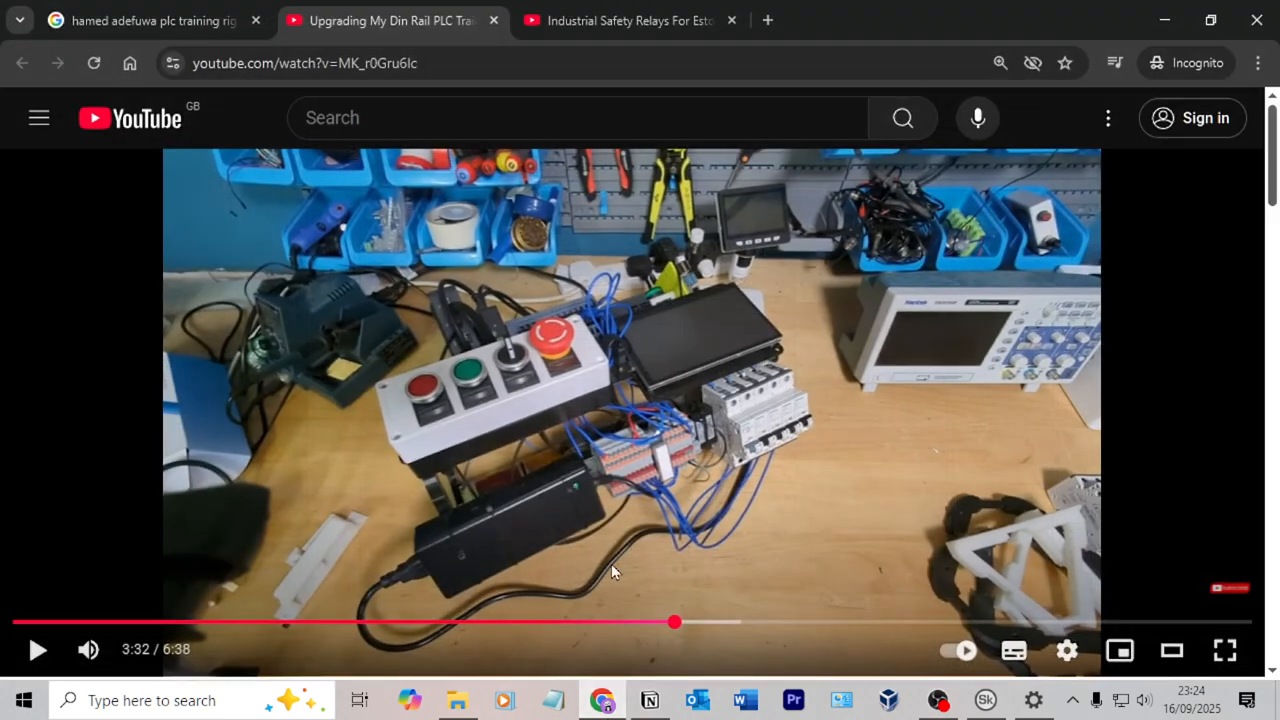
Mute the PLC training rig video and step back from 3:20 to 2:45 to examine the rig's components.
{"action": "left_click", "coordinate": [637, 622]}
{"action": "left_click", "coordinate": [96, 652]}
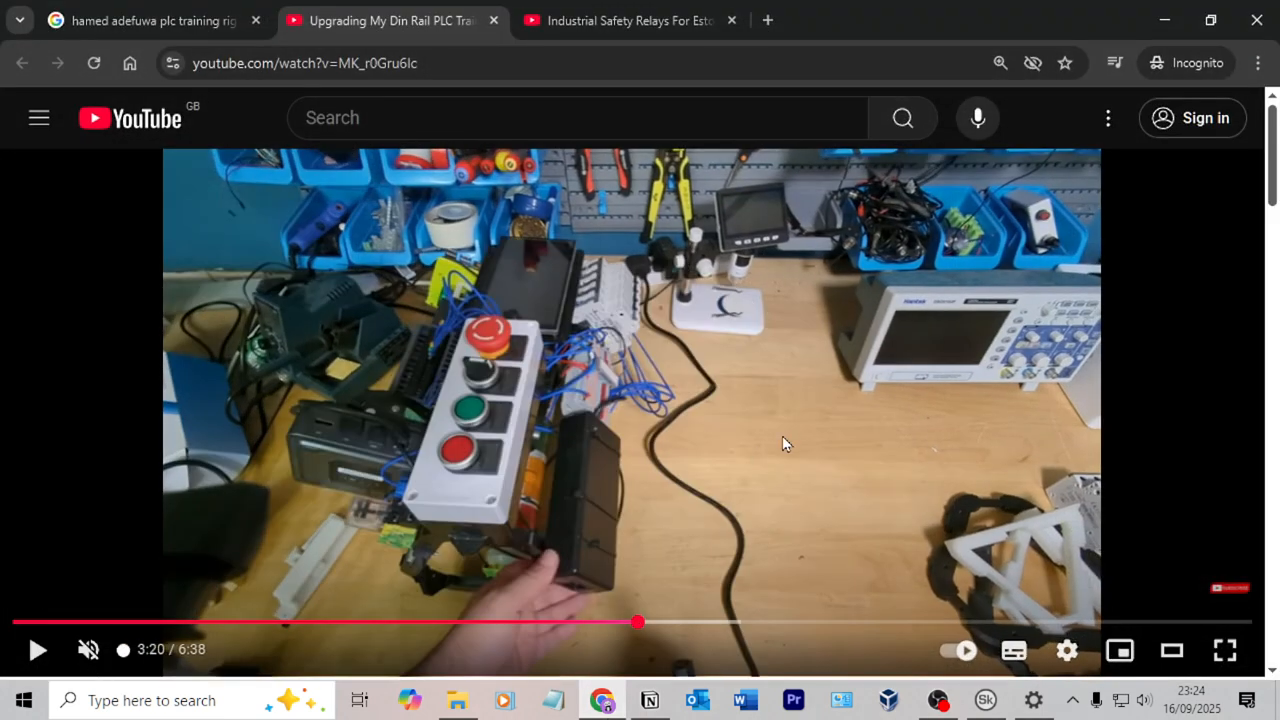
{"action": "key", "text": "Left"}
{"action": "key", "text": "Left"}
{"action": "key", "text": "Left"}
{"action": "key", "text": "Left"}
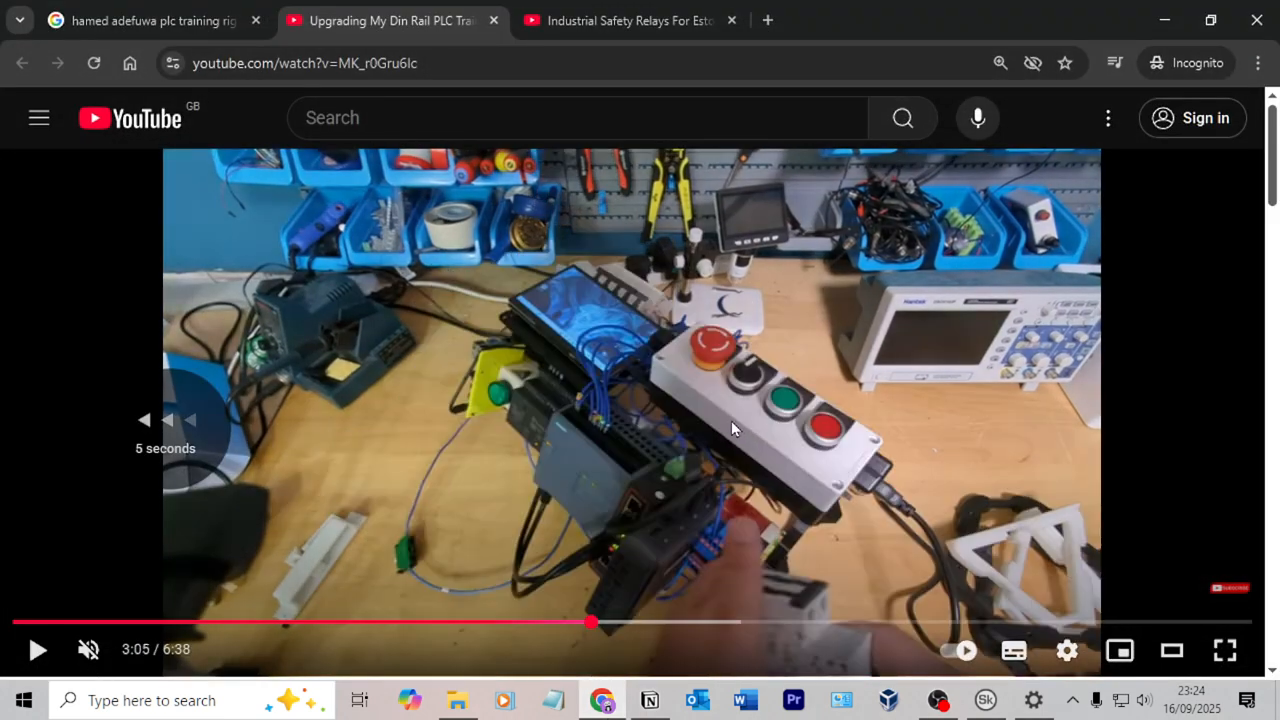
{"action": "key", "text": "Left"}
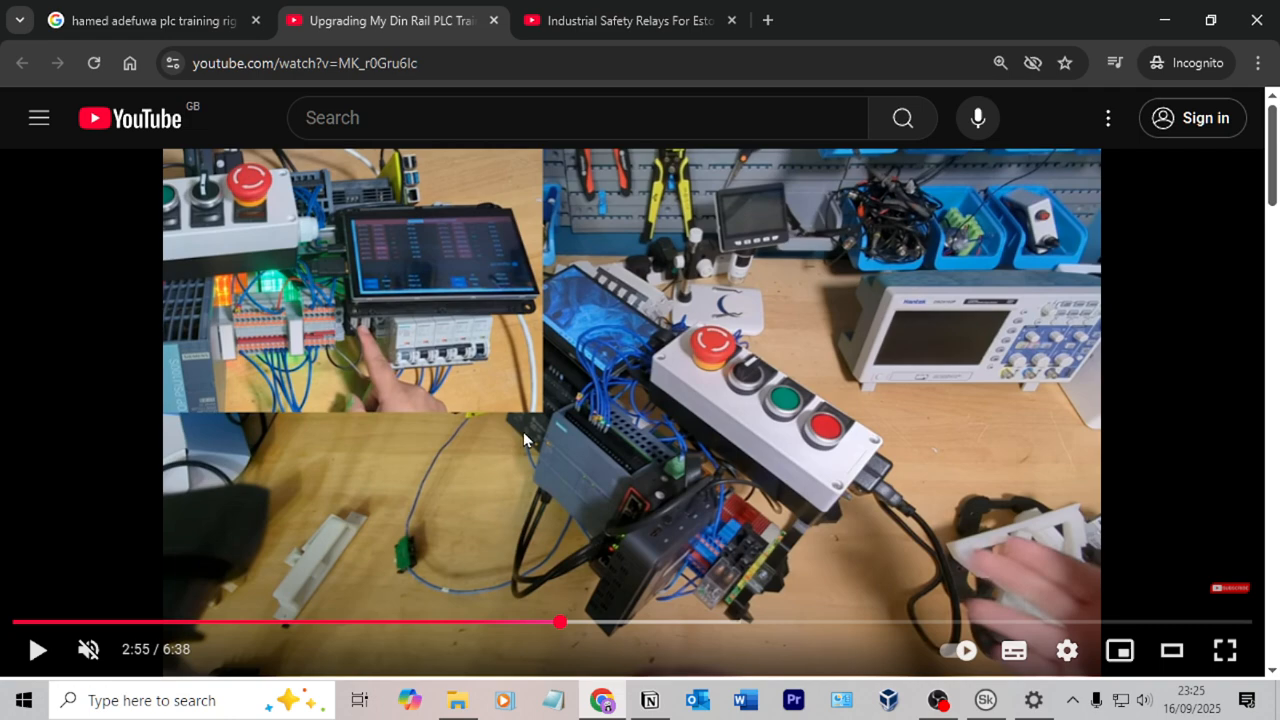
{"action": "key", "text": "Left"}
{"action": "key", "text": "Left"}
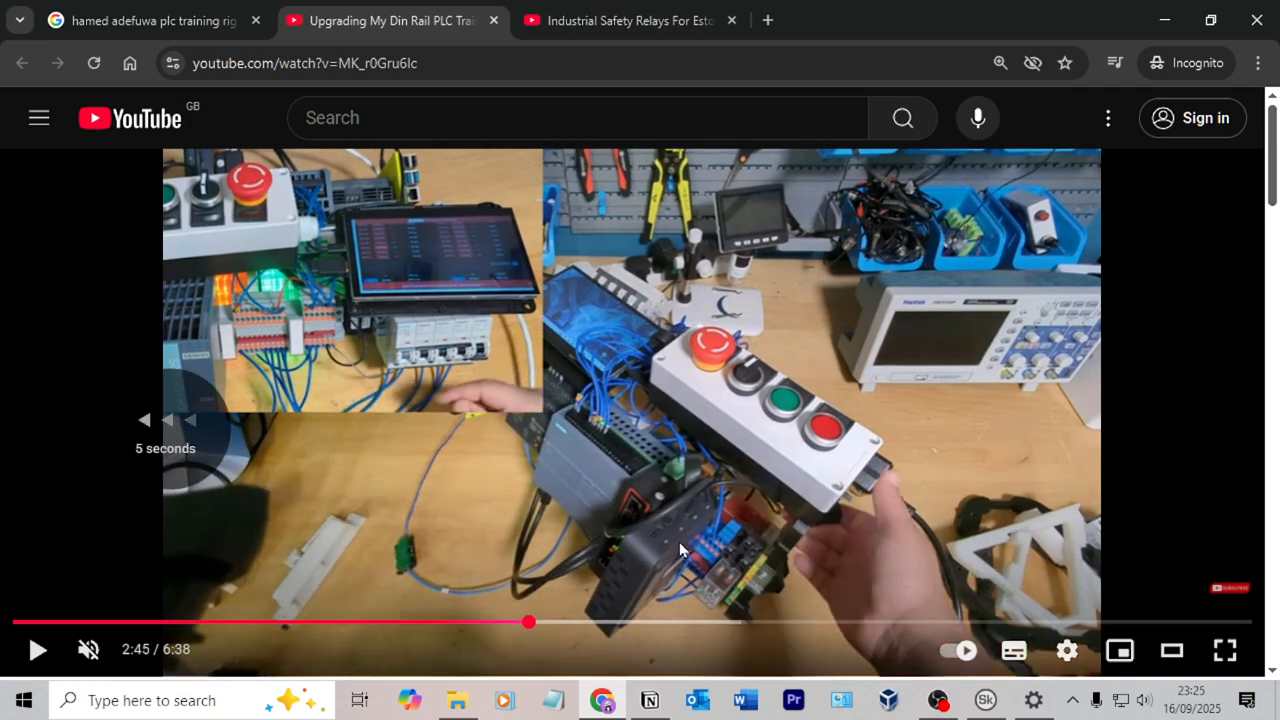
Step back and forth through the video between 2:45 and 3:15 to examine the rig from different sides, stopping at 3:05.
{"action": "key", "text": "Left"}
{"action": "key", "text": "Right"}
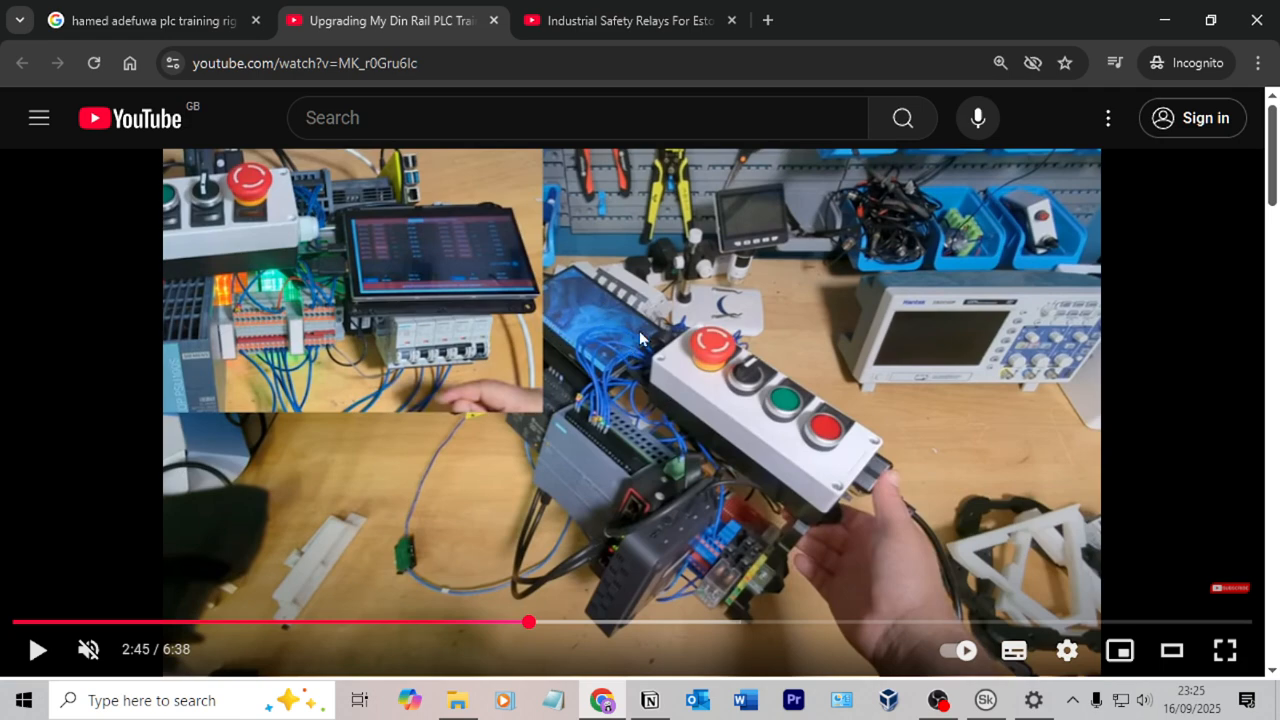
{"action": "key", "text": "Right"}
{"action": "key", "text": "Right"}
{"action": "key", "text": "Right"}
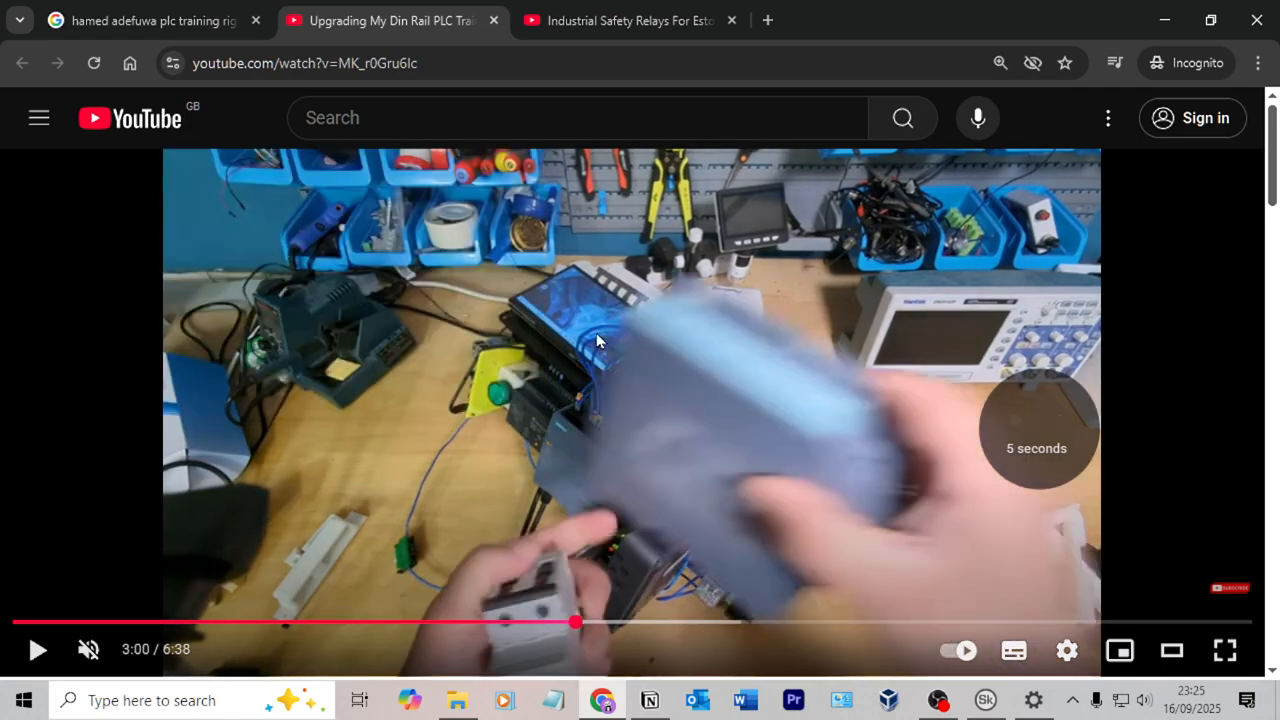
{"action": "key", "text": "Right"}
{"action": "key", "text": "Right"}
{"action": "key", "text": "Right"}
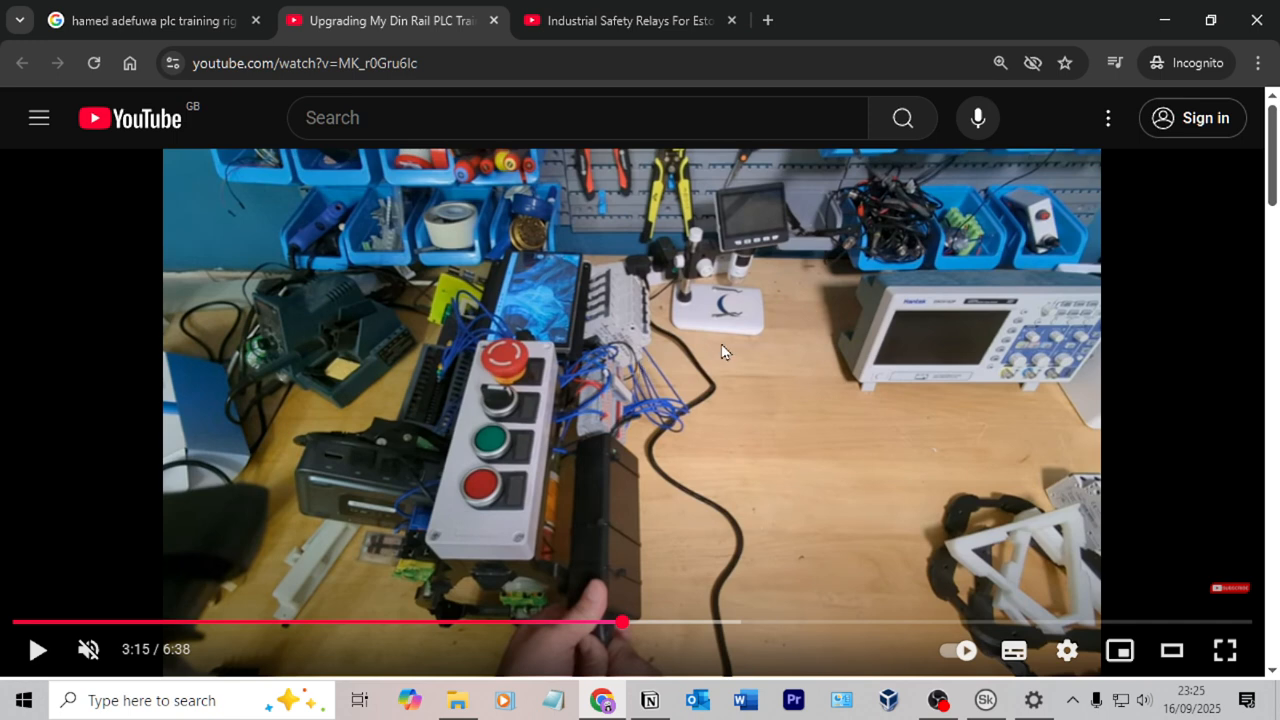
{"action": "key", "text": "Right"}
{"action": "key", "text": "Left"}
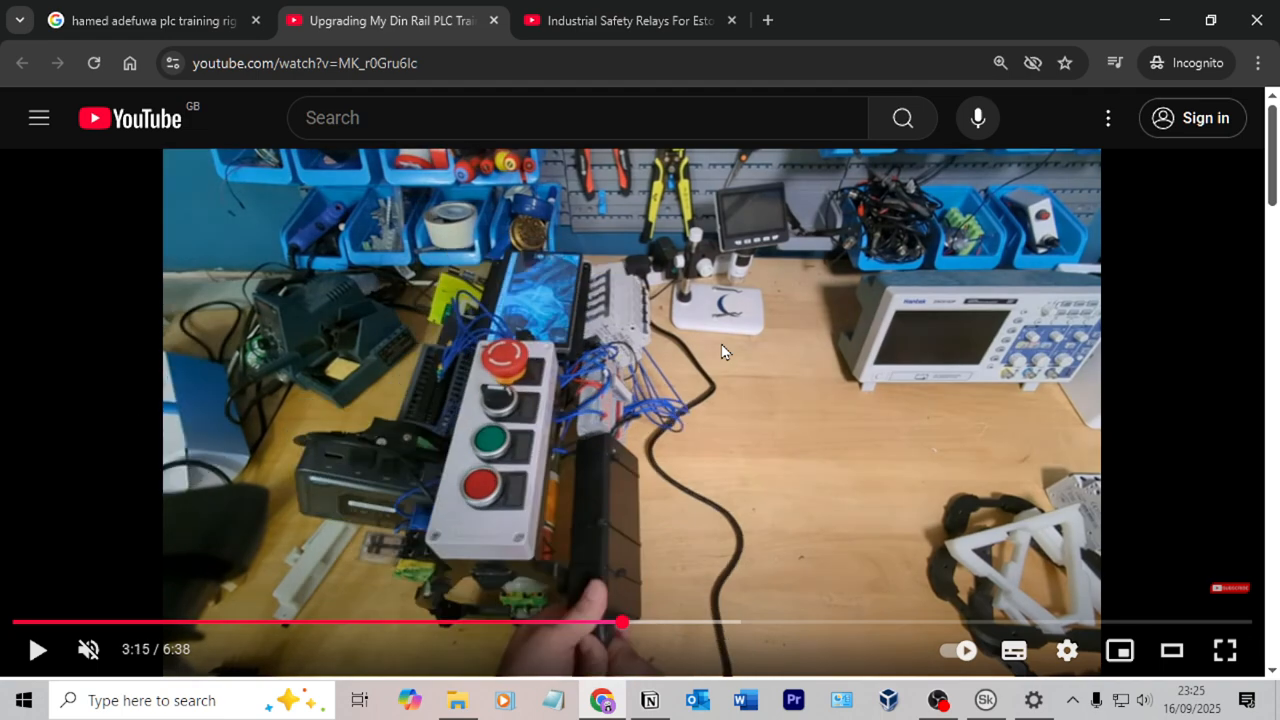
{"action": "key", "text": "Left"}
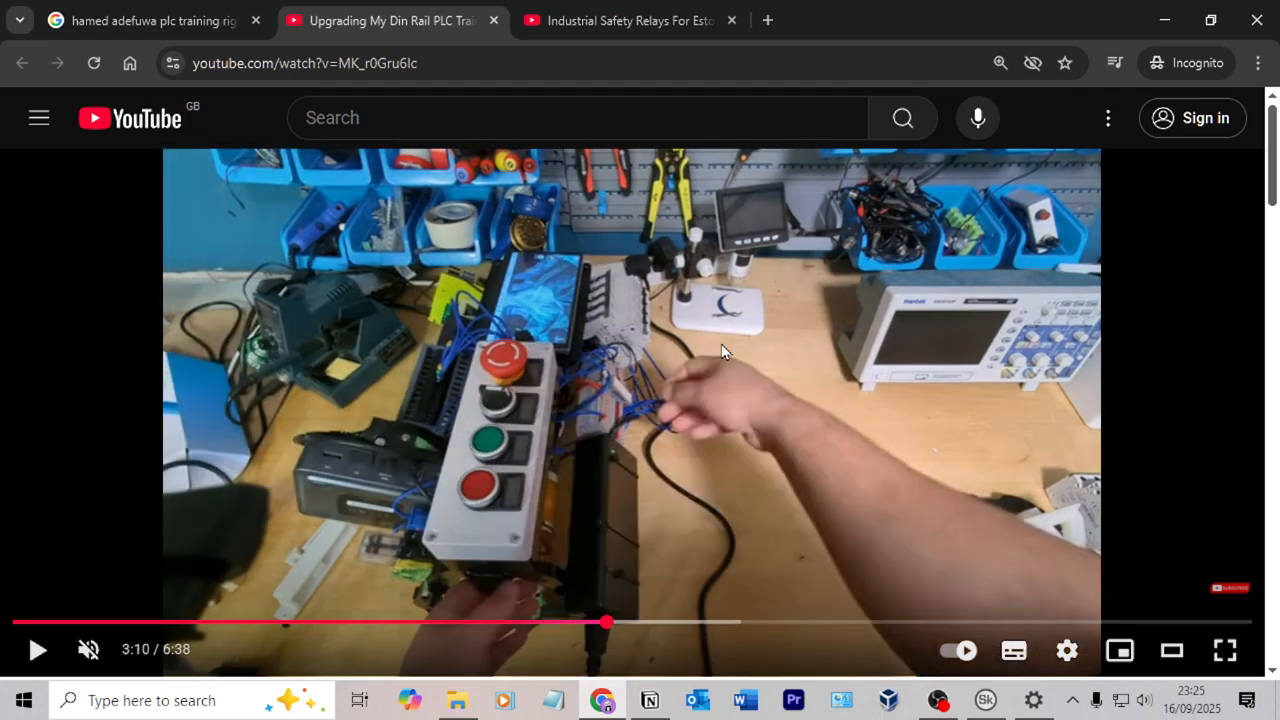
{"action": "key", "text": "Left"}
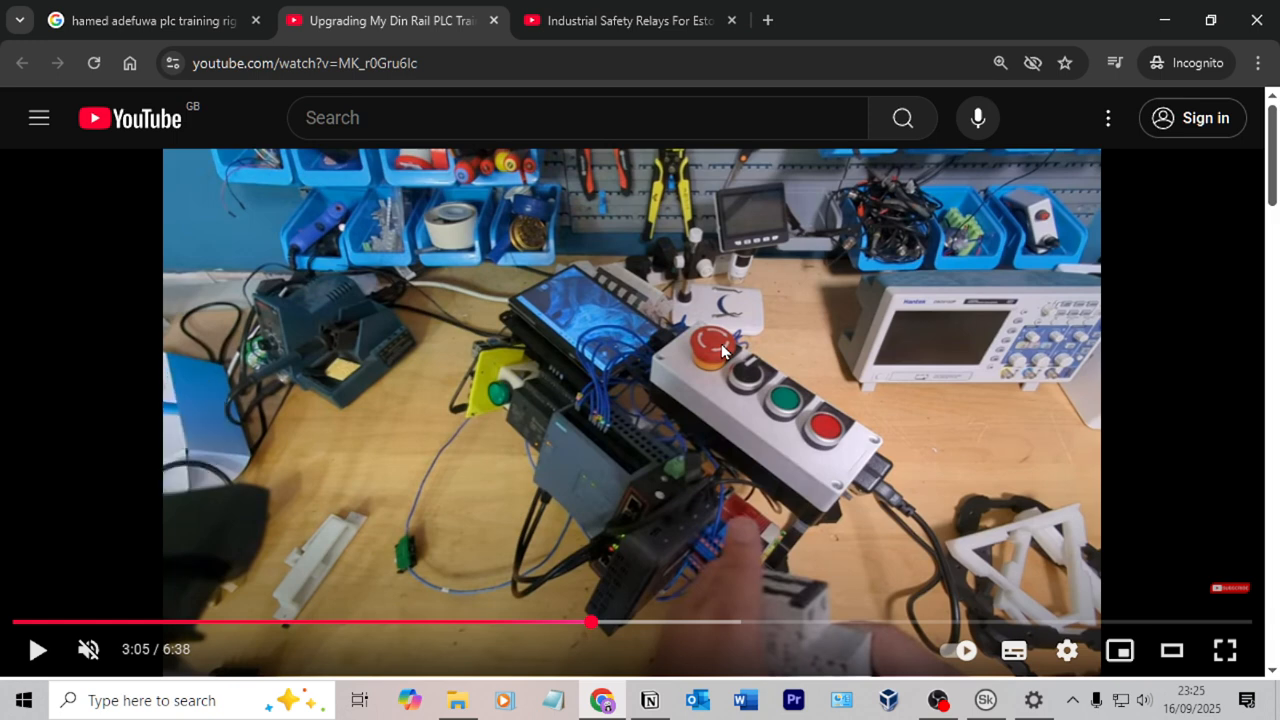
{"action": "key", "text": "Right"}
{"action": "key", "text": "Left"}
Switch to SkyCAD Electrical and view the Power Distribution and Siemens PLC Inputs sheets of the HomePLC-B project.
{"action": "left_click", "coordinate": [1162, 21]}
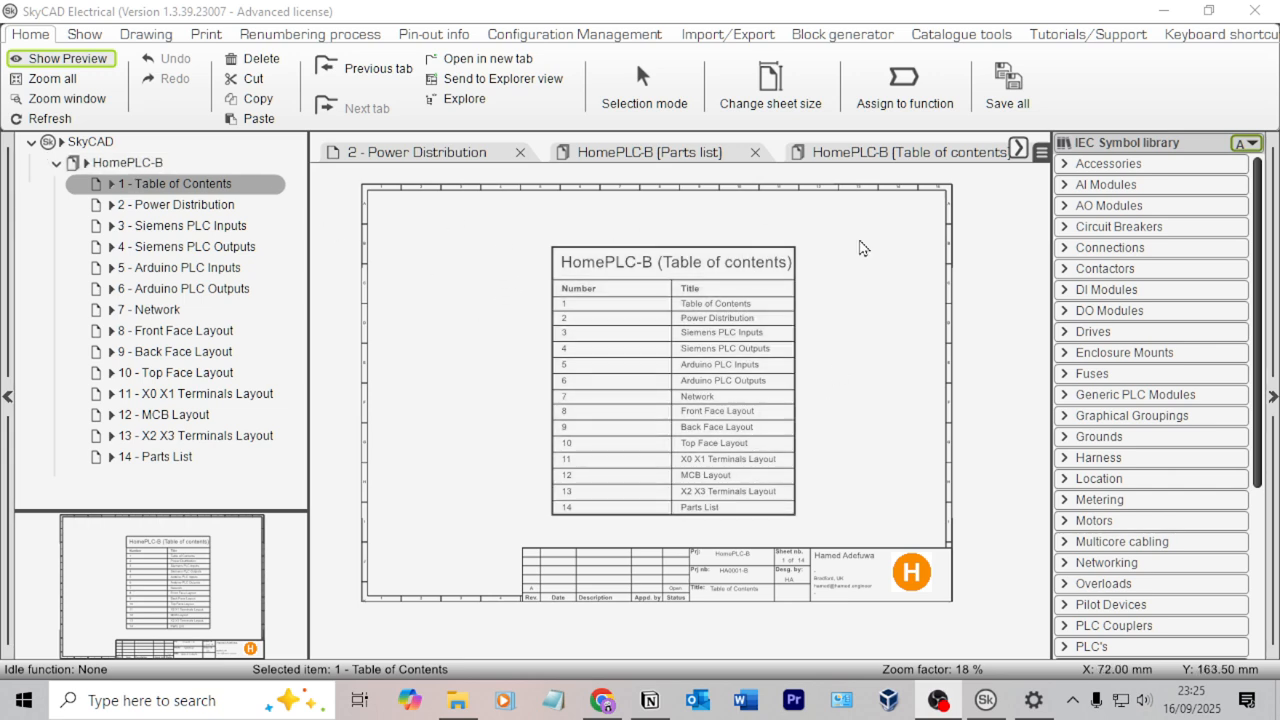
{"action": "left_click", "coordinate": [199, 207]}
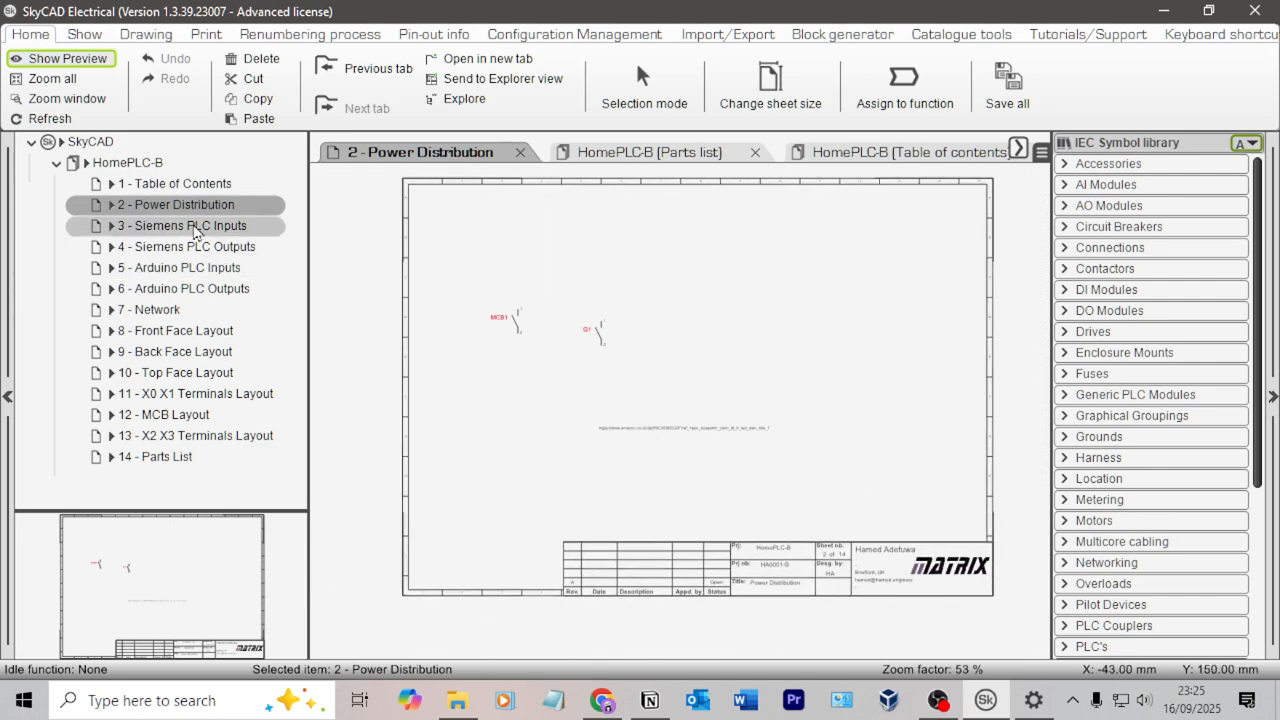
{"action": "left_click", "coordinate": [196, 228]}
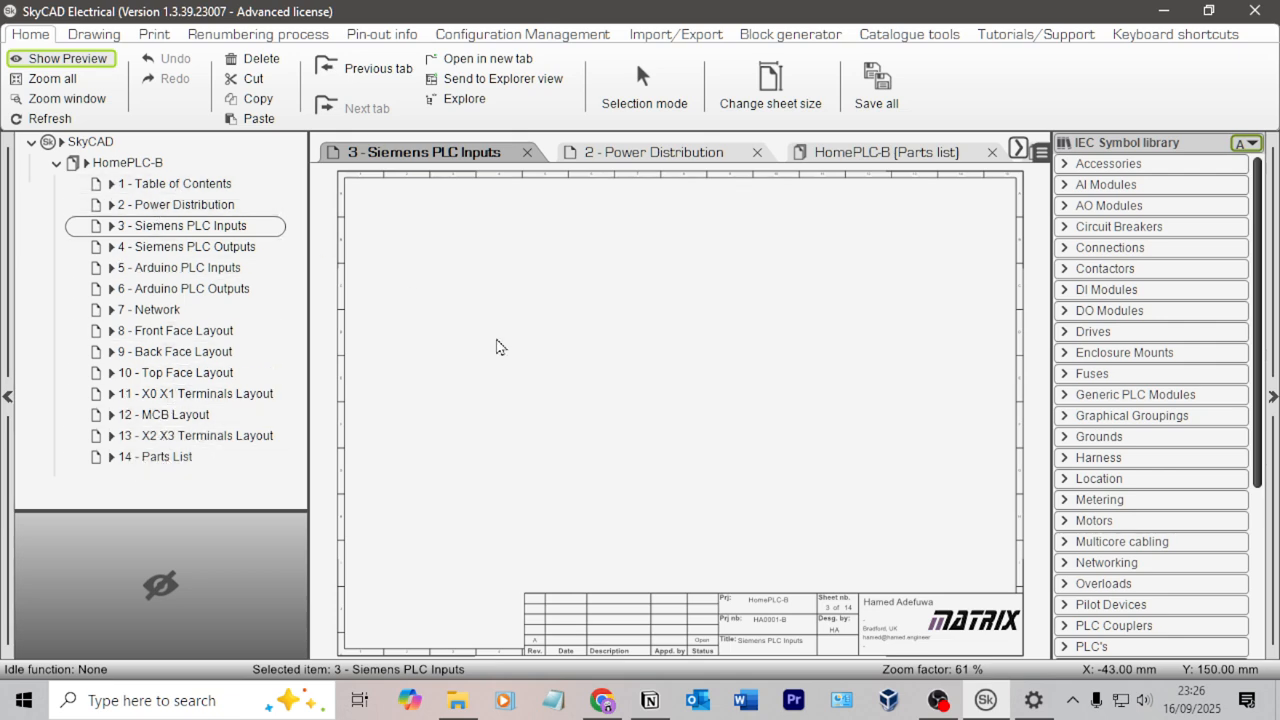
Close the Todo List and closed-loop-maint-v3 windows and switch to the browser showing the rig video.
{"action": "key", "text": "super+Tab"}
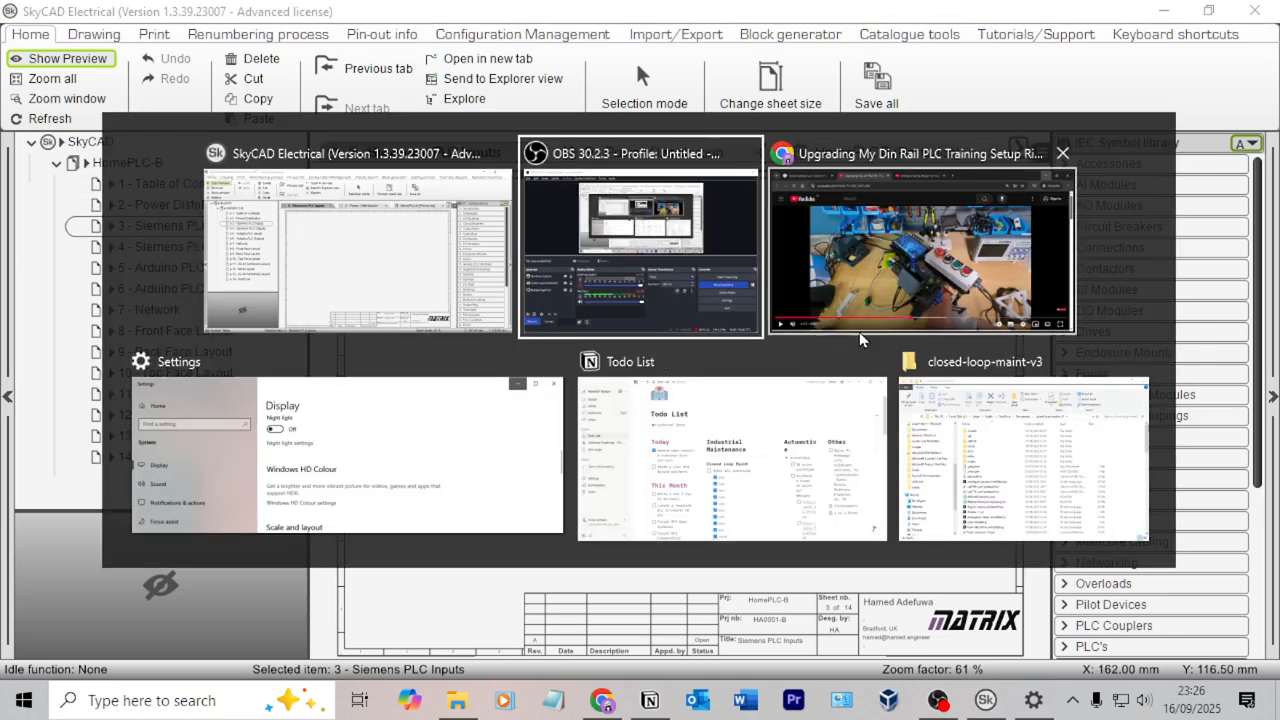
{"action": "left_click", "coordinate": [874, 362]}
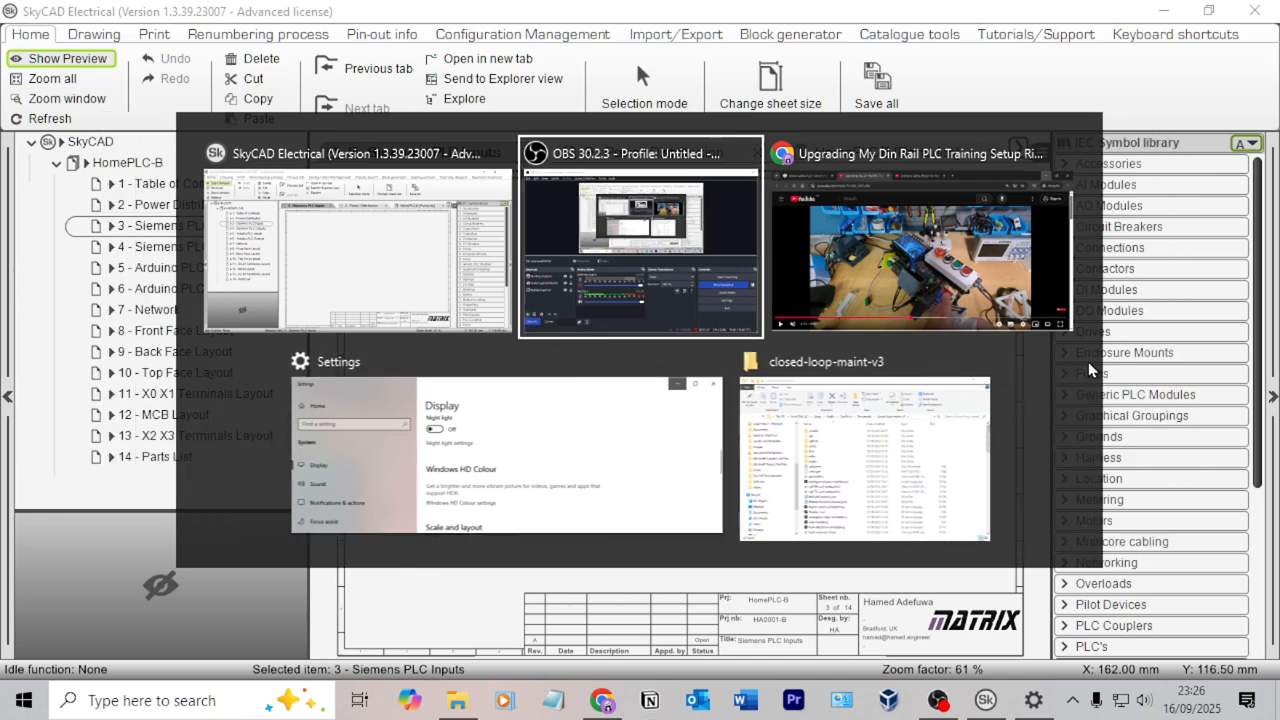
{"action": "left_click", "coordinate": [978, 362]}
{"action": "key", "text": "Right"}
{"action": "key", "text": "Return"}
Rewind the rig video and pause it at 2:53 to examine the close-up of the terminals and circuit breakers.
{"action": "key", "text": "space"}
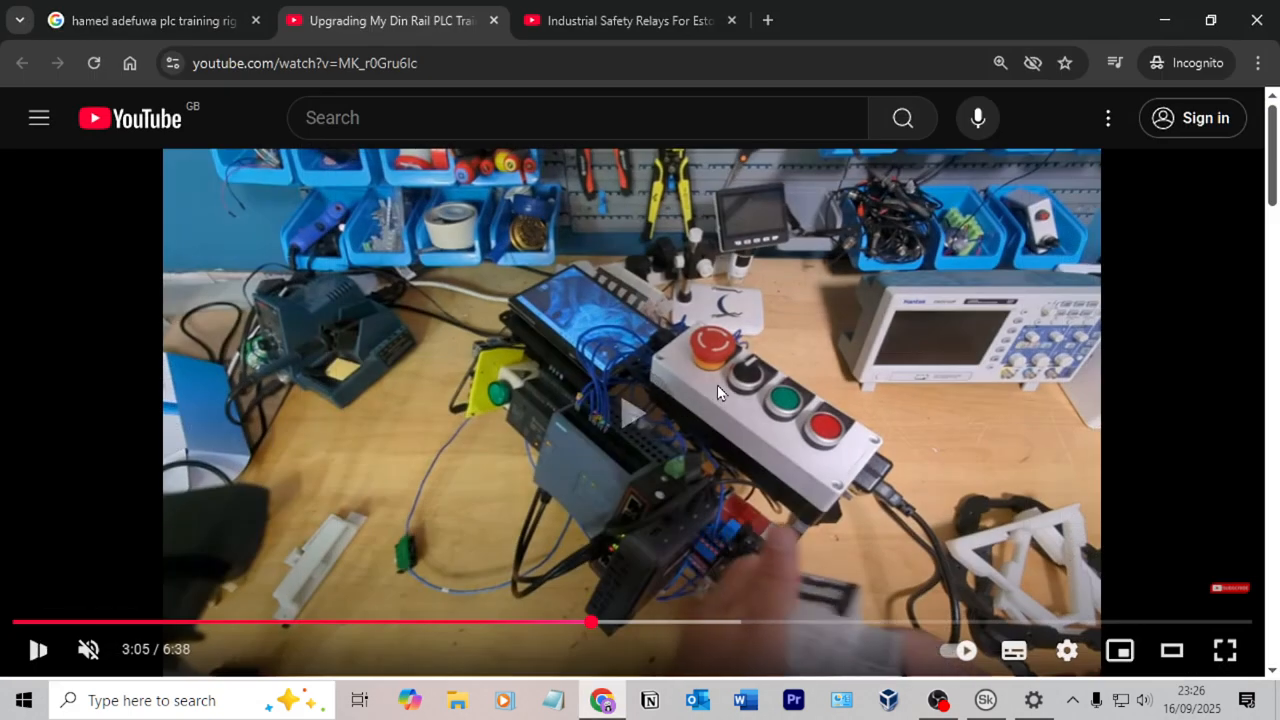
{"action": "key", "text": "Left"}
{"action": "key", "text": "Left"}
{"action": "key", "text": "Left"}
{"action": "key", "text": "space"}
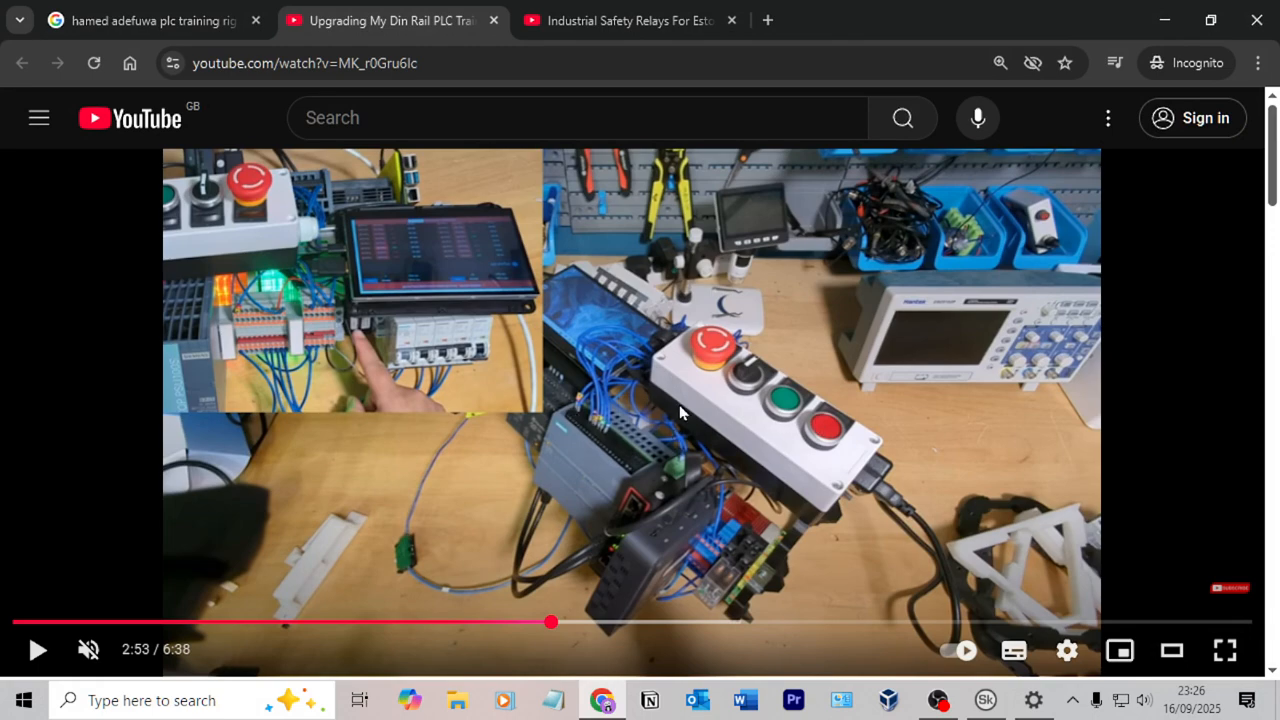
Switch to SkyCAD Electrical and view the Table of Contents and Parts List sheets.
{"action": "key", "text": "alt+Tab"}
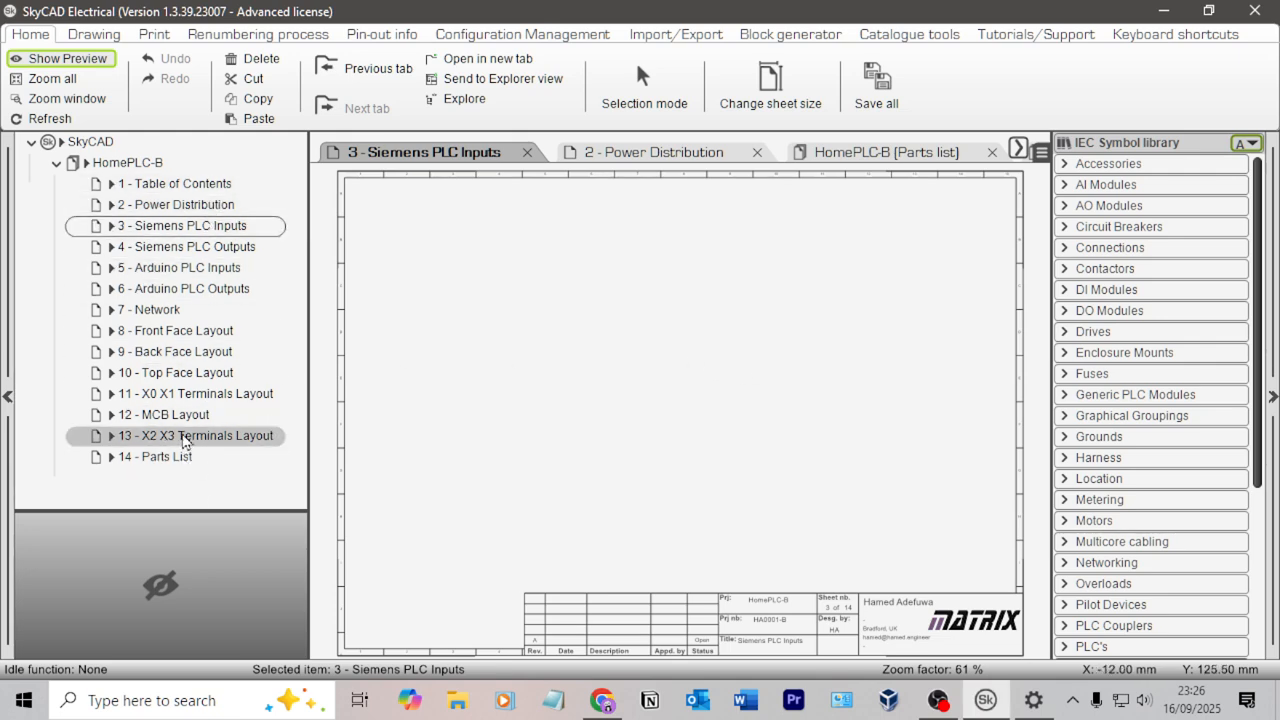
{"action": "left_click", "coordinate": [204, 190]}
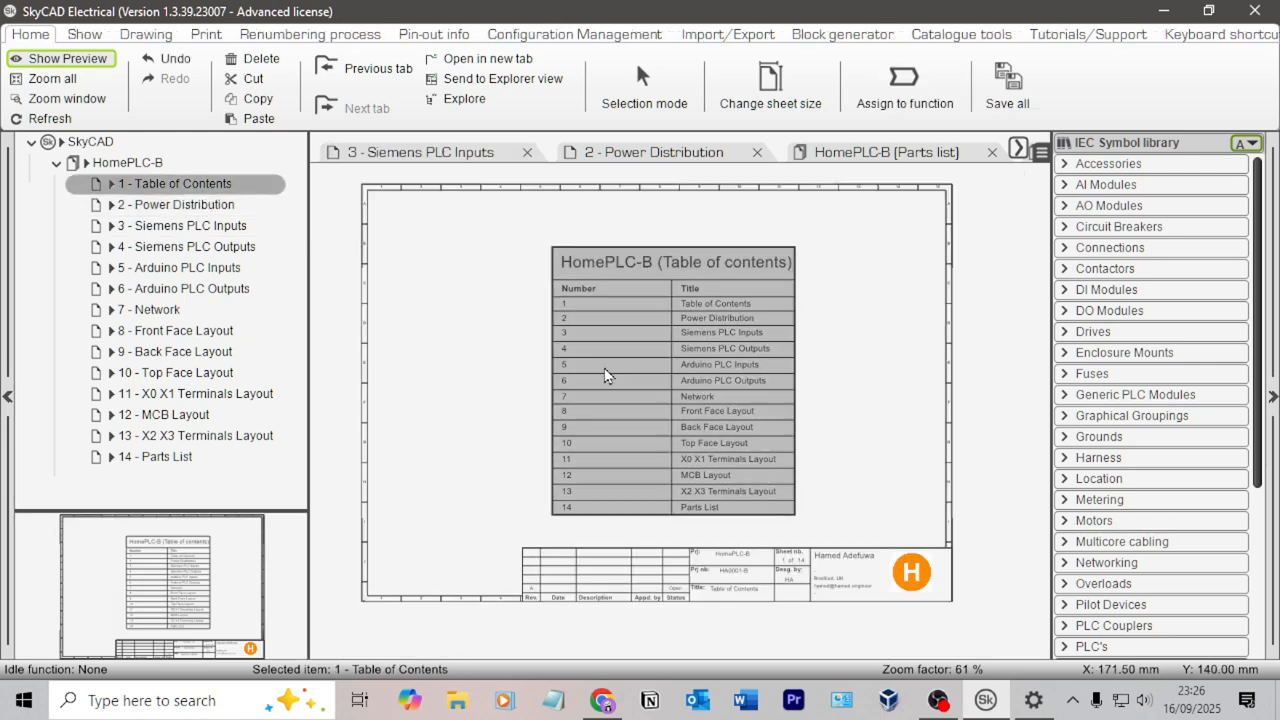
{"action": "left_click", "coordinate": [182, 462]}
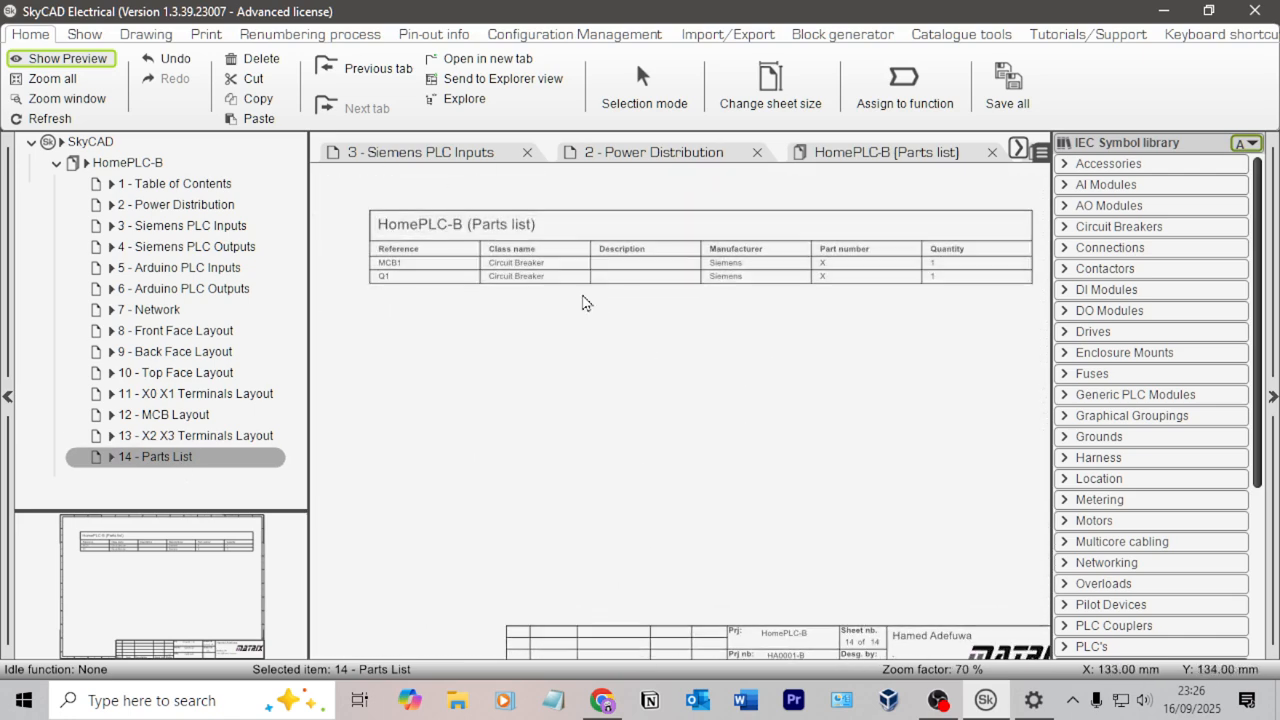
Copy the Amazon product URL from the text object on the Power Distribution sheet, leaving its properties unedited.
{"action": "left_click", "coordinate": [176, 204]}
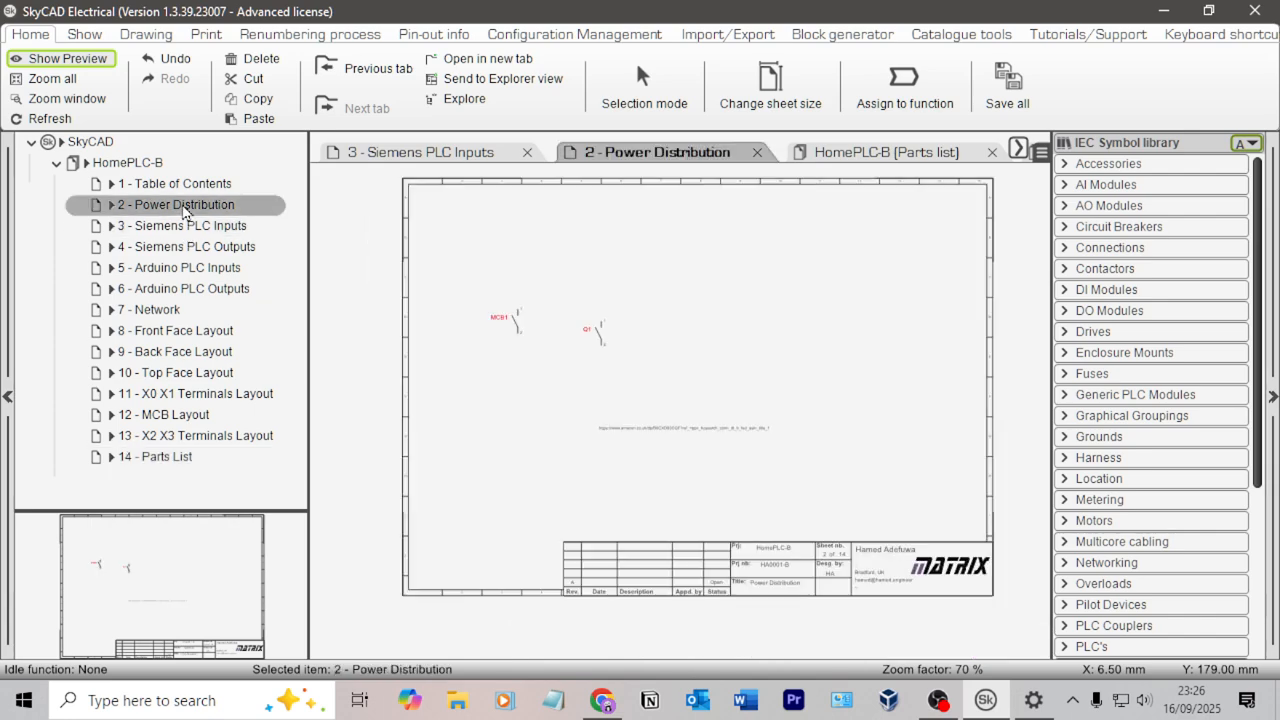
{"action": "scroll", "coordinate": [675, 430], "scroll_direction": "up", "scroll_amount": 5}
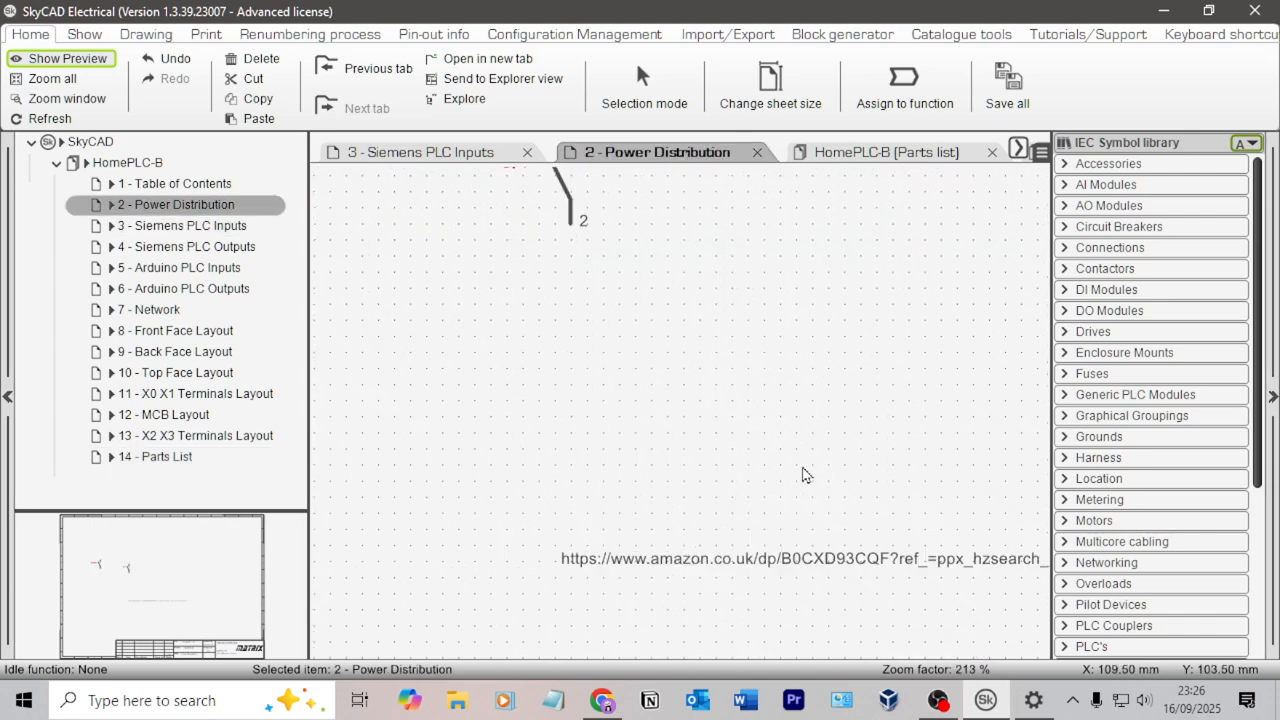
{"action": "left_click", "coordinate": [857, 566]}
{"action": "double_click", "coordinate": [857, 566]}
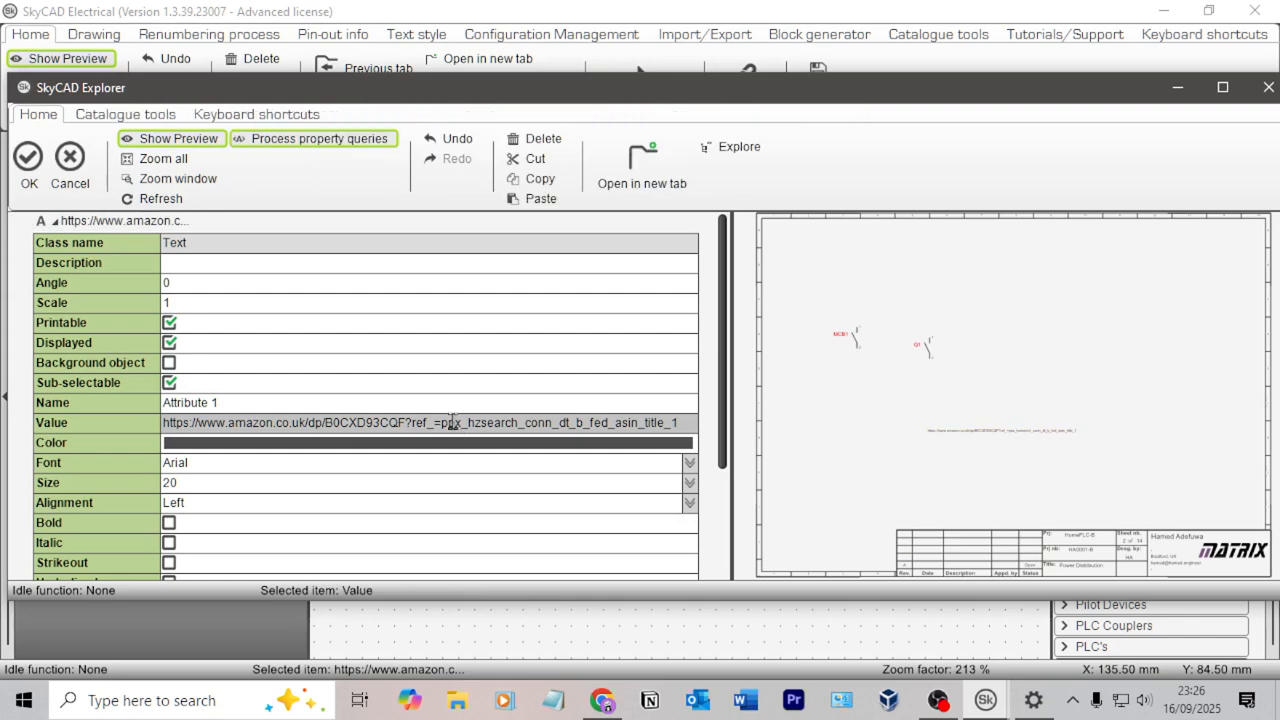
{"action": "left_click", "coordinate": [600, 421]}
{"action": "key", "text": "ctrl+c"}
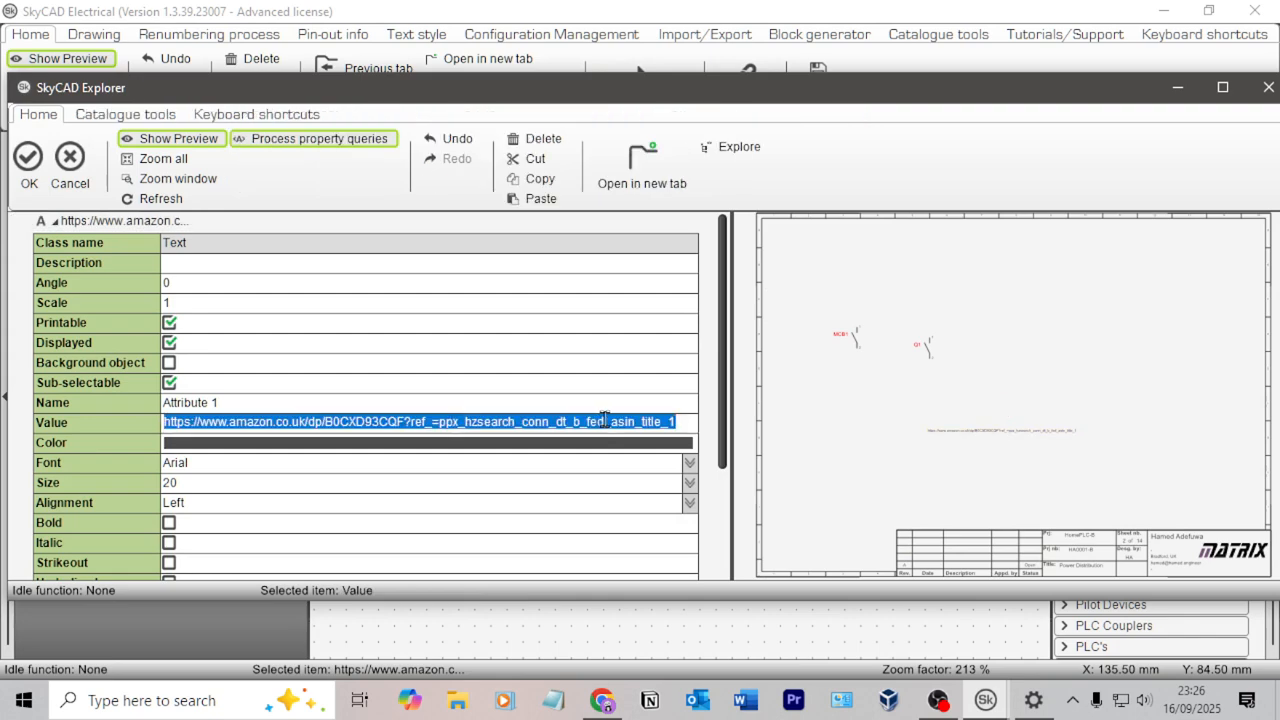
{"action": "left_click", "coordinate": [70, 160]}
{"action": "scroll", "coordinate": [760, 391], "scroll_direction": "down", "scroll_amount": 5}
{"action": "left_click", "coordinate": [726, 337]}
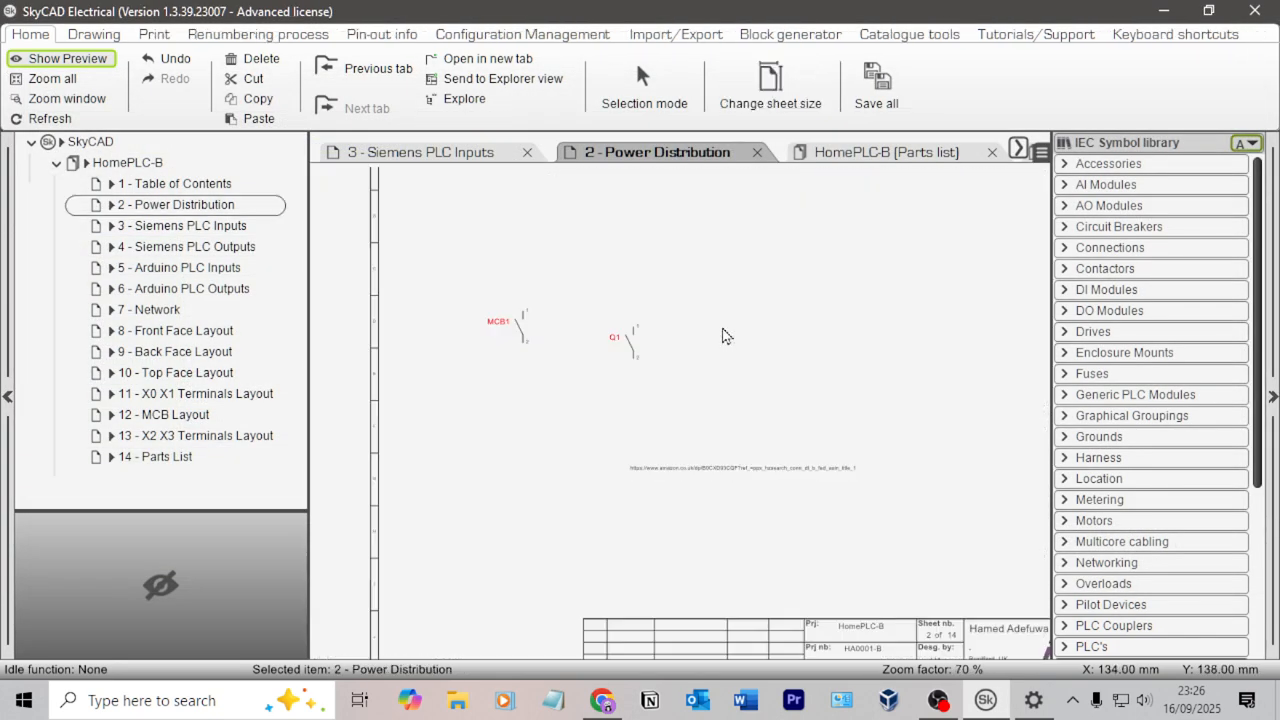
Switch to Chrome, open the copied Amazon link in a new tab, continue to the product page and decline cookies.
{"action": "key", "text": "alt+Tab"}
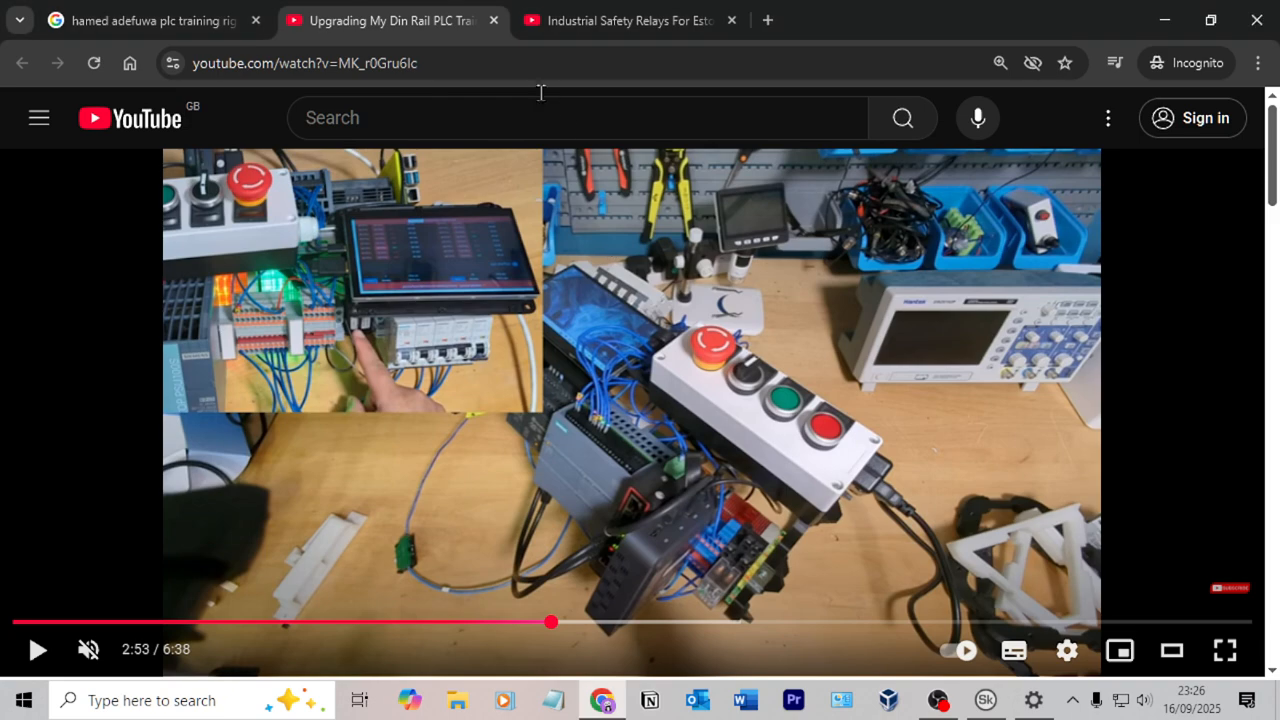
{"action": "left_click", "coordinate": [770, 22]}
{"action": "key", "text": "ctrl+v"}
{"action": "key", "text": "Return"}
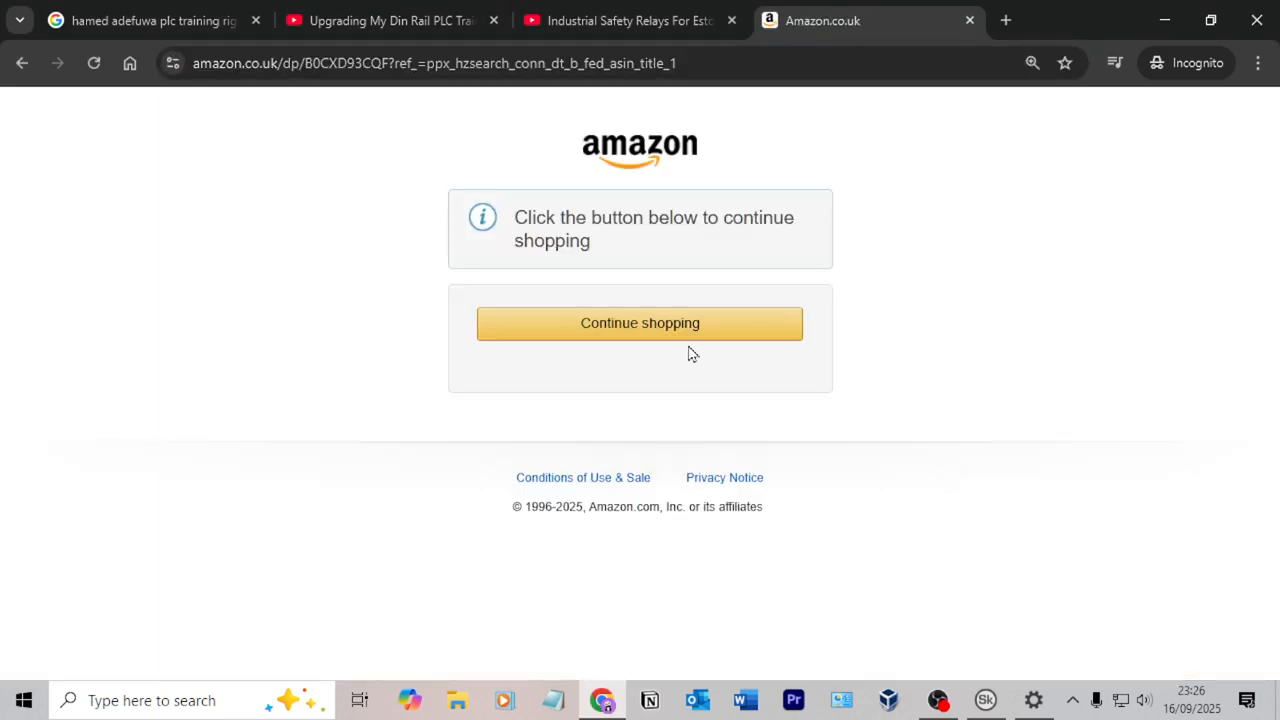
{"action": "left_click", "coordinate": [684, 334]}
{"action": "scroll", "coordinate": [745, 350], "scroll_direction": "down", "scroll_amount": 3}
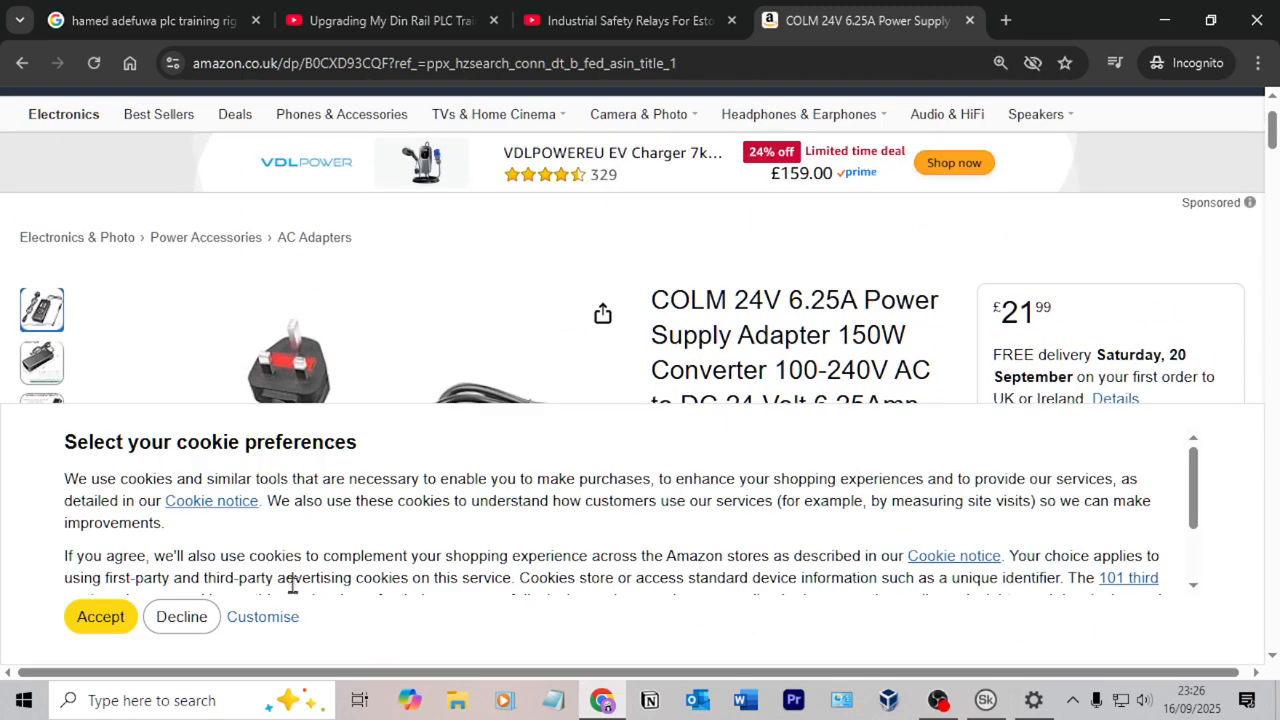
{"action": "left_click", "coordinate": [181, 617]}
{"action": "scroll", "coordinate": [703, 349], "scroll_direction": "down", "scroll_amount": 2}
{"action": "scroll", "coordinate": [677, 222], "scroll_direction": "up", "scroll_amount": 1}
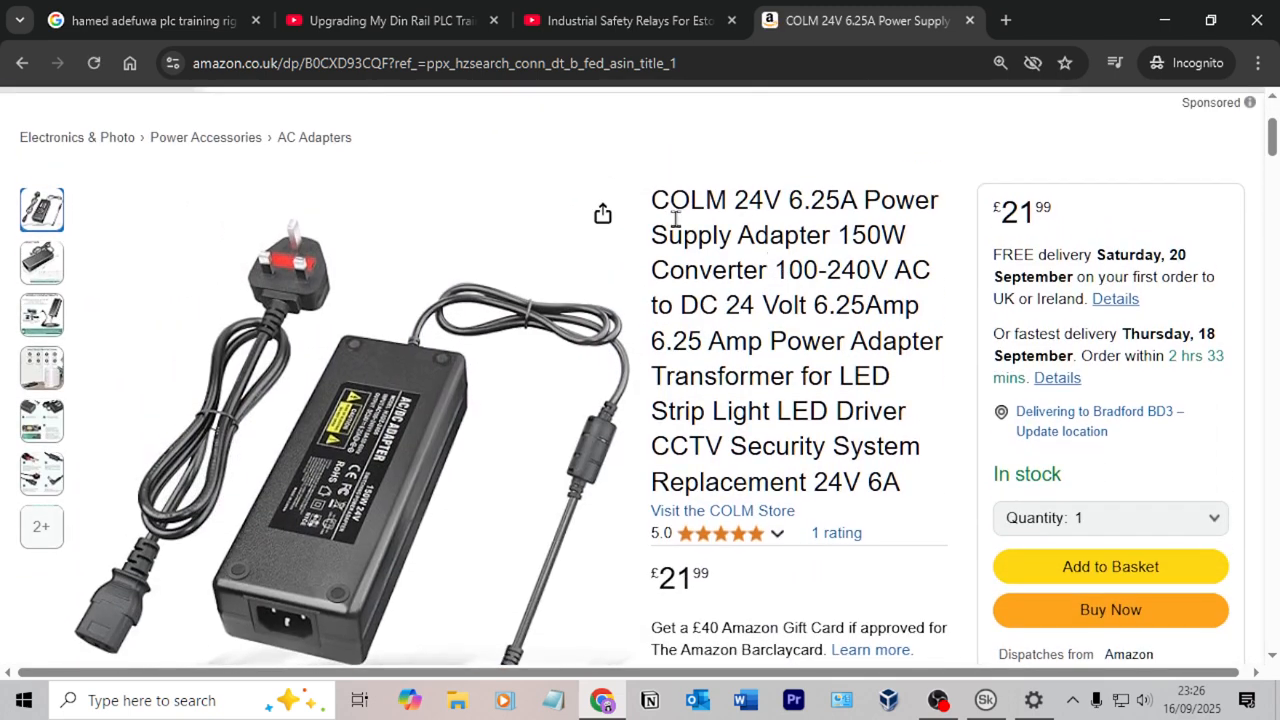
Search Google for the full Amazon product title of the COLM 24V 6.25A power supply adapter.
{"action": "left_click_drag", "start_coordinate": [650, 200], "coordinate": [880, 486]}
{"action": "right_click", "coordinate": [880, 486]}
{"action": "left_click", "coordinate": [636, 328]}
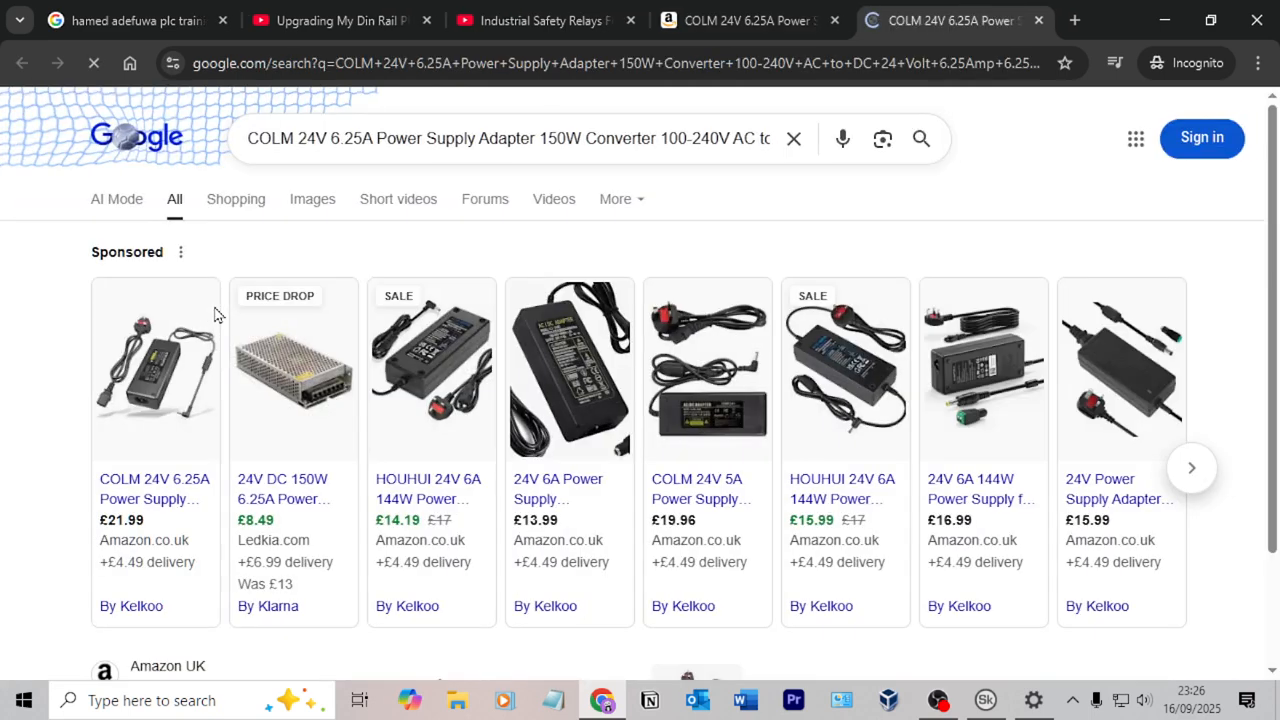
Open the Desertcart search result for the COLM 24V 6.25A adapter and examine its product details.
{"action": "scroll", "coordinate": [406, 282], "scroll_direction": "down", "scroll_amount": 10}
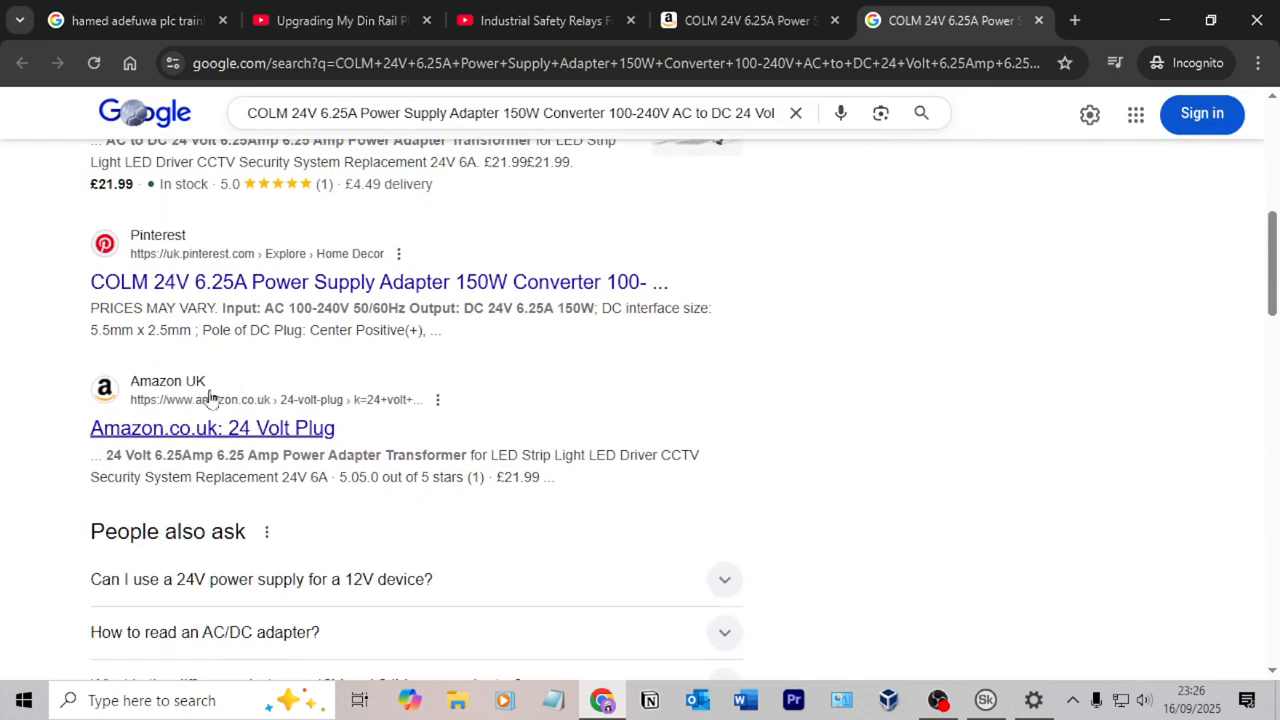
{"action": "scroll", "coordinate": [300, 380], "scroll_direction": "down", "scroll_amount": 4}
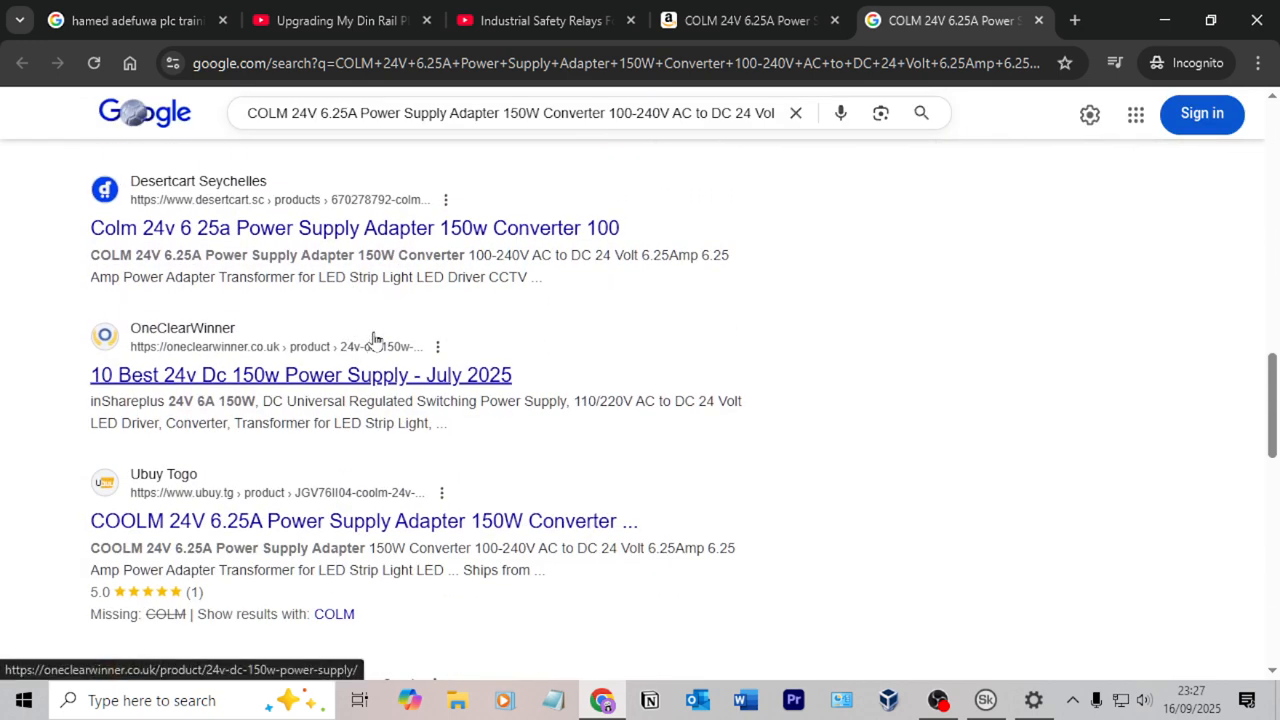
{"action": "left_click", "coordinate": [263, 232]}
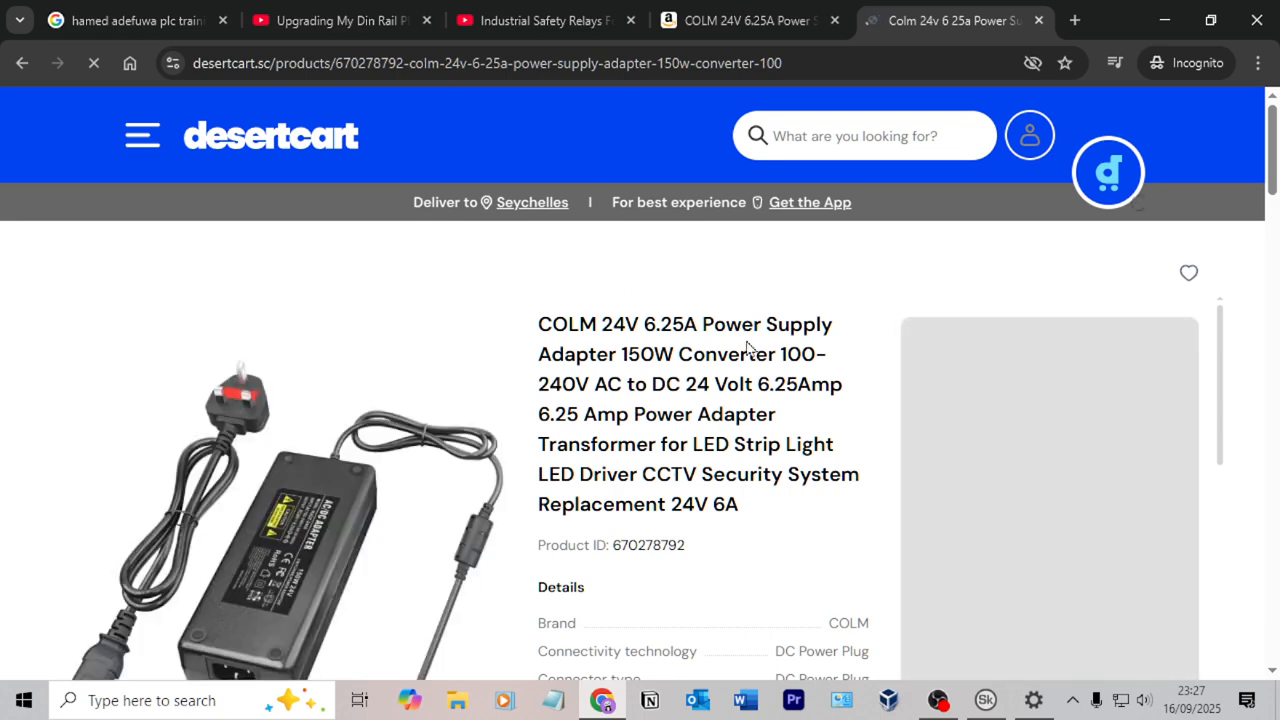
{"action": "scroll", "coordinate": [746, 336], "scroll_direction": "down", "scroll_amount": 2}
{"action": "left_click", "coordinate": [735, 452]}
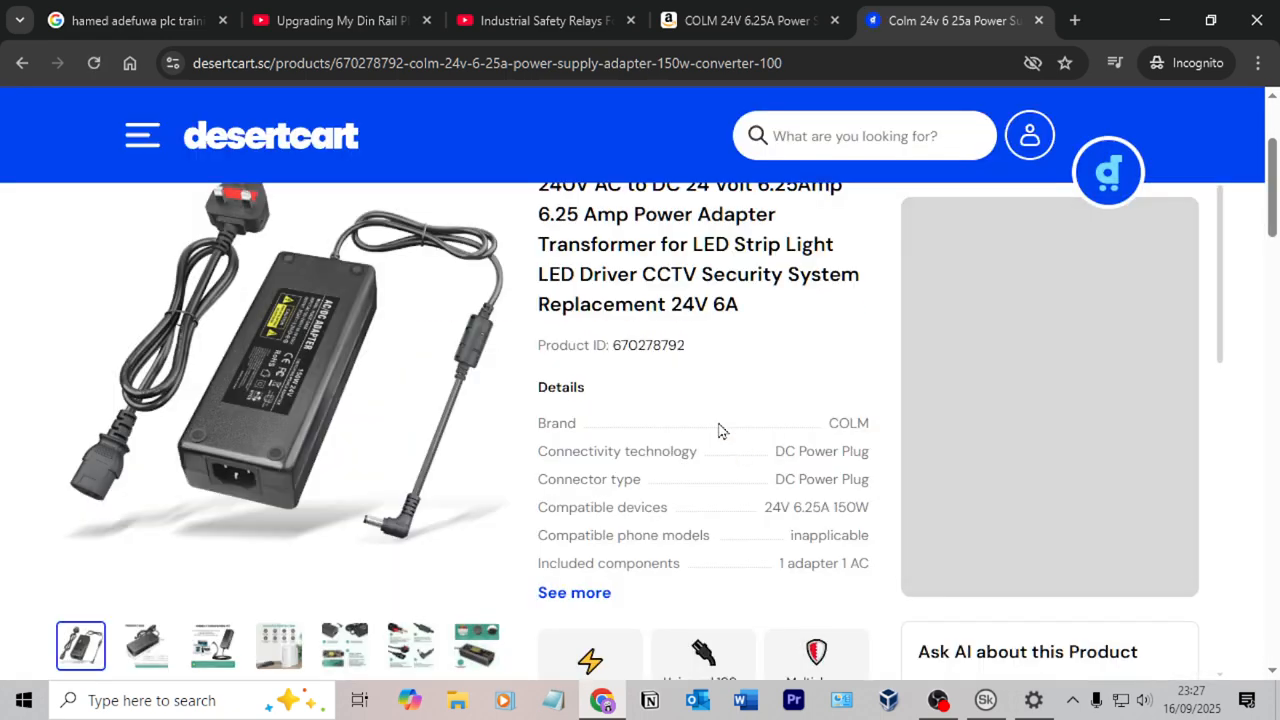
{"action": "scroll", "coordinate": [657, 423], "scroll_direction": "down", "scroll_amount": 3}
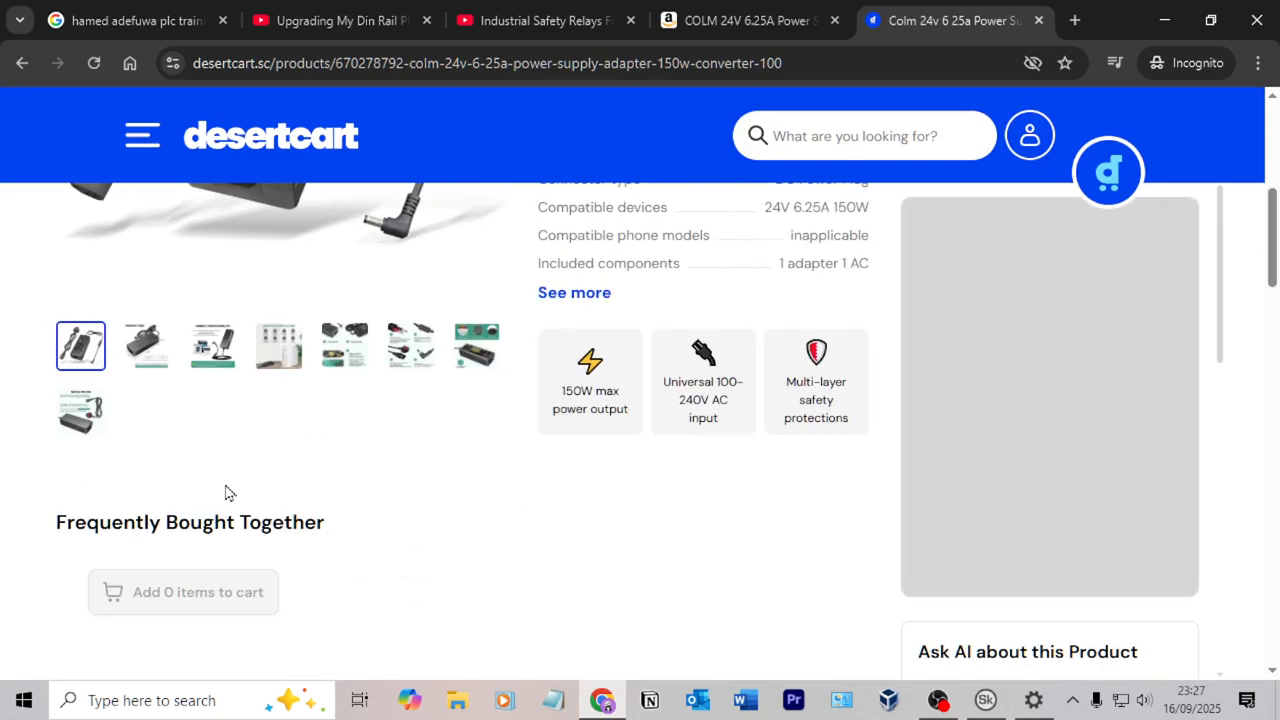
Examine the COLM adapter's product images and its title and details on the Desertcart page.
{"action": "scroll", "coordinate": [254, 443], "scroll_direction": "up", "scroll_amount": 2}
{"action": "left_click", "coordinate": [214, 545]}
{"action": "scroll", "coordinate": [188, 547], "scroll_direction": "up", "scroll_amount": 1}
{"action": "scroll", "coordinate": [185, 548], "scroll_direction": "up", "scroll_amount": 1}
{"action": "scroll", "coordinate": [186, 562], "scroll_direction": "down", "scroll_amount": 1}
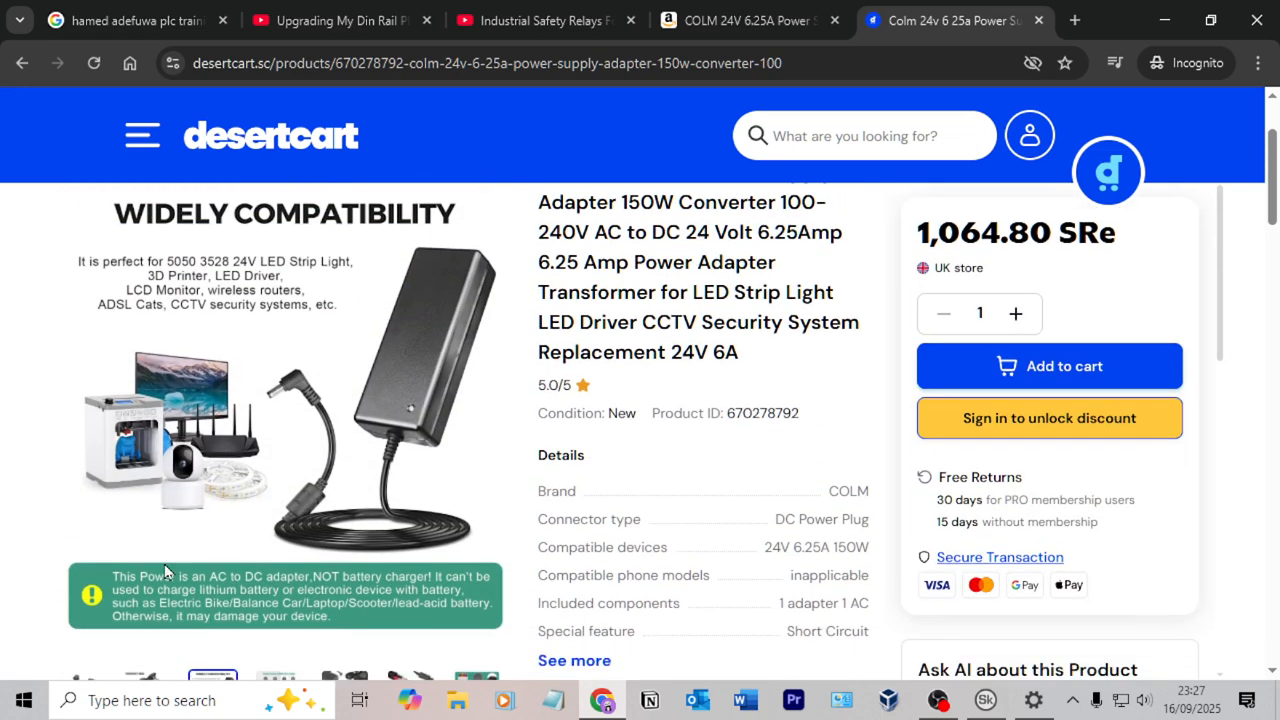
{"action": "left_click", "coordinate": [77, 647]}
{"action": "scroll", "coordinate": [755, 460], "scroll_direction": "up", "scroll_amount": 1}
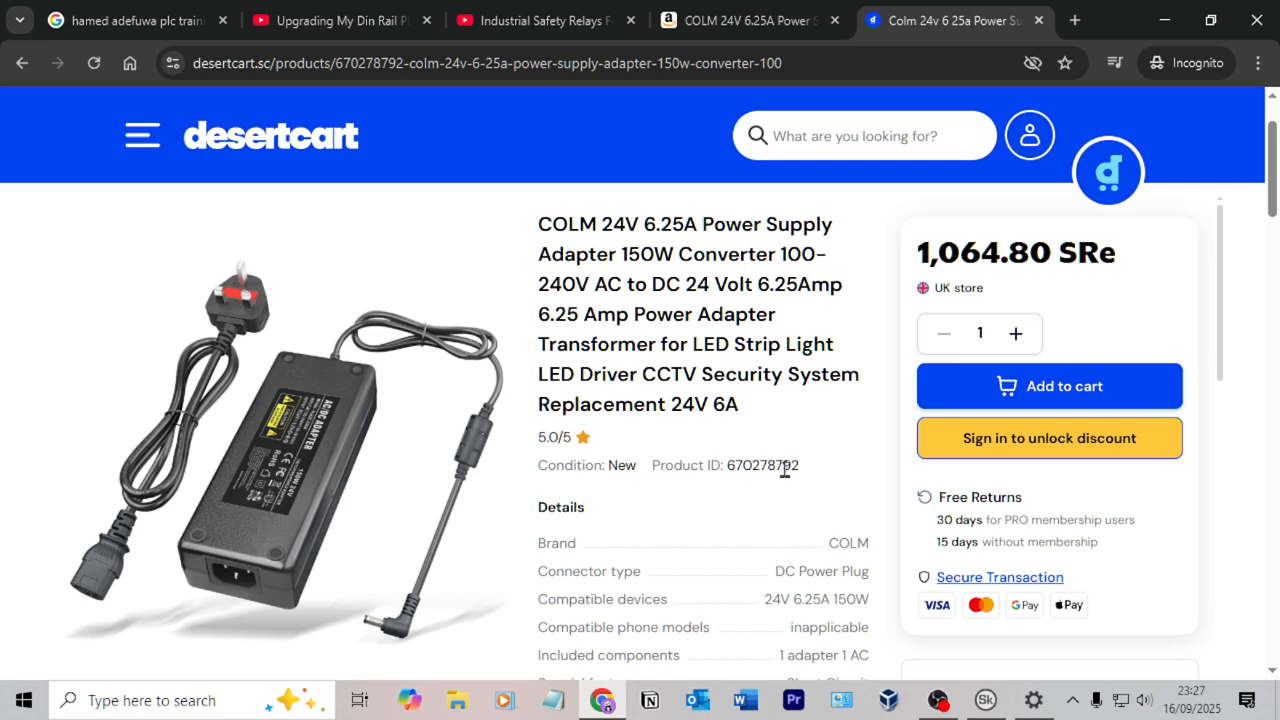
{"action": "scroll", "coordinate": [760, 462], "scroll_direction": "down", "scroll_amount": 1}
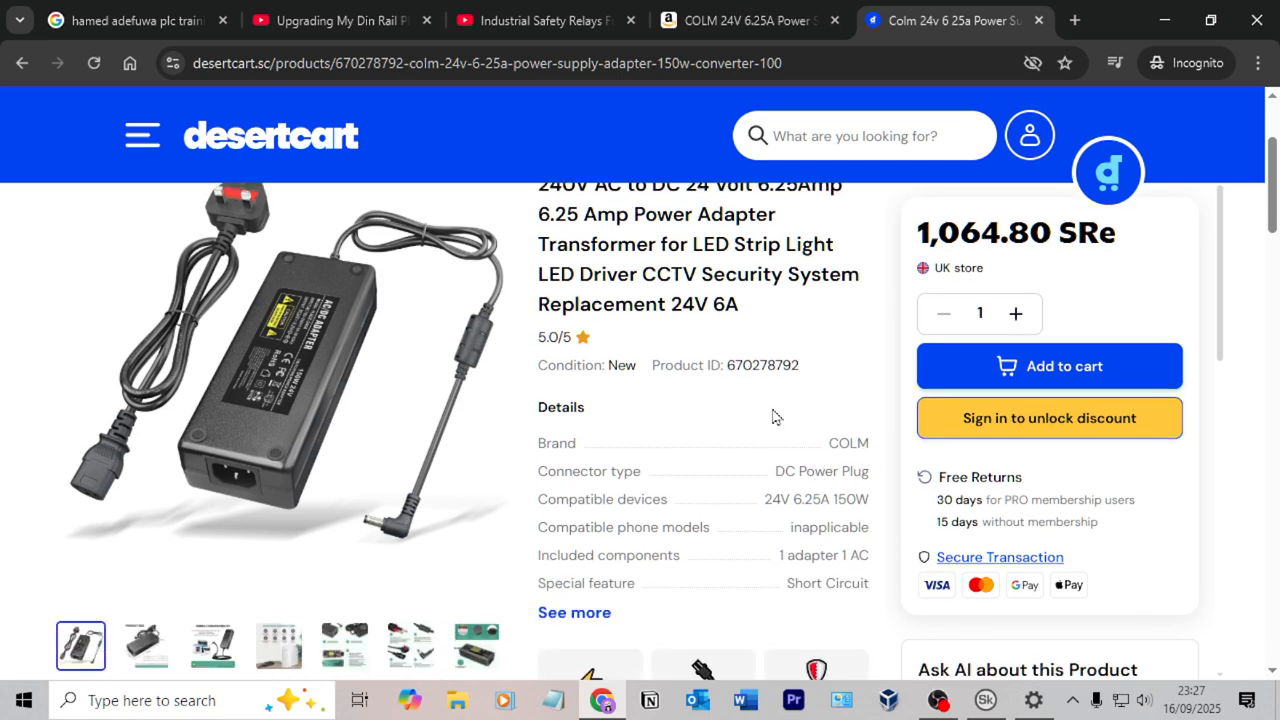
Copy the adapter's Desertcart product ID and search Google in a new tab for COLM 670278792.
{"action": "double_click", "coordinate": [762, 368]}
{"action": "key", "text": "ctrl+c"}
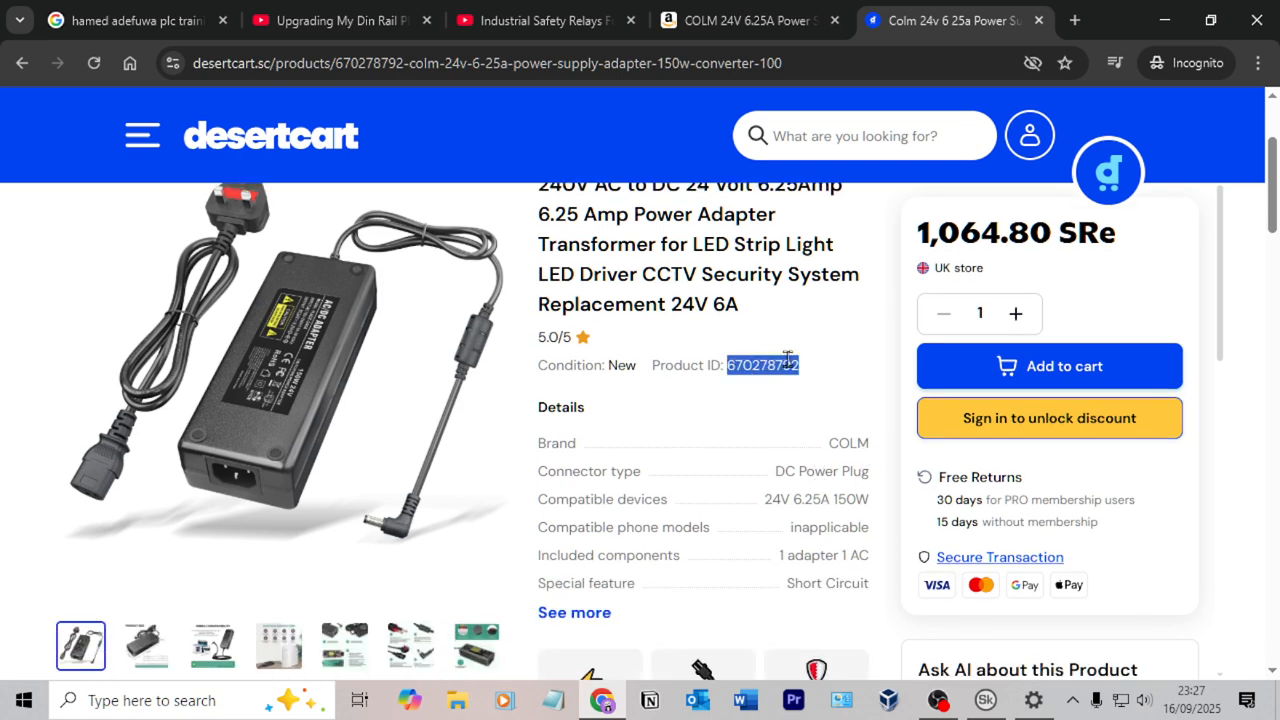
{"action": "left_click", "coordinate": [1074, 20]}
{"action": "type", "text": "COLM"}
{"action": "key", "text": "ctrl+v"}
{"action": "key", "text": "Return"}
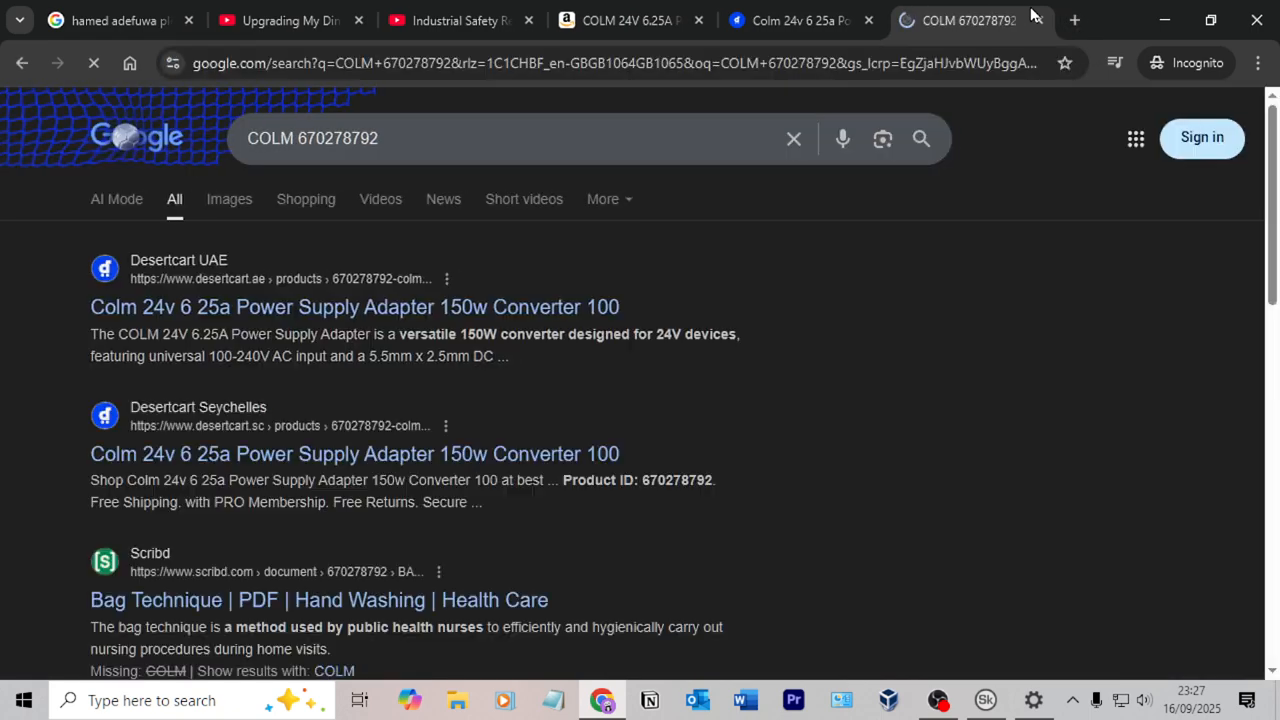
Review the search results and examine the Desertcart Seychelles listing for the COLM 24V 6.25A adapter.
{"action": "left_click", "coordinate": [653, 460]}
{"action": "scroll", "coordinate": [429, 400], "scroll_direction": "down", "scroll_amount": 2}
{"action": "scroll", "coordinate": [517, 414], "scroll_direction": "up", "scroll_amount": 2}
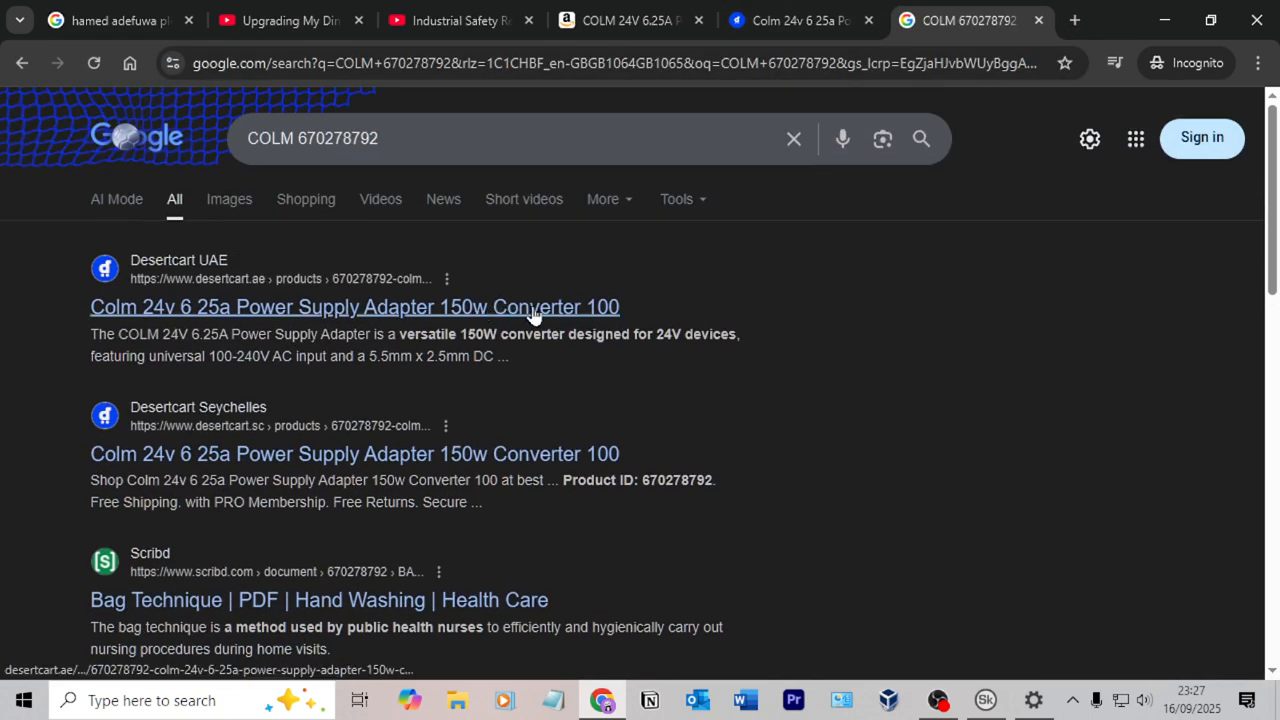
{"action": "scroll", "coordinate": [429, 386], "scroll_direction": "down", "scroll_amount": 5}
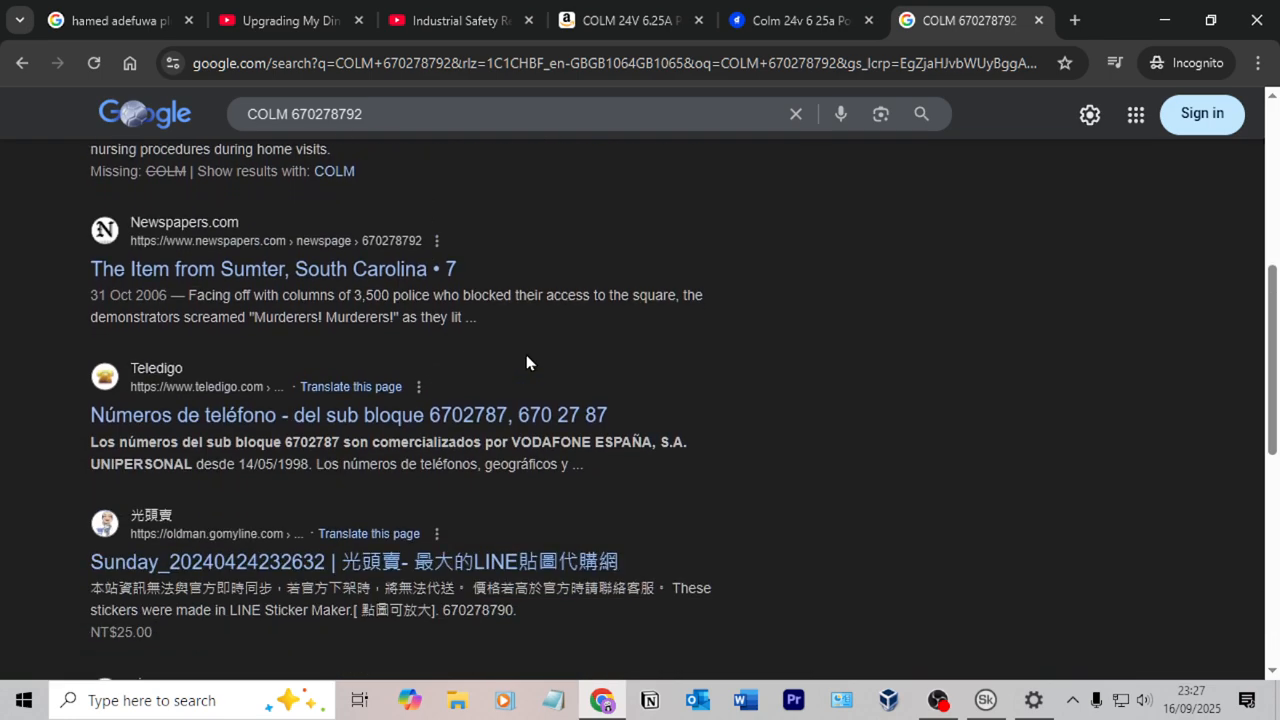
{"action": "scroll", "coordinate": [523, 368], "scroll_direction": "down", "scroll_amount": 3}
{"action": "scroll", "coordinate": [600, 380], "scroll_direction": "up", "scroll_amount": 8}
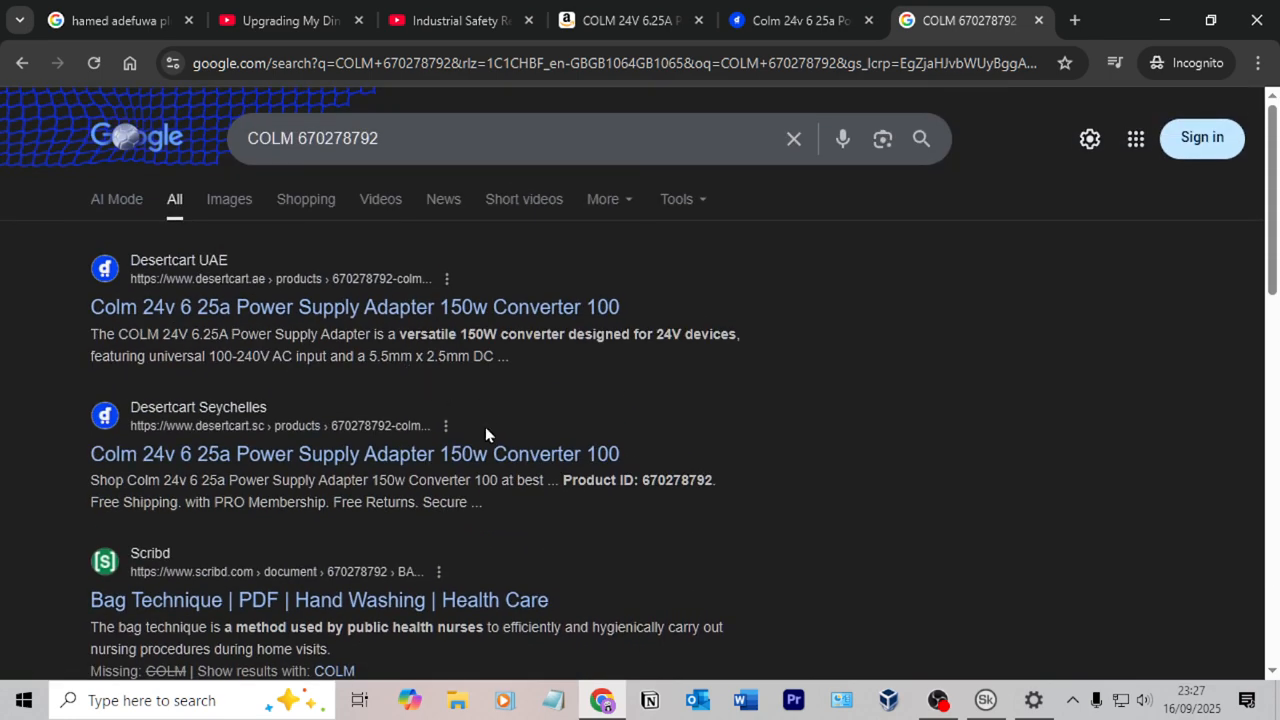
{"action": "left_click", "coordinate": [480, 454]}
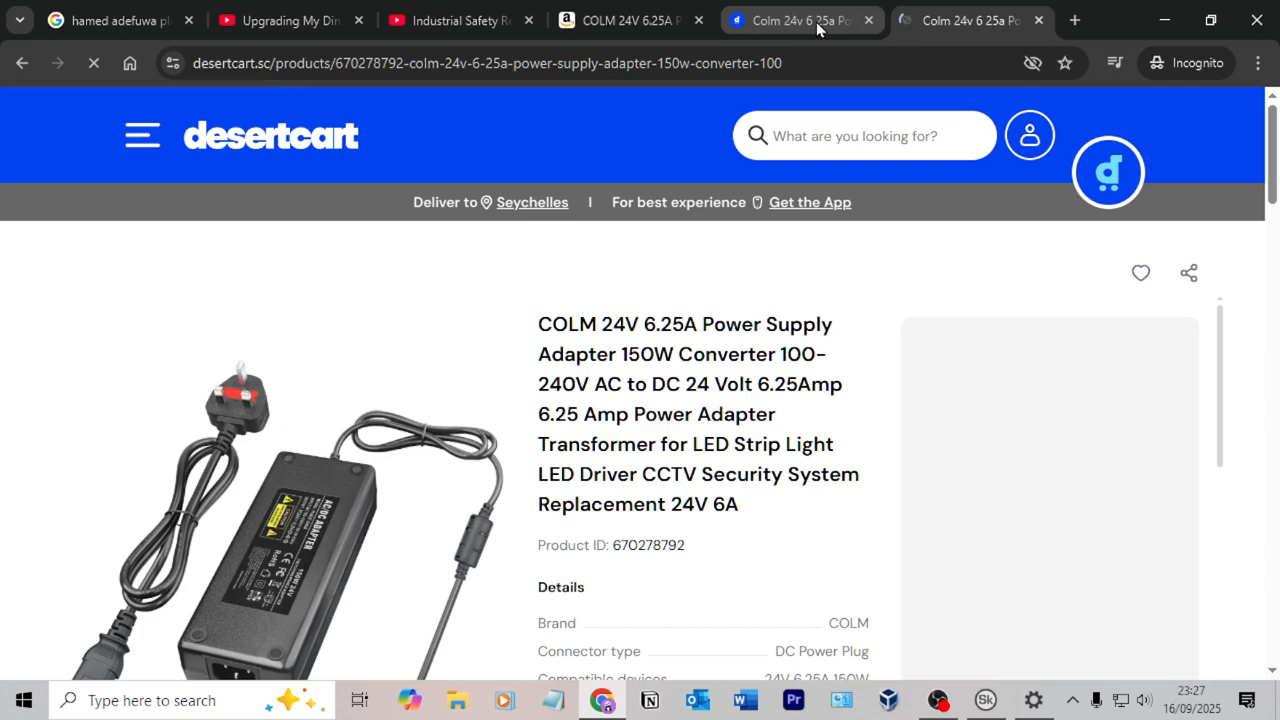
{"action": "scroll", "coordinate": [709, 340], "scroll_direction": "down", "scroll_amount": 4}
{"action": "scroll", "coordinate": [717, 333], "scroll_direction": "up", "scroll_amount": 4}
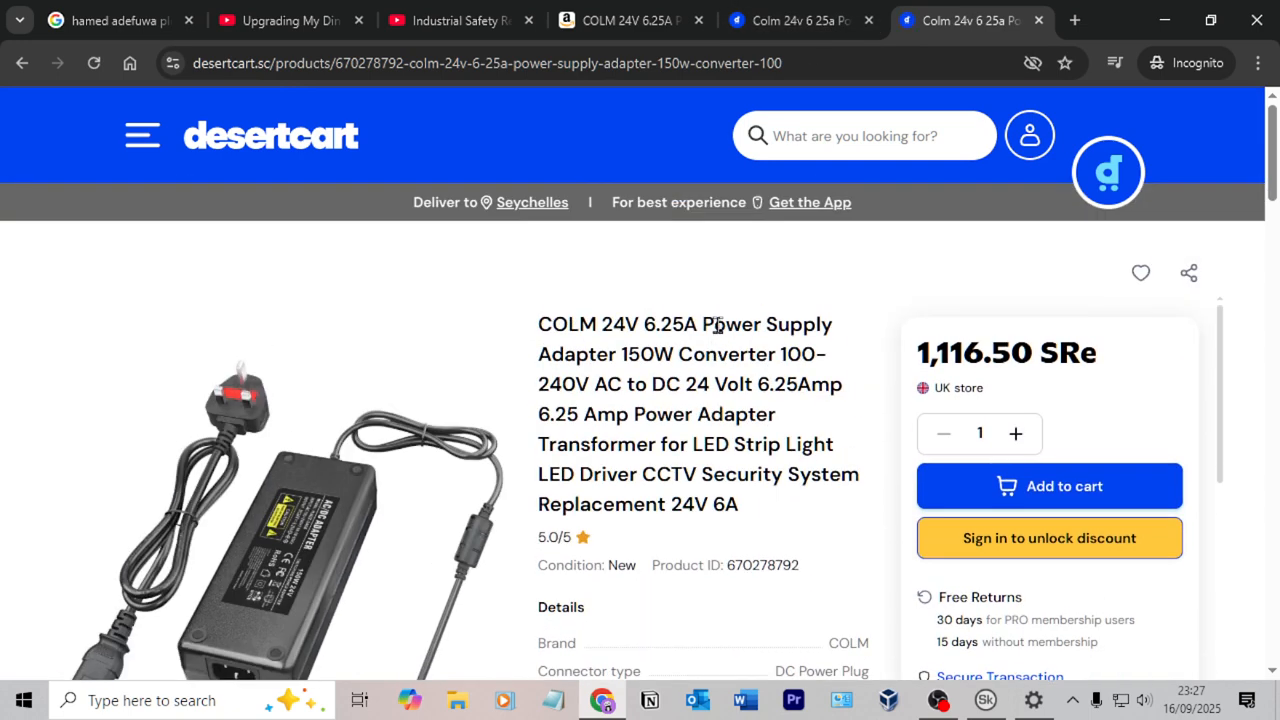
Compare the Amazon and Desertcart listings and select the adapter's full product title on the first Desertcart page.
{"action": "triple_click", "coordinate": [717, 326]}
{"action": "left_click", "coordinate": [650, 24]}
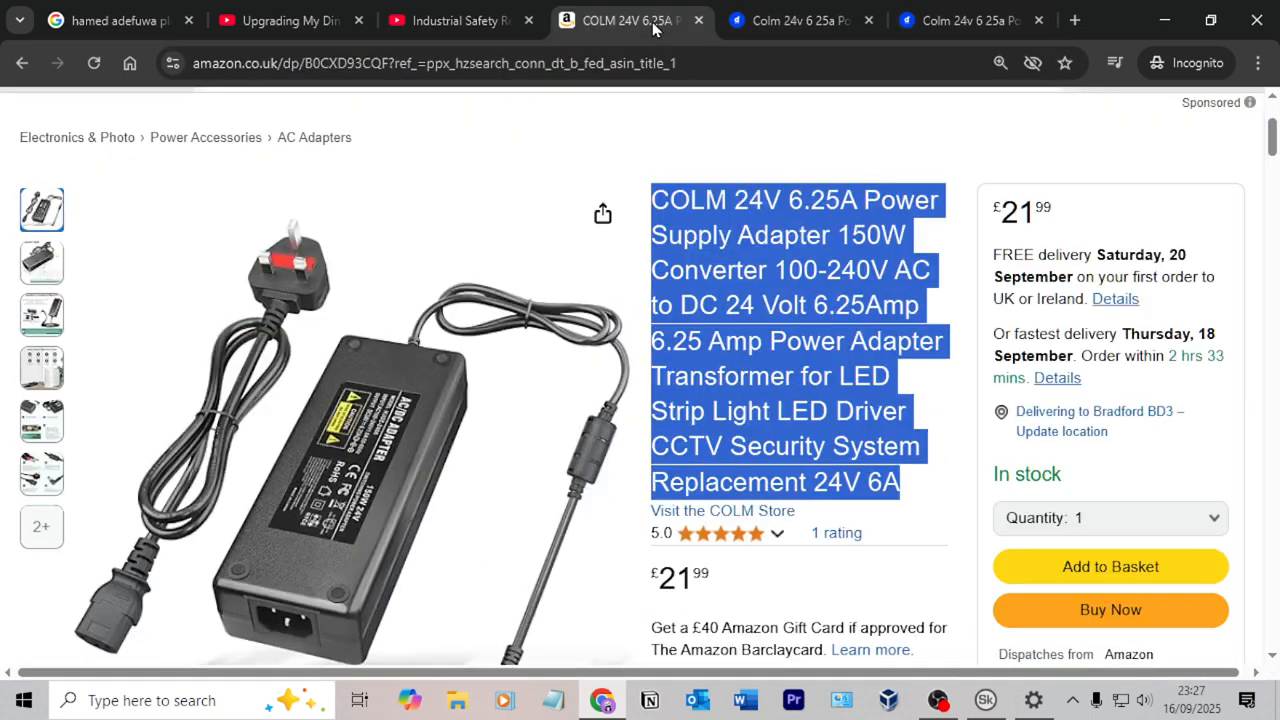
{"action": "left_click", "coordinate": [790, 20]}
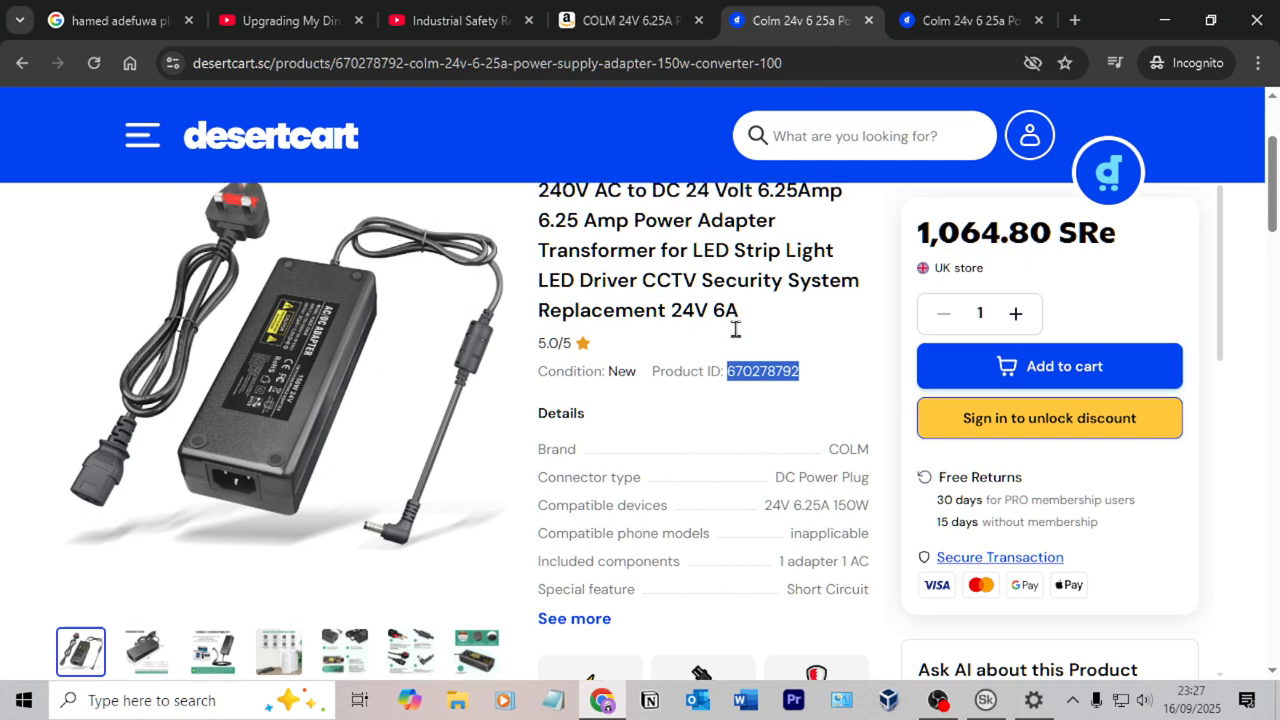
{"action": "scroll", "coordinate": [739, 328], "scroll_direction": "up", "scroll_amount": 2}
{"action": "triple_click", "coordinate": [667, 334]}
{"action": "left_click", "coordinate": [597, 327]}
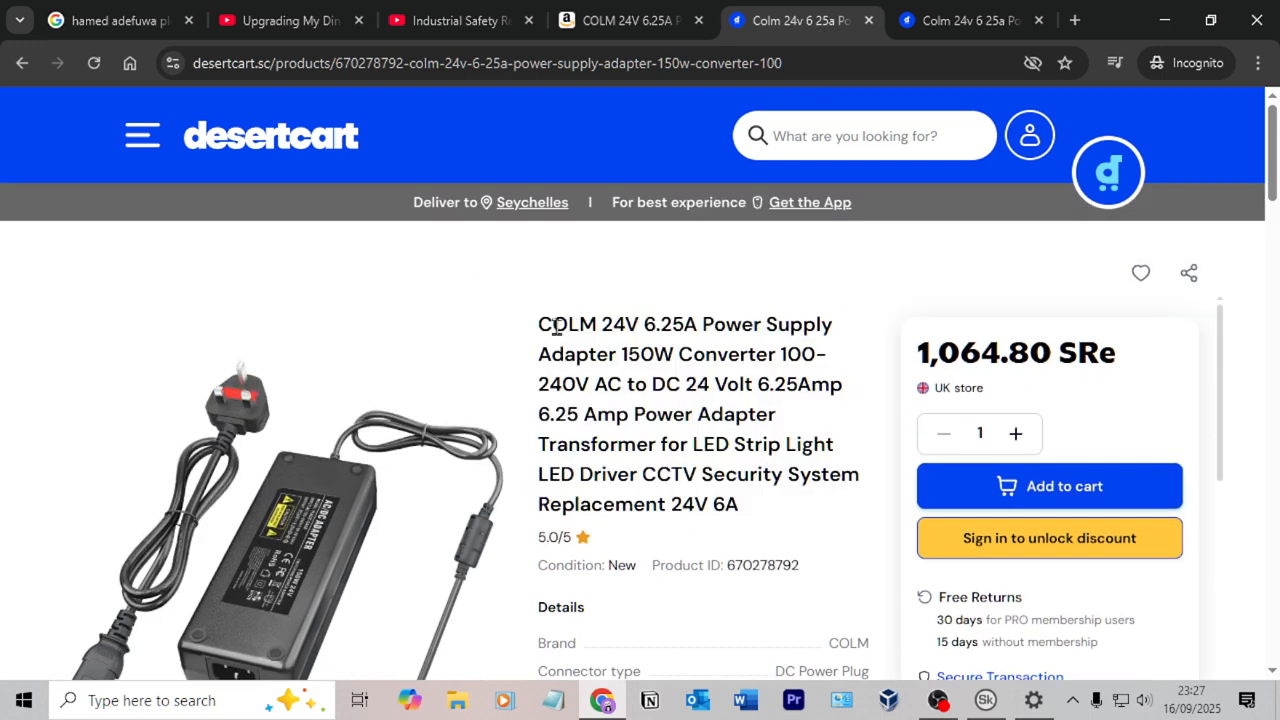
{"action": "left_click_drag", "start_coordinate": [544, 328], "coordinate": [753, 510]}
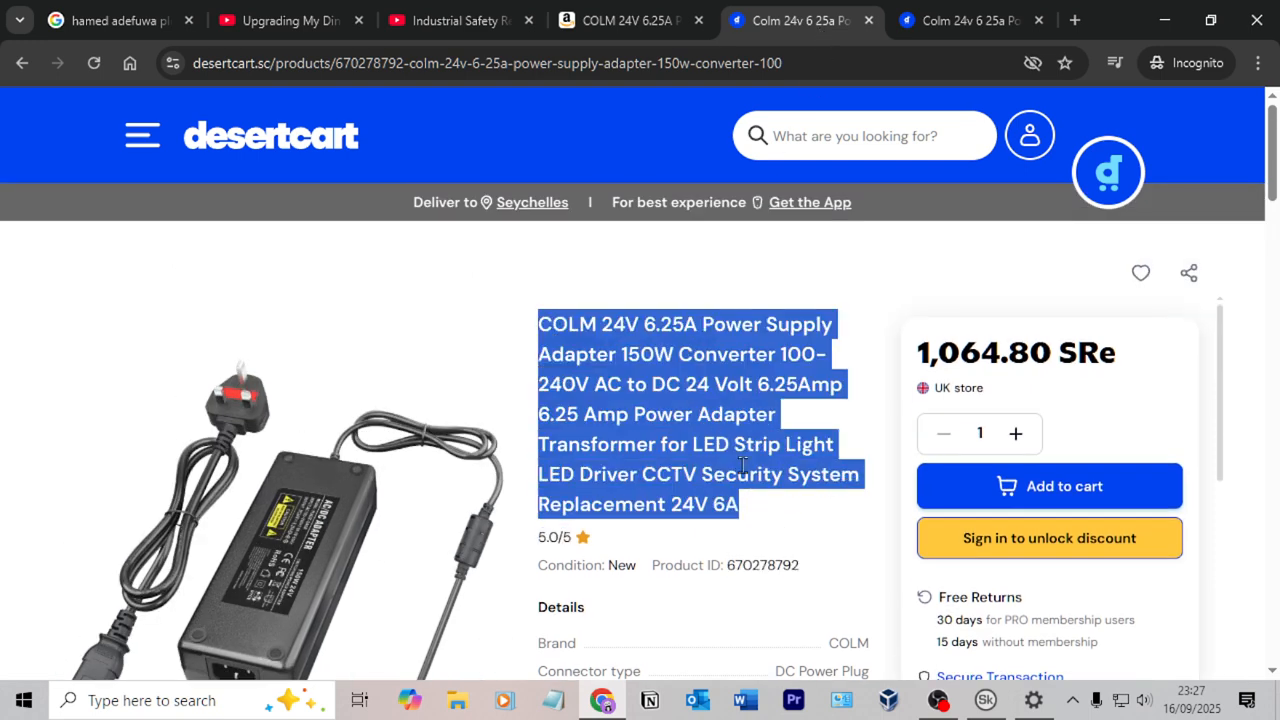
Switch to SkyCAD and place an AC/DC power supply symbol from Power Supplies/Transf. beside Q1 on the Power Distribution sheet.
{"action": "key", "text": "alt+Tab"}
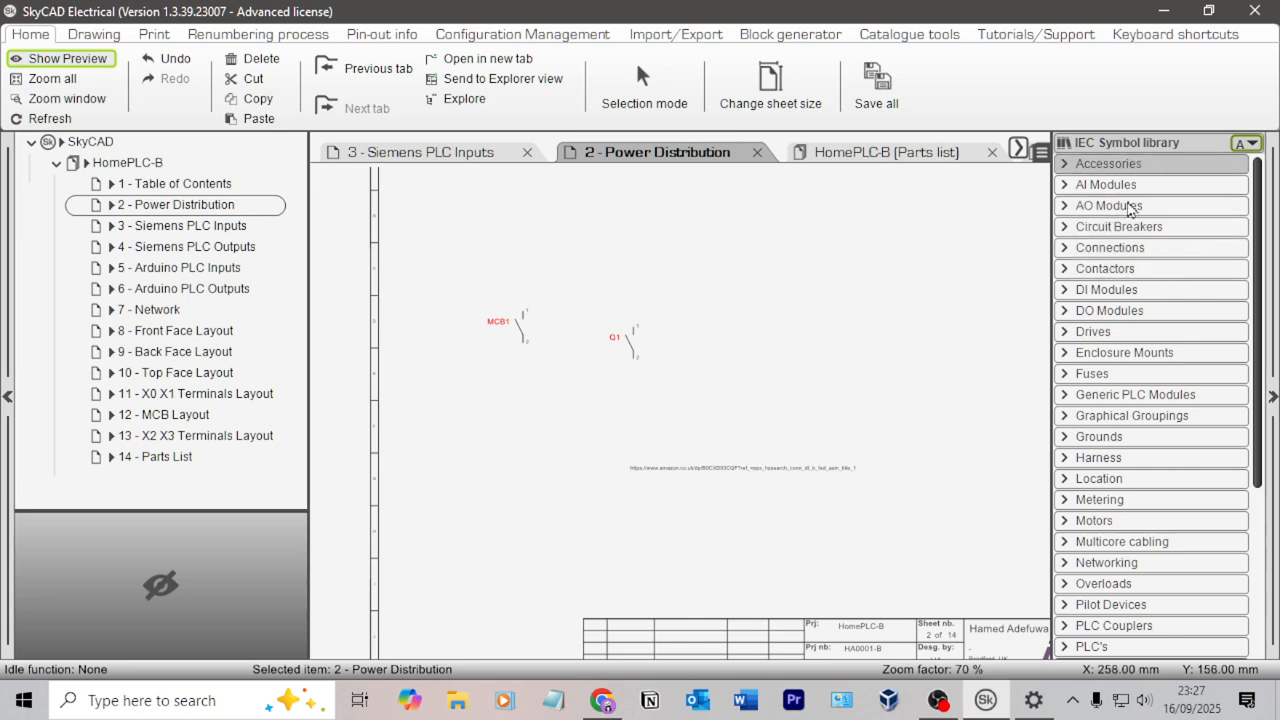
{"action": "scroll", "coordinate": [1140, 260], "scroll_direction": "down", "scroll_amount": 3}
{"action": "scroll", "coordinate": [1160, 560], "scroll_direction": "down", "scroll_amount": 1}
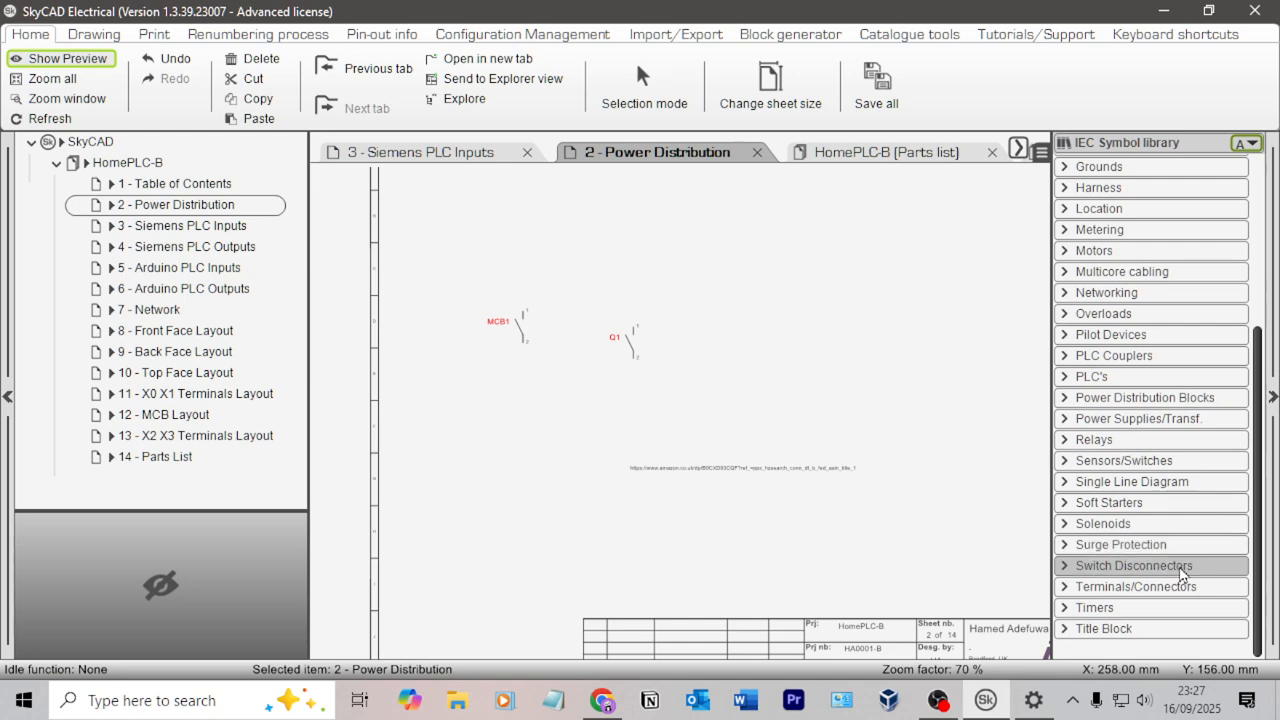
{"action": "scroll", "coordinate": [1175, 583], "scroll_direction": "up", "scroll_amount": 4}
{"action": "scroll", "coordinate": [1177, 565], "scroll_direction": "down", "scroll_amount": 2}
{"action": "scroll", "coordinate": [1177, 563], "scroll_direction": "down", "scroll_amount": 3}
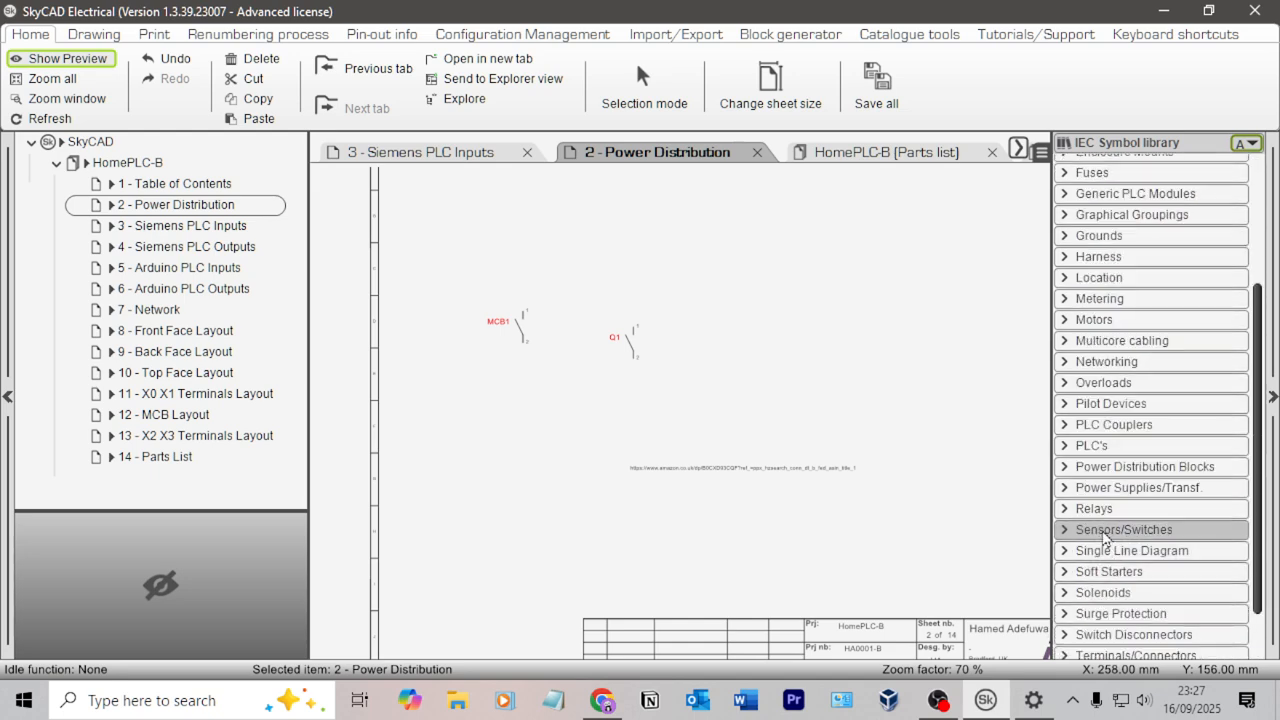
{"action": "left_click", "coordinate": [1066, 488]}
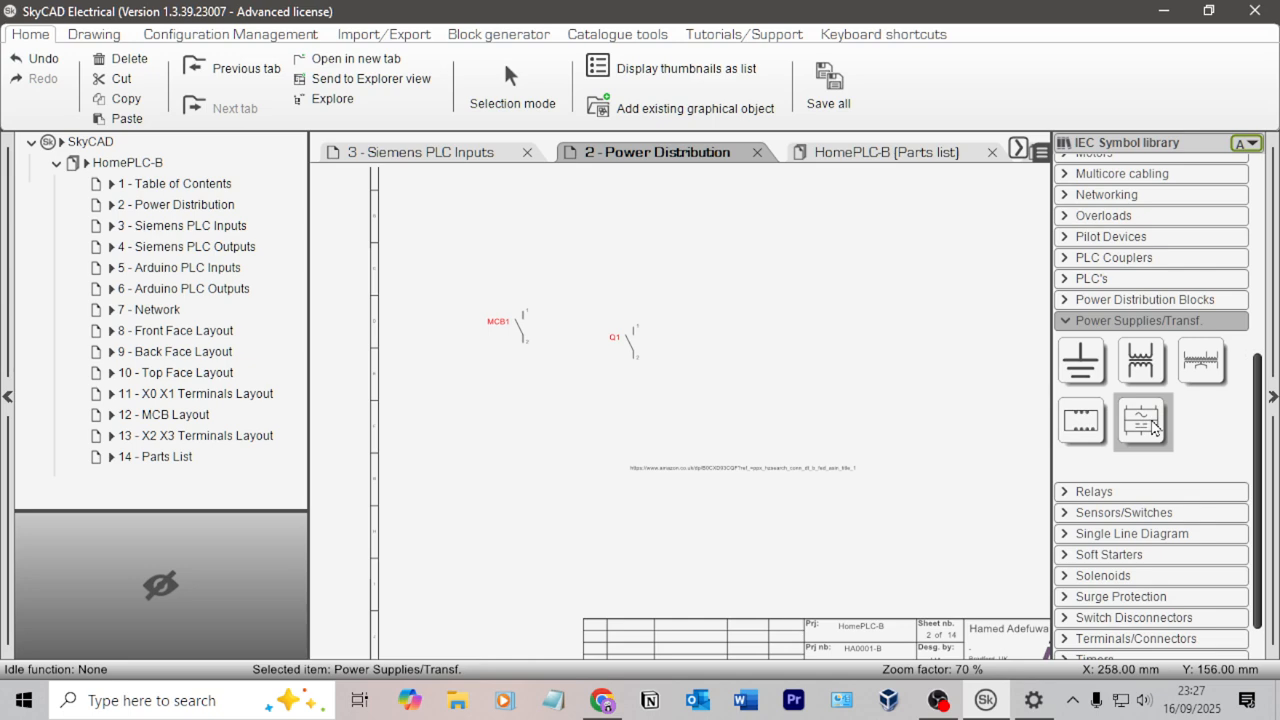
{"action": "left_click", "coordinate": [1141, 418]}
{"action": "left_click", "coordinate": [760, 330]}
{"action": "scroll", "coordinate": [752, 304], "scroll_direction": "up", "scroll_amount": 5}
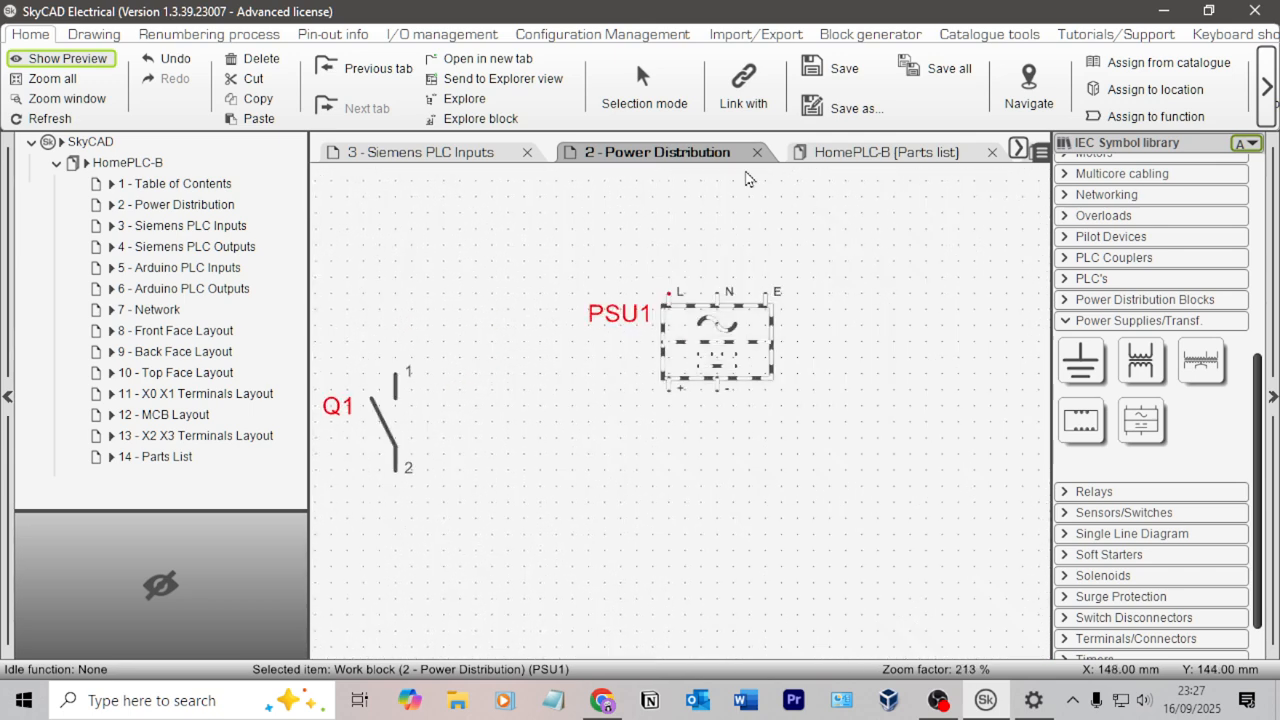
{"action": "left_click", "coordinate": [843, 323]}
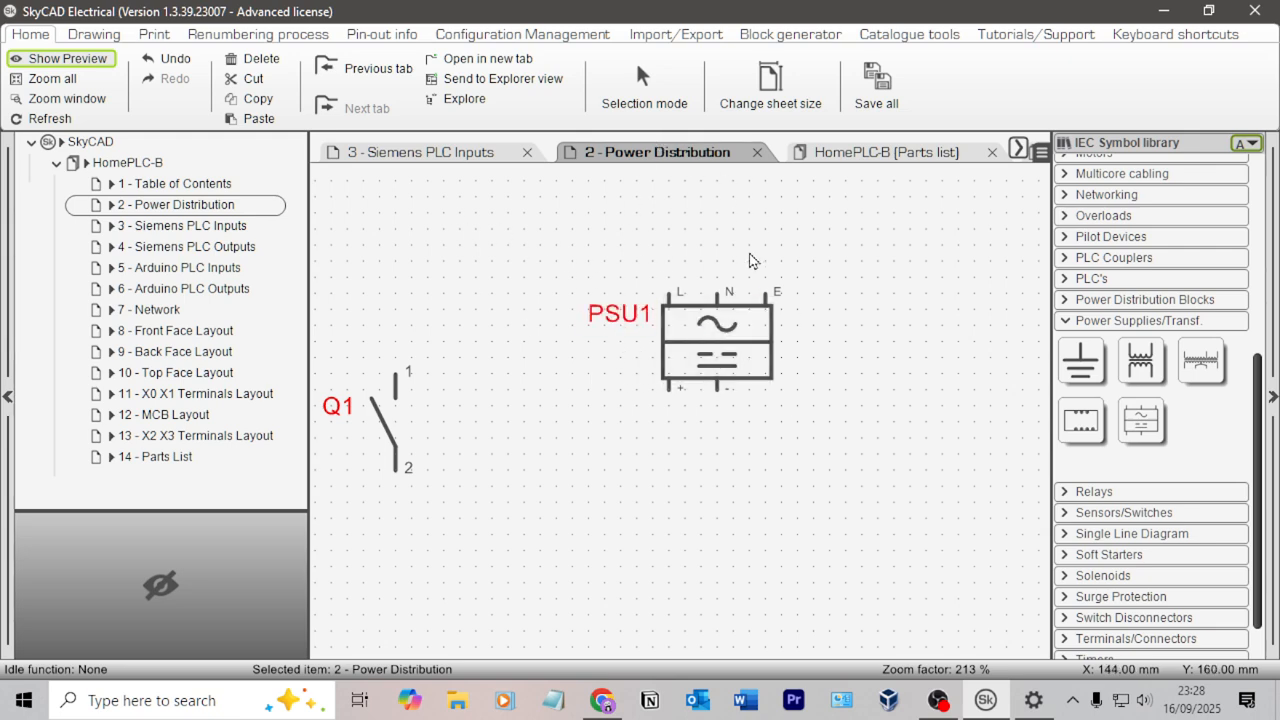
Open the new power supply's properties, check the brand on the Amazon listing and set Manufacturer to COLM.
{"action": "double_click", "coordinate": [726, 385]}
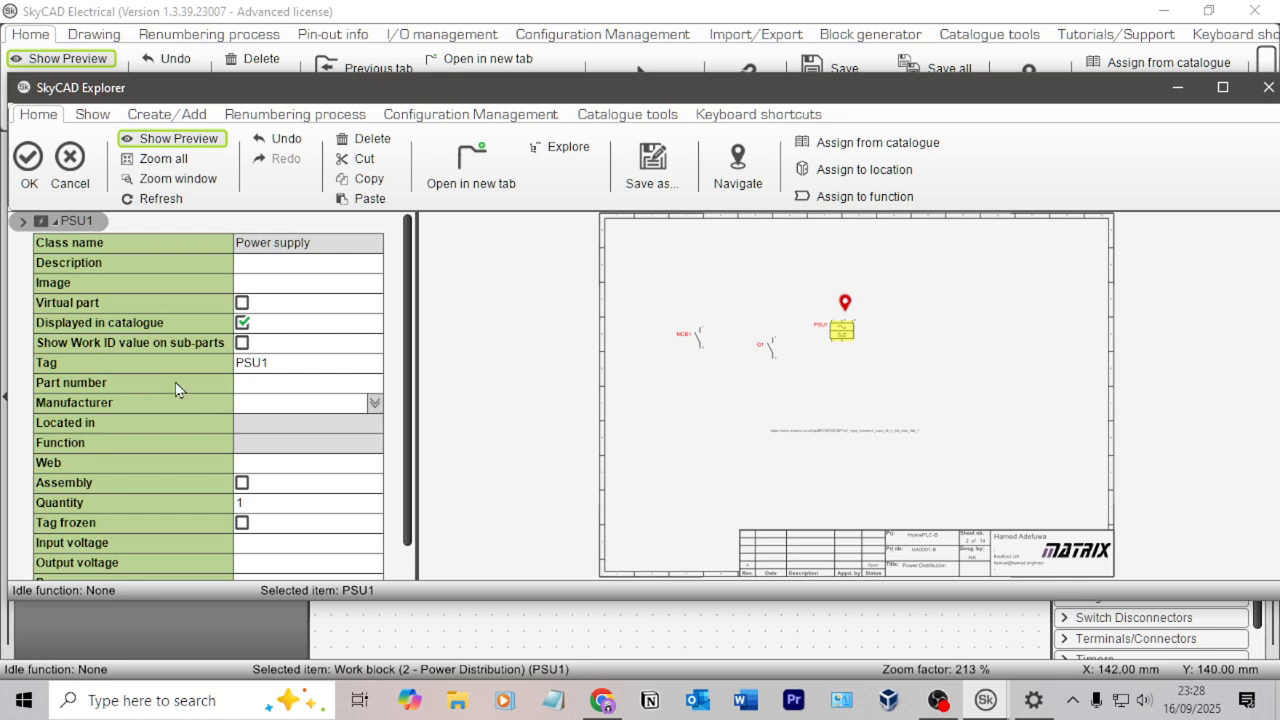
{"action": "left_click", "coordinate": [292, 404]}
{"action": "key", "text": "alt+Tab"}
{"action": "key", "text": "alt+Tab"}
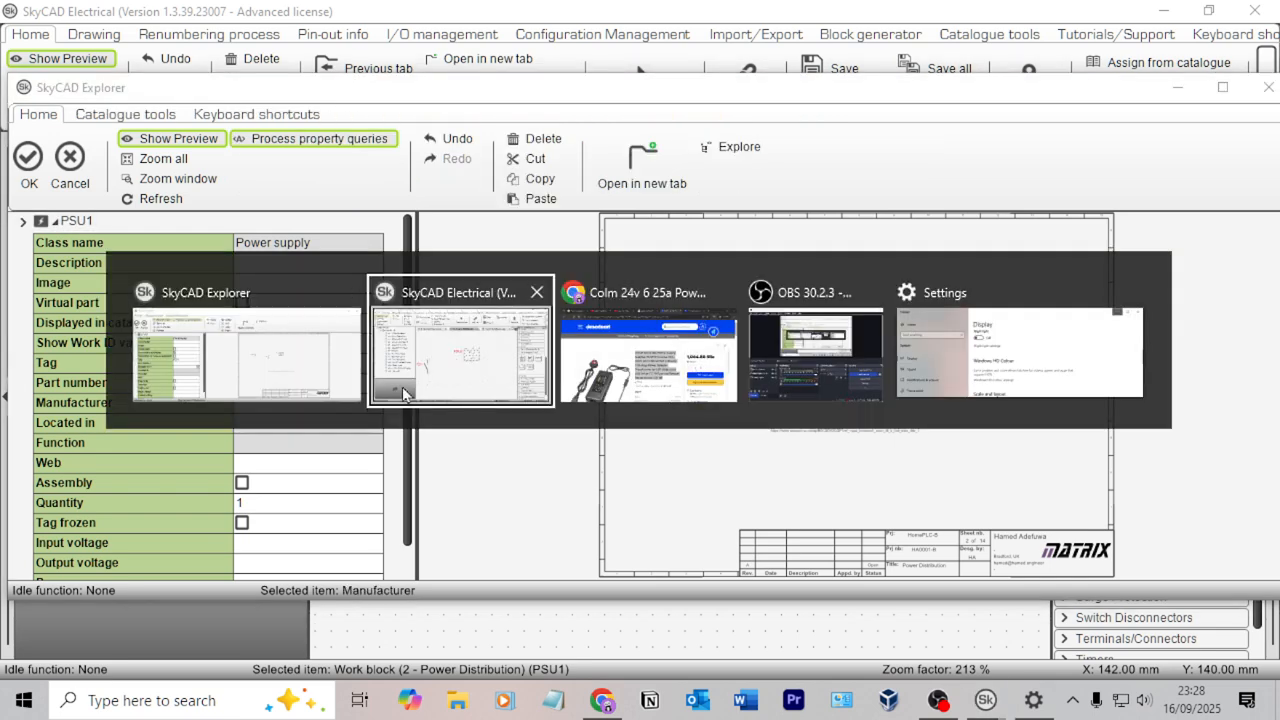
{"action": "scroll", "coordinate": [770, 405], "scroll_direction": "down", "scroll_amount": 2}
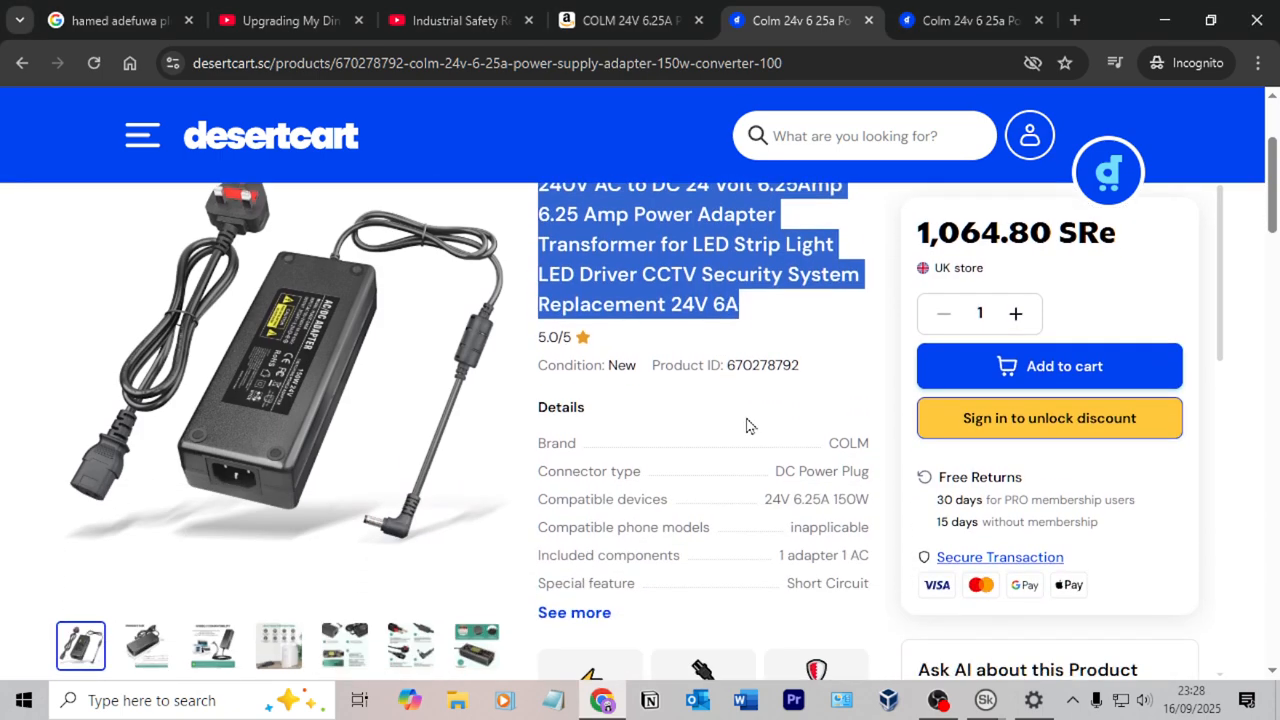
{"action": "scroll", "coordinate": [818, 443], "scroll_direction": "up", "scroll_amount": 3}
{"action": "left_click", "coordinate": [630, 20]}
{"action": "scroll", "coordinate": [777, 472], "scroll_direction": "down", "scroll_amount": 3}
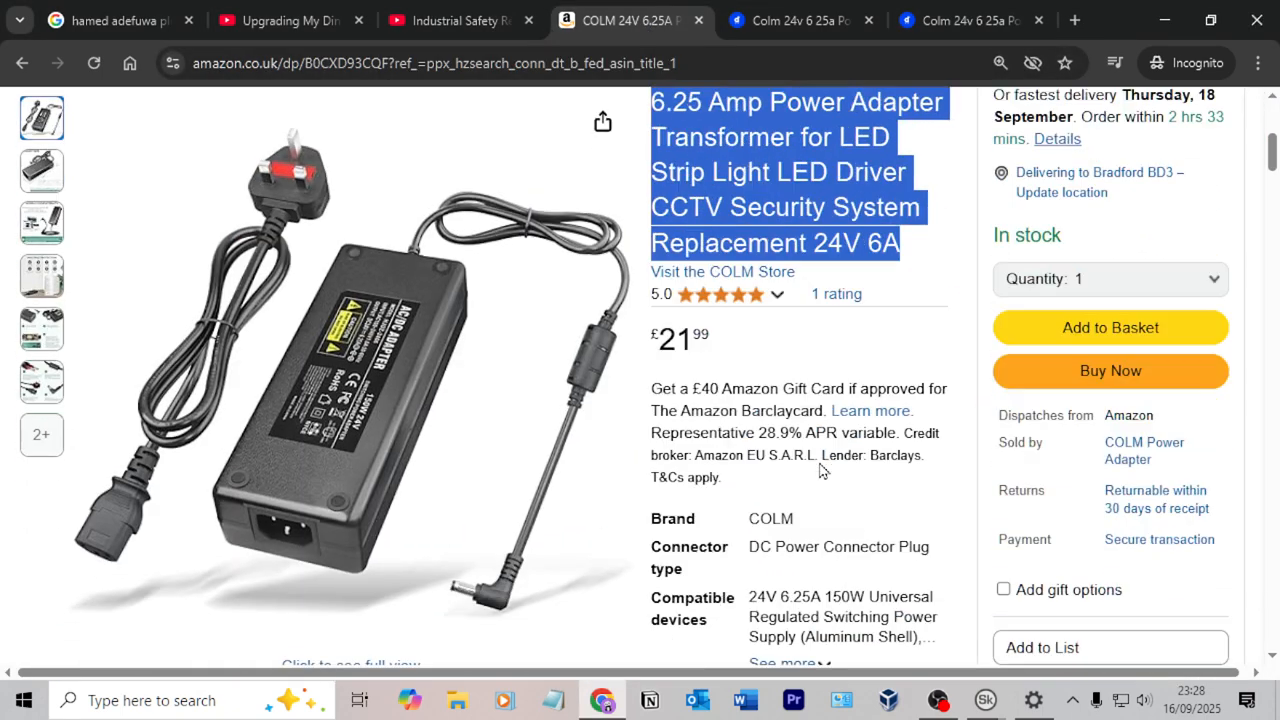
{"action": "key", "text": "alt+Tab"}
{"action": "left_click", "coordinate": [266, 402]}
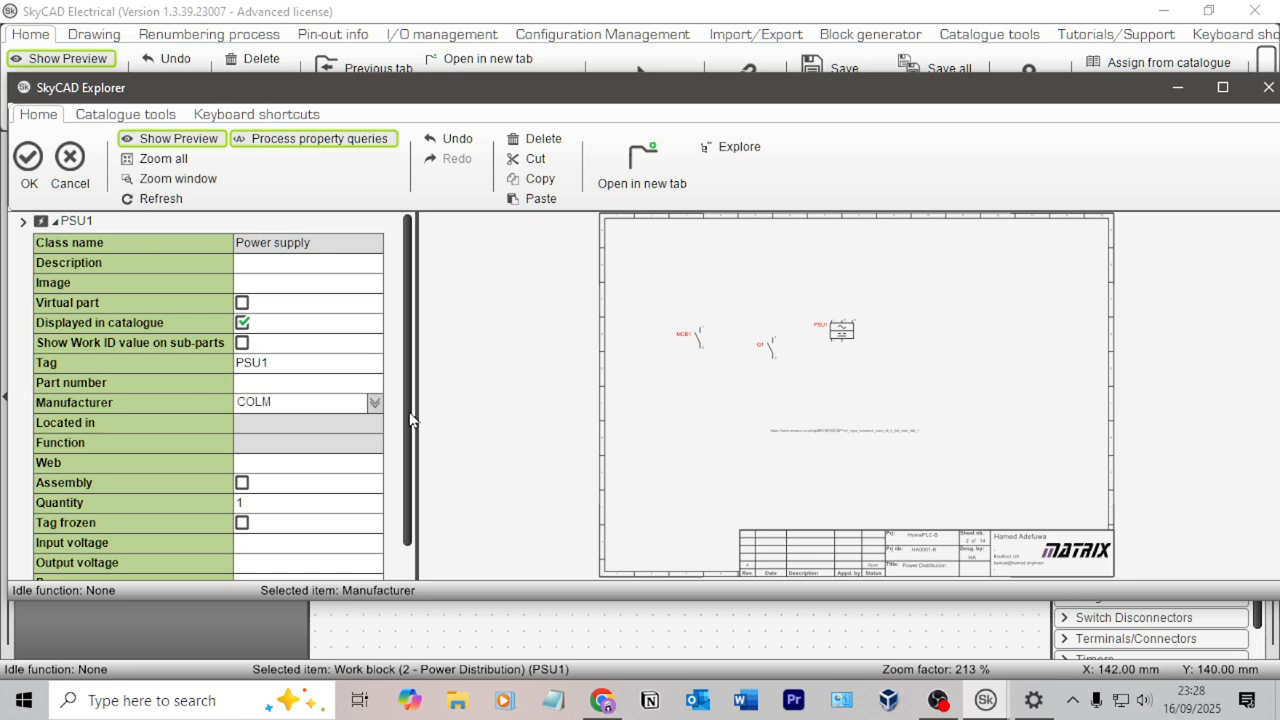
Switch to Chrome and check the Amazon listing's compatible devices and item description for a part number.
{"action": "key", "text": "alt+Tab"}
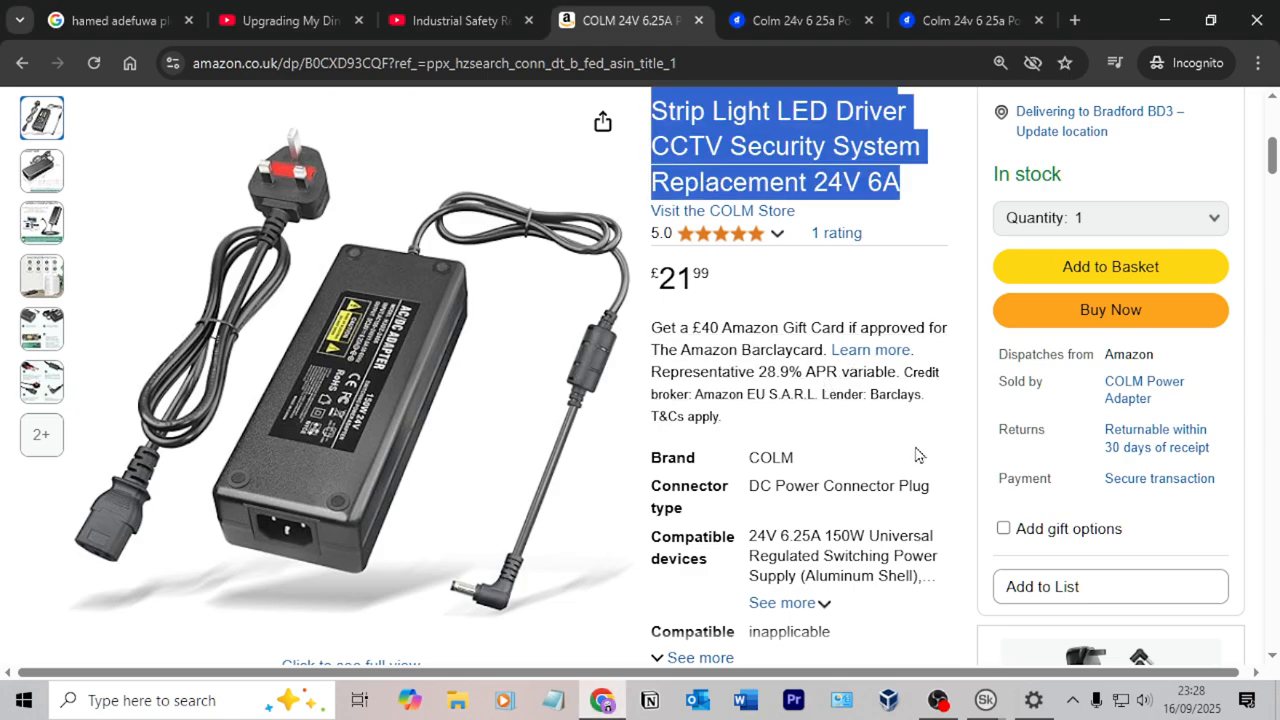
{"action": "scroll", "coordinate": [846, 456], "scroll_direction": "down", "scroll_amount": 2}
{"action": "left_click", "coordinate": [826, 403]}
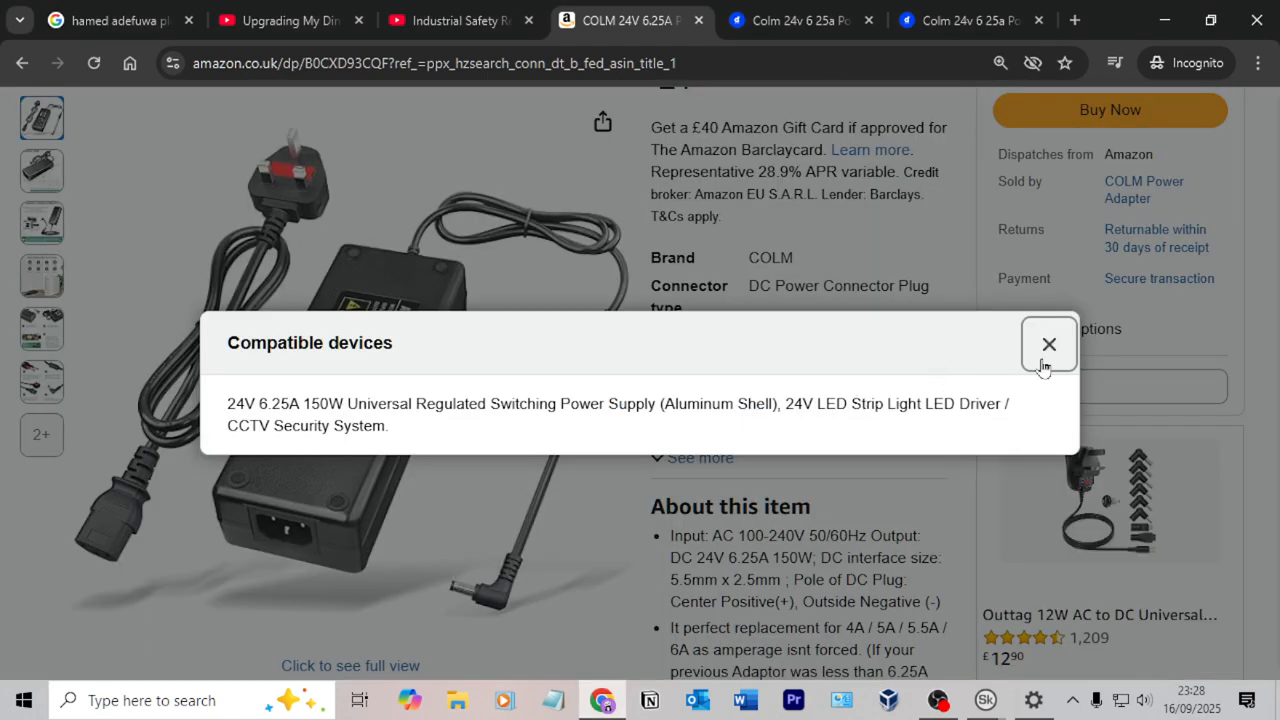
{"action": "left_click", "coordinate": [1063, 355]}
{"action": "scroll", "coordinate": [868, 370], "scroll_direction": "down", "scroll_amount": 6}
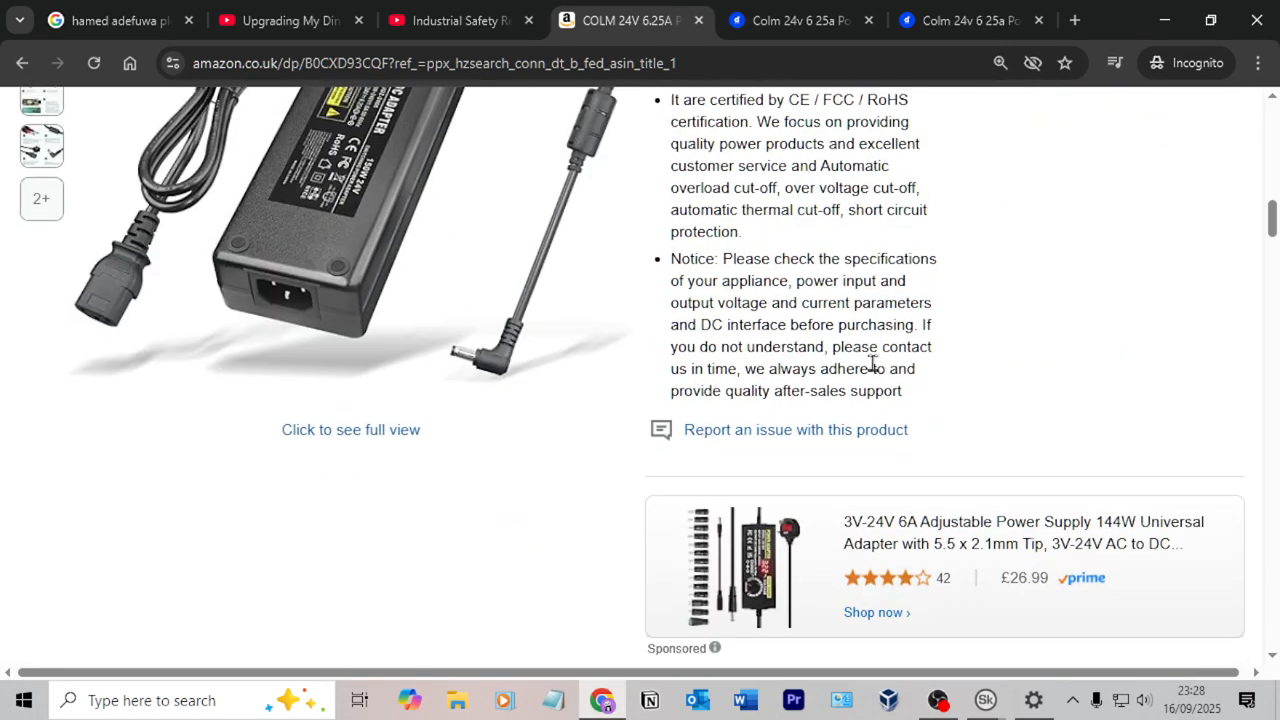
{"action": "scroll", "coordinate": [875, 330], "scroll_direction": "down", "scroll_amount": 3}
{"action": "scroll", "coordinate": [871, 310], "scroll_direction": "up", "scroll_amount": 9}
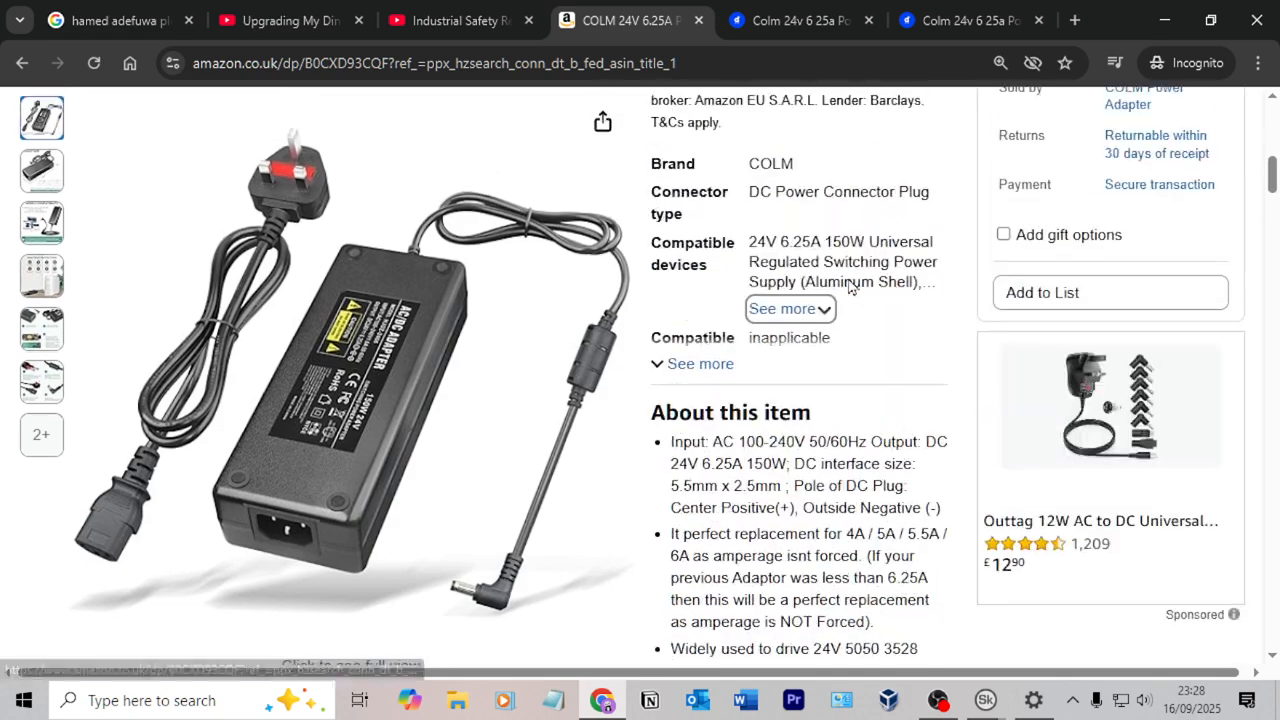
Select the product ID on the Desertcart page and search Google in a new tab for 670278792.
{"action": "left_click", "coordinate": [818, 24]}
{"action": "scroll", "coordinate": [783, 303], "scroll_direction": "down", "scroll_amount": 3}
{"action": "left_click", "coordinate": [776, 270]}
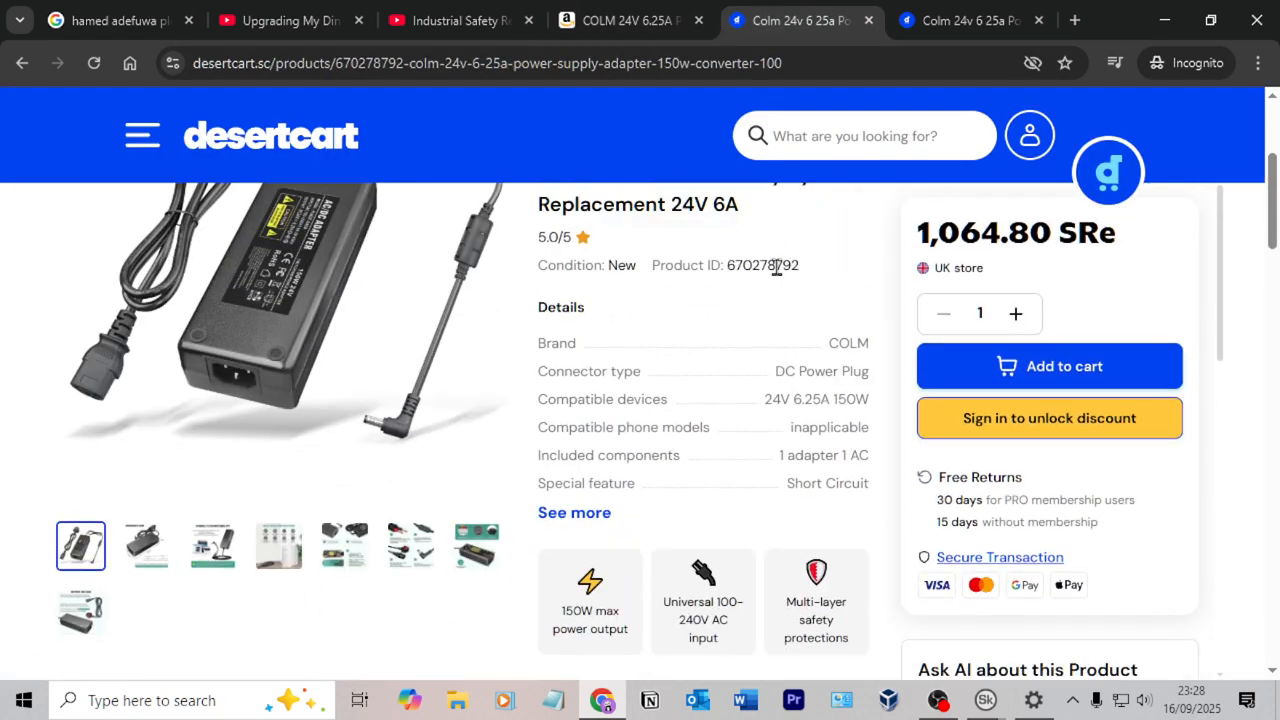
{"action": "scroll", "coordinate": [766, 320], "scroll_direction": "up", "scroll_amount": 3}
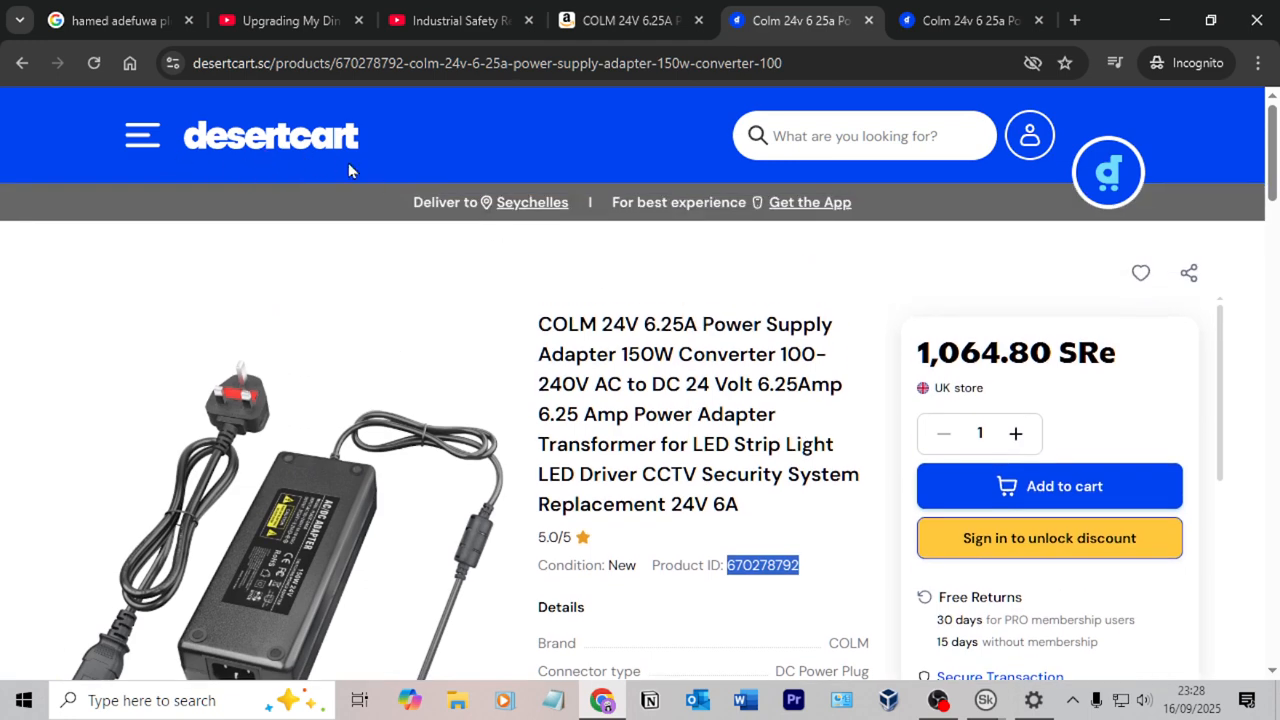
{"action": "left_click", "coordinate": [1075, 20]}
{"action": "type", "text": "670278792"}
{"action": "key", "text": "Return"}
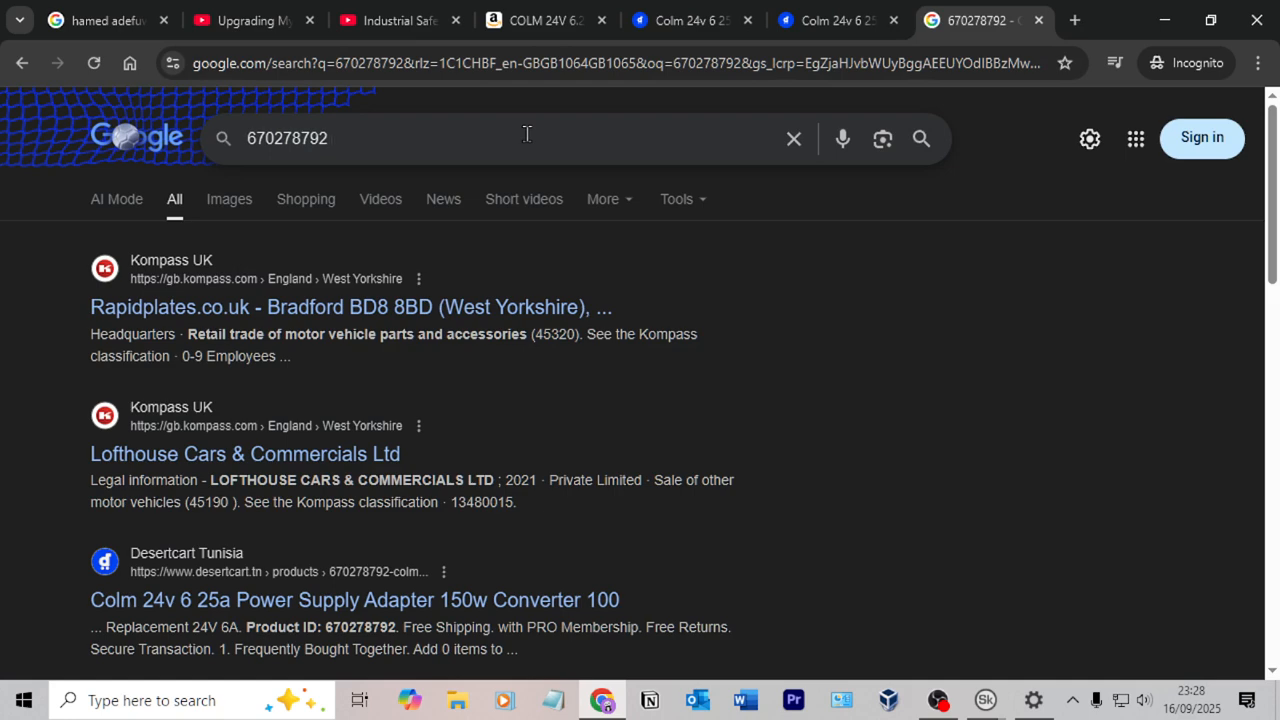
Refine the Google search to "670278792 power supply" and review the results.
{"action": "type", "text": "power supply"}
{"action": "key", "text": "Return"}
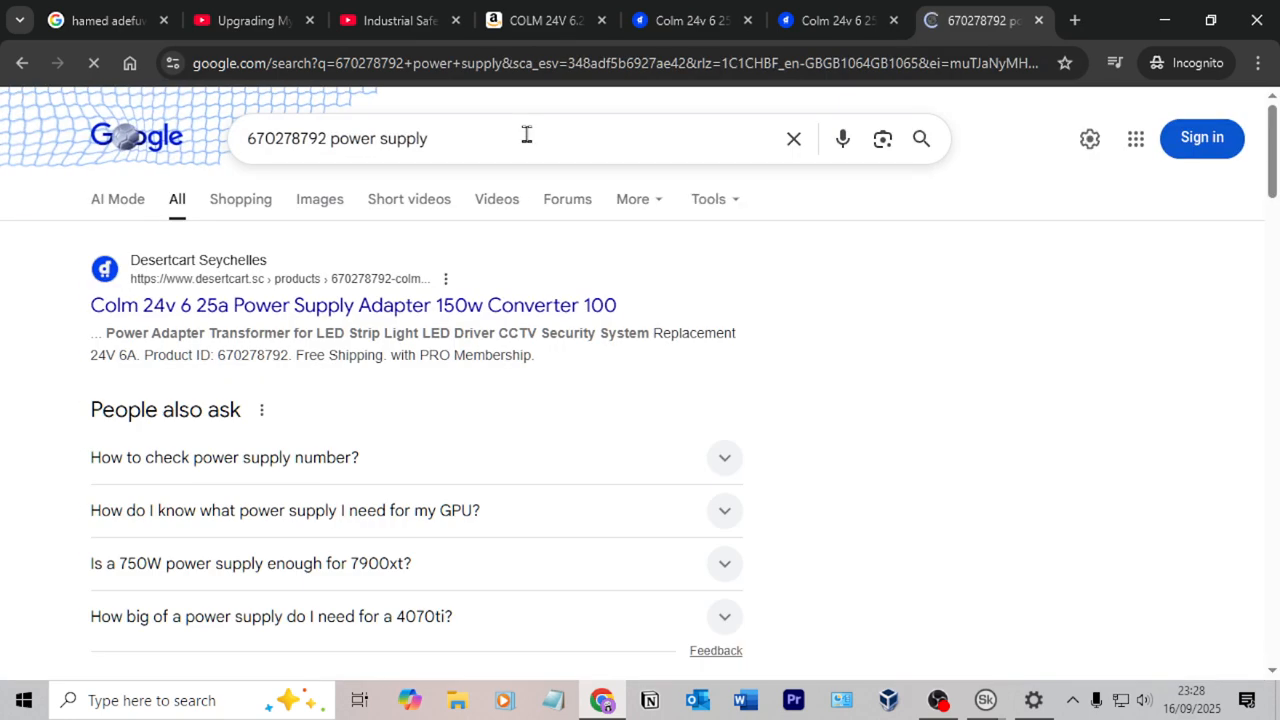
{"action": "scroll", "coordinate": [293, 248], "scroll_direction": "down", "scroll_amount": 3}
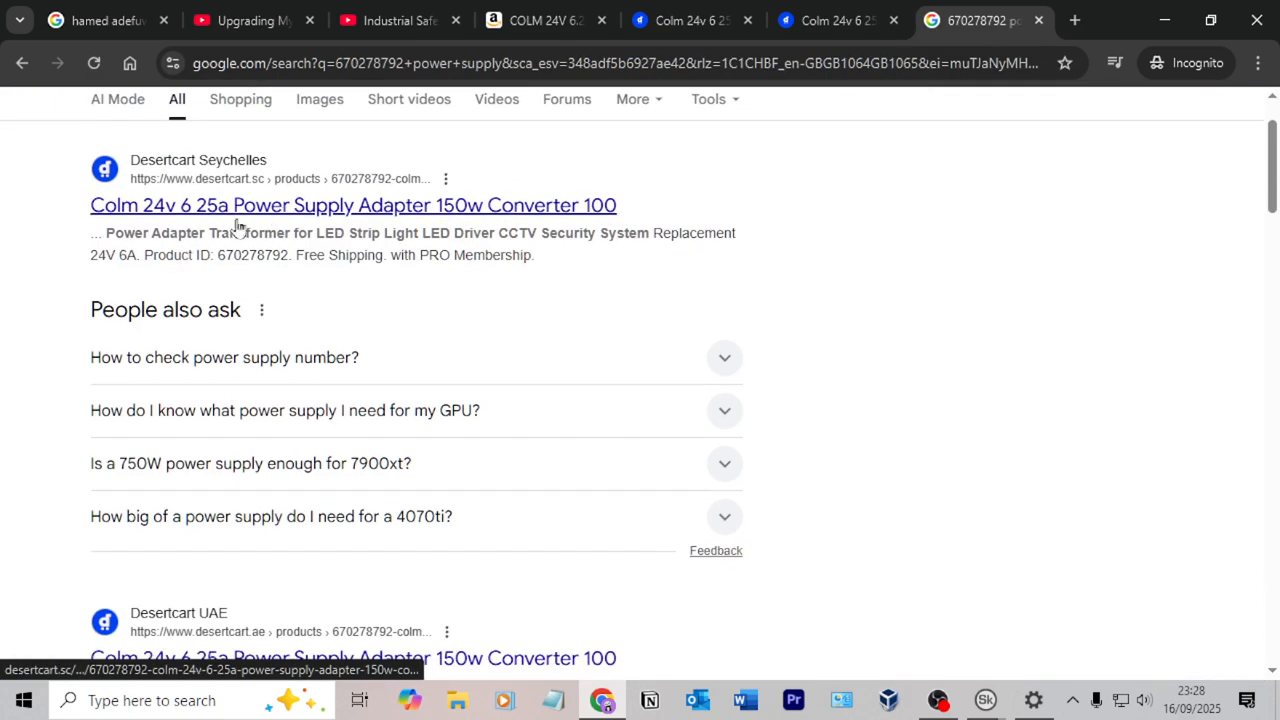
{"action": "scroll", "coordinate": [354, 263], "scroll_direction": "down", "scroll_amount": 3}
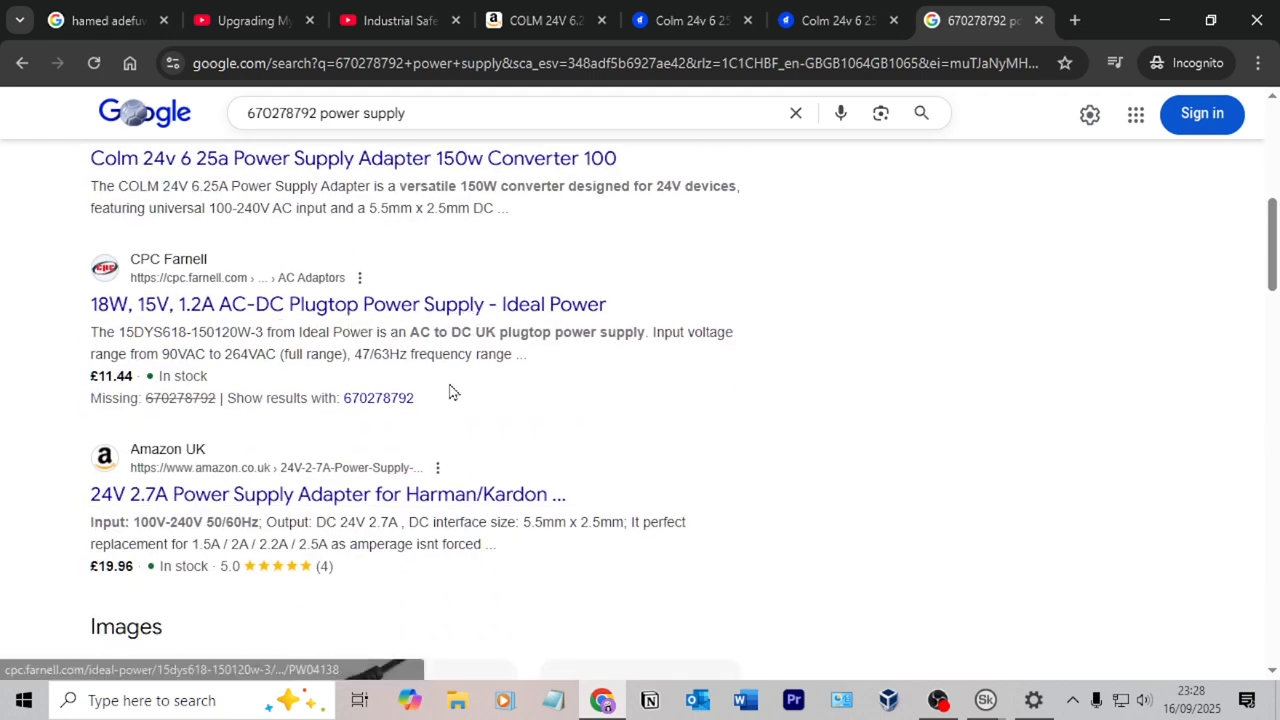
Search Google for "colm 24v power supply" and review the results for a matching adapter.
{"action": "scroll", "coordinate": [443, 391], "scroll_direction": "up", "scroll_amount": 5}
{"action": "scroll", "coordinate": [370, 155], "scroll_direction": "up", "scroll_amount": 1}
{"action": "left_click_drag", "start_coordinate": [500, 148], "coordinate": [184, 147]}
{"action": "type", "text": "COLM 24V"}
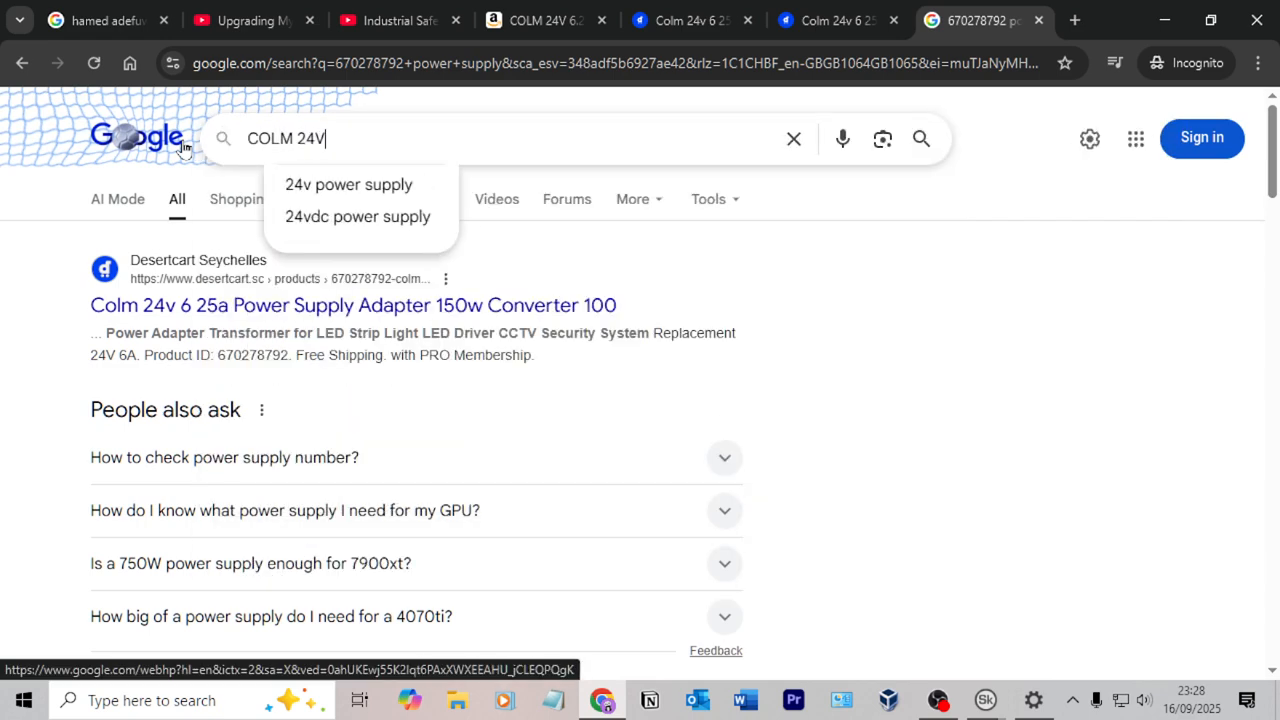
{"action": "left_click", "coordinate": [349, 184]}
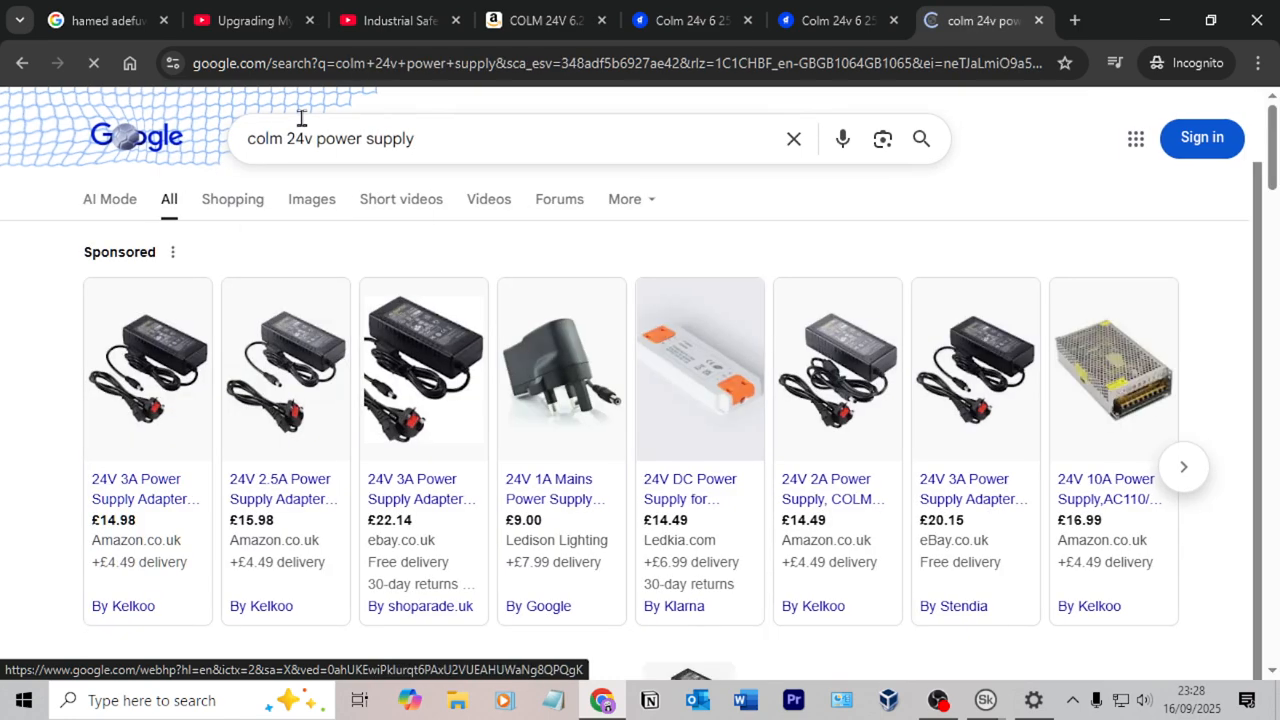
{"action": "scroll", "coordinate": [520, 285], "scroll_direction": "down", "scroll_amount": 2}
{"action": "scroll", "coordinate": [508, 290], "scroll_direction": "down", "scroll_amount": 6}
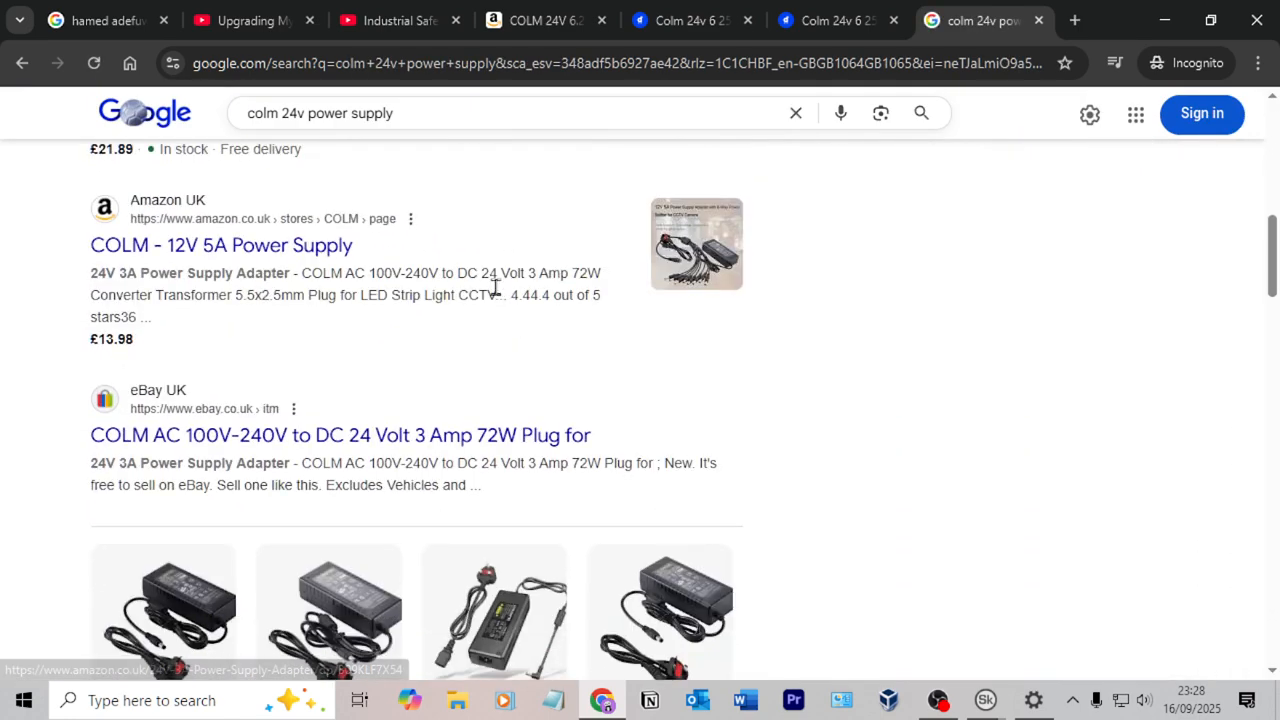
{"action": "scroll", "coordinate": [505, 323], "scroll_direction": "down", "scroll_amount": 10}
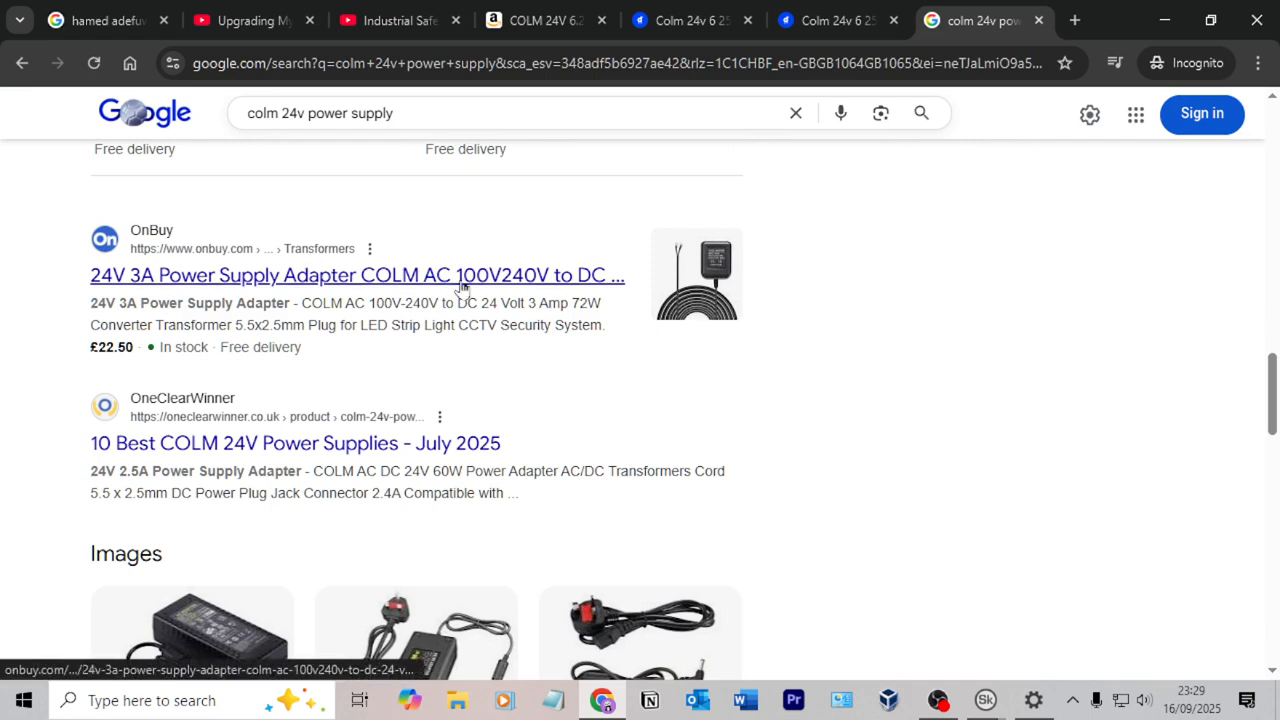
Copy the product ID from the Desertcart page, switch to SkyCAD and set PSU1's Part number to 670278792.
{"action": "left_click", "coordinate": [832, 24]}
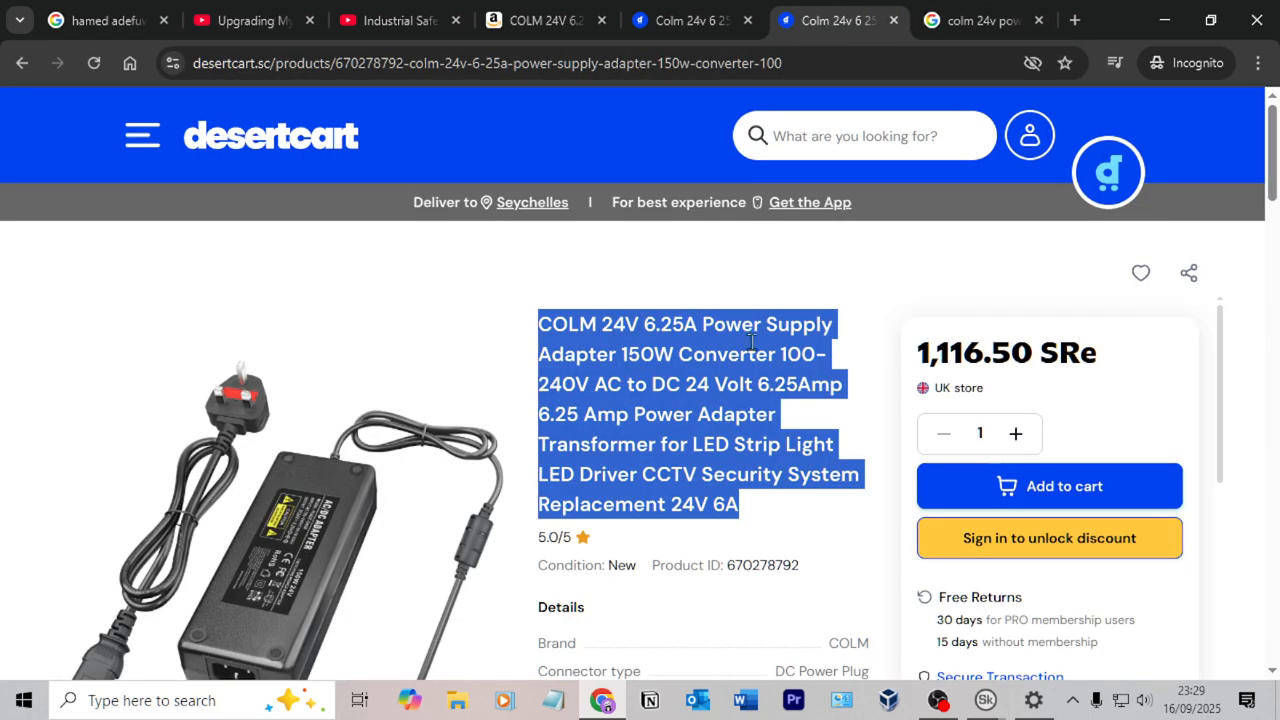
{"action": "double_click", "coordinate": [778, 565]}
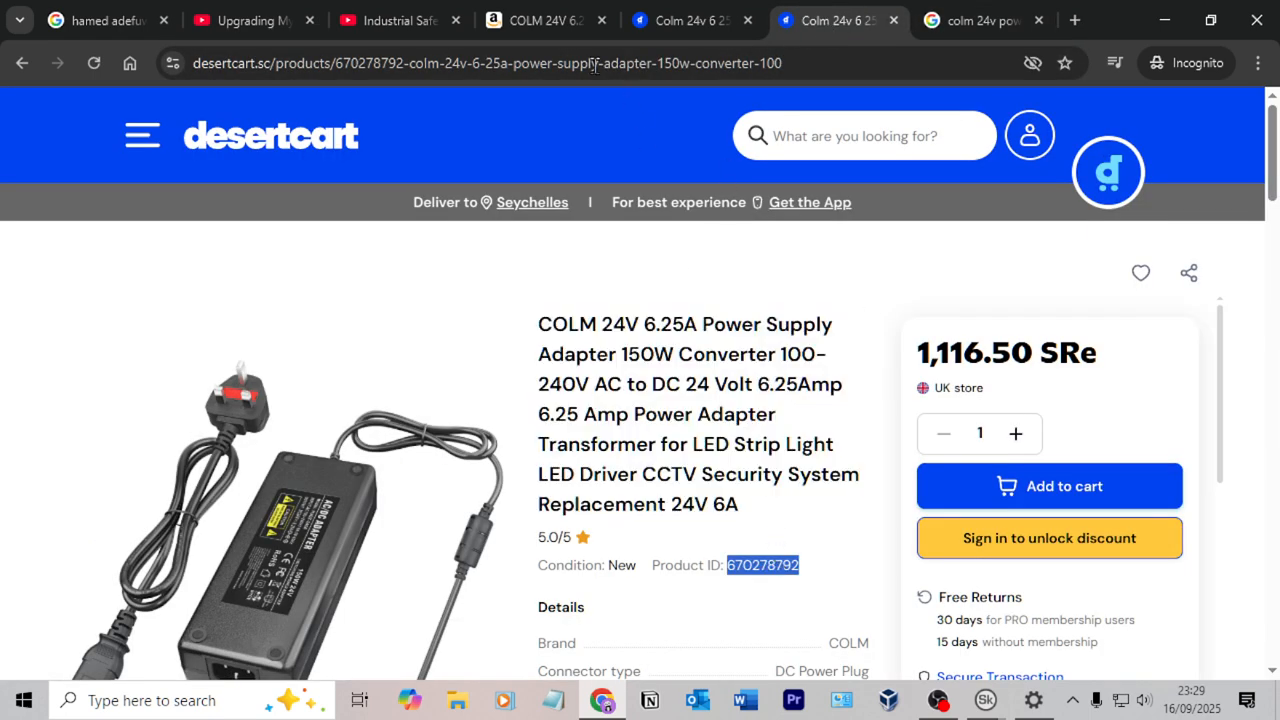
{"action": "left_click", "coordinate": [542, 28]}
{"action": "key", "text": "alt+Tab"}
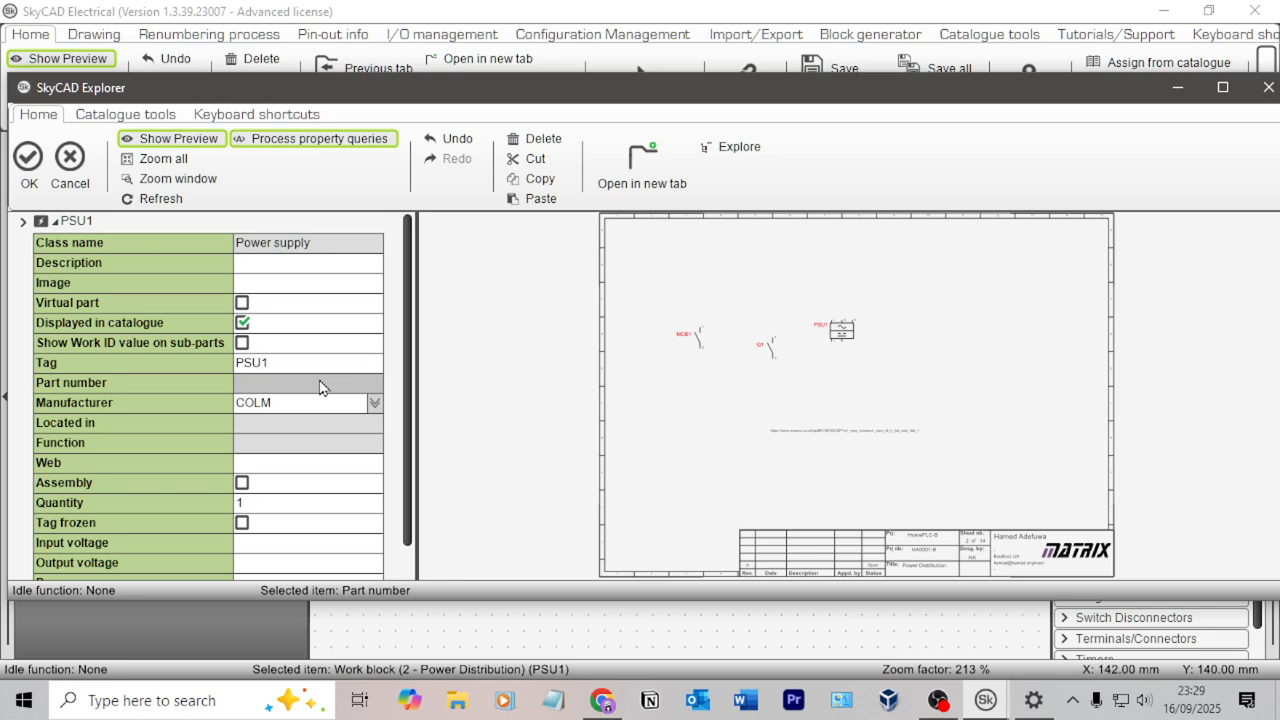
{"action": "left_click", "coordinate": [320, 387]}
{"action": "key", "text": "Return"}
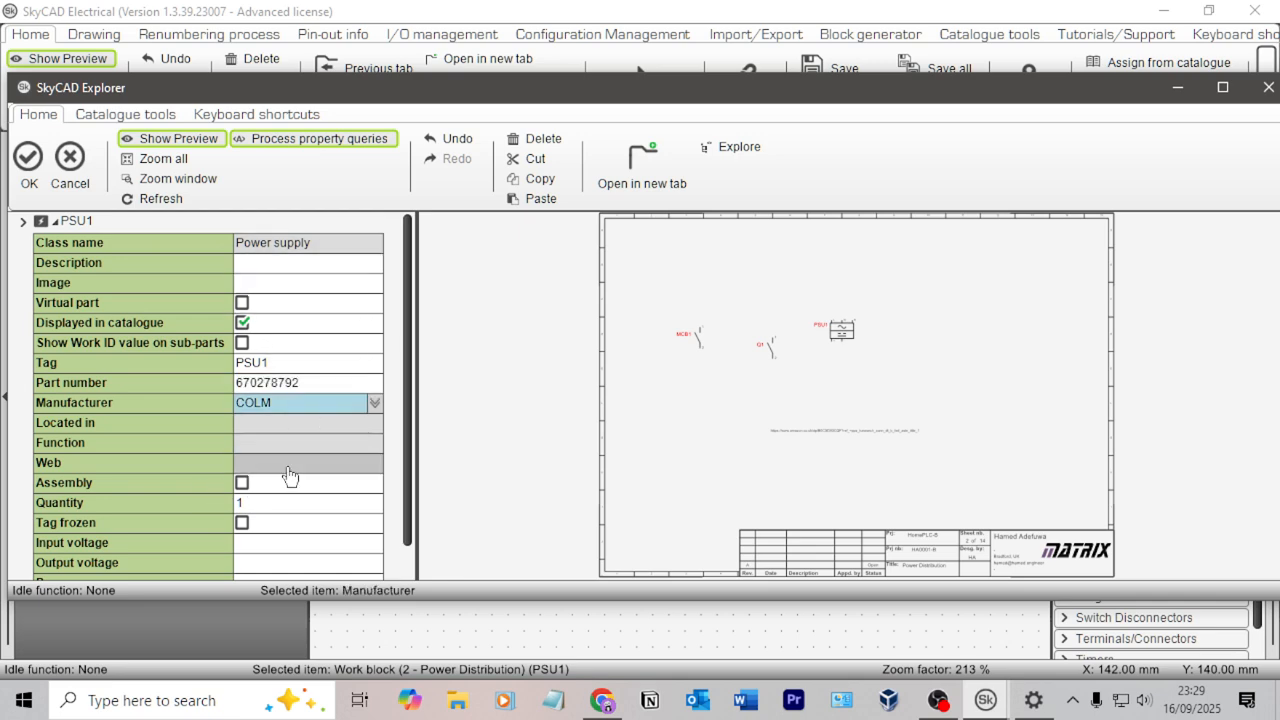
Copy the Desertcart product page's address in Chrome and paste it into PSU1's Web property in SkyCAD.
{"action": "key", "text": "alt+Tab"}
{"action": "key", "text": "Tab"}
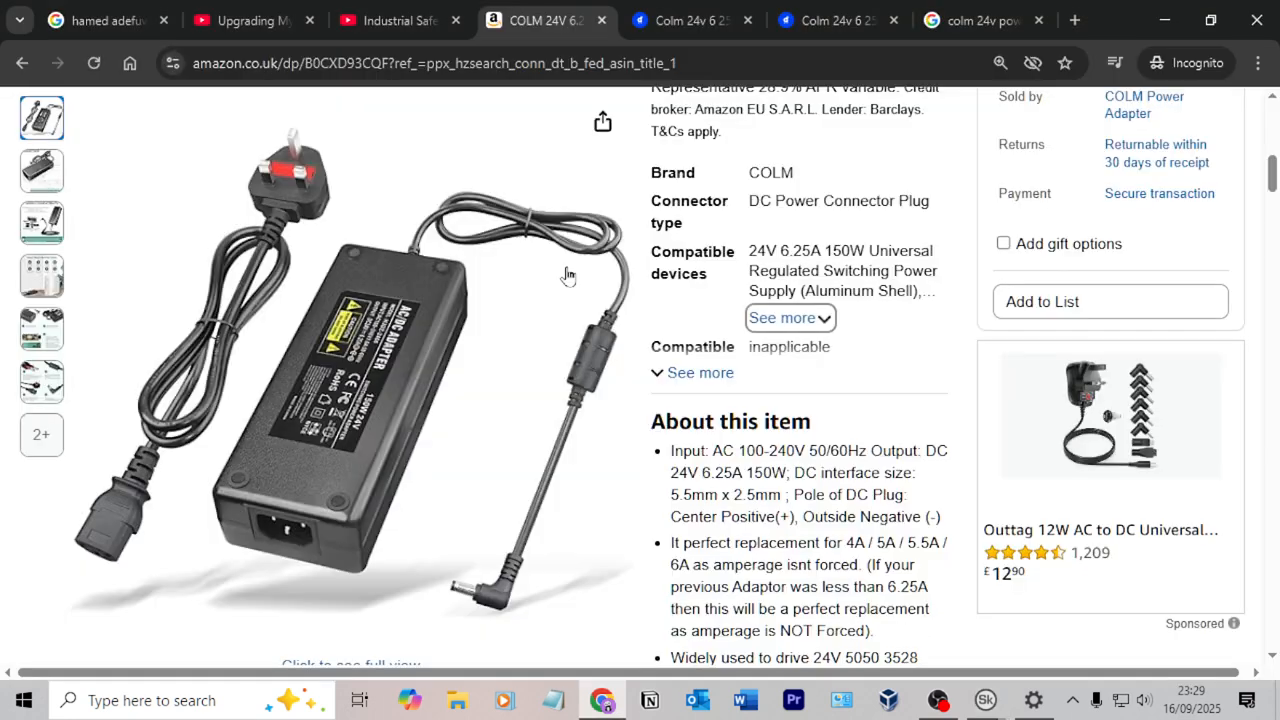
{"action": "left_click", "coordinate": [709, 27]}
{"action": "left_click", "coordinate": [812, 50]}
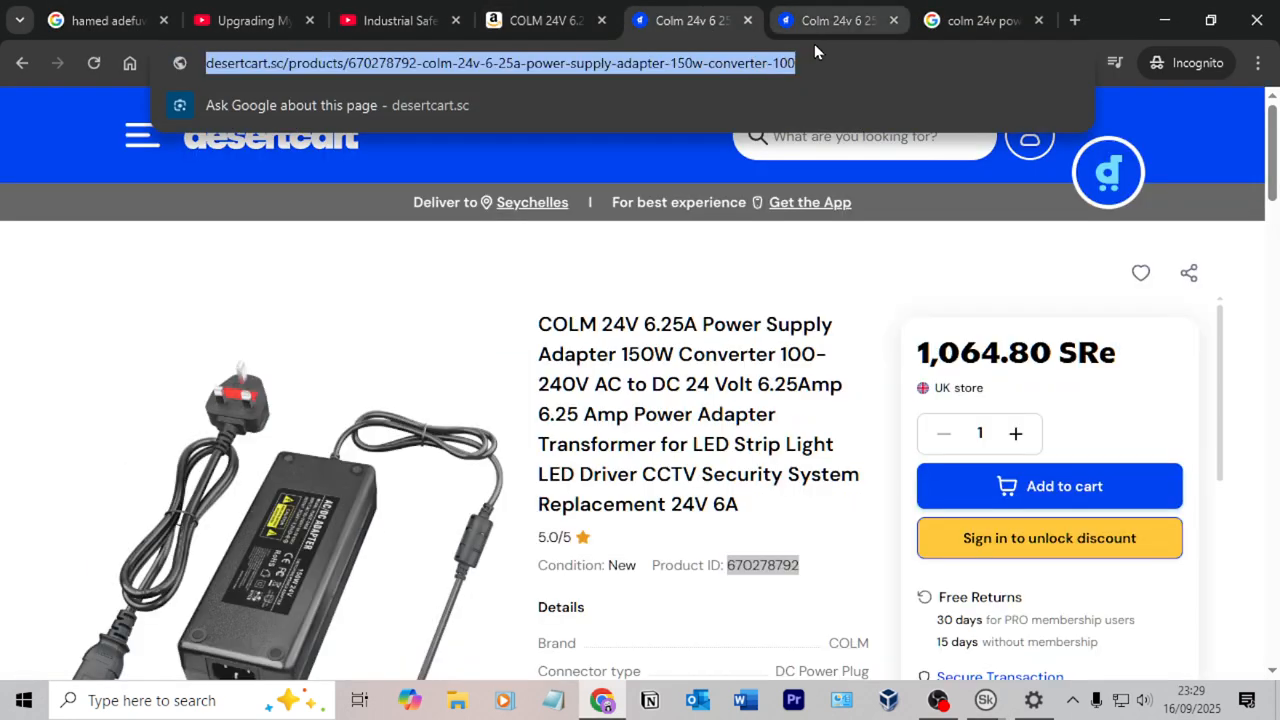
{"action": "key", "text": "alt+Tab"}
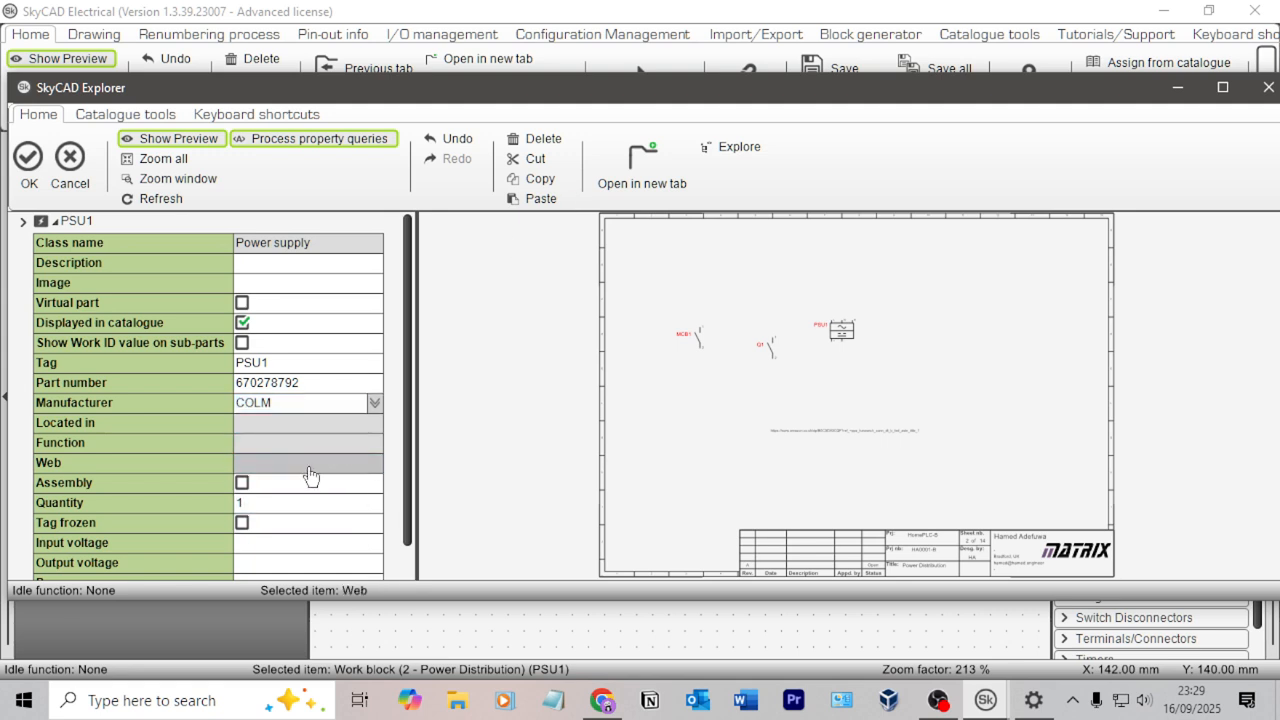
{"action": "right_click", "coordinate": [260, 466]}
{"action": "left_click", "coordinate": [262, 468]}
{"action": "right_click", "coordinate": [260, 466]}
{"action": "left_click", "coordinate": [340, 566]}
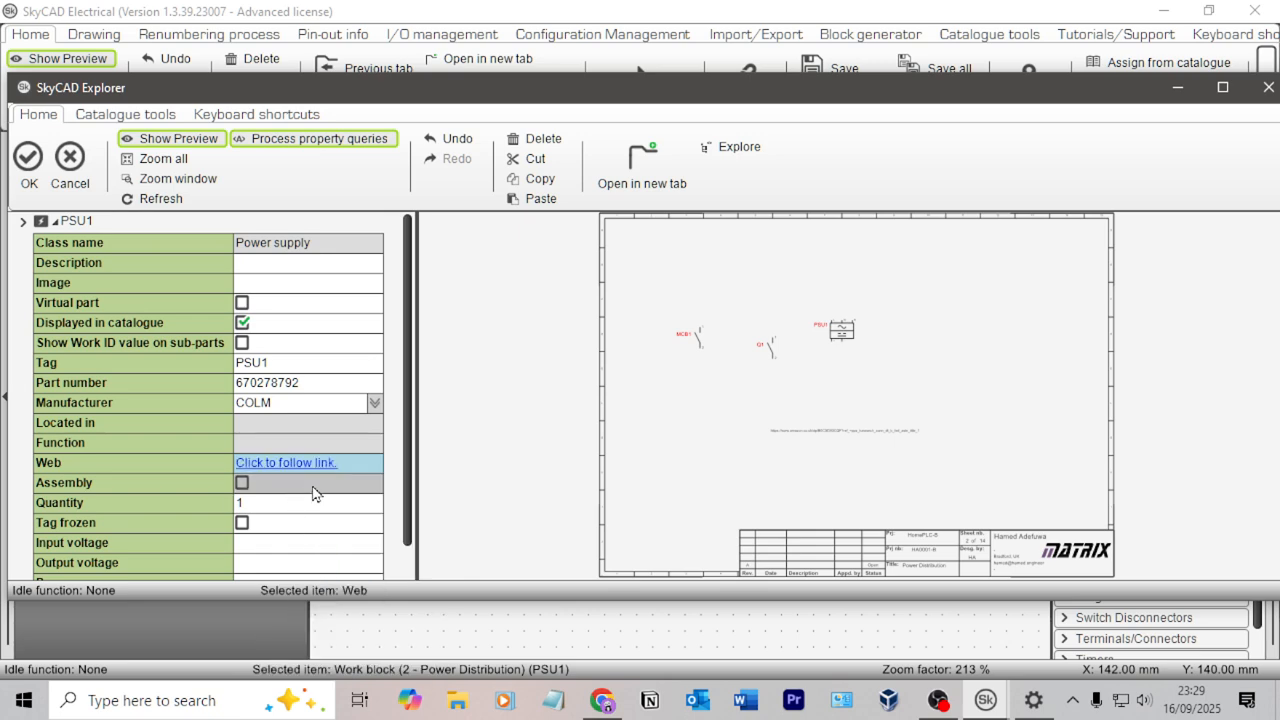
Copy the full product title from the Desertcart page in Chrome and paste it as PSU1's Description in SkyCAD.
{"action": "left_click", "coordinate": [324, 542]}
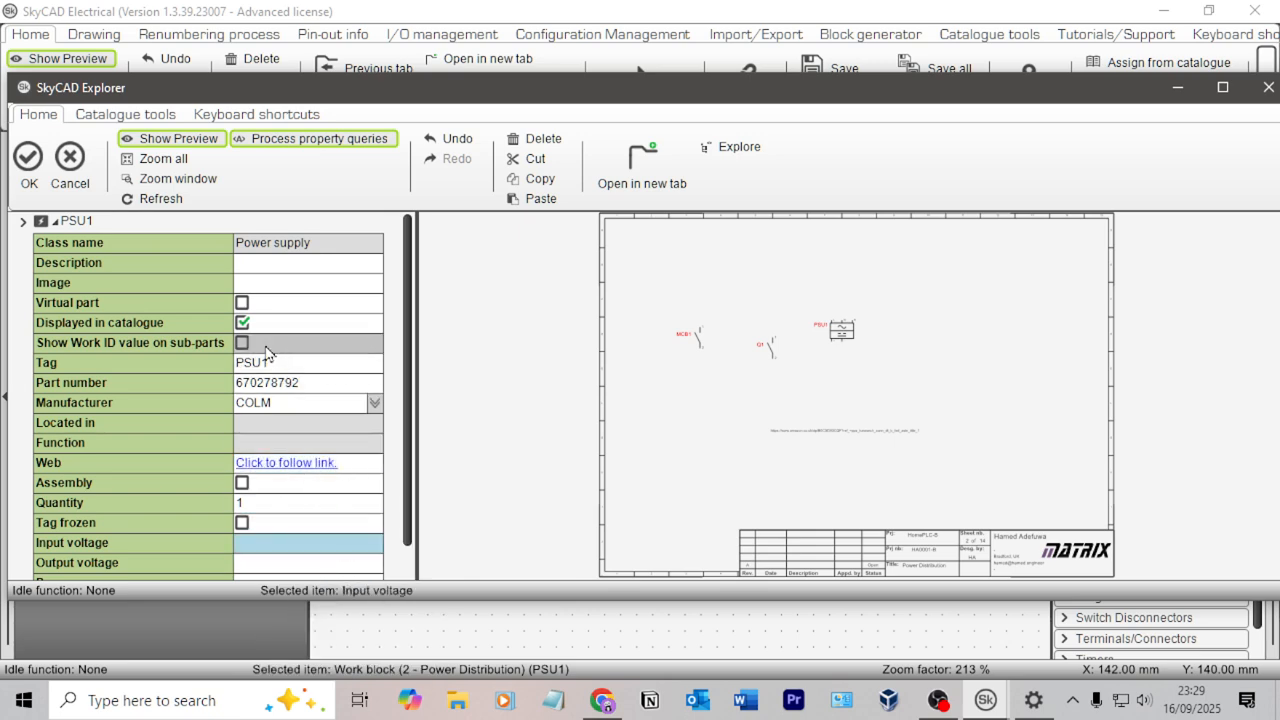
{"action": "key", "text": "alt+Tab"}
{"action": "key", "text": "alt+Tab"}
{"action": "triple_click", "coordinate": [672, 318]}
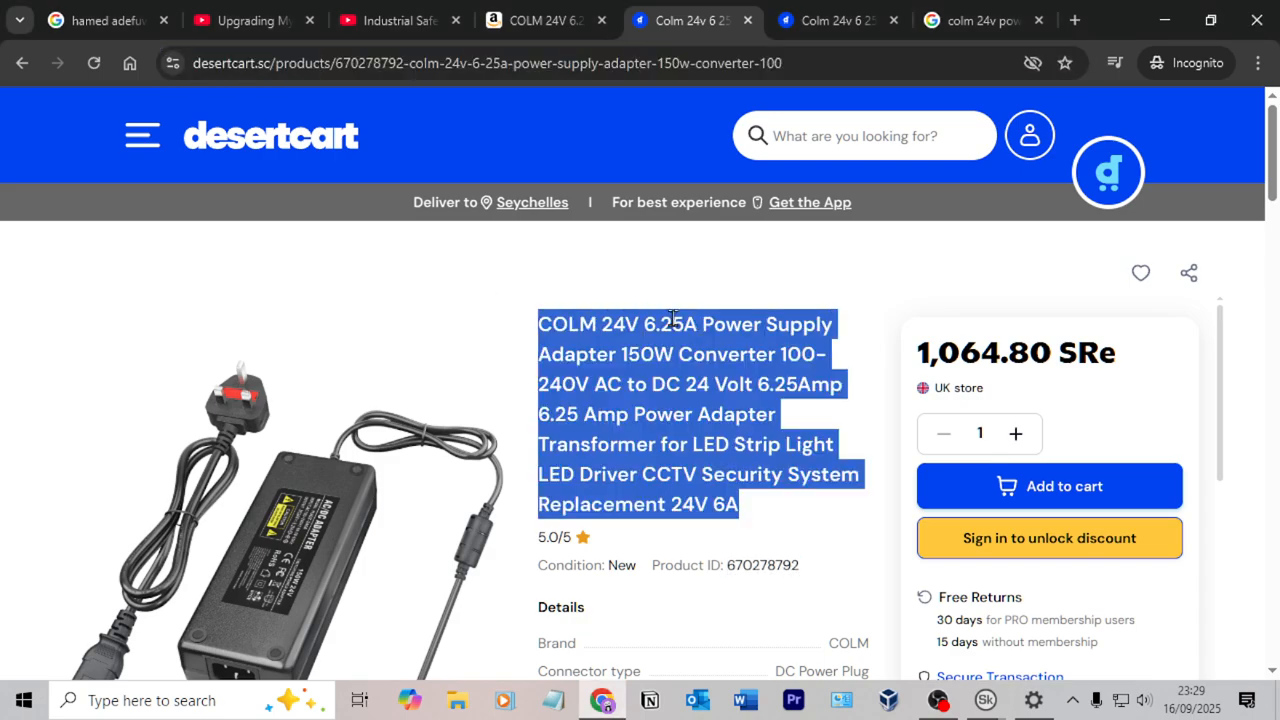
{"action": "key", "text": "alt+Tab"}
{"action": "left_click", "coordinate": [292, 264]}
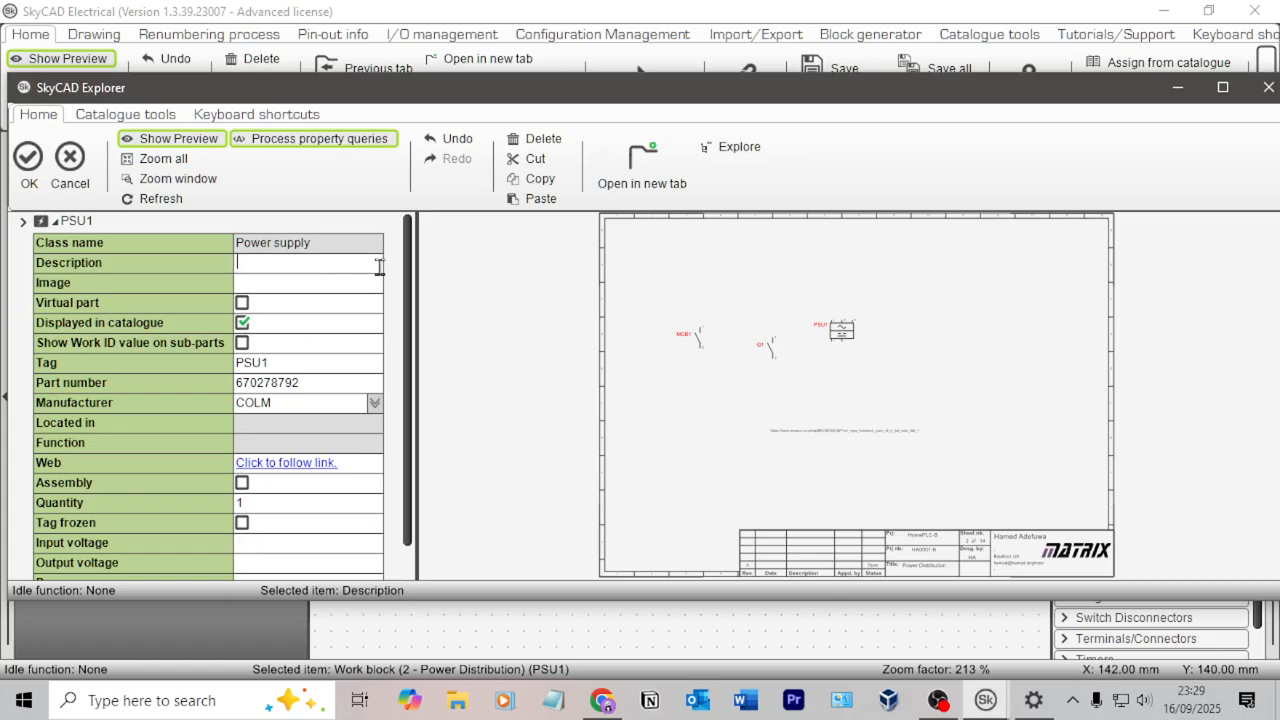
{"action": "key", "text": "ctrl+a"}
{"action": "key", "text": "ctrl+v"}
{"action": "key", "text": "Return"}
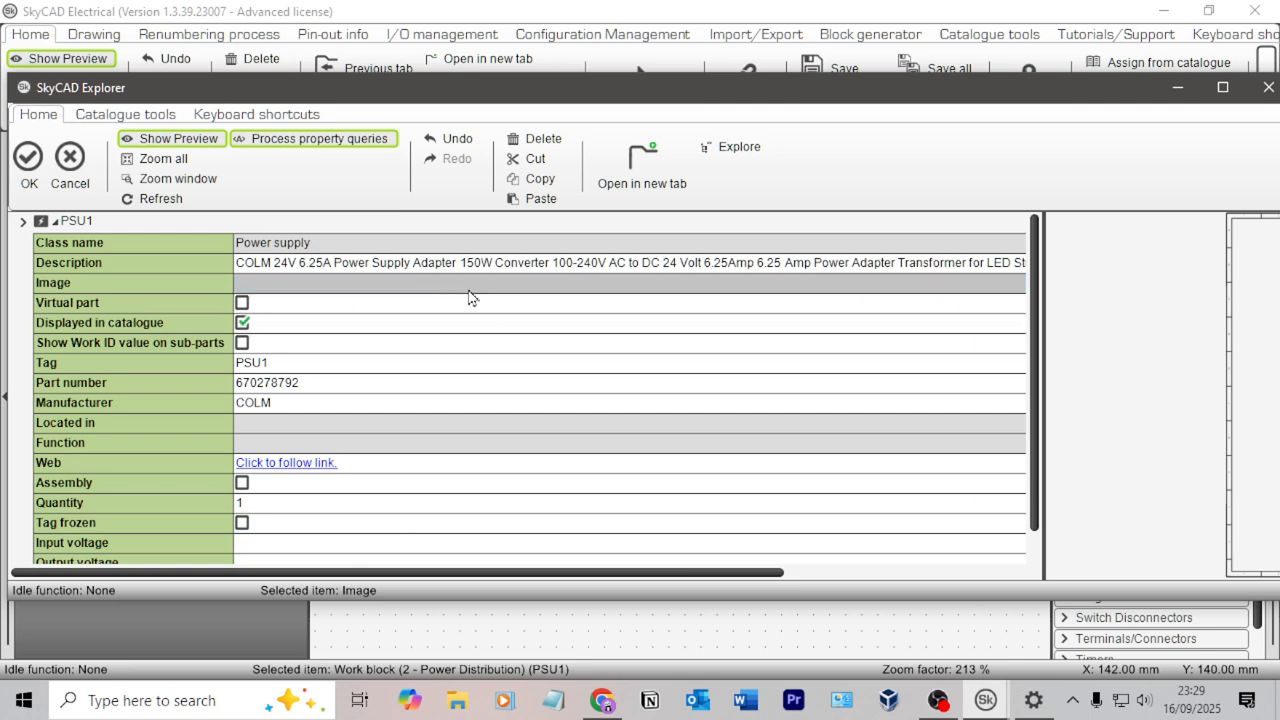
Switch to Chrome and try to save the Desertcart product page to the Downloads folder.
{"action": "key", "text": "alt+Tab"}
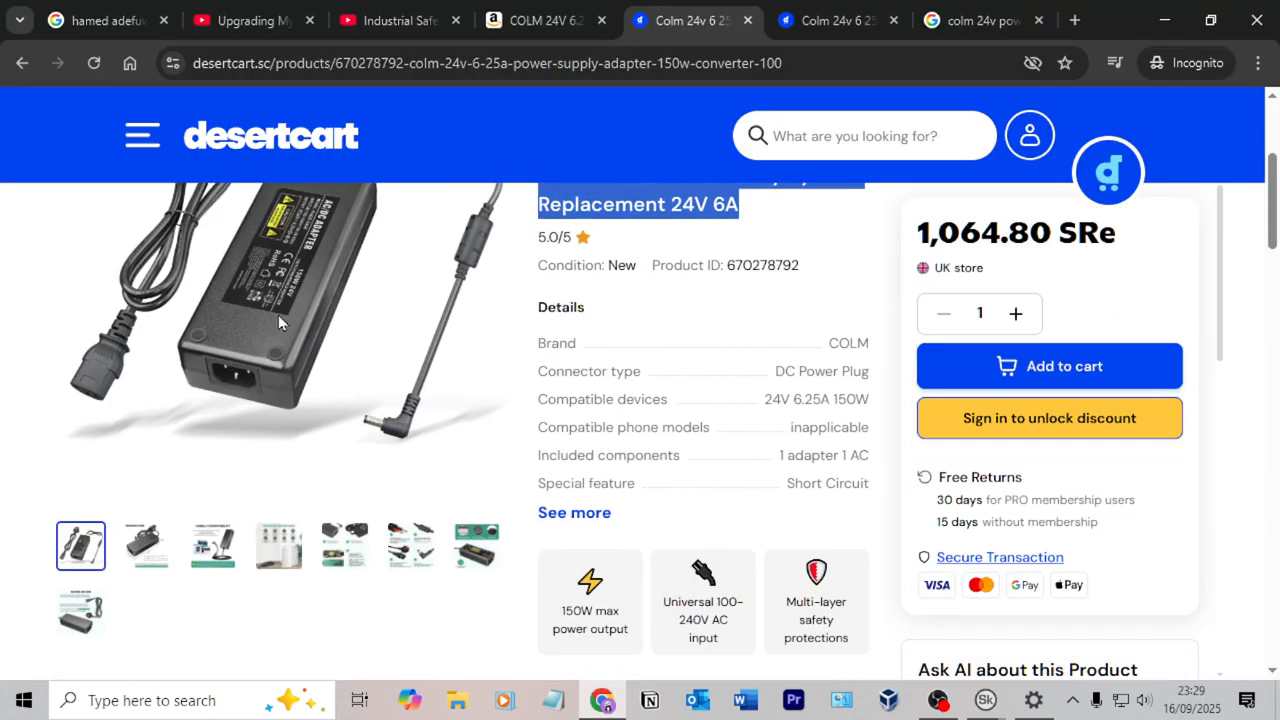
{"action": "right_click", "coordinate": [280, 320]}
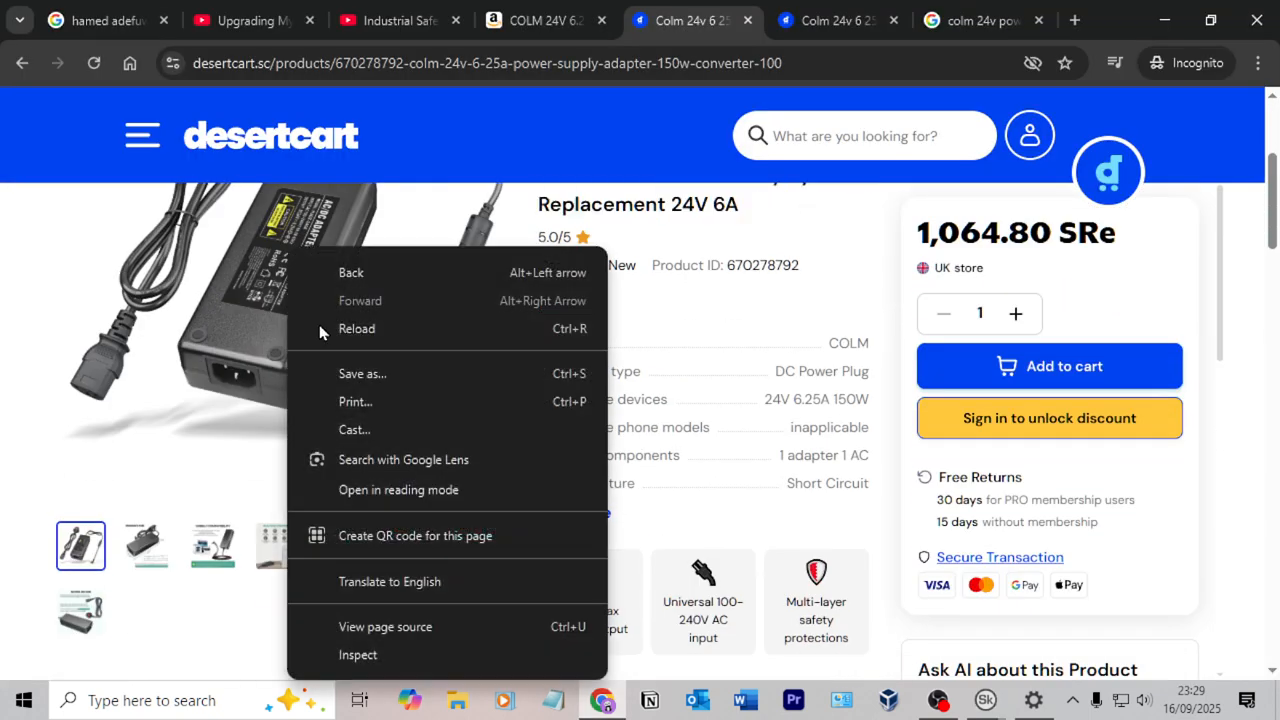
{"action": "left_click", "coordinate": [357, 377]}
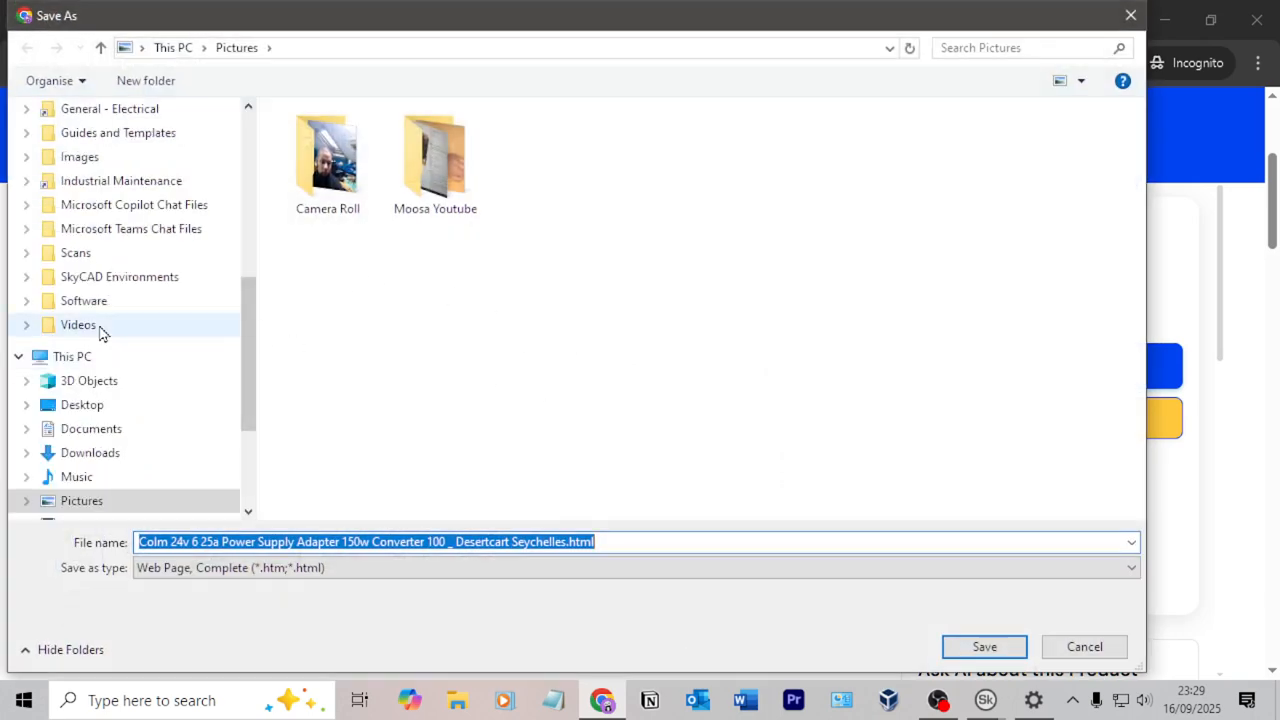
{"action": "left_click", "coordinate": [92, 452]}
{"action": "left_click", "coordinate": [982, 648]}
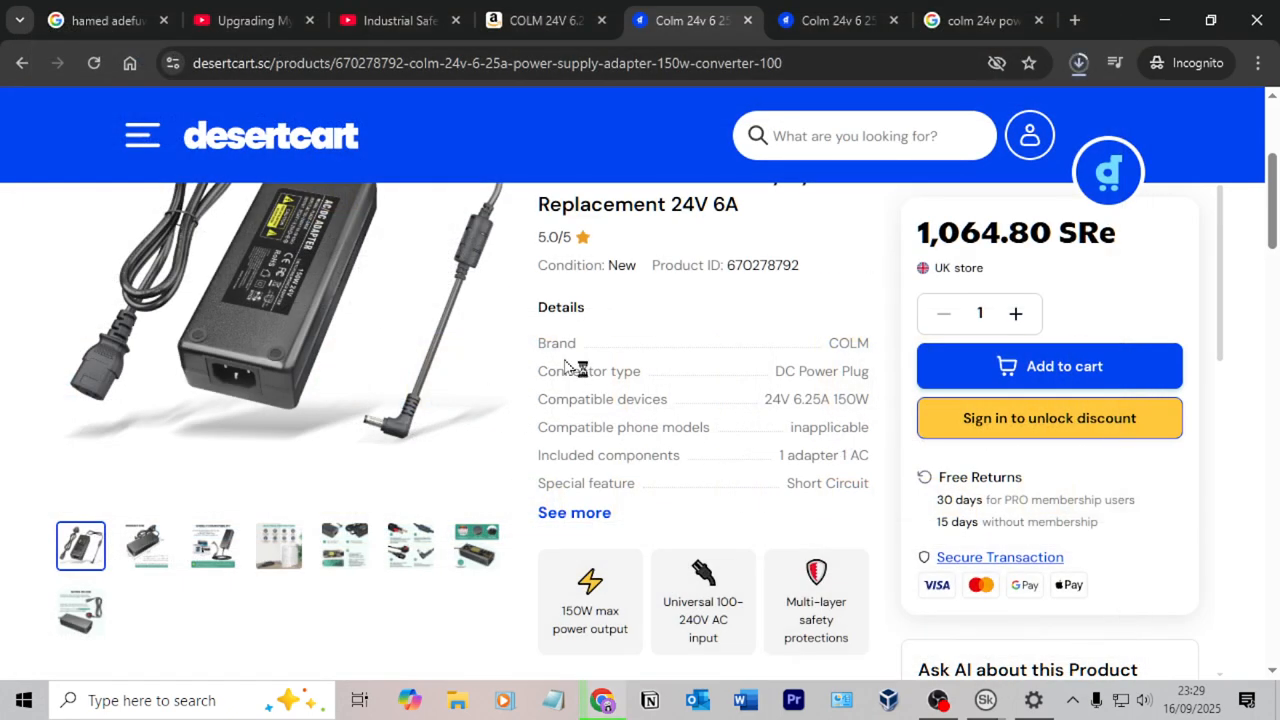
Switch to SkyCAD and browse to the Downloads folder for PSU1's Image property.
{"action": "key", "text": "alt+Tab"}
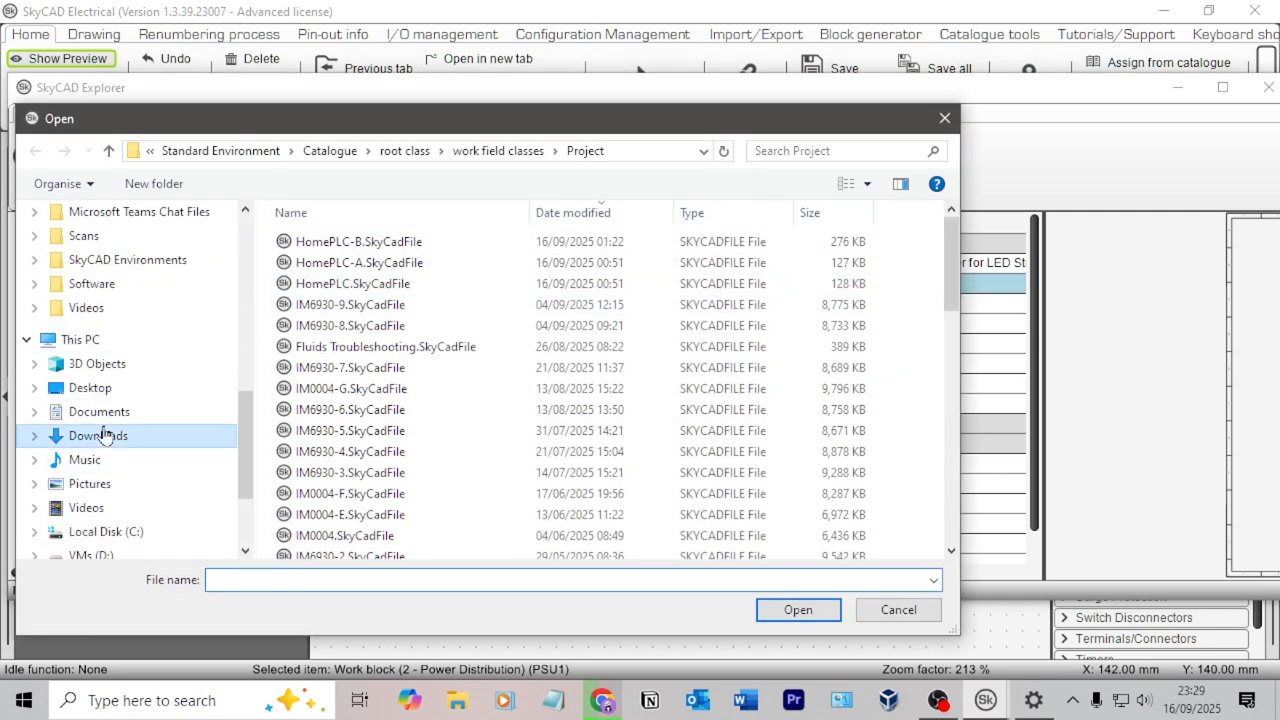
{"action": "left_click", "coordinate": [106, 435]}
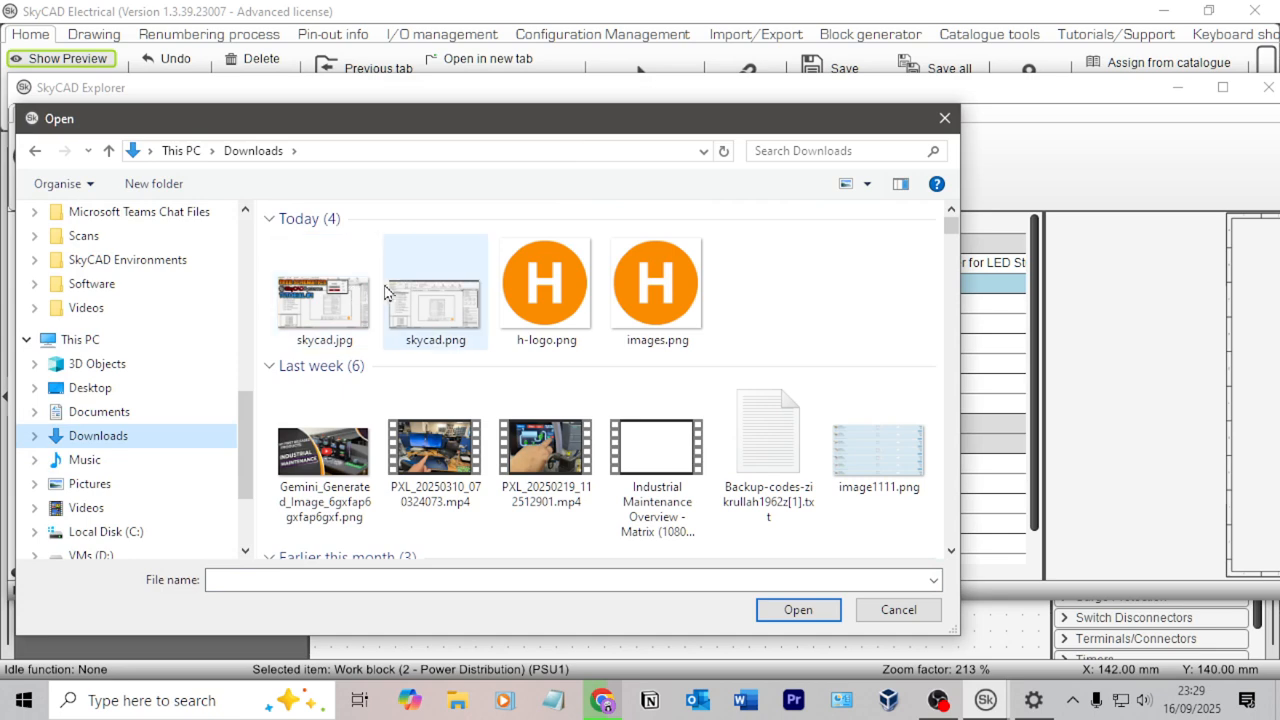
{"action": "key", "text": "alt+Tab"}
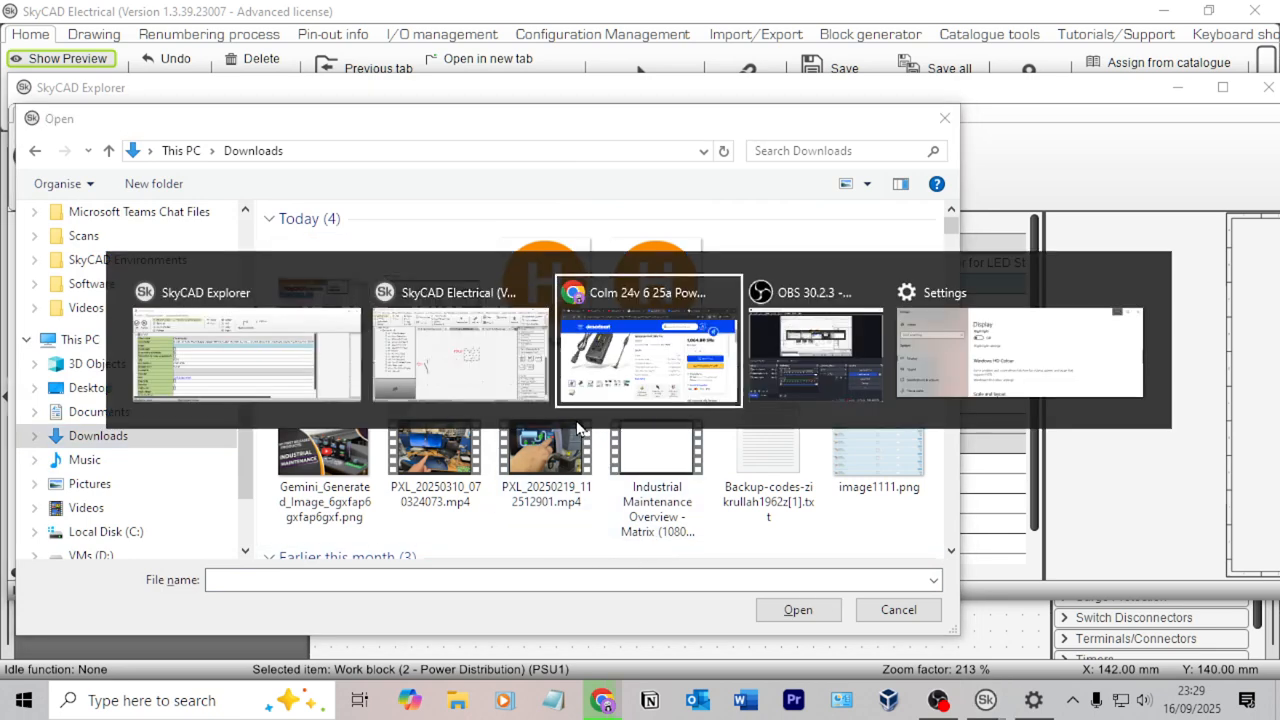
{"action": "right_click", "coordinate": [317, 322]}
{"action": "left_click", "coordinate": [396, 375]}
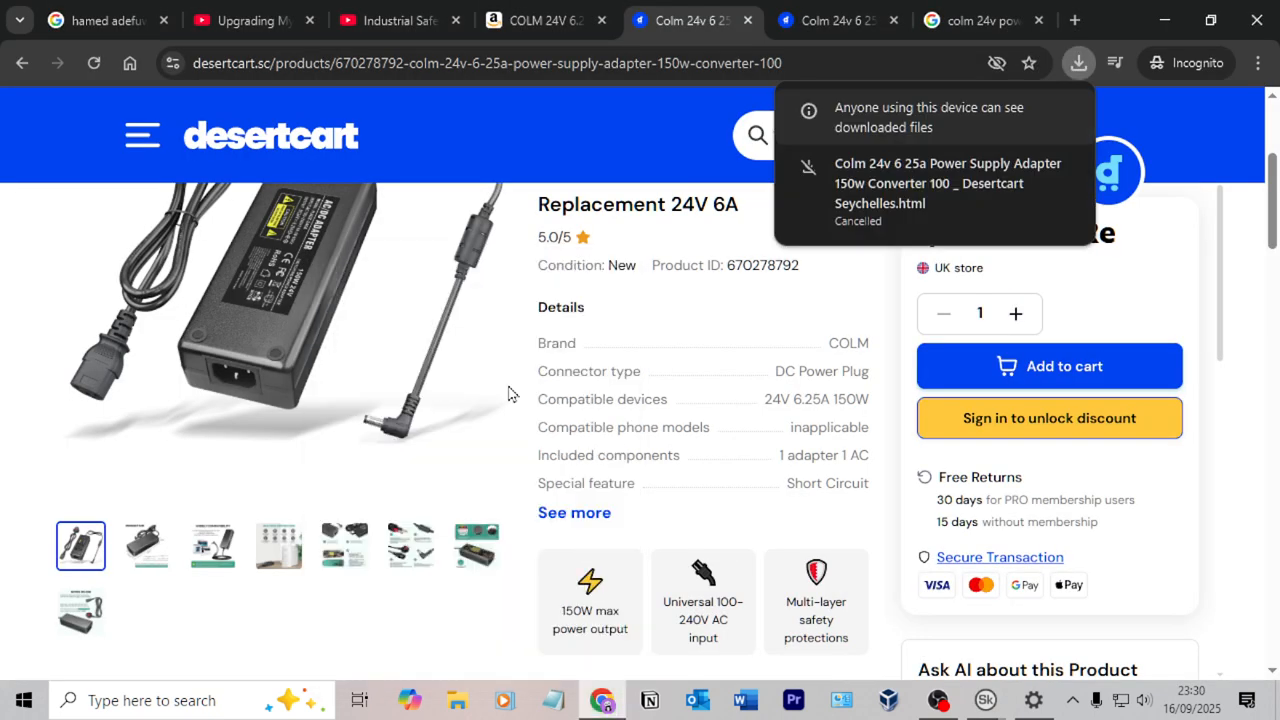
{"action": "left_click", "coordinate": [965, 150]}
{"action": "left_click", "coordinate": [1086, 647]}
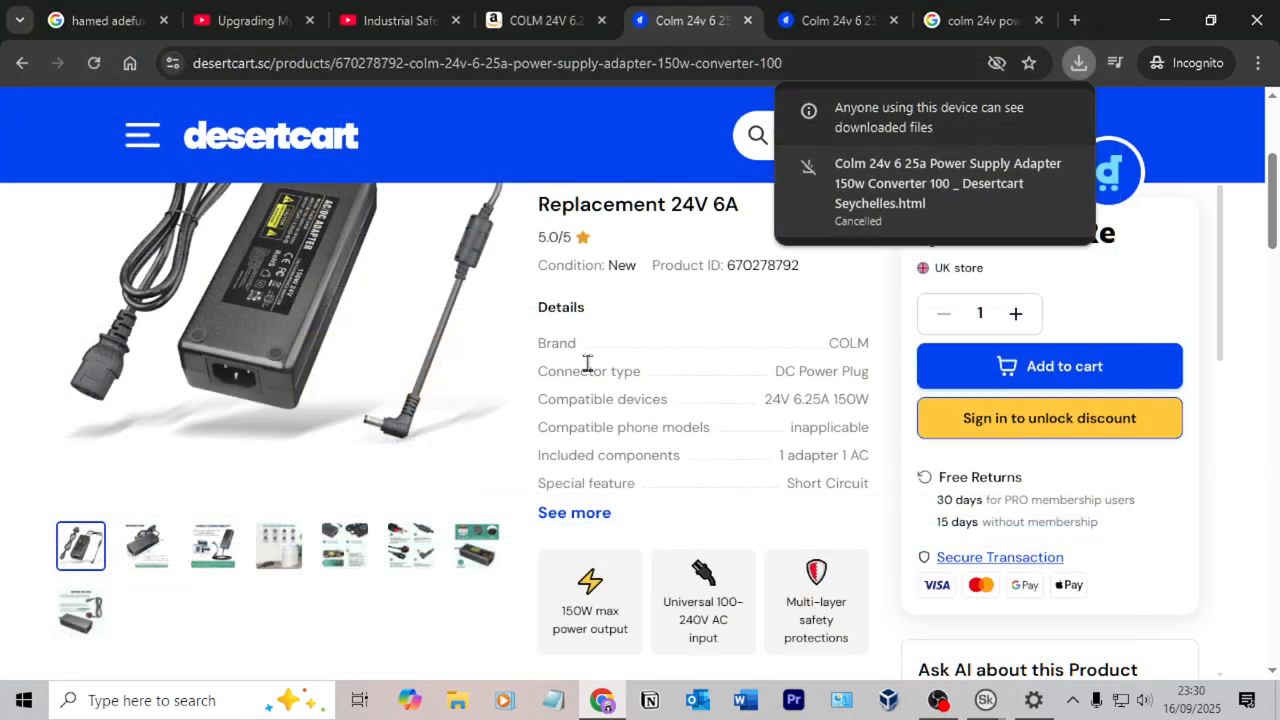
Switch to the Desertcart page and capture a screen snip of the whole power supply photo.
{"action": "scroll", "coordinate": [587, 362], "scroll_direction": "up", "scroll_amount": 2}
{"action": "key", "text": "super+shift+s"}
{"action": "mouse_move", "coordinate": [525, 662]}
{"action": "left_mouse_down"}
{"action": "mouse_move", "coordinate": [50, 237]}
{"action": "mouse_move", "coordinate": [31, 248]}
{"action": "left_mouse_up"}
Open Paint, paste the captured photo, save it as psu in PNG format in Downloads and close Paint.
{"action": "key", "text": "super"}
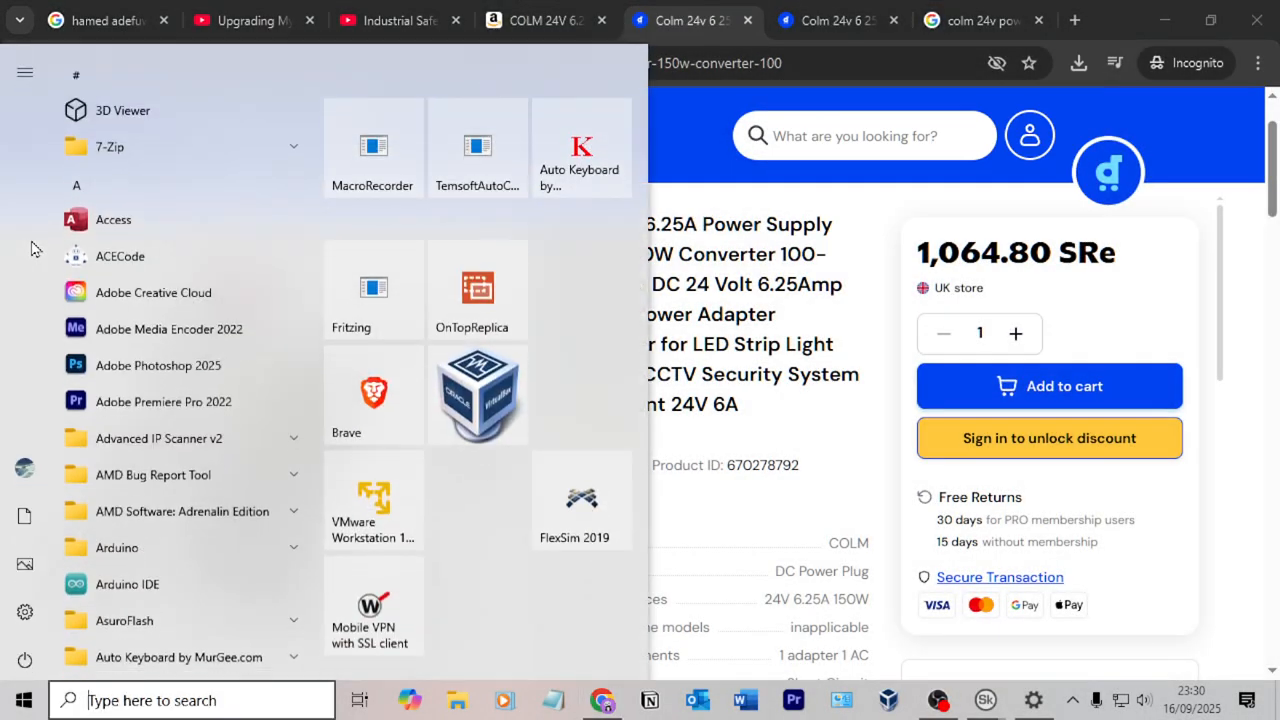
{"action": "type", "text": "pain"}
{"action": "key", "text": "Return"}
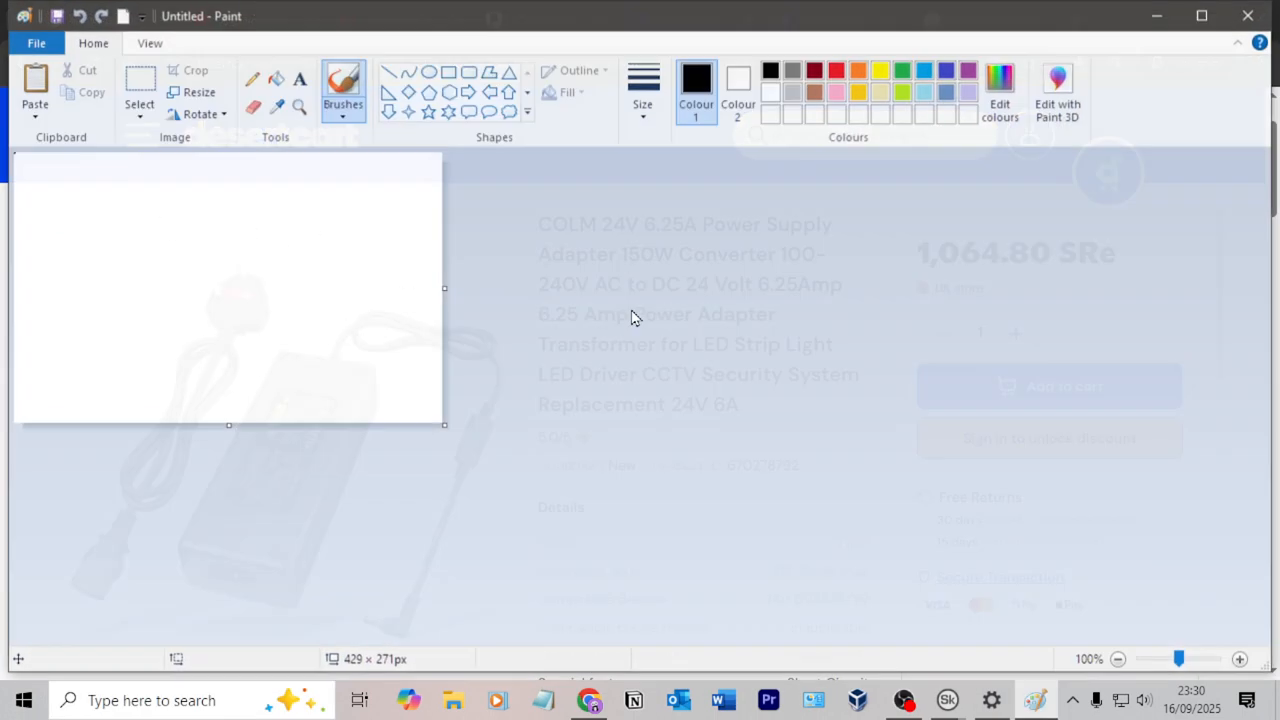
{"action": "key", "text": "ctrl+v"}
{"action": "key", "text": "ctrl+s"}
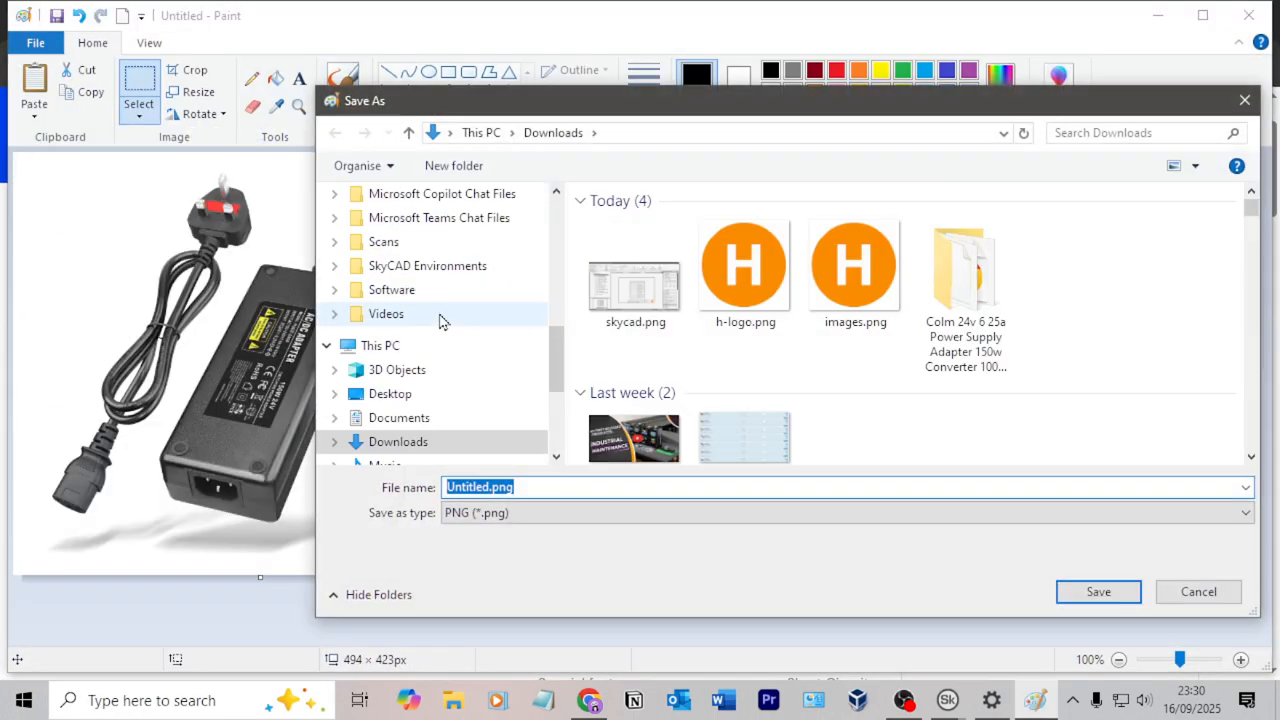
{"action": "type", "text": "psu"}
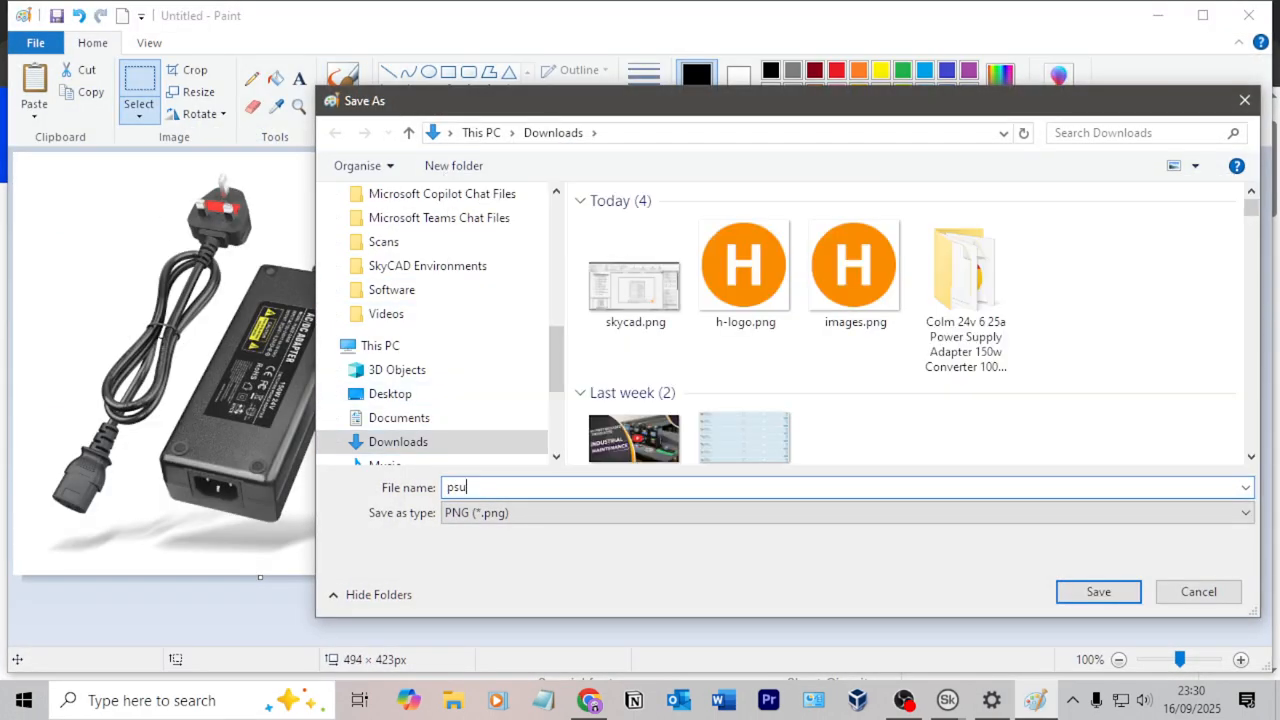
{"action": "key", "text": "Return"}
{"action": "left_click", "coordinate": [1248, 18]}
Switch to SkyCAD, choose psu.png as PSU1's Image and accept the edited properties.
{"action": "key", "text": "alt+Tab"}
{"action": "double_click", "coordinate": [866, 295]}
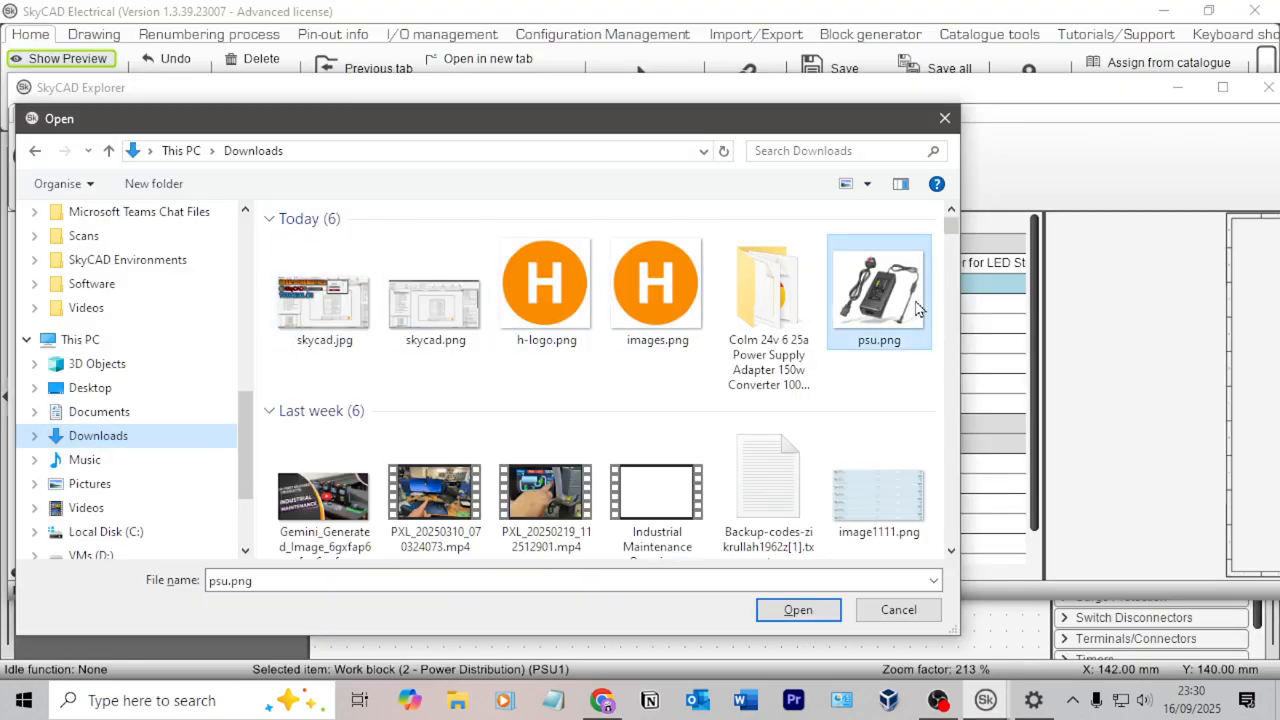
{"action": "scroll", "coordinate": [413, 325], "scroll_direction": "down", "scroll_amount": 1}
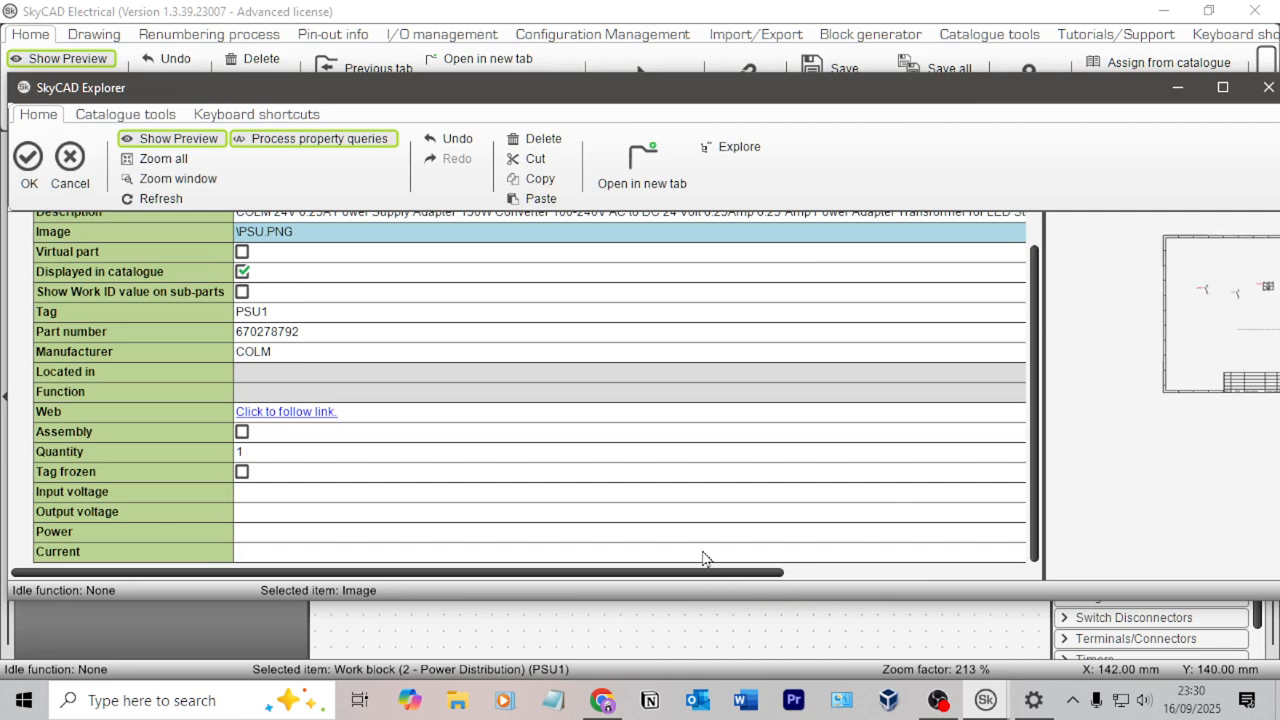
{"action": "scroll", "coordinate": [1040, 340], "scroll_direction": "up", "scroll_amount": 2}
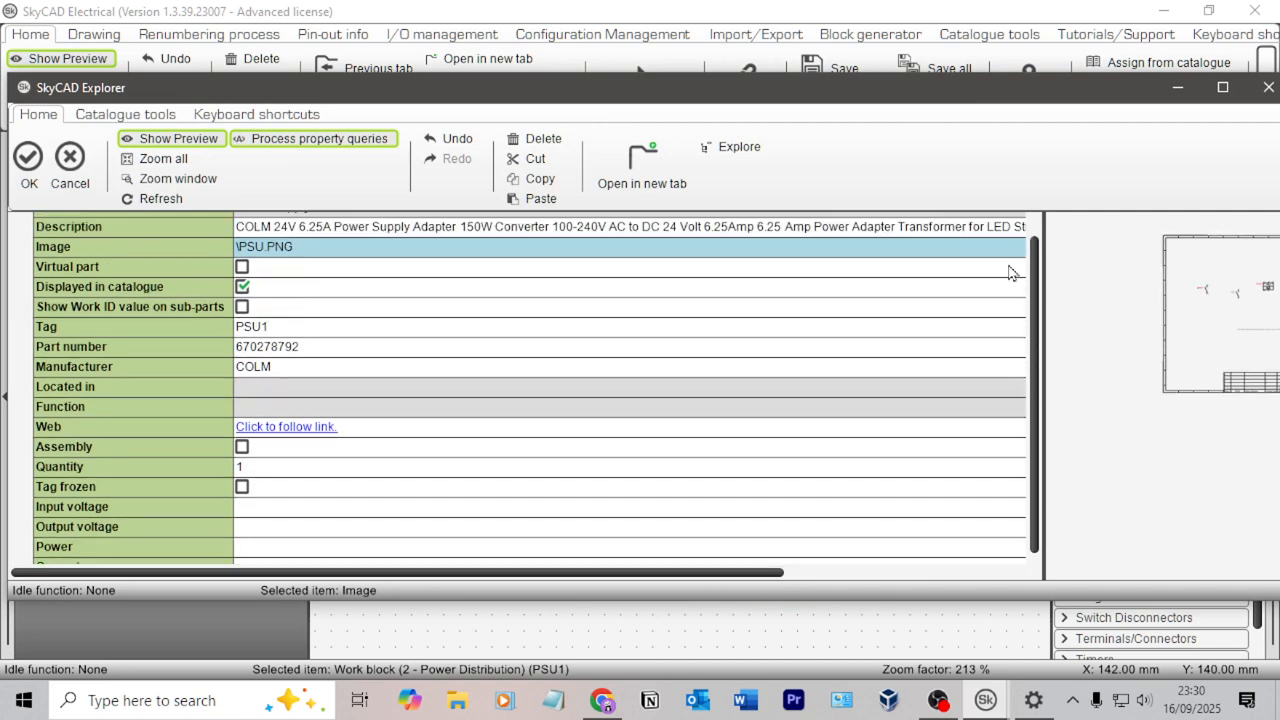
{"action": "left_click", "coordinate": [24, 157]}
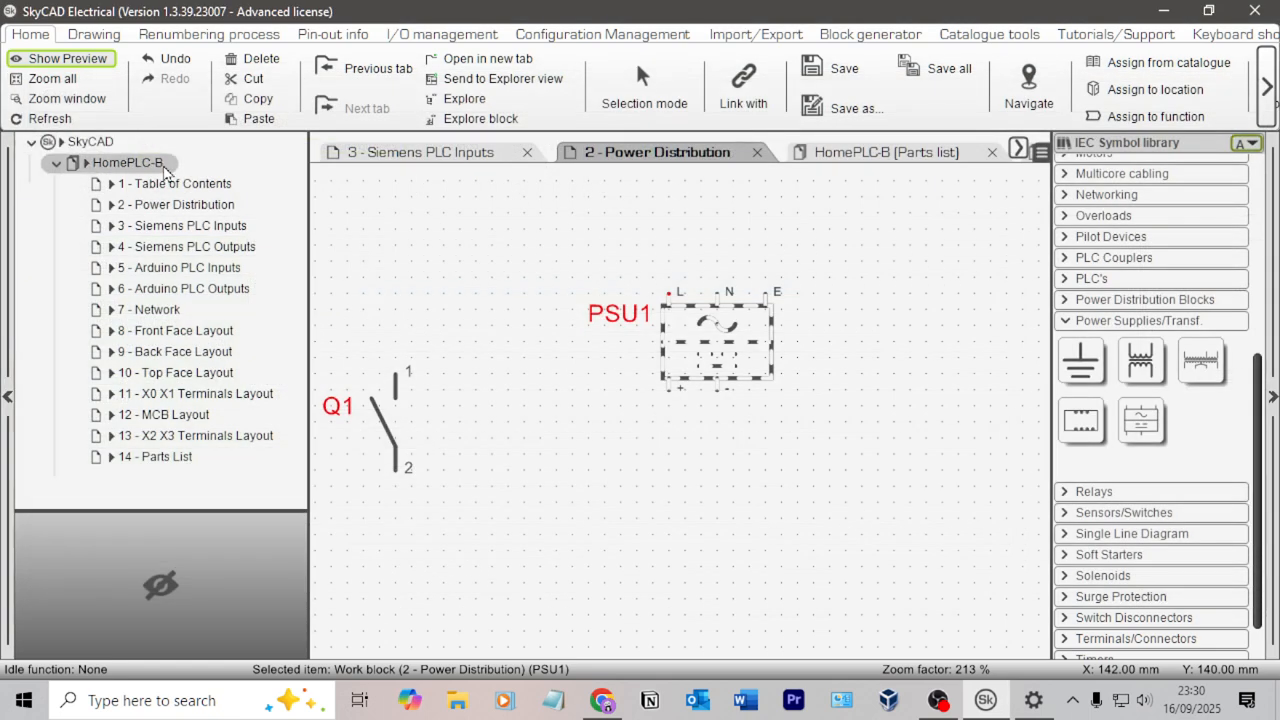
Select Q1 and then PSU1 on the Power Distribution sheet to check the power supply's preview image.
{"action": "left_click", "coordinate": [390, 447]}
{"action": "scroll", "coordinate": [745, 348], "scroll_direction": "down", "scroll_amount": 2}
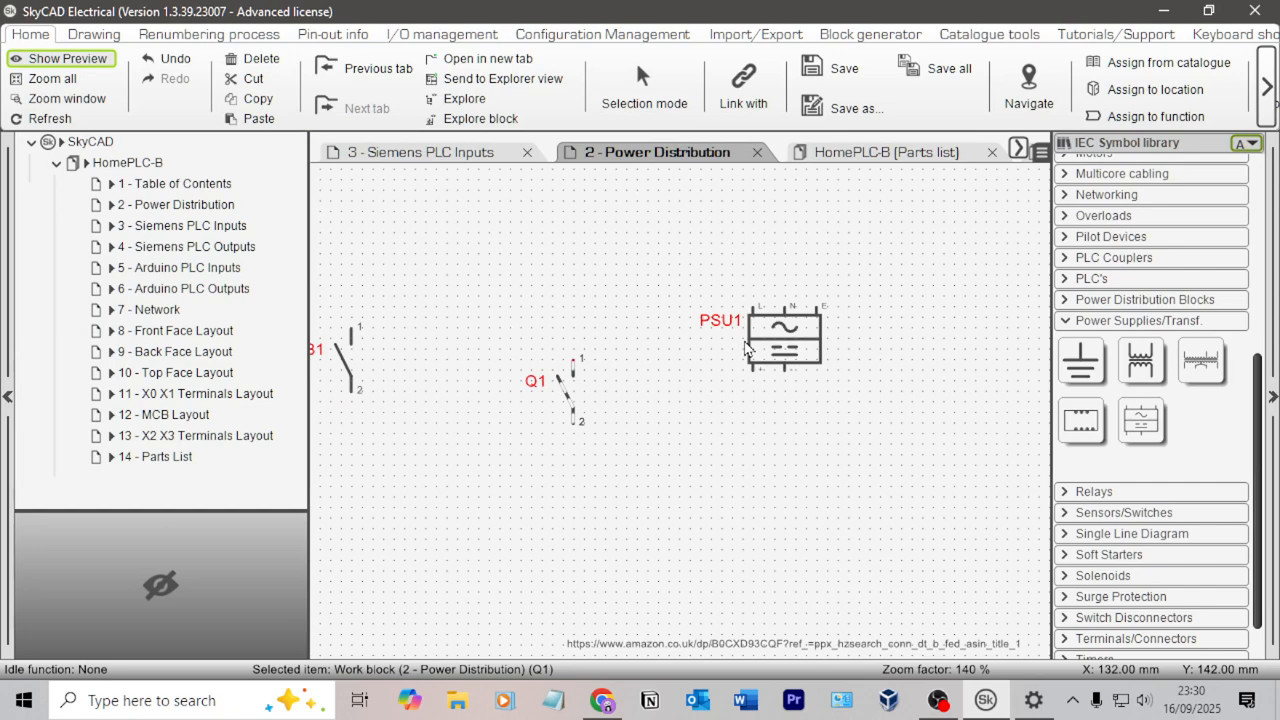
{"action": "left_click", "coordinate": [748, 345]}
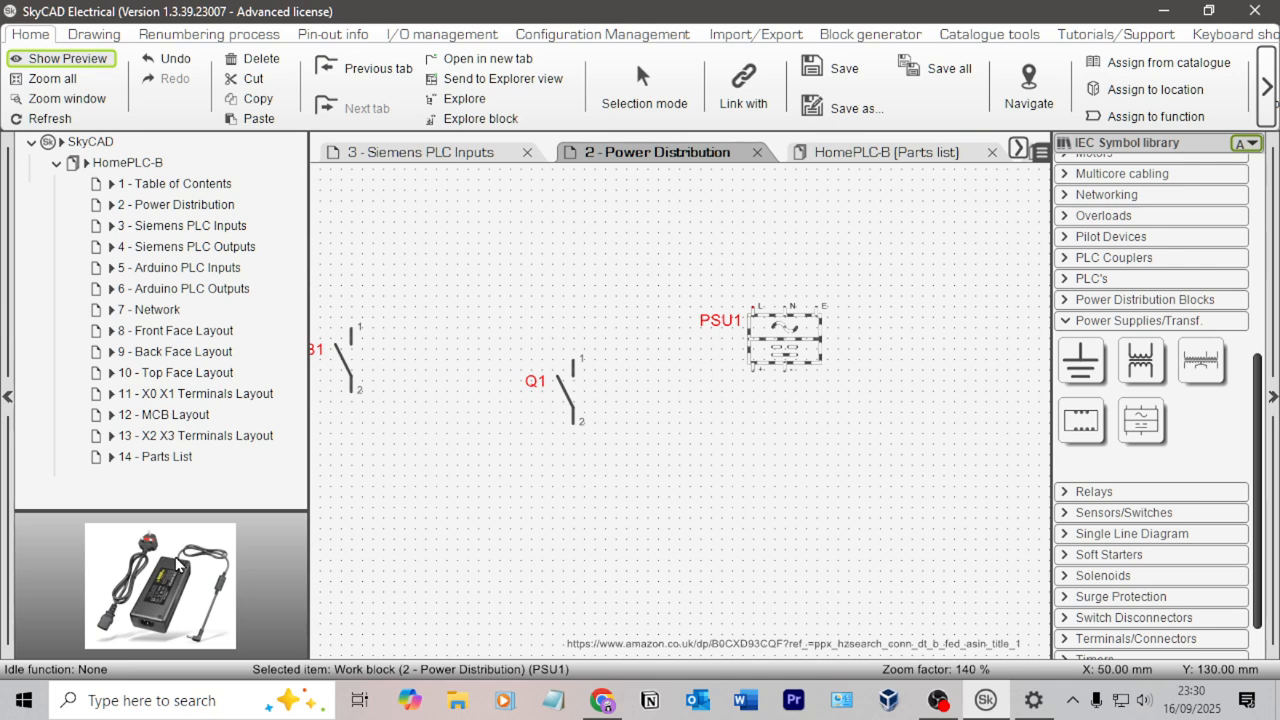
Deselect and reselect PSU1 on the Power Distribution sheet to compare the preview with and without the part selected.
{"action": "left_click", "coordinate": [530, 349]}
{"action": "scroll", "coordinate": [515, 305], "scroll_direction": "down", "scroll_amount": 2}
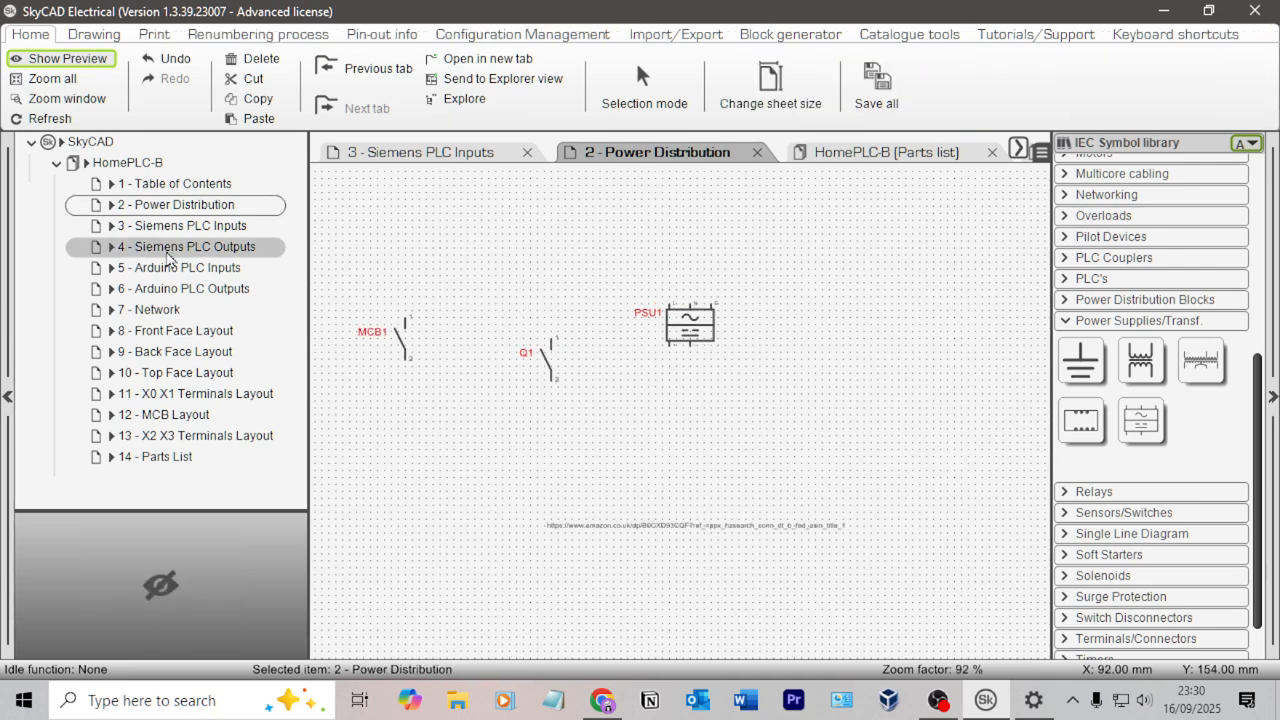
{"action": "left_click", "coordinate": [690, 328]}
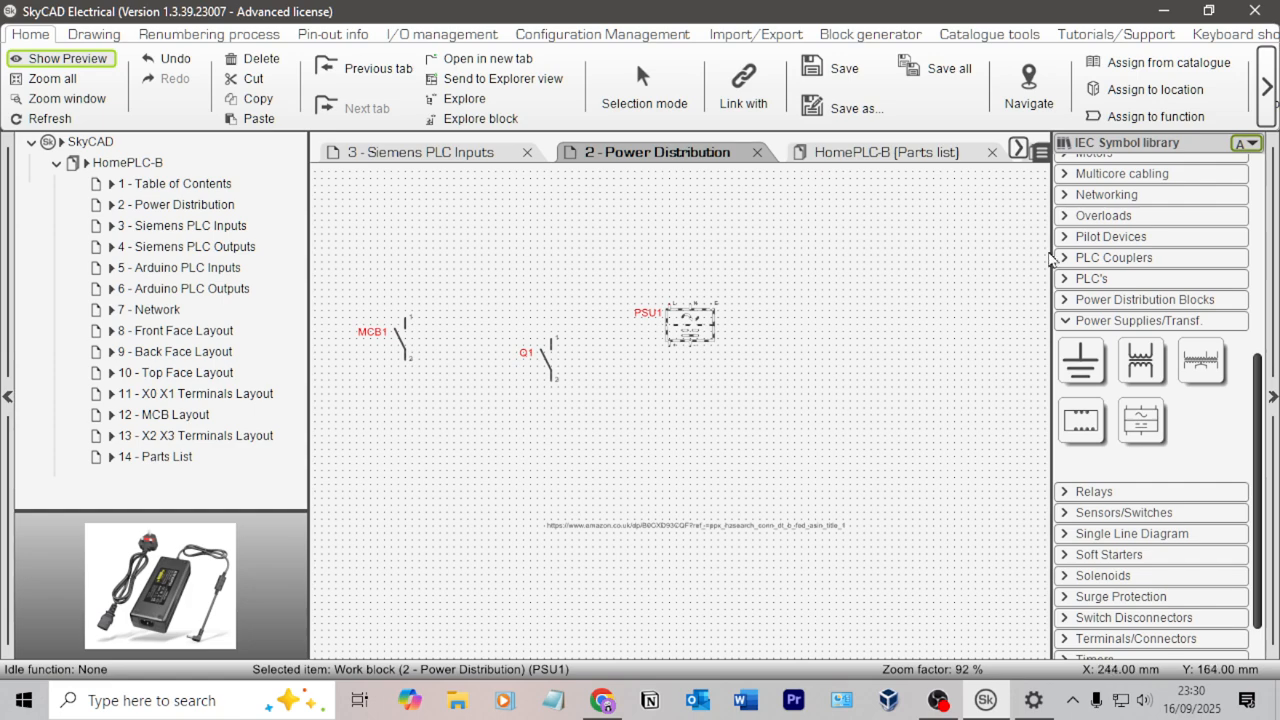
{"action": "left_click", "coordinate": [575, 258]}
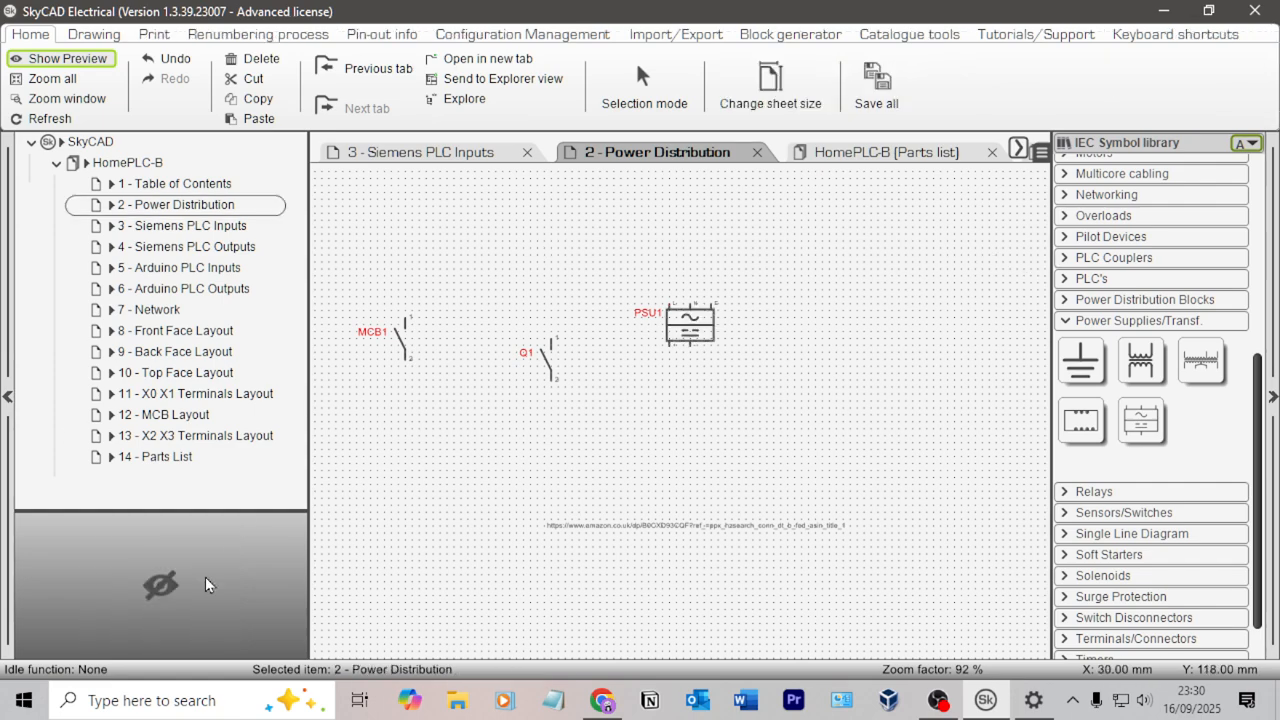
{"action": "scroll", "coordinate": [672, 331], "scroll_direction": "up", "scroll_amount": 2}
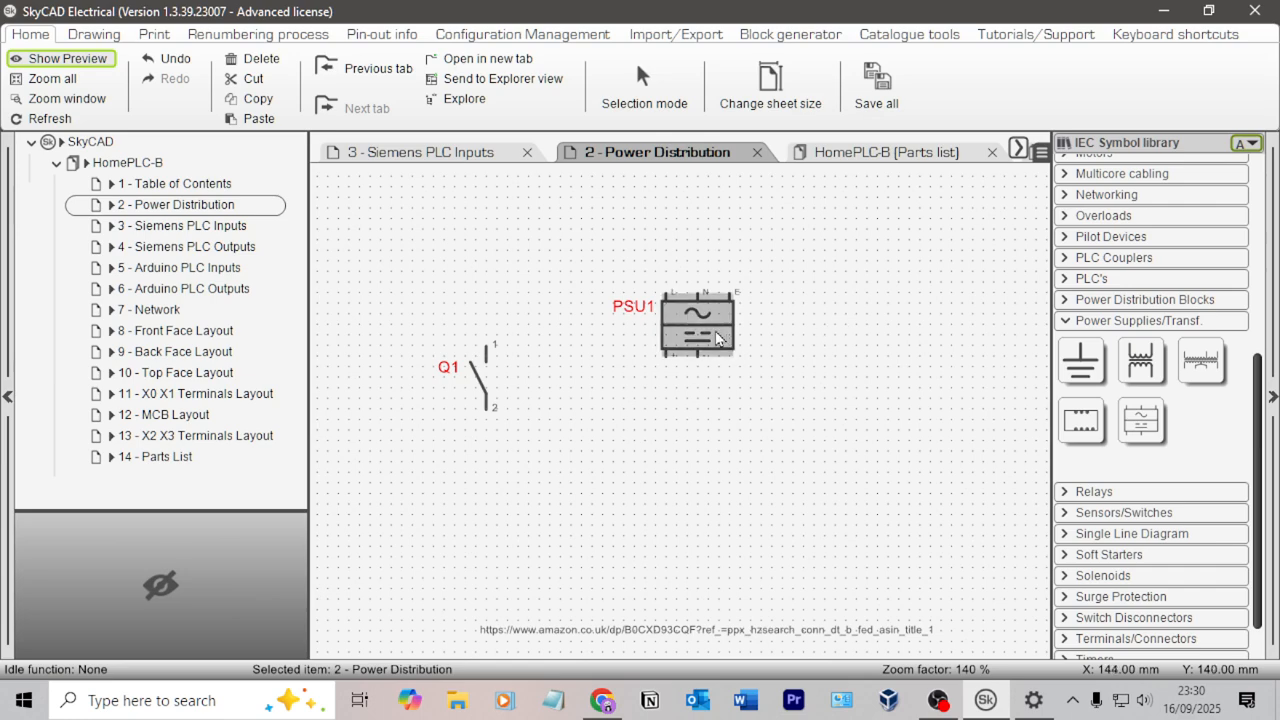
{"action": "left_click", "coordinate": [675, 330]}
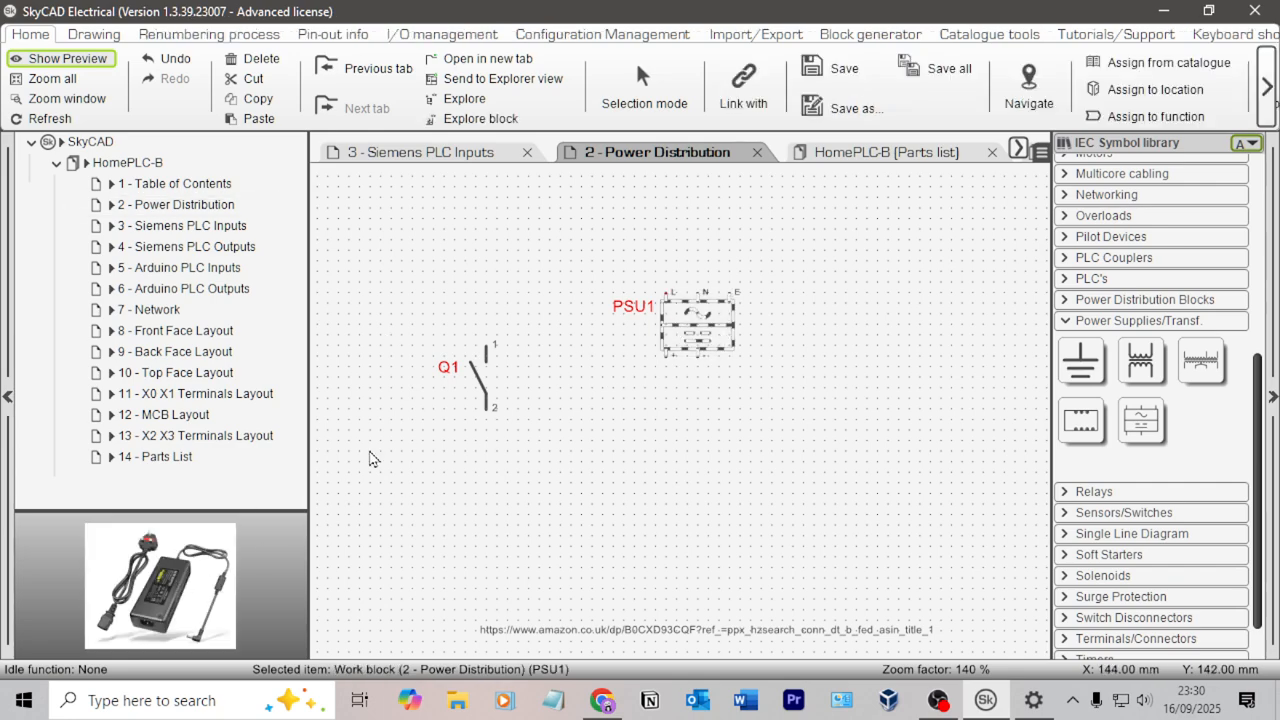
Open PSU1's properties and set the input voltage to 230V and the output voltage to 24V.
{"action": "double_click", "coordinate": [717, 318]}
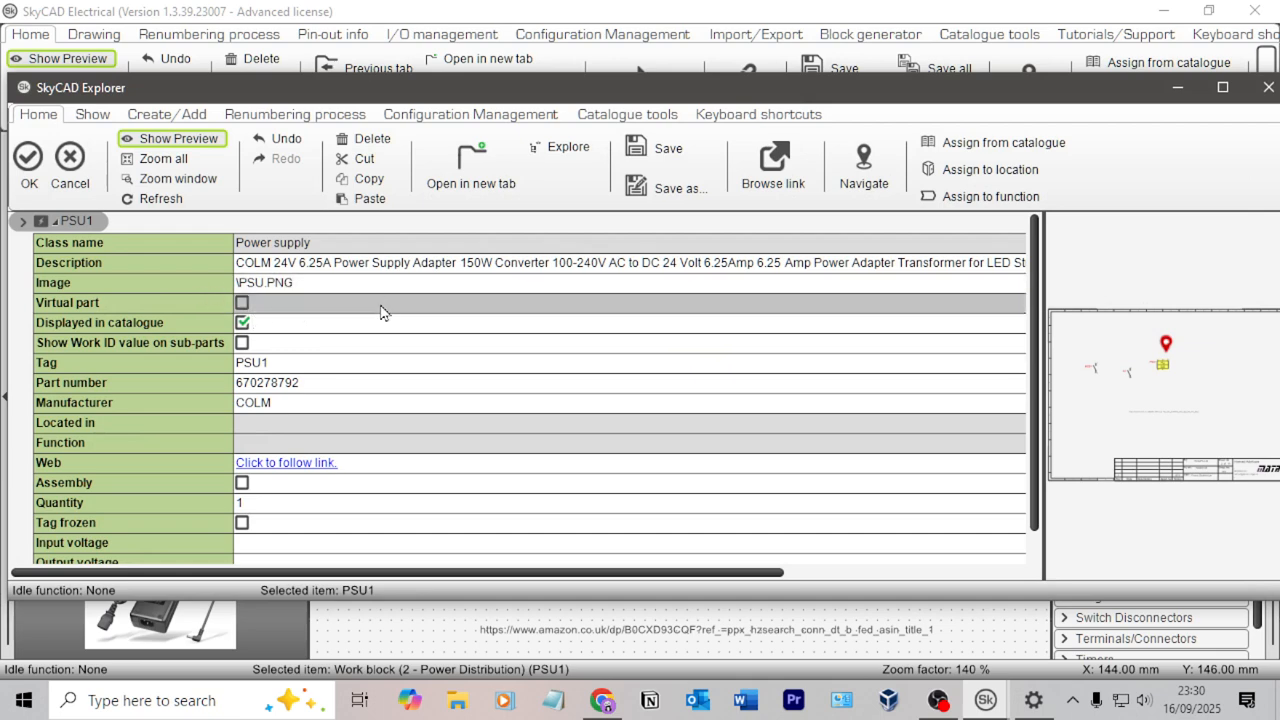
{"action": "scroll", "coordinate": [382, 322], "scroll_direction": "down", "scroll_amount": 1}
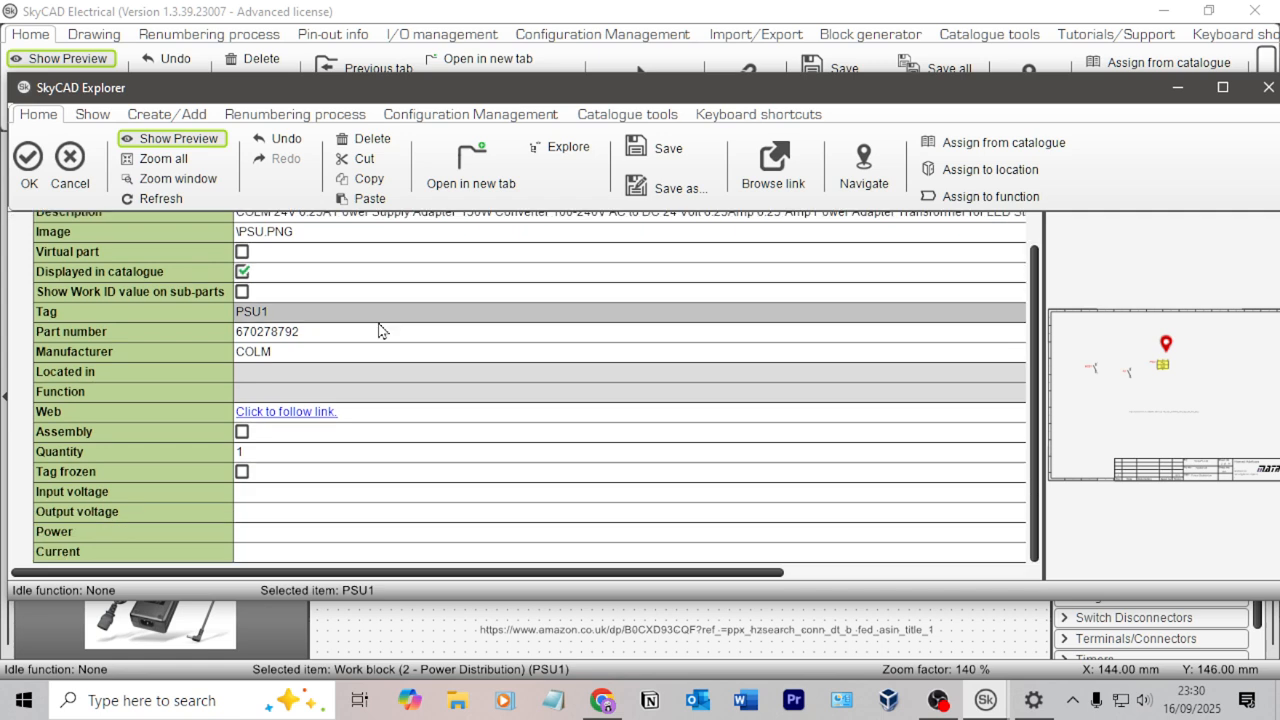
{"action": "left_click", "coordinate": [295, 493]}
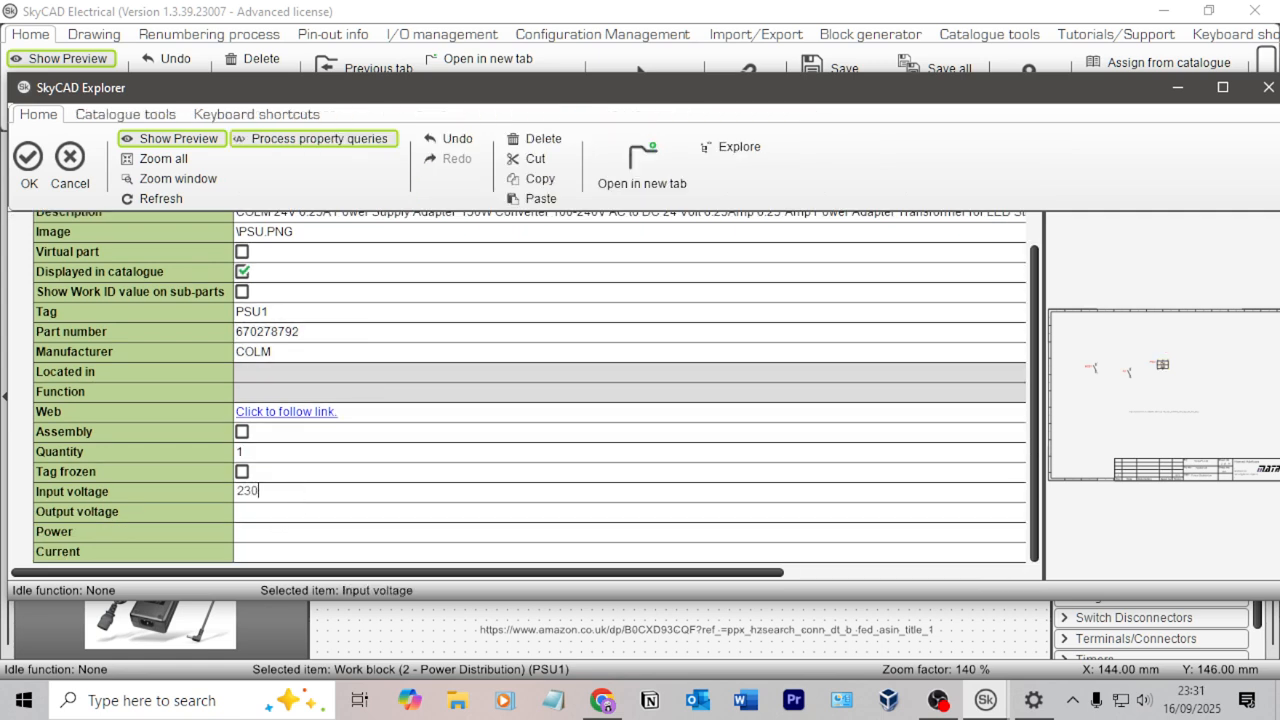
{"action": "left_click", "coordinate": [296, 511]}
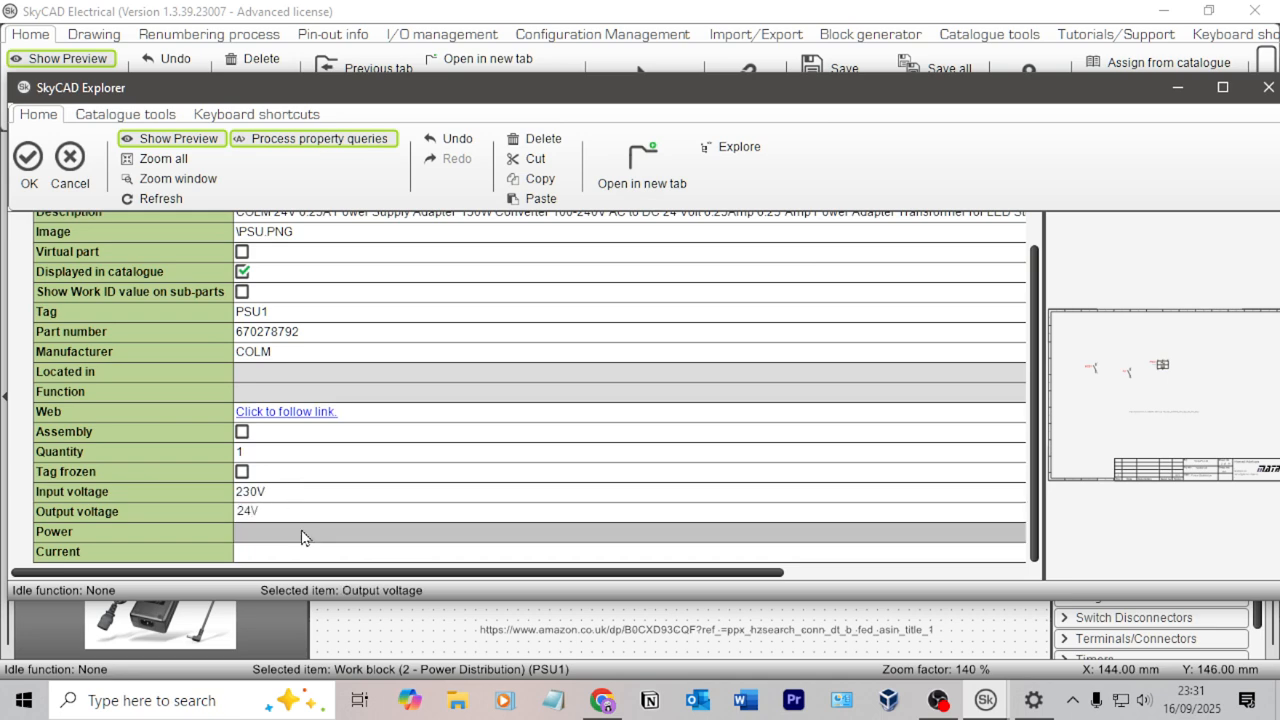
Check the ratings on the Desertcart page, set PSU1's power to 150W and current to 6.25A, and accept the properties.
{"action": "key", "text": "alt+Tab"}
{"action": "key", "text": "alt+Tab"}
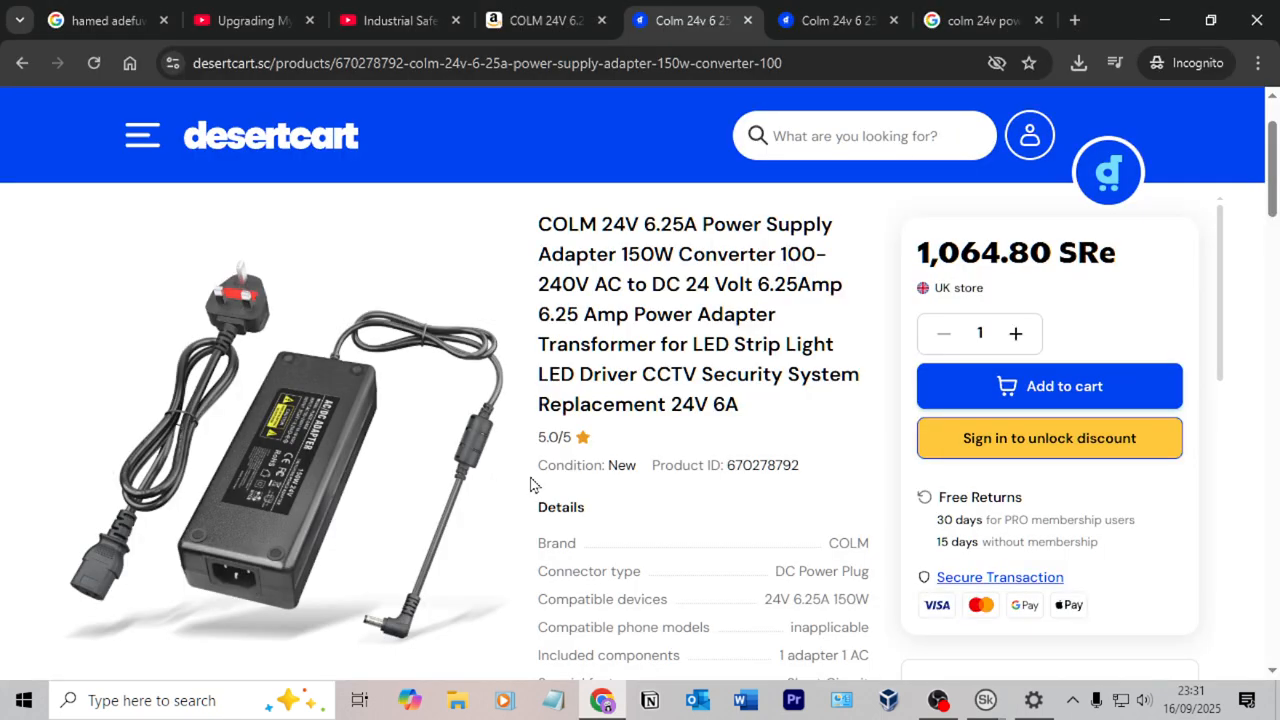
{"action": "key", "text": "alt+Tab"}
{"action": "left_click", "coordinate": [288, 532]}
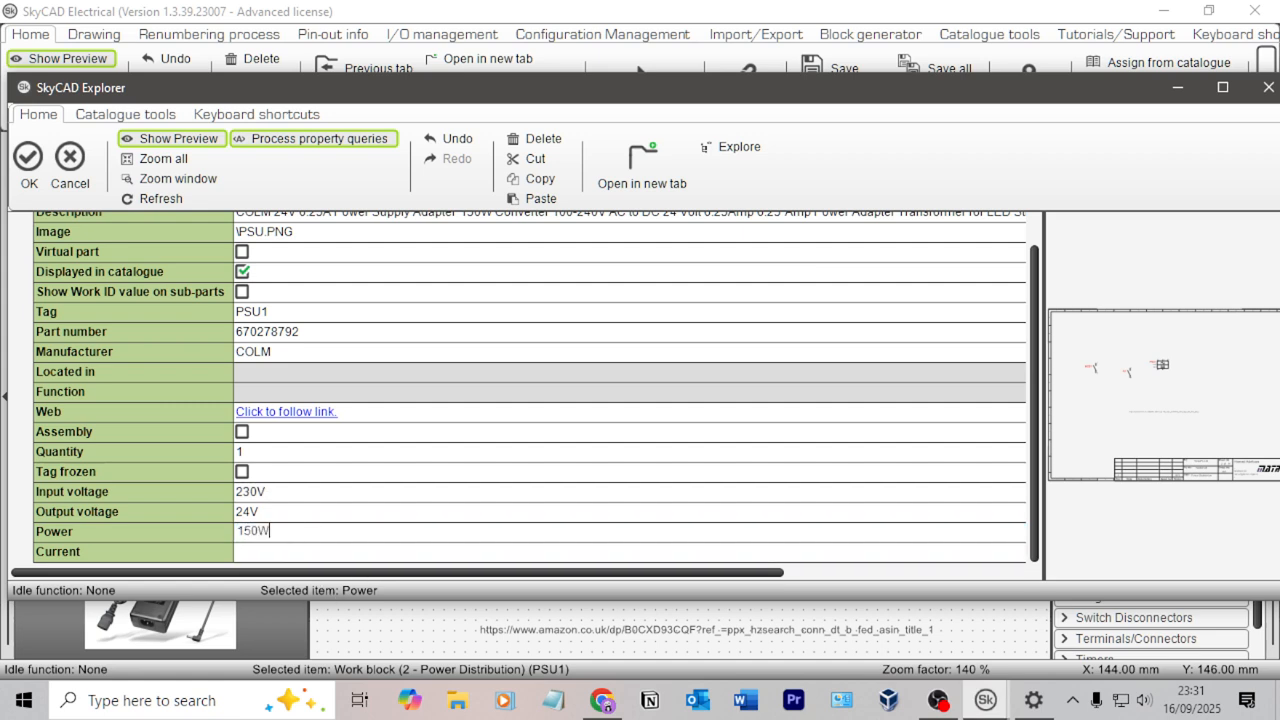
{"action": "left_click", "coordinate": [288, 554]}
{"action": "left_click", "coordinate": [64, 168]}
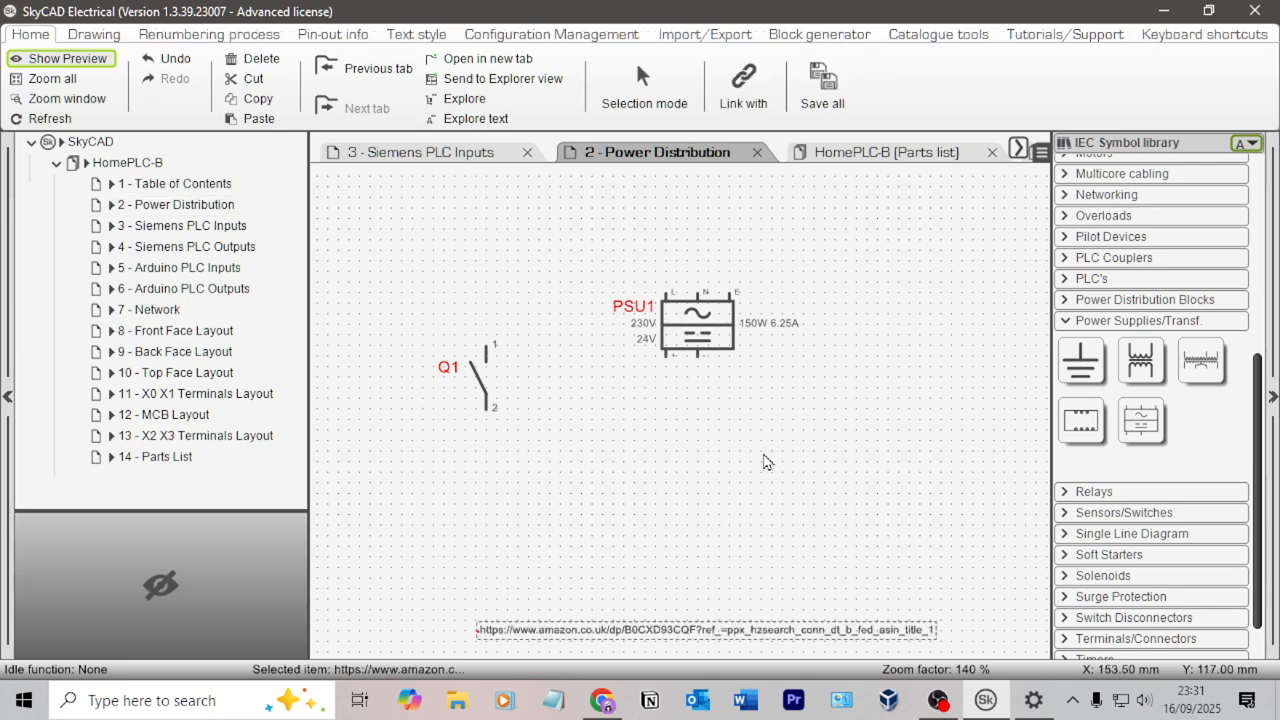
Open the HomePLC-B parts list table from the 14 - Parts List sheet and display its hidden columns.
{"action": "left_click", "coordinate": [160, 456]}
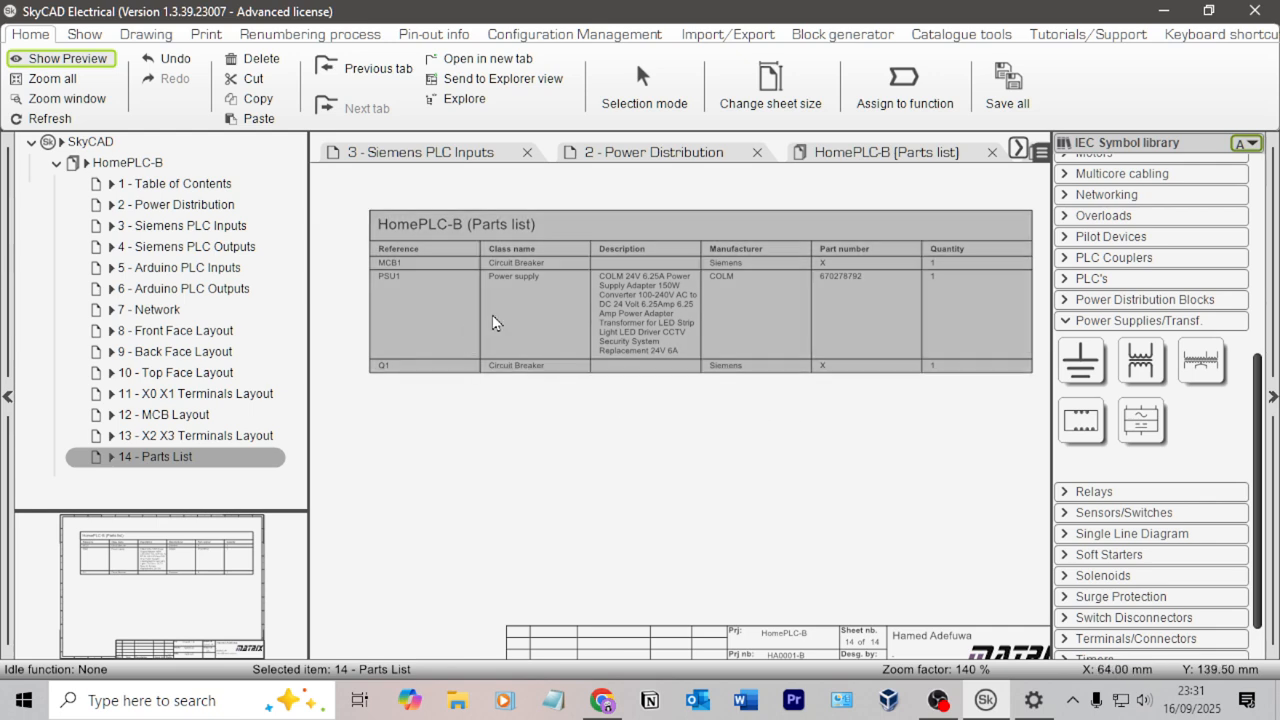
{"action": "double_click", "coordinate": [800, 296]}
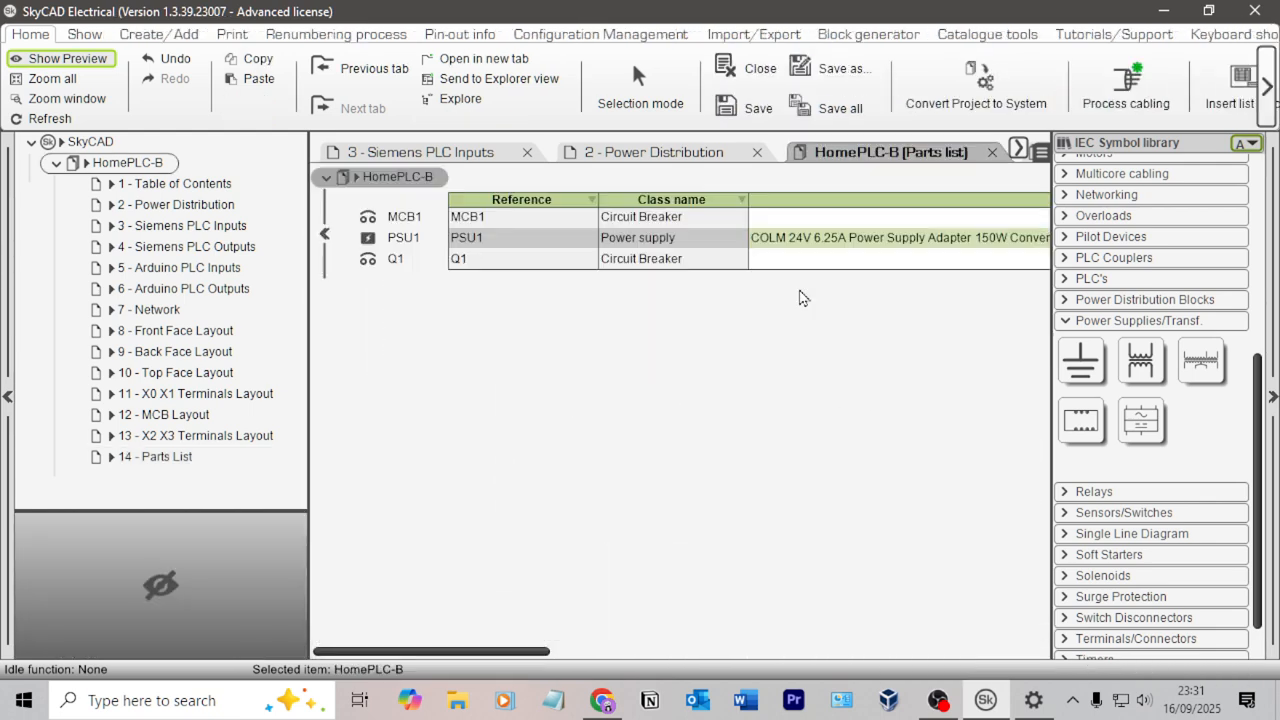
{"action": "left_click_drag", "start_coordinate": [540, 652], "coordinate": [958, 652]}
{"action": "scroll", "coordinate": [831, 543], "scroll_direction": "left", "scroll_amount": 5}
{"action": "scroll", "coordinate": [963, 543], "scroll_direction": "right", "scroll_amount": 5}
{"action": "scroll", "coordinate": [831, 529], "scroll_direction": "left", "scroll_amount": 5}
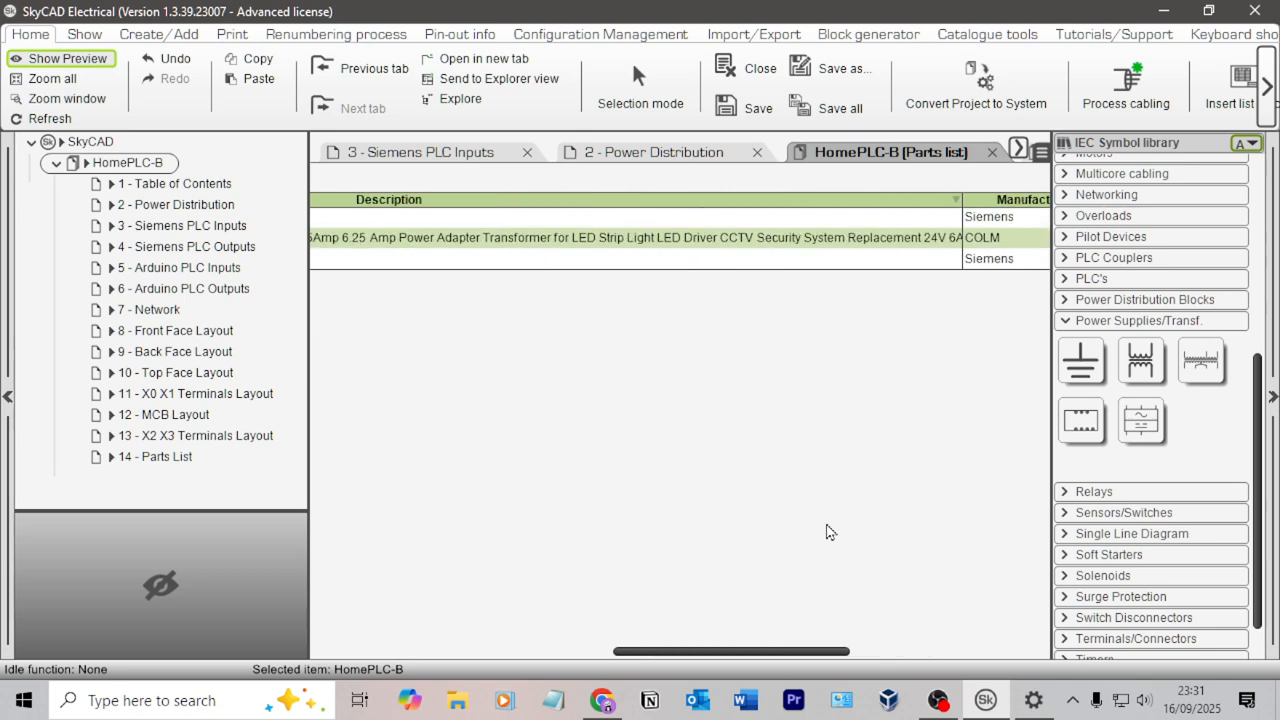
{"action": "left_click", "coordinate": [791, 201]}
{"action": "left_click", "coordinate": [860, 110]}
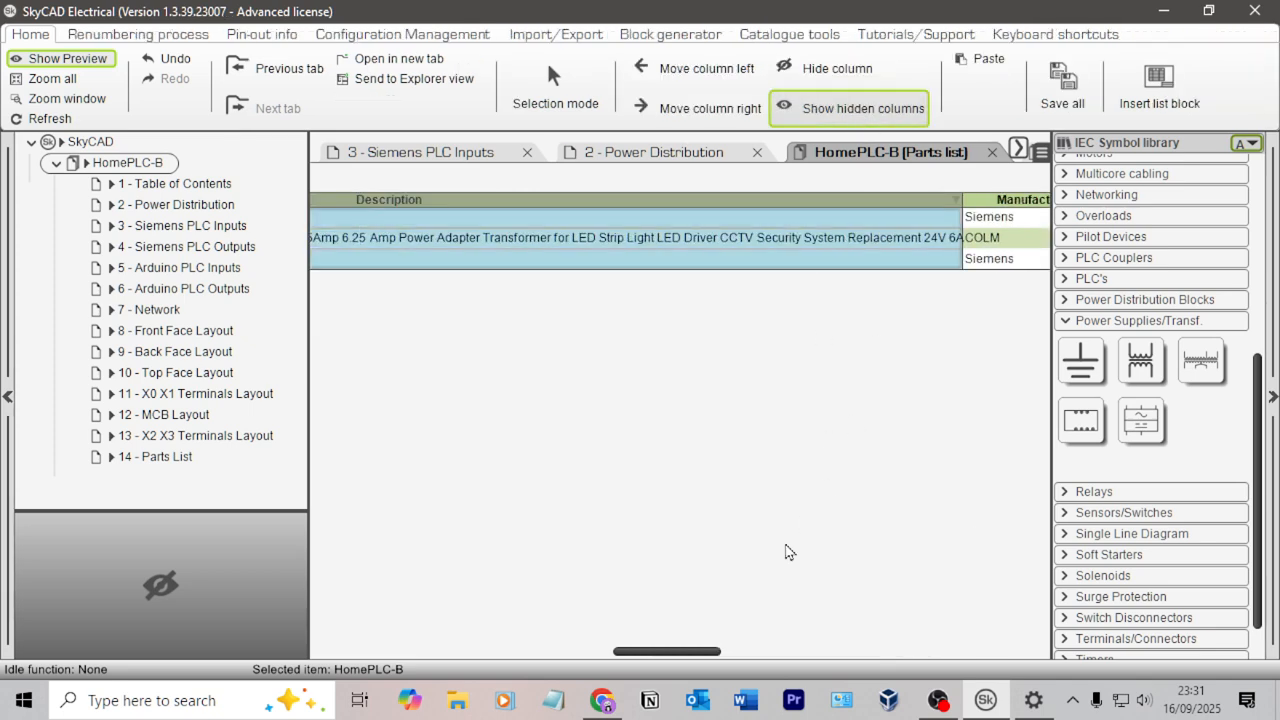
Unhide the Current column in the HomePLC-B parts list table.
{"action": "left_click_drag", "start_coordinate": [680, 655], "coordinate": [1035, 593]}
{"action": "right_click", "coordinate": [958, 202]}
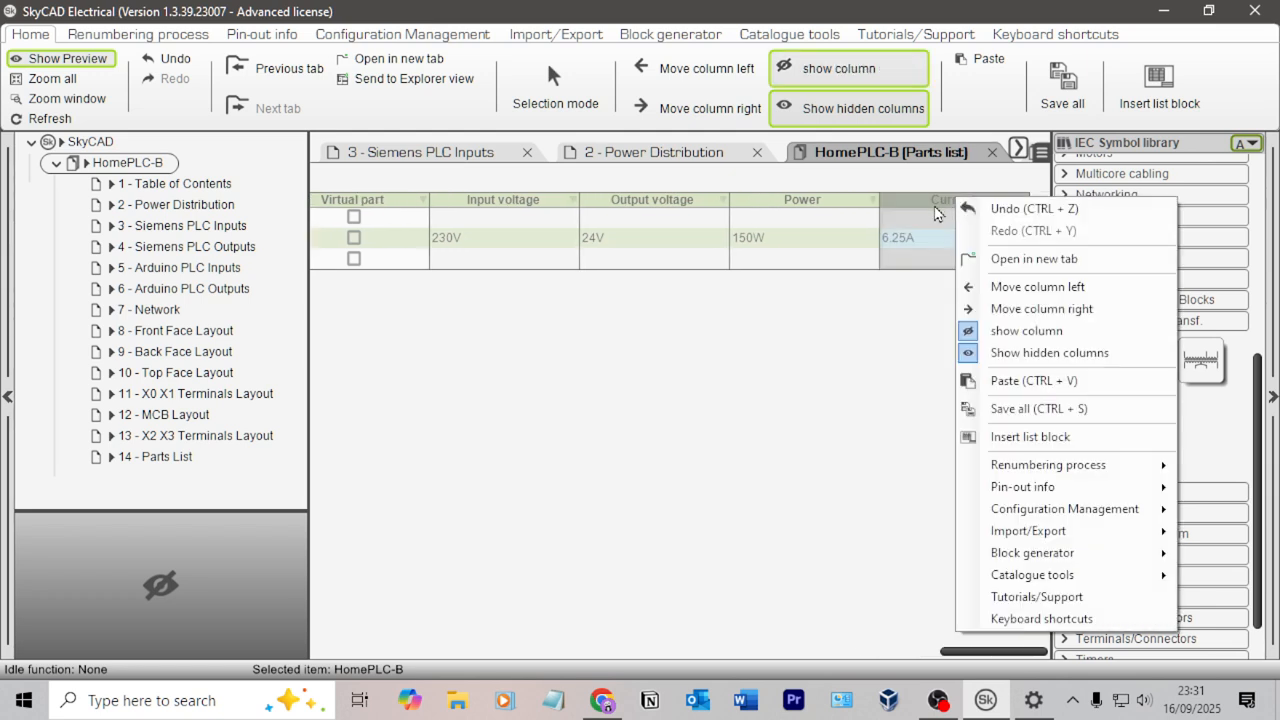
{"action": "left_click", "coordinate": [838, 76]}
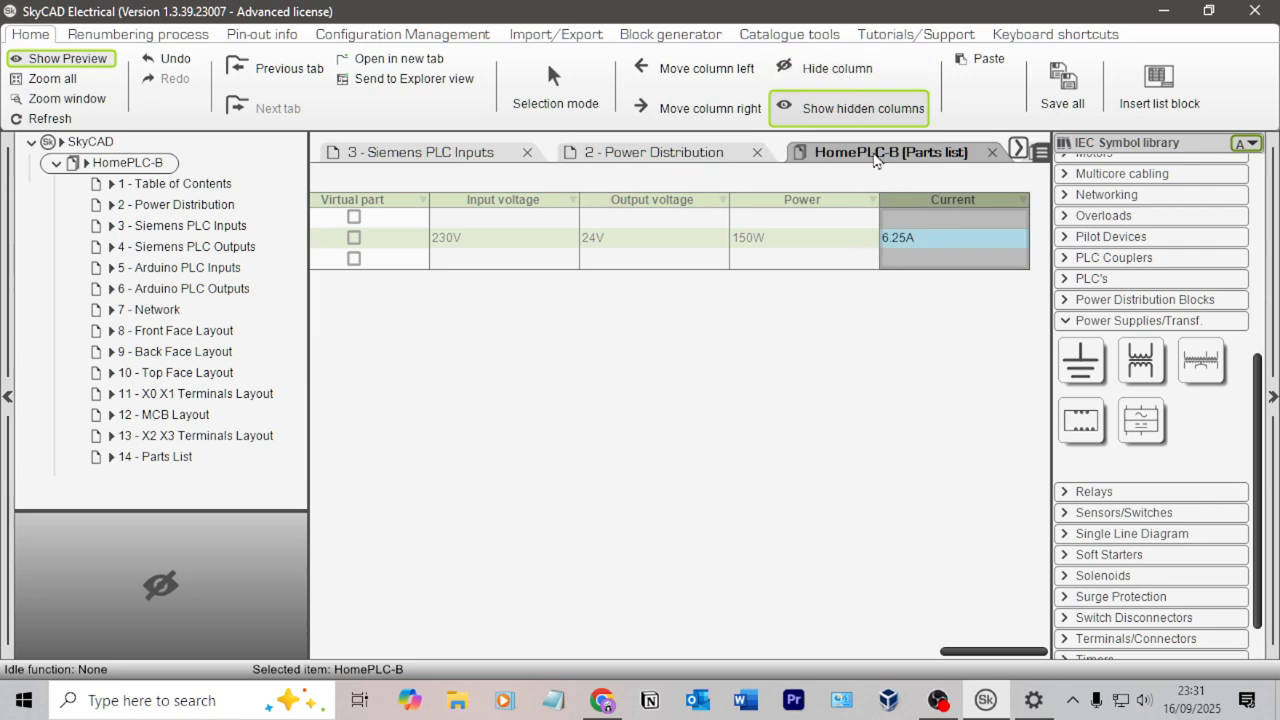
Close all open sheets and tables except the HomePLC-B parts list table.
{"action": "left_click", "coordinate": [697, 155]}
{"action": "left_click", "coordinate": [758, 152]}
{"action": "left_click", "coordinate": [462, 155]}
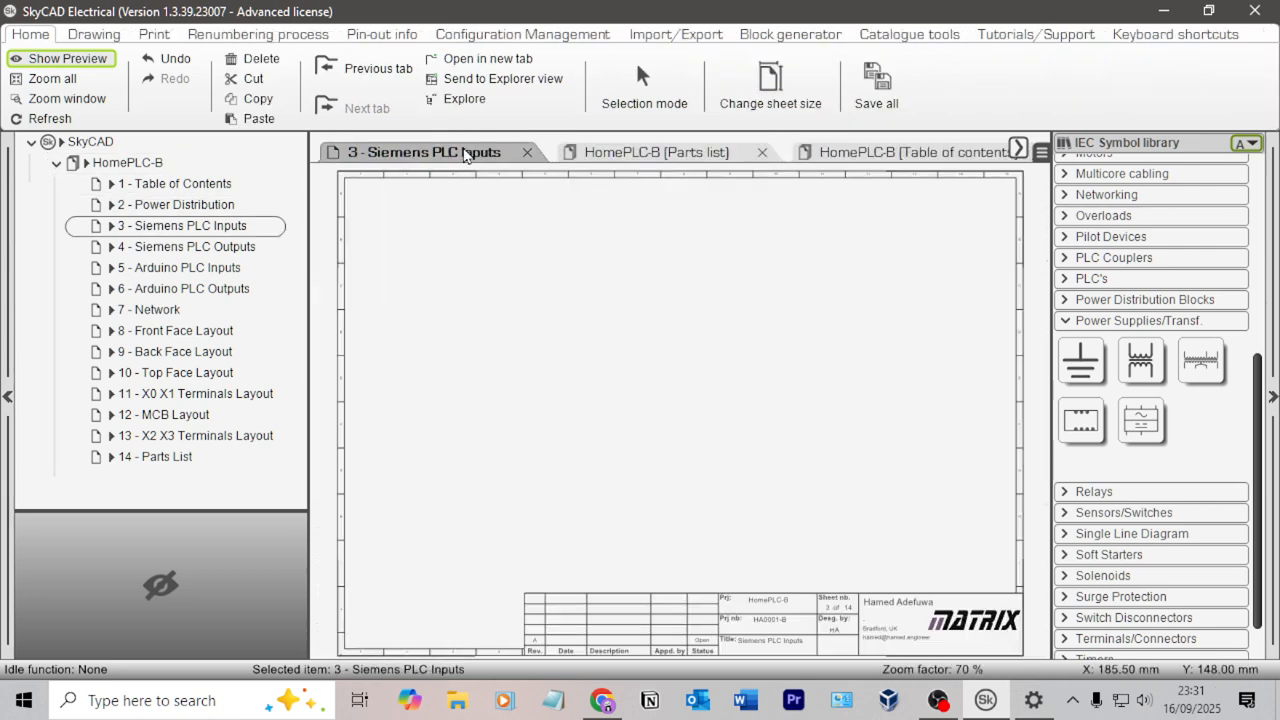
{"action": "left_click", "coordinate": [527, 152]}
{"action": "left_click", "coordinate": [656, 160]}
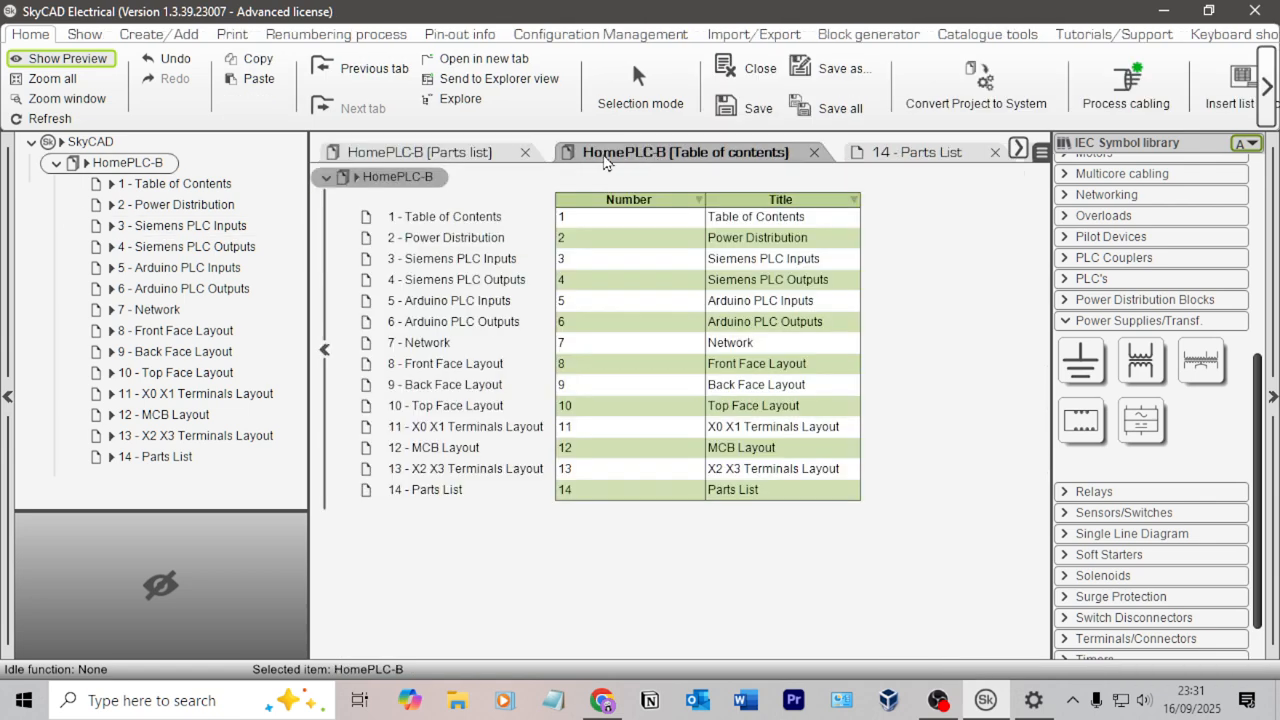
{"action": "left_click", "coordinate": [471, 154]}
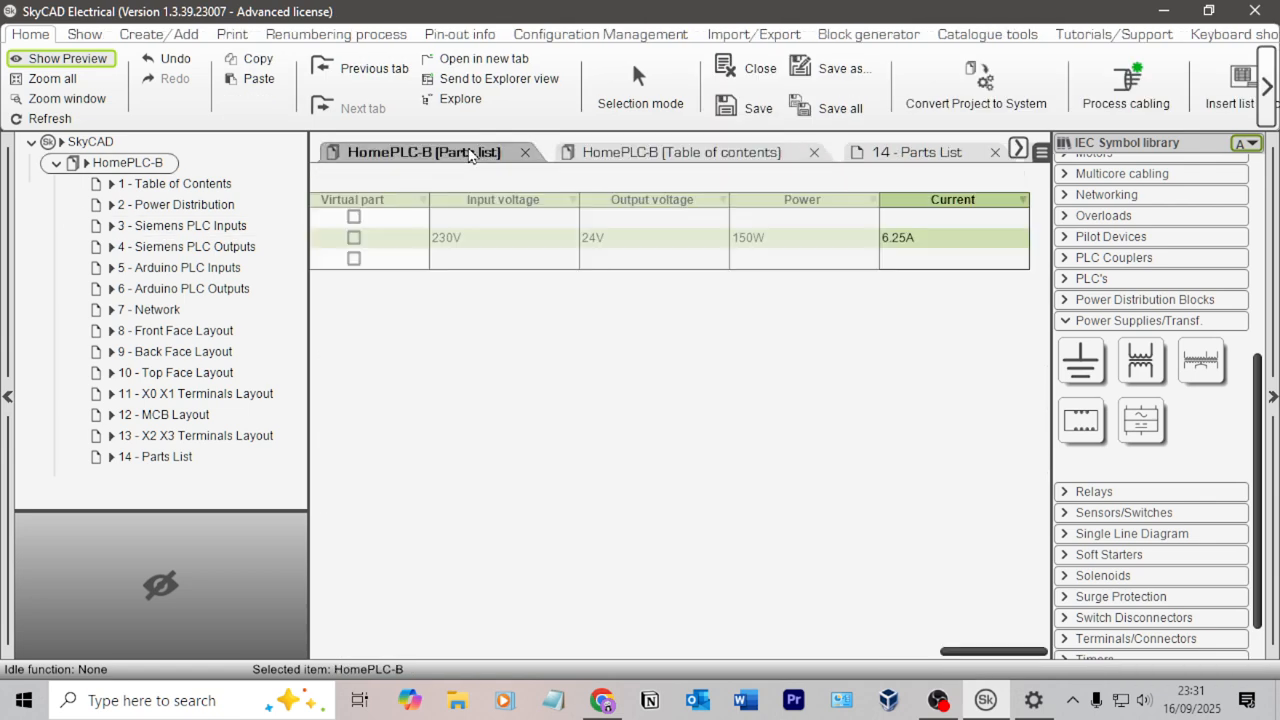
{"action": "left_click", "coordinate": [1041, 152]}
{"action": "left_click", "coordinate": [1115, 187]}
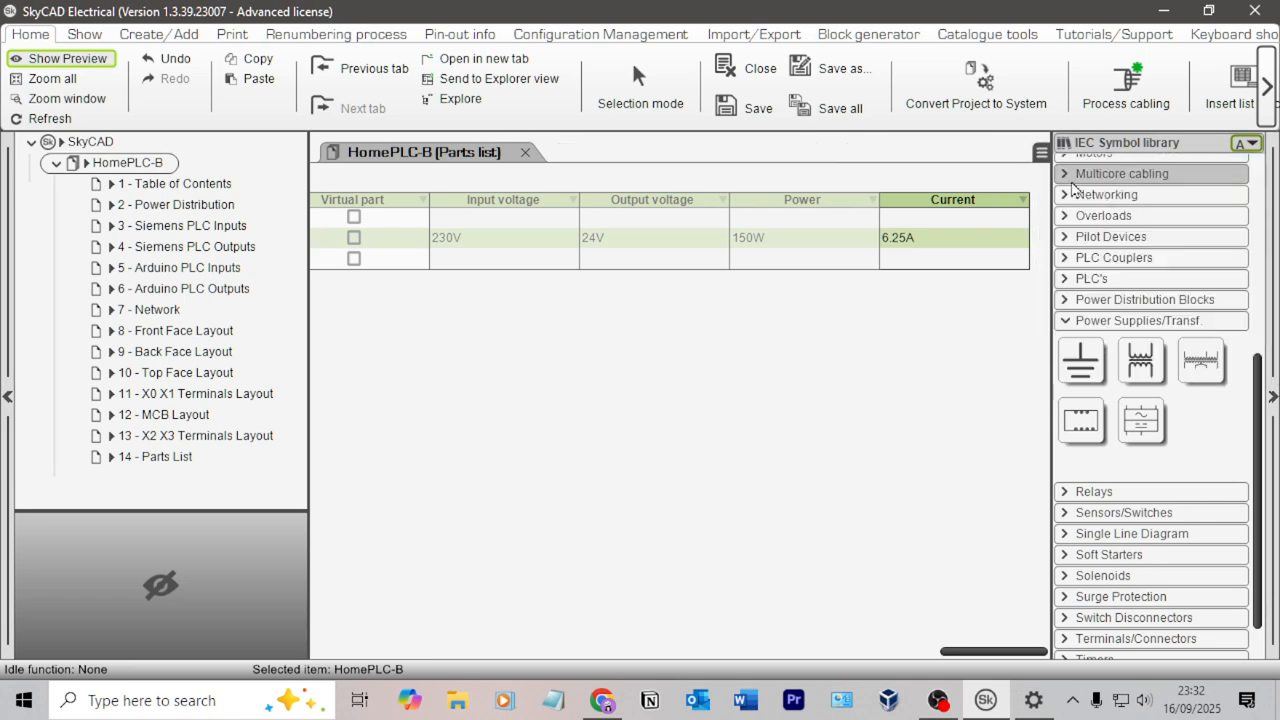
Open the 14 - Parts List sheet, check its existing list block's columns and return to the parts list table.
{"action": "double_click", "coordinate": [176, 458]}
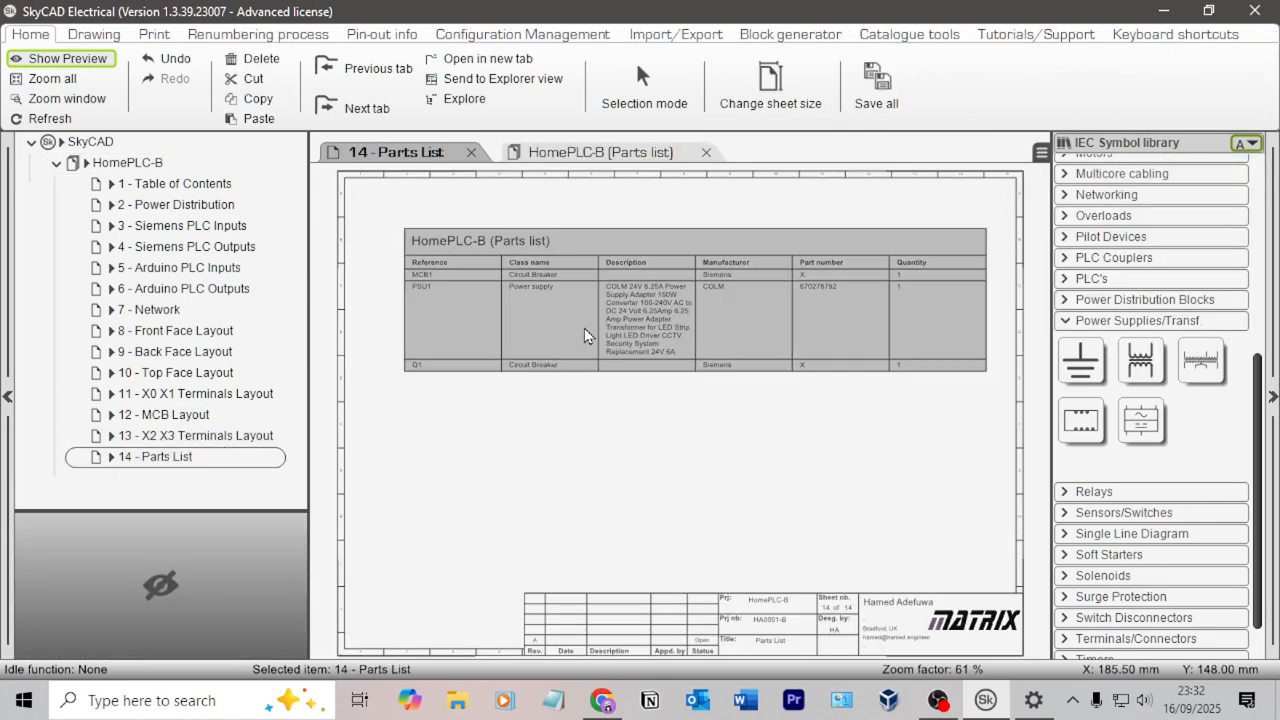
{"action": "left_click", "coordinate": [910, 297]}
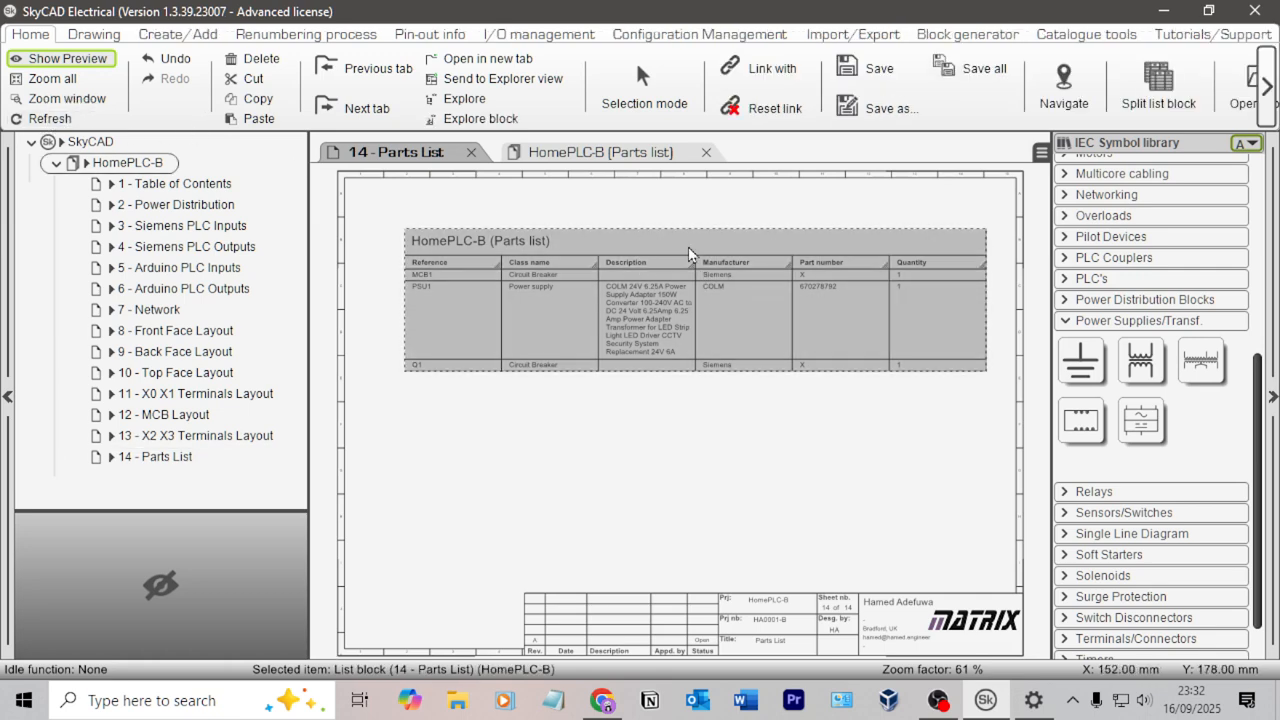
{"action": "left_click", "coordinate": [598, 155]}
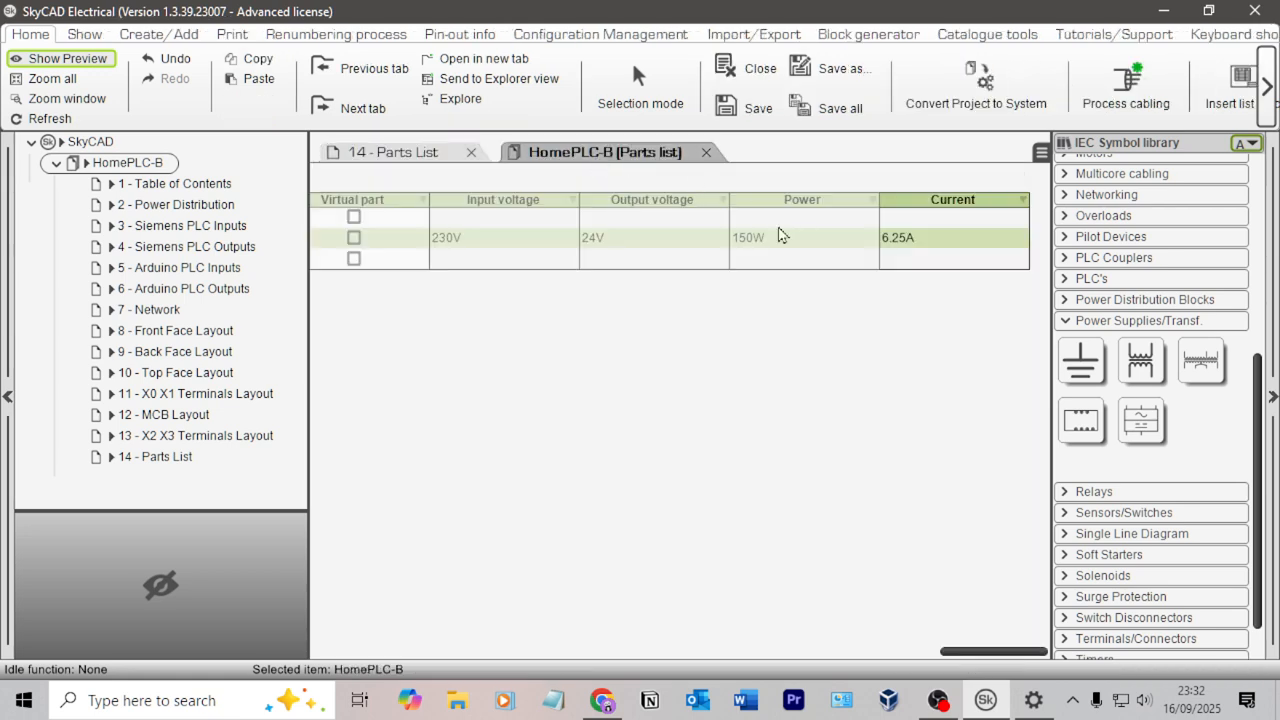
Insert a new parts list block on the 14 - Parts List sheet, placed below the existing list.
{"action": "scroll", "coordinate": [1240, 112], "scroll_direction": "down", "scroll_amount": 1}
{"action": "left_click", "coordinate": [1218, 95]}
{"action": "scroll", "coordinate": [240, 450], "scroll_direction": "down", "scroll_amount": 2}
{"action": "left_click", "coordinate": [200, 473]}
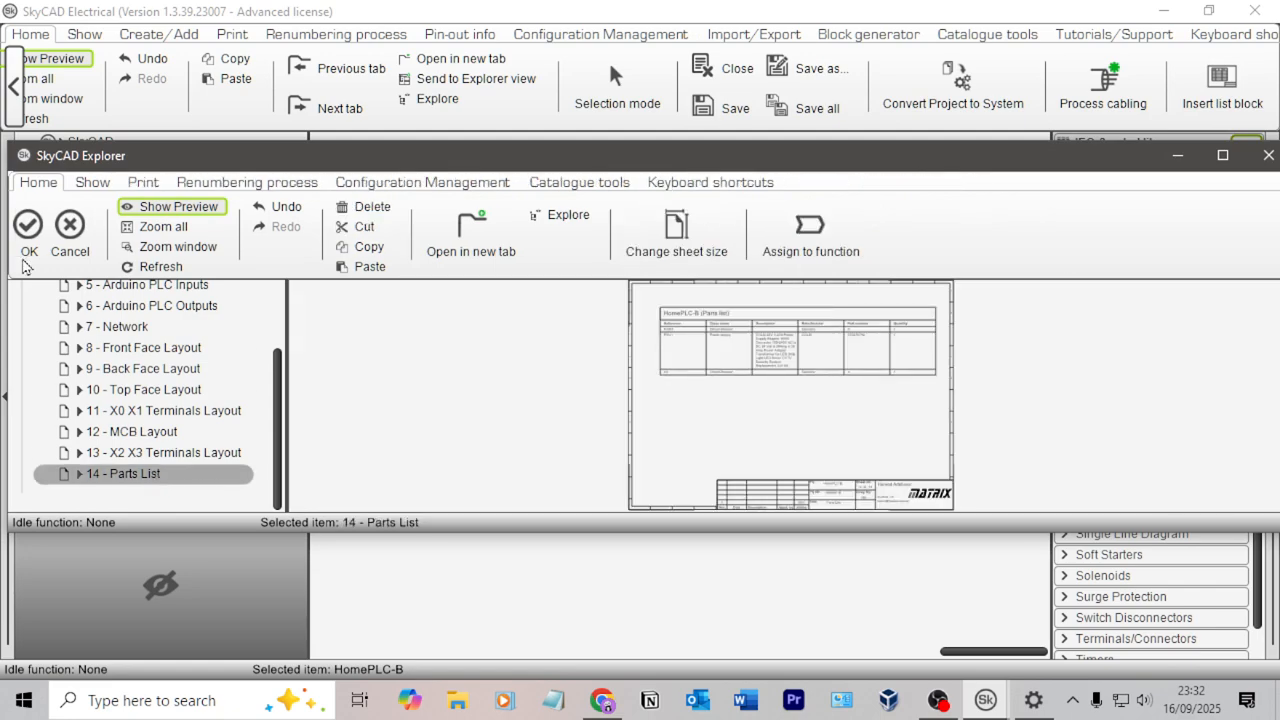
{"action": "left_click", "coordinate": [27, 229]}
{"action": "left_click", "coordinate": [466, 440]}
{"action": "scroll", "coordinate": [899, 501], "scroll_direction": "up", "scroll_amount": 2}
{"action": "left_click_drag", "start_coordinate": [950, 475], "coordinate": [661, 458]}
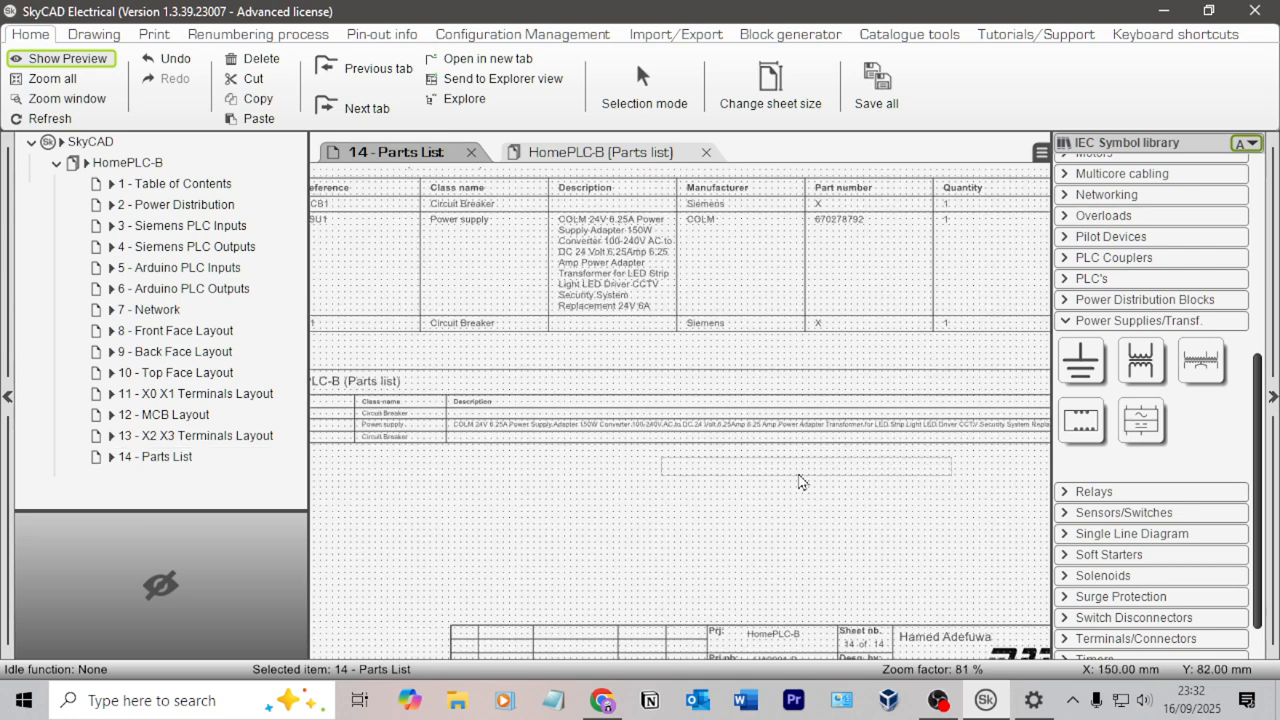
Examine the width and the Current column of the inserted parts list block against the sheet border and the original list.
{"action": "scroll", "coordinate": [832, 467], "scroll_direction": "down", "scroll_amount": 2}
{"action": "middle_click_drag", "start_coordinate": [955, 463], "coordinate": [499, 443]}
{"action": "scroll", "coordinate": [826, 433], "scroll_direction": "up", "scroll_amount": 3}
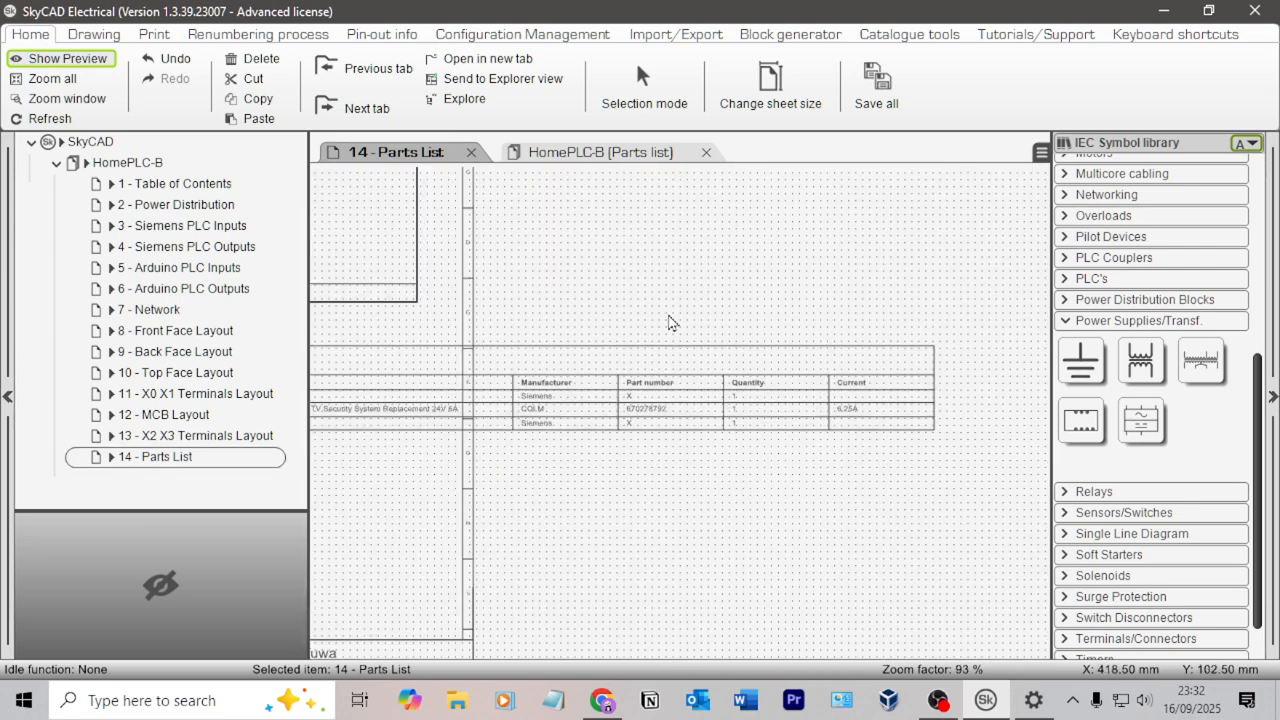
{"action": "middle_click_drag", "start_coordinate": [614, 250], "coordinate": [909, 468]}
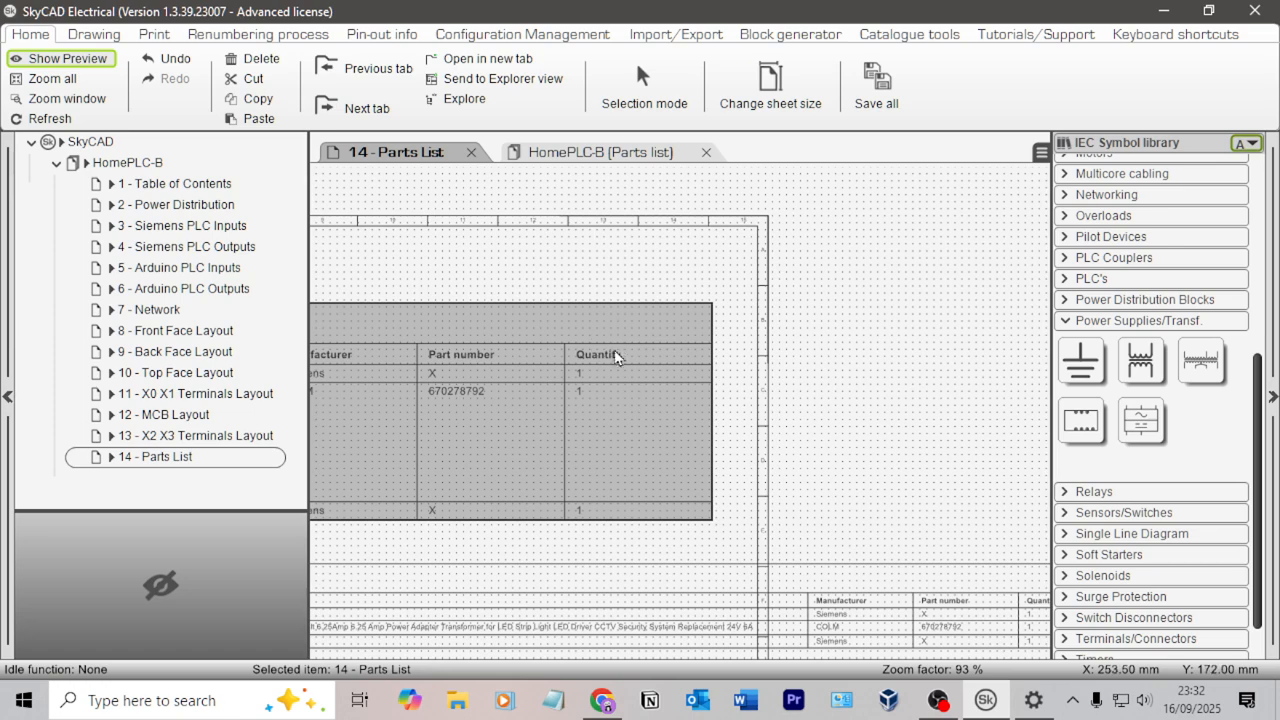
{"action": "scroll", "coordinate": [872, 452], "scroll_direction": "up", "scroll_amount": 1}
{"action": "left_click_drag", "start_coordinate": [914, 430], "coordinate": [629, 287]}
{"action": "middle_click_drag", "start_coordinate": [903, 402], "coordinate": [533, 184]}
{"action": "left_click", "coordinate": [820, 305]}
{"action": "scroll", "coordinate": [818, 305], "scroll_direction": "up", "scroll_amount": 3}
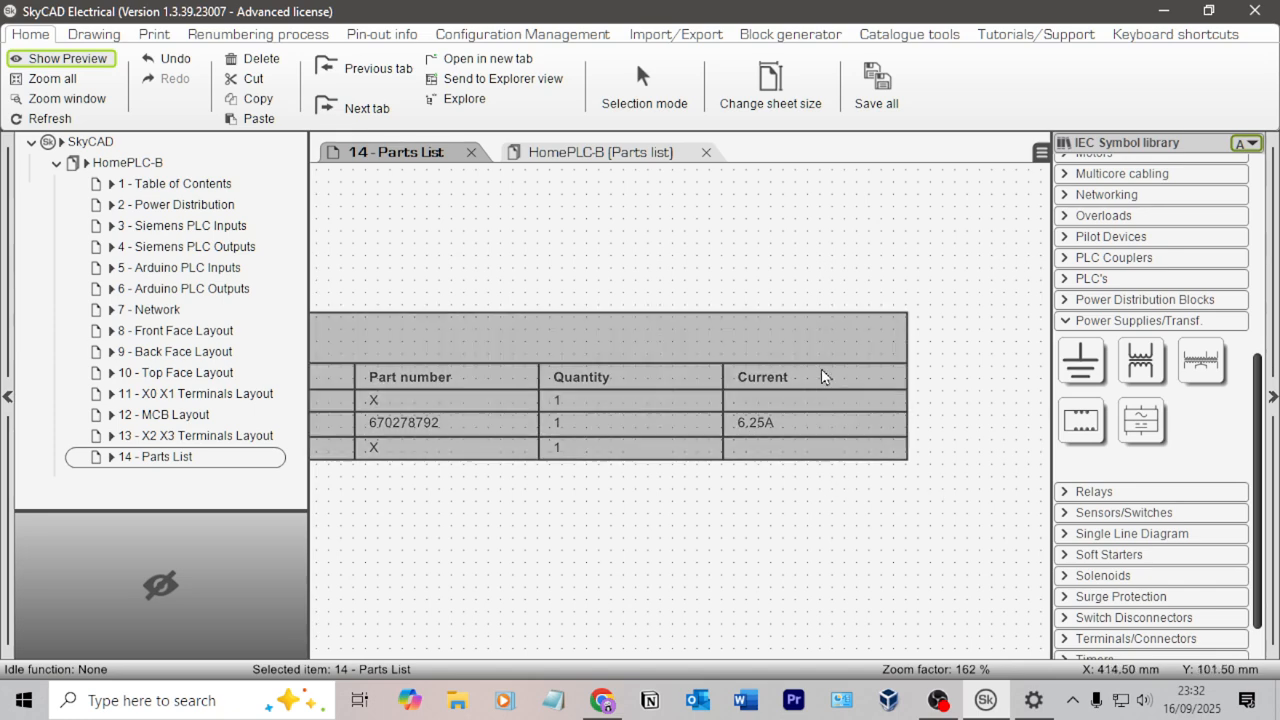
Delete the newly inserted parts list block from the 14 - Parts List sheet.
{"action": "left_click", "coordinate": [585, 362]}
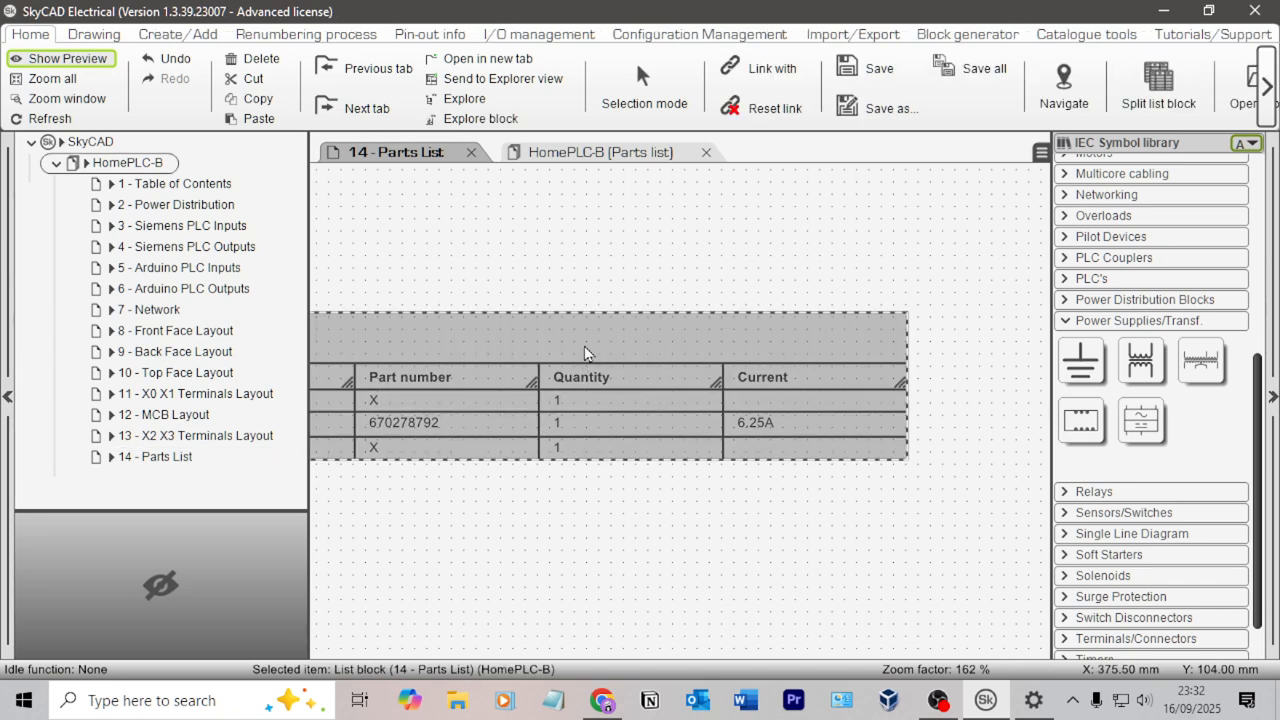
{"action": "scroll", "coordinate": [523, 287], "scroll_direction": "down", "scroll_amount": 3}
{"action": "middle_click_drag", "start_coordinate": [425, 325], "coordinate": [998, 488]}
{"action": "key", "text": "Delete"}
{"action": "scroll", "coordinate": [677, 378], "scroll_direction": "down", "scroll_amount": 3}
{"action": "middle_click_drag", "start_coordinate": [485, 493], "coordinate": [768, 454]}
{"action": "middle_click_drag", "start_coordinate": [882, 455], "coordinate": [747, 440]}
{"action": "middle_click_drag", "start_coordinate": [870, 458], "coordinate": [622, 461]}
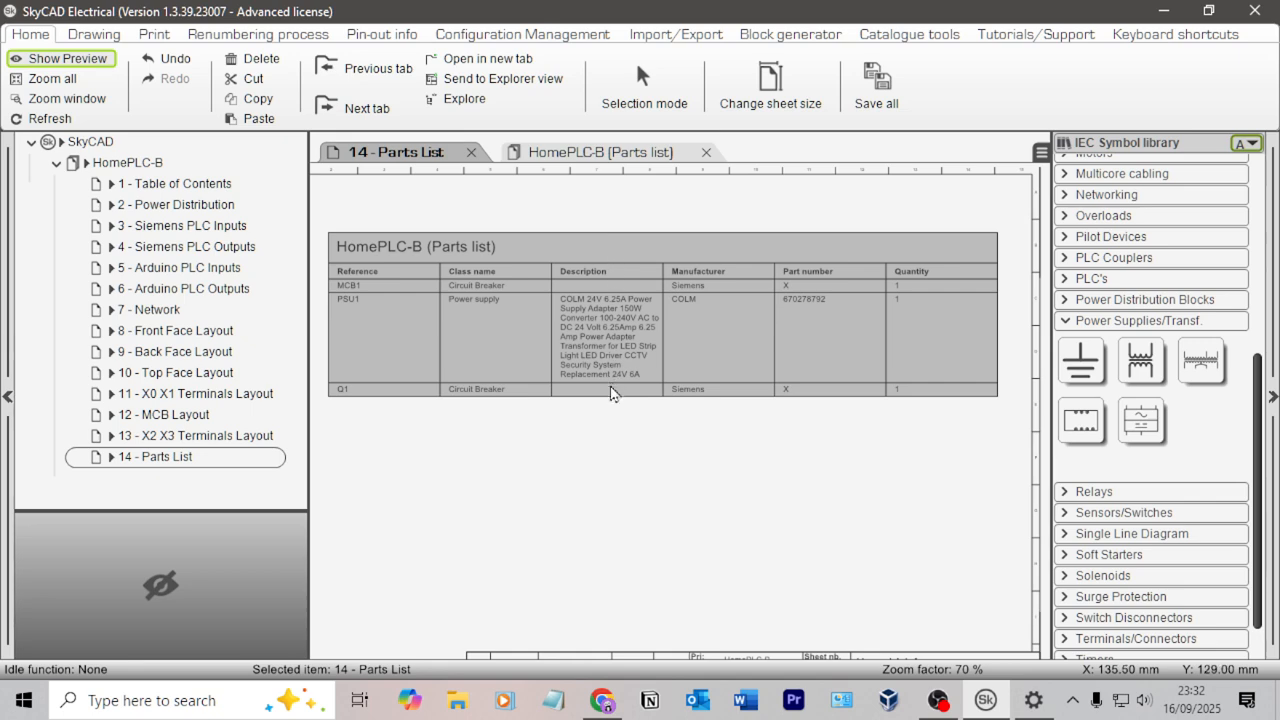
Open the Power Distribution sheet to view the placed parts, and switch back to the Parts List sheet.
{"action": "scroll", "coordinate": [620, 380], "scroll_direction": "up", "scroll_amount": 1}
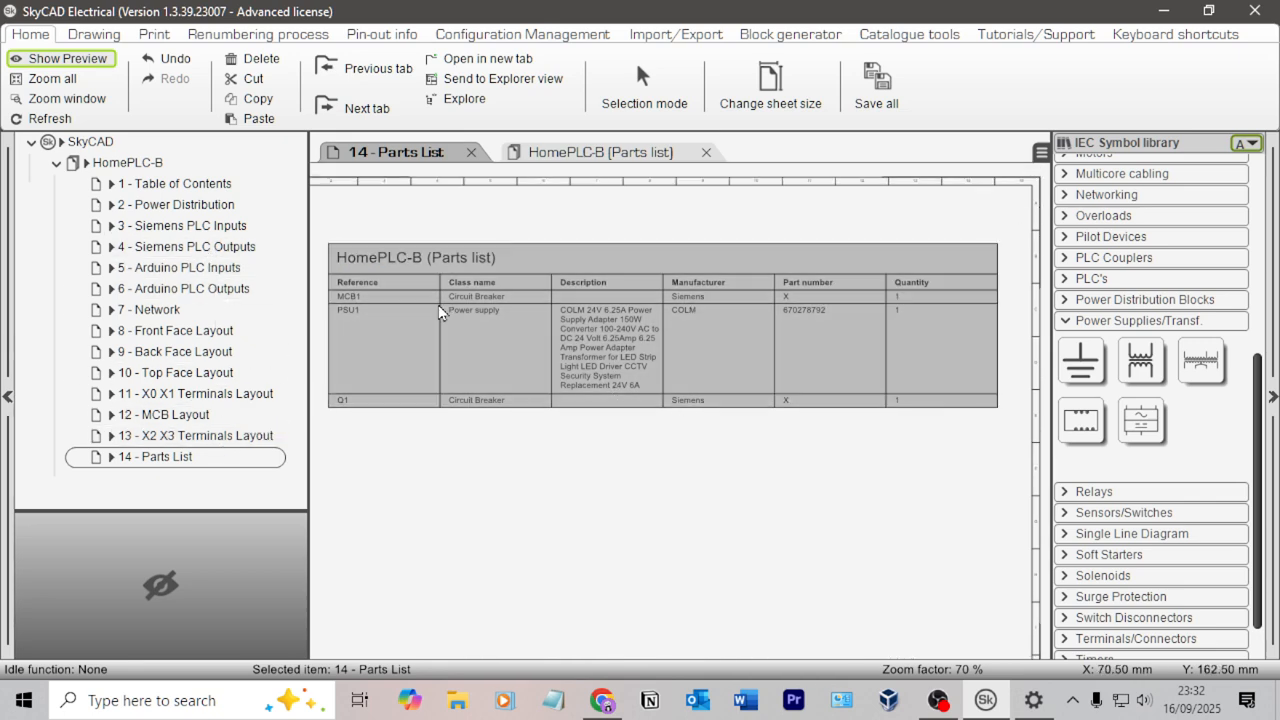
{"action": "double_click", "coordinate": [170, 204]}
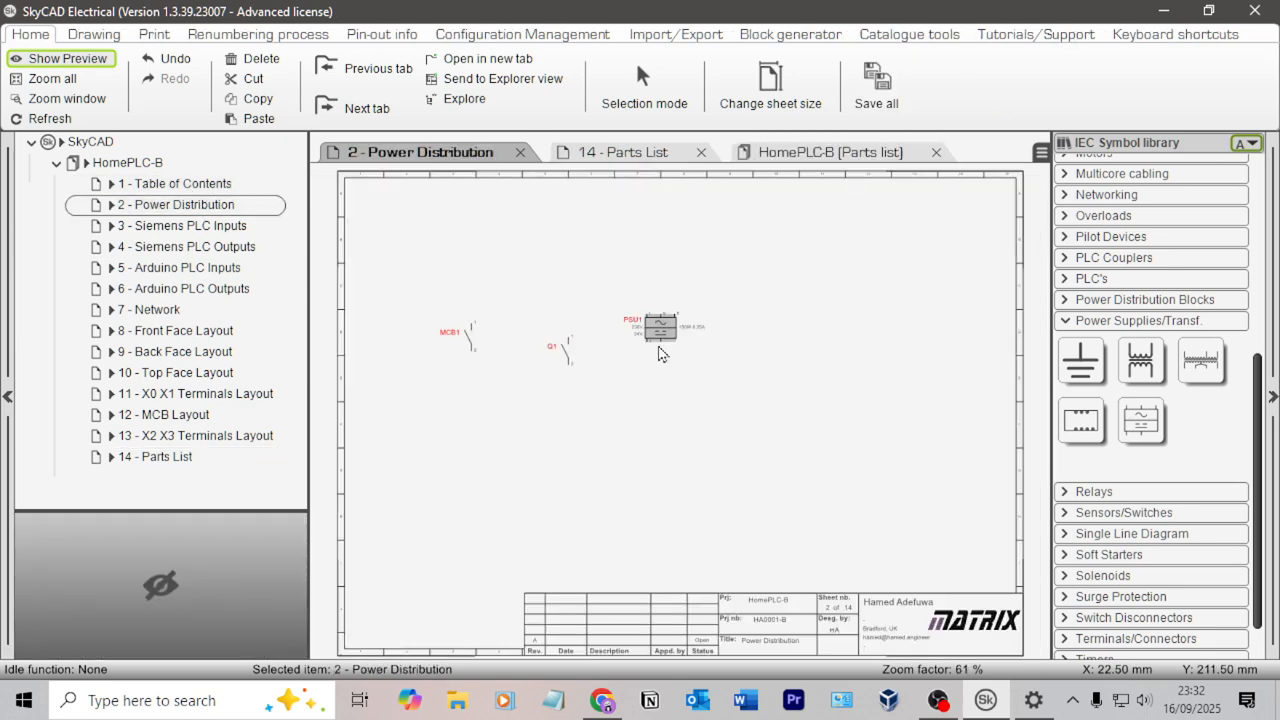
{"action": "left_click", "coordinate": [678, 152]}
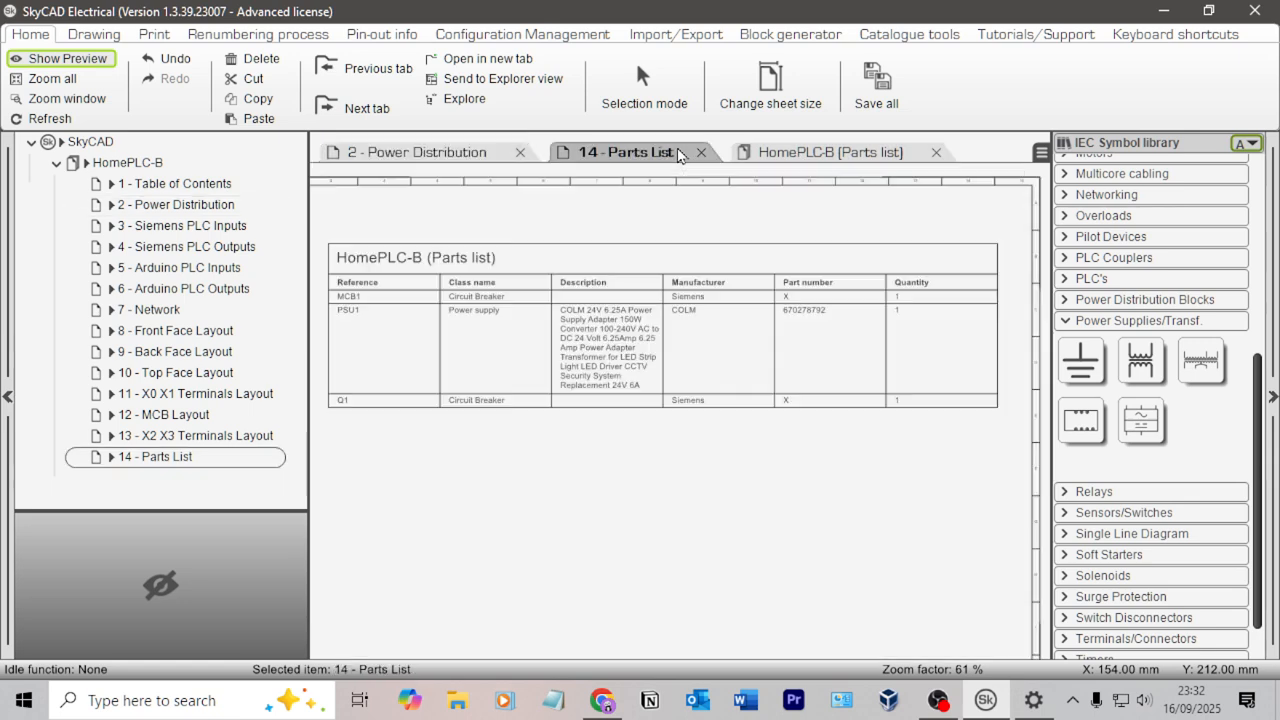
Hide the Current column in the HomePLC-B parts list and refresh the 14 - Parts List sheet.
{"action": "left_click", "coordinate": [803, 152]}
{"action": "right_click", "coordinate": [960, 202]}
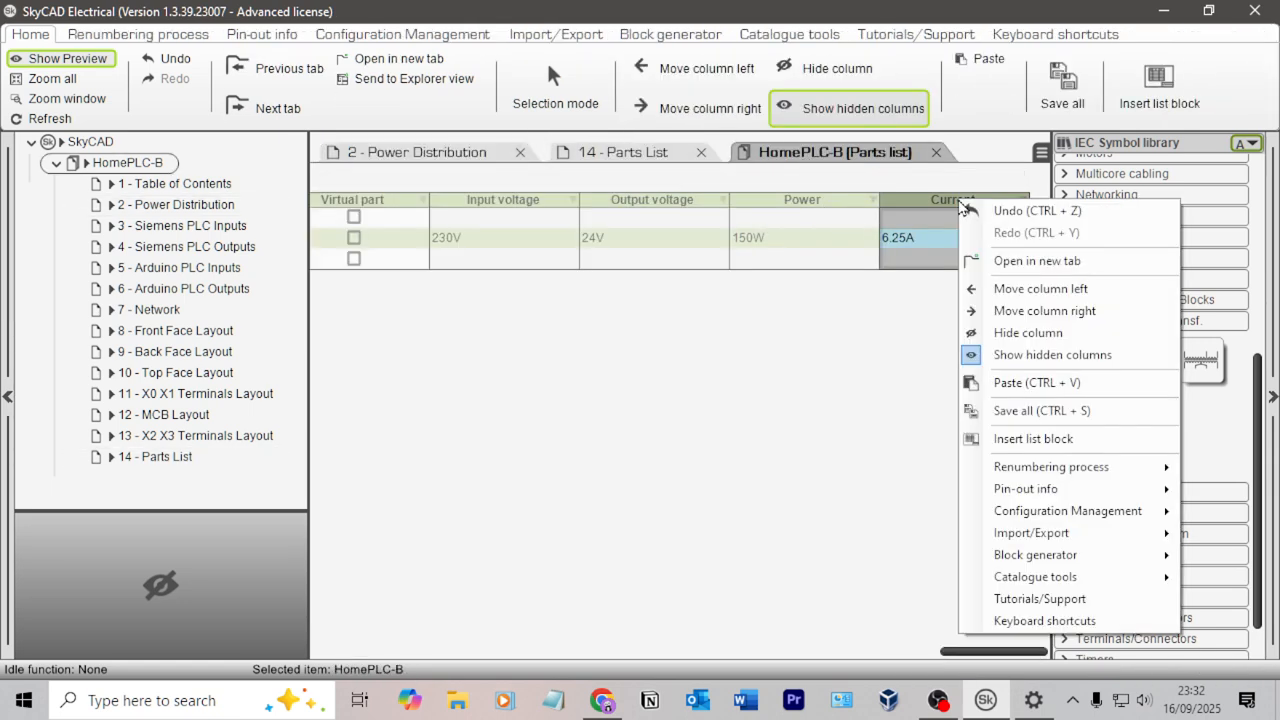
{"action": "left_click", "coordinate": [1028, 332]}
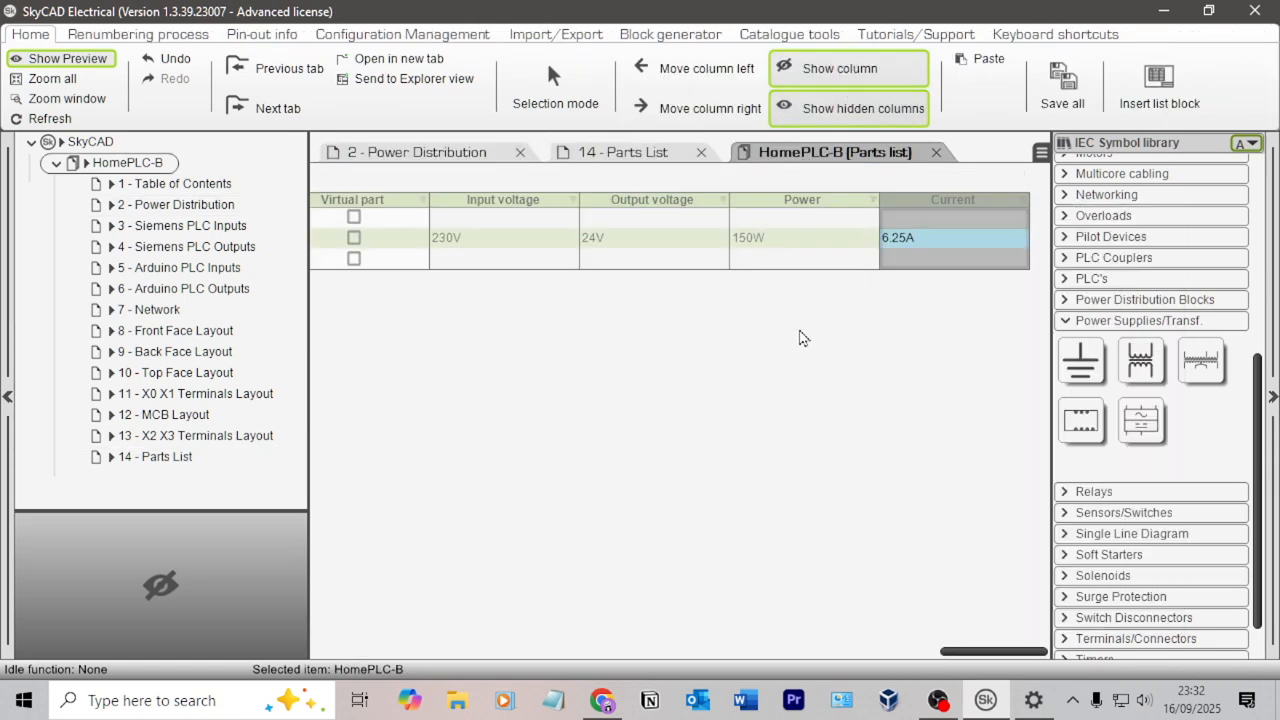
{"action": "left_click_drag", "start_coordinate": [1000, 652], "coordinate": [439, 557]}
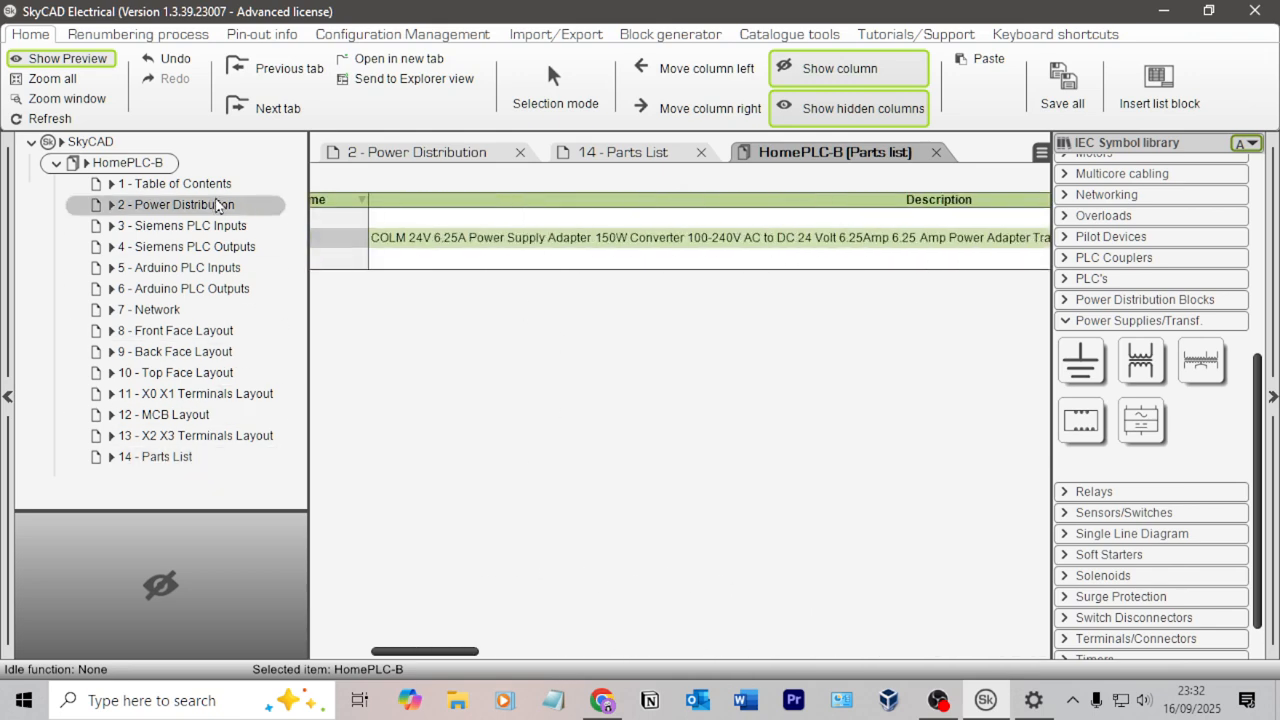
{"action": "left_click", "coordinate": [160, 456]}
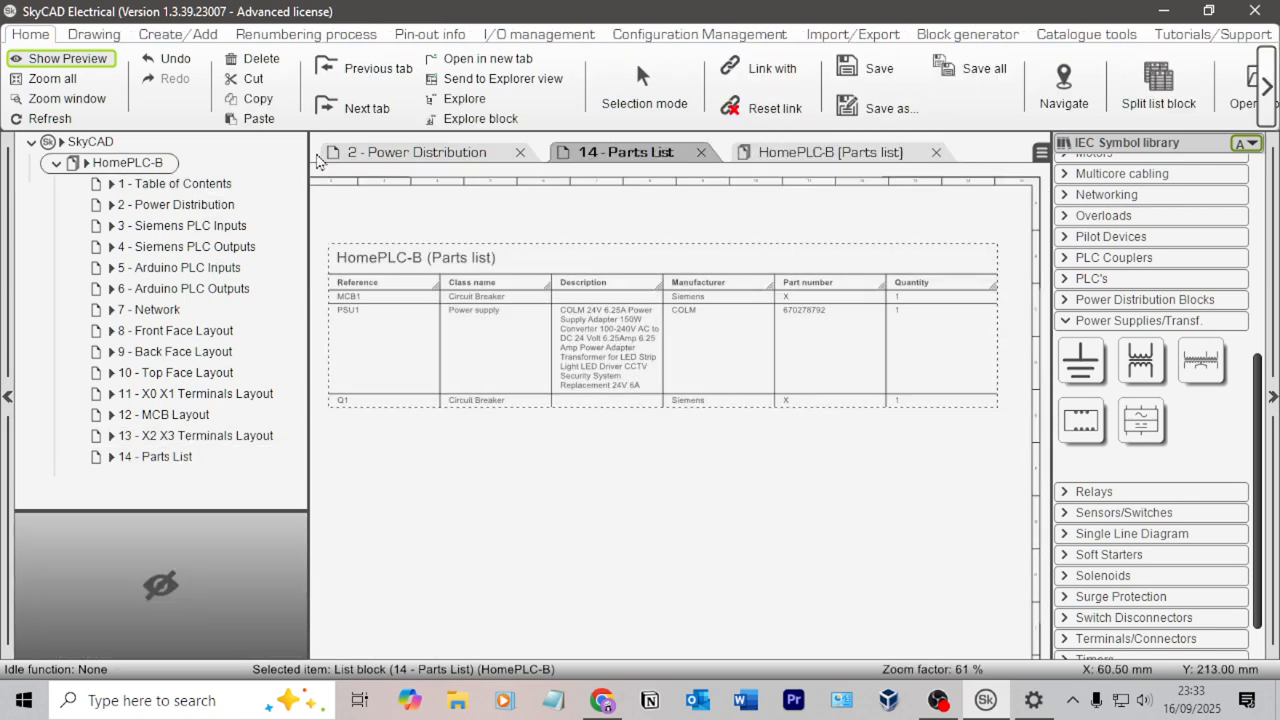
{"action": "left_click", "coordinate": [68, 119]}
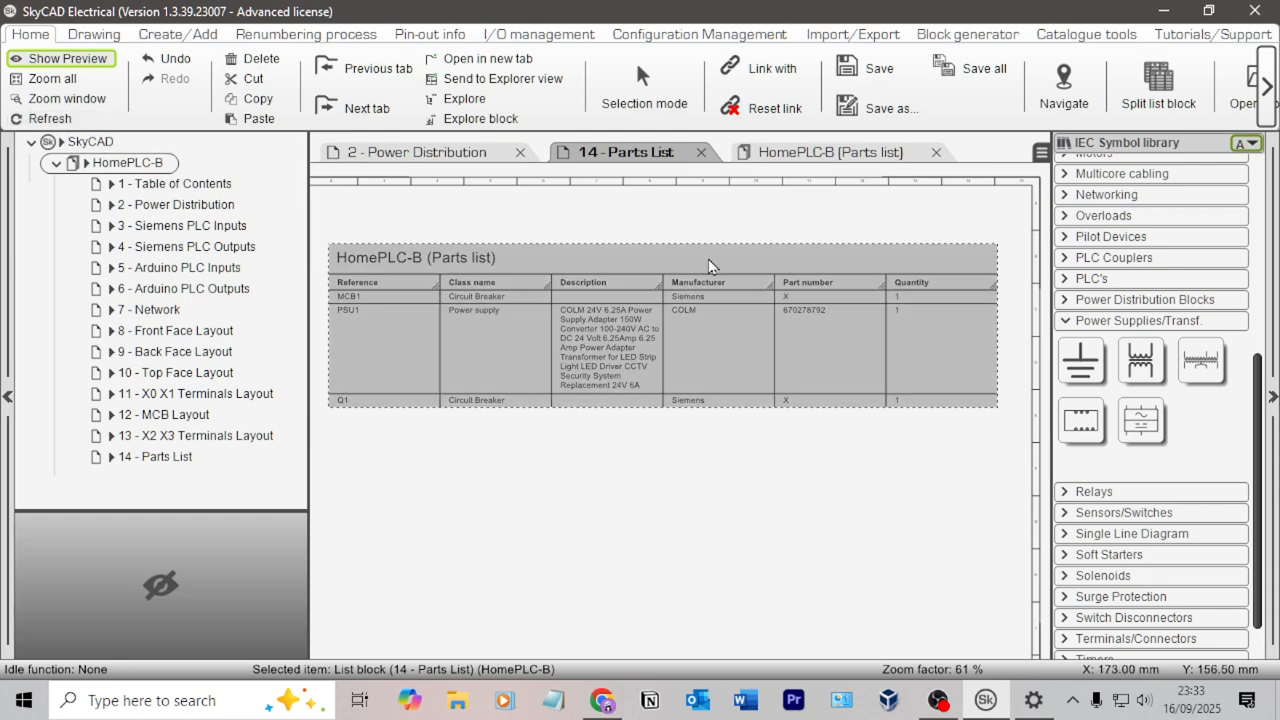
Move the parts list block slightly up and left so it sits centred near the top of the 14 - Parts List sheet.
{"action": "scroll", "coordinate": [745, 385], "scroll_direction": "down", "scroll_amount": 2}
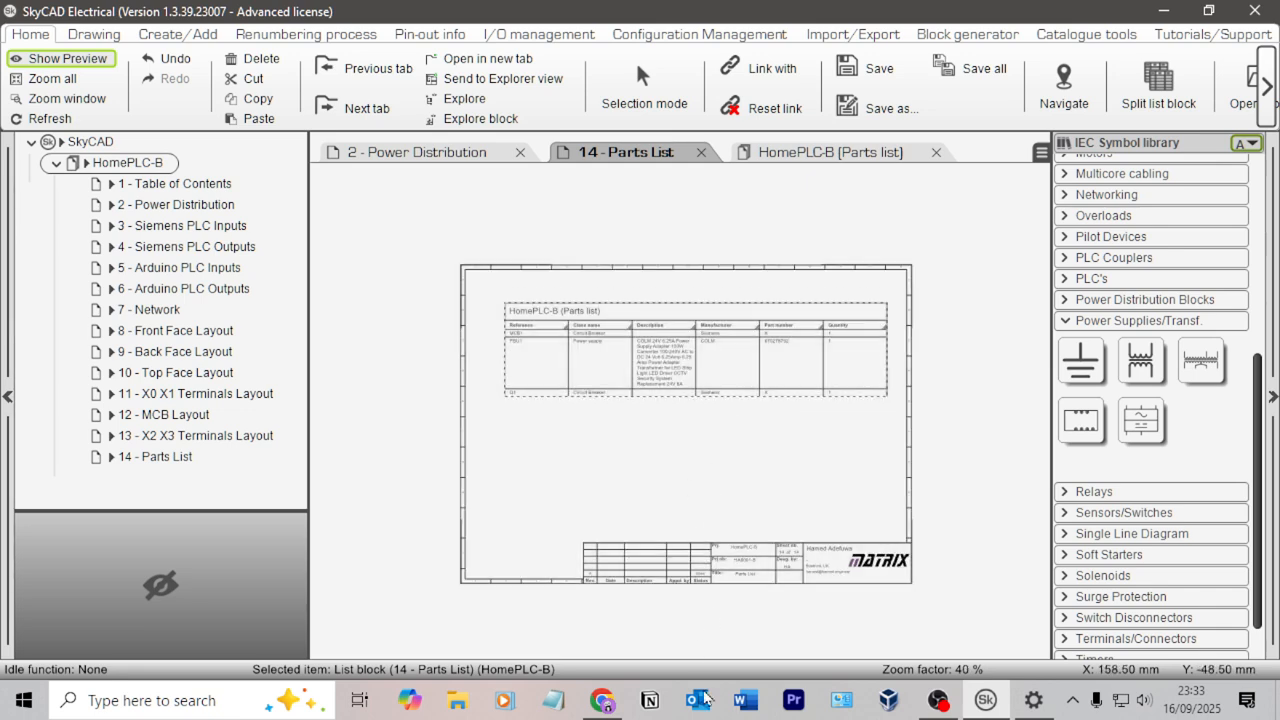
{"action": "scroll", "coordinate": [705, 490], "scroll_direction": "up", "scroll_amount": 1}
{"action": "left_click_drag", "start_coordinate": [660, 313], "coordinate": [655, 304]}
{"action": "left_click", "coordinate": [757, 438]}
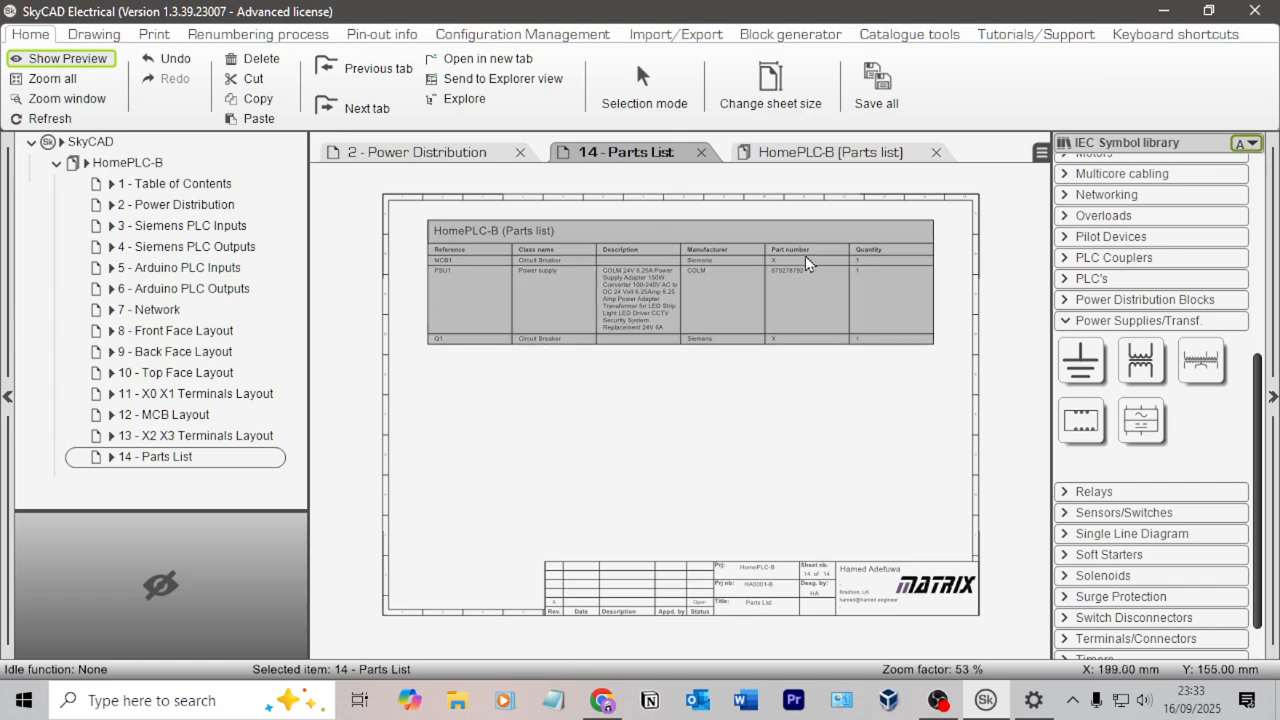
Open the 2 - Power Distribution sheet and move the PSU1 symbol into the sheet's upper-left corner.
{"action": "left_click", "coordinate": [196, 207]}
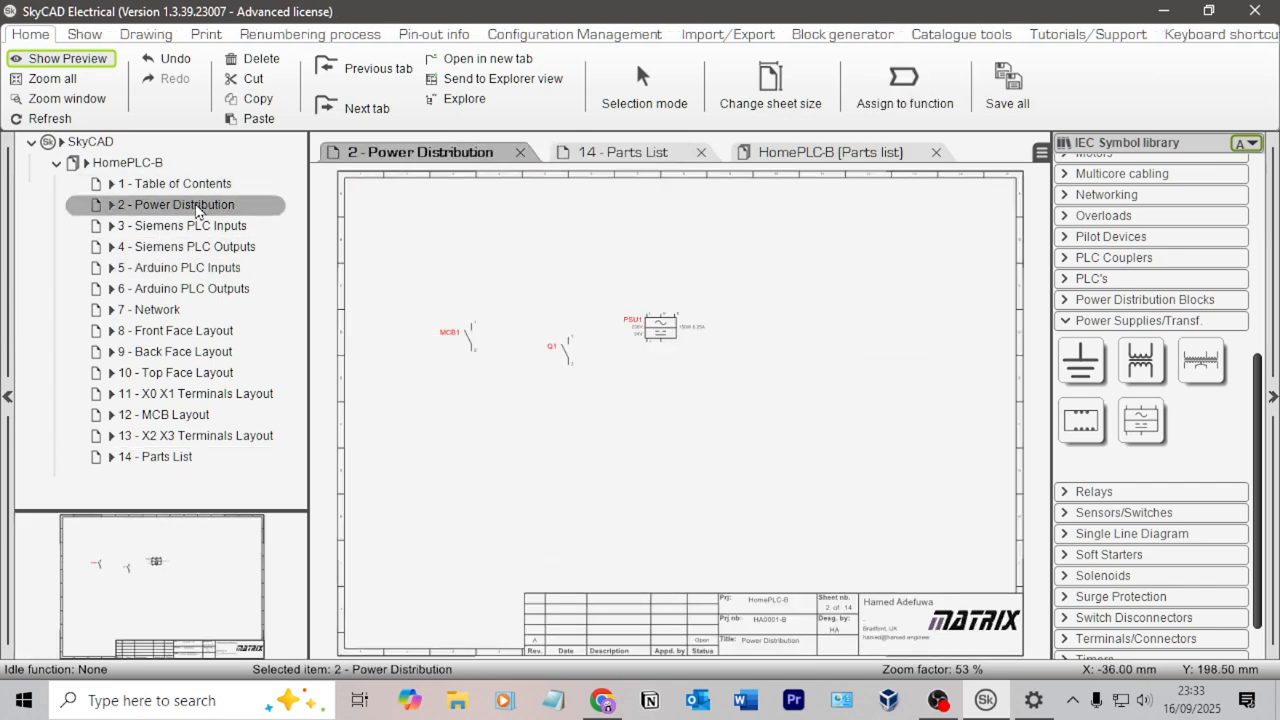
{"action": "scroll", "coordinate": [703, 350], "scroll_direction": "up", "scroll_amount": 1}
{"action": "scroll", "coordinate": [773, 348], "scroll_direction": "down", "scroll_amount": 1}
{"action": "left_click", "coordinate": [709, 424]}
{"action": "left_click_drag", "start_coordinate": [433, 325], "coordinate": [445, 322]}
{"action": "scroll", "coordinate": [480, 265], "scroll_direction": "up", "scroll_amount": 2}
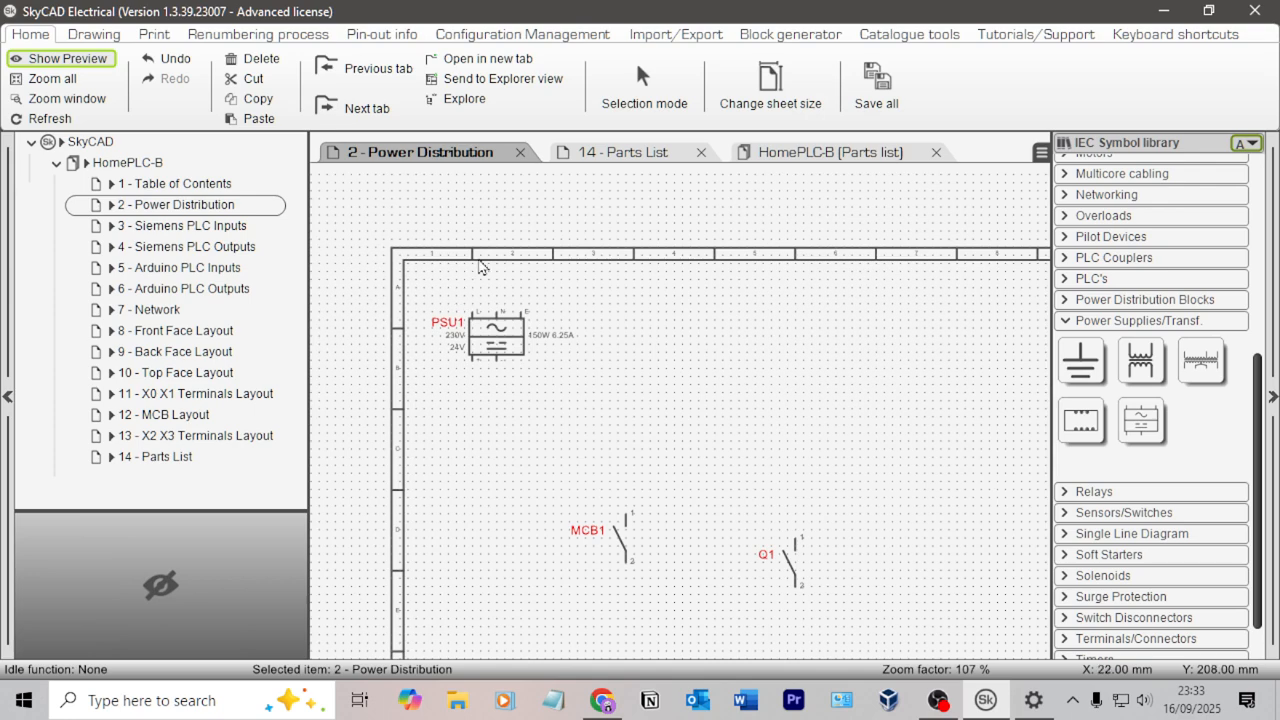
{"action": "scroll", "coordinate": [480, 267], "scroll_direction": "up", "scroll_amount": 1}
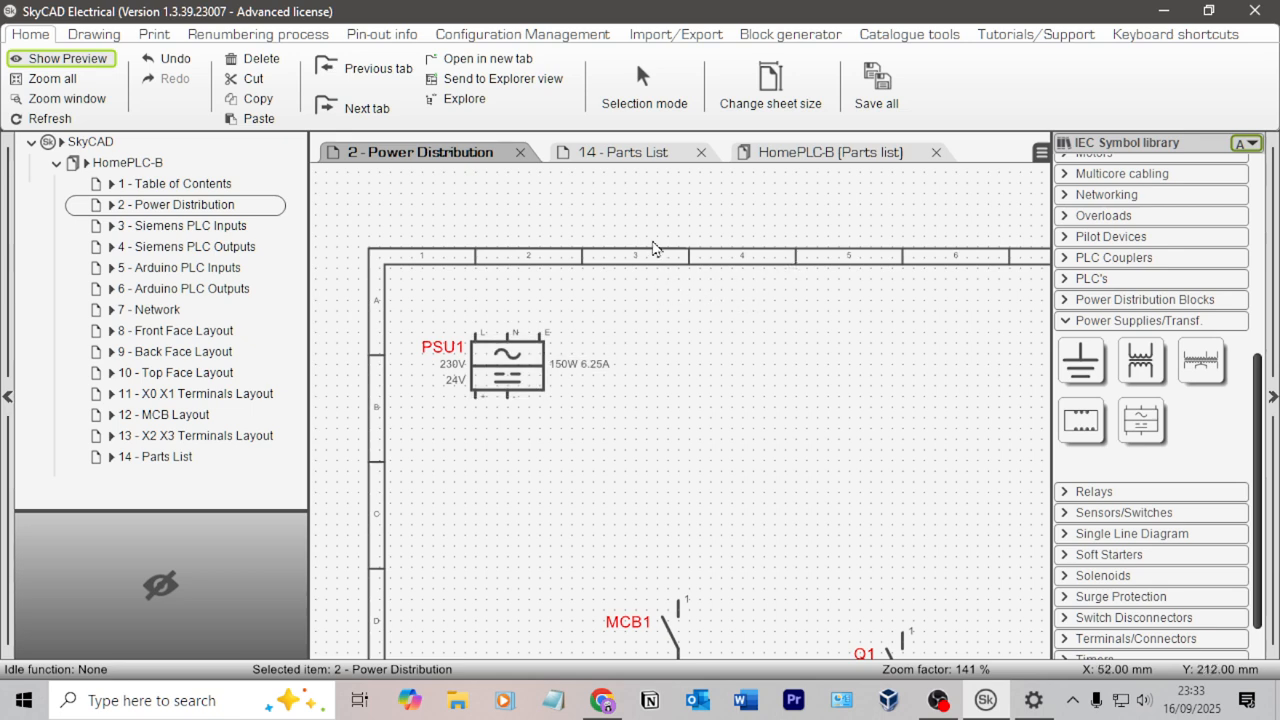
Collapse the Power Supplies/Transf. category of the IEC Symbol library and expand the Connections category.
{"action": "scroll", "coordinate": [1168, 272], "scroll_direction": "up", "scroll_amount": 5}
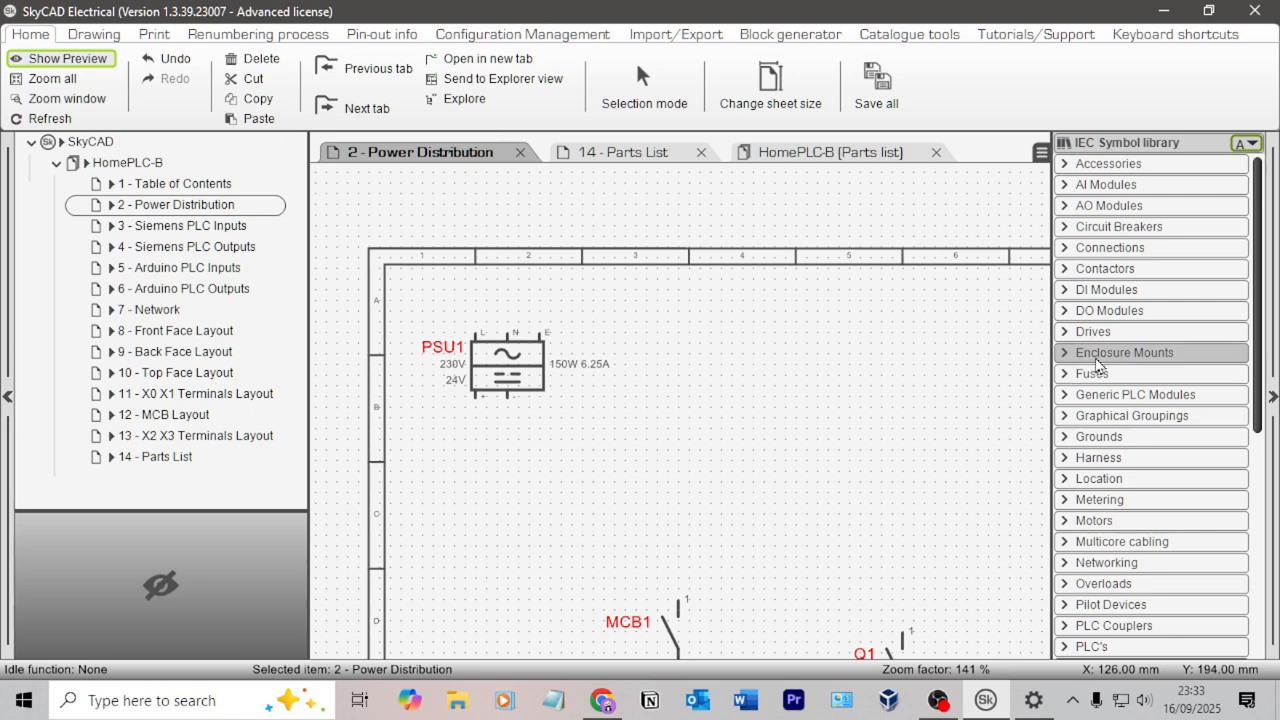
{"action": "left_click", "coordinate": [1105, 248]}
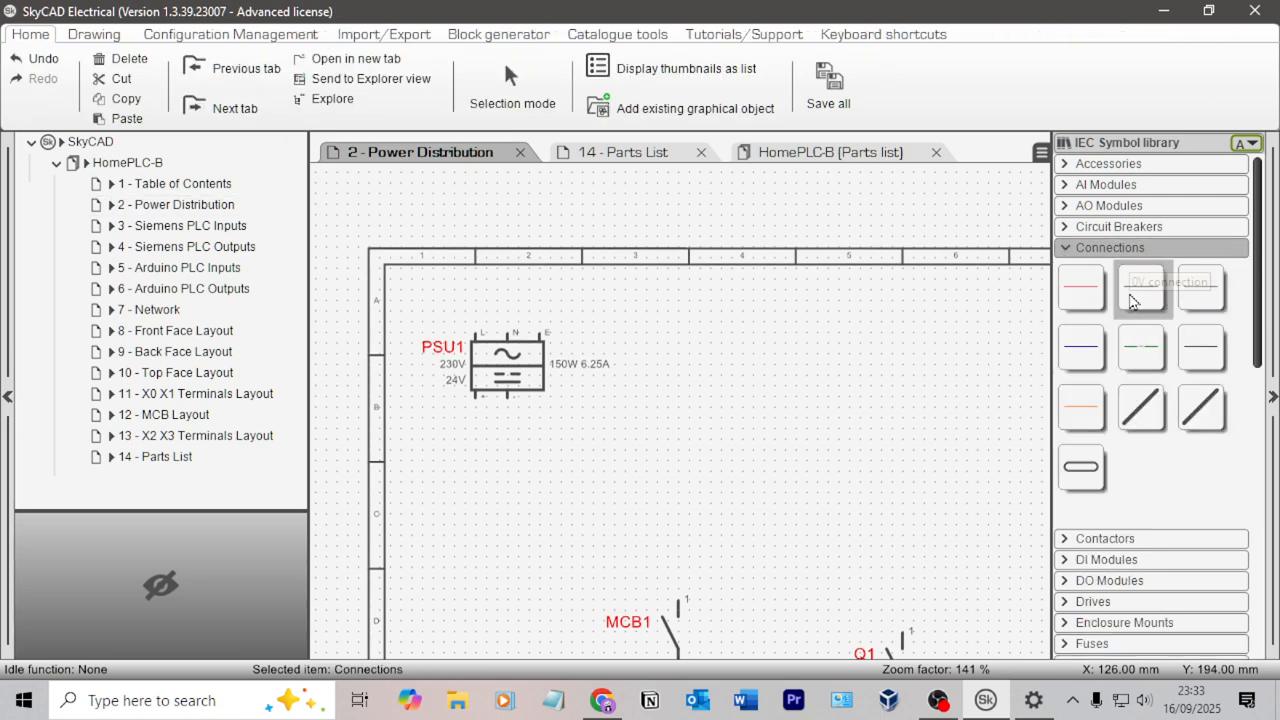
{"action": "left_click", "coordinate": [1080, 247]}
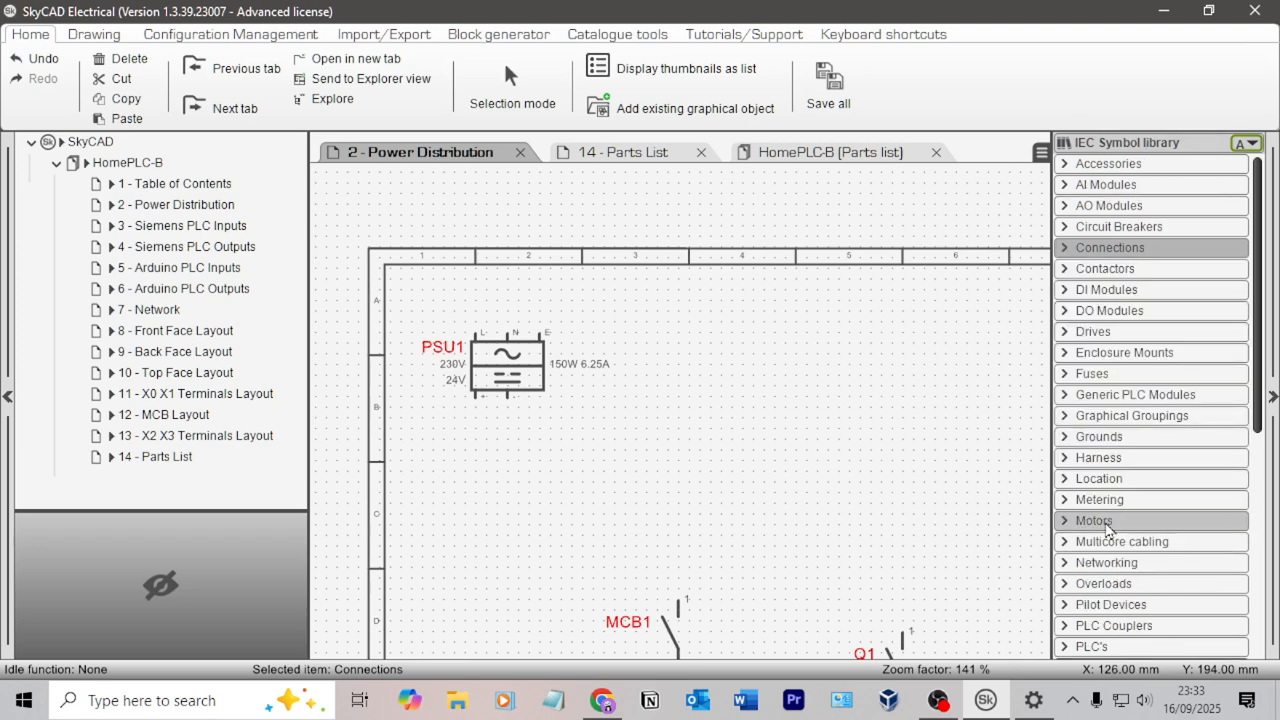
{"action": "scroll", "coordinate": [1162, 400], "scroll_direction": "down", "scroll_amount": 7}
{"action": "scroll", "coordinate": [1160, 450], "scroll_direction": "up", "scroll_amount": 6}
{"action": "scroll", "coordinate": [1150, 430], "scroll_direction": "down", "scroll_amount": 5}
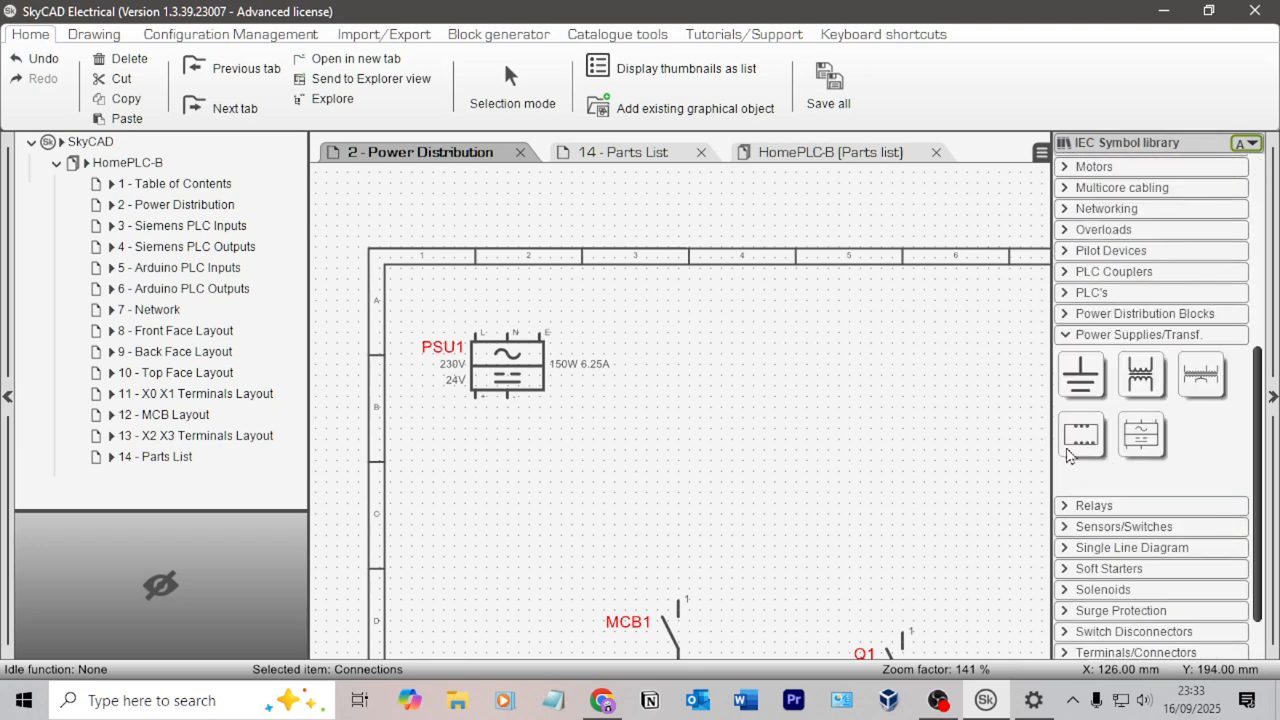
{"action": "left_click", "coordinate": [1080, 335]}
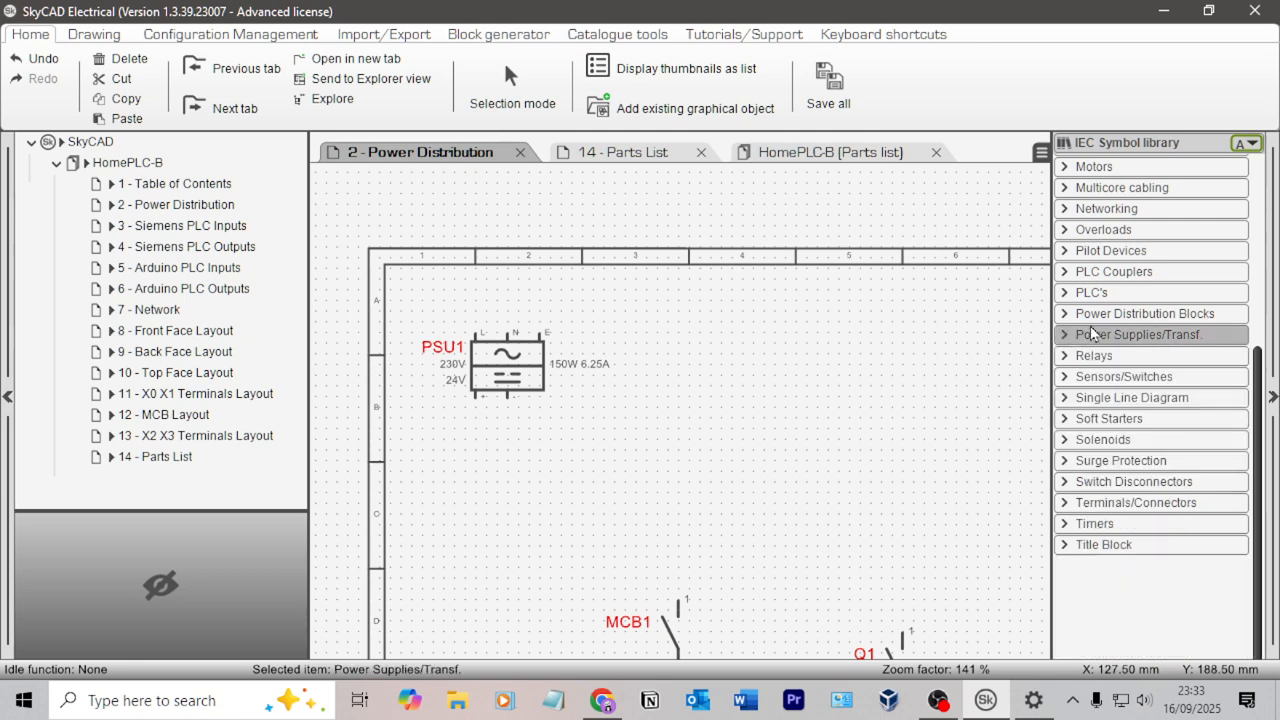
{"action": "scroll", "coordinate": [1080, 335], "scroll_direction": "up", "scroll_amount": 6}
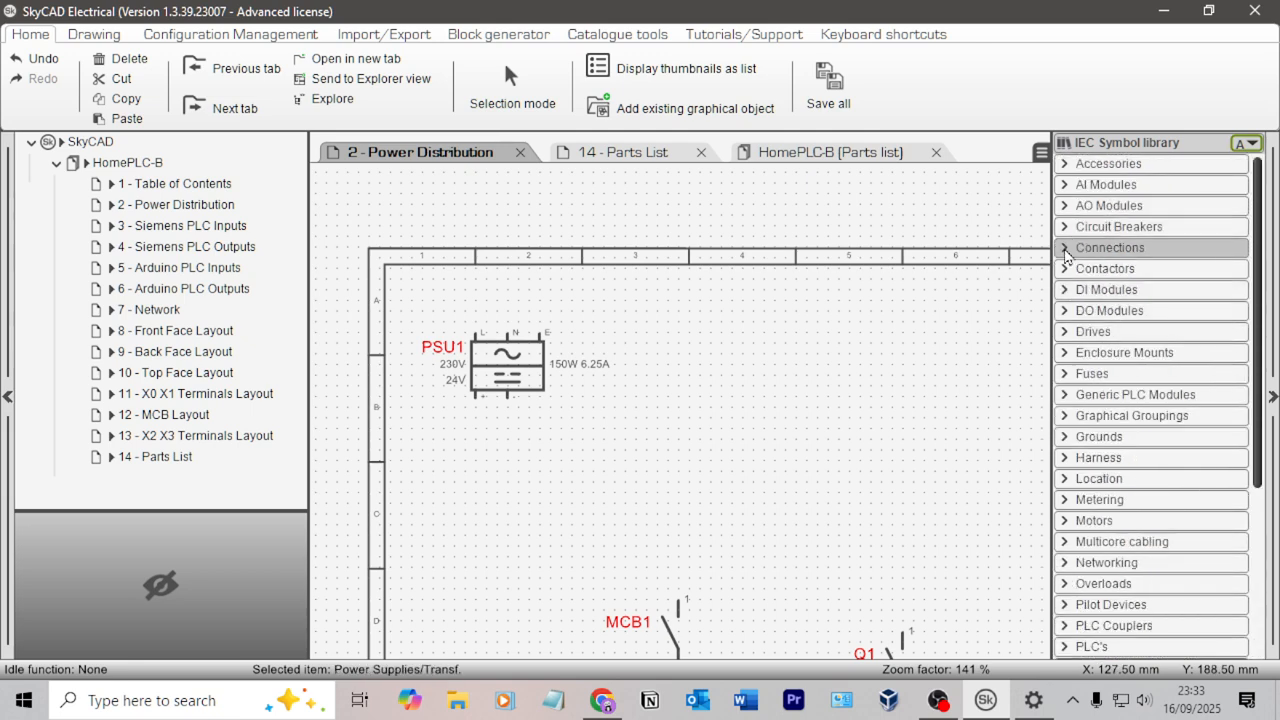
{"action": "left_click", "coordinate": [1066, 250]}
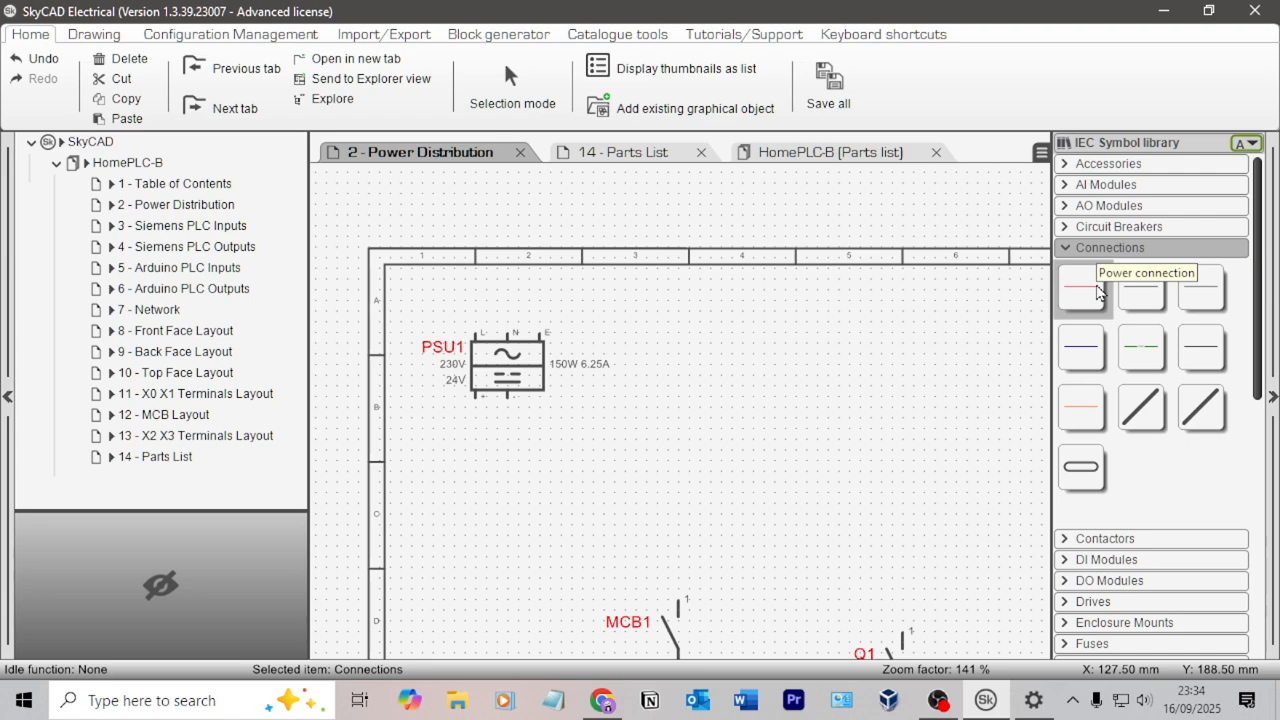
{"action": "right_click", "coordinate": [1098, 291]}
{"action": "left_click", "coordinate": [1010, 372]}
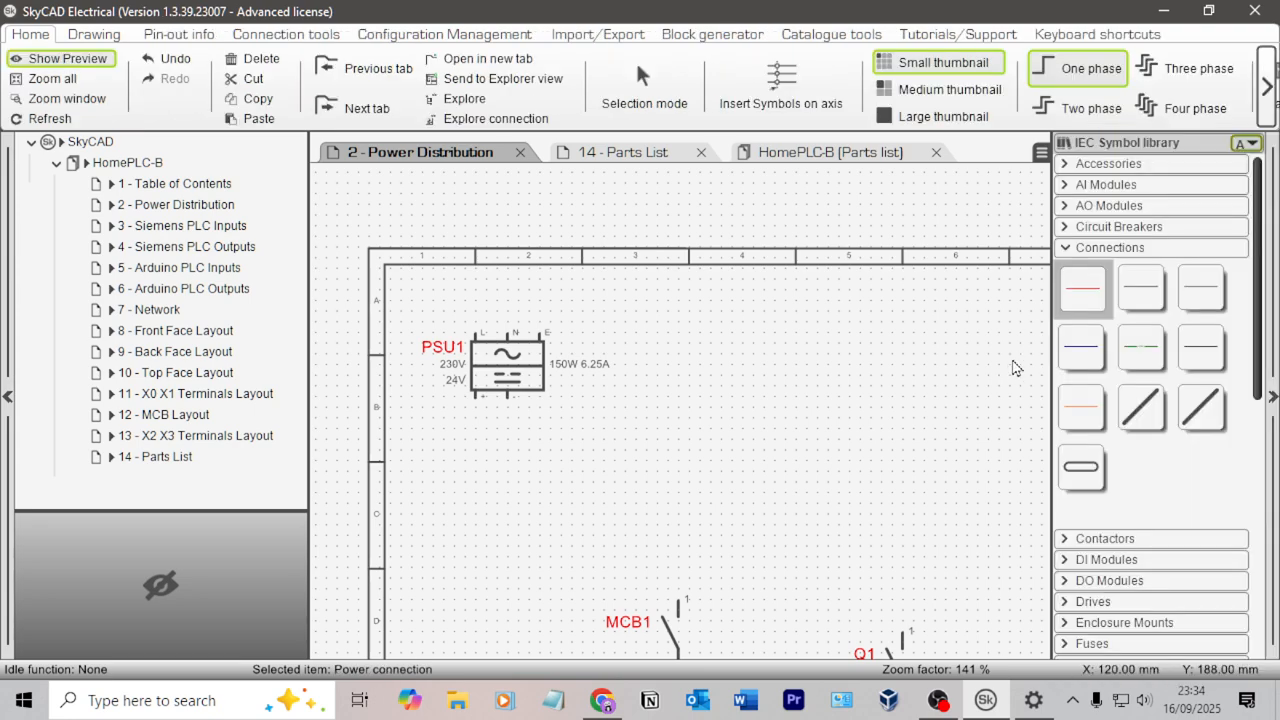
{"action": "left_click", "coordinate": [1205, 473]}
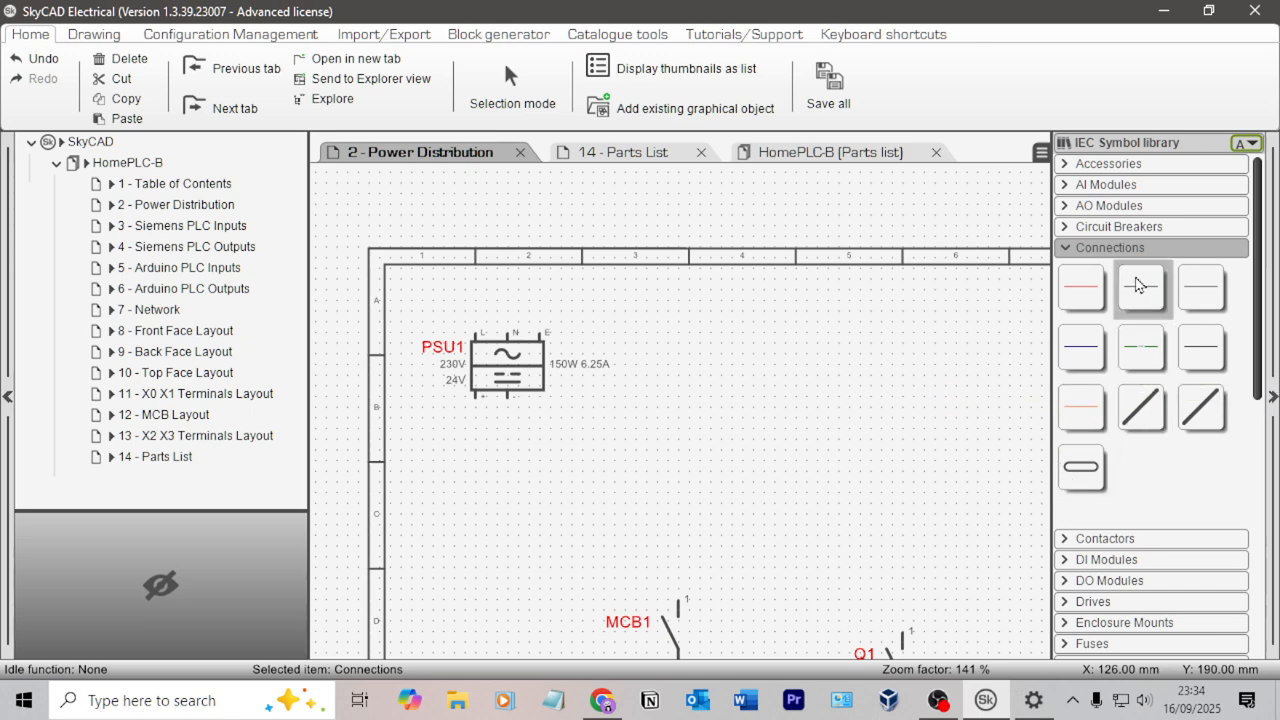
Draw a red Power connection from PSU1's L terminal up and left toward the sheet's left border.
{"action": "left_click", "coordinate": [1083, 300]}
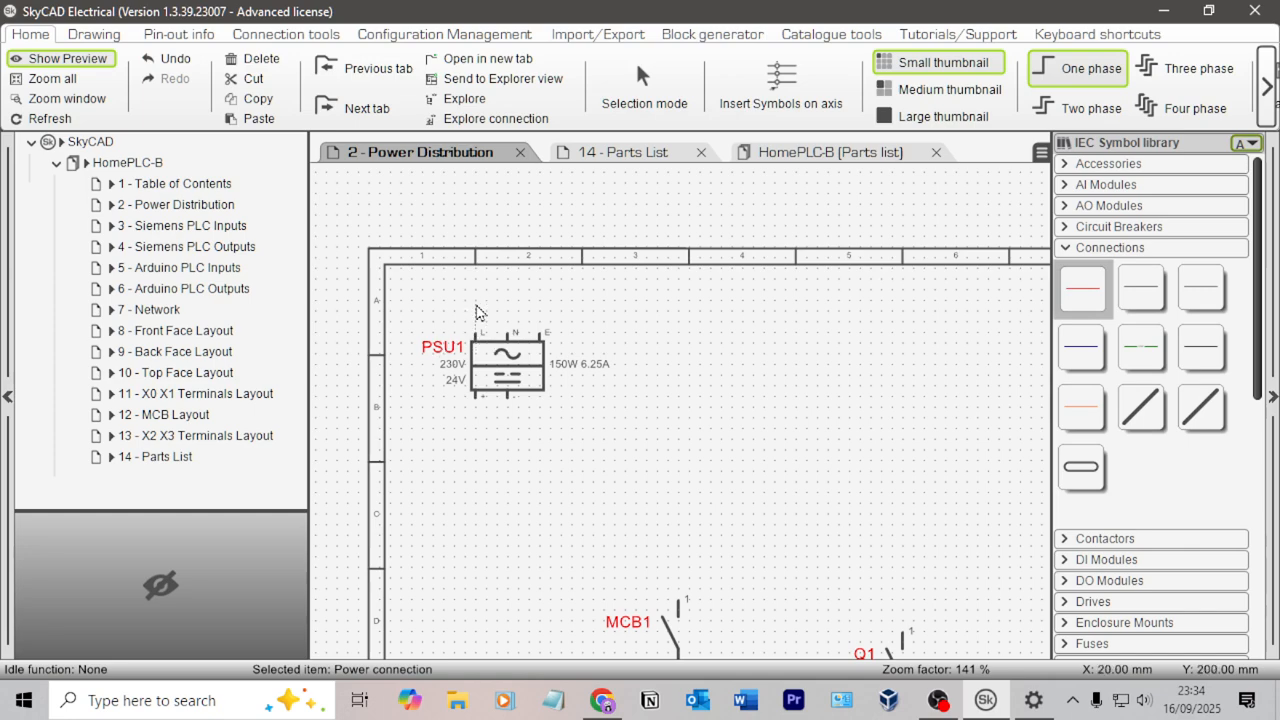
{"action": "left_click", "coordinate": [400, 300]}
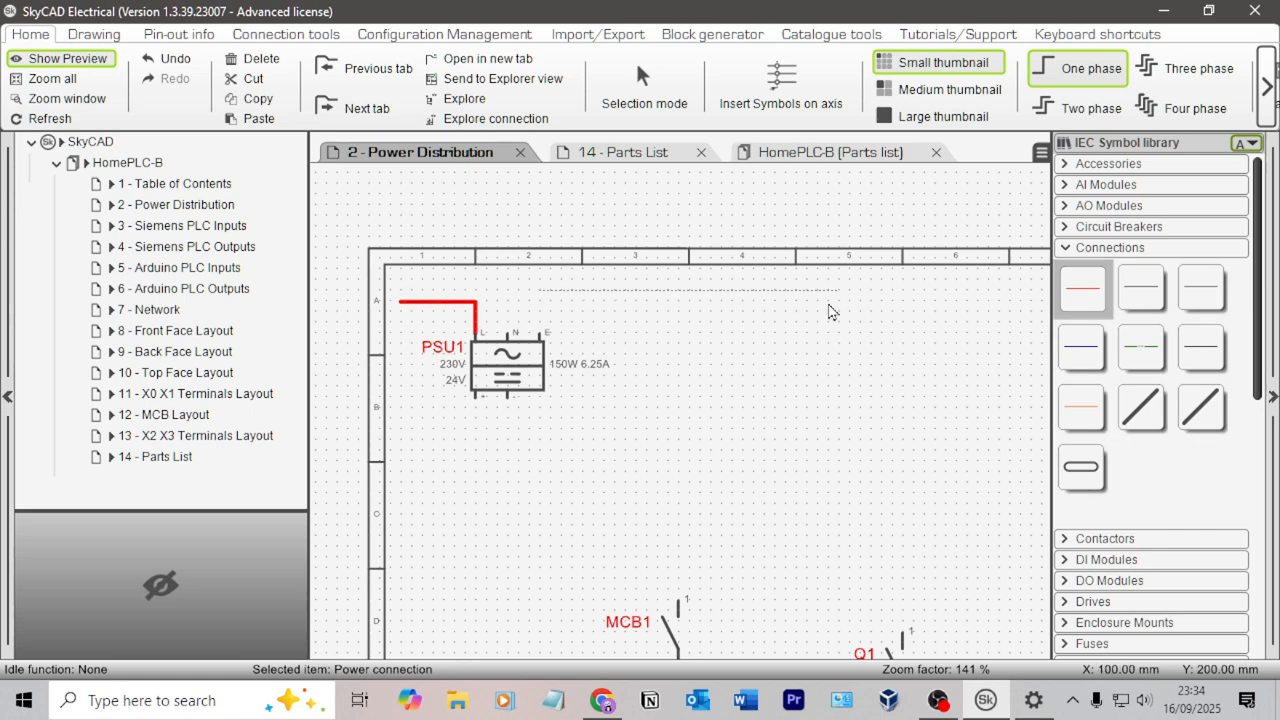
{"action": "key", "text": "Escape"}
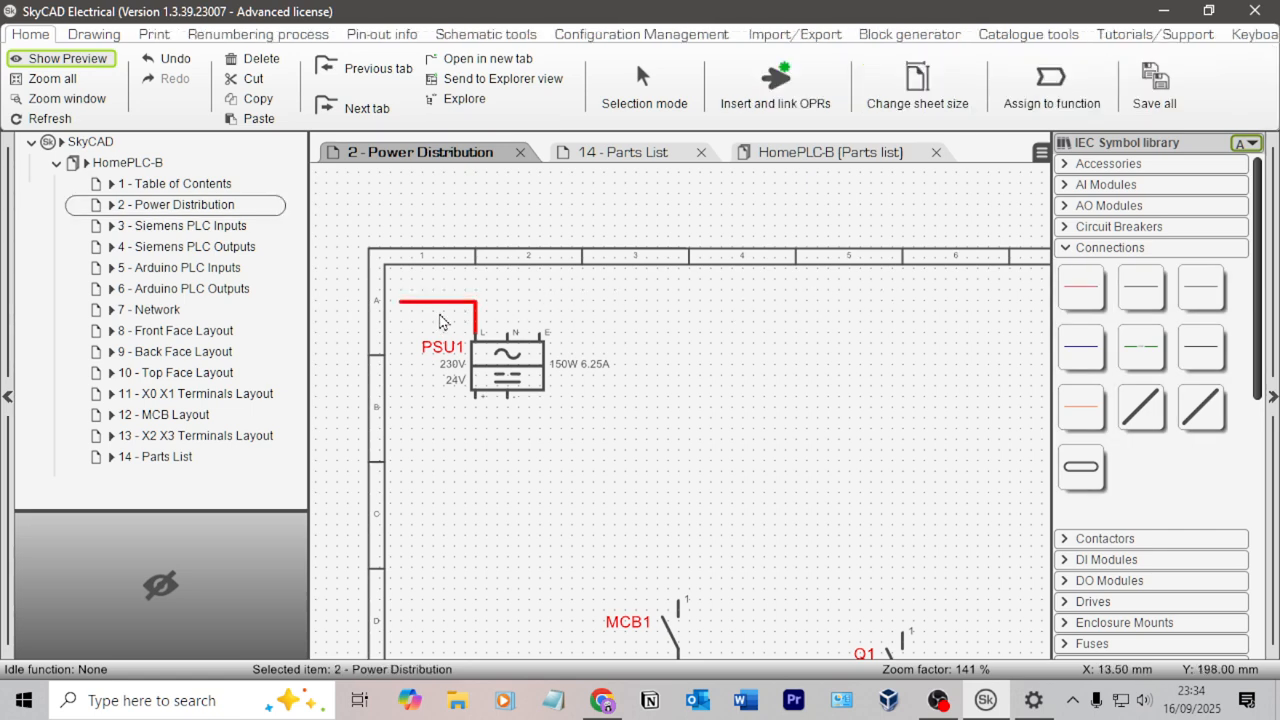
Draw a blue Cable connection from PSU1's N terminal up and left, ending just below the start of the red line.
{"action": "left_click", "coordinate": [1145, 296]}
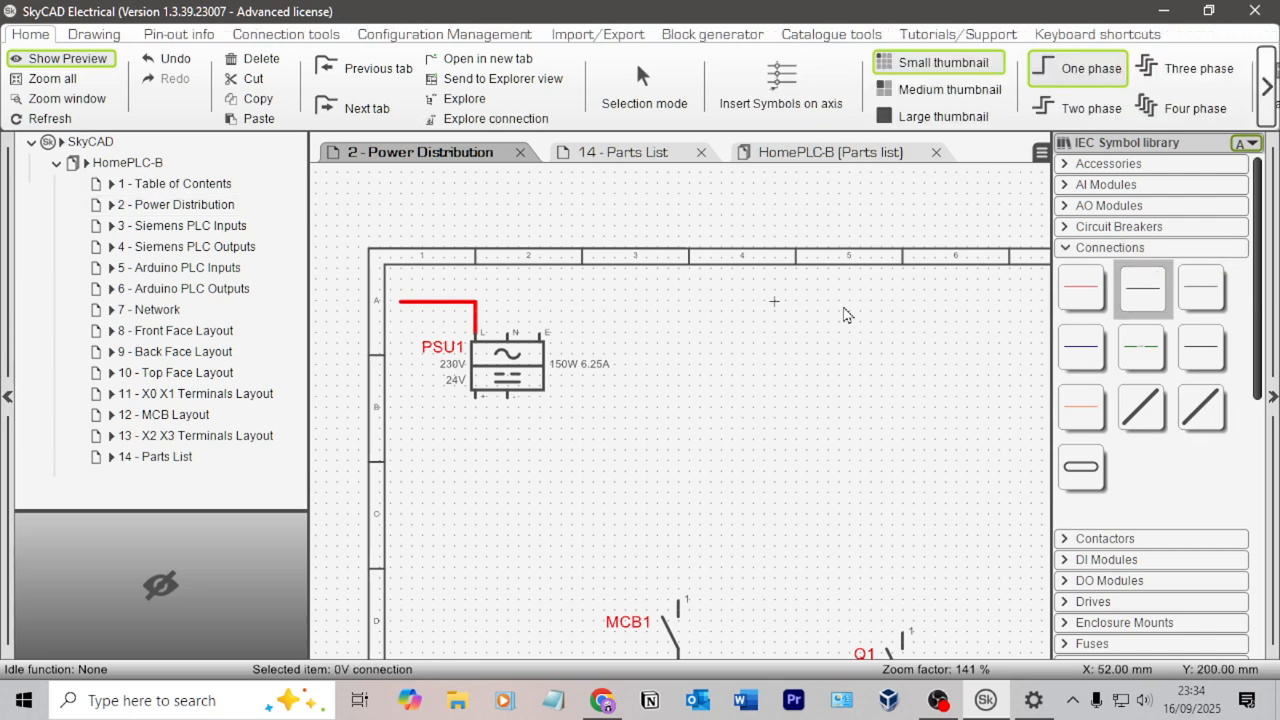
{"action": "left_click", "coordinate": [1080, 295]}
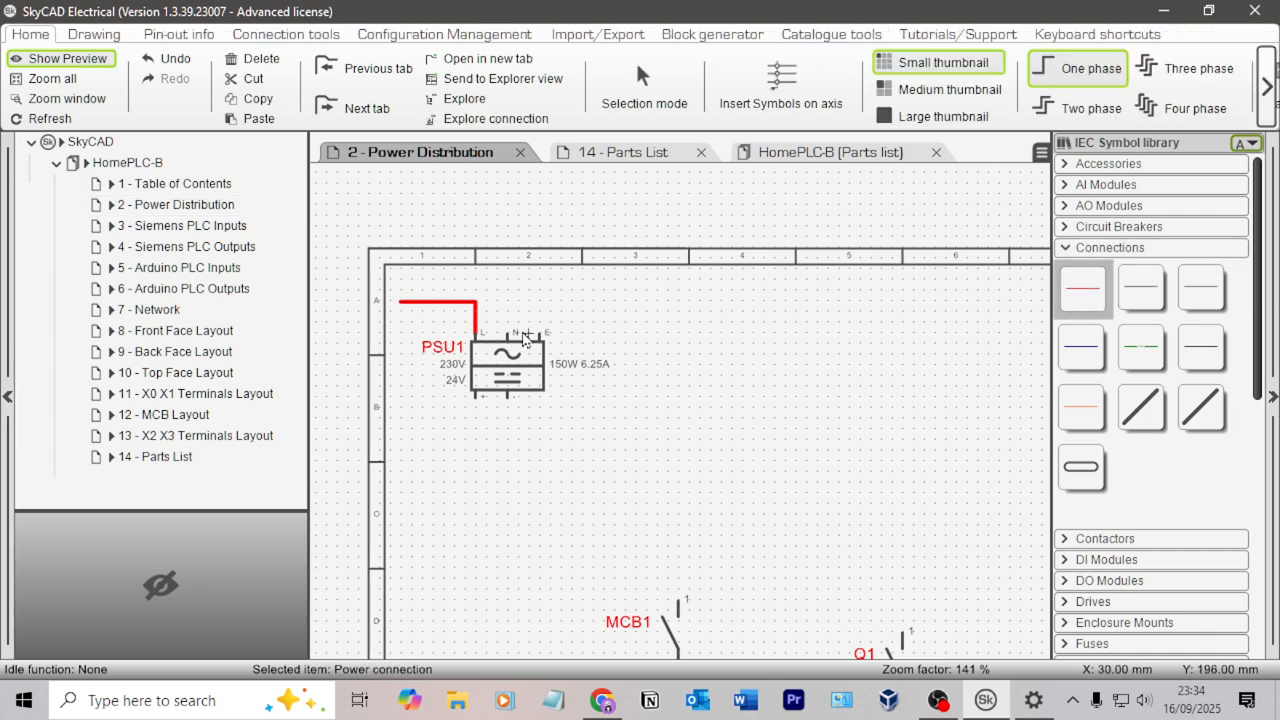
{"action": "left_click", "coordinate": [1088, 360]}
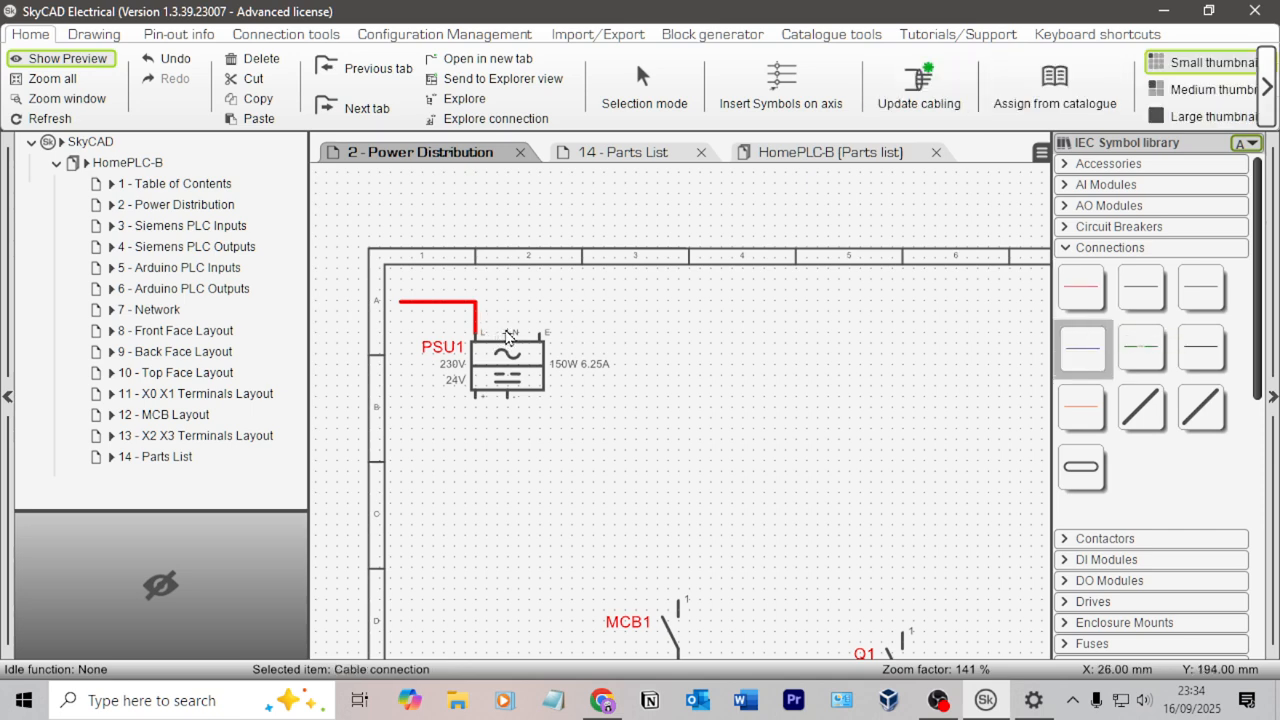
{"action": "left_click", "coordinate": [405, 317]}
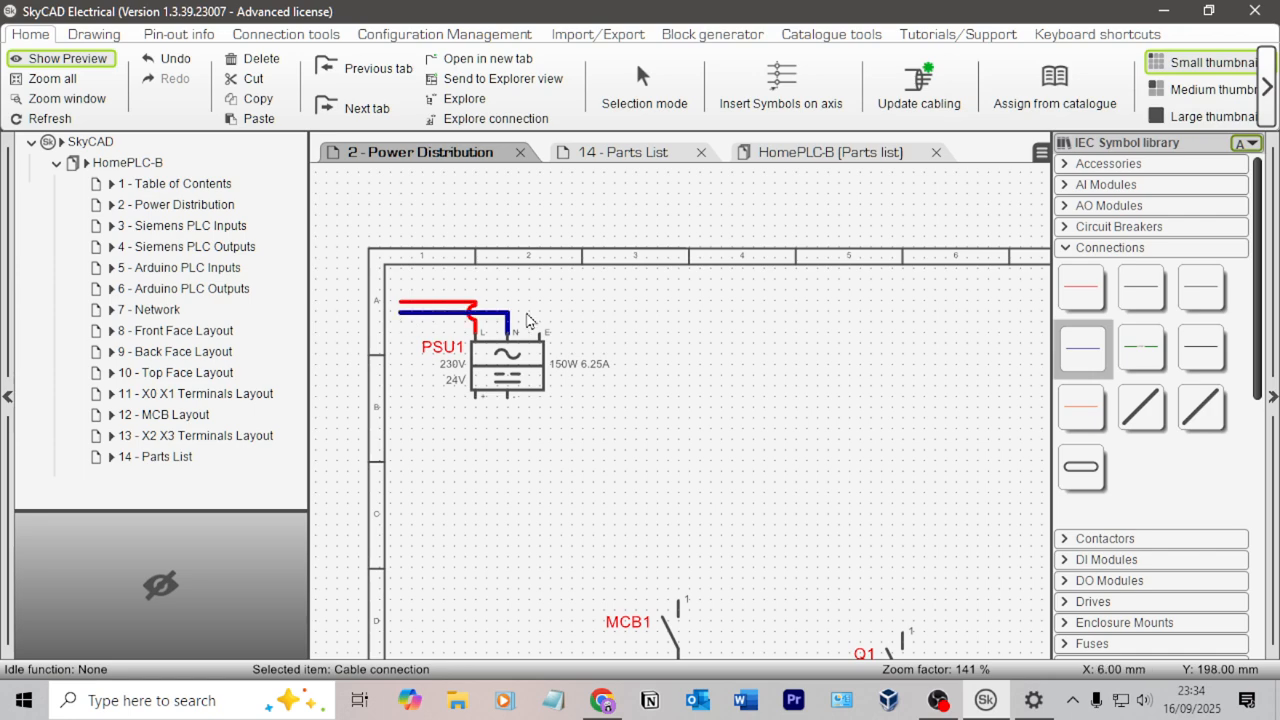
{"action": "key", "text": "Escape"}
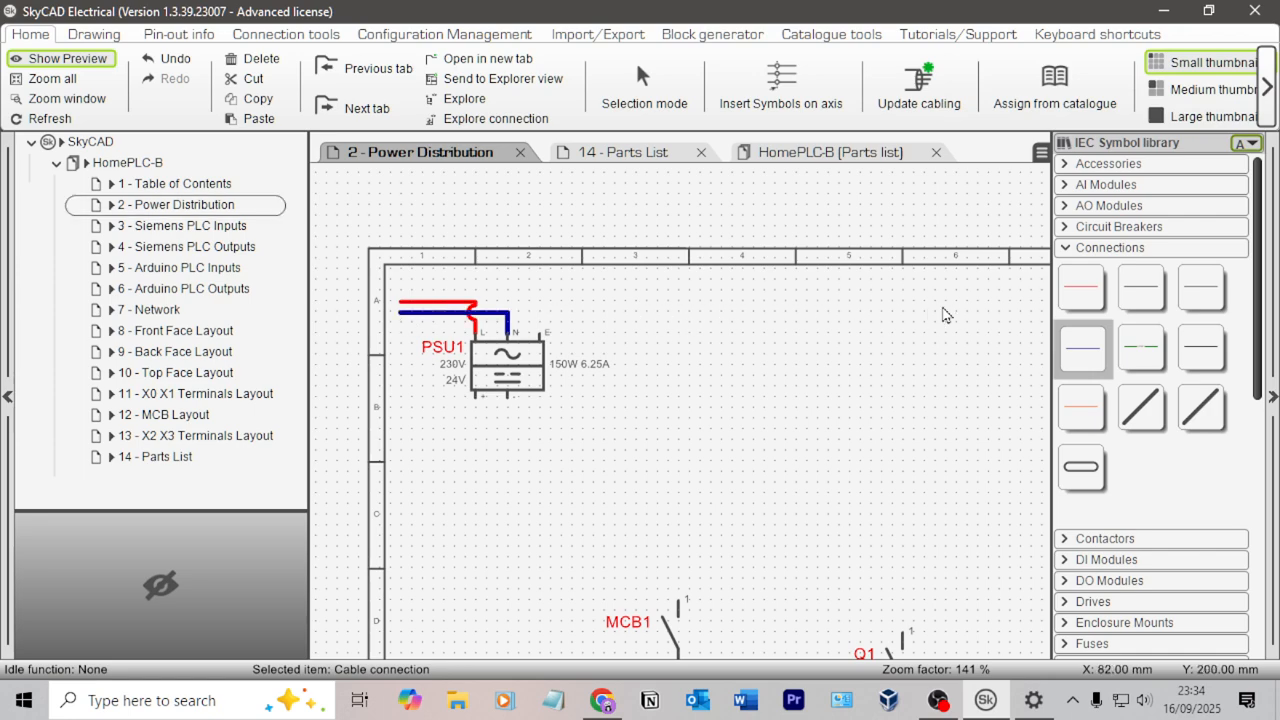
Draw a Ground connection from PSU1's E terminal up and left, running below the blue line.
{"action": "left_click", "coordinate": [1148, 333]}
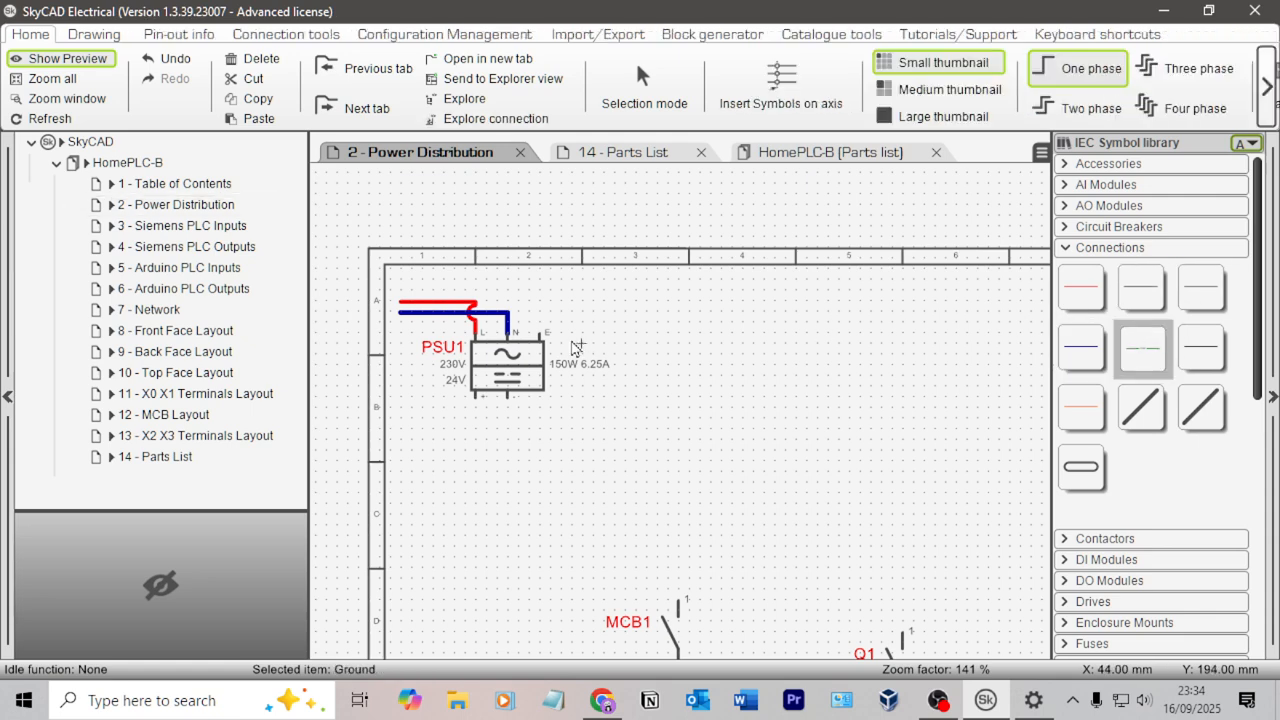
{"action": "left_click", "coordinate": [402, 322]}
{"action": "key", "text": "Escape"}
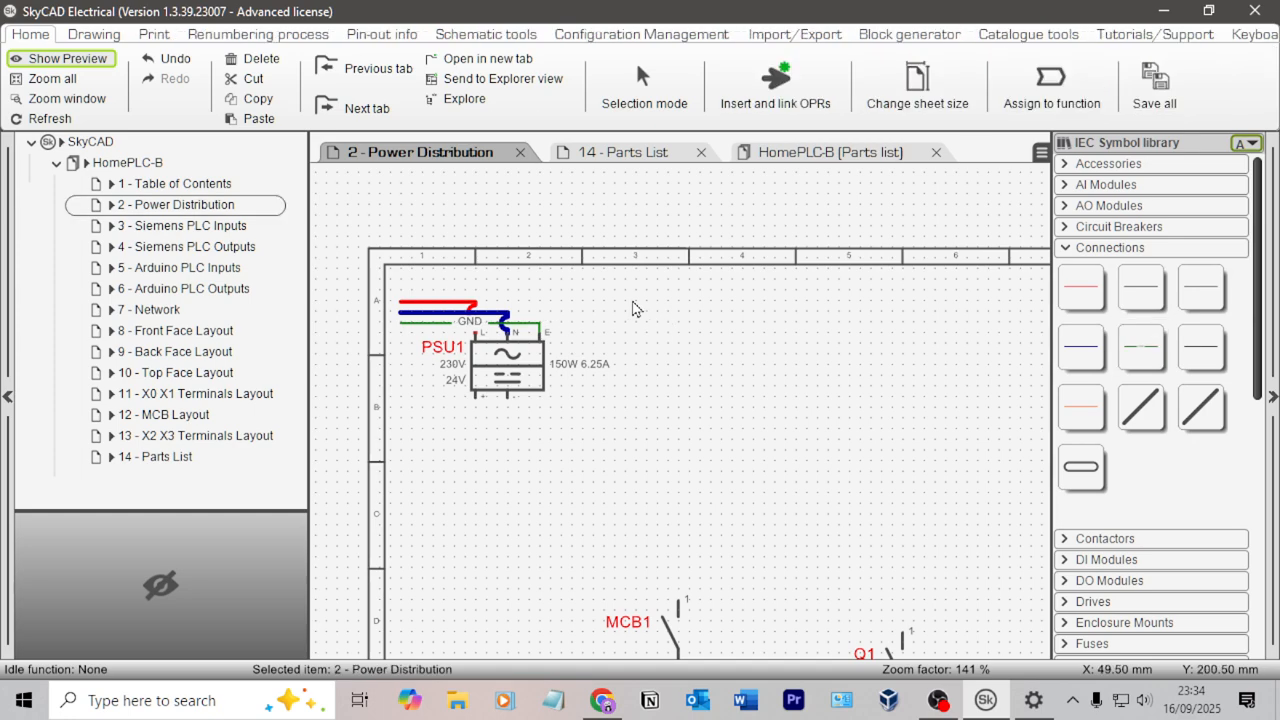
Move PSU1 down and lower the horizontal runs of its ground and neutral wires to space the three supply lines apart.
{"action": "left_click", "coordinate": [538, 356]}
{"action": "left_click", "coordinate": [580, 320]}
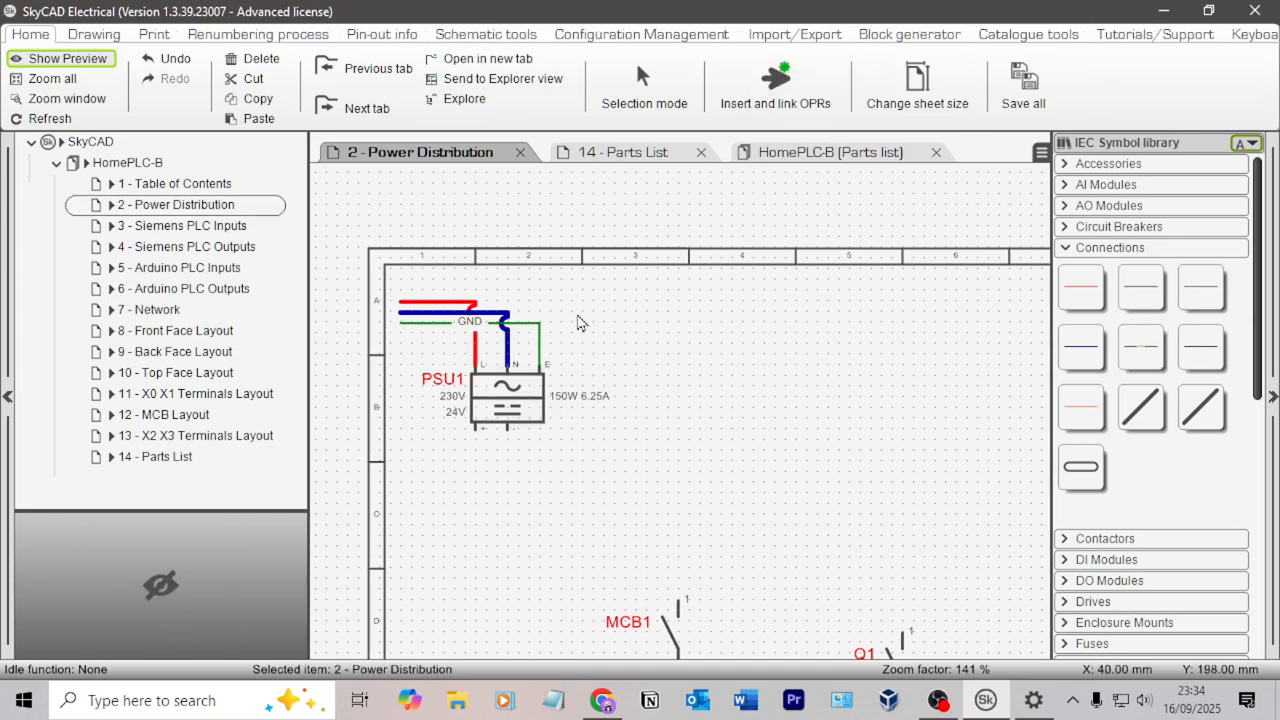
{"action": "left_click", "coordinate": [526, 338]}
{"action": "left_click_drag", "start_coordinate": [526, 345], "coordinate": [475, 325]}
{"action": "left_click", "coordinate": [493, 313]}
{"action": "left_click", "coordinate": [499, 326]}
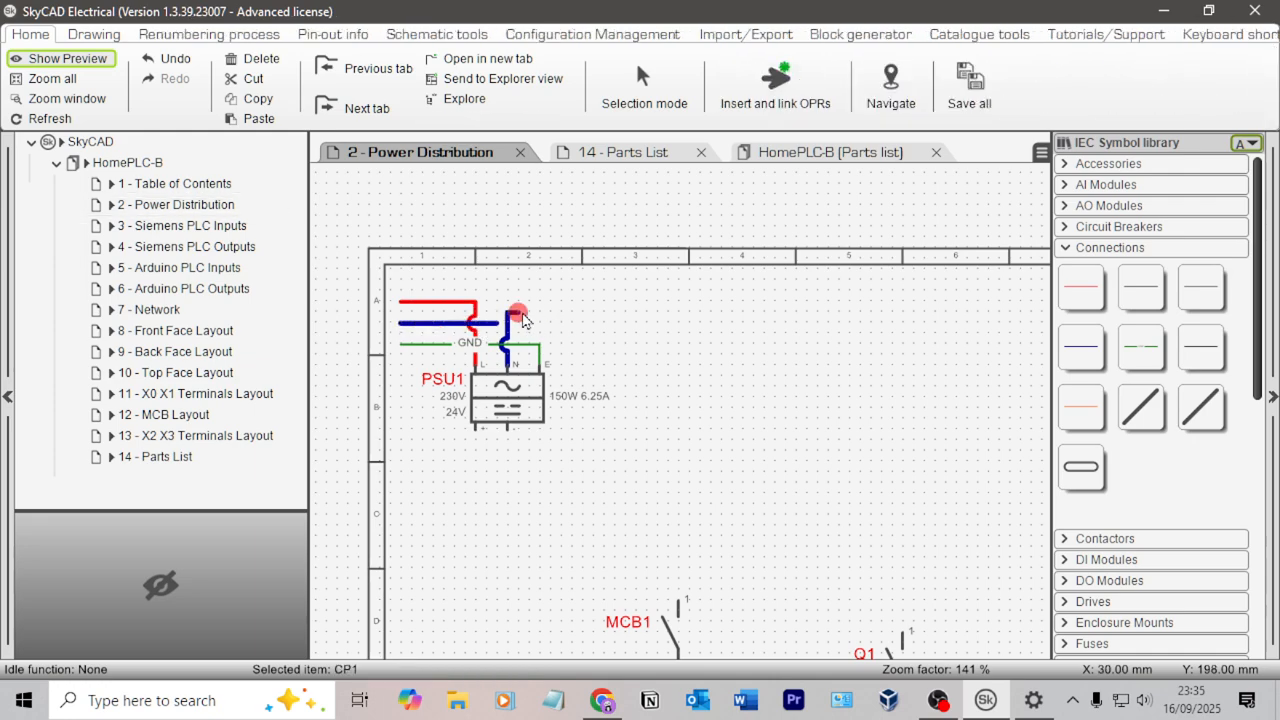
Adjust the blue neutral wire's segment ends so its horizontal and vertical runs meet at a clean corner above PSU1's N terminal.
{"action": "left_click", "coordinate": [505, 321]}
{"action": "left_click", "coordinate": [507, 321]}
{"action": "left_click", "coordinate": [583, 318]}
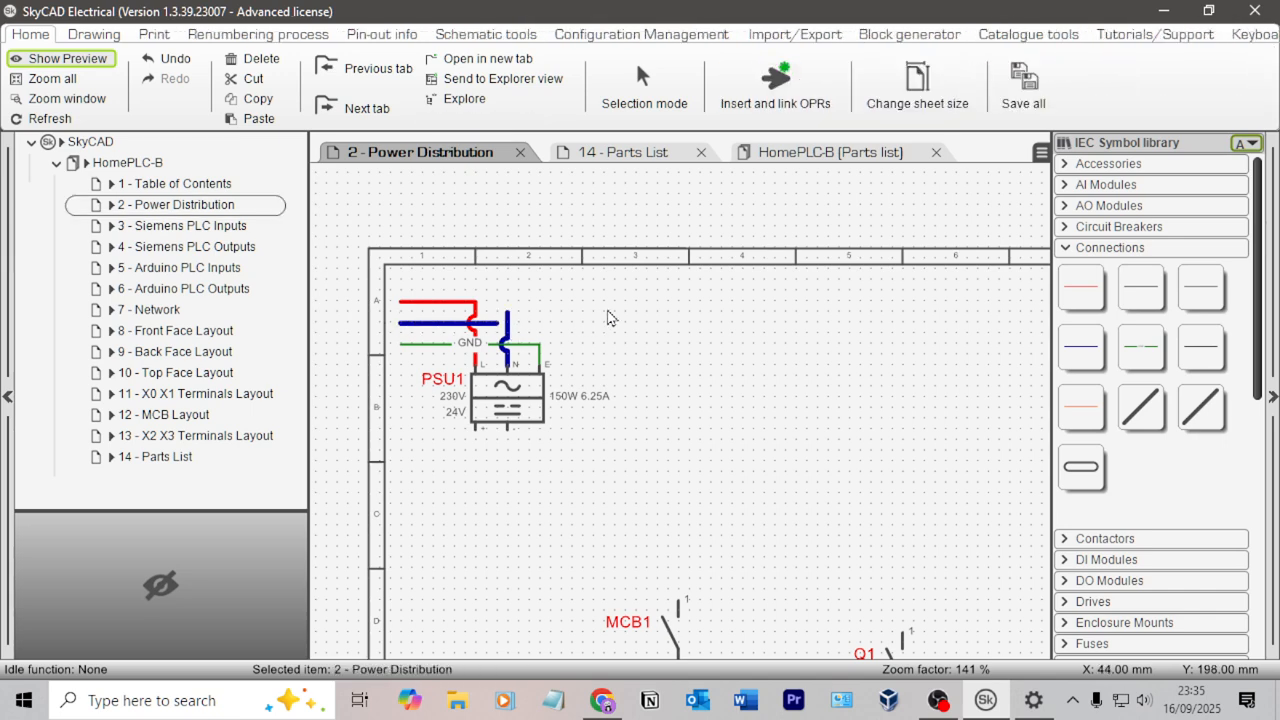
{"action": "left_click", "coordinate": [508, 317]}
{"action": "left_click", "coordinate": [507, 319]}
{"action": "left_click", "coordinate": [508, 322]}
{"action": "left_click", "coordinate": [510, 327]}
{"action": "left_click", "coordinate": [508, 325]}
{"action": "left_click", "coordinate": [509, 327]}
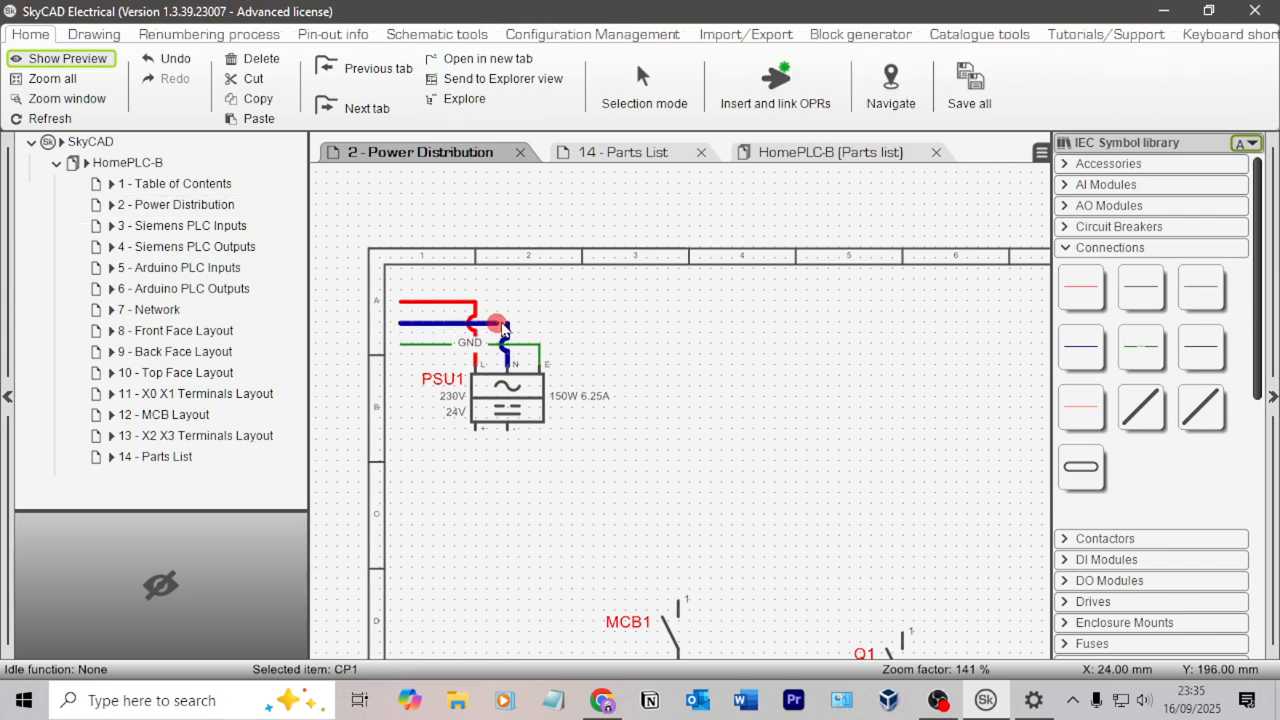
{"action": "left_click", "coordinate": [512, 326]}
{"action": "scroll", "coordinate": [738, 310], "scroll_direction": "down", "scroll_amount": 2}
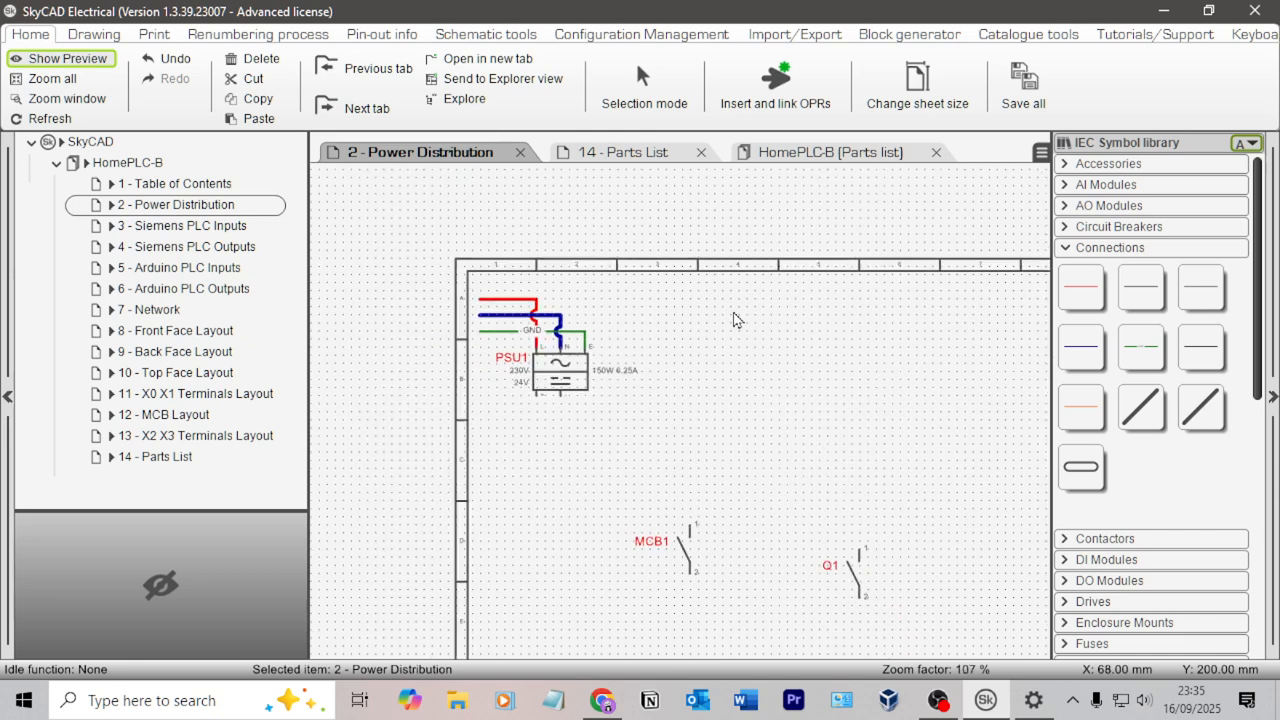
{"action": "middle_click_drag", "start_coordinate": [668, 341], "coordinate": [652, 257]}
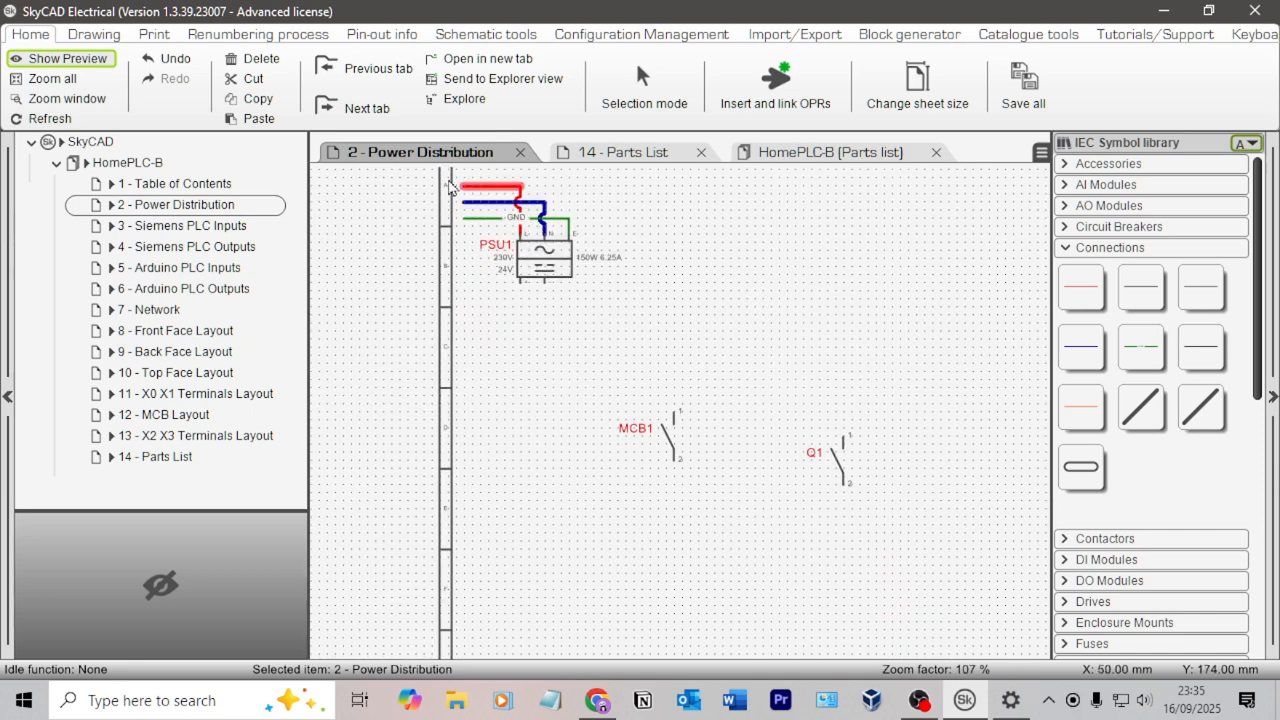
Move the MCB1 breaker symbol up beneath the power supply, in line with PSU1's + terminal.
{"action": "mouse_move", "coordinate": [604, 260]}
{"action": "left_mouse_down"}
{"action": "mouse_move", "coordinate": [635, 347]}
{"action": "mouse_move", "coordinate": [618, 275]}
{"action": "mouse_move", "coordinate": [628, 258]}
{"action": "left_mouse_up"}
{"action": "scroll", "coordinate": [625, 265], "scroll_direction": "up", "scroll_amount": 4}
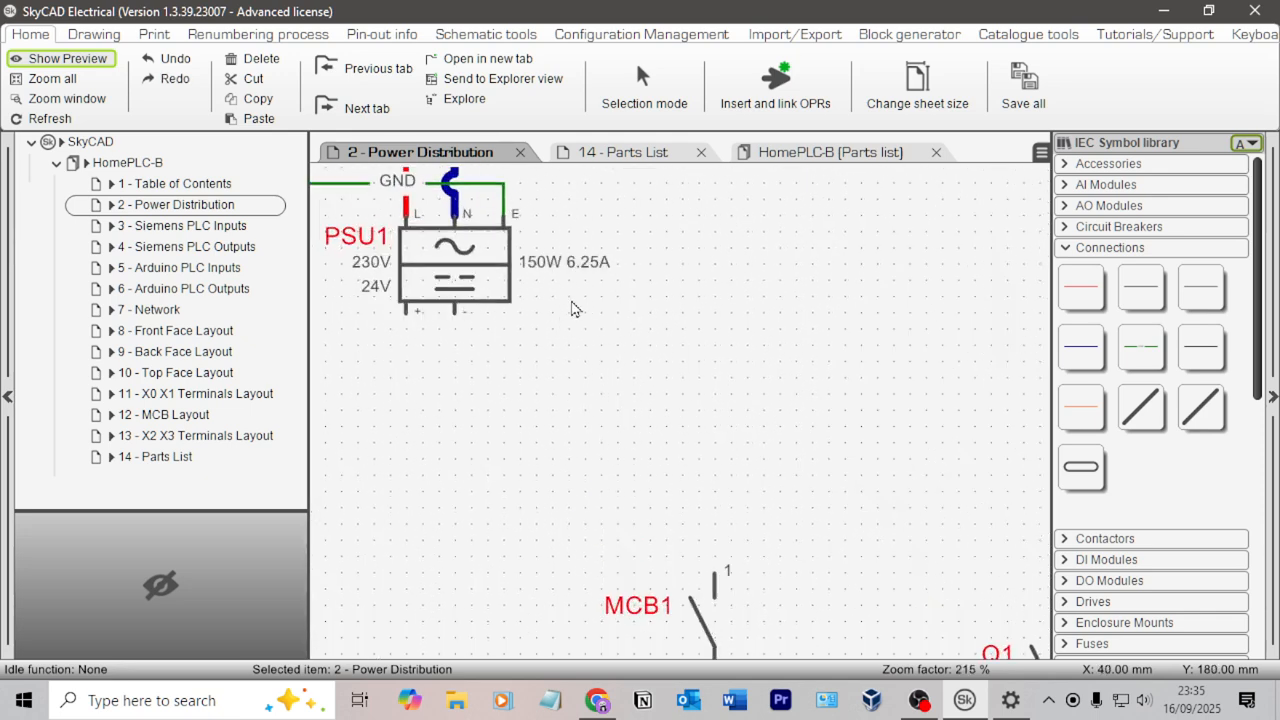
{"action": "middle_click_drag", "start_coordinate": [571, 349], "coordinate": [727, 400]}
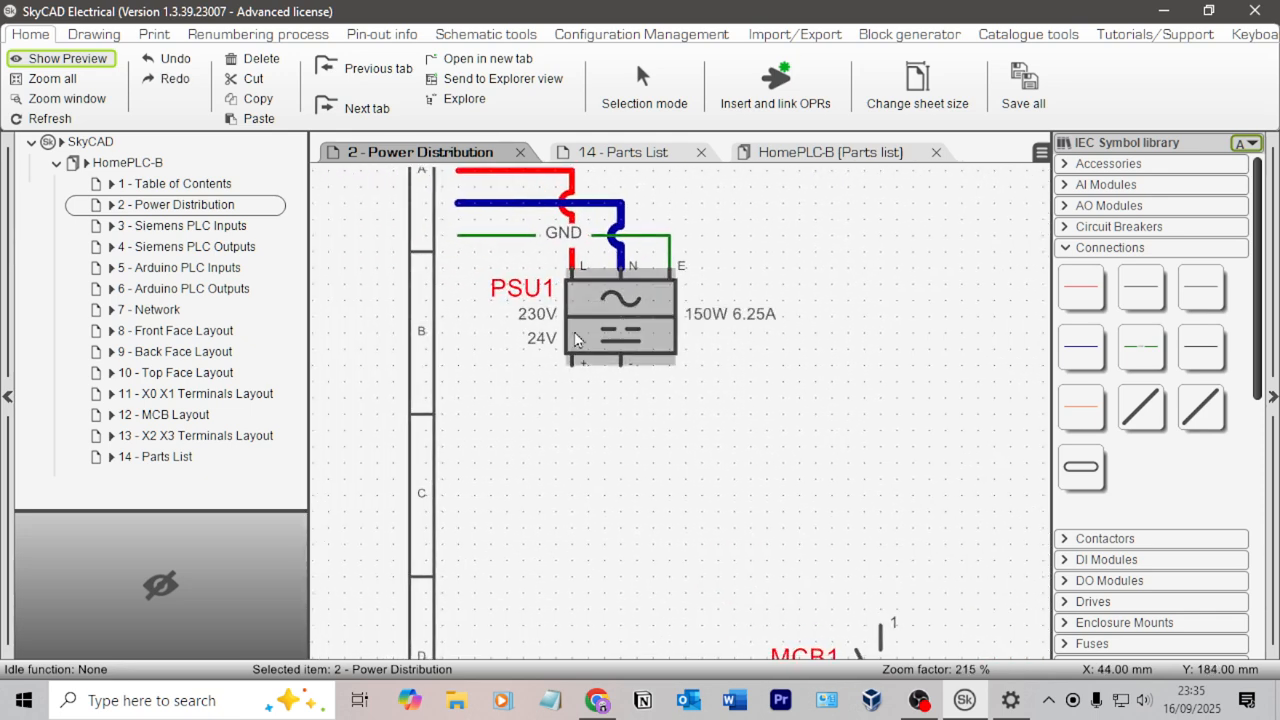
{"action": "scroll", "coordinate": [780, 371], "scroll_direction": "down", "scroll_amount": 2}
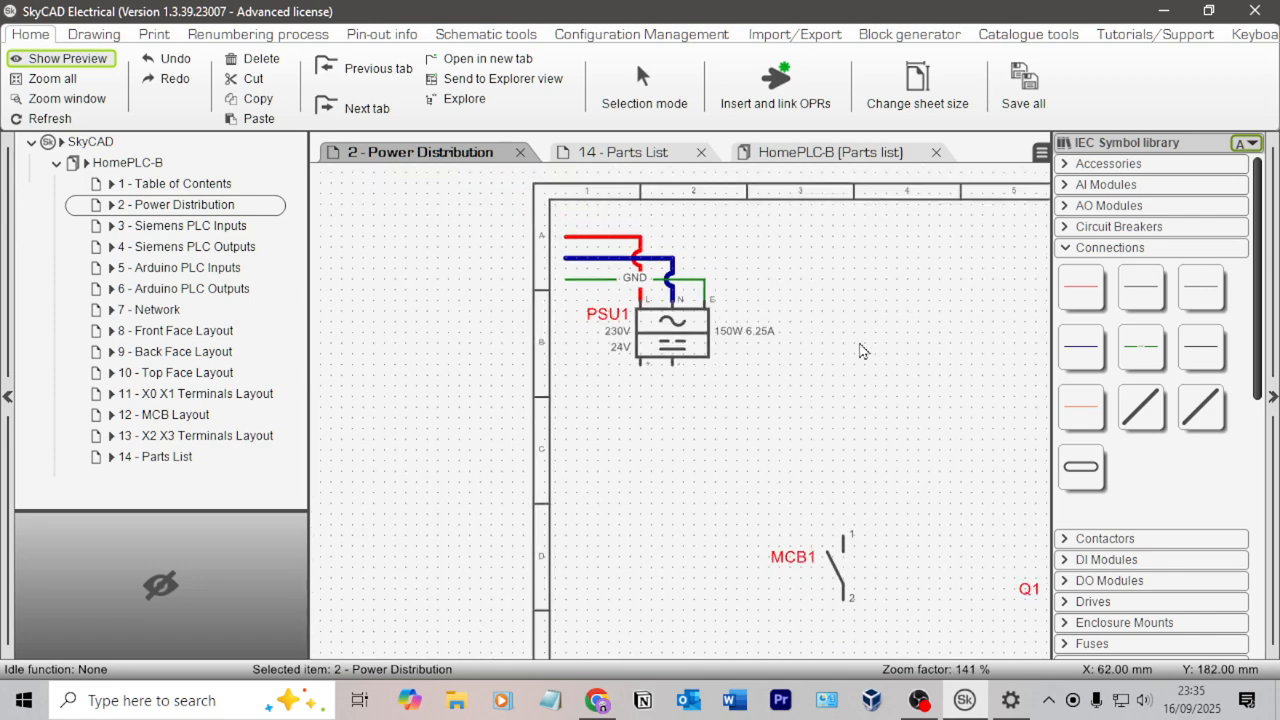
{"action": "middle_click_drag", "start_coordinate": [869, 343], "coordinate": [799, 316]}
{"action": "left_click_drag", "start_coordinate": [780, 556], "coordinate": [569, 432]}
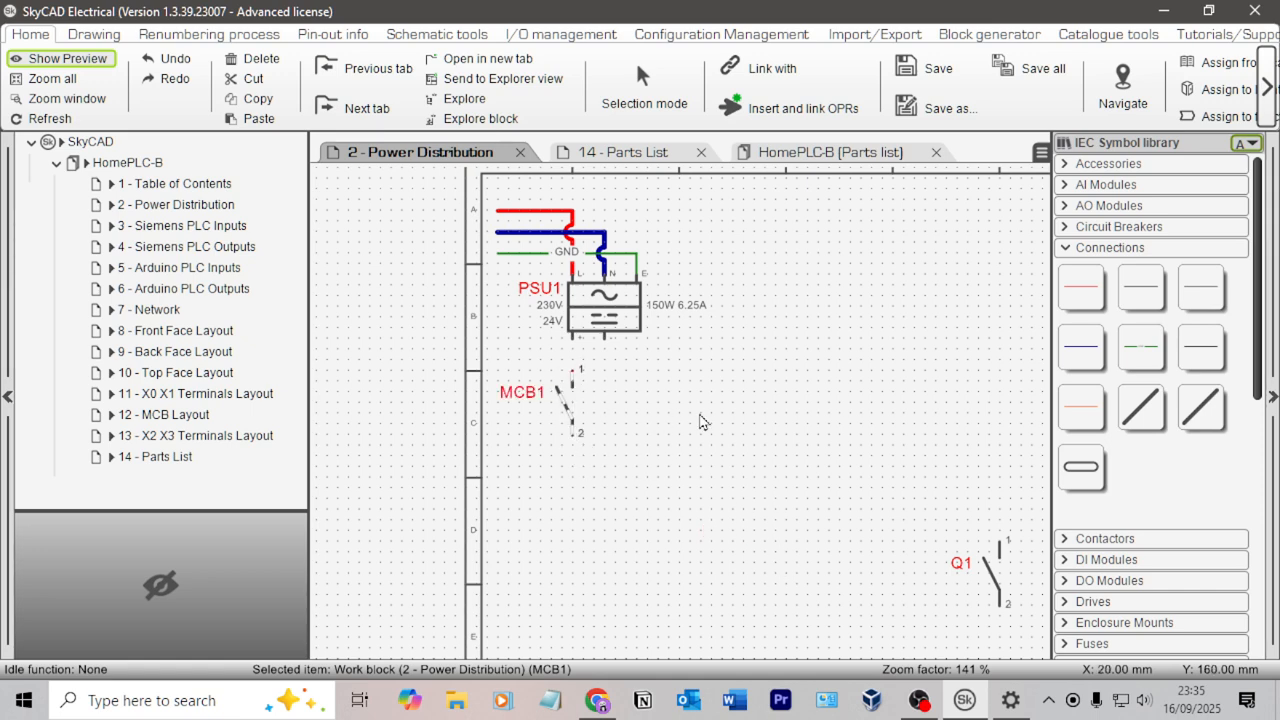
{"action": "left_click", "coordinate": [712, 415]}
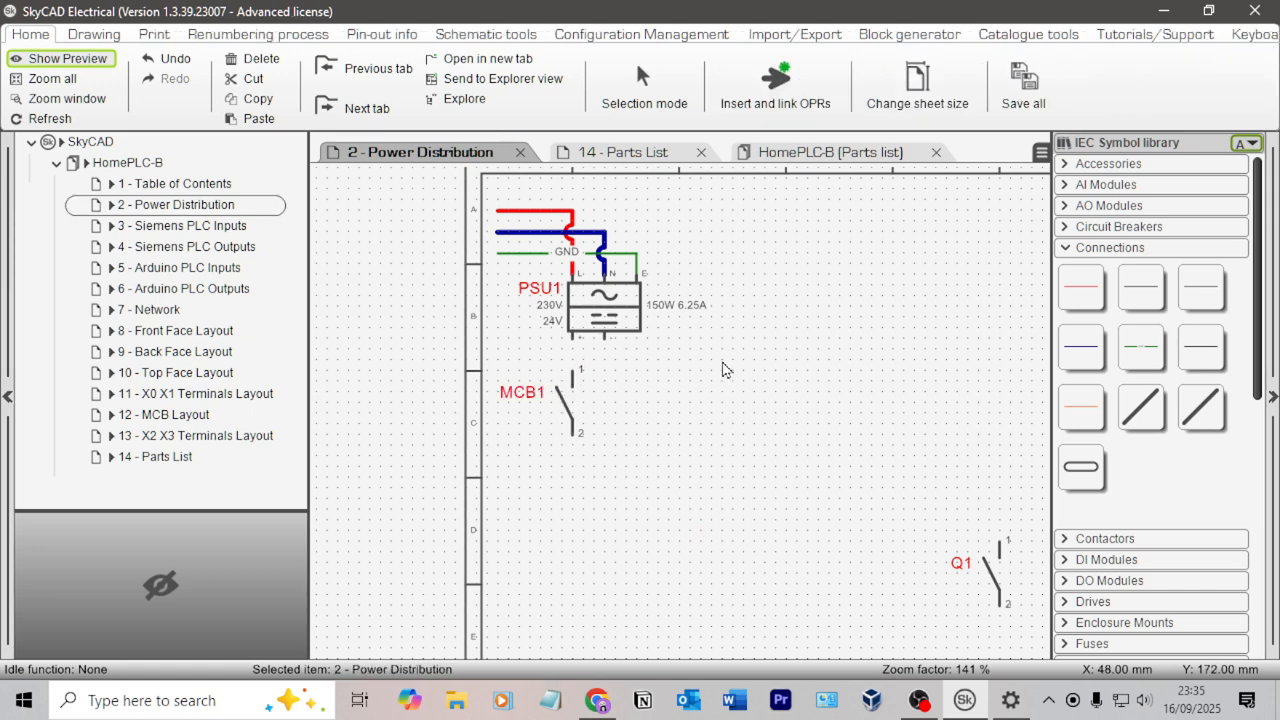
Switch to the YouTube build video in Chrome, skip forward to about 3:26 and pause it to examine the hardware wiring.
{"action": "left_click", "coordinate": [598, 700]}
{"action": "left_click", "coordinate": [262, 24]}
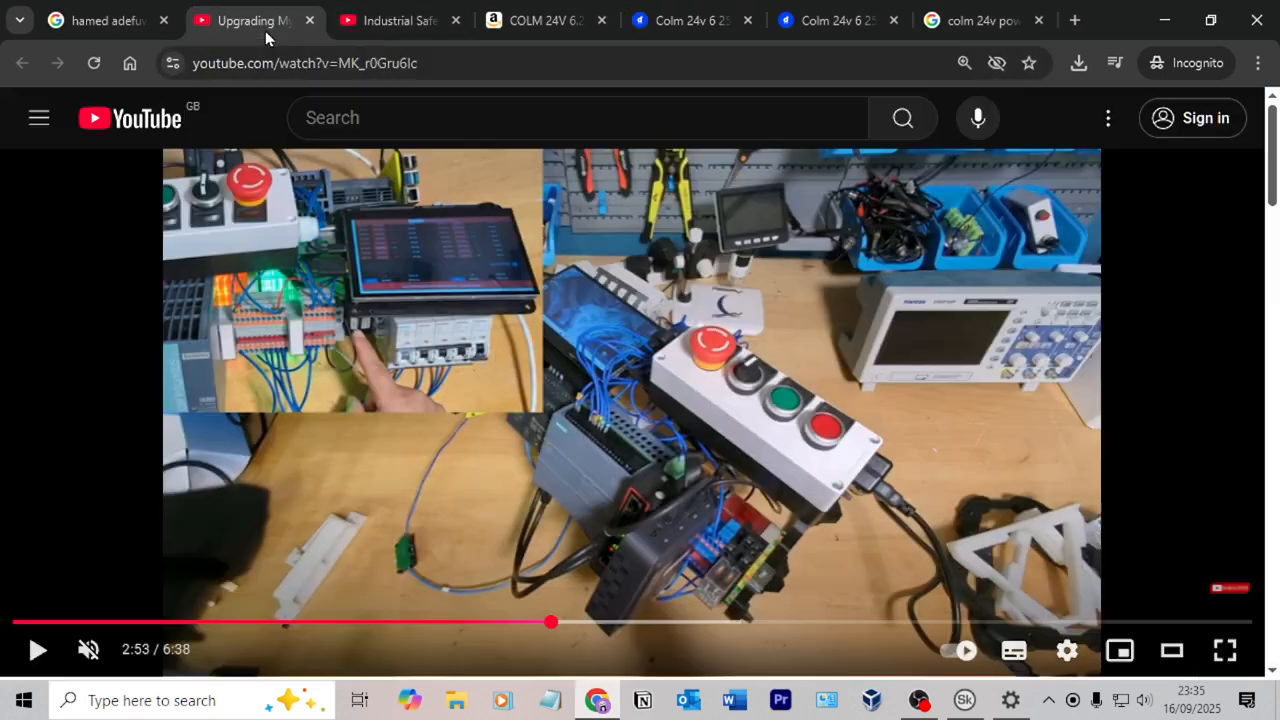
{"action": "left_click", "coordinate": [730, 422]}
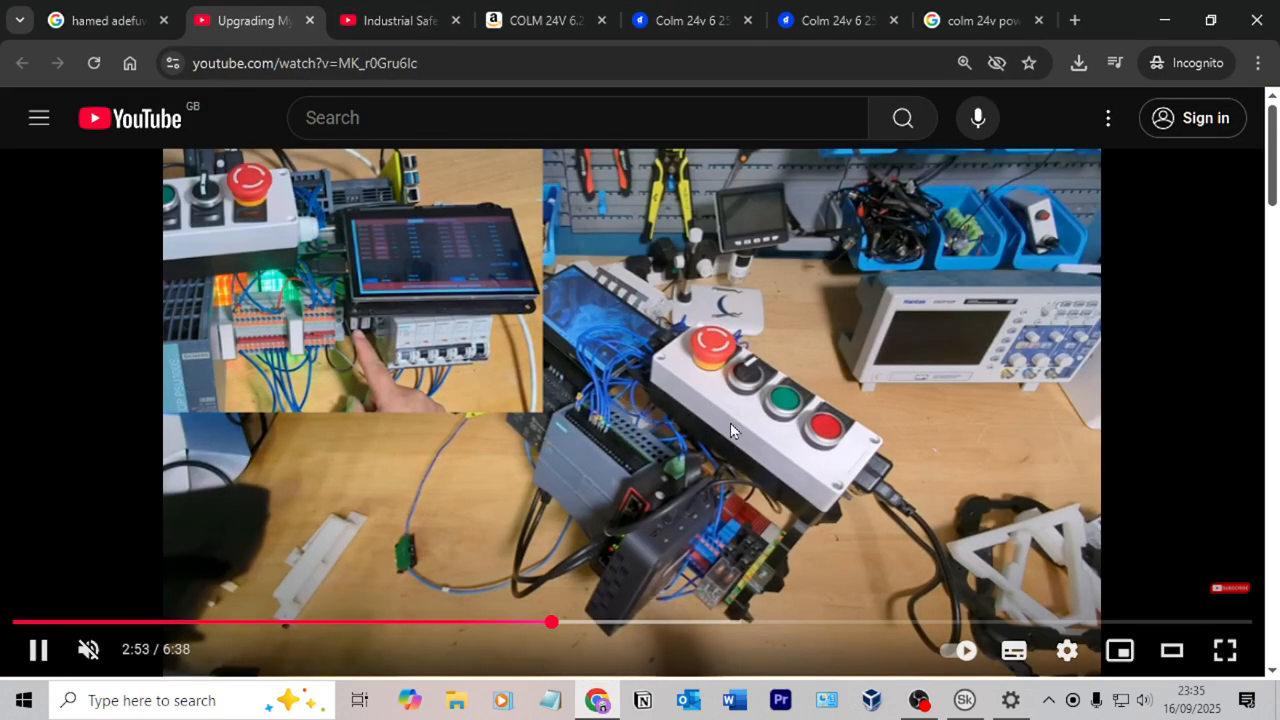
{"action": "key", "text": "Right"}
{"action": "key", "text": "Right"}
{"action": "key", "text": "Right"}
{"action": "key", "text": "Right"}
{"action": "key", "text": "Right"}
{"action": "key", "text": "Right"}
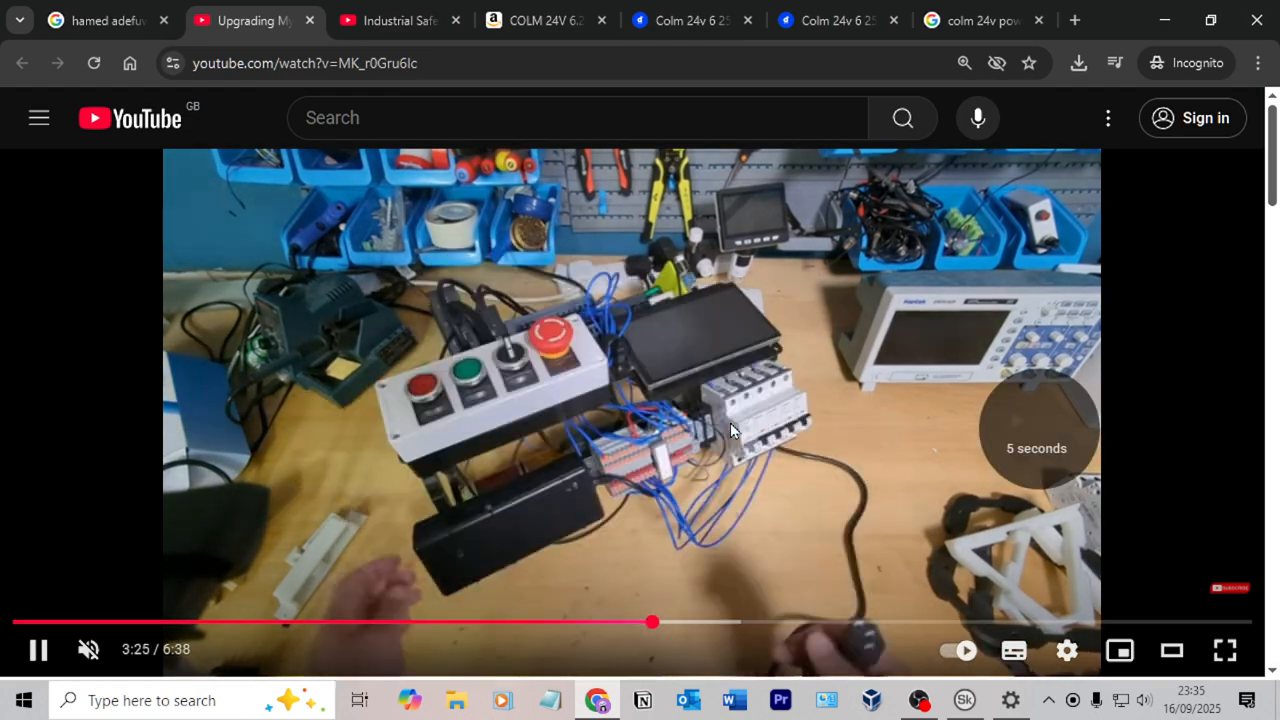
{"action": "key", "text": "space"}
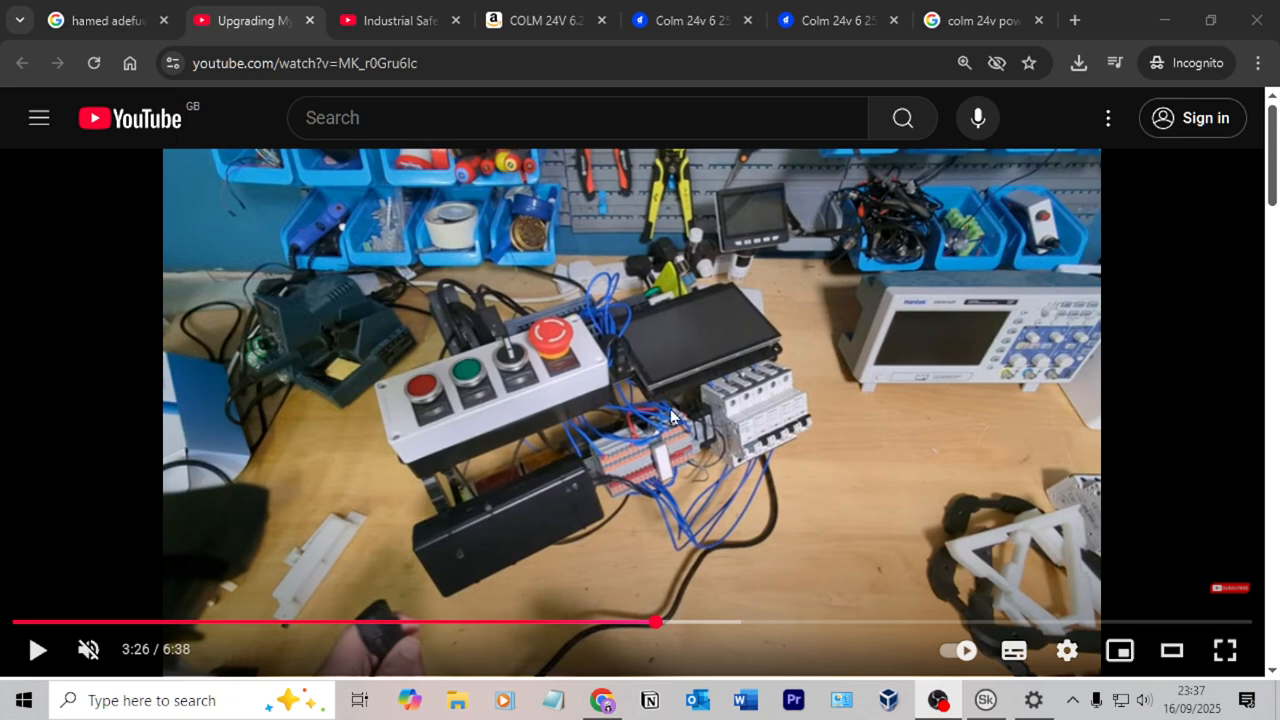
Return to SkyCAD and move MCB1 horizontally away from PSU1 to free the space below its DC output terminals.
{"action": "left_click", "coordinate": [982, 706]}
{"action": "left_click", "coordinate": [574, 430]}
{"action": "left_click_drag", "start_coordinate": [574, 430], "coordinate": [809, 430]}
{"action": "left_click", "coordinate": [926, 360]}
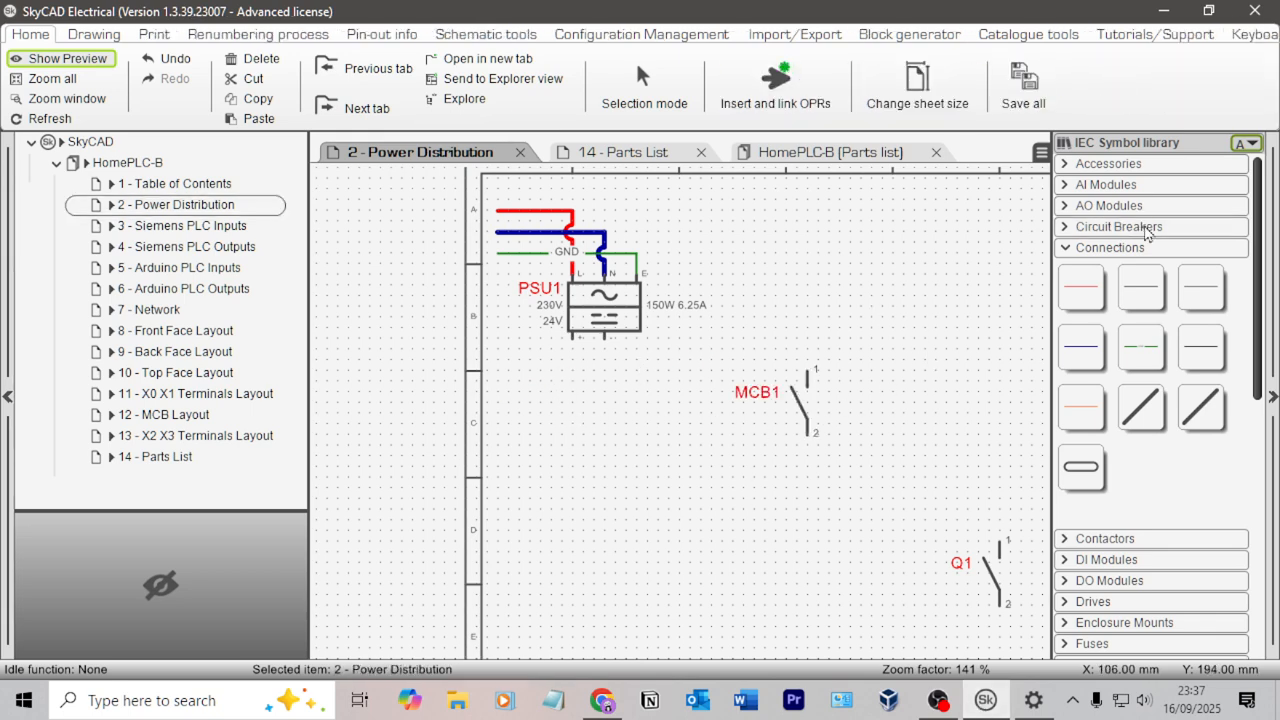
Place two blue distribution block terminals from Terminals/Connectors side by side below PSU1's + and - terminals.
{"action": "scroll", "coordinate": [1147, 225], "scroll_direction": "down", "scroll_amount": 9}
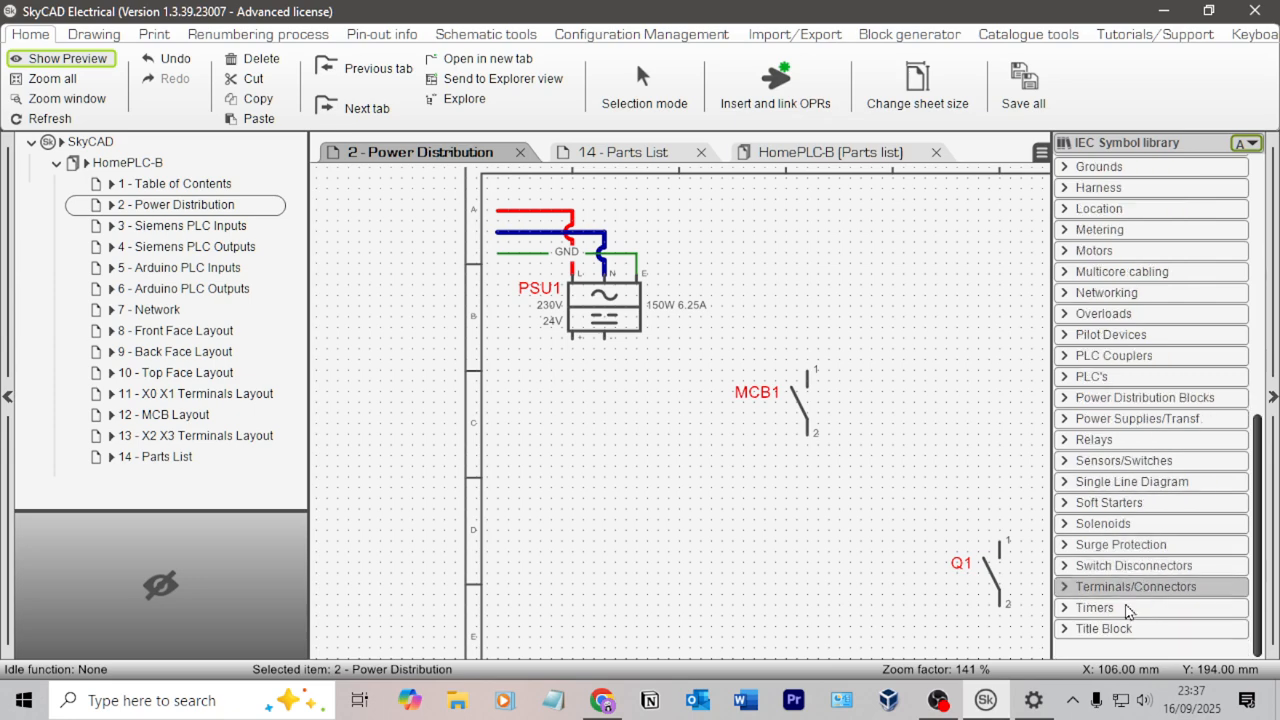
{"action": "left_click", "coordinate": [1135, 587]}
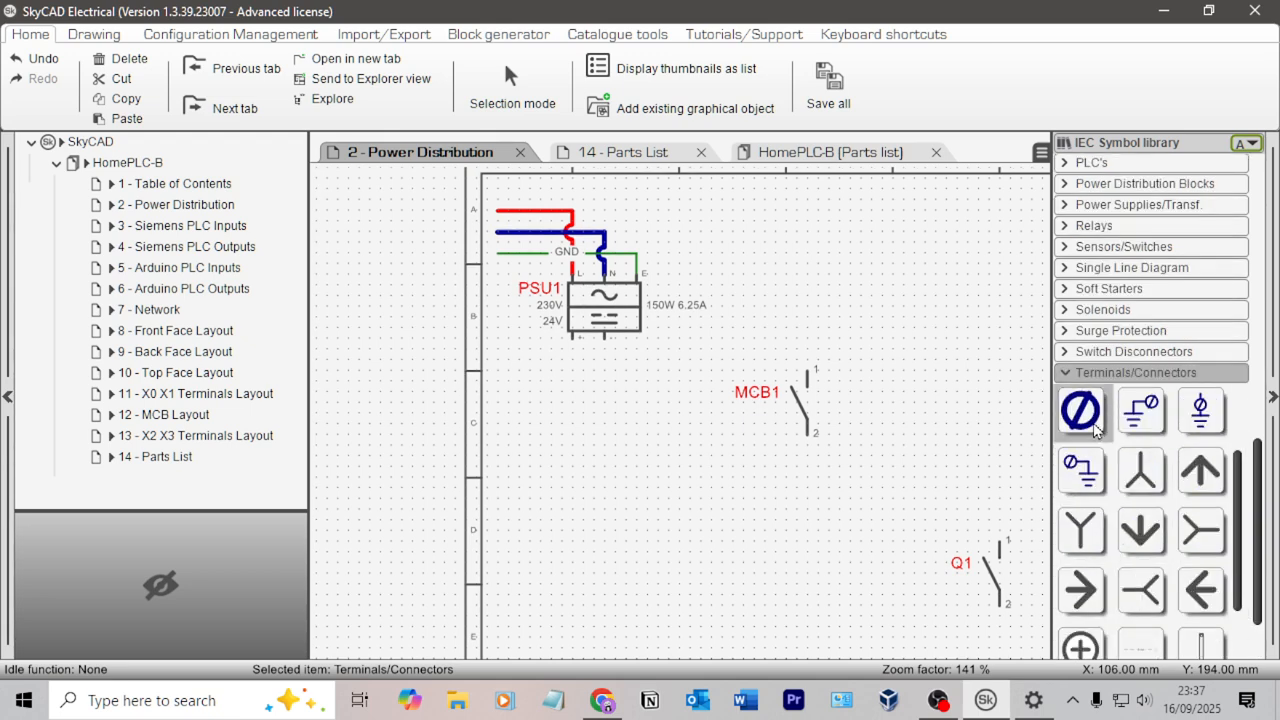
{"action": "scroll", "coordinate": [1200, 420], "scroll_direction": "up", "scroll_amount": 2}
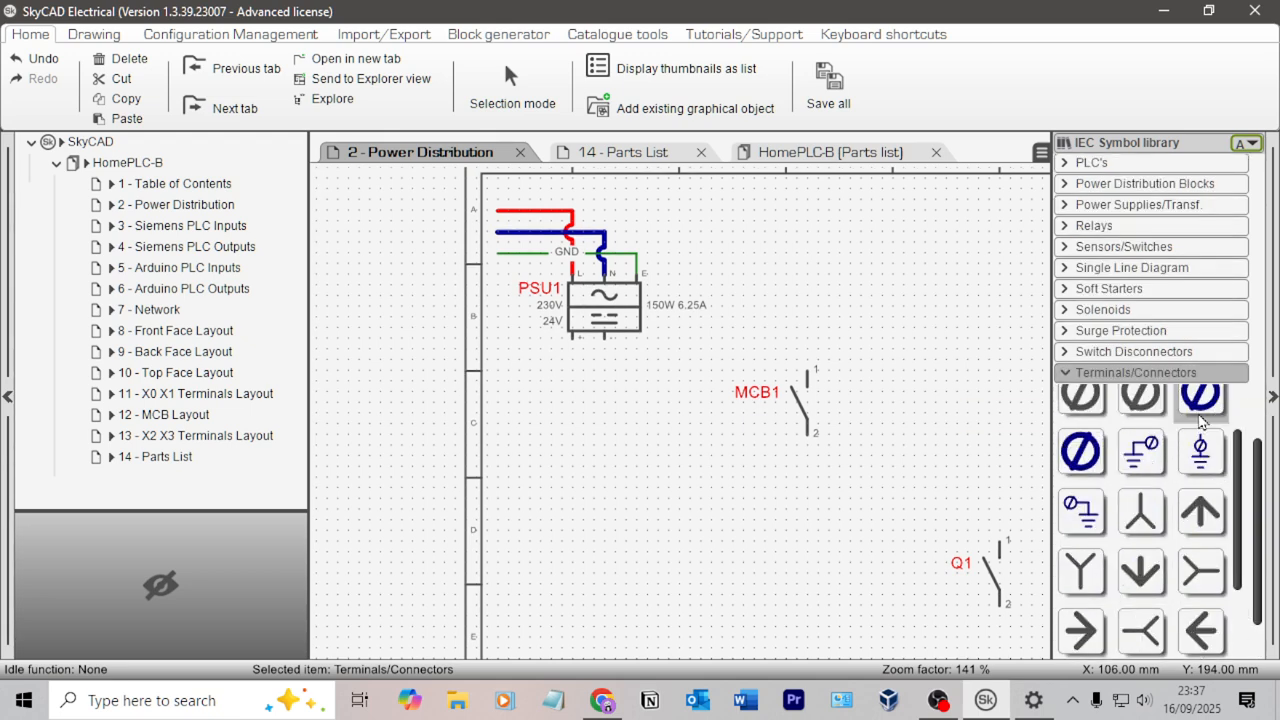
{"action": "scroll", "coordinate": [1200, 420], "scroll_direction": "up", "scroll_amount": 2}
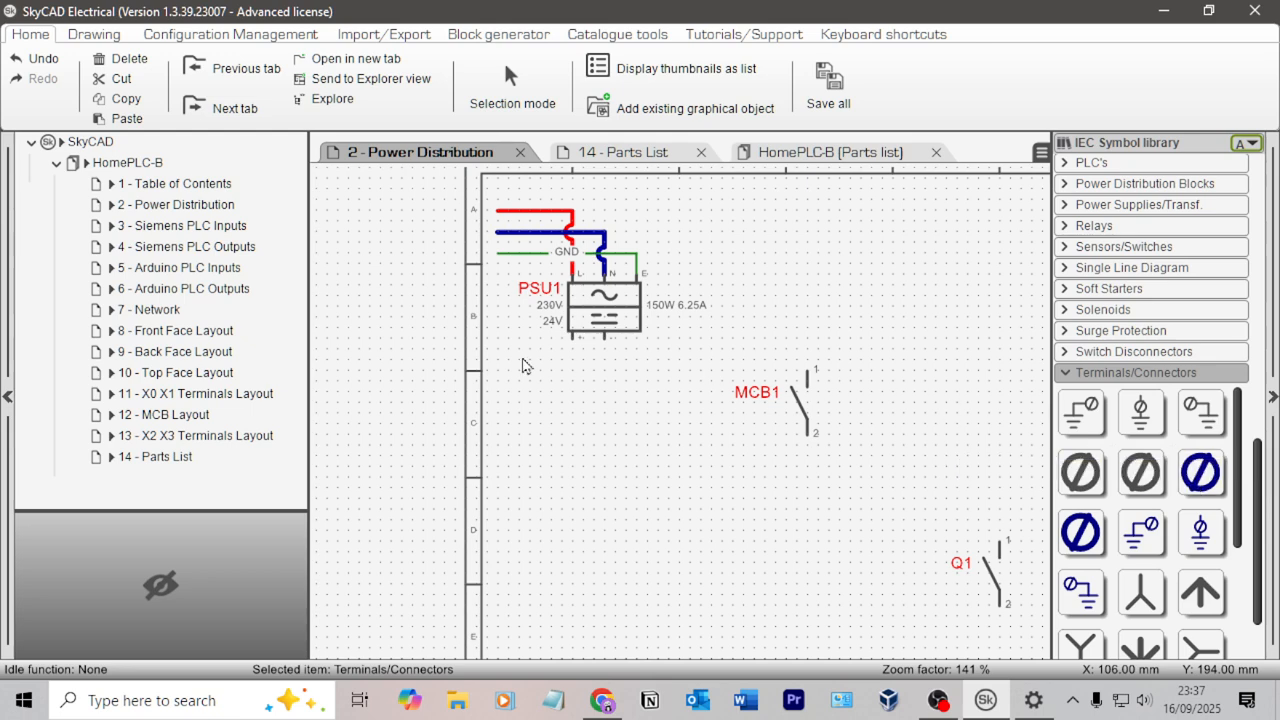
{"action": "left_click", "coordinate": [602, 700]}
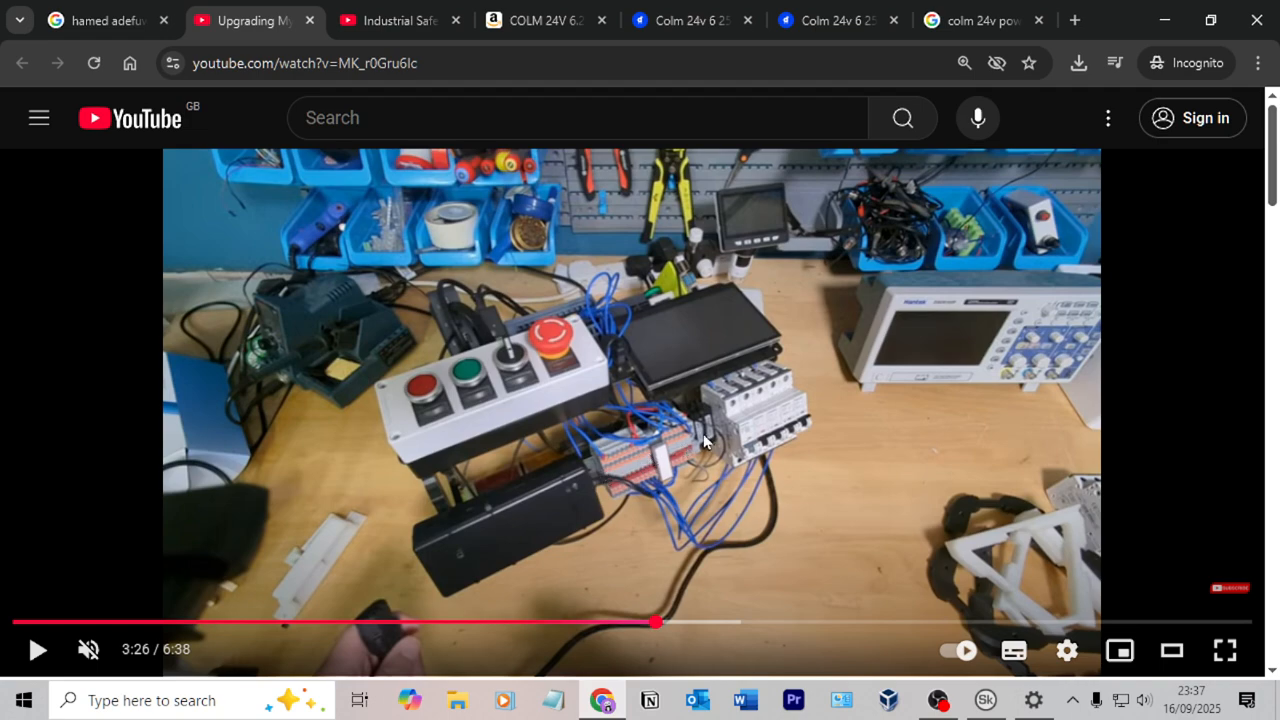
{"action": "key", "text": "alt+Tab"}
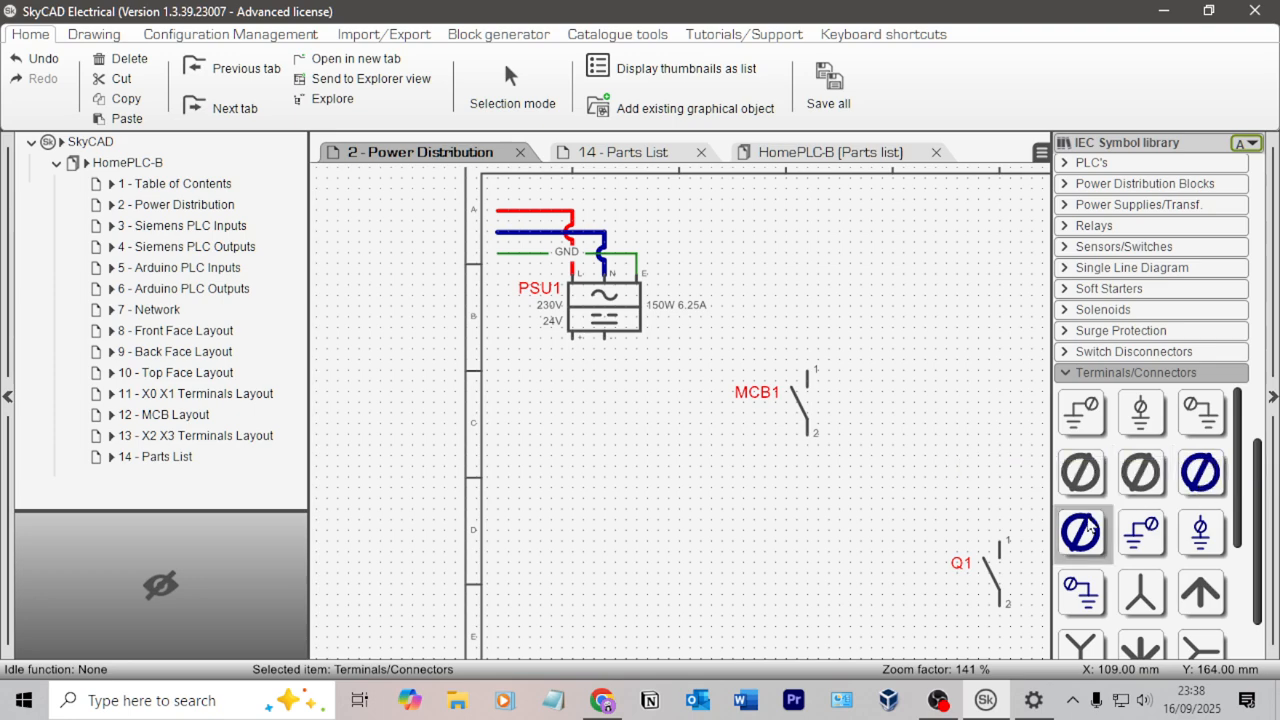
{"action": "left_click", "coordinate": [1202, 486]}
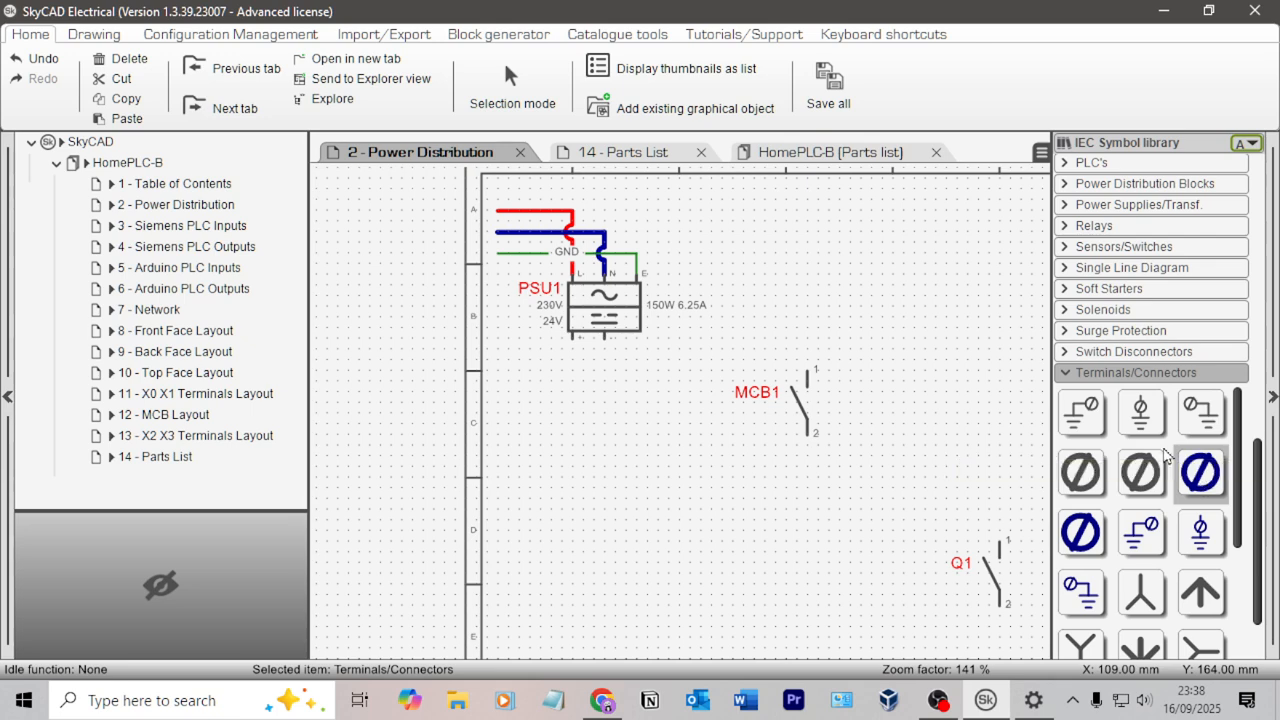
{"action": "left_click", "coordinate": [575, 379]}
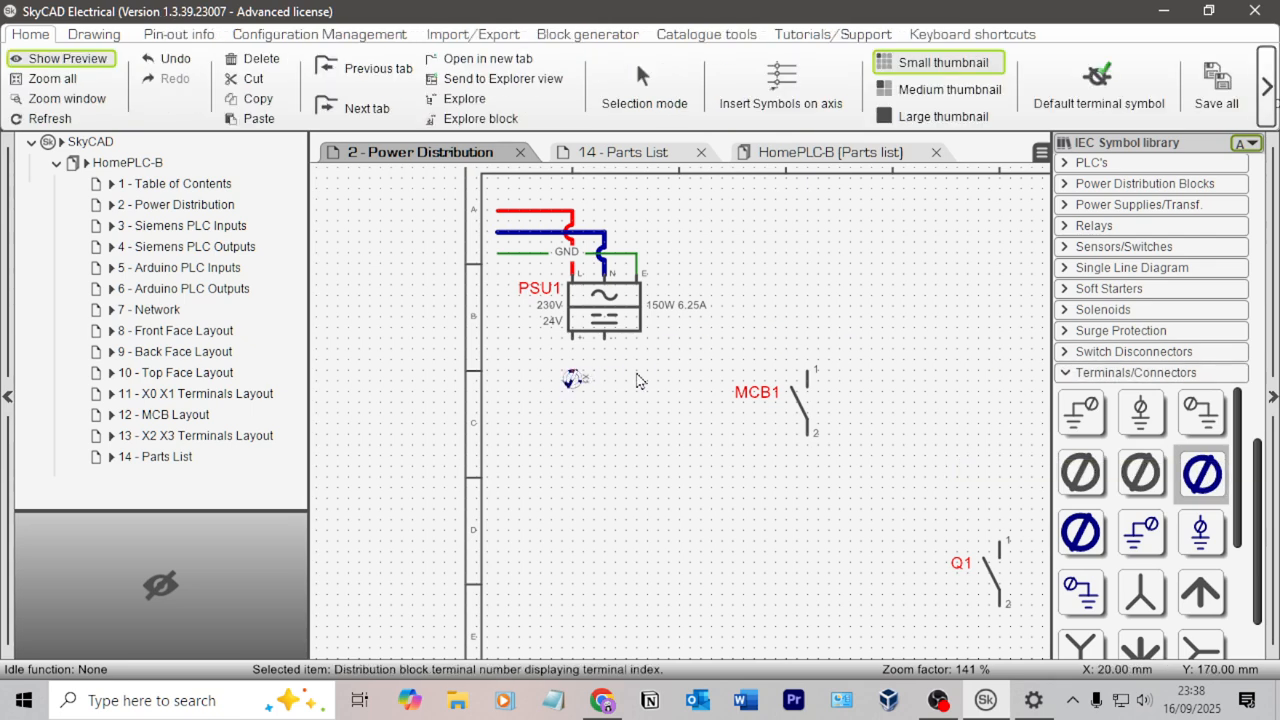
{"action": "scroll", "coordinate": [600, 382], "scroll_direction": "up", "scroll_amount": 2}
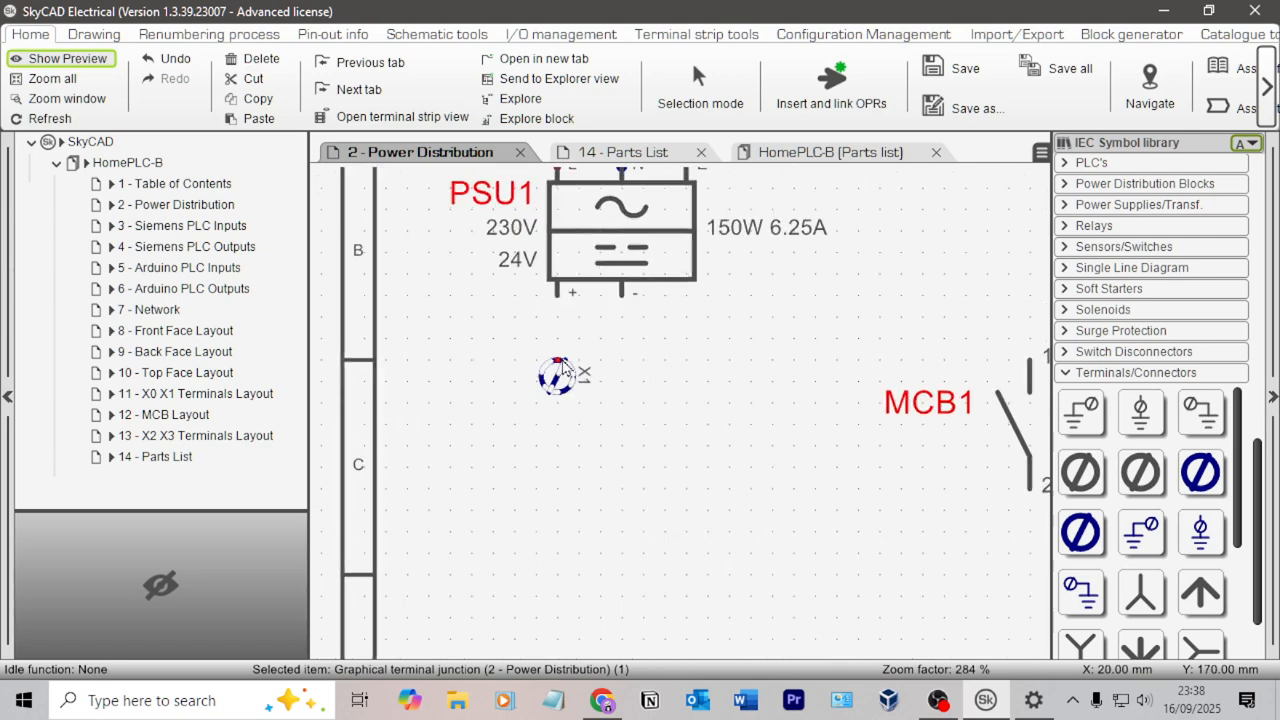
{"action": "left_click", "coordinate": [1220, 494]}
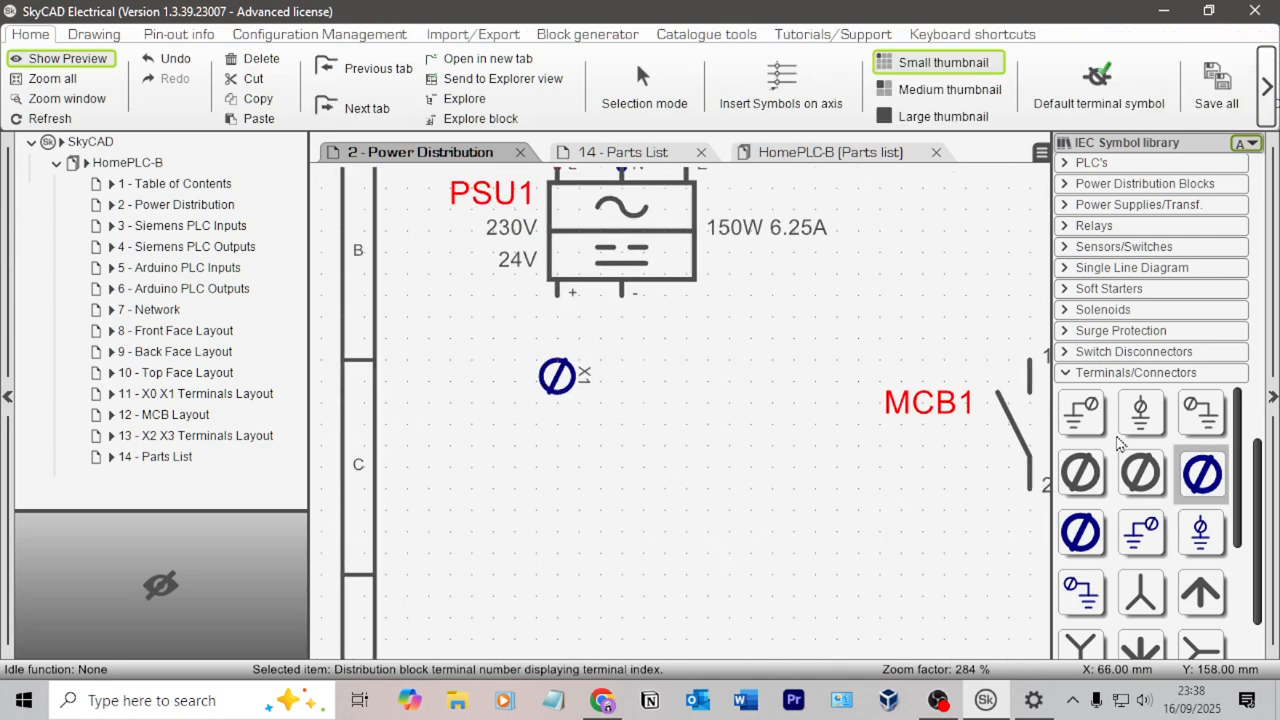
{"action": "left_click", "coordinate": [638, 380]}
Inspect the value property of the X1 label beside the terminal under PSU1's + output, and cancel the dialog.
{"action": "double_click", "coordinate": [586, 376]}
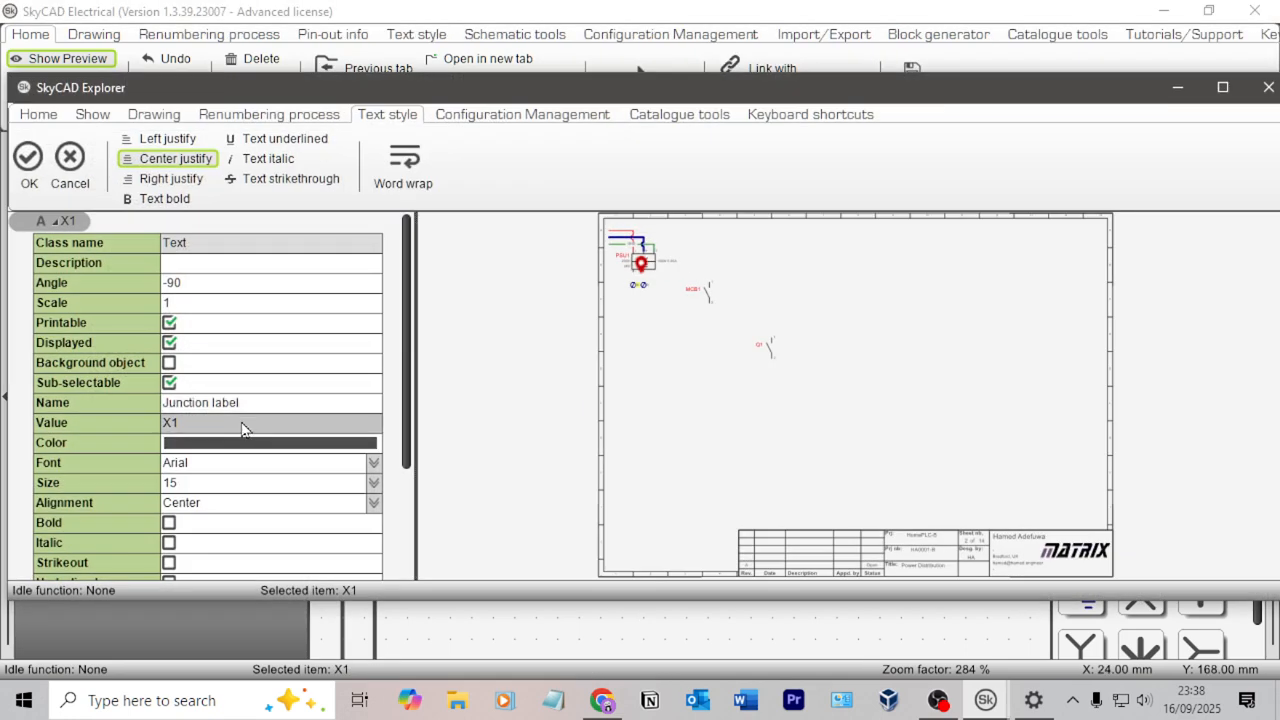
{"action": "left_click", "coordinate": [242, 428]}
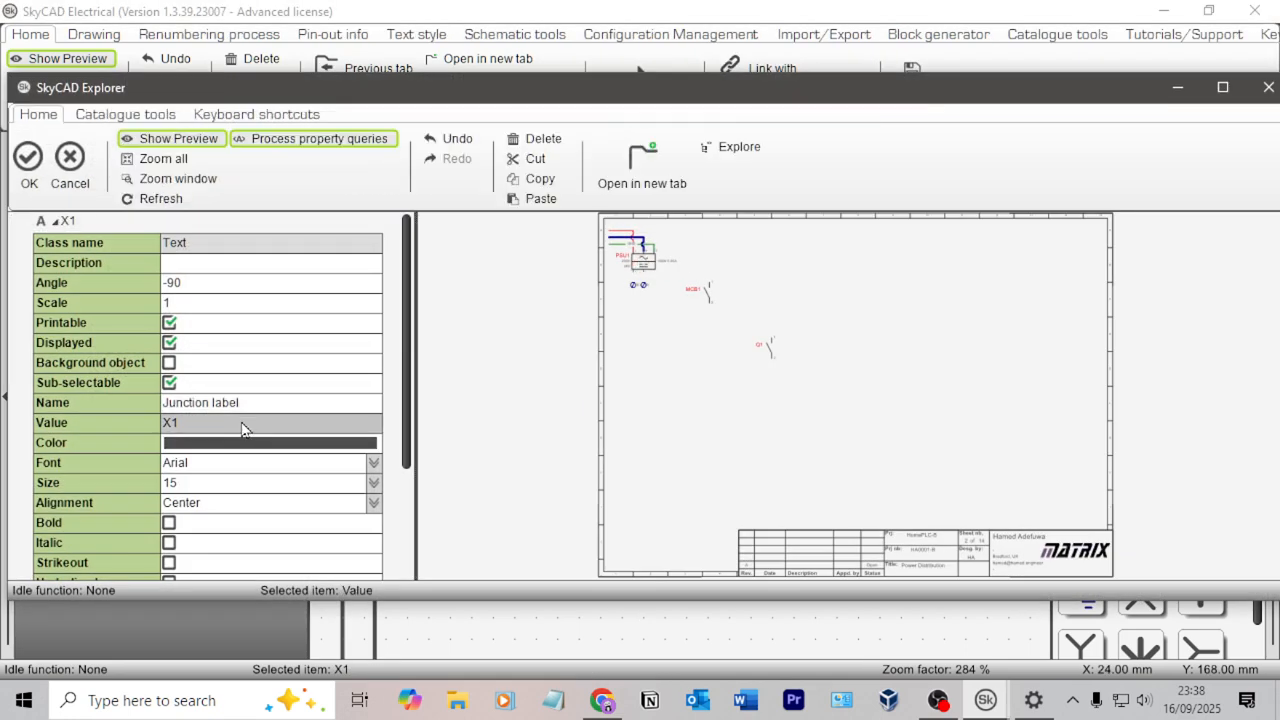
{"action": "left_click", "coordinate": [96, 186]}
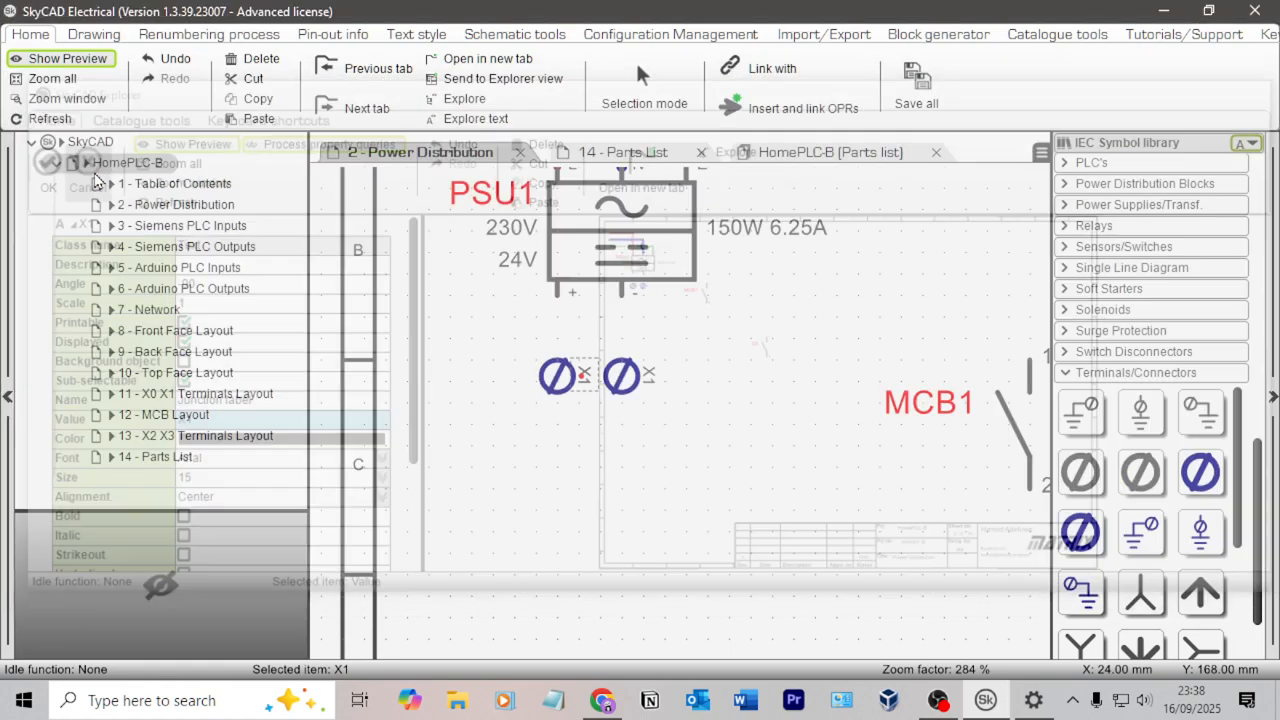
{"action": "left_click", "coordinate": [566, 373]}
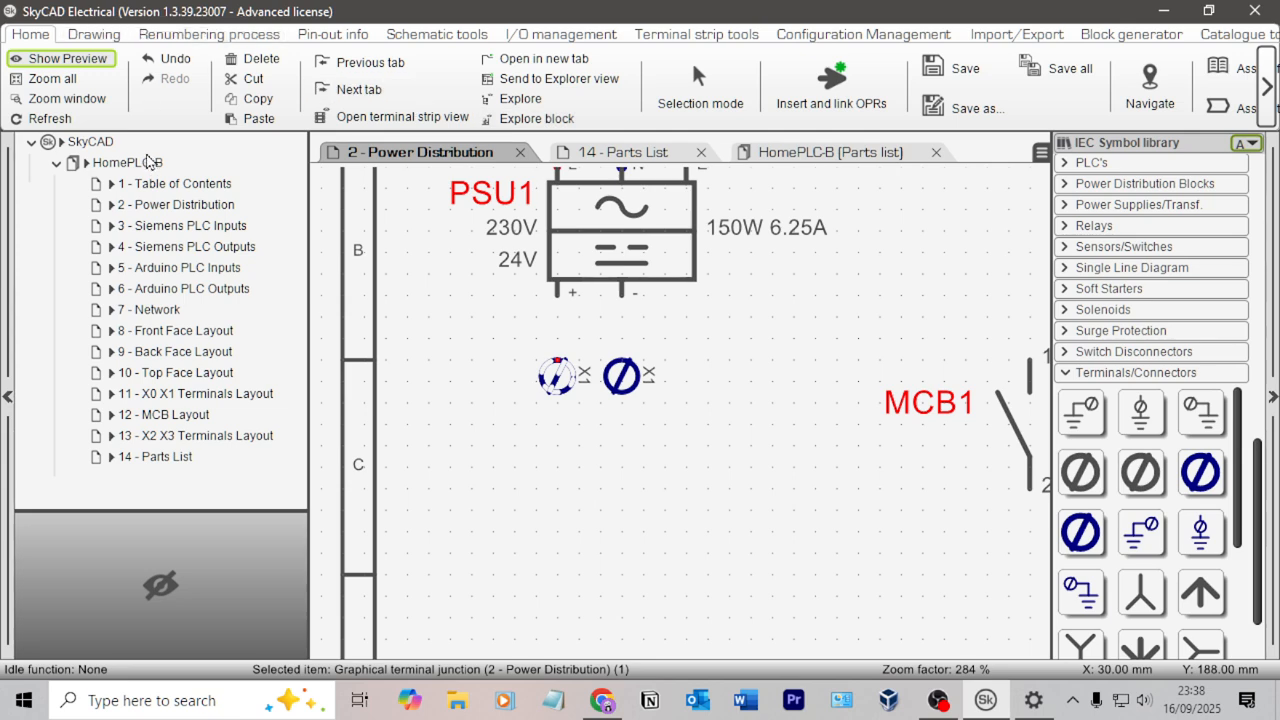
Look through HomePLC-B's components, locations, PLCs, layed out elements, systems and cables, ending on its terminal strips.
{"action": "left_click", "coordinate": [147, 165]}
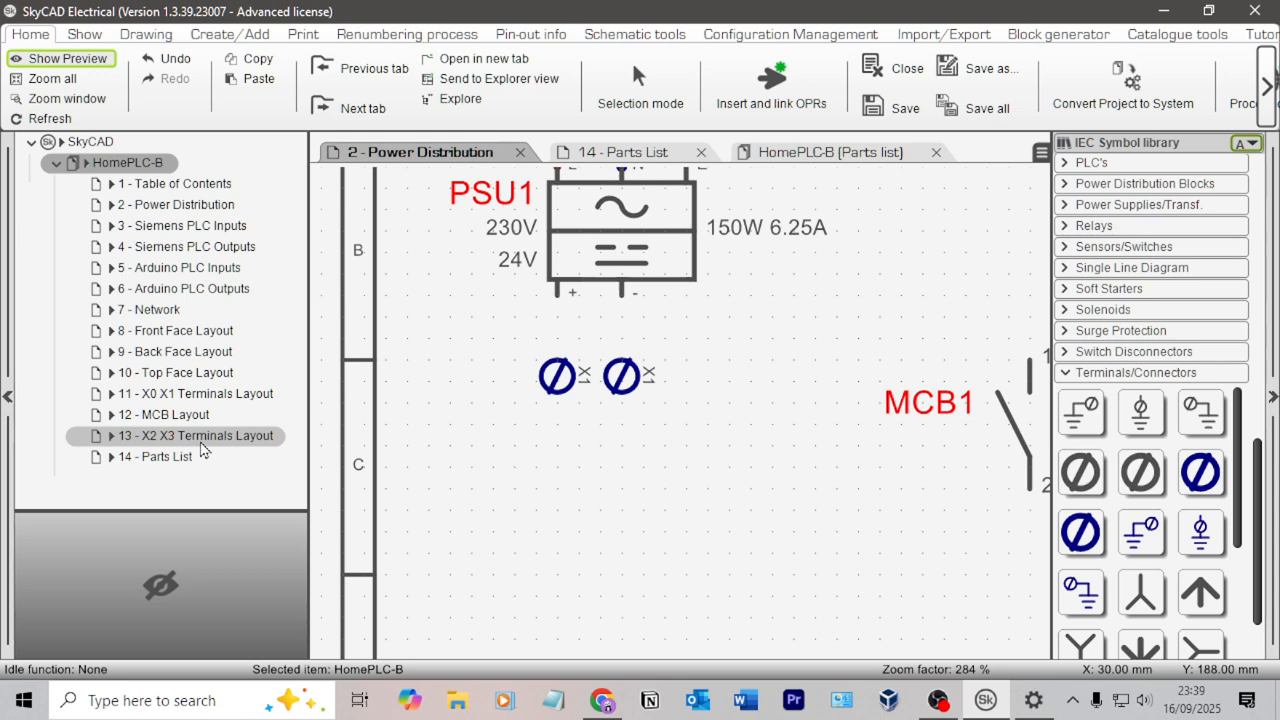
{"action": "left_click", "coordinate": [85, 34]}
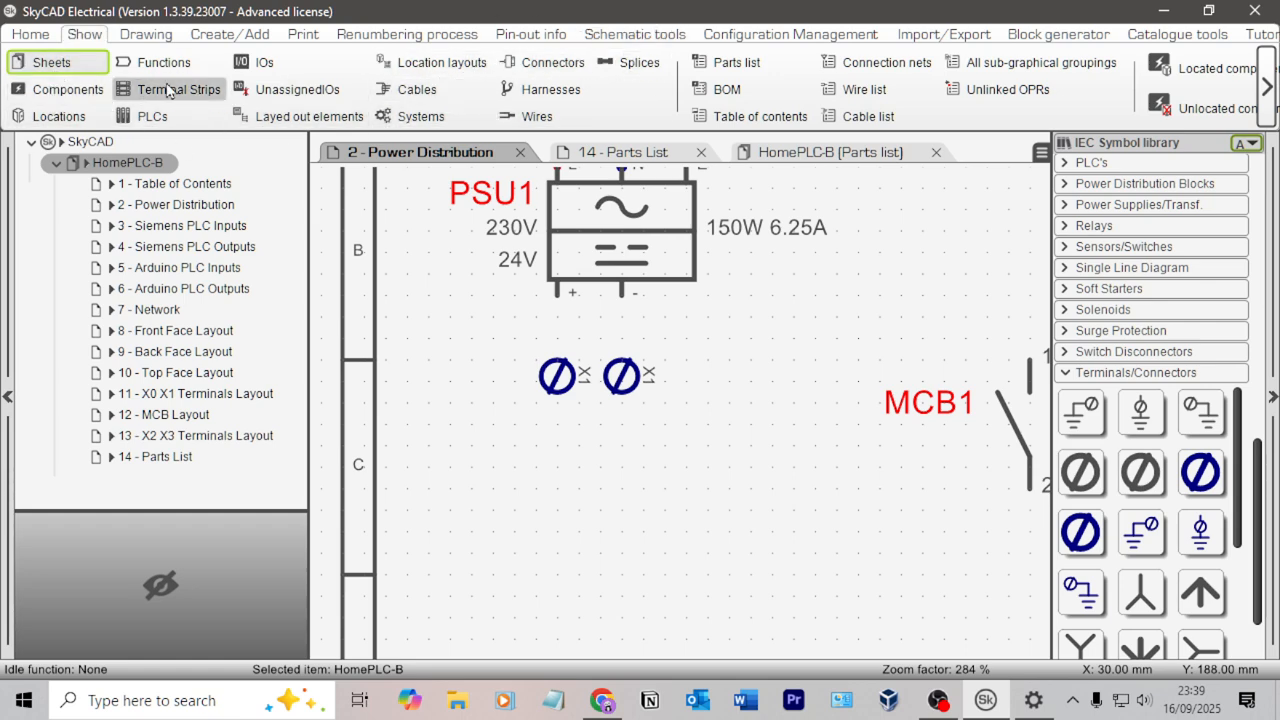
{"action": "left_click", "coordinate": [66, 91]}
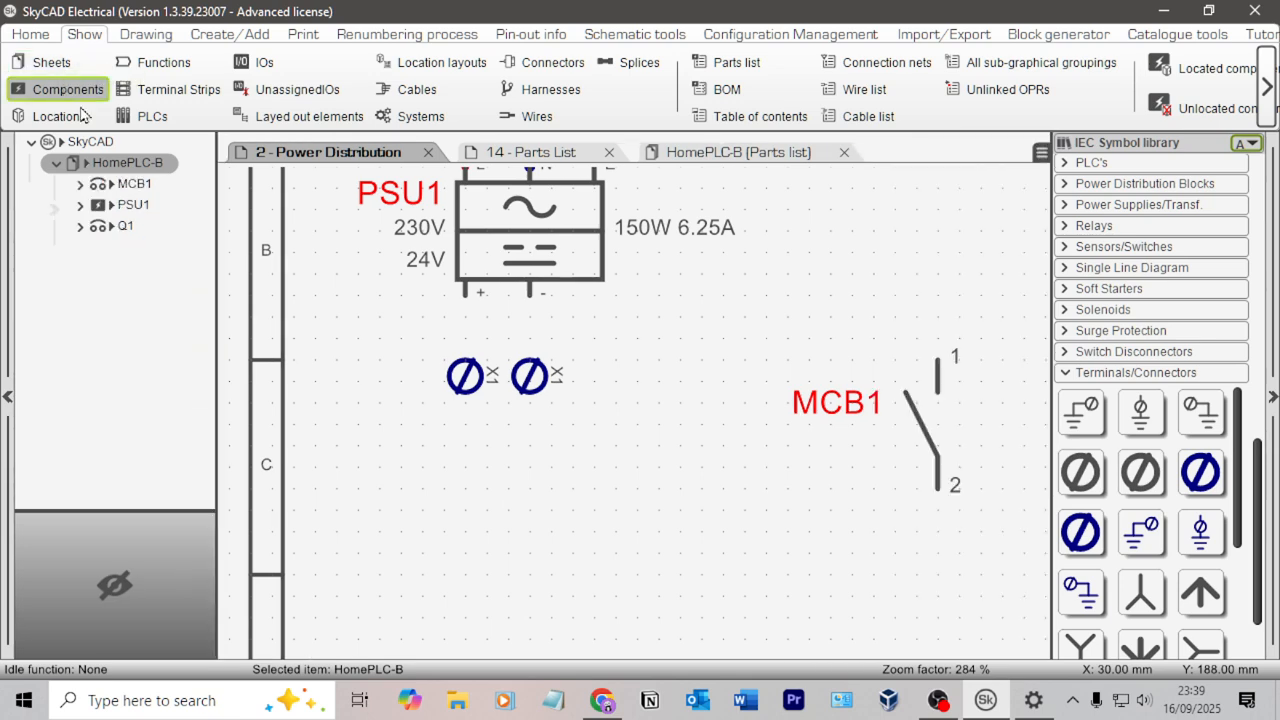
{"action": "left_click", "coordinate": [59, 116]}
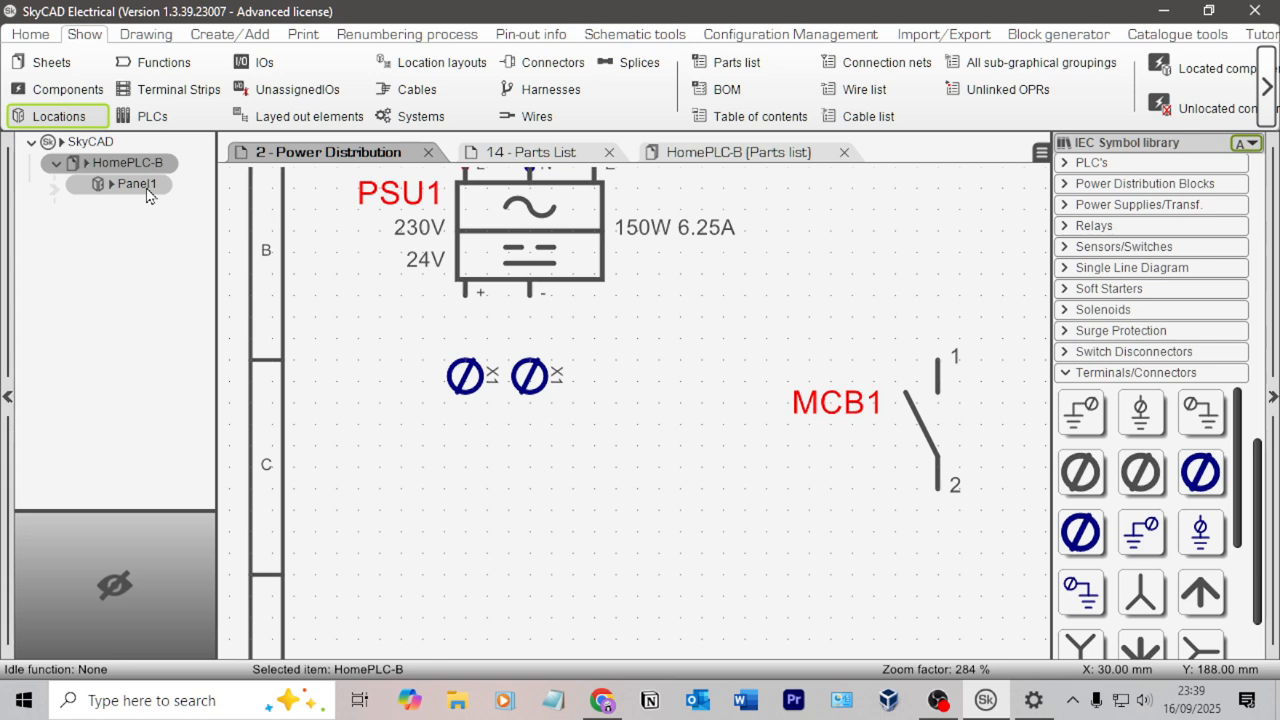
{"action": "left_click", "coordinate": [175, 120]}
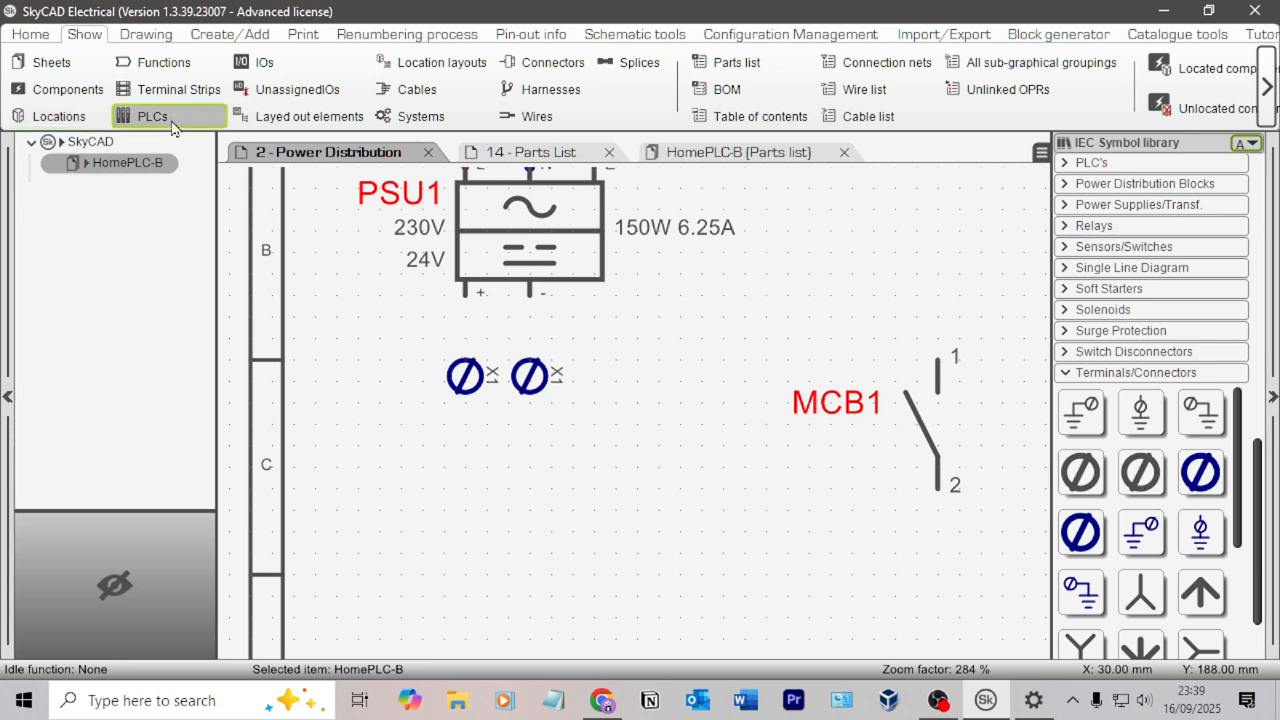
{"action": "left_click", "coordinate": [266, 120]}
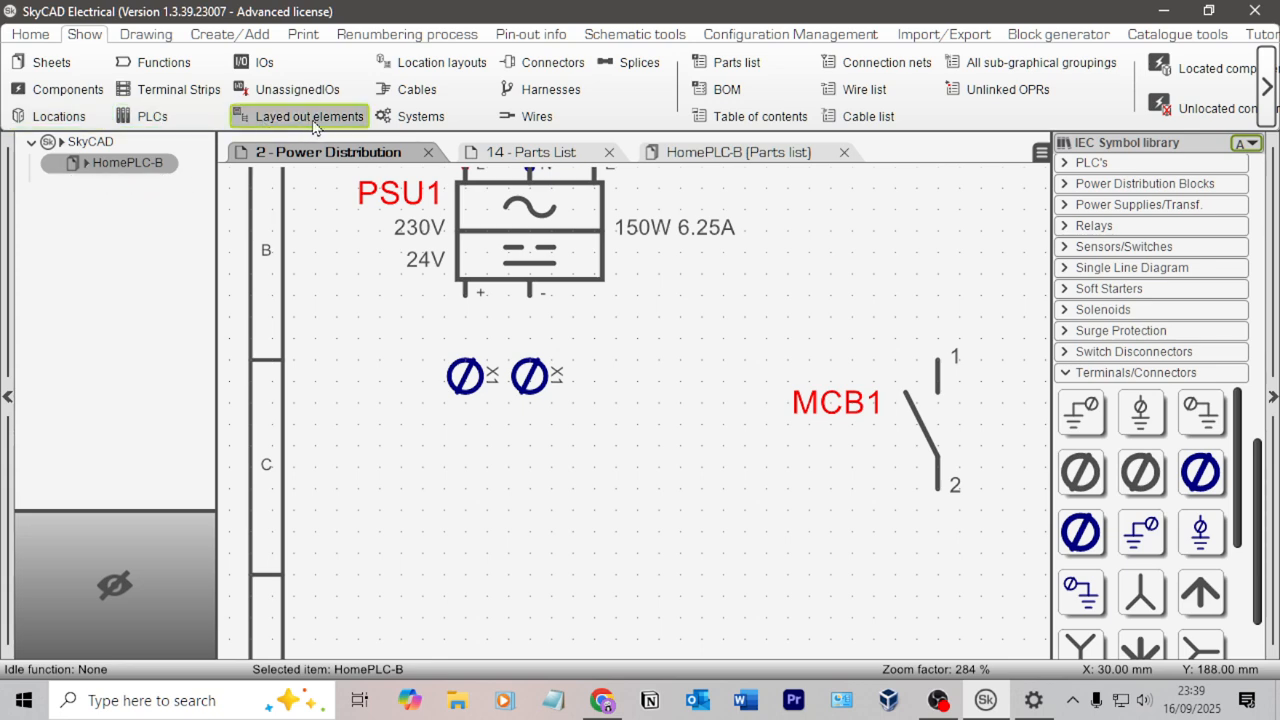
{"action": "left_click", "coordinate": [415, 117]}
{"action": "left_click", "coordinate": [440, 90]}
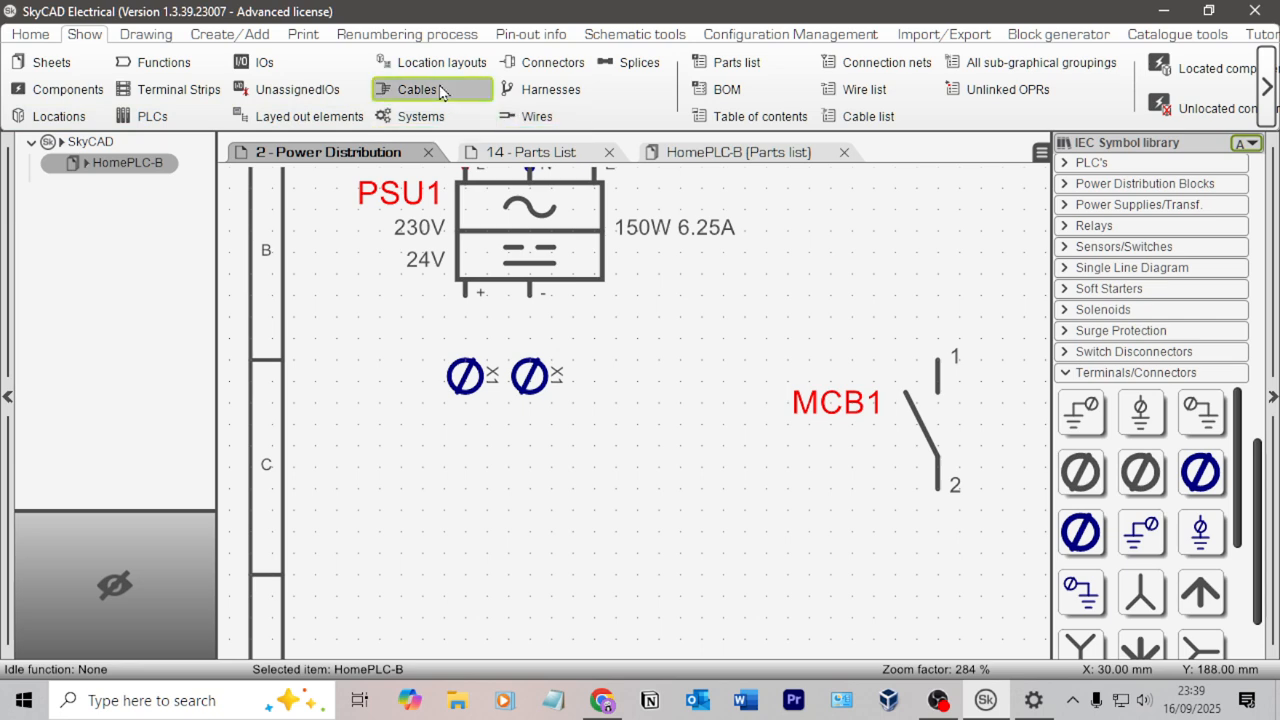
{"action": "left_click", "coordinate": [180, 90]}
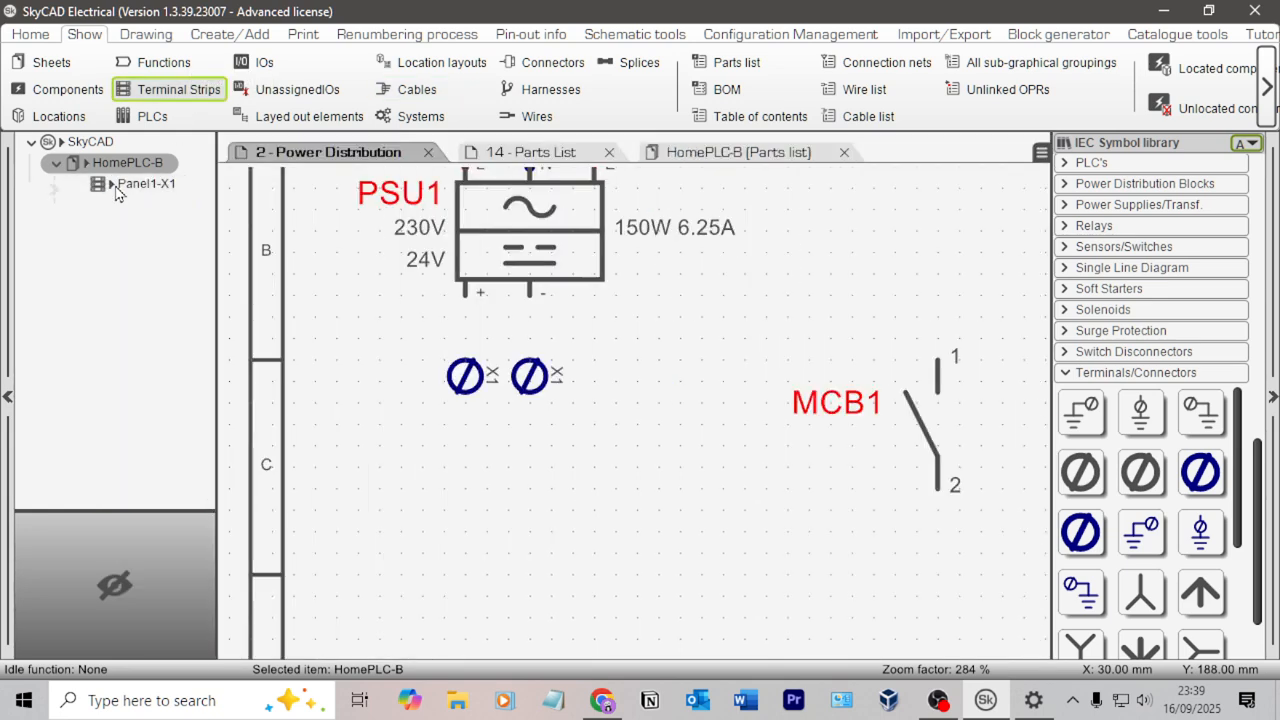
Try to paste a copy of the Panel1-X1 terminal strip onto the HomePLC-B project.
{"action": "left_click", "coordinate": [143, 186]}
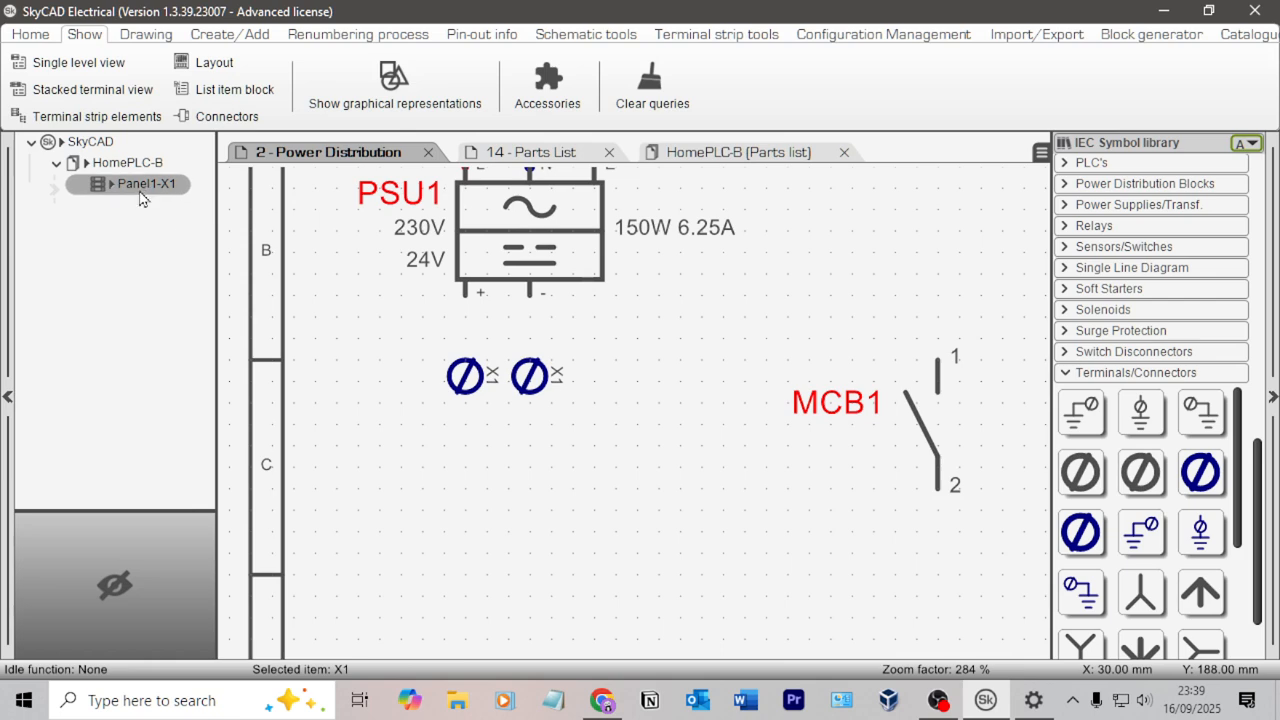
{"action": "left_click", "coordinate": [130, 163]}
{"action": "key", "text": "ctrl+v"}
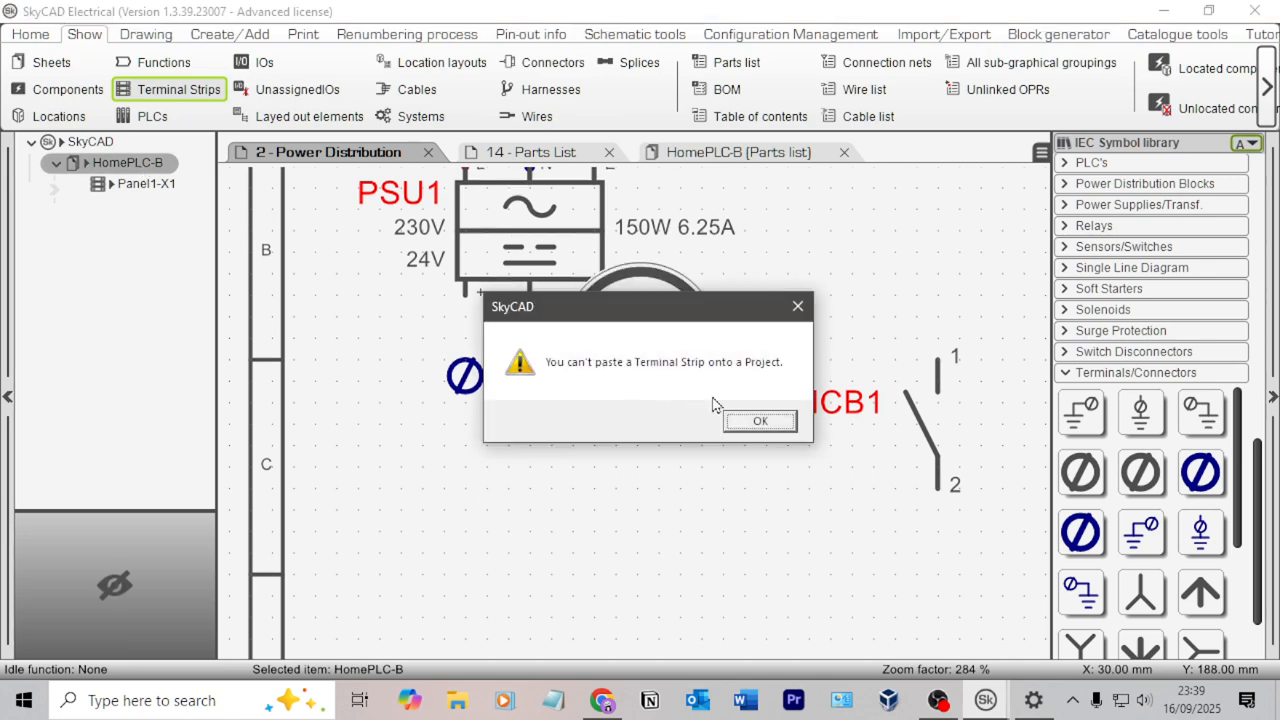
{"action": "left_click", "coordinate": [765, 422]}
{"action": "left_click", "coordinate": [137, 186]}
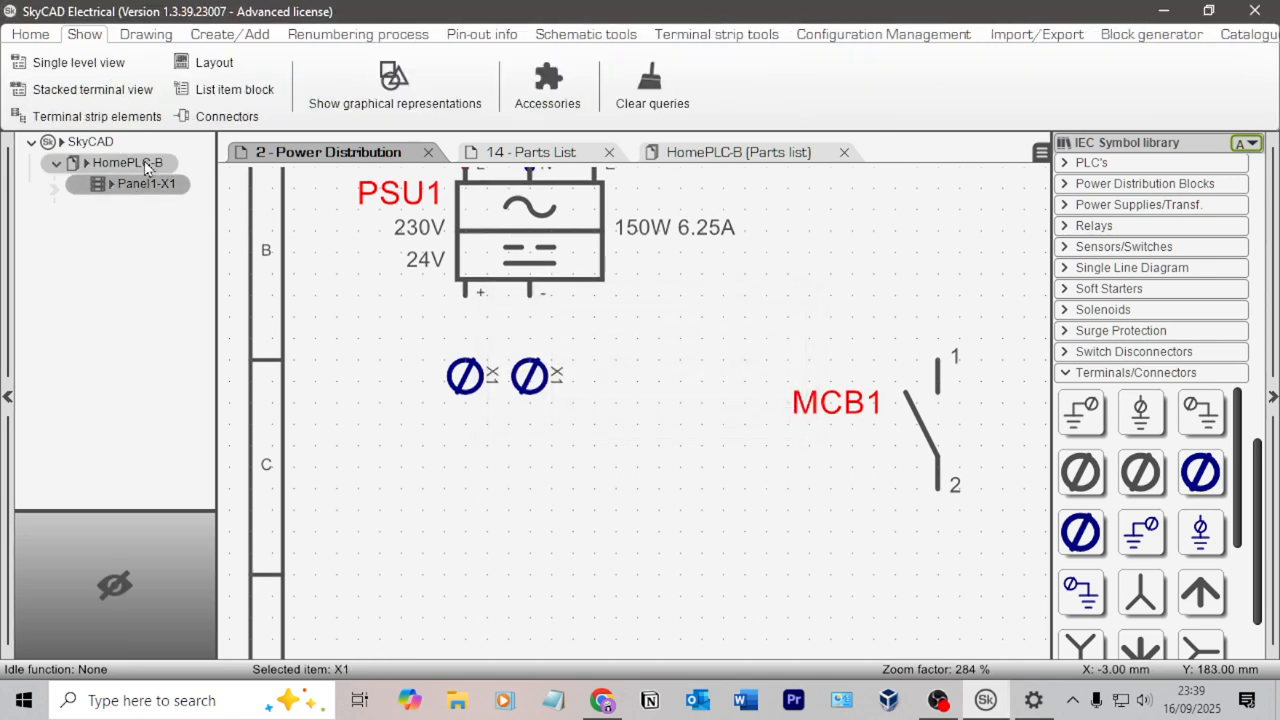
Add a new terminal strip to the HomePLC-B project, located in Panel1.
{"action": "left_click", "coordinate": [125, 163]}
{"action": "left_click", "coordinate": [230, 34]}
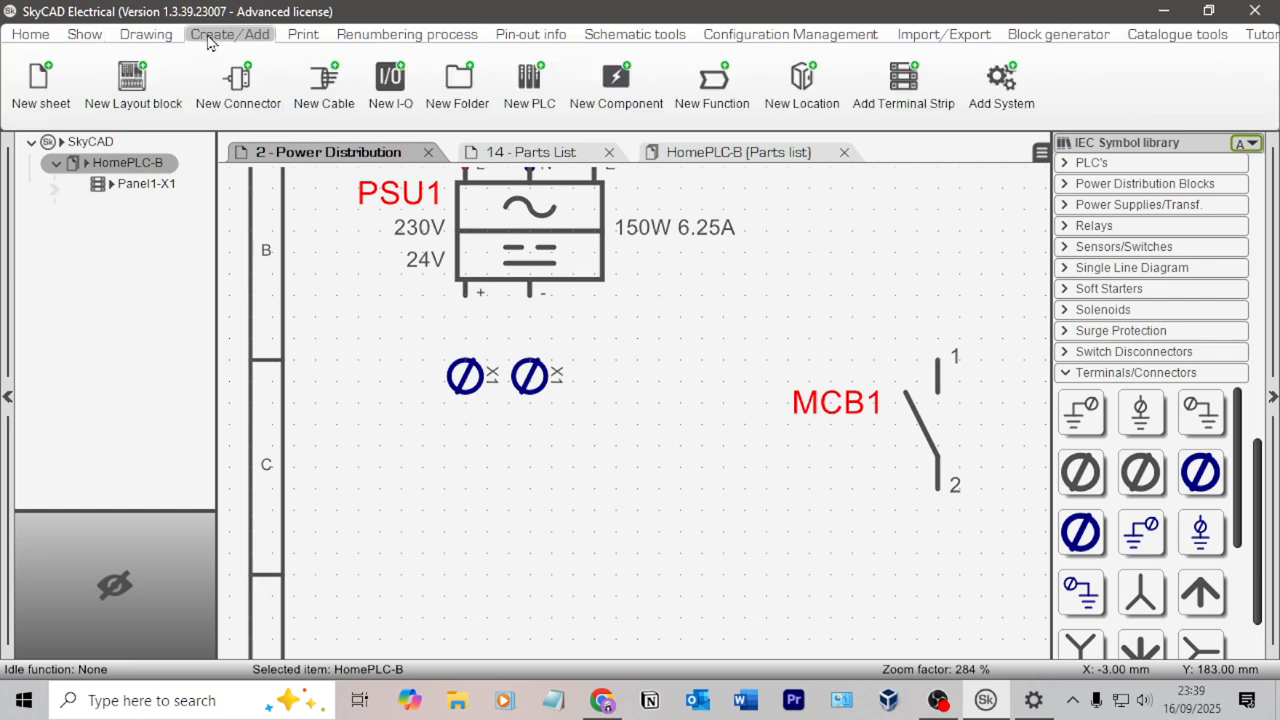
{"action": "left_click", "coordinate": [145, 183]}
{"action": "left_click", "coordinate": [146, 166]}
{"action": "left_click", "coordinate": [172, 189]}
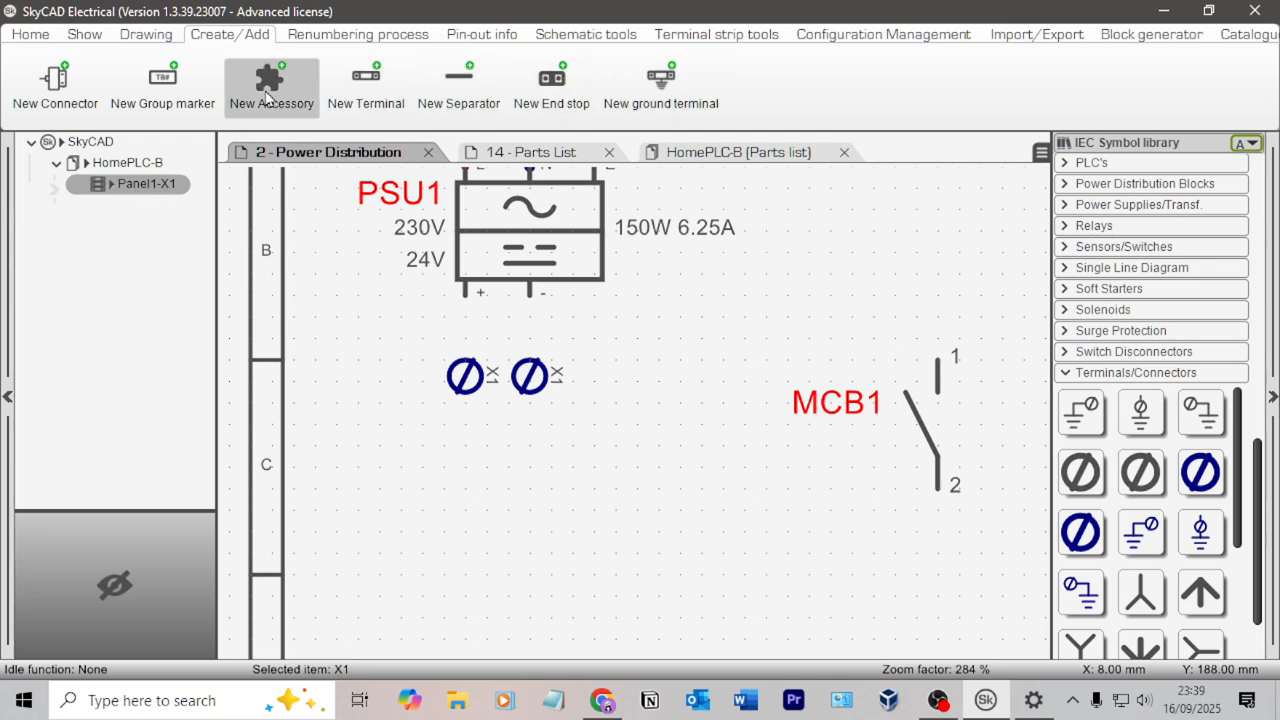
{"action": "left_click", "coordinate": [153, 163]}
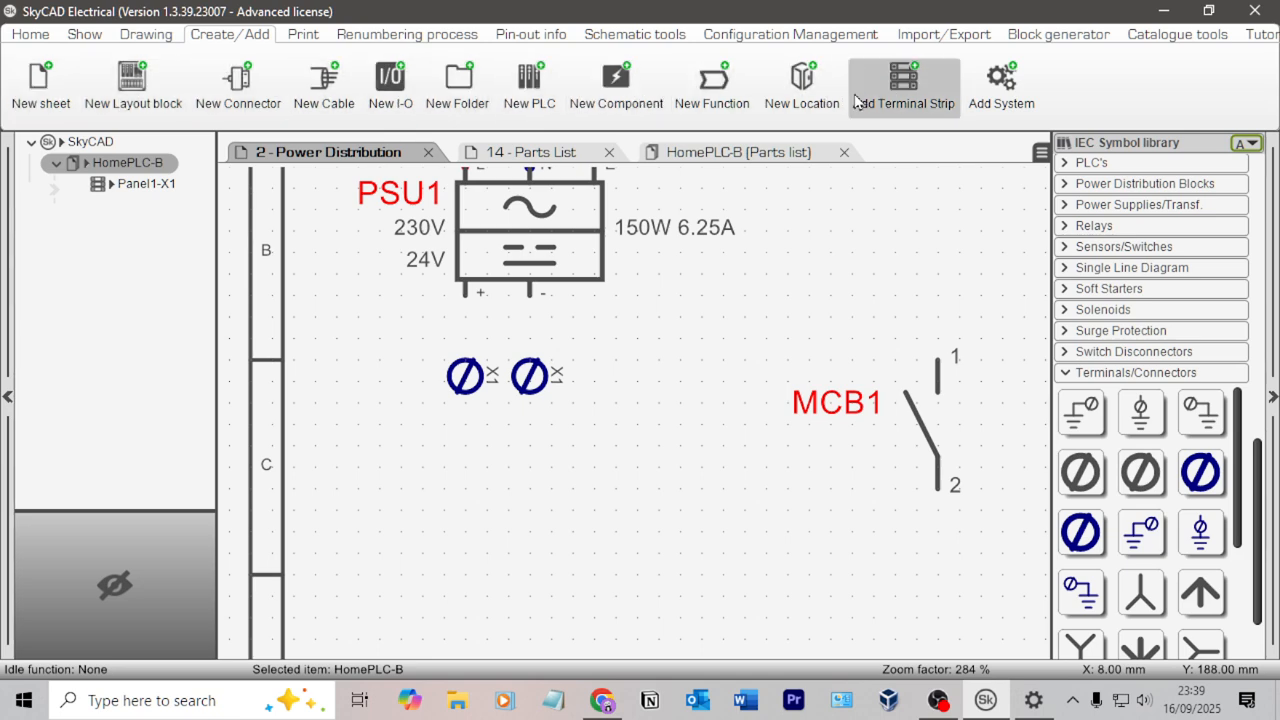
{"action": "left_click", "coordinate": [903, 100]}
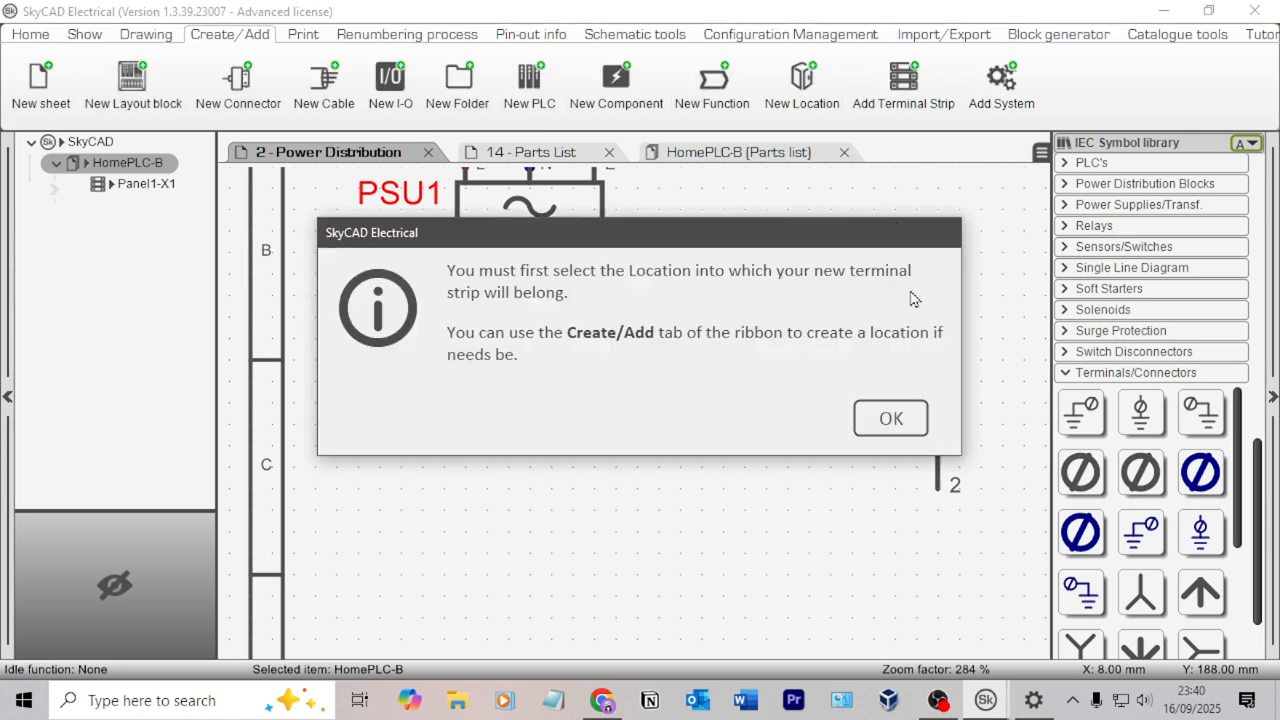
{"action": "left_click", "coordinate": [886, 418]}
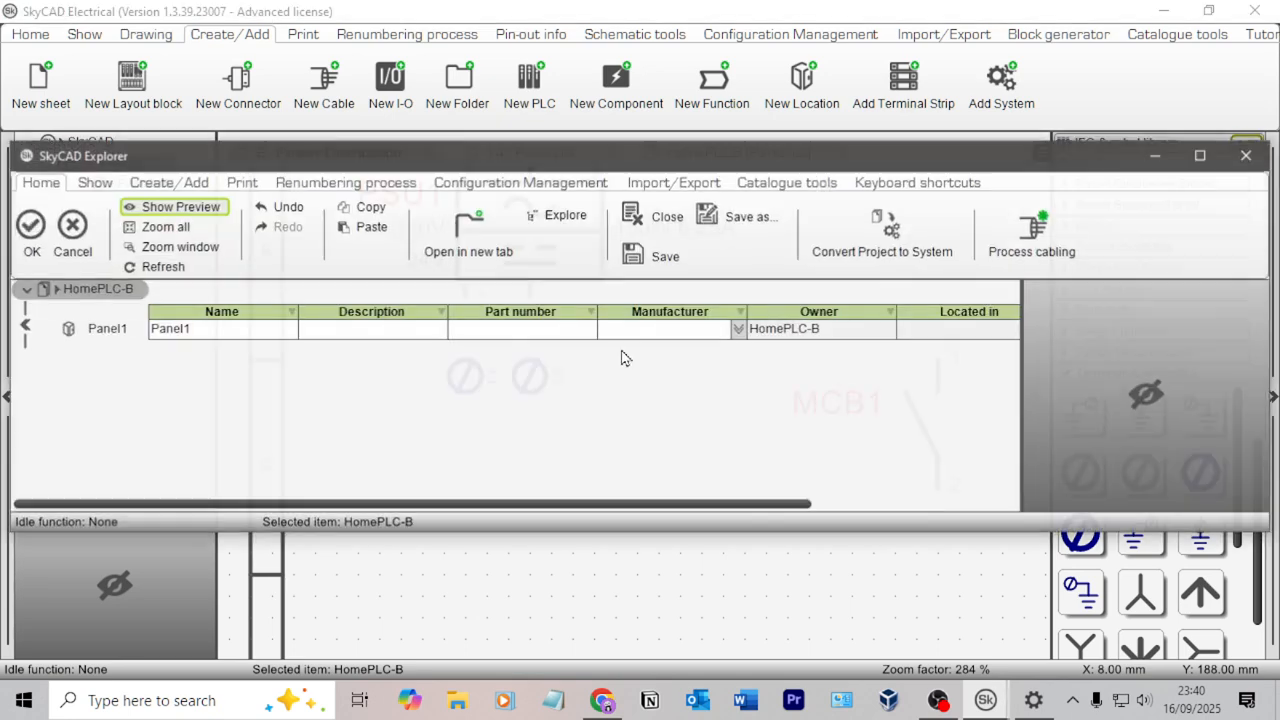
{"action": "left_click", "coordinate": [29, 228]}
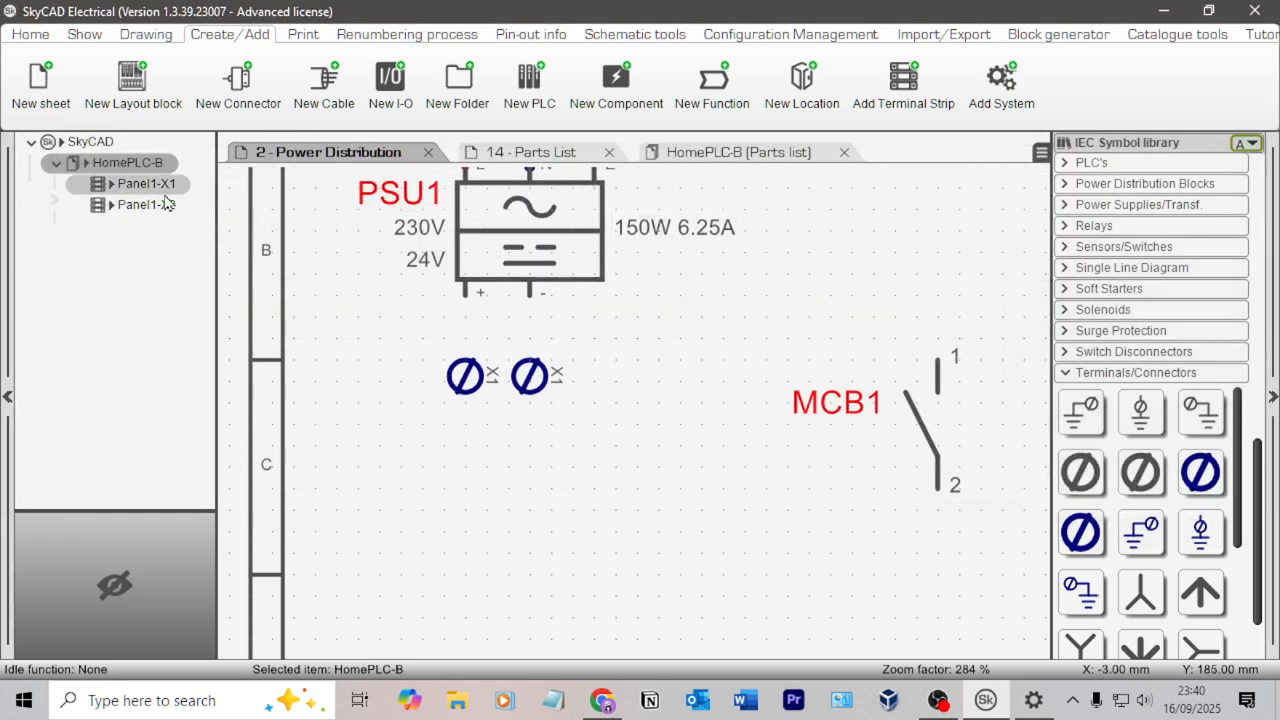
Rename the original Panel1-X1 terminal strip as X0.
{"action": "left_click", "coordinate": [122, 188]}
{"action": "left_click", "coordinate": [343, 326]}
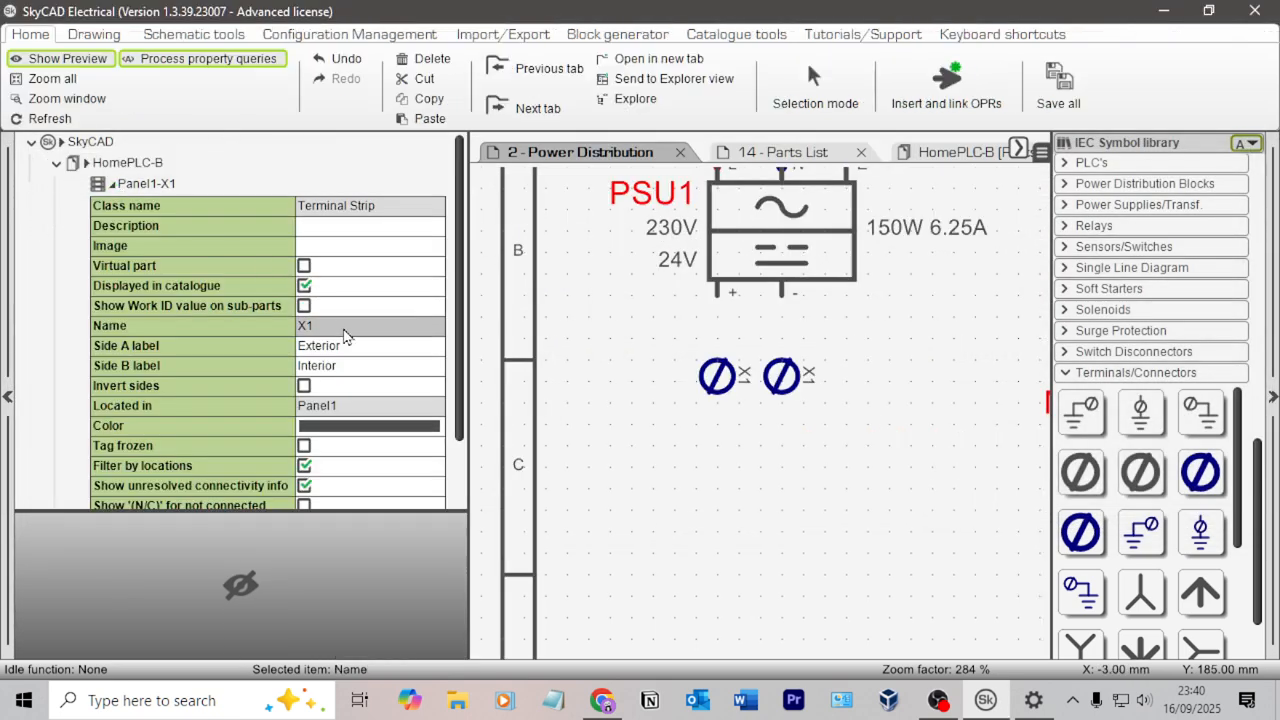
{"action": "type", "text": "0"}
{"action": "key", "text": "Return"}
Rename the newly added Panel1-X2 terminal strip as X1.
{"action": "left_click", "coordinate": [128, 206]}
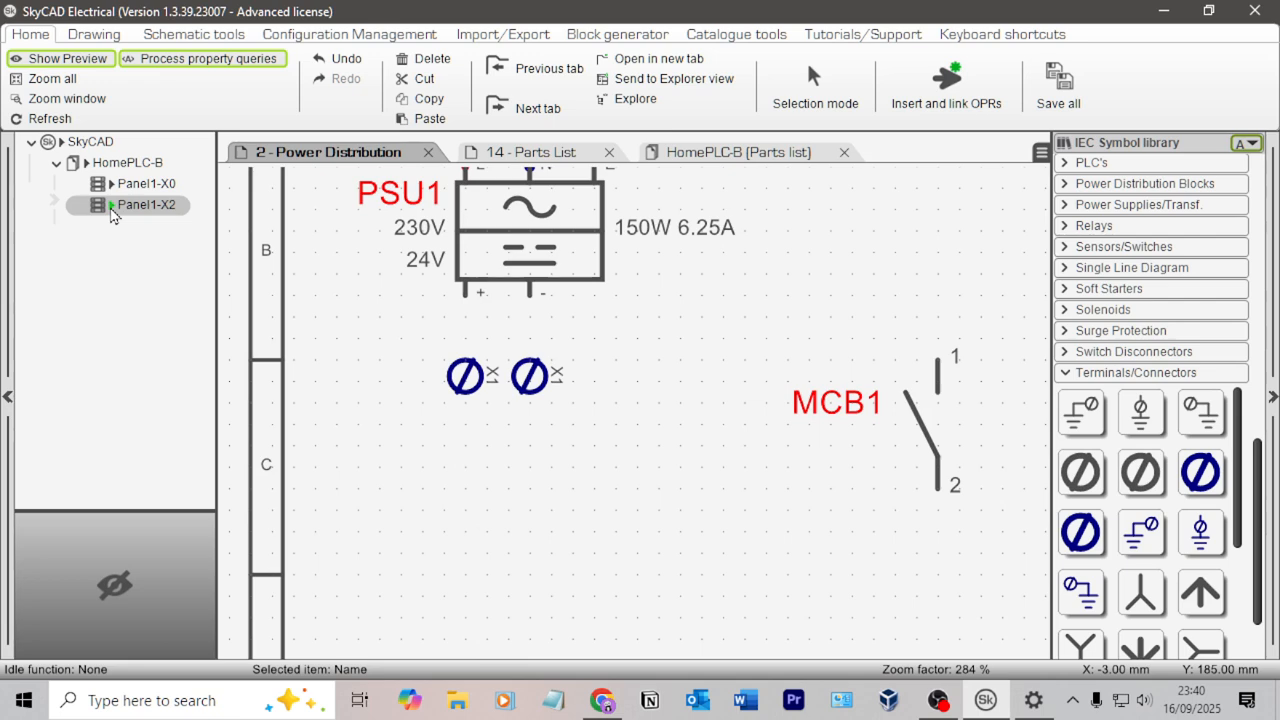
{"action": "left_click", "coordinate": [346, 346]}
{"action": "key", "text": "BackSpace"}
{"action": "type", "text": "12"}
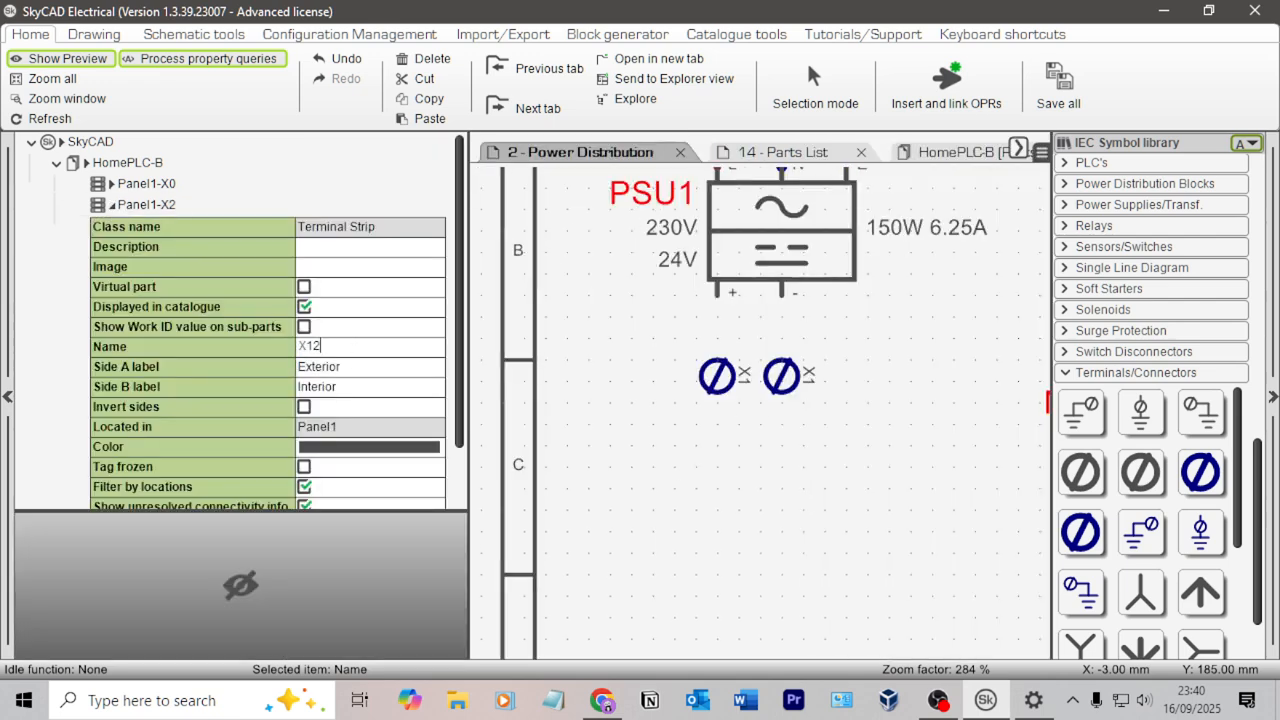
{"action": "key", "text": "Return"}
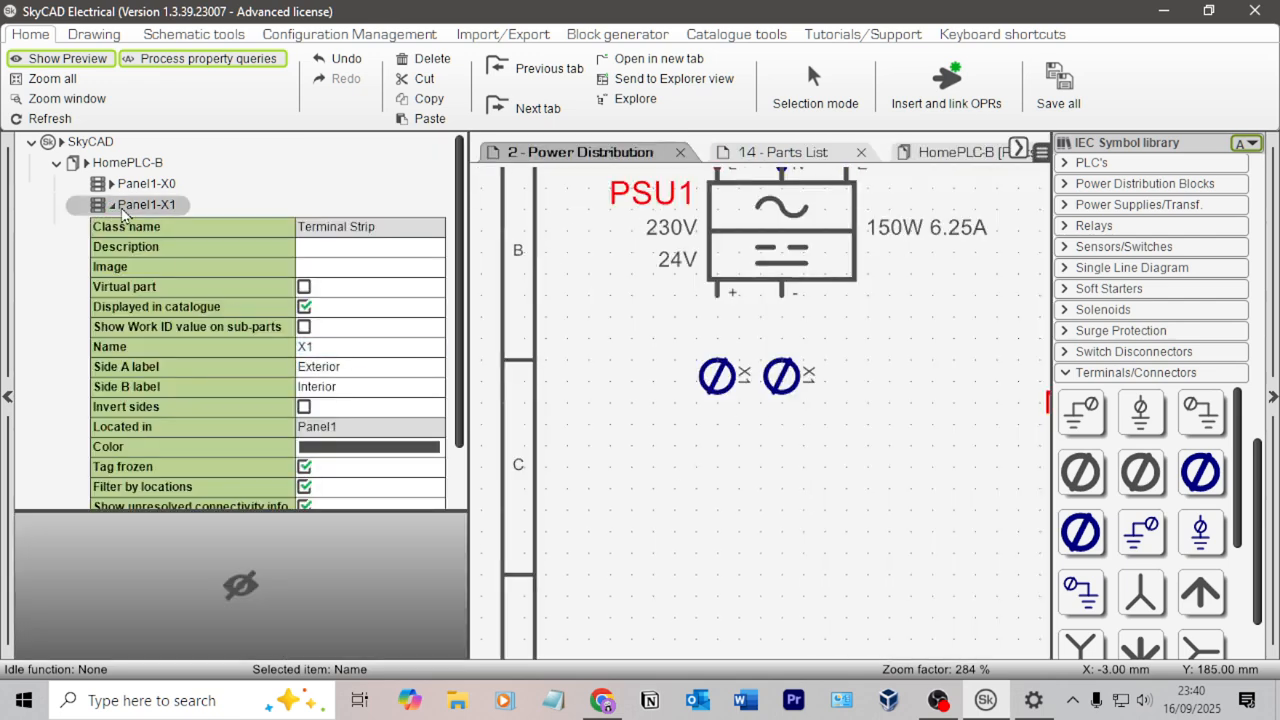
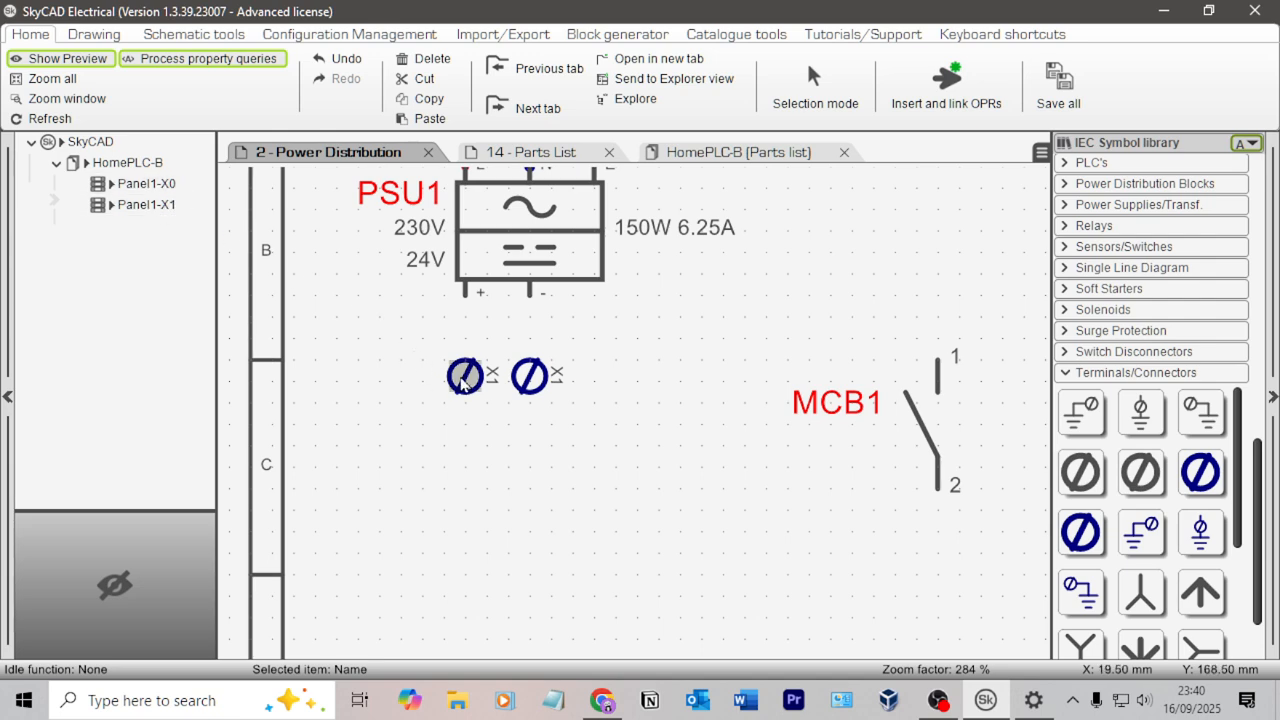
Assign the terminal under PSU1's + output to terminal strip Panel1-X0.
{"action": "left_click", "coordinate": [466, 379]}
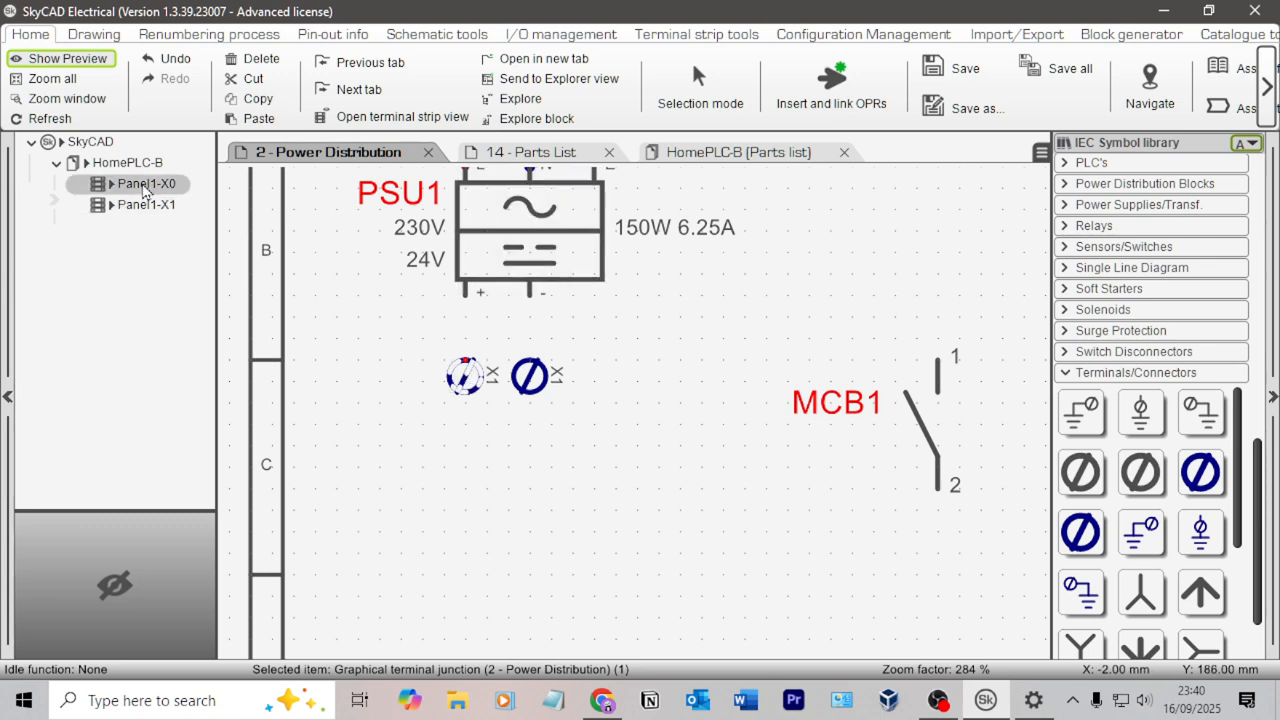
{"action": "scroll", "coordinate": [1150, 95], "scroll_direction": "down", "scroll_amount": 3}
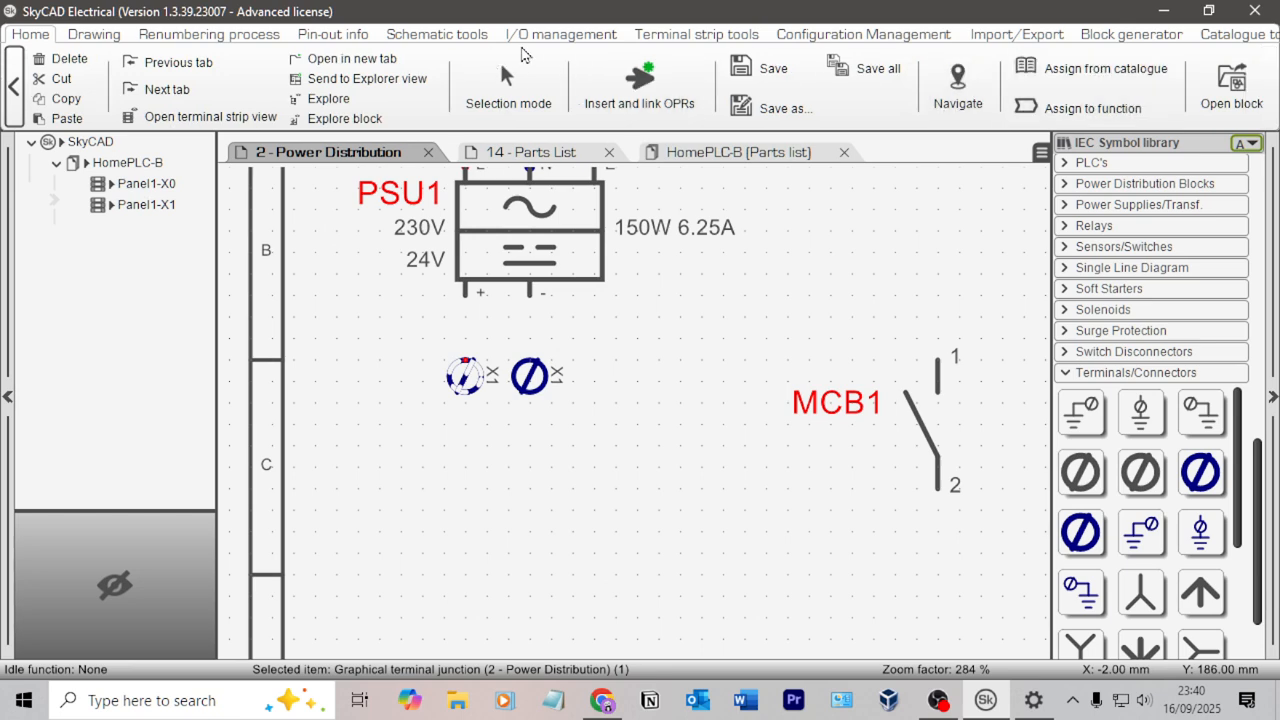
{"action": "left_click", "coordinate": [697, 34]}
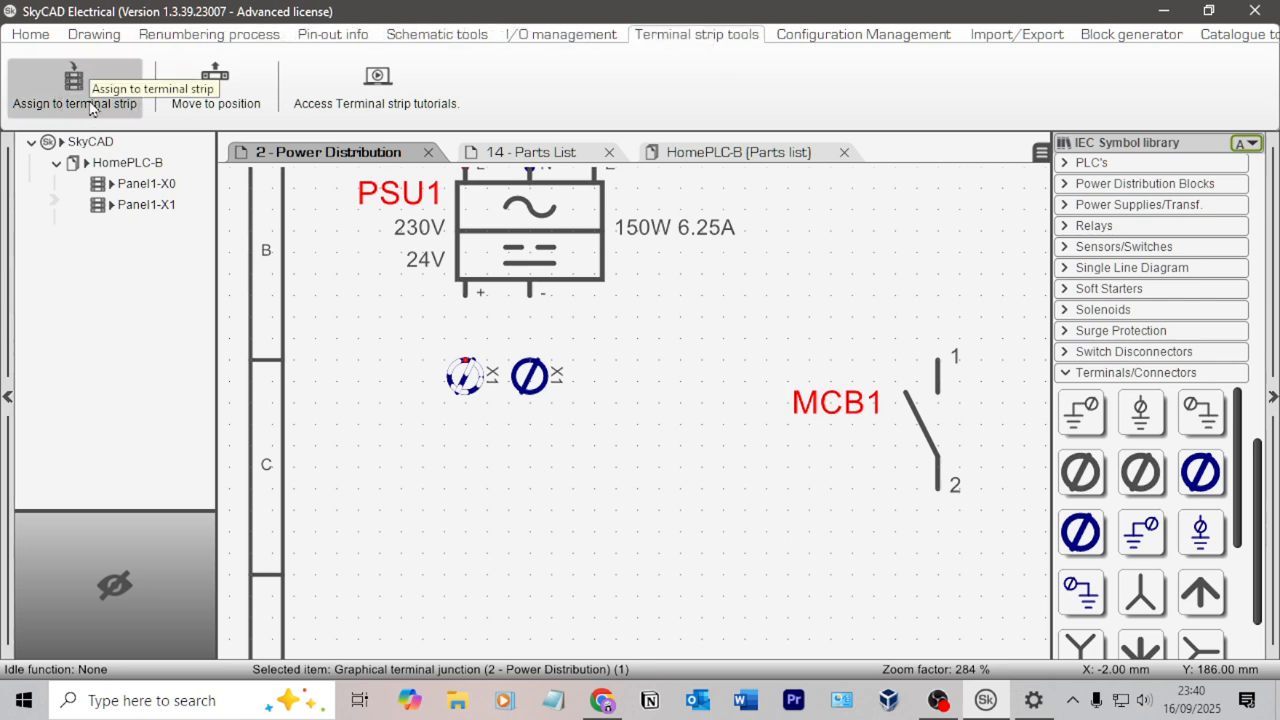
{"action": "left_click", "coordinate": [90, 107]}
{"action": "left_click", "coordinate": [125, 311]}
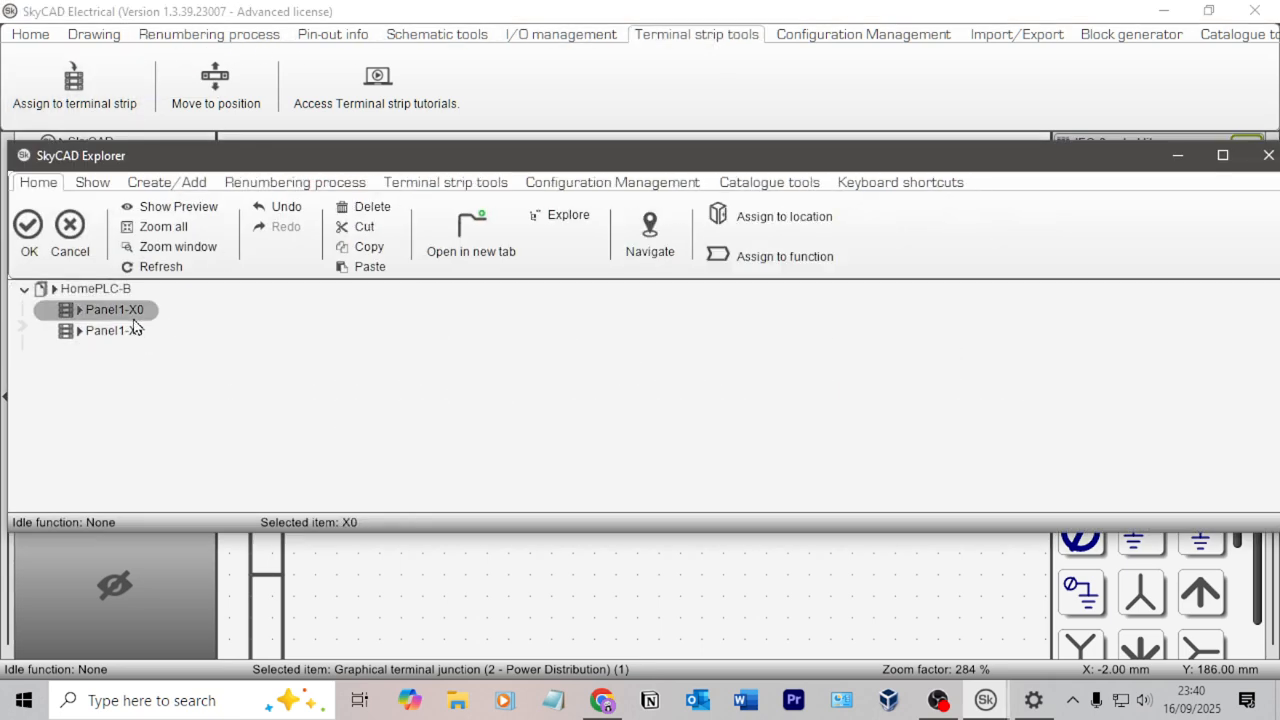
{"action": "left_click", "coordinate": [29, 232]}
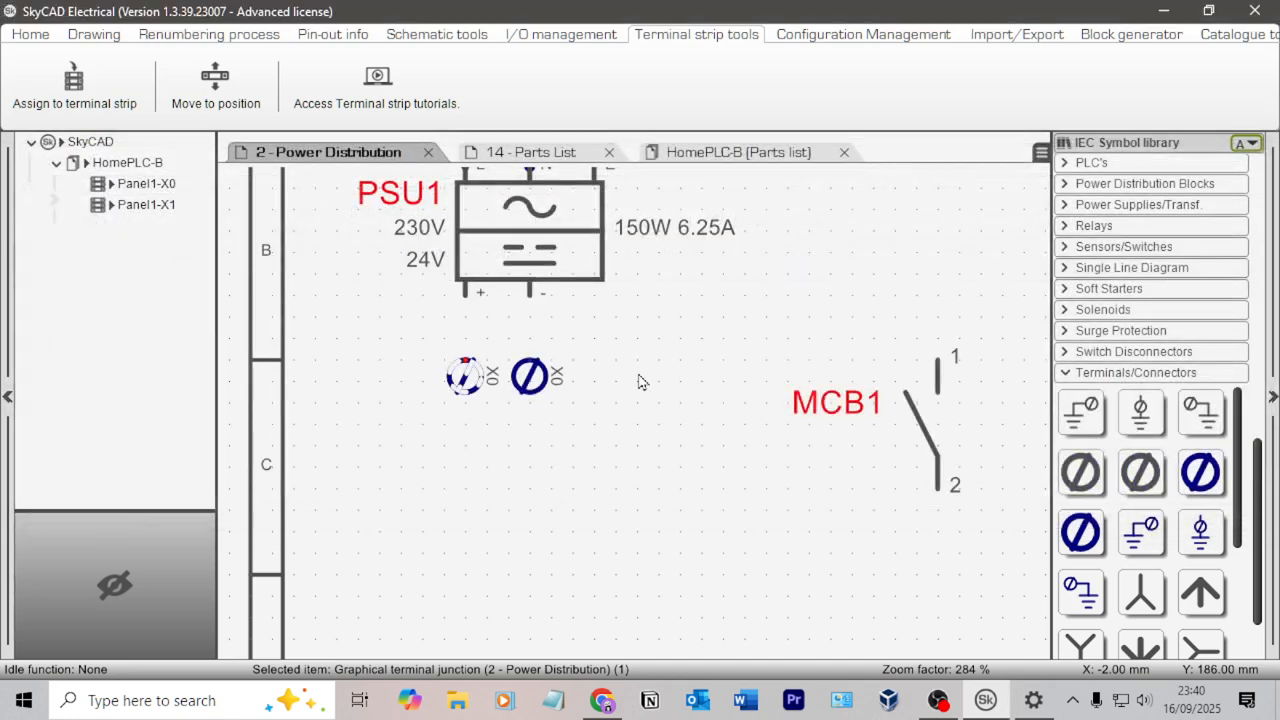
Assign the terminal under PSU1's - output to terminal strip Panel1-X1.
{"action": "left_click", "coordinate": [530, 377]}
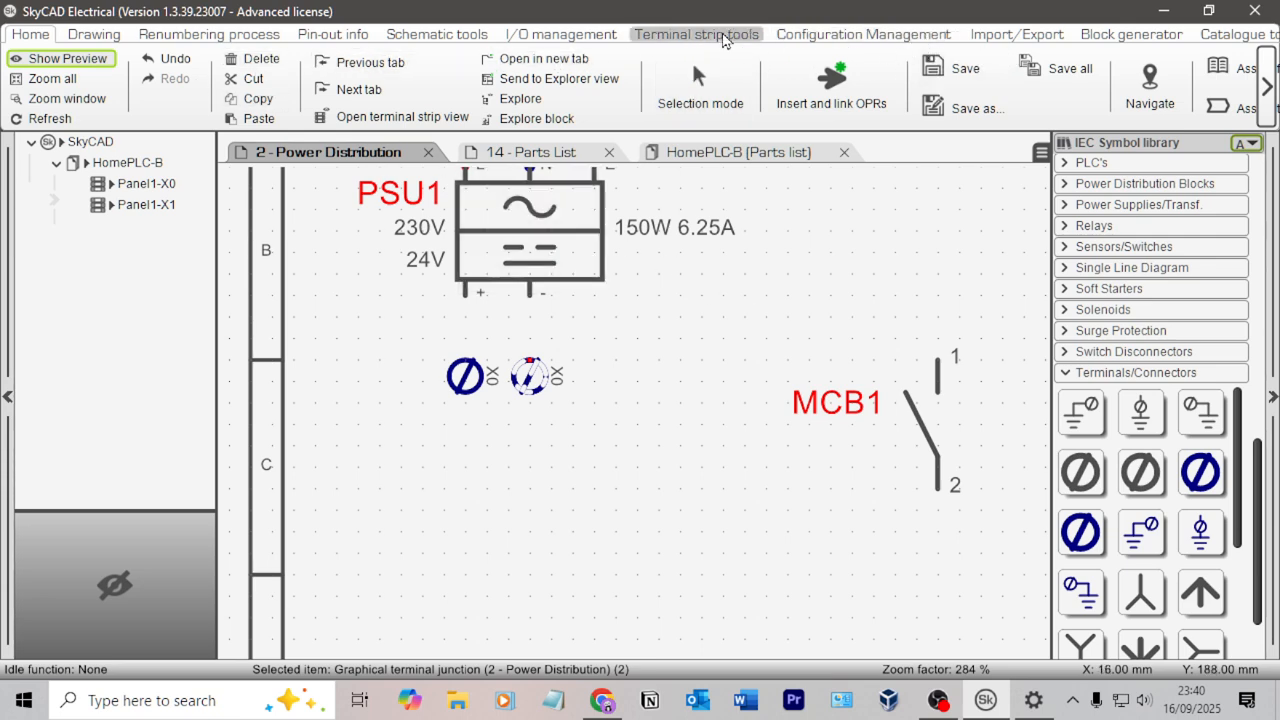
{"action": "left_click", "coordinate": [706, 36]}
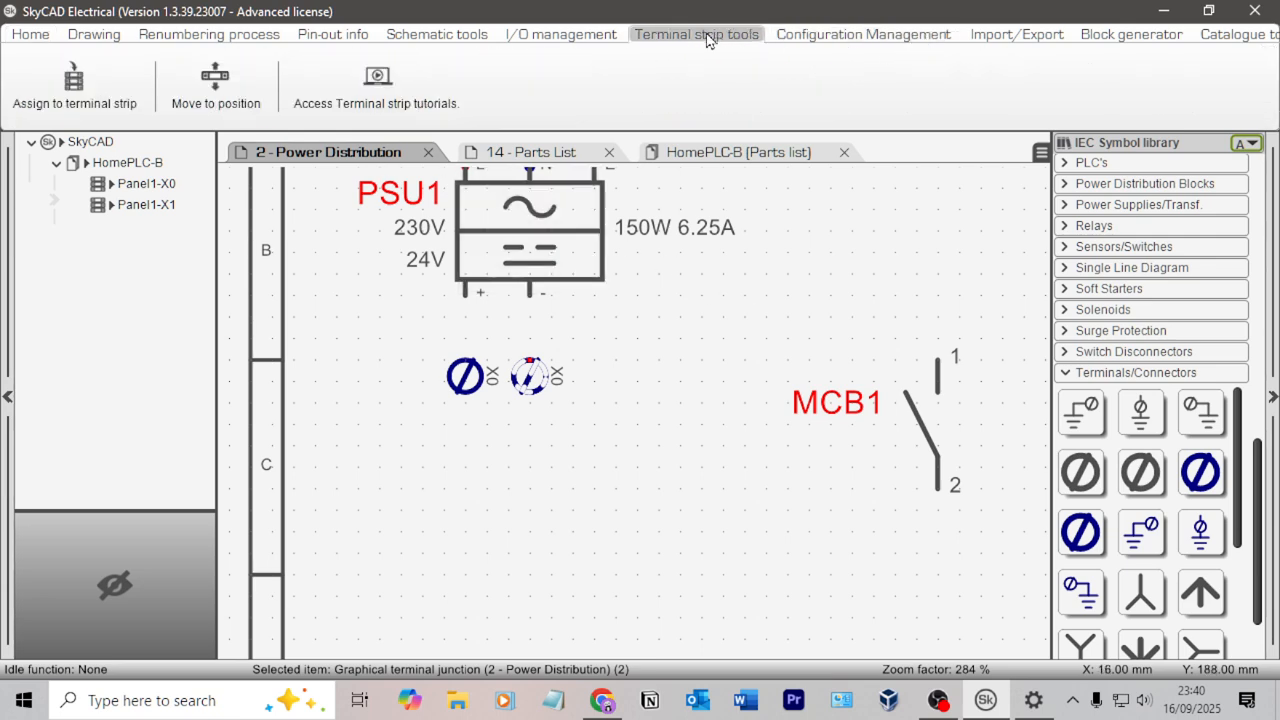
{"action": "left_click", "coordinate": [92, 80]}
{"action": "left_click", "coordinate": [114, 331]}
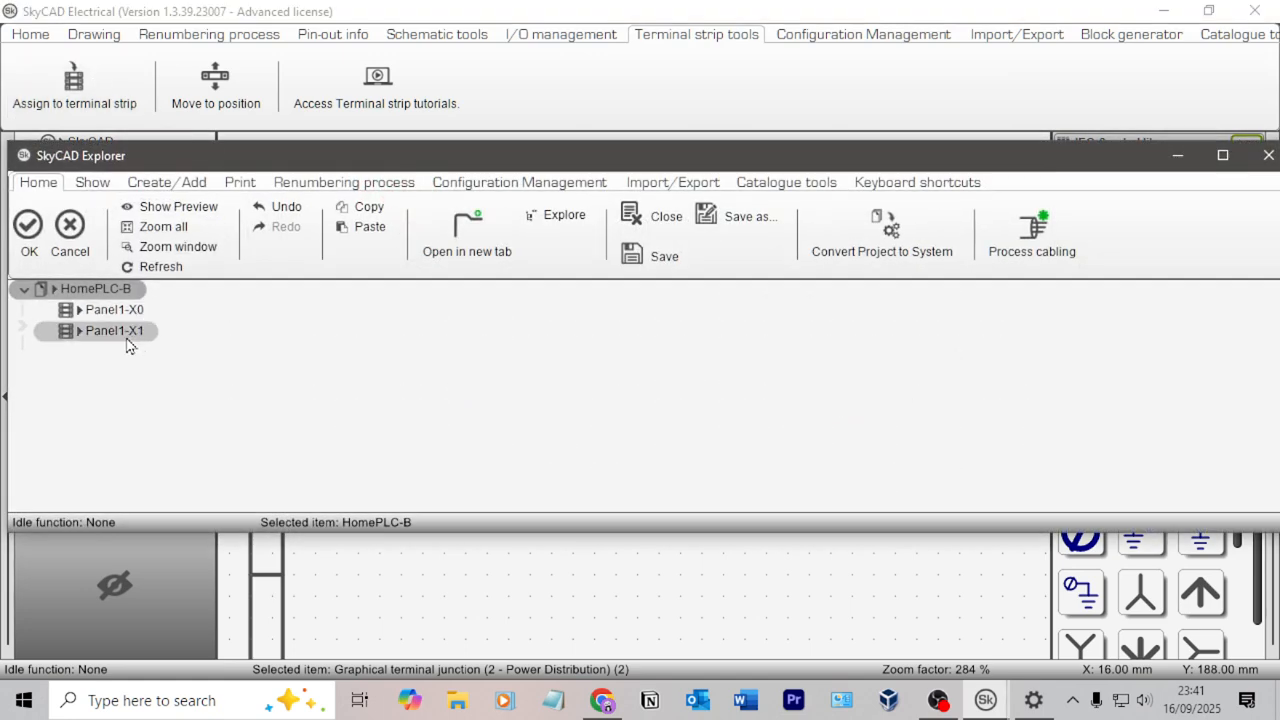
{"action": "left_click", "coordinate": [75, 235]}
{"action": "left_click", "coordinate": [626, 342]}
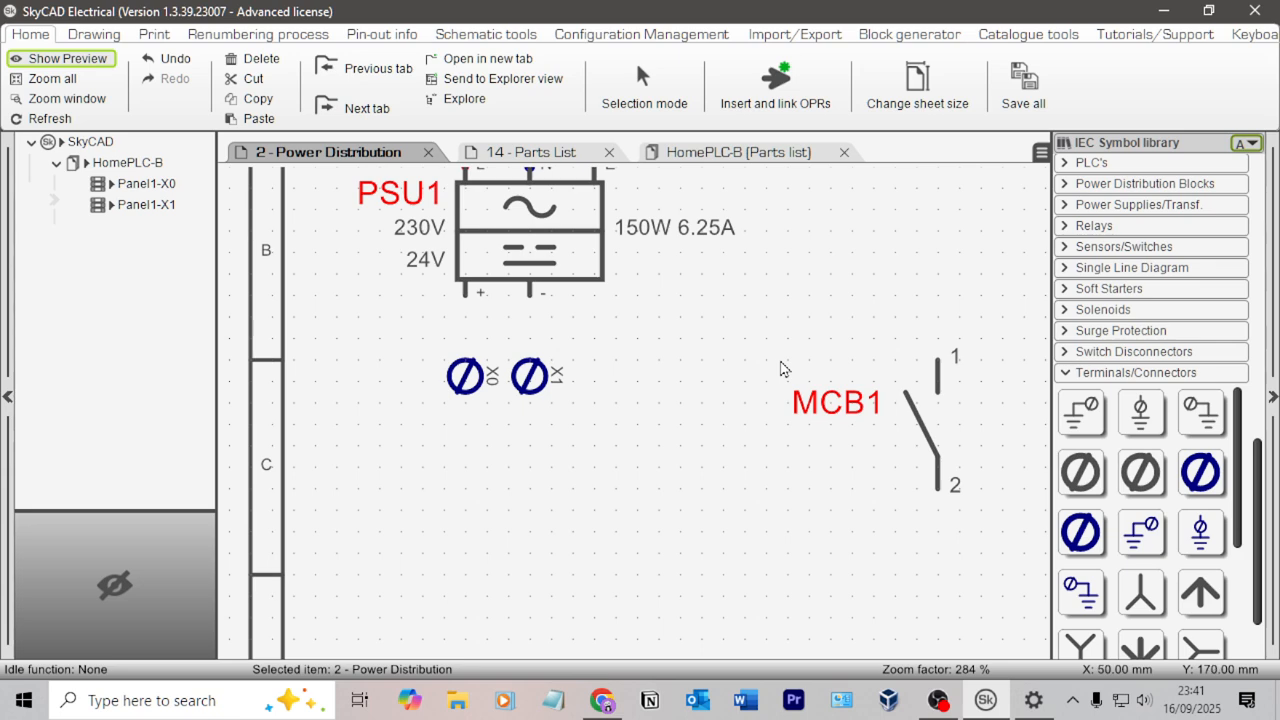
Check the wiring of the physical terminal blocks in the YouTube video in the browser, and return to SkyCAD.
{"action": "scroll", "coordinate": [578, 342], "scroll_direction": "down", "scroll_amount": 3}
{"action": "middle_click_drag", "start_coordinate": [630, 339], "coordinate": [667, 408]}
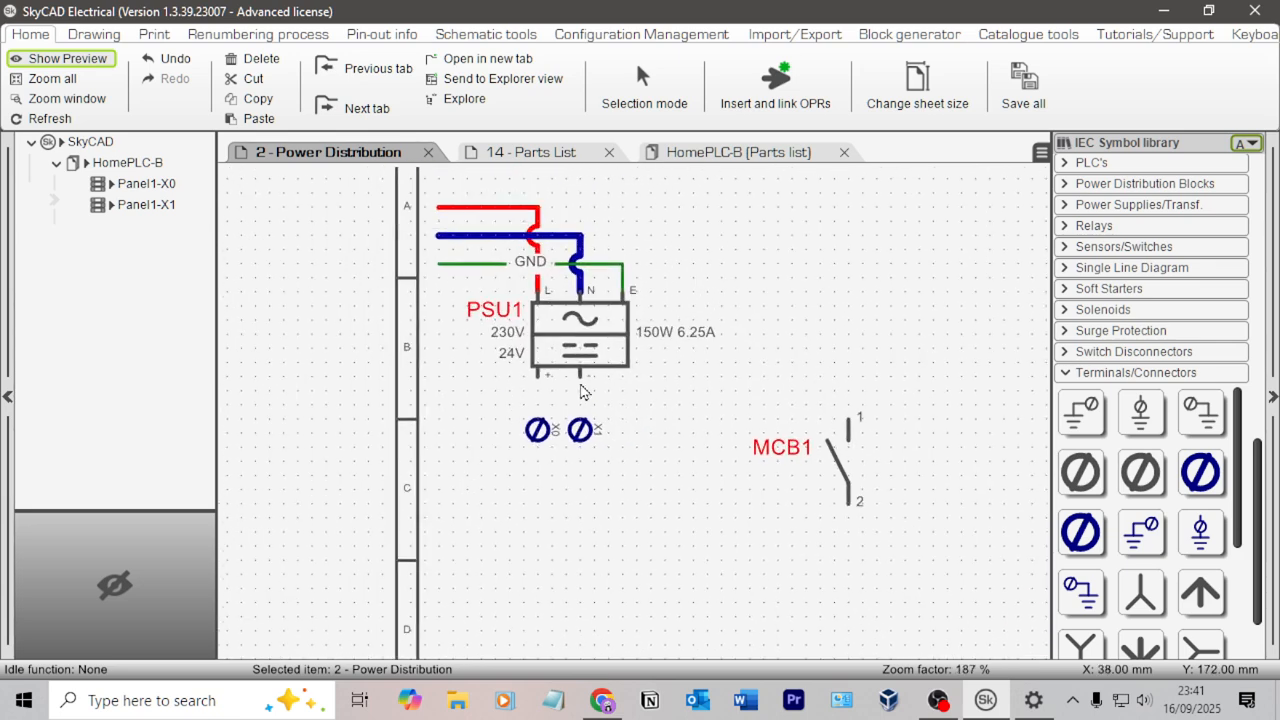
{"action": "scroll", "coordinate": [541, 468], "scroll_direction": "up", "scroll_amount": 4}
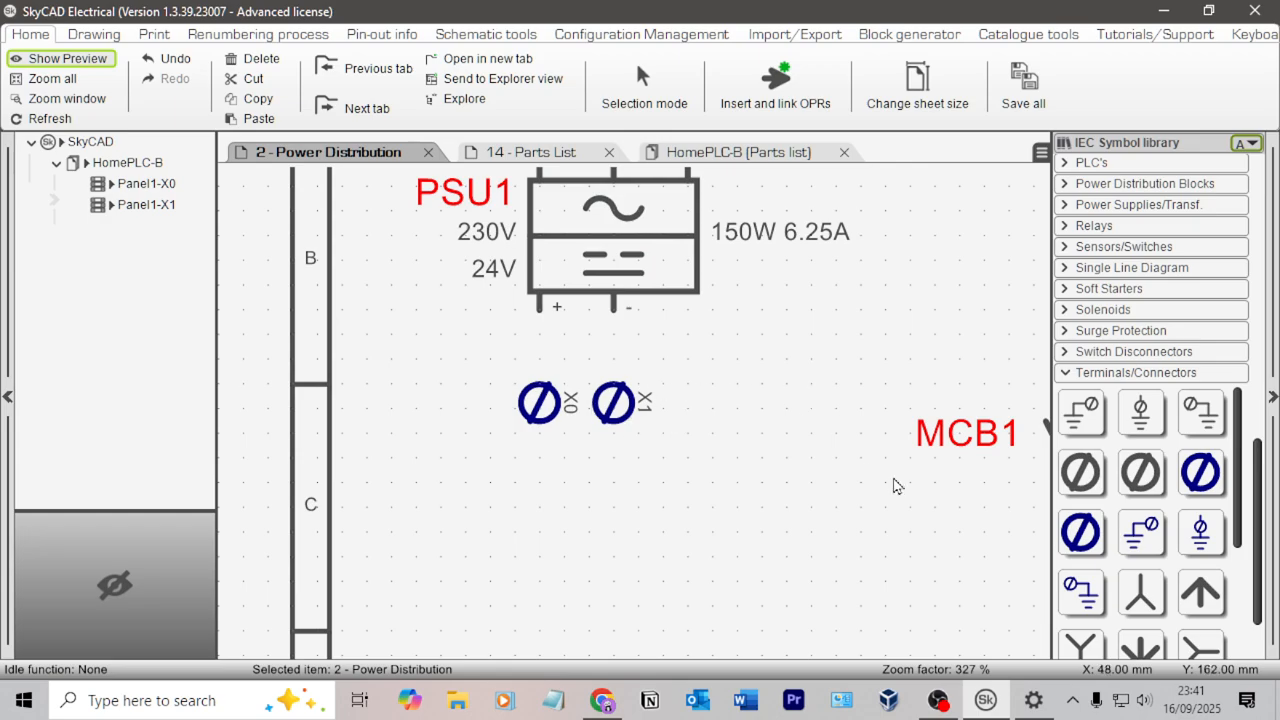
{"action": "key", "text": "alt+Tab"}
{"action": "left_click", "coordinate": [585, 365]}
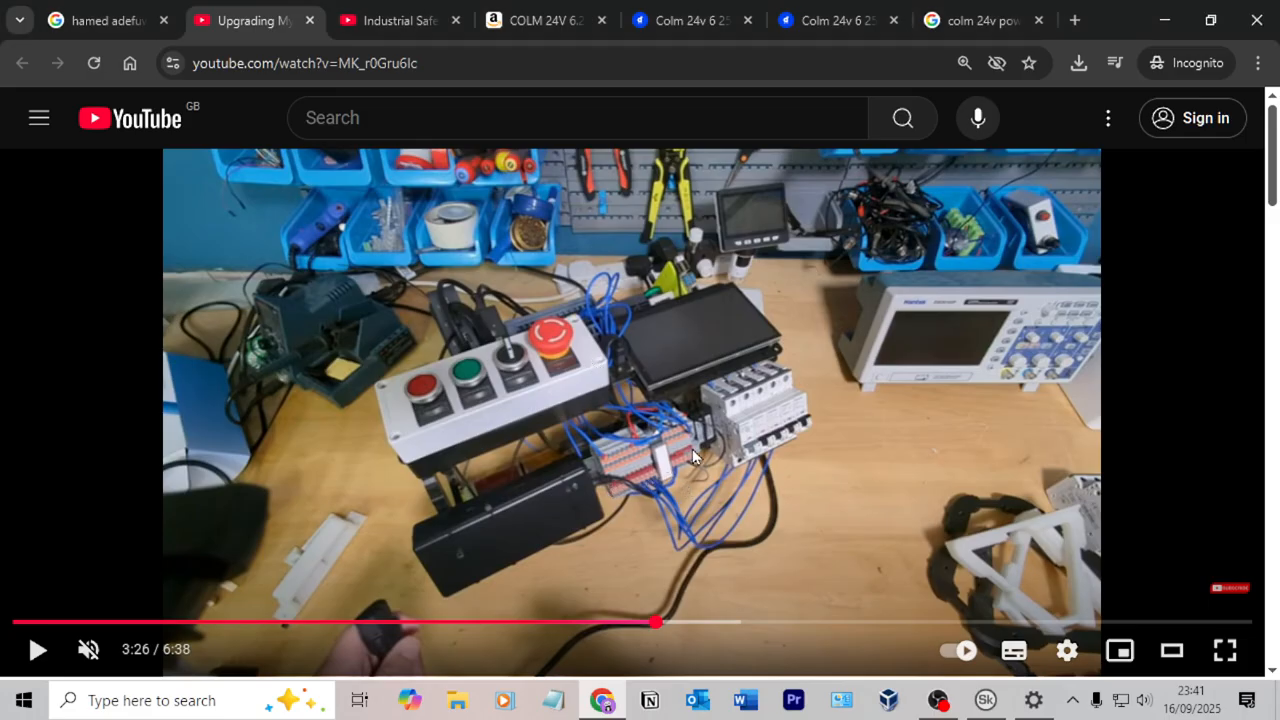
{"action": "key", "text": "alt+Tab"}
Draw a red Power connection from PSU1's + output straight down through terminal X0 and on below it.
{"action": "scroll", "coordinate": [1140, 245], "scroll_direction": "up", "scroll_amount": 3}
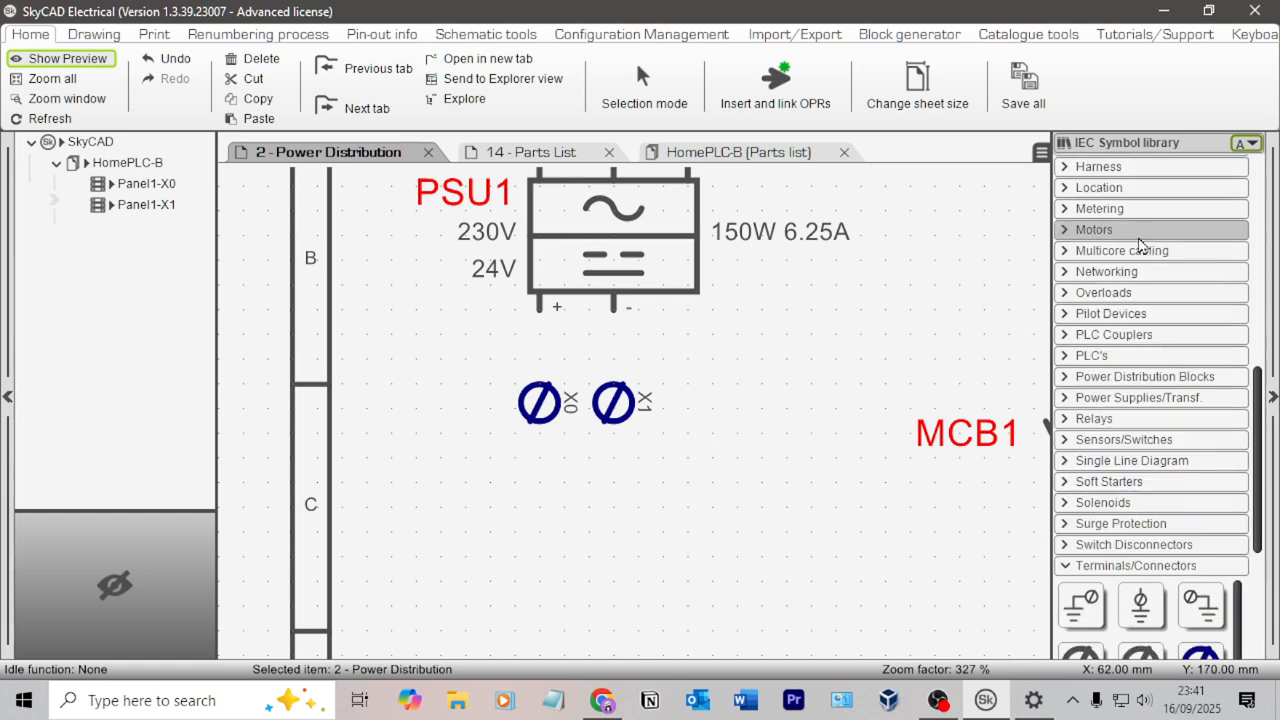
{"action": "scroll", "coordinate": [1140, 245], "scroll_direction": "up", "scroll_amount": 5}
{"action": "left_click_drag", "start_coordinate": [1259, 292], "coordinate": [1255, 185]}
{"action": "left_click", "coordinate": [1095, 267]}
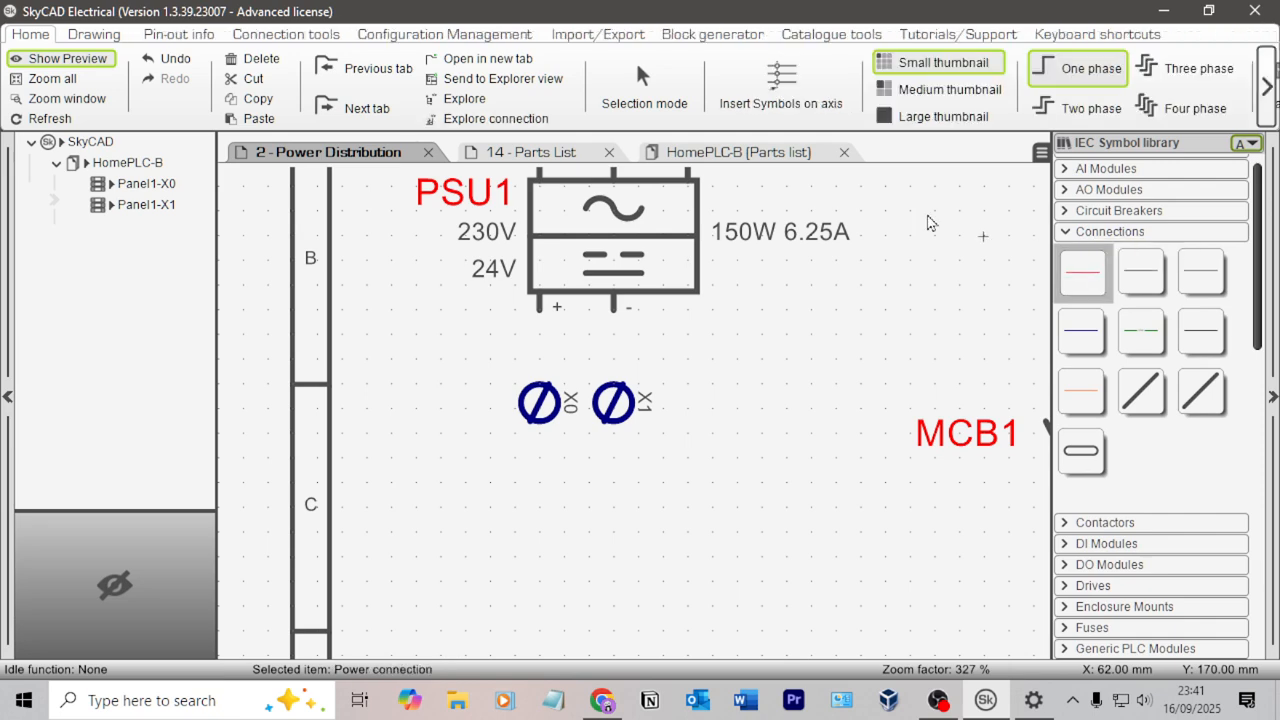
{"action": "left_click", "coordinate": [538, 586]}
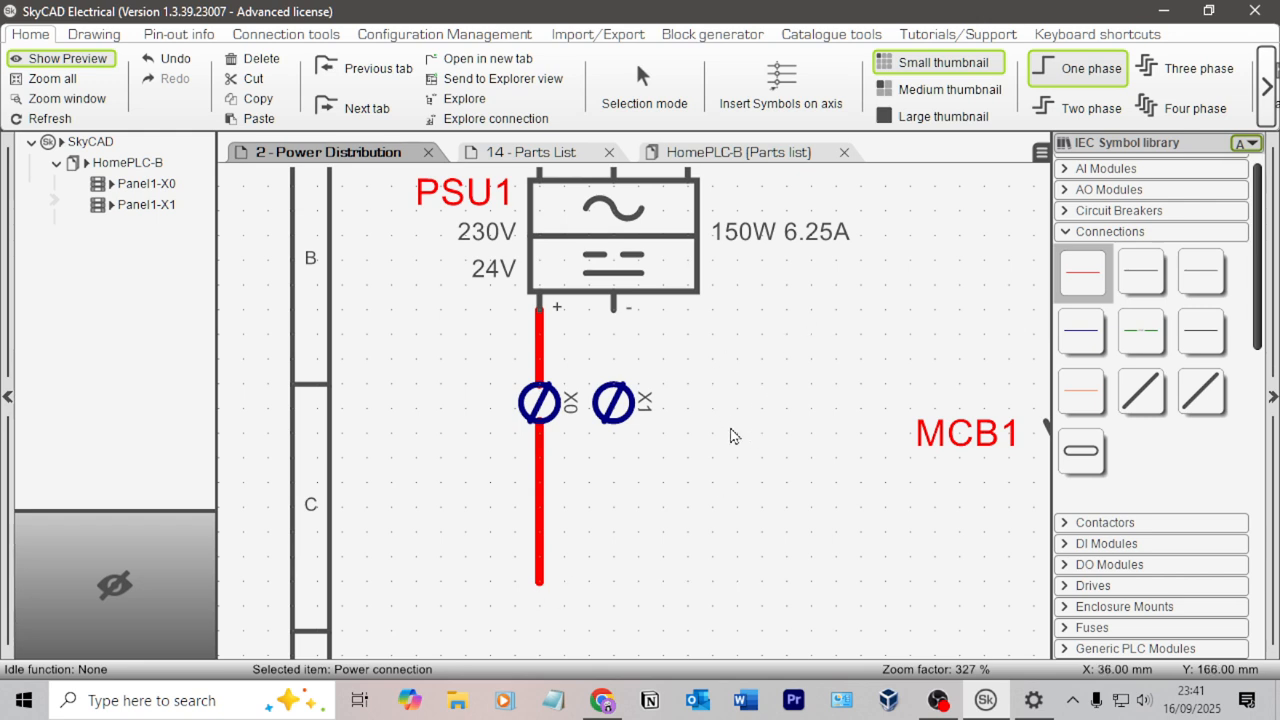
Draw a black 0V connection from PSU1's - output down through terminal X1, ending level with the red one.
{"action": "left_click", "coordinate": [1141, 271]}
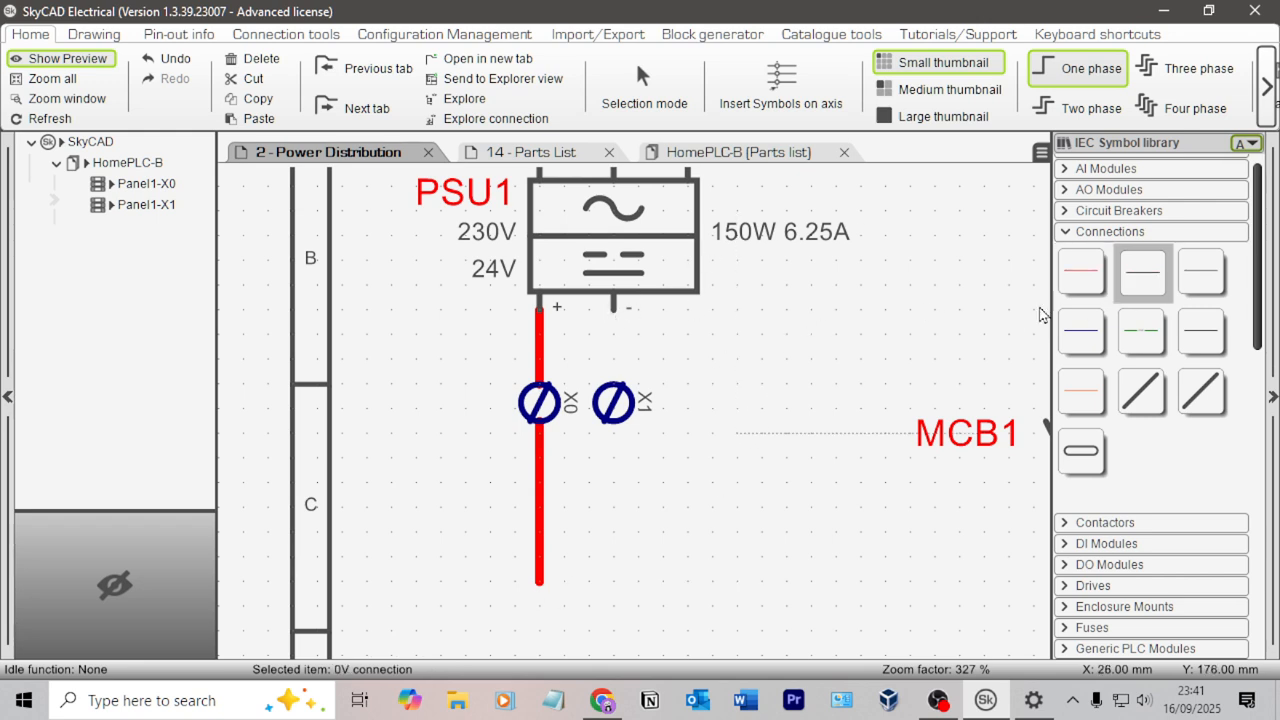
{"action": "left_click", "coordinate": [613, 584]}
{"action": "scroll", "coordinate": [784, 430], "scroll_direction": "down", "scroll_amount": 3}
{"action": "scroll", "coordinate": [784, 430], "scroll_direction": "down", "scroll_amount": 1}
{"action": "scroll", "coordinate": [709, 371], "scroll_direction": "up", "scroll_amount": 2}
{"action": "middle_click_drag", "start_coordinate": [644, 404], "coordinate": [668, 416]}
{"action": "scroll", "coordinate": [688, 410], "scroll_direction": "down", "scroll_amount": 1}
{"action": "scroll", "coordinate": [686, 409], "scroll_direction": "up", "scroll_amount": 1}
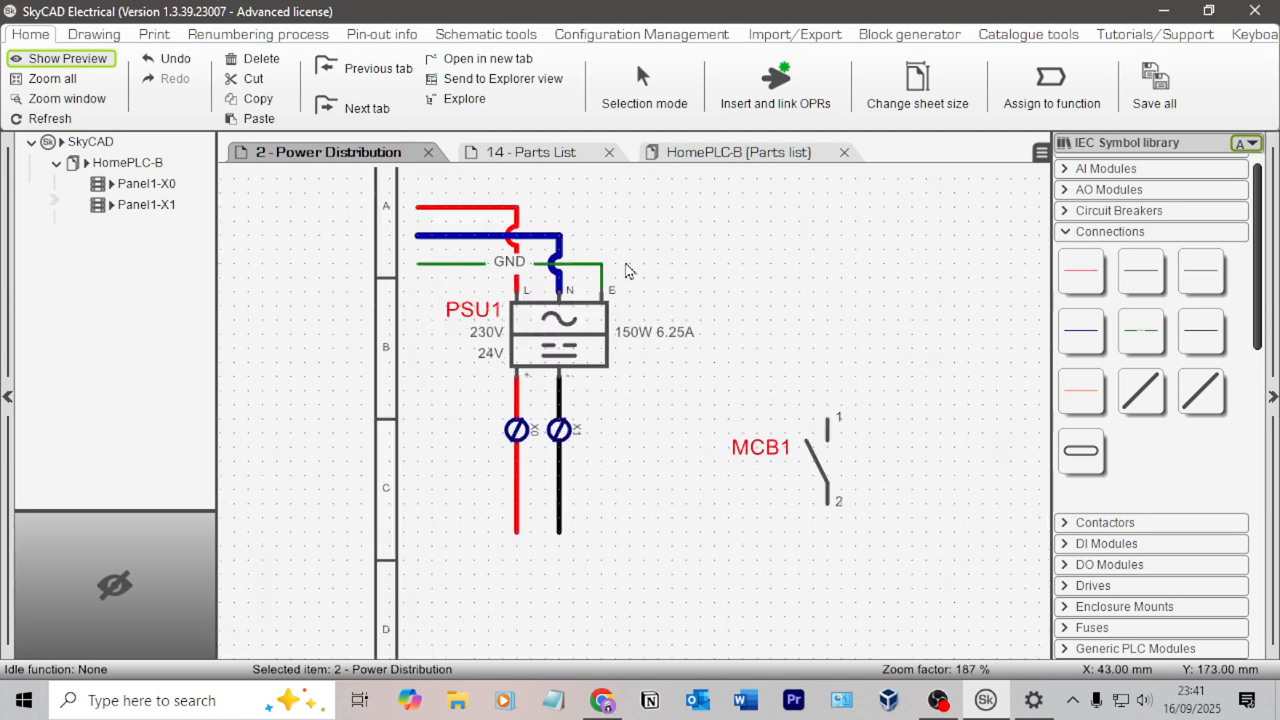
Delete the blue connection at PSU1's N input and redraw it along the same route as a red Power connection.
{"action": "left_click", "coordinate": [553, 258]}
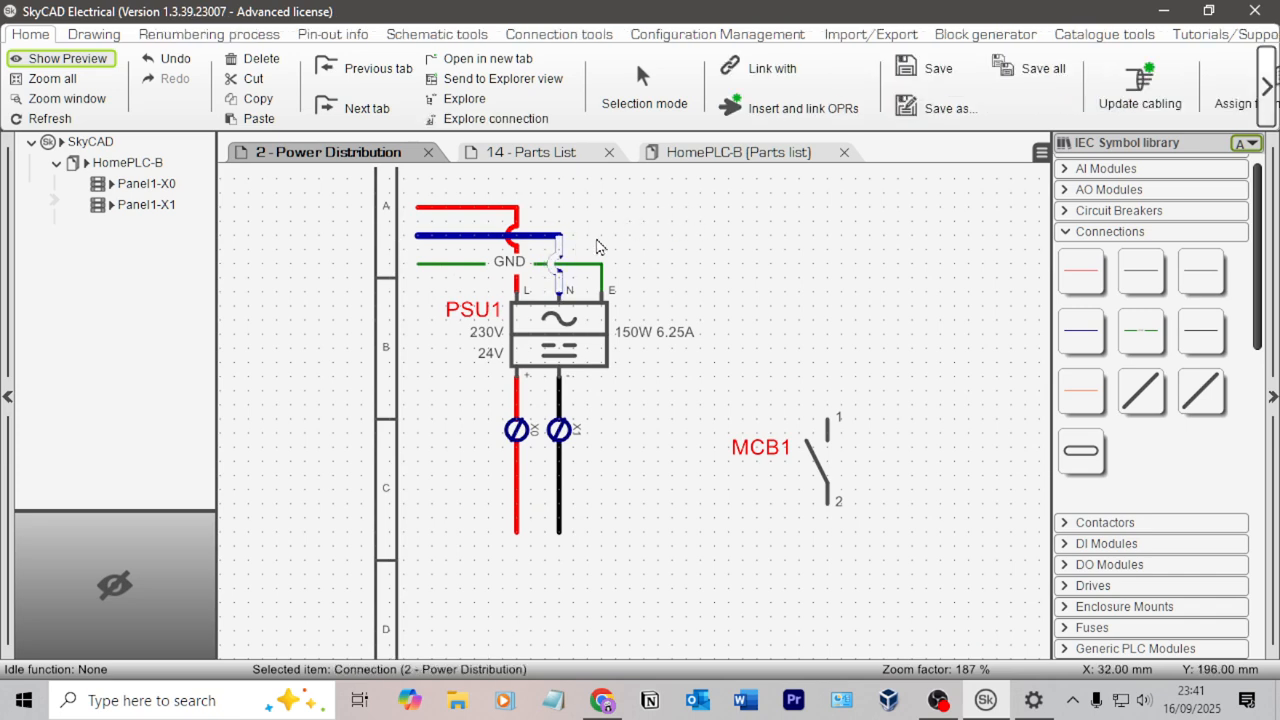
{"action": "key", "text": "Delete"}
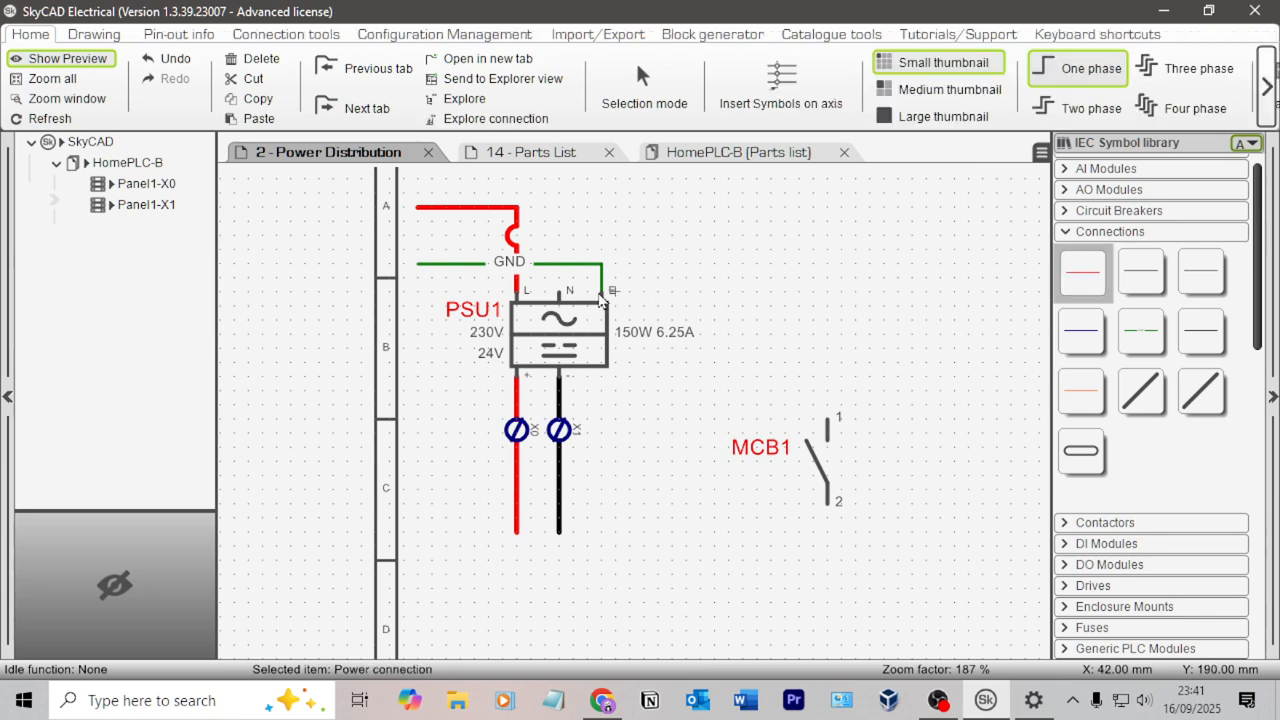
{"action": "left_click", "coordinate": [560, 292]}
{"action": "left_click", "coordinate": [559, 236]}
{"action": "left_click", "coordinate": [418, 240]}
{"action": "key", "text": "Escape"}
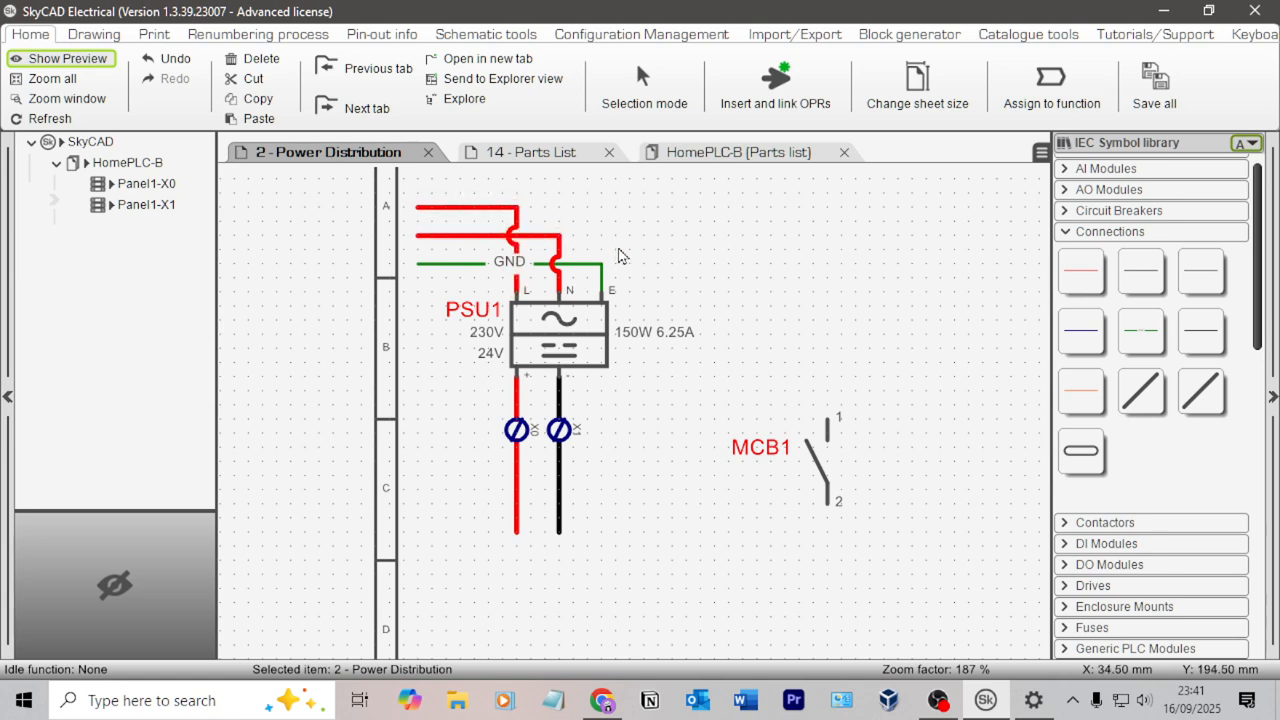
Set the colour property of the Power connection at PSU1's N input to Blue.
{"action": "double_click", "coordinate": [558, 253]}
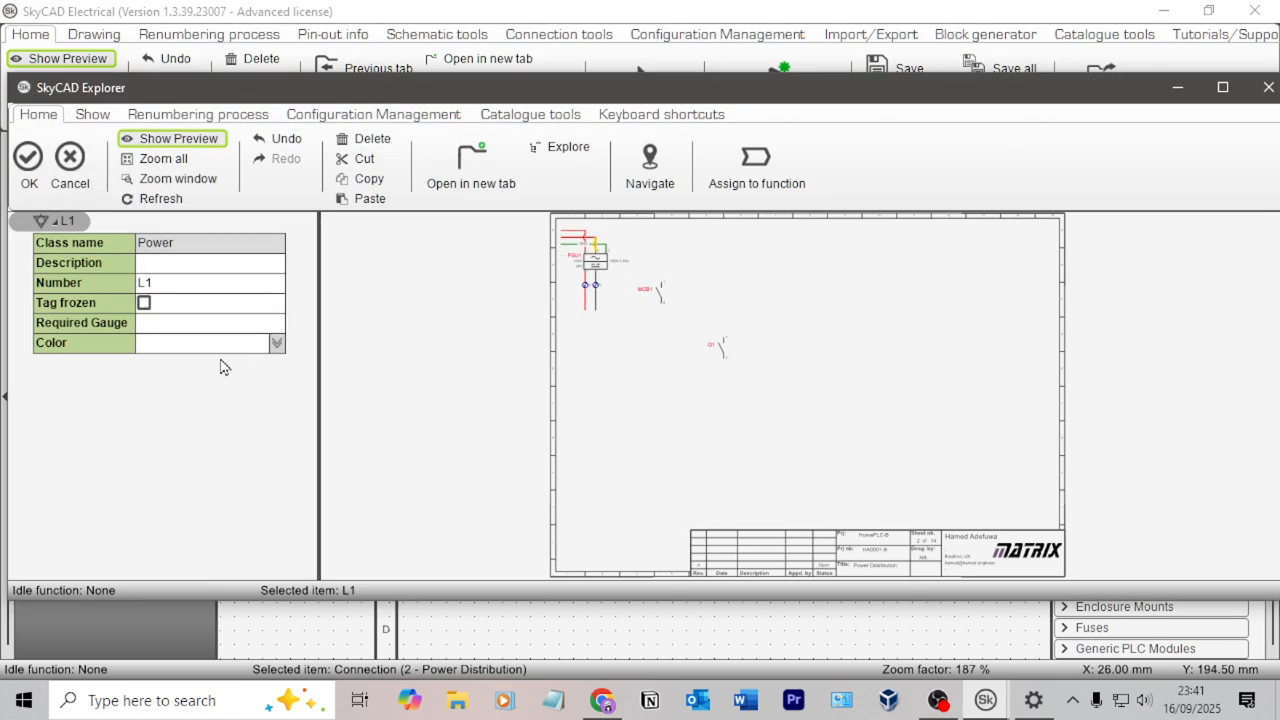
{"action": "left_click", "coordinate": [278, 342]}
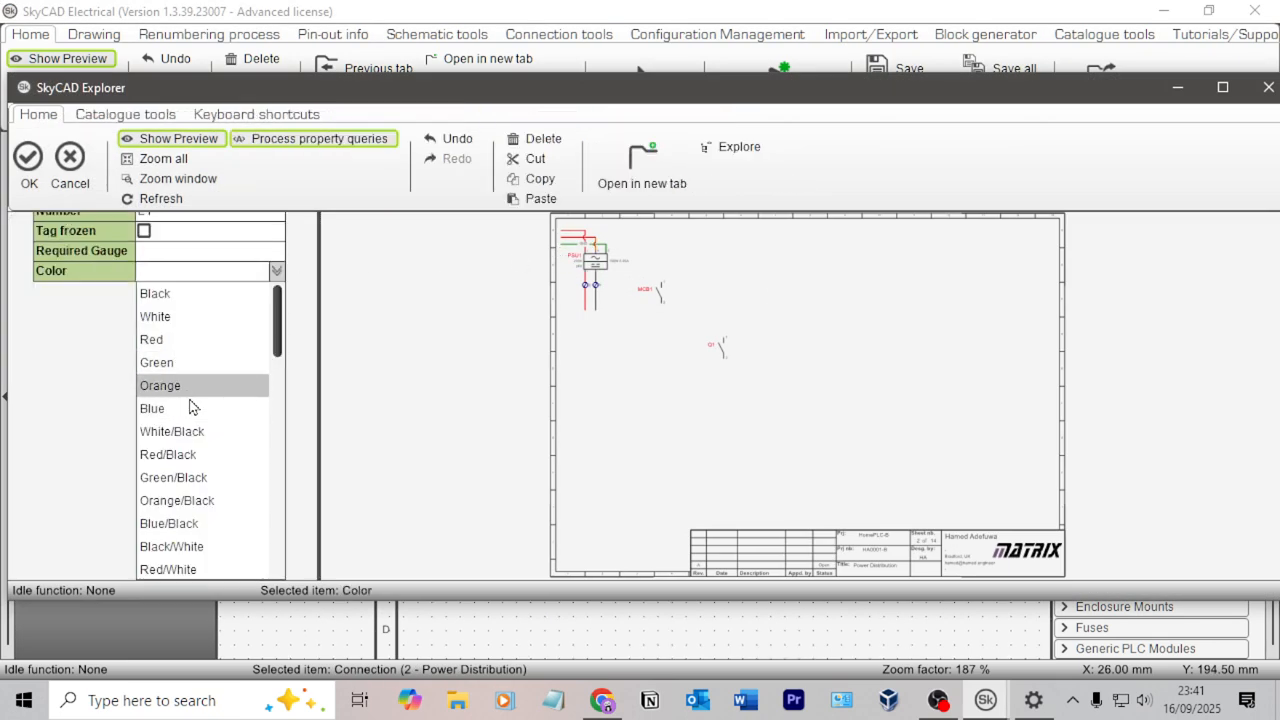
{"action": "left_click", "coordinate": [160, 408]}
{"action": "left_click", "coordinate": [30, 172]}
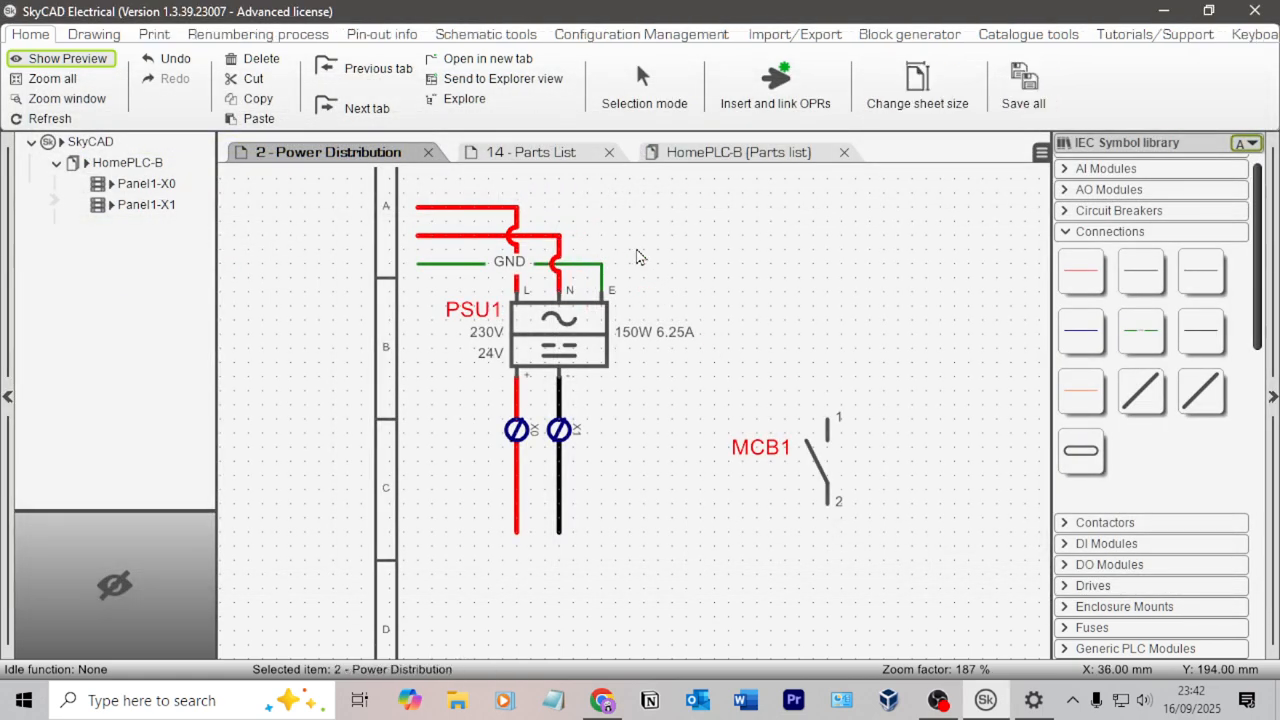
Check the colour assigned in the properties of the connection at PSU1's N input, leaving them unedited.
{"action": "double_click", "coordinate": [558, 256]}
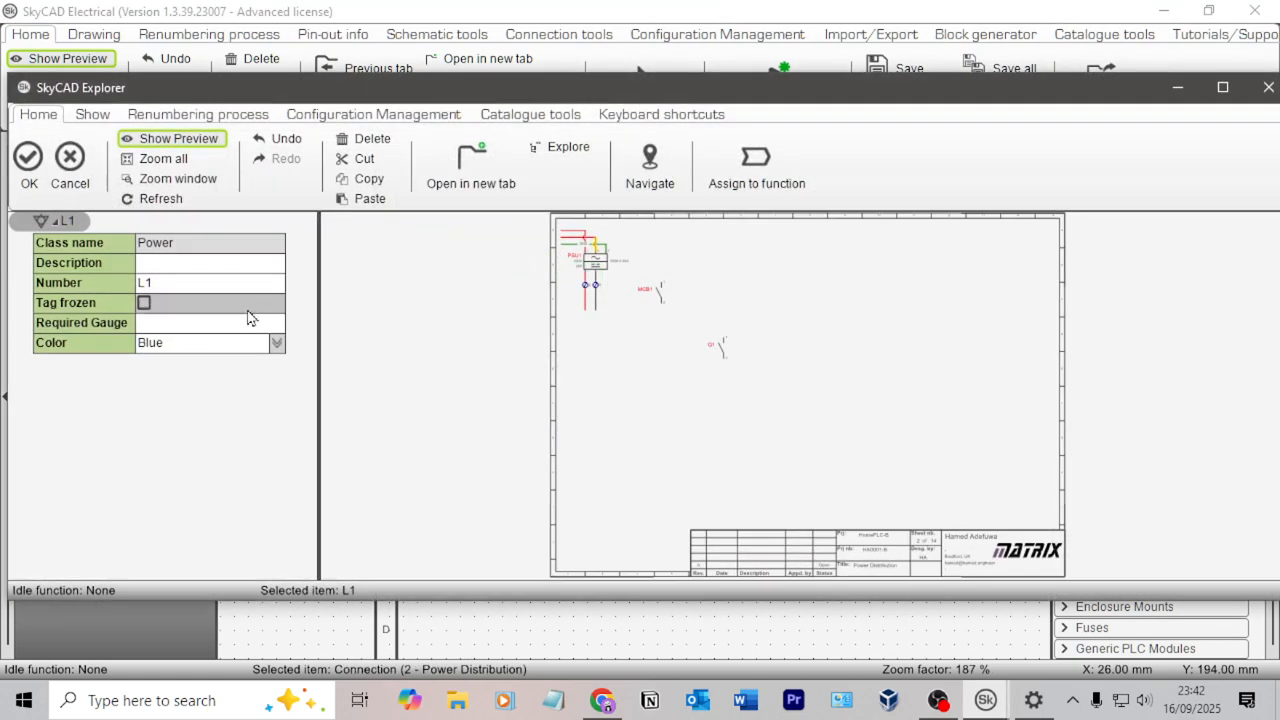
{"action": "left_click", "coordinate": [74, 176]}
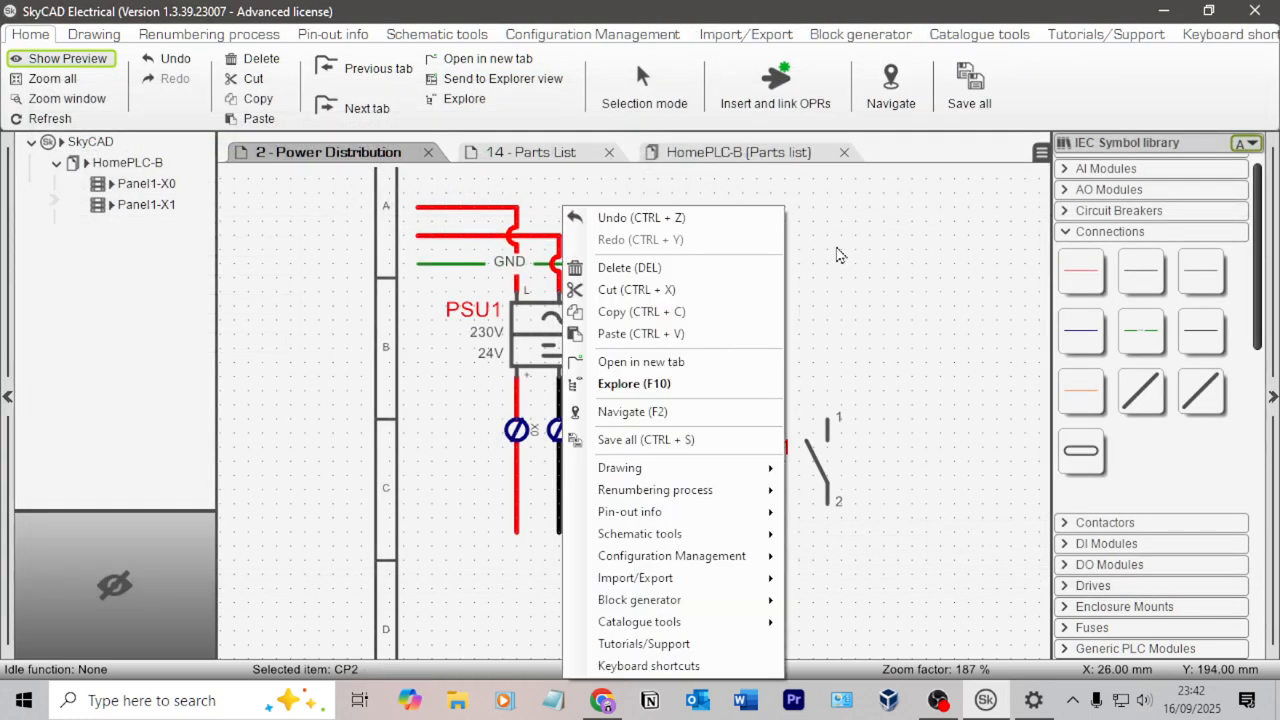
{"action": "left_click", "coordinate": [836, 248]}
{"action": "double_click", "coordinate": [556, 257]}
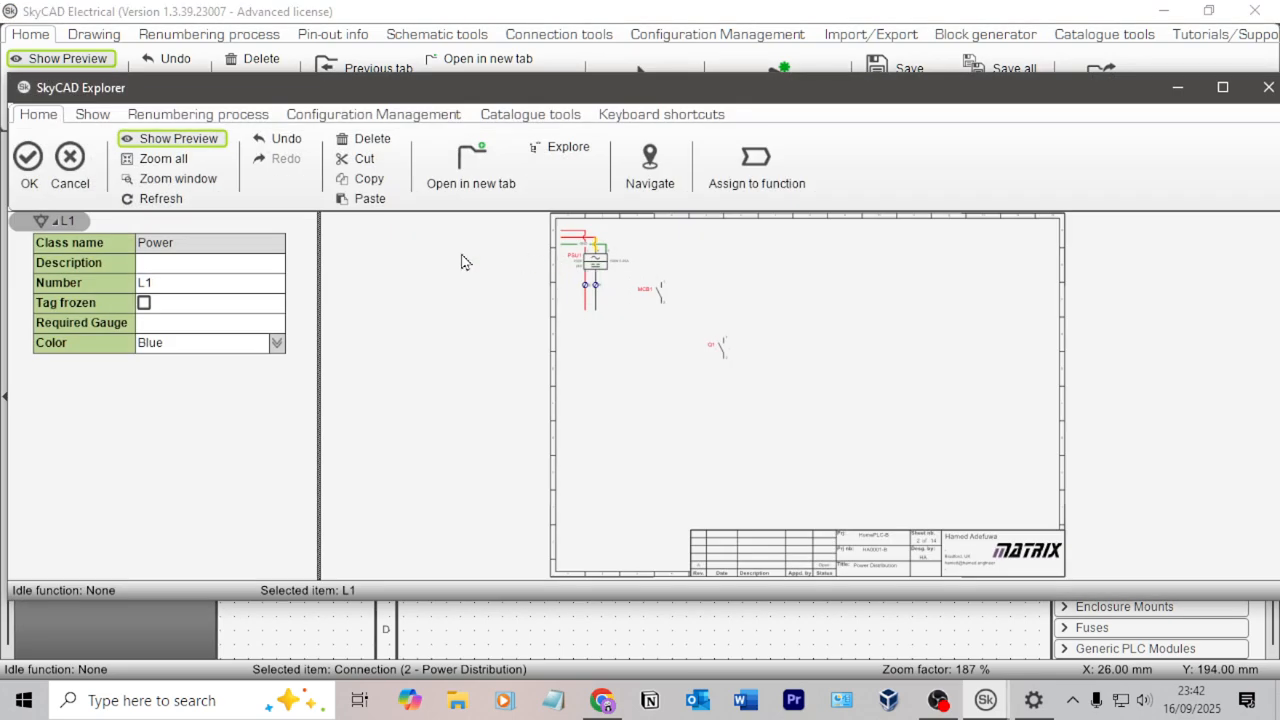
{"action": "left_click", "coordinate": [70, 172]}
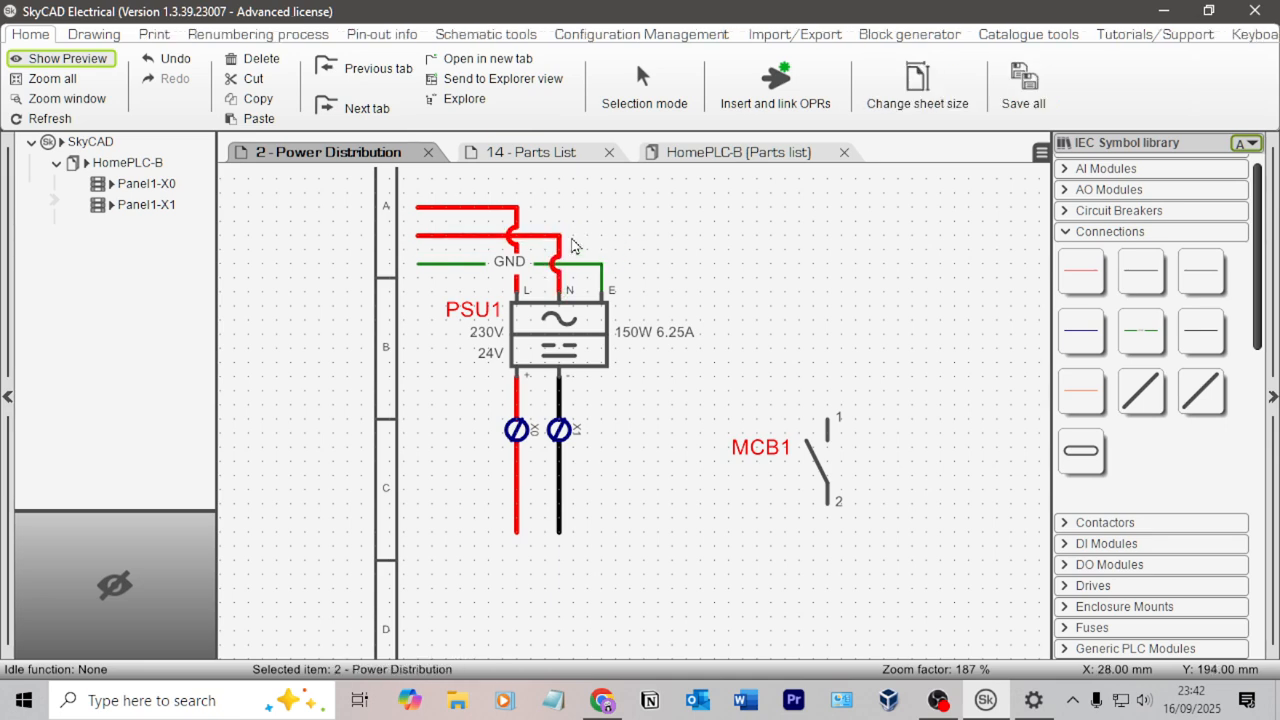
Delete the red connection at PSU1's N input and redraw it along the same route as a black 0V connection.
{"action": "left_click", "coordinate": [560, 250]}
{"action": "key", "text": "Delete"}
{"action": "left_click", "coordinate": [562, 240]}
{"action": "key", "text": "Delete"}
{"action": "left_click", "coordinate": [1142, 270]}
{"action": "left_click", "coordinate": [560, 252]}
{"action": "left_click", "coordinate": [422, 242]}
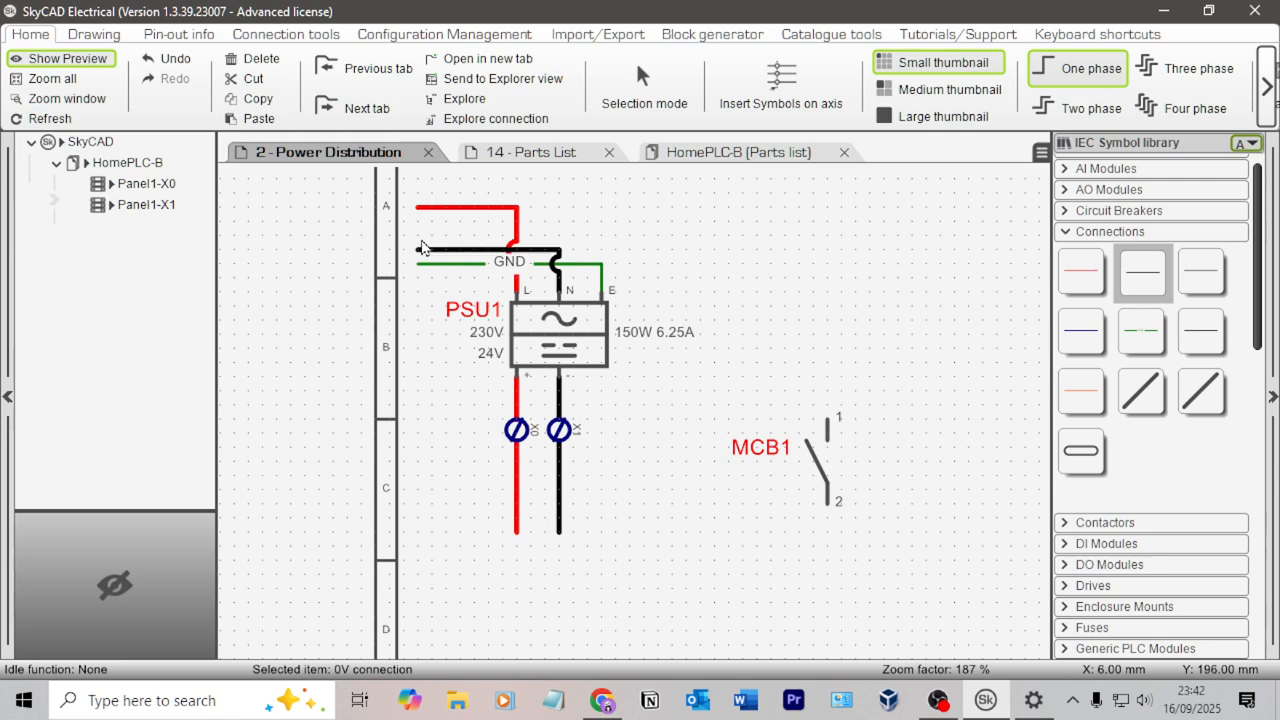
{"action": "left_click", "coordinate": [548, 249]}
{"action": "left_click", "coordinate": [601, 241]}
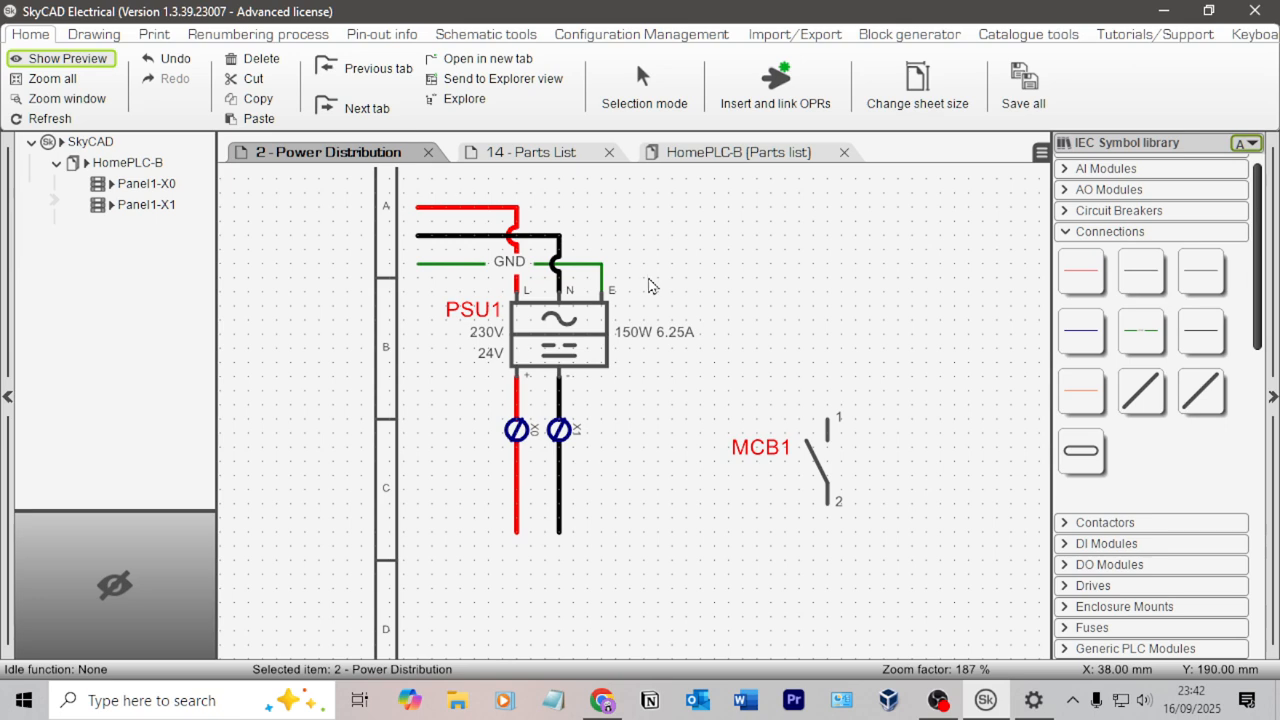
{"action": "left_click_drag", "start_coordinate": [658, 292], "coordinate": [400, 192]}
{"action": "key", "text": "Delete"}
{"action": "scroll", "coordinate": [763, 329], "scroll_direction": "down", "scroll_amount": 4}
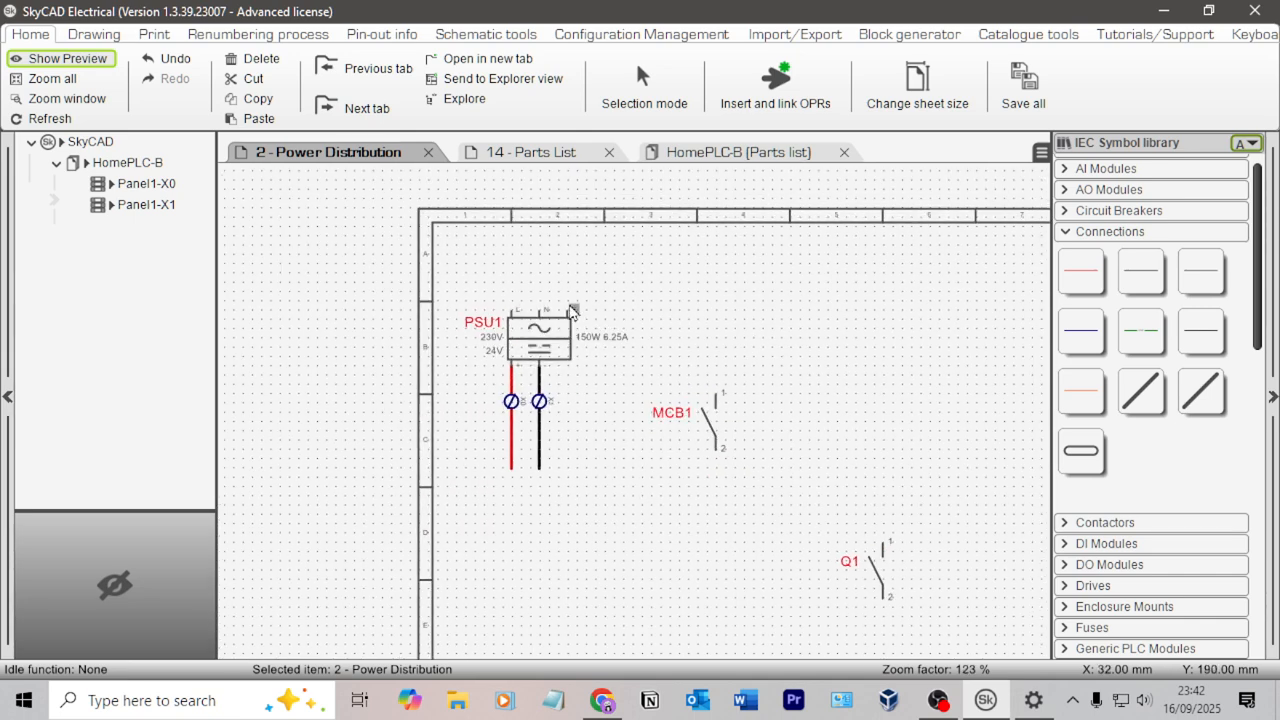
{"action": "key", "text": "ctrl+z"}
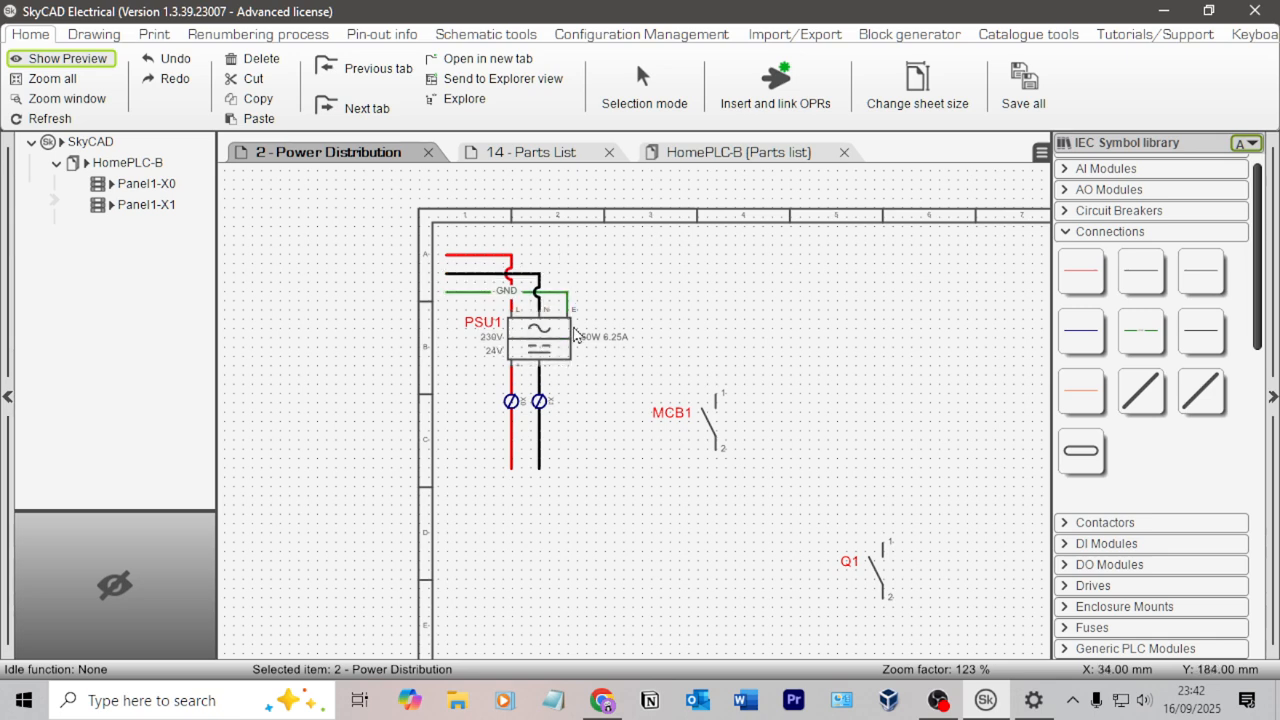
Delete the three mains connections above PSU1, and move PSU1 with its terminals and output wires up and slightly left on the sheet.
{"action": "scroll", "coordinate": [627, 280], "scroll_direction": "up", "scroll_amount": 2}
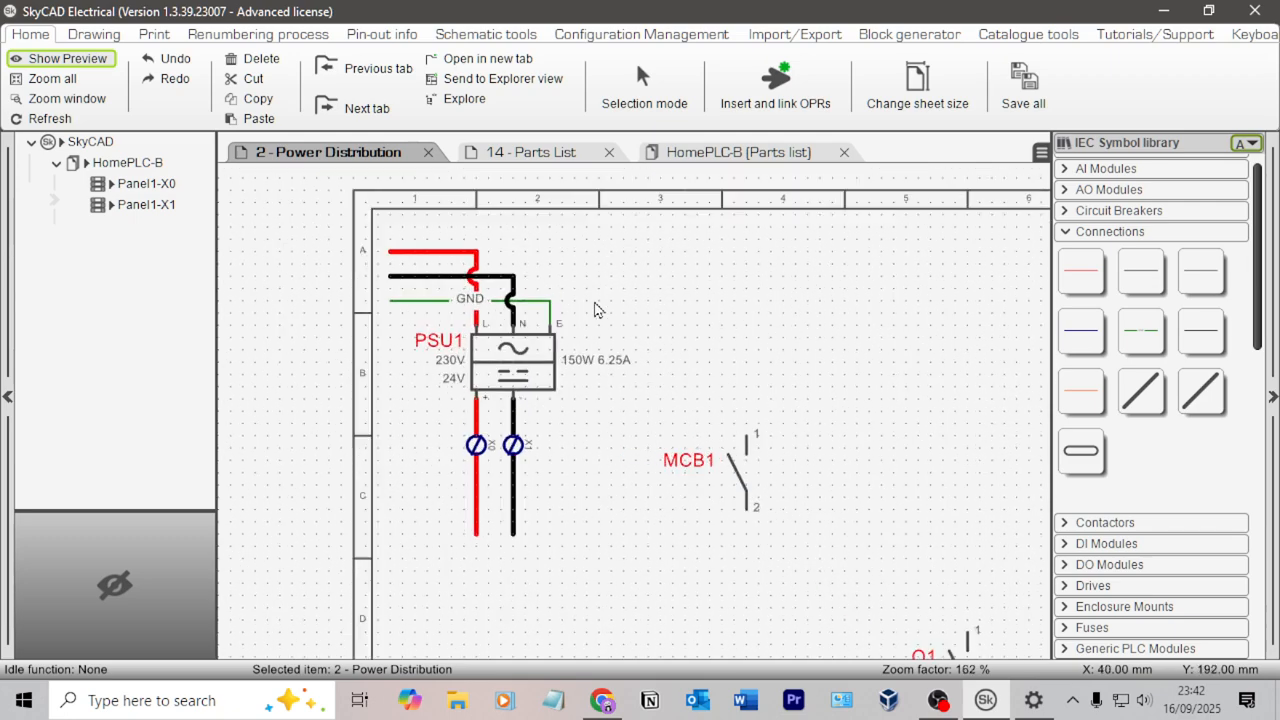
{"action": "left_click", "coordinate": [443, 263]}
{"action": "key", "text": "Delete"}
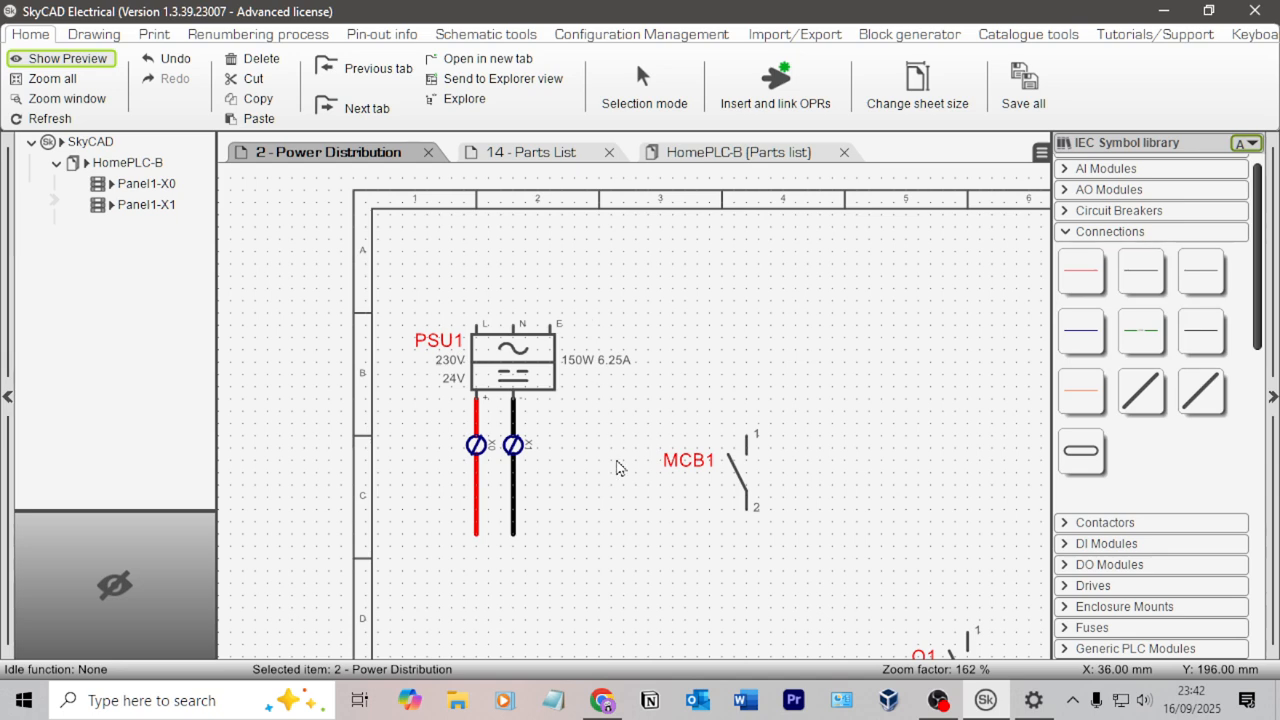
{"action": "left_click_drag", "start_coordinate": [508, 372], "coordinate": [495, 310]}
{"action": "left_click", "coordinate": [695, 342]}
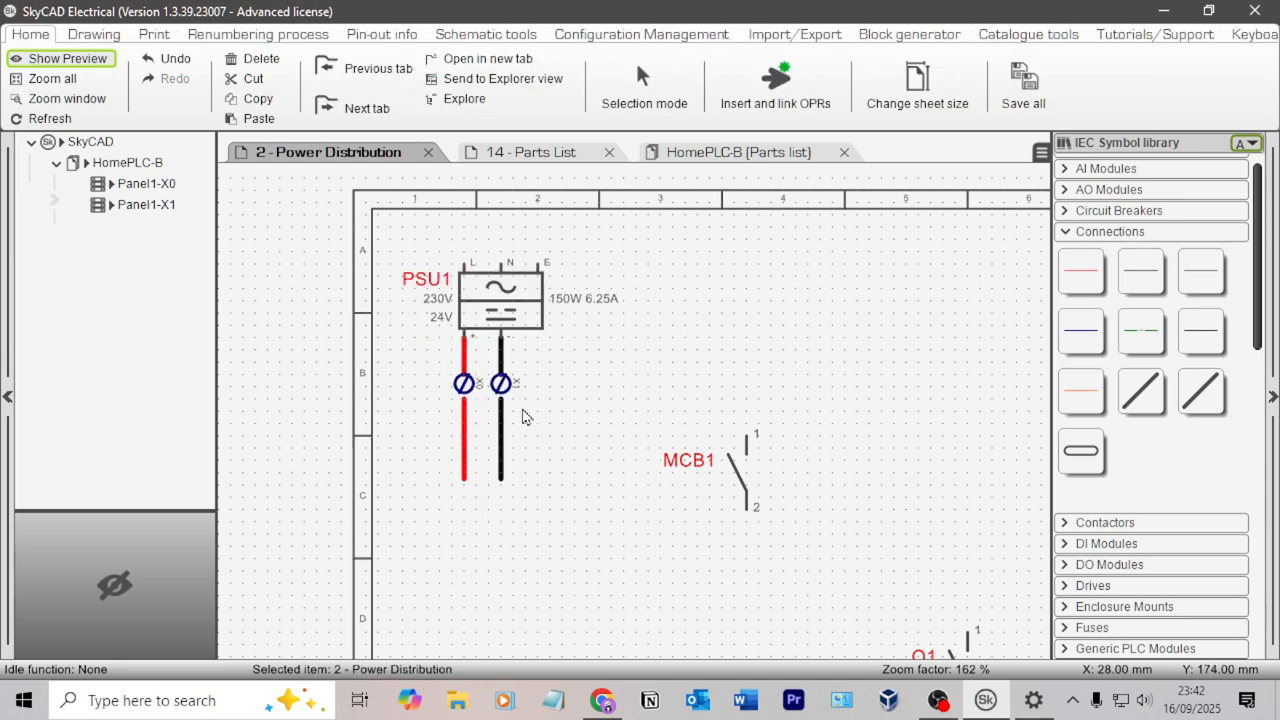
Stretch the upper ends of the lower black and red wires back up to terminals X1 and X0.
{"action": "scroll", "coordinate": [530, 418], "scroll_direction": "up", "scroll_amount": 3}
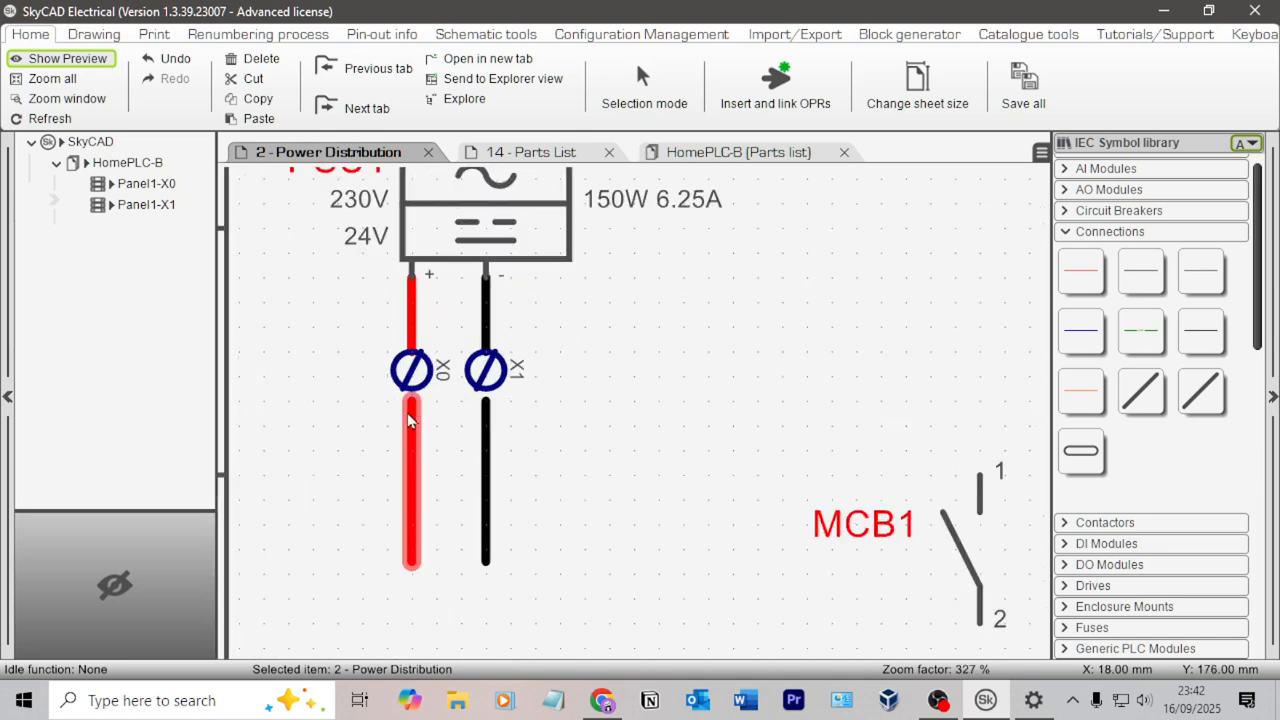
{"action": "scroll", "coordinate": [414, 420], "scroll_direction": "up", "scroll_amount": 1}
{"action": "scroll", "coordinate": [324, 410], "scroll_direction": "up", "scroll_amount": 1}
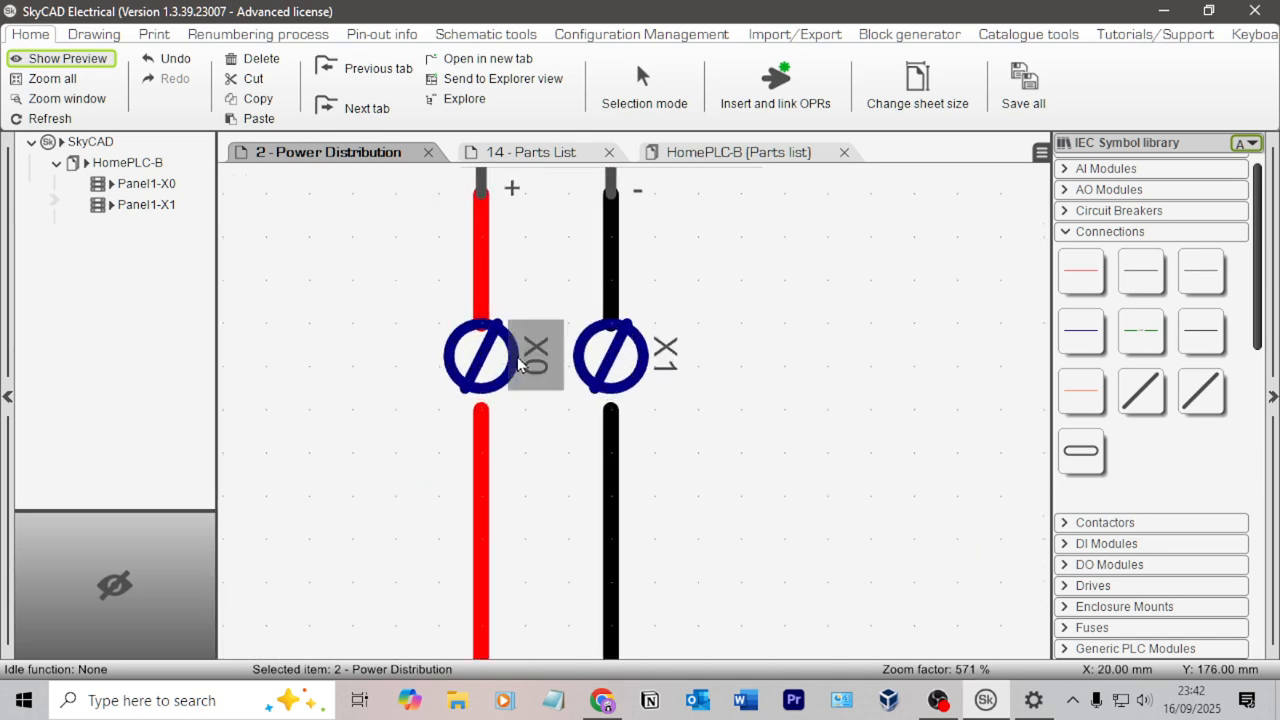
{"action": "left_click", "coordinate": [611, 415]}
{"action": "left_click", "coordinate": [609, 352]}
{"action": "left_click", "coordinate": [766, 414]}
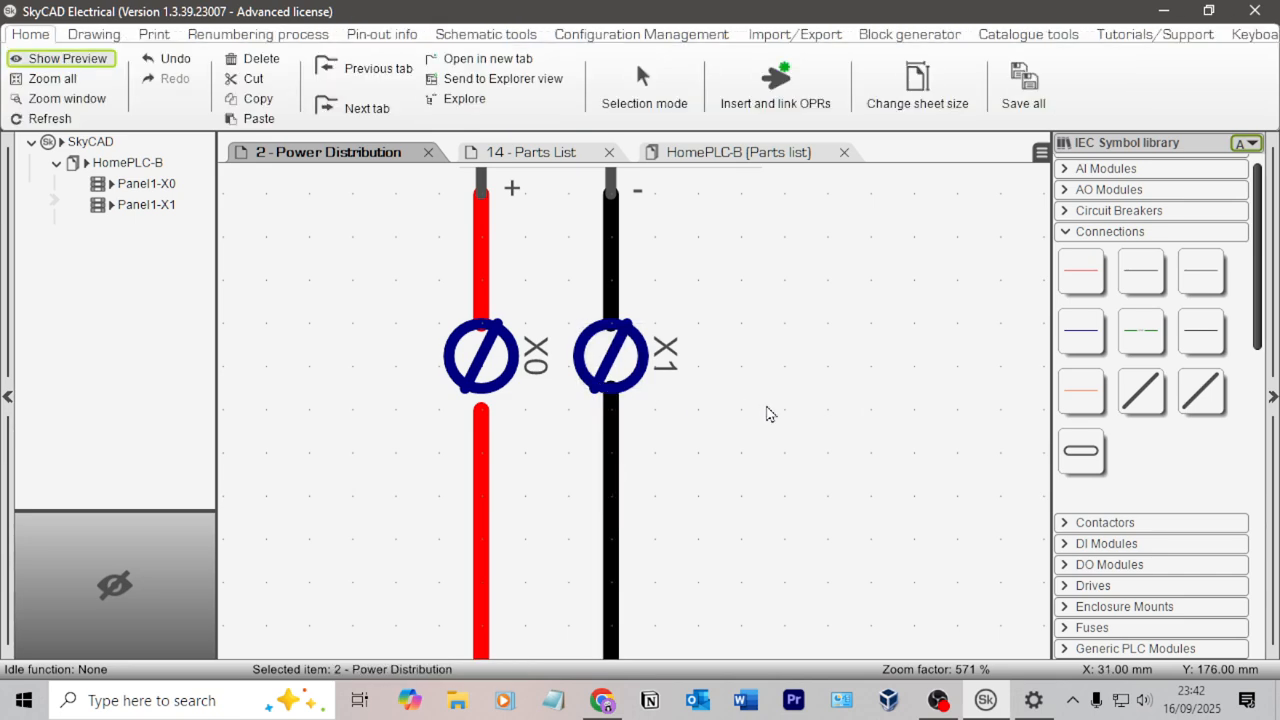
{"action": "left_click", "coordinate": [485, 421]}
{"action": "left_click_drag", "start_coordinate": [482, 405], "coordinate": [481, 384]}
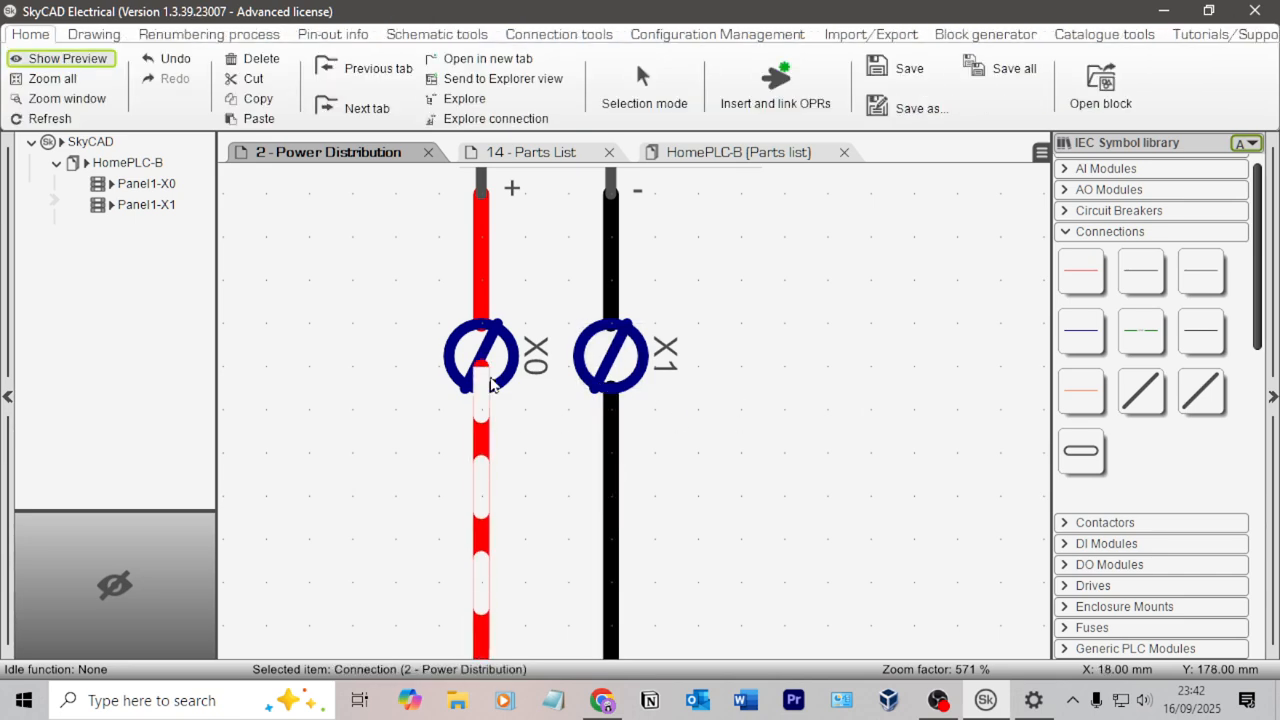
{"action": "left_click", "coordinate": [795, 467]}
Lengthen the red wire below terminal X0 and the black wire below terminal X1 further down the sheet.
{"action": "scroll", "coordinate": [762, 469], "scroll_direction": "down", "scroll_amount": 2}
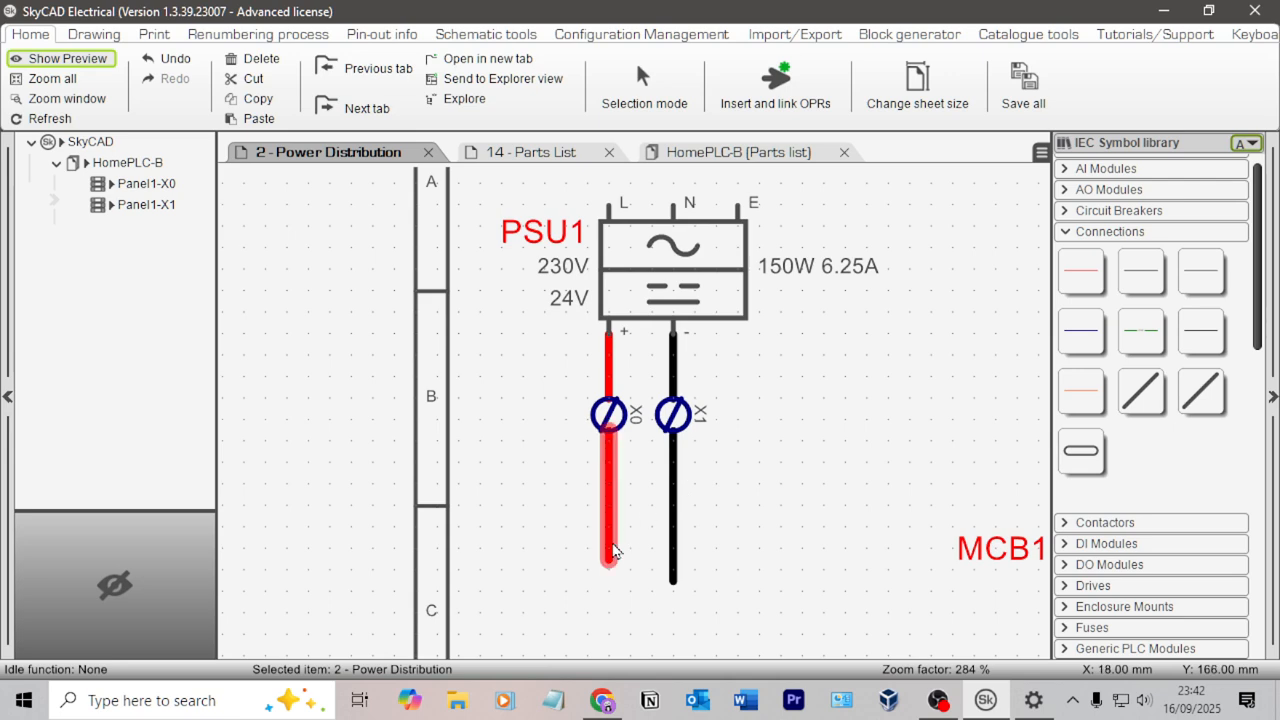
{"action": "left_click", "coordinate": [609, 556]}
{"action": "left_click_drag", "start_coordinate": [609, 557], "coordinate": [609, 574]}
{"action": "left_click", "coordinate": [750, 545]}
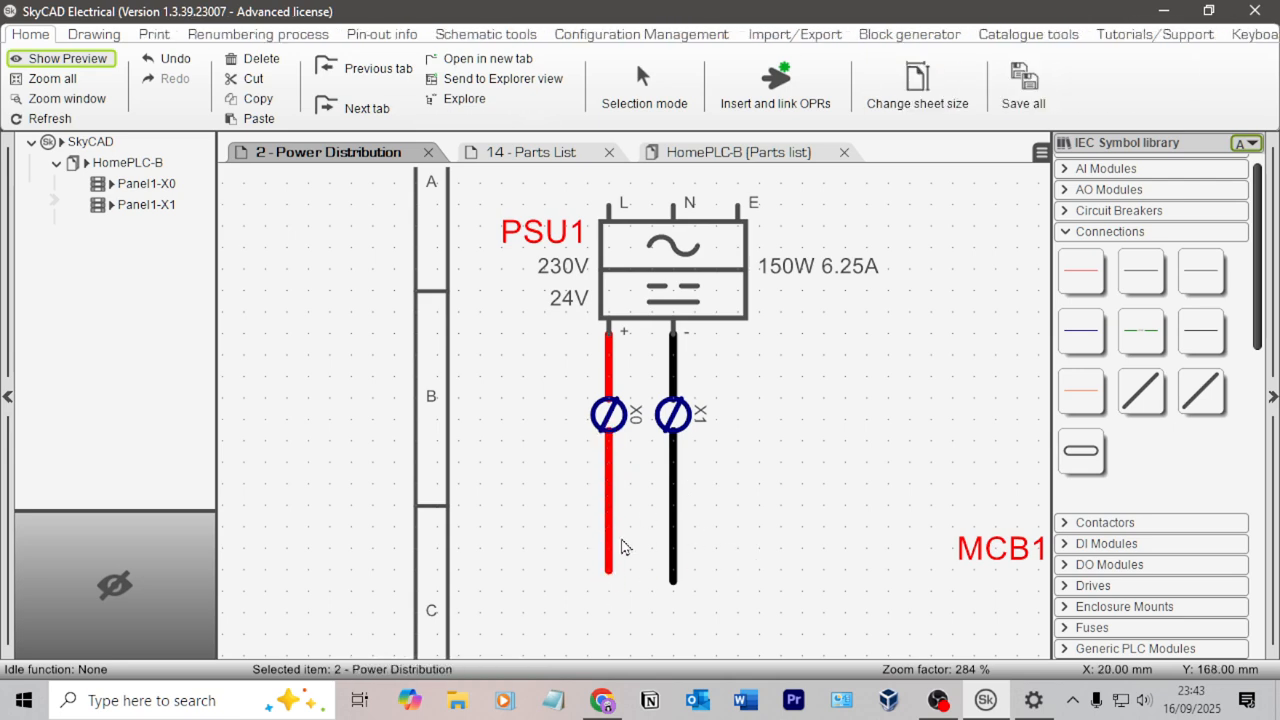
{"action": "left_click", "coordinate": [609, 560]}
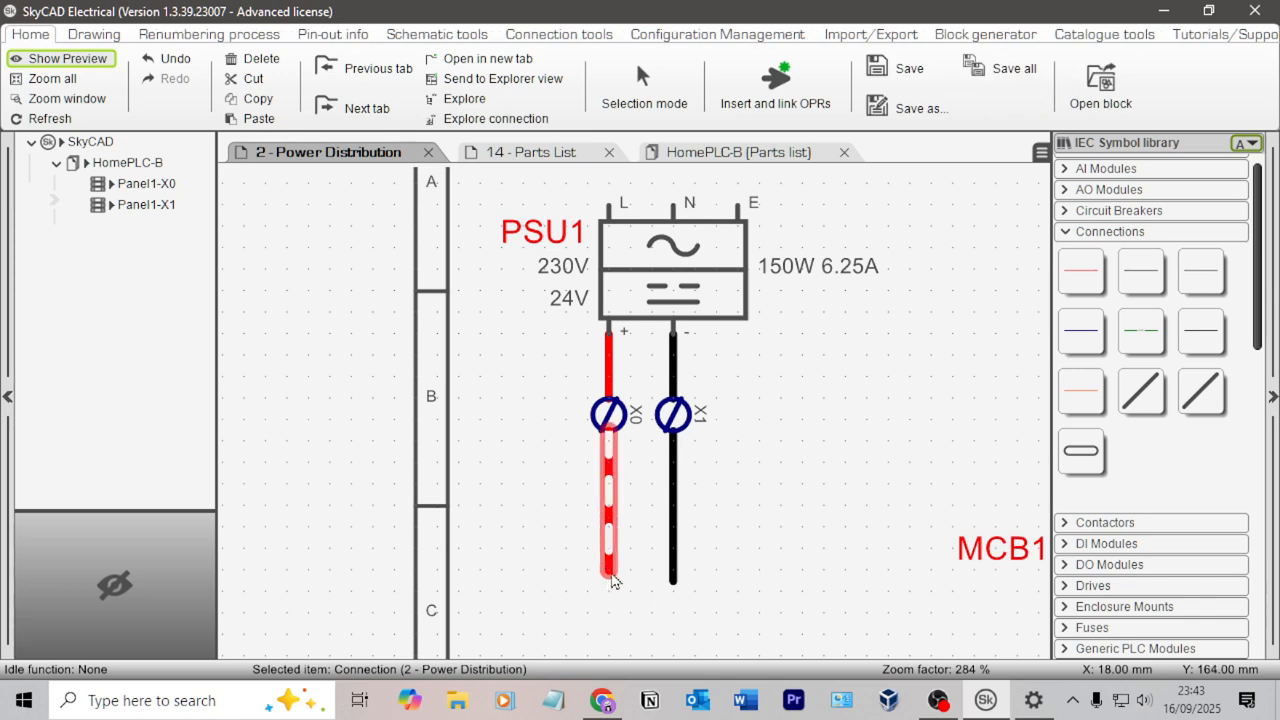
{"action": "left_click", "coordinate": [609, 591]}
{"action": "left_click", "coordinate": [795, 578]}
{"action": "left_click", "coordinate": [673, 560]}
{"action": "left_click", "coordinate": [673, 598]}
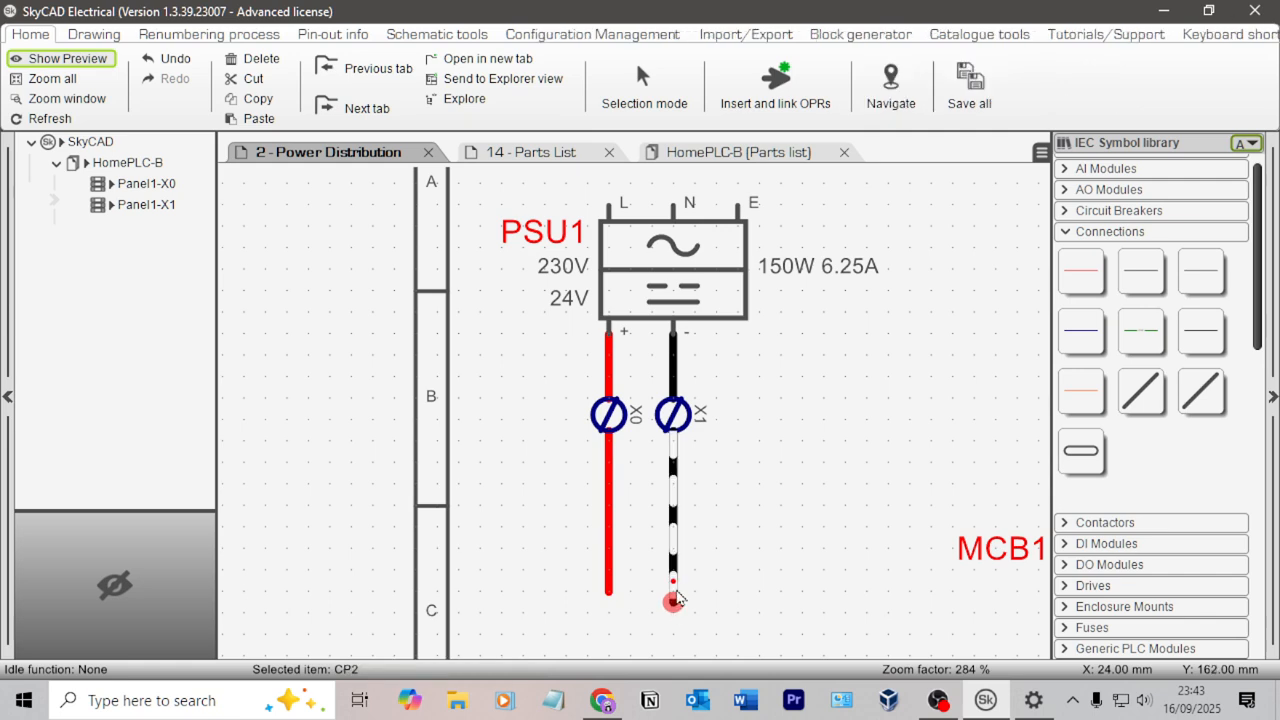
{"action": "mouse_move", "coordinate": [676, 589]}
{"action": "left_mouse_down"}
{"action": "mouse_move", "coordinate": [681, 573]}
{"action": "mouse_move", "coordinate": [678, 613]}
{"action": "left_mouse_up"}
{"action": "left_click", "coordinate": [694, 580]}
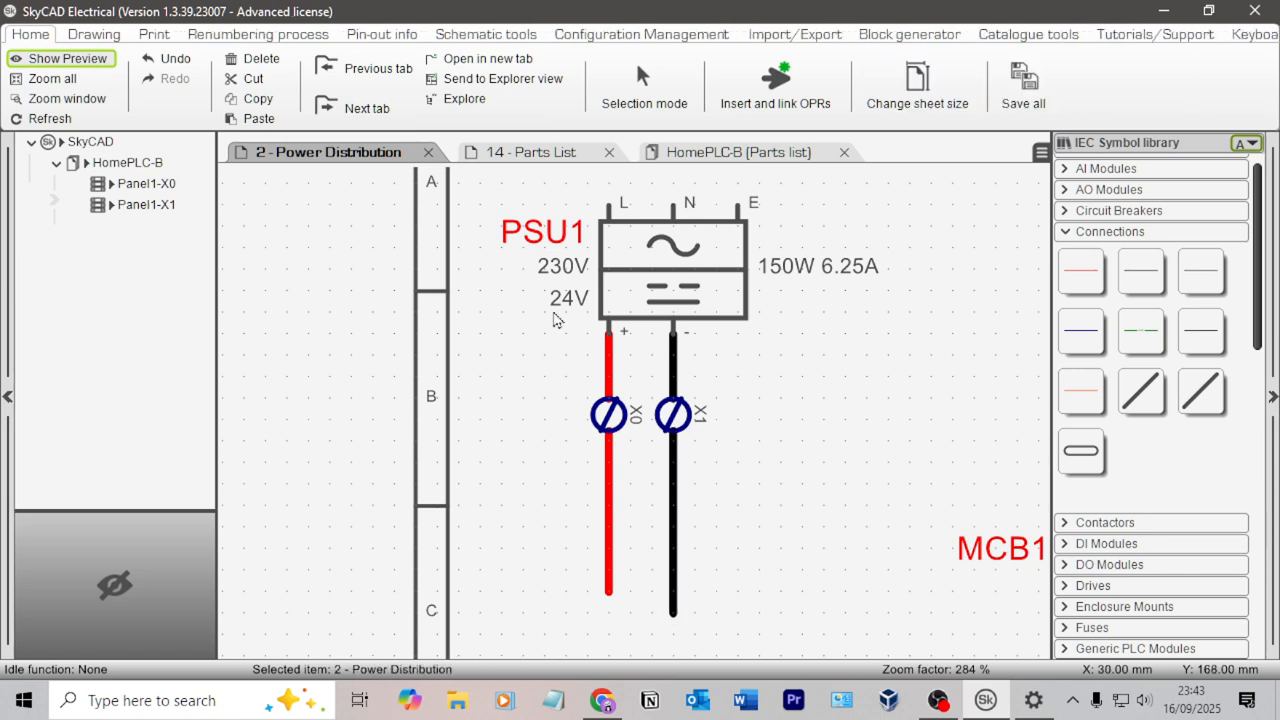
With snapping to the sub-grid active, extend the red wire's lower end until it is level with the black wire.
{"action": "left_click", "coordinate": [95, 35]}
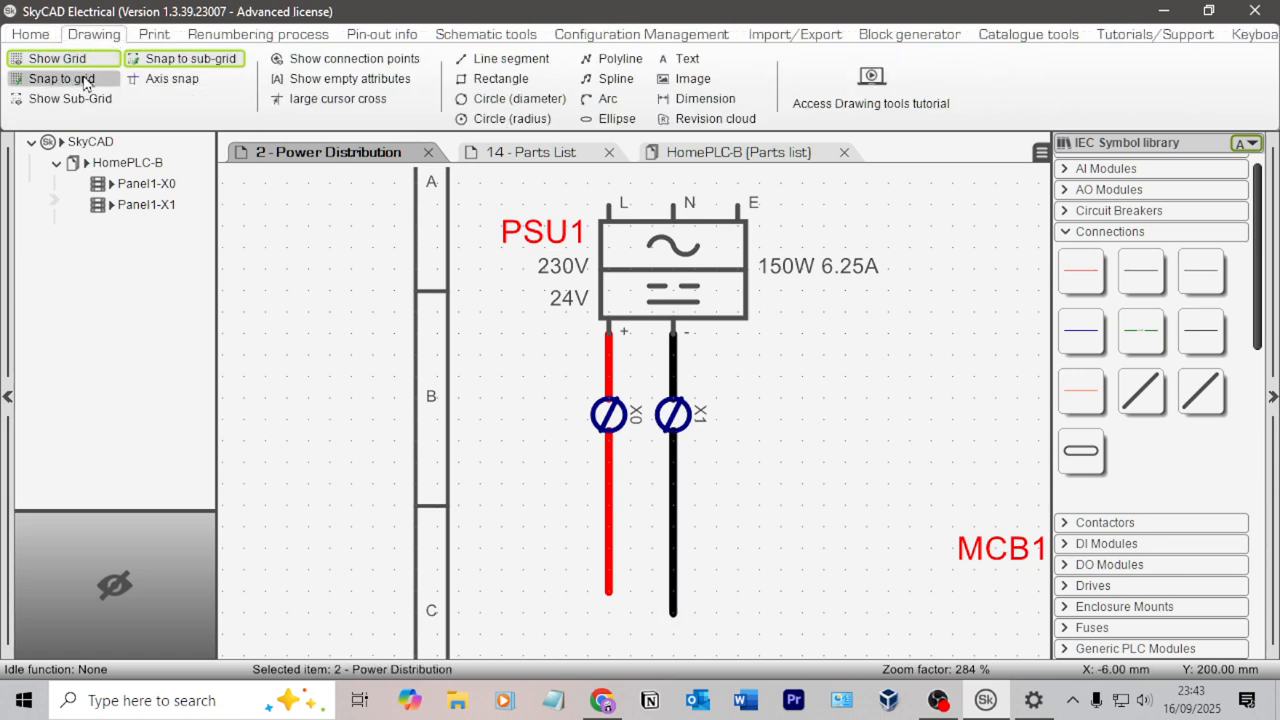
{"action": "left_click", "coordinate": [86, 83]}
{"action": "left_click", "coordinate": [153, 57]}
{"action": "left_click", "coordinate": [608, 588]}
{"action": "left_click_drag", "start_coordinate": [608, 592], "coordinate": [612, 617]}
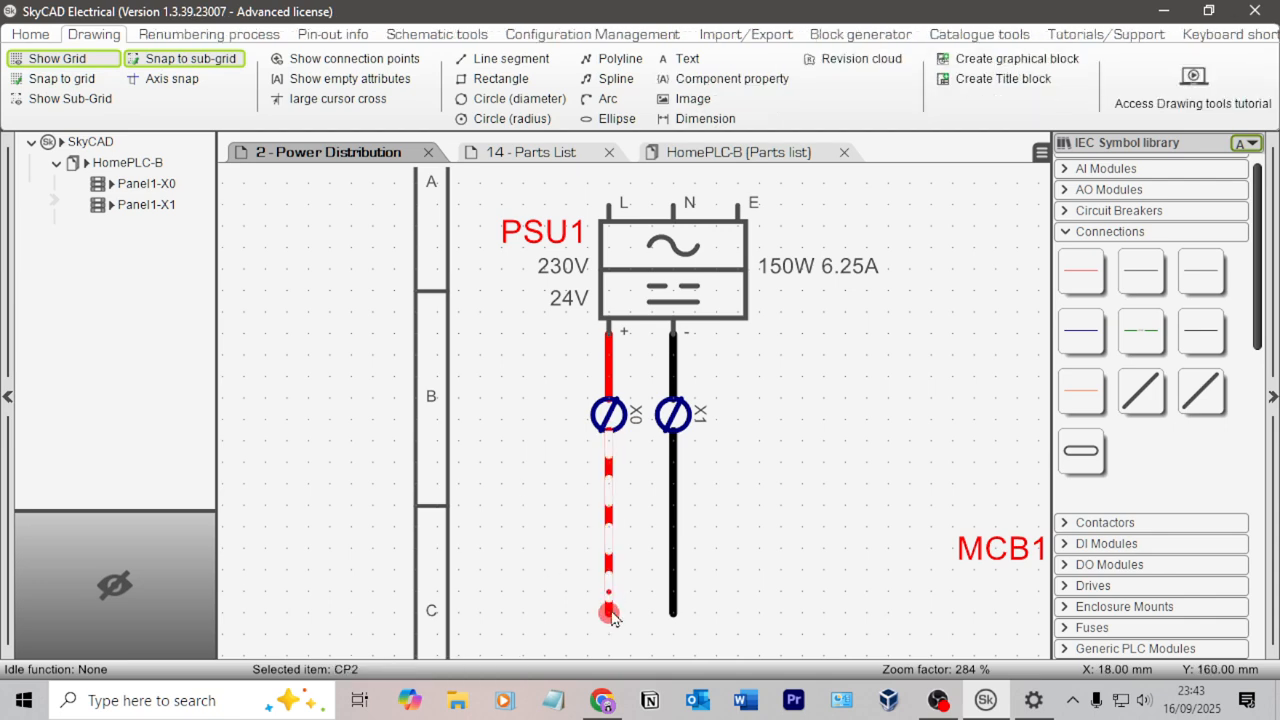
{"action": "left_click", "coordinate": [795, 600]}
{"action": "scroll", "coordinate": [793, 491], "scroll_direction": "down", "scroll_amount": 1}
{"action": "mouse_move", "coordinate": [793, 491]}
{"action": "middle_mouse_down"}
{"action": "mouse_move", "coordinate": [638, 354]}
{"action": "mouse_move", "coordinate": [579, 476]}
{"action": "middle_mouse_up"}
{"action": "scroll", "coordinate": [638, 354], "scroll_direction": "down", "scroll_amount": 1}
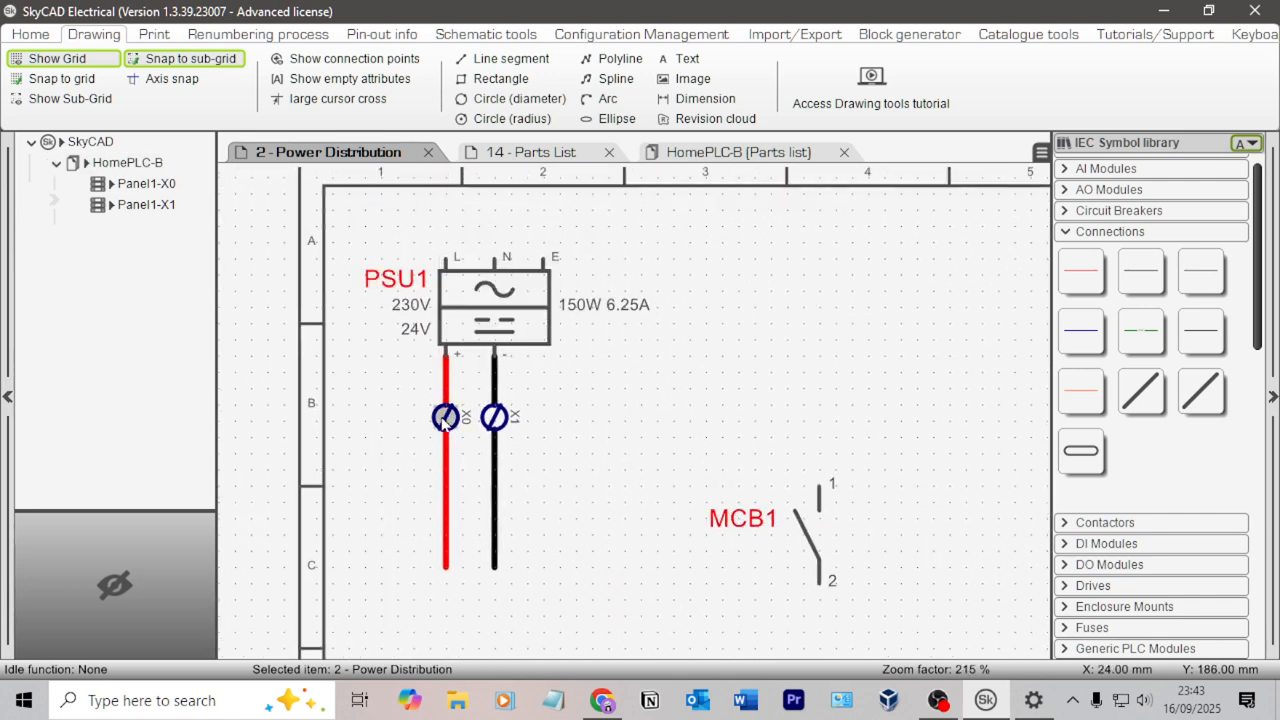
{"action": "scroll", "coordinate": [613, 382], "scroll_direction": "down", "scroll_amount": 2}
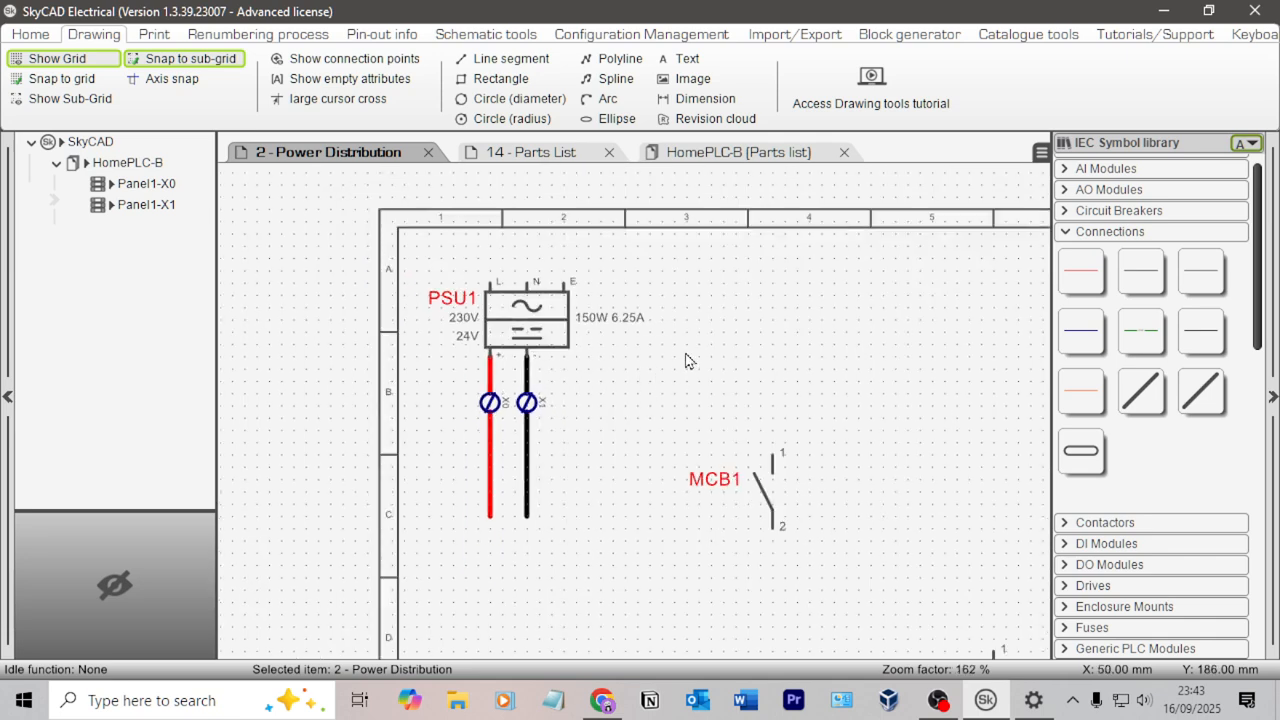
Show the sheets of the HomePLC-B project in the project tree and open the sheet 9 - Back Face Layout.
{"action": "left_click", "coordinate": [127, 162]}
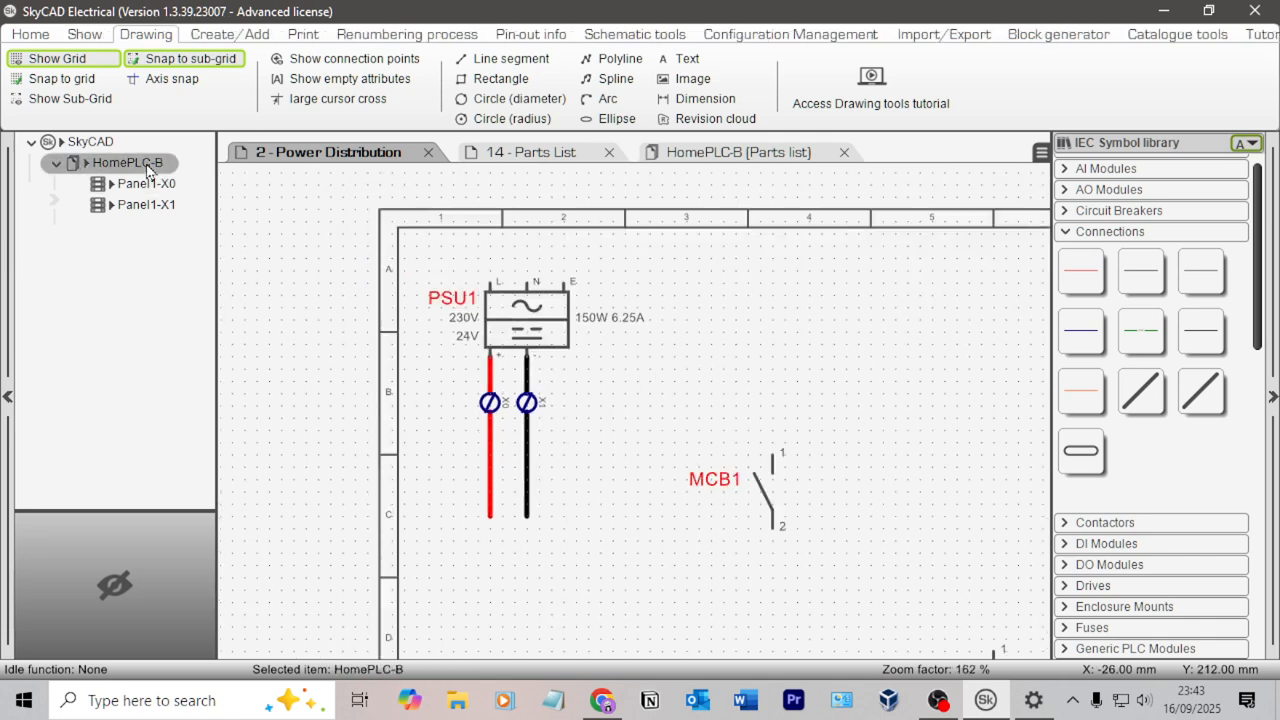
{"action": "left_click", "coordinate": [85, 34]}
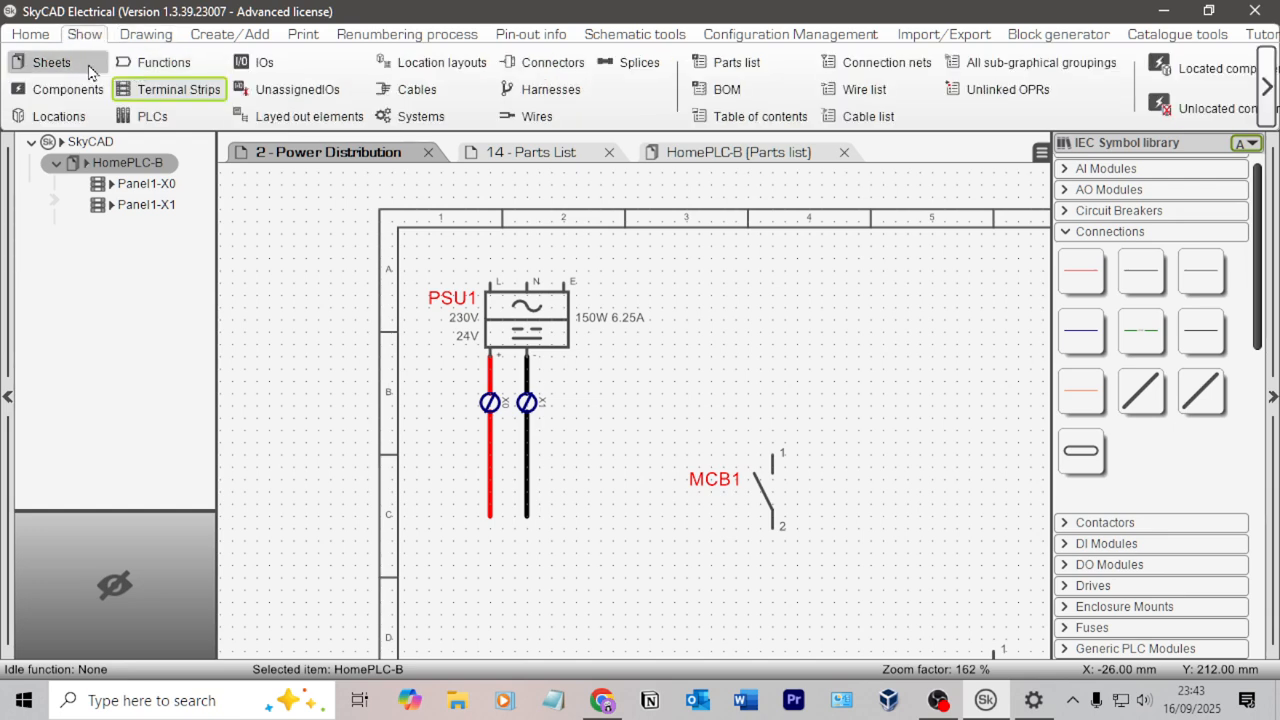
{"action": "left_click", "coordinate": [70, 64]}
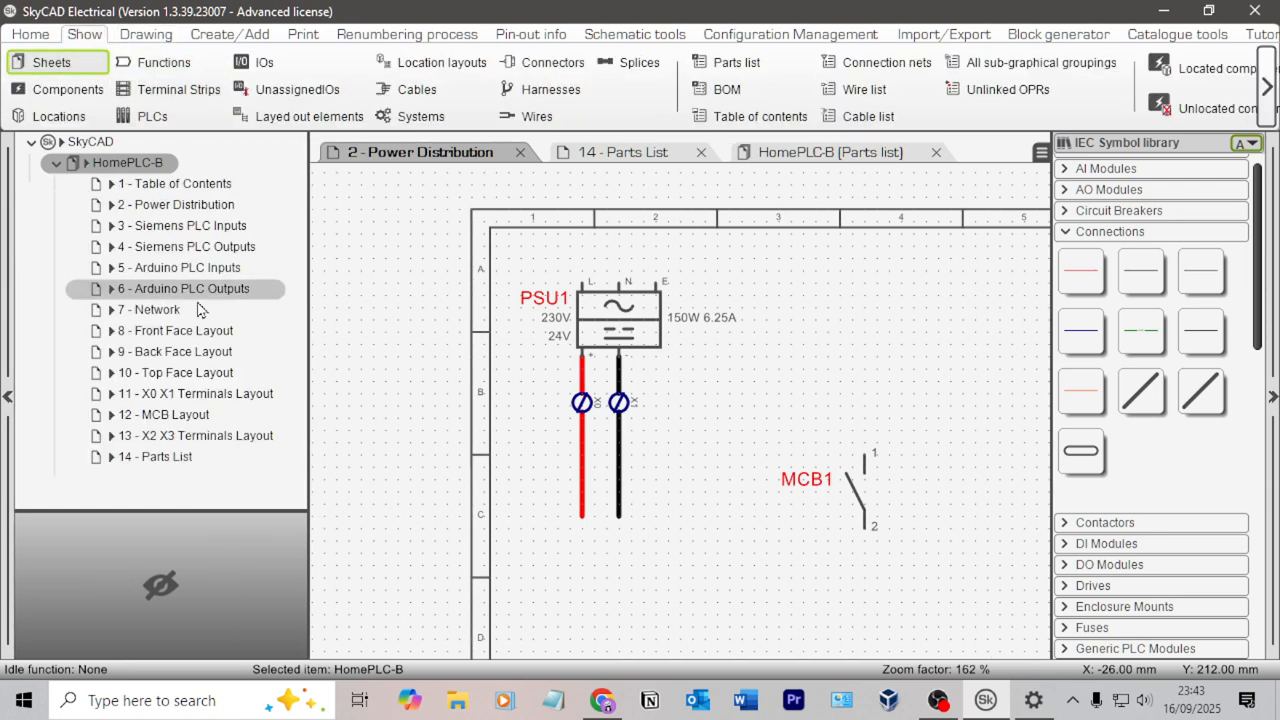
{"action": "left_click", "coordinate": [206, 360]}
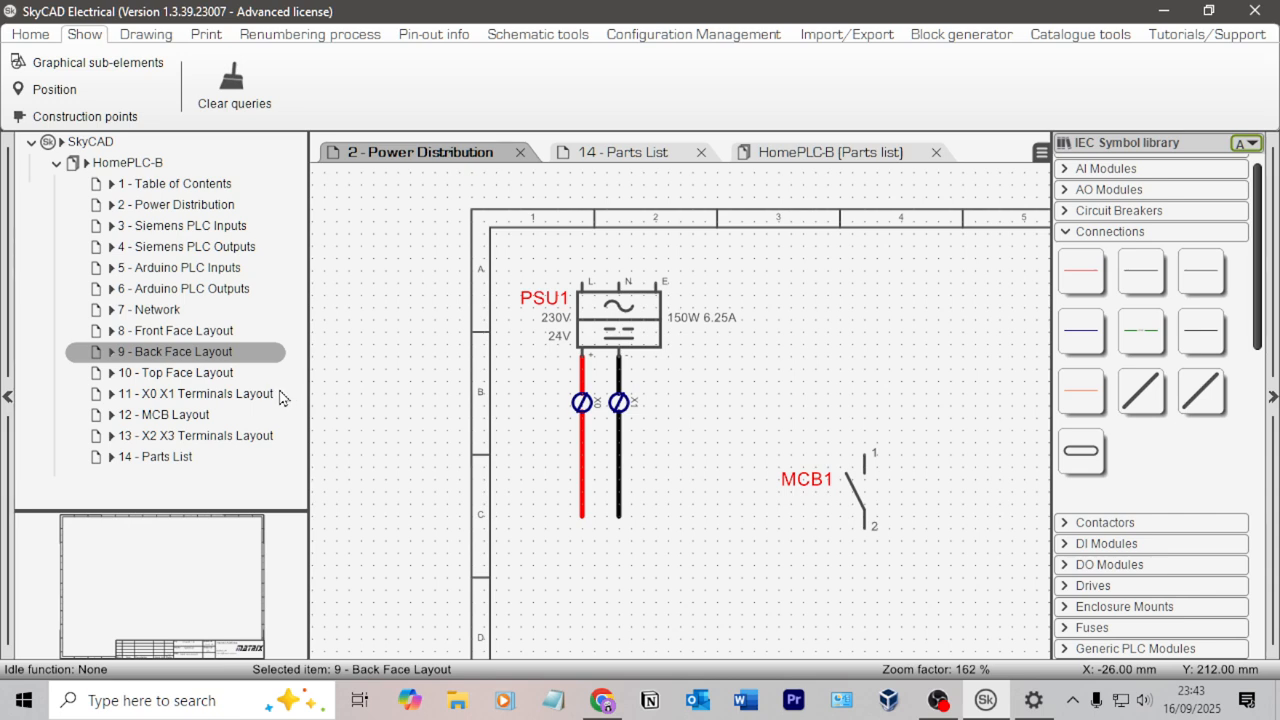
{"action": "double_click", "coordinate": [198, 360]}
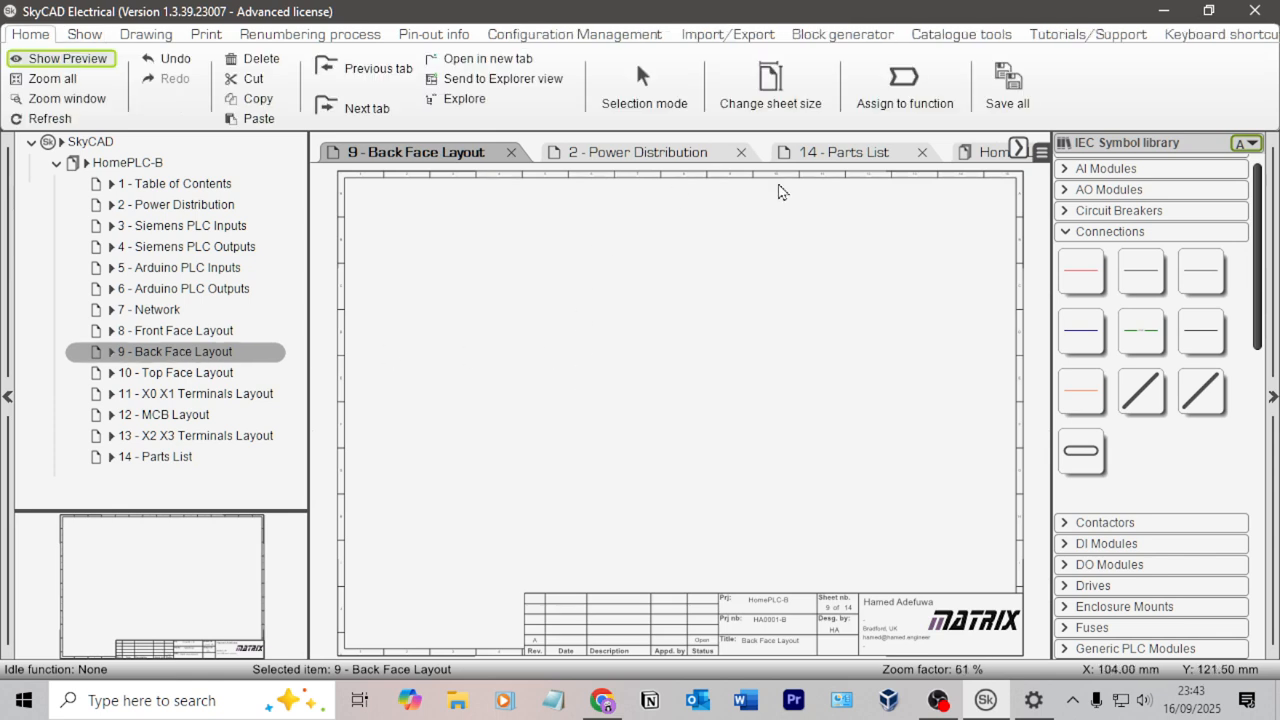
Draw a long, narrow rectangle across the middle of the Back Face Layout sheet, and hide the grid.
{"action": "left_click", "coordinate": [146, 34]}
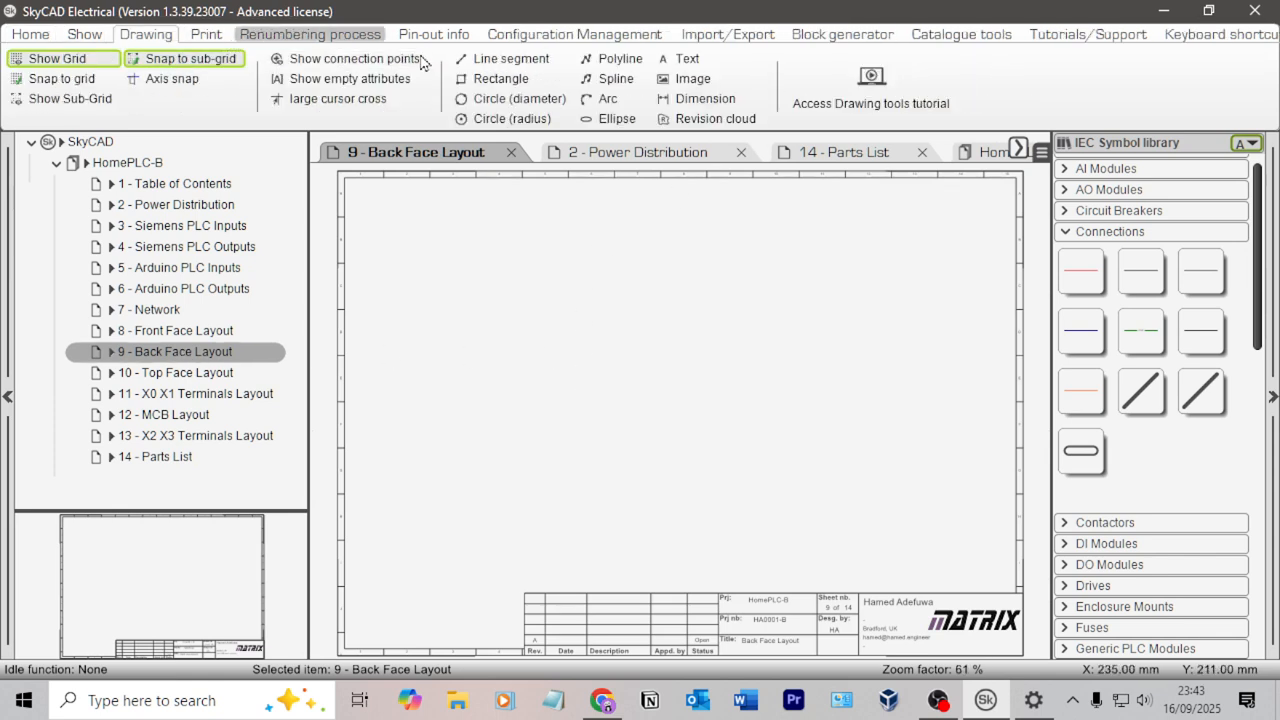
{"action": "left_click", "coordinate": [500, 78]}
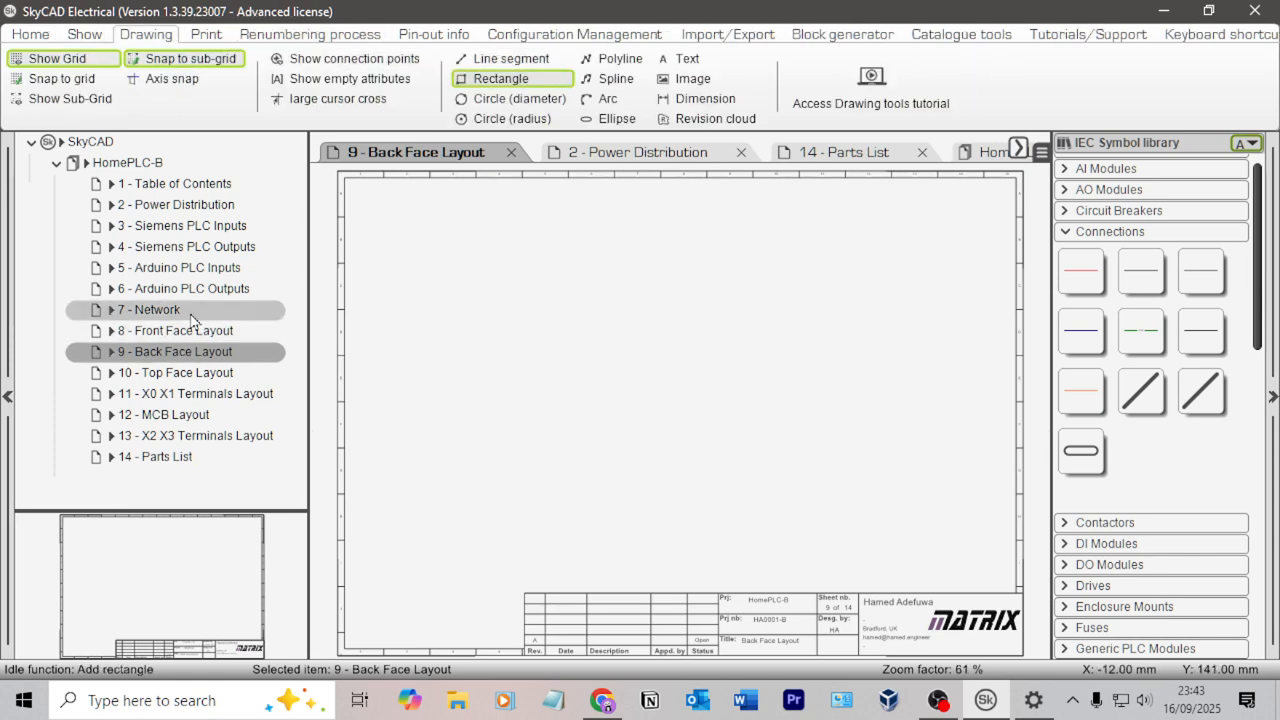
{"action": "key", "text": "alt+Tab"}
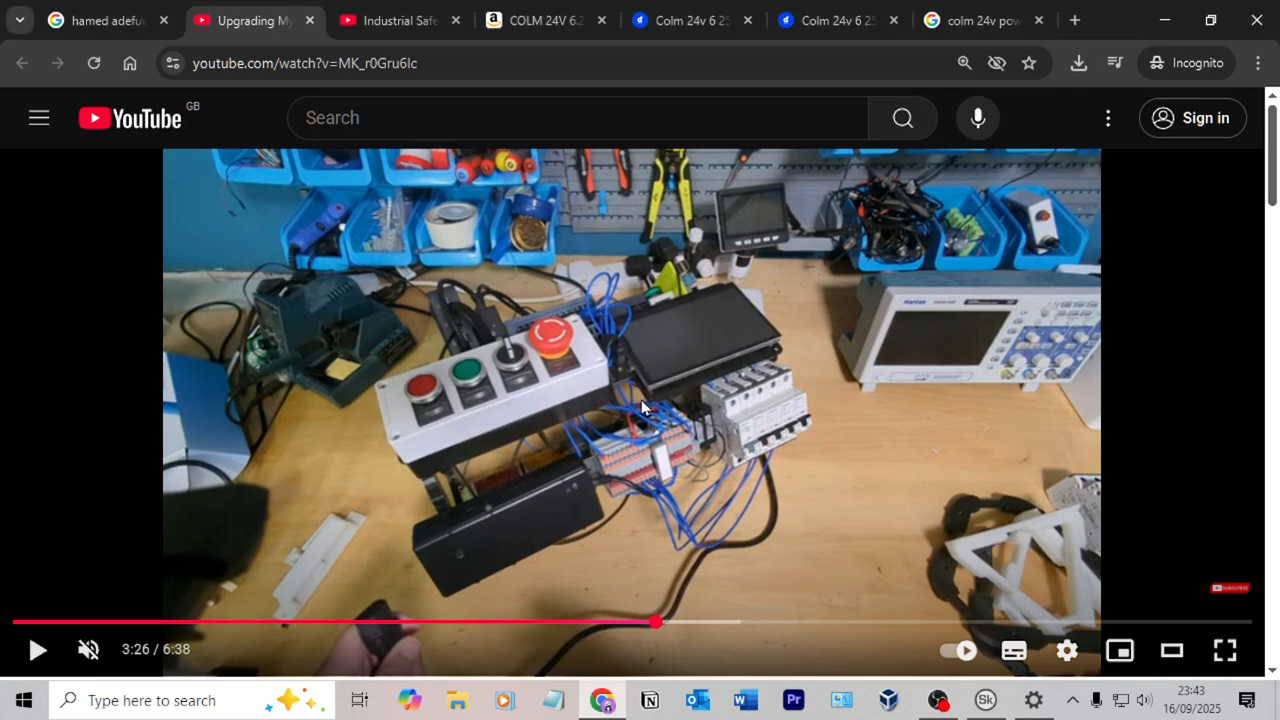
{"action": "key", "text": "alt+Tab"}
{"action": "left_click_drag", "start_coordinate": [409, 351], "coordinate": [951, 396]}
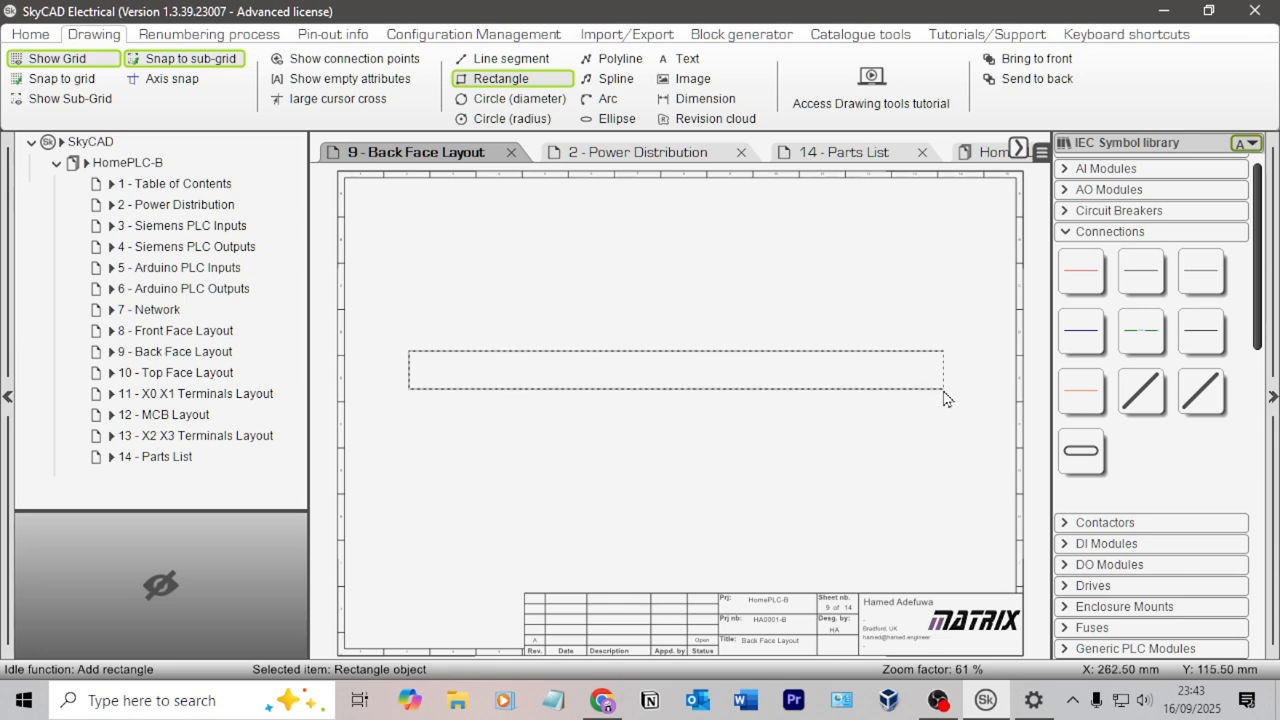
{"action": "key", "text": "Escape"}
{"action": "scroll", "coordinate": [688, 417], "scroll_direction": "up", "scroll_amount": 2}
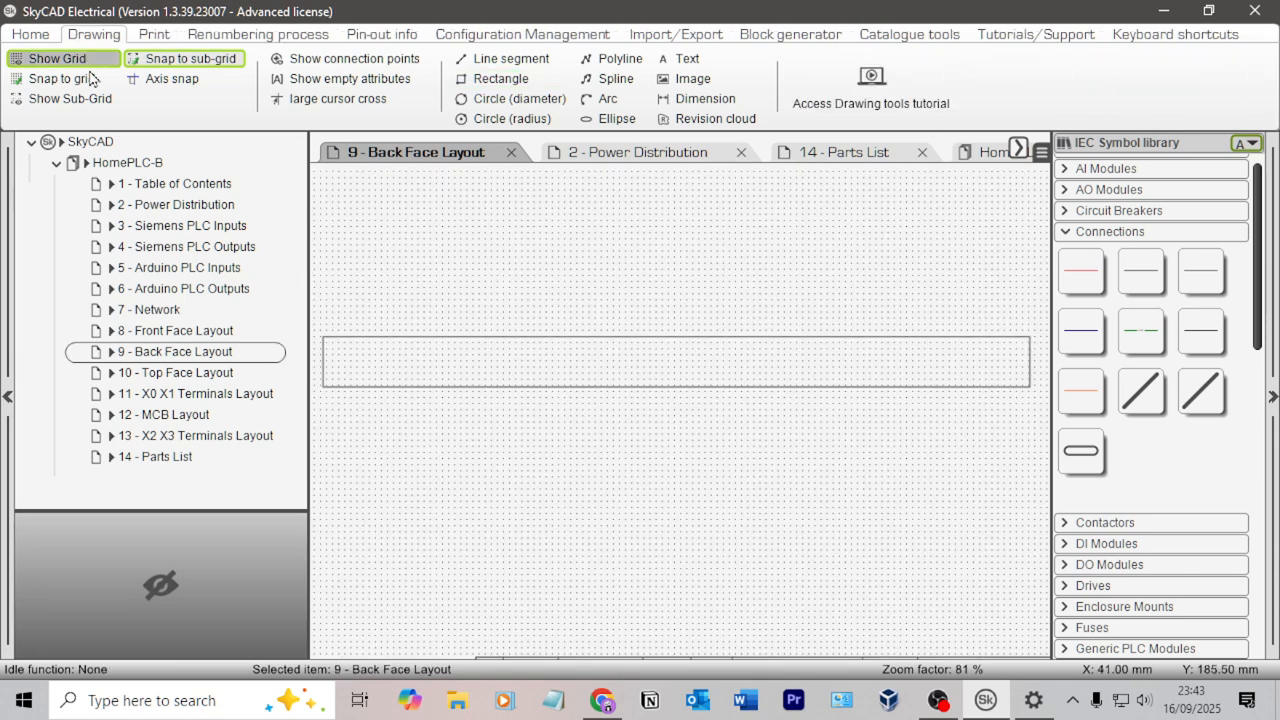
{"action": "left_click", "coordinate": [60, 58]}
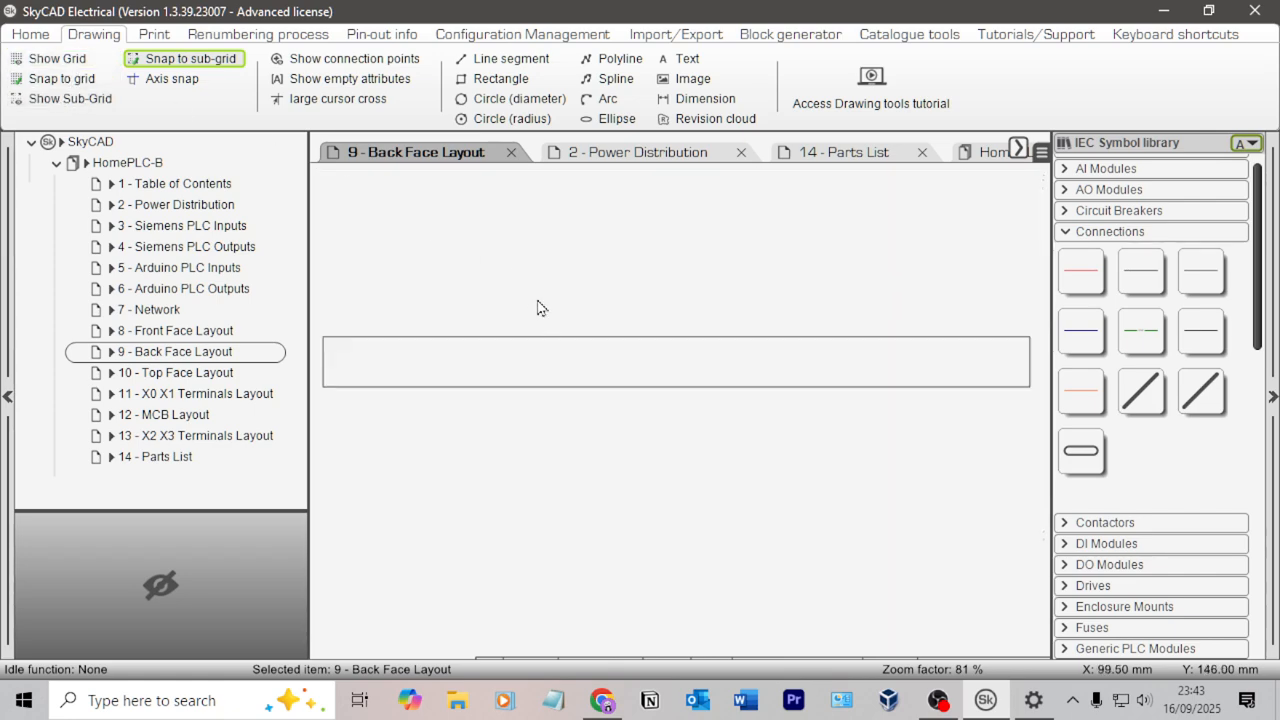
Set the long rectangle's line width to 1 mm and fill it with the basic light grey colour (192, 192, 192).
{"action": "double_click", "coordinate": [562, 340]}
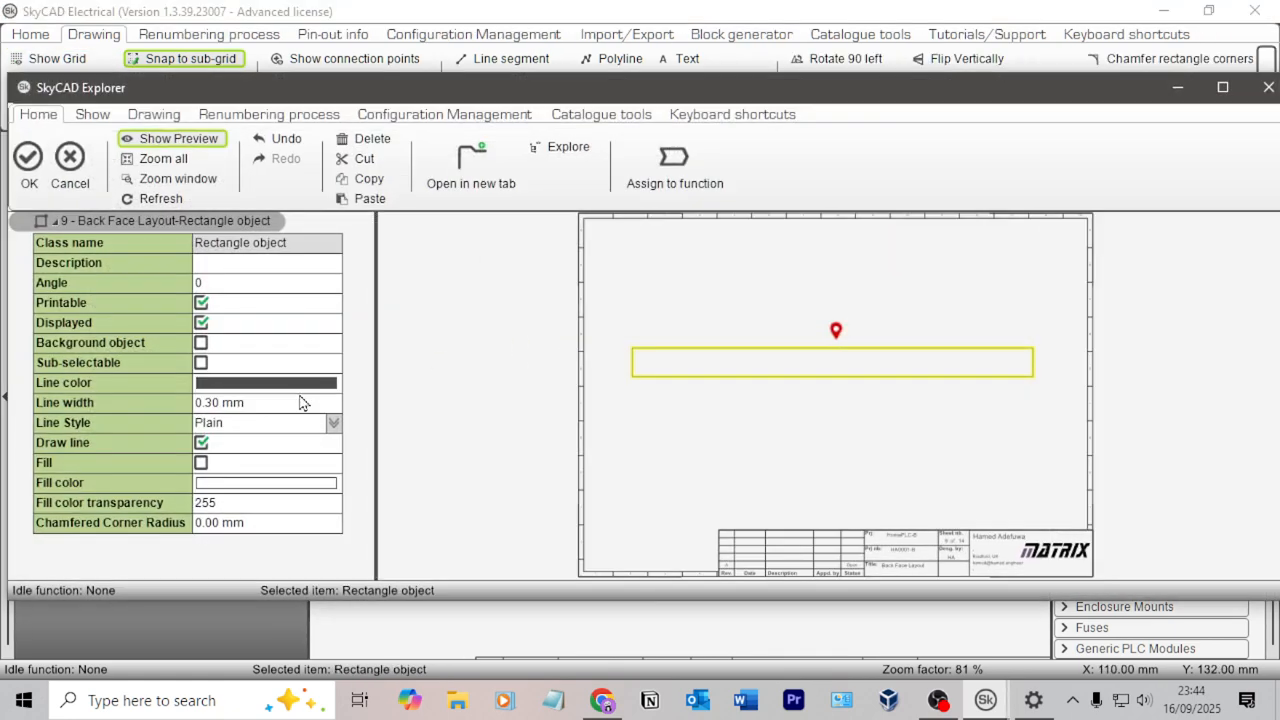
{"action": "left_click", "coordinate": [256, 409]}
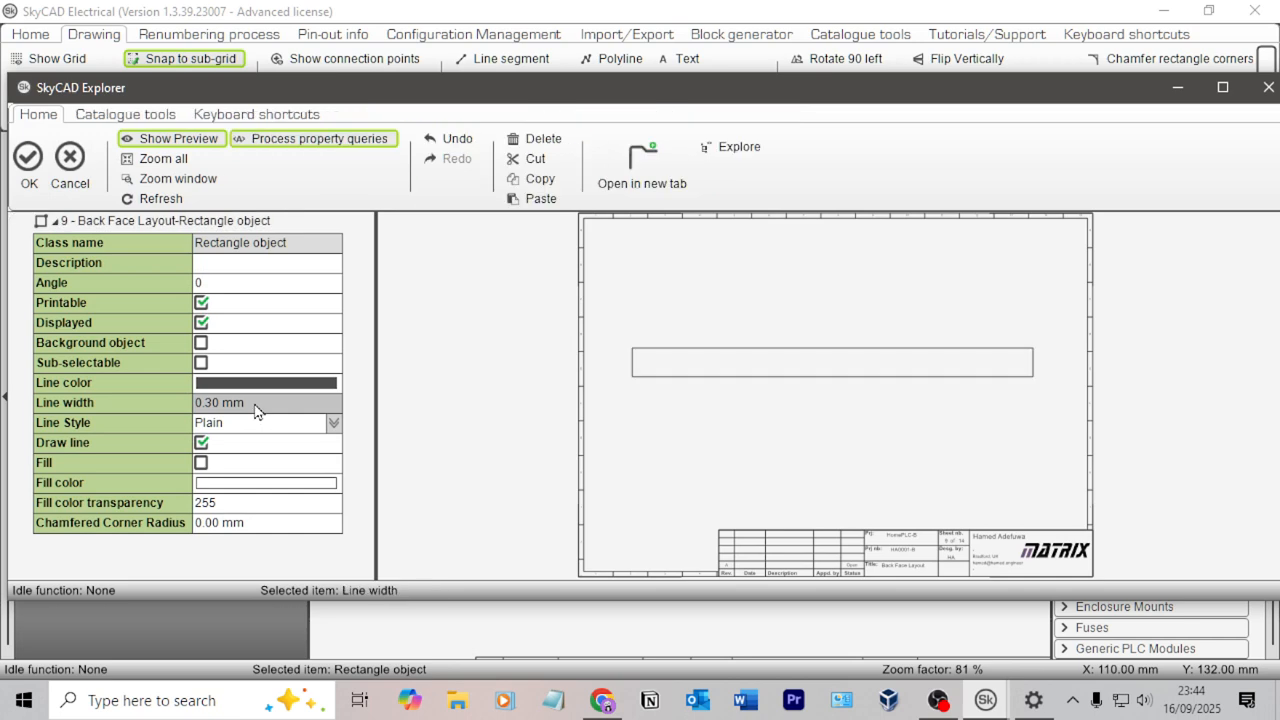
{"action": "left_click", "coordinate": [255, 402]}
{"action": "type", "text": "1"}
{"action": "key", "text": "Tab"}
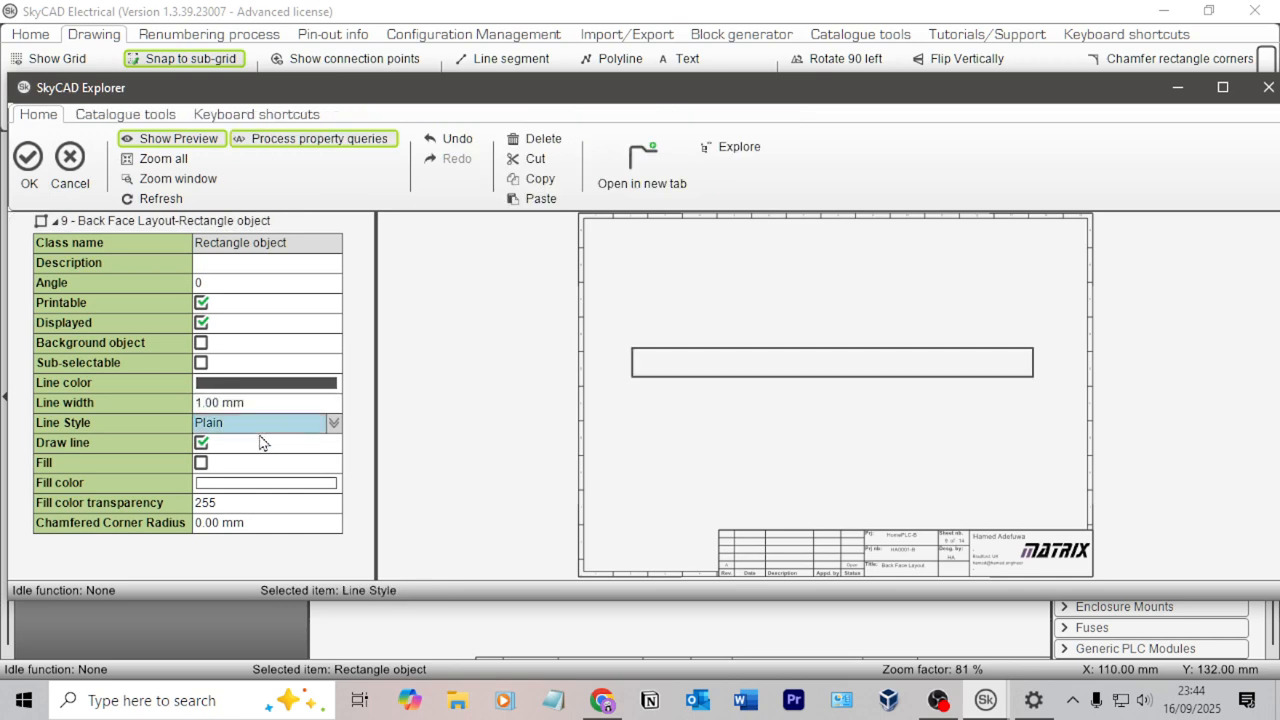
{"action": "left_click", "coordinate": [201, 463]}
{"action": "left_click", "coordinate": [243, 484]}
{"action": "left_click", "coordinate": [243, 484]}
{"action": "left_click", "coordinate": [564, 289]}
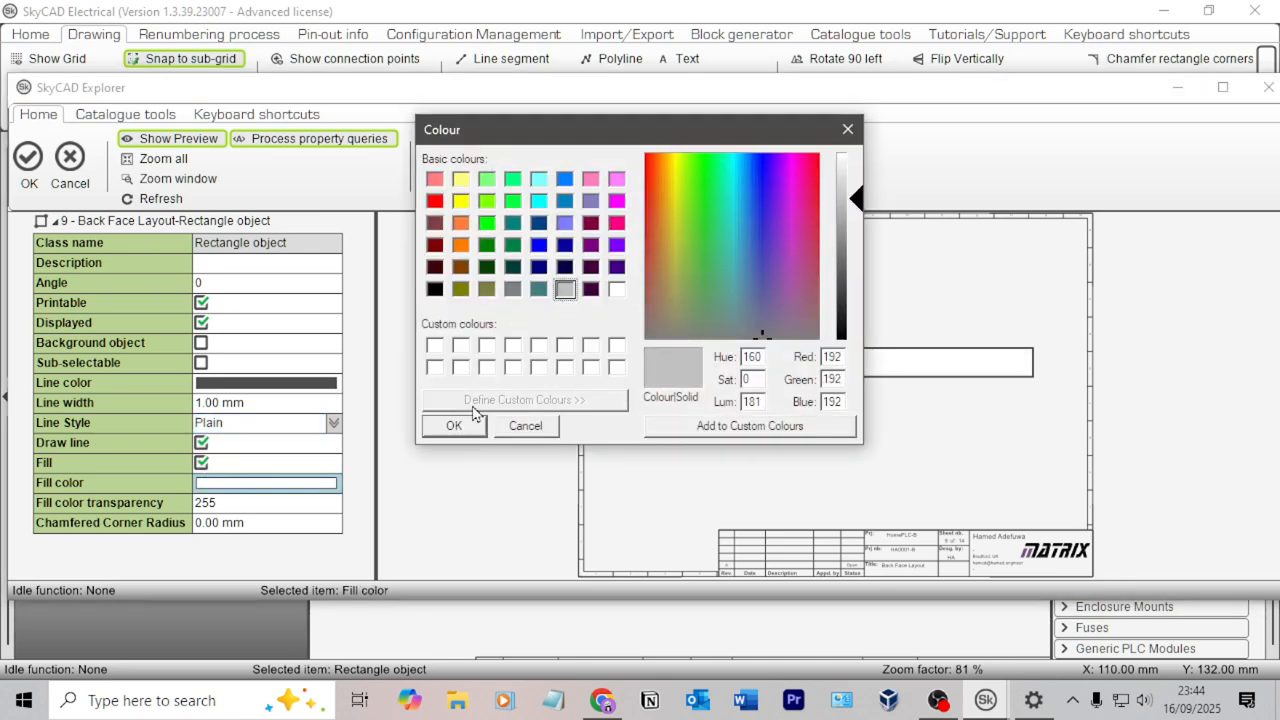
{"action": "left_click", "coordinate": [454, 425]}
{"action": "left_click", "coordinate": [28, 160]}
{"action": "left_click", "coordinate": [629, 277]}
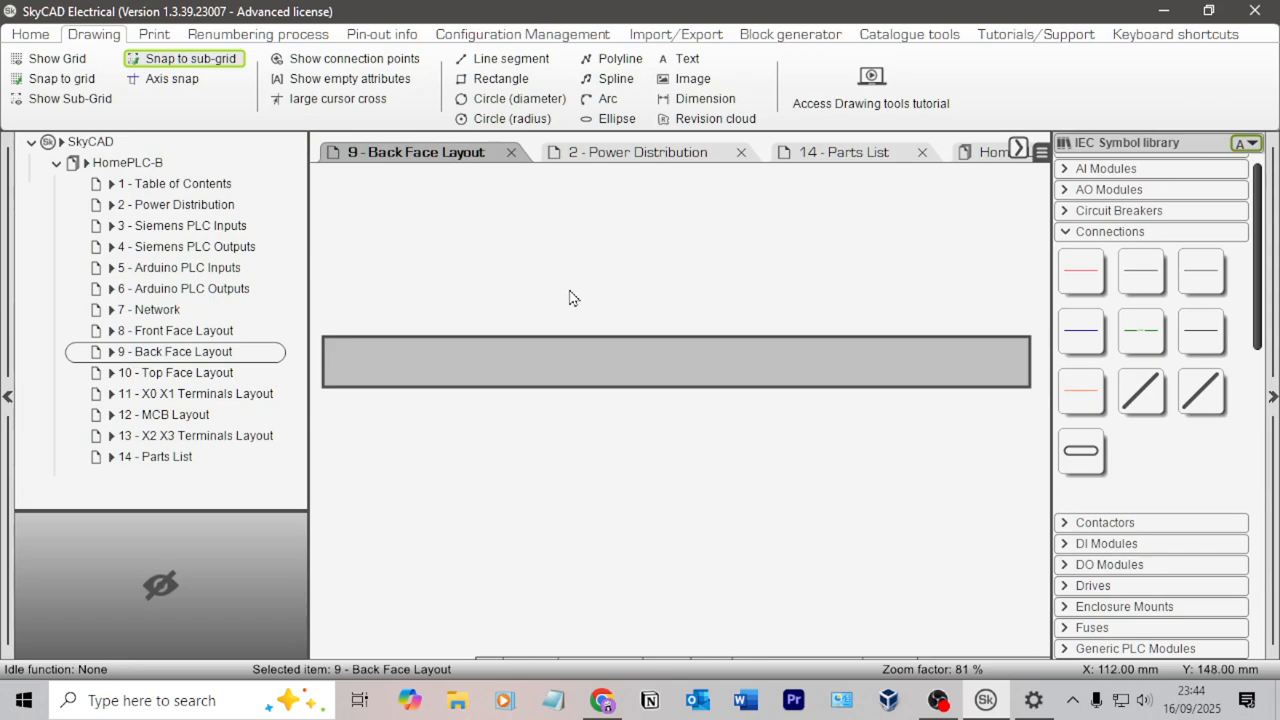
Using the YouTube hardware video as reference, draw a small rectangular slot near the grey bar's left end and turn on its white fill.
{"action": "scroll", "coordinate": [640, 254], "scroll_direction": "down", "scroll_amount": 3}
{"action": "key", "text": "alt+Tab"}
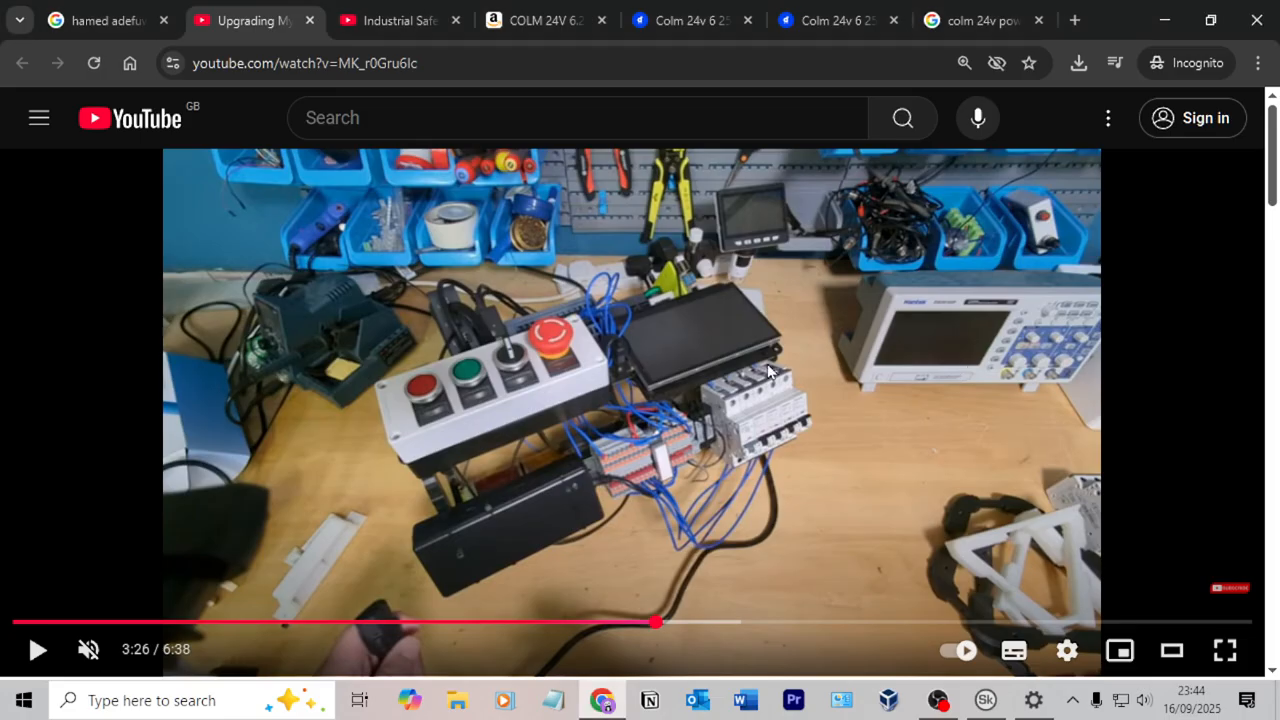
{"action": "key", "text": "alt+Tab"}
{"action": "scroll", "coordinate": [944, 381], "scroll_direction": "up", "scroll_amount": 2}
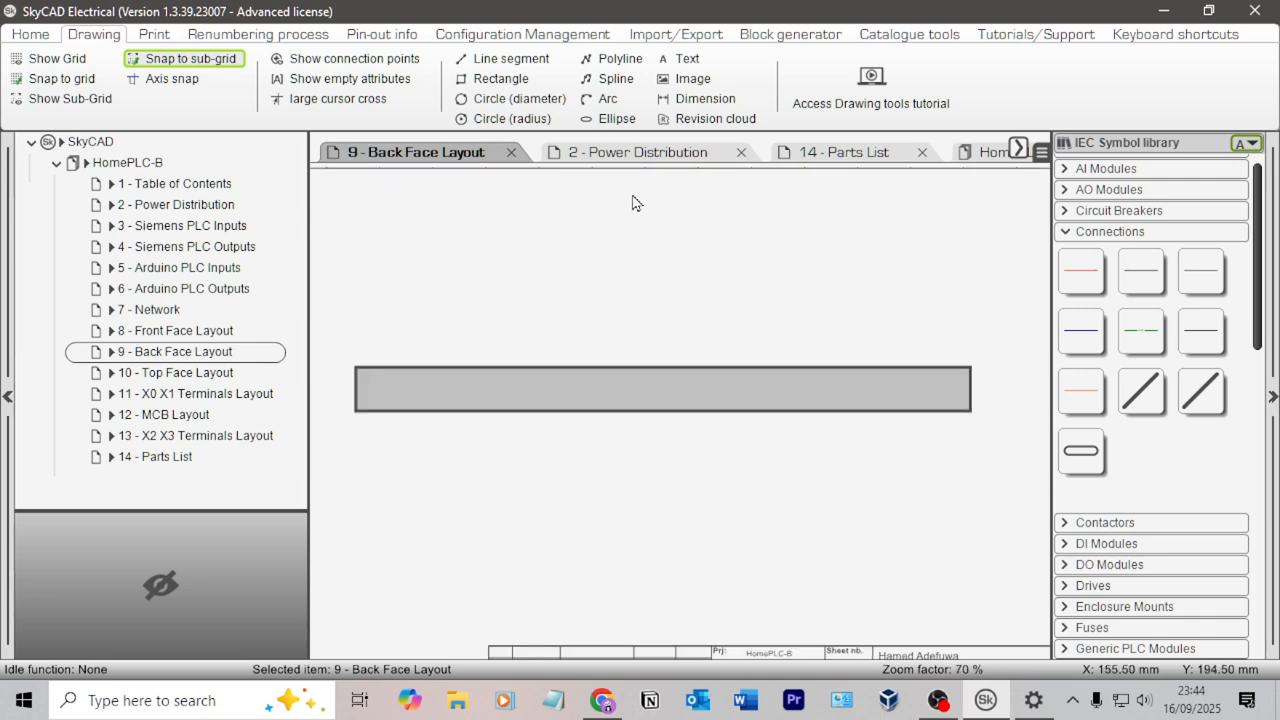
{"action": "left_click", "coordinate": [500, 79]}
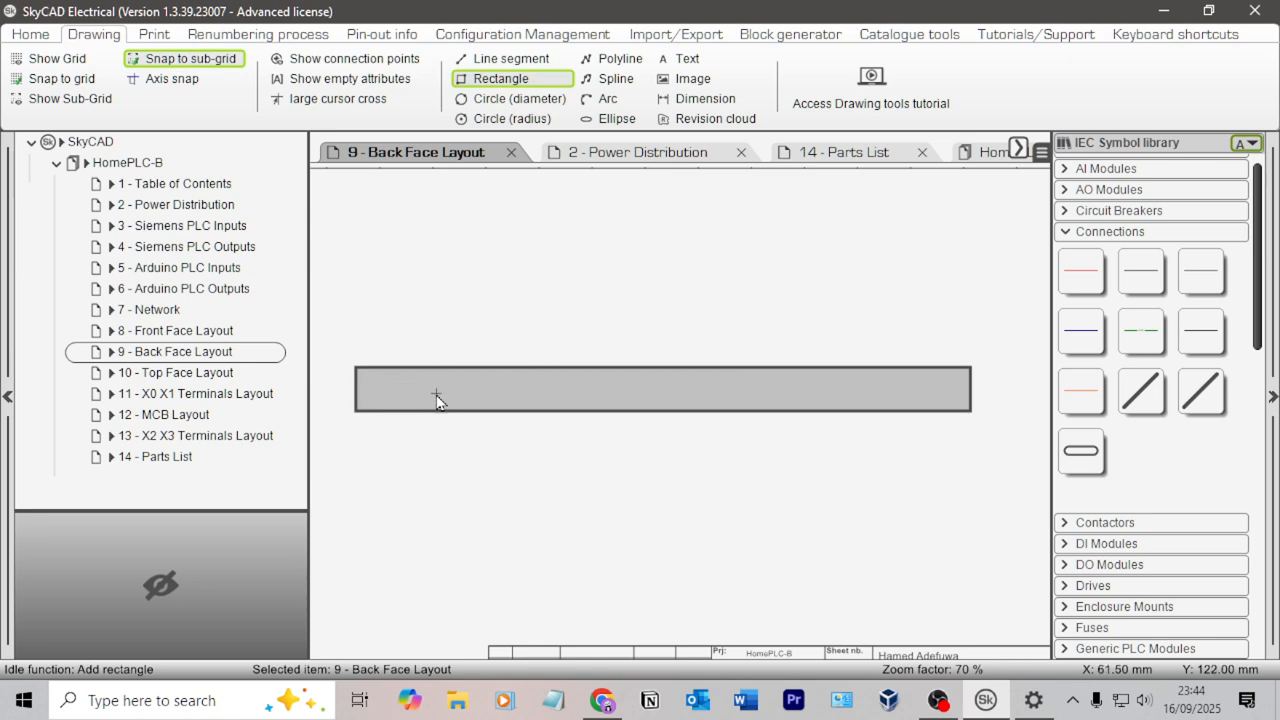
{"action": "left_click", "coordinate": [438, 401]}
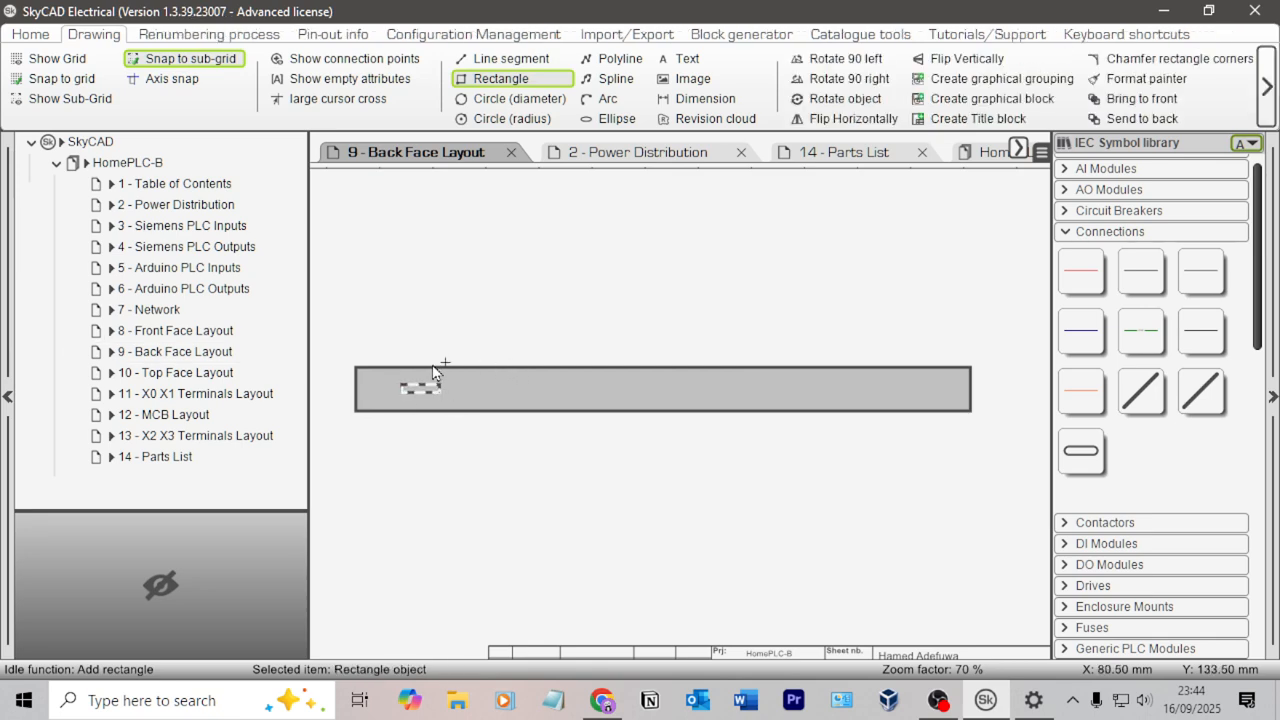
{"action": "key", "text": "Escape"}
{"action": "scroll", "coordinate": [432, 400], "scroll_direction": "up", "scroll_amount": 4}
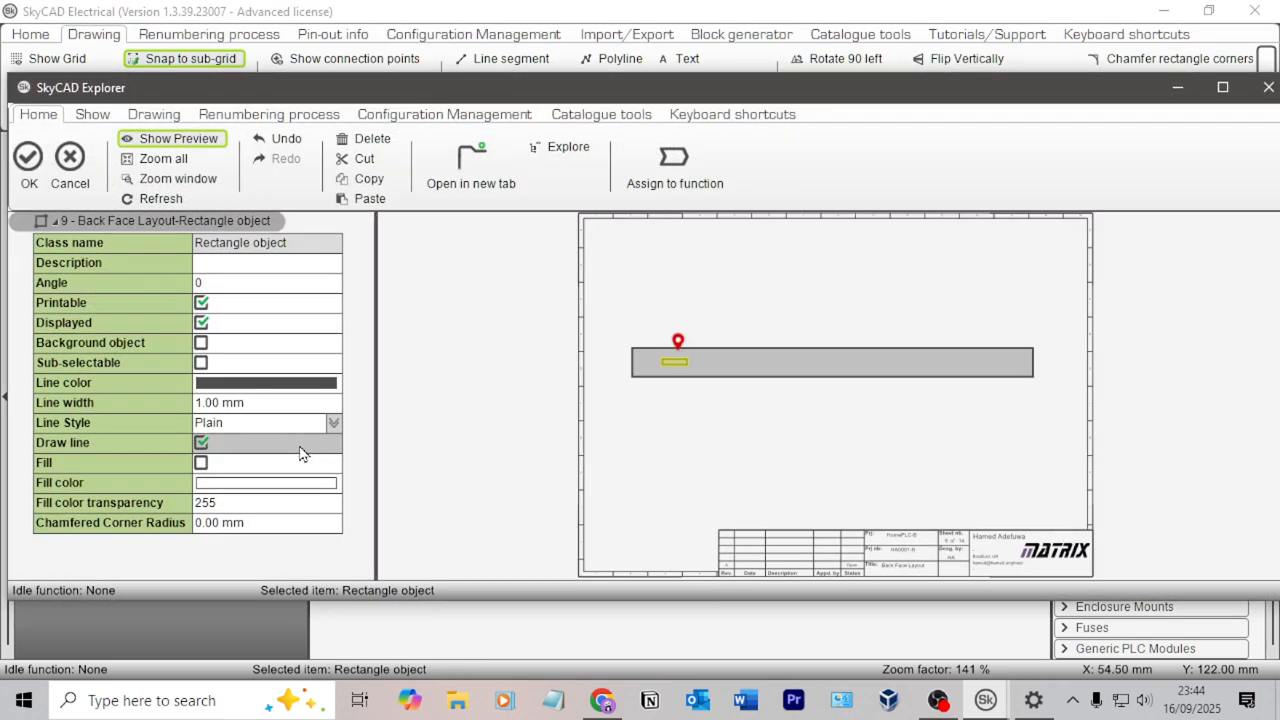
{"action": "left_click", "coordinate": [201, 462]}
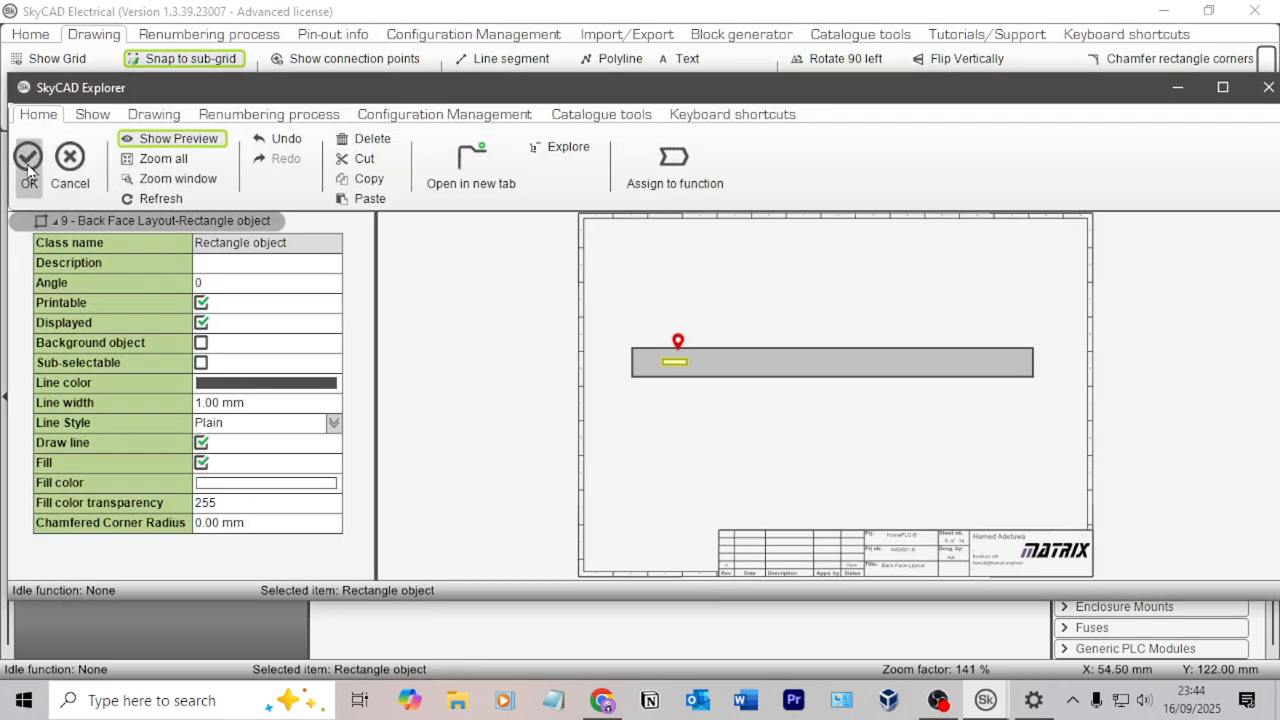
{"action": "left_click", "coordinate": [28, 160]}
{"action": "scroll", "coordinate": [580, 280], "scroll_direction": "down", "scroll_amount": 2}
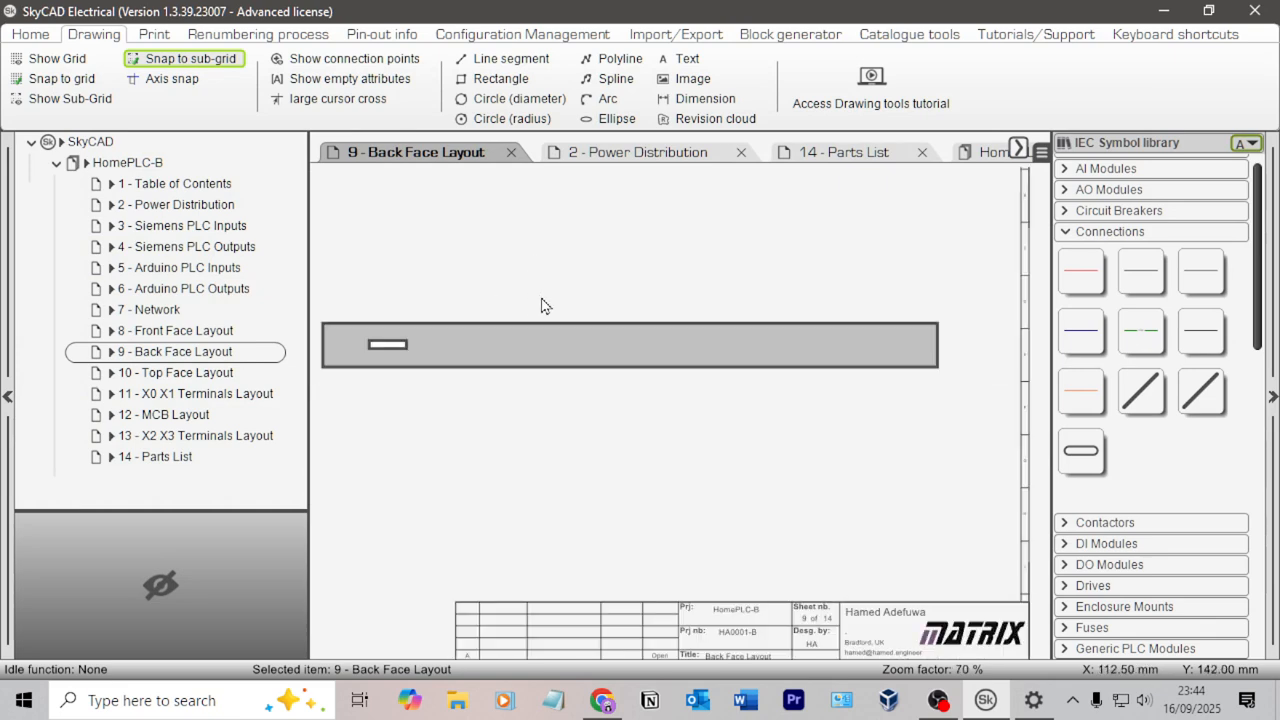
Copy the small slot and paste six copies along the grey bar, shifting the third slot sideways to make room.
{"action": "left_click", "coordinate": [397, 352]}
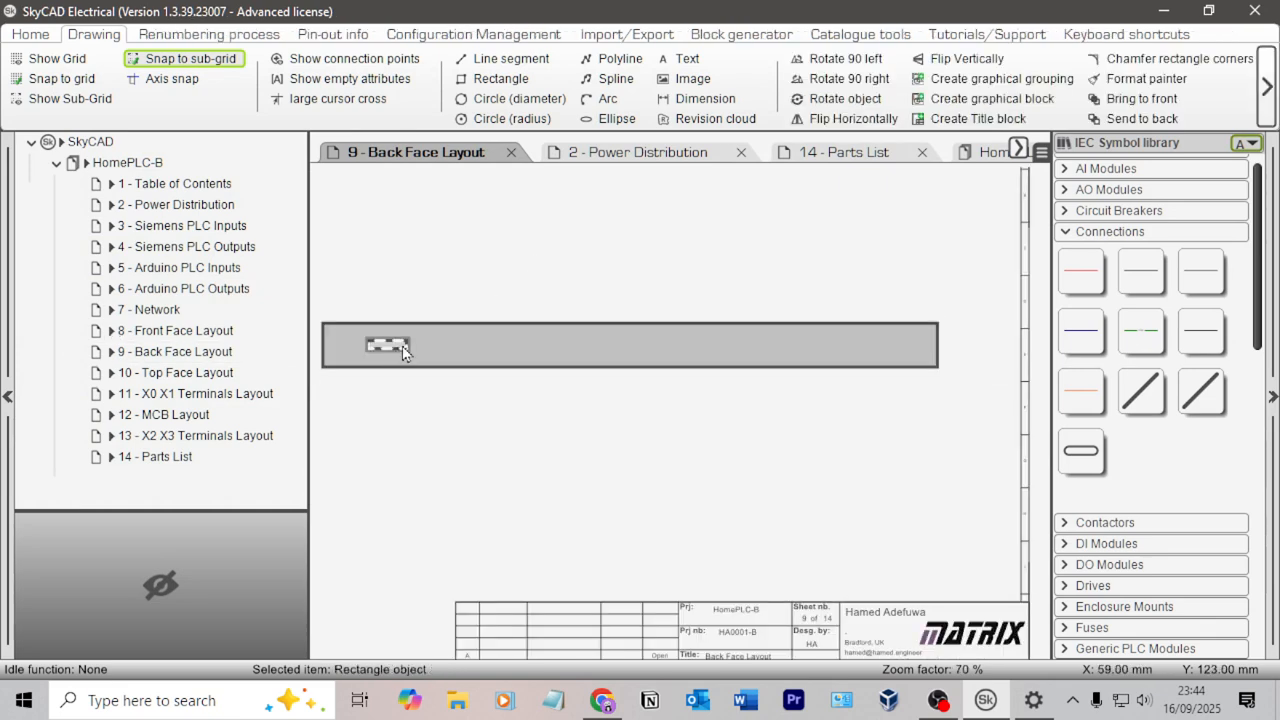
{"action": "left_click", "coordinate": [492, 301]}
{"action": "key", "text": "ctrl+v"}
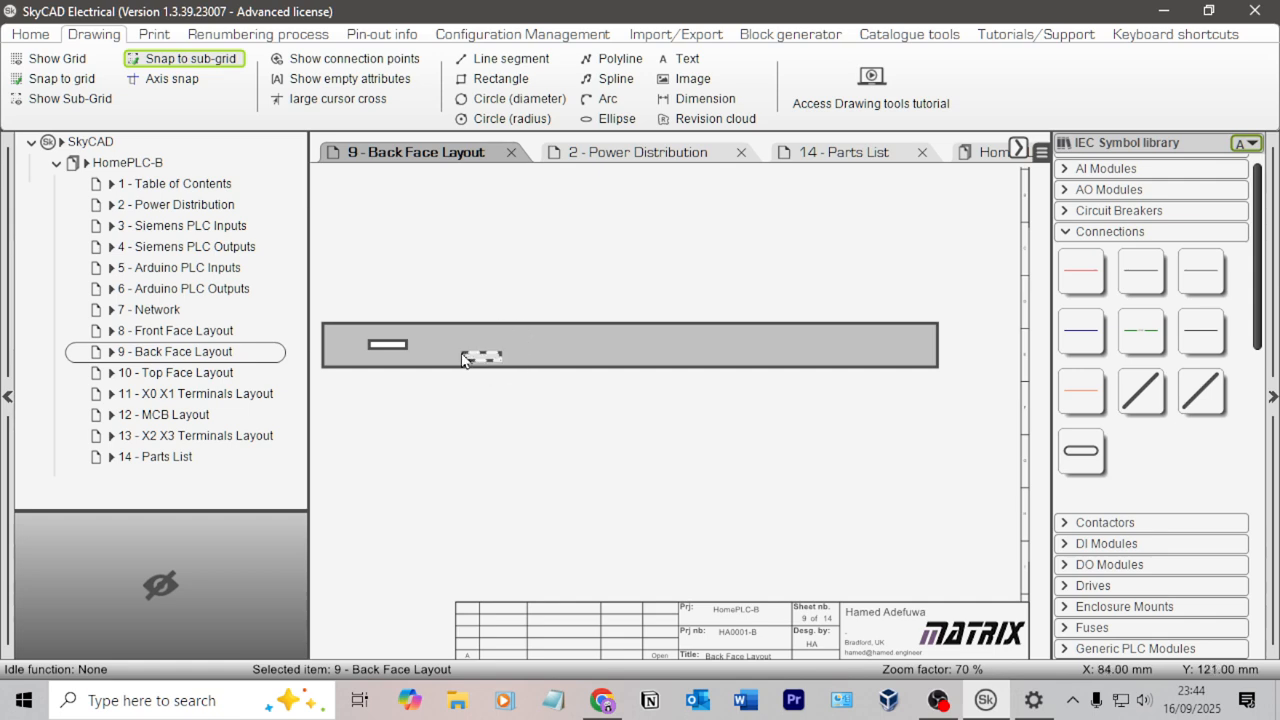
{"action": "left_click", "coordinate": [473, 347]}
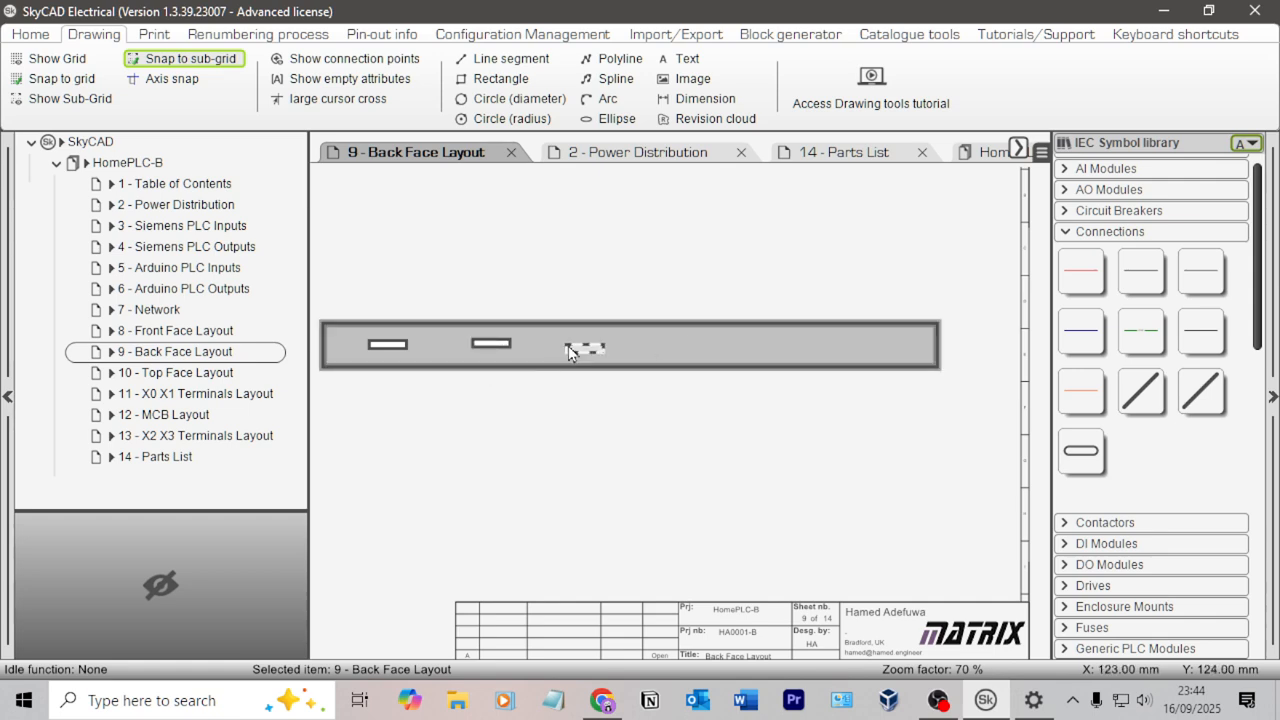
{"action": "left_click", "coordinate": [575, 350]}
{"action": "left_click", "coordinate": [695, 348]}
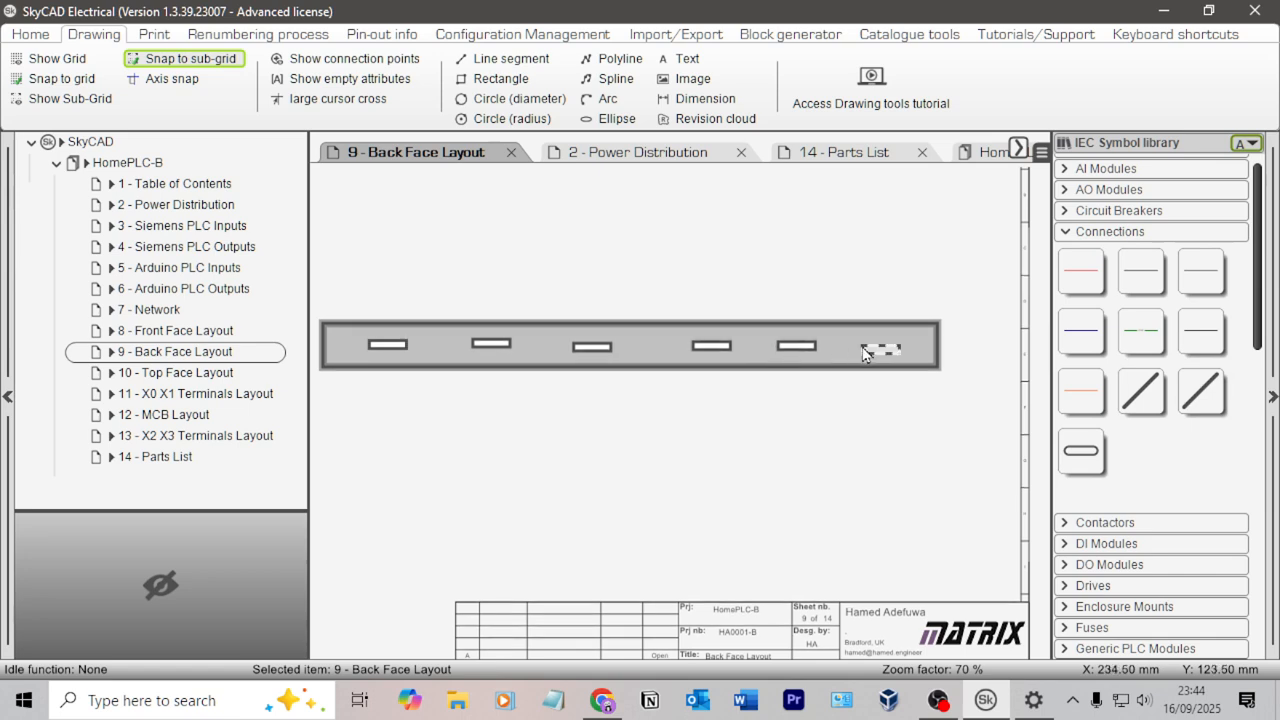
{"action": "left_click", "coordinate": [860, 350]}
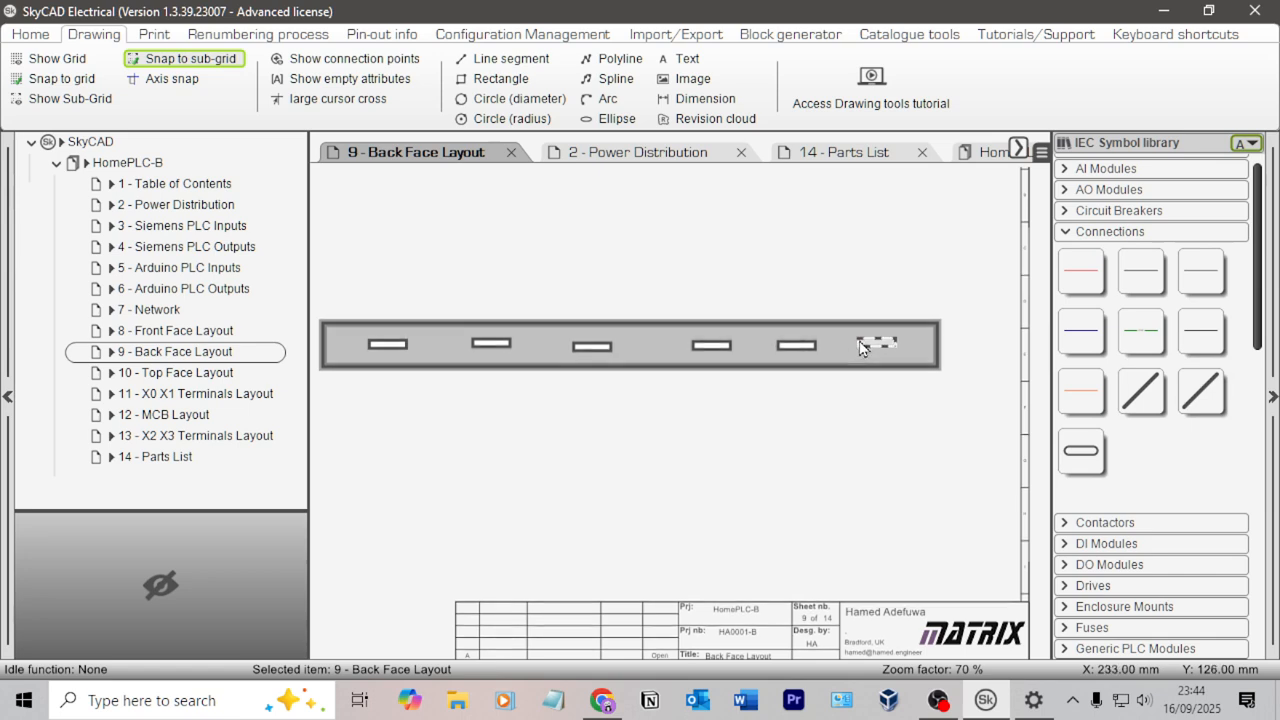
{"action": "left_click", "coordinate": [593, 349]}
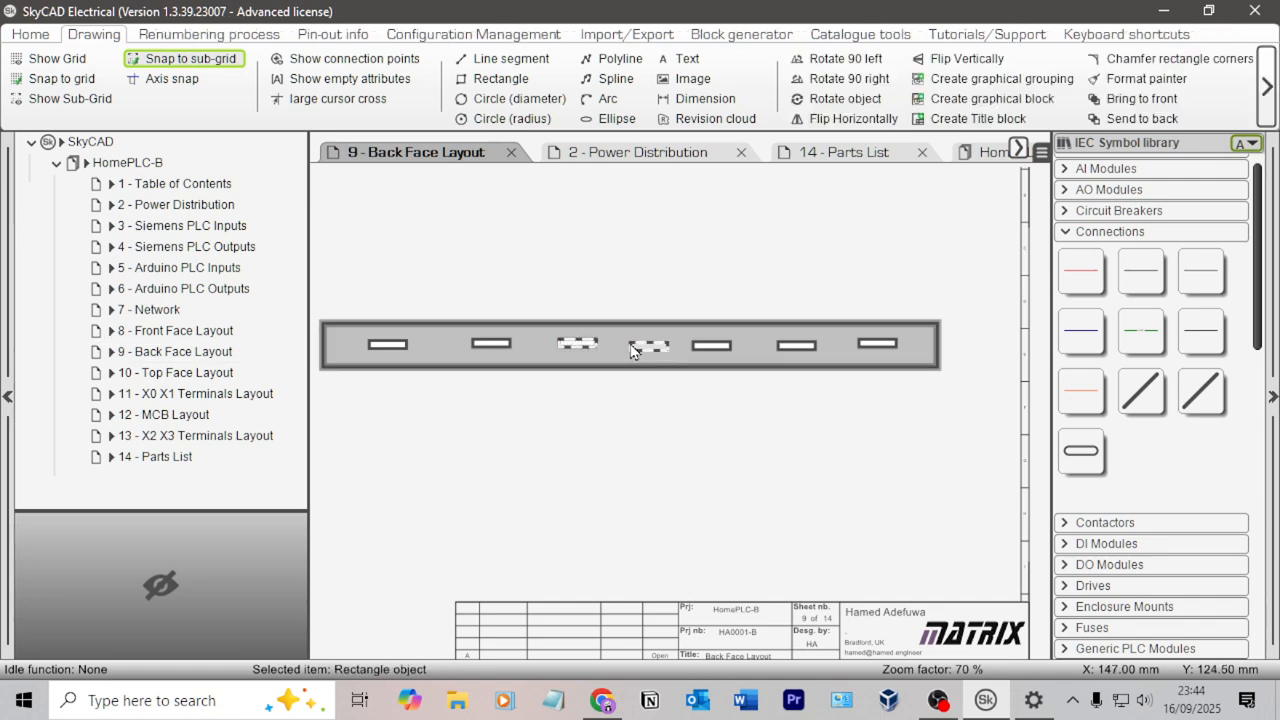
{"action": "left_click", "coordinate": [646, 297]}
Select all seven slots and align them in one horizontal row with Align objects.
{"action": "left_click", "coordinate": [386, 344]}
{"action": "left_click", "coordinate": [492, 344], "text": "ctrl"}
{"action": "left_click", "coordinate": [572, 345], "text": "ctrl"}
{"action": "left_click", "coordinate": [649, 344], "text": "ctrl"}
{"action": "left_click", "coordinate": [711, 346], "text": "ctrl"}
{"action": "left_click", "coordinate": [800, 347], "text": "ctrl"}
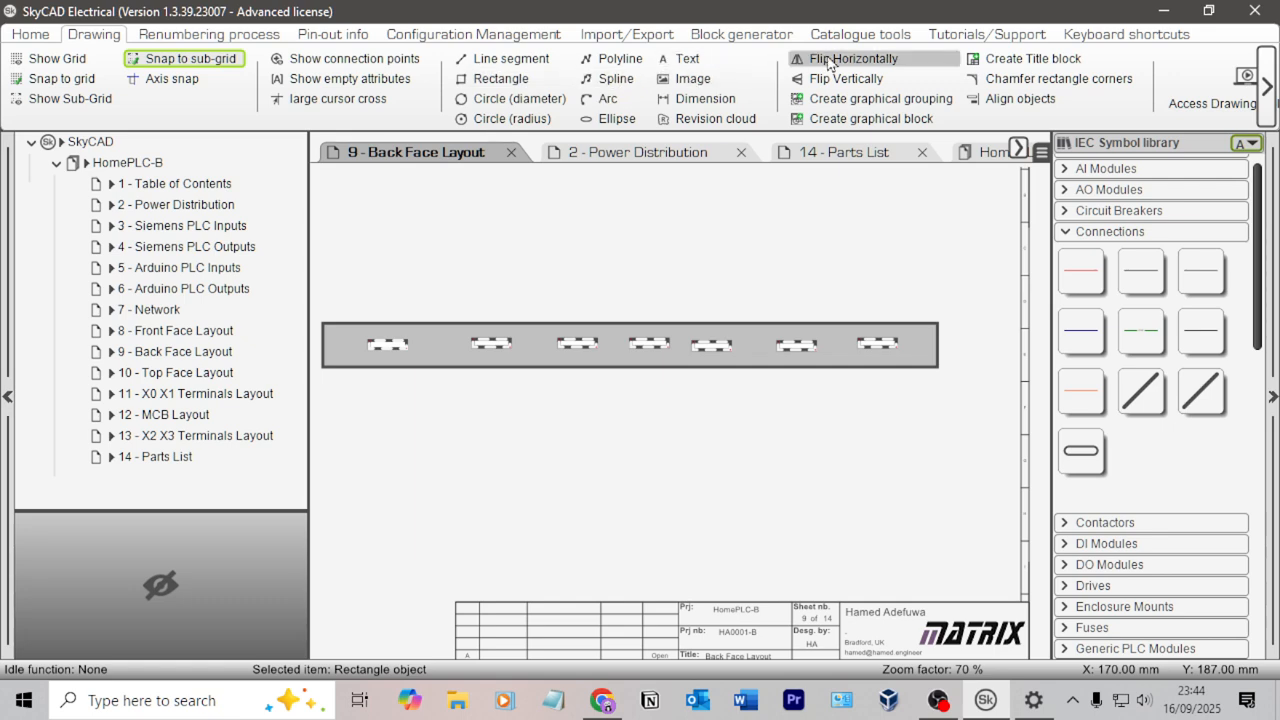
{"action": "left_click", "coordinate": [1040, 100]}
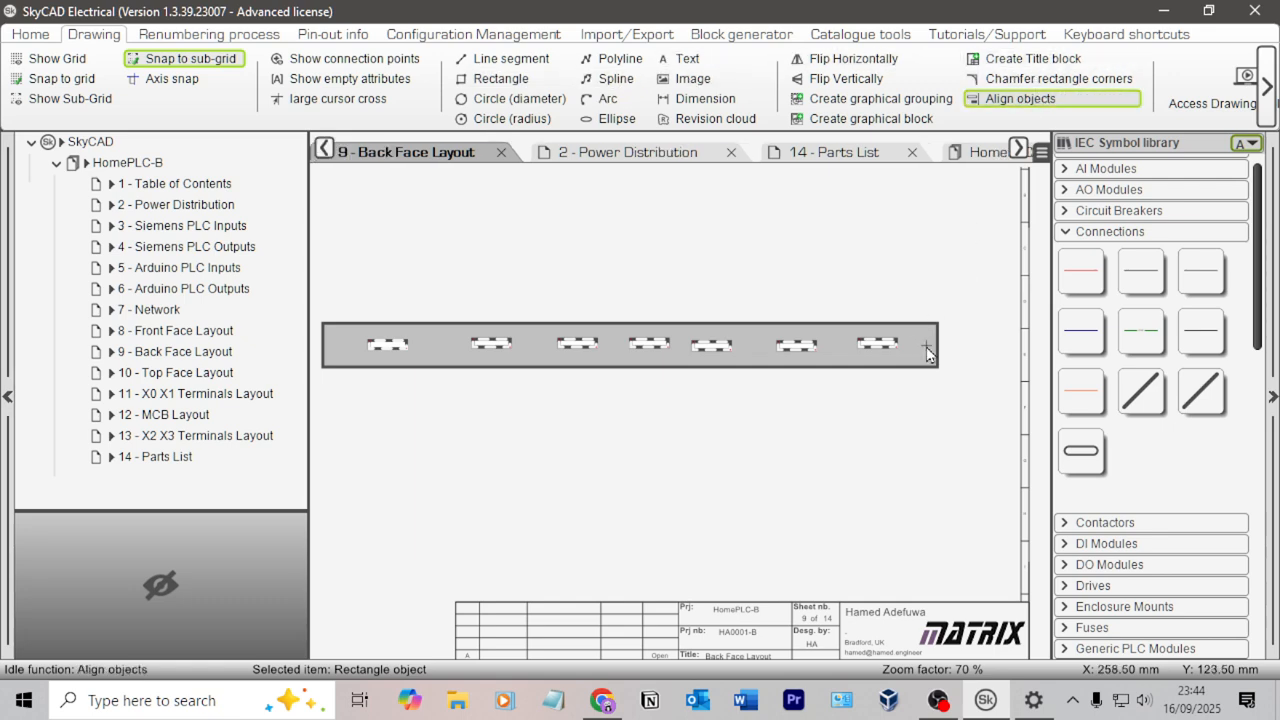
{"action": "left_click", "coordinate": [792, 346]}
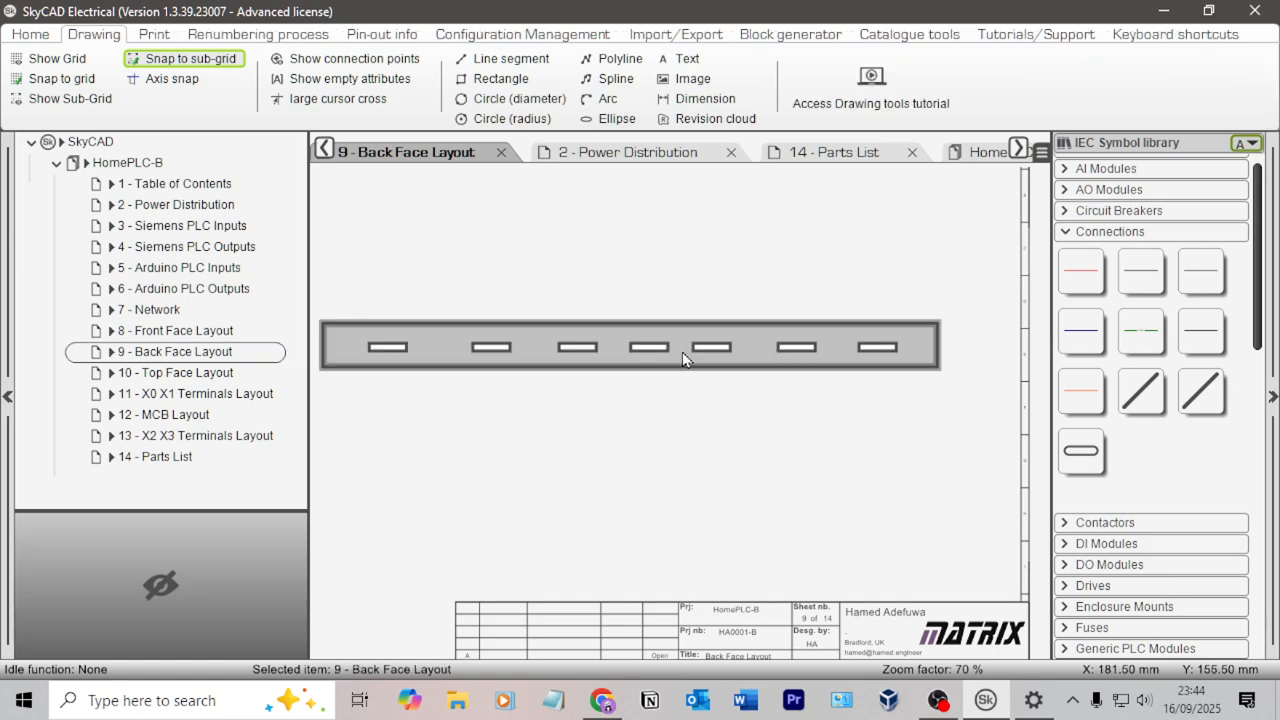
{"action": "left_click", "coordinate": [398, 356]}
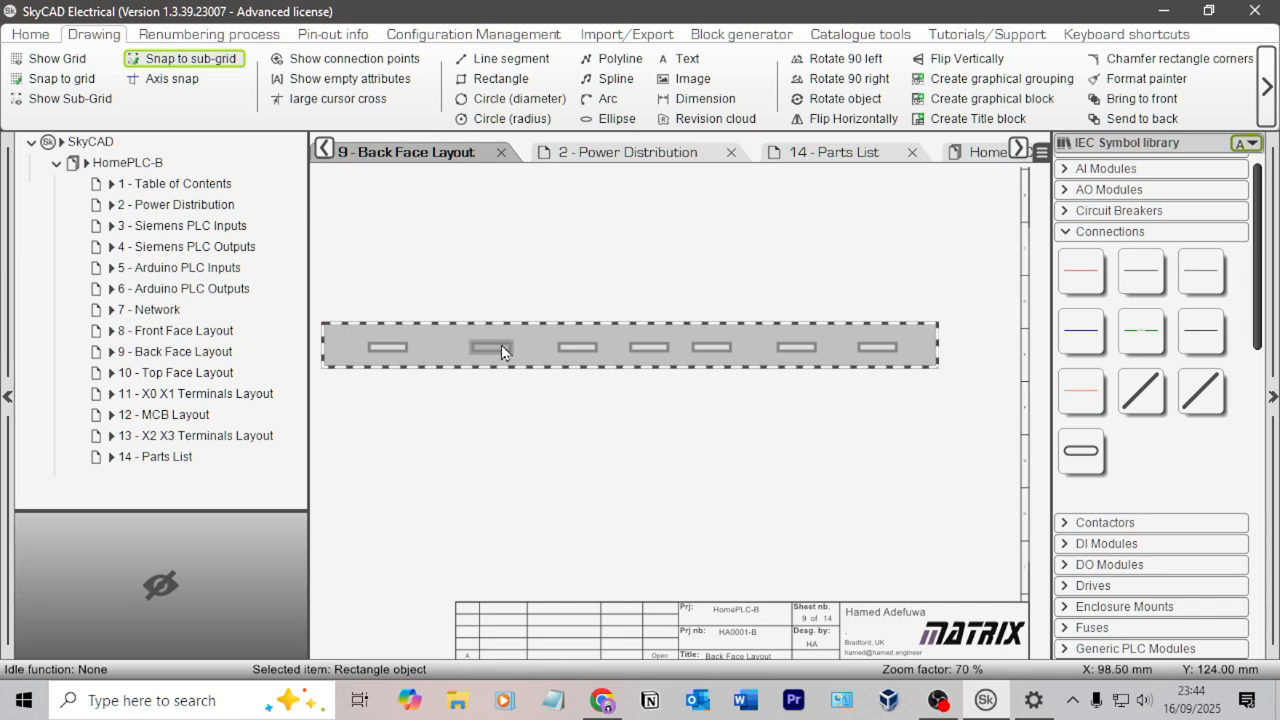
{"action": "left_click", "coordinate": [385, 350]}
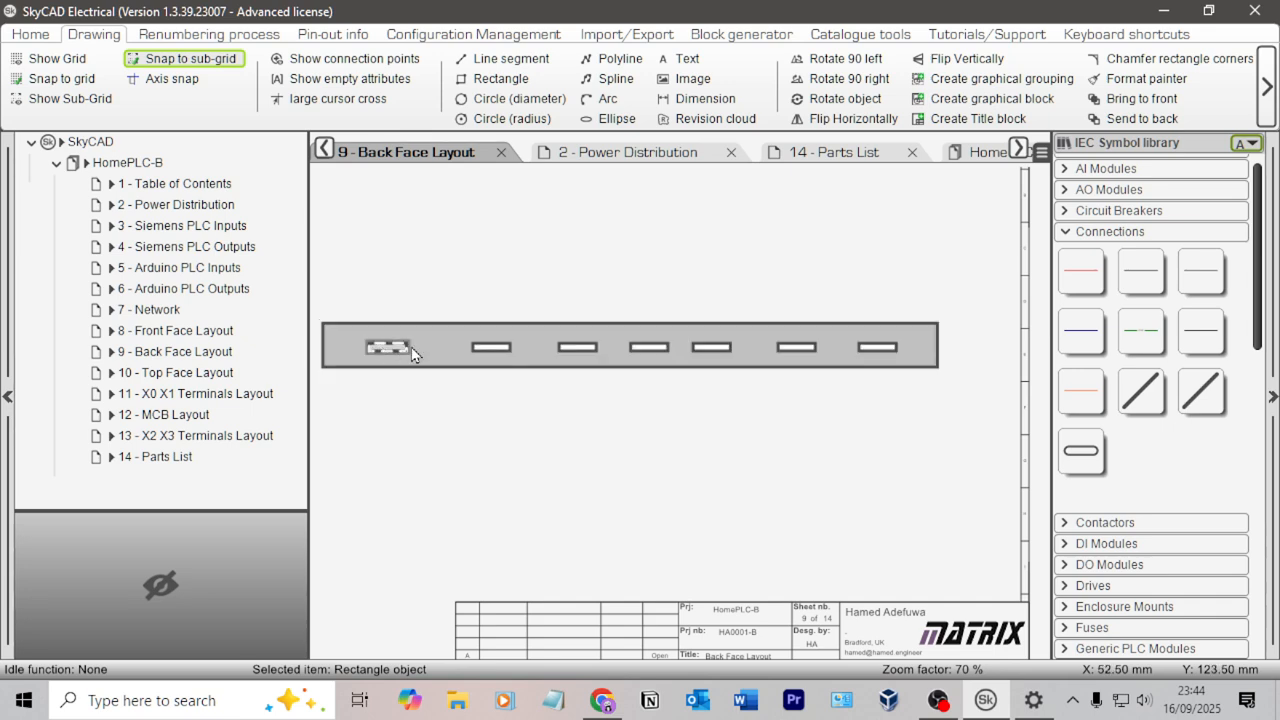
{"action": "left_click", "coordinate": [491, 347], "text": "ctrl"}
{"action": "left_click", "coordinate": [578, 347], "text": "ctrl"}
{"action": "left_click", "coordinate": [716, 352], "text": "ctrl"}
{"action": "left_click", "coordinate": [800, 352], "text": "ctrl"}
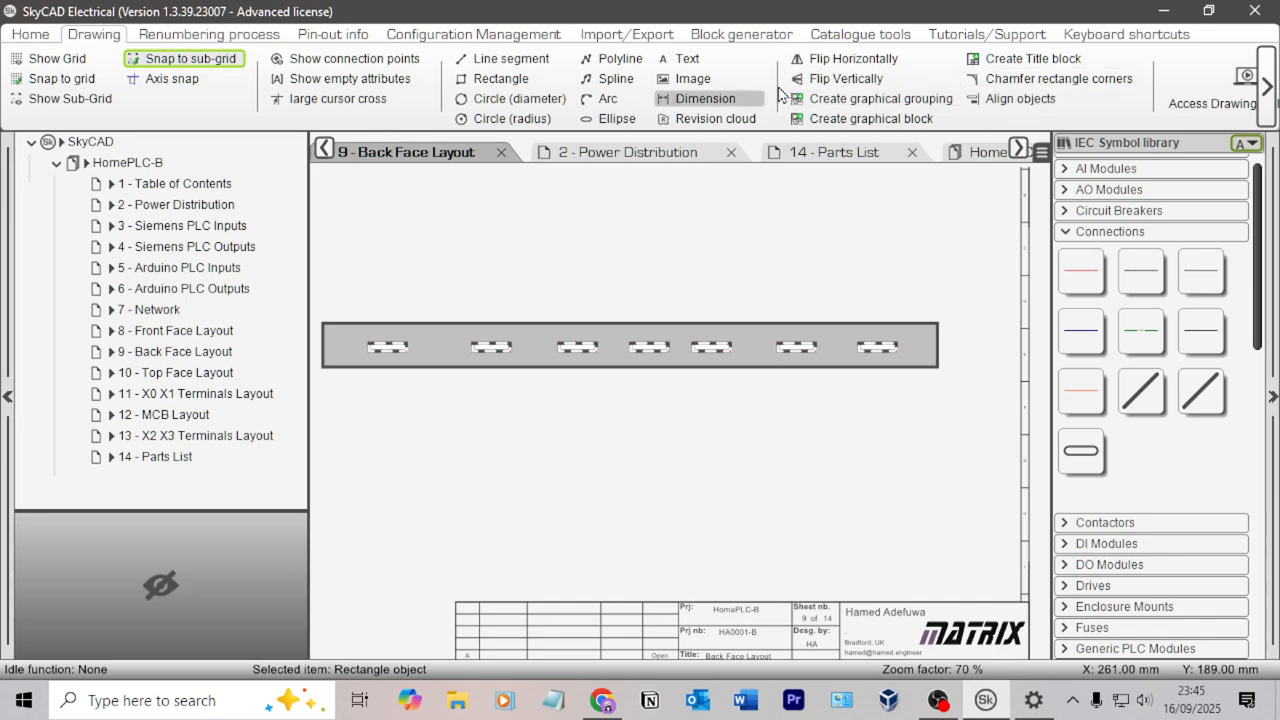
{"action": "scroll", "coordinate": [814, 90], "scroll_direction": "down", "scroll_amount": 2}
{"action": "scroll", "coordinate": [330, 90], "scroll_direction": "up", "scroll_amount": 2}
{"action": "left_click", "coordinate": [885, 245]}
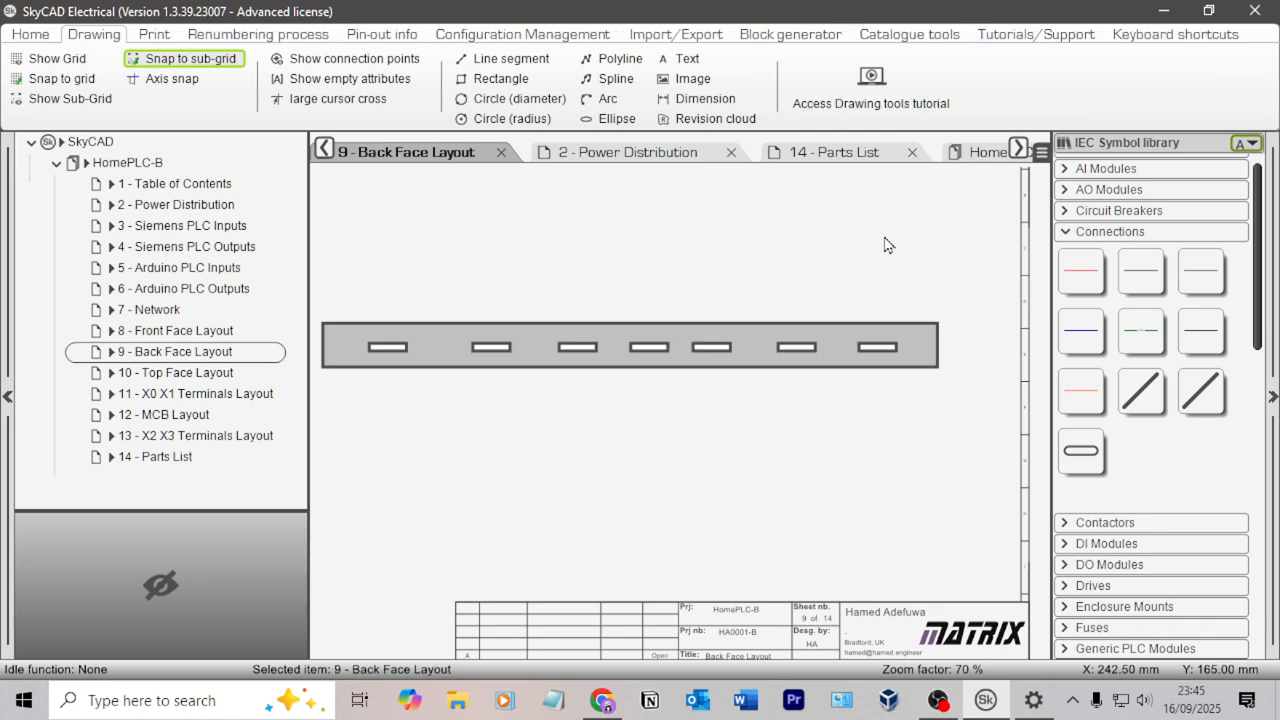
Shift the inner slots sideways along the grey bar to even out the gaps between them.
{"action": "left_click", "coordinate": [797, 347]}
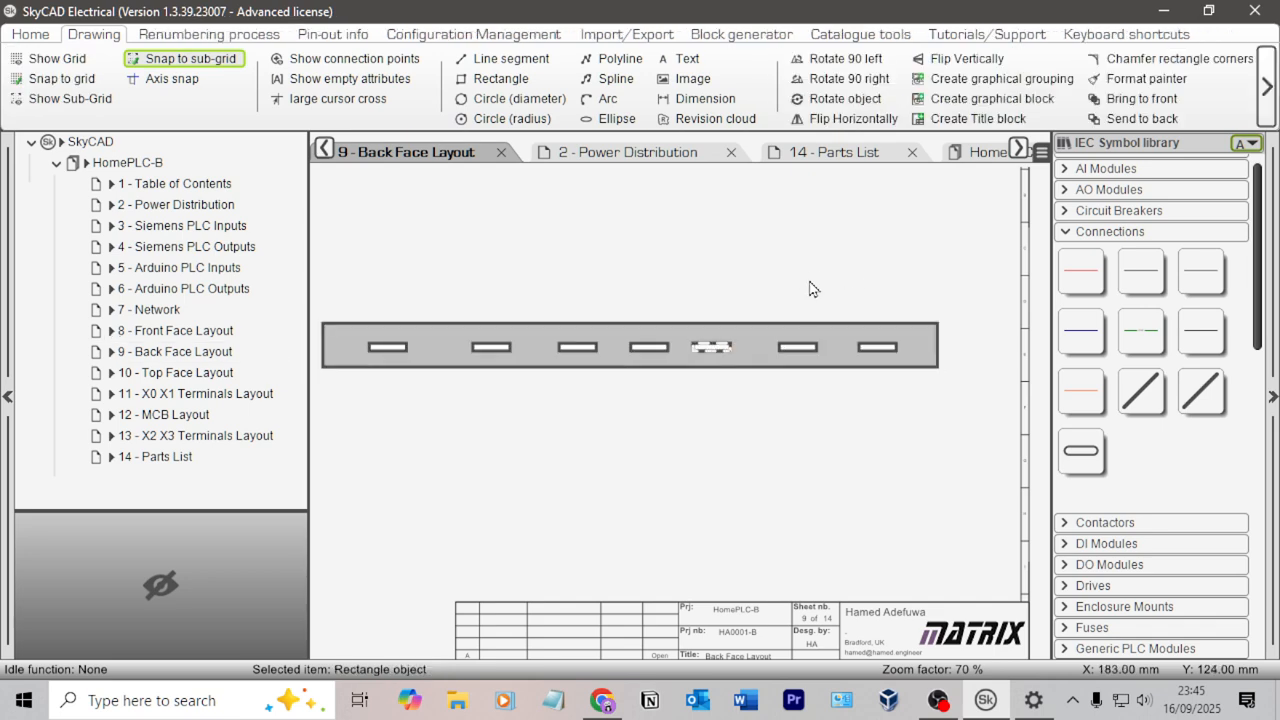
{"action": "left_click_drag", "start_coordinate": [711, 347], "coordinate": [726, 345]}
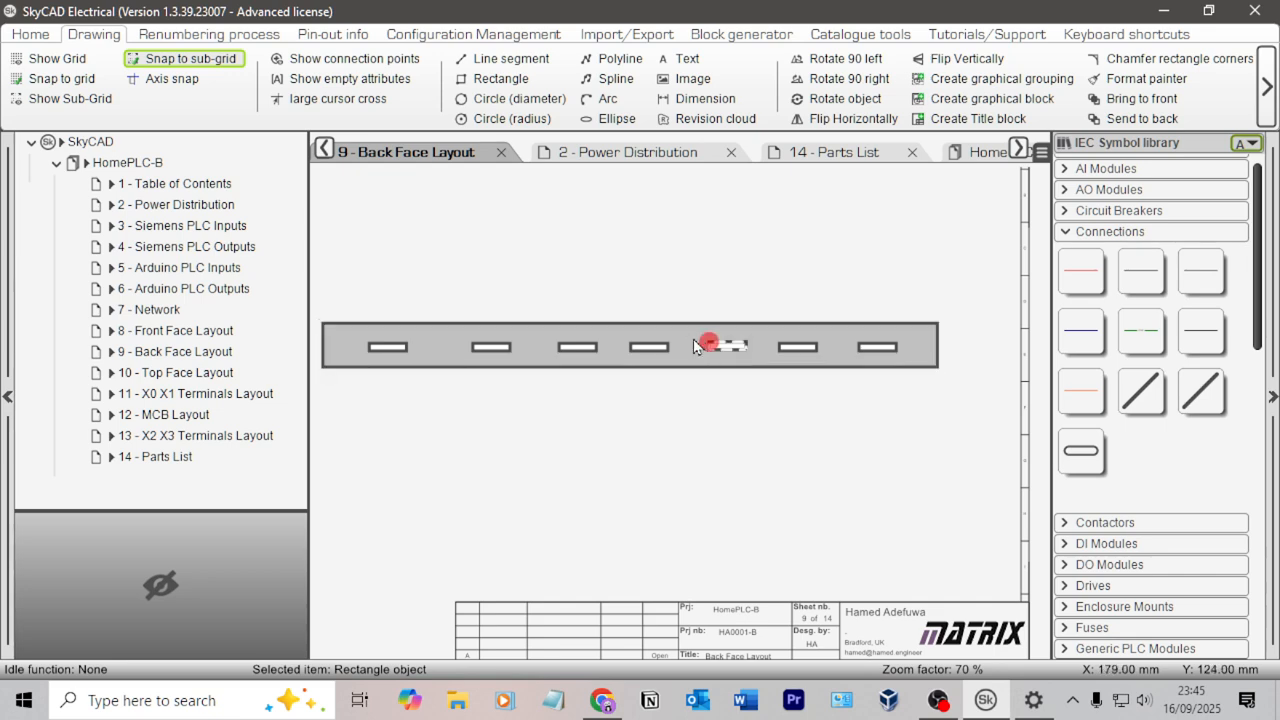
{"action": "left_click_drag", "start_coordinate": [500, 347], "coordinate": [551, 349]}
{"action": "key", "text": "ctrl+z"}
{"action": "left_click", "coordinate": [647, 349]}
{"action": "left_click", "coordinate": [690, 289]}
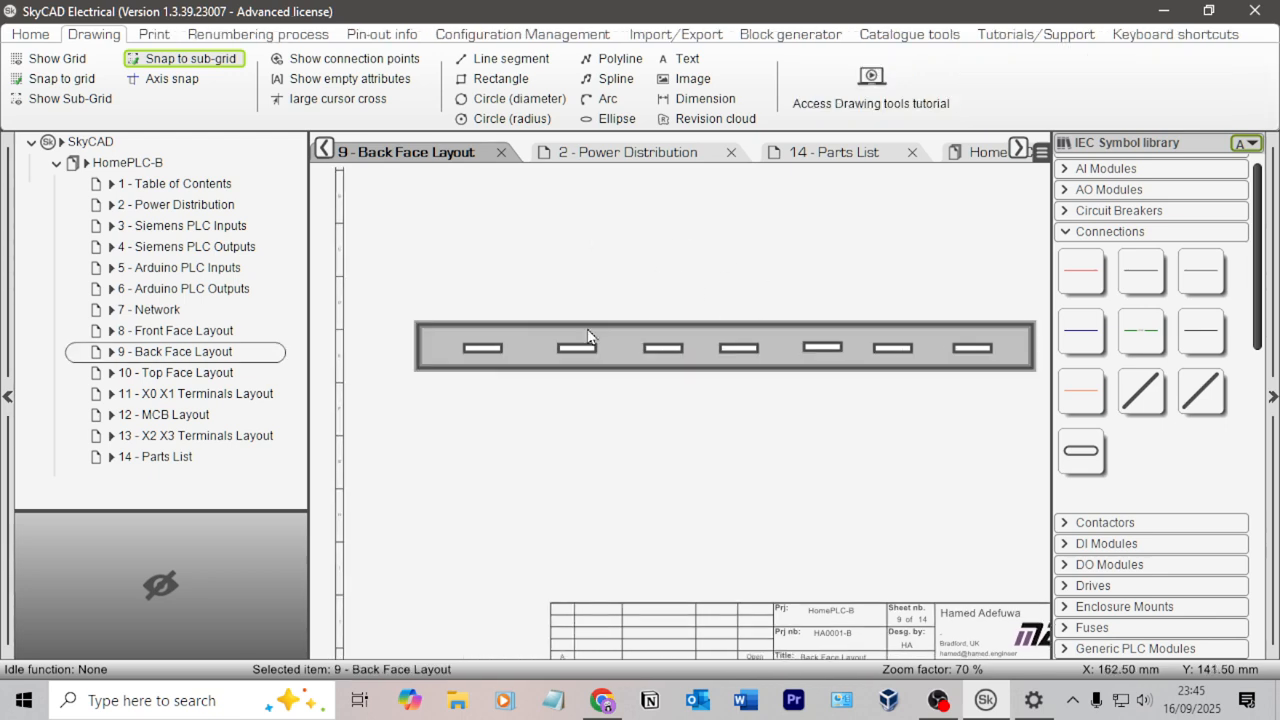
Select all seven slots in the grey bar and delete them, keeping only the bar.
{"action": "left_click", "coordinate": [491, 355]}
{"action": "left_click", "coordinate": [575, 356], "text": "ctrl"}
{"action": "left_click", "coordinate": [650, 356], "text": "ctrl"}
{"action": "left_click", "coordinate": [731, 353], "text": "ctrl"}
{"action": "left_click", "coordinate": [824, 350], "text": "ctrl"}
{"action": "left_click", "coordinate": [896, 350], "text": "ctrl"}
{"action": "key", "text": "Delete"}
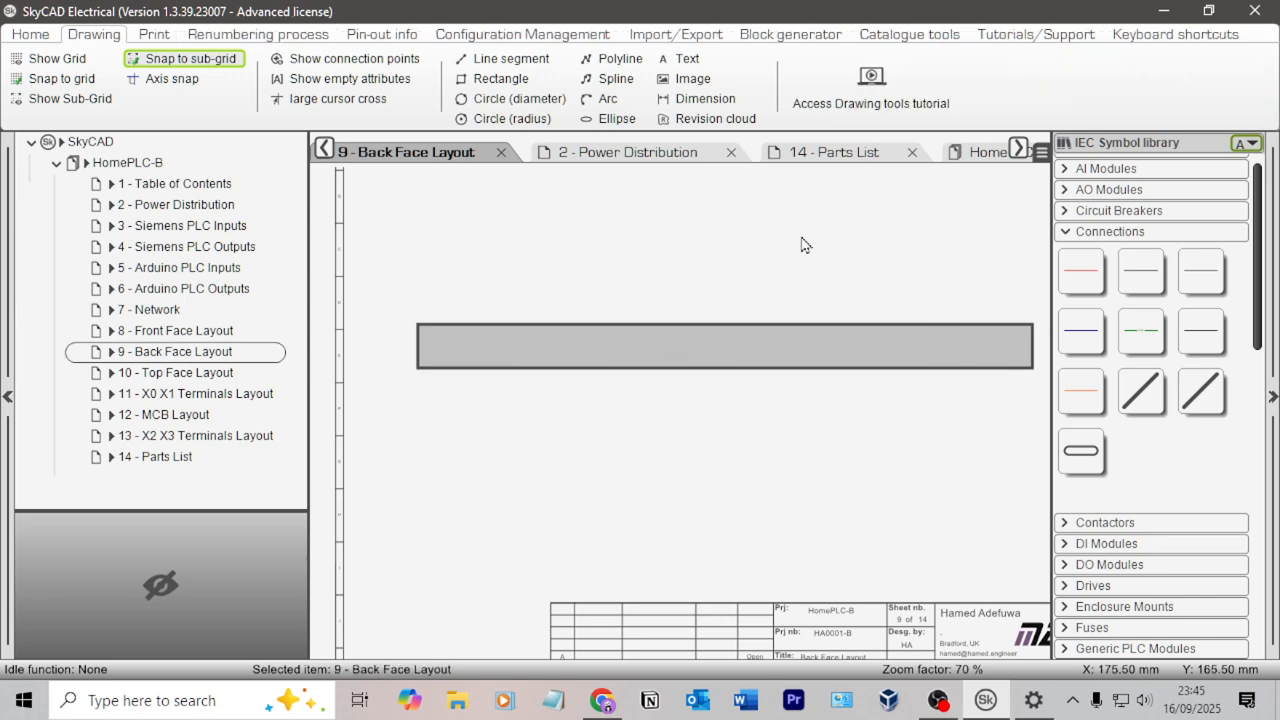
Check the hardware photo in the browser, and draw a large rectangle over the left end of the grey bar in SkyCAD.
{"action": "key", "text": "alt+Tab"}
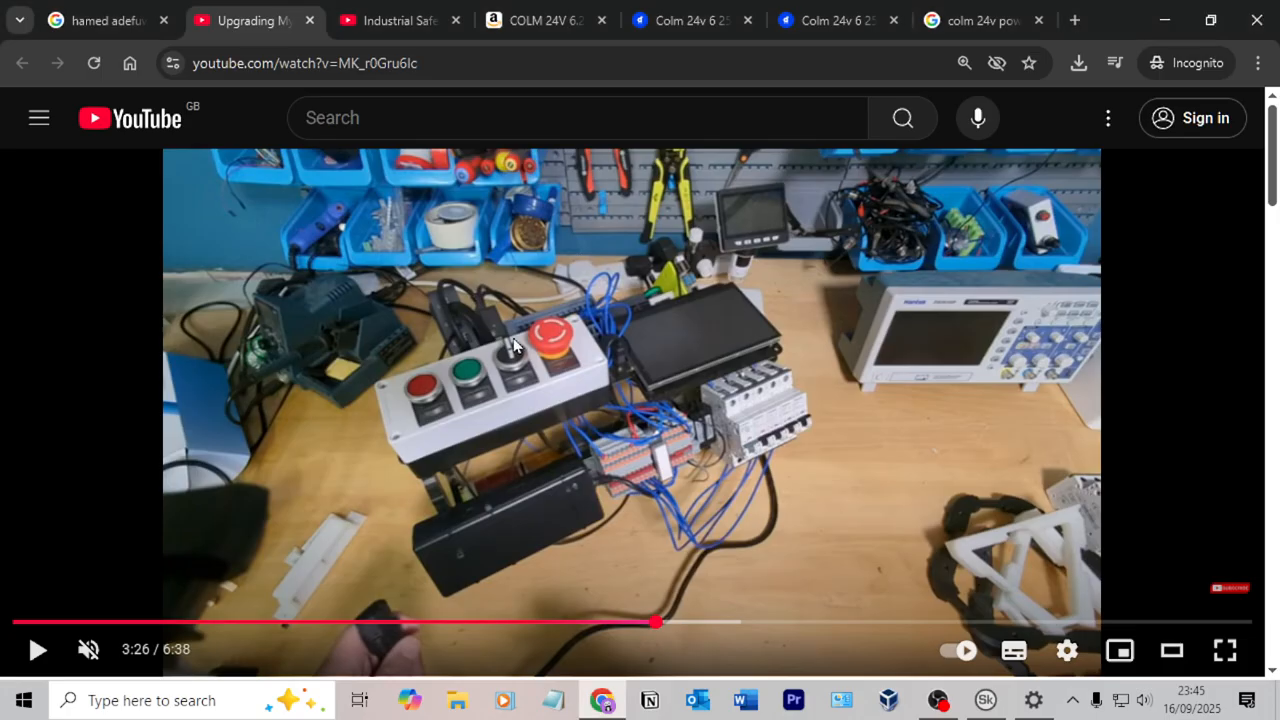
{"action": "key", "text": "alt+Tab"}
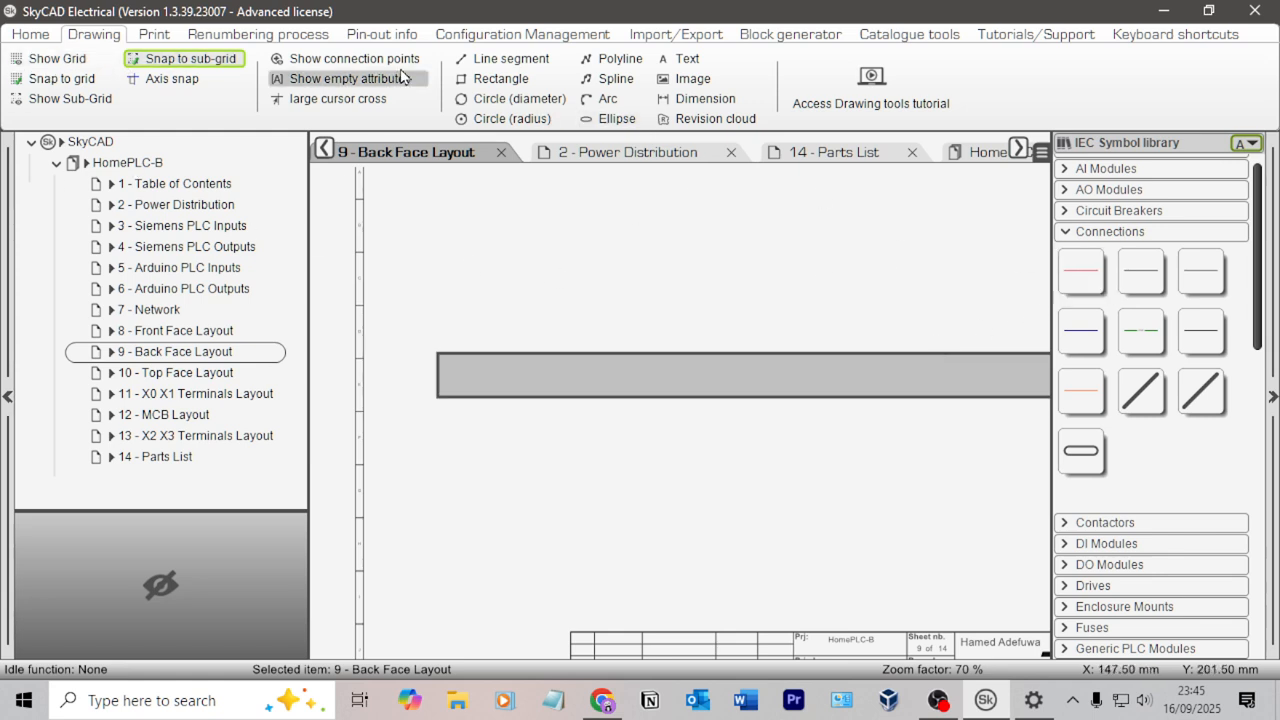
{"action": "left_click", "coordinate": [503, 79]}
{"action": "left_click_drag", "start_coordinate": [405, 302], "coordinate": [760, 434]}
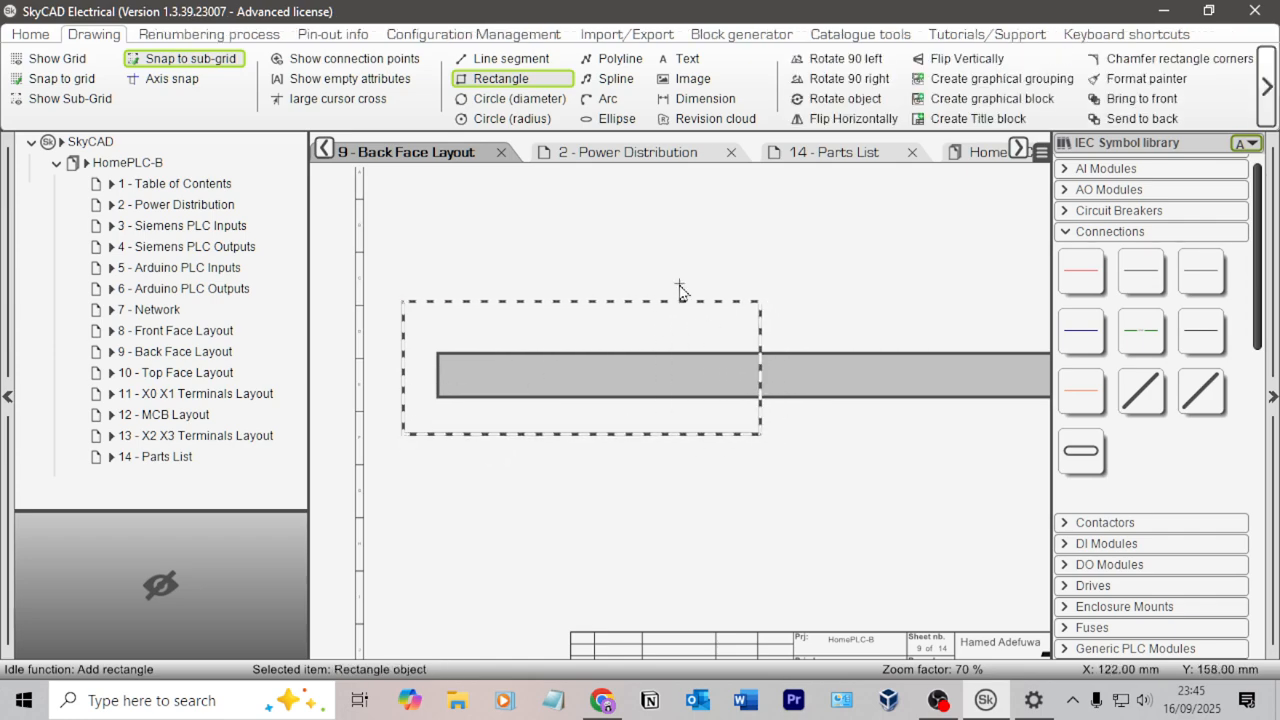
{"action": "key", "text": "Escape"}
Turn on Fill for the new rectangle and set its fill color to black.
{"action": "double_click", "coordinate": [685, 301]}
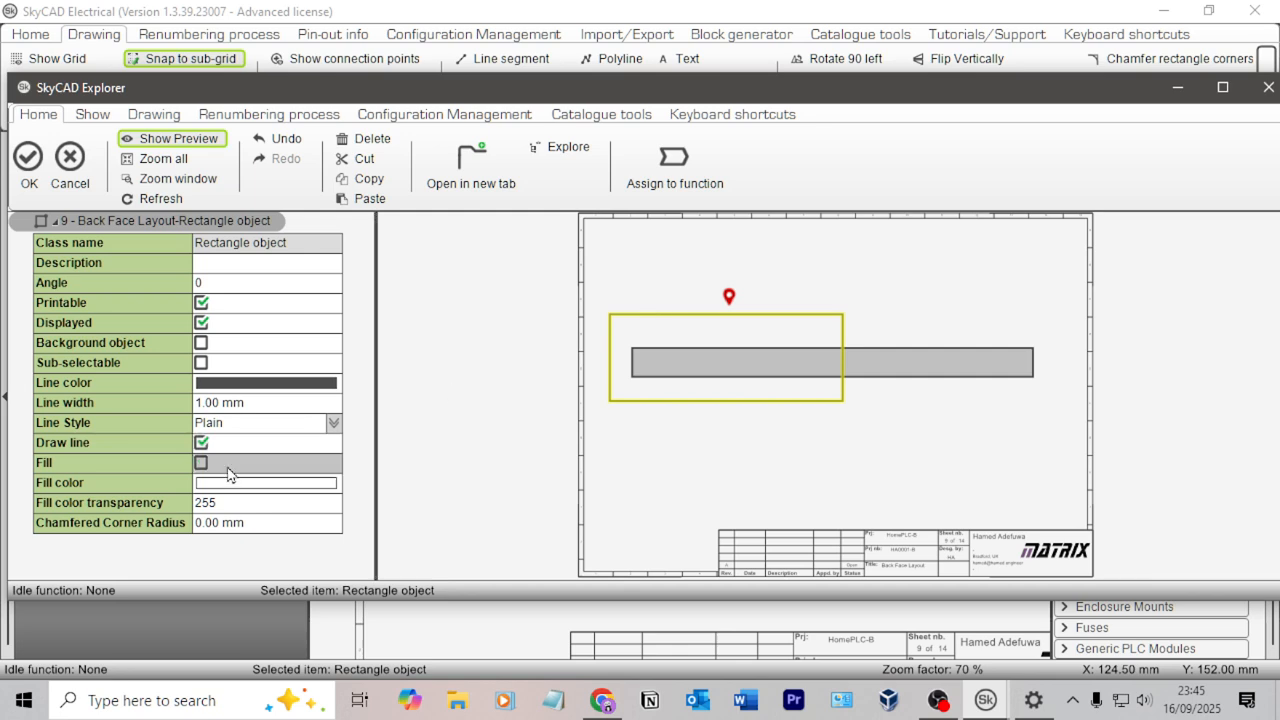
{"action": "left_click", "coordinate": [201, 462]}
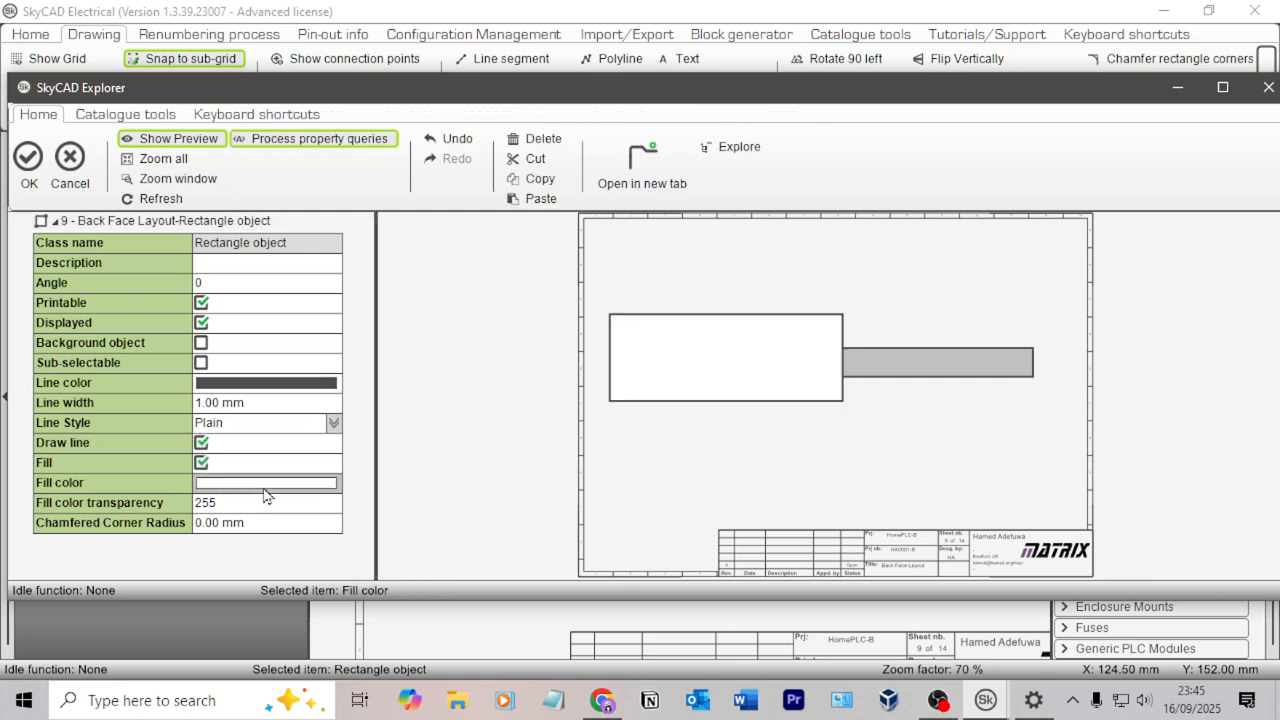
{"action": "left_click", "coordinate": [265, 486]}
{"action": "left_click", "coordinate": [434, 290]}
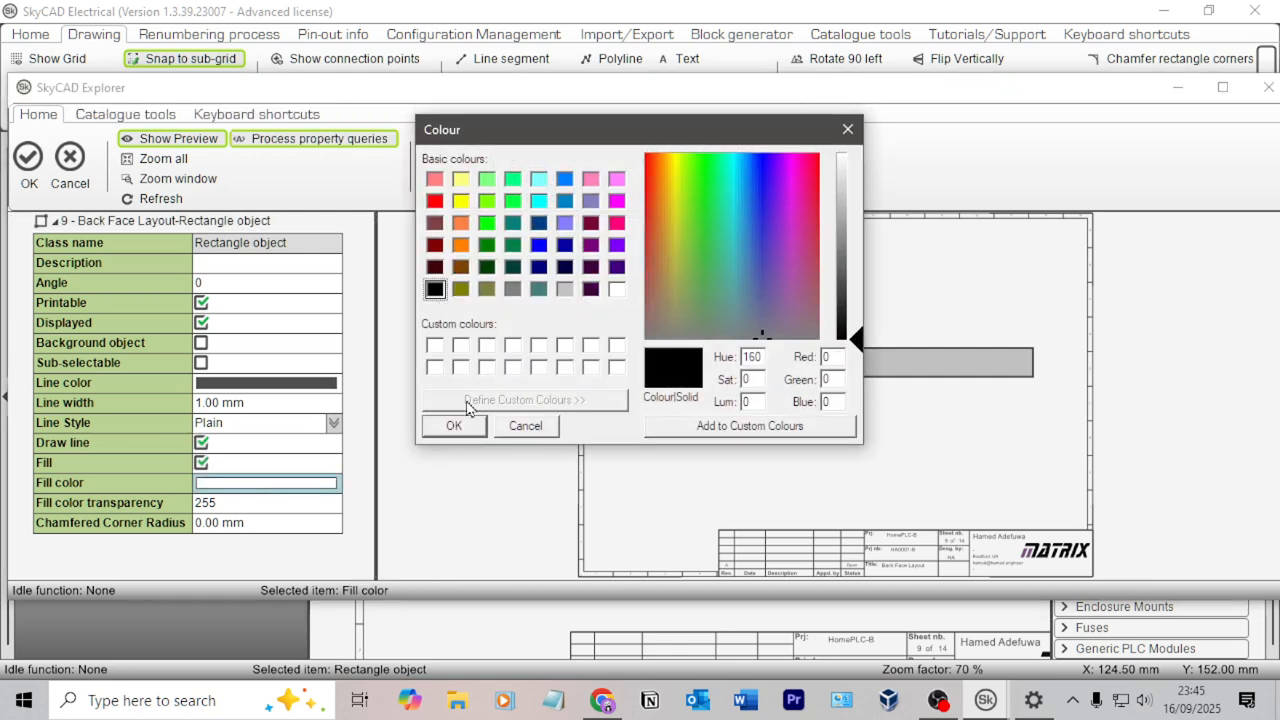
{"action": "left_click", "coordinate": [454, 425]}
{"action": "left_click", "coordinate": [28, 160]}
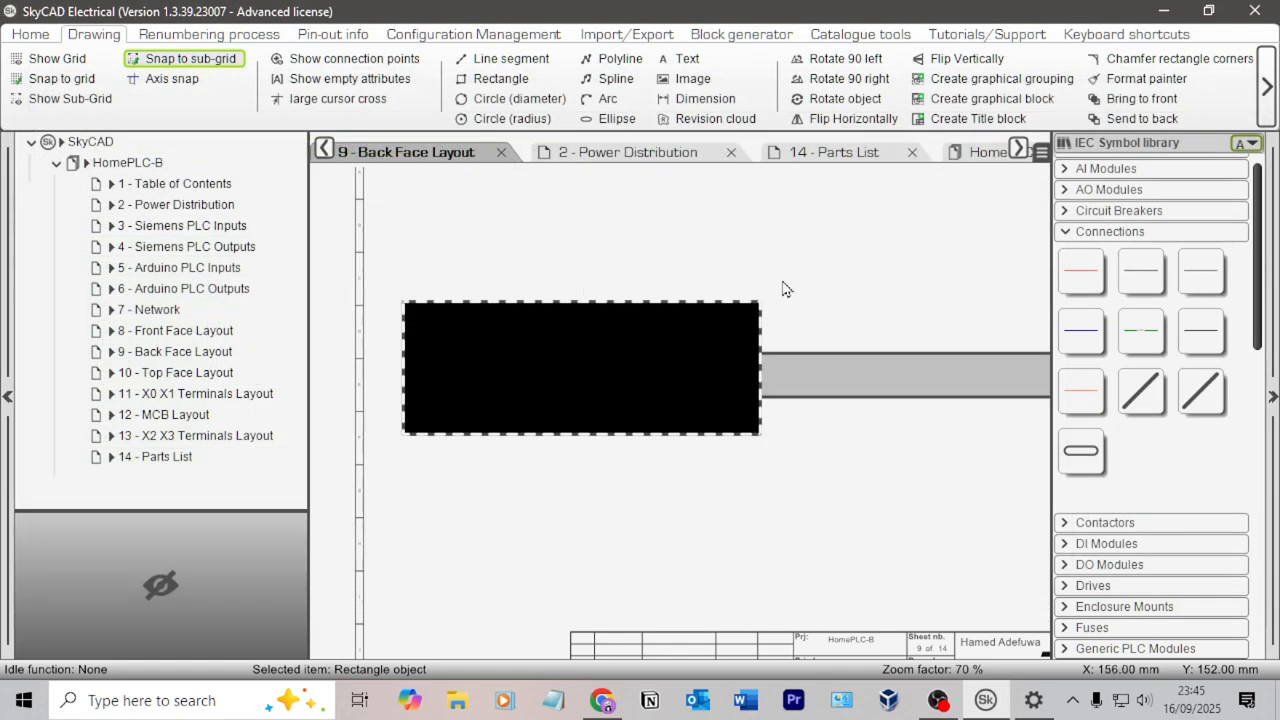
Reposition the black rectangle over the bar's left end and shorten it from its right side.
{"action": "scroll", "coordinate": [773, 303], "scroll_direction": "down", "scroll_amount": 3}
{"action": "left_click_drag", "start_coordinate": [671, 363], "coordinate": [685, 371]}
{"action": "left_click_drag", "start_coordinate": [770, 443], "coordinate": [723, 441]}
{"action": "left_click", "coordinate": [848, 452]}
{"action": "middle_click_drag", "start_coordinate": [876, 446], "coordinate": [821, 433]}
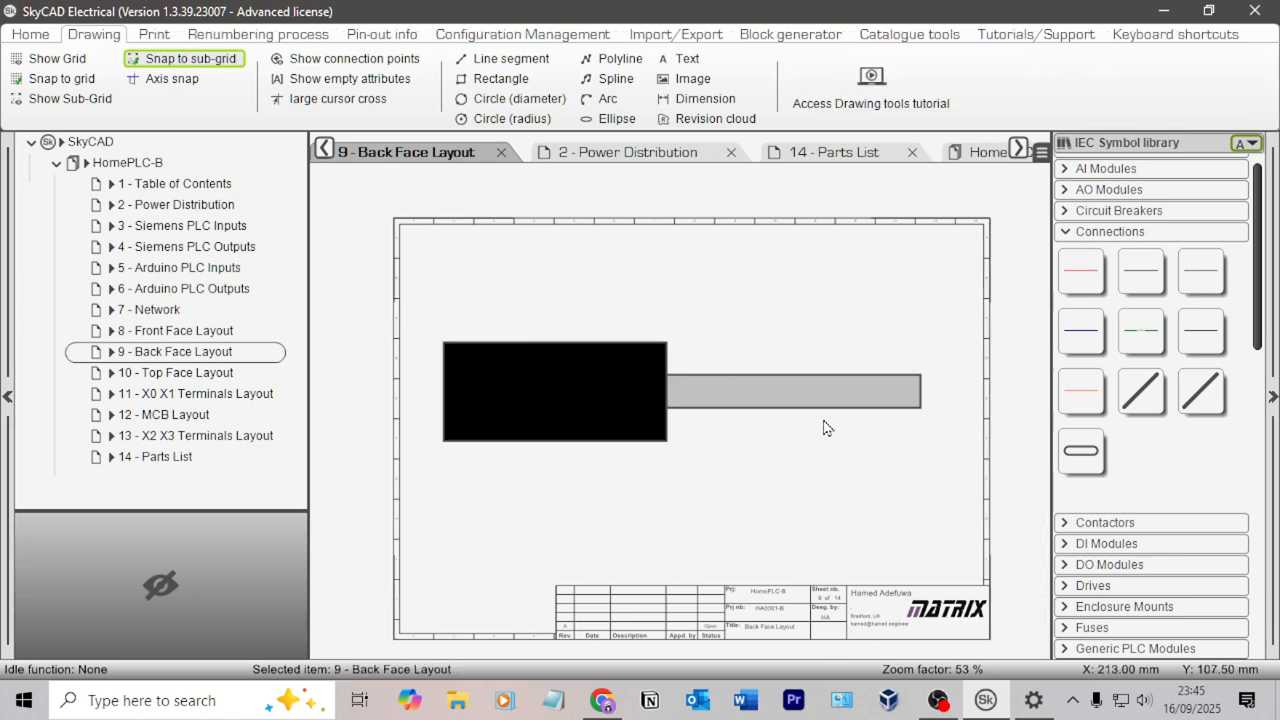
{"action": "left_click", "coordinate": [666, 440]}
{"action": "left_click_drag", "start_coordinate": [666, 440], "coordinate": [630, 441]}
{"action": "left_click", "coordinate": [633, 310]}
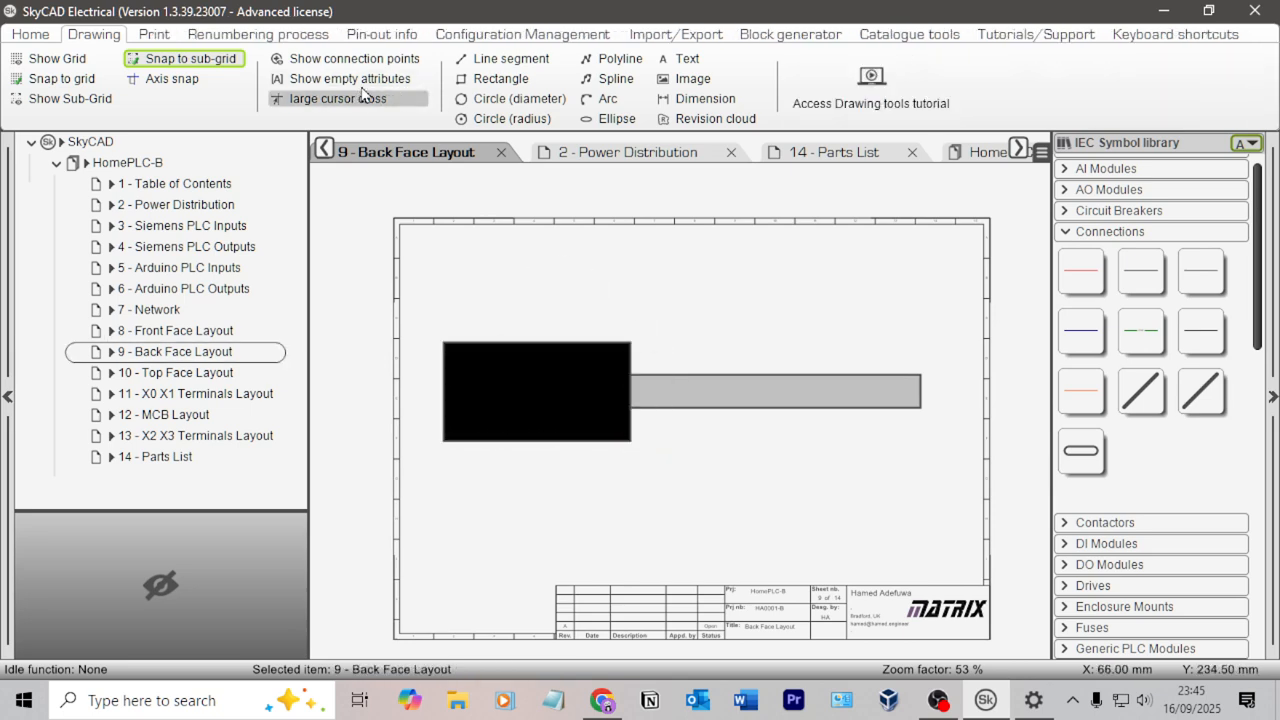
Insert a text object above the grey bar with the value PSU1.
{"action": "left_click", "coordinate": [687, 58]}
{"action": "left_click", "coordinate": [703, 320]}
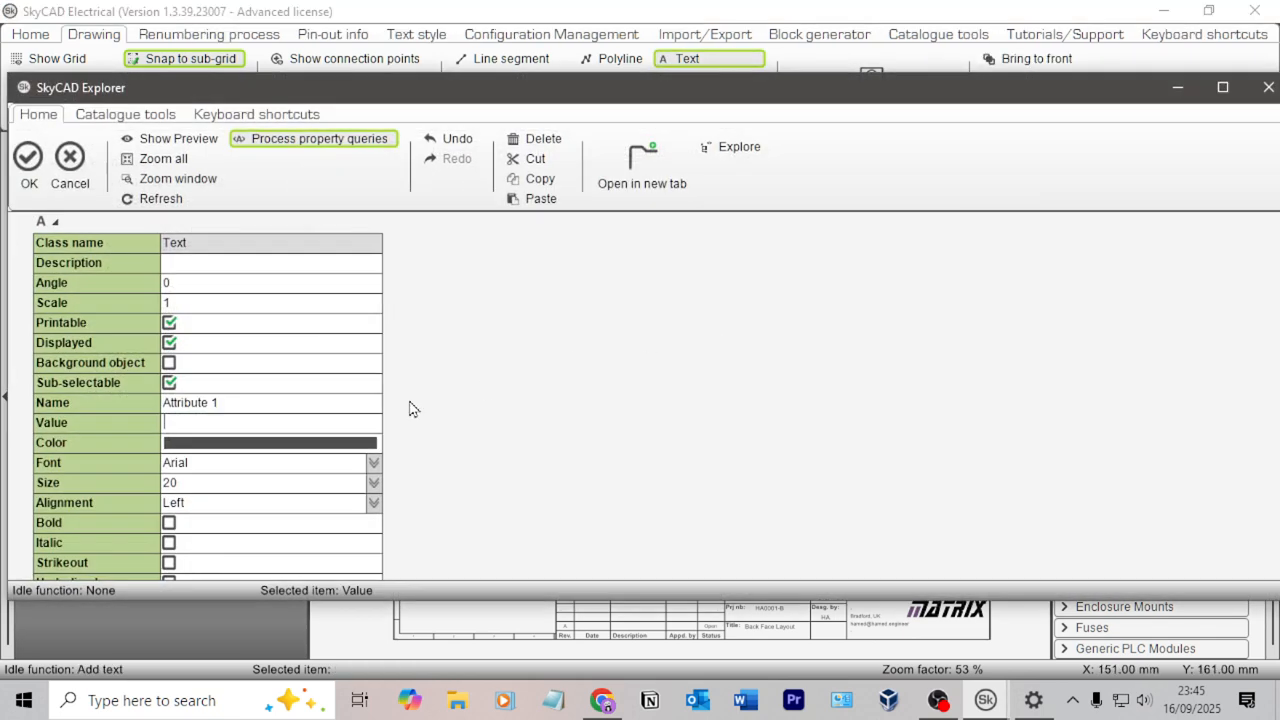
{"action": "left_click", "coordinate": [220, 424]}
{"action": "type", "text": "PSU"}
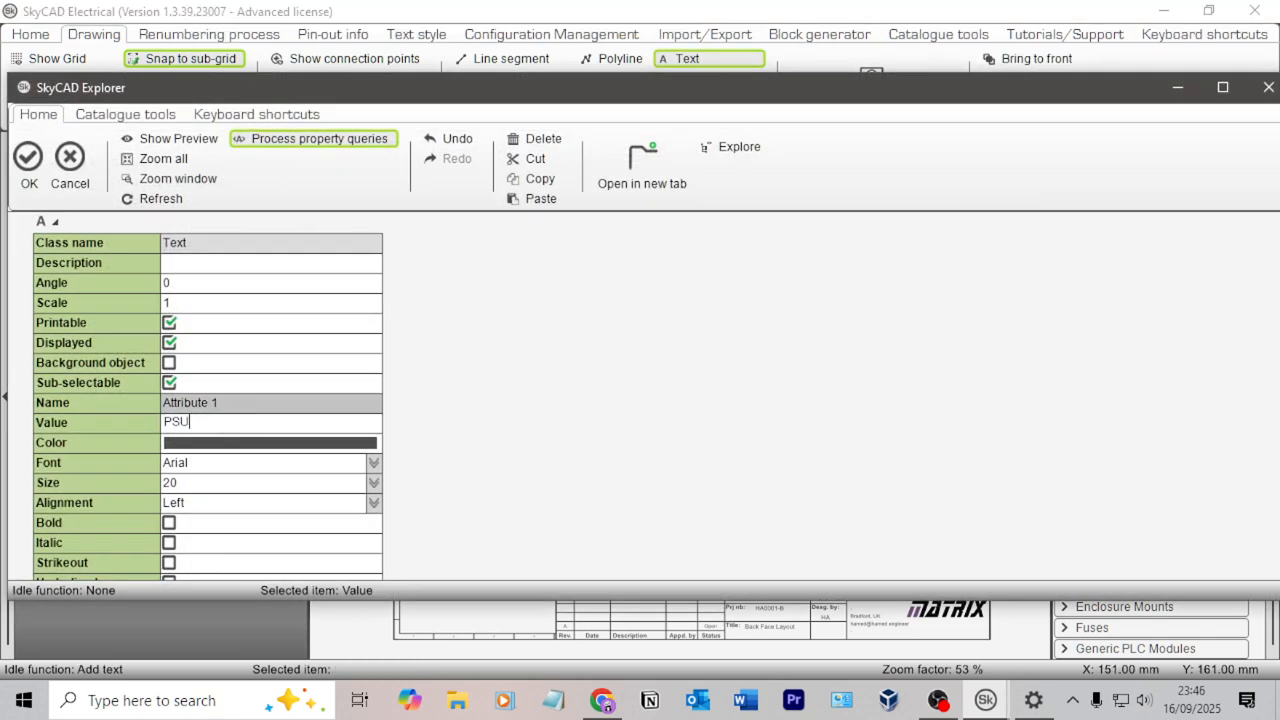
{"action": "type", "text": "1"}
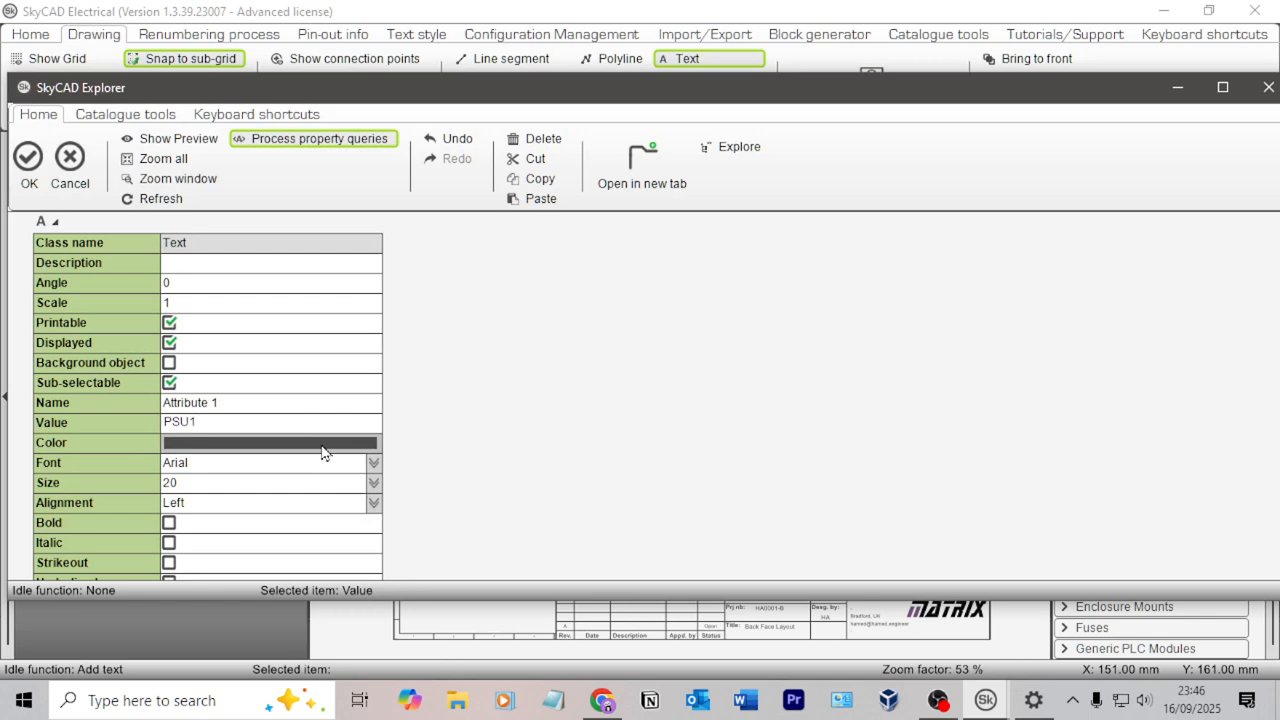
Set the PSU1 text's color to white and its size to 64, and accept the properties.
{"action": "scroll", "coordinate": [205, 490], "scroll_direction": "down", "scroll_amount": 3}
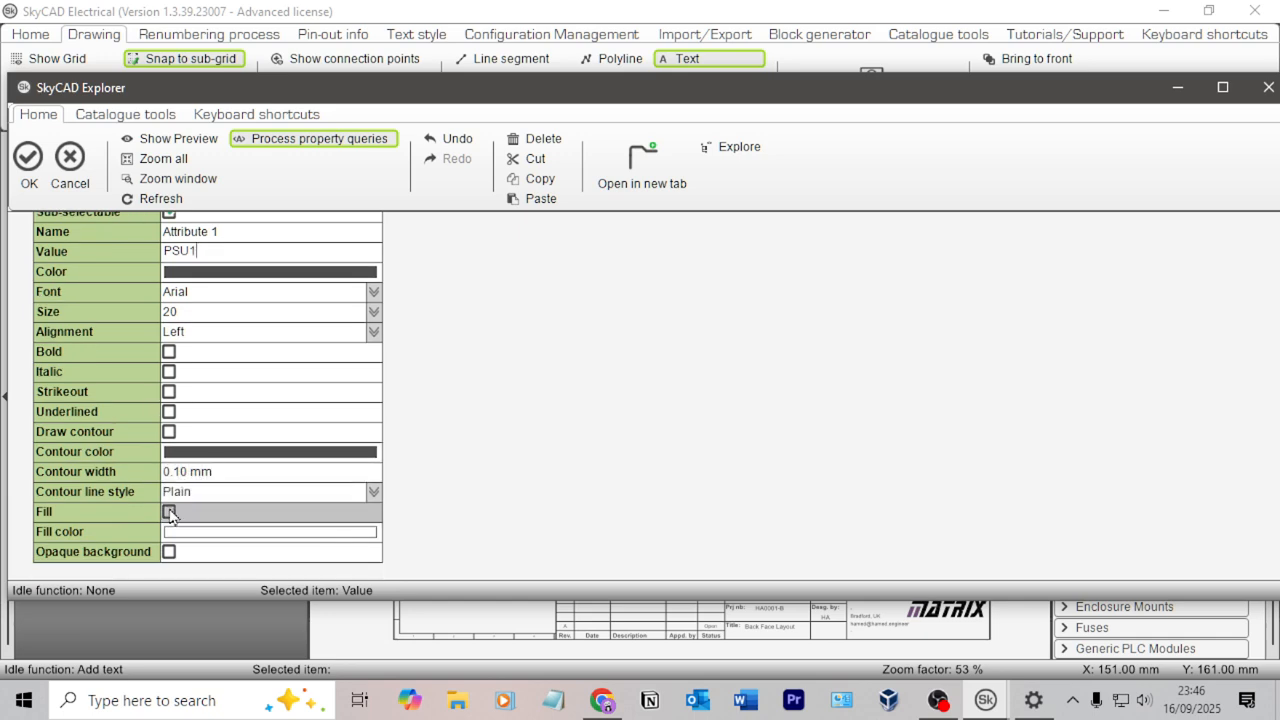
{"action": "left_click", "coordinate": [205, 280]}
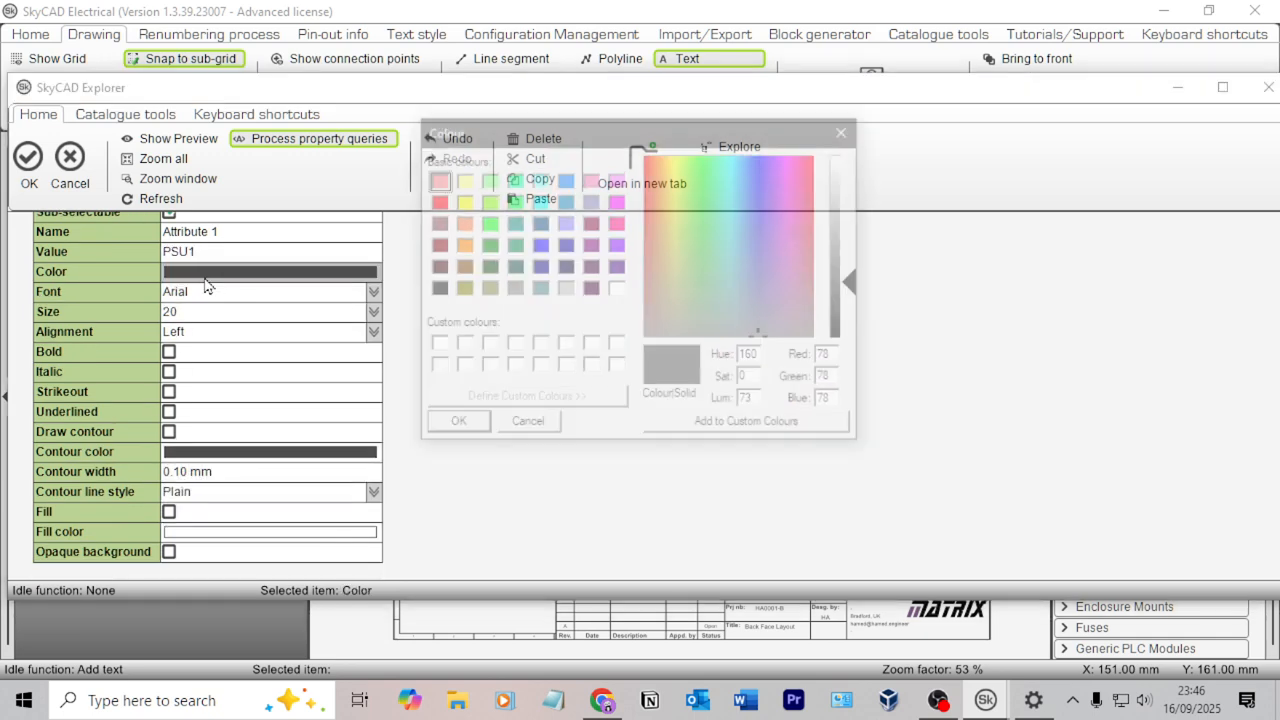
{"action": "left_click", "coordinate": [616, 290]}
{"action": "left_click", "coordinate": [462, 432]}
{"action": "left_click", "coordinate": [245, 313]}
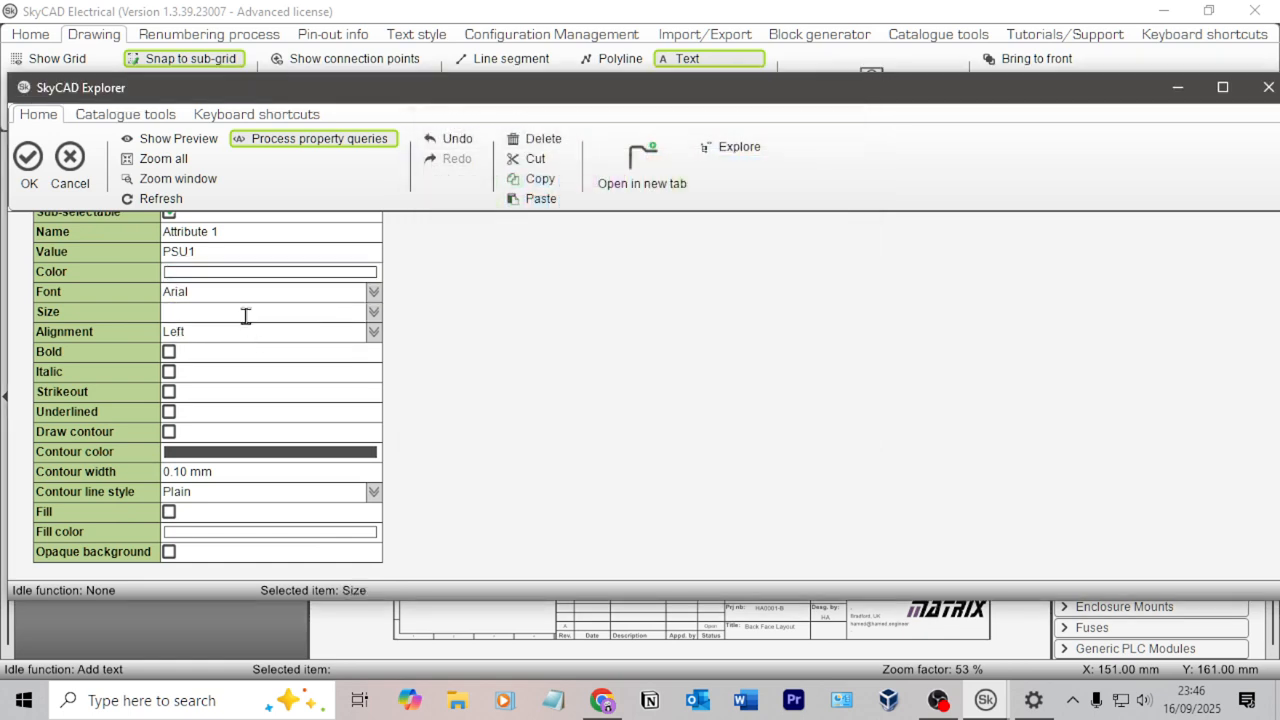
{"action": "type", "text": "64"}
{"action": "left_click", "coordinate": [246, 328]}
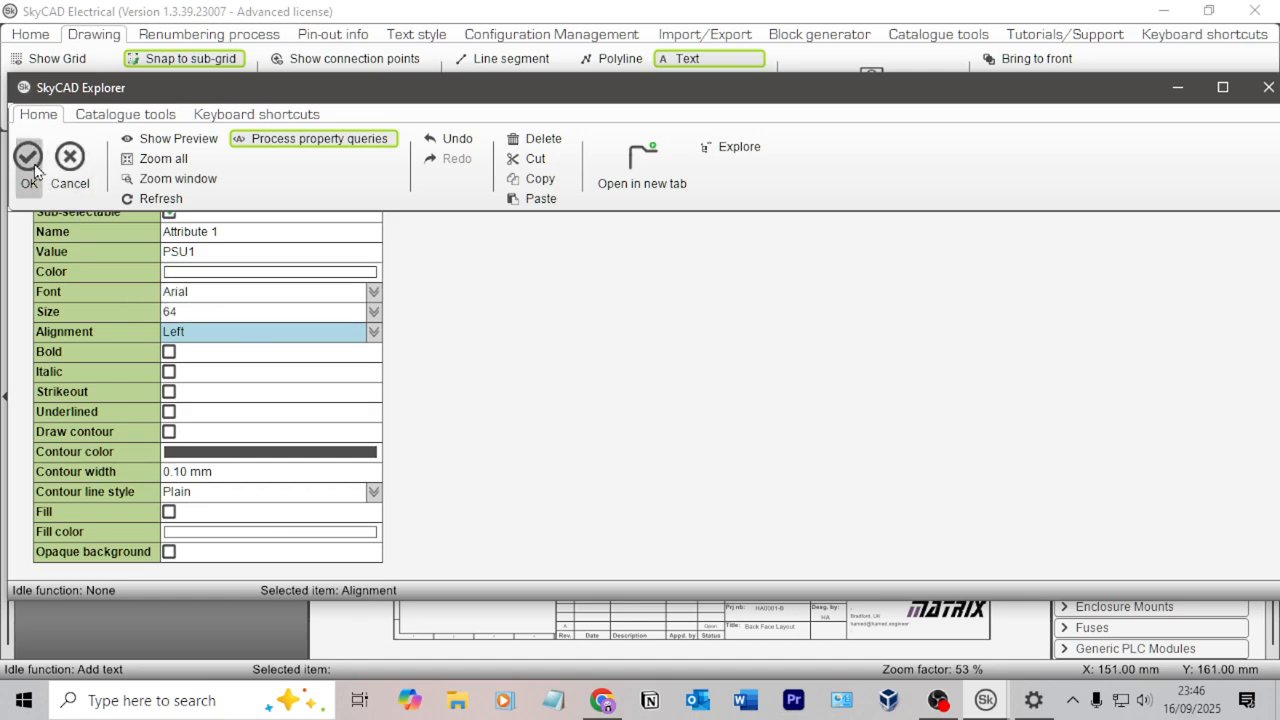
{"action": "left_click", "coordinate": [28, 158]}
Discard the extra empty text object and move the PSU1 label to the middle of the black rectangle.
{"action": "left_click", "coordinate": [709, 329]}
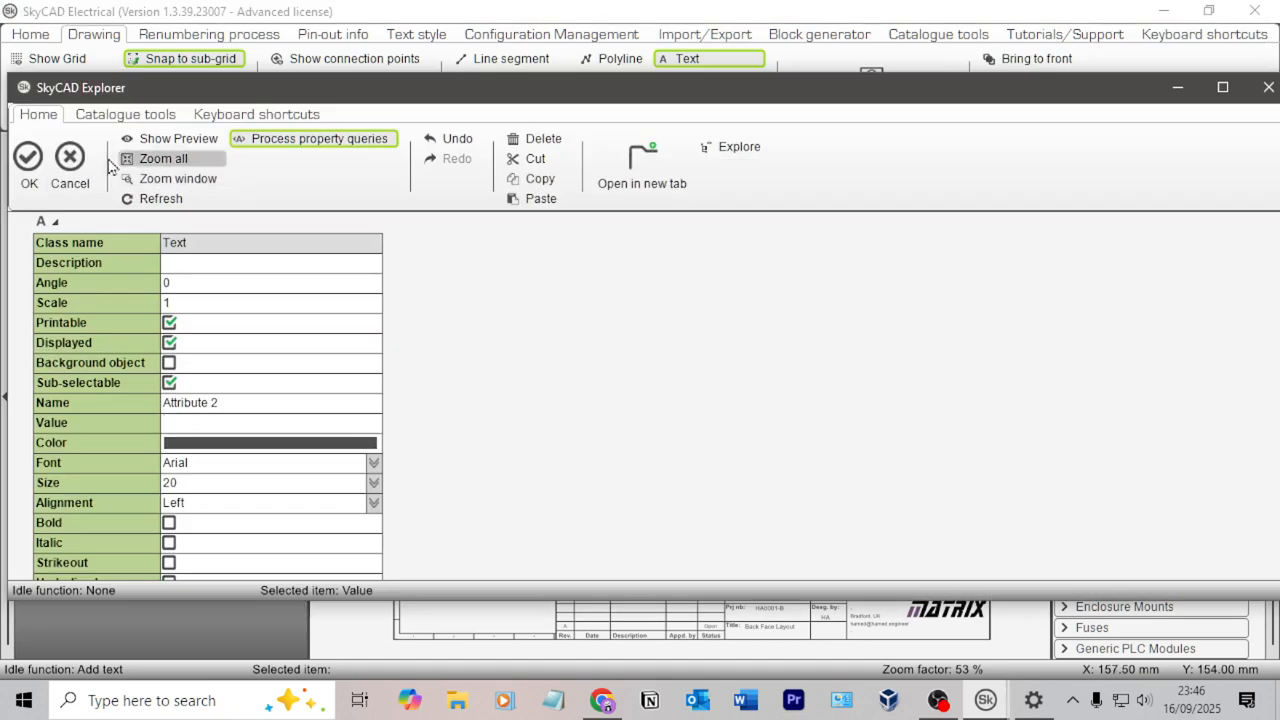
{"action": "left_click", "coordinate": [70, 162]}
{"action": "left_click", "coordinate": [725, 323]}
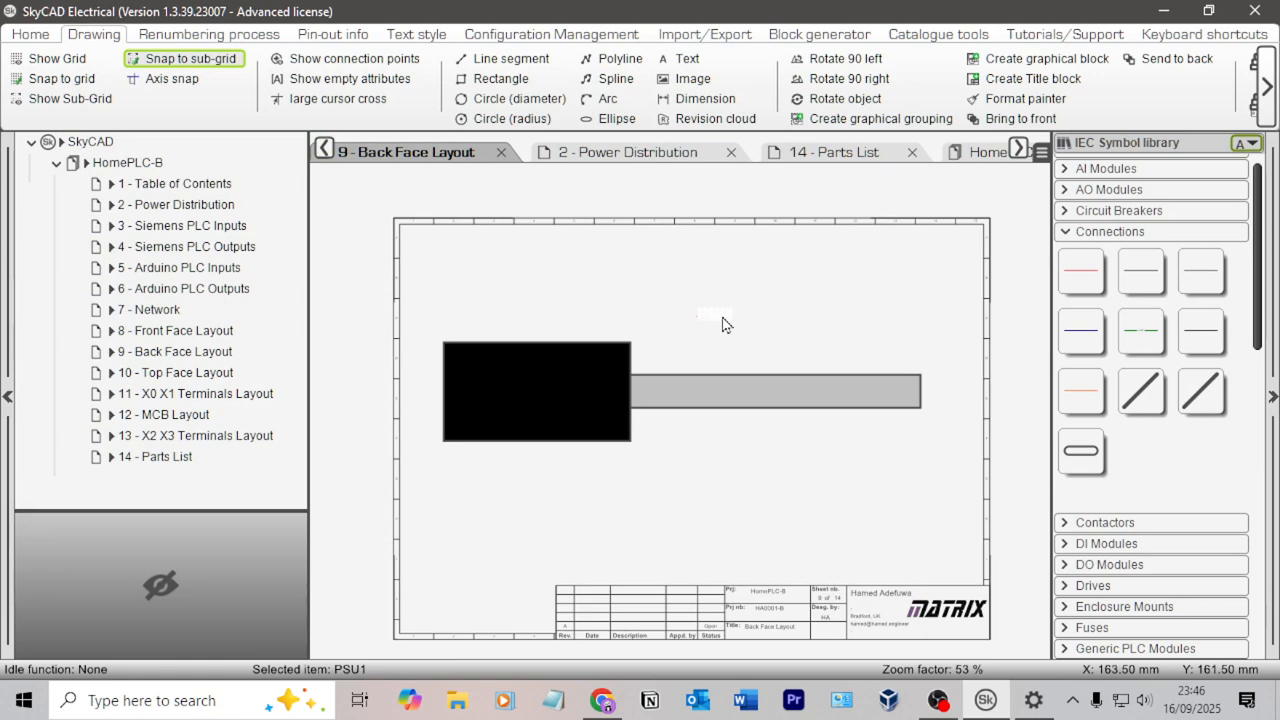
{"action": "left_click_drag", "start_coordinate": [775, 337], "coordinate": [792, 357]}
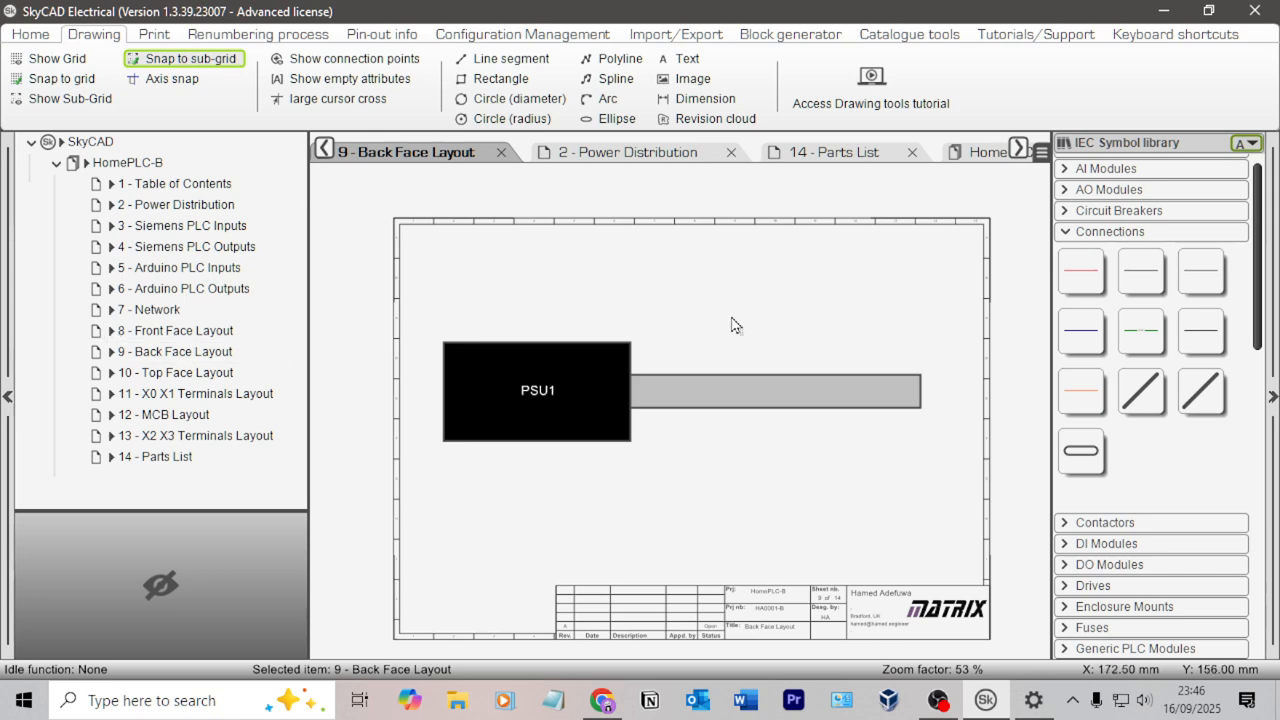
Make the PSU1 label bold.
{"action": "scroll", "coordinate": [703, 354], "scroll_direction": "up", "scroll_amount": 3}
{"action": "left_click", "coordinate": [462, 428]}
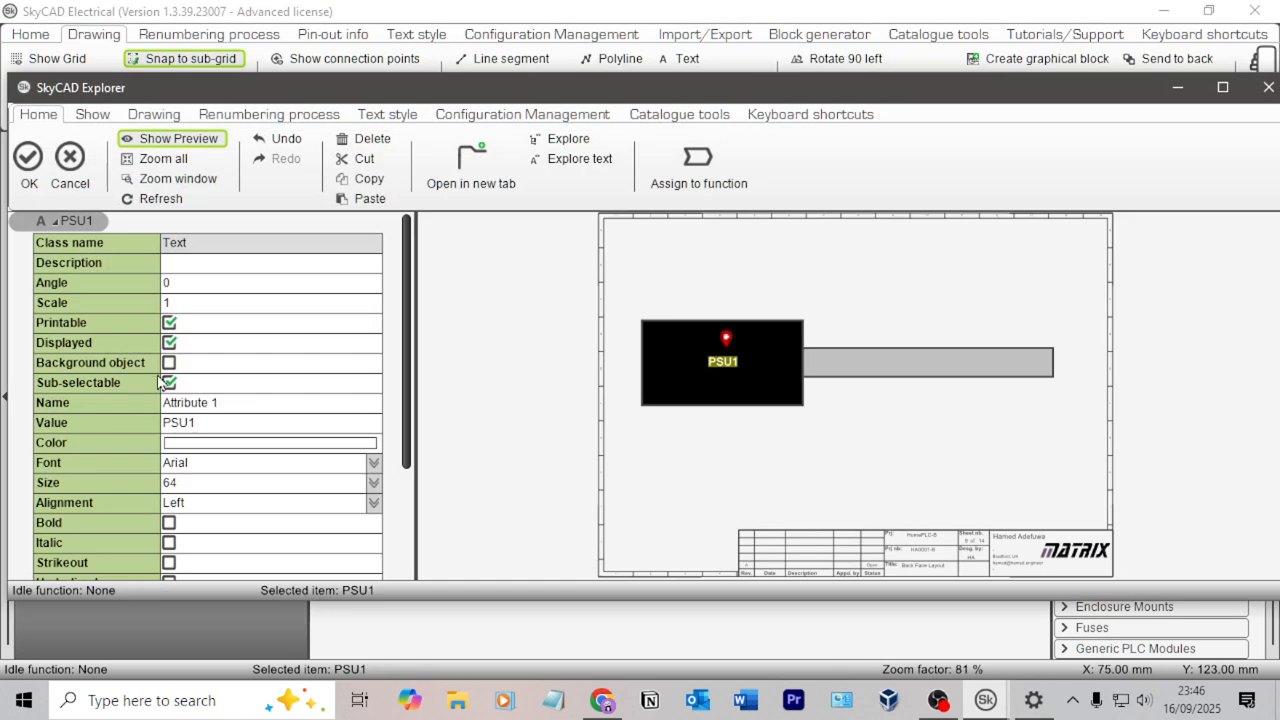
{"action": "left_click", "coordinate": [168, 363]}
{"action": "left_click", "coordinate": [168, 363]}
{"action": "left_click", "coordinate": [168, 522]}
{"action": "left_click", "coordinate": [28, 165]}
{"action": "scroll", "coordinate": [680, 305], "scroll_direction": "down", "scroll_amount": 1}
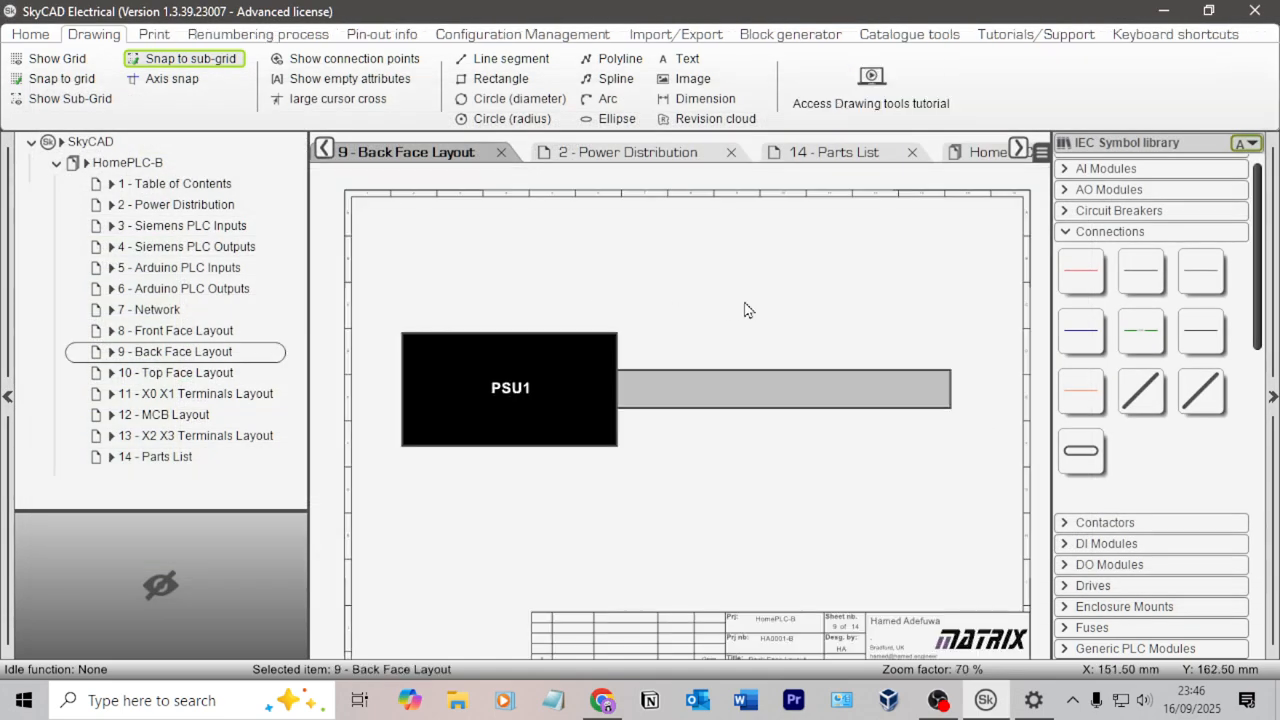
Reduce the height of the black PSU1 rectangle and recentre it on the bar, comparing it with the hardware photo.
{"action": "key", "text": "alt+Tab"}
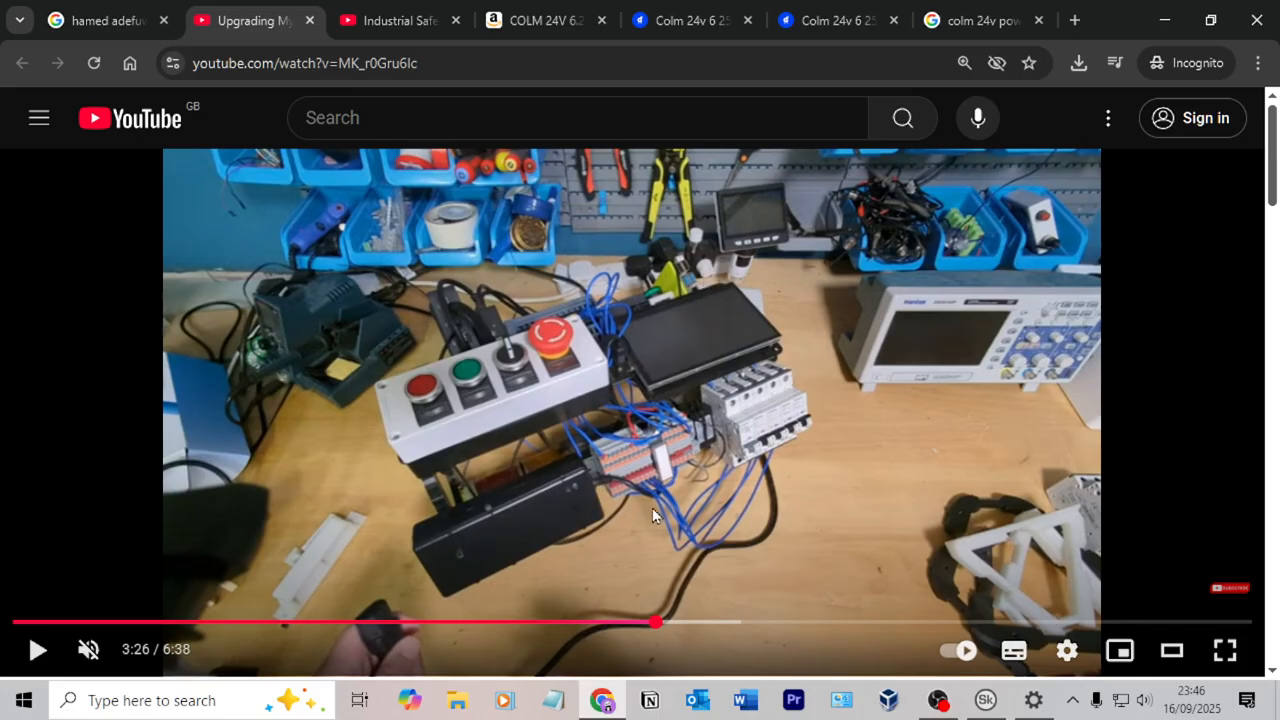
{"action": "key", "text": "alt+Tab"}
{"action": "left_click", "coordinate": [526, 345]}
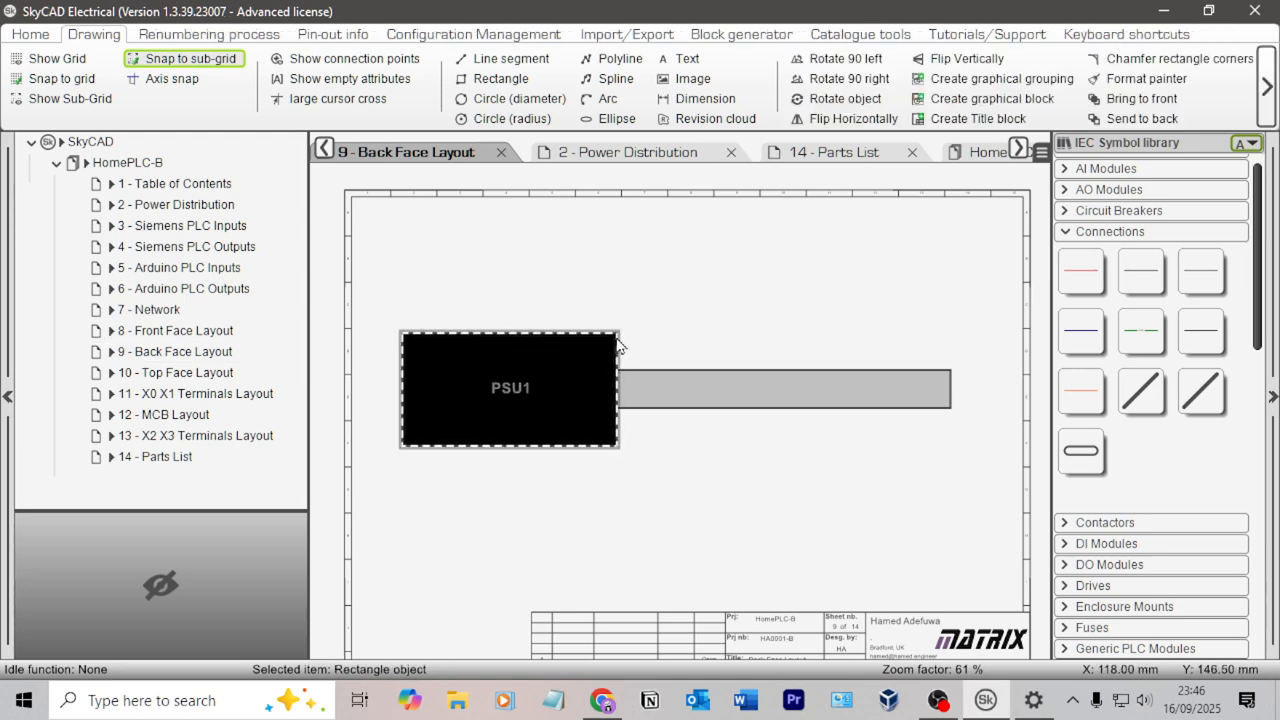
{"action": "left_click_drag", "start_coordinate": [617, 447], "coordinate": [599, 410]}
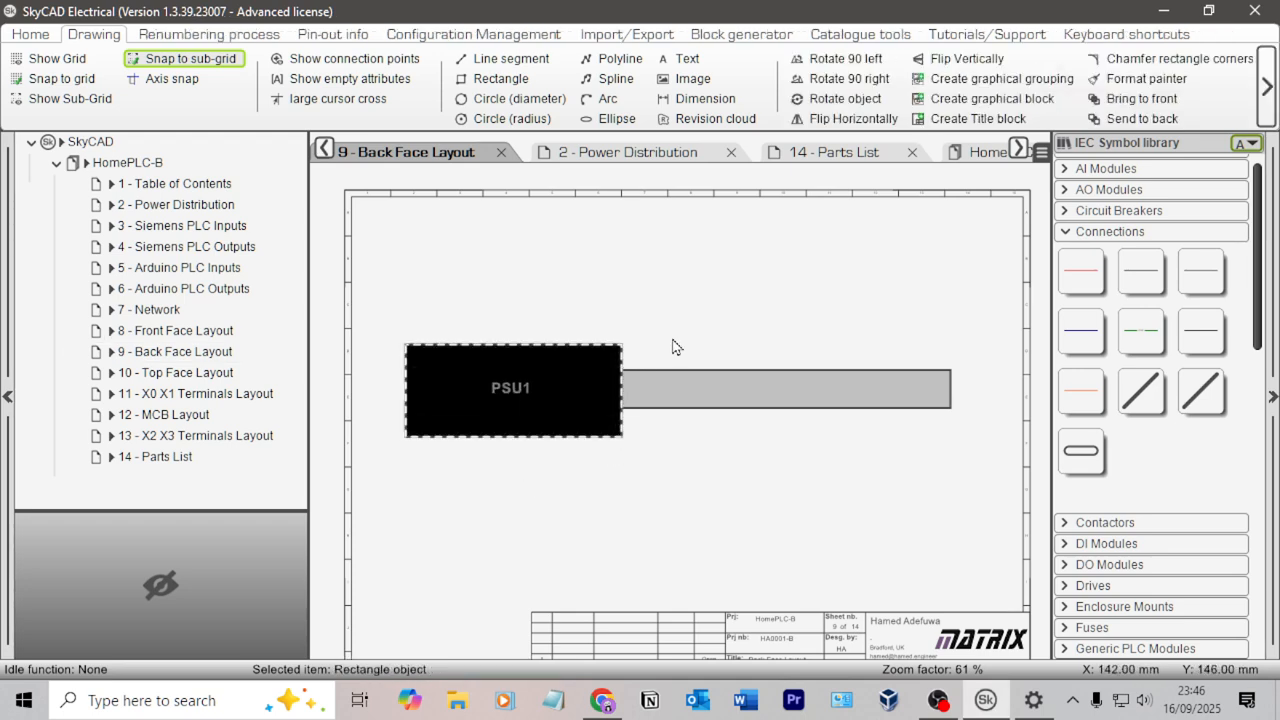
{"action": "left_click", "coordinate": [674, 343]}
{"action": "key", "text": "alt+Tab"}
{"action": "key", "text": "alt+Tab"}
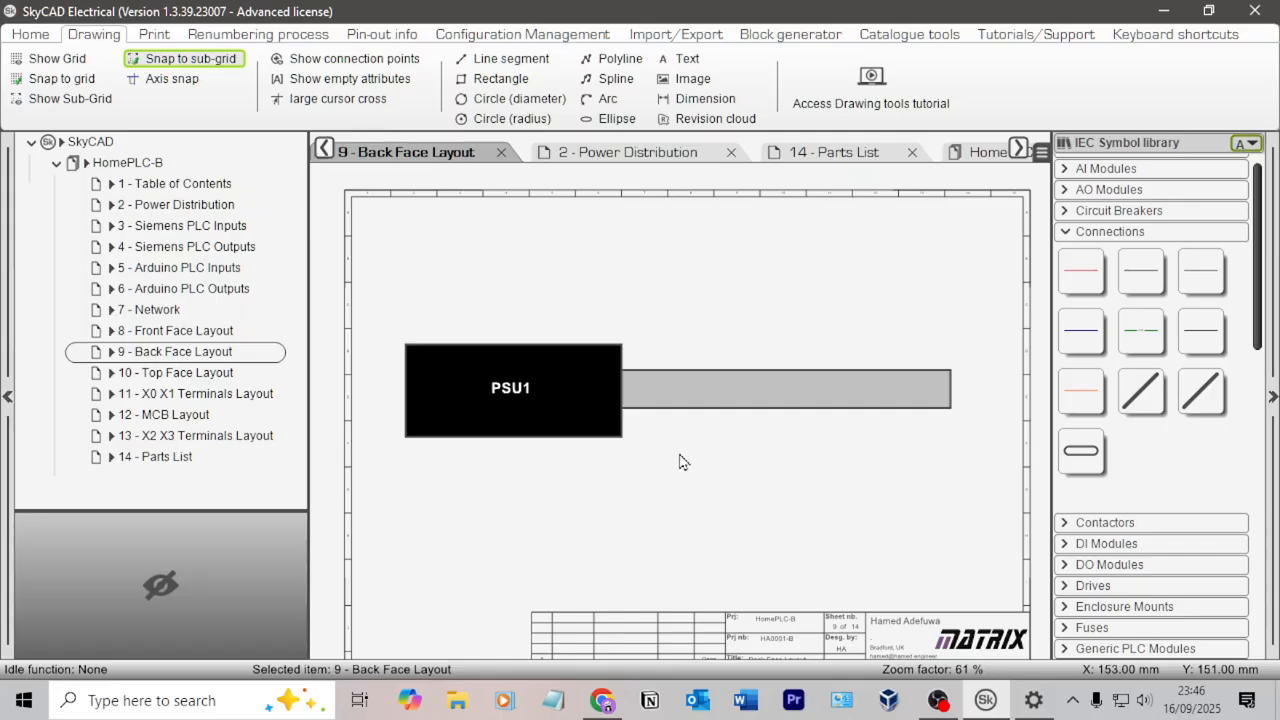
Draw an unfilled rectangle across the grey bar to the right of the PSU1 block, using the hardware photo as reference.
{"action": "scroll", "coordinate": [700, 360], "scroll_direction": "up", "scroll_amount": 1}
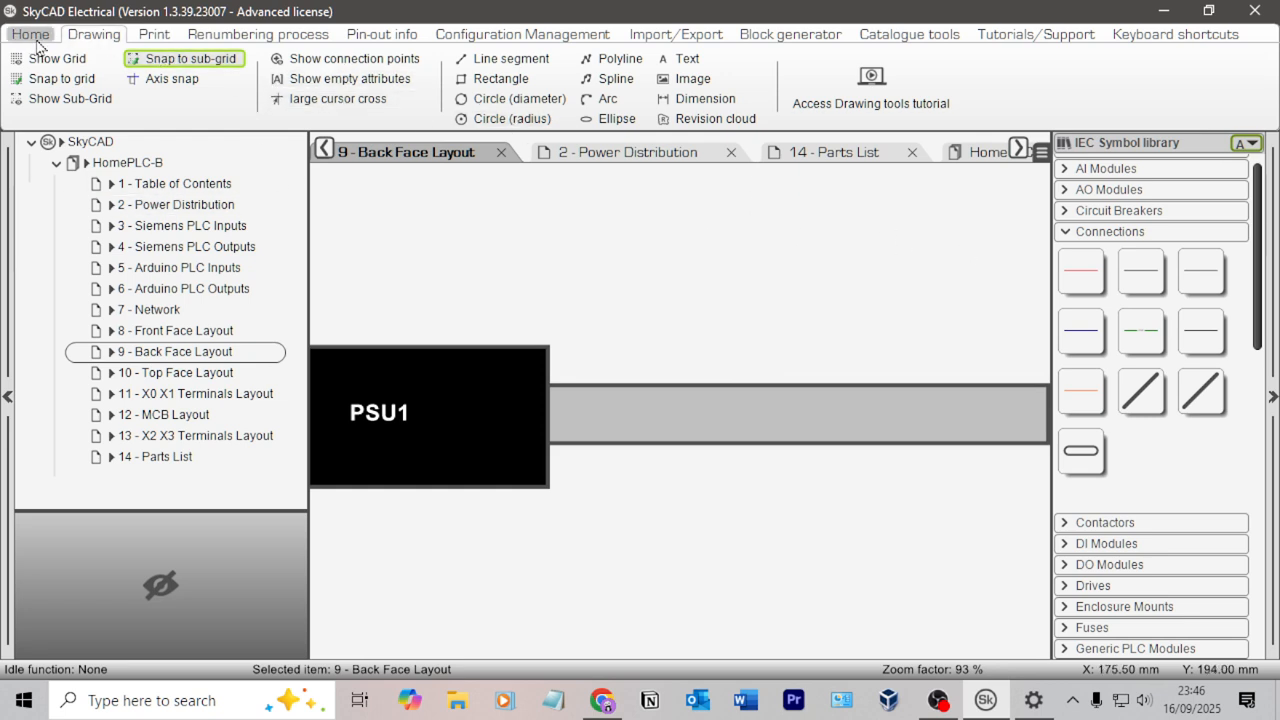
{"action": "left_click", "coordinate": [500, 78]}
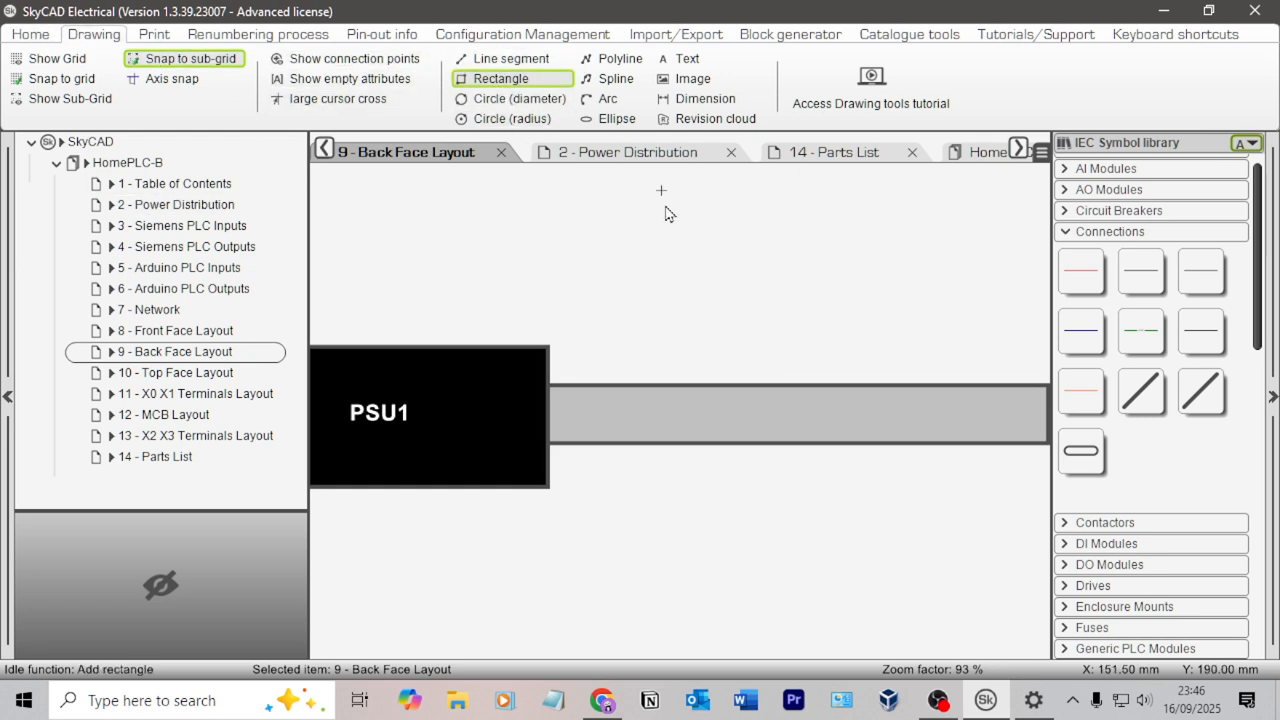
{"action": "key", "text": "alt+Tab"}
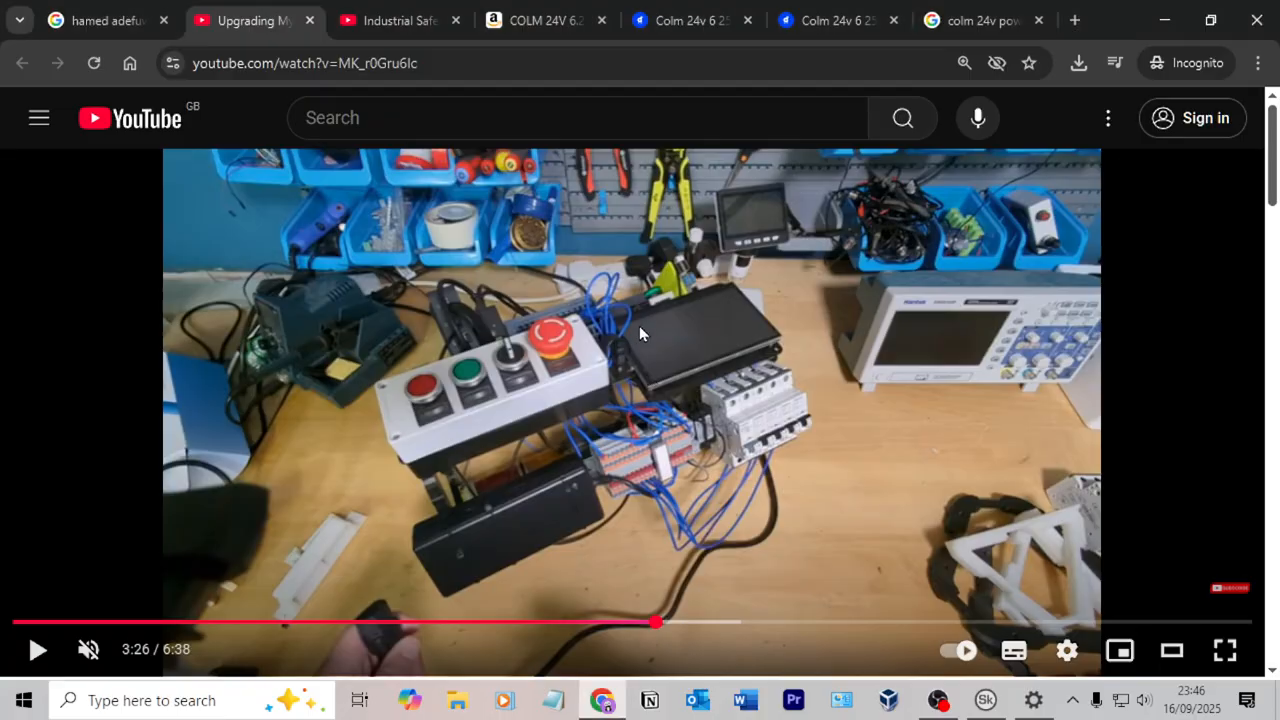
{"action": "key", "text": "alt+Tab"}
{"action": "left_click", "coordinate": [601, 325]}
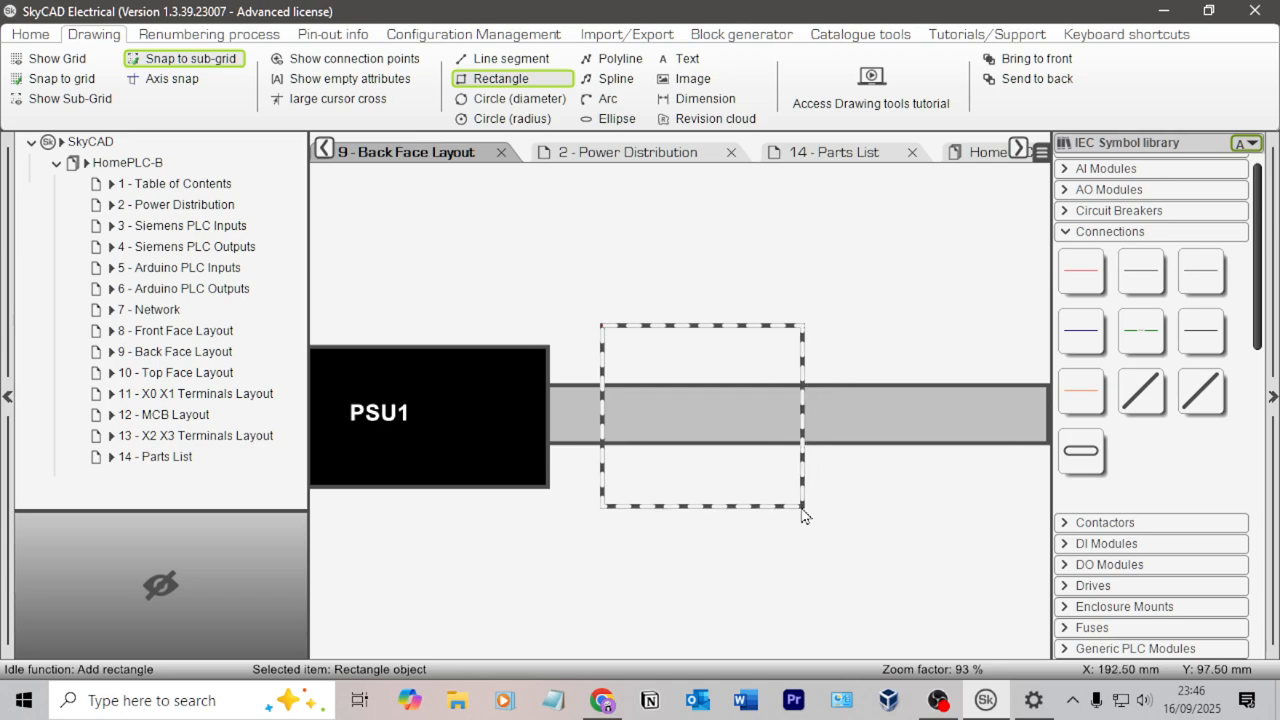
{"action": "middle_click_drag", "start_coordinate": [890, 435], "coordinate": [758, 418]}
Compare the back face layout with the terminal block and power supply in the hardware photo, and end the Rectangle command.
{"action": "key", "text": "alt+Tab"}
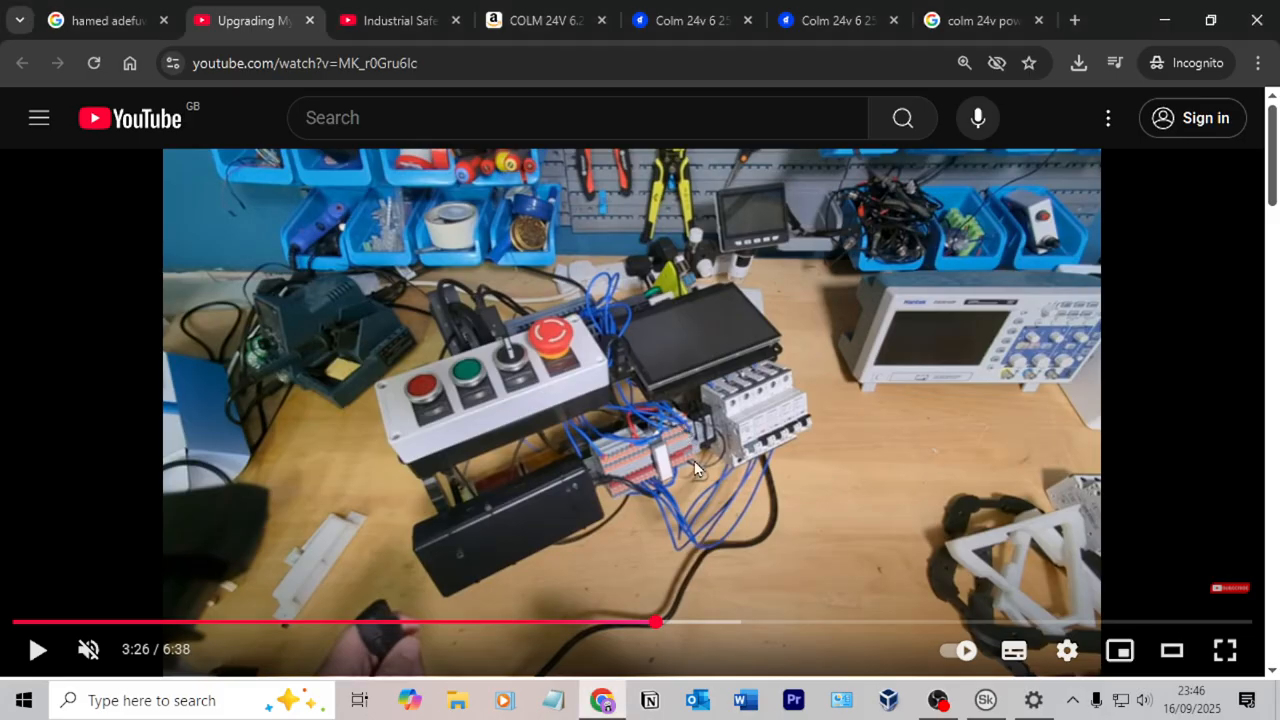
{"action": "key", "text": "alt+Tab"}
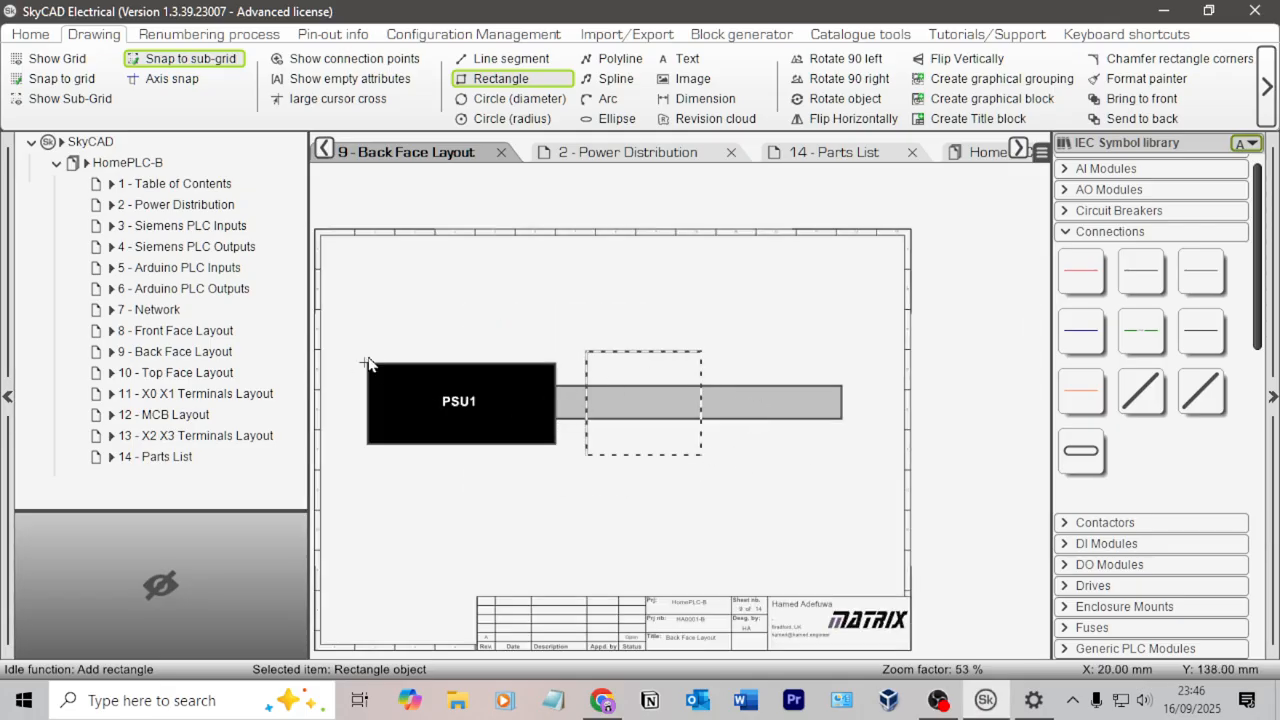
{"action": "key", "text": "alt+Tab"}
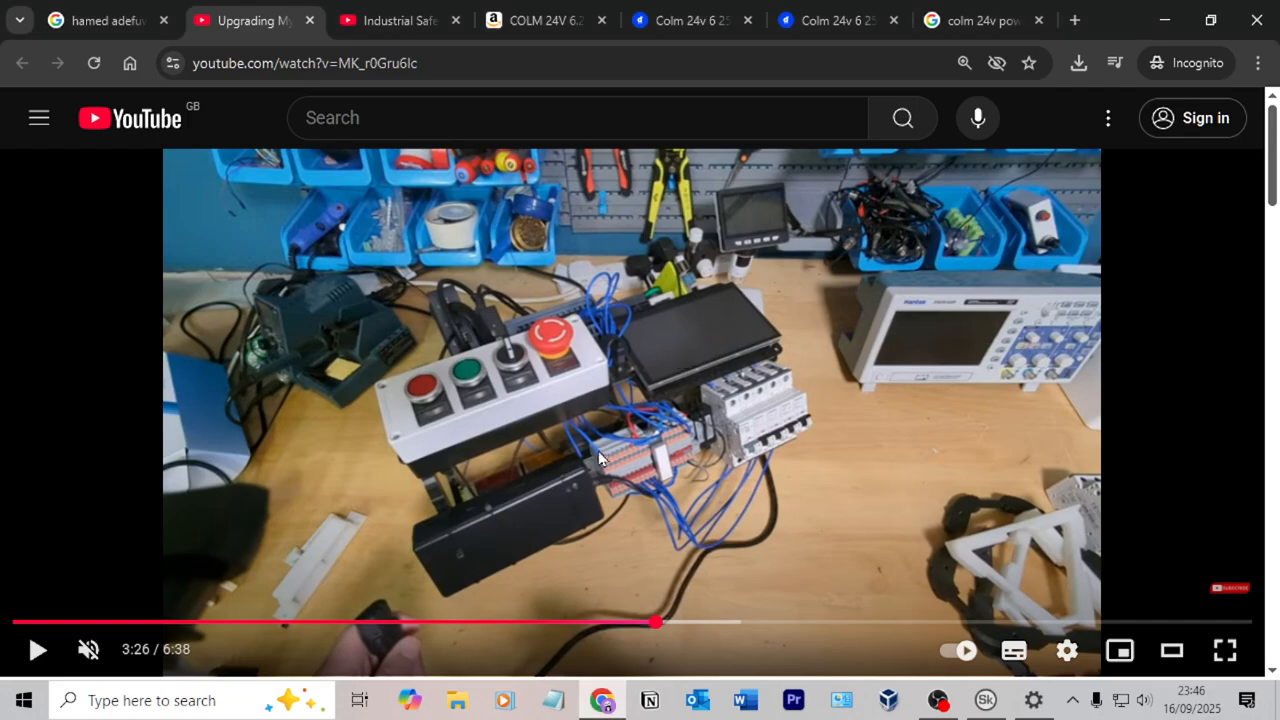
{"action": "key", "text": "alt+Tab"}
{"action": "key", "text": "Escape"}
{"action": "key", "text": "Escape"}
Narrow the black PSU1 rectangle from its right side and recentre the PSU1 label inside it.
{"action": "scroll", "coordinate": [692, 382], "scroll_direction": "up", "scroll_amount": 2}
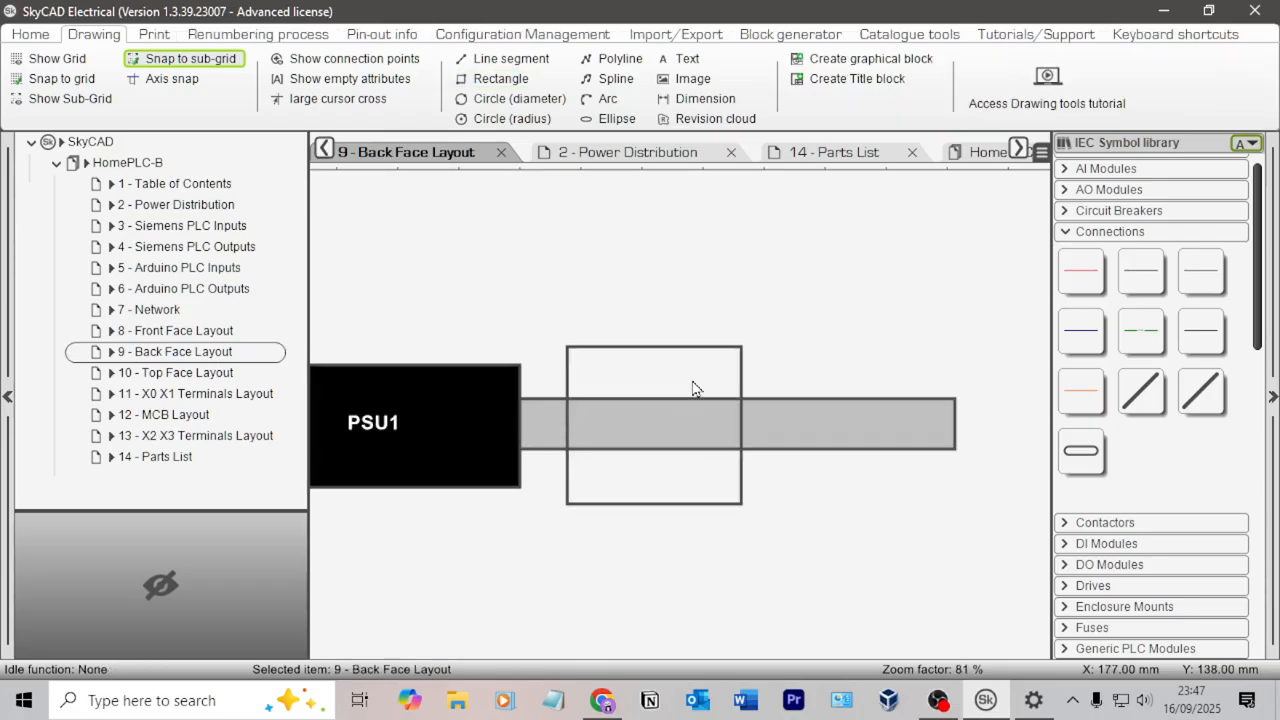
{"action": "middle_click_drag", "start_coordinate": [502, 341], "coordinate": [707, 275]}
{"action": "left_click", "coordinate": [708, 346]}
{"action": "left_click_drag", "start_coordinate": [724, 425], "coordinate": [647, 421]}
{"action": "left_click", "coordinate": [595, 365]}
Move the unfilled rectangle close to the right side of the PSU1 block and make it slightly smaller.
{"action": "left_click", "coordinate": [770, 362]}
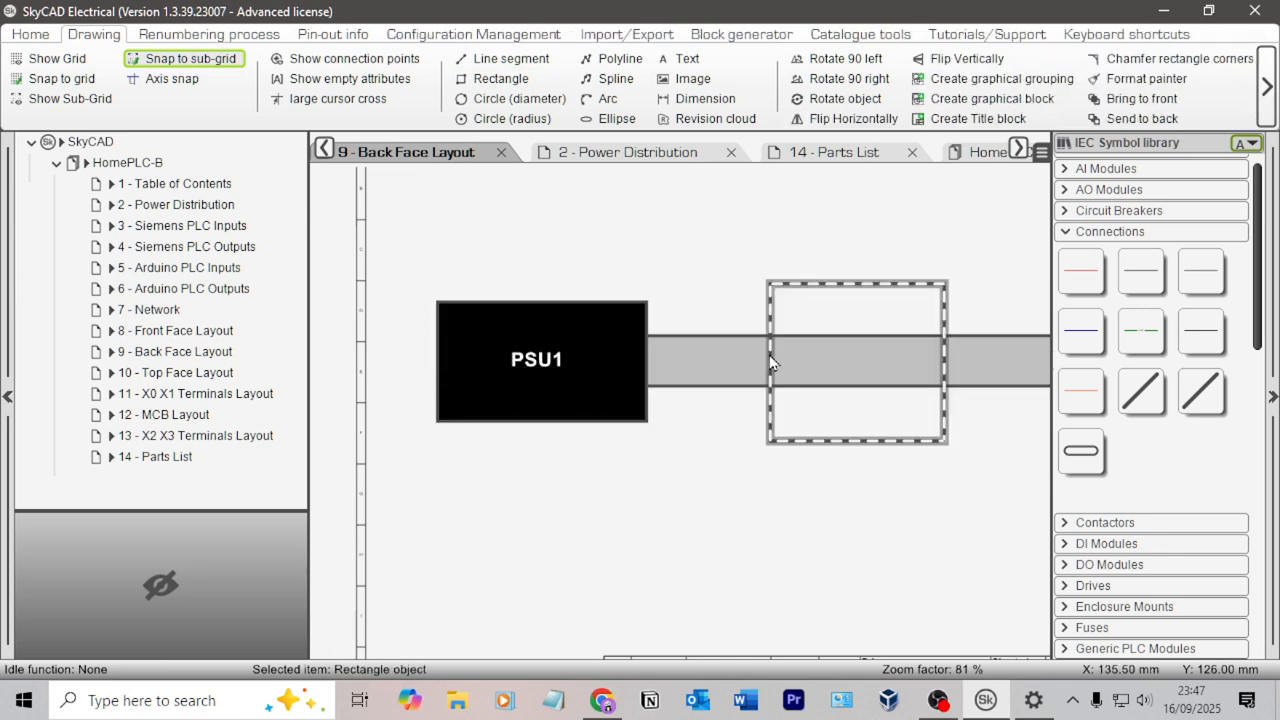
{"action": "left_click_drag", "start_coordinate": [770, 362], "coordinate": [668, 367]}
{"action": "left_click", "coordinate": [838, 446]}
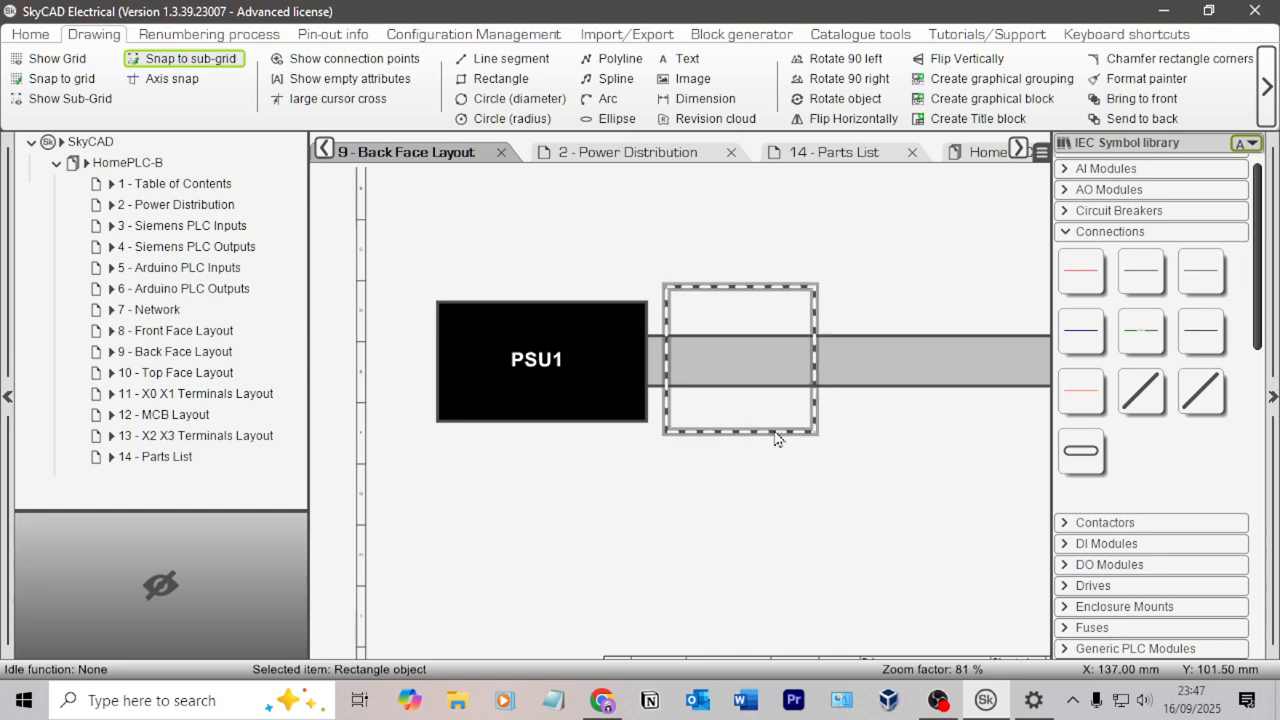
Turn on the fill of the unfilled rectangle beside the PSU1 block and set its fill color to light grey.
{"action": "double_click", "coordinate": [778, 442]}
{"action": "left_click", "coordinate": [203, 462]}
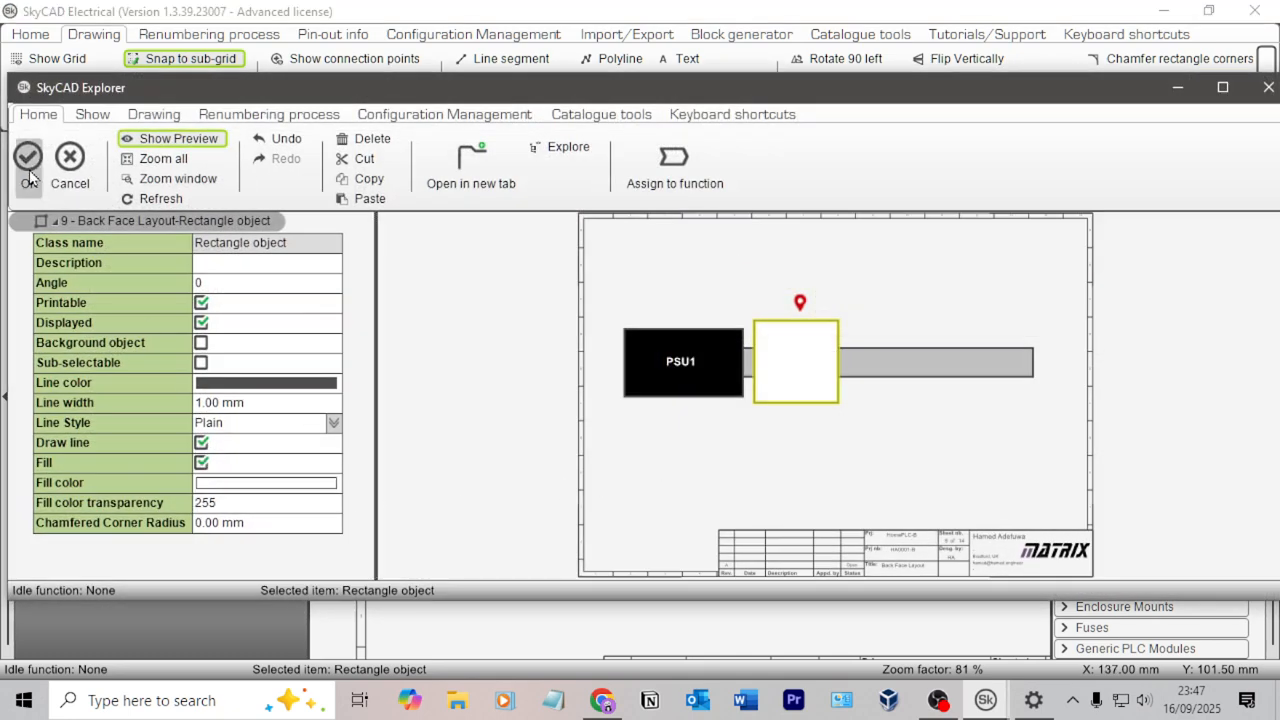
{"action": "left_click", "coordinate": [240, 482]}
{"action": "left_click", "coordinate": [241, 484]}
{"action": "left_click", "coordinate": [566, 291]}
{"action": "left_click", "coordinate": [476, 430]}
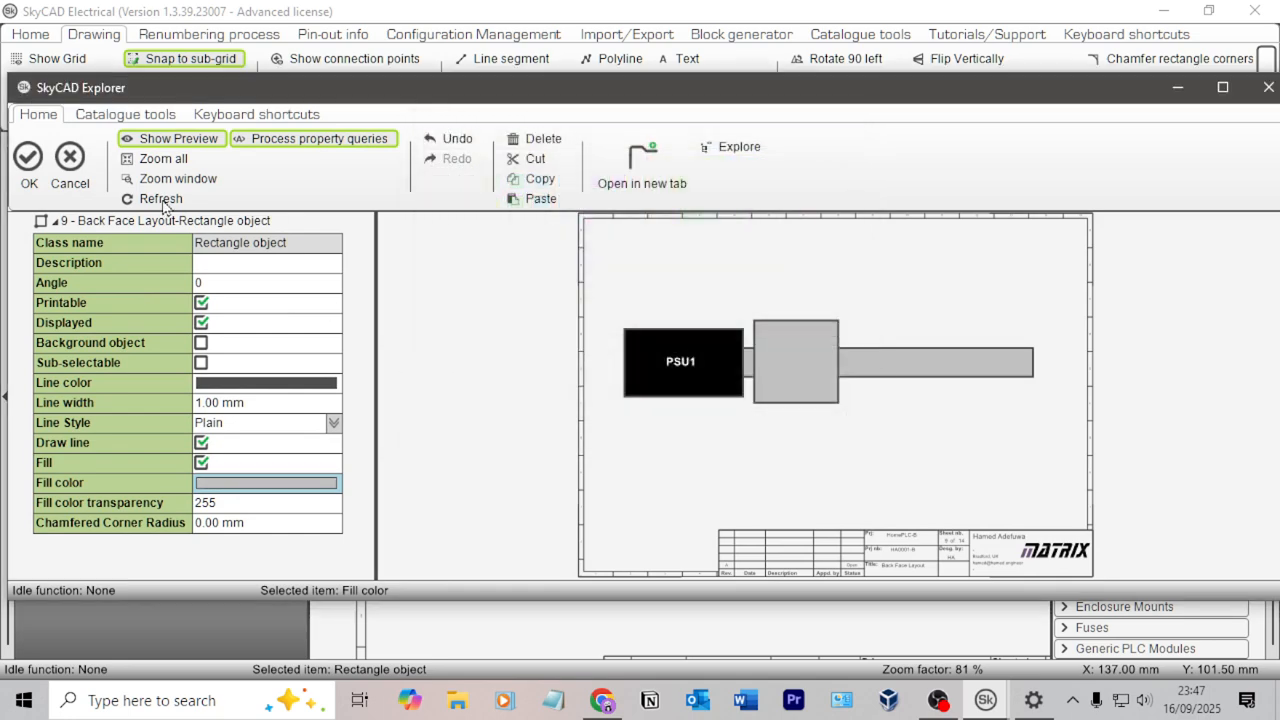
{"action": "left_click", "coordinate": [28, 157]}
Narrow the grey rectangle beside the PSU1 block slightly from its right side.
{"action": "left_click", "coordinate": [806, 350]}
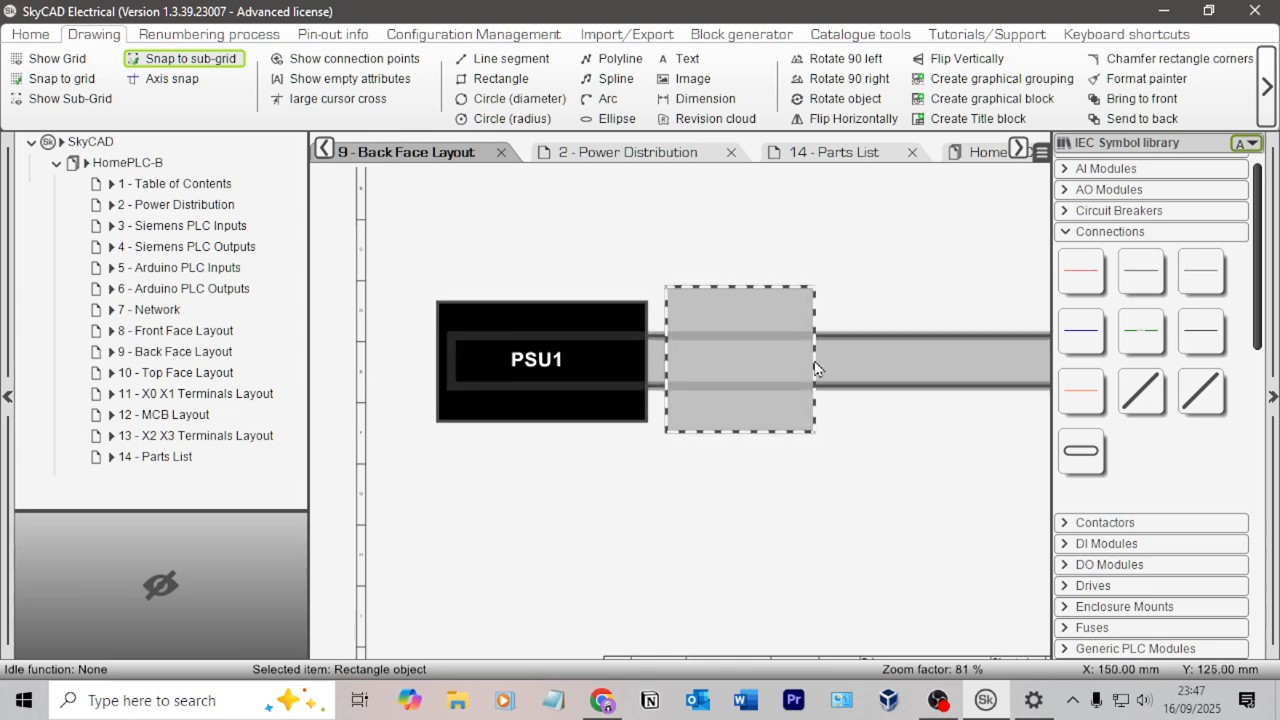
{"action": "left_click", "coordinate": [810, 433]}
{"action": "left_click_drag", "start_coordinate": [806, 433], "coordinate": [805, 435]}
{"action": "left_click_drag", "start_coordinate": [862, 302], "coordinate": [691, 314]}
Copy the grey rectangle and place the copy on the rail a small gap to its right.
{"action": "left_click", "coordinate": [621, 346]}
{"action": "key", "text": "ctrl+c"}
{"action": "left_click", "coordinate": [698, 317]}
{"action": "key", "text": "ctrl+v"}
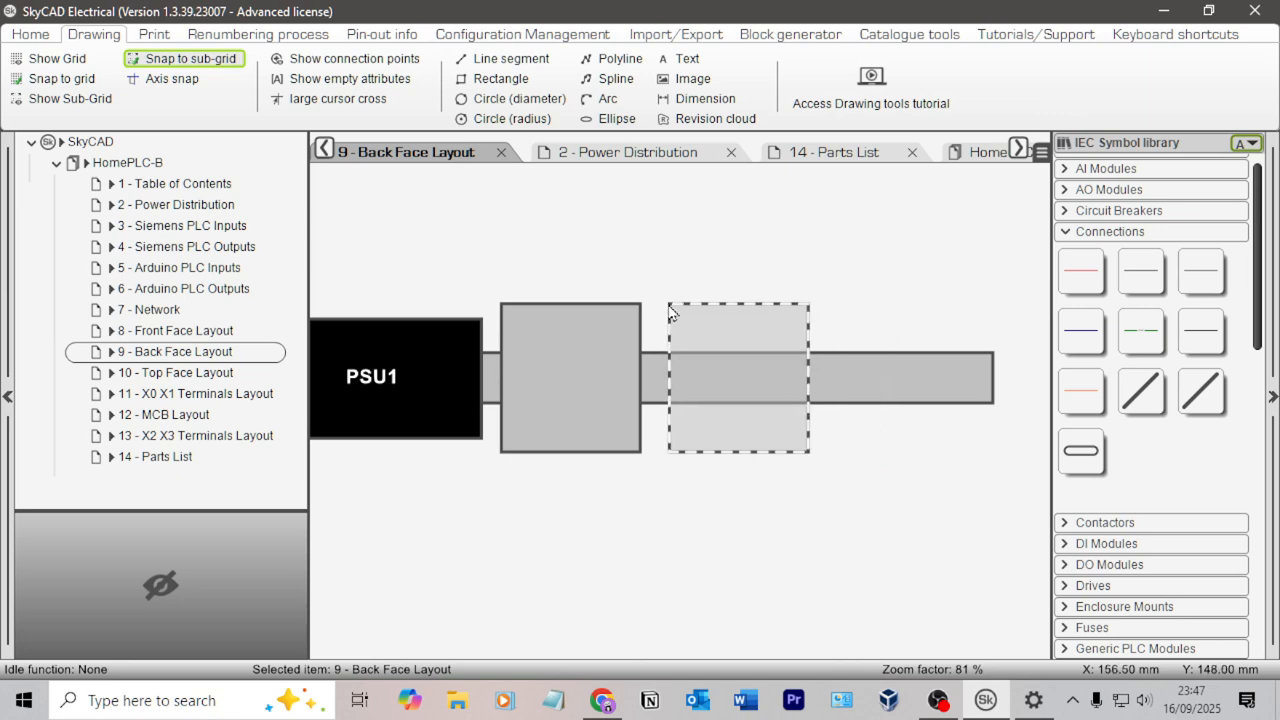
{"action": "left_click", "coordinate": [662, 310]}
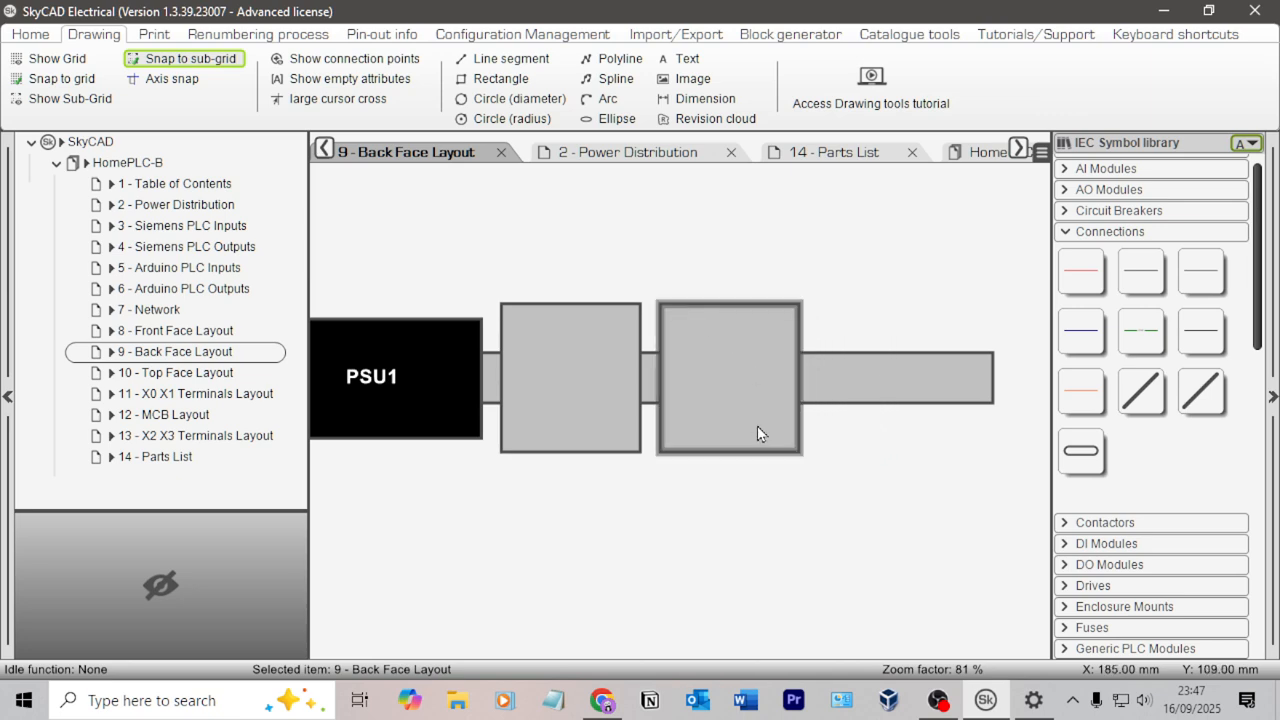
Narrow the copied grey rectangle to about two-thirds of its width and compare the layout with the hardware photo.
{"action": "left_click", "coordinate": [800, 452]}
{"action": "left_click_drag", "start_coordinate": [800, 452], "coordinate": [752, 452]}
{"action": "left_click", "coordinate": [797, 291]}
{"action": "key", "text": "alt+Tab"}
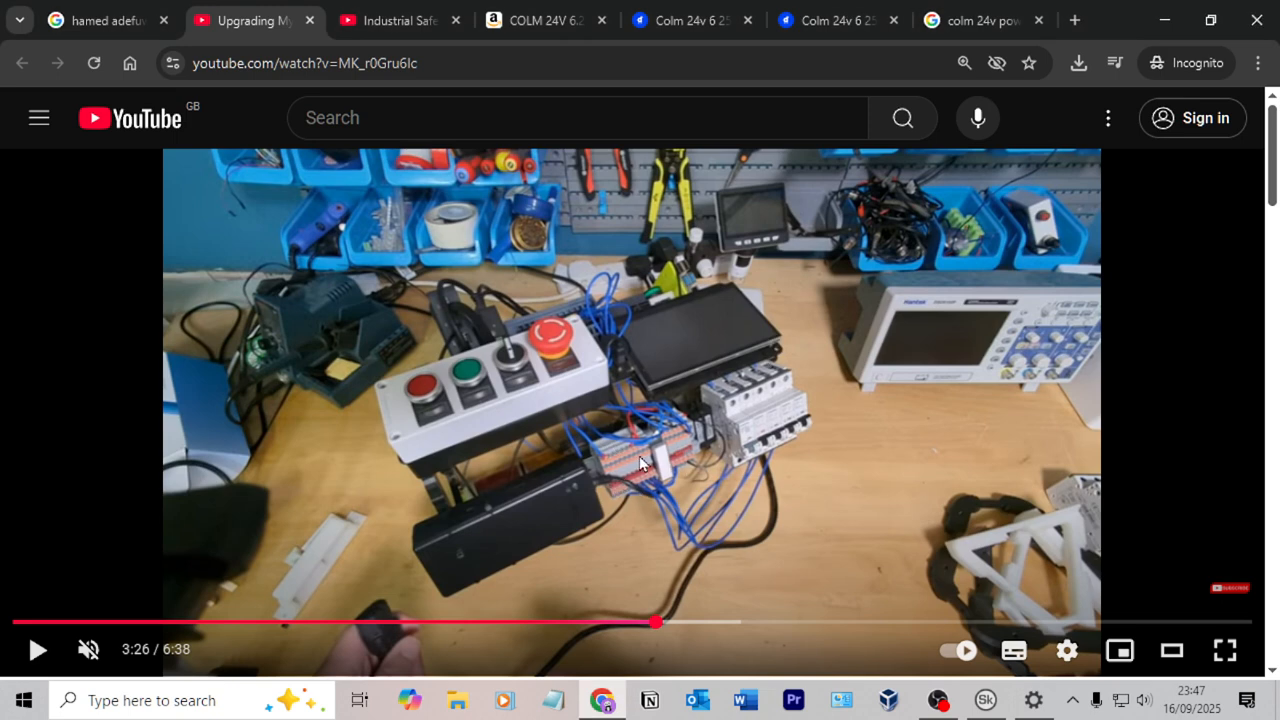
{"action": "key", "text": "alt+Tab"}
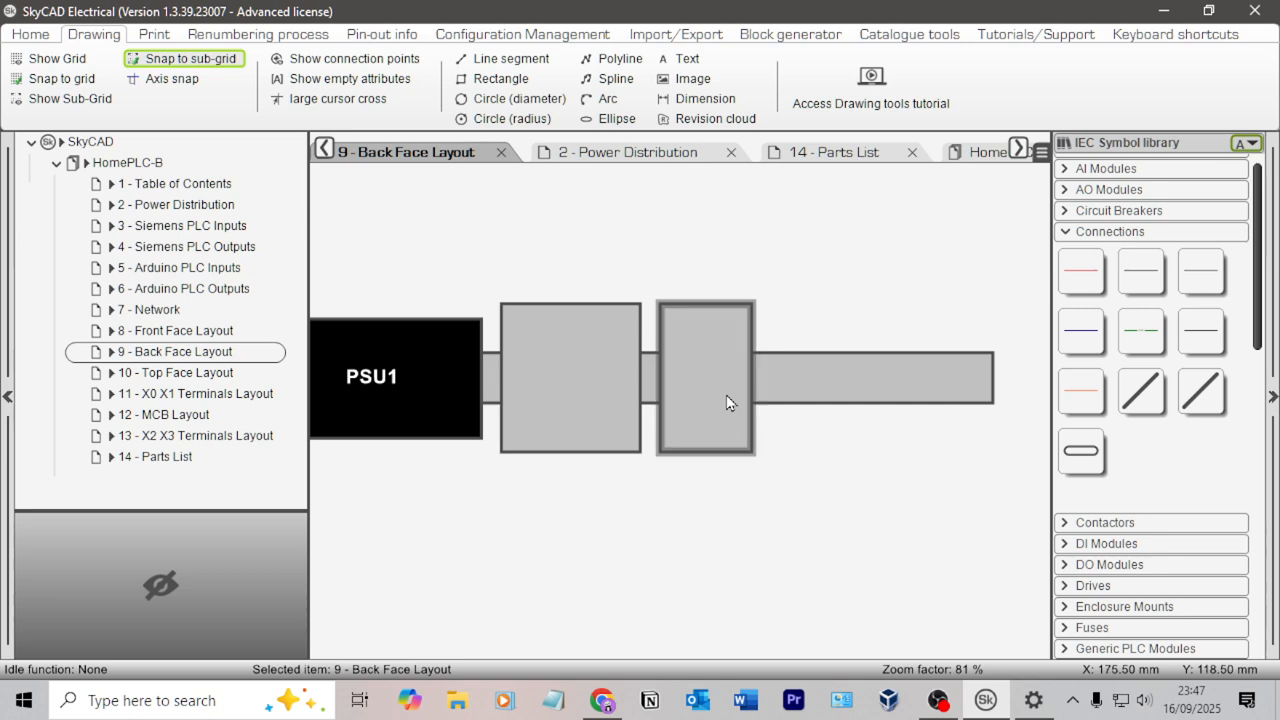
{"action": "left_click", "coordinate": [751, 336]}
{"action": "left_click", "coordinate": [820, 283]}
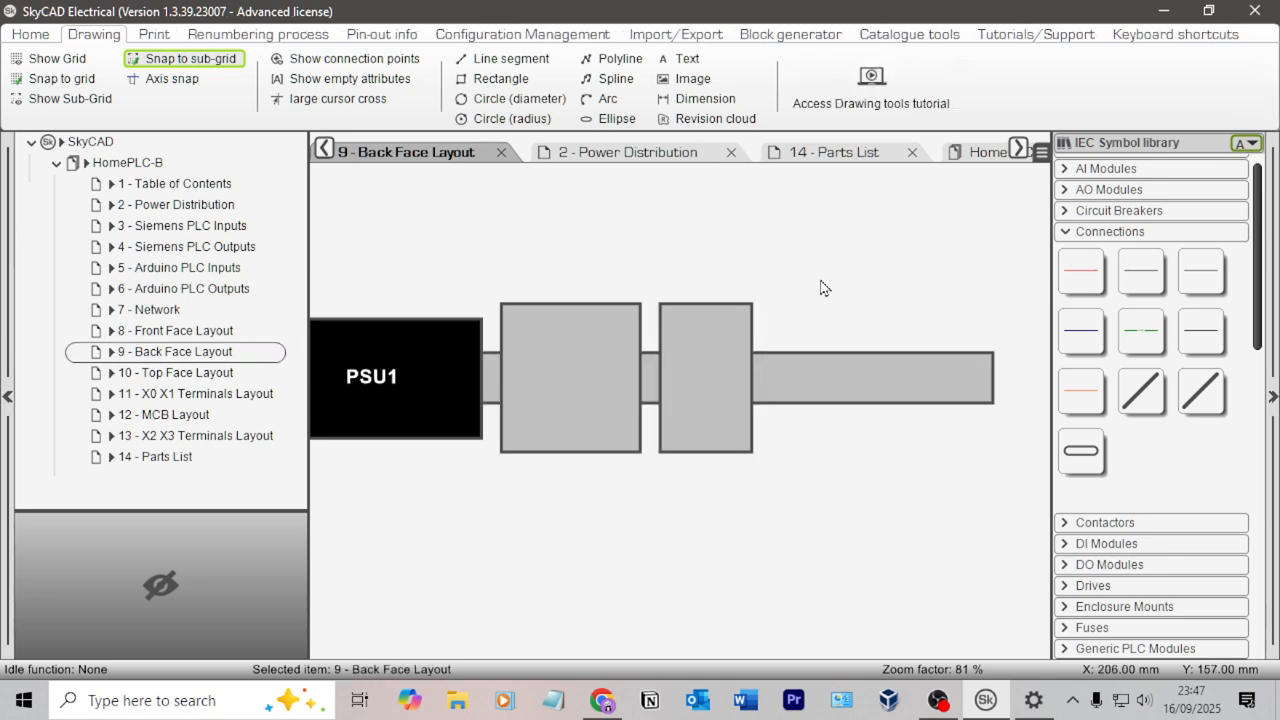
Paste another copy close to the right of the second grey rectangle and narrow it from its right side.
{"action": "key", "text": "ctrl+v"}
{"action": "left_click", "coordinate": [760, 310]}
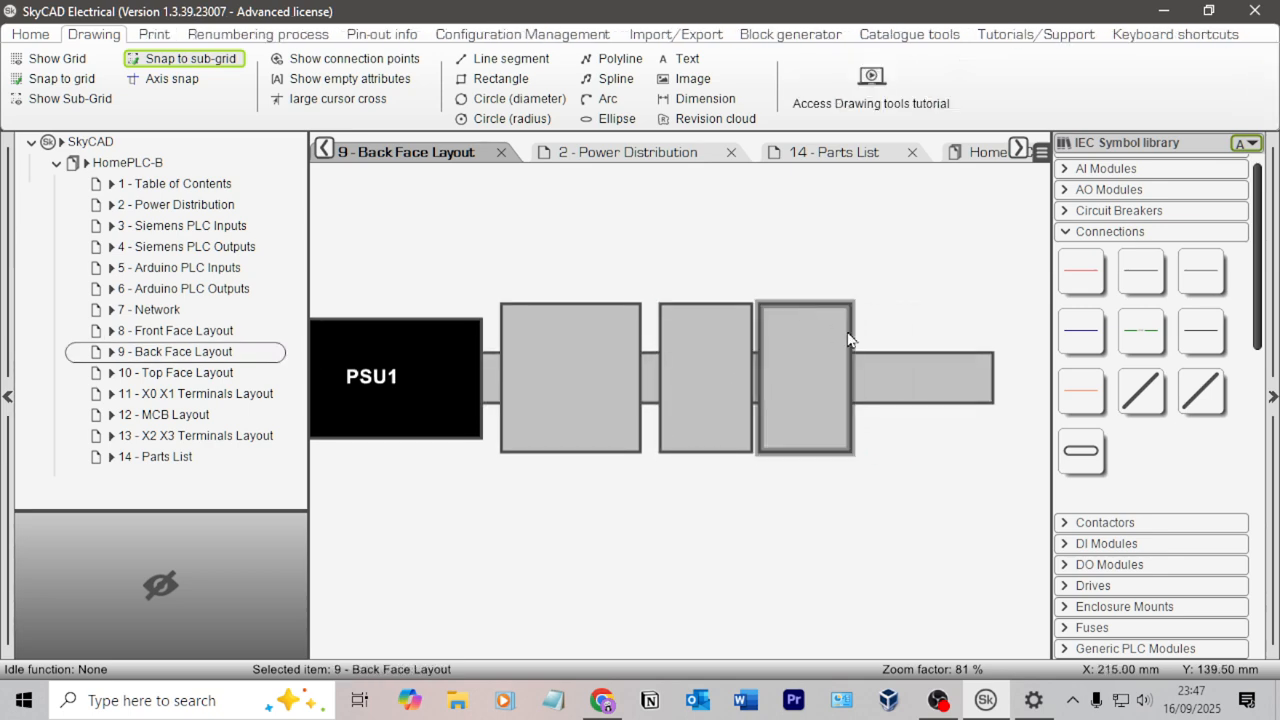
{"action": "left_click", "coordinate": [856, 400]}
{"action": "left_click_drag", "start_coordinate": [851, 451], "coordinate": [826, 455]}
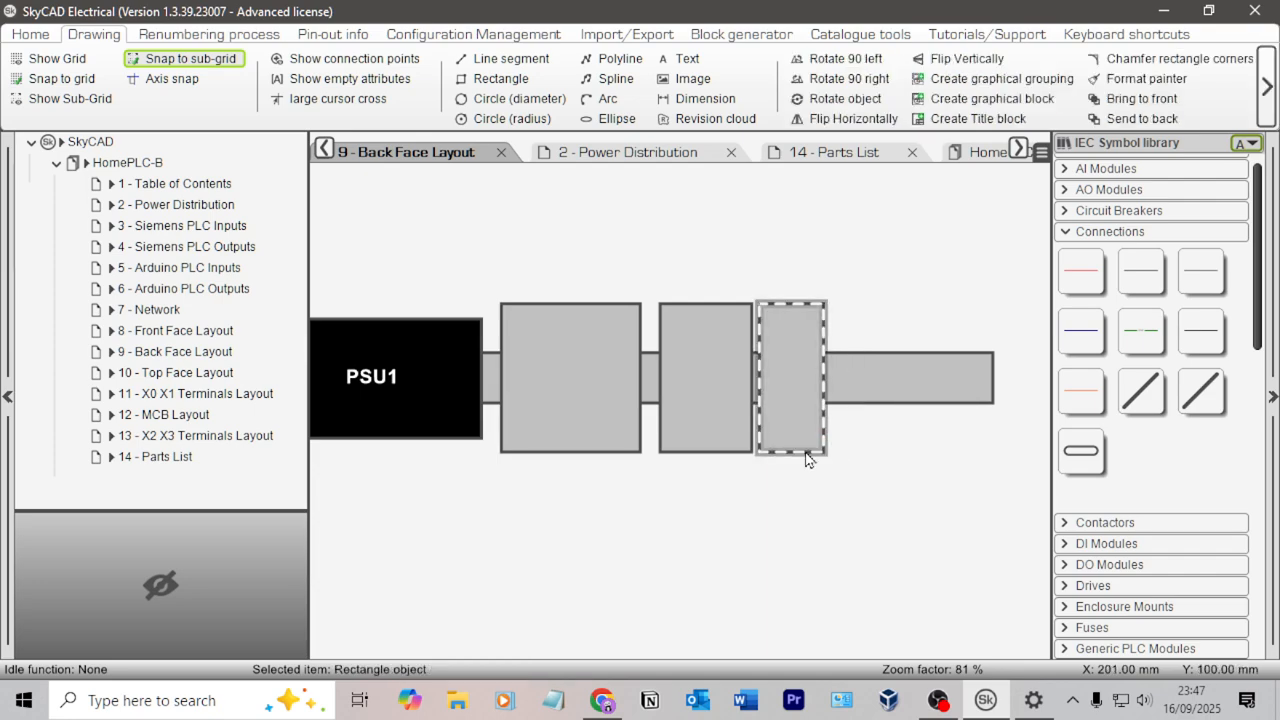
Set the fill color of the narrow third rectangle to black.
{"action": "double_click", "coordinate": [806, 458]}
{"action": "left_click", "coordinate": [266, 482]}
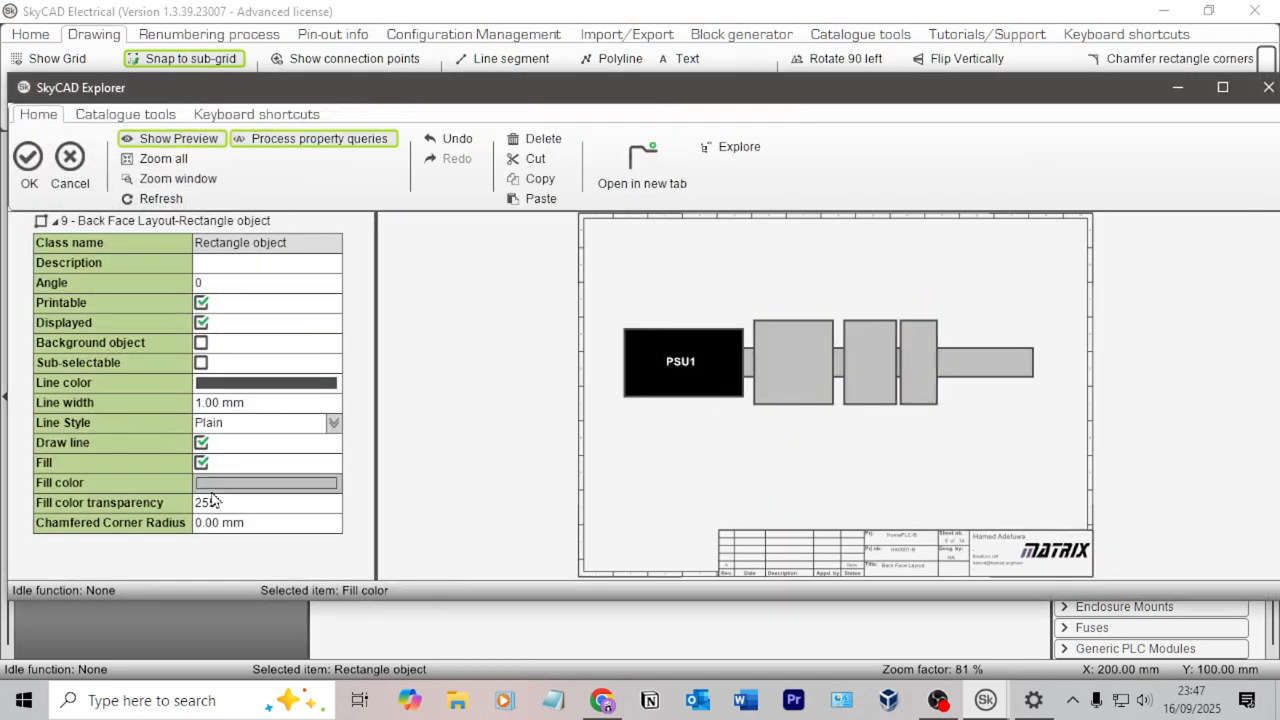
{"action": "left_click", "coordinate": [434, 289]}
{"action": "left_click", "coordinate": [453, 425]}
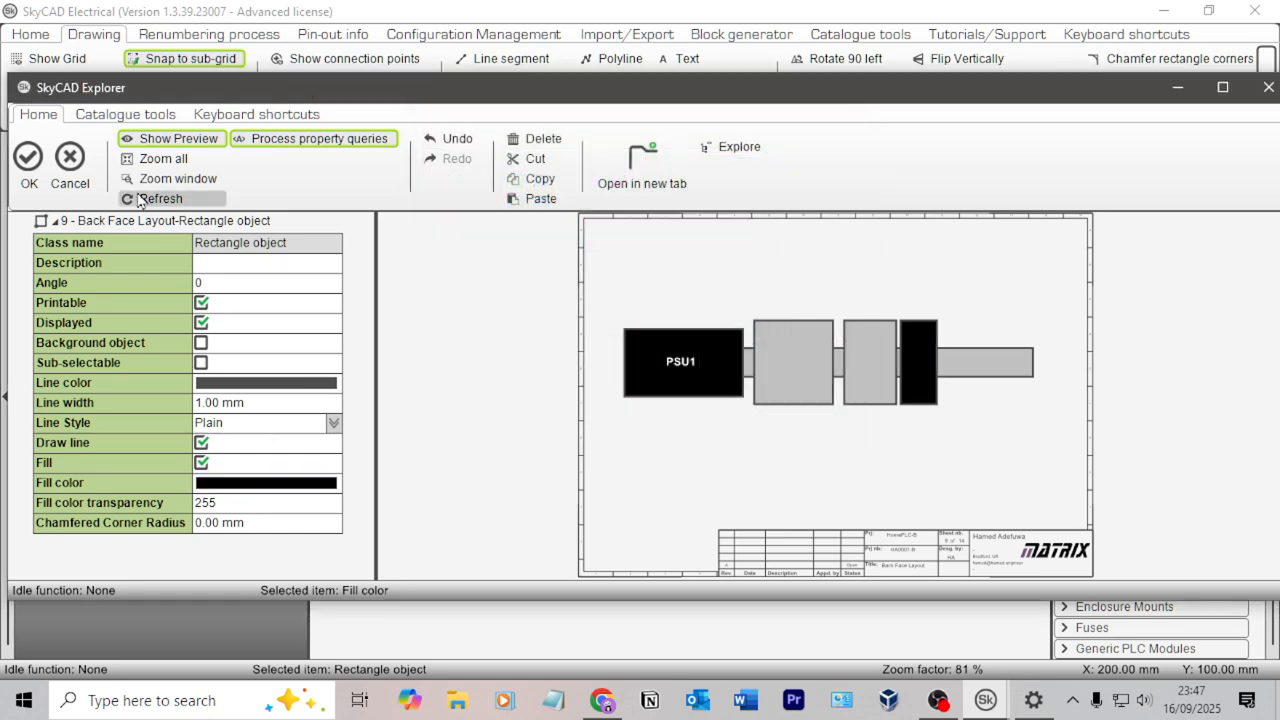
{"action": "left_click", "coordinate": [28, 160]}
Reduce the height and width of the narrow black rectangle and compare it with the components in the hardware photo.
{"action": "left_click_drag", "start_coordinate": [823, 451], "coordinate": [798, 401]}
{"action": "key", "text": "Escape"}
{"action": "key", "text": "alt+Tab"}
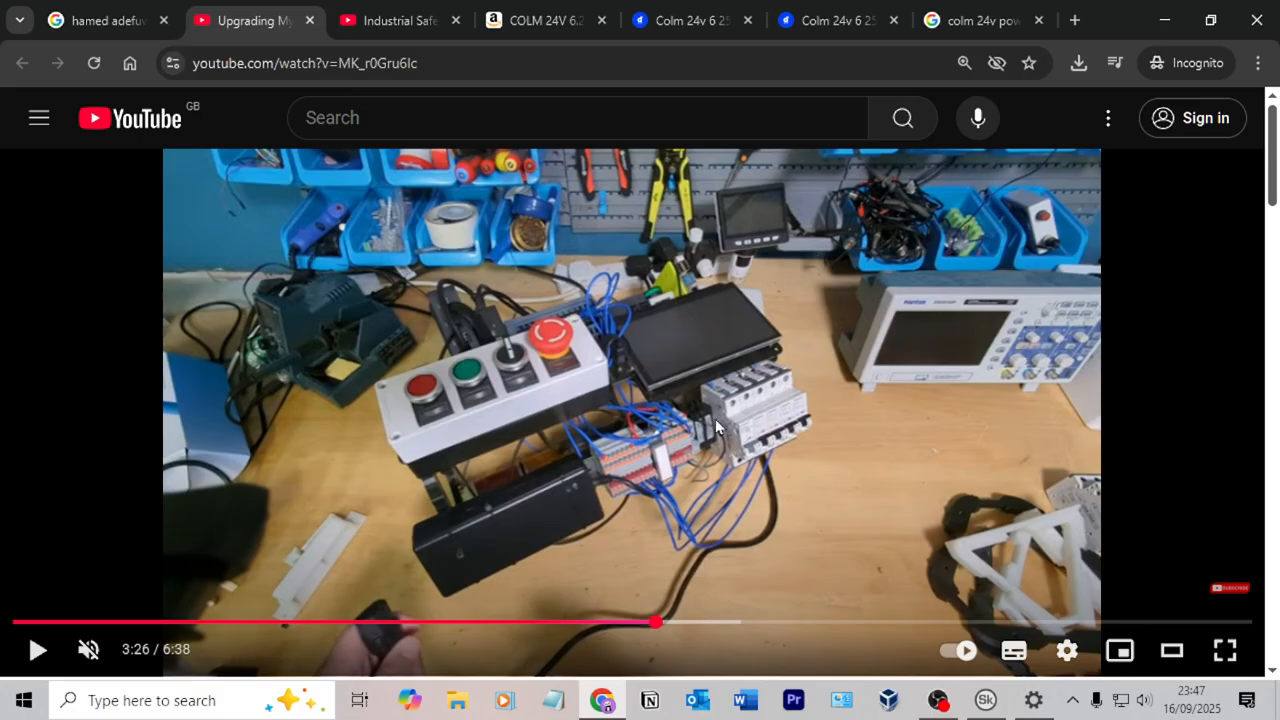
{"action": "key", "text": "alt+Tab"}
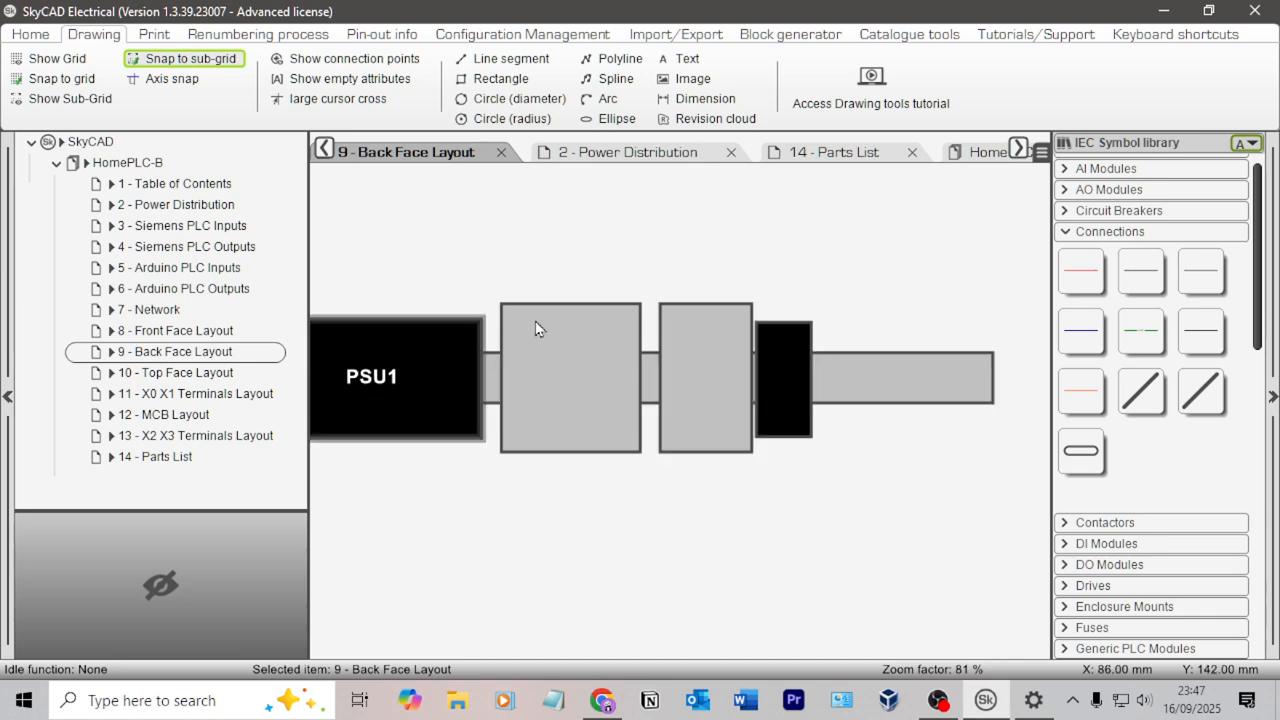
Copy the large grey rectangle beside PSU1 and place the copy directly right of the narrow black block.
{"action": "left_click", "coordinate": [576, 373]}
{"action": "key", "text": "ctrl+c"}
{"action": "key", "text": "ctrl+v"}
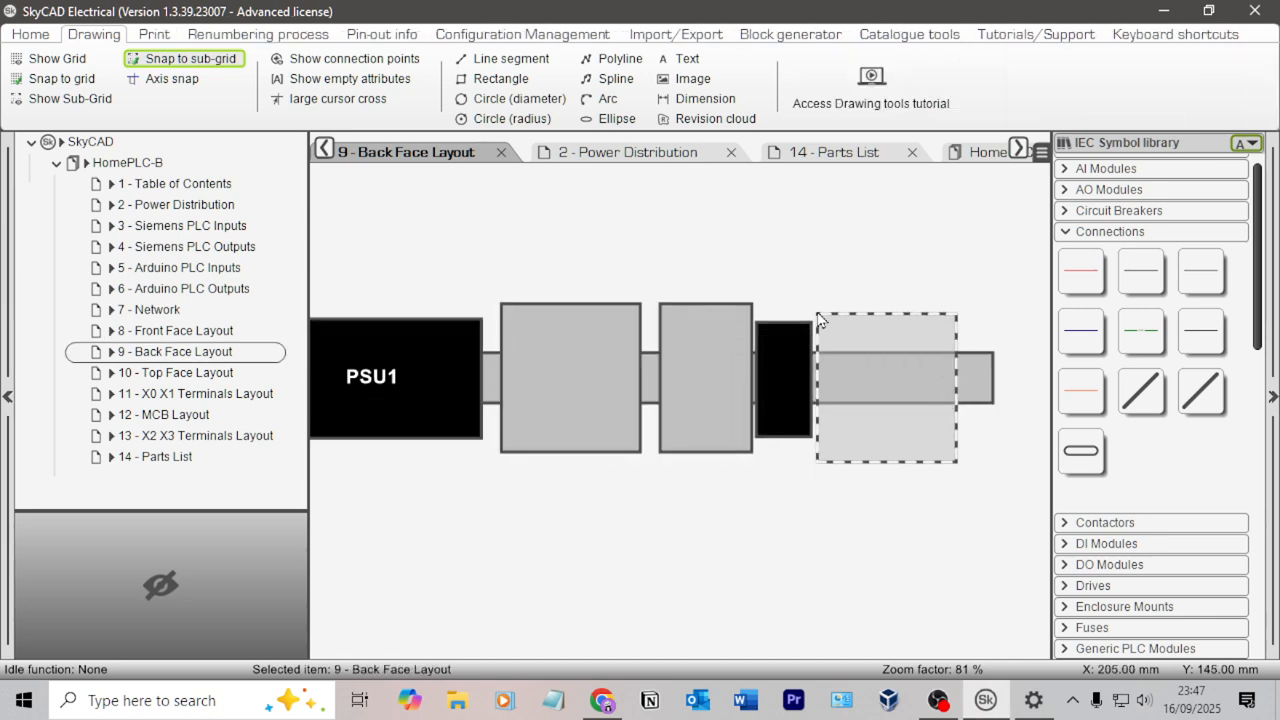
{"action": "left_click", "coordinate": [818, 306]}
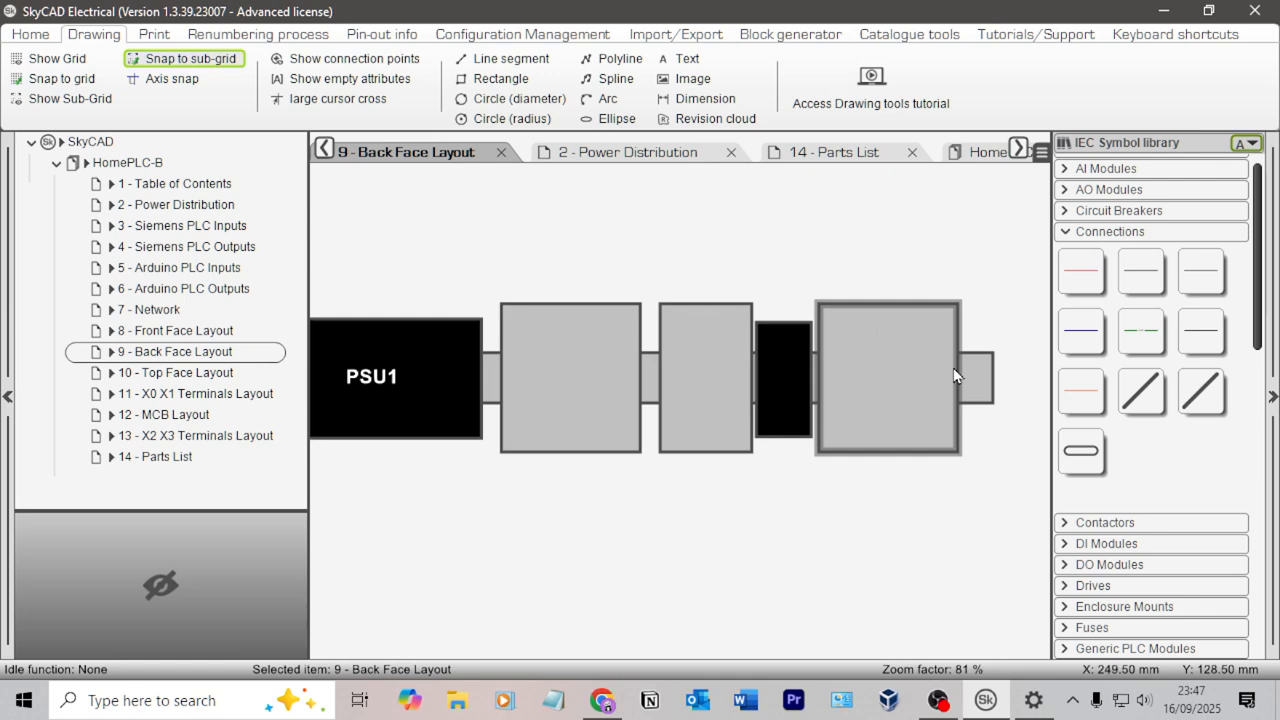
Lengthen the grey rail to the right and widen the last grey rectangle until it nearly reaches the rail's end.
{"action": "mouse_move", "coordinate": [957, 452]}
{"action": "left_mouse_down"}
{"action": "mouse_move", "coordinate": [1016, 454]}
{"action": "mouse_move", "coordinate": [949, 445]}
{"action": "left_mouse_up"}
{"action": "left_click_drag", "start_coordinate": [984, 404], "coordinate": [924, 408]}
{"action": "left_click", "coordinate": [824, 446]}
{"action": "left_click_drag", "start_coordinate": [827, 449], "coordinate": [903, 454]}
{"action": "left_click", "coordinate": [903, 282]}
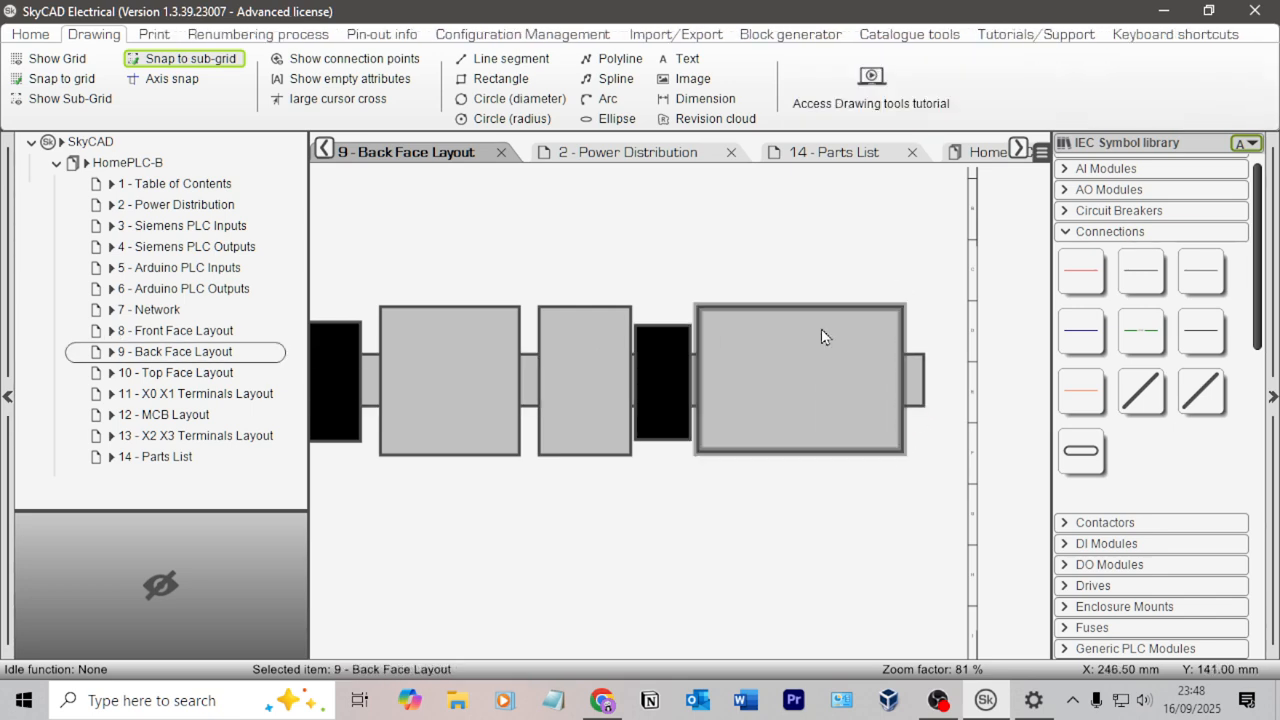
Set the fill color of the wide rectangle at the right end of the rail to white.
{"action": "left_click", "coordinate": [802, 360]}
{"action": "double_click", "coordinate": [802, 360]}
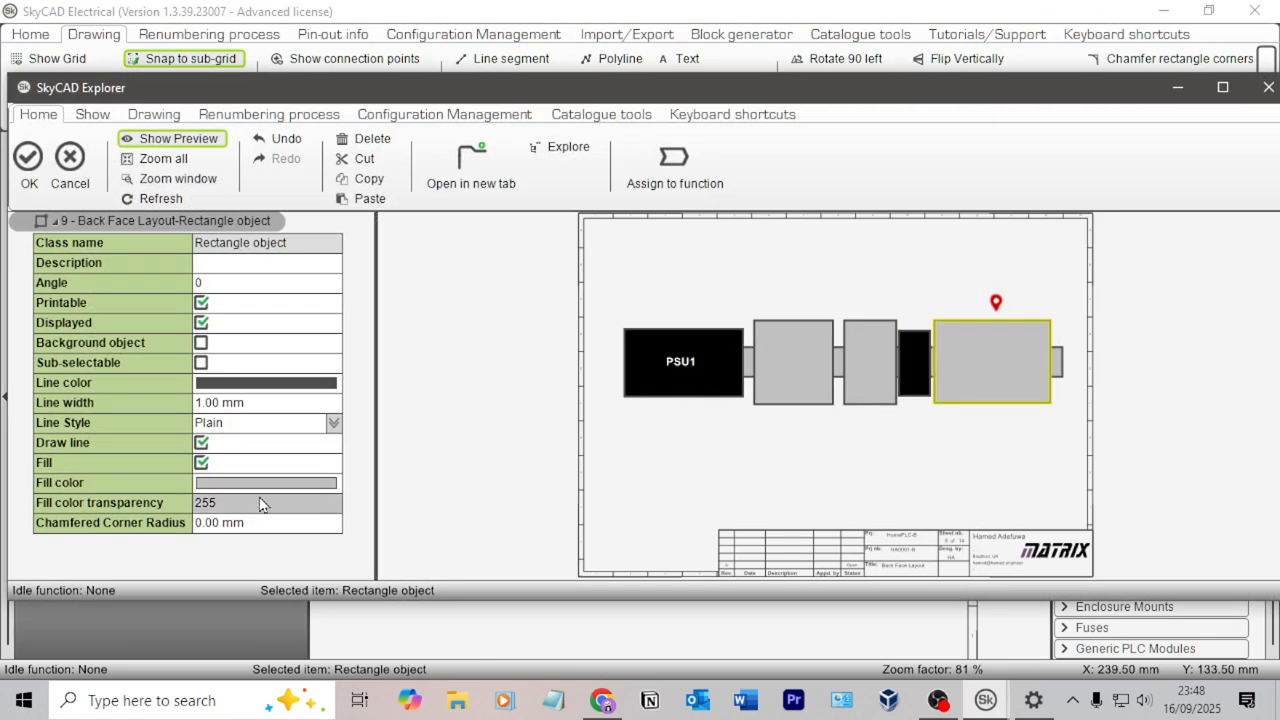
{"action": "left_click", "coordinate": [300, 484]}
{"action": "left_click", "coordinate": [616, 289]}
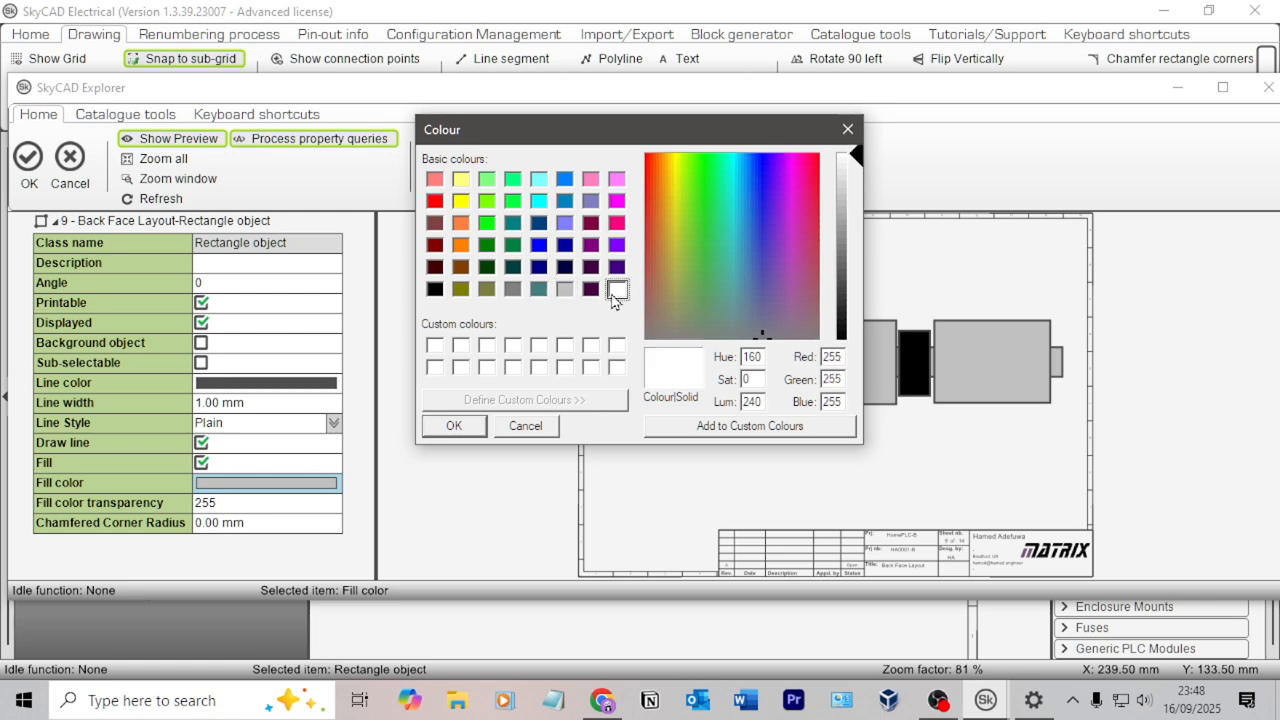
{"action": "left_click", "coordinate": [473, 420]}
{"action": "left_click", "coordinate": [28, 160]}
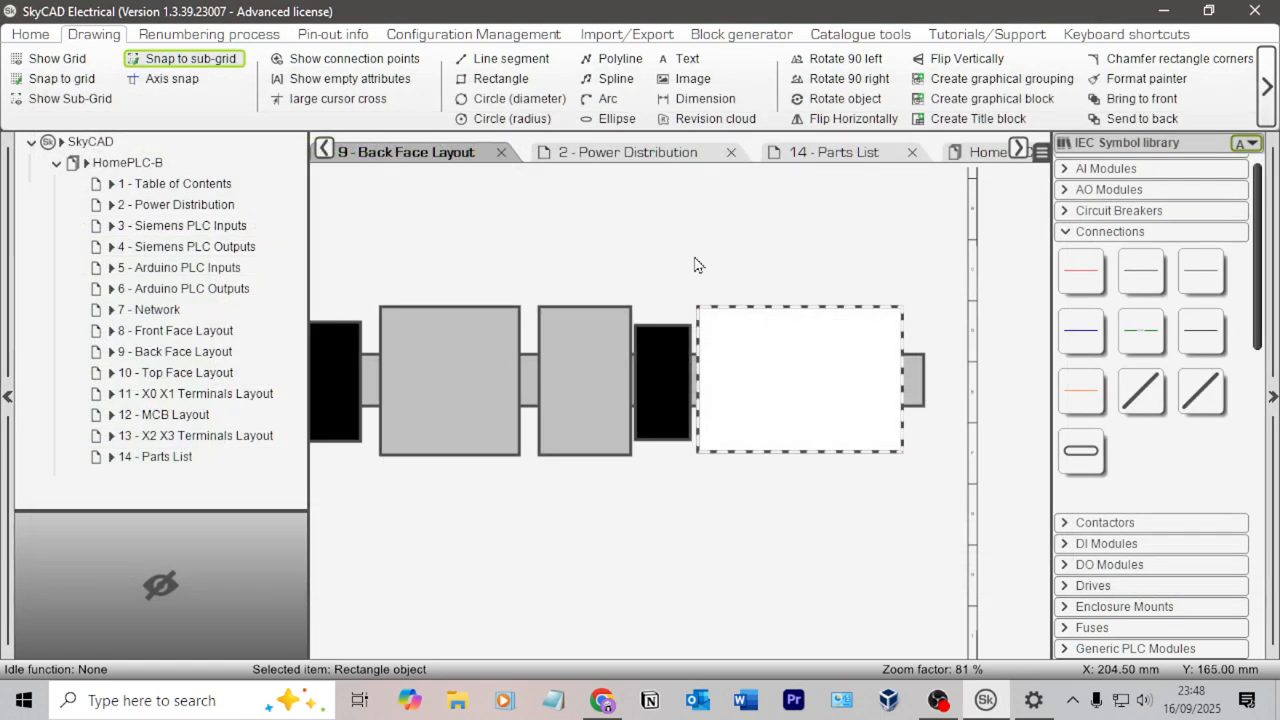
Copy the PSU1 label and place a copy on each of the two grey blocks and the narrow black block.
{"action": "middle_click_drag", "start_coordinate": [630, 273], "coordinate": [820, 249]}
{"action": "scroll", "coordinate": [645, 259], "scroll_direction": "down", "scroll_amount": 1}
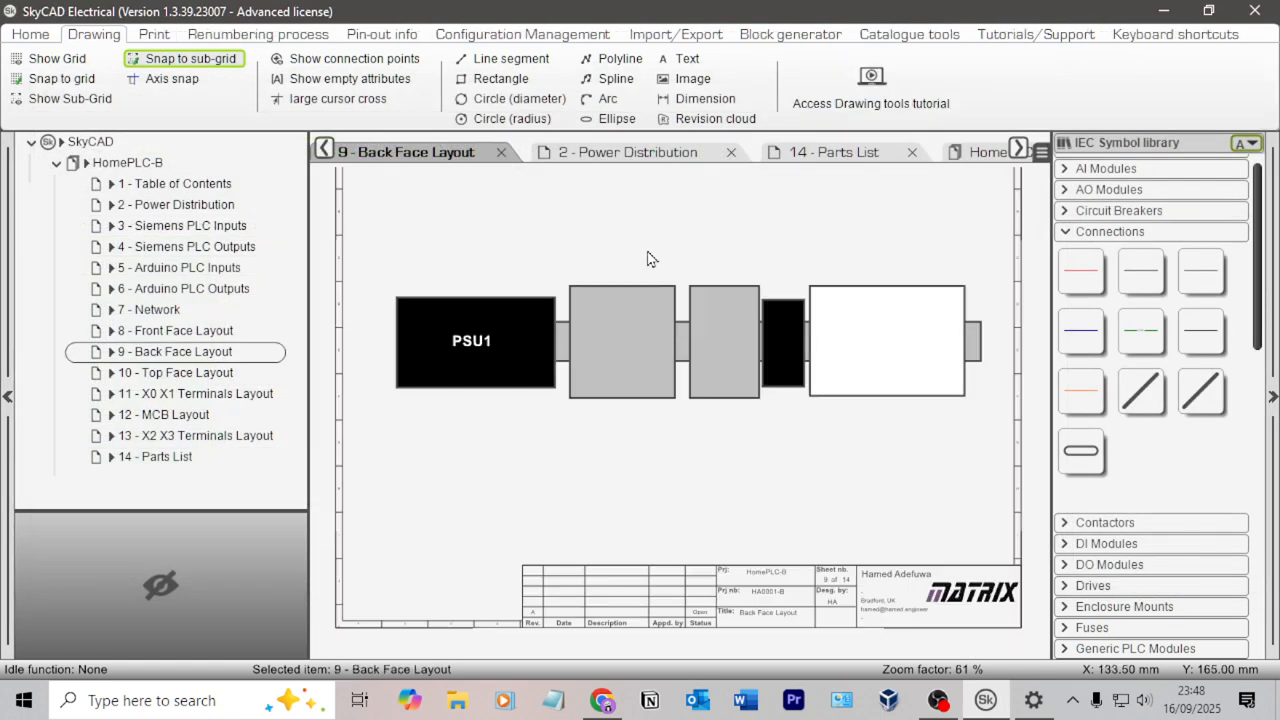
{"action": "left_click", "coordinate": [465, 355]}
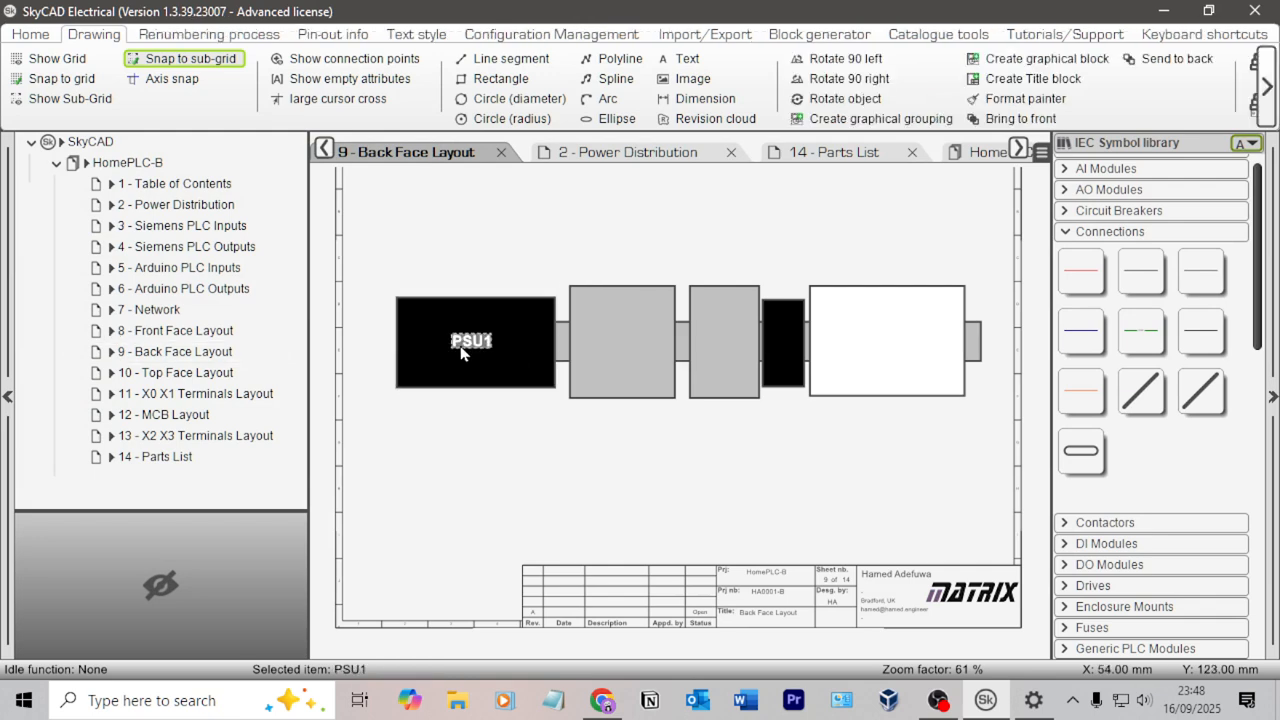
{"action": "left_click", "coordinate": [540, 238]}
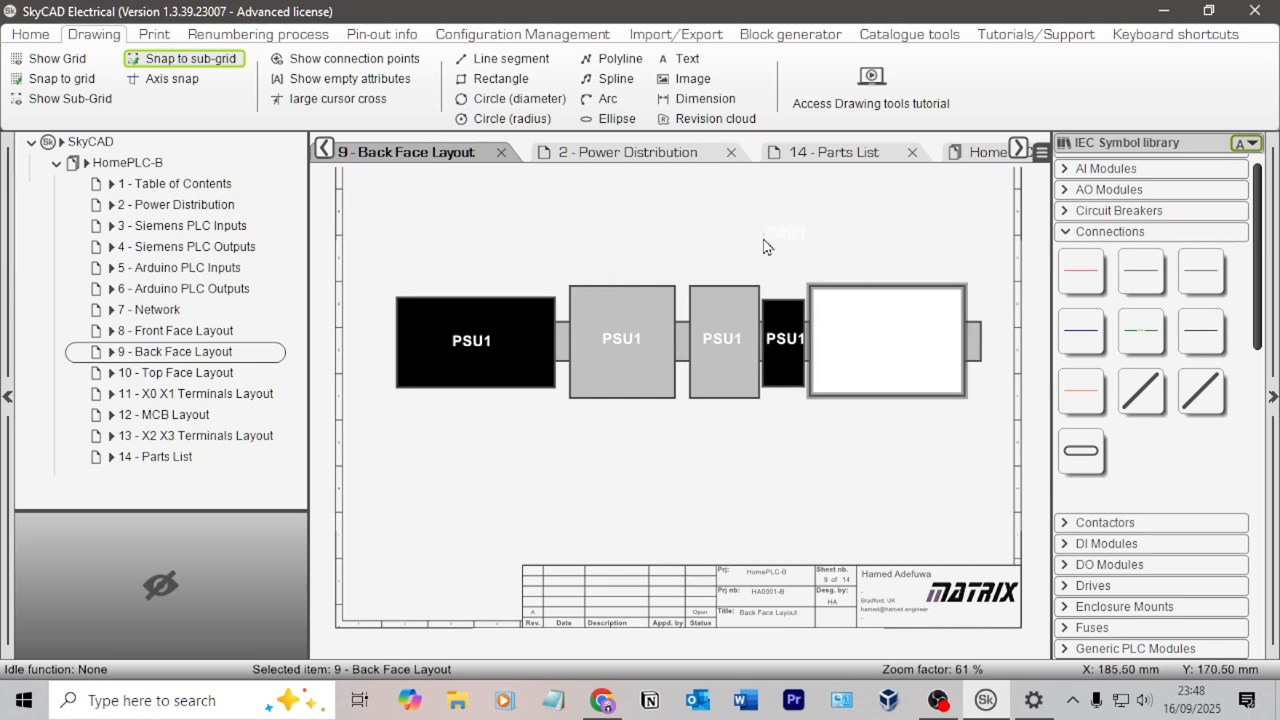
Place another PSU1 label copy in the second grey block, change its text to MCBs and choose black as its color.
{"action": "double_click", "coordinate": [708, 313]}
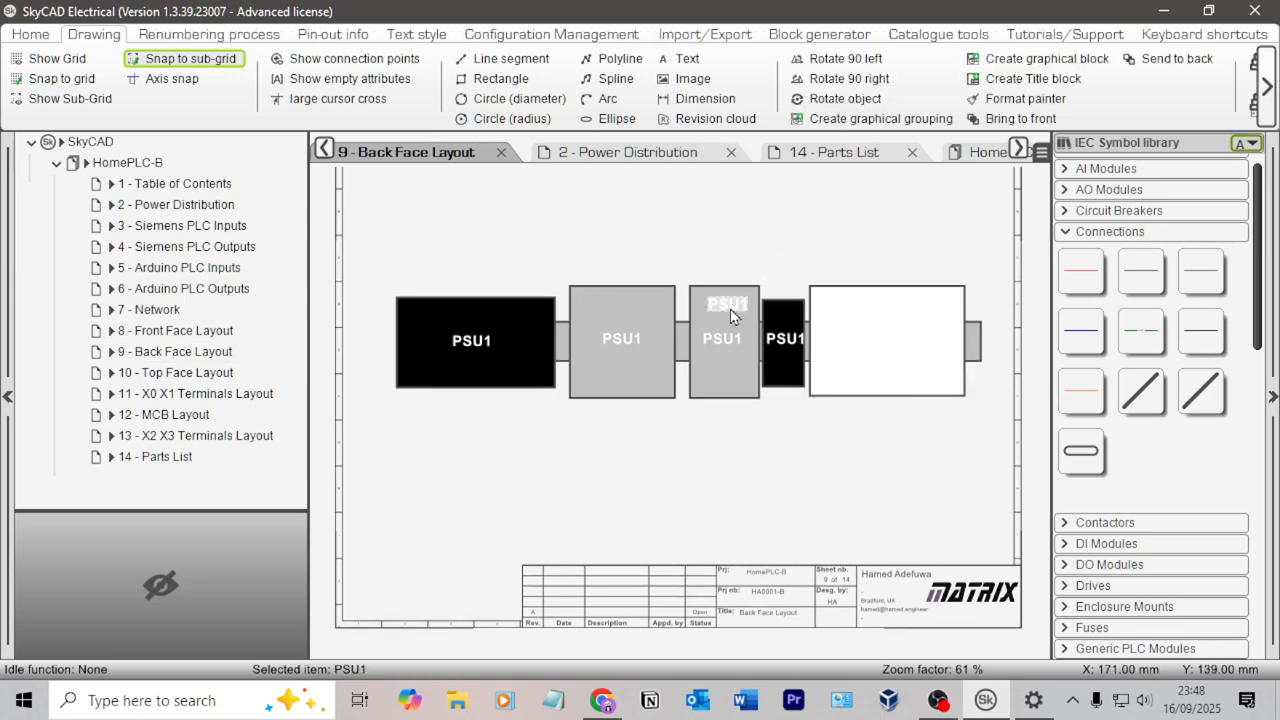
{"action": "left_click", "coordinate": [225, 423]}
{"action": "left_click", "coordinate": [221, 423]}
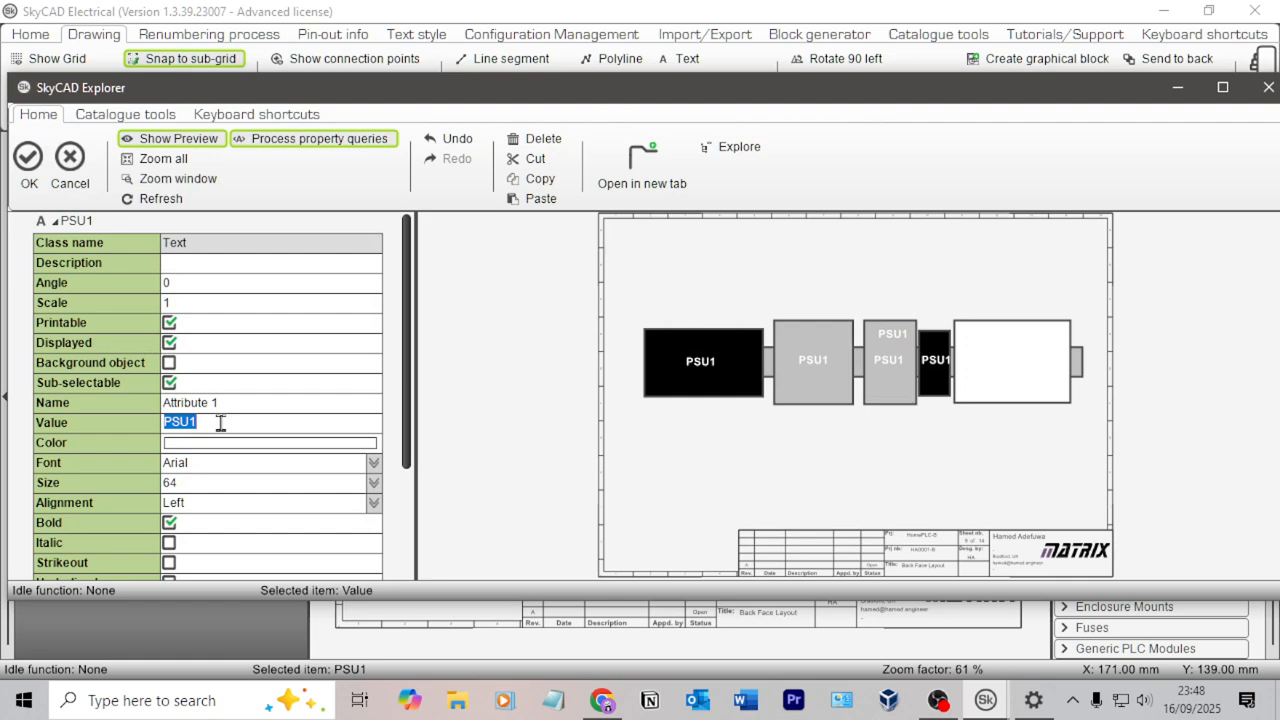
{"action": "left_click", "coordinate": [228, 443]}
{"action": "left_click", "coordinate": [228, 443]}
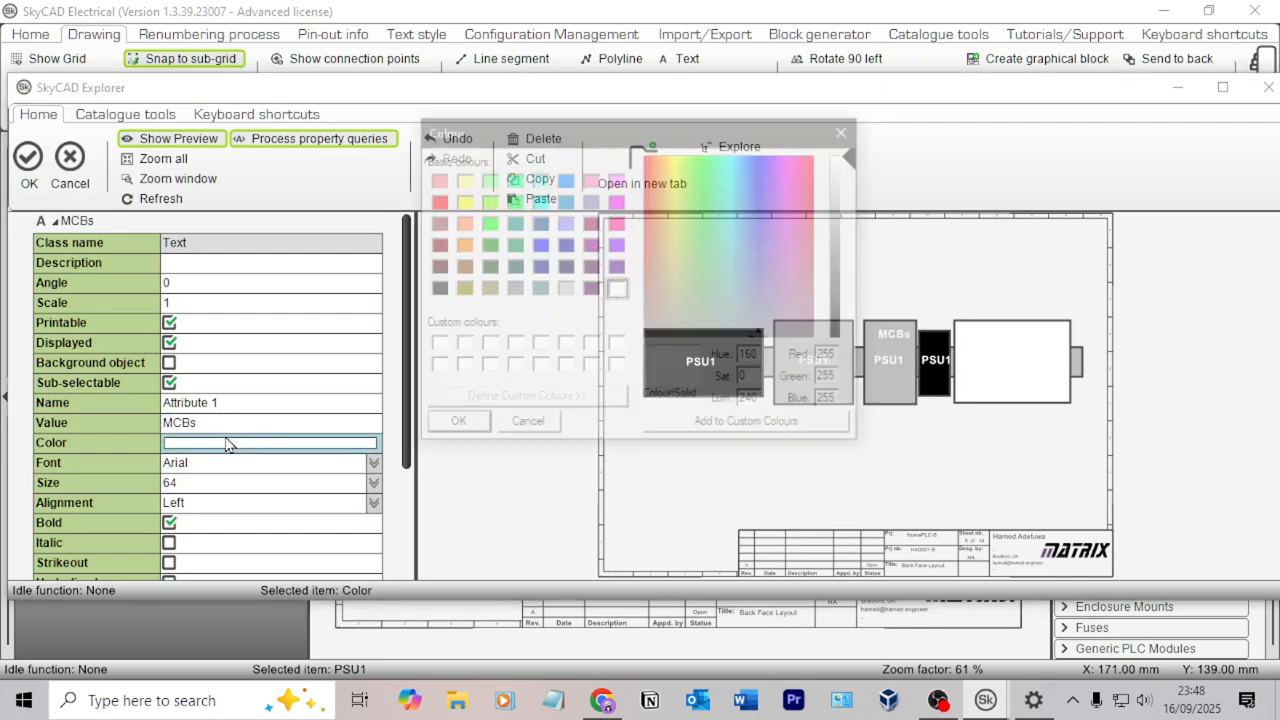
{"action": "left_click", "coordinate": [435, 290]}
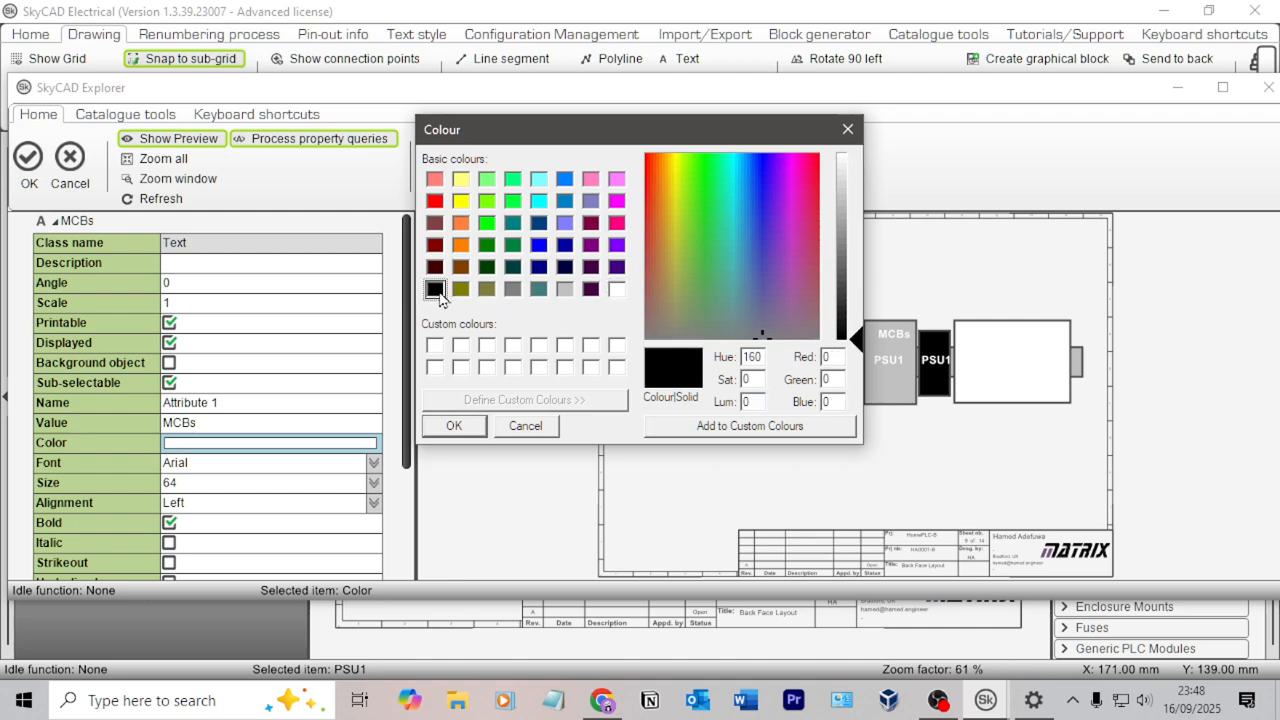
Set the MCBs label's text colour to black.
{"action": "left_click", "coordinate": [476, 427]}
{"action": "left_click", "coordinate": [28, 160]}
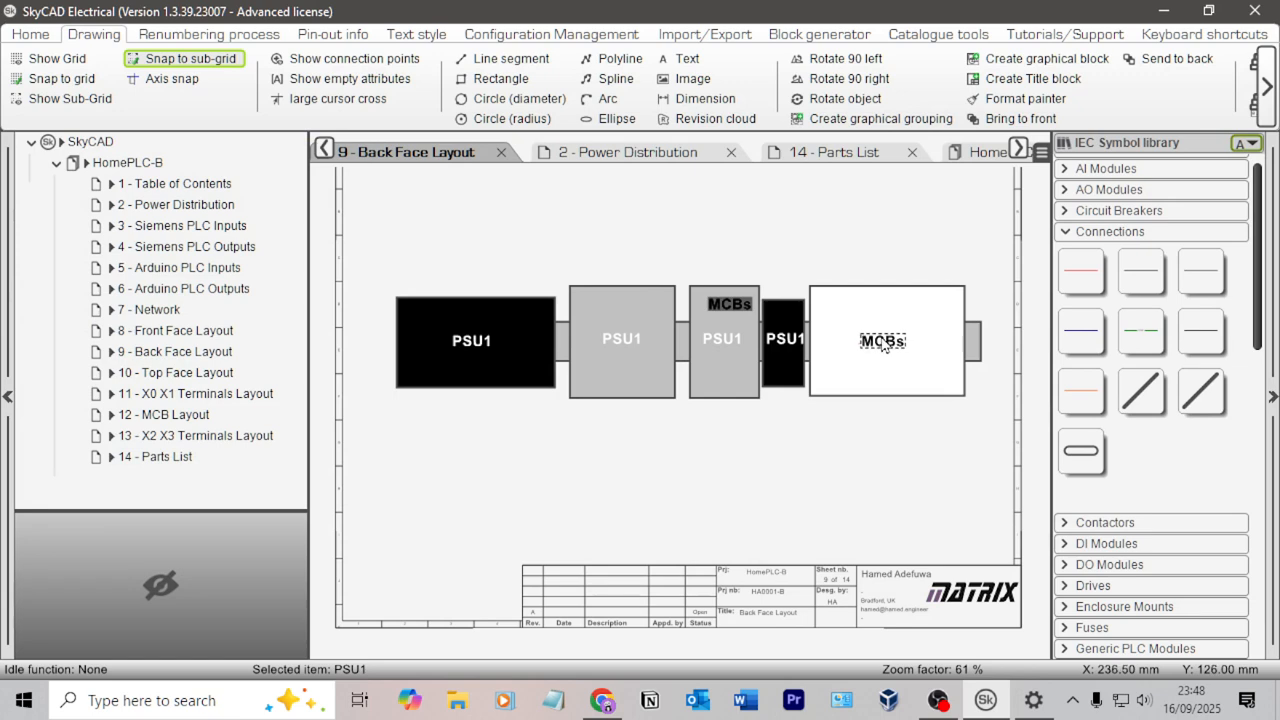
Change the label on the small black block beside the MCBs block to "5V Reg".
{"action": "double_click", "coordinate": [785, 339]}
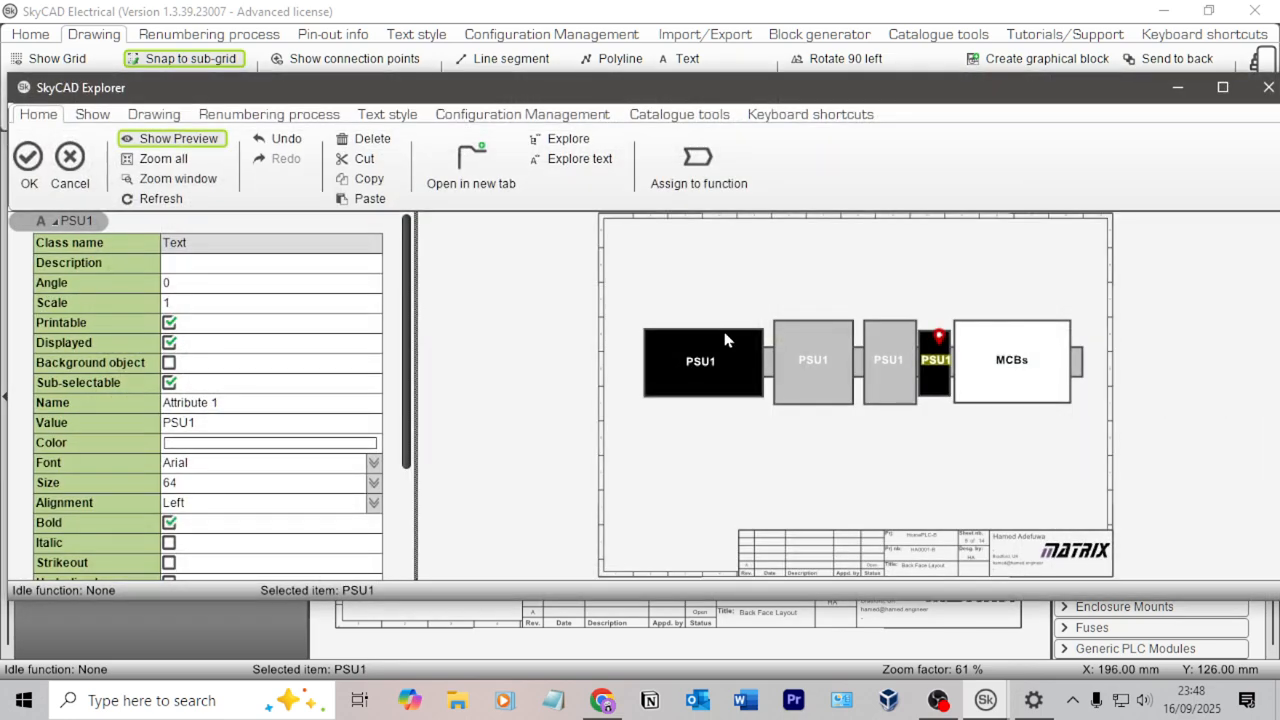
{"action": "left_click", "coordinate": [219, 422]}
{"action": "type", "text": "5V Reg"}
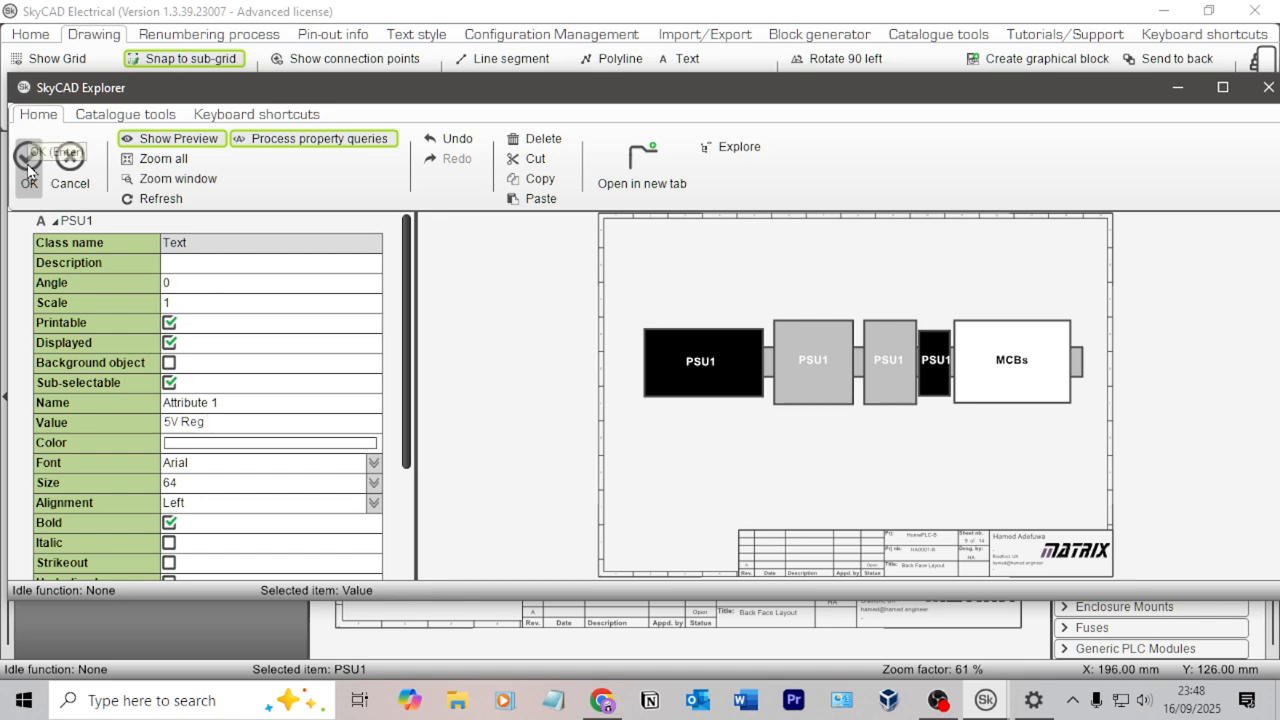
{"action": "left_click", "coordinate": [28, 170]}
Break the 5V Reg label onto two lines and position it within its narrow black block.
{"action": "scroll", "coordinate": [714, 290], "scroll_direction": "up", "scroll_amount": 3}
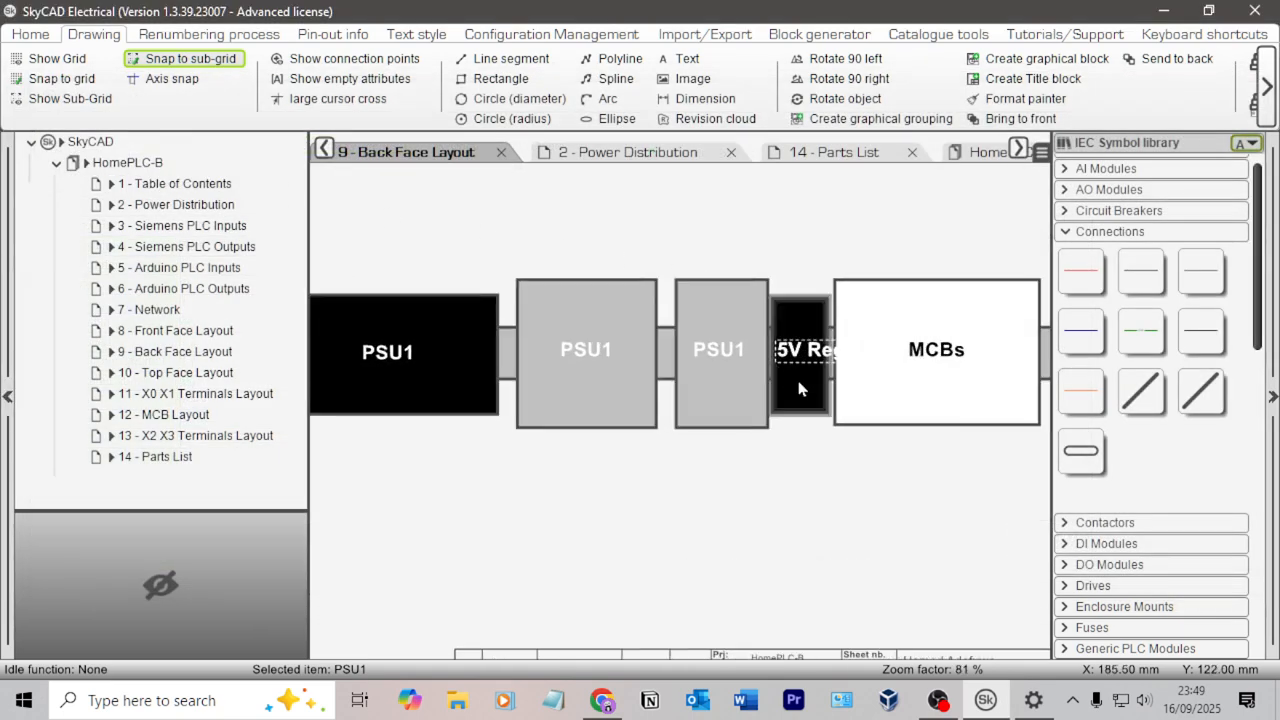
{"action": "double_click", "coordinate": [826, 356]}
{"action": "left_click", "coordinate": [184, 426]}
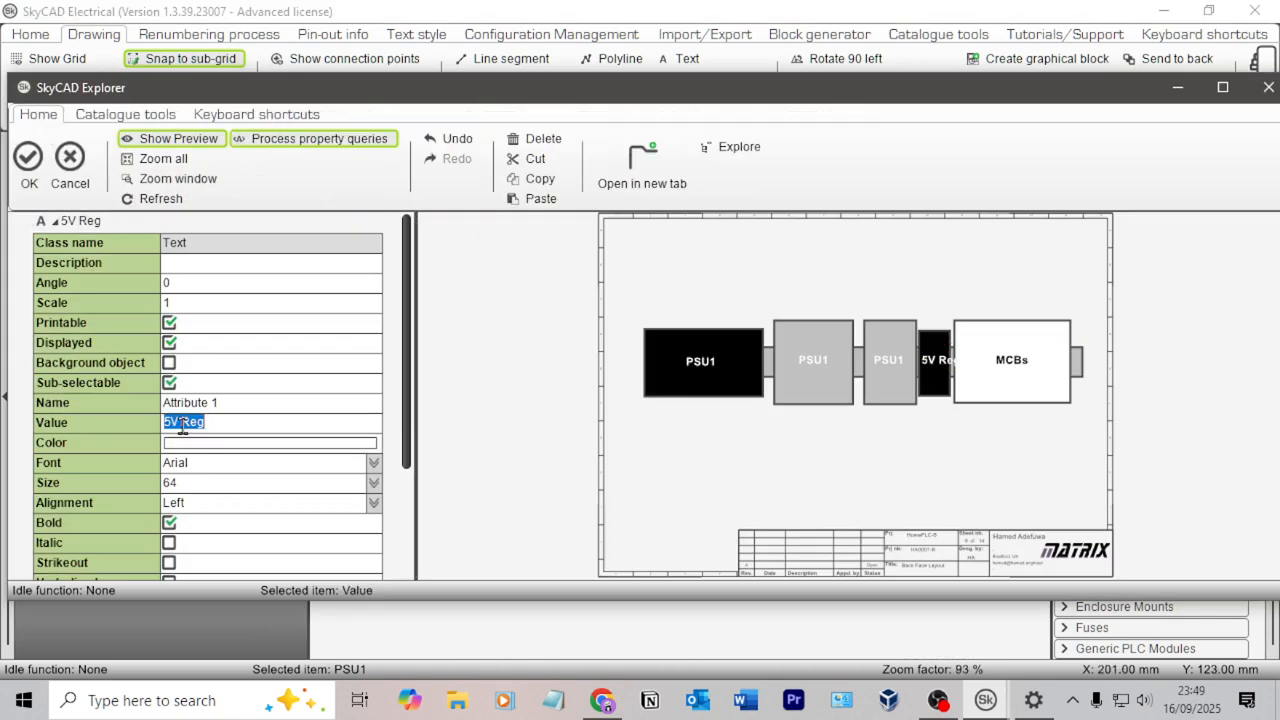
{"action": "left_click", "coordinate": [182, 425]}
{"action": "key", "text": "Return"}
{"action": "left_click", "coordinate": [29, 174]}
{"action": "left_click_drag", "start_coordinate": [792, 362], "coordinate": [797, 352]}
Change the label on the narrower grey block beside the 5V Reg block to "X1".
{"action": "double_click", "coordinate": [707, 346]}
{"action": "left_click", "coordinate": [229, 426]}
{"action": "left_click", "coordinate": [229, 423]}
{"action": "type", "text": "X"}
{"action": "left_click", "coordinate": [28, 158]}
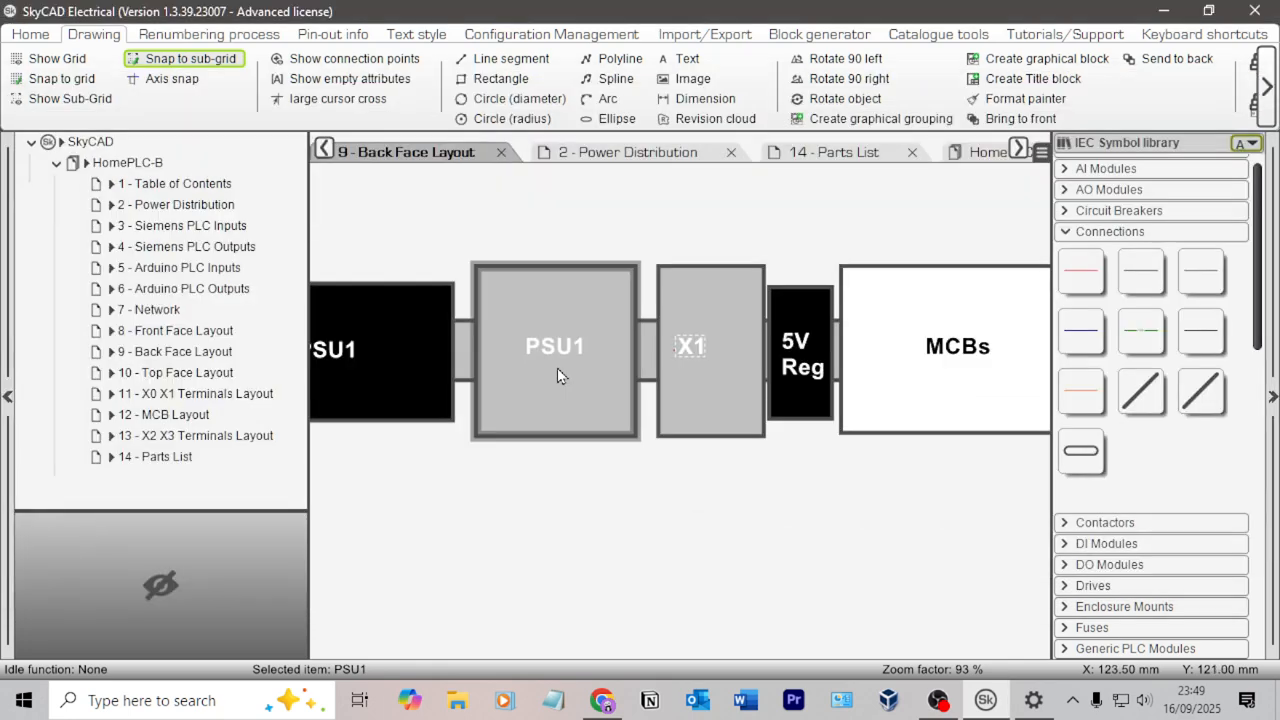
Change the label on the wider grey block to "X0" and centre it on the block.
{"action": "double_click", "coordinate": [556, 346]}
{"action": "left_click", "coordinate": [241, 421]}
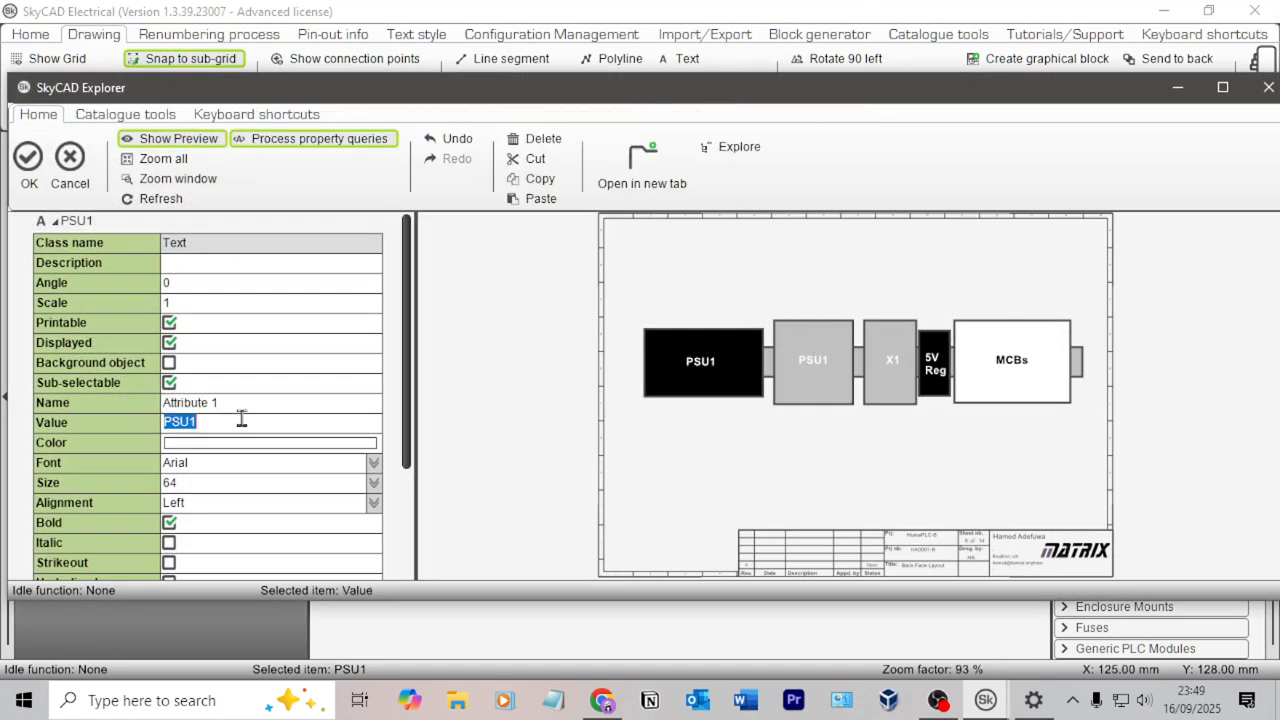
{"action": "type", "text": "X0"}
{"action": "left_click", "coordinate": [28, 158]}
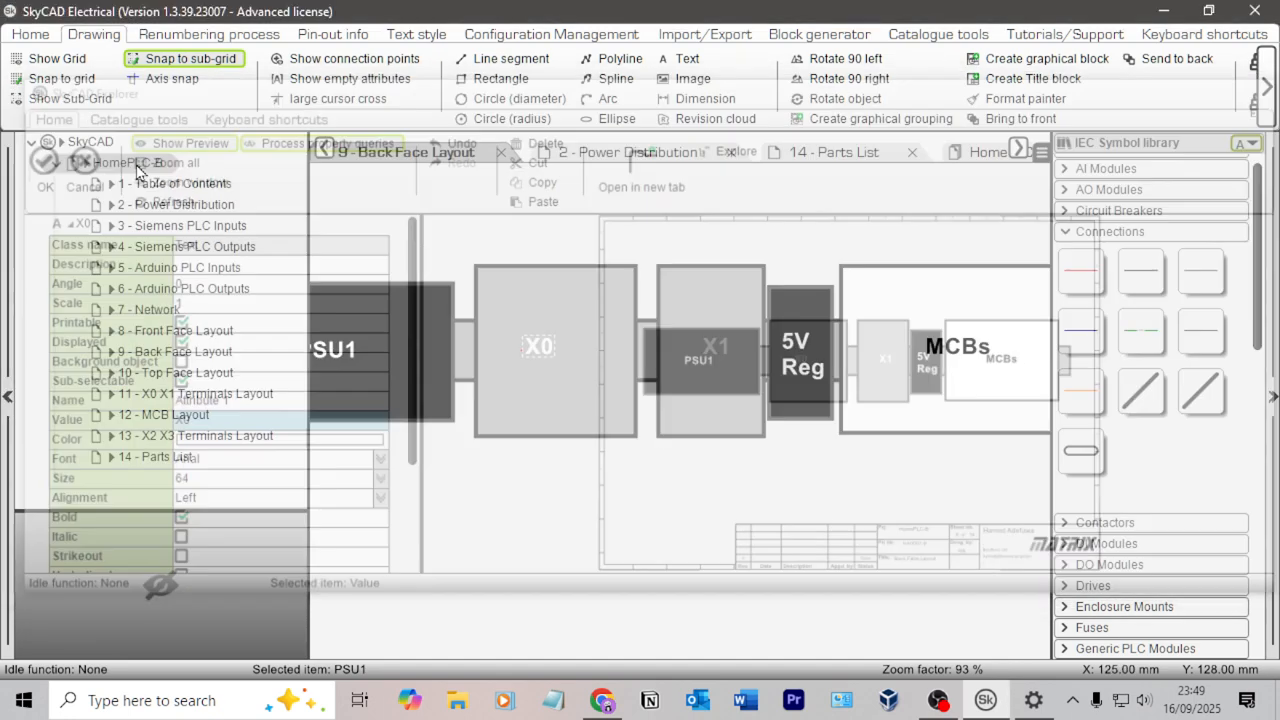
{"action": "left_click_drag", "start_coordinate": [544, 345], "coordinate": [563, 349]}
Align the PSU1, X0, X1, 5V Reg and MCBs labels along one horizontal line.
{"action": "left_click", "coordinate": [175, 351]}
{"action": "middle_click_drag", "start_coordinate": [728, 197], "coordinate": [757, 320]}
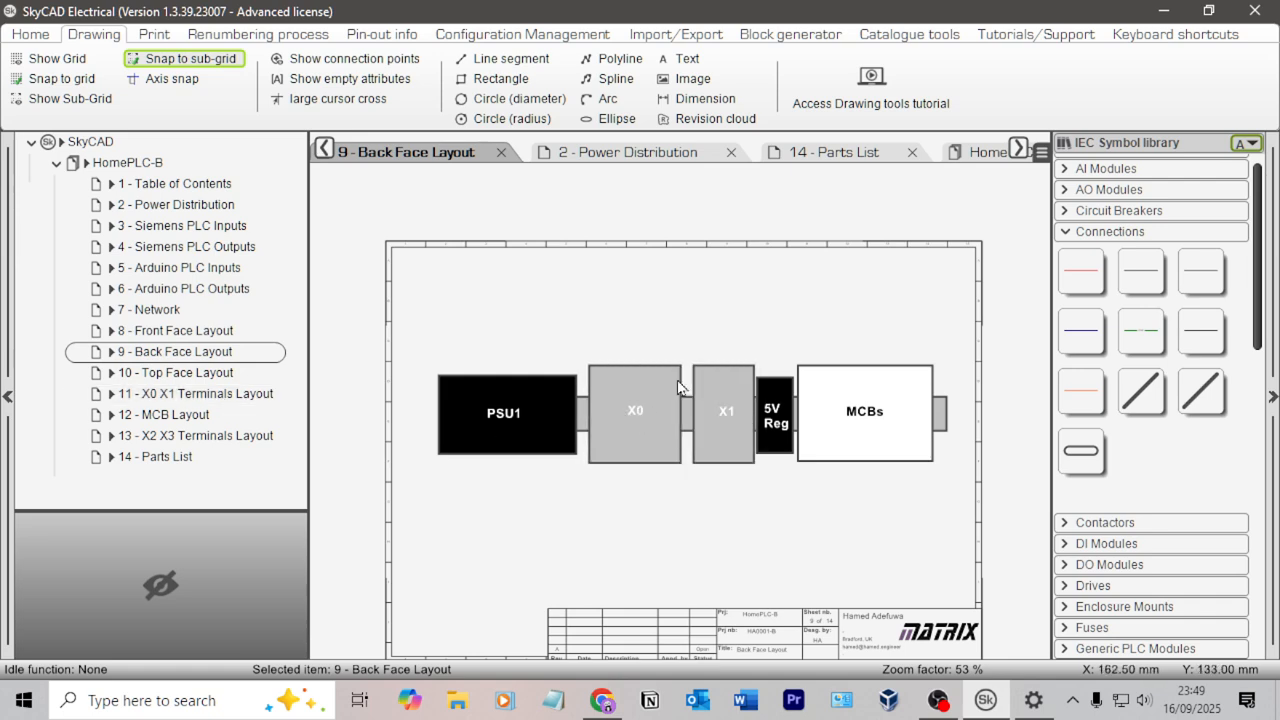
{"action": "left_click", "coordinate": [503, 413]}
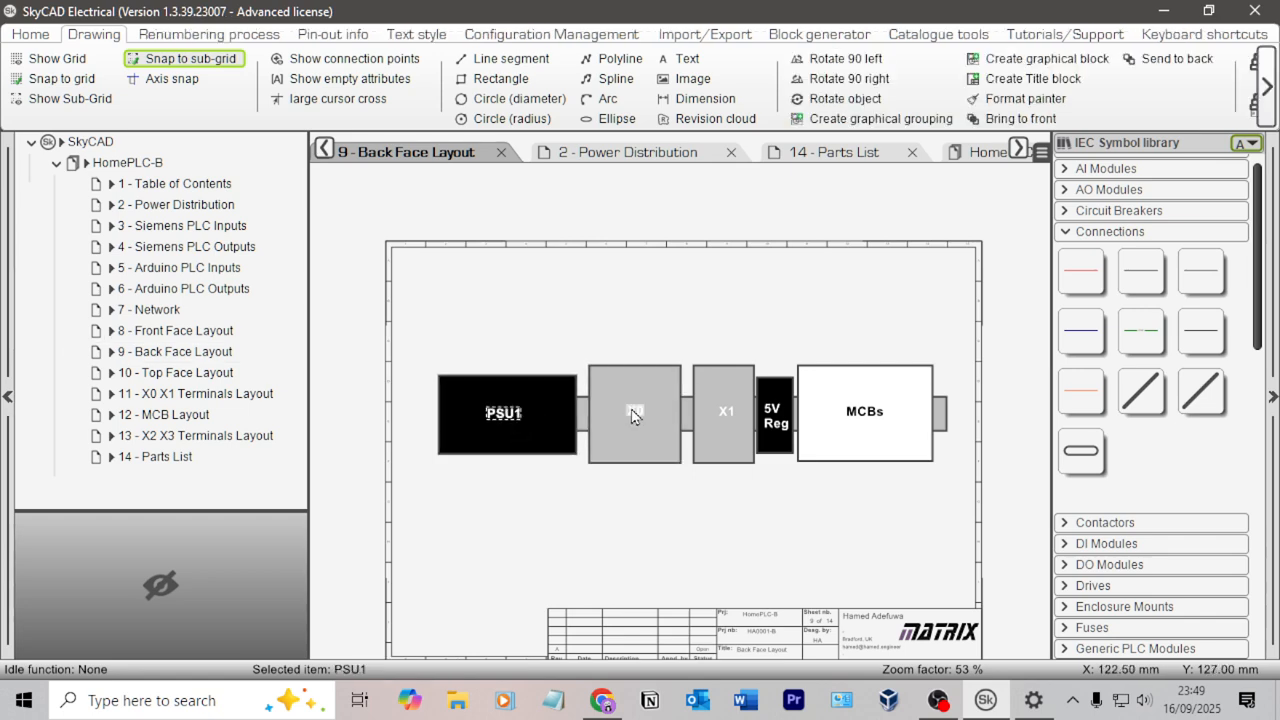
{"action": "left_click", "coordinate": [632, 413], "text": "ctrl"}
{"action": "left_click", "coordinate": [726, 412], "text": "ctrl"}
{"action": "left_click", "coordinate": [775, 415], "text": "ctrl"}
{"action": "left_click", "coordinate": [838, 424], "text": "ctrl"}
{"action": "left_click", "coordinate": [815, 119]}
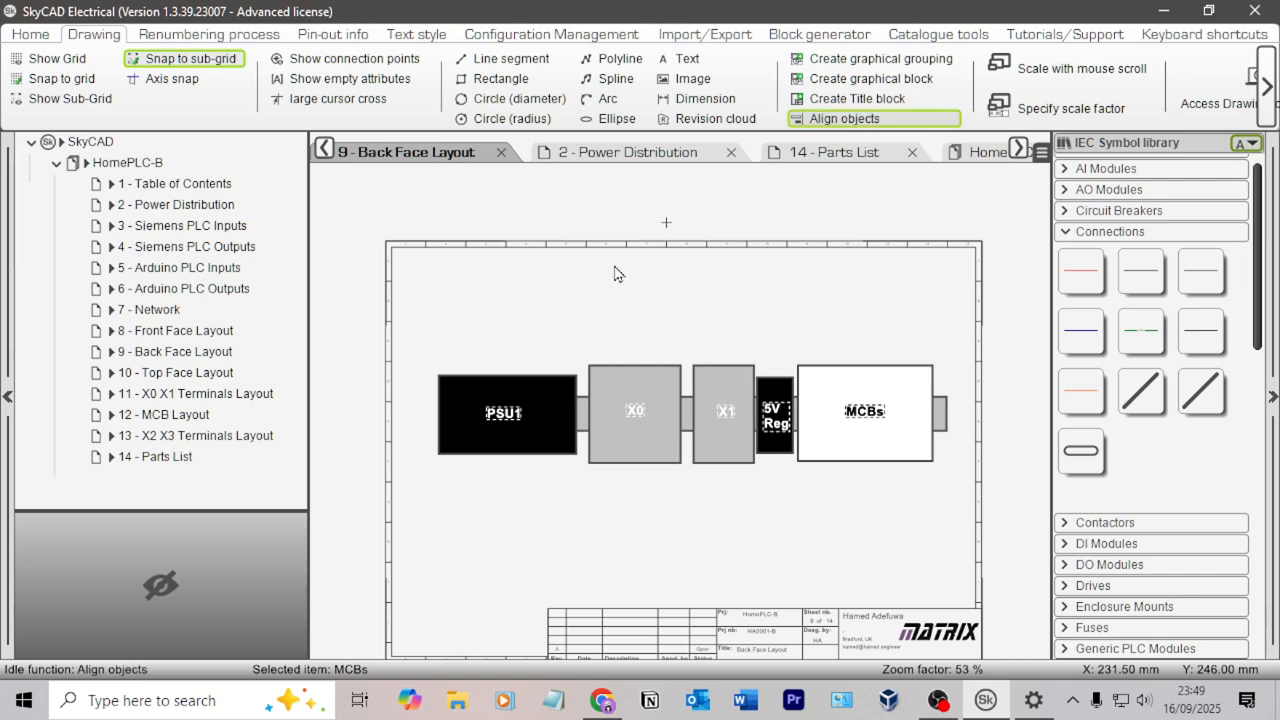
{"action": "left_click", "coordinate": [786, 412]}
{"action": "left_click", "coordinate": [786, 285]}
Nudge the two-line 5V Reg label upward to centre it vertically in its block.
{"action": "left_click", "coordinate": [772, 397]}
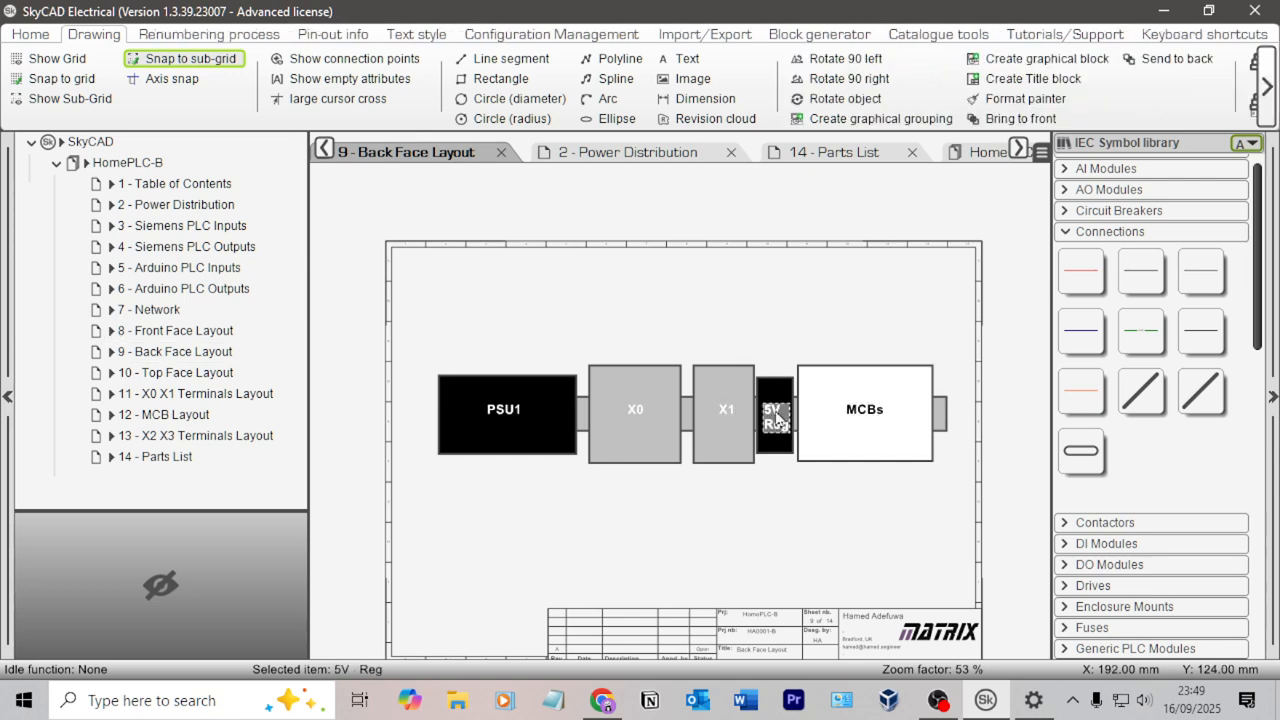
{"action": "key", "text": "Up"}
{"action": "key", "text": "Up"}
{"action": "key", "text": "Up"}
{"action": "key", "text": "Up"}
{"action": "key", "text": "Up"}
{"action": "key", "text": "Up"}
{"action": "key", "text": "Up"}
{"action": "left_click", "coordinate": [840, 291]}
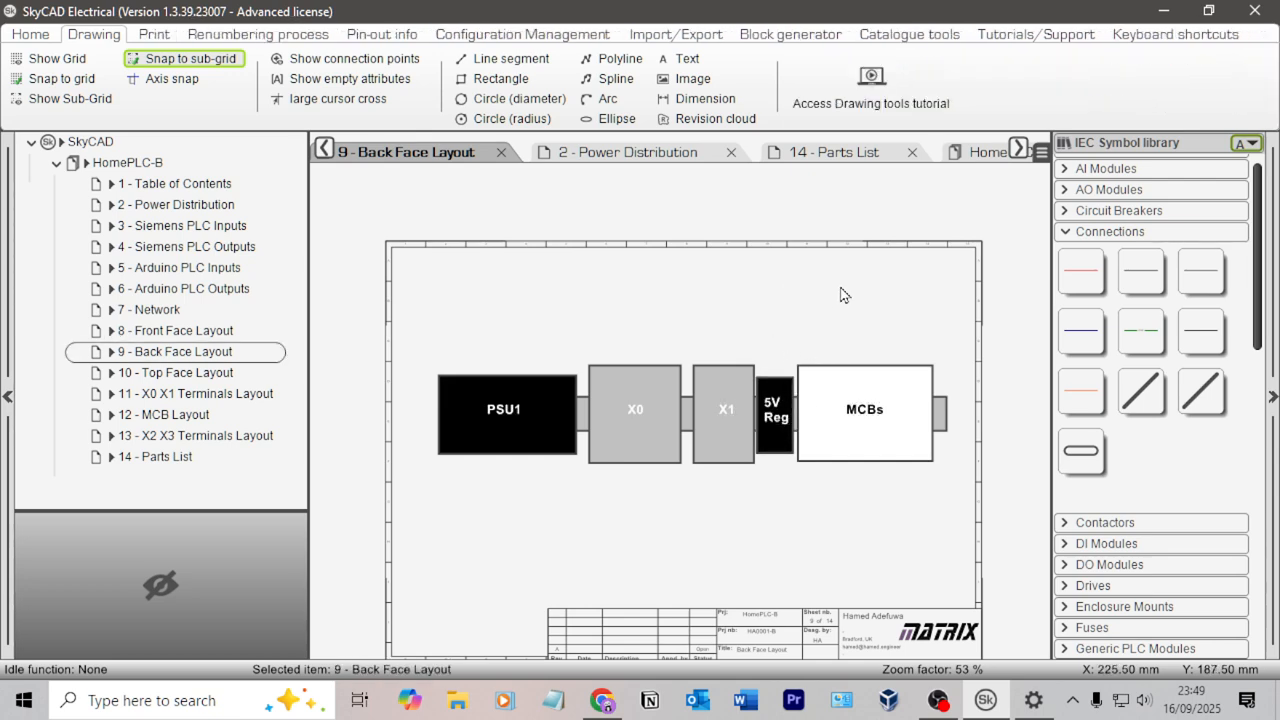
Lengthen the grey rail rectangle behind the components and shift it so both ends protrude beyond the PSU1 and MCBs blocks.
{"action": "scroll", "coordinate": [713, 326], "scroll_direction": "up", "scroll_amount": 2}
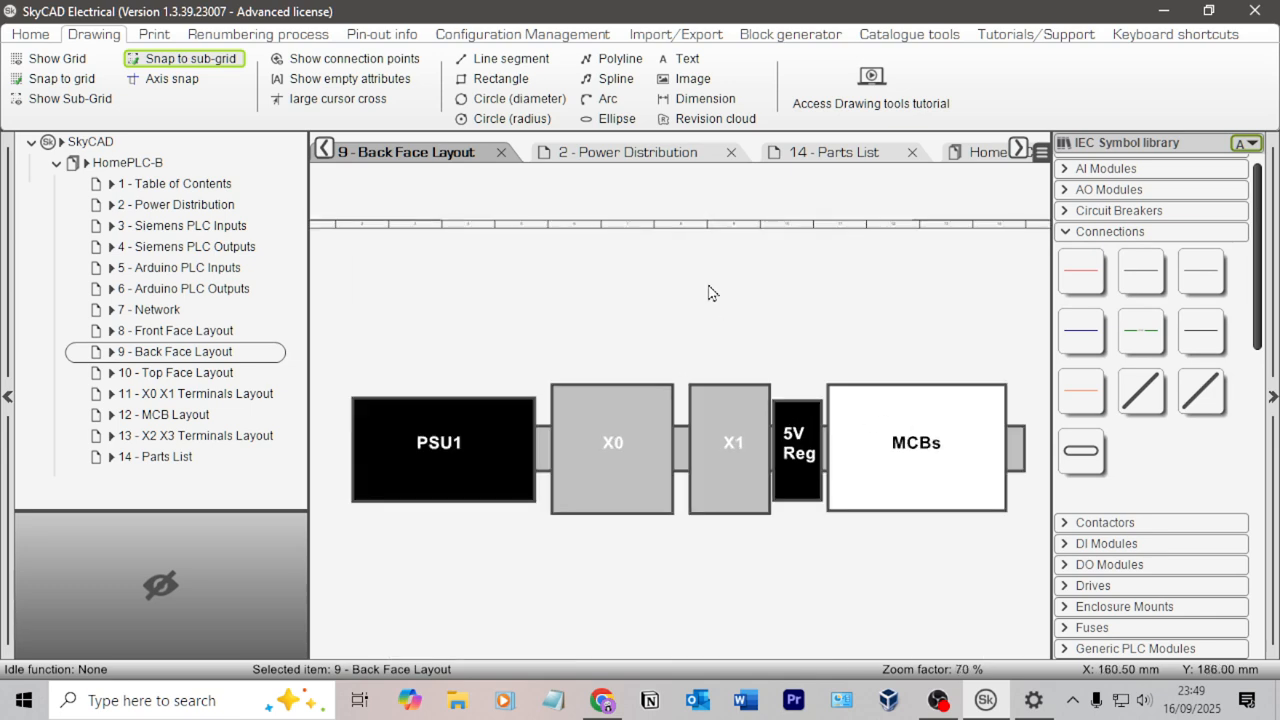
{"action": "scroll", "coordinate": [708, 292], "scroll_direction": "down", "scroll_amount": 2}
{"action": "left_click", "coordinate": [745, 420]}
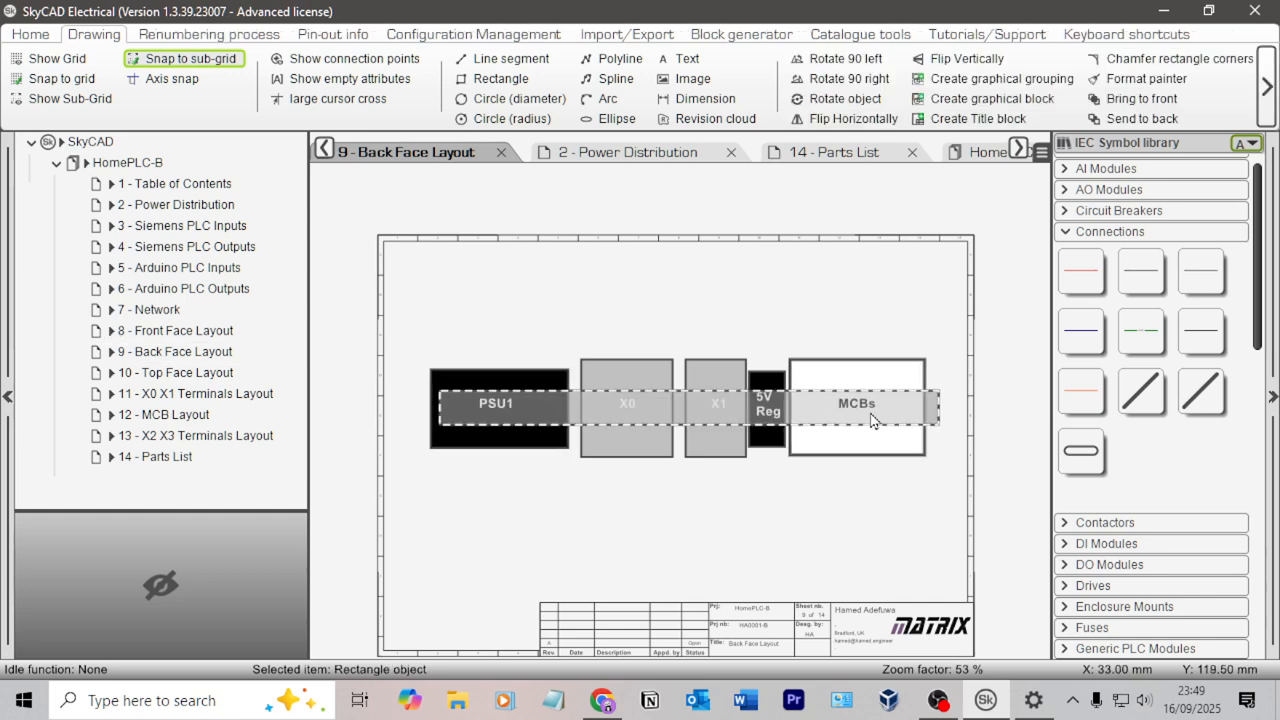
{"action": "left_click_drag", "start_coordinate": [937, 425], "coordinate": [966, 423]}
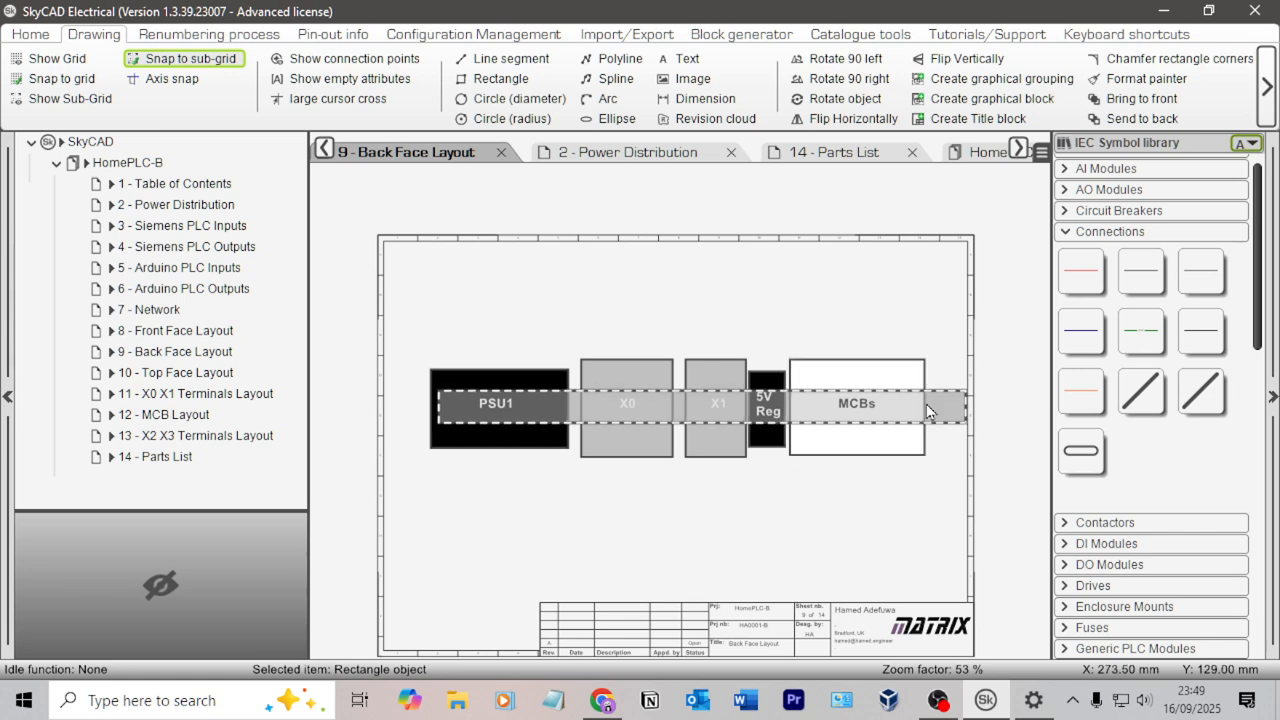
{"action": "left_click_drag", "start_coordinate": [936, 410], "coordinate": [919, 409]}
{"action": "left_click", "coordinate": [942, 340]}
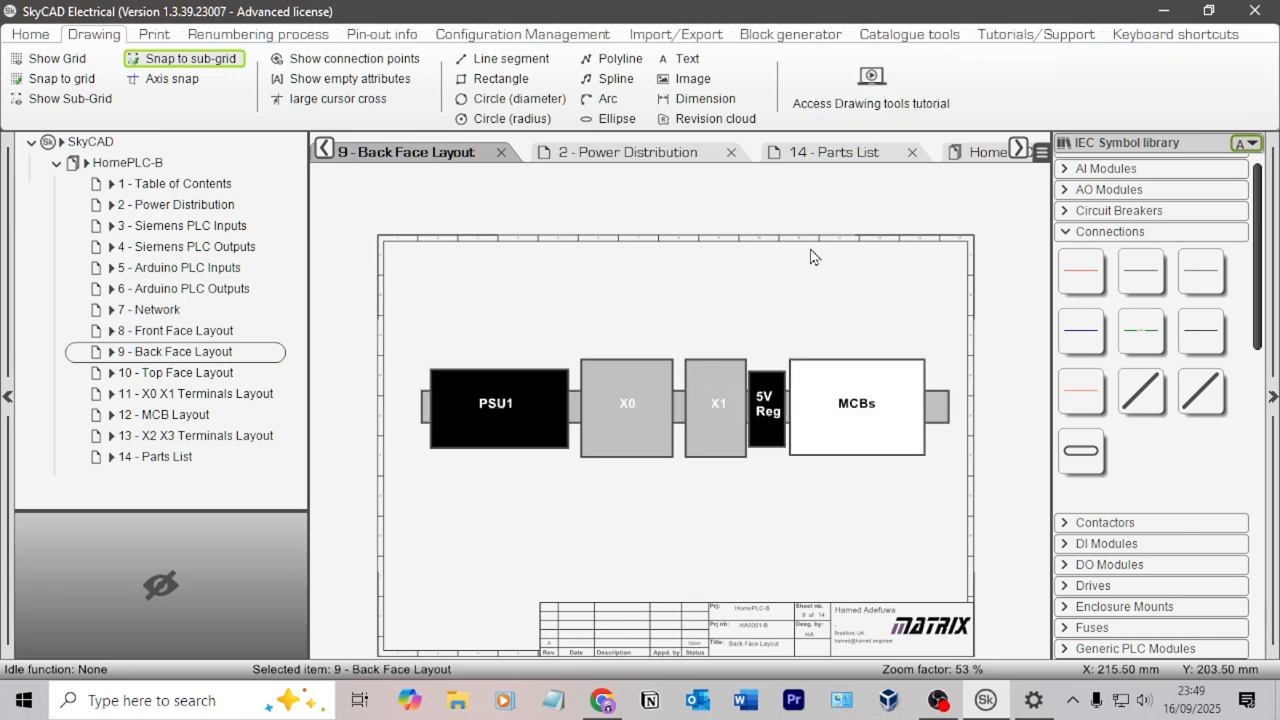
Shift the X1 label slightly left to centre it on its grey block.
{"action": "key", "text": "alt+Tab"}
{"action": "key", "text": "alt+Tab"}
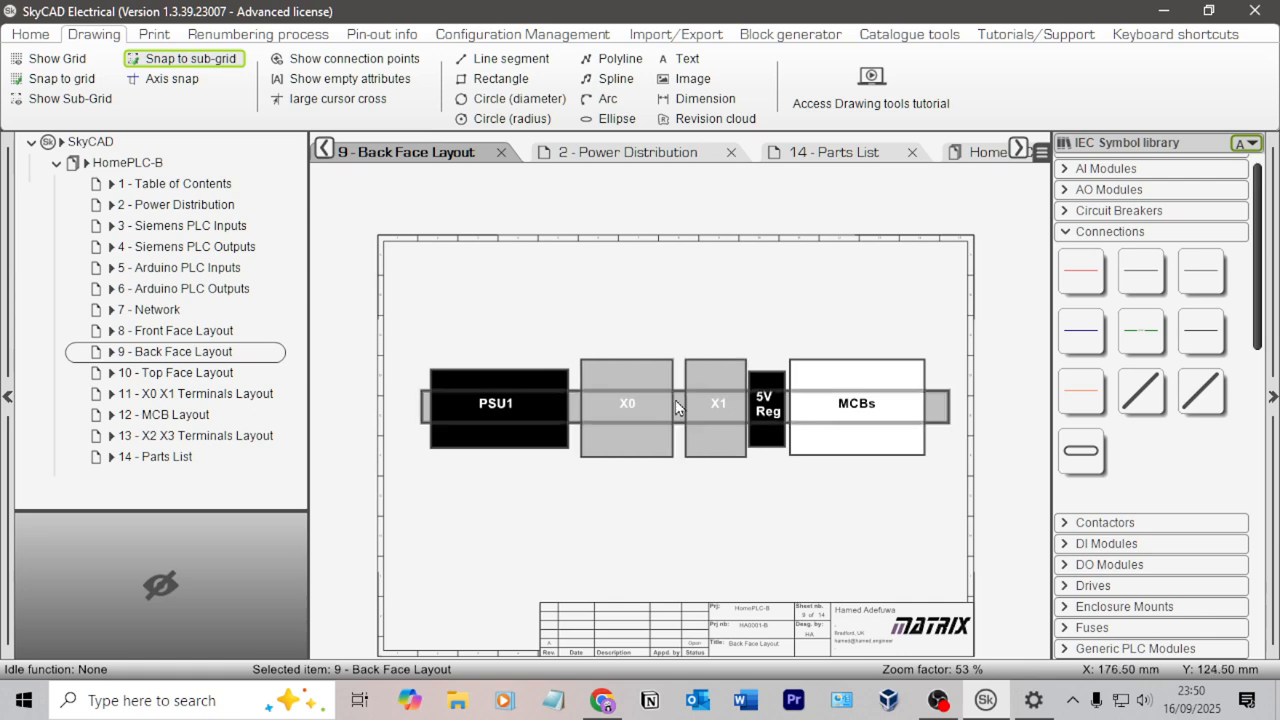
{"action": "left_click", "coordinate": [745, 398]}
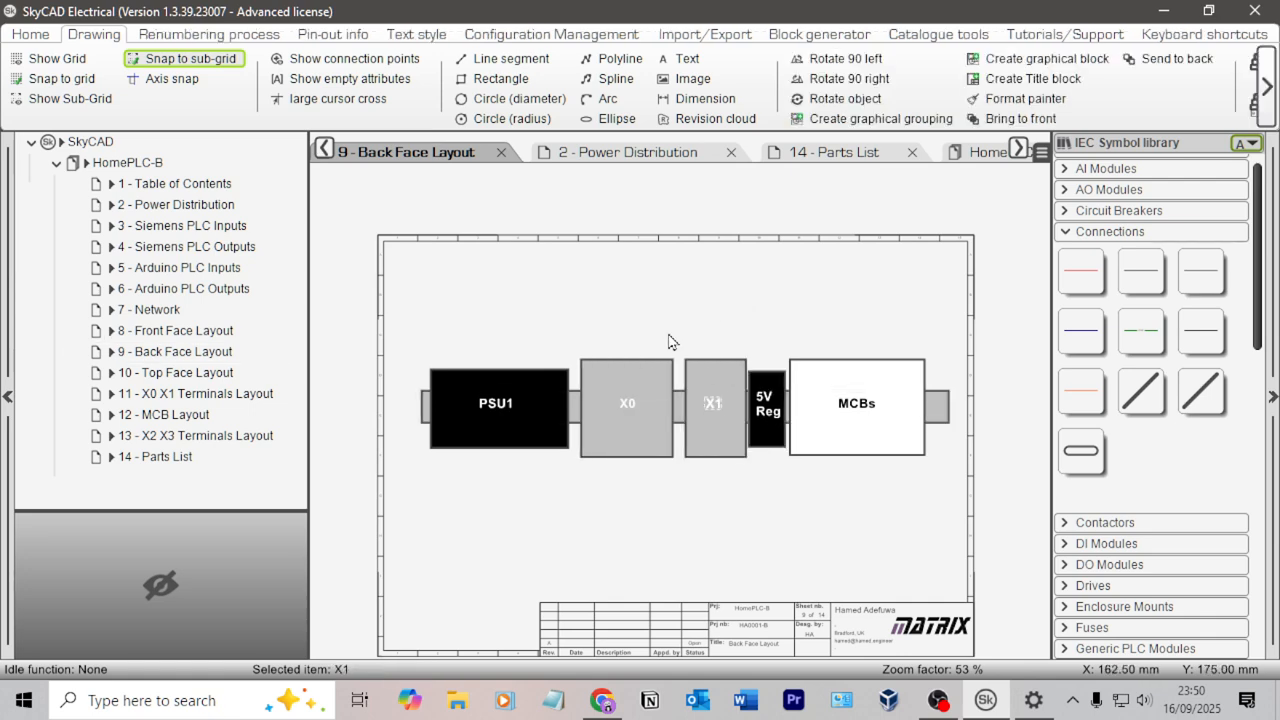
{"action": "scroll", "coordinate": [720, 360], "scroll_direction": "up", "scroll_amount": 3}
{"action": "left_click", "coordinate": [574, 303]}
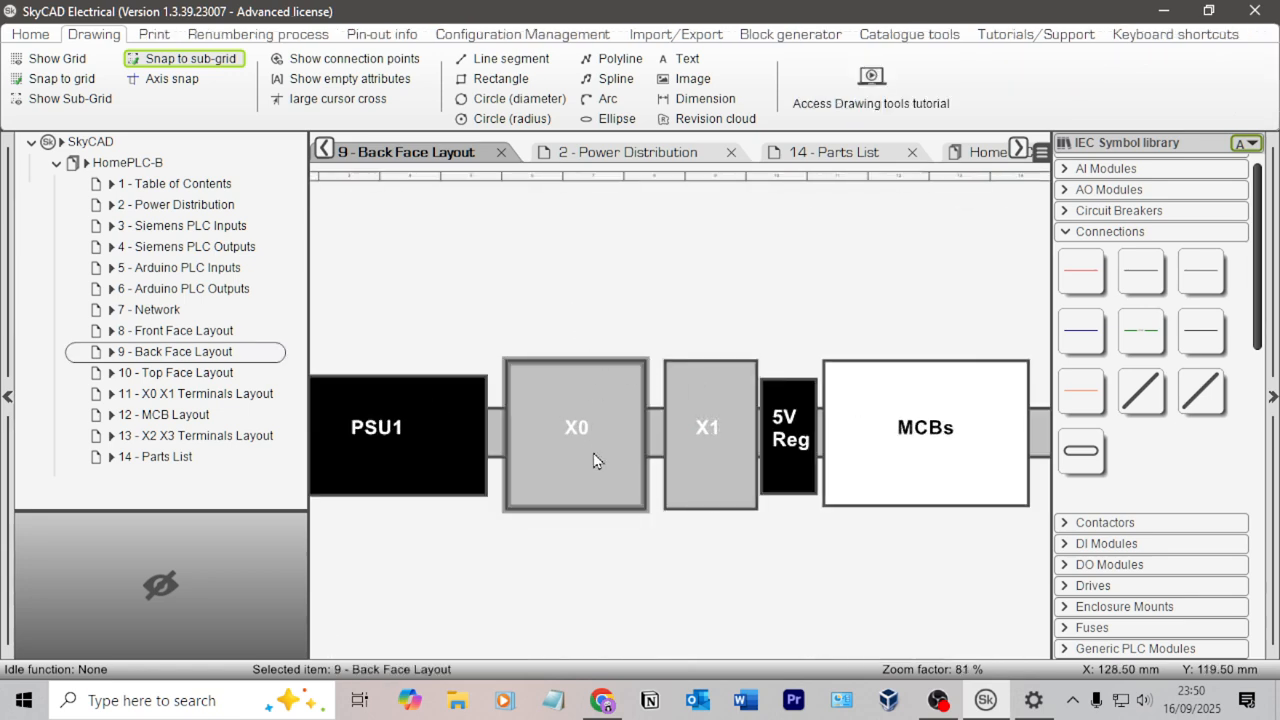
Compare the Back Face Layout and Power Distribution sheets with the assembled hardware in the browser's reference video.
{"action": "scroll", "coordinate": [588, 457], "scroll_direction": "up", "scroll_amount": 2}
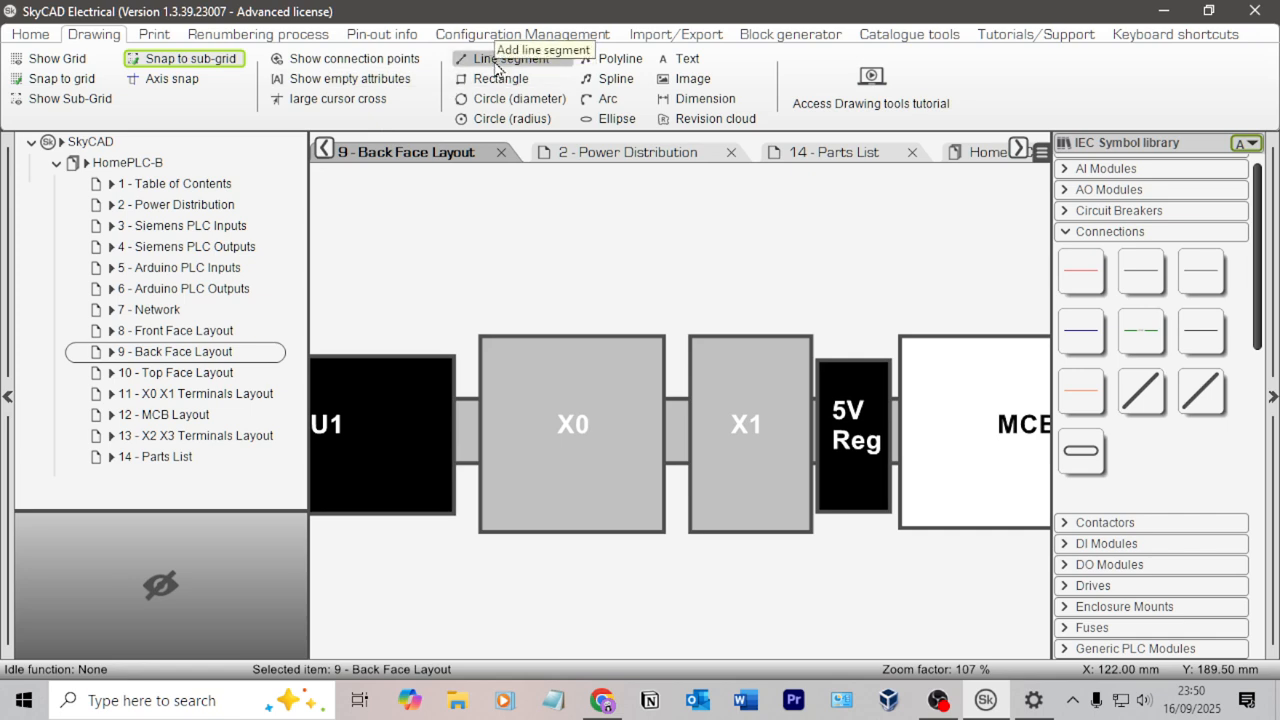
{"action": "scroll", "coordinate": [506, 297], "scroll_direction": "down", "scroll_amount": 3}
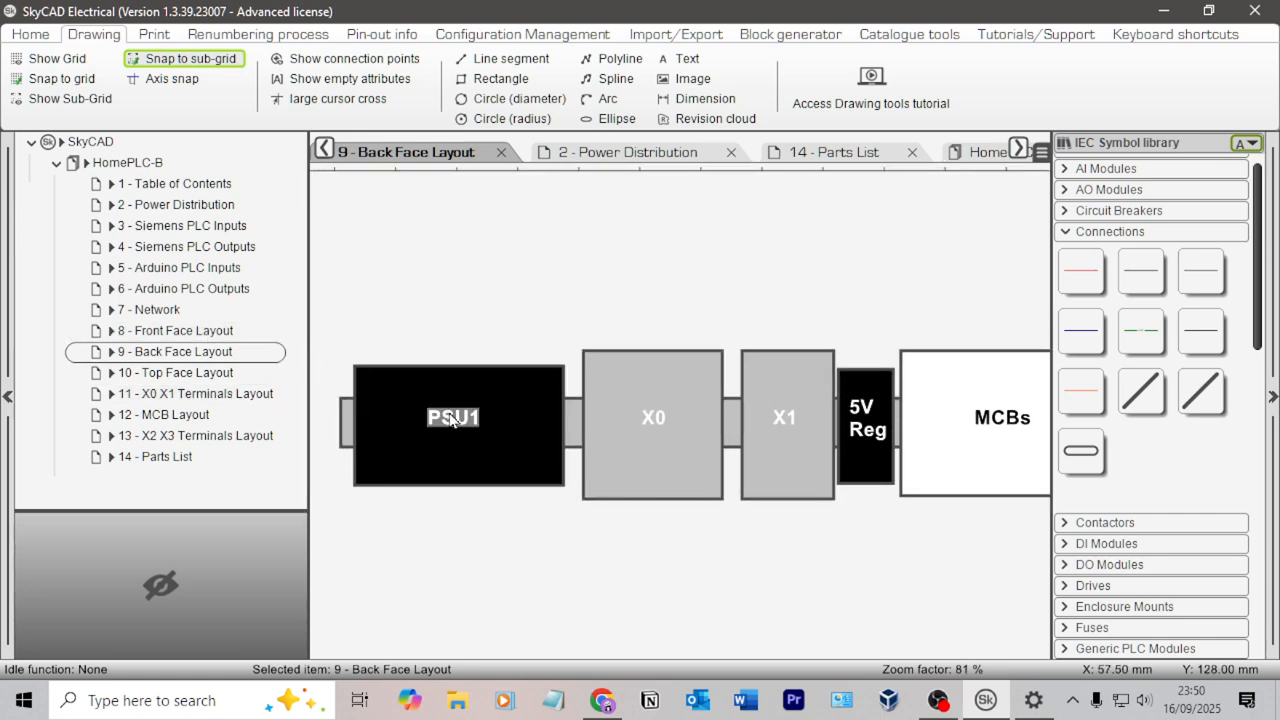
{"action": "left_click", "coordinate": [179, 210]}
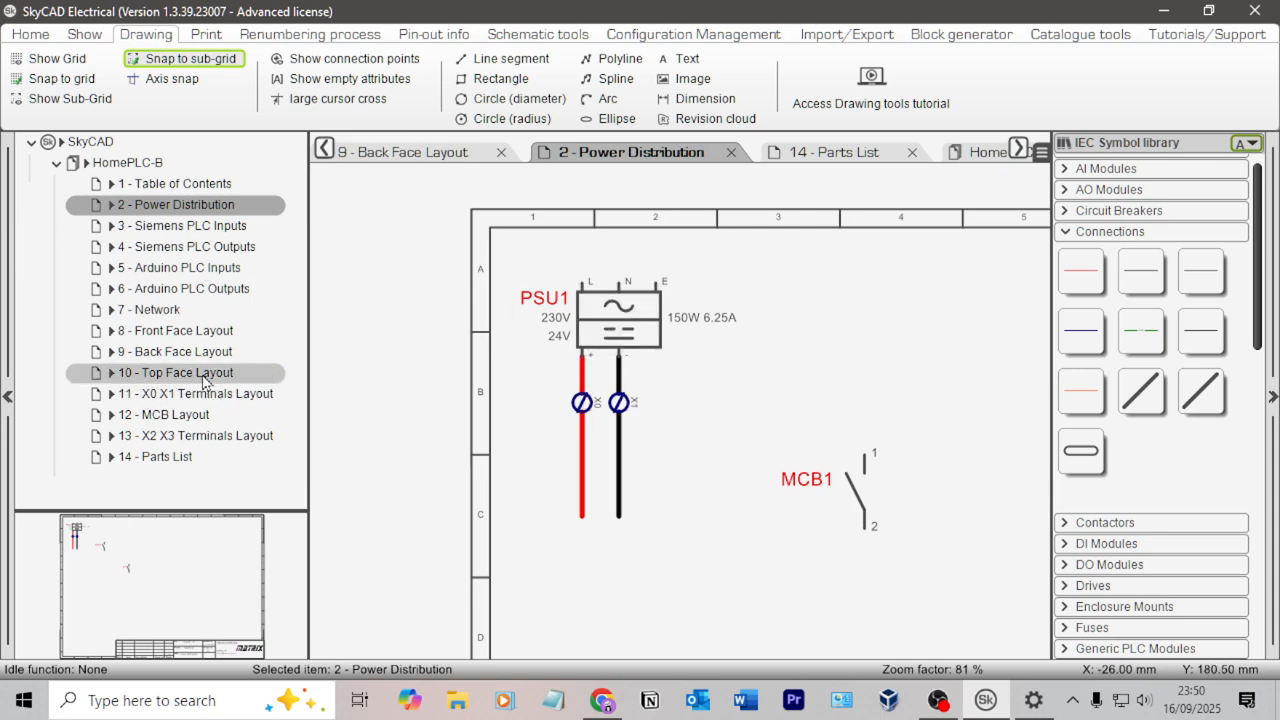
{"action": "left_click", "coordinate": [175, 351]}
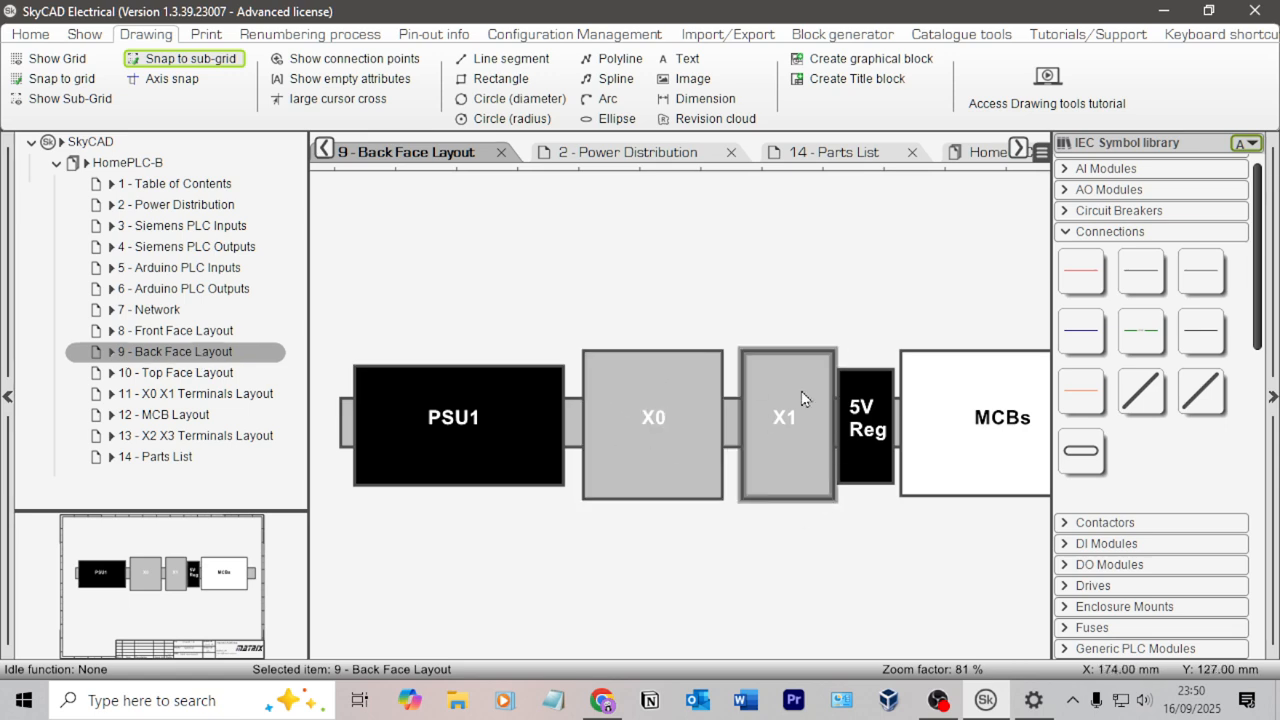
{"action": "double_click", "coordinate": [773, 395]}
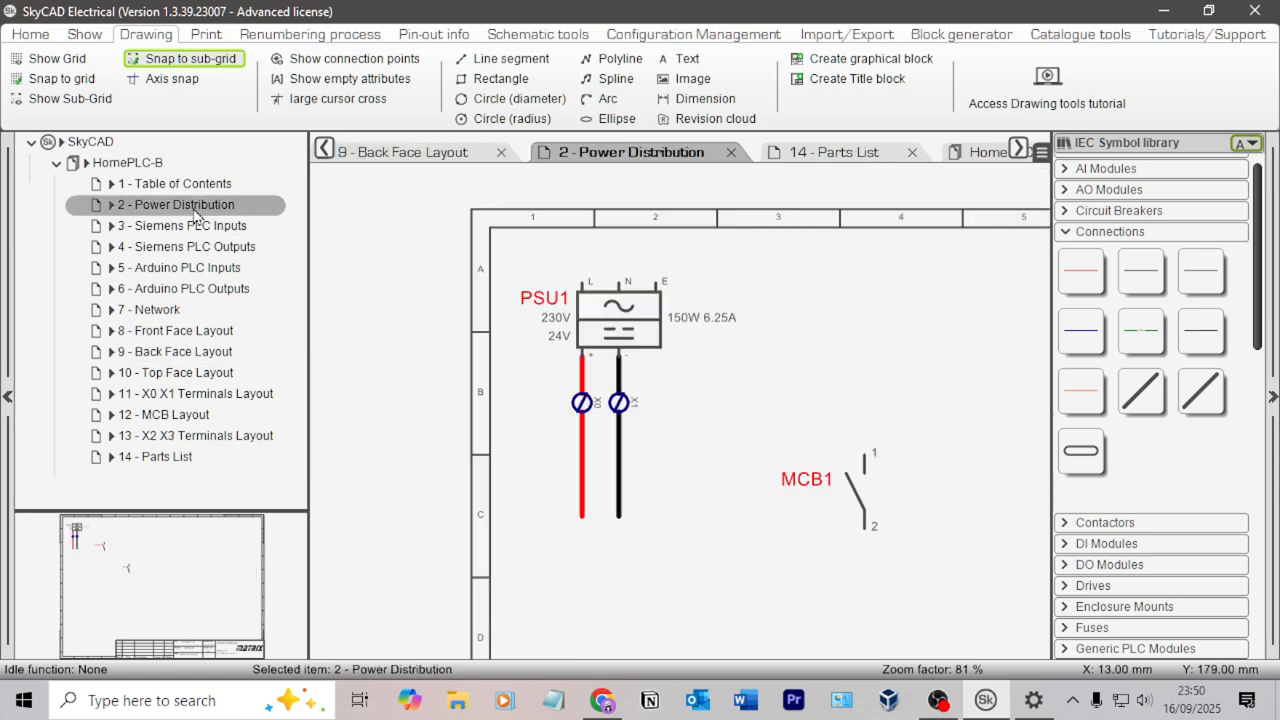
{"action": "scroll", "coordinate": [686, 447], "scroll_direction": "up", "scroll_amount": 2}
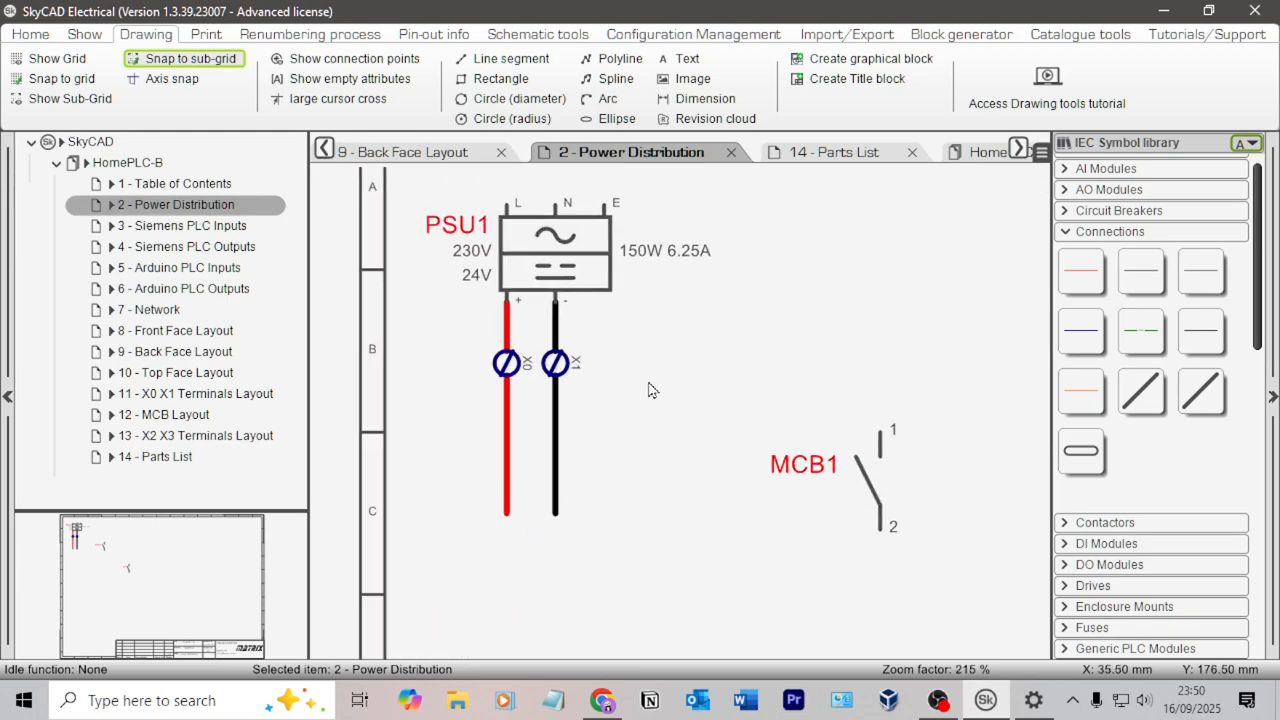
{"action": "key", "text": "alt+Tab"}
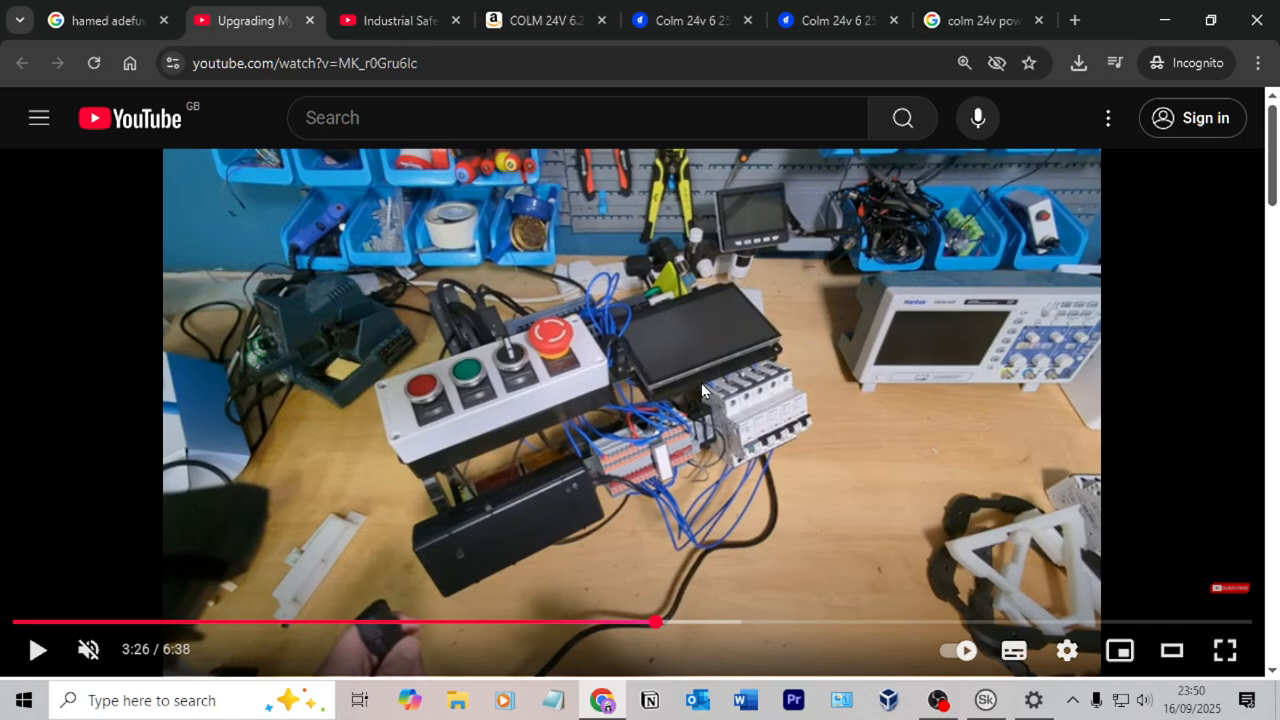
{"action": "key", "text": "alt+Tab"}
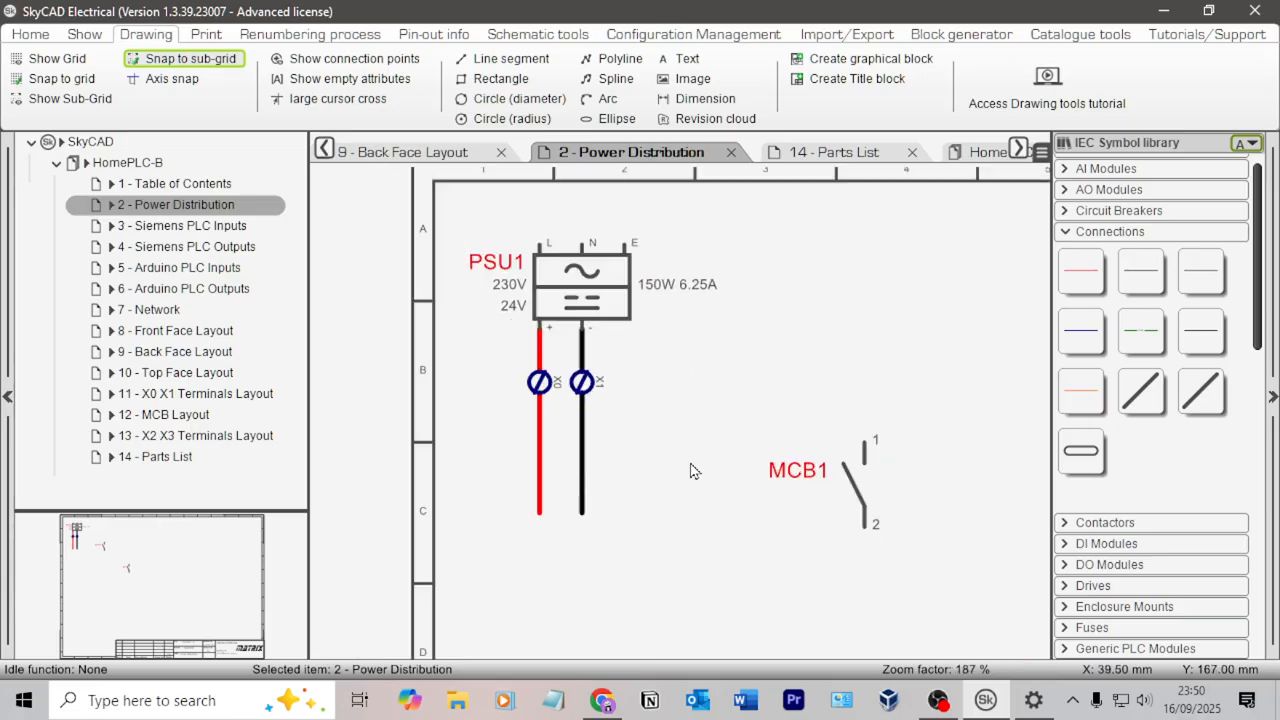
{"action": "key", "text": "alt+Tab"}
{"action": "key", "text": "alt+Tab"}
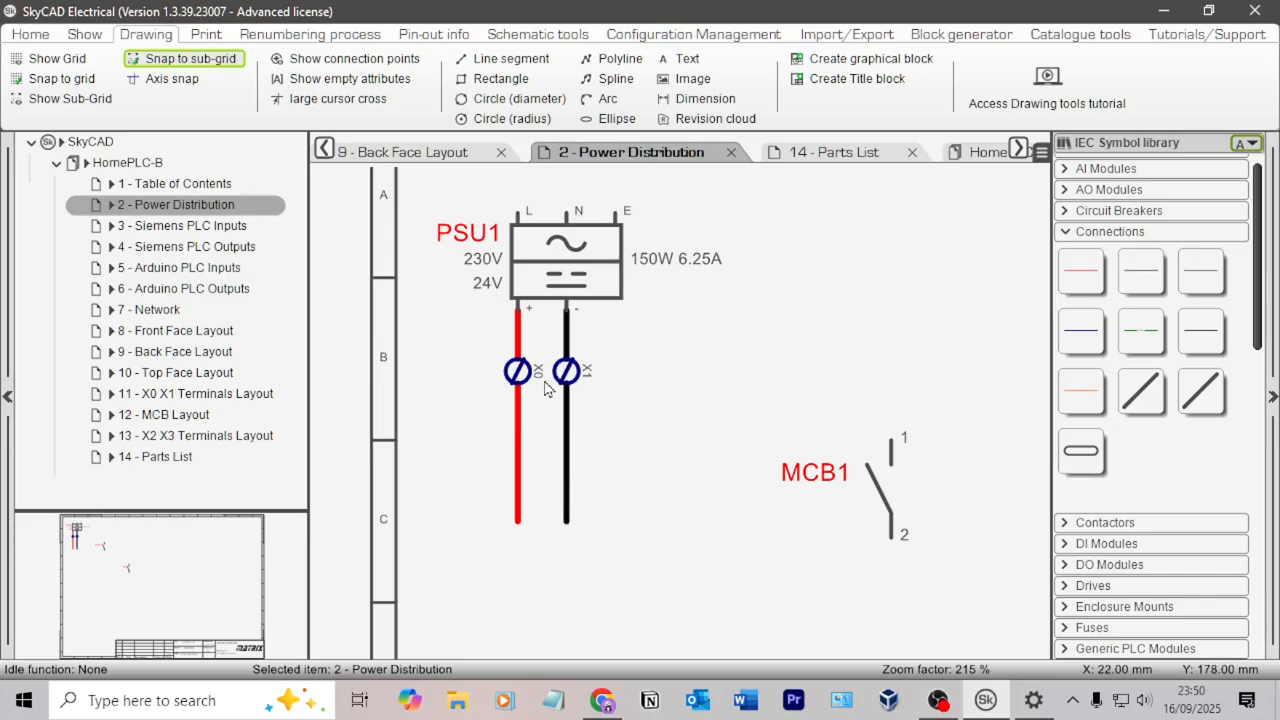
{"action": "middle_click_drag", "start_coordinate": [668, 474], "coordinate": [645, 284]}
{"action": "scroll", "coordinate": [645, 286], "scroll_direction": "down", "scroll_amount": 3}
{"action": "scroll", "coordinate": [545, 285], "scroll_direction": "down", "scroll_amount": 4}
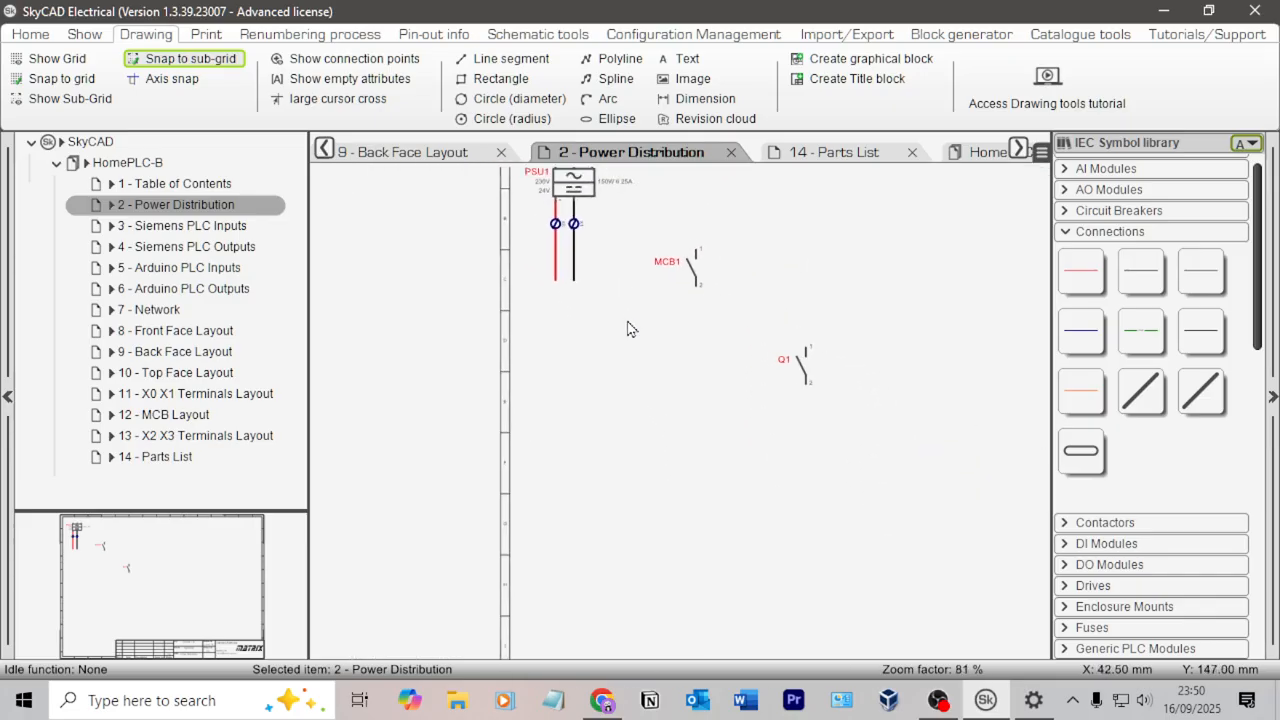
{"action": "left_click", "coordinate": [542, 282]}
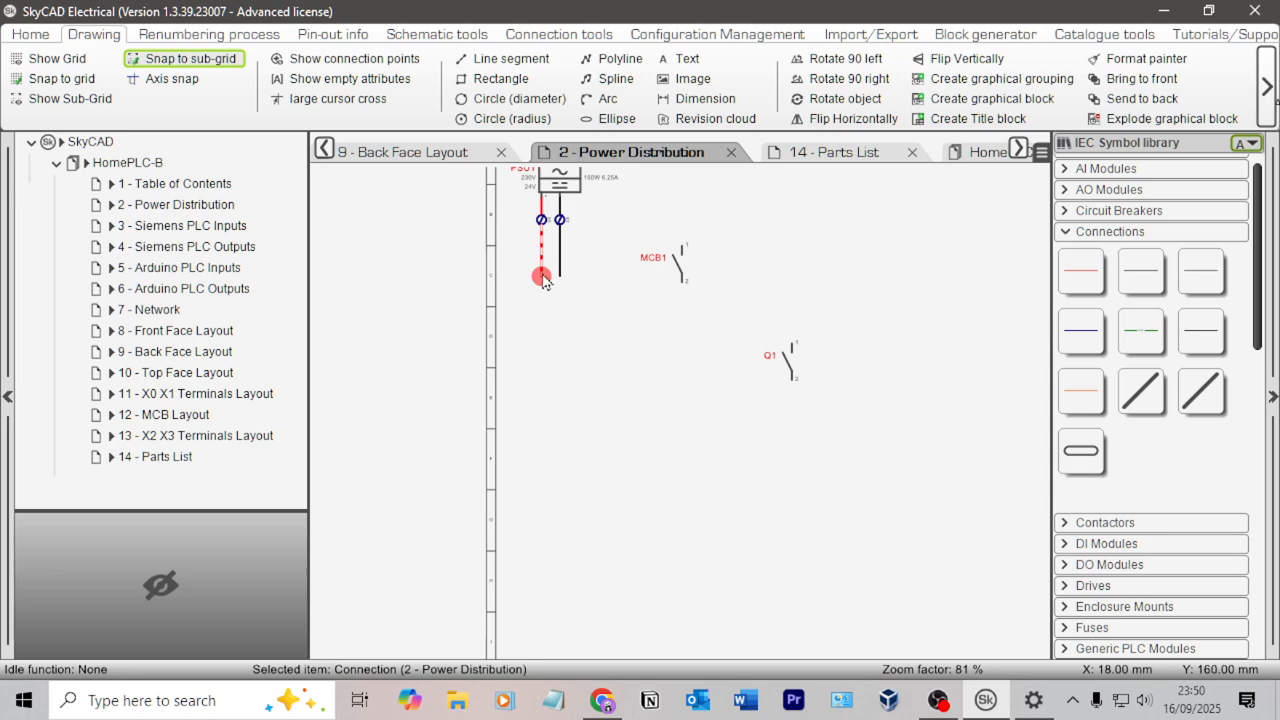
{"action": "scroll", "coordinate": [541, 258], "scroll_direction": "up", "scroll_amount": 11}
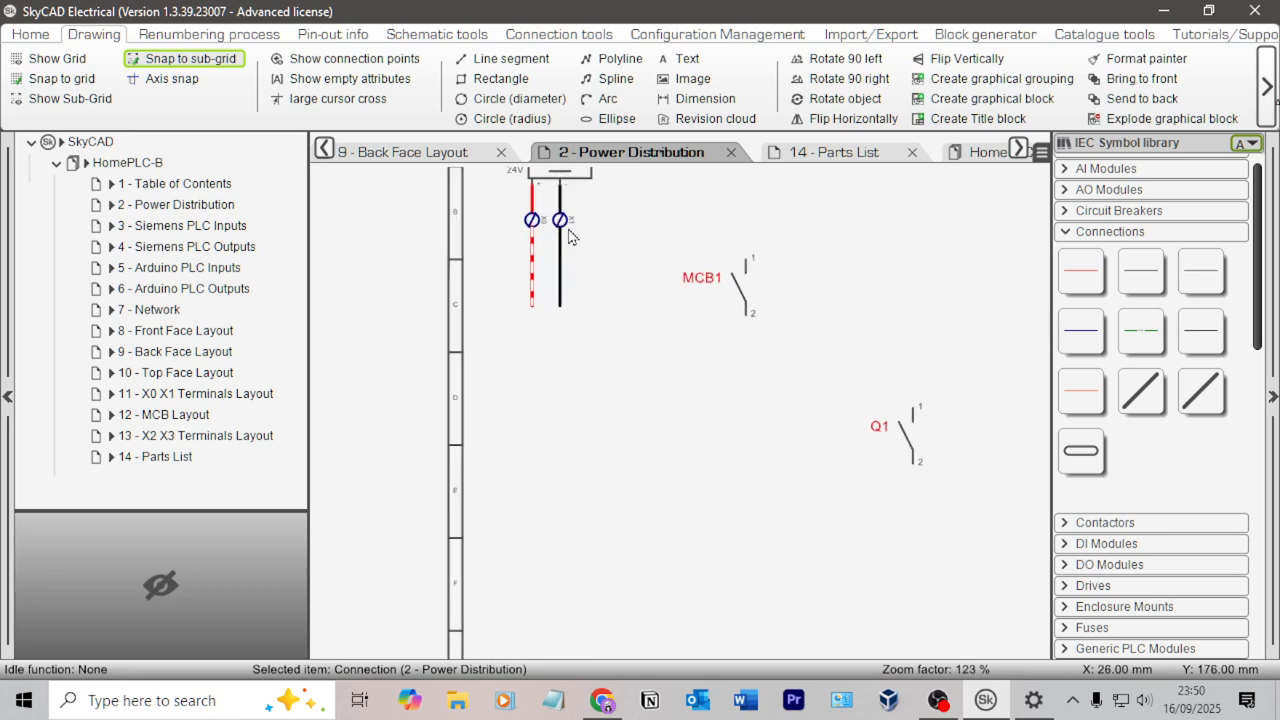
{"action": "left_click_drag", "start_coordinate": [551, 389], "coordinate": [887, 368]}
{"action": "key", "text": "ctrl+z"}
{"action": "scroll", "coordinate": [819, 515], "scroll_direction": "down", "scroll_amount": 1}
{"action": "scroll", "coordinate": [819, 524], "scroll_direction": "down", "scroll_amount": 9}
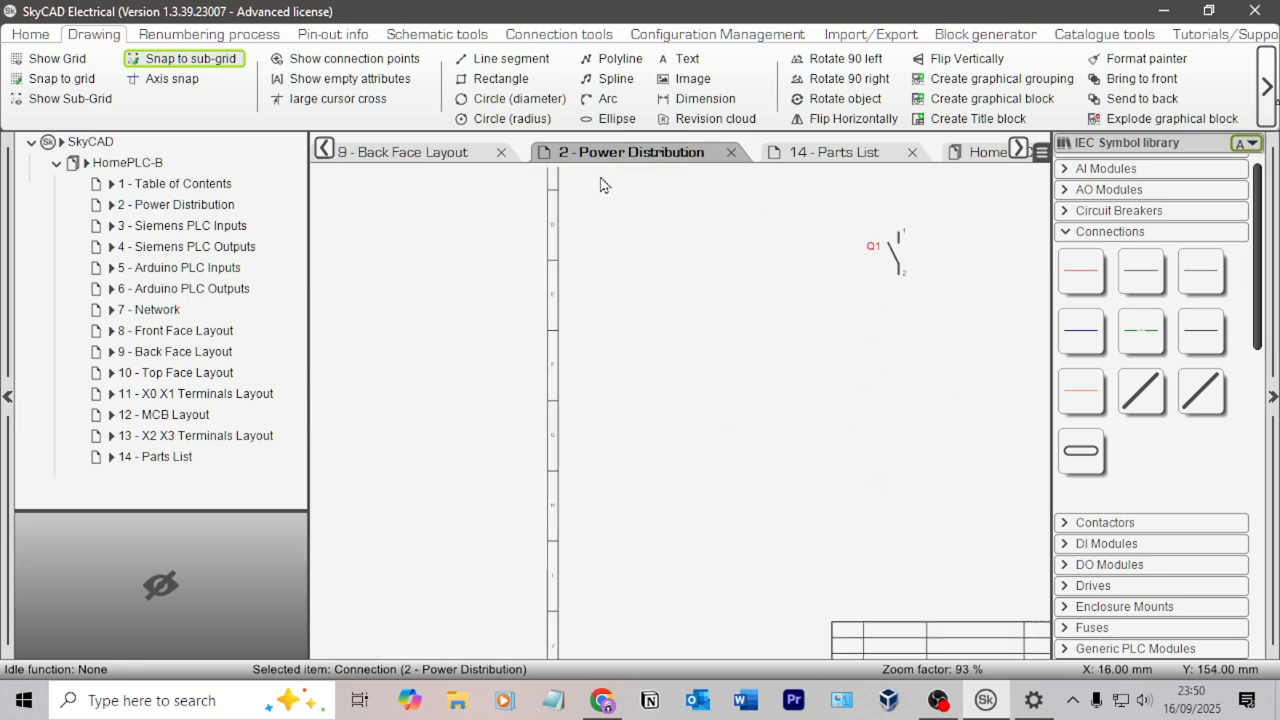
{"action": "scroll", "coordinate": [689, 337], "scroll_direction": "up", "scroll_amount": 4}
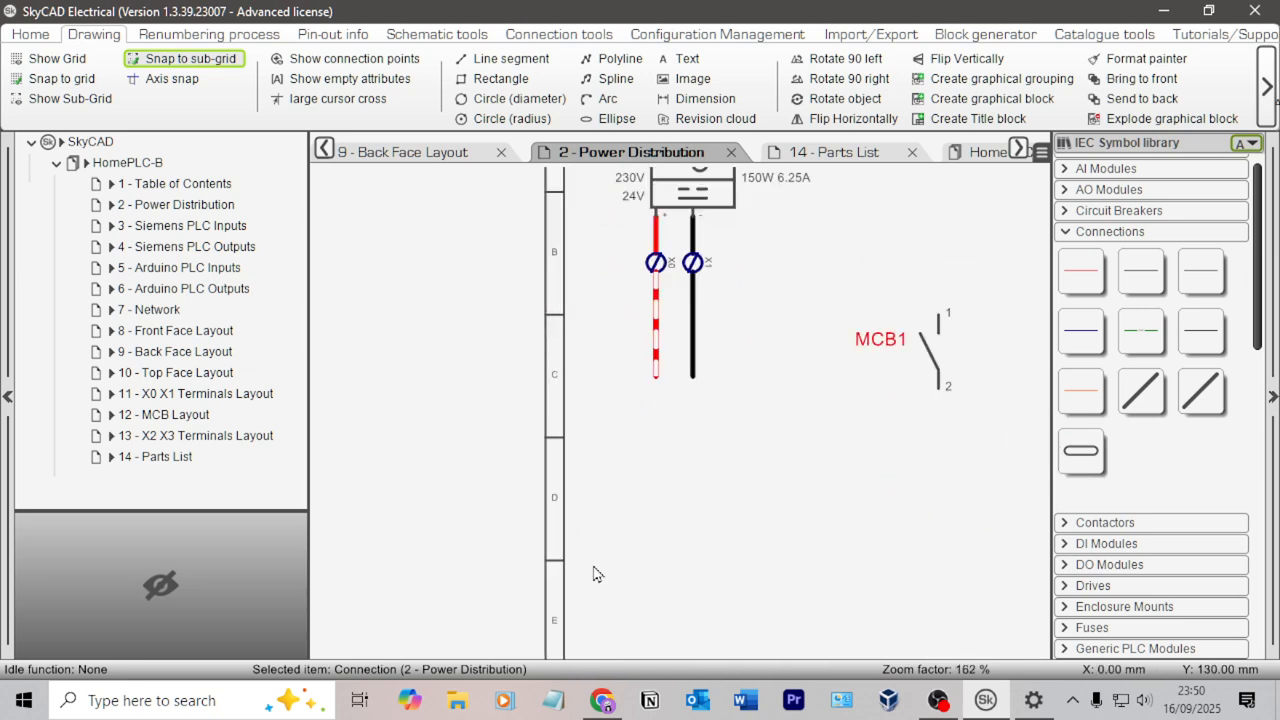
{"action": "scroll", "coordinate": [755, 380], "scroll_direction": "down", "scroll_amount": 3}
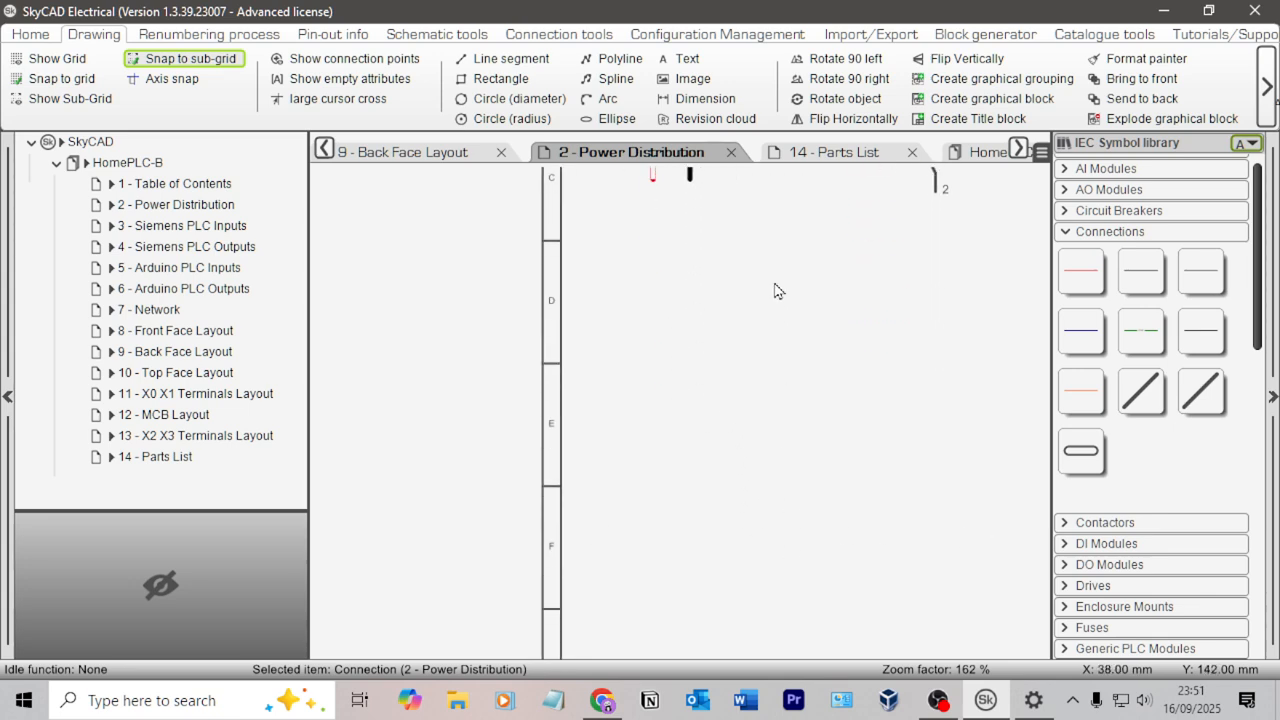
Extend the red wire below PSU1 down to near the bottom edge of the Power Distribution sheet, and show the grid.
{"action": "scroll", "coordinate": [727, 275], "scroll_direction": "up", "scroll_amount": 1}
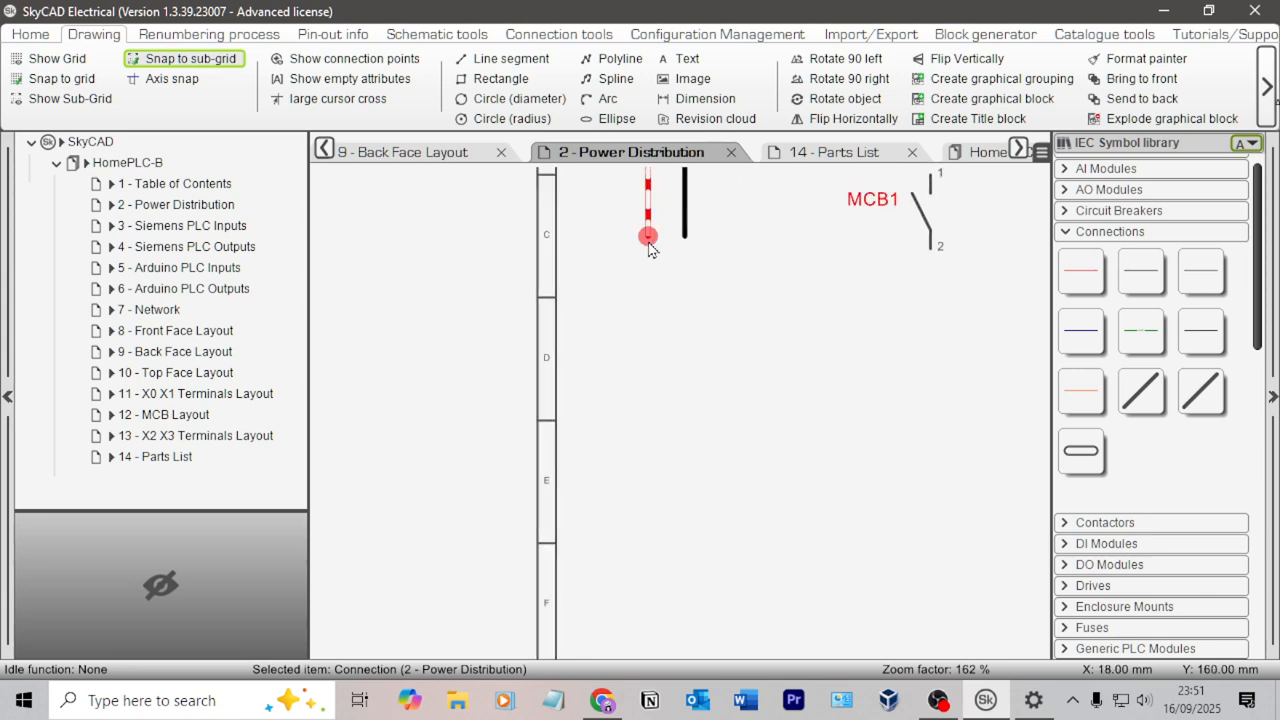
{"action": "left_click_drag", "start_coordinate": [649, 243], "coordinate": [648, 618]}
{"action": "scroll", "coordinate": [780, 531], "scroll_direction": "down", "scroll_amount": 2}
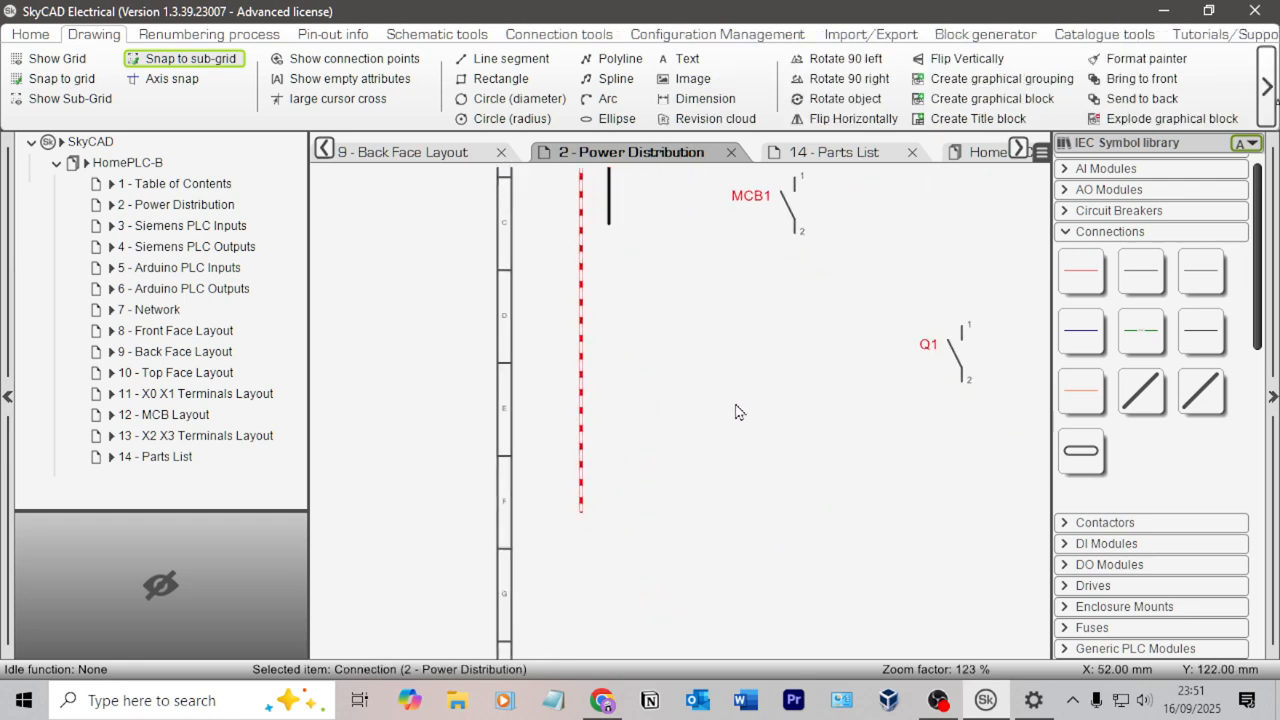
{"action": "left_click", "coordinate": [40, 58]}
{"action": "scroll", "coordinate": [596, 340], "scroll_direction": "down", "scroll_amount": 2}
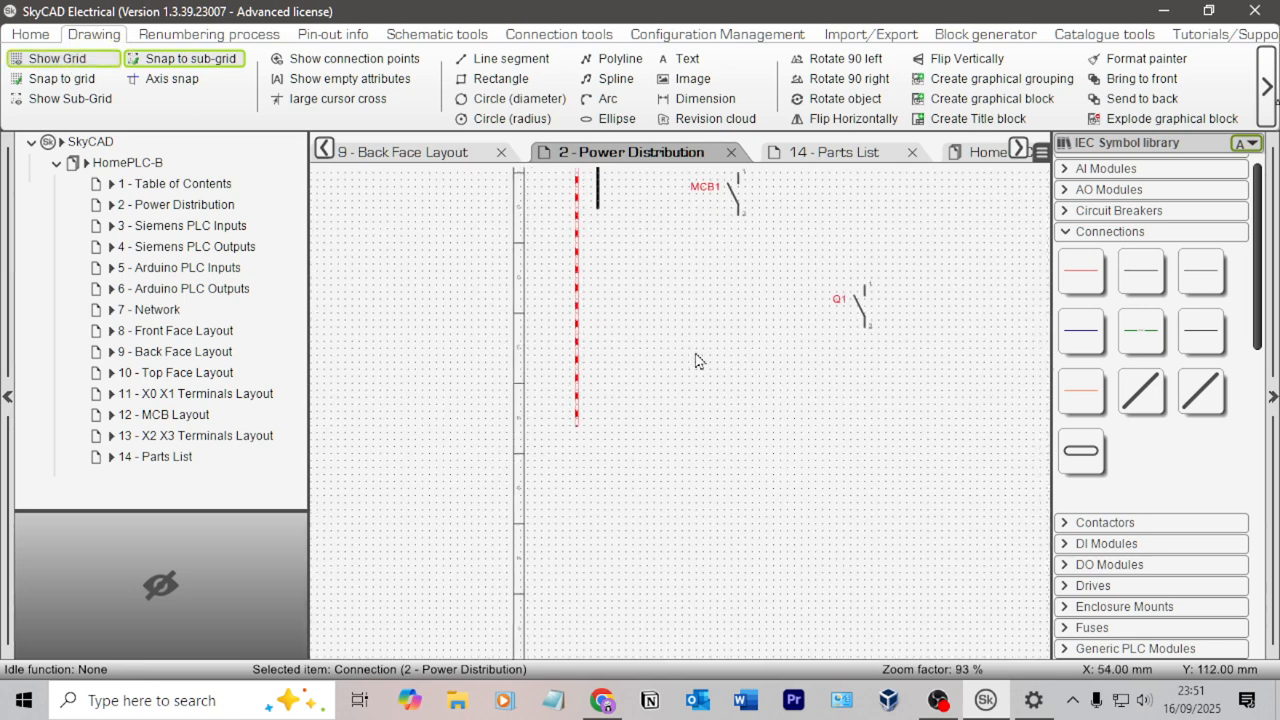
{"action": "scroll", "coordinate": [620, 350], "scroll_direction": "down", "scroll_amount": 1}
{"action": "left_click_drag", "start_coordinate": [484, 460], "coordinate": [489, 648]}
Extend the black wire below PSU1 down to the same level as the red wire's lower end.
{"action": "left_click", "coordinate": [499, 295]}
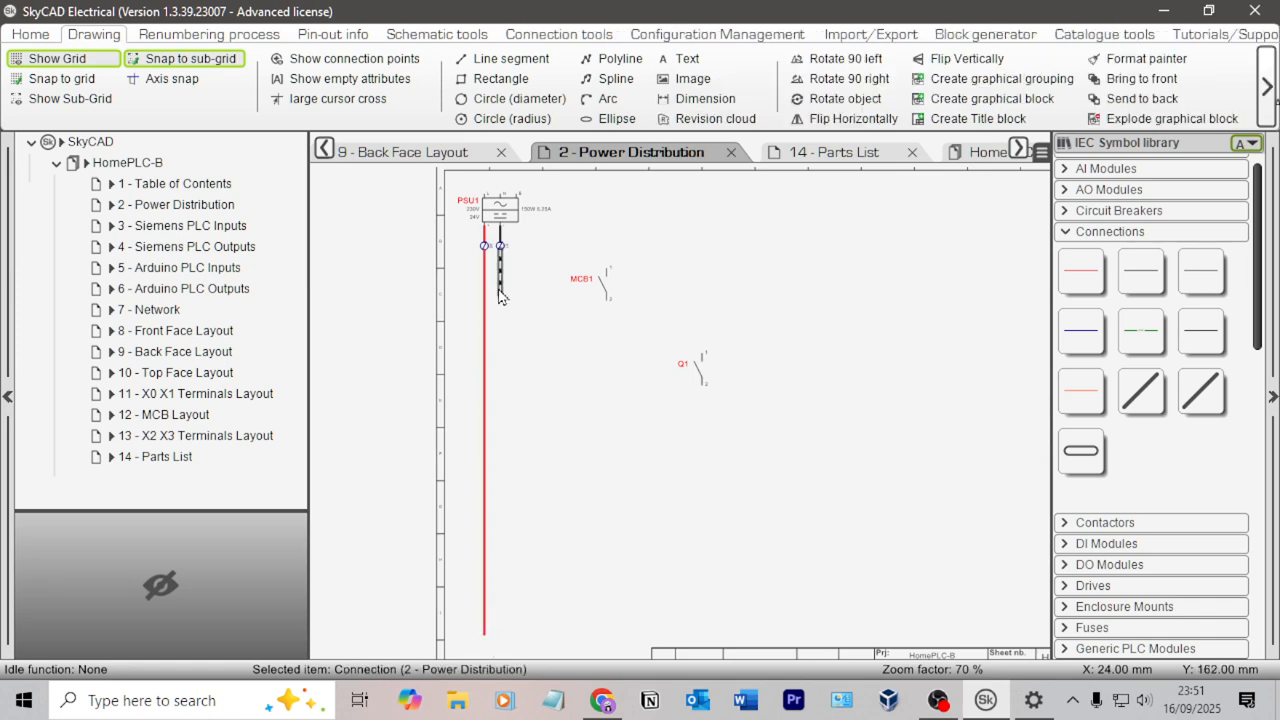
{"action": "left_click_drag", "start_coordinate": [499, 295], "coordinate": [506, 639]}
{"action": "left_click", "coordinate": [600, 497]}
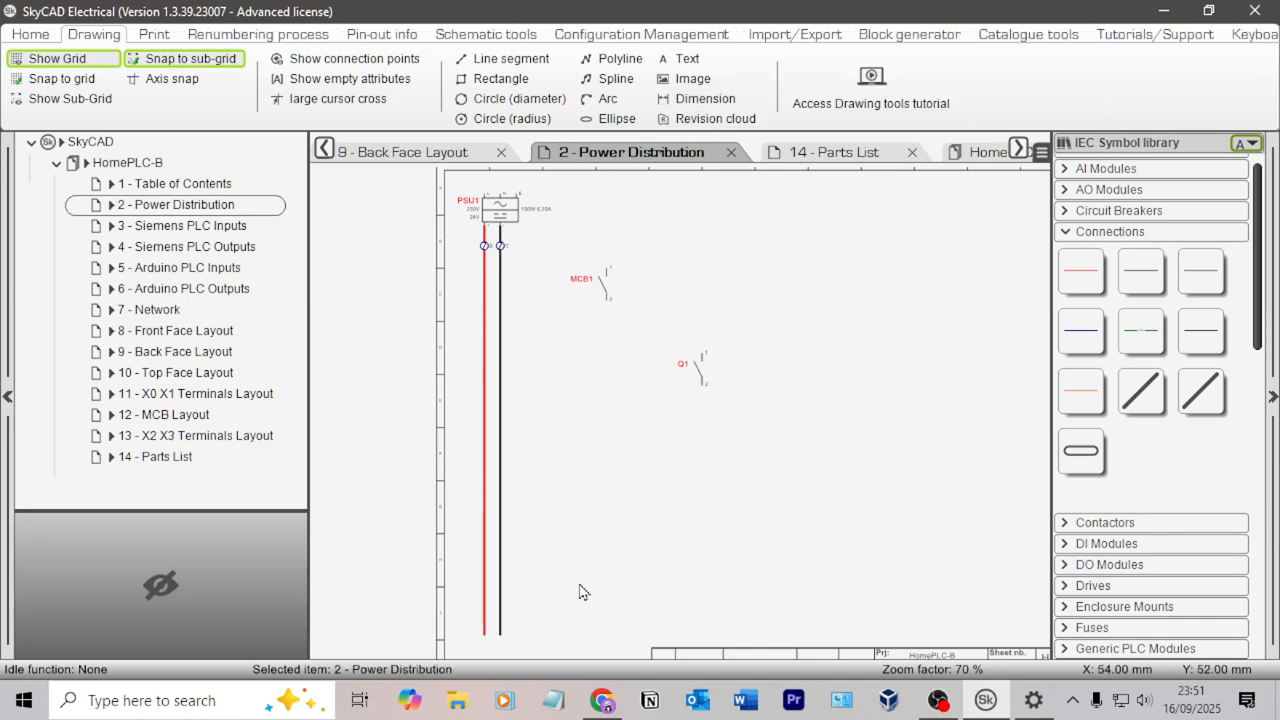
{"action": "scroll", "coordinate": [595, 460], "scroll_direction": "up", "scroll_amount": 2}
{"action": "middle_click_drag", "start_coordinate": [630, 495], "coordinate": [648, 509]}
Switch to the browser and compare the Siemens 5SY6102-7 C2, 5SY61 C2 and 5SY61 C1 MCB search results.
{"action": "key", "text": "alt+Tab"}
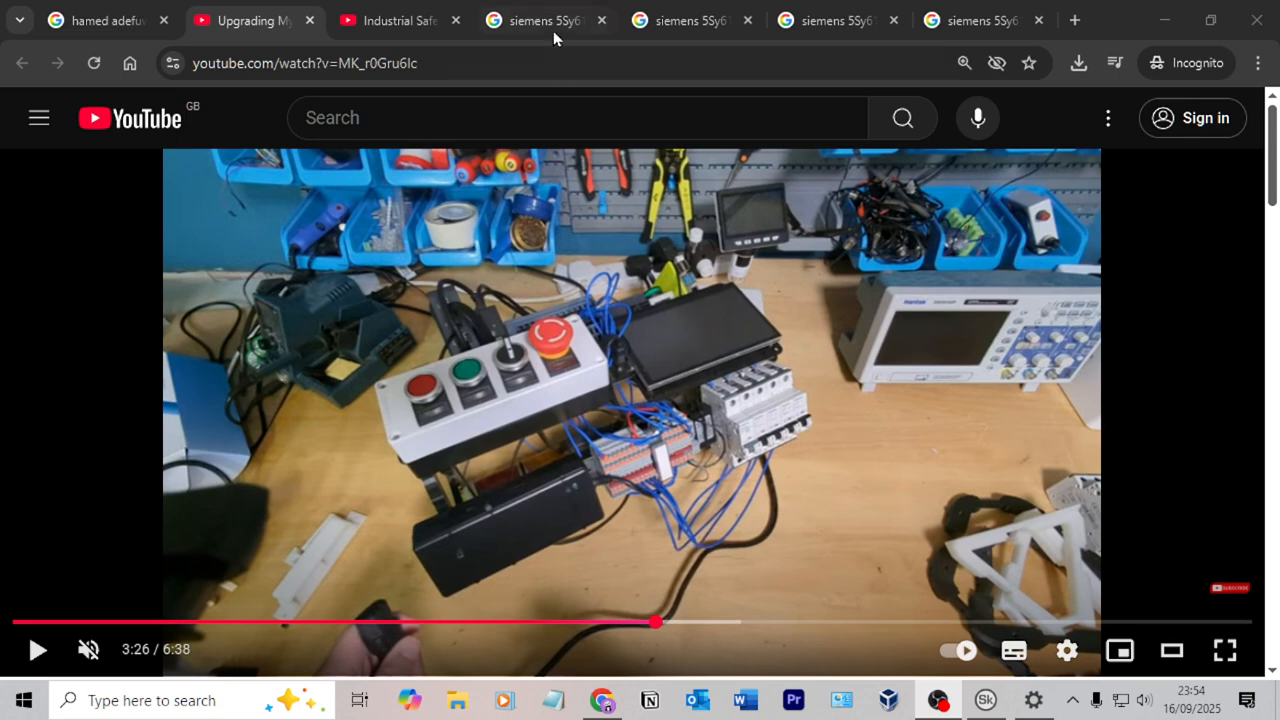
{"action": "left_click", "coordinate": [551, 22]}
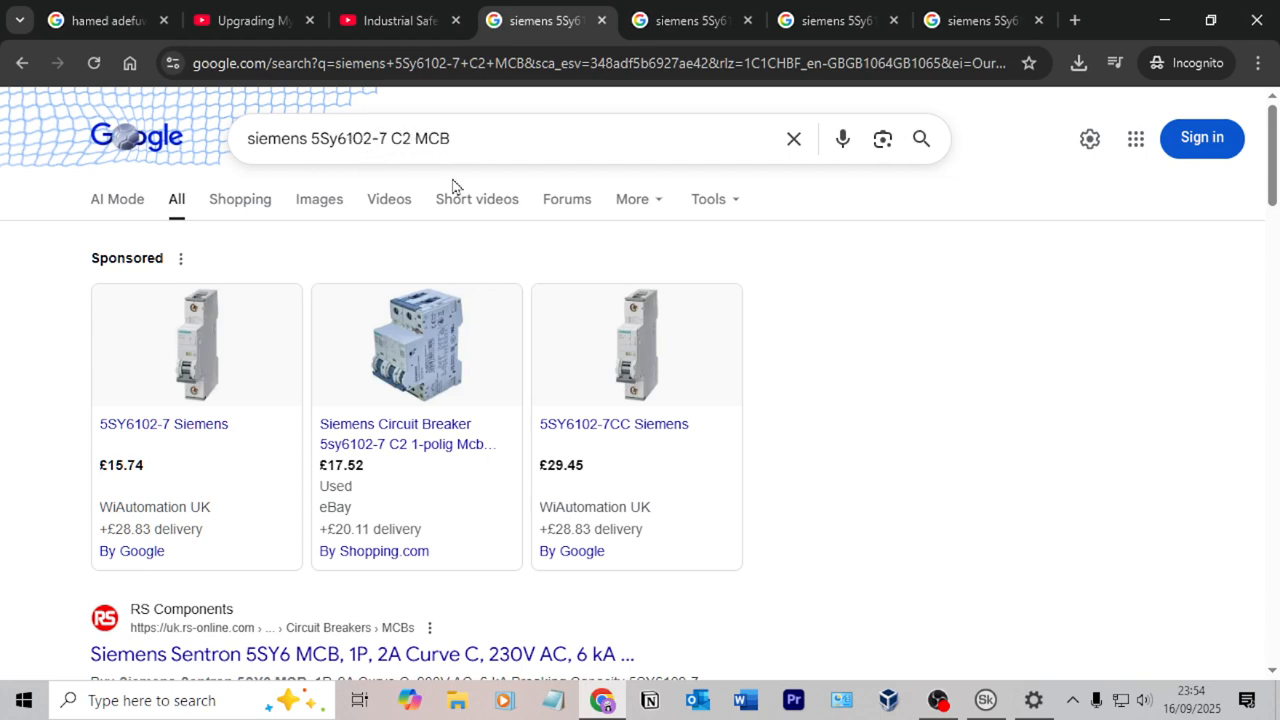
{"action": "mouse_move", "coordinate": [165, 390]}
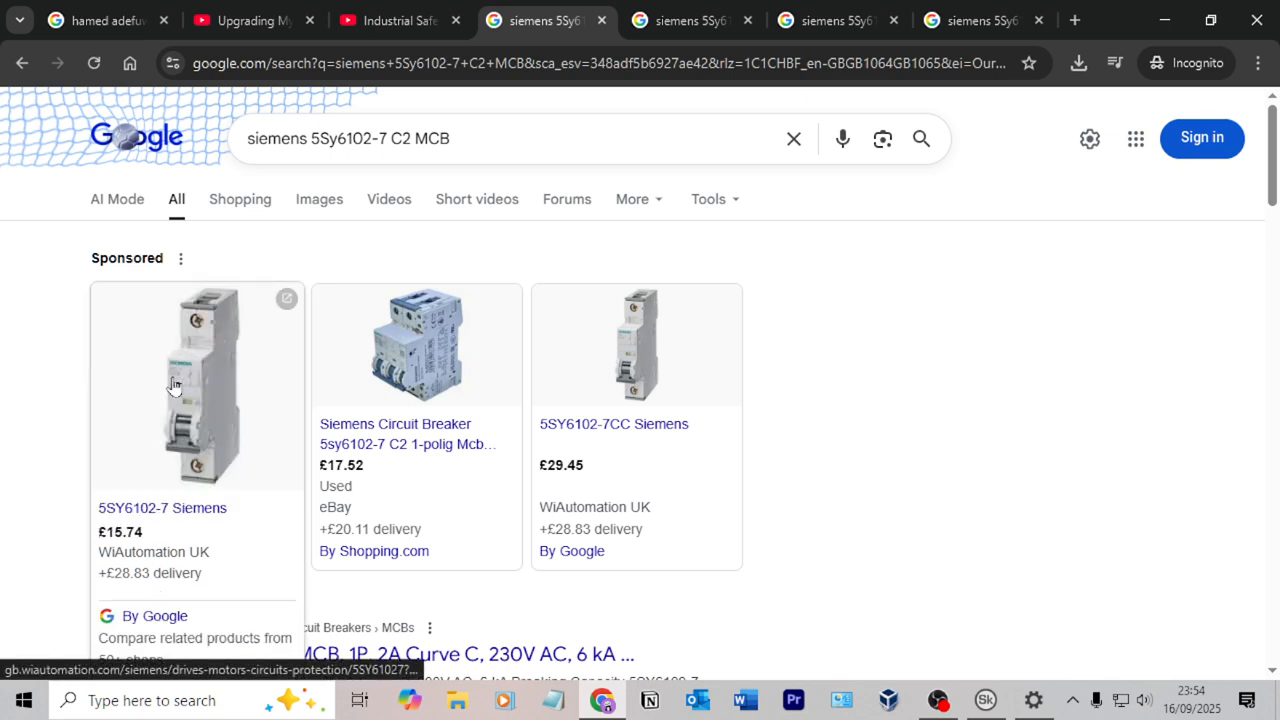
{"action": "key", "text": "ctrl+Tab"}
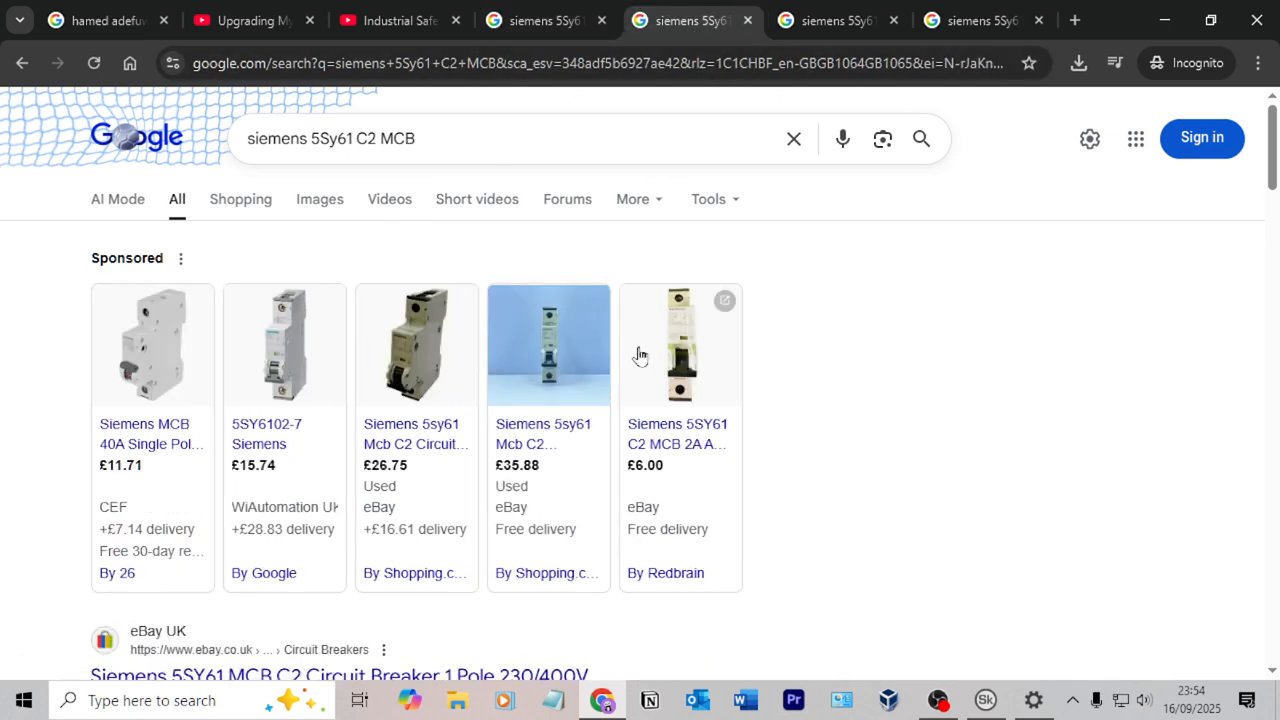
{"action": "left_click", "coordinate": [535, 22]}
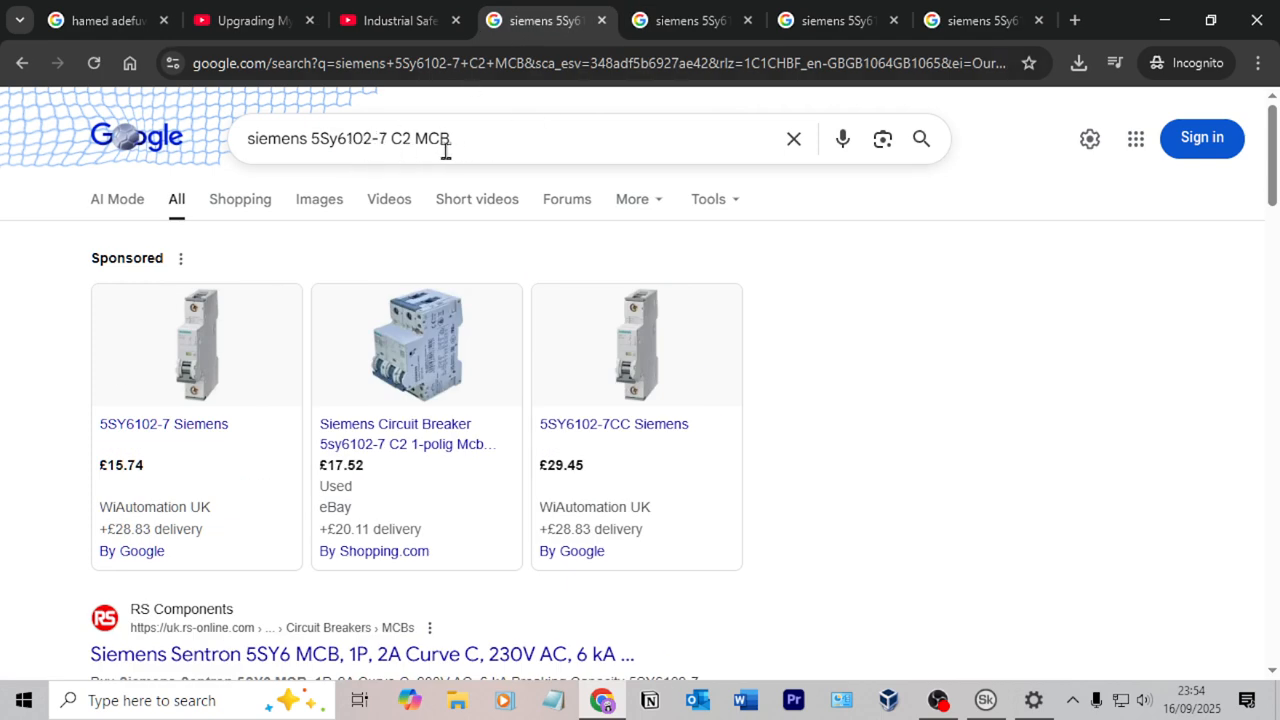
{"action": "left_click", "coordinate": [699, 28]}
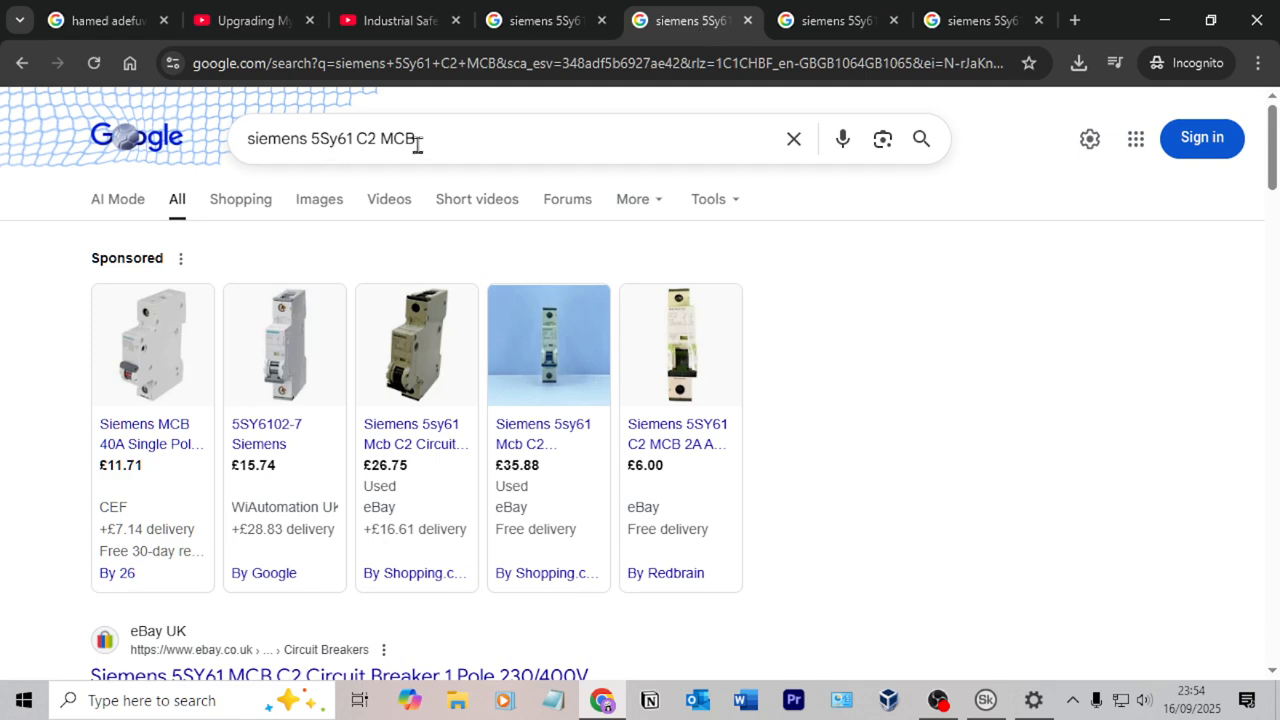
{"action": "left_click", "coordinate": [835, 20]}
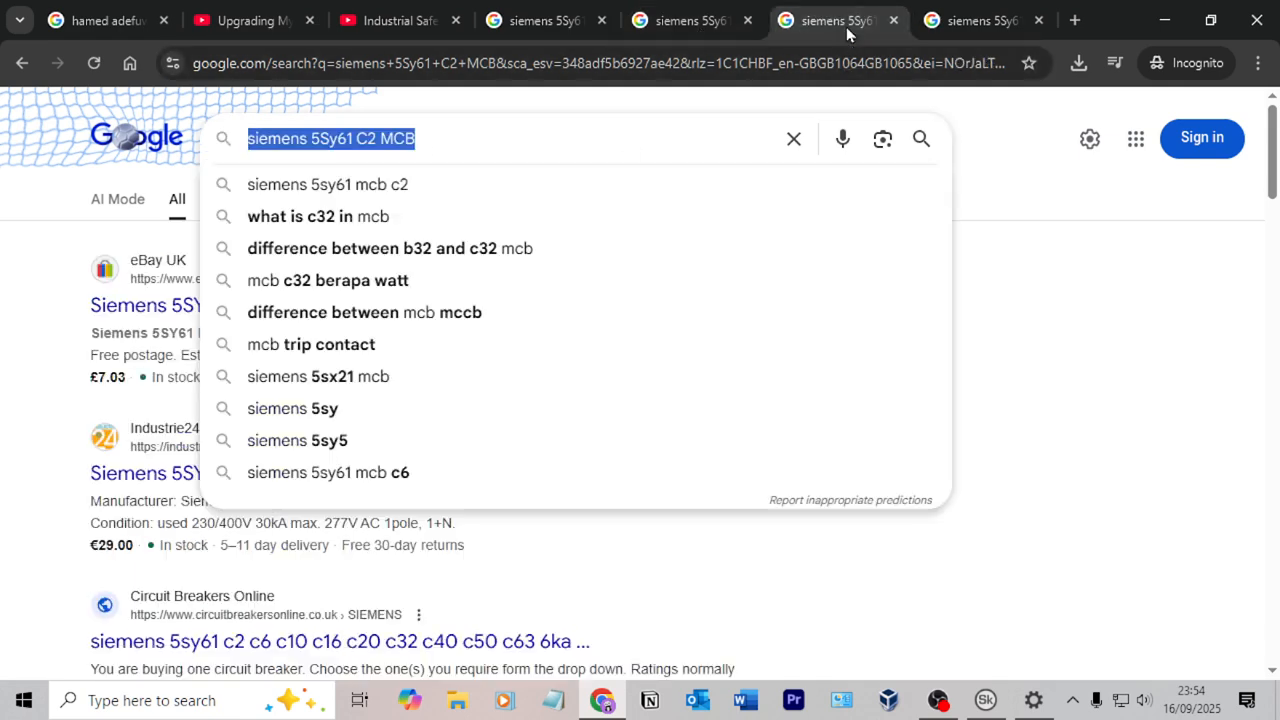
{"action": "left_click", "coordinate": [1022, 255]}
{"action": "left_click", "coordinate": [990, 30]}
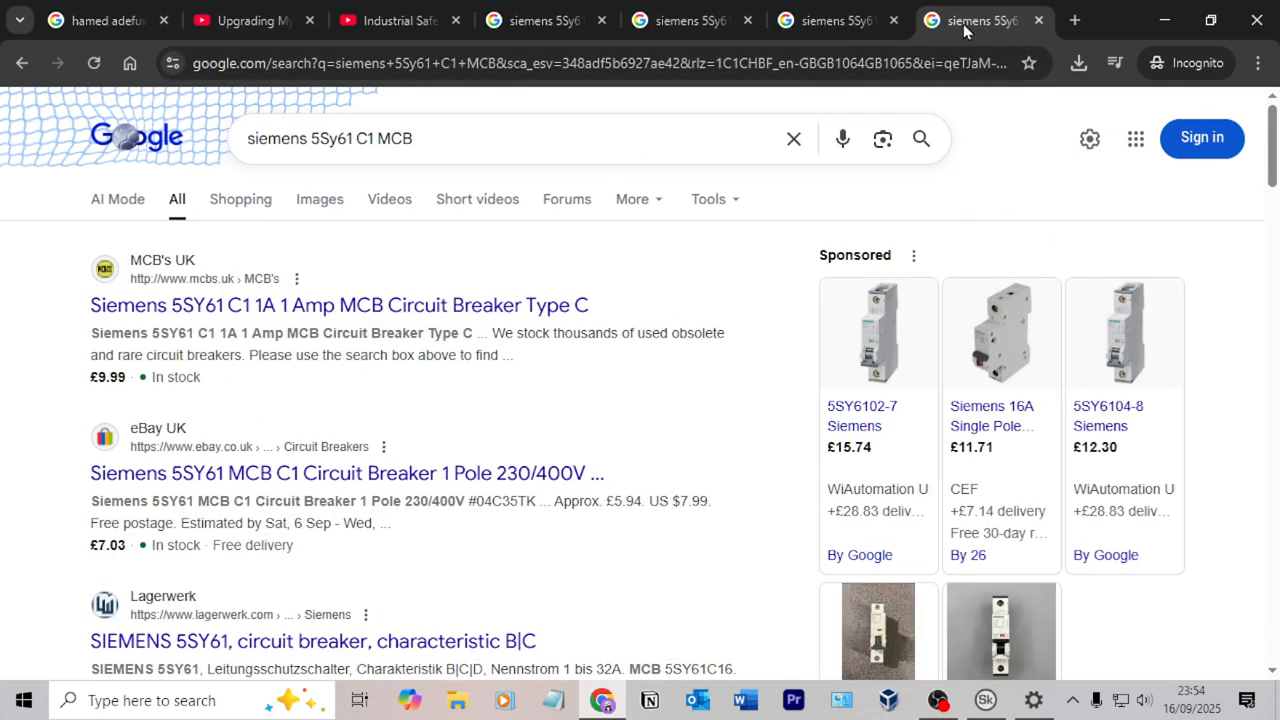
Compare the rig in the DIN rail upgrade and safety relay videos, examining the components beside the MCBs.
{"action": "left_click", "coordinate": [245, 22]}
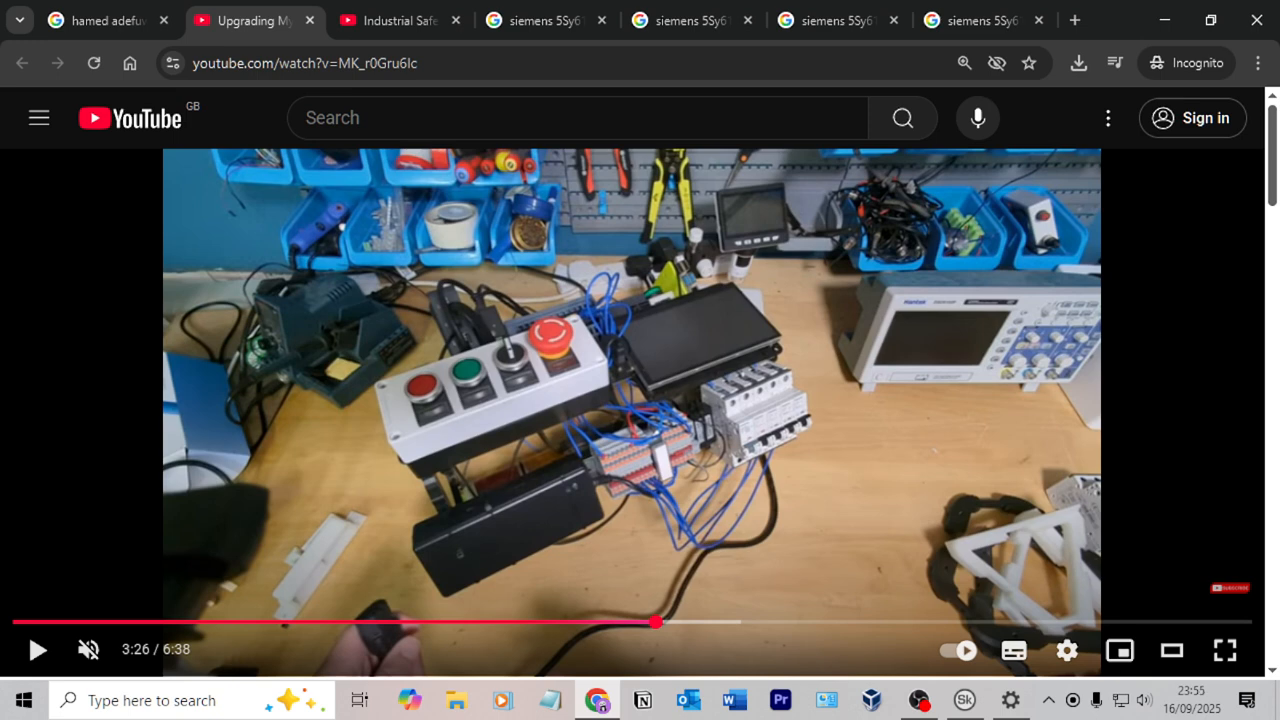
{"action": "scroll", "coordinate": [681, 440], "scroll_direction": "down", "scroll_amount": 2}
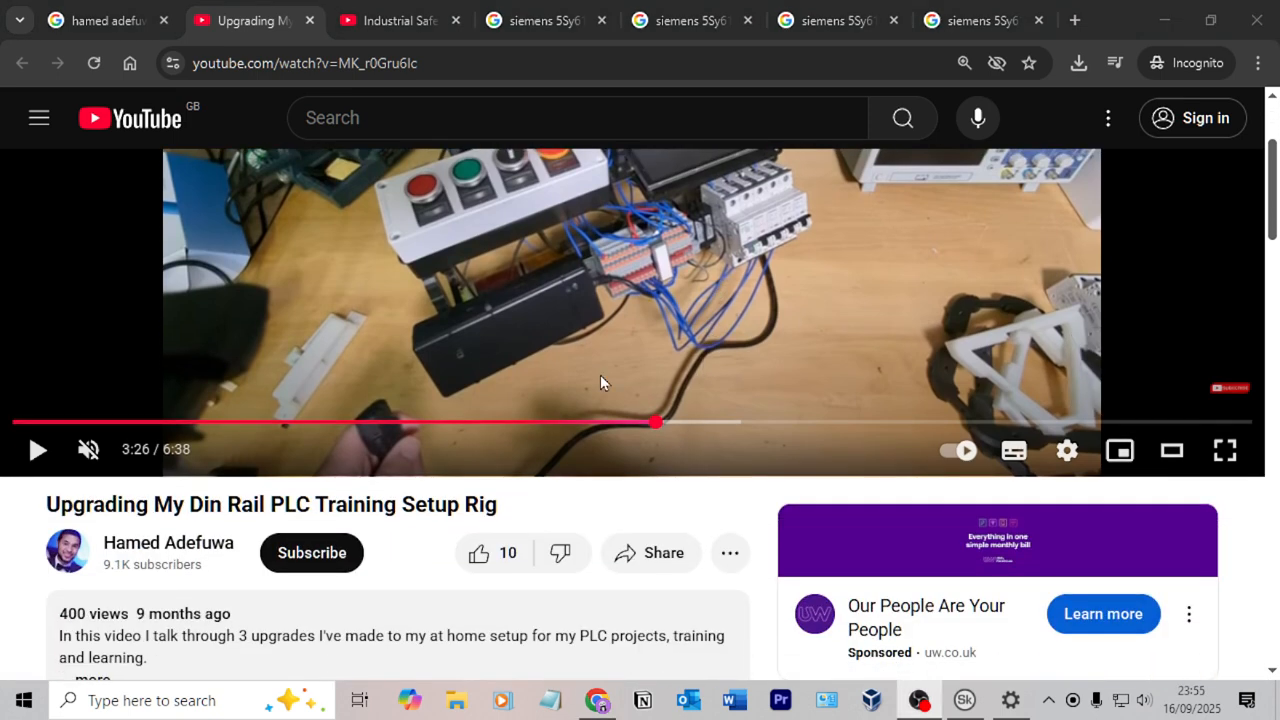
{"action": "scroll", "coordinate": [600, 382], "scroll_direction": "up", "scroll_amount": 2}
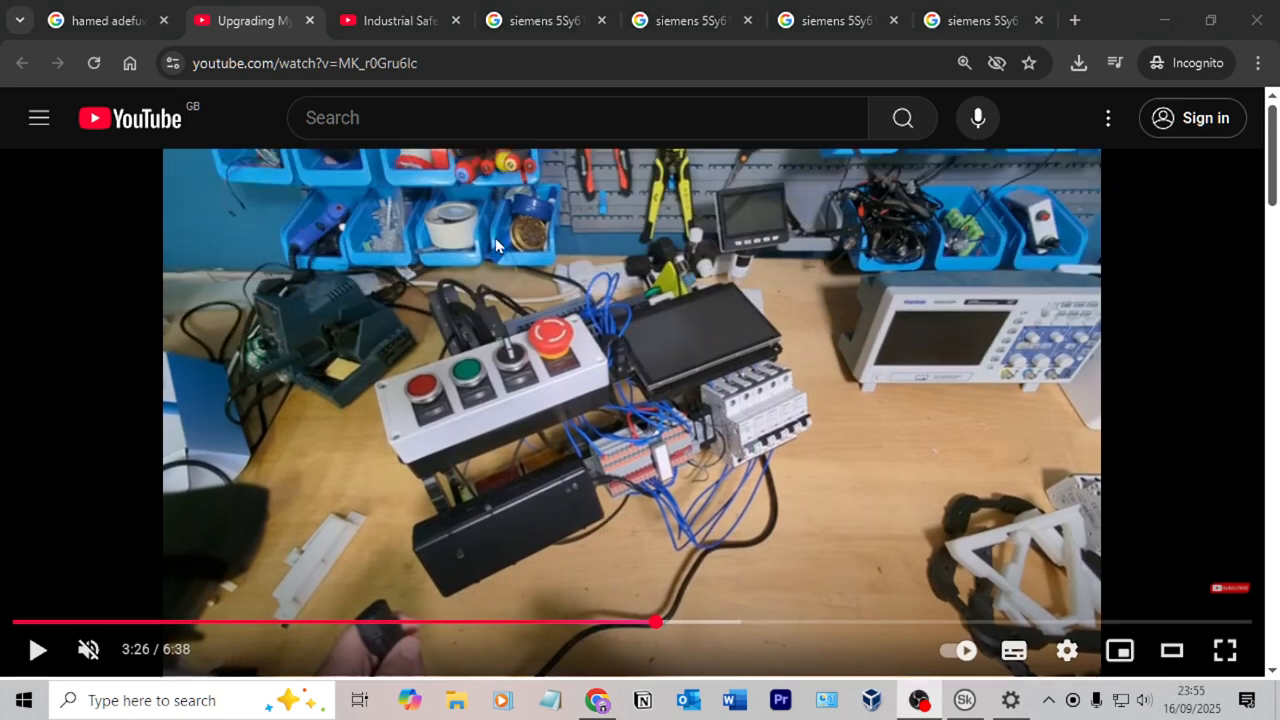
{"action": "left_click", "coordinate": [420, 20]}
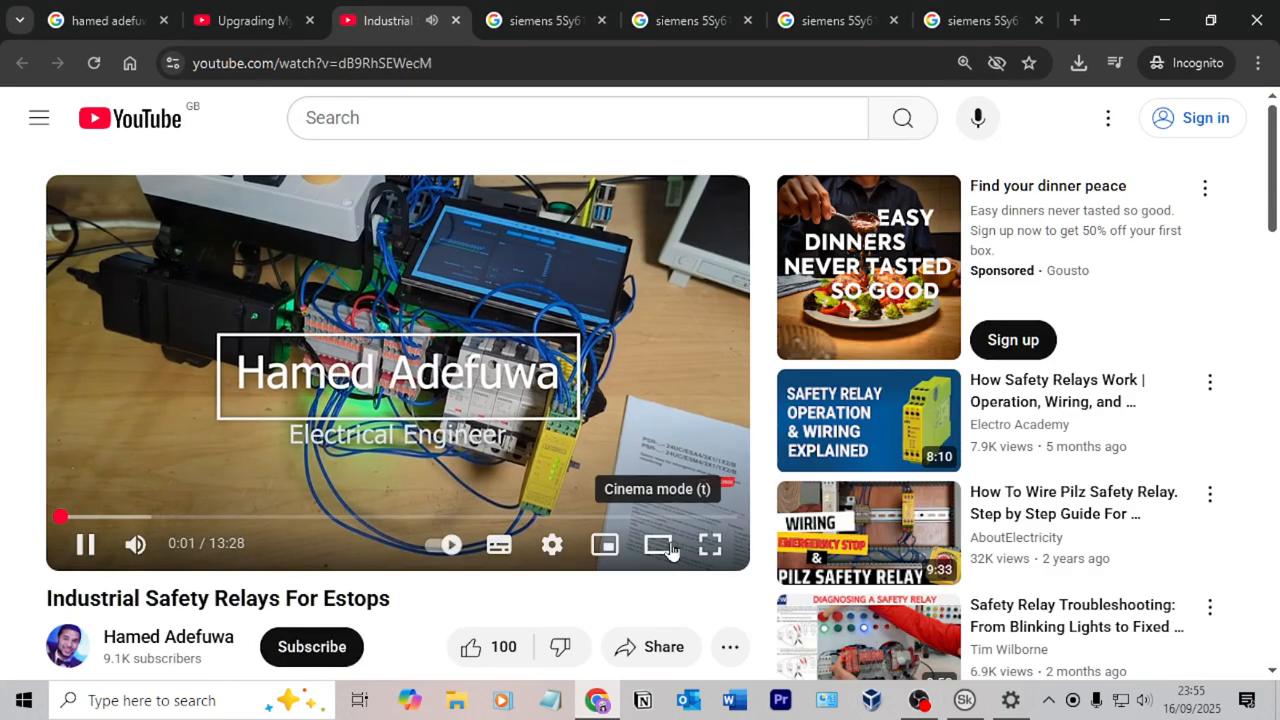
{"action": "left_click", "coordinate": [672, 548]}
{"action": "left_click", "coordinate": [677, 463]}
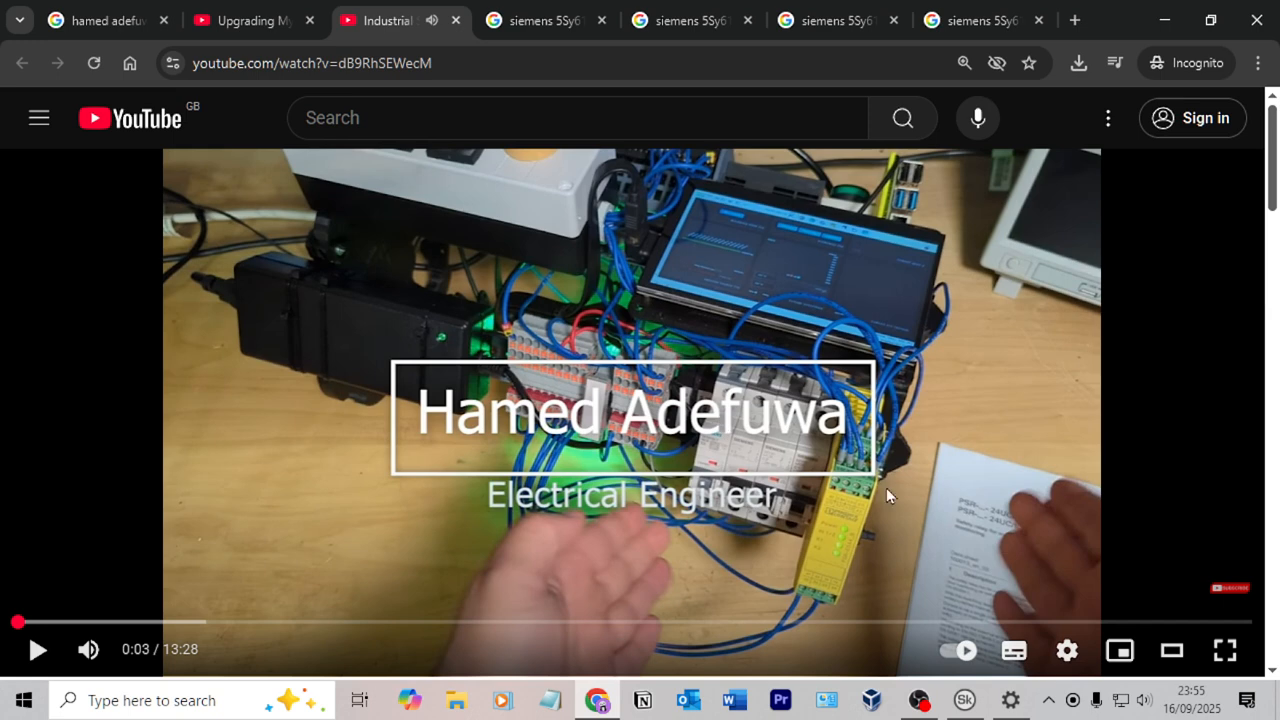
{"action": "left_click", "coordinate": [255, 20]}
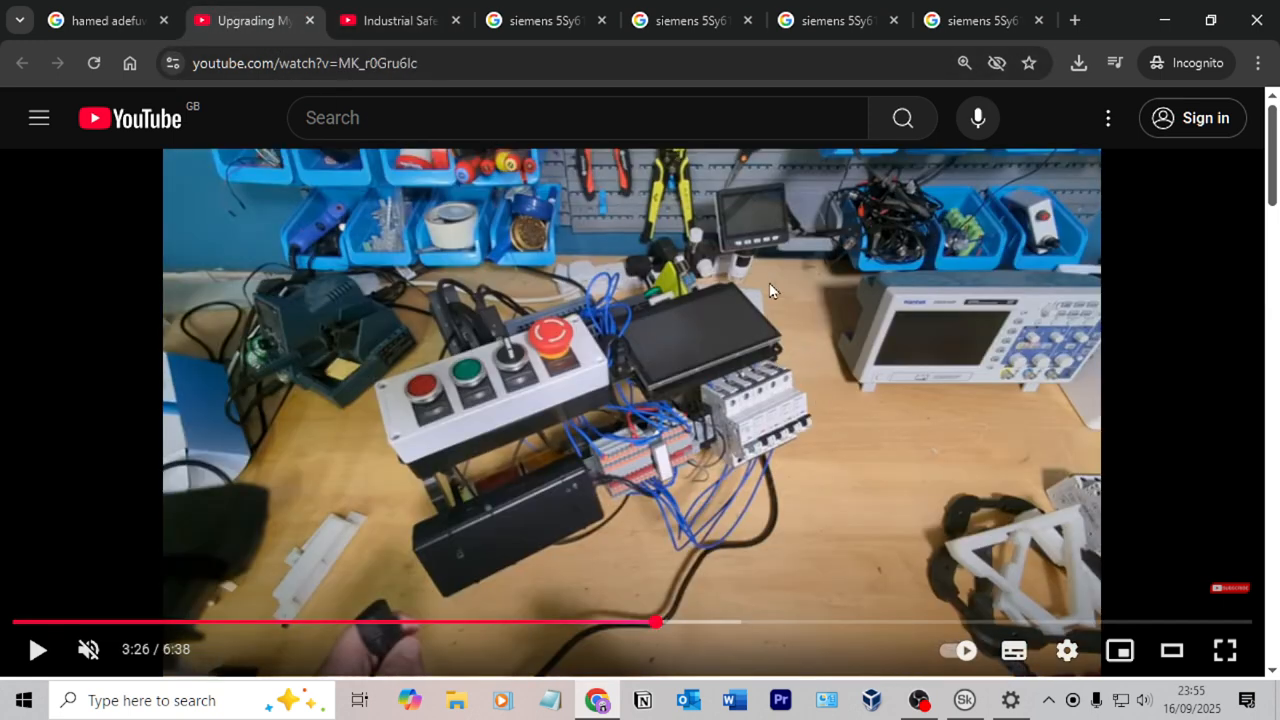
{"action": "left_click", "coordinate": [386, 21]}
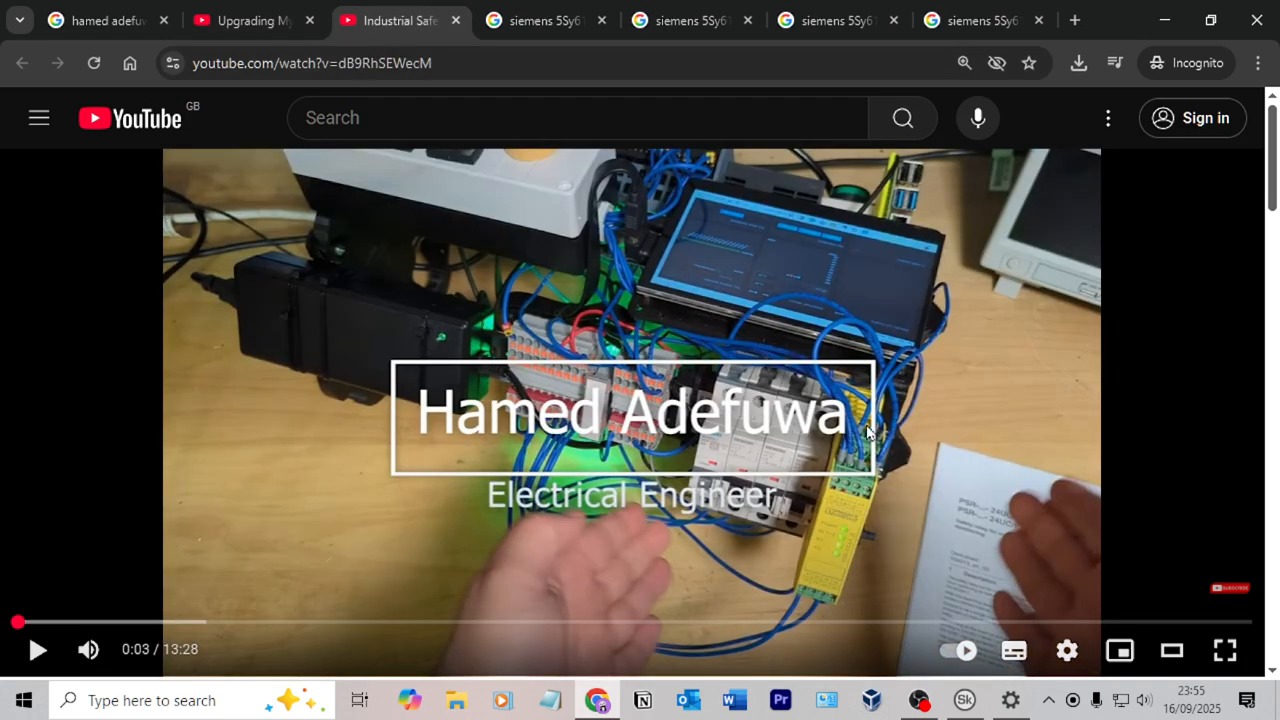
{"action": "left_click", "coordinate": [220, 22]}
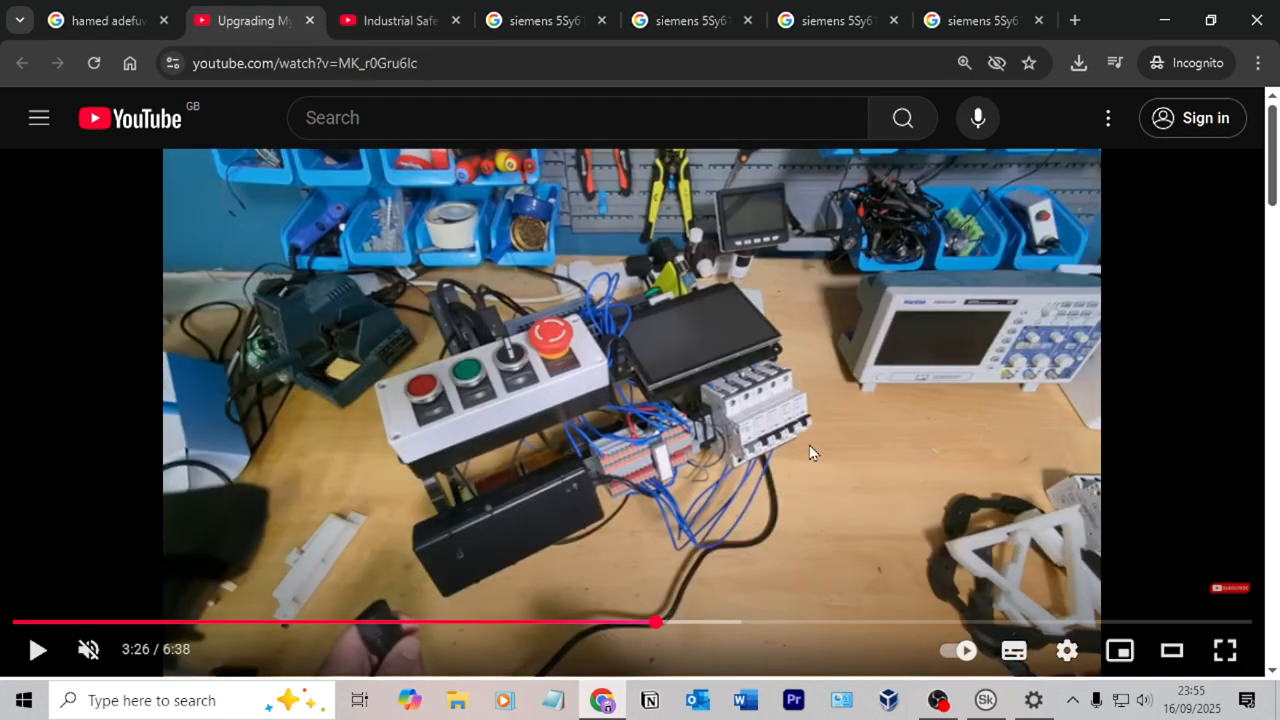
{"action": "left_click", "coordinate": [373, 24]}
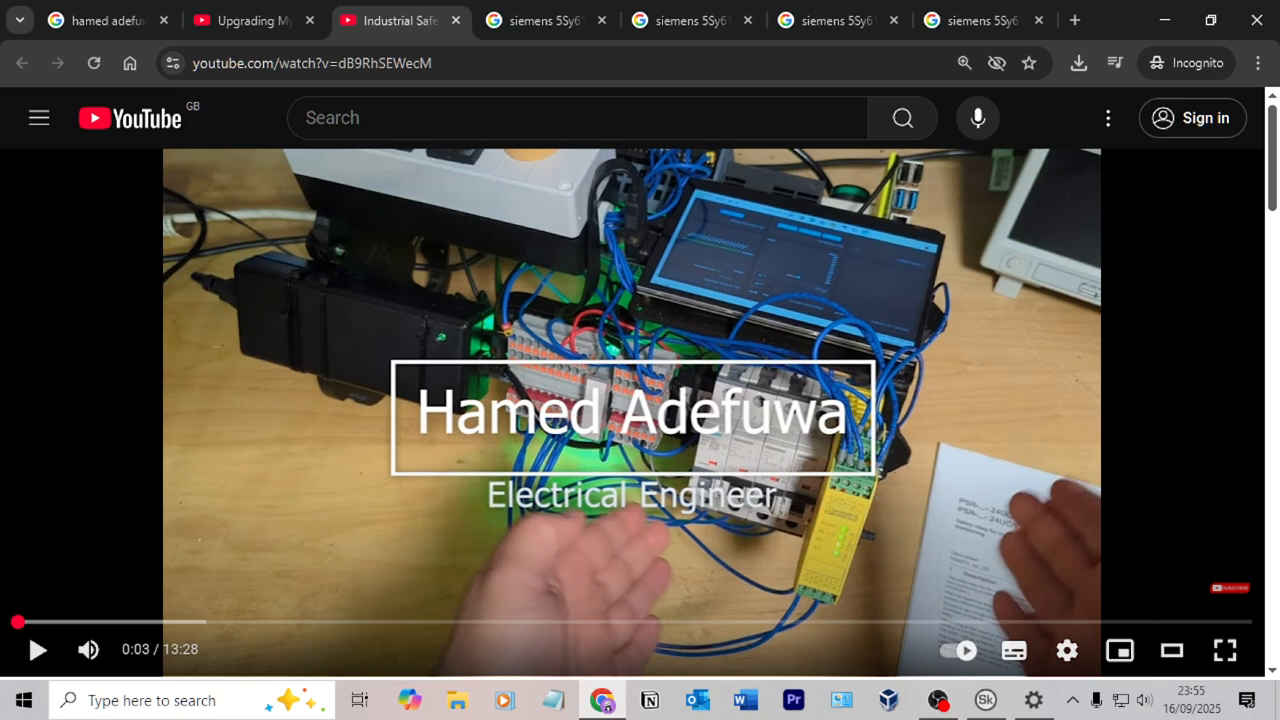
Switch to SkyCAD, open the 9 - Back Face Layout sheet and bring the whole layout into view.
{"action": "left_click", "coordinate": [986, 700]}
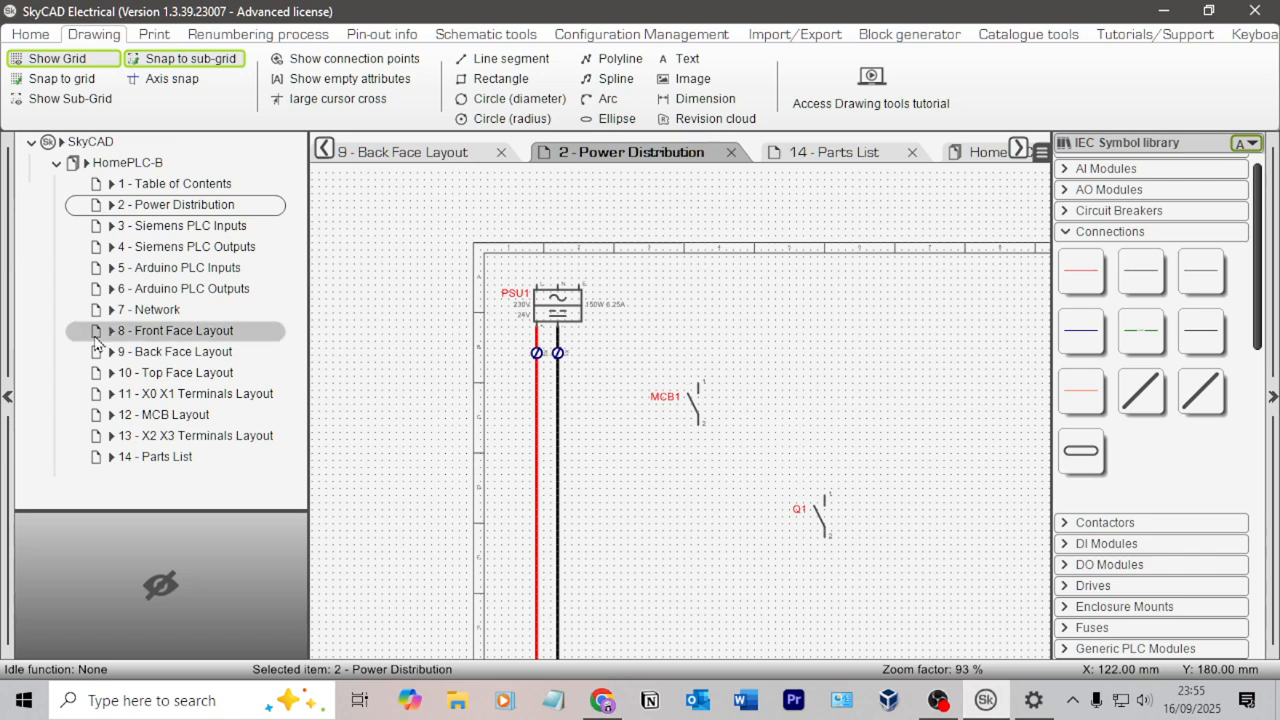
{"action": "double_click", "coordinate": [185, 331]}
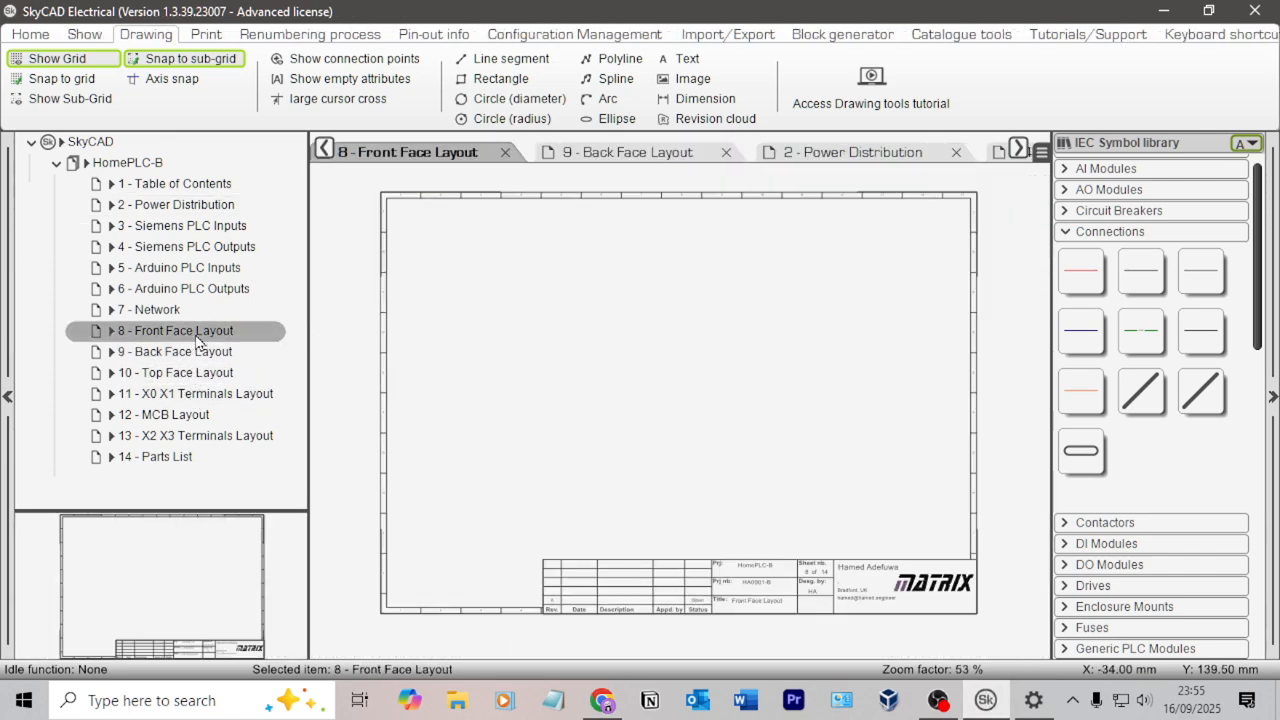
{"action": "double_click", "coordinate": [197, 351]}
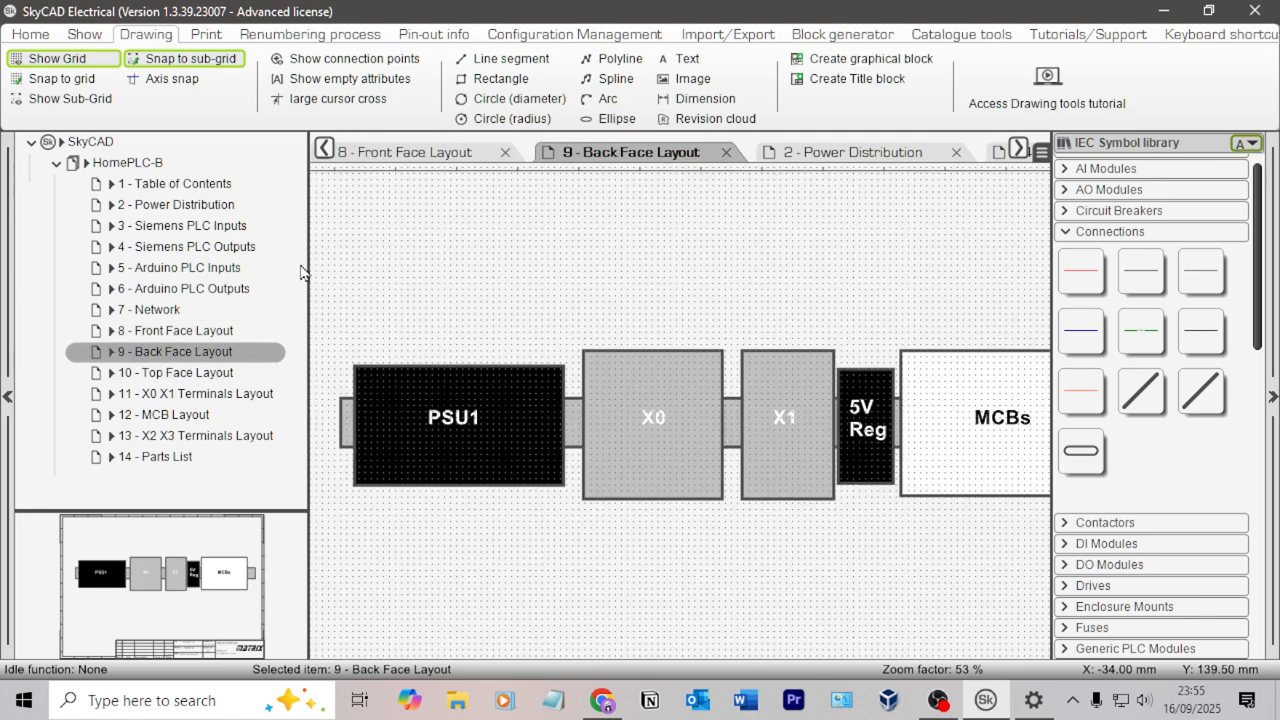
{"action": "middle_click_drag", "start_coordinate": [805, 319], "coordinate": [506, 292]}
{"action": "scroll", "coordinate": [512, 292], "scroll_direction": "down", "scroll_amount": 2}
{"action": "middle_click_drag", "start_coordinate": [569, 258], "coordinate": [777, 302]}
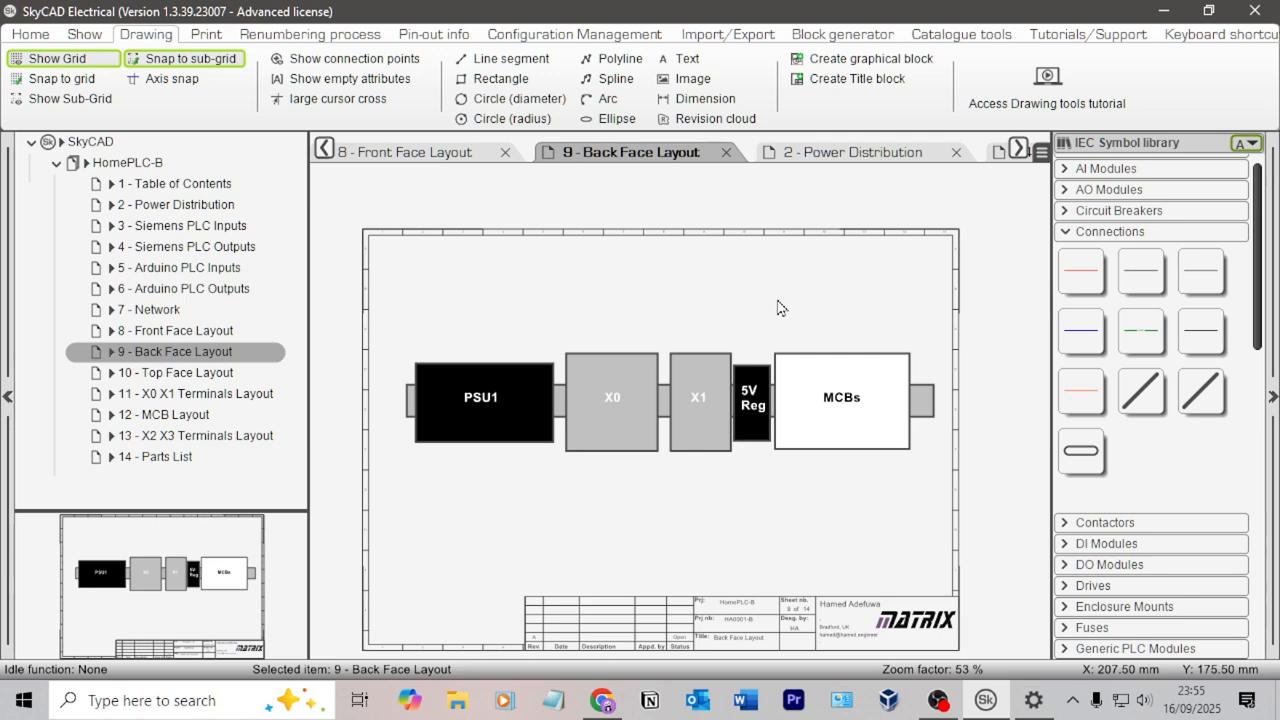
Narrow the MCBs block from its right-hand edge to free rail space, and recentre the MCBs label in it.
{"action": "left_click", "coordinate": [812, 375]}
{"action": "scroll", "coordinate": [909, 446], "scroll_direction": "up", "scroll_amount": 3}
{"action": "left_click_drag", "start_coordinate": [909, 446], "coordinate": [864, 446]}
{"action": "left_click_drag", "start_coordinate": [815, 357], "coordinate": [768, 358]}
{"action": "left_click", "coordinate": [886, 270]}
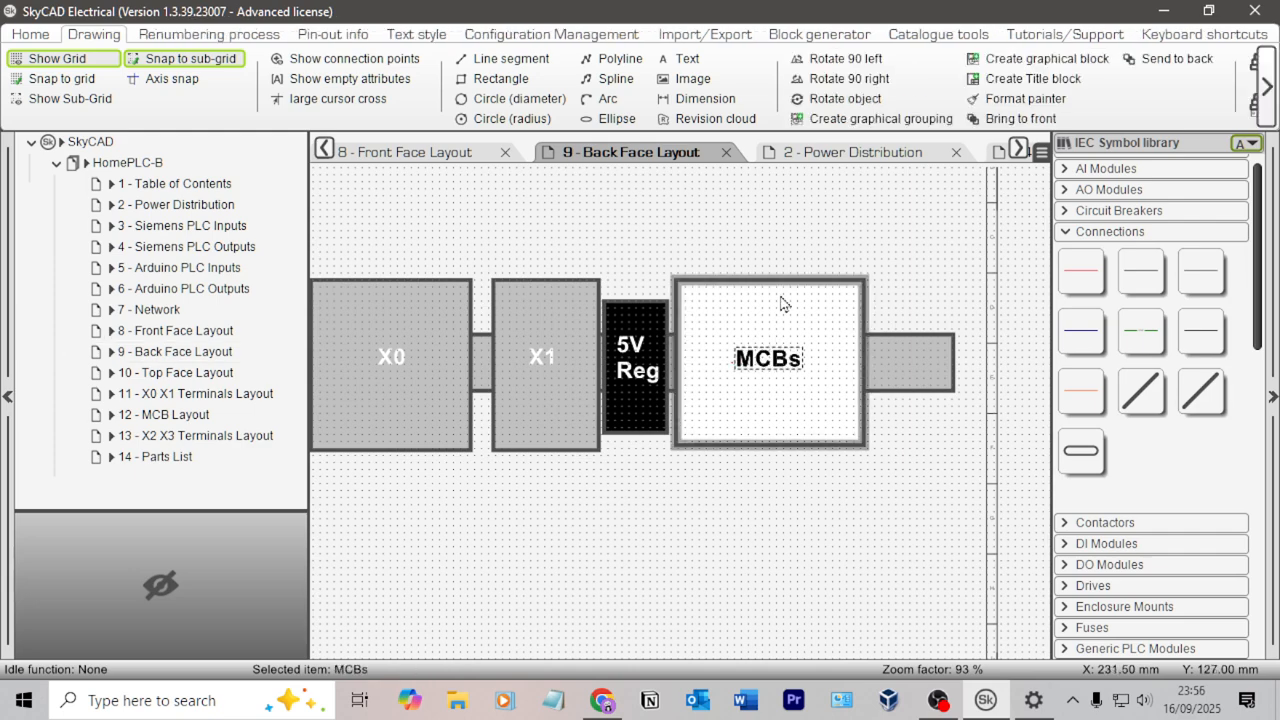
Copy the MCBs rectangle and place the duplicate over the free rail end, just right of the original.
{"action": "left_click", "coordinate": [783, 281]}
{"action": "left_click", "coordinate": [786, 288]}
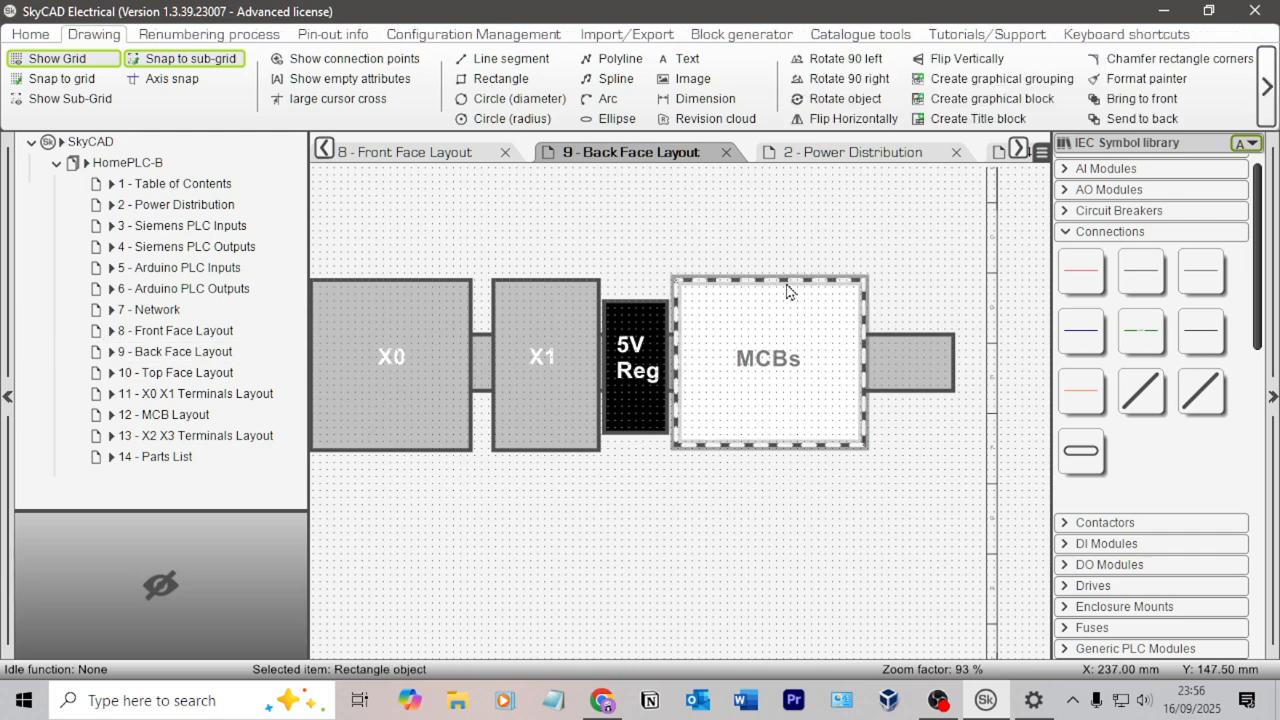
{"action": "left_click", "coordinate": [886, 251]}
{"action": "key", "text": "ctrl+v"}
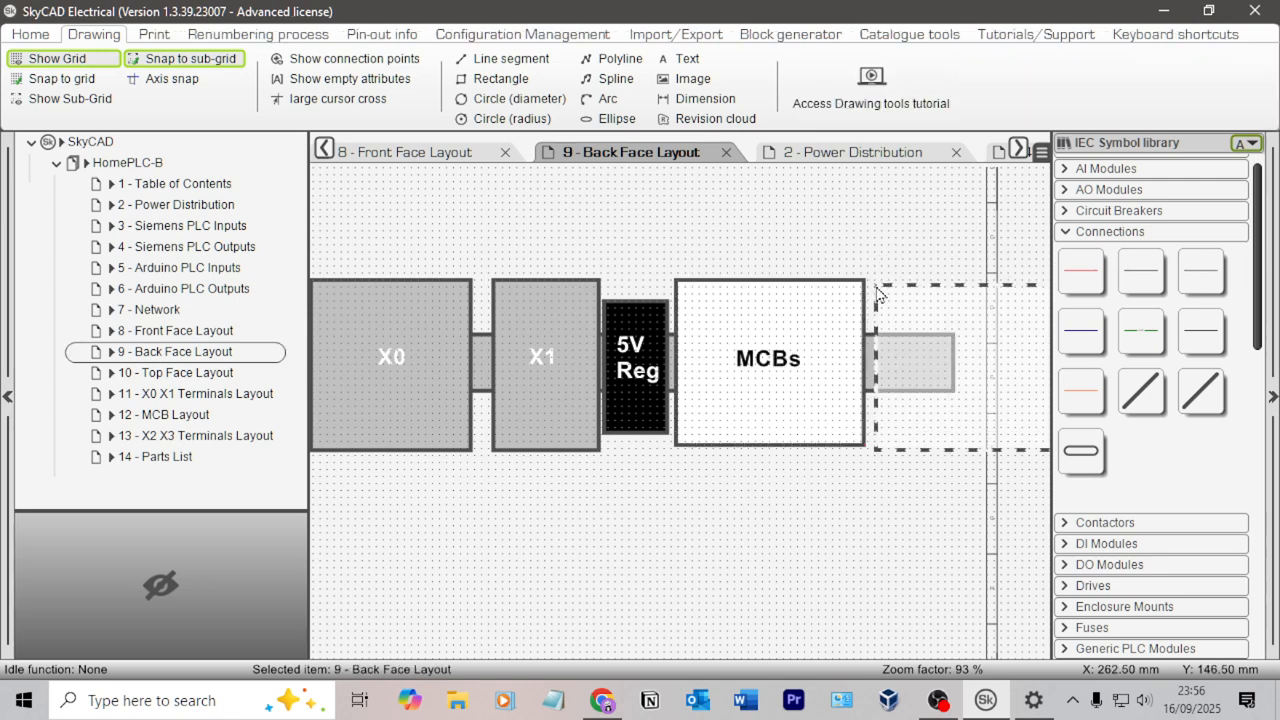
{"action": "left_click", "coordinate": [876, 281]}
{"action": "middle_click_drag", "start_coordinate": [877, 240], "coordinate": [569, 257]}
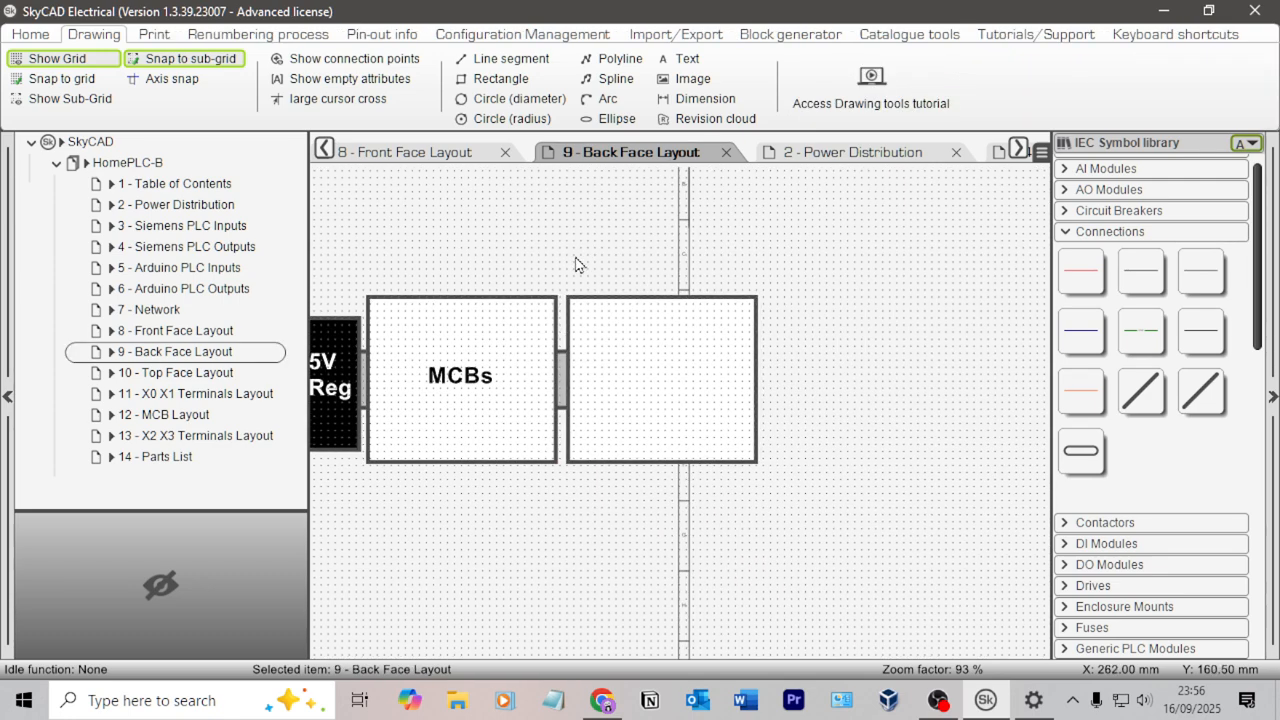
Reshape the duplicated rectangle into a narrow block taller than the MCBs block, set close beside it, and fill it yellow.
{"action": "left_click", "coordinate": [758, 425]}
{"action": "left_click_drag", "start_coordinate": [757, 462], "coordinate": [624, 458]}
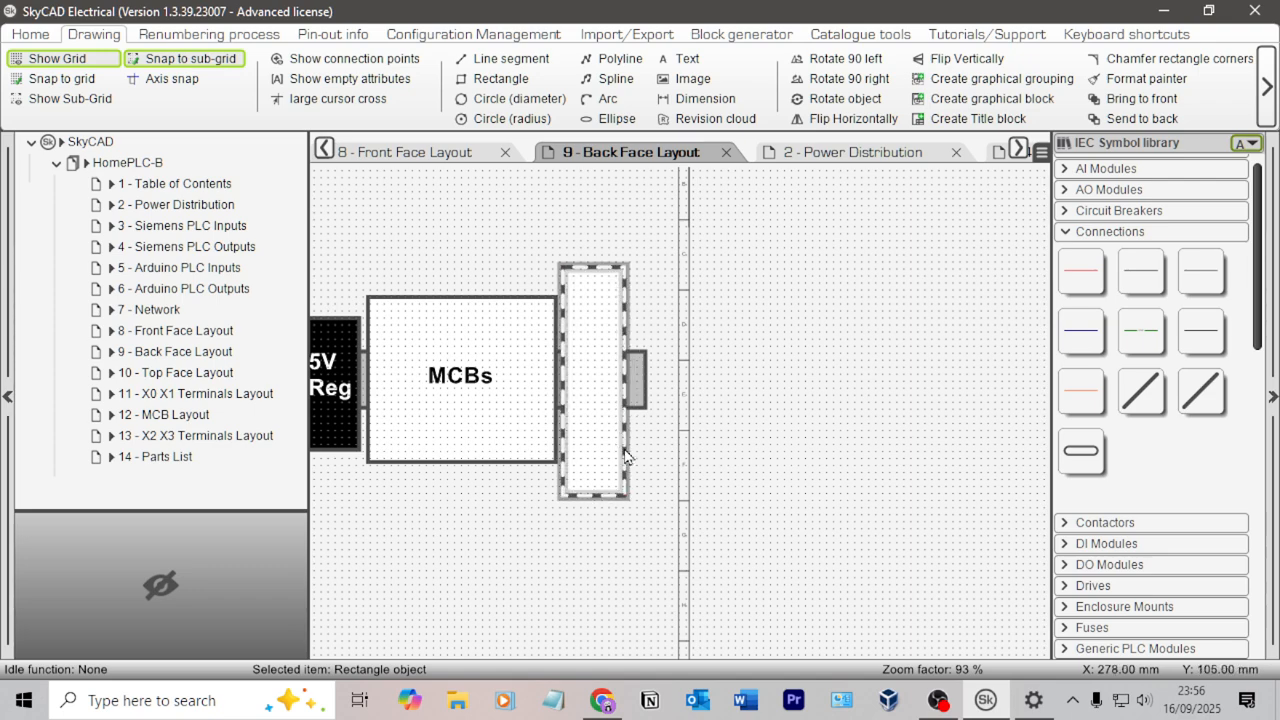
{"action": "double_click", "coordinate": [624, 458]}
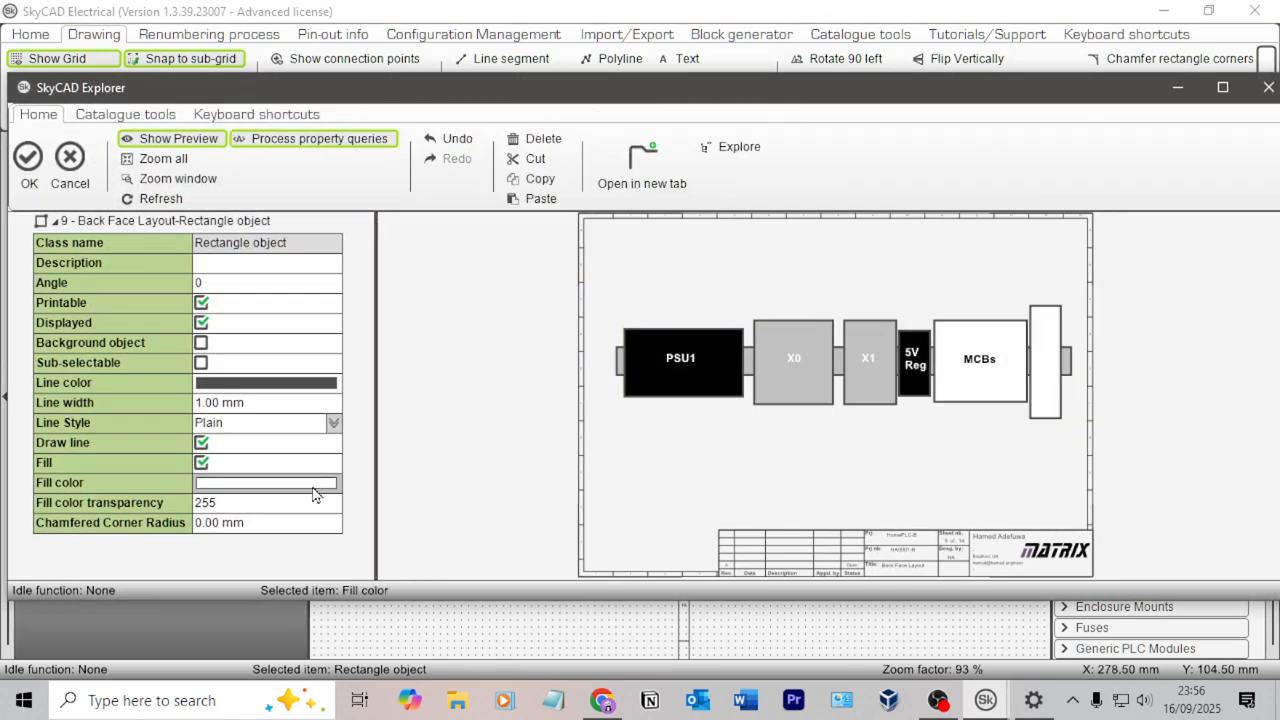
{"action": "left_click", "coordinate": [312, 480]}
{"action": "left_click", "coordinate": [461, 201]}
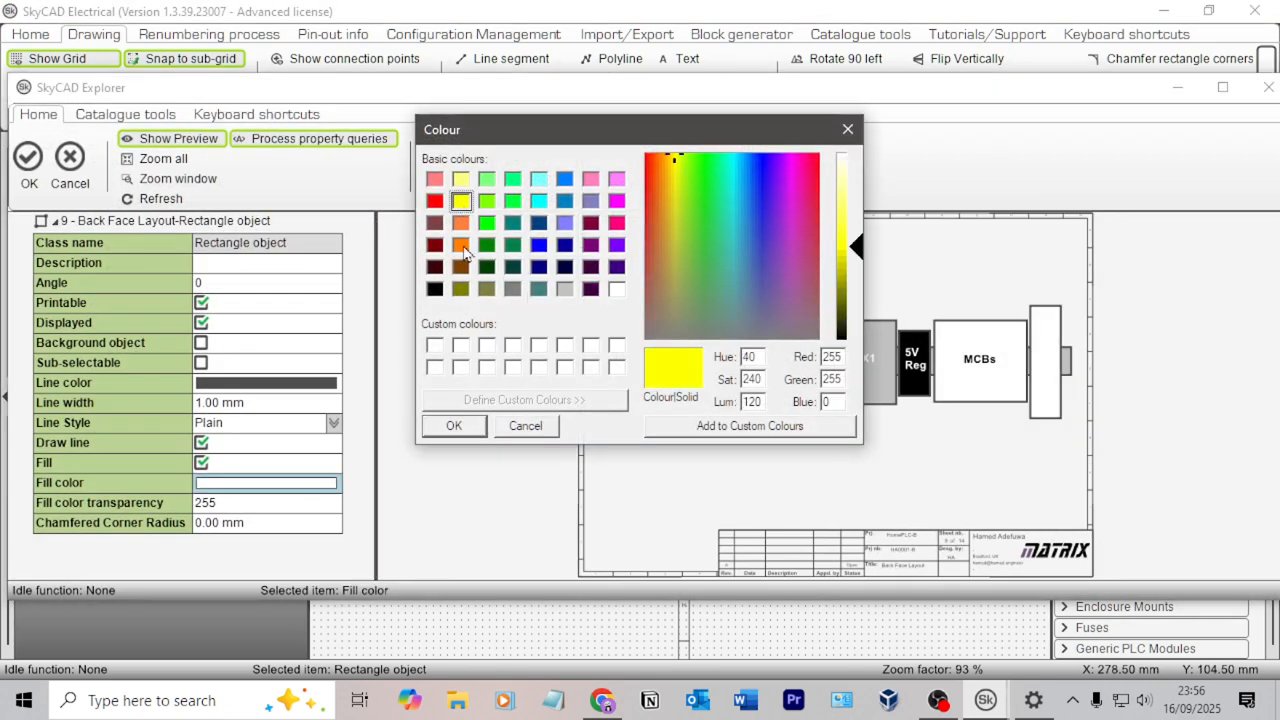
{"action": "left_click", "coordinate": [454, 424]}
{"action": "left_click", "coordinate": [44, 174]}
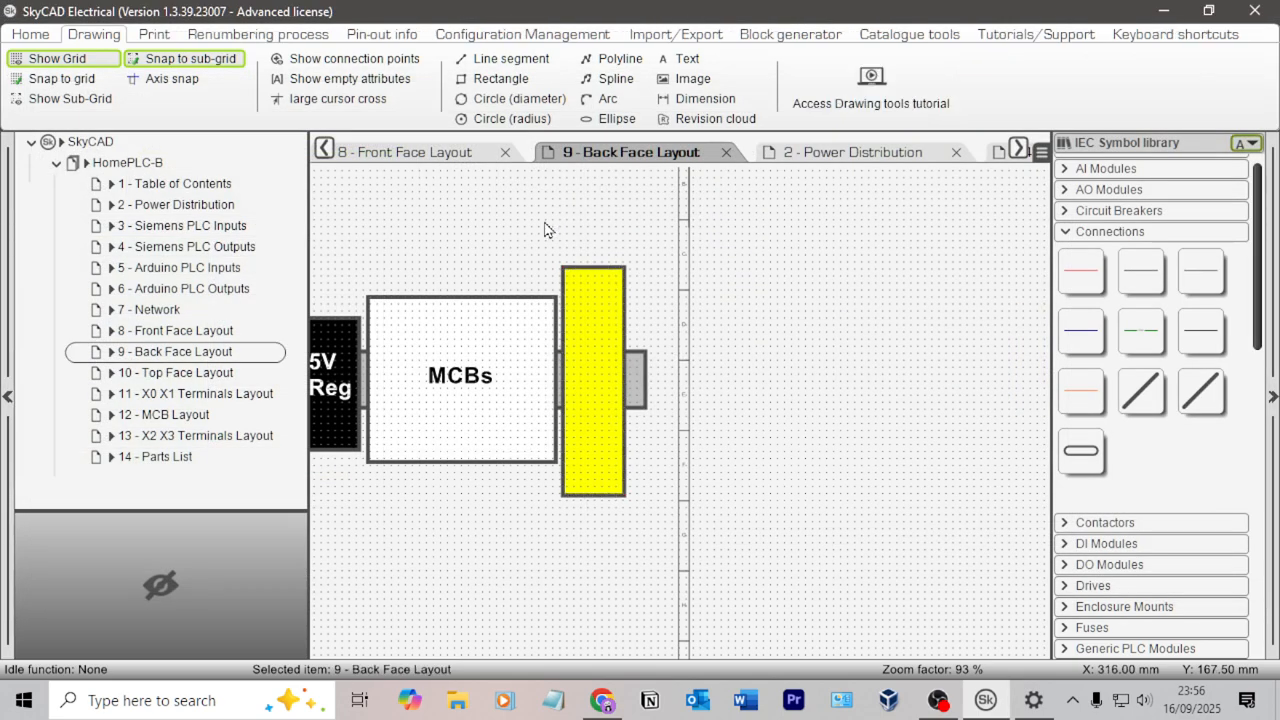
Copy the MCBs label and place the duplicate on the yellow block.
{"action": "left_click", "coordinate": [695, 392]}
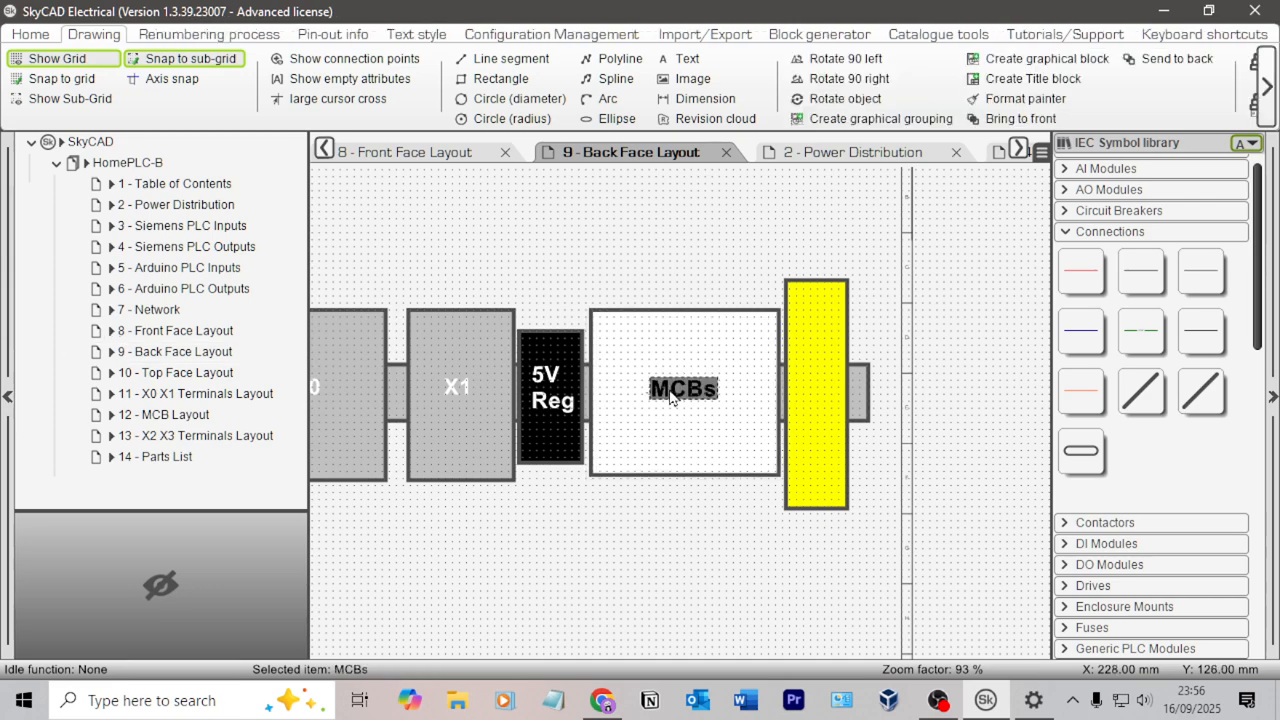
{"action": "left_click", "coordinate": [735, 298]}
{"action": "key", "text": "ctrl+v"}
{"action": "left_click", "coordinate": [793, 391]}
{"action": "left_click", "coordinate": [814, 385]}
Change the text value of the label on the yellow block to F-K1.
{"action": "double_click", "coordinate": [814, 391]}
{"action": "left_click", "coordinate": [225, 422]}
{"action": "left_click", "coordinate": [225, 422]}
{"action": "type", "text": "F"}
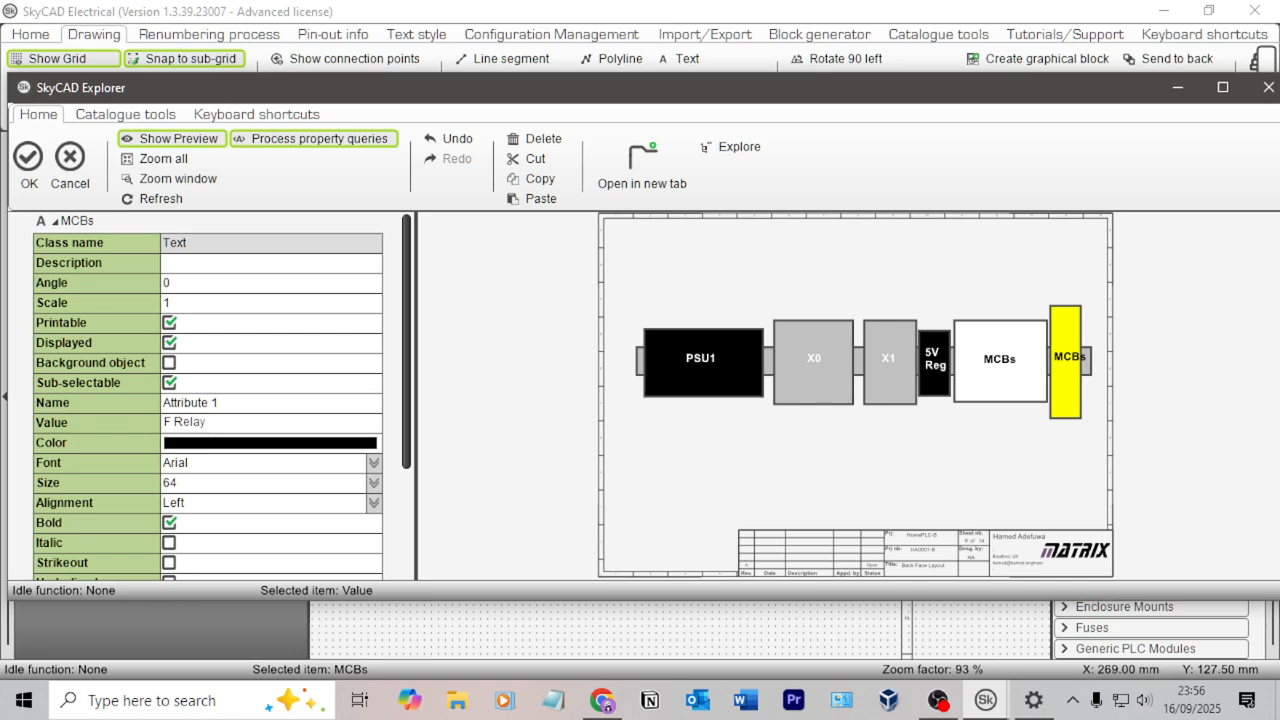
{"action": "key", "text": "BackSpace"}
{"action": "key", "text": "BackSpace"}
{"action": "left_click_drag", "start_coordinate": [227, 424], "coordinate": [140, 422]}
{"action": "type", "text": "F -K1"}
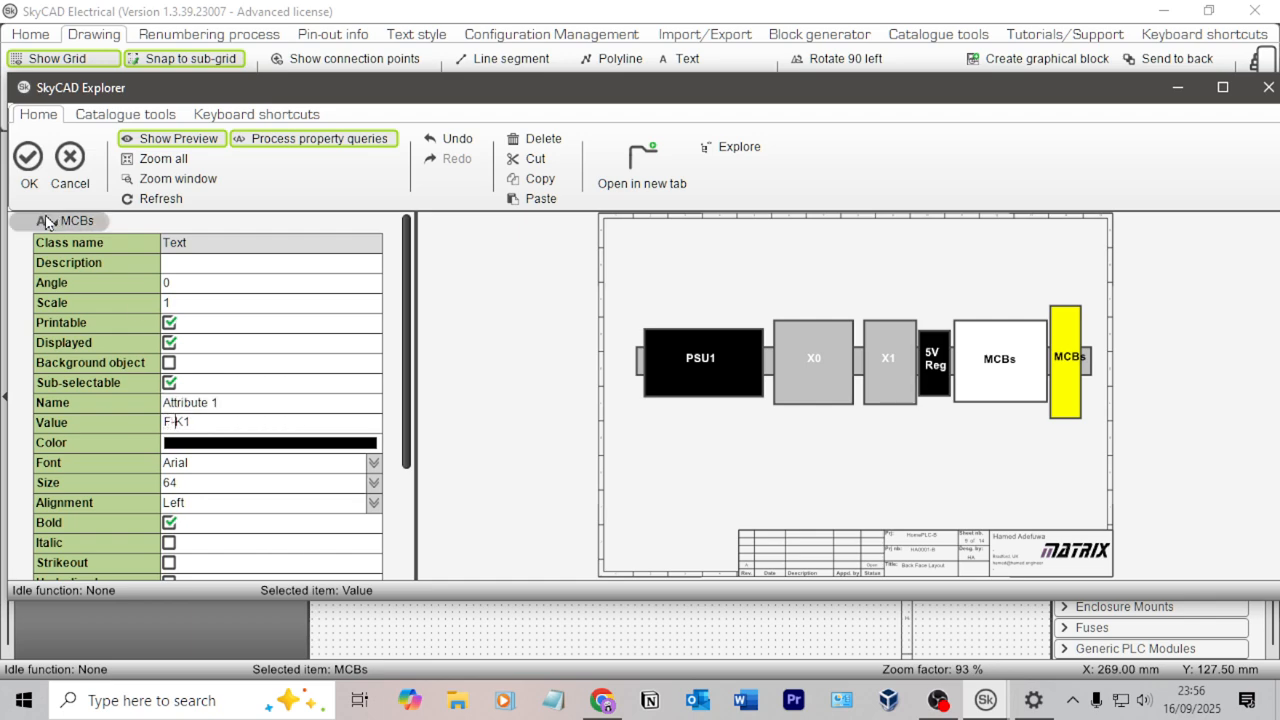
{"action": "left_click", "coordinate": [30, 168]}
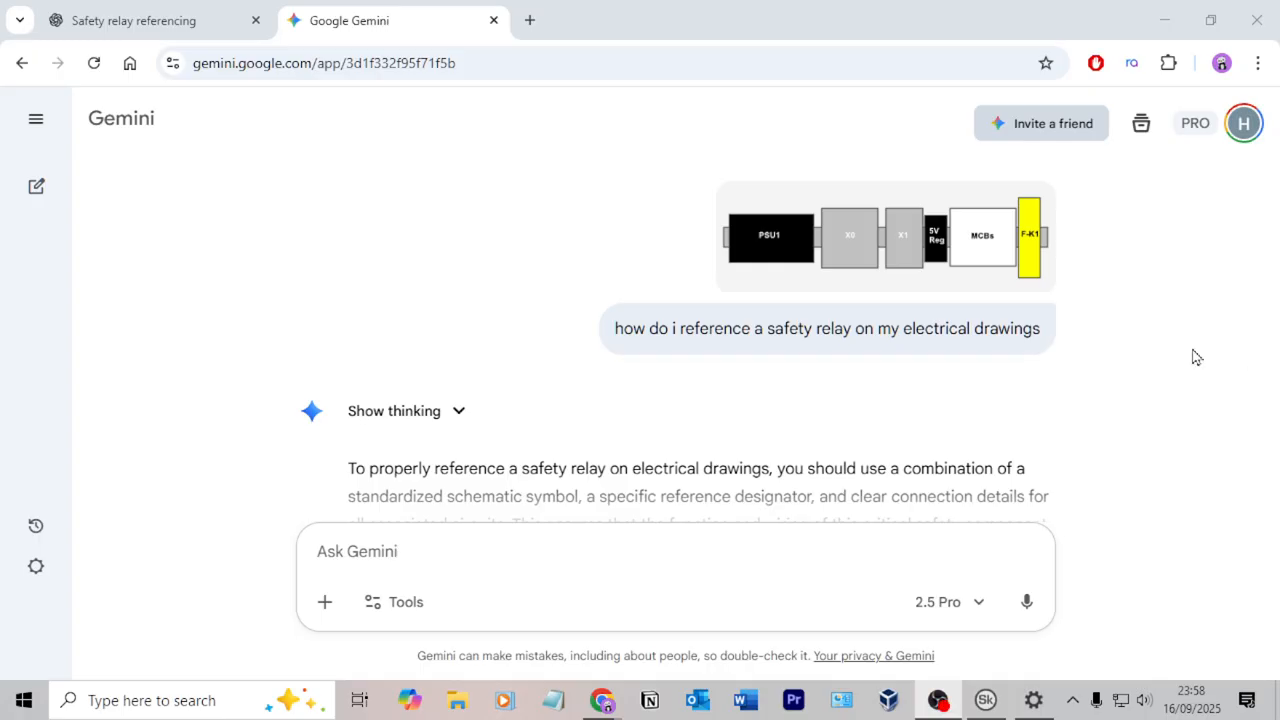
Review ChatGPT's answer on referencing a safety relay in electrical drawings, including its device tagging and parts list advice.
{"action": "left_click", "coordinate": [135, 20]}
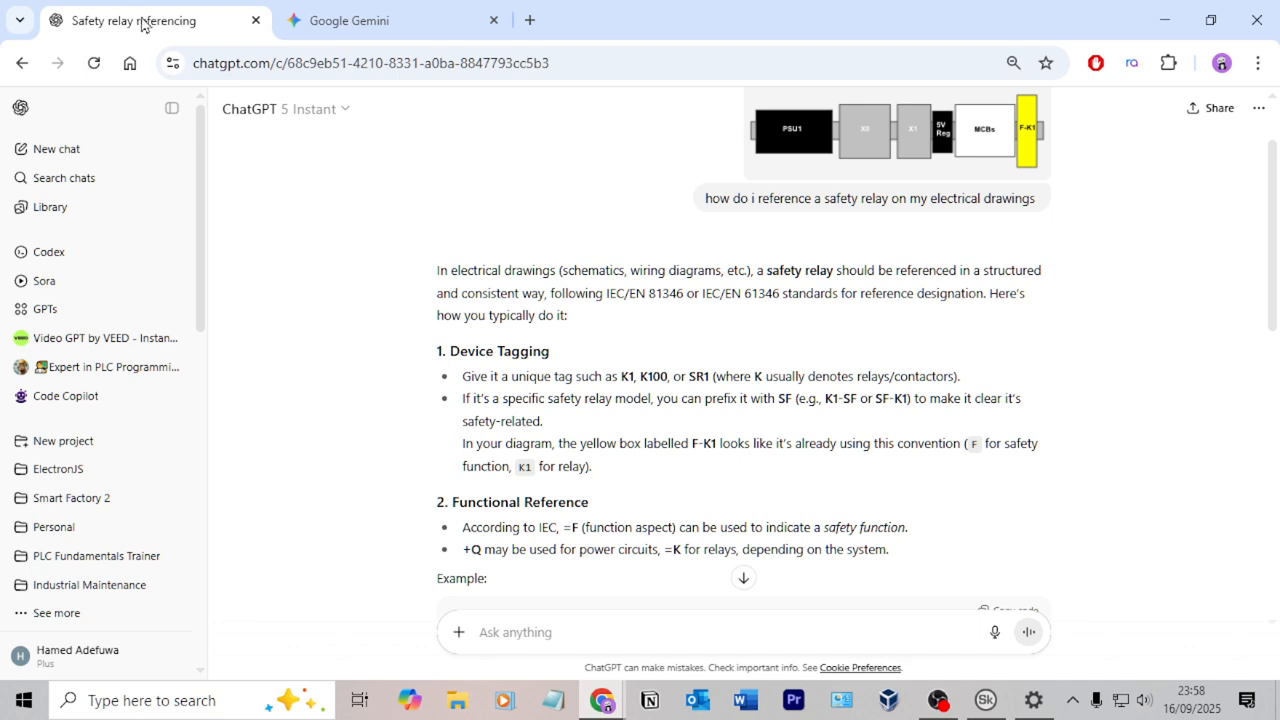
{"action": "left_click", "coordinate": [171, 108]}
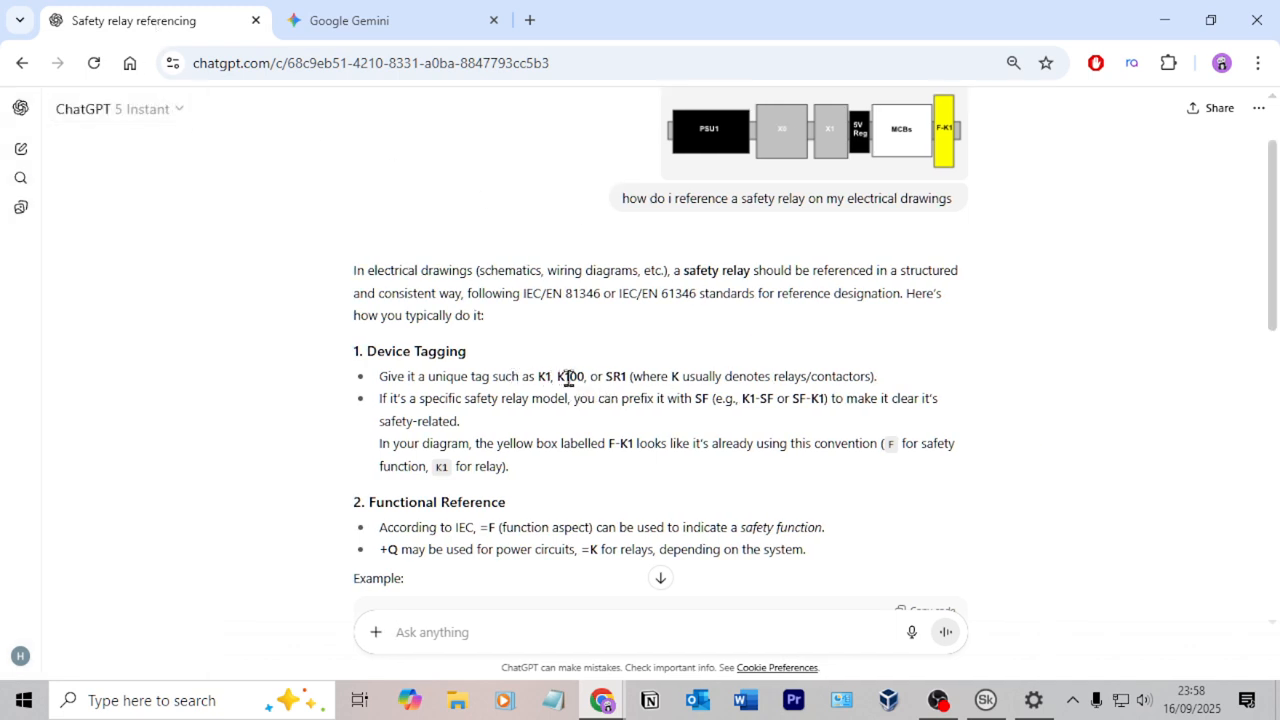
{"action": "double_click", "coordinate": [617, 379]}
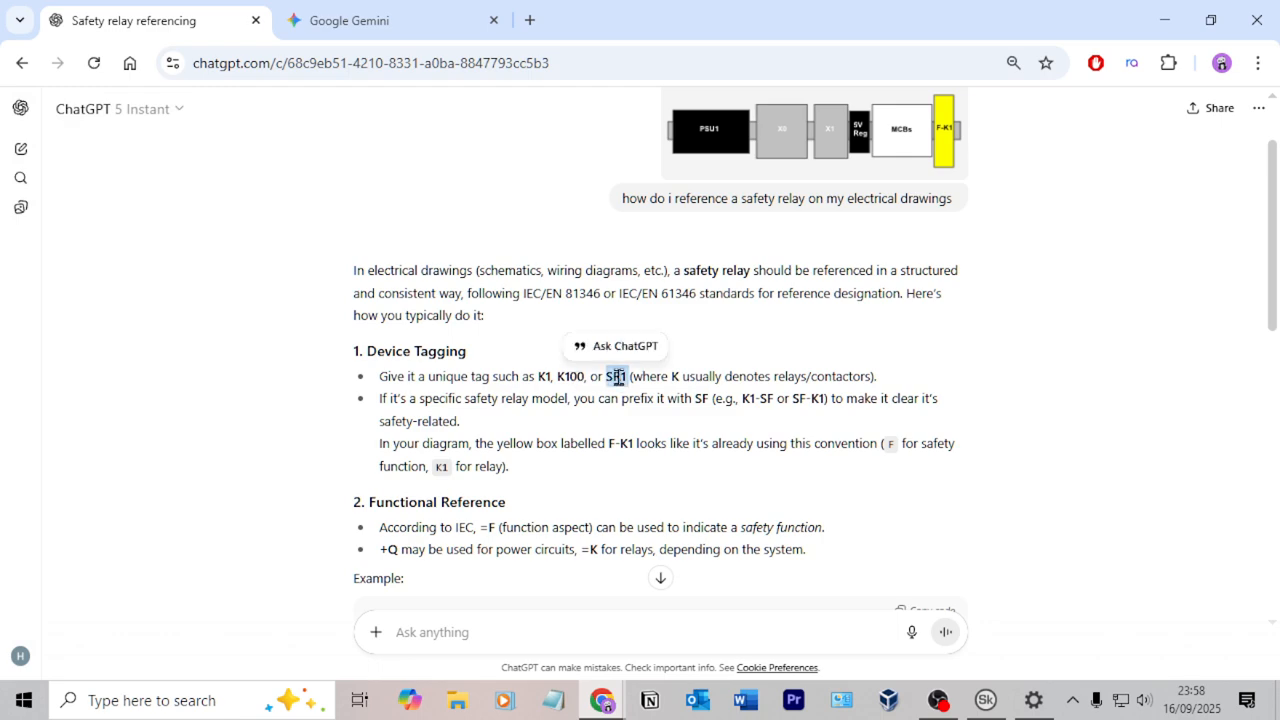
{"action": "left_click", "coordinate": [603, 374]}
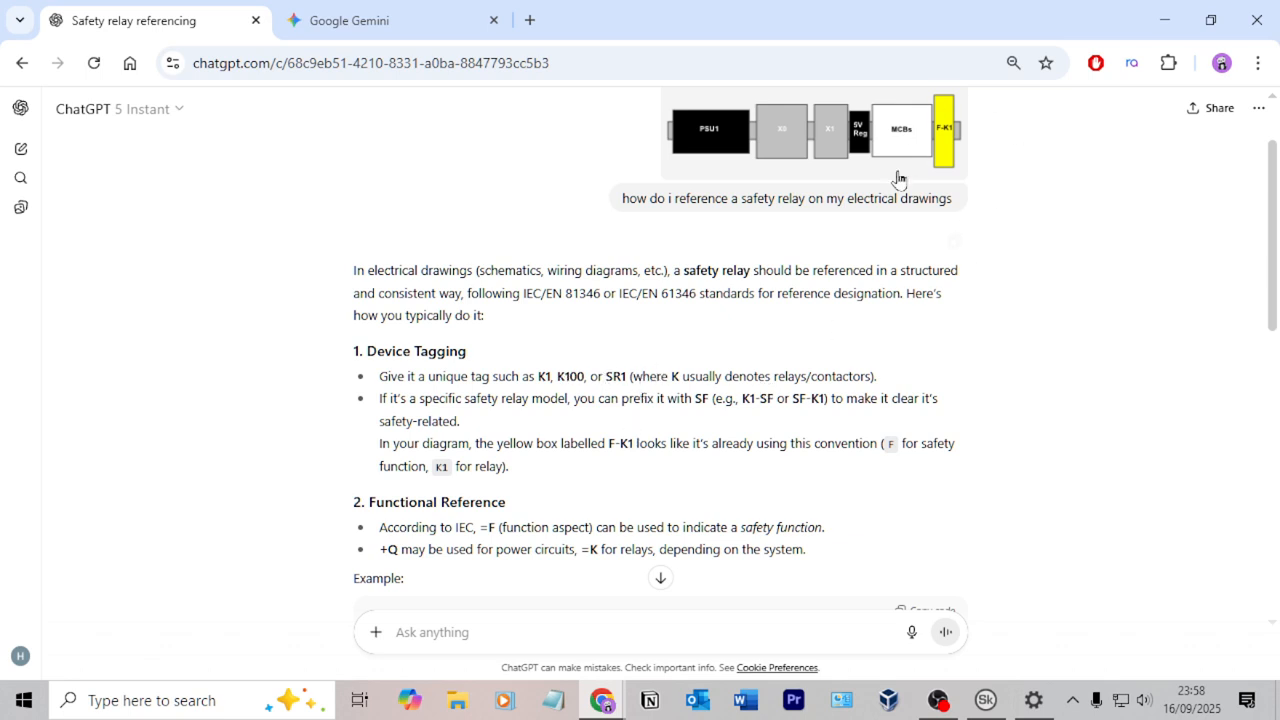
{"action": "scroll", "coordinate": [771, 270], "scroll_direction": "down", "scroll_amount": 4}
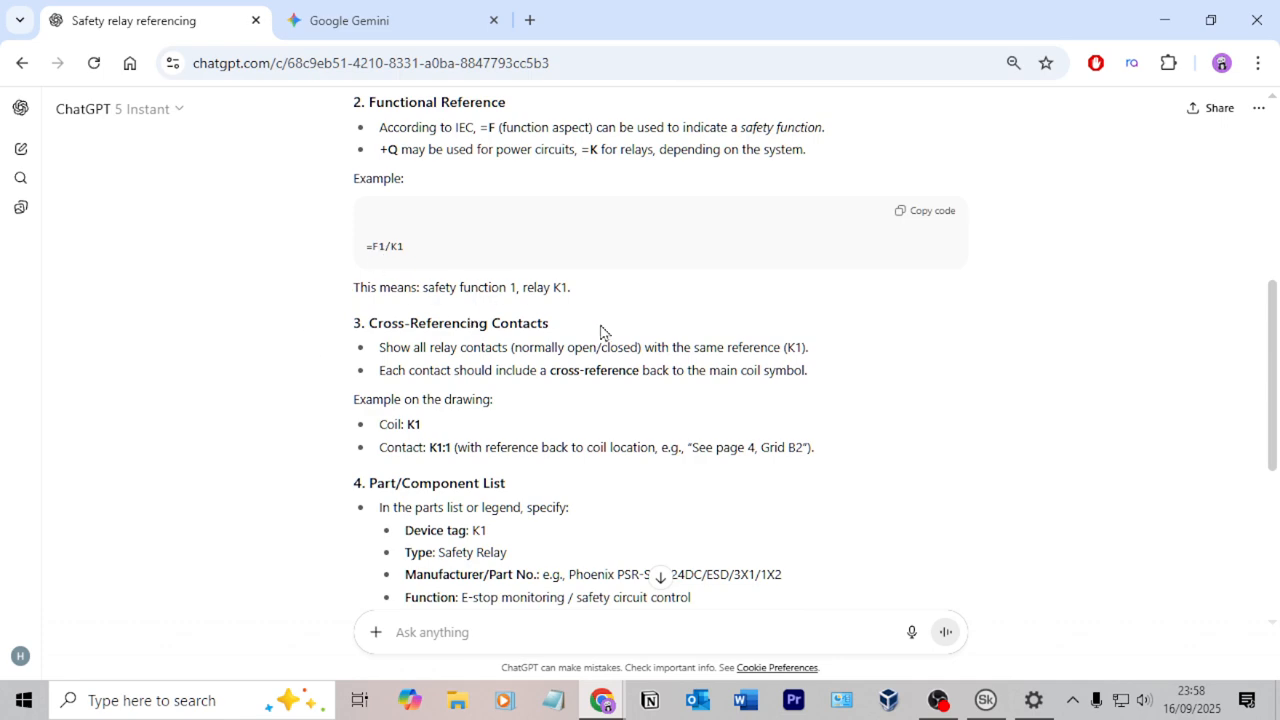
{"action": "scroll", "coordinate": [655, 308], "scroll_direction": "down", "scroll_amount": 3}
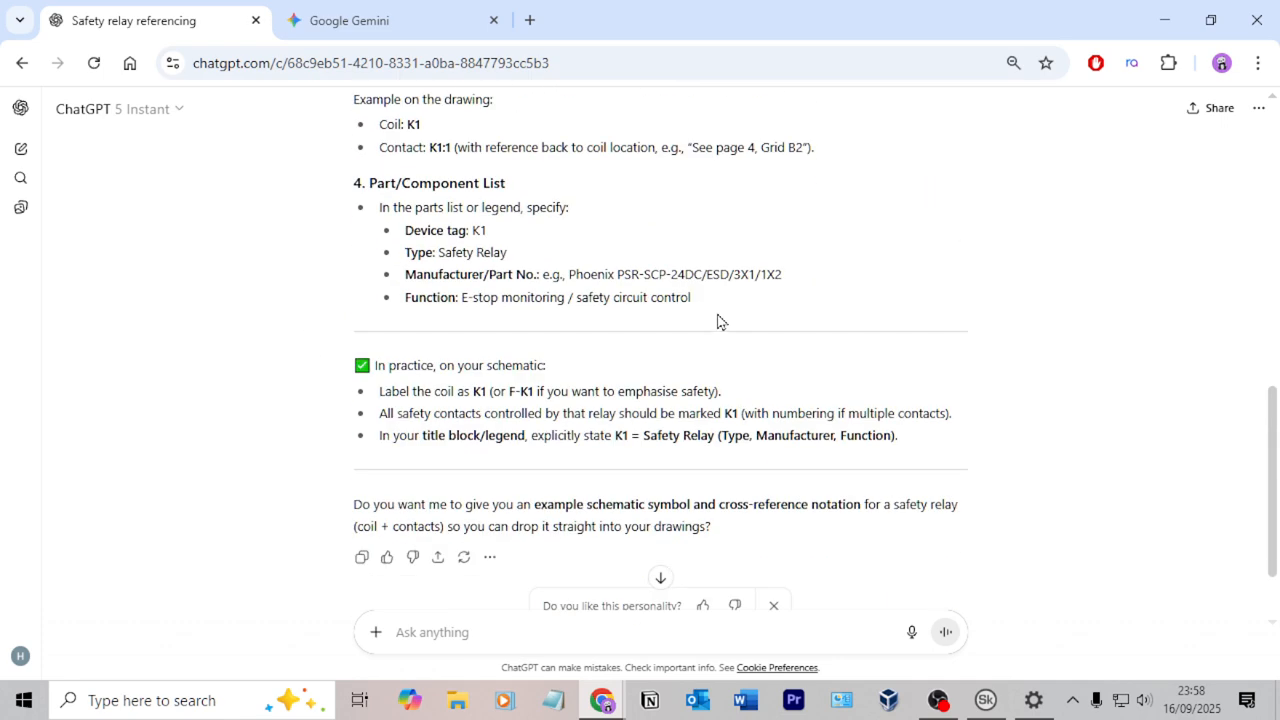
{"action": "scroll", "coordinate": [560, 375], "scroll_direction": "up", "scroll_amount": 2}
Compare Gemini's answer on safety relay designators, schematic symbols and cross-referencing with ChatGPT's, and close the browser window.
{"action": "left_click", "coordinate": [425, 38]}
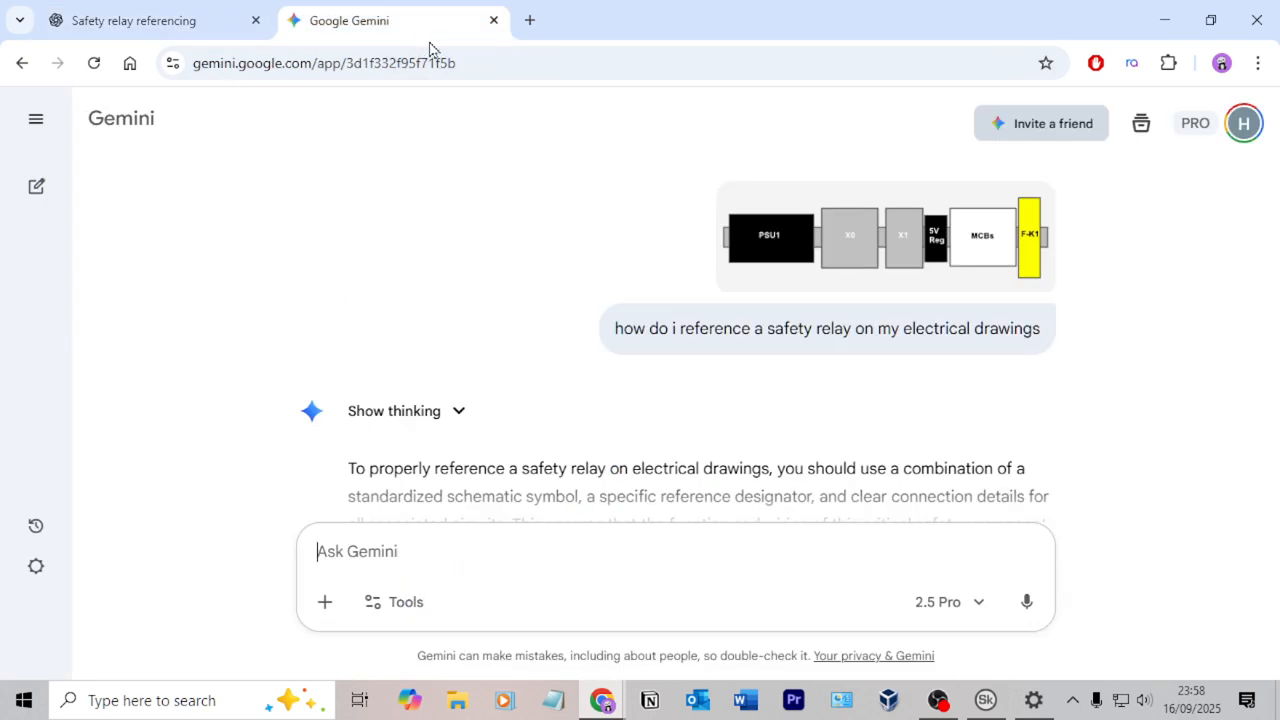
{"action": "scroll", "coordinate": [860, 370], "scroll_direction": "down", "scroll_amount": 2}
{"action": "scroll", "coordinate": [554, 275], "scroll_direction": "down", "scroll_amount": 2}
{"action": "left_click", "coordinate": [149, 20]}
{"action": "scroll", "coordinate": [620, 320], "scroll_direction": "up", "scroll_amount": 3}
{"action": "scroll", "coordinate": [640, 327], "scroll_direction": "up", "scroll_amount": 3}
{"action": "left_click", "coordinate": [369, 34]}
{"action": "scroll", "coordinate": [674, 303], "scroll_direction": "down", "scroll_amount": 3}
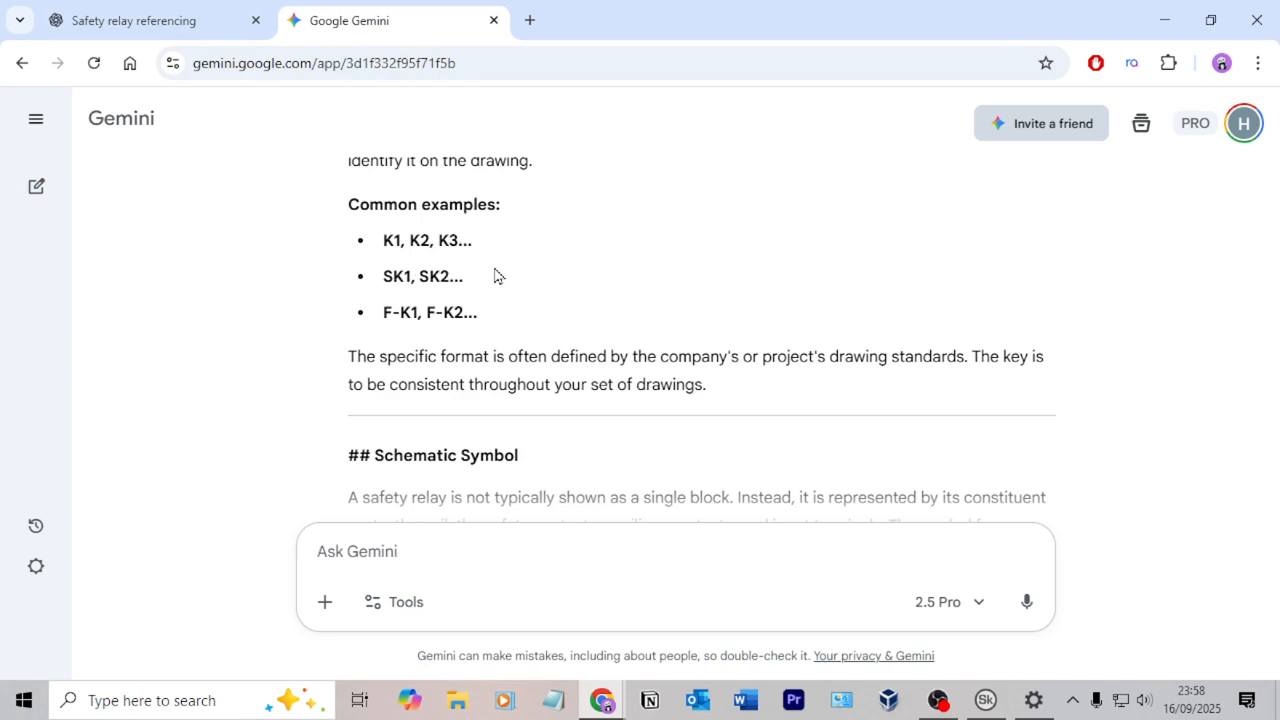
{"action": "scroll", "coordinate": [476, 315], "scroll_direction": "down", "scroll_amount": 4}
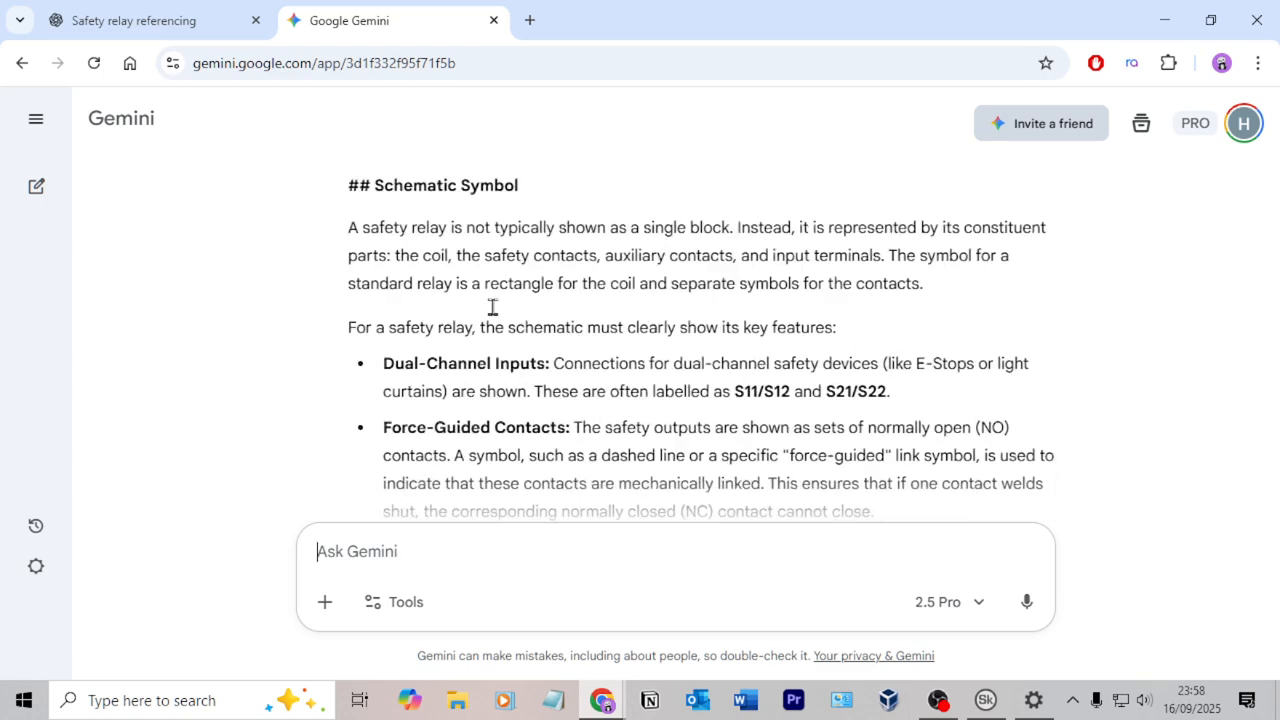
{"action": "scroll", "coordinate": [603, 286], "scroll_direction": "down", "scroll_amount": 1}
{"action": "scroll", "coordinate": [660, 297], "scroll_direction": "up", "scroll_amount": 1}
{"action": "scroll", "coordinate": [700, 297], "scroll_direction": "down", "scroll_amount": 2}
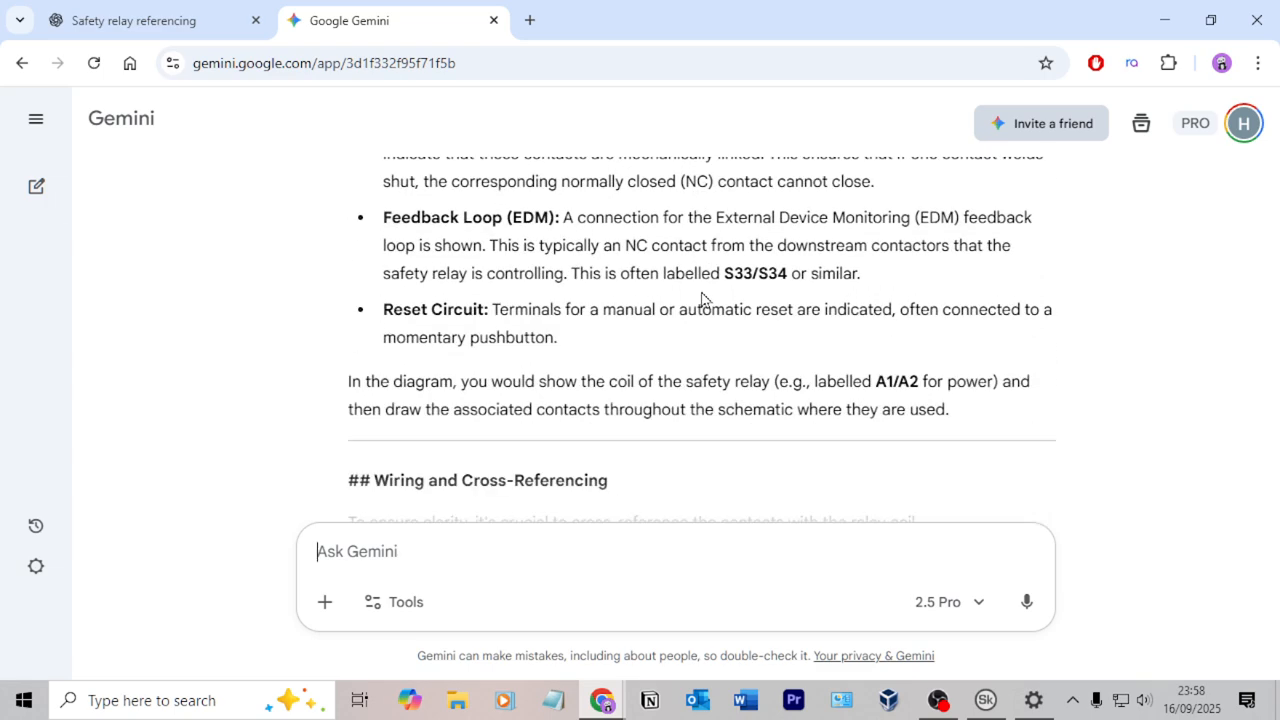
{"action": "scroll", "coordinate": [735, 277], "scroll_direction": "down", "scroll_amount": 5}
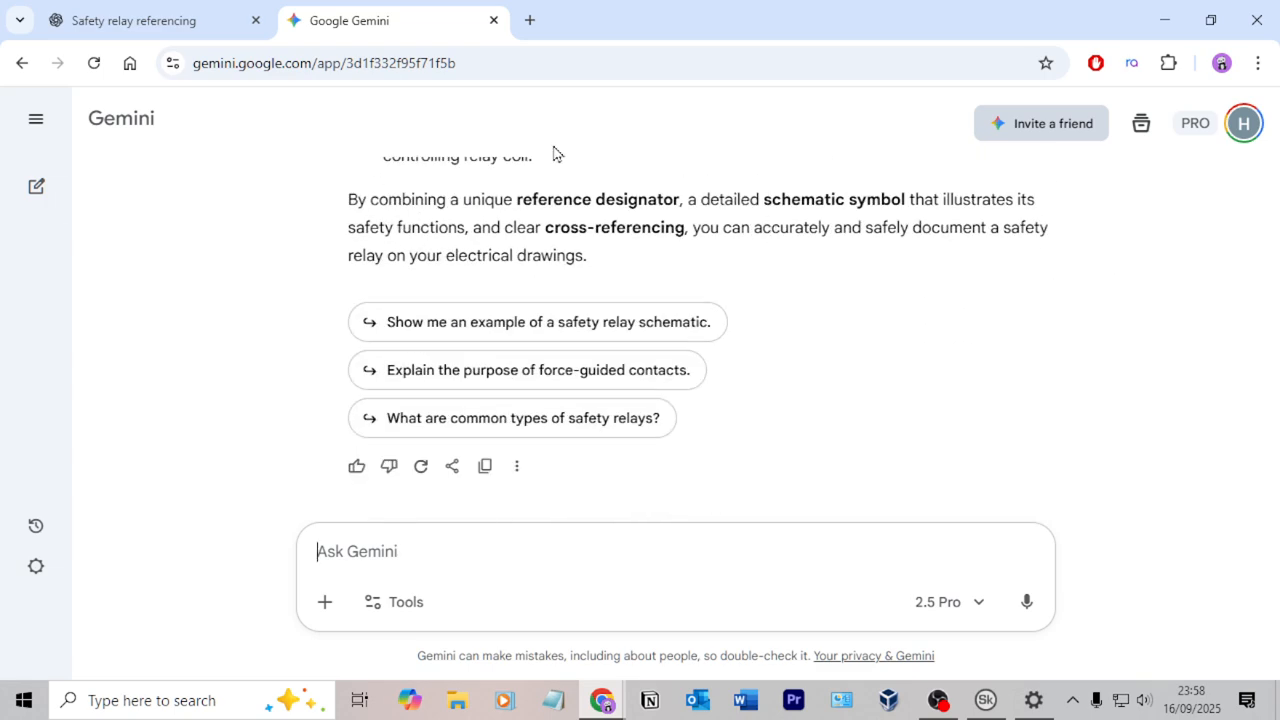
{"action": "left_click", "coordinate": [1257, 20]}
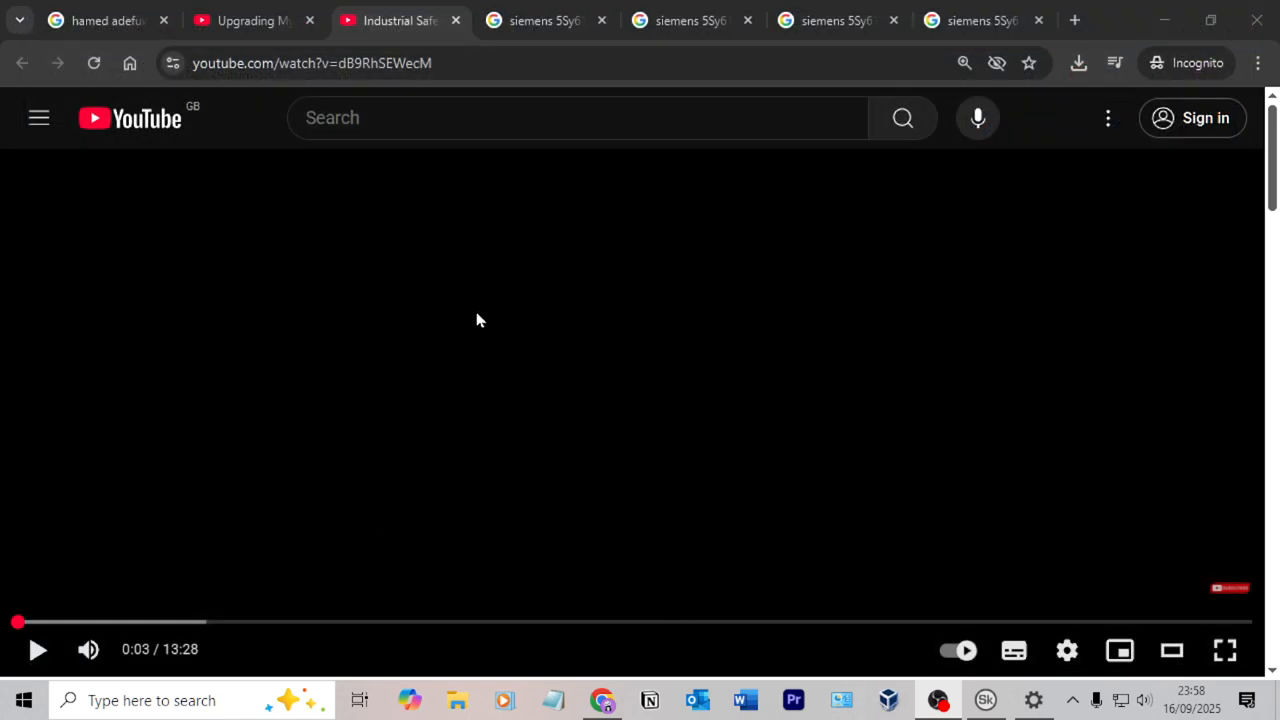
Play the YouTube safety relay video muted and skip ahead to examine the yellow relay beside the MCBs.
{"action": "left_click", "coordinate": [490, 403]}
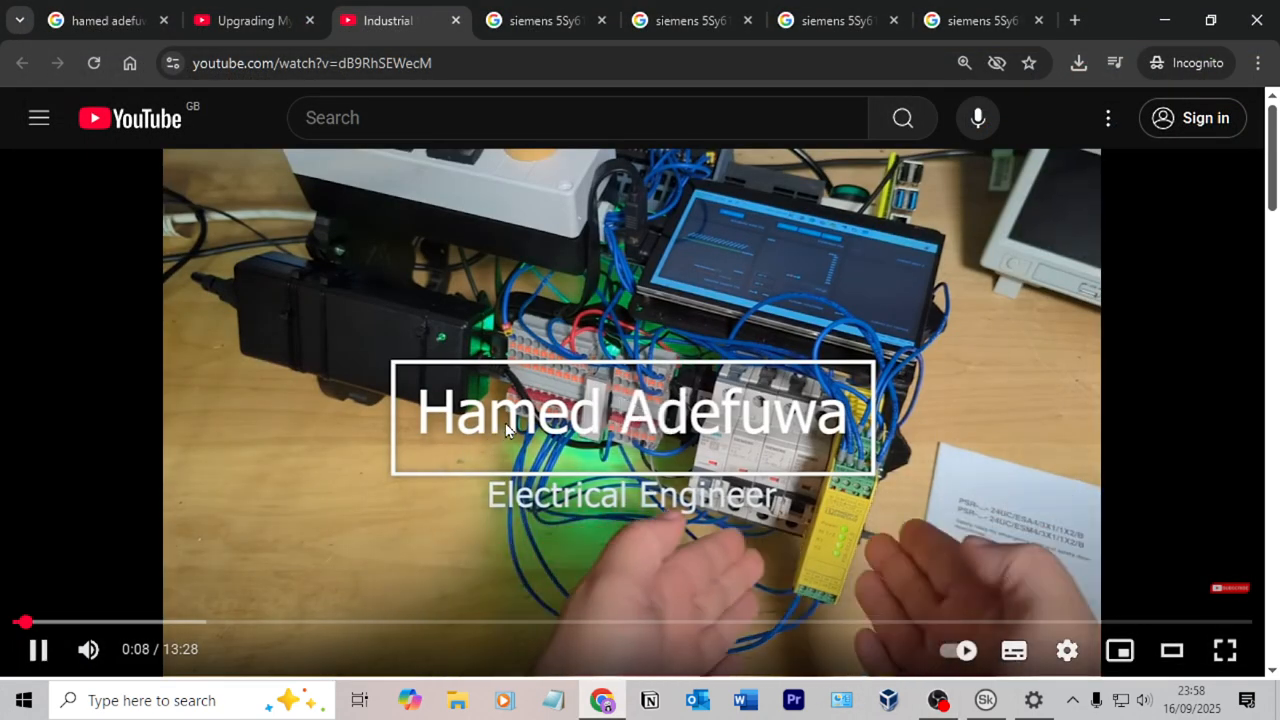
{"action": "key", "text": "Right"}
{"action": "left_click", "coordinate": [88, 650]}
{"action": "left_click", "coordinate": [38, 650]}
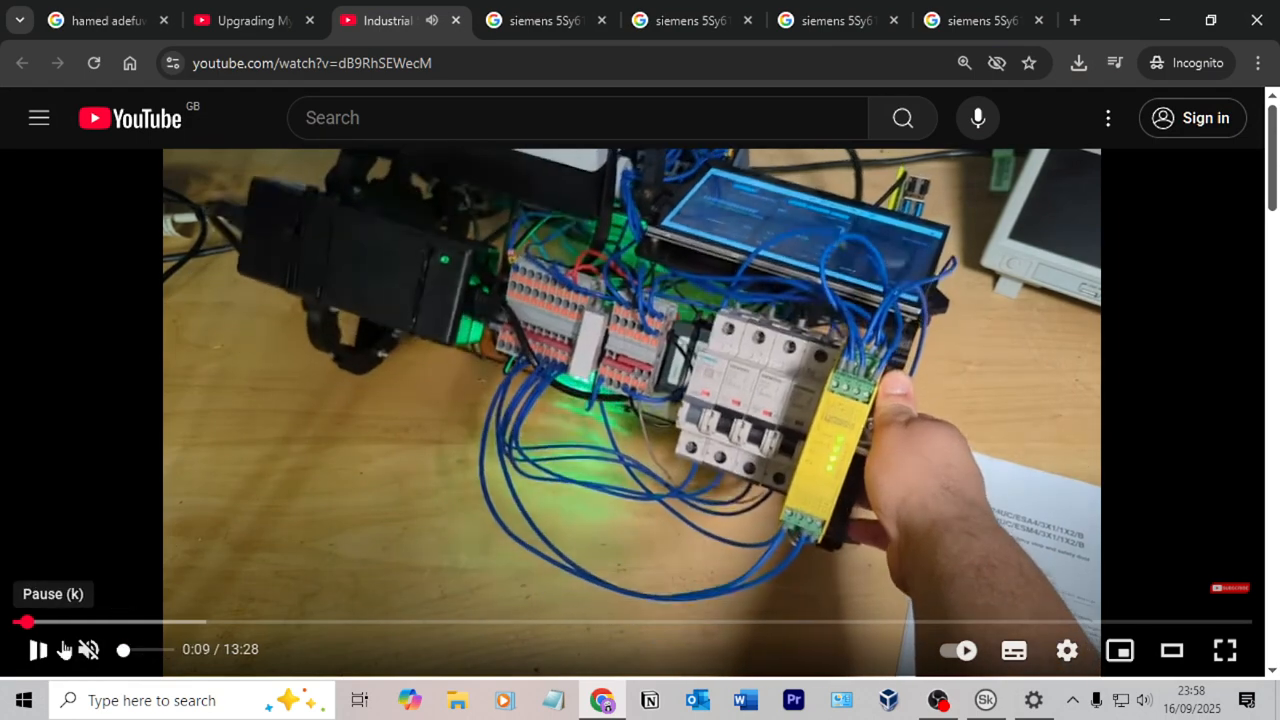
{"action": "key", "text": "Right"}
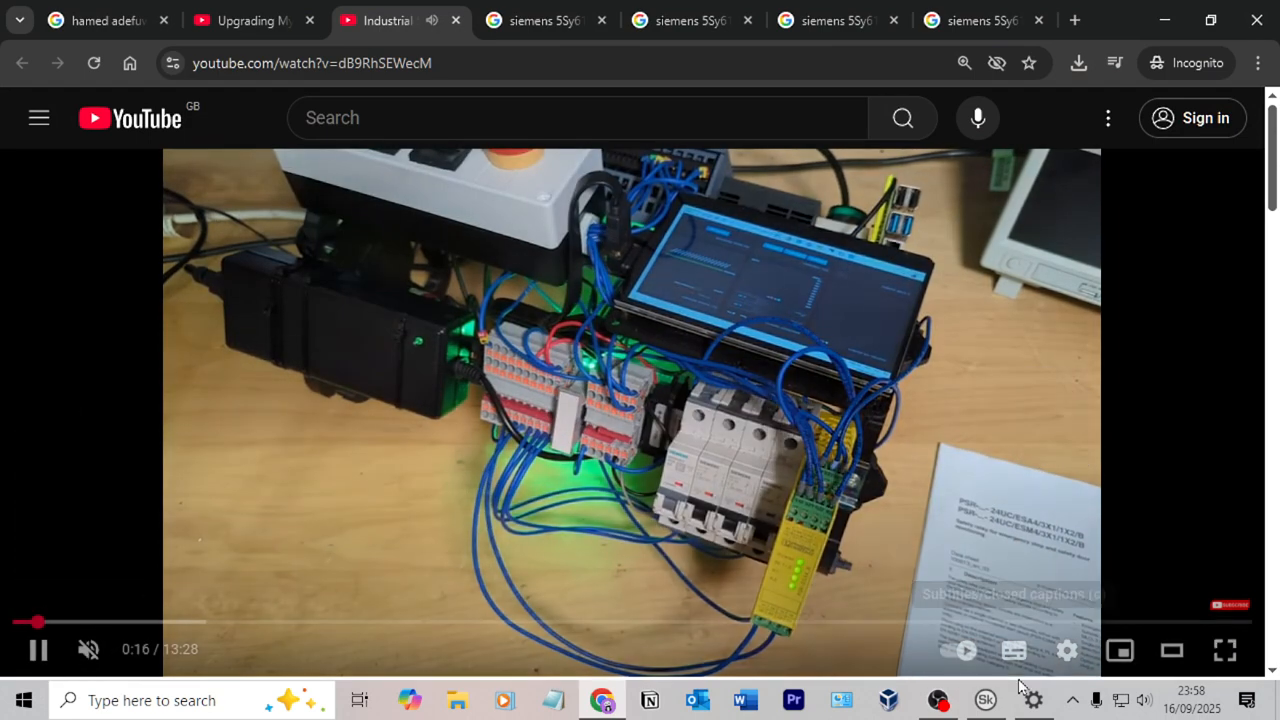
Switch to SkyCAD and set the text value of the yellow block's label to SR1.
{"action": "left_click", "coordinate": [986, 700]}
{"action": "left_click", "coordinate": [990, 702]}
{"action": "left_click", "coordinate": [990, 702]}
{"action": "double_click", "coordinate": [947, 377]}
{"action": "left_click", "coordinate": [230, 424]}
{"action": "left_click", "coordinate": [231, 424]}
{"action": "type", "text": "SR"}
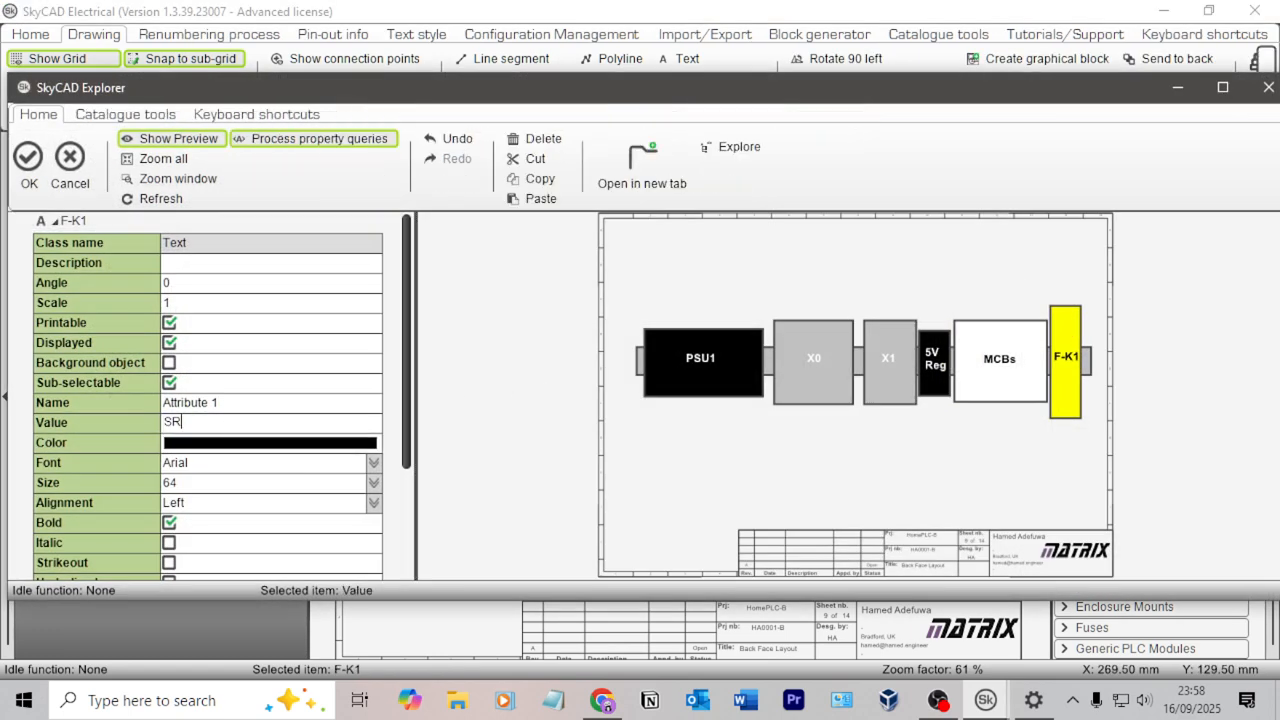
{"action": "type", "text": "1"}
{"action": "left_click", "coordinate": [28, 158]}
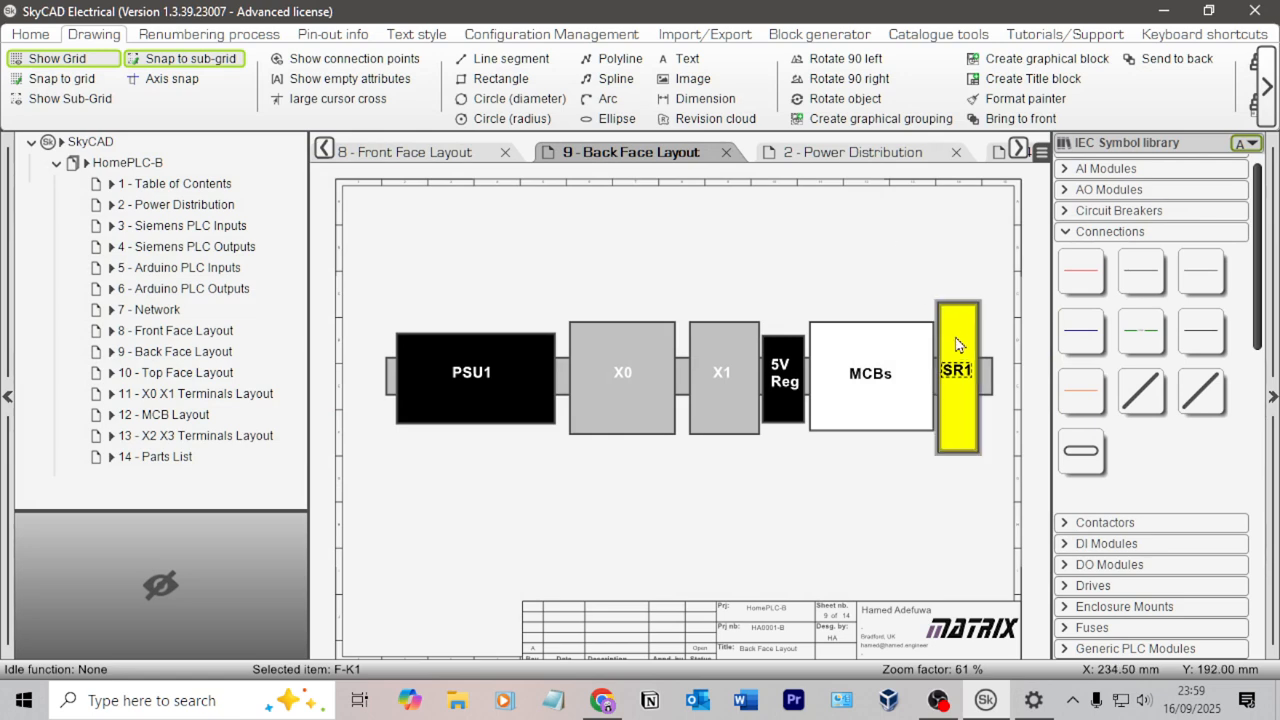
Centre the SR1 label within the yellow block and deselect it.
{"action": "left_click", "coordinate": [955, 287]}
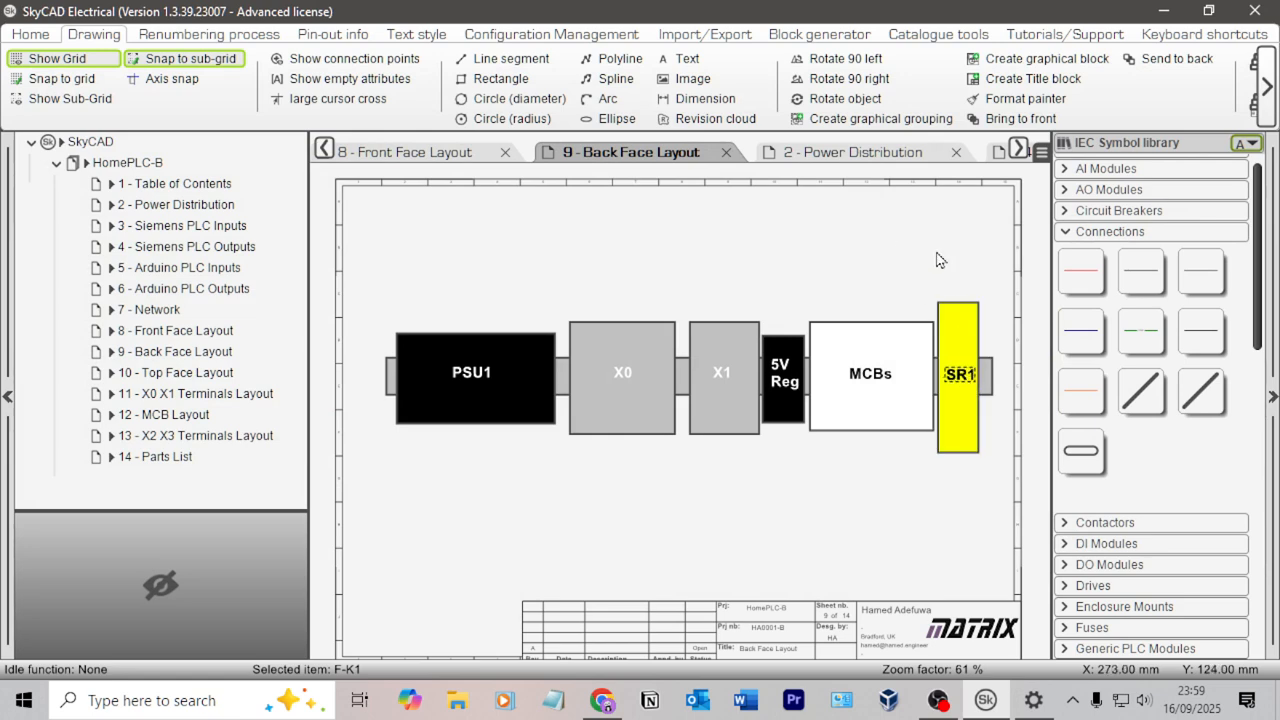
{"action": "left_click", "coordinate": [958, 380]}
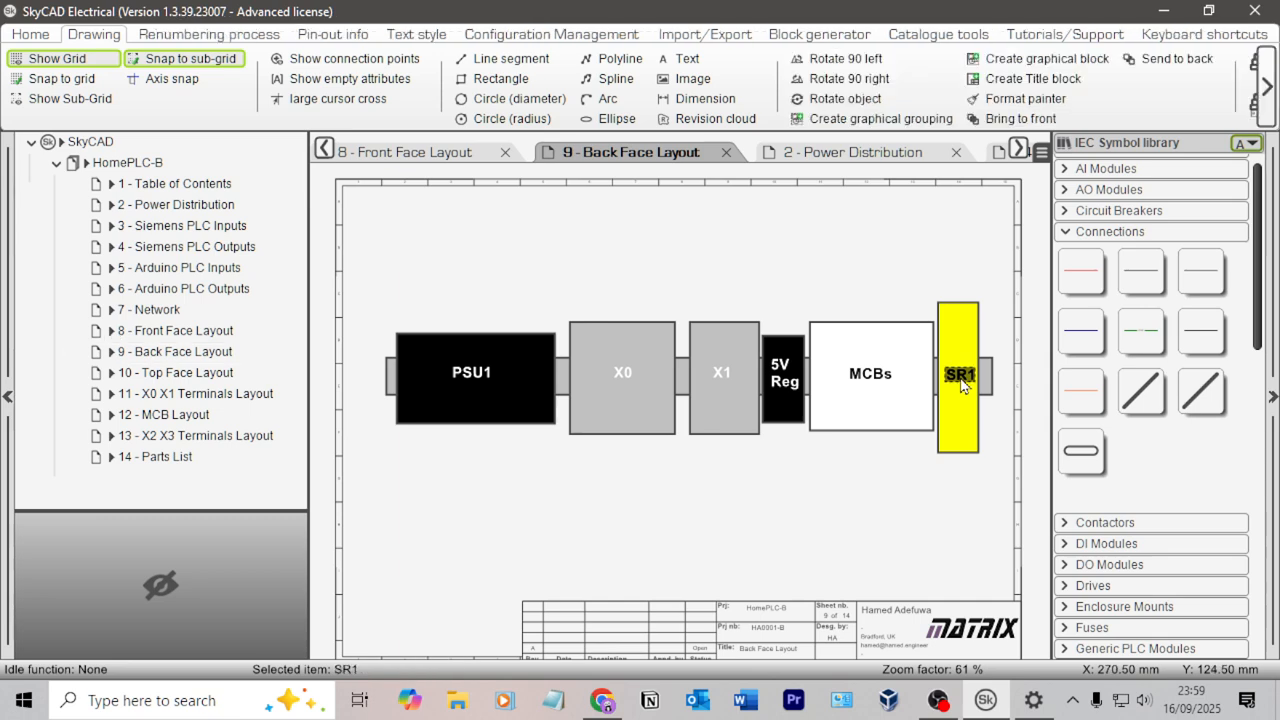
{"action": "left_click", "coordinate": [912, 234]}
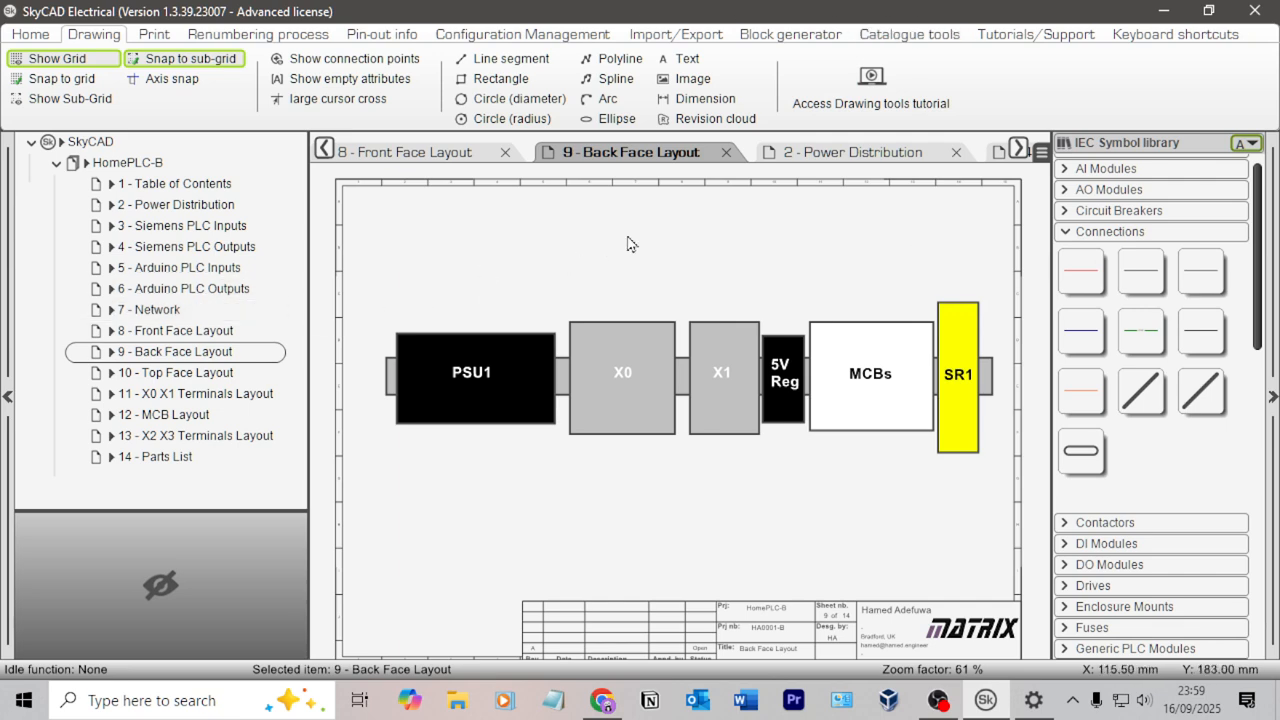
Open the 2 - Power Distribution sheet and bring up the properties of circuit breaker MCB1.
{"action": "left_click", "coordinate": [190, 205]}
{"action": "scroll", "coordinate": [626, 330], "scroll_direction": "up", "scroll_amount": 5}
{"action": "double_click", "coordinate": [556, 322]}
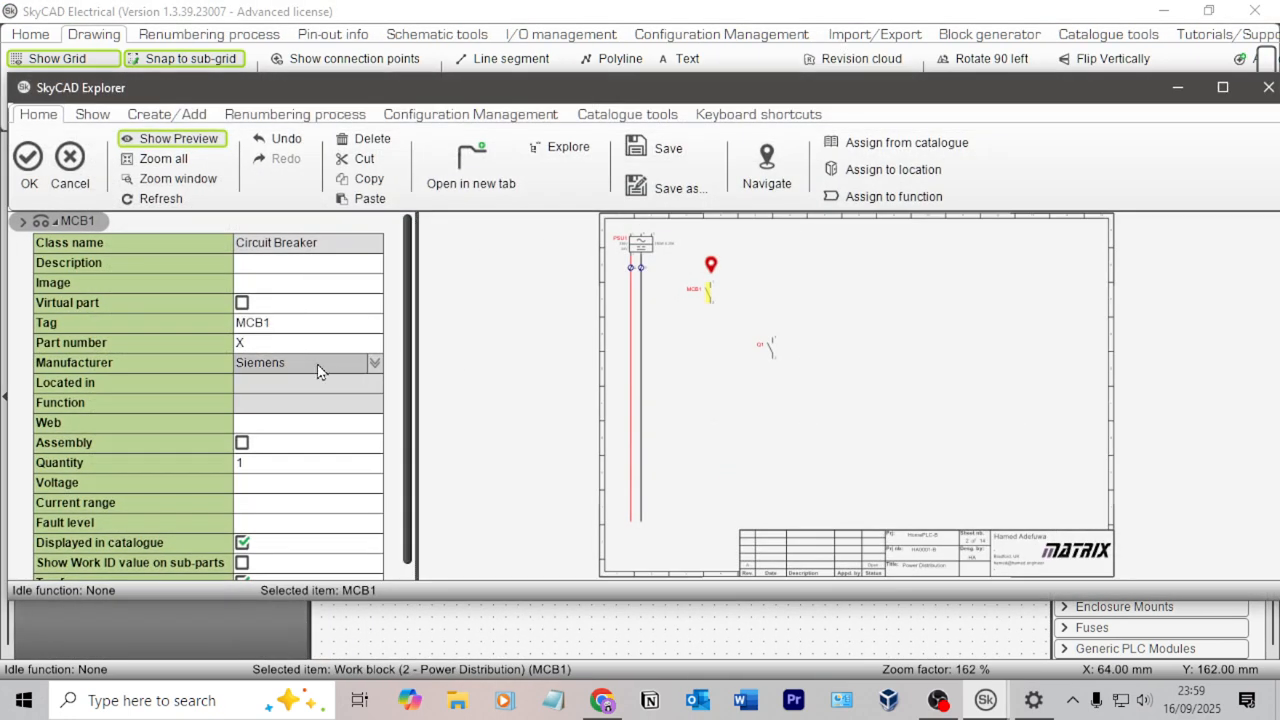
Switch to the browser and look through the Google results for the siemens 5Sy6102-7 C2 MCB.
{"action": "key", "text": "alt+Tab"}
{"action": "key", "text": "alt+Tab"}
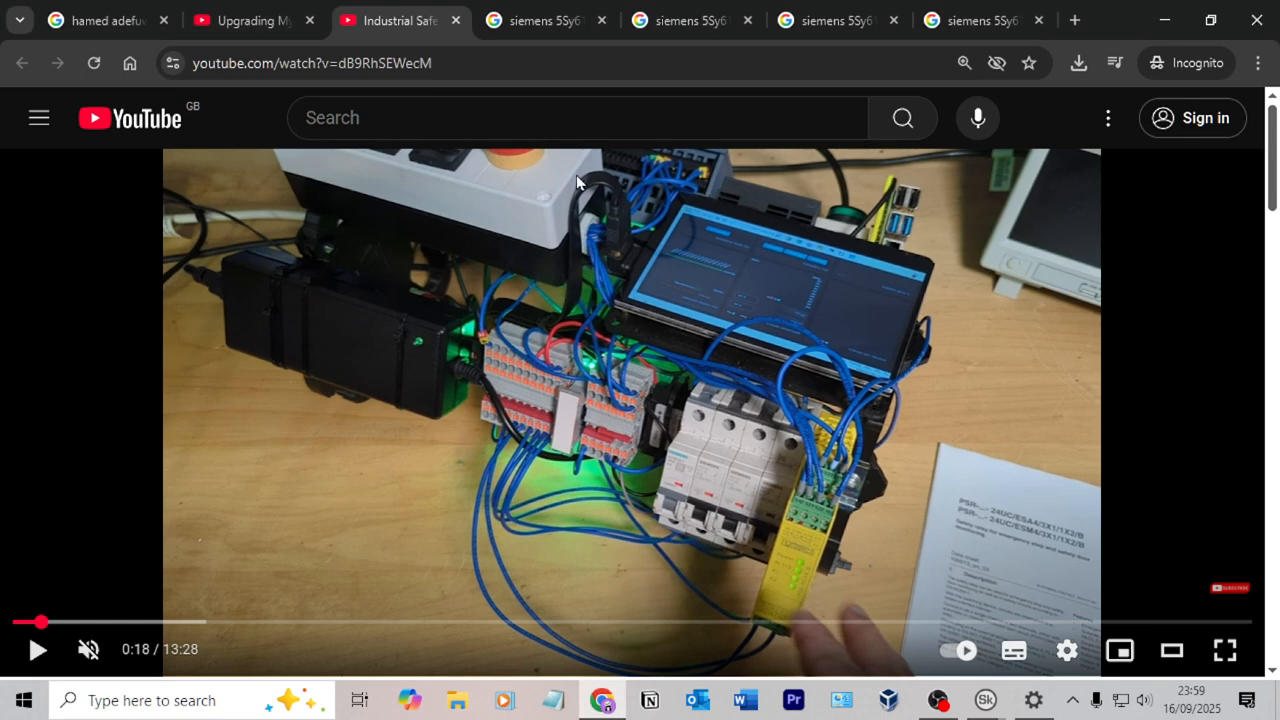
{"action": "left_click", "coordinate": [528, 21]}
{"action": "left_click_drag", "start_coordinate": [478, 135], "coordinate": [312, 133]}
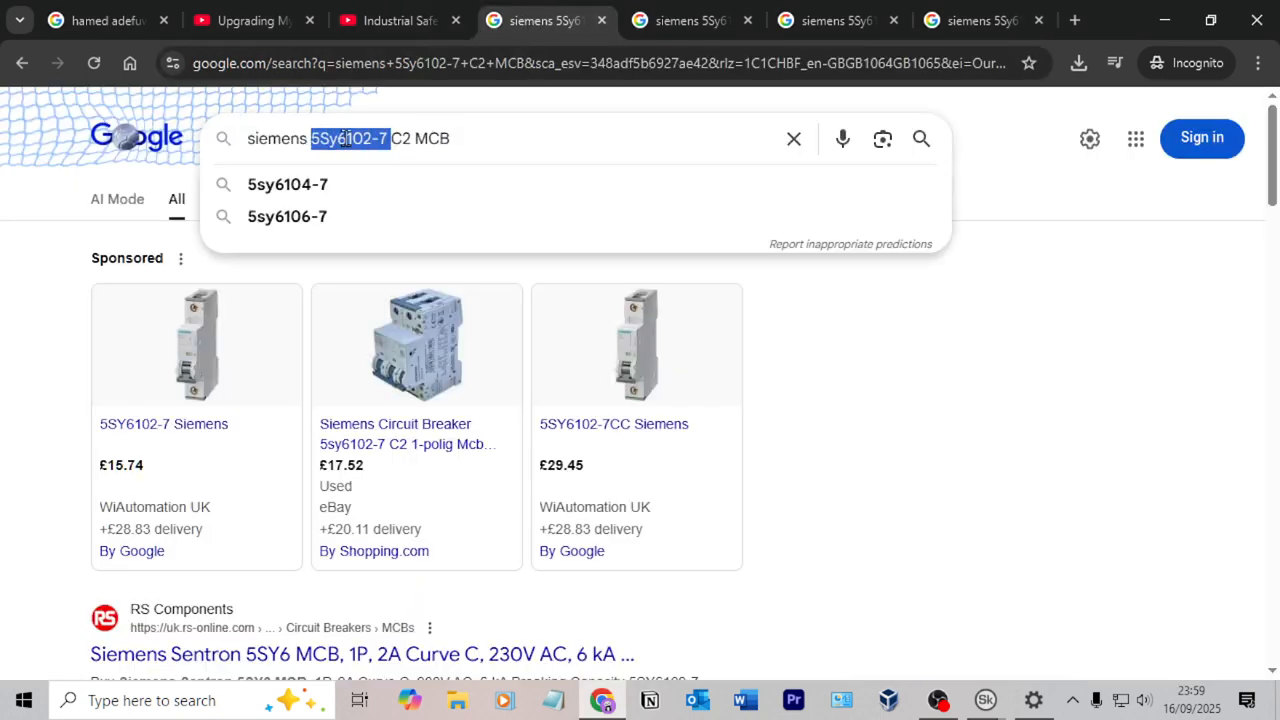
{"action": "scroll", "coordinate": [690, 375], "scroll_direction": "up", "scroll_amount": 1}
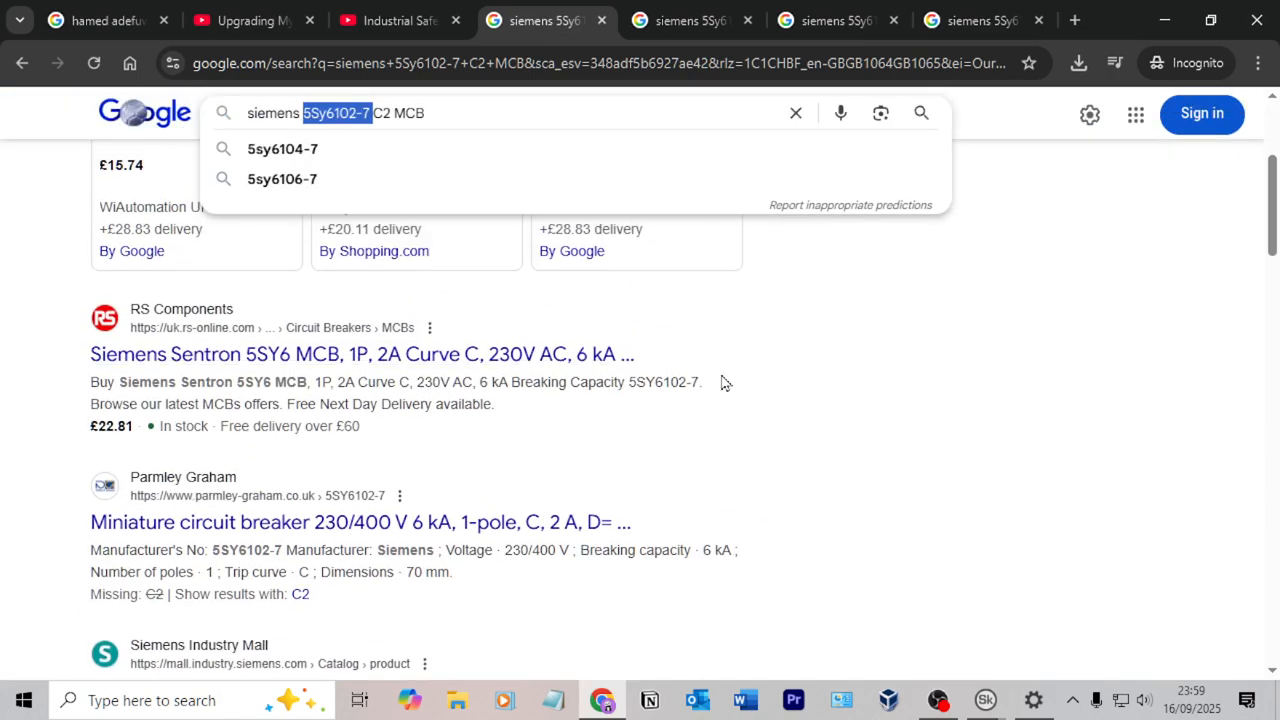
{"action": "scroll", "coordinate": [591, 400], "scroll_direction": "down", "scroll_amount": 3}
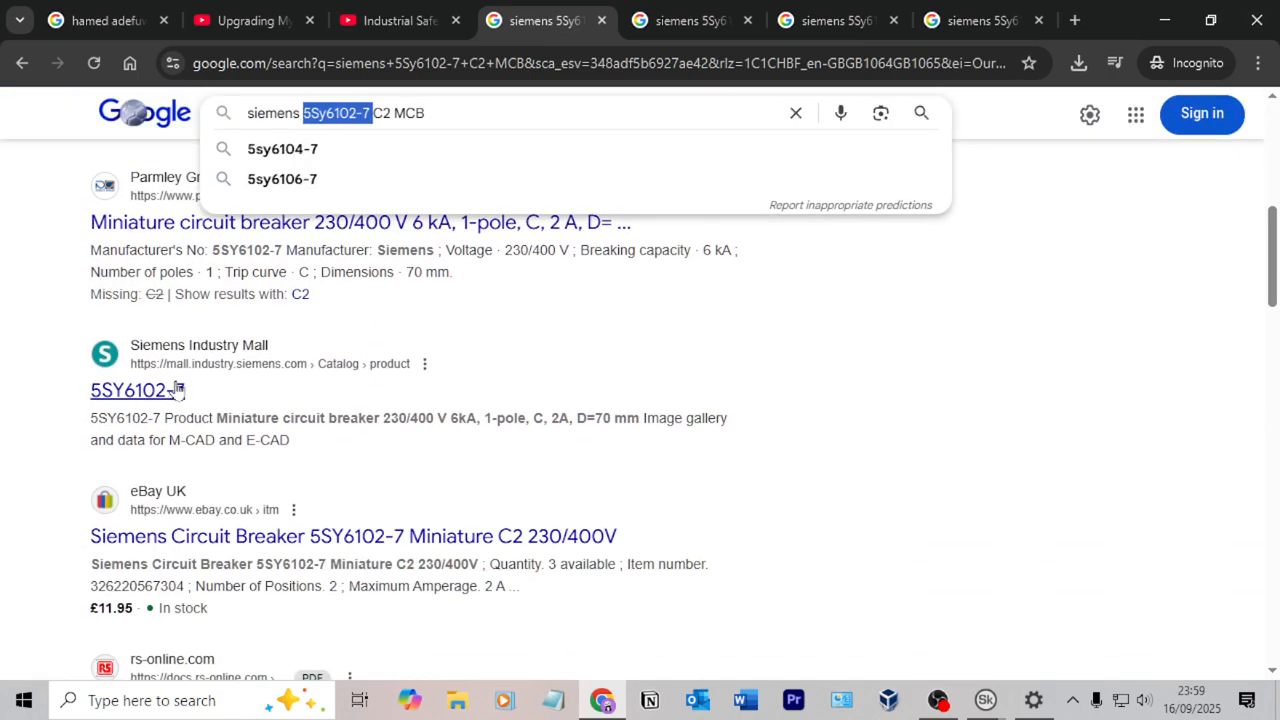
Open the Siemens Industry Mall result for 5SY6102-7 in a new tab, reject cookies and copy the part number.
{"action": "right_click", "coordinate": [170, 384]}
{"action": "left_click", "coordinate": [221, 406]}
{"action": "left_click", "coordinate": [604, 22]}
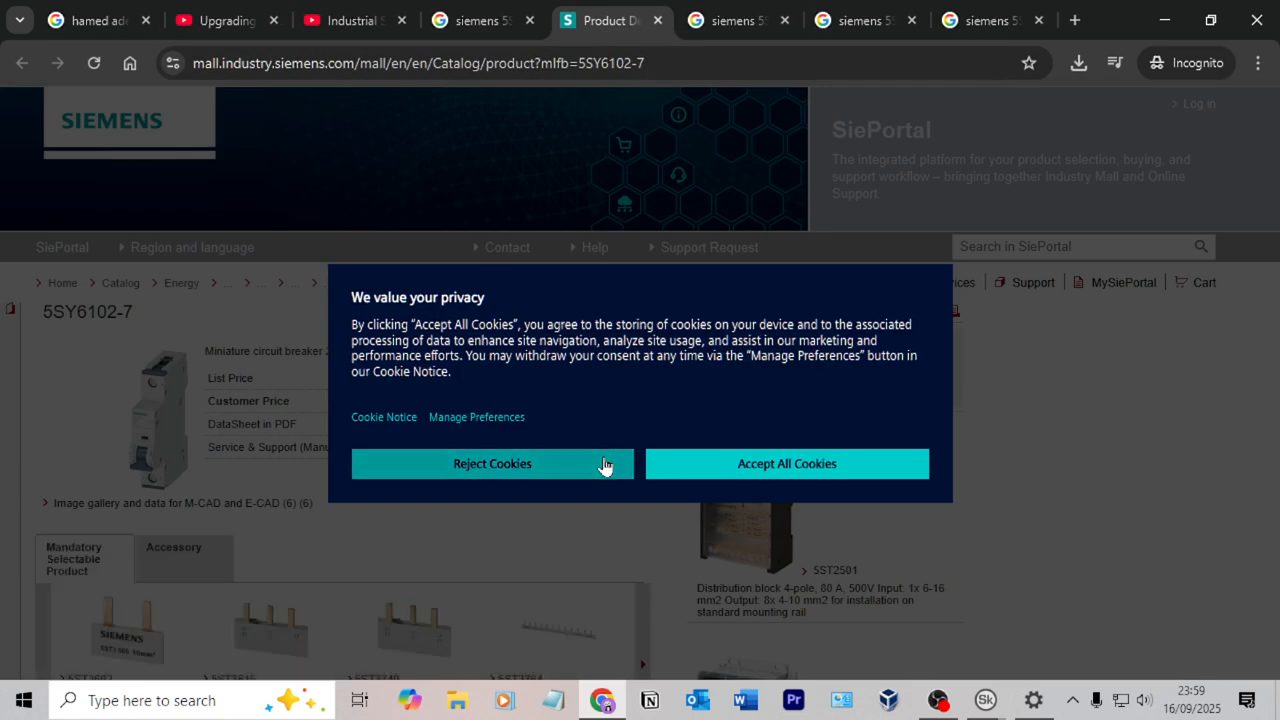
{"action": "left_click", "coordinate": [606, 466]}
{"action": "left_click_drag", "start_coordinate": [136, 312], "coordinate": [40, 316]}
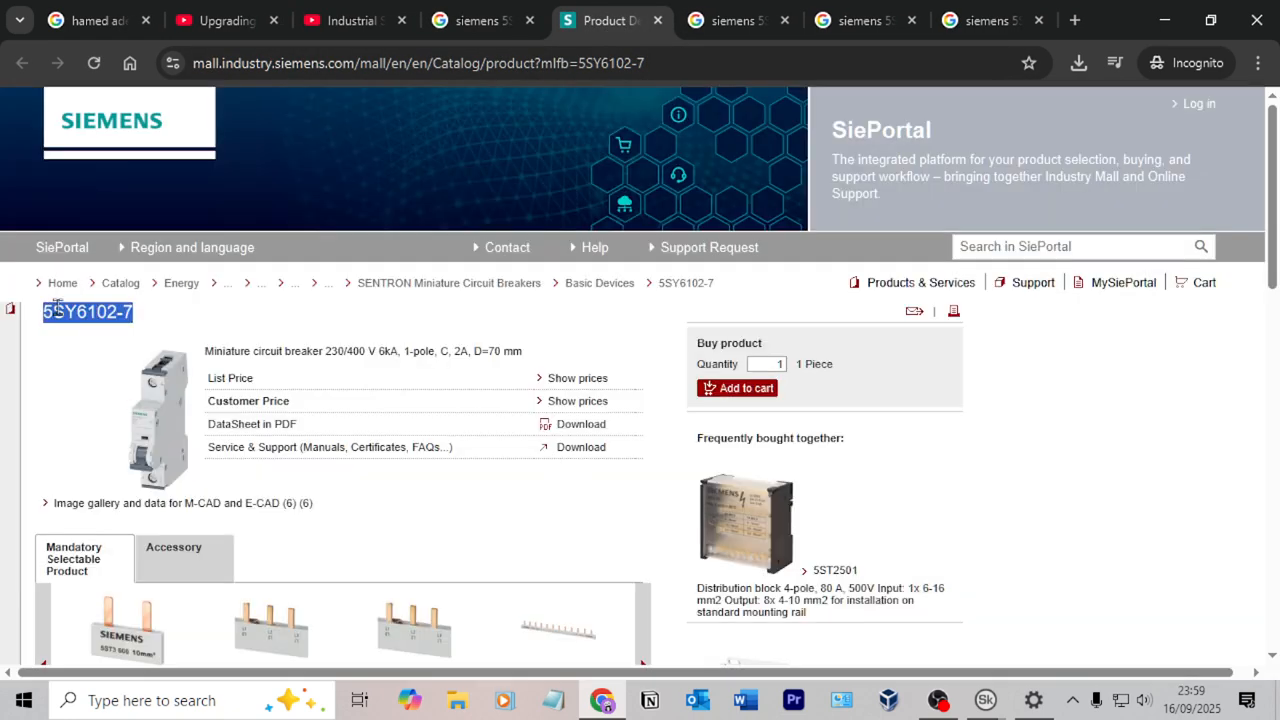
Switch back to SkyCAD and set MCB1's part number to 5SY6102-7.
{"action": "key", "text": "alt+Tab"}
{"action": "left_click", "coordinate": [295, 343]}
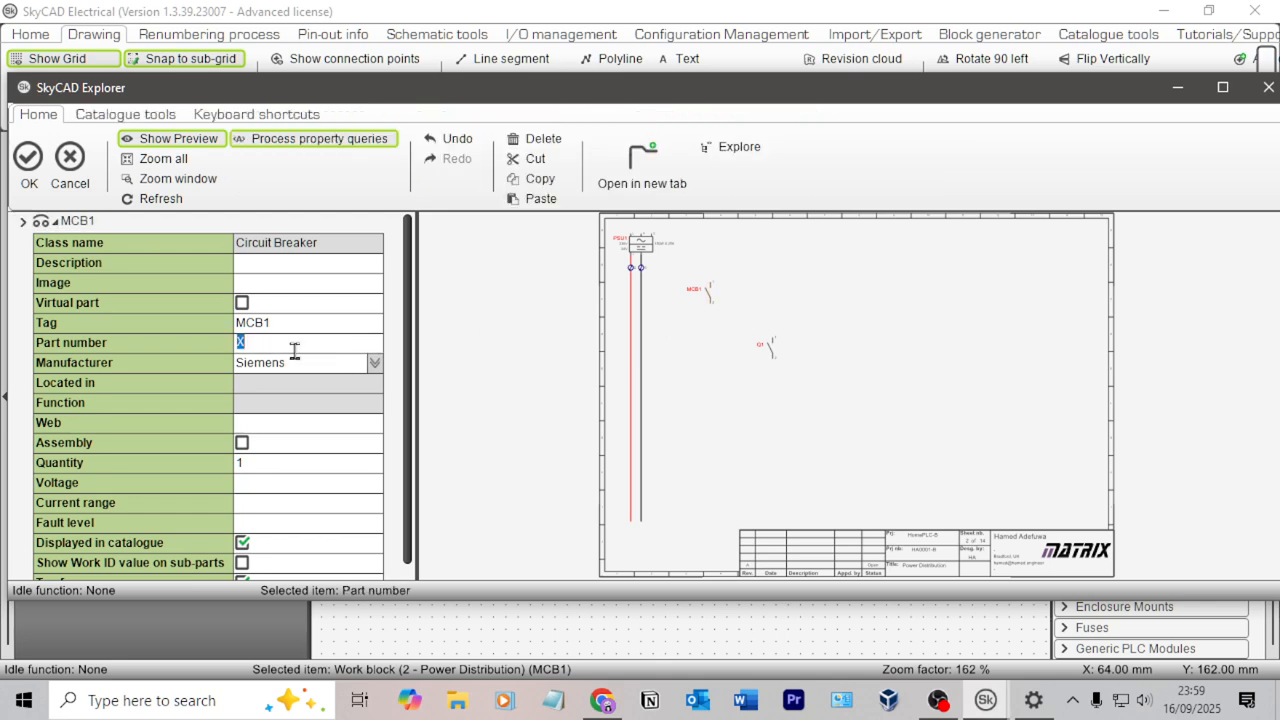
{"action": "key", "text": "Return"}
{"action": "left_click", "coordinate": [330, 344]}
{"action": "left_click", "coordinate": [326, 341]}
{"action": "key", "text": "Delete"}
{"action": "left_click", "coordinate": [342, 331]}
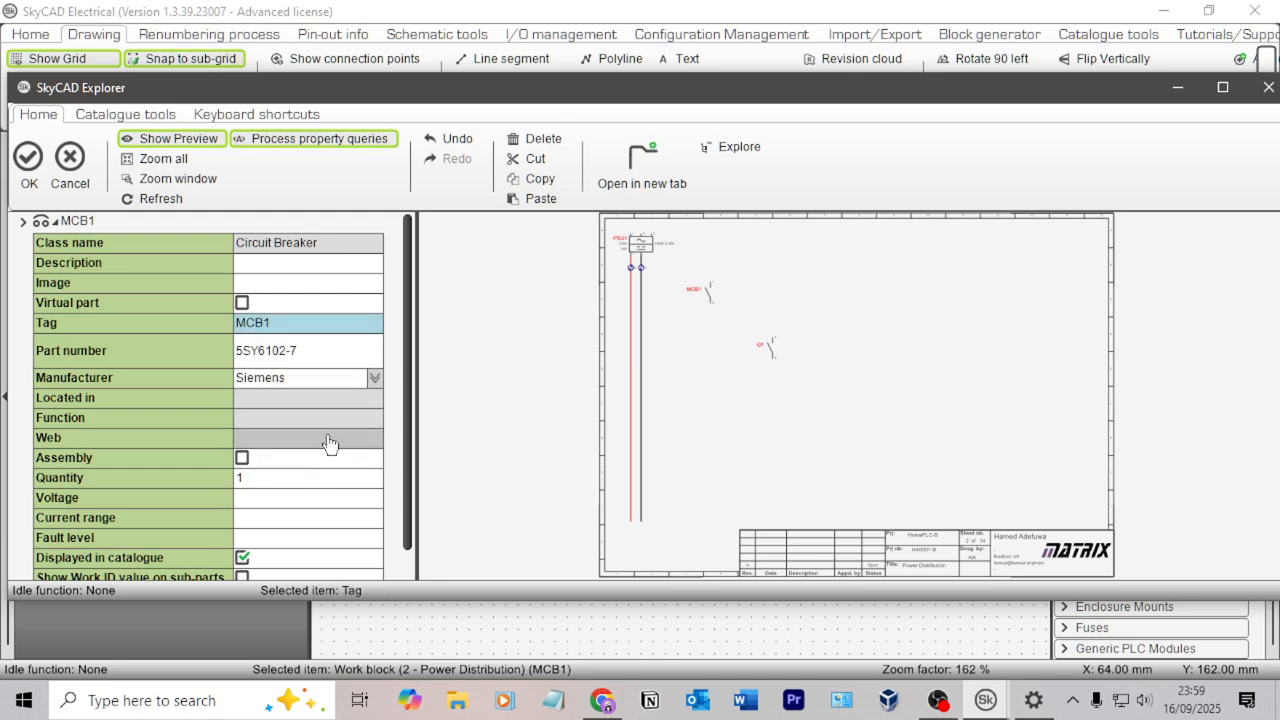
Set MCB1's current range to 2A.
{"action": "scroll", "coordinate": [297, 511], "scroll_direction": "down", "scroll_amount": 1}
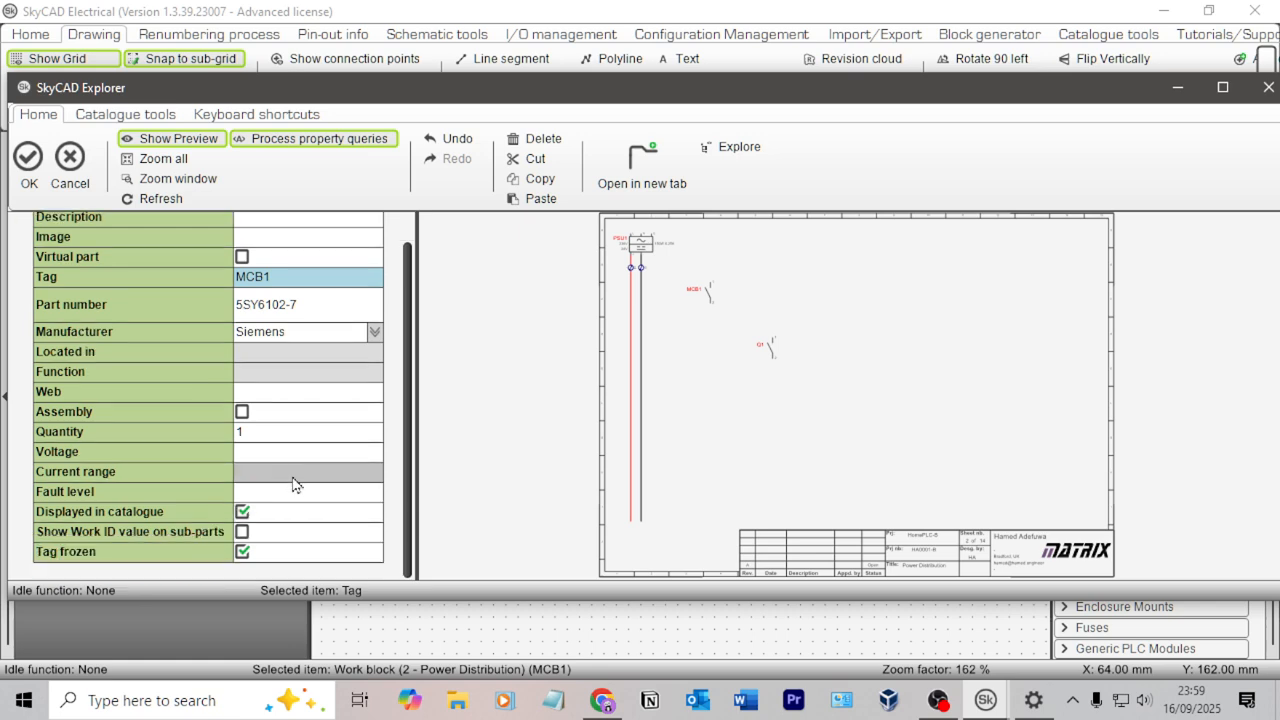
{"action": "left_click", "coordinate": [306, 472]}
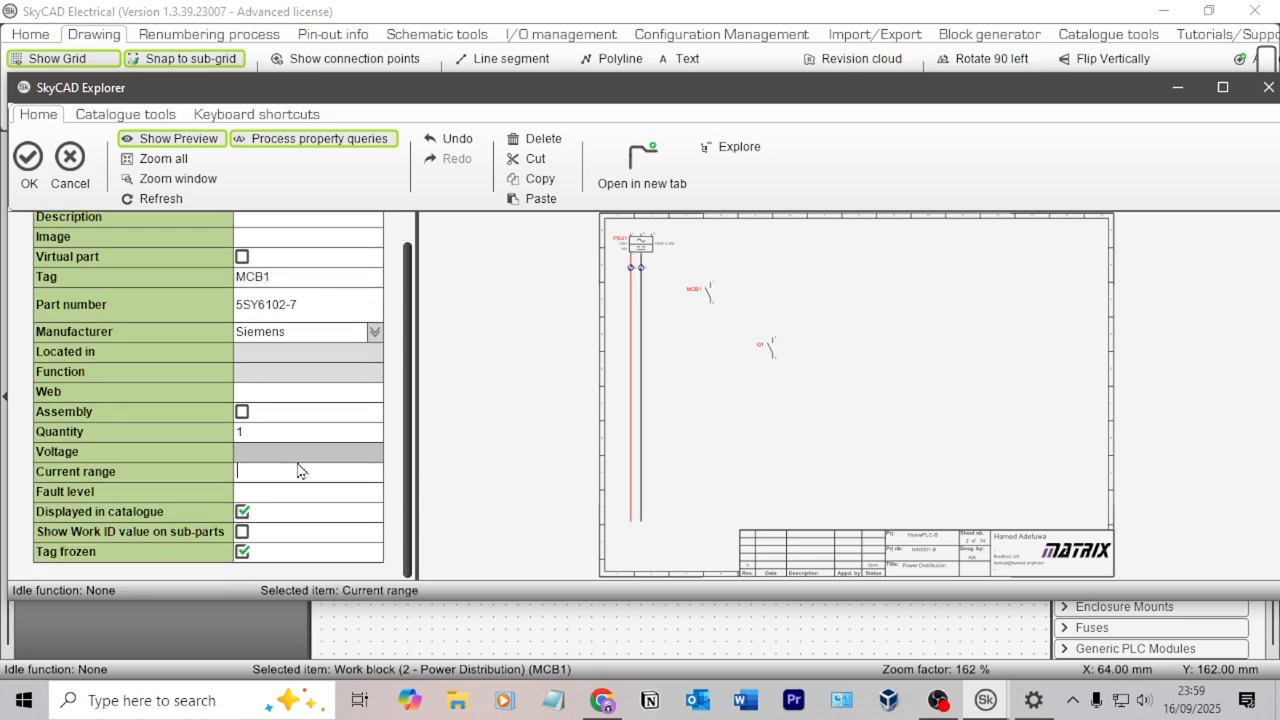
{"action": "key", "text": "Return"}
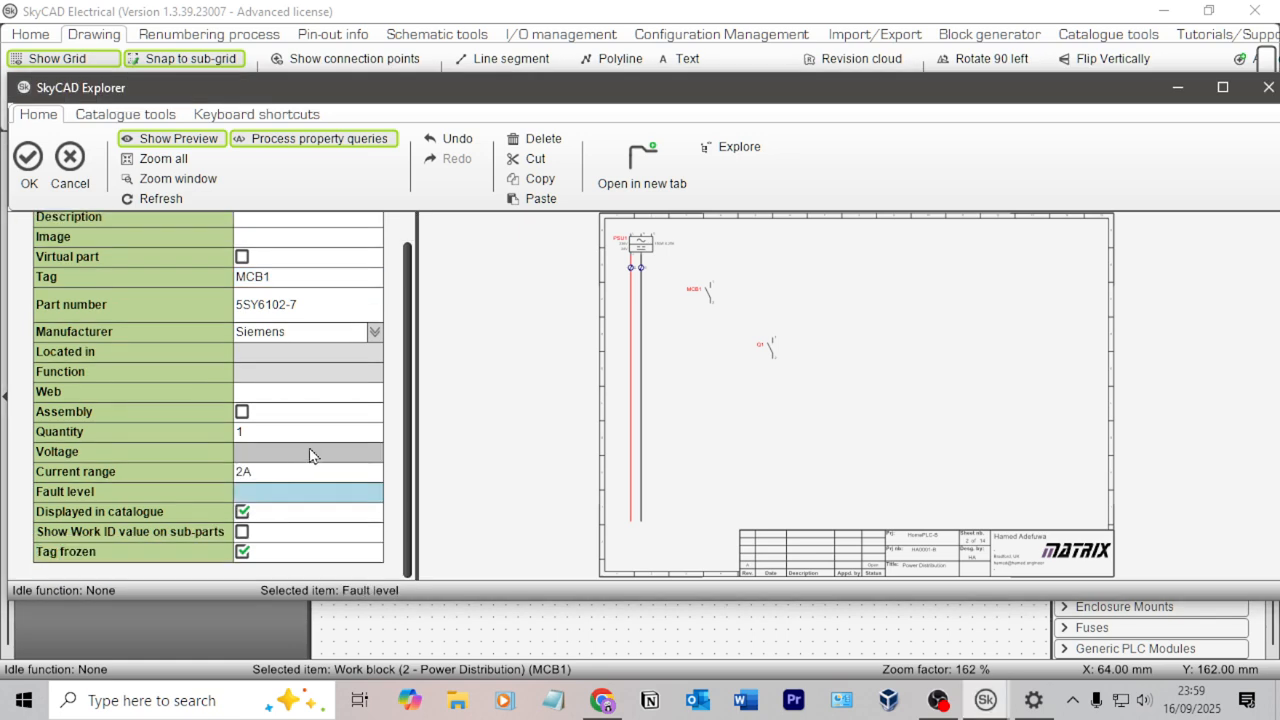
Switch to the browser, check the ratings on the Siemens 5SY6102-7 product page, and return to MCB1's properties in SkyCAD.
{"action": "key", "text": "alt+Tab"}
{"action": "key", "text": "Tab"}
{"action": "scroll", "coordinate": [354, 368], "scroll_direction": "down", "scroll_amount": 1}
{"action": "left_click", "coordinate": [585, 248]}
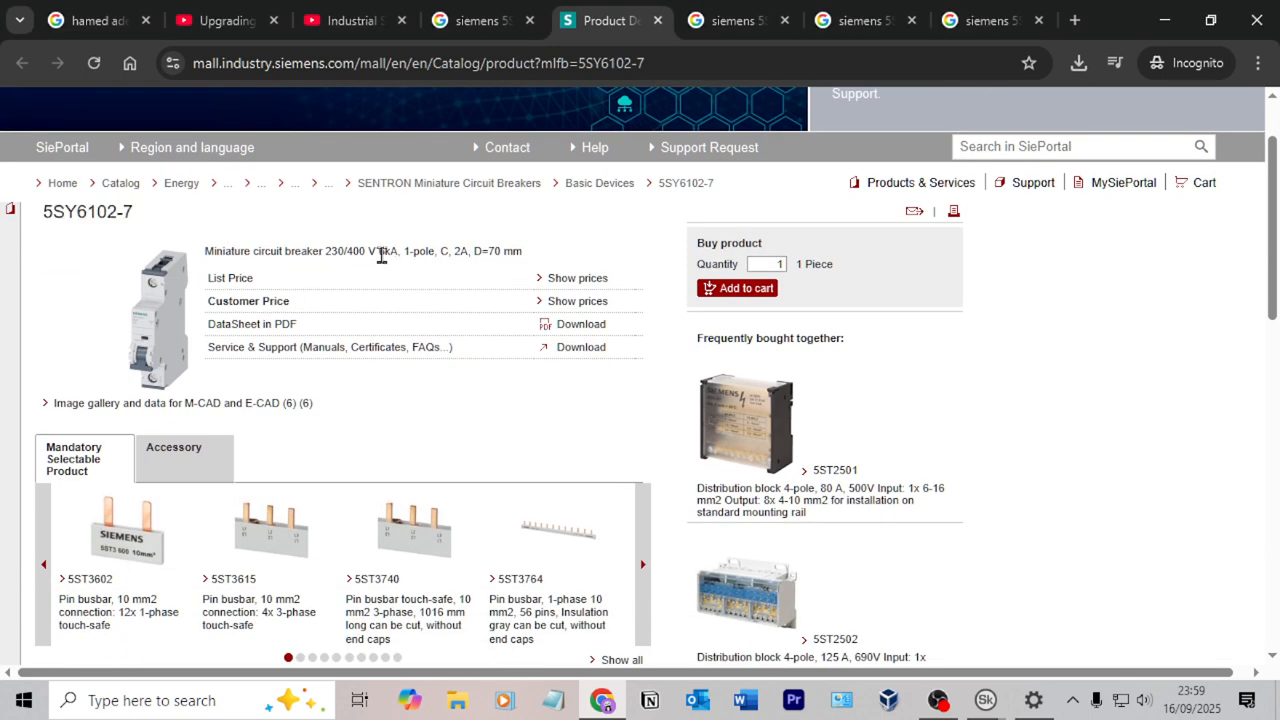
{"action": "scroll", "coordinate": [404, 277], "scroll_direction": "down", "scroll_amount": 2}
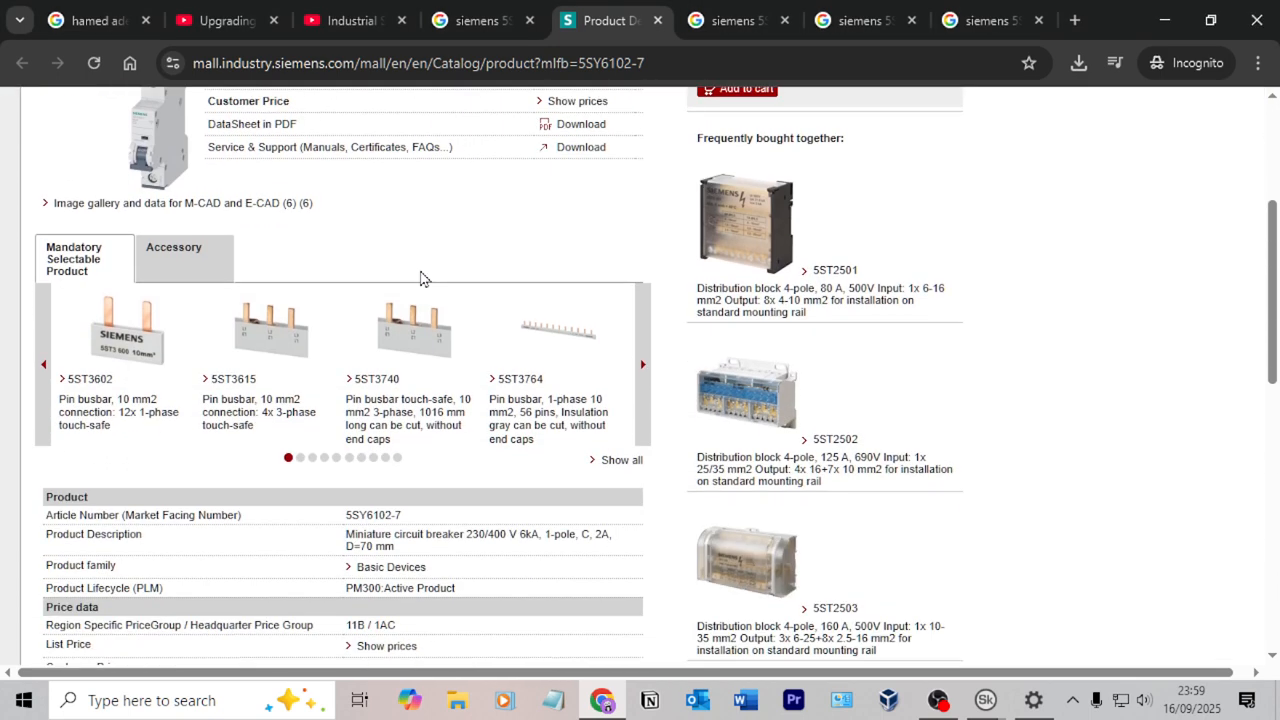
{"action": "key", "text": "alt+Tab"}
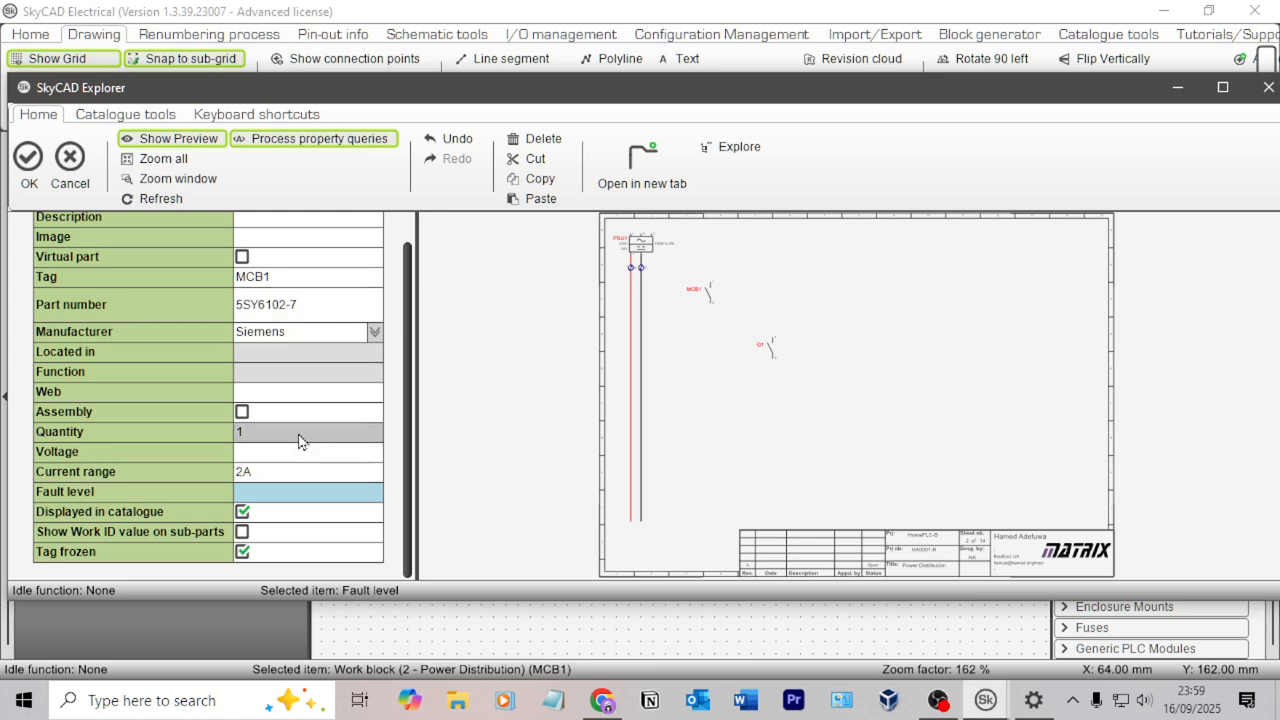
{"action": "scroll", "coordinate": [320, 400], "scroll_direction": "up", "scroll_amount": 1}
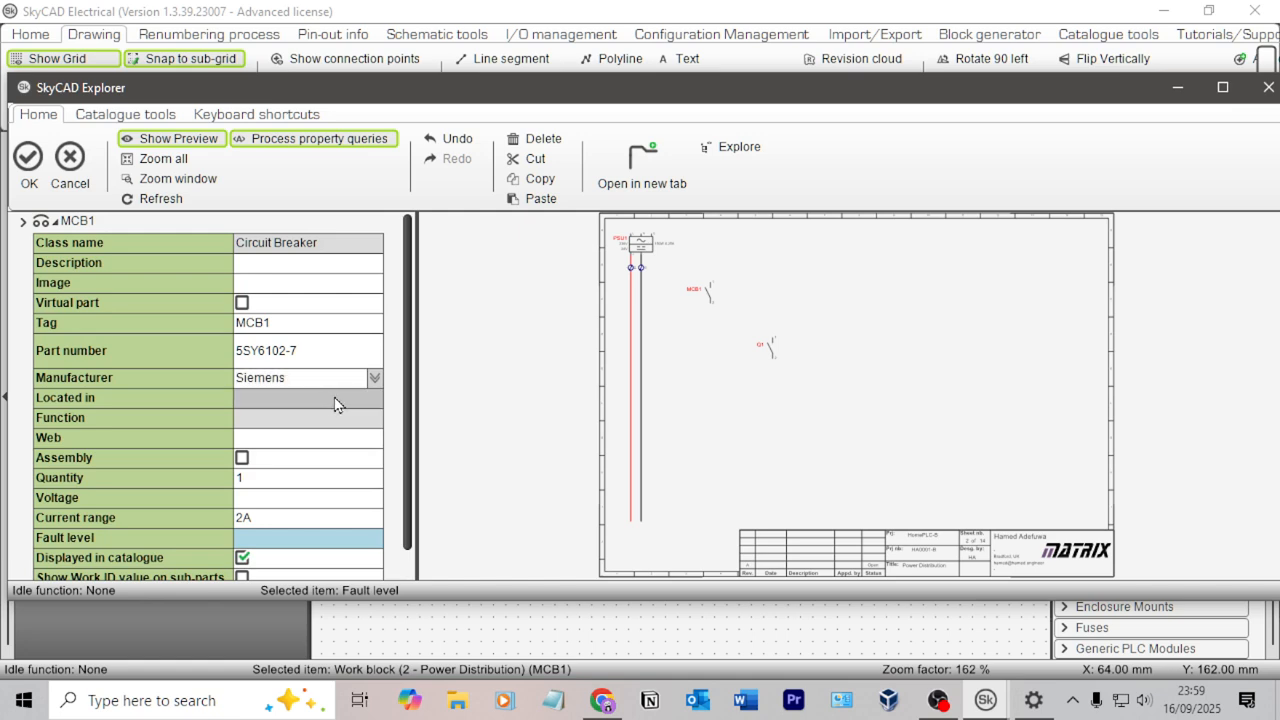
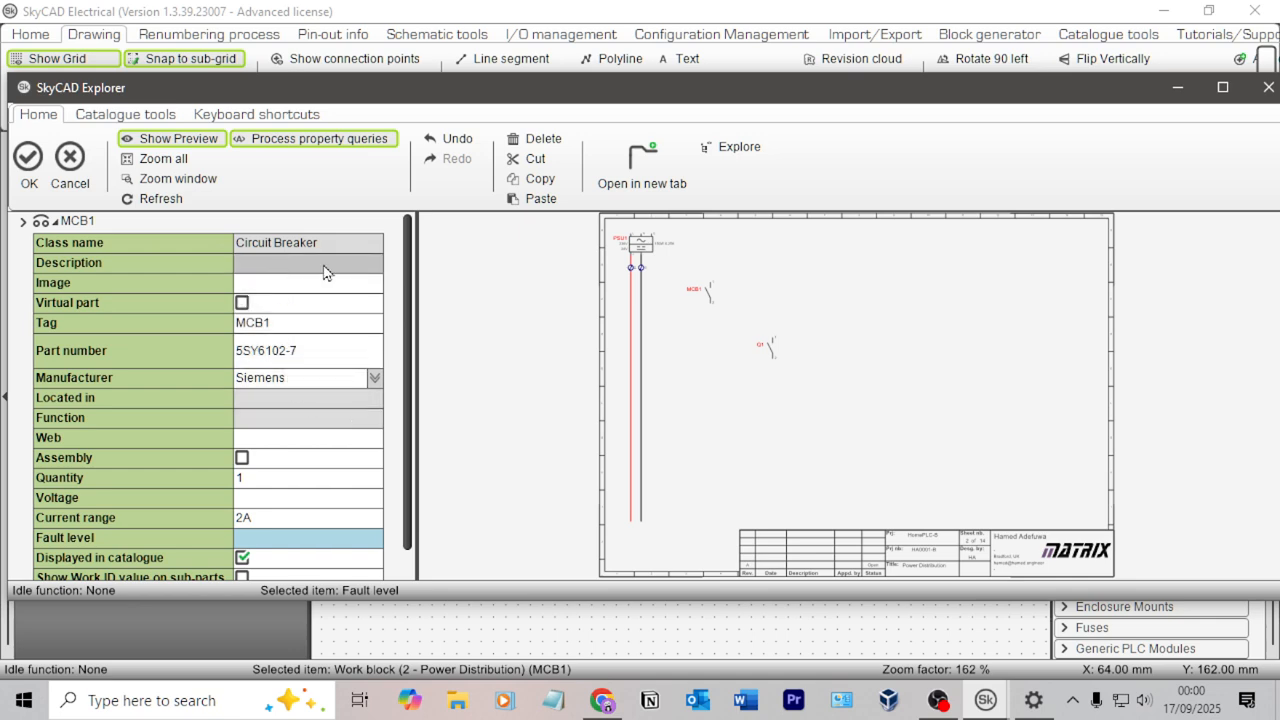
Copy the product description from the Siemens page into MCB1's description in SkyCAD: Miniature circuit breaker 230/400 V 6kA, 1-pole, C, 2A, D=70 mm.
{"action": "key", "text": "alt+Tab"}
{"action": "scroll", "coordinate": [350, 319], "scroll_direction": "up", "scroll_amount": 3}
{"action": "triple_click", "coordinate": [447, 350]}
{"action": "key", "text": "ctrl+c"}
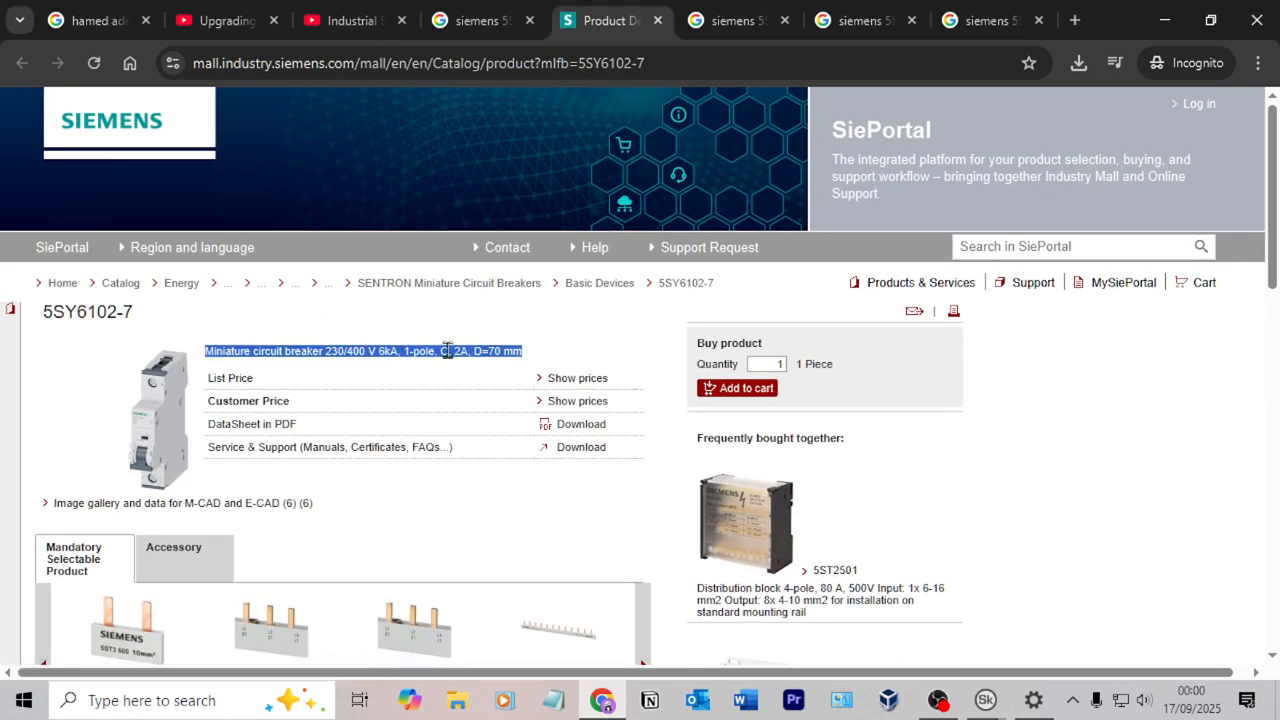
{"action": "key", "text": "alt+Tab"}
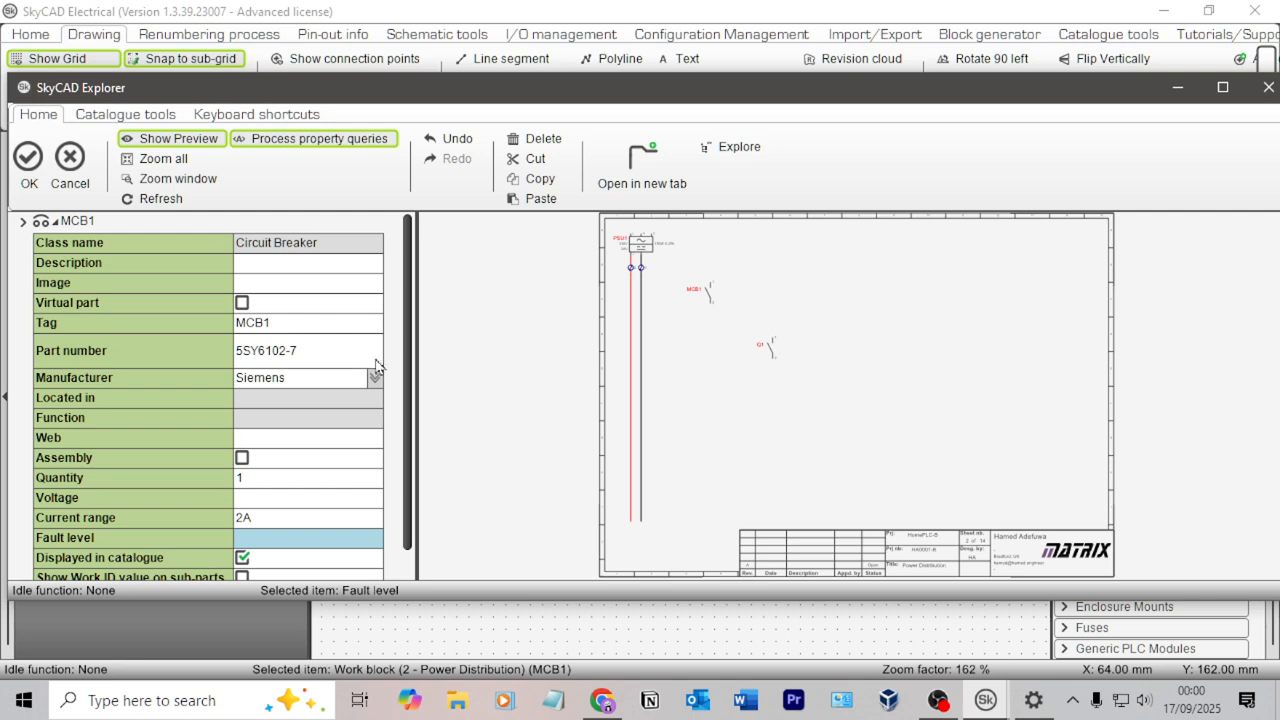
{"action": "left_click", "coordinate": [290, 263]}
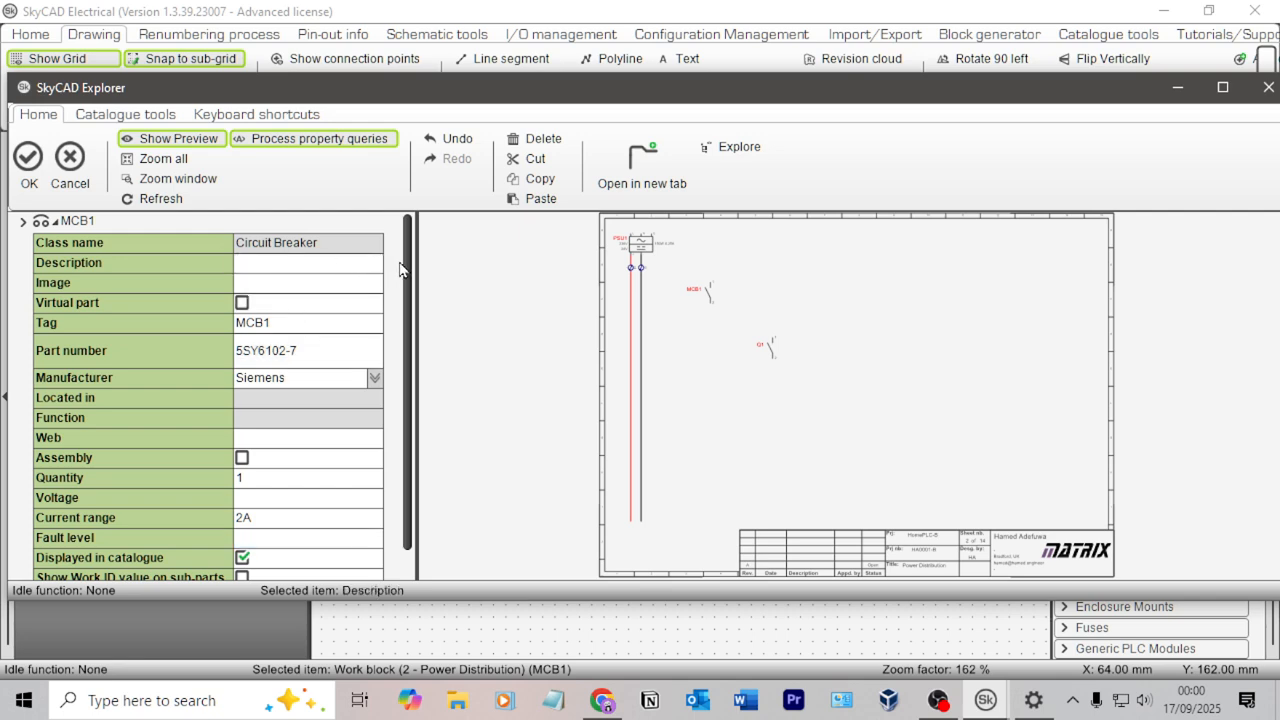
{"action": "key", "text": "ctrl+v"}
{"action": "left_click", "coordinate": [206, 283]}
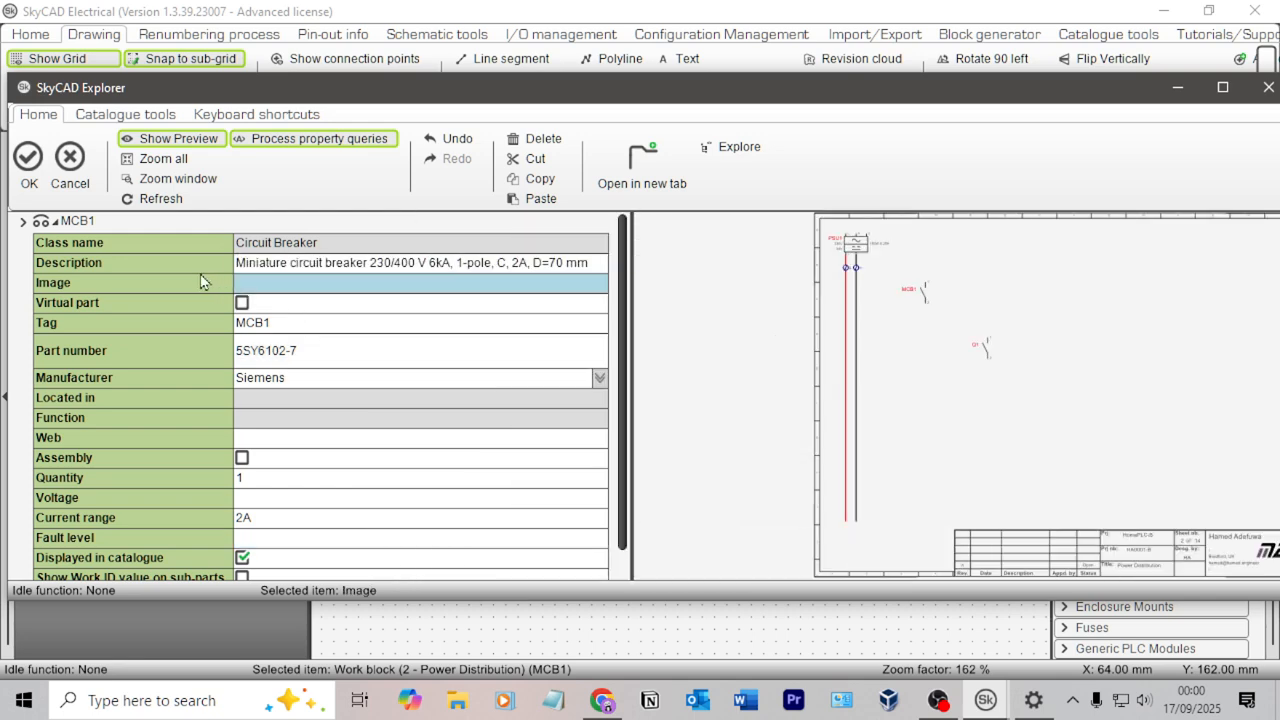
{"action": "left_click", "coordinate": [29, 165]}
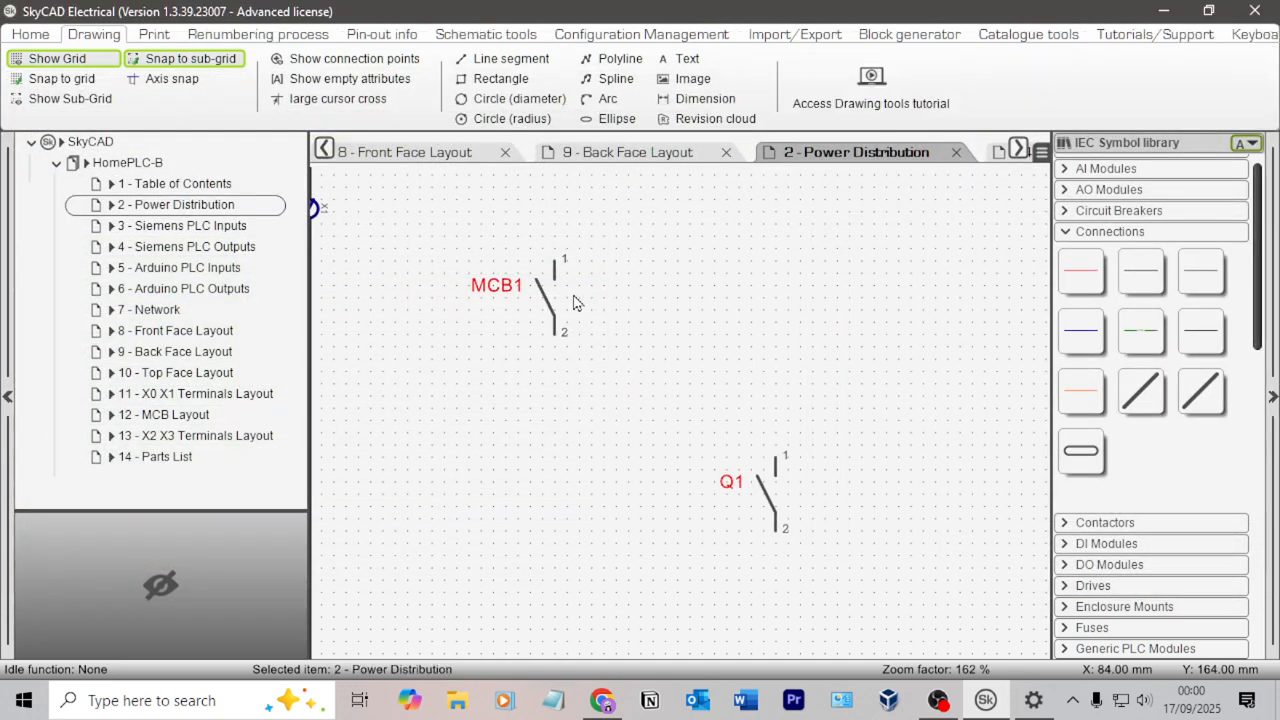
Open the 14 - Parts List sheet, refresh the parts list and check the MCB1 entry.
{"action": "left_click", "coordinate": [175, 456]}
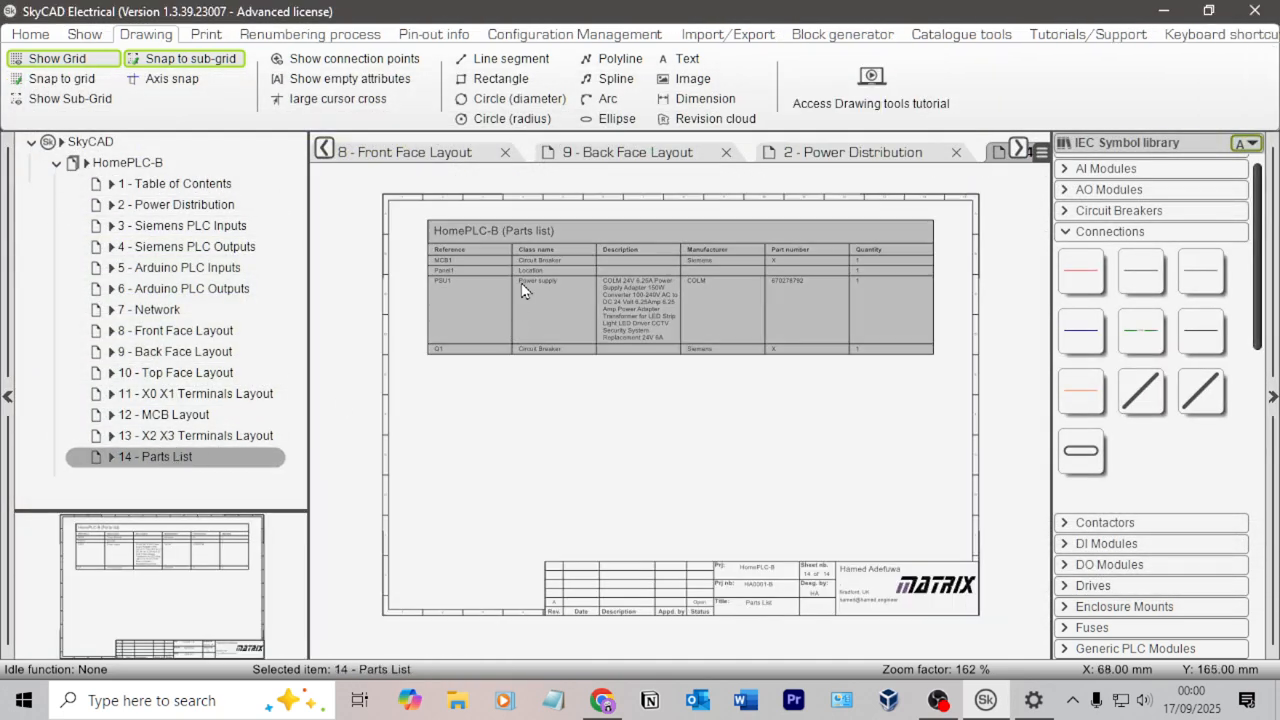
{"action": "left_click", "coordinate": [757, 265]}
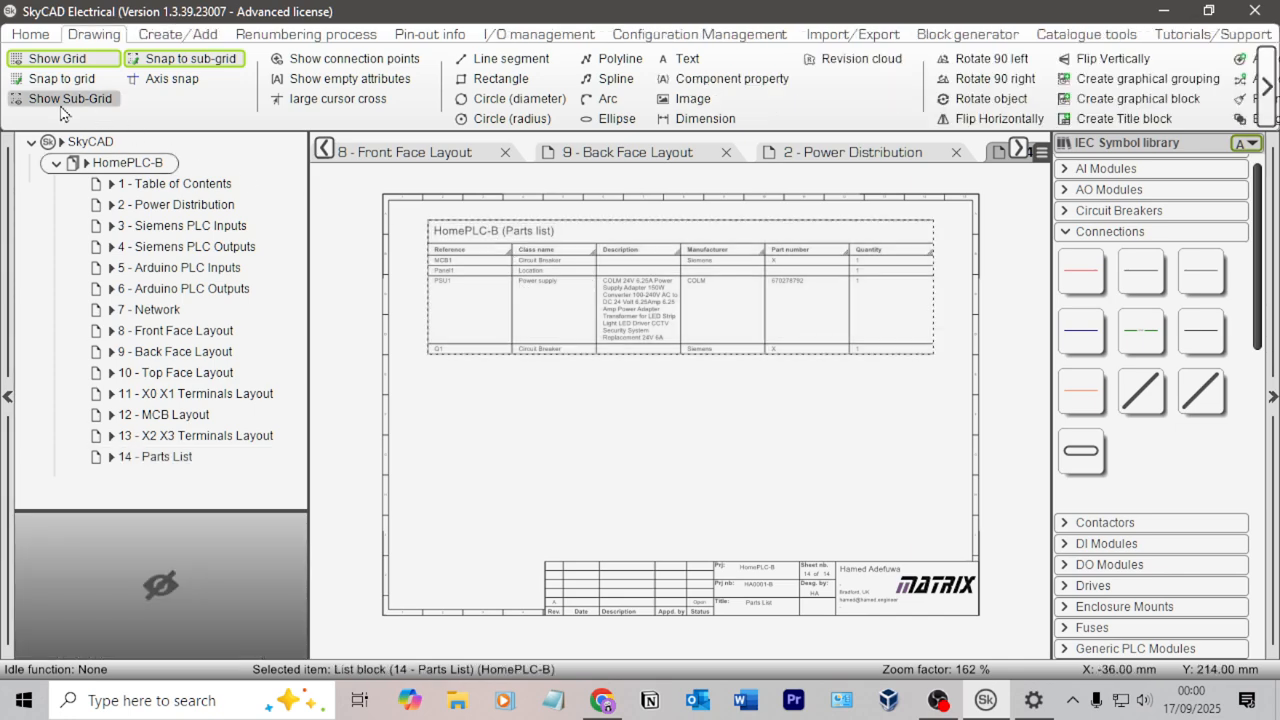
{"action": "left_click", "coordinate": [54, 40]}
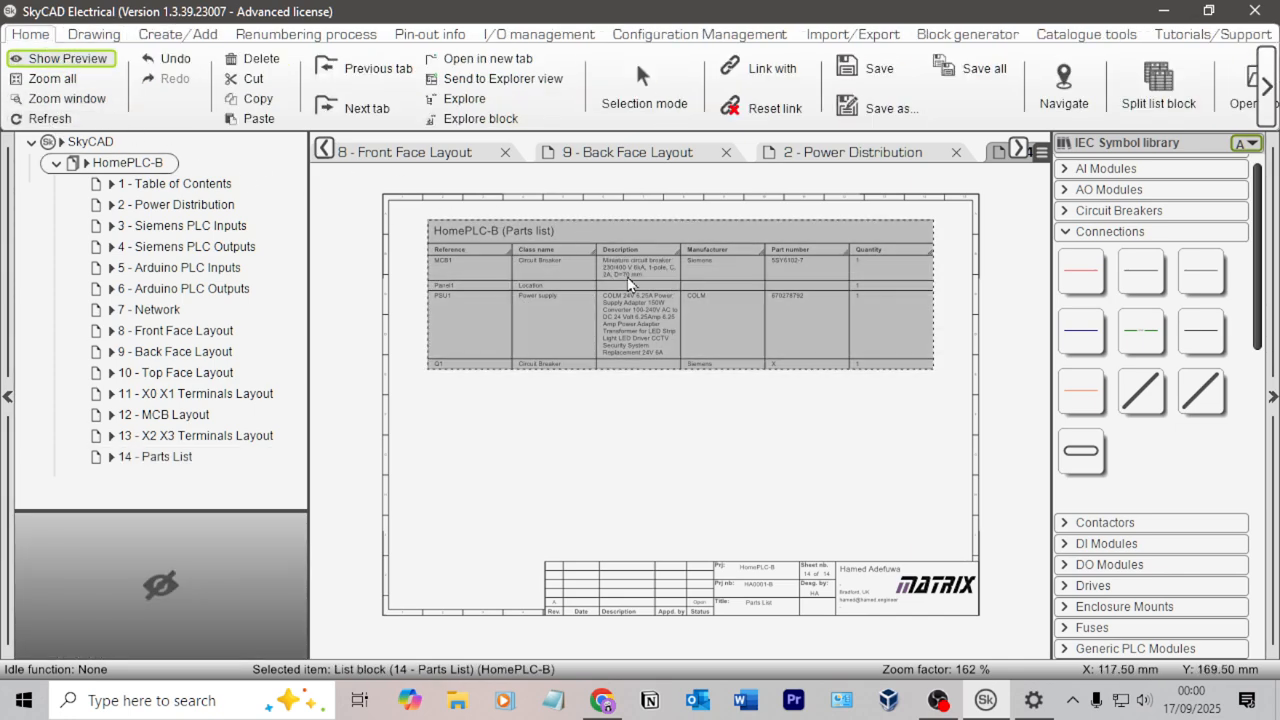
{"action": "scroll", "coordinate": [905, 432], "scroll_direction": "up", "scroll_amount": 2}
{"action": "middle_click_drag", "start_coordinate": [771, 346], "coordinate": [928, 504]}
{"action": "scroll", "coordinate": [699, 530], "scroll_direction": "up", "scroll_amount": 1}
{"action": "left_click", "coordinate": [688, 595]}
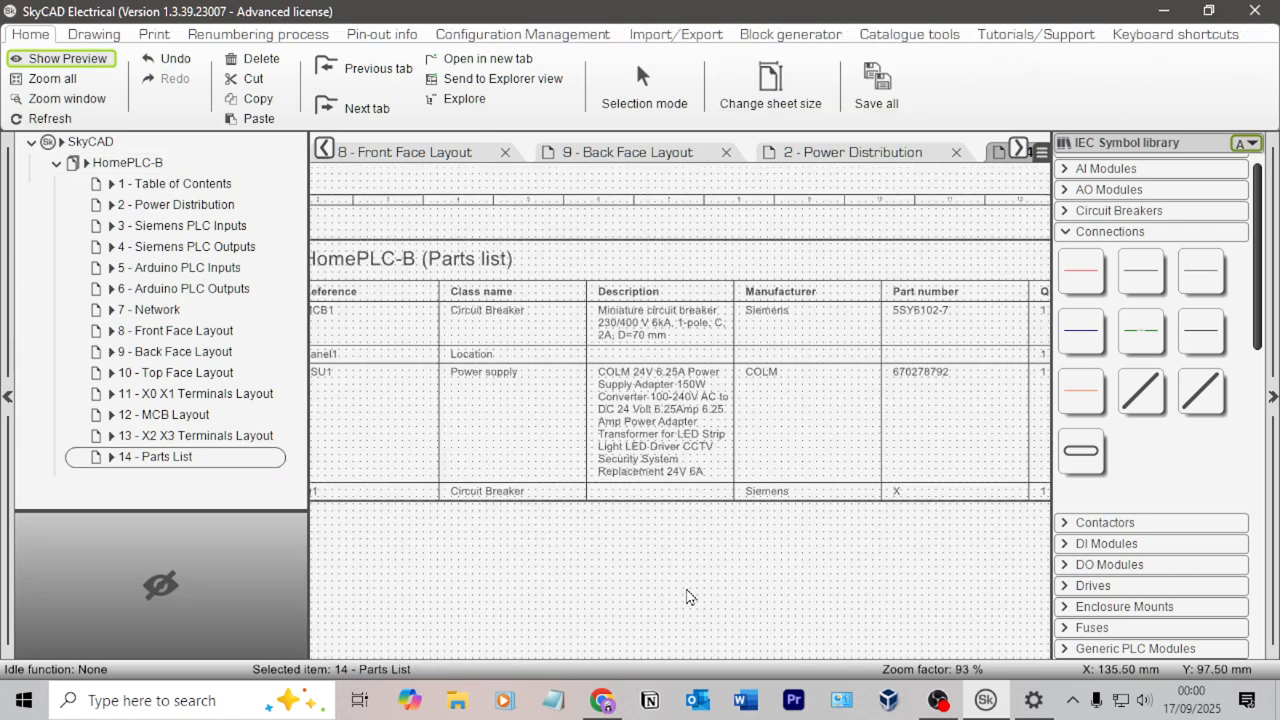
{"action": "scroll", "coordinate": [632, 452], "scroll_direction": "down", "scroll_amount": 1}
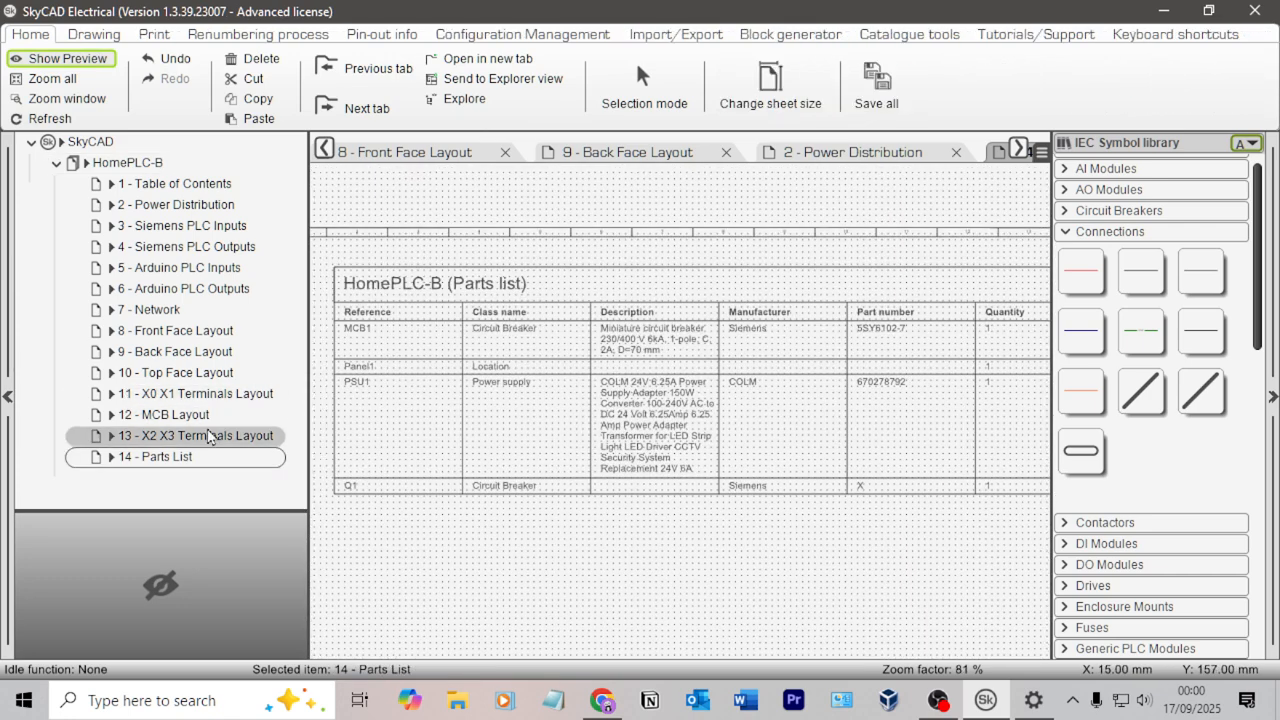
On the 2 - Power Distribution sheet, place three copies of MCB1 in a row beside it and delete the spare breaker Q1.
{"action": "left_click", "coordinate": [175, 205]}
{"action": "left_click", "coordinate": [571, 332]}
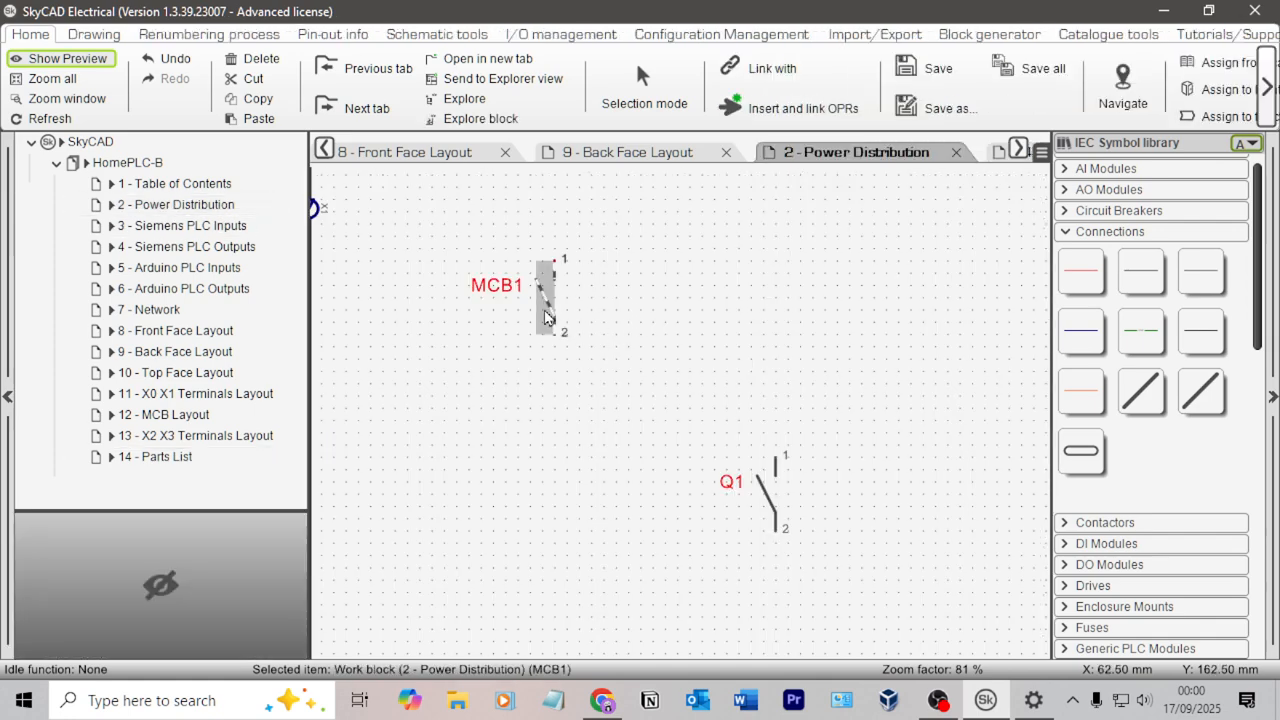
{"action": "left_click", "coordinate": [657, 309]}
{"action": "left_click", "coordinate": [628, 272]}
{"action": "left_click", "coordinate": [690, 274]}
{"action": "left_click", "coordinate": [752, 274]}
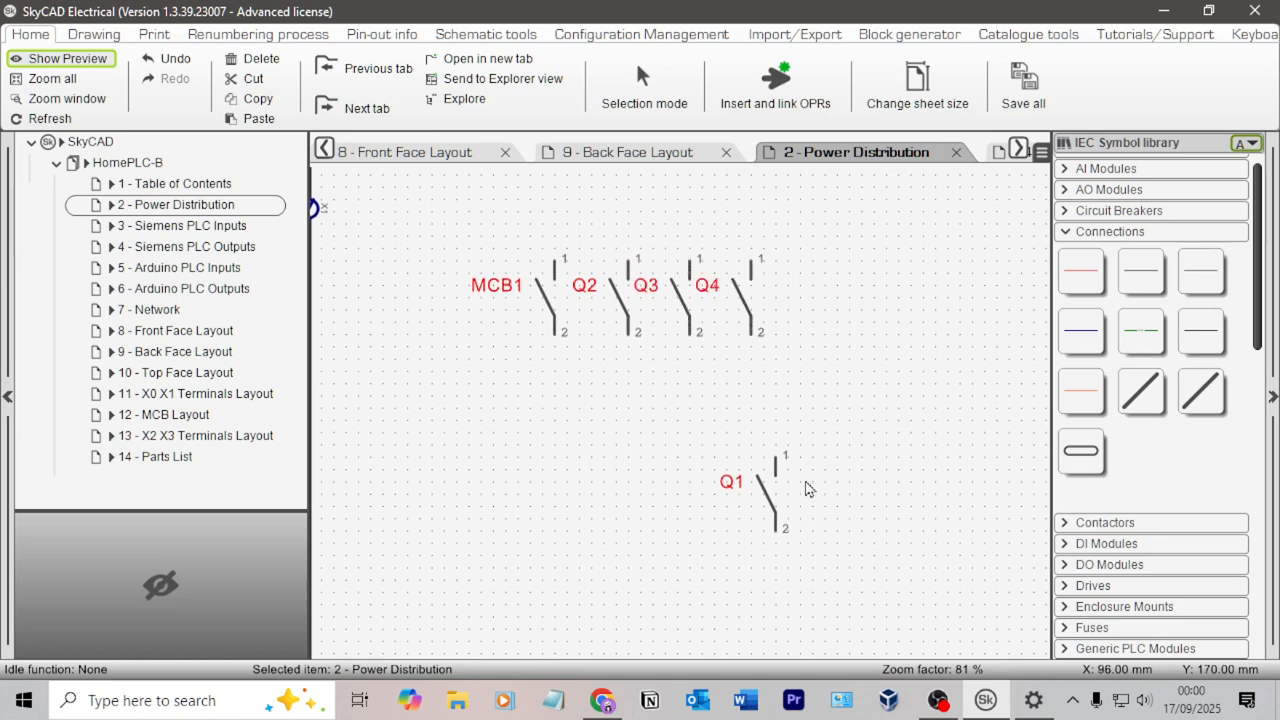
{"action": "left_click", "coordinate": [778, 526]}
{"action": "key", "text": "Delete"}
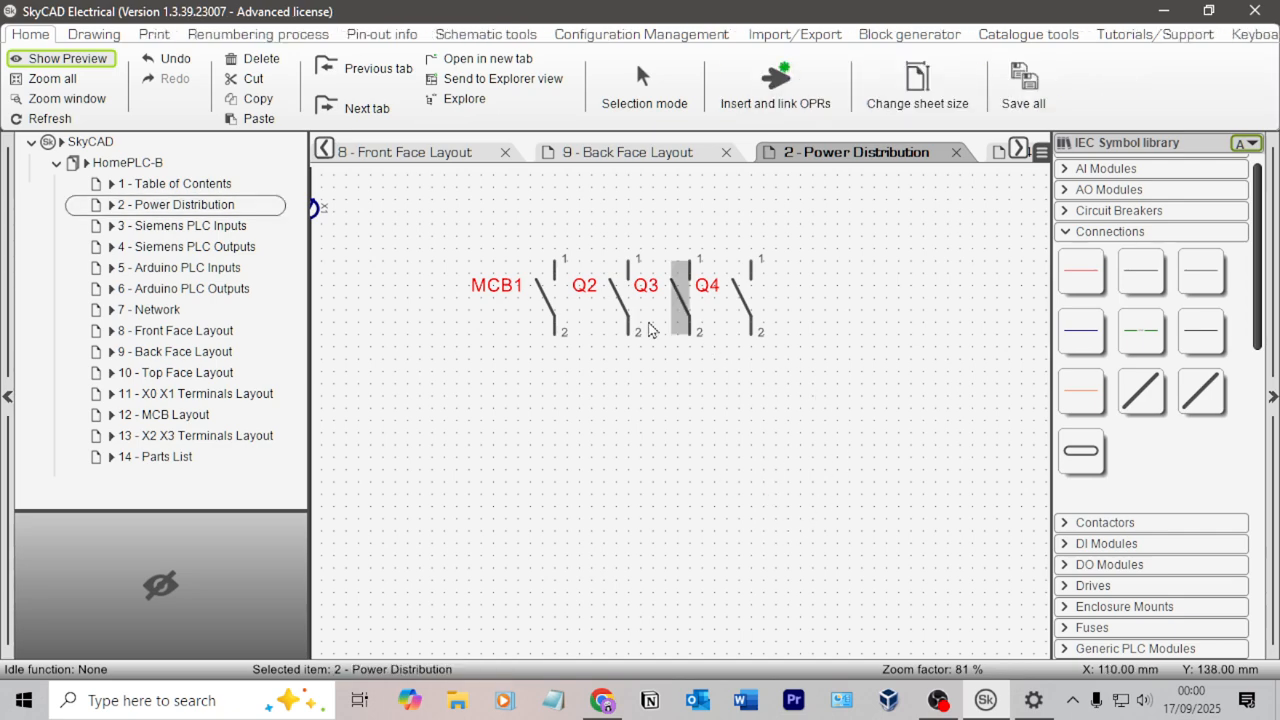
Retag the three copied circuit breakers Q2, Q3 and Q4 as MCB2, MCB3 and MCB4.
{"action": "left_click", "coordinate": [586, 287]}
{"action": "double_click", "coordinate": [590, 290]}
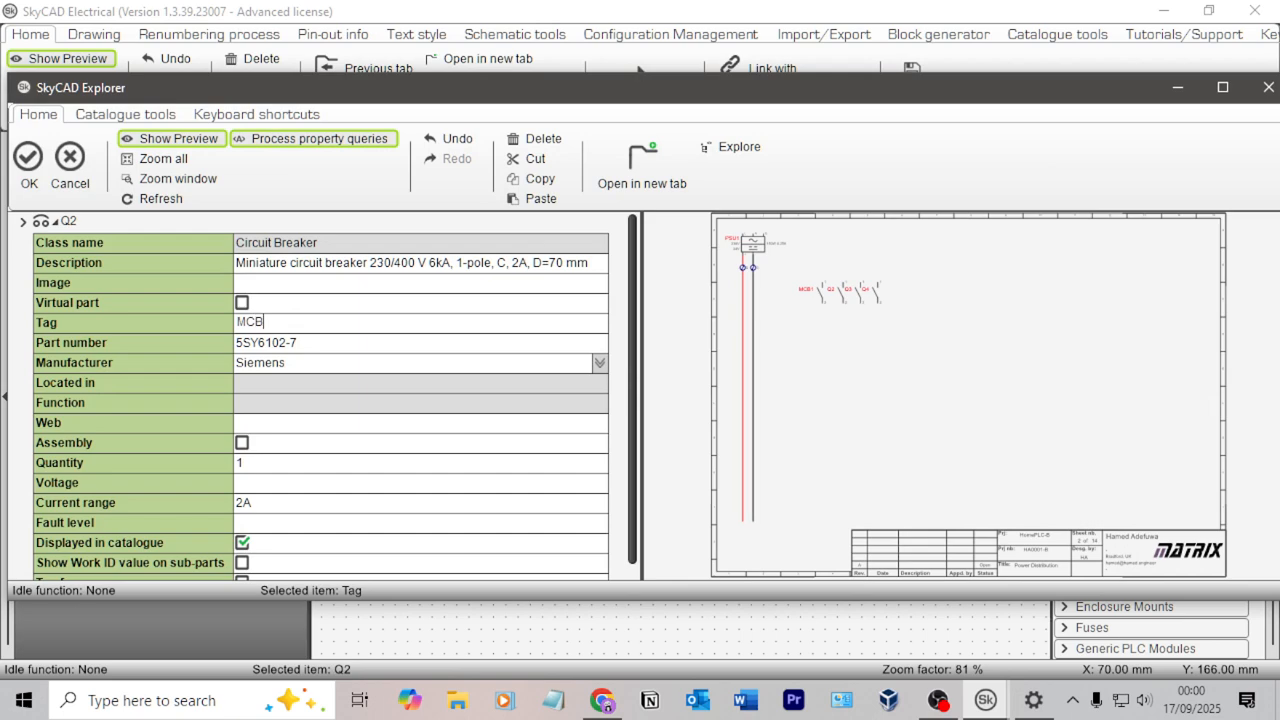
{"action": "left_click", "coordinate": [36, 164]}
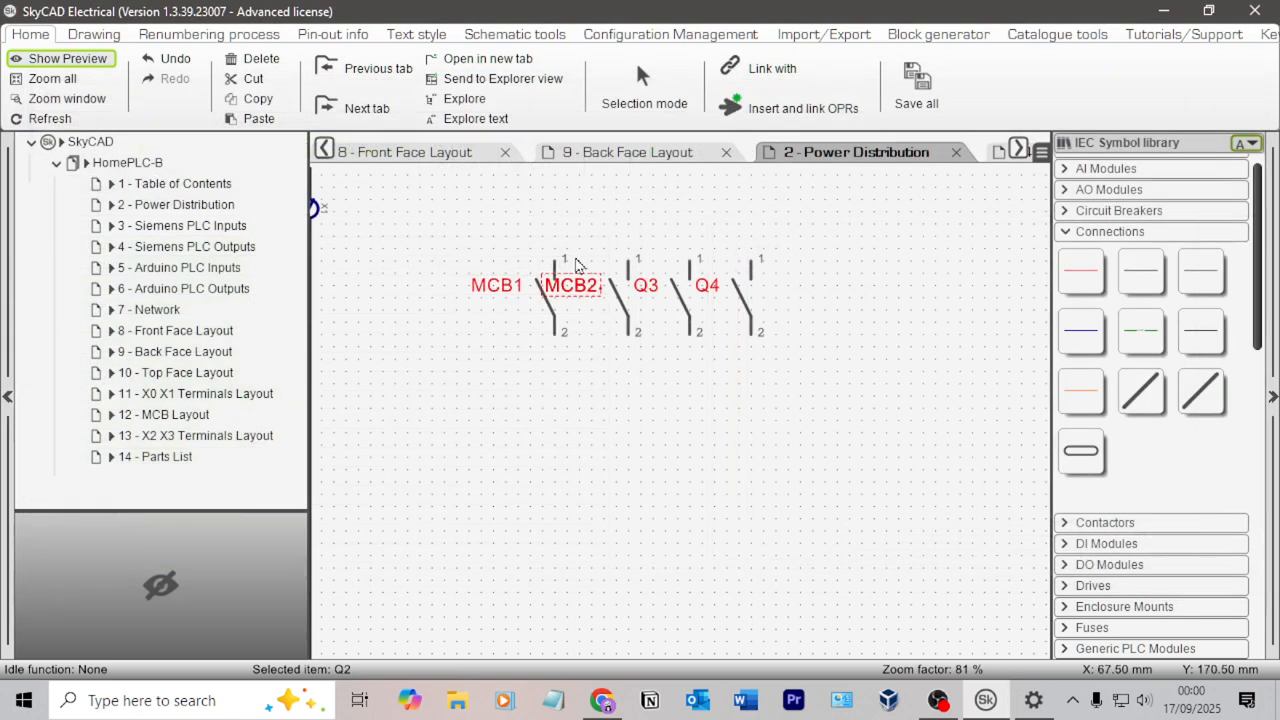
{"action": "double_click", "coordinate": [617, 295]}
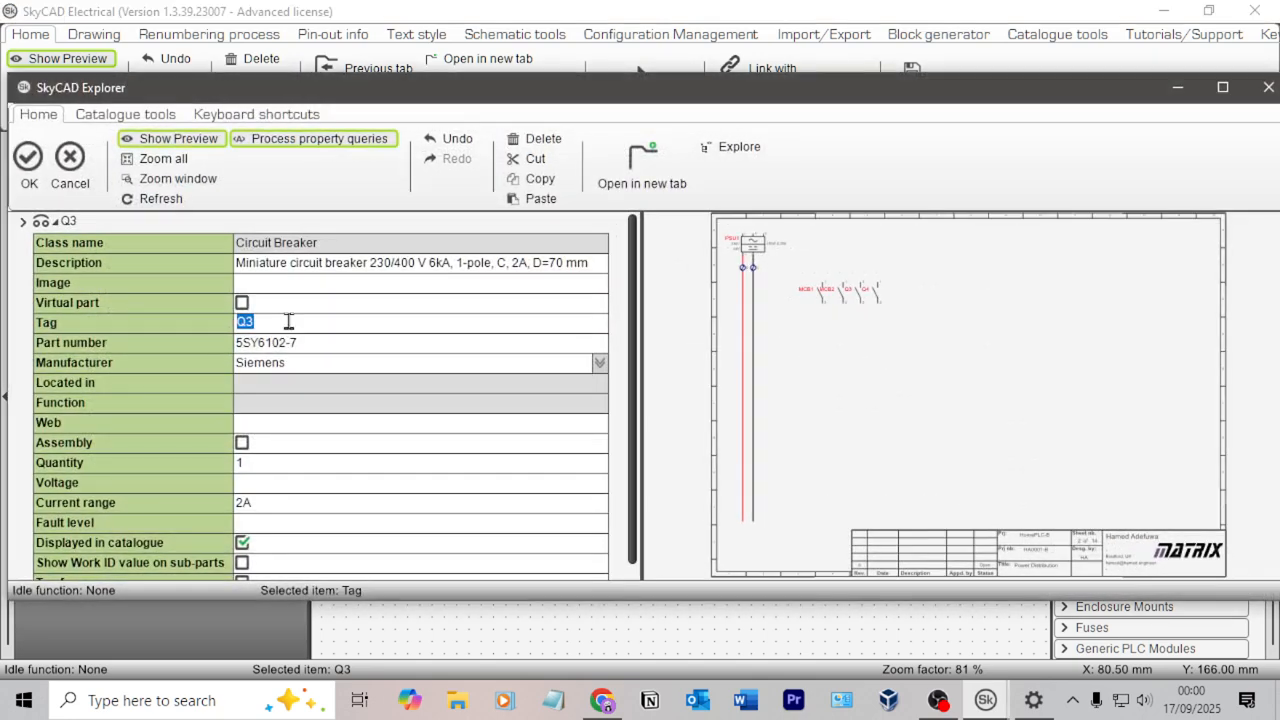
{"action": "type", "text": "MCB2"}
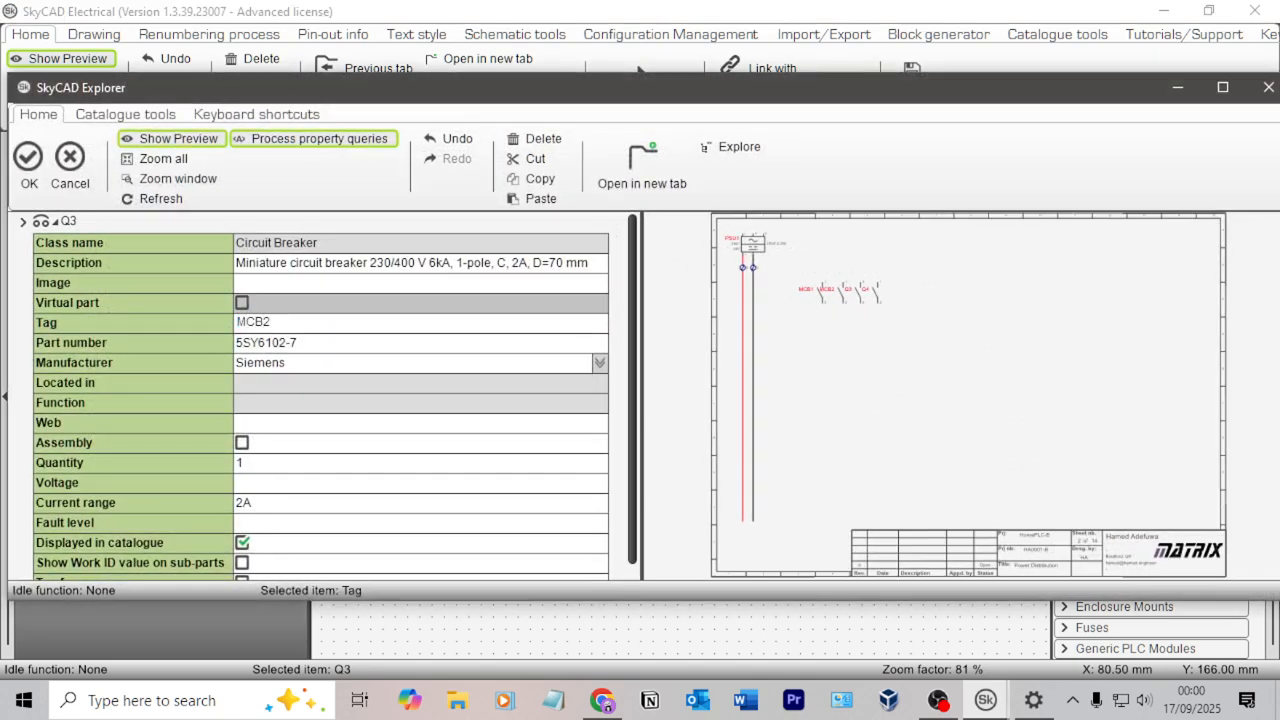
{"action": "key", "text": "BackSpace"}
{"action": "type", "text": "3"}
{"action": "left_click", "coordinate": [35, 170]}
{"action": "double_click", "coordinate": [741, 290]}
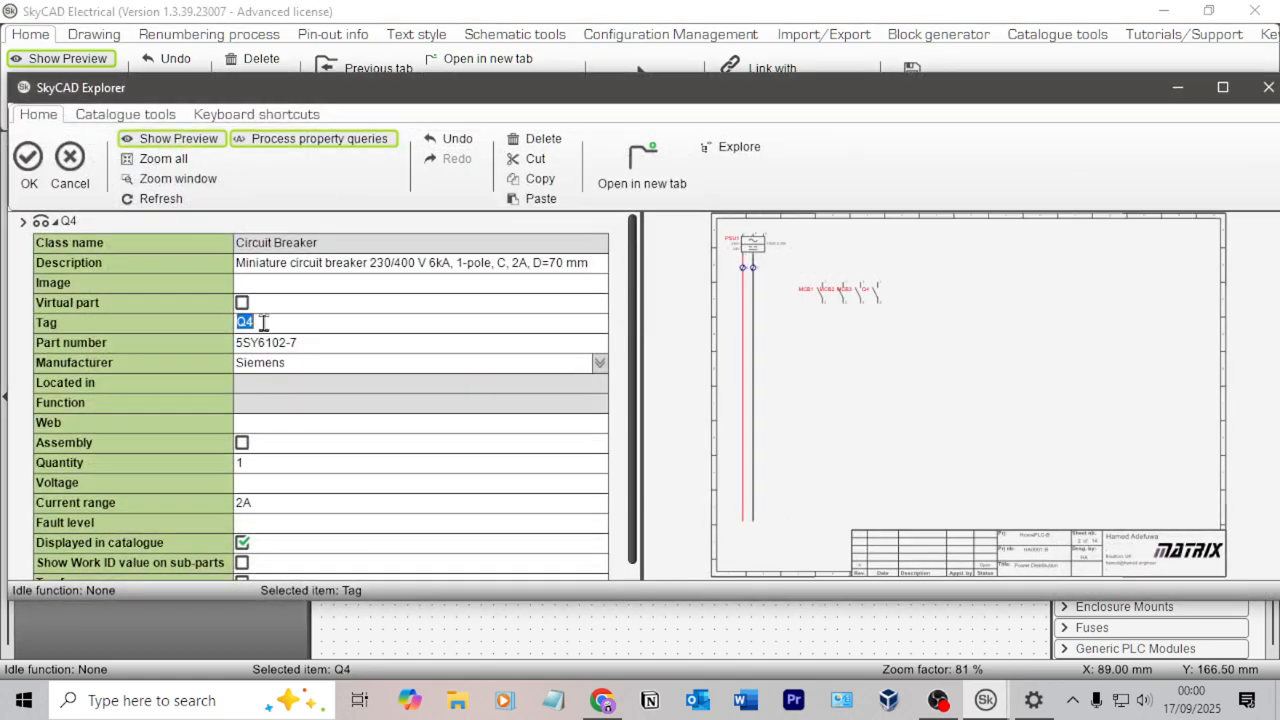
{"action": "left_click", "coordinate": [28, 160]}
Space out MCB2, MCB3 and MCB4 to the right of MCB1 so their tags clear the neighbouring symbols.
{"action": "left_click_drag", "start_coordinate": [819, 363], "coordinate": [589, 238]}
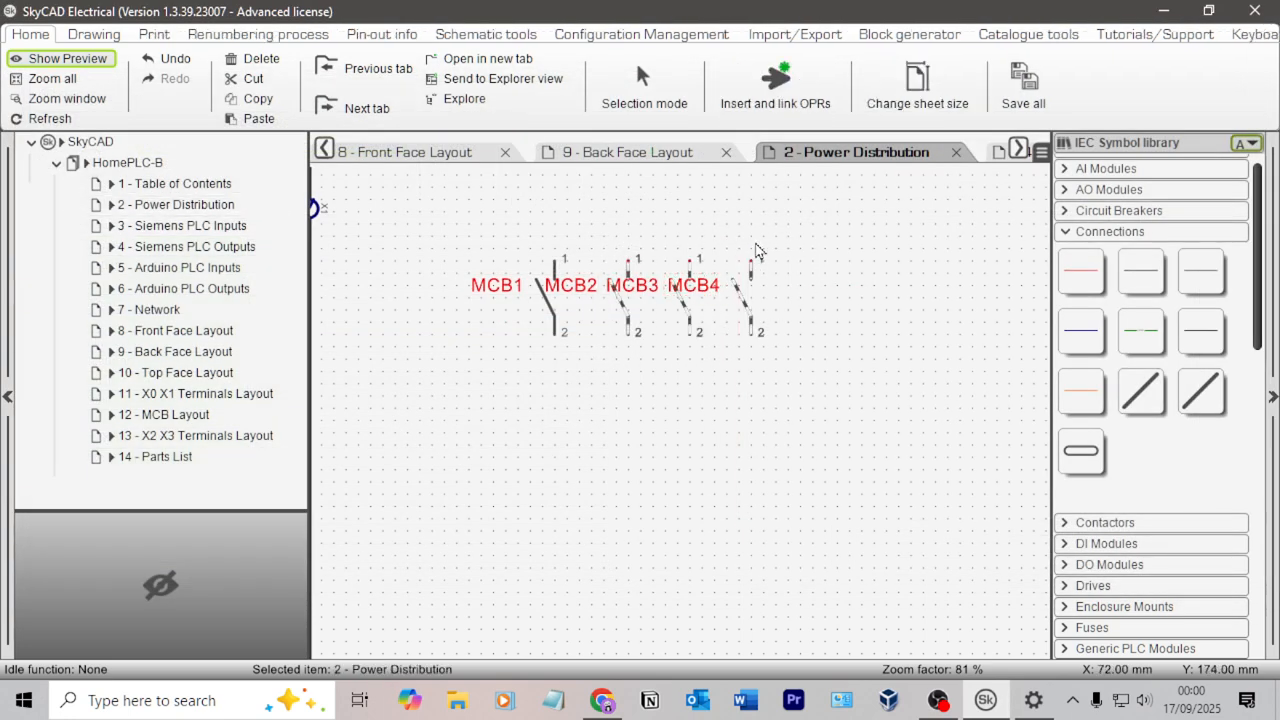
{"action": "key", "text": "Right"}
{"action": "key", "text": "Right"}
{"action": "key", "text": "Right"}
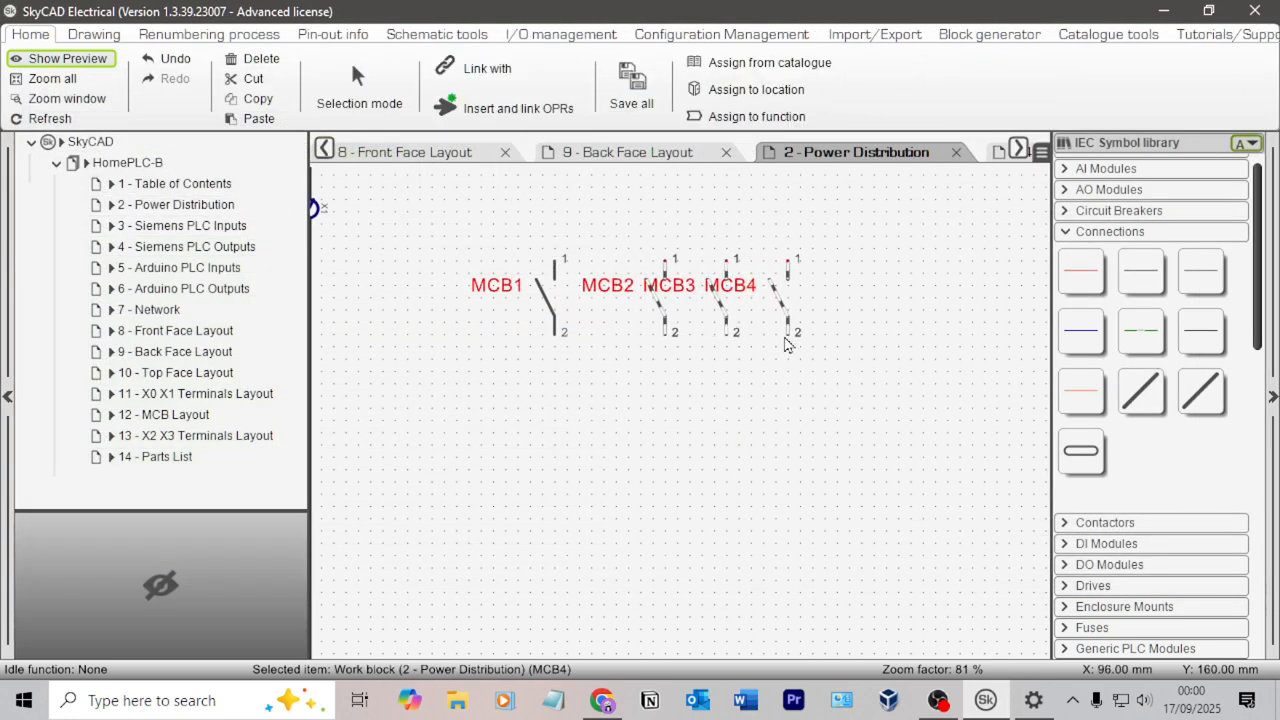
{"action": "left_click", "coordinate": [846, 360]}
{"action": "left_click_drag", "start_coordinate": [846, 360], "coordinate": [712, 240]}
{"action": "key", "text": "Right"}
{"action": "key", "text": "Right"}
{"action": "key", "text": "Right"}
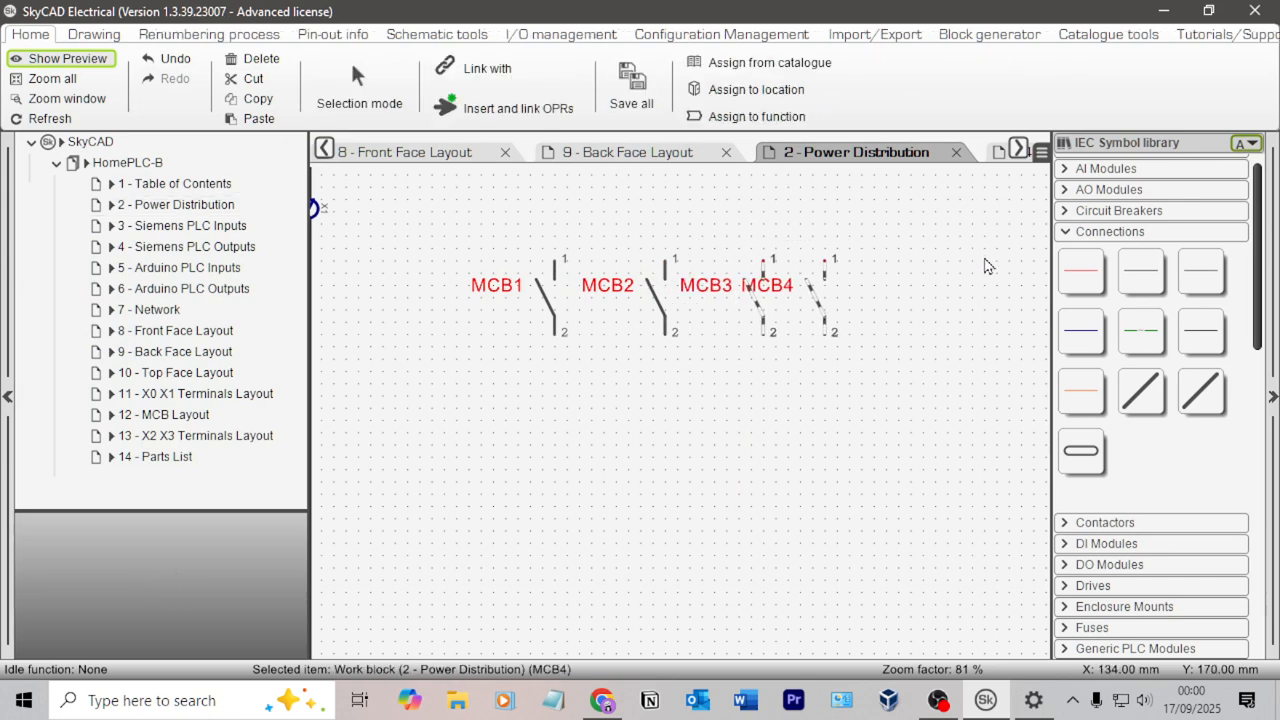
{"action": "left_click", "coordinate": [966, 300]}
{"action": "left_click_drag", "start_coordinate": [913, 378], "coordinate": [822, 239]}
{"action": "key", "text": "Right"}
{"action": "key", "text": "Right"}
{"action": "key", "text": "Right"}
{"action": "left_click", "coordinate": [815, 217]}
Open MCB2's properties and shorten its part number to 5SY61.
{"action": "scroll", "coordinate": [602, 215], "scroll_direction": "down", "scroll_amount": 1}
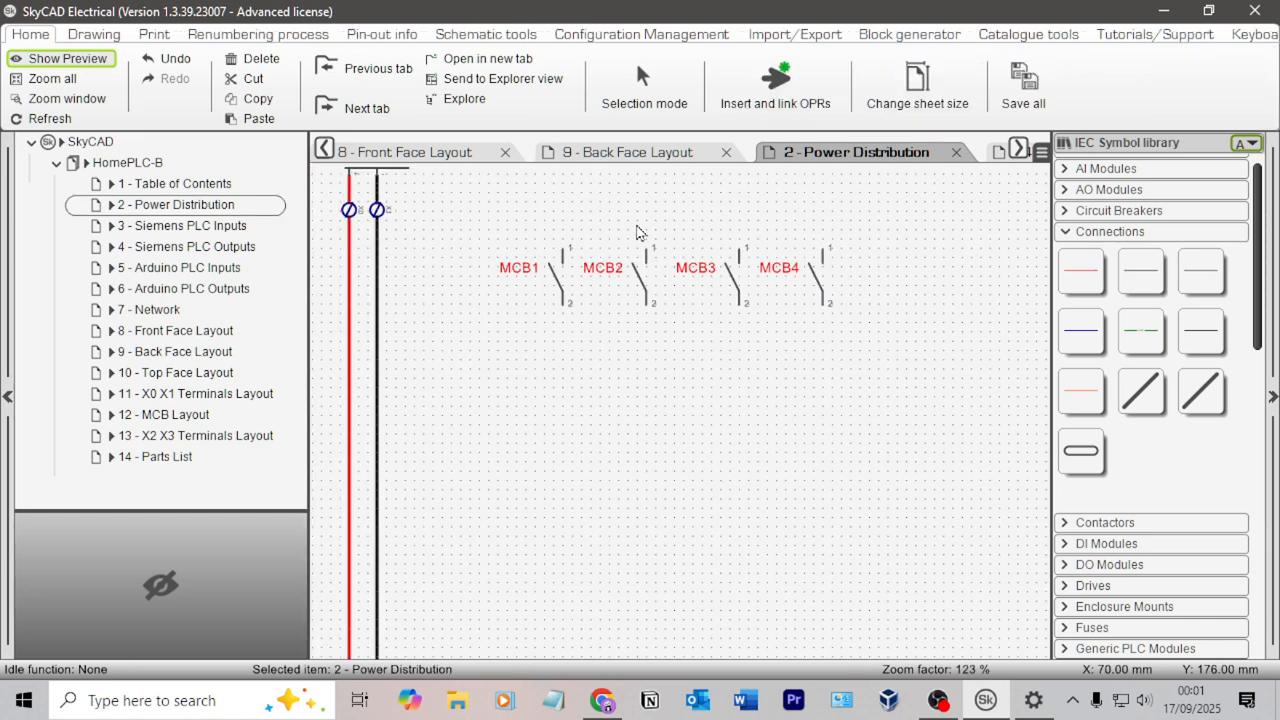
{"action": "middle_click_drag", "start_coordinate": [638, 229], "coordinate": [652, 343]}
{"action": "scroll", "coordinate": [704, 408], "scroll_direction": "up", "scroll_amount": 1}
{"action": "double_click", "coordinate": [636, 388]}
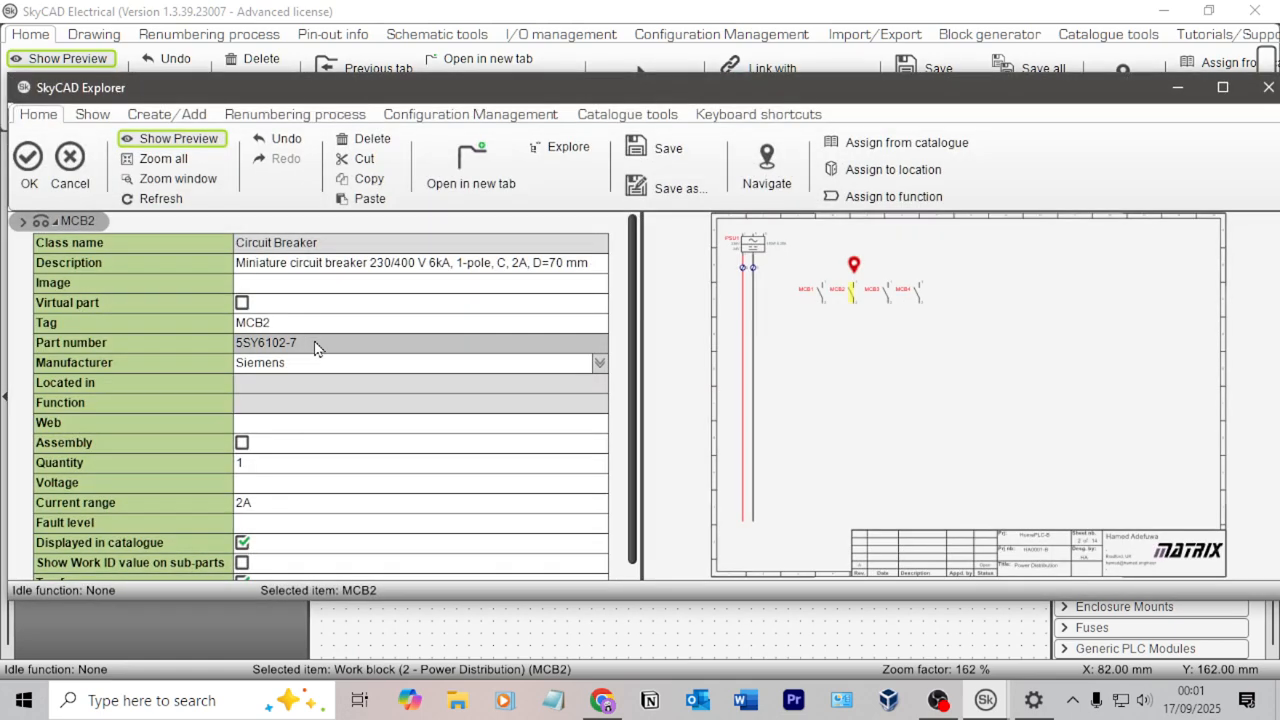
{"action": "left_click", "coordinate": [314, 343]}
{"action": "key", "text": "ctrl+c"}
{"action": "key", "text": "BackSpace"}
{"action": "key", "text": "ctrl+v"}
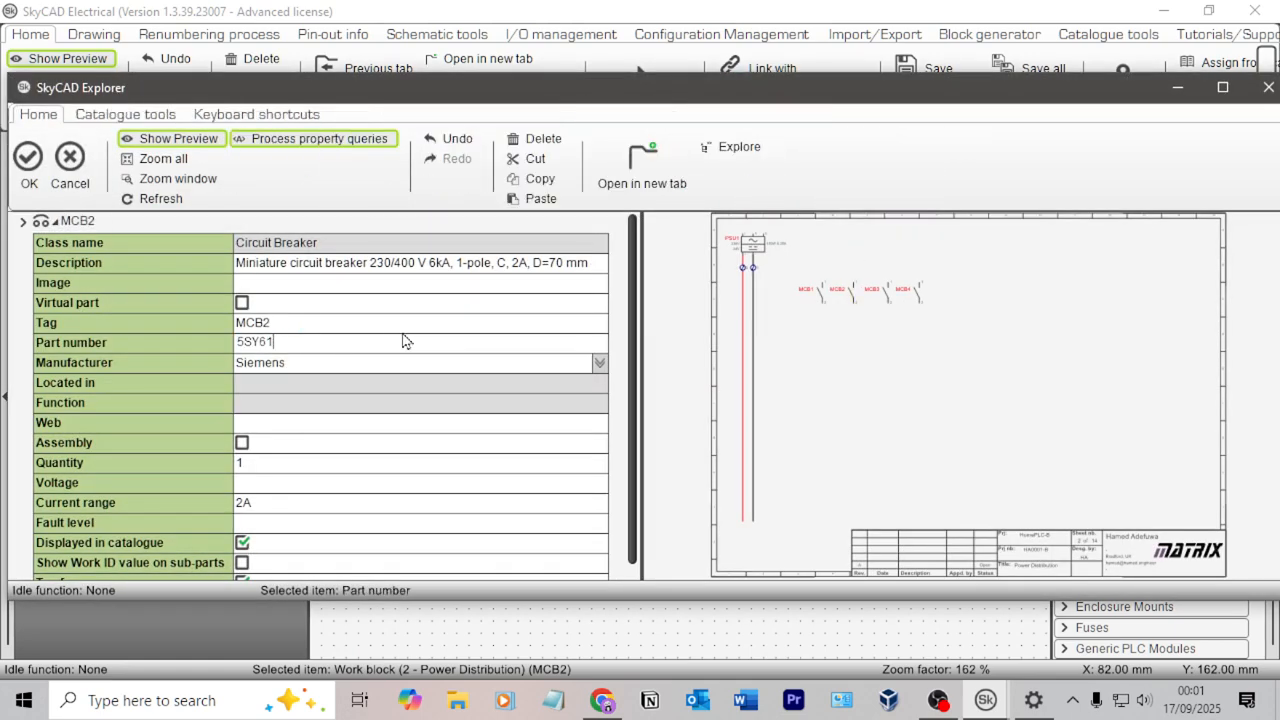
Switch to the browser, view the Google results for siemens 5Sy61 C2 MCB, and return to MCB2's properties in SkyCAD.
{"action": "key", "text": "alt+Tab"}
{"action": "key", "text": "Tab"}
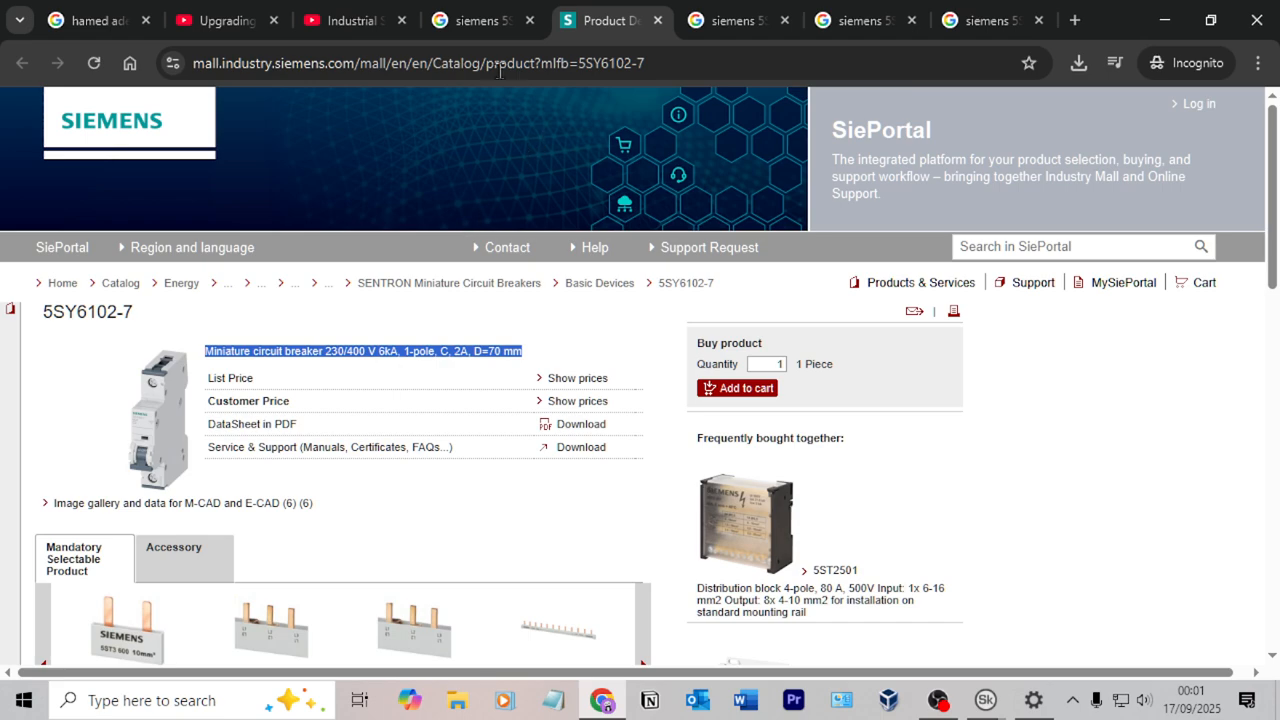
{"action": "left_click", "coordinate": [737, 24]}
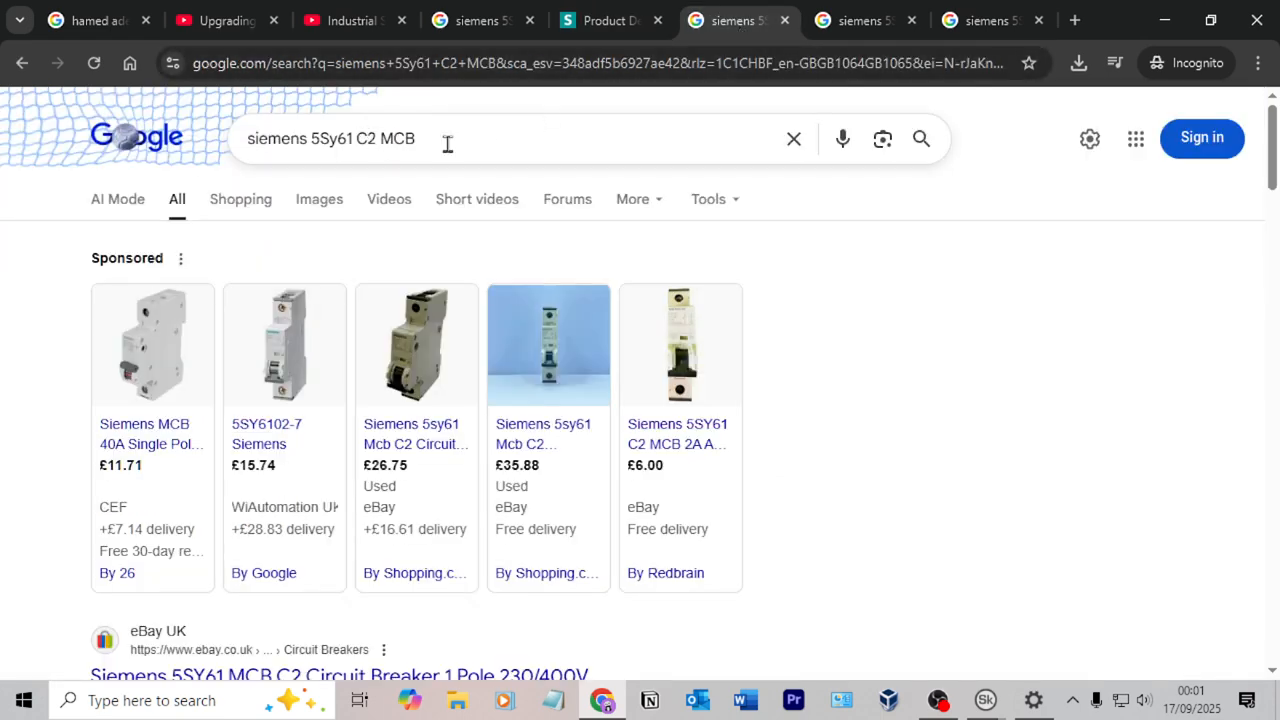
{"action": "key", "text": "alt+Tab"}
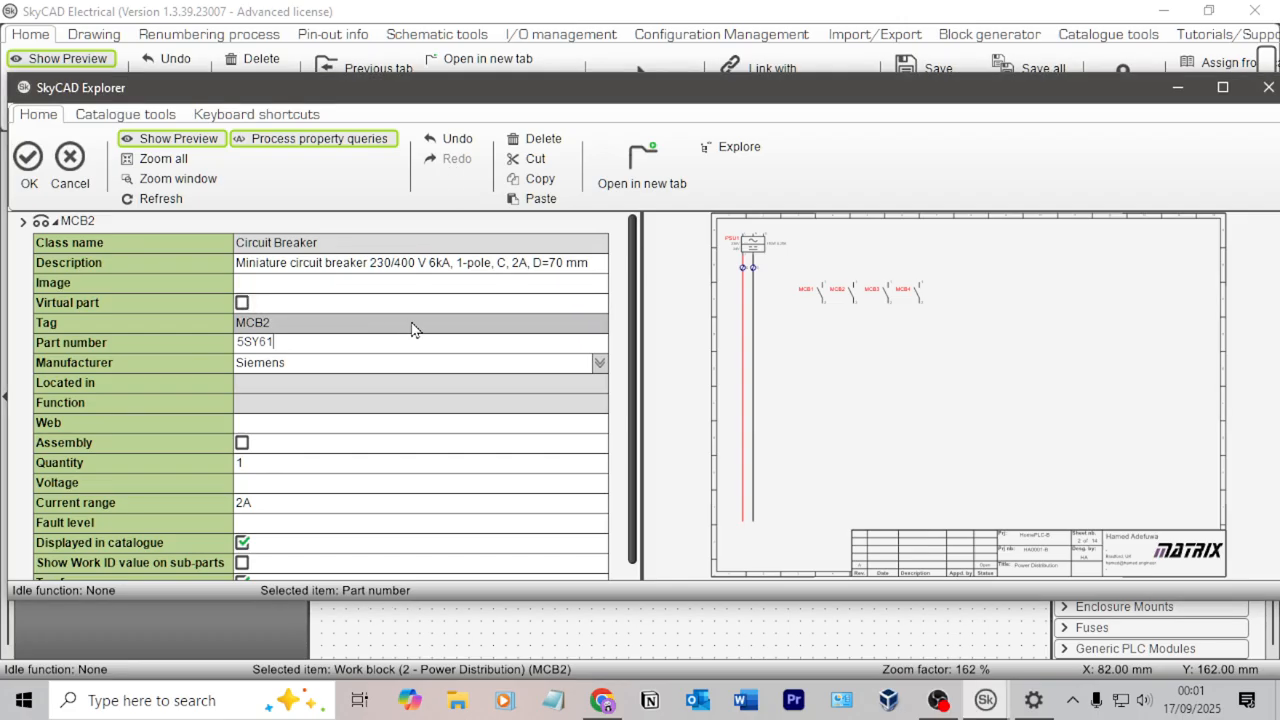
Switch to the browser and look through the Google results for siemens 5Sy61 C2 MCB.
{"action": "key", "text": "alt+Tab"}
{"action": "key", "text": "alt+Tab"}
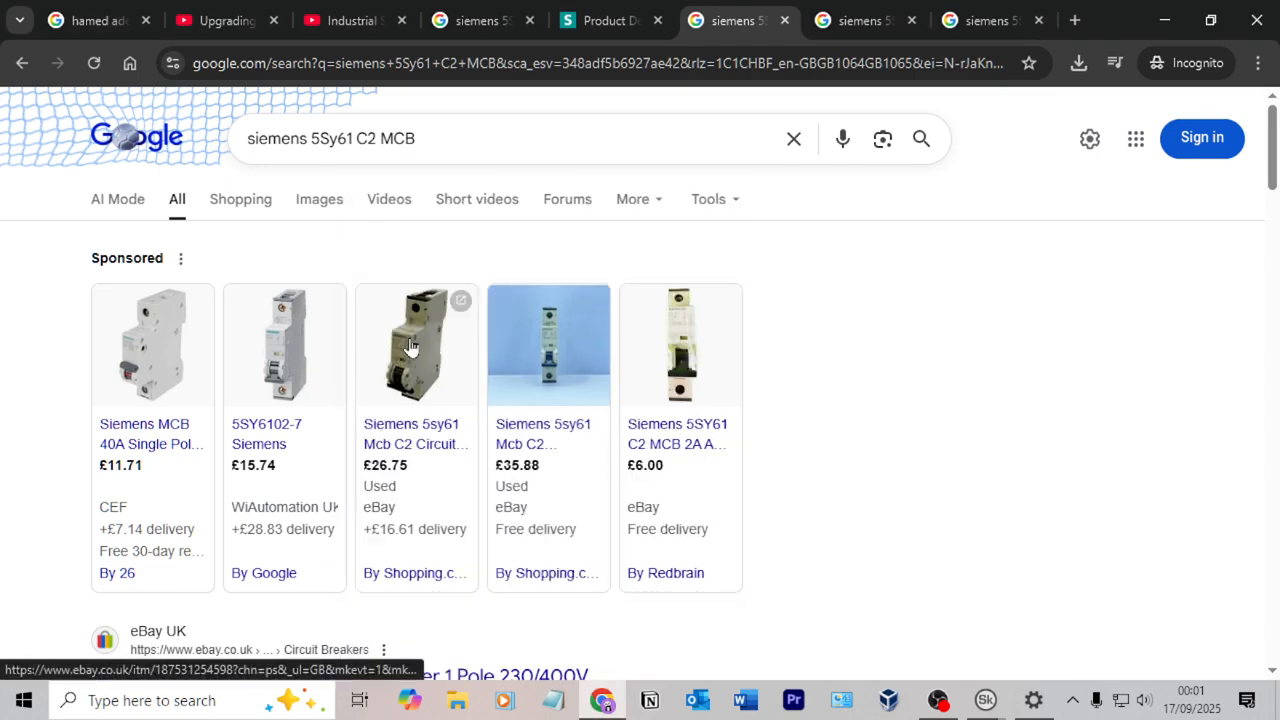
{"action": "scroll", "coordinate": [463, 350], "scroll_direction": "down", "scroll_amount": 3}
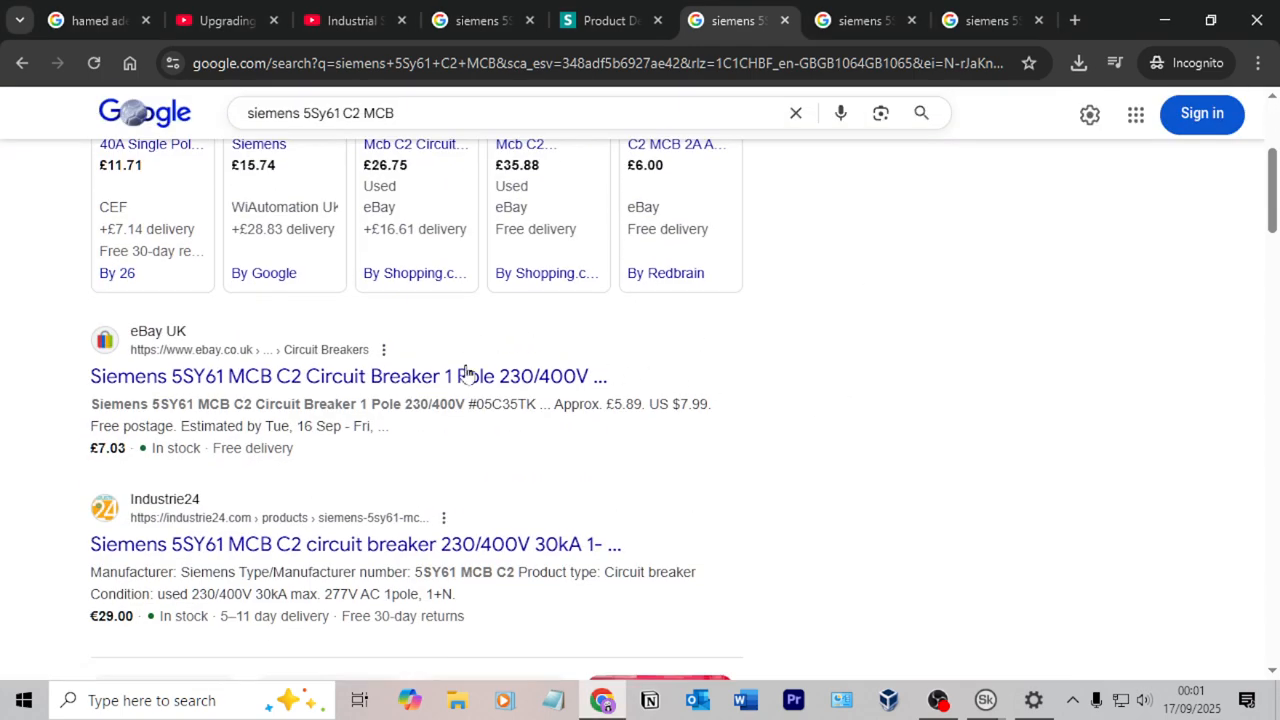
{"action": "scroll", "coordinate": [465, 362], "scroll_direction": "down", "scroll_amount": 3}
{"action": "scroll", "coordinate": [520, 409], "scroll_direction": "up", "scroll_amount": 6}
{"action": "scroll", "coordinate": [598, 438], "scroll_direction": "down", "scroll_amount": 5}
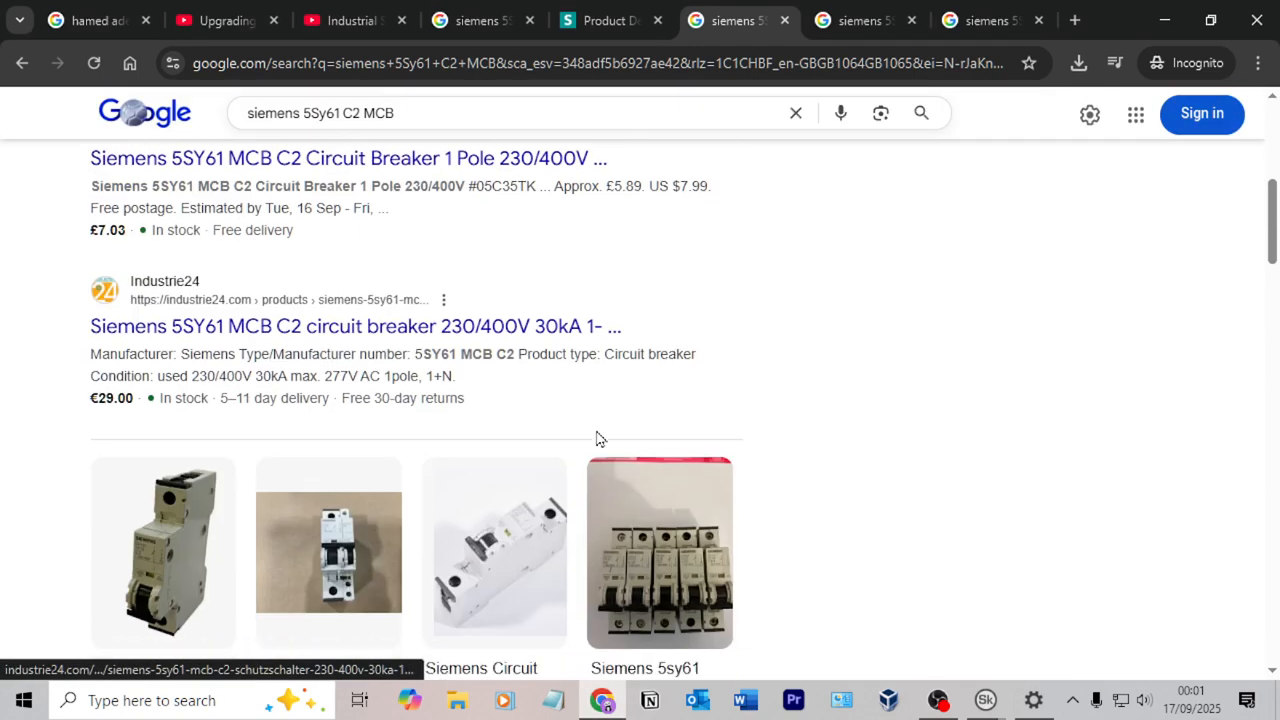
{"action": "scroll", "coordinate": [526, 423], "scroll_direction": "down", "scroll_amount": 10}
{"action": "scroll", "coordinate": [486, 371], "scroll_direction": "up", "scroll_amount": 2}
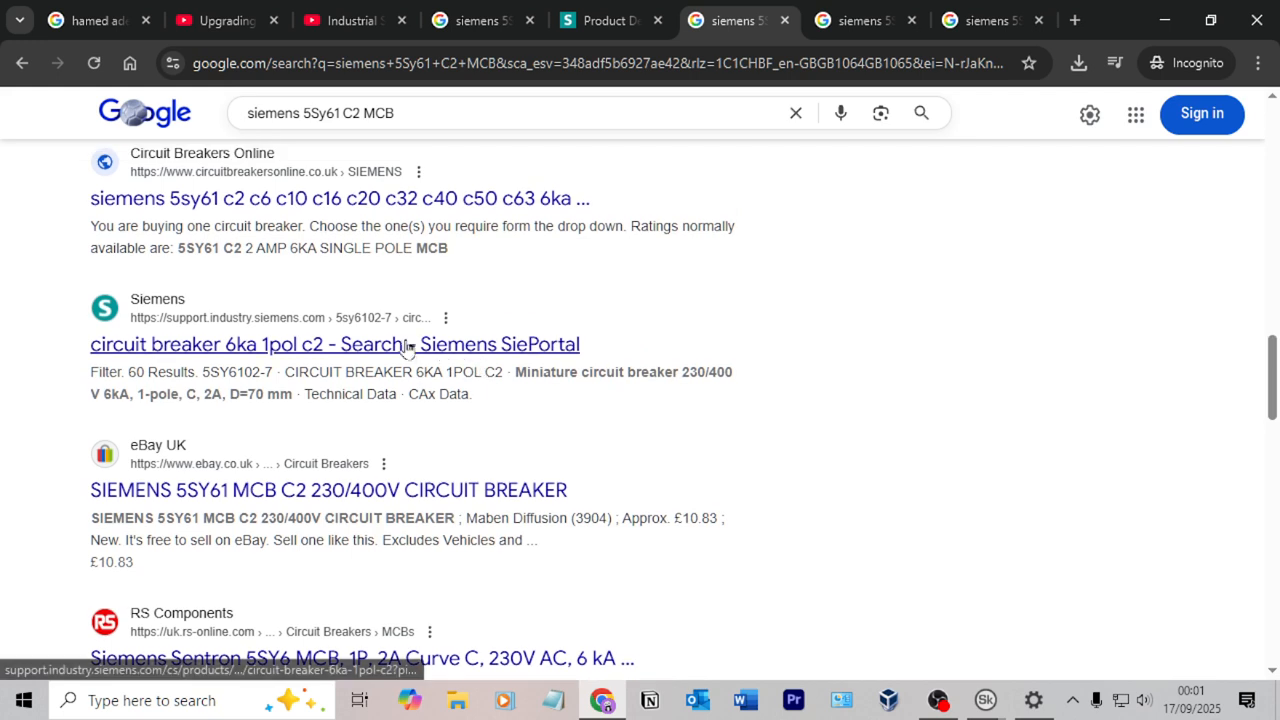
{"action": "scroll", "coordinate": [405, 295], "scroll_direction": "down", "scroll_amount": 2}
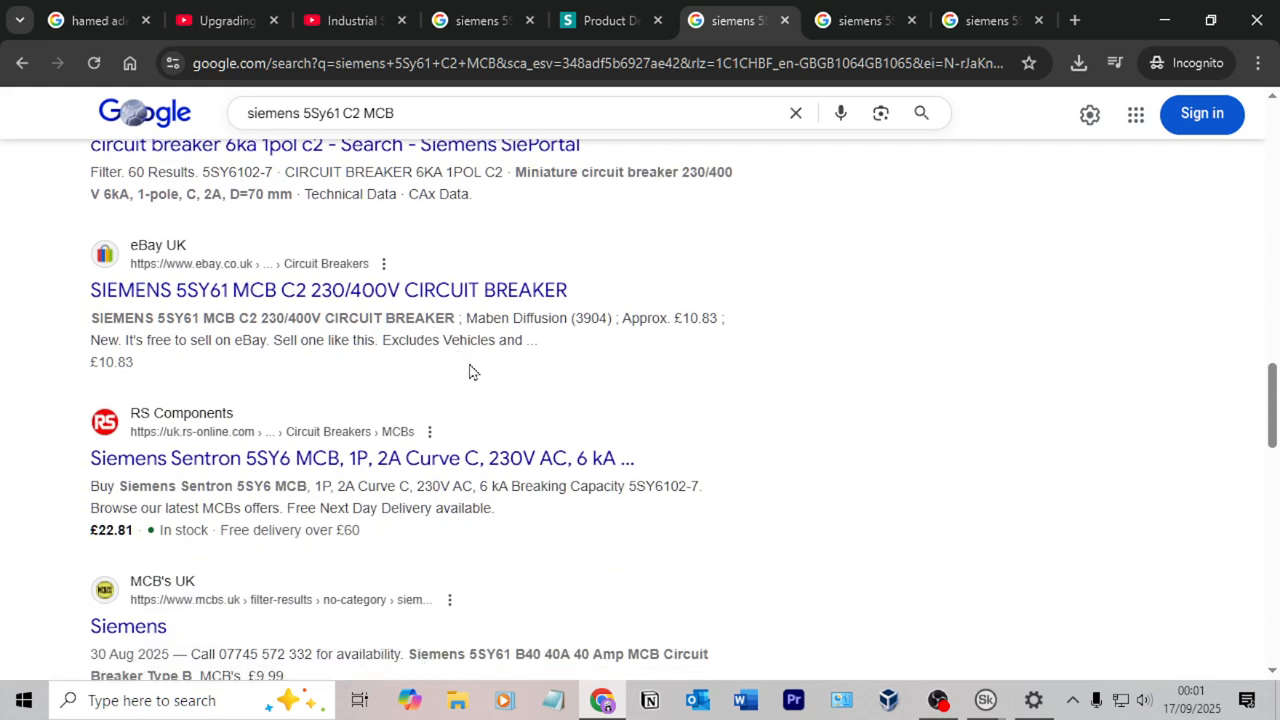
Open the RS Components result for the Siemens Sentron 5SY6 MCB in a new tab, review it, and return to the search results.
{"action": "right_click", "coordinate": [424, 458]}
{"action": "left_click", "coordinate": [480, 480]}
{"action": "left_click", "coordinate": [772, 28]}
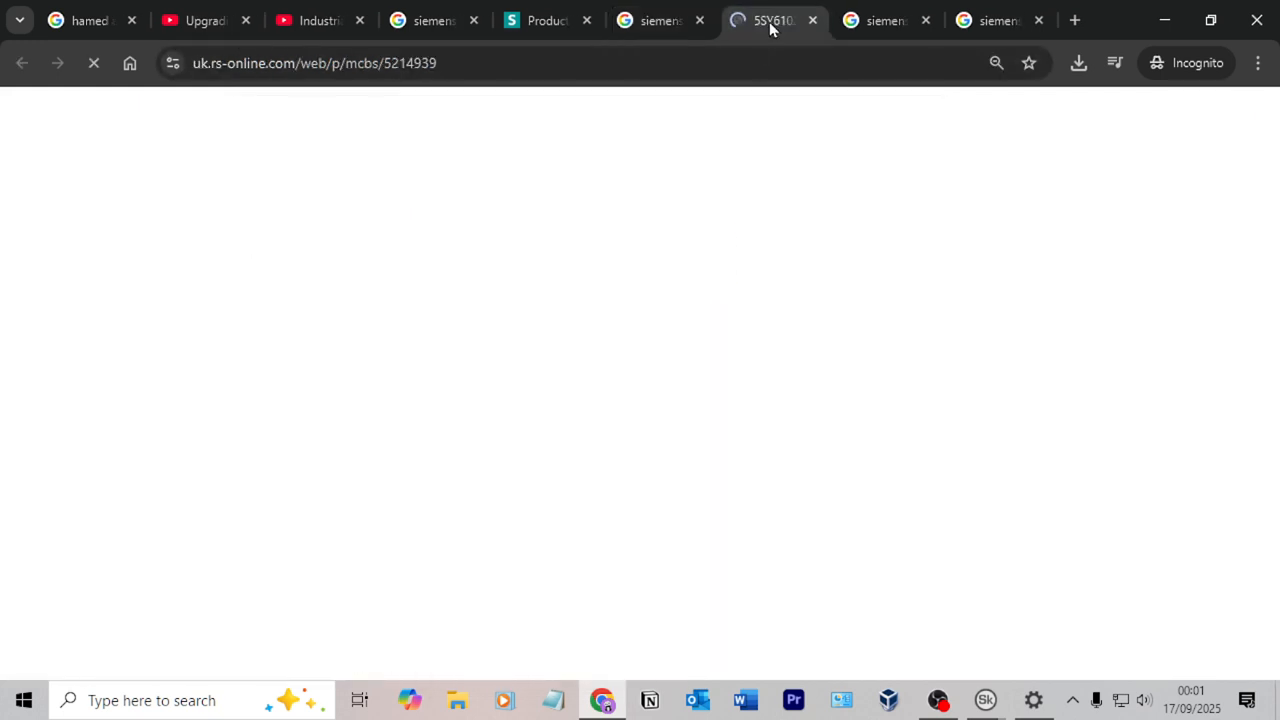
{"action": "left_click", "coordinate": [492, 470]}
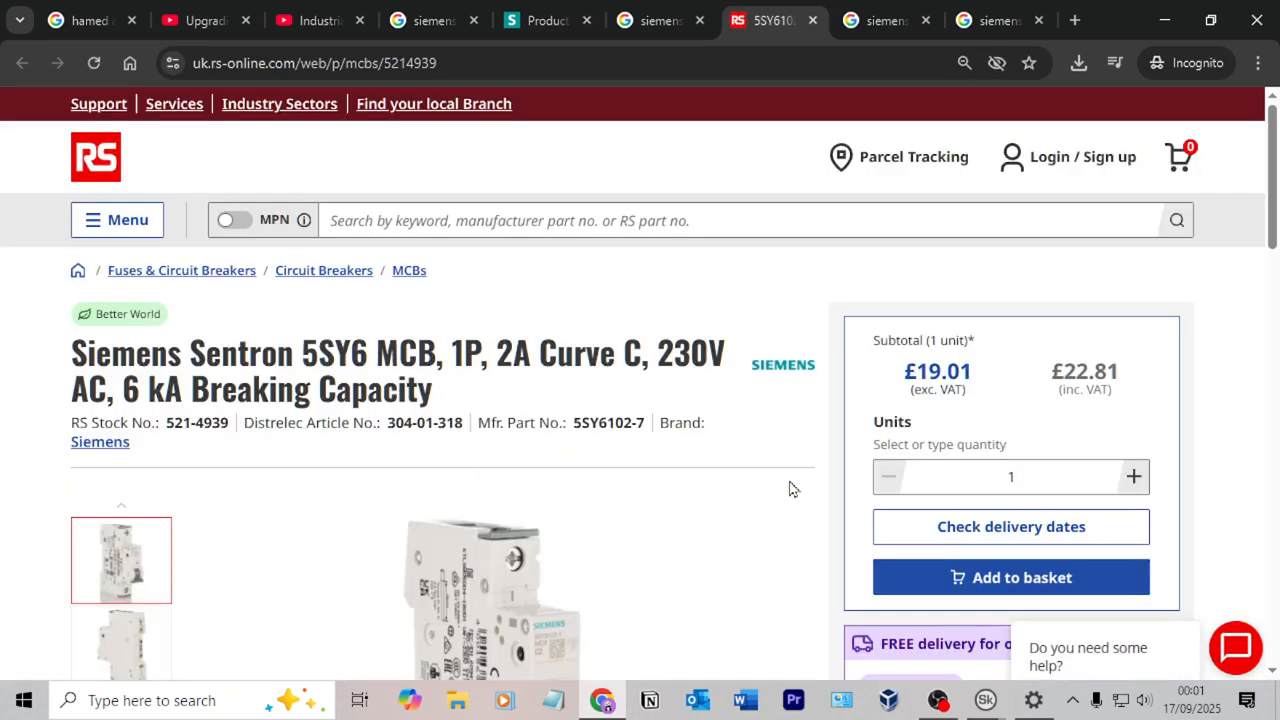
{"action": "scroll", "coordinate": [586, 440], "scroll_direction": "down", "scroll_amount": 4}
{"action": "scroll", "coordinate": [578, 390], "scroll_direction": "up", "scroll_amount": 2}
{"action": "scroll", "coordinate": [578, 390], "scroll_direction": "up", "scroll_amount": 2}
{"action": "left_click", "coordinate": [660, 21]}
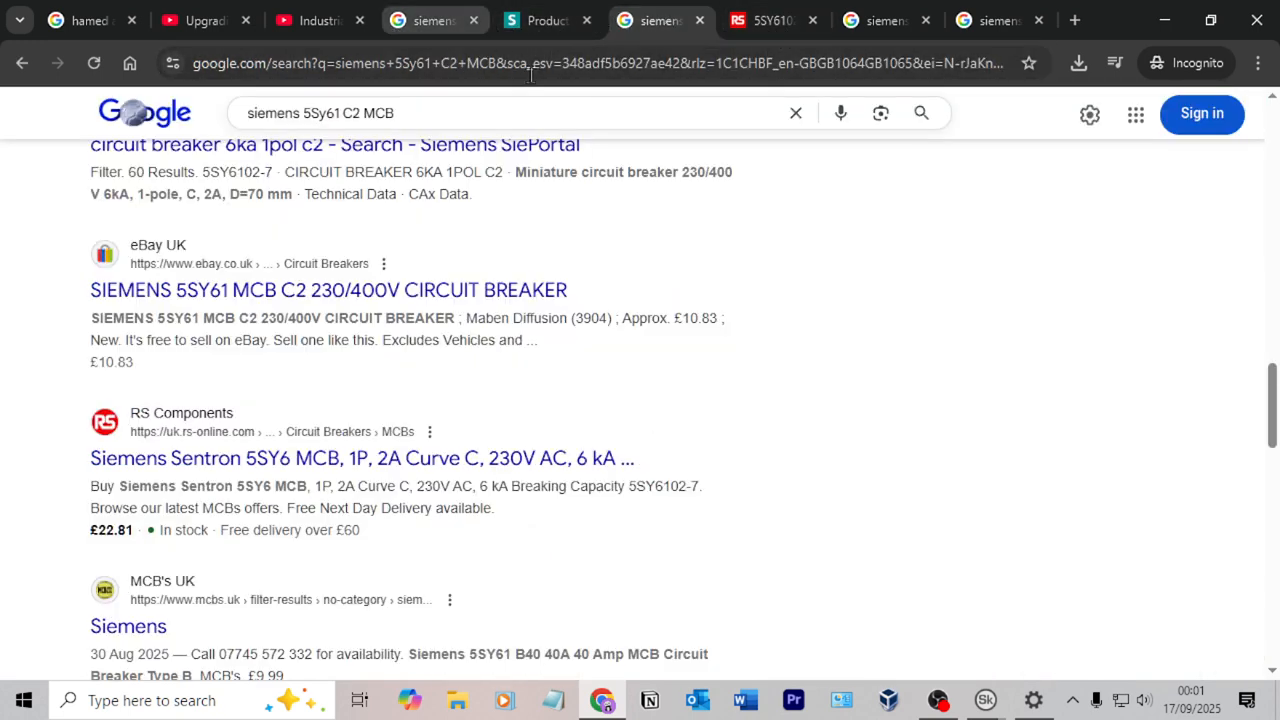
Return to SkyCAD, accept MCB2's properties, and set MCB3's part number to 5SY61.
{"action": "key", "text": "alt+Tab"}
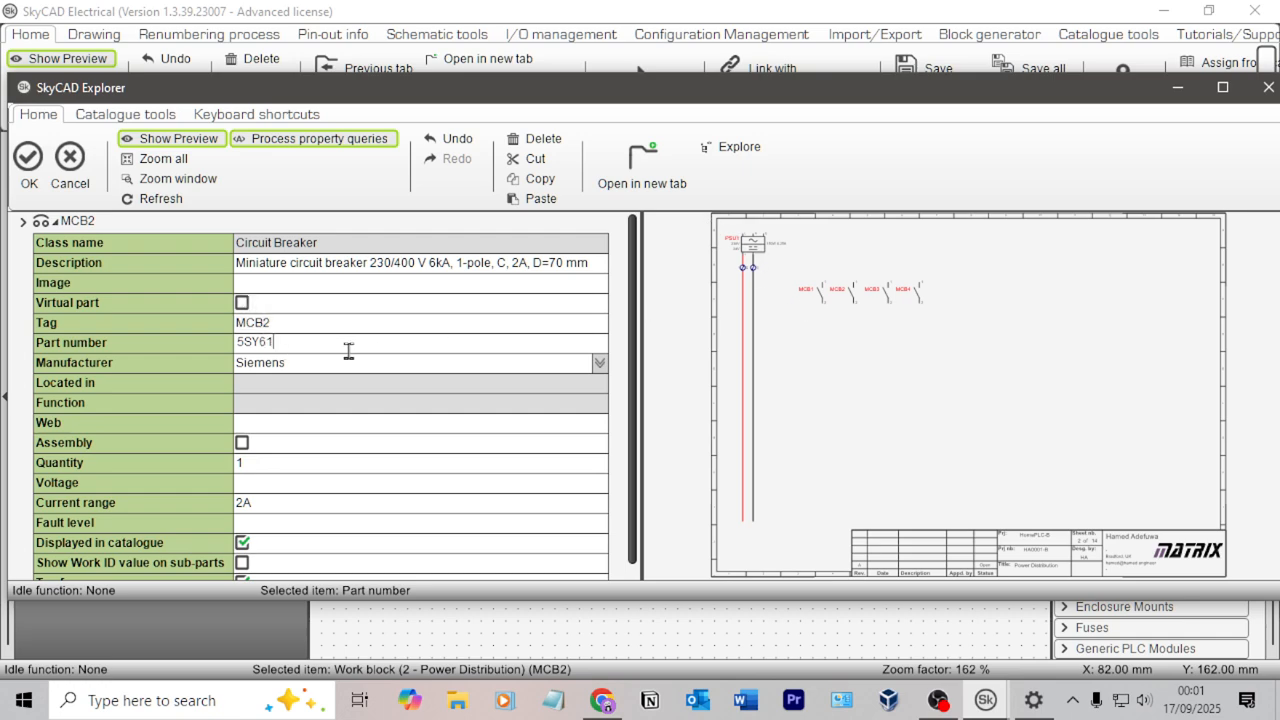
{"action": "left_click", "coordinate": [28, 160]}
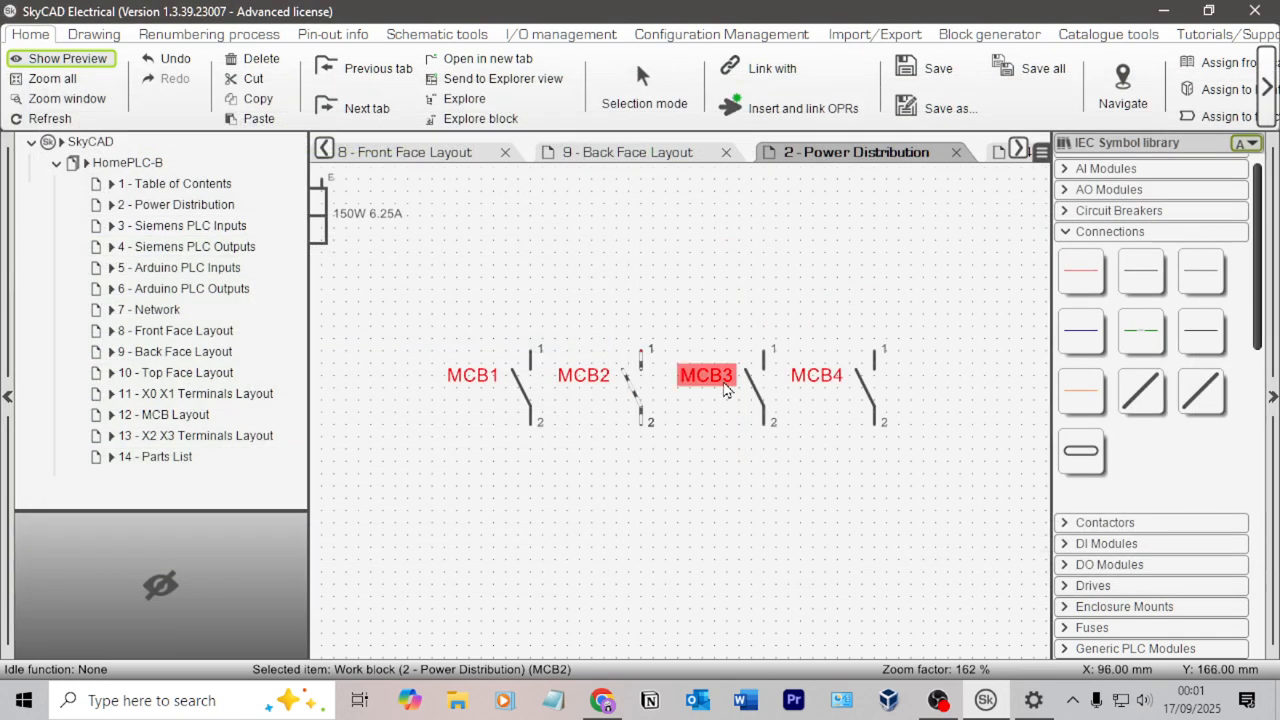
{"action": "double_click", "coordinate": [760, 397]}
{"action": "left_click", "coordinate": [316, 338]}
{"action": "left_click", "coordinate": [325, 342]}
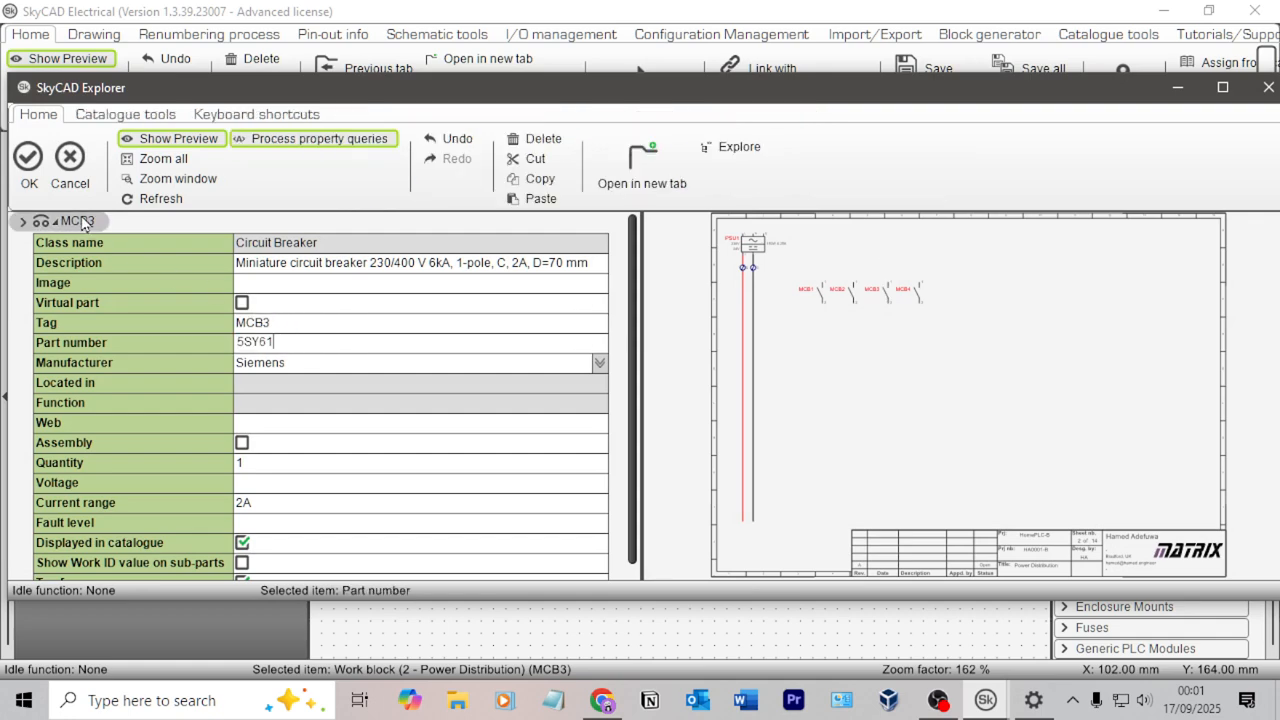
{"action": "left_click", "coordinate": [28, 157]}
Set MCB4's part number to 5SY61 and its current range to 1A.
{"action": "key", "text": "alt+Tab"}
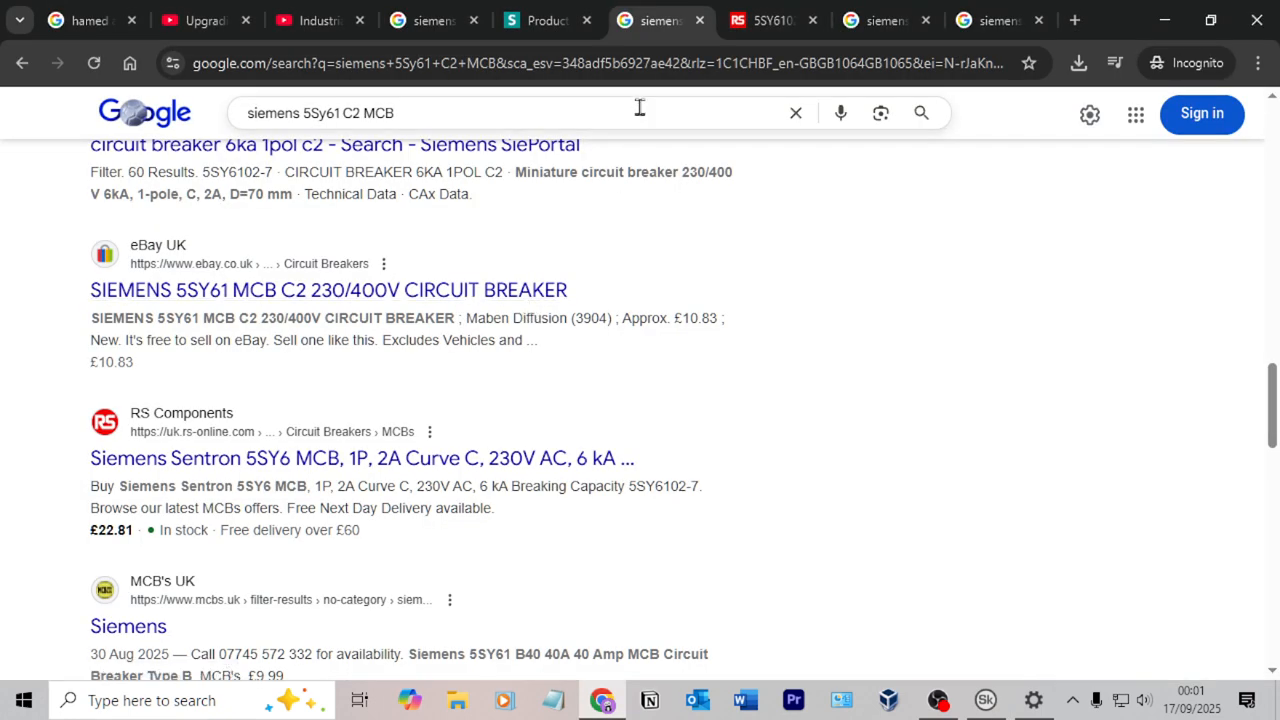
{"action": "key", "text": "alt+Tab"}
{"action": "double_click", "coordinate": [868, 390]}
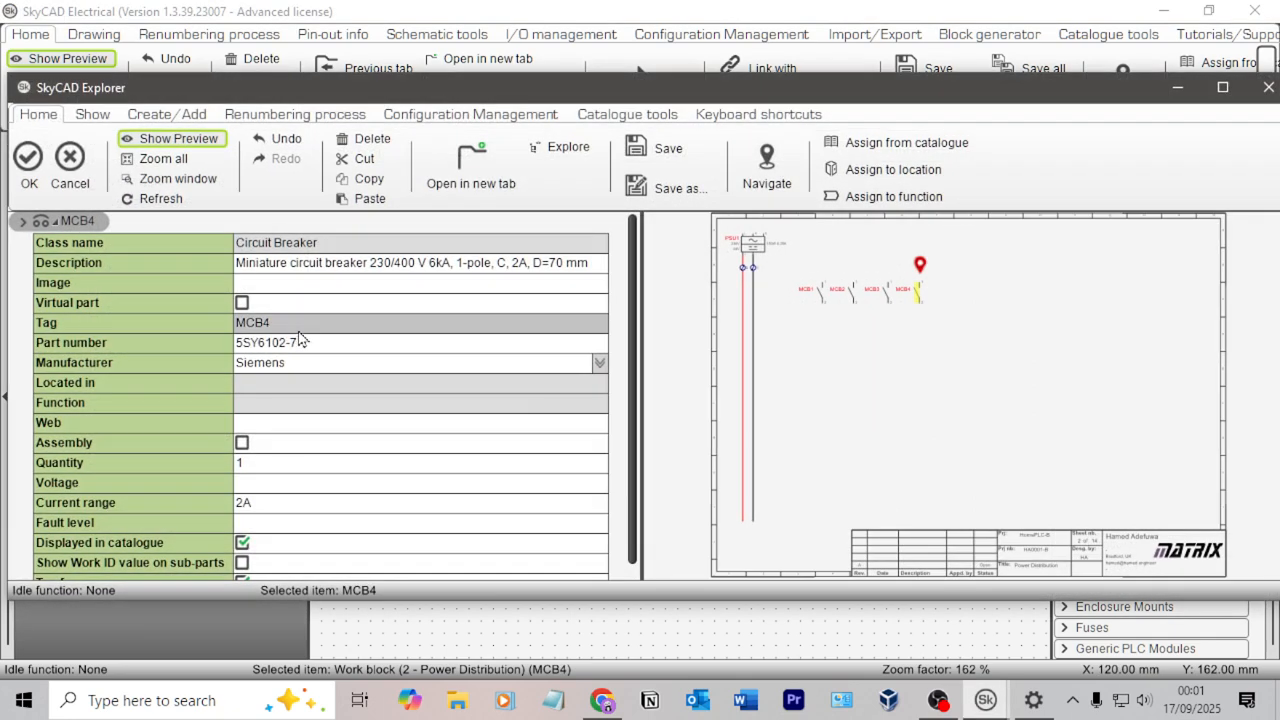
{"action": "left_click", "coordinate": [320, 344]}
{"action": "left_click", "coordinate": [320, 344]}
{"action": "left_click", "coordinate": [323, 342]}
{"action": "key", "text": "BackSpace"}
{"action": "key", "text": "BackSpace"}
{"action": "key", "text": "BackSpace"}
{"action": "left_click", "coordinate": [270, 502]}
{"action": "left_click", "coordinate": [269, 502]}
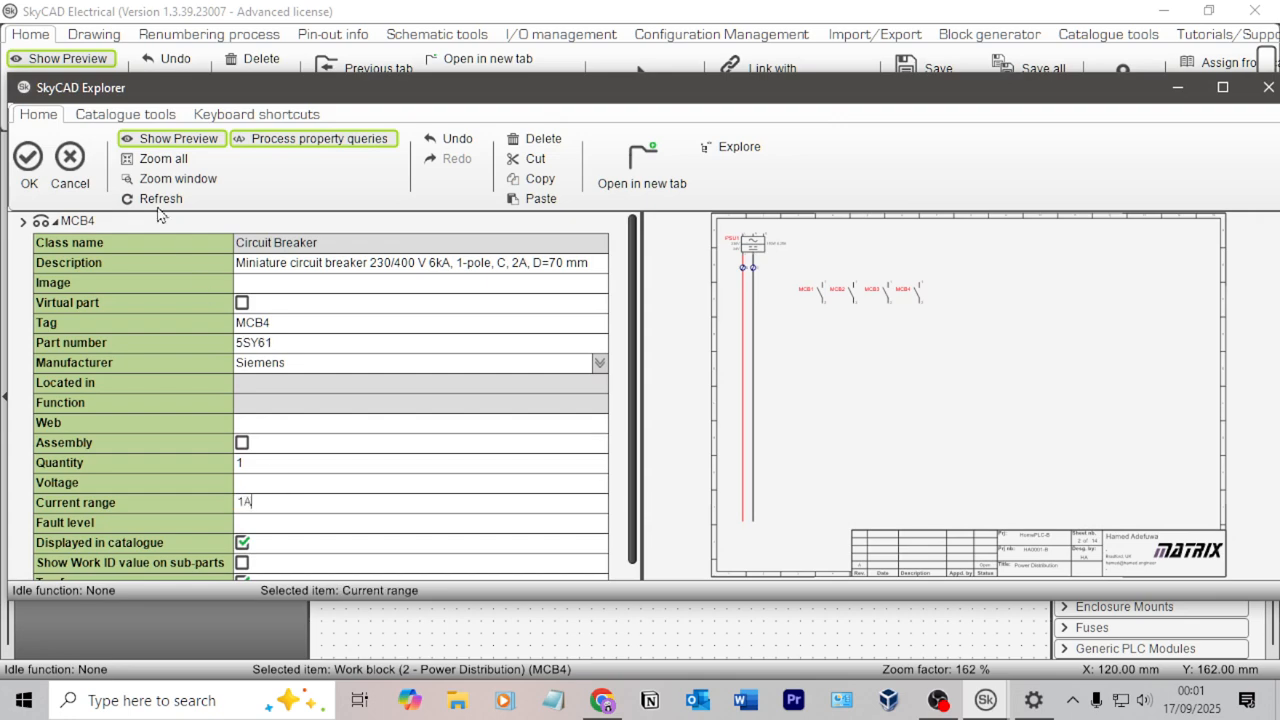
{"action": "left_click", "coordinate": [28, 160]}
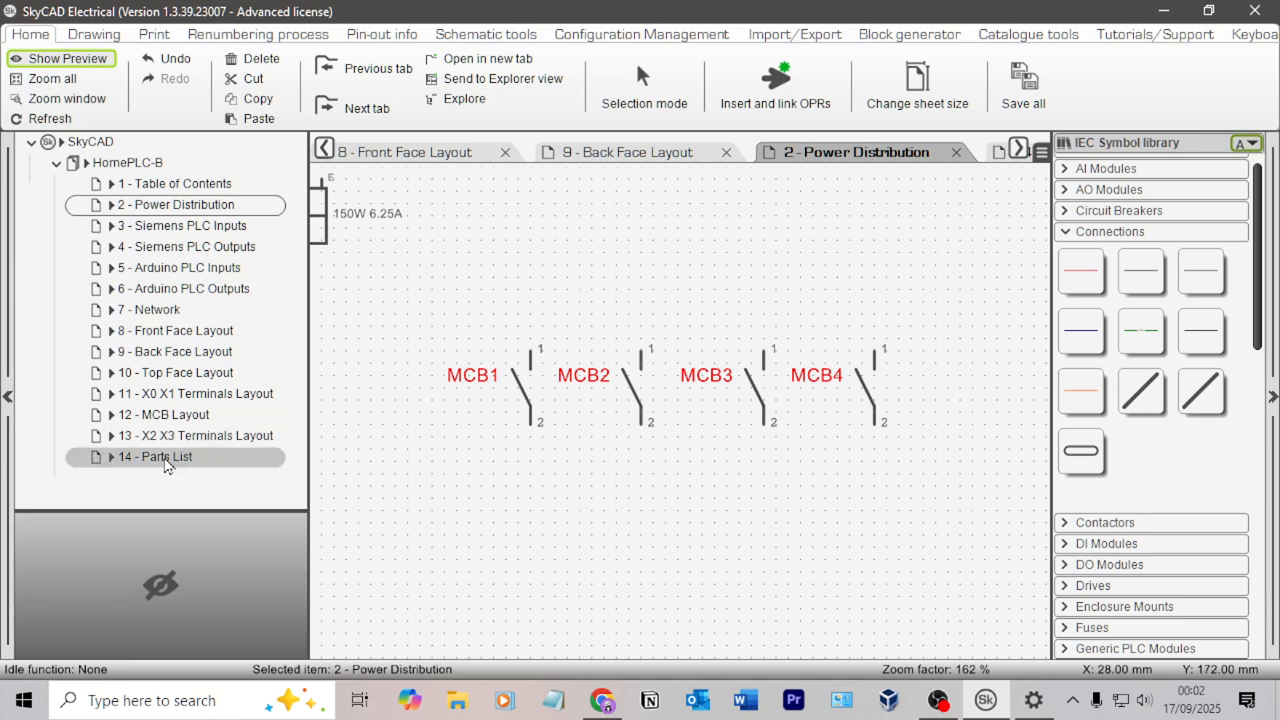
Check the breaker entries on the Parts List sheet, and shift the row of four MCBs slightly down on the Power Distribution sheet.
{"action": "left_click", "coordinate": [160, 457]}
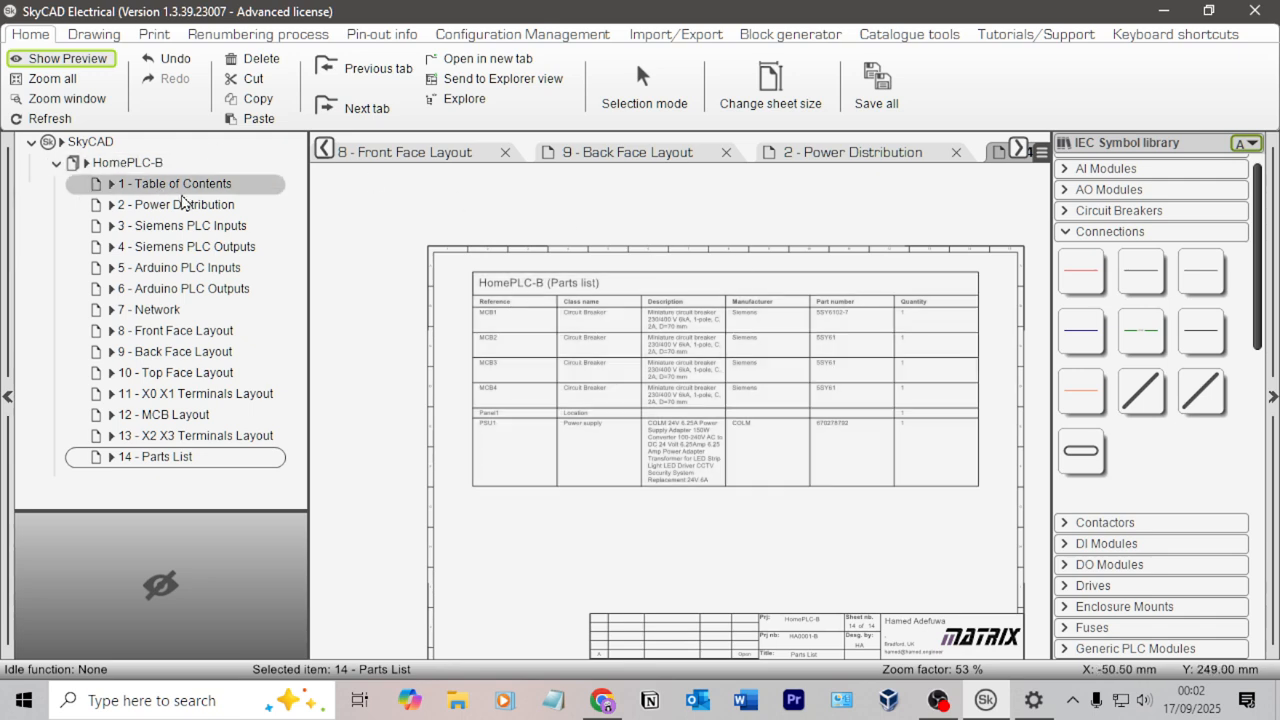
{"action": "left_click", "coordinate": [184, 204]}
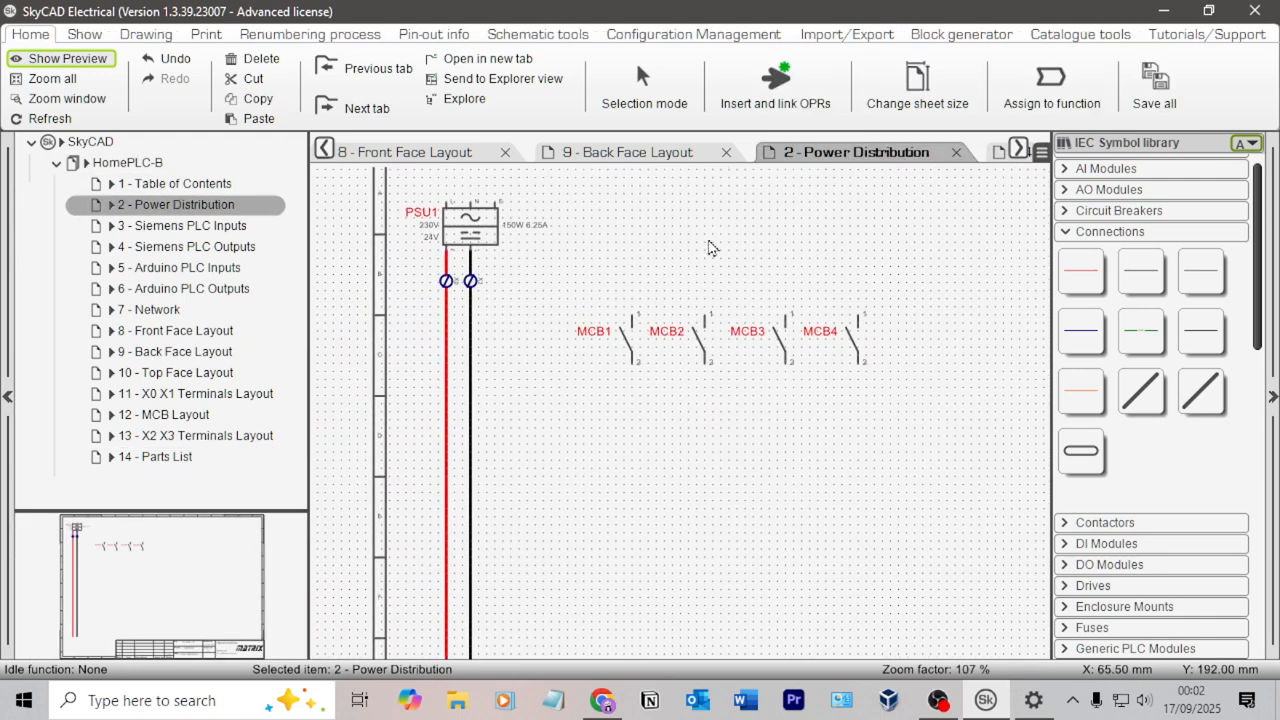
{"action": "left_click_drag", "start_coordinate": [631, 359], "coordinate": [631, 375]}
{"action": "left_click", "coordinate": [632, 266]}
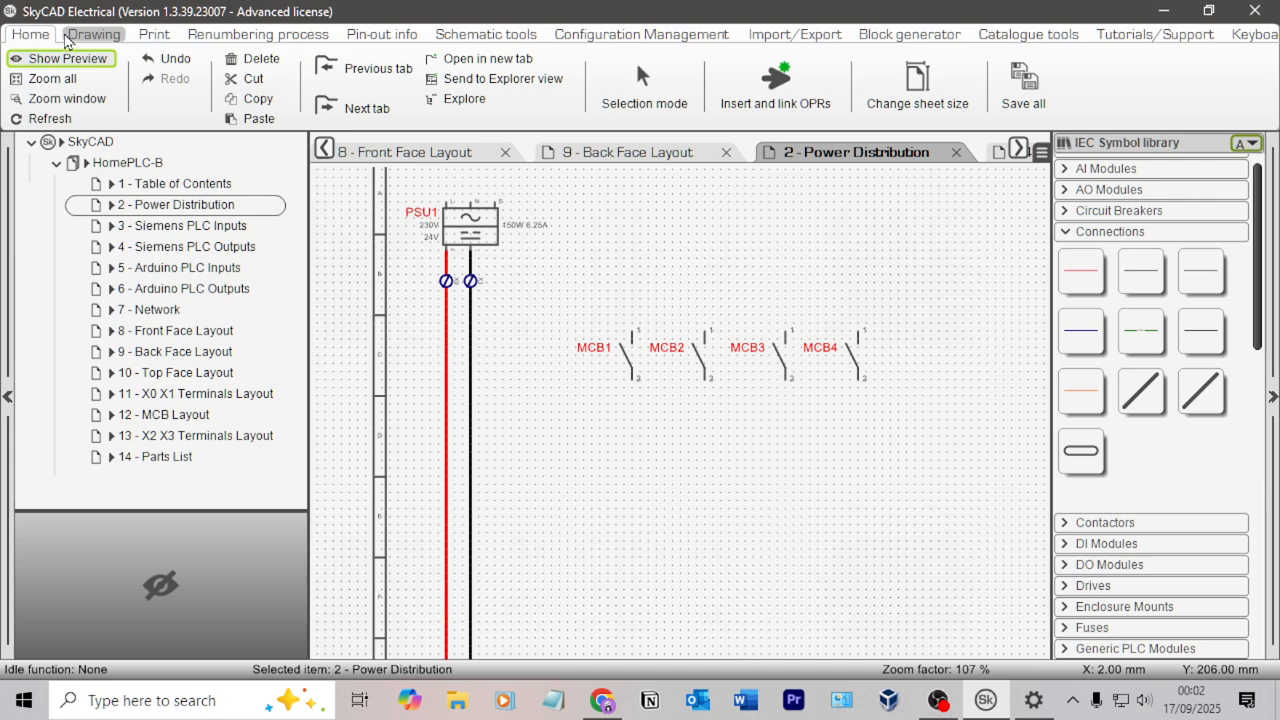
Draw red power connections from PSU1's positive line below terminal X0 to terminal 1 of MCB1, MCB2, MCB3 and MCB4.
{"action": "left_click", "coordinate": [93, 35]}
{"action": "left_click", "coordinate": [1081, 270]}
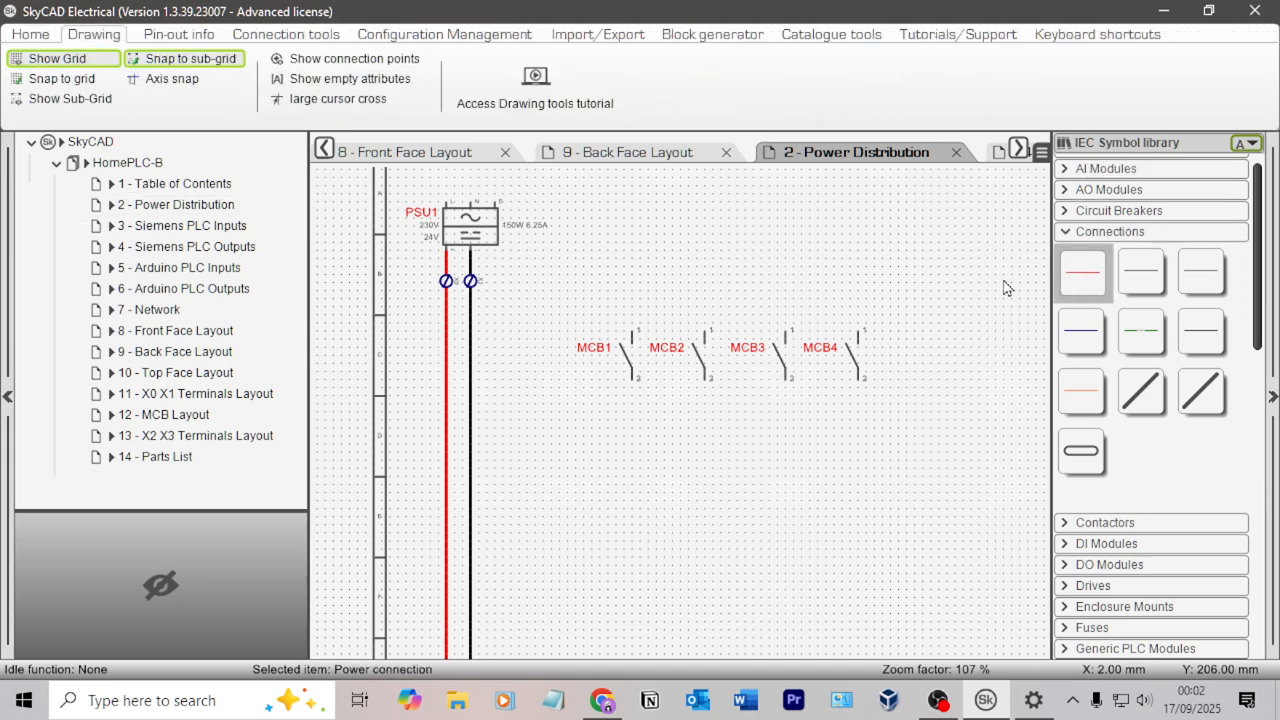
{"action": "scroll", "coordinate": [586, 331], "scroll_direction": "up", "scroll_amount": 2}
{"action": "left_click", "coordinate": [373, 318]}
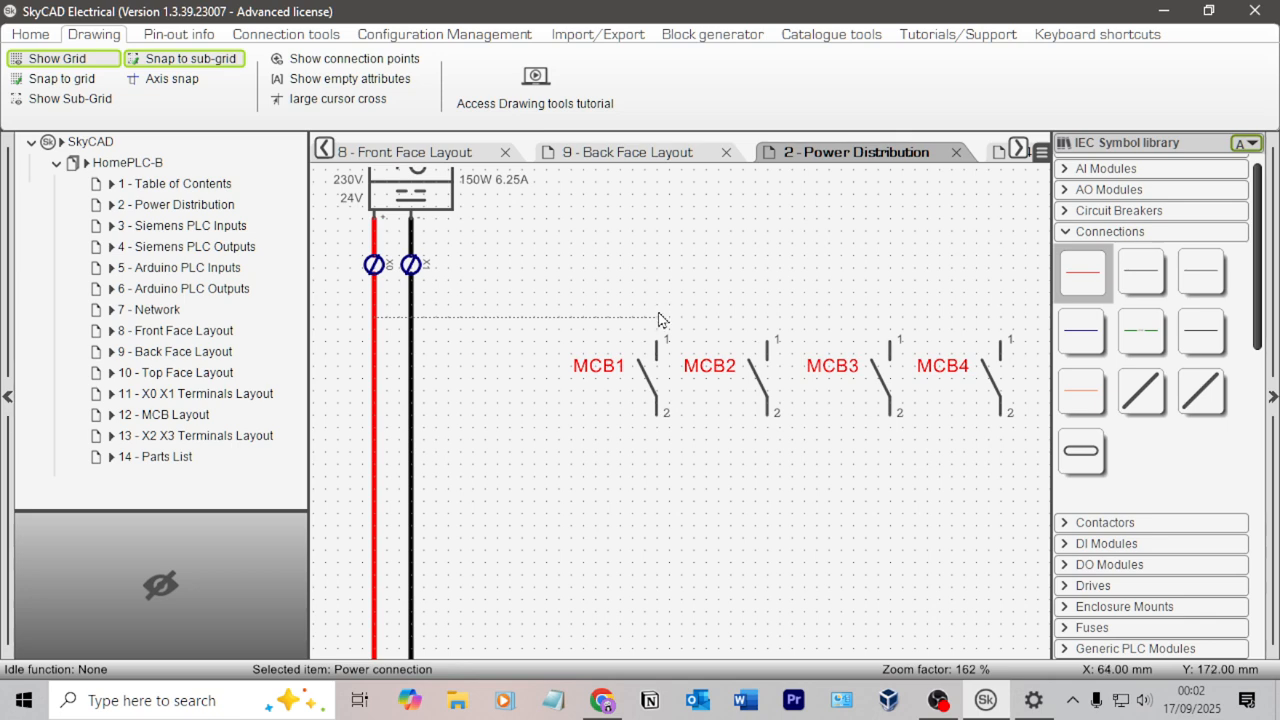
{"action": "left_click", "coordinate": [658, 318]}
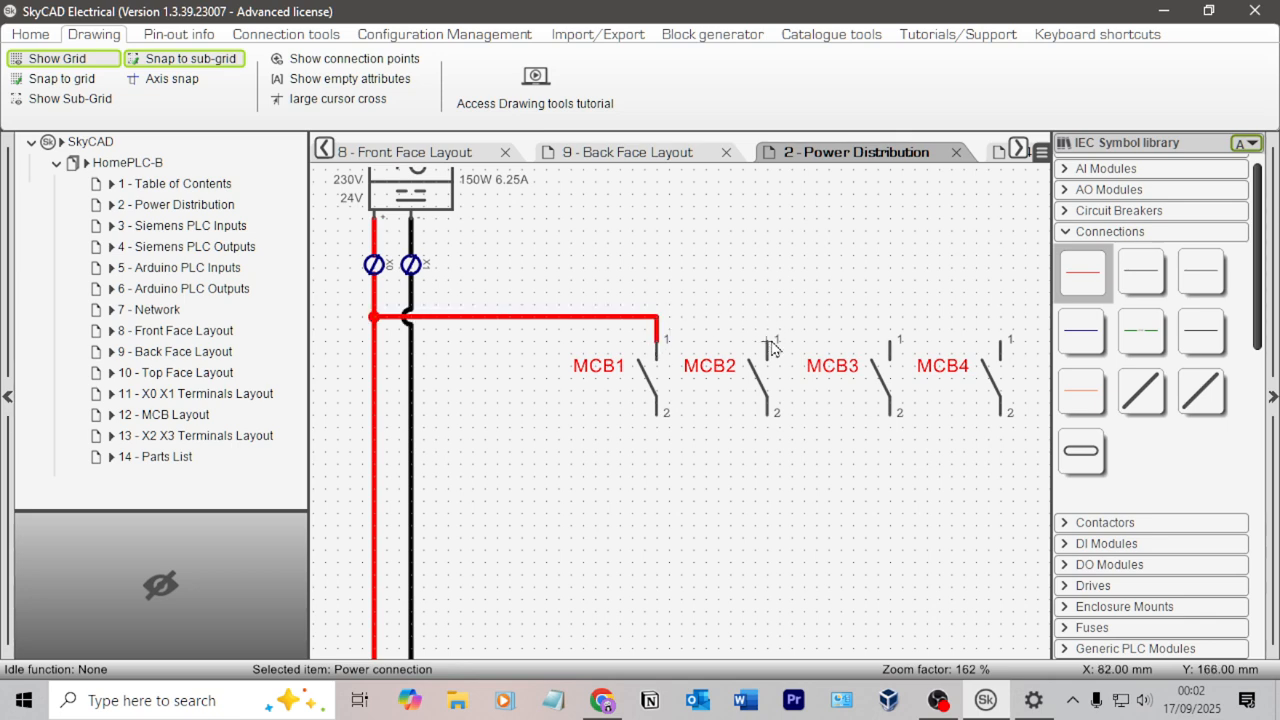
{"action": "left_click", "coordinate": [659, 320]}
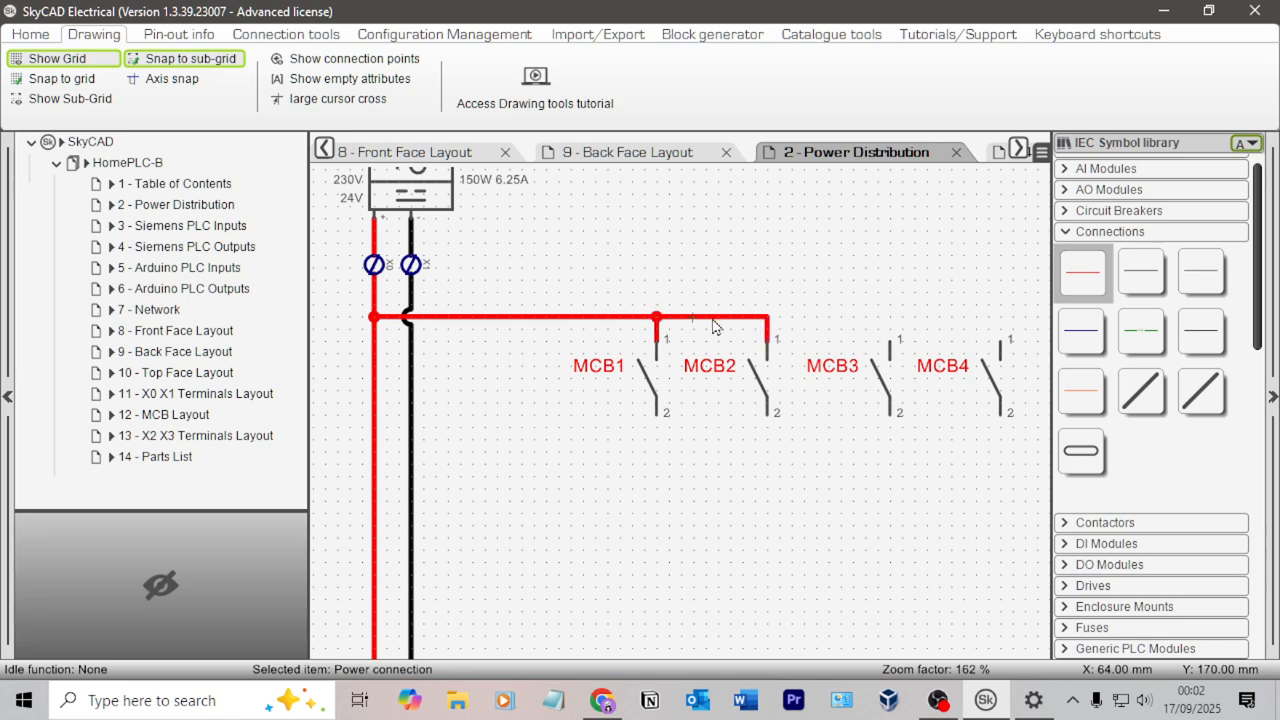
{"action": "left_click", "coordinate": [889, 319]}
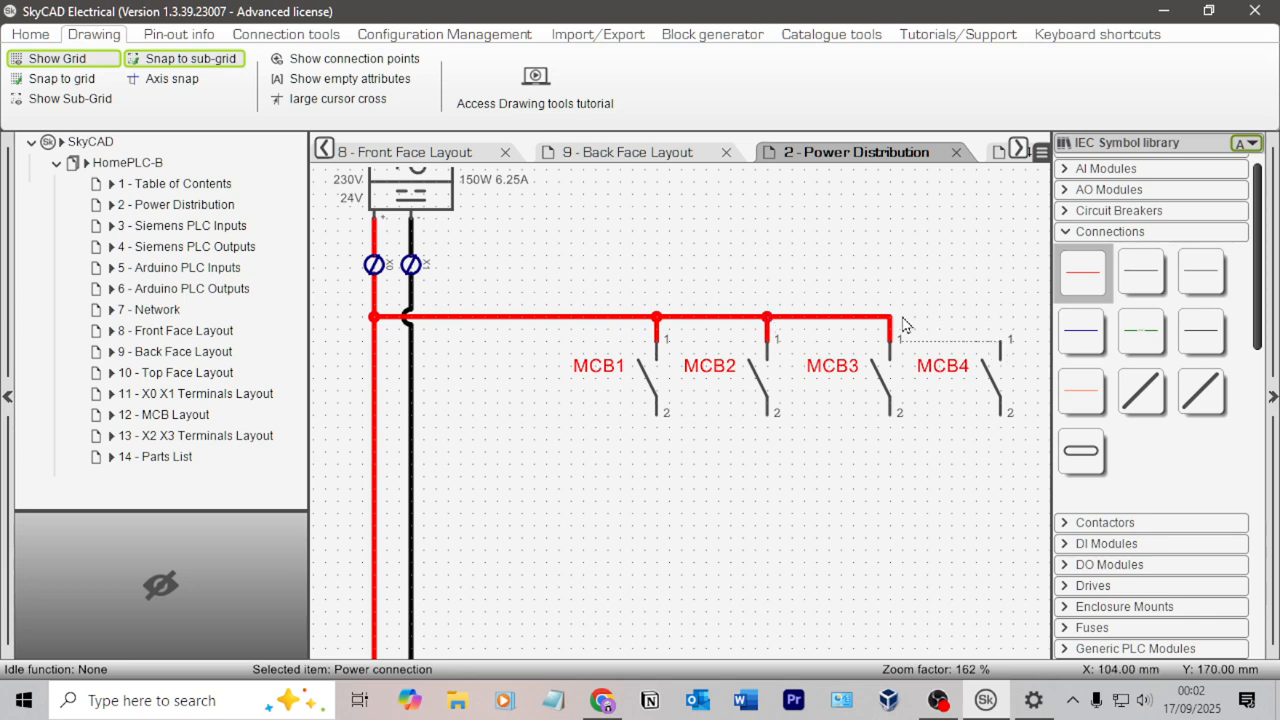
{"action": "left_click", "coordinate": [1000, 320]}
{"action": "scroll", "coordinate": [935, 260], "scroll_direction": "down", "scroll_amount": 3}
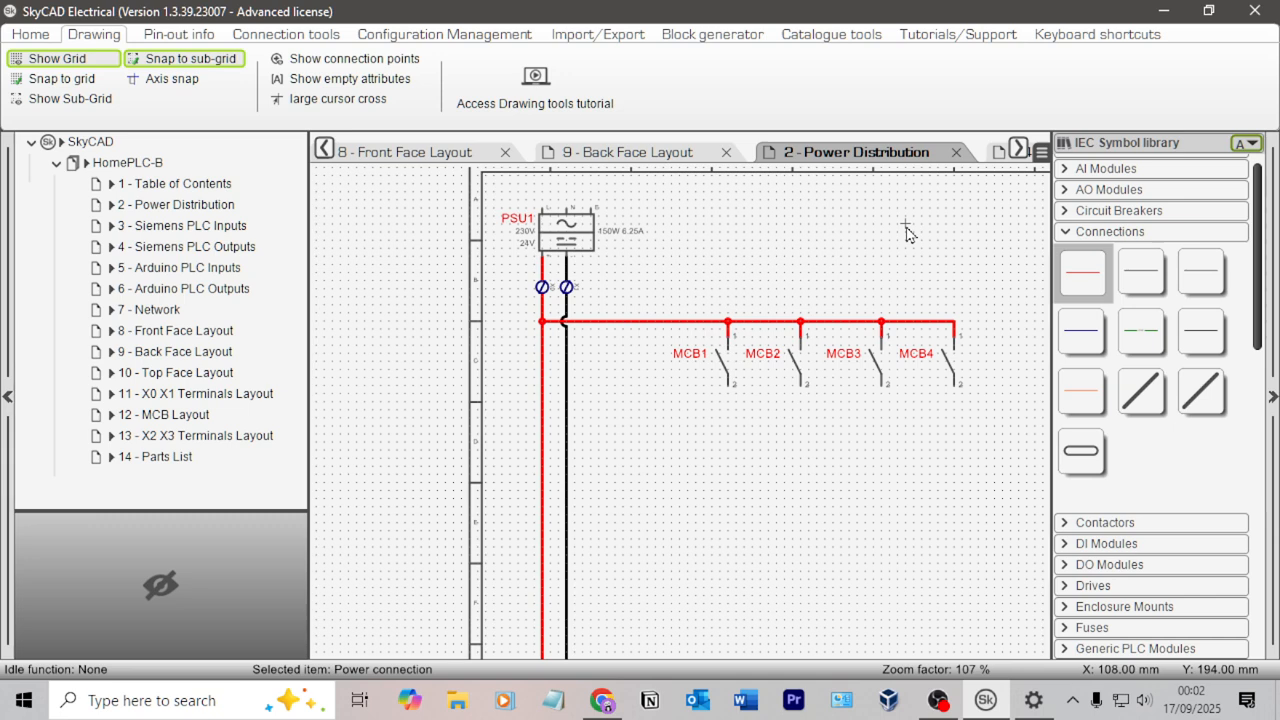
Switch to the browser and examine the terminal blocks and MCB wiring of the real panel in the two YouTube videos.
{"action": "key", "text": "alt+Tab"}
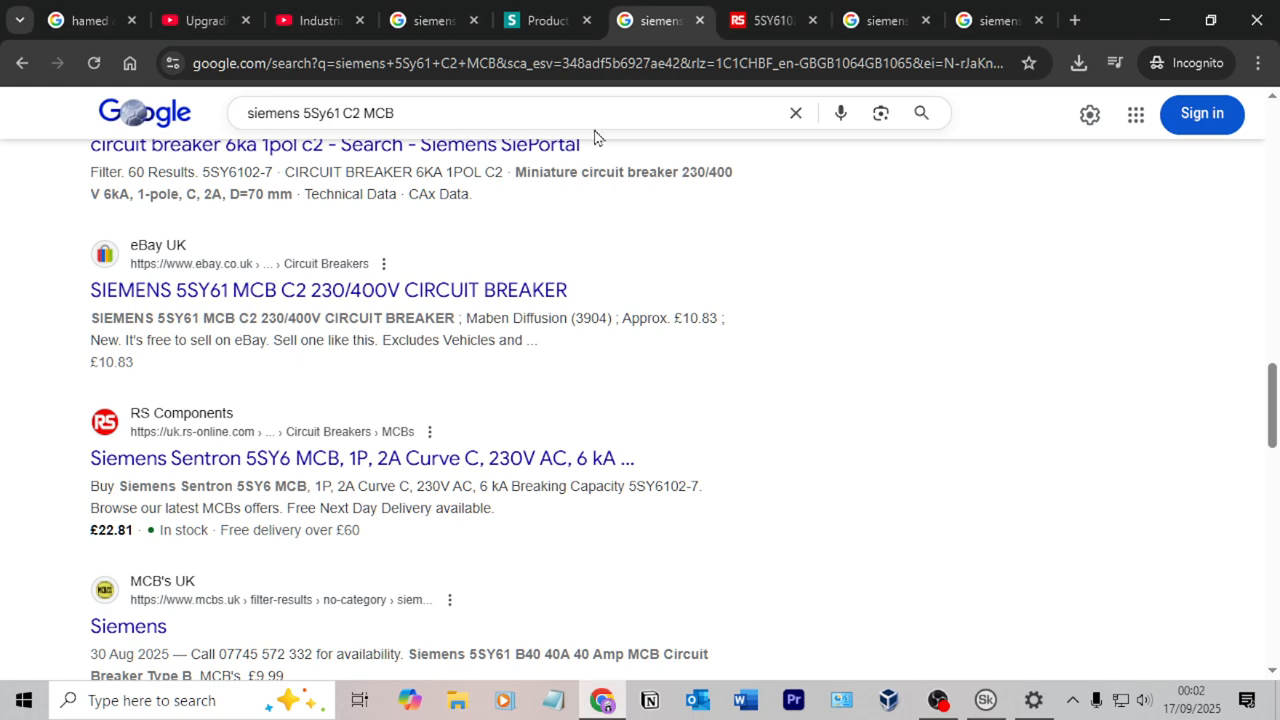
{"action": "left_click", "coordinate": [211, 24]}
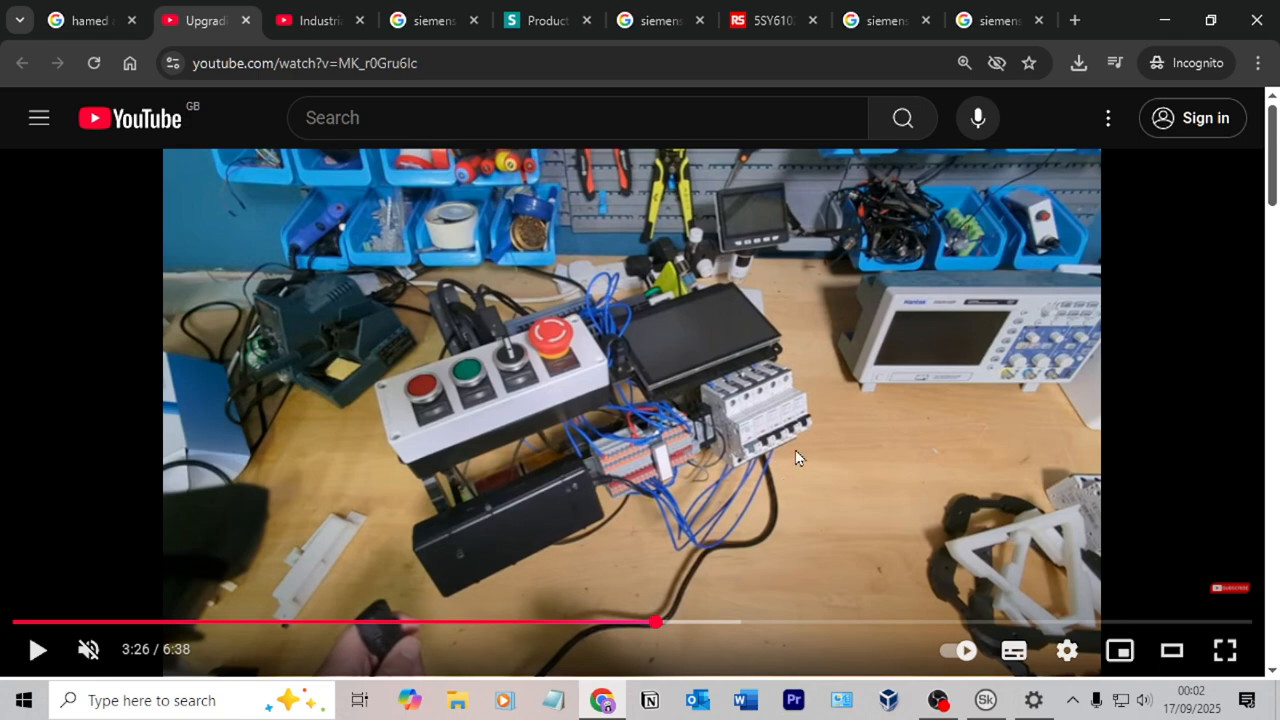
{"action": "left_click", "coordinate": [330, 26]}
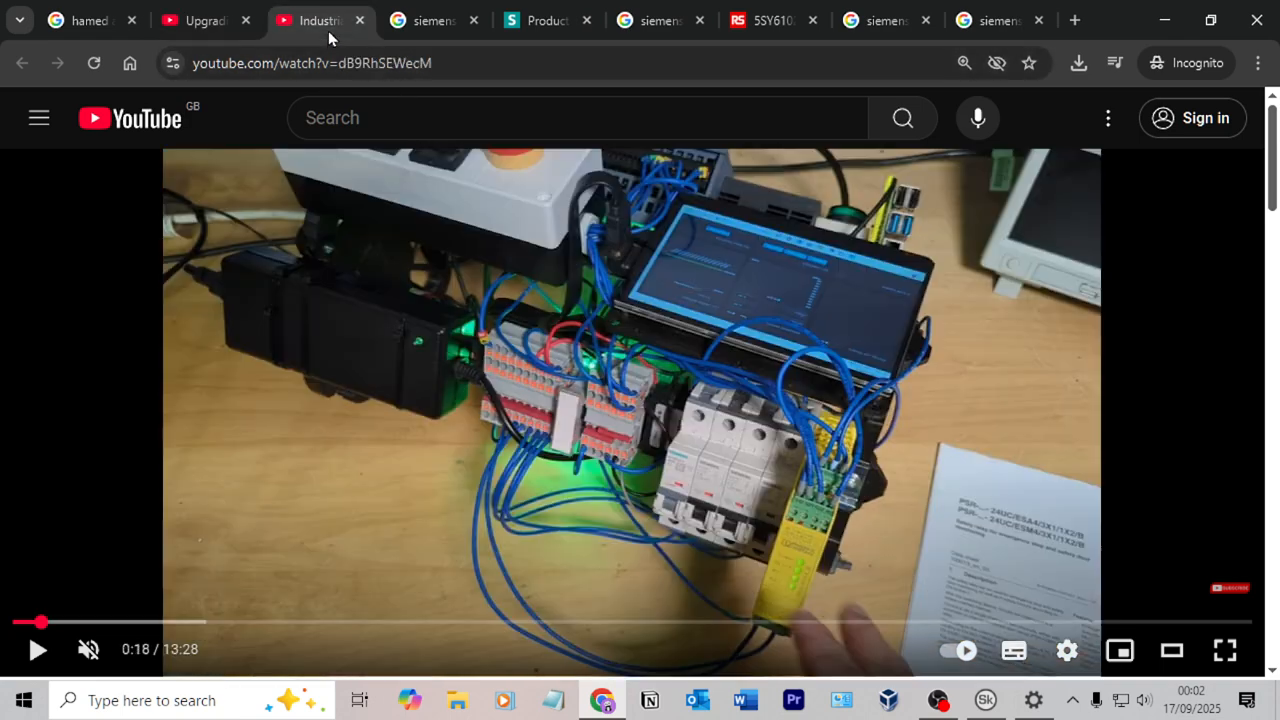
{"action": "right_click", "coordinate": [511, 452]}
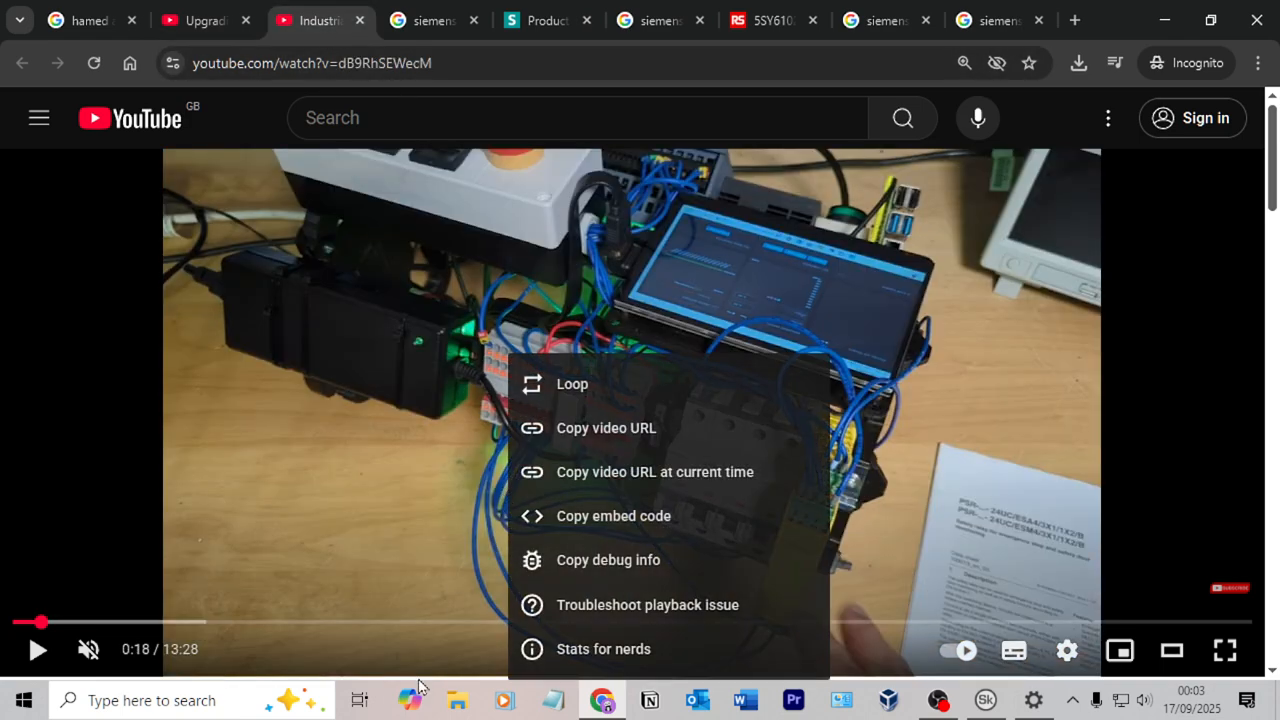
{"action": "left_click", "coordinate": [396, 388]}
{"action": "left_click", "coordinate": [489, 395]}
{"action": "left_click", "coordinate": [495, 397]}
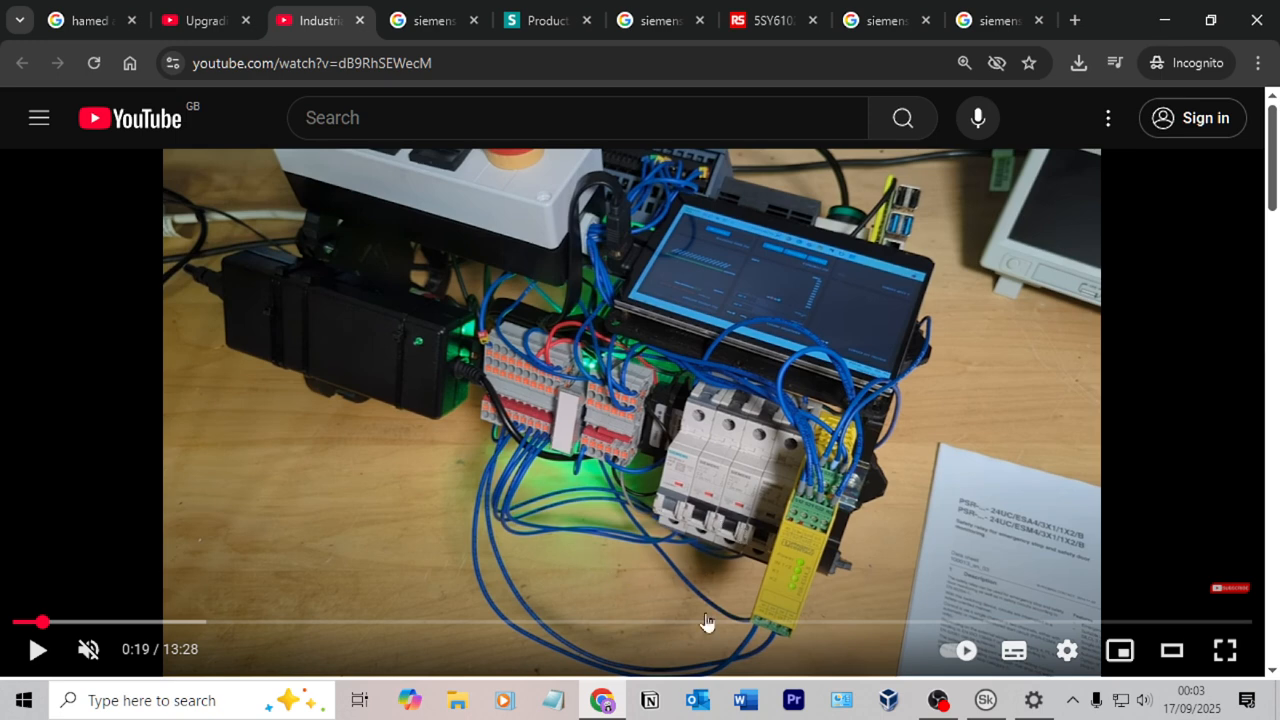
Compare the Power Distribution schematic in SkyCAD with the panel wiring shown in the YouTube video.
{"action": "key", "text": "alt+Tab"}
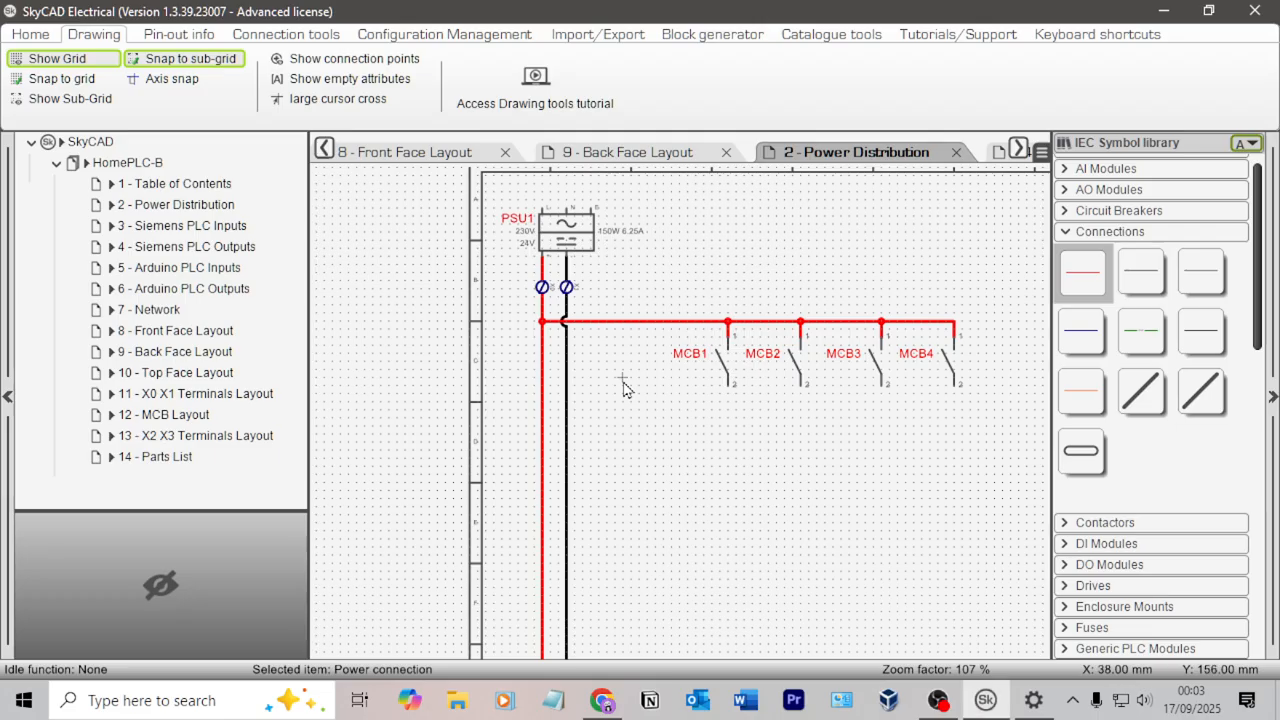
{"action": "key", "text": "alt+Tab"}
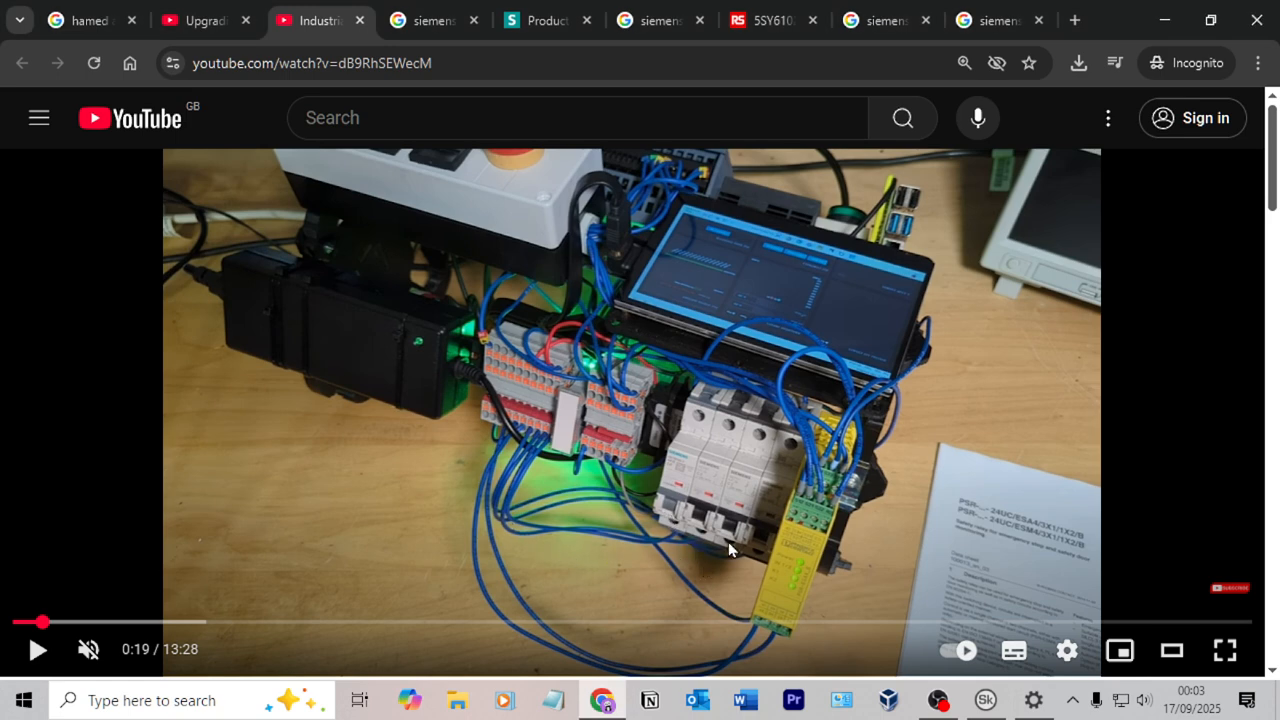
{"action": "key", "text": "alt+Tab"}
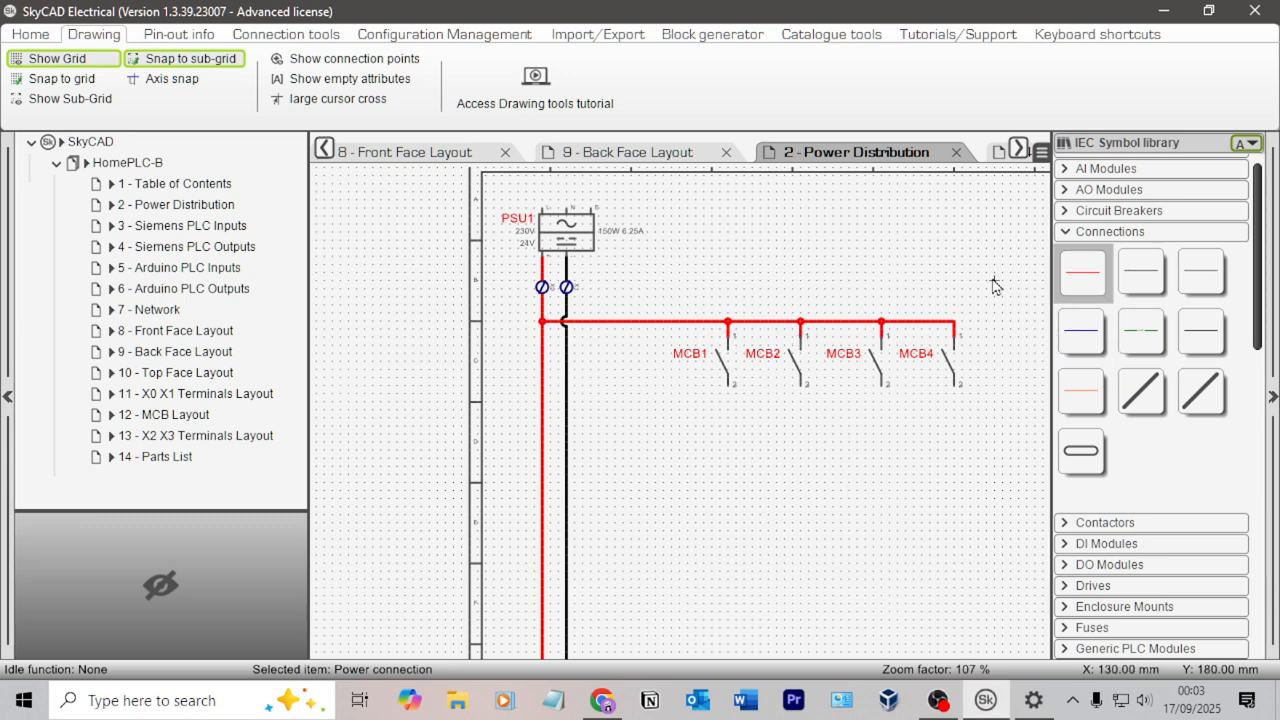
{"action": "key", "text": "alt+Tab"}
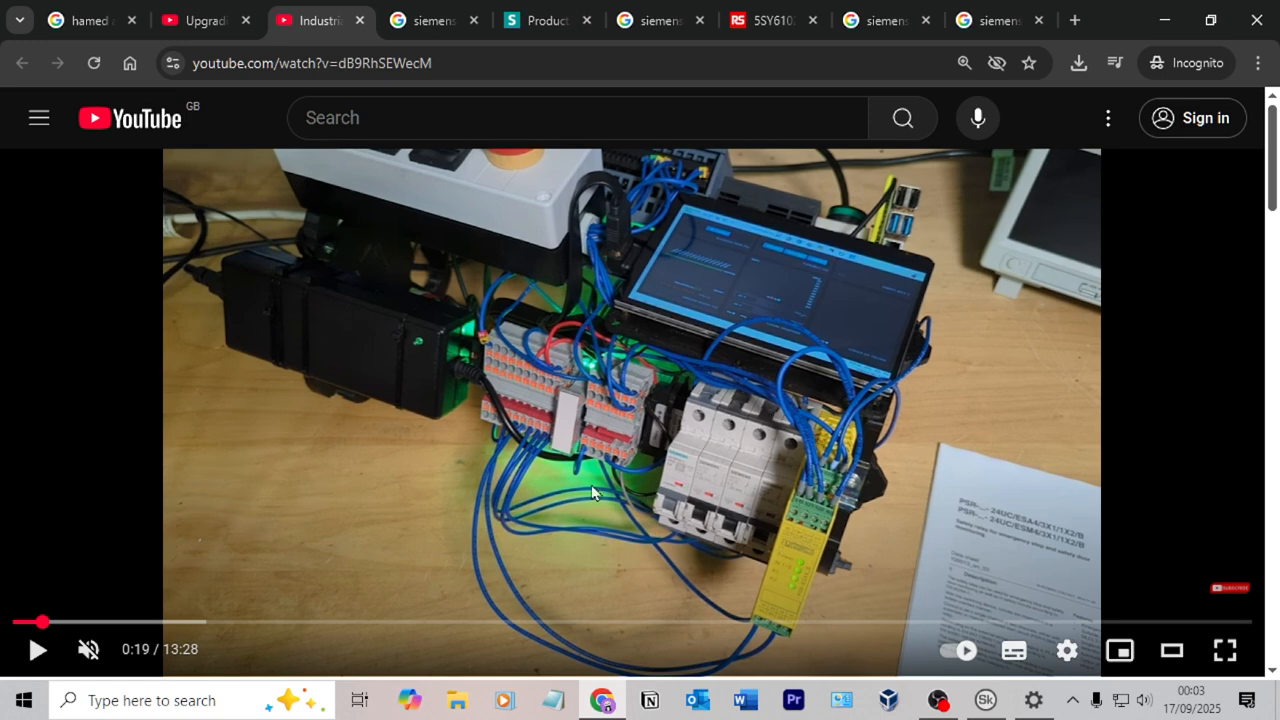
{"action": "key", "text": "alt+Tab"}
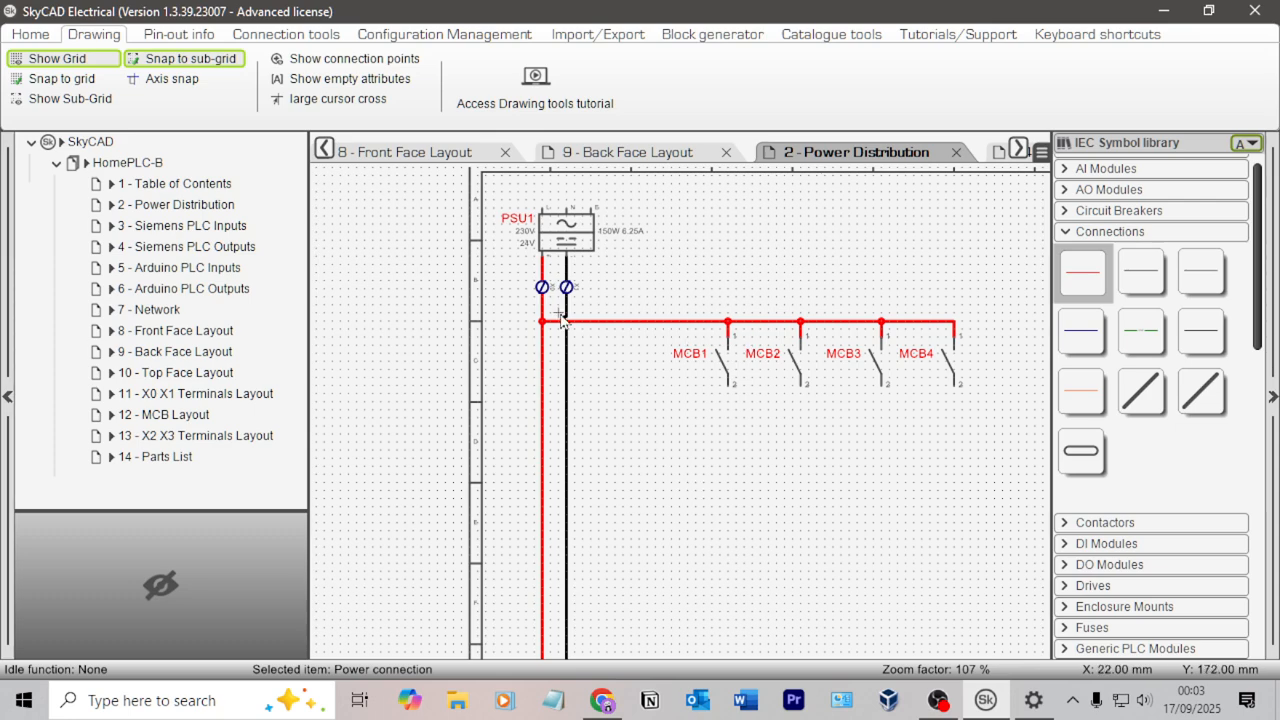
{"action": "scroll", "coordinate": [800, 310], "scroll_direction": "up", "scroll_amount": 1}
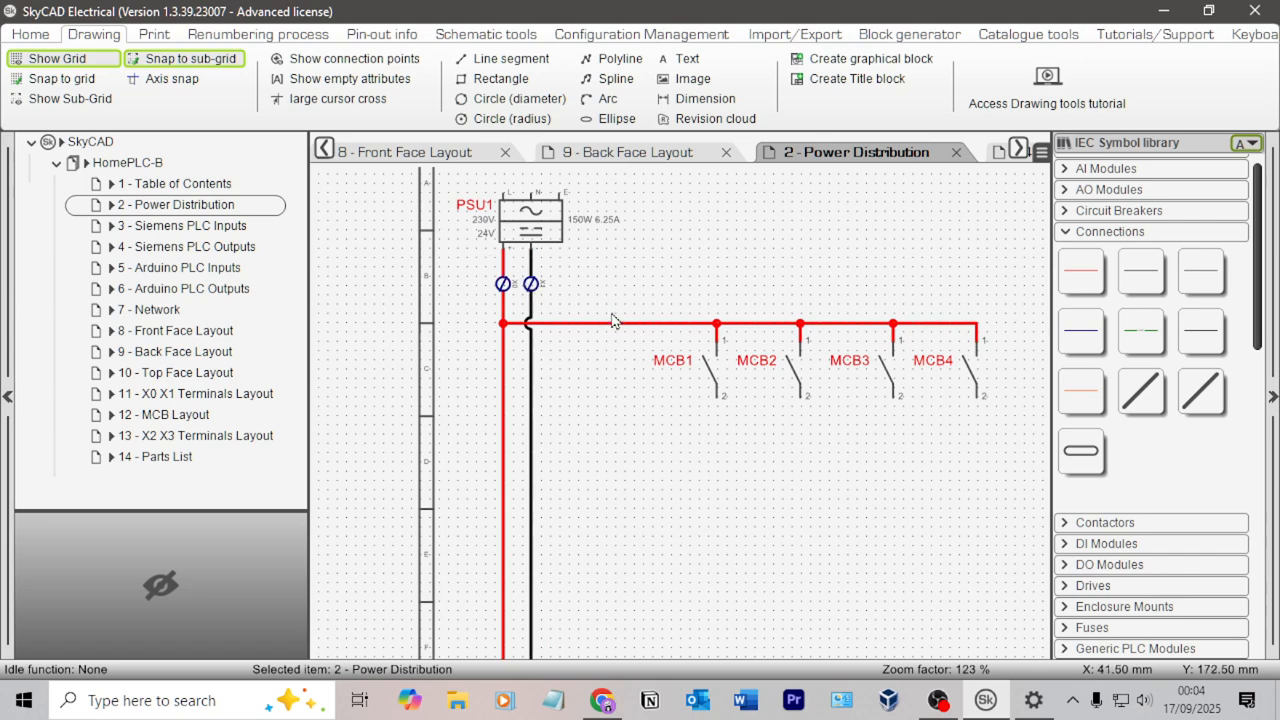
Place an X0 distribution terminal on the red supply line just before the MCB1 branch.
{"action": "scroll", "coordinate": [704, 330], "scroll_direction": "up", "scroll_amount": 1}
{"action": "scroll", "coordinate": [704, 330], "scroll_direction": "up", "scroll_amount": 1}
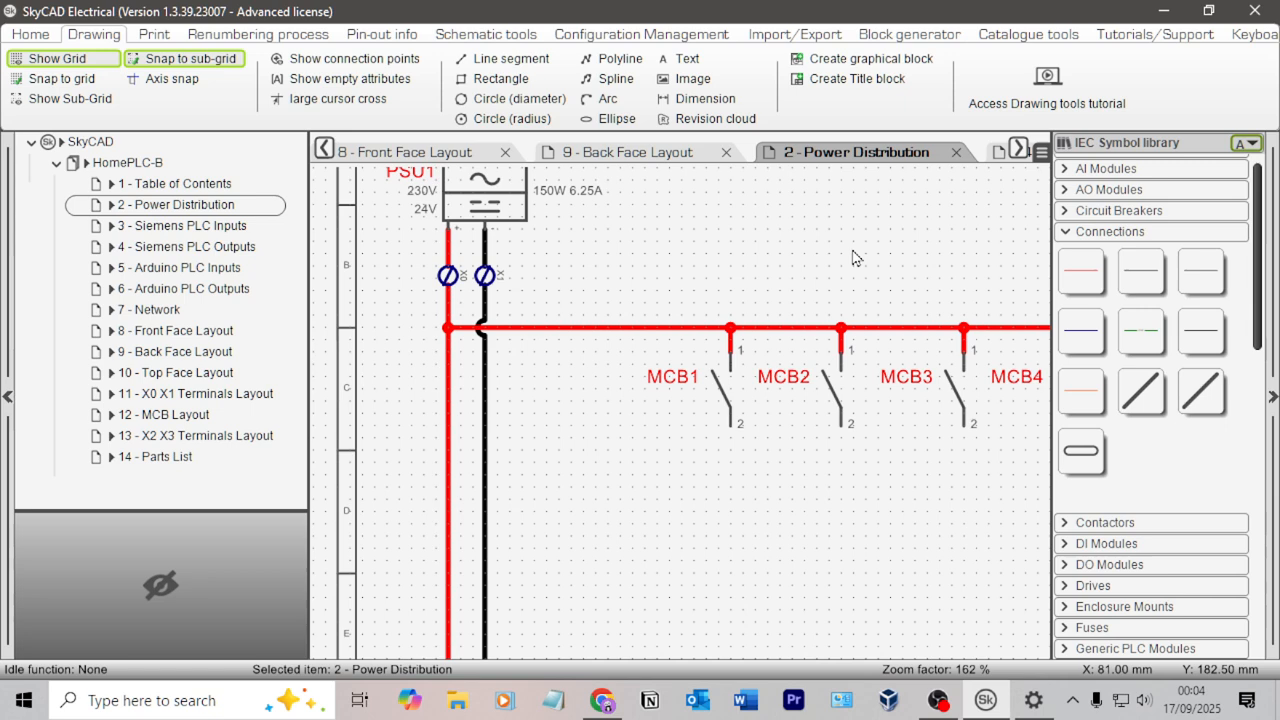
{"action": "left_click", "coordinate": [448, 276]}
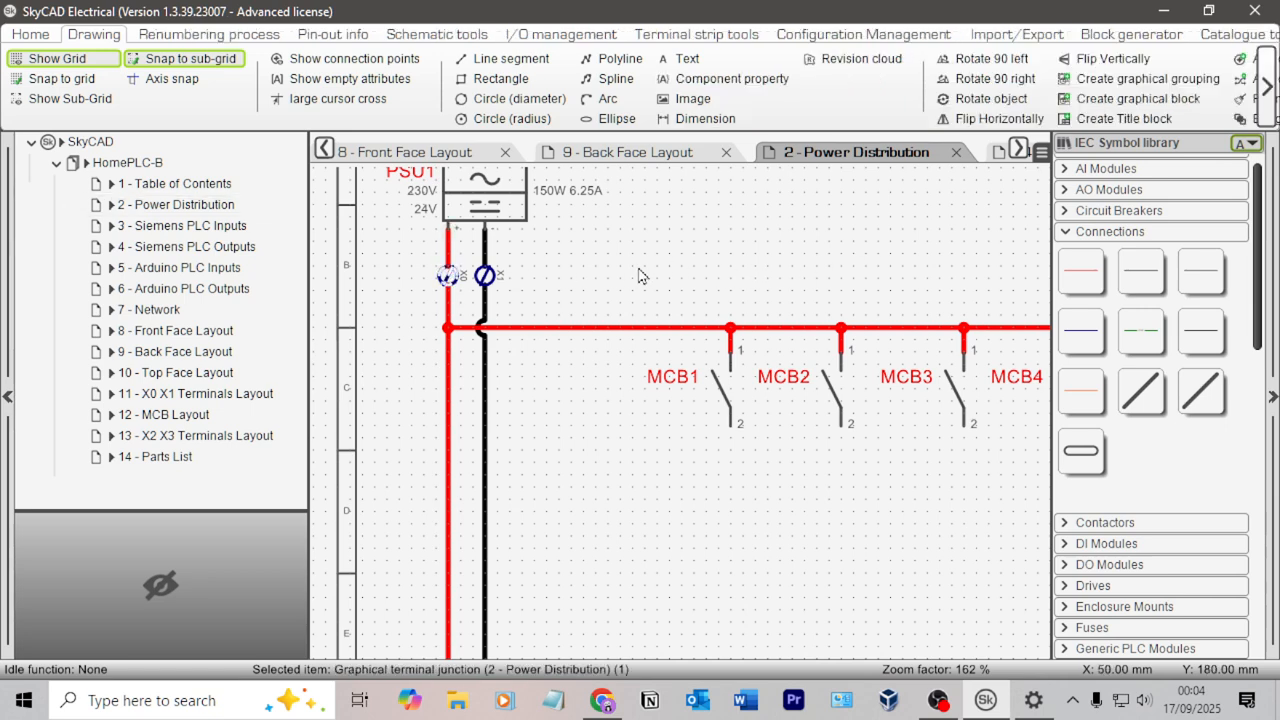
{"action": "left_click", "coordinate": [1043, 276]}
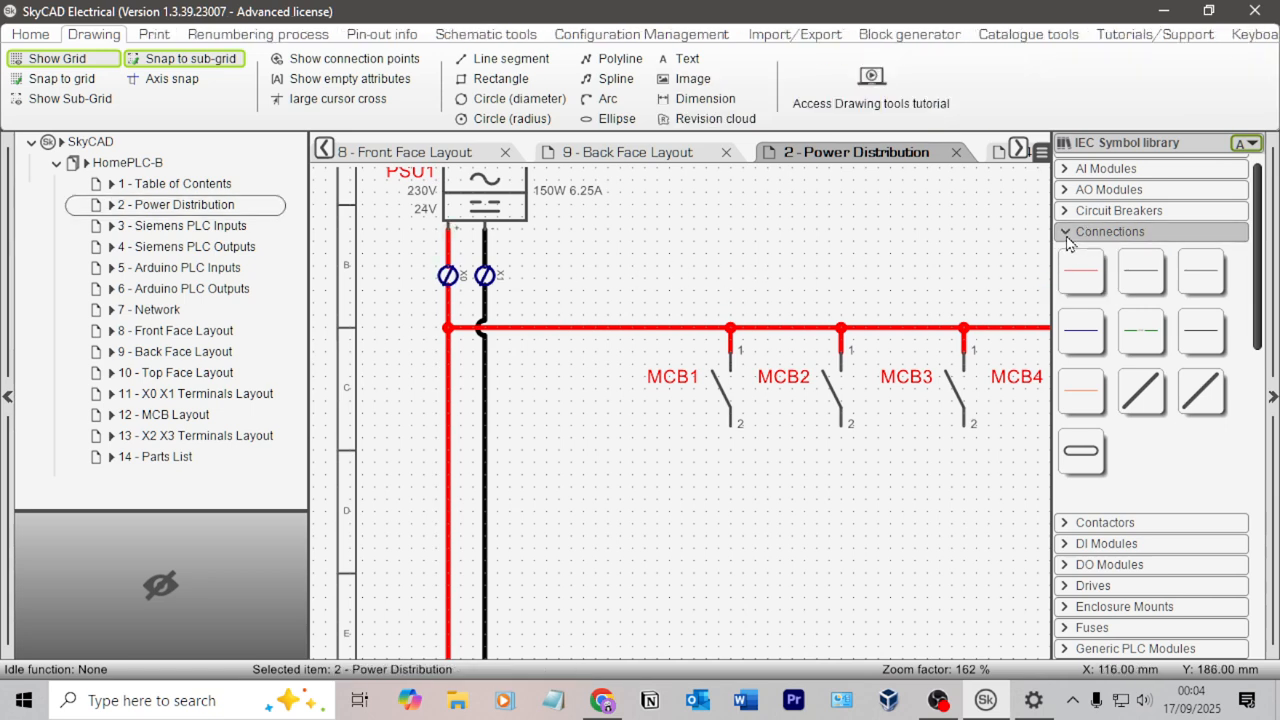
{"action": "scroll", "coordinate": [1145, 480], "scroll_direction": "down", "scroll_amount": 5}
{"action": "scroll", "coordinate": [1145, 480], "scroll_direction": "down", "scroll_amount": 2}
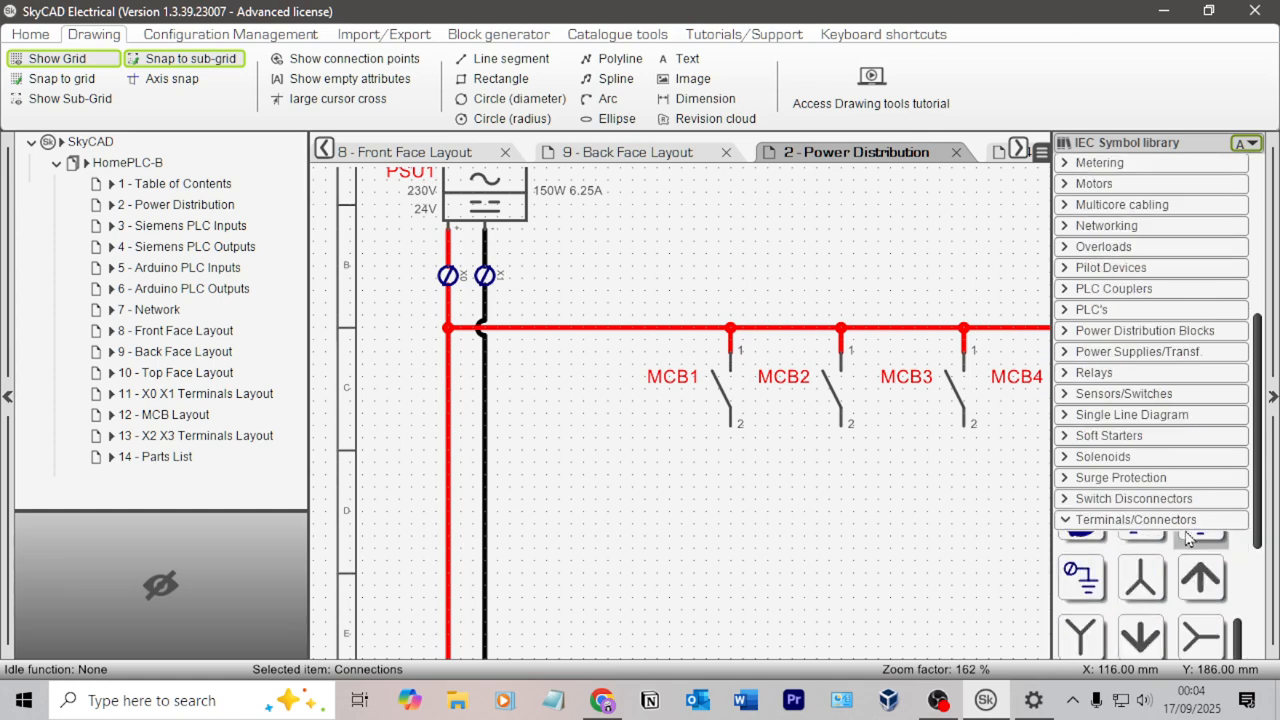
{"action": "scroll", "coordinate": [1140, 517], "scroll_direction": "up", "scroll_amount": 1}
{"action": "scroll", "coordinate": [937, 485], "scroll_direction": "down", "scroll_amount": 1}
{"action": "scroll", "coordinate": [975, 530], "scroll_direction": "down", "scroll_amount": 1}
{"action": "scroll", "coordinate": [1197, 500], "scroll_direction": "down", "scroll_amount": 5}
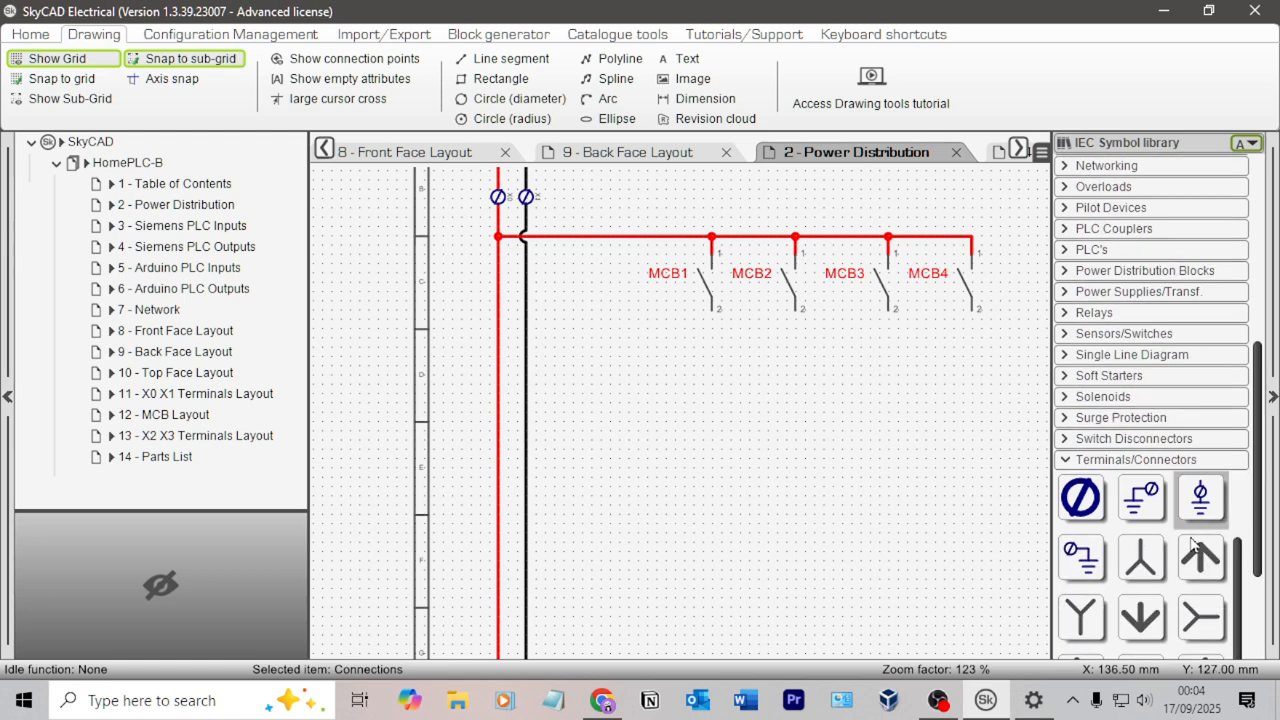
{"action": "left_click", "coordinate": [1197, 490]}
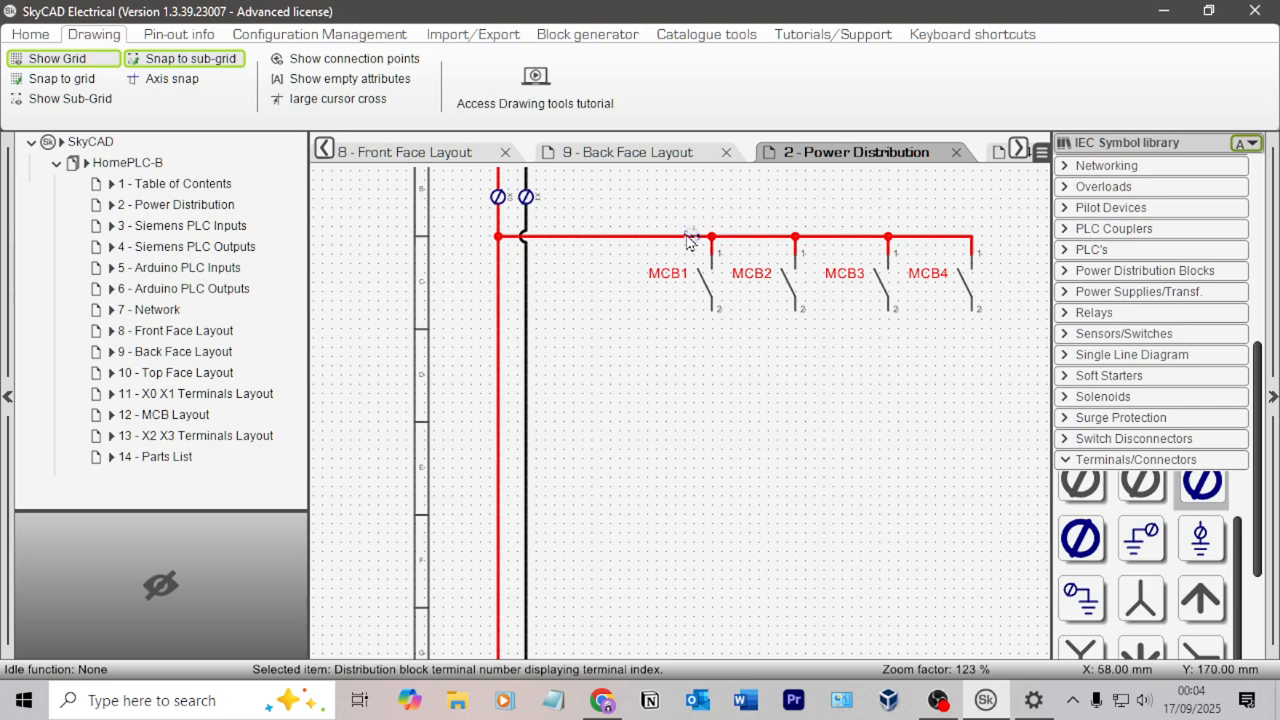
{"action": "left_click", "coordinate": [688, 238]}
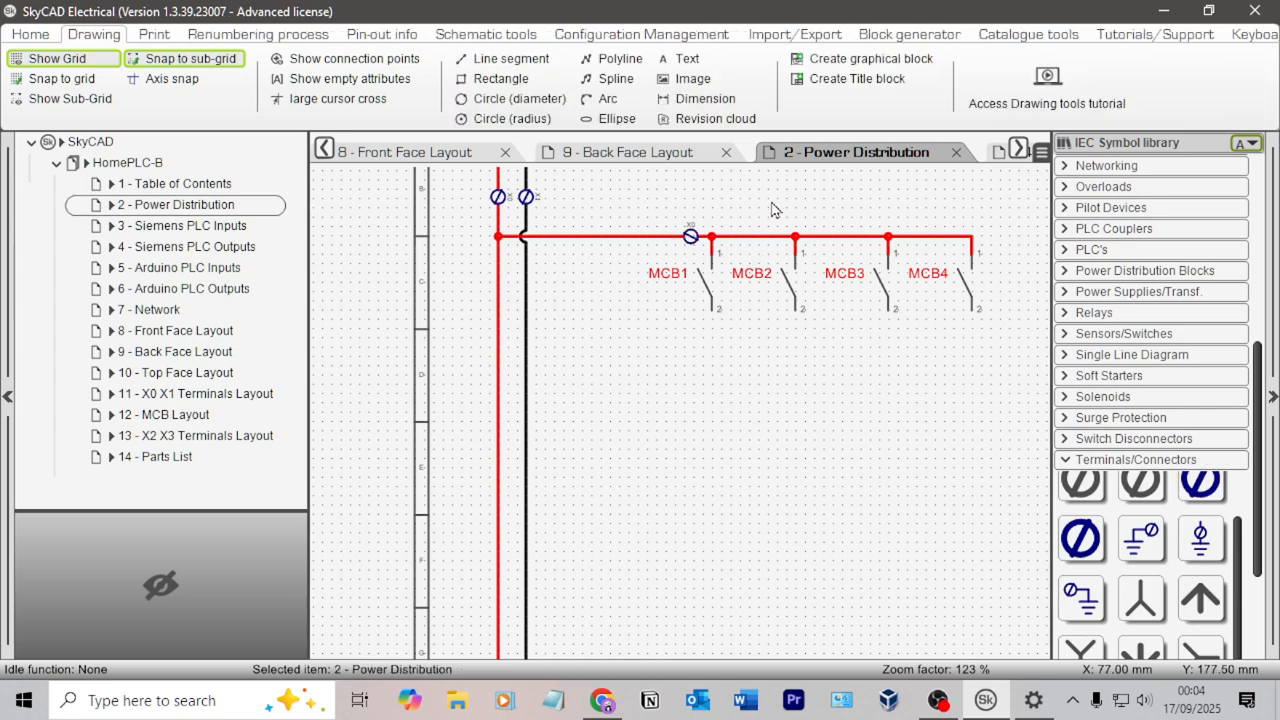
{"action": "scroll", "coordinate": [771, 209], "scroll_direction": "up", "scroll_amount": 2}
{"action": "mouse_move", "coordinate": [764, 219]}
{"action": "middle_mouse_down"}
{"action": "mouse_move", "coordinate": [780, 245]}
{"action": "mouse_move", "coordinate": [780, 315]}
{"action": "middle_mouse_up"}
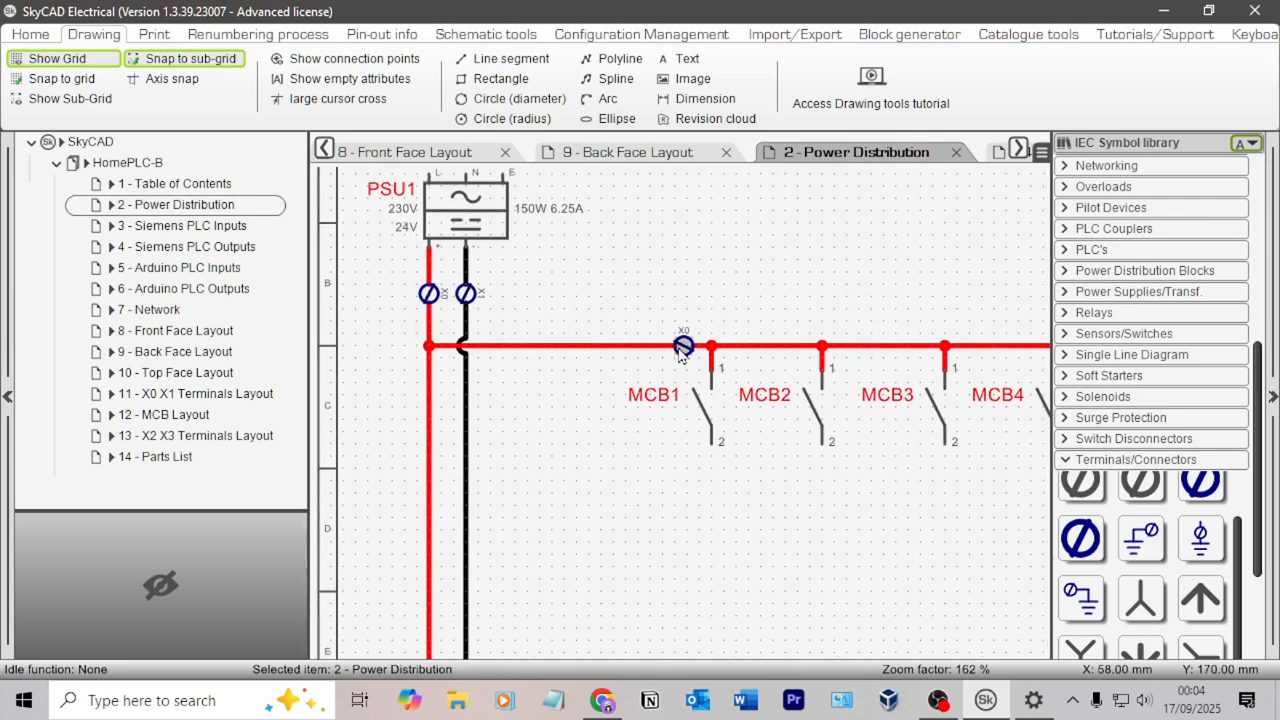
Switch to the browser to check the real panel's terminal blocks, and compare them with the MCB row in SkyCAD.
{"action": "key", "text": "alt+Tab"}
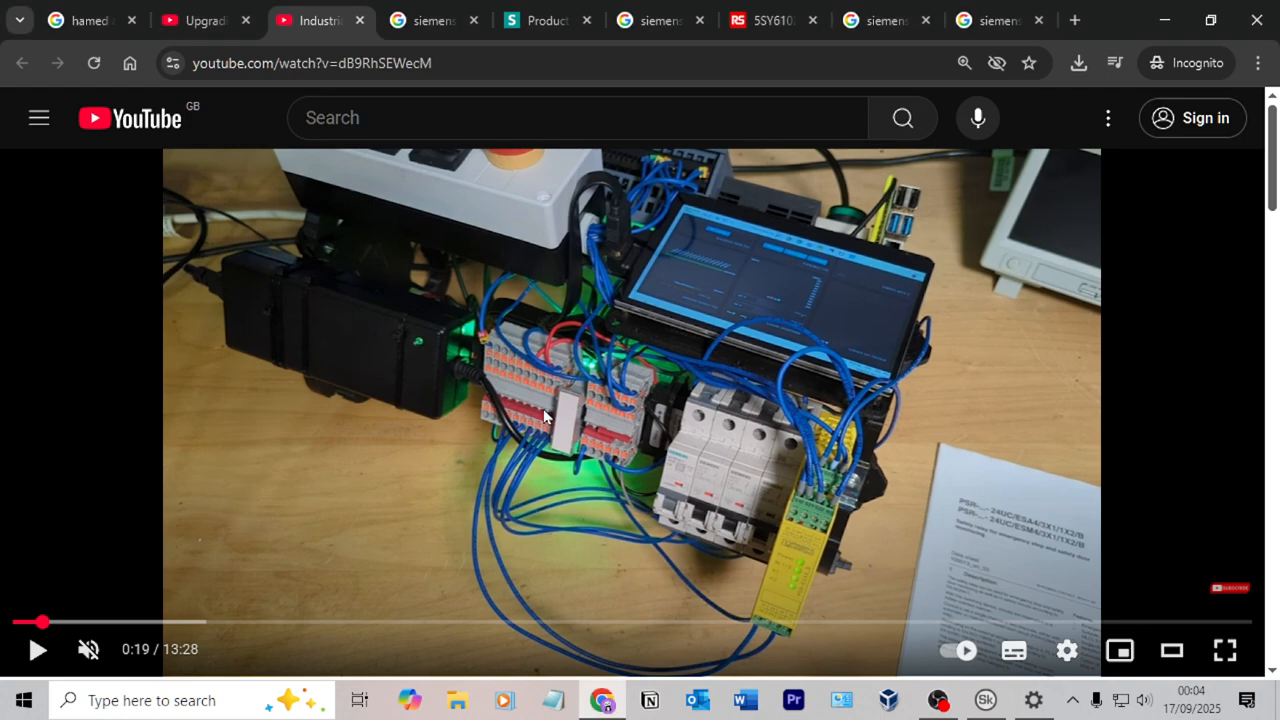
{"action": "key", "text": "alt+Tab"}
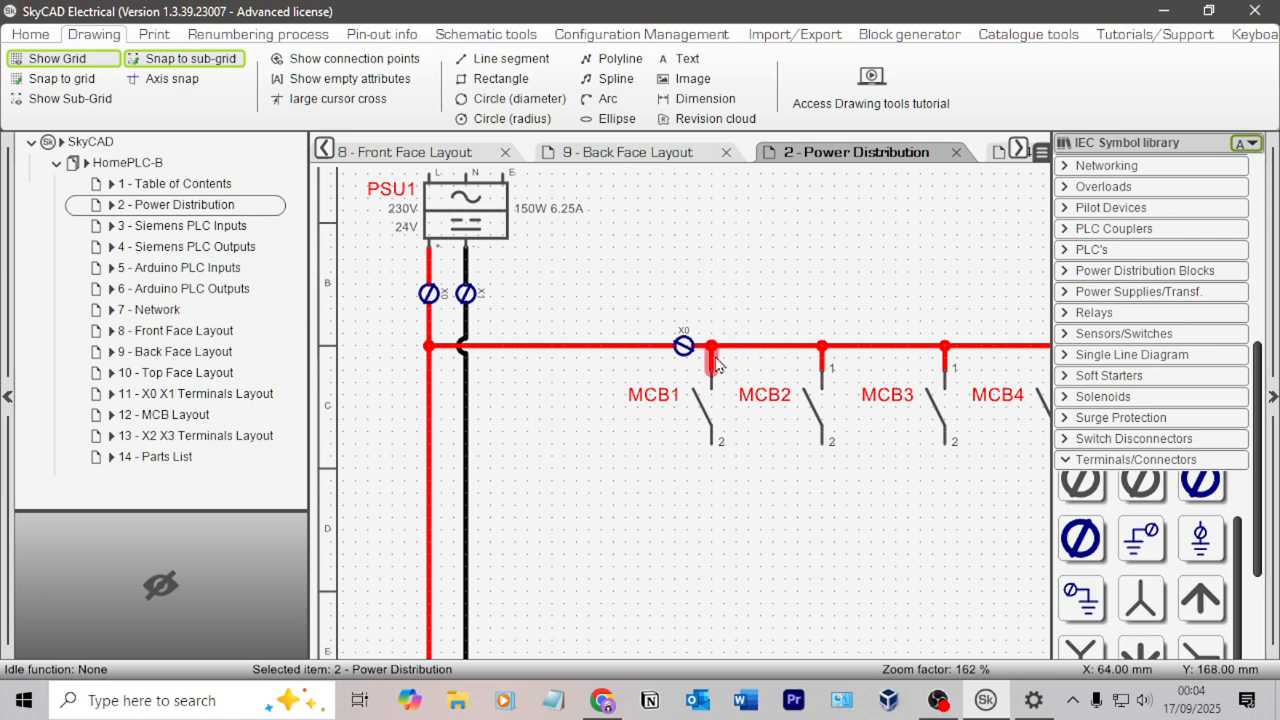
{"action": "middle_click_drag", "start_coordinate": [824, 299], "coordinate": [681, 280]}
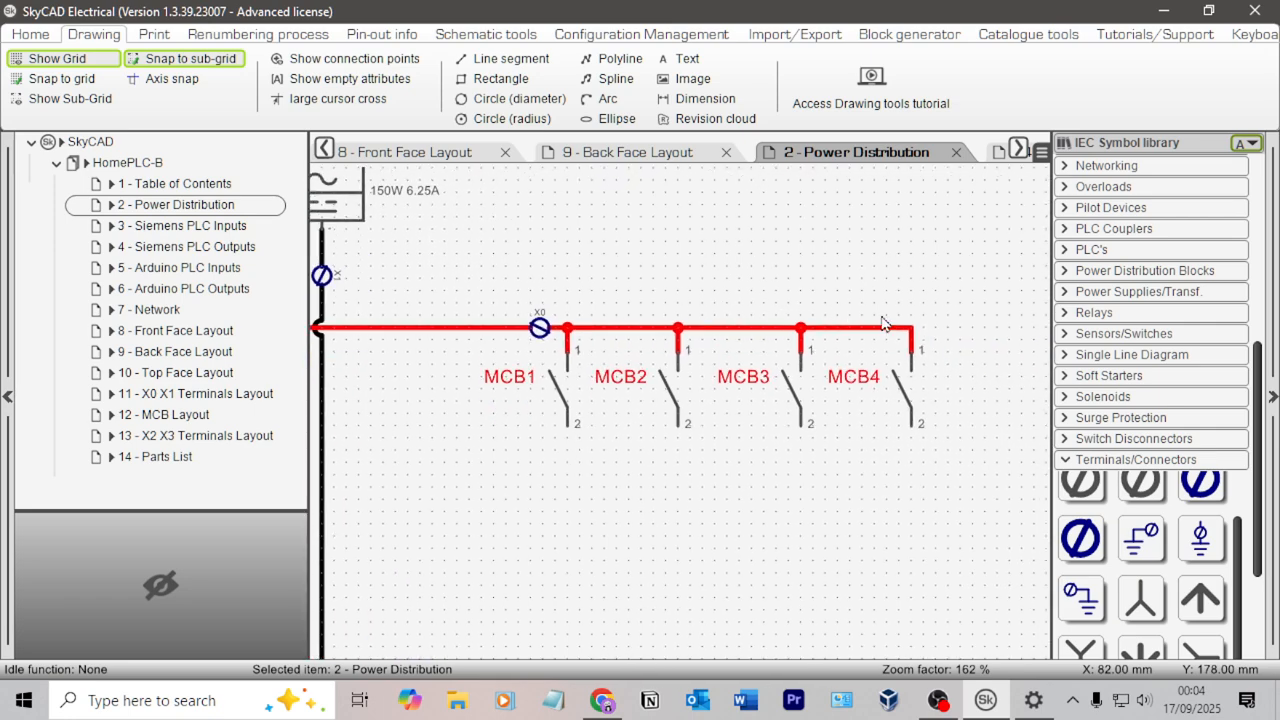
{"action": "middle_click_drag", "start_coordinate": [925, 303], "coordinate": [966, 295]}
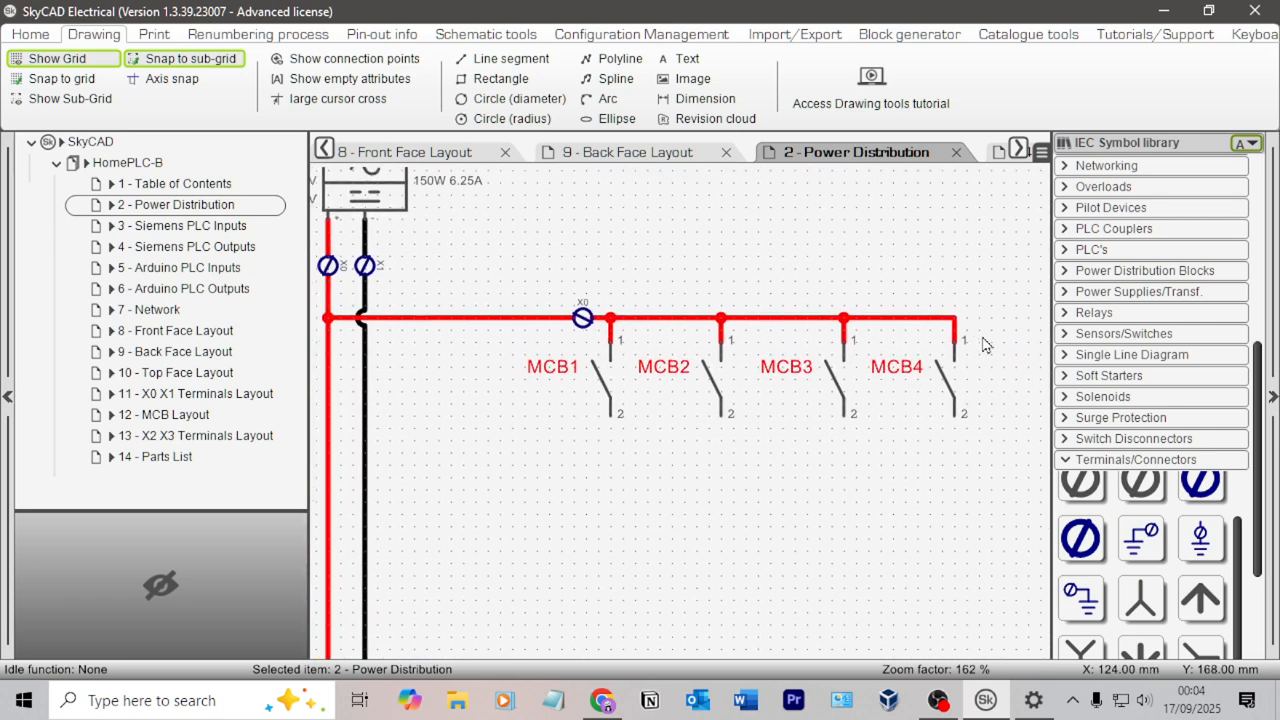
{"action": "left_click_drag", "start_coordinate": [998, 328], "coordinate": [603, 293]}
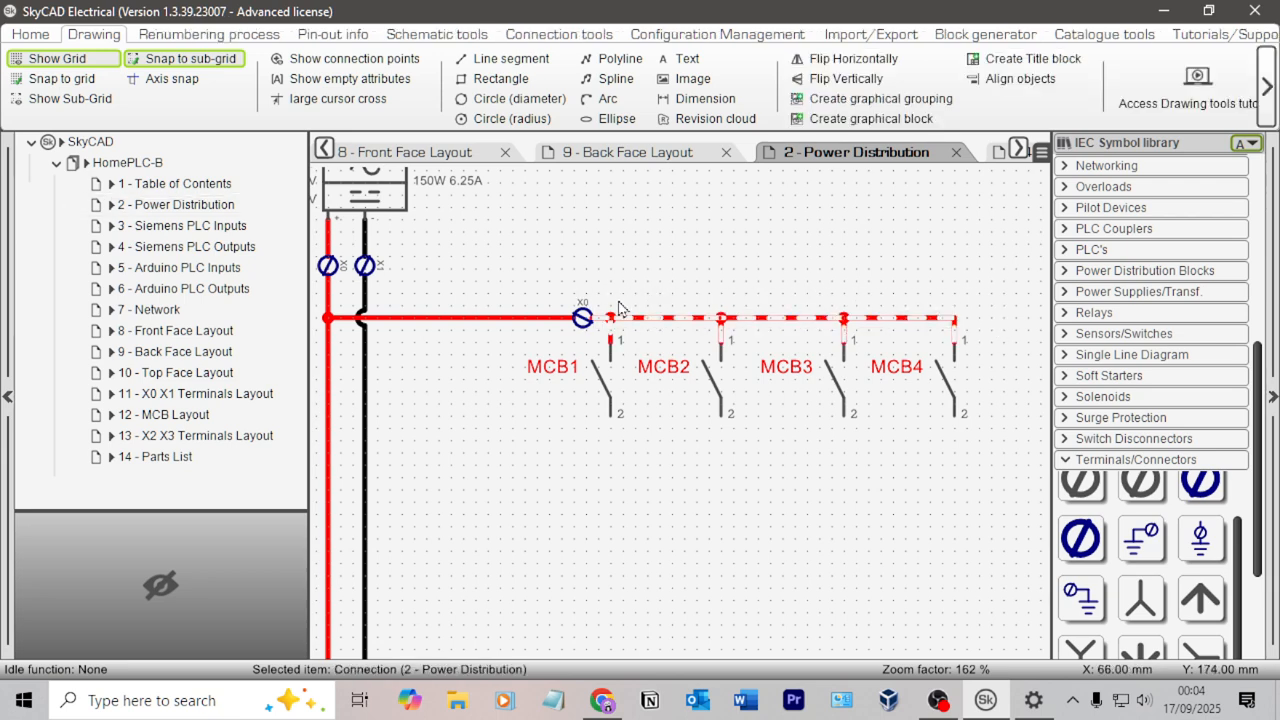
{"action": "left_click", "coordinate": [943, 293]}
{"action": "left_click_drag", "start_coordinate": [988, 333], "coordinate": [603, 295]}
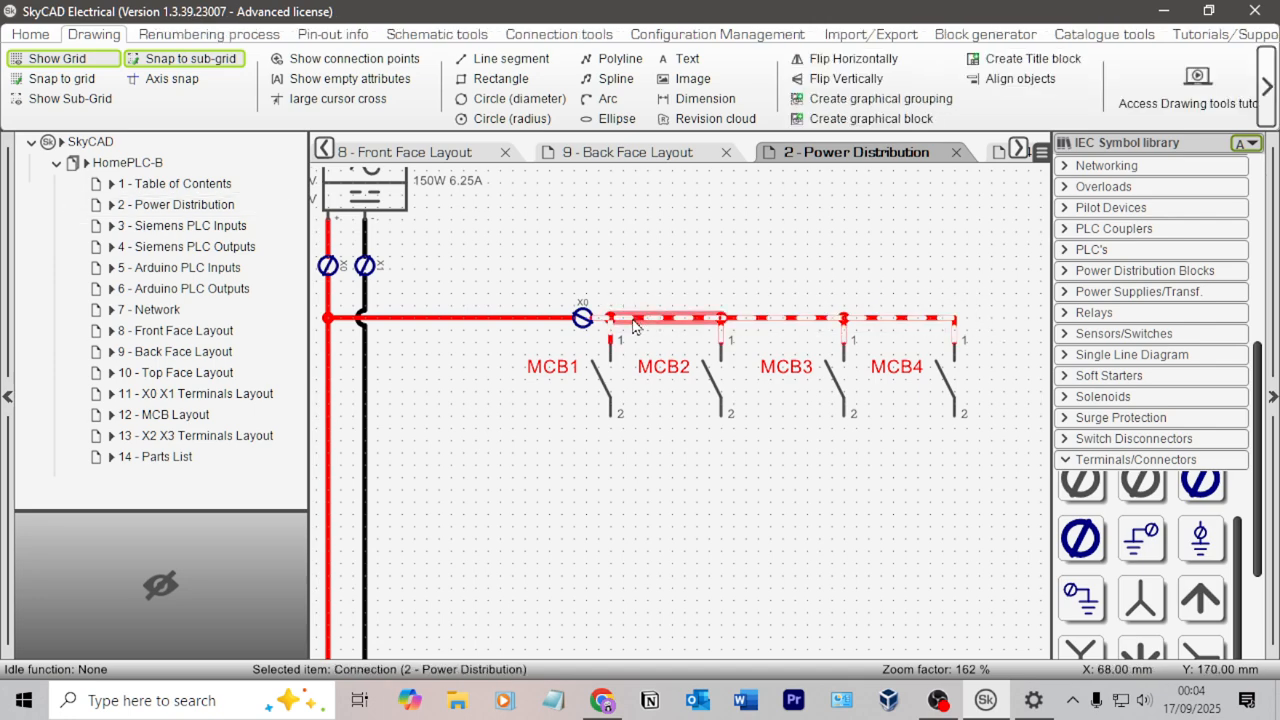
{"action": "left_click", "coordinate": [742, 299]}
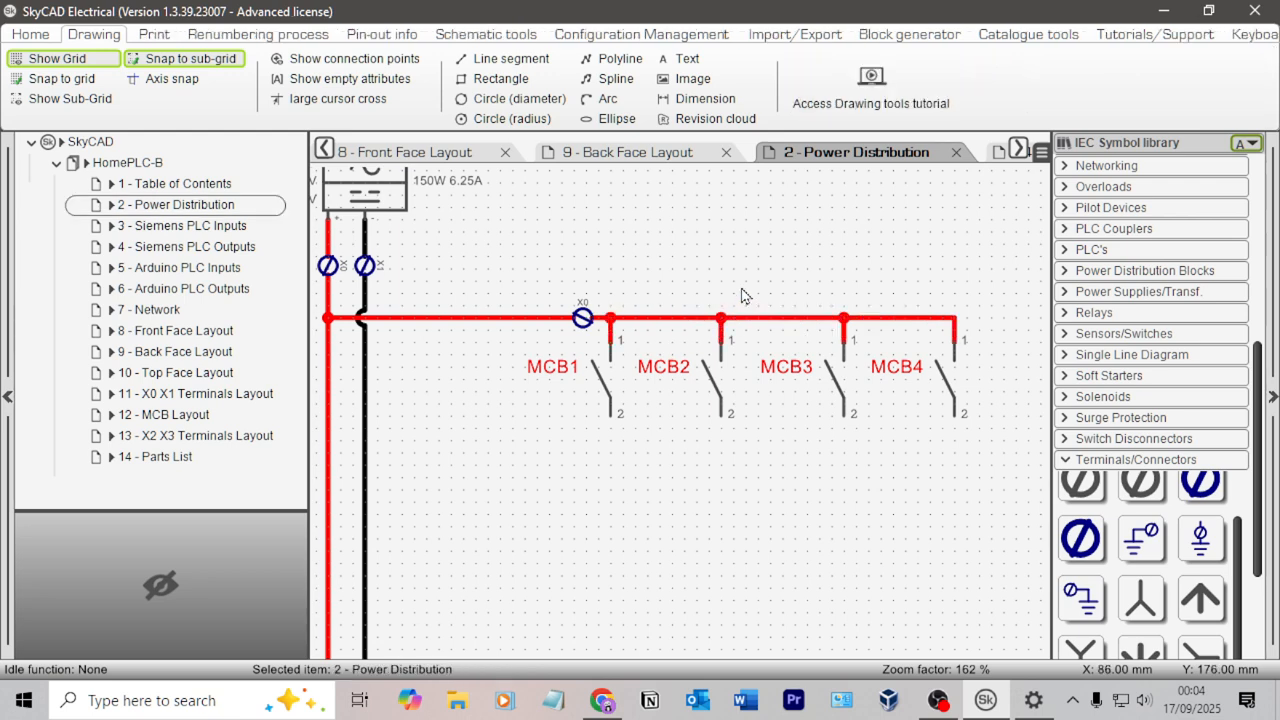
{"action": "left_click", "coordinate": [790, 320]}
{"action": "left_click", "coordinate": [841, 321]}
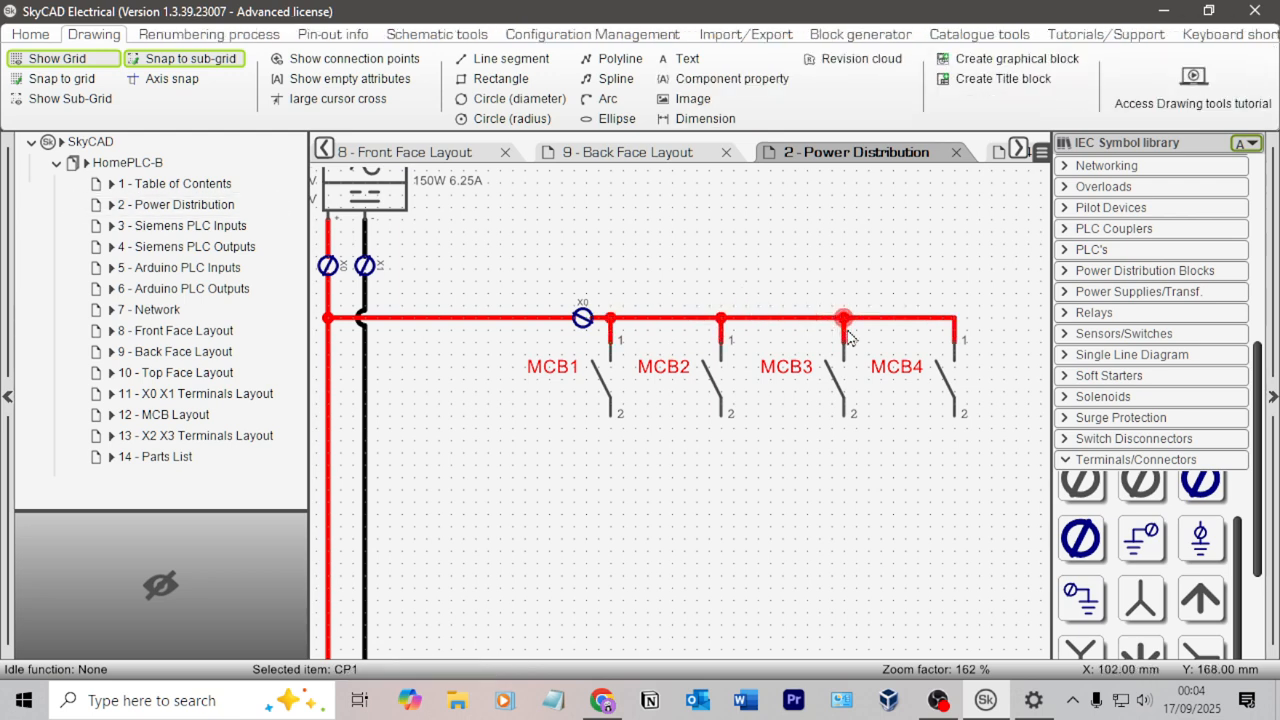
Delete the red connections running from MCB1 across to MCB4, including the drops to MCB2, MCB3 and MCB4.
{"action": "left_click", "coordinate": [841, 322]}
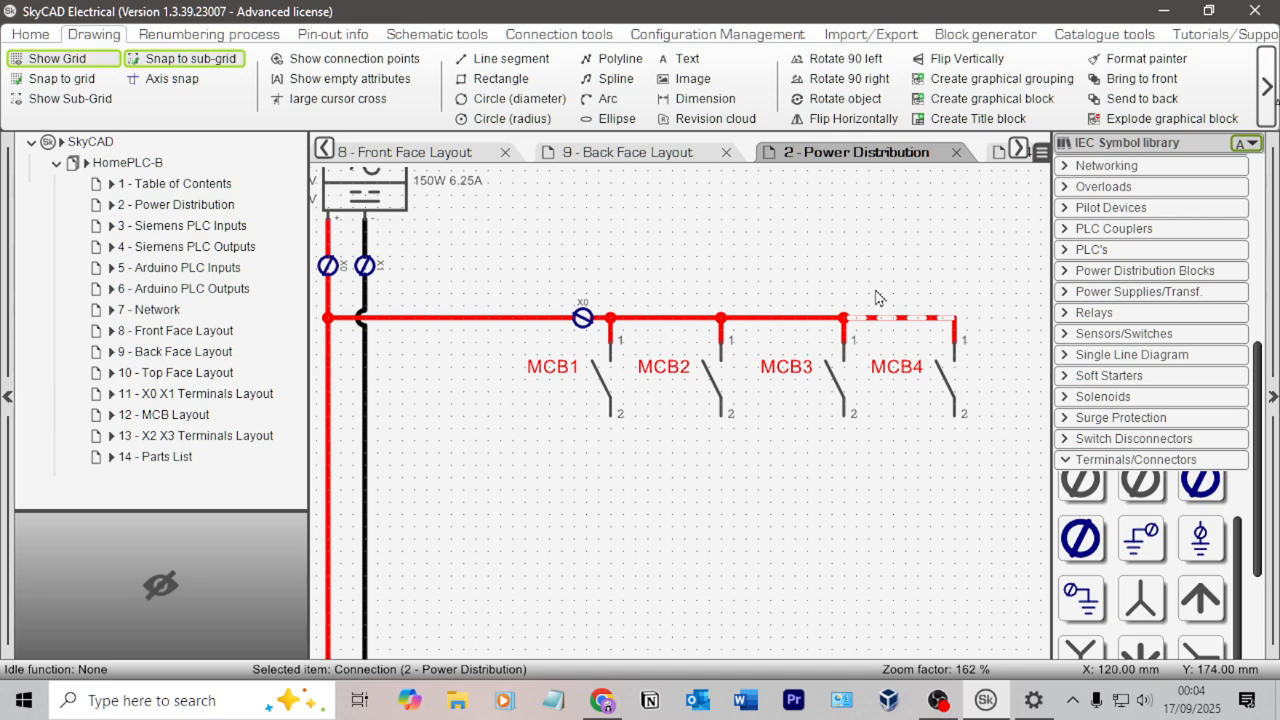
{"action": "left_click", "coordinate": [637, 320]}
{"action": "key", "text": "Delete"}
{"action": "left_click", "coordinate": [770, 319]}
{"action": "key", "text": "Delete"}
{"action": "left_click", "coordinate": [857, 328]}
{"action": "key", "text": "Delete"}
{"action": "left_click", "coordinate": [845, 328]}
{"action": "key", "text": "Delete"}
{"action": "left_click", "coordinate": [955, 328]}
{"action": "key", "text": "Delete"}
{"action": "left_click", "coordinate": [721, 328]}
{"action": "key", "text": "Delete"}
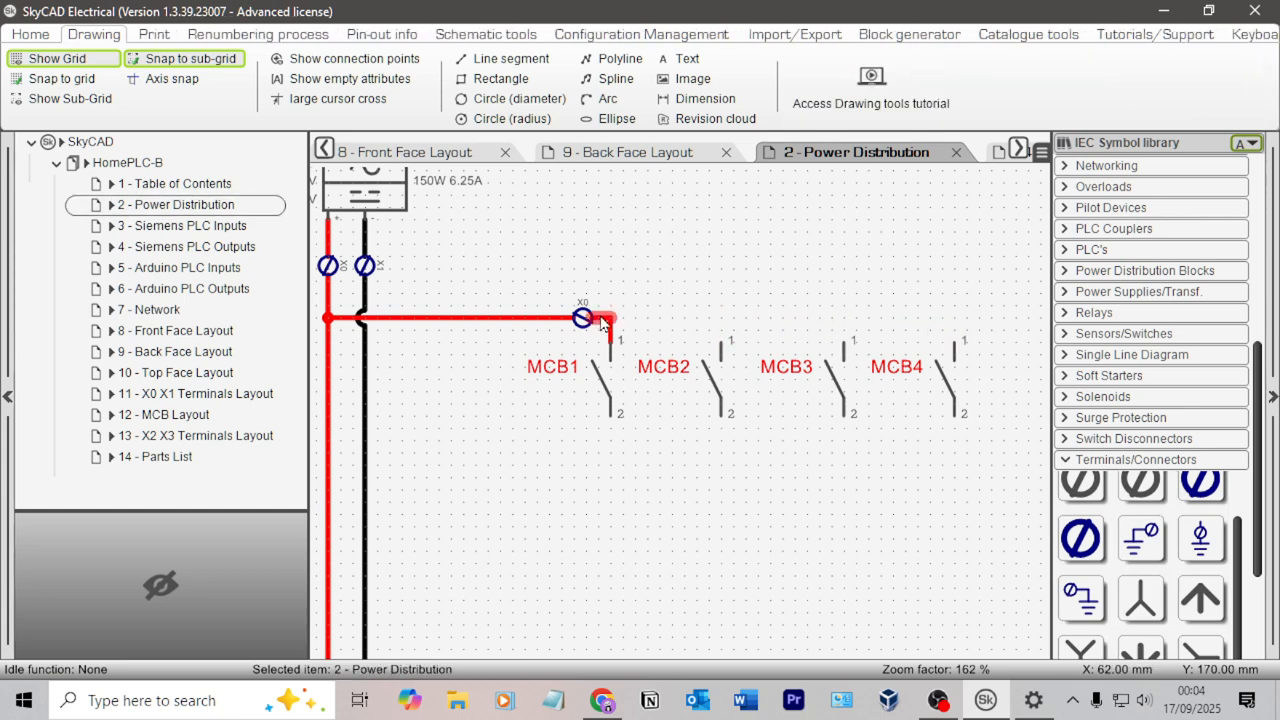
Delete the red connections from the free-standing X0 terminal to MCB1 and to PSU1's positive line.
{"action": "left_click", "coordinate": [612, 330]}
{"action": "key", "text": "Delete"}
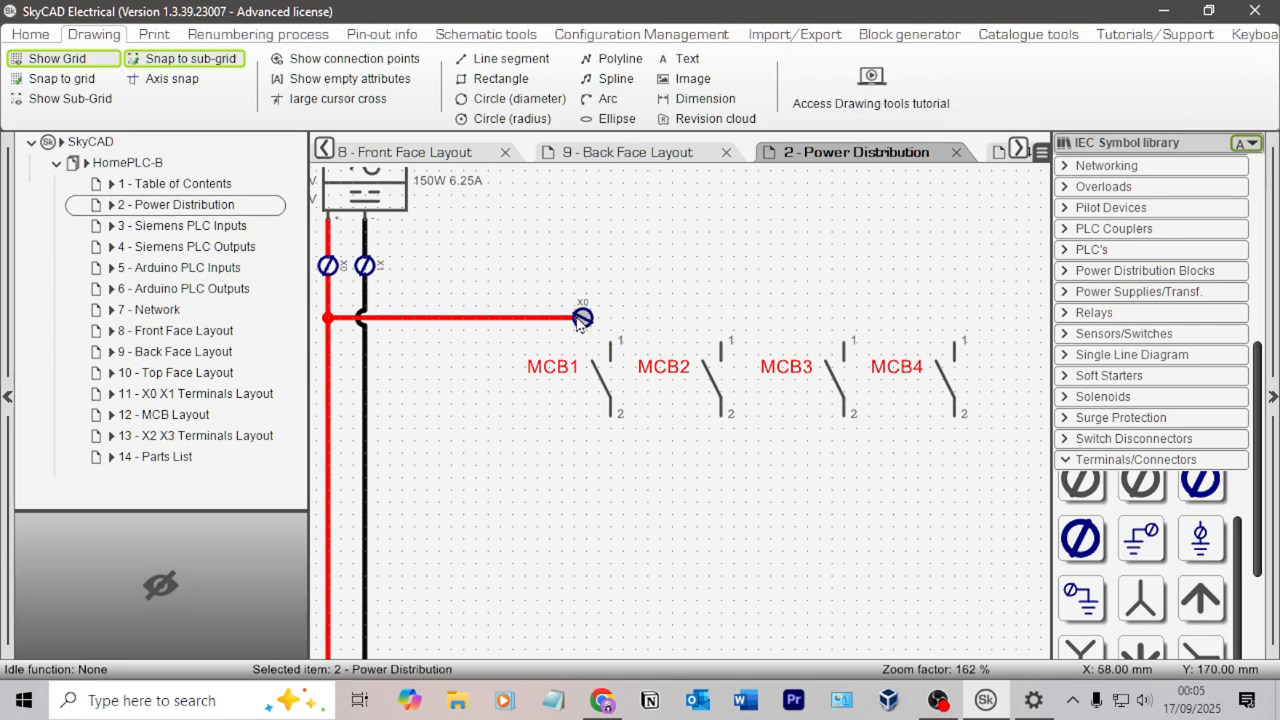
{"action": "left_click", "coordinate": [556, 320]}
{"action": "key", "text": "Delete"}
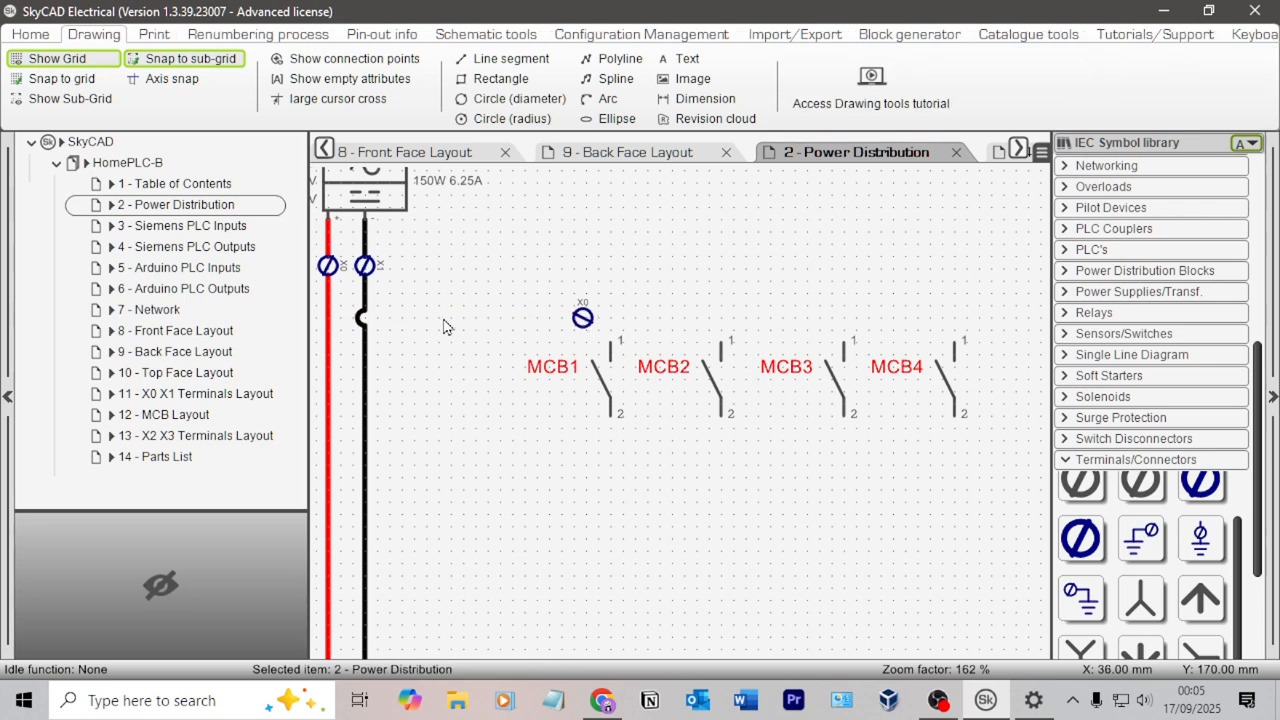
Rotate the free-standing X0 terminal 90 degrees right and position it directly above terminal 1 of MCB1.
{"action": "left_click", "coordinate": [584, 321]}
{"action": "right_click", "coordinate": [584, 322]}
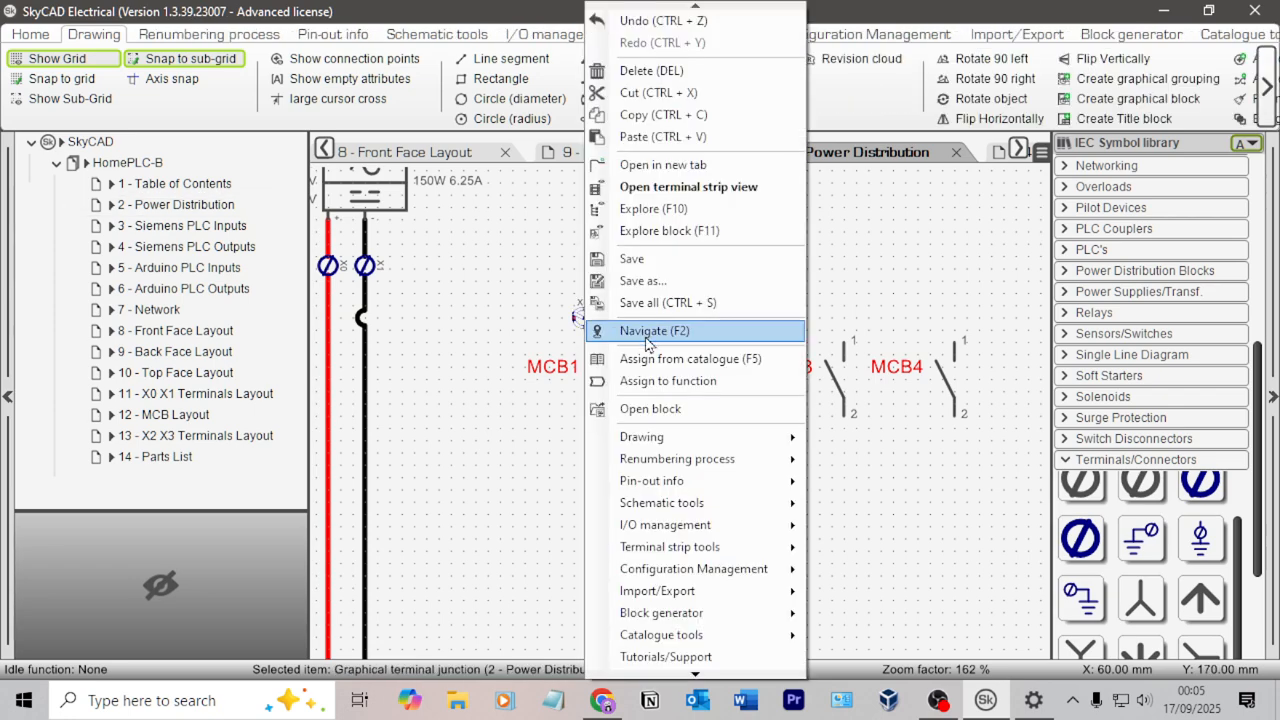
{"action": "mouse_move", "coordinate": [721, 440]}
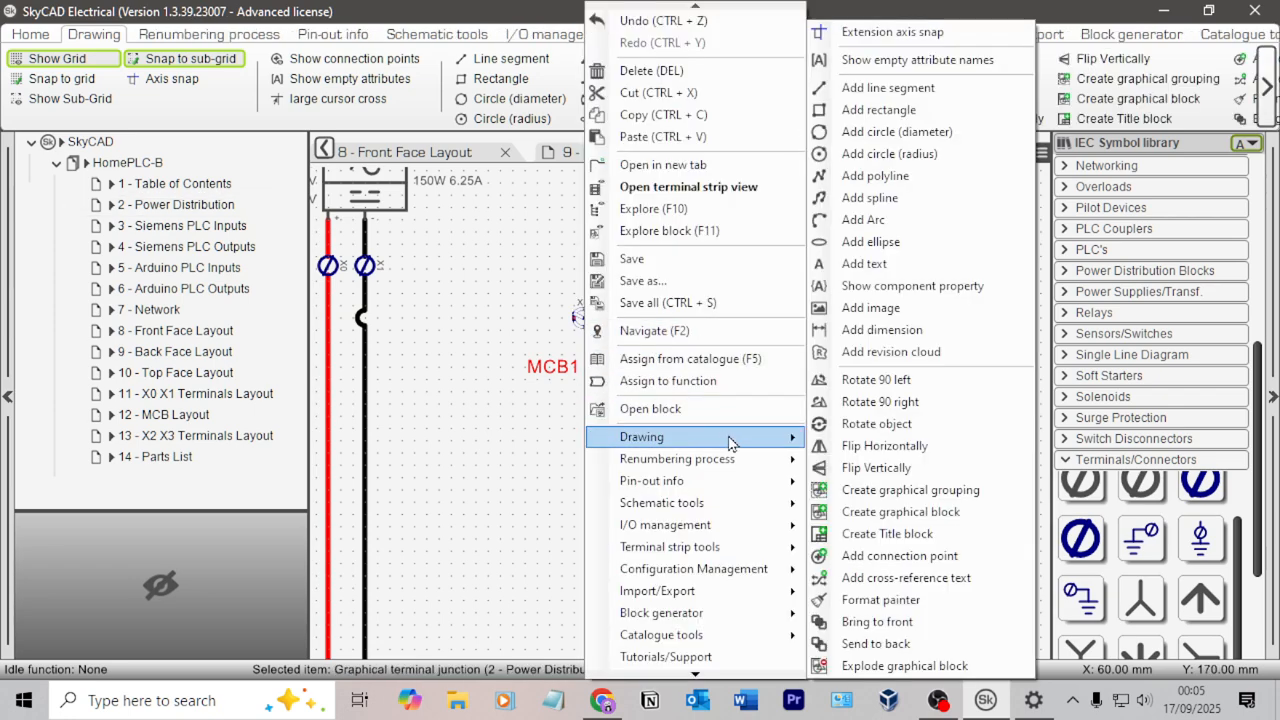
{"action": "left_click", "coordinate": [872, 402]}
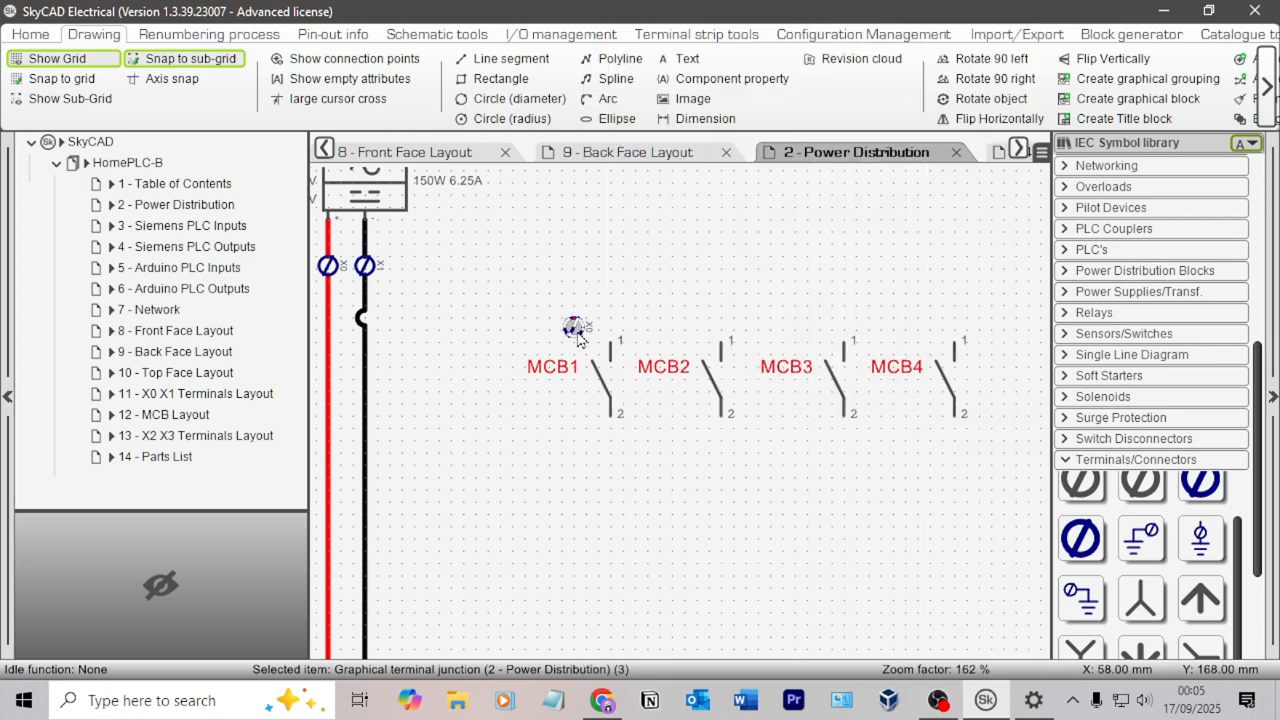
{"action": "left_click_drag", "start_coordinate": [618, 320], "coordinate": [623, 318]}
{"action": "left_click", "coordinate": [693, 307]}
{"action": "left_click", "coordinate": [611, 316]}
Paste copies of the X0 terminal directly above MCB2, MCB3 and MCB4.
{"action": "left_click", "coordinate": [703, 292]}
{"action": "key", "text": "ctrl+v"}
{"action": "left_click", "coordinate": [721, 315]}
{"action": "key", "text": "ctrl+v"}
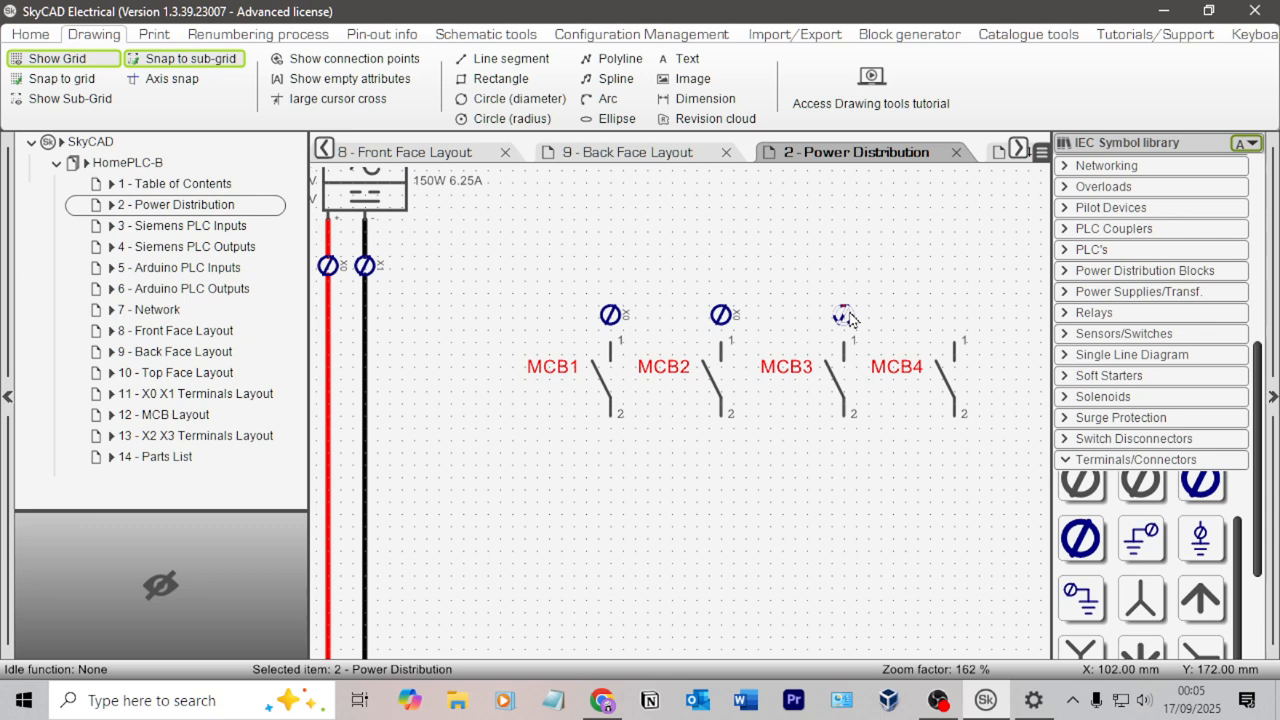
{"action": "left_click", "coordinate": [844, 316]}
{"action": "key", "text": "ctrl+v"}
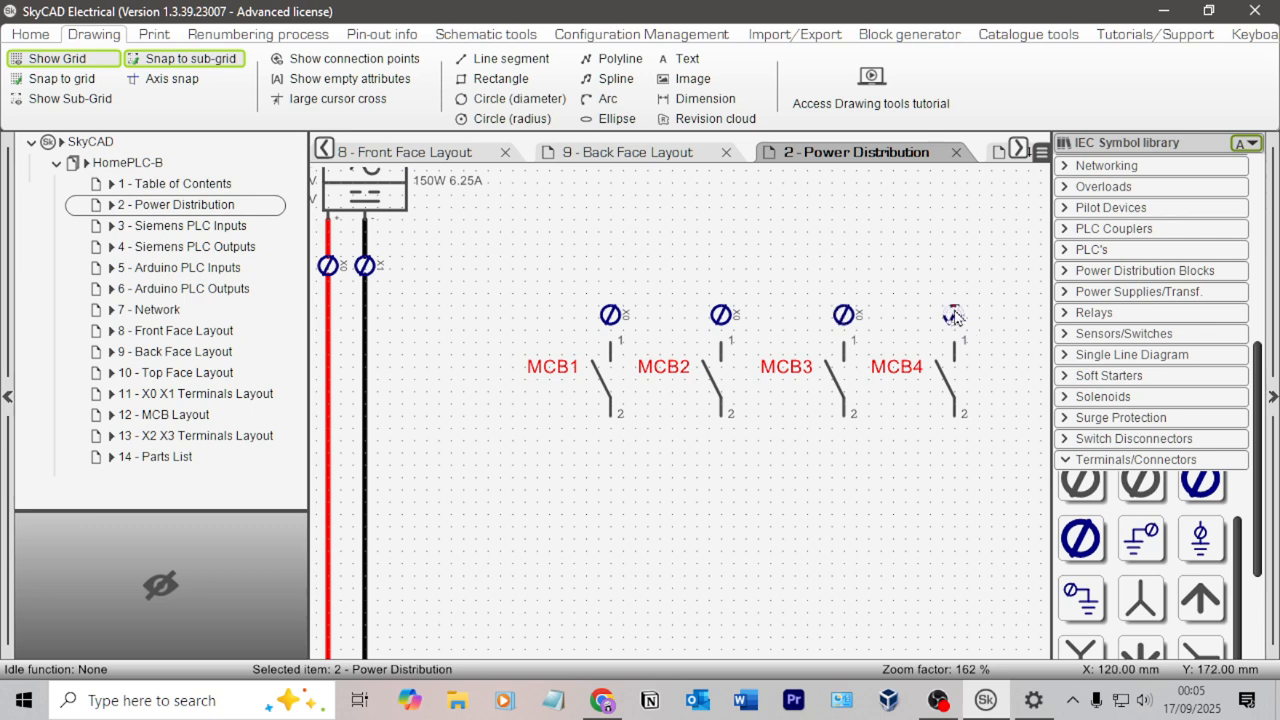
{"action": "left_click", "coordinate": [953, 315]}
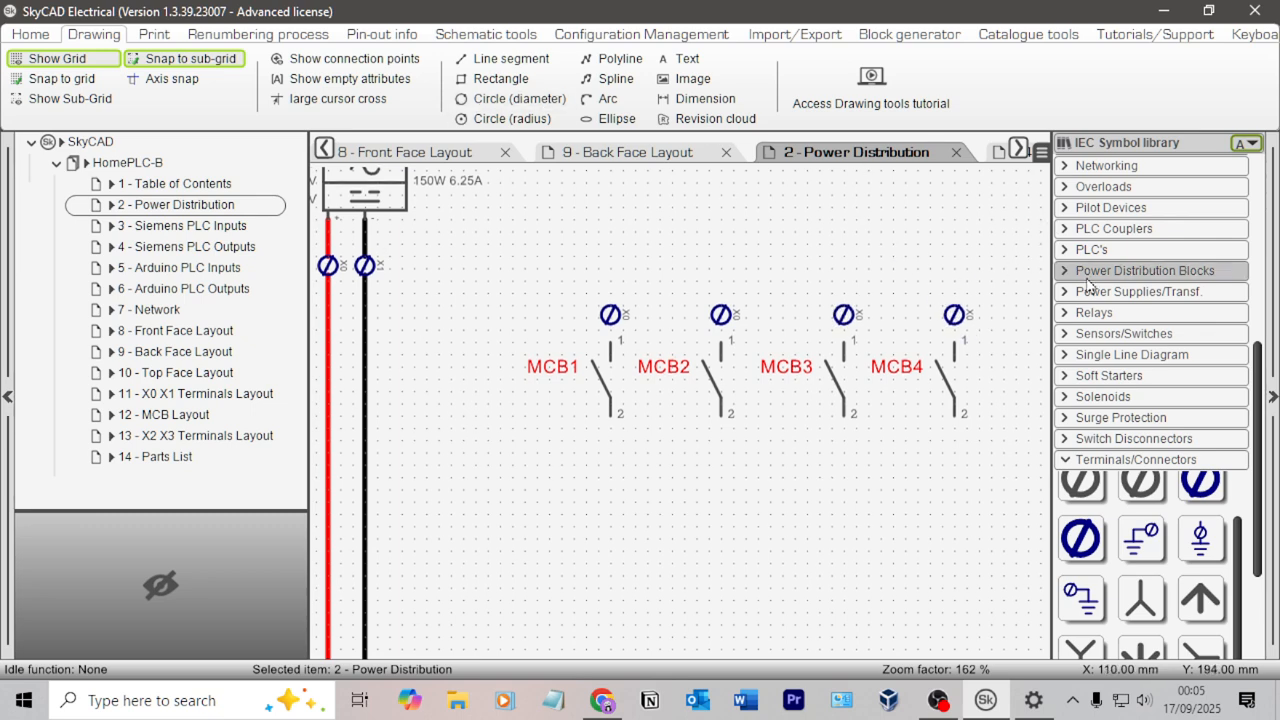
Draw red power connections between terminal 1 of each MCB and the X0 terminal directly above it.
{"action": "scroll", "coordinate": [1163, 320], "scroll_direction": "up", "scroll_amount": 5}
{"action": "scroll", "coordinate": [1163, 320], "scroll_direction": "up", "scroll_amount": 2}
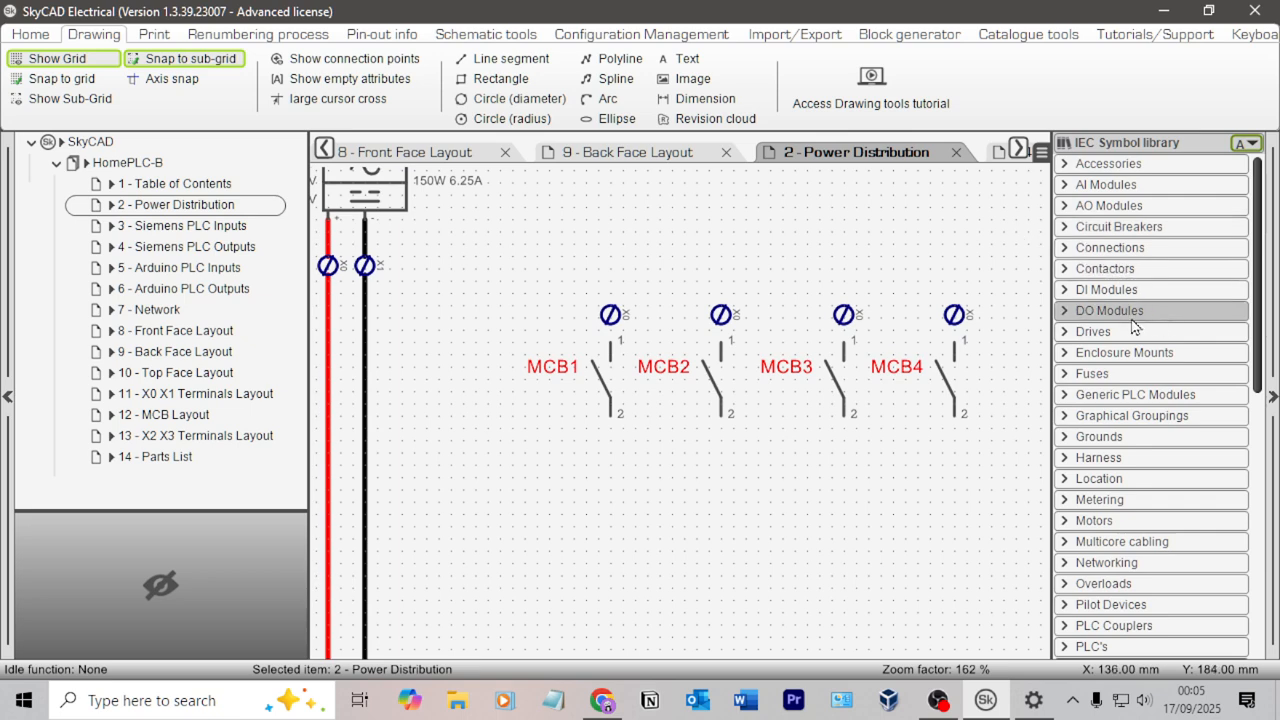
{"action": "left_click", "coordinate": [1092, 248]}
{"action": "left_click", "coordinate": [1088, 287]}
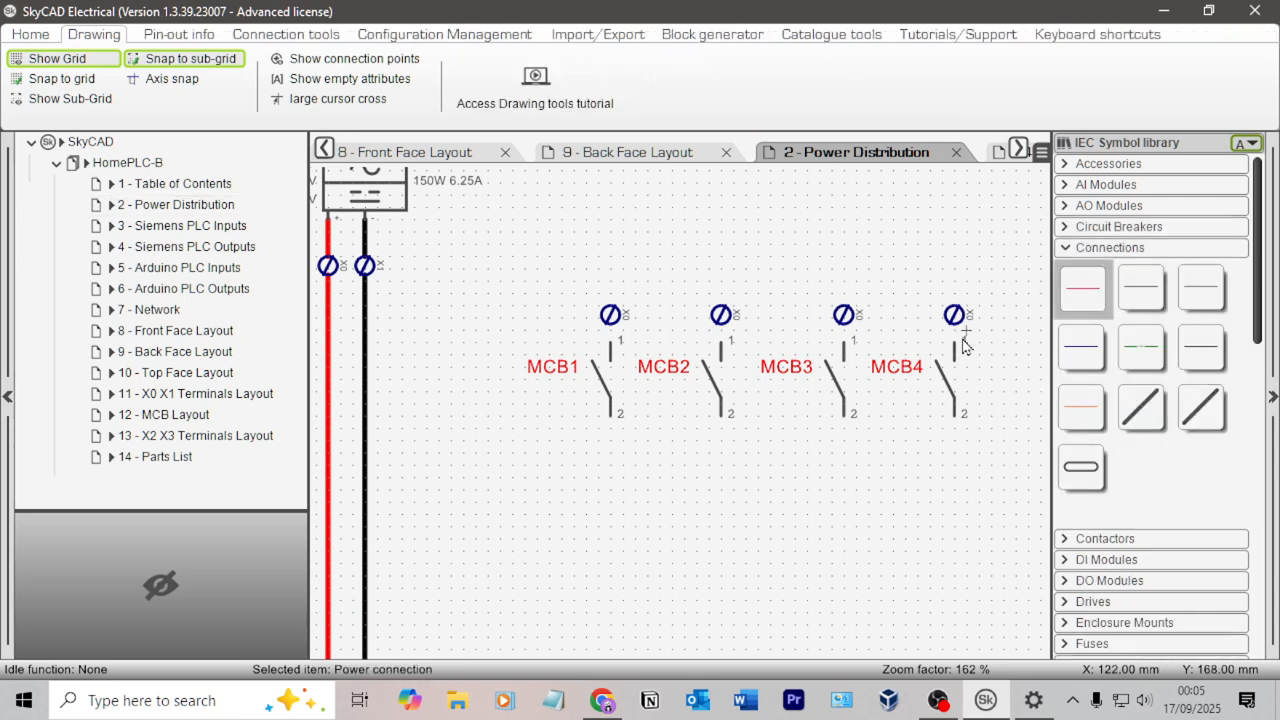
{"action": "left_click_drag", "start_coordinate": [955, 346], "coordinate": [954, 320]}
{"action": "left_click_drag", "start_coordinate": [844, 346], "coordinate": [846, 325]}
{"action": "left_click_drag", "start_coordinate": [726, 340], "coordinate": [722, 321]}
{"action": "left_click_drag", "start_coordinate": [616, 350], "coordinate": [620, 316]}
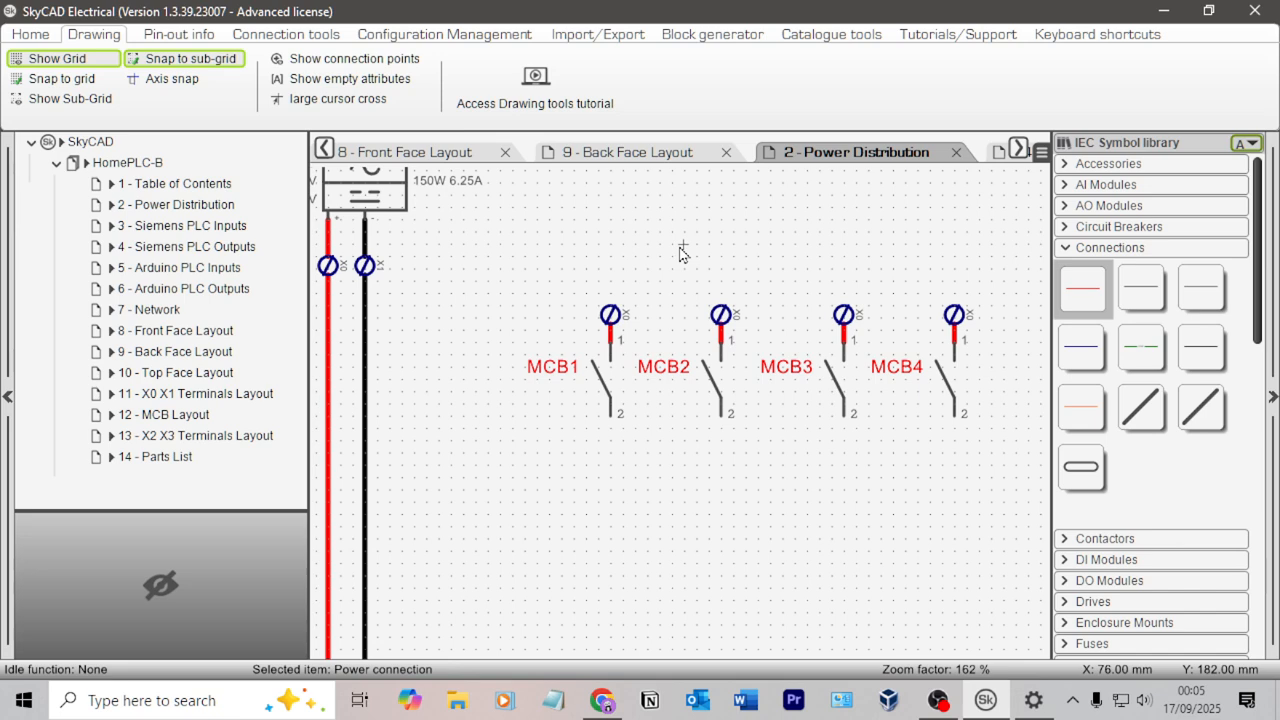
Draw a power connection from the X0 terminal above MCB1 to PSU1's positive line, joining it above PSU1's own X0 terminal.
{"action": "left_click", "coordinate": [608, 305]}
{"action": "left_click", "coordinate": [605, 243]}
{"action": "left_click", "coordinate": [328, 244]}
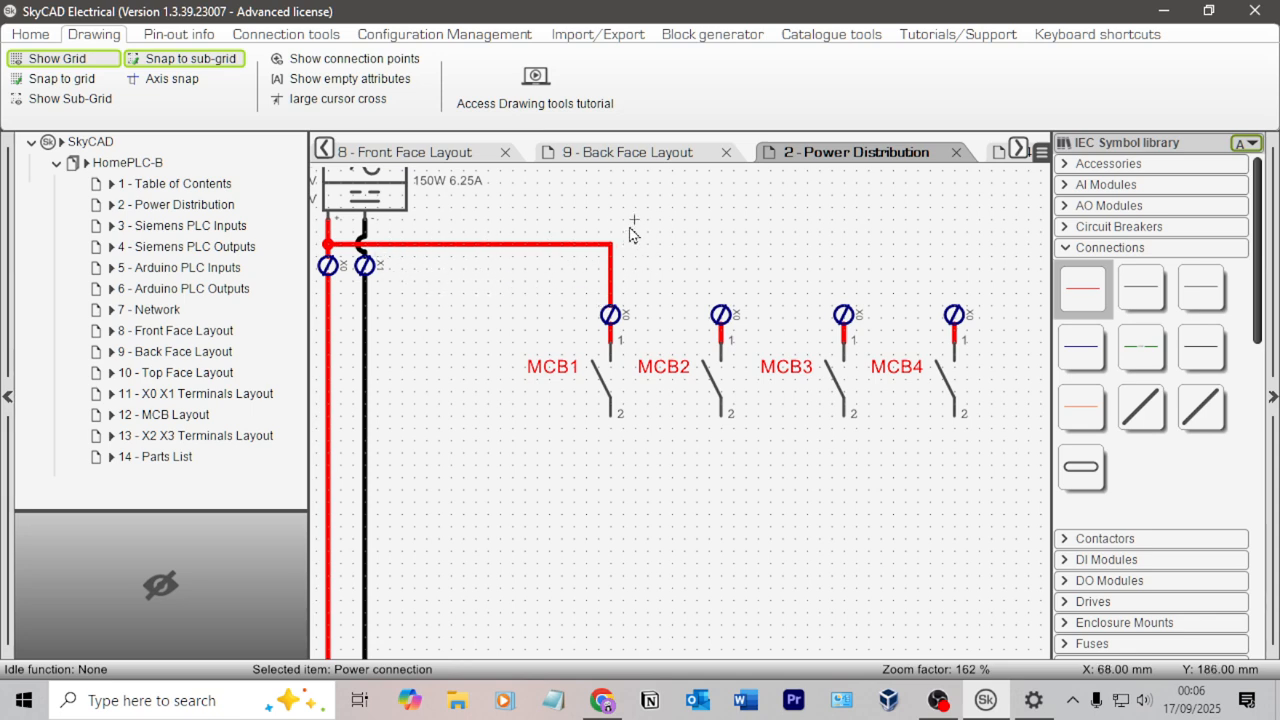
Delete both segments of the power connection joining MCB1's X0 terminal to the line above PSU1's X0 terminal.
{"action": "middle_click_drag", "start_coordinate": [507, 228], "coordinate": [653, 288]}
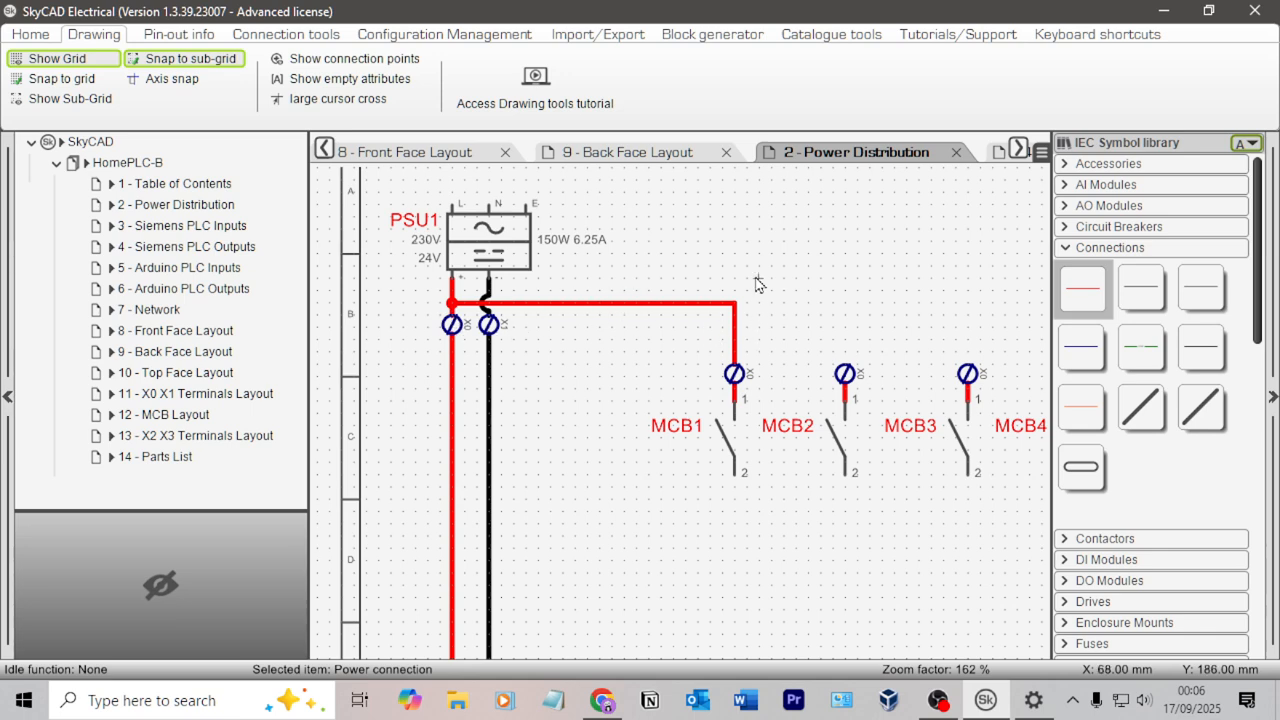
{"action": "left_click", "coordinate": [728, 295]}
{"action": "left_click", "coordinate": [728, 301]}
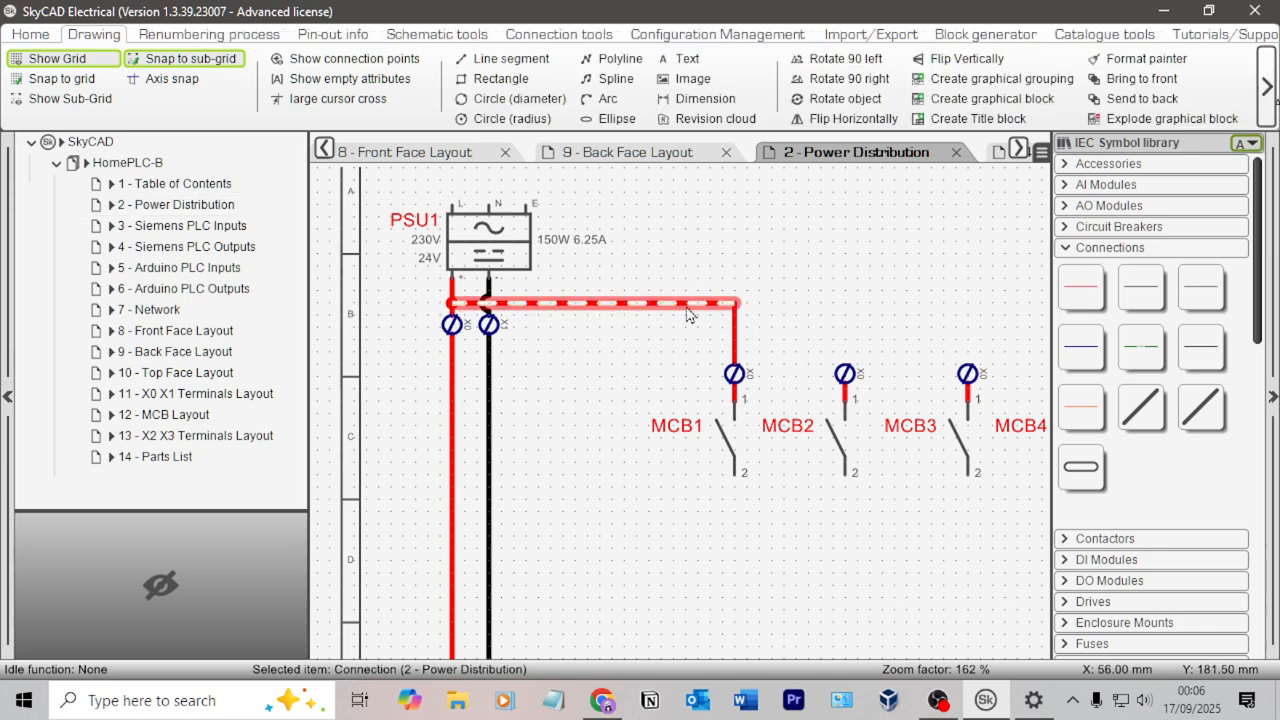
{"action": "key", "text": "Delete"}
{"action": "left_click", "coordinate": [735, 330]}
{"action": "key", "text": "Delete"}
Draw a red power connection from the X0 terminal above MCB1 to PSU1's positive line below its X0 terminal.
{"action": "left_click", "coordinate": [1081, 289]}
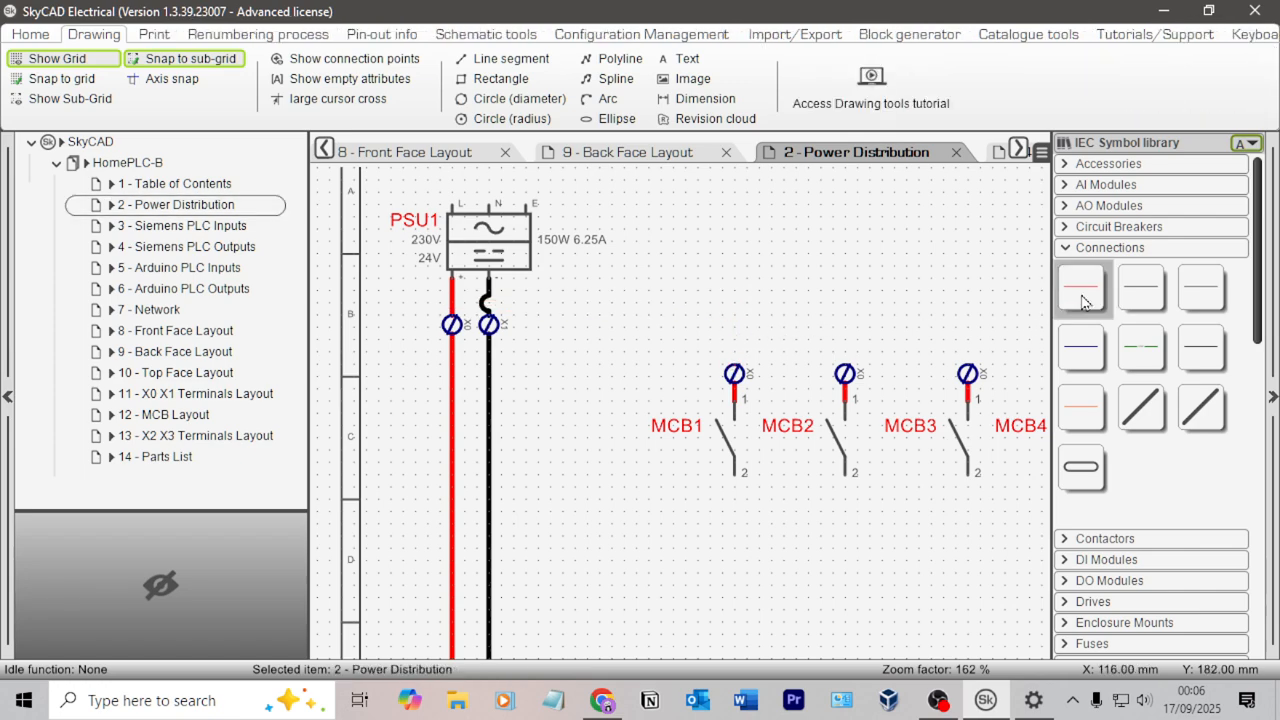
{"action": "left_click", "coordinate": [735, 365]}
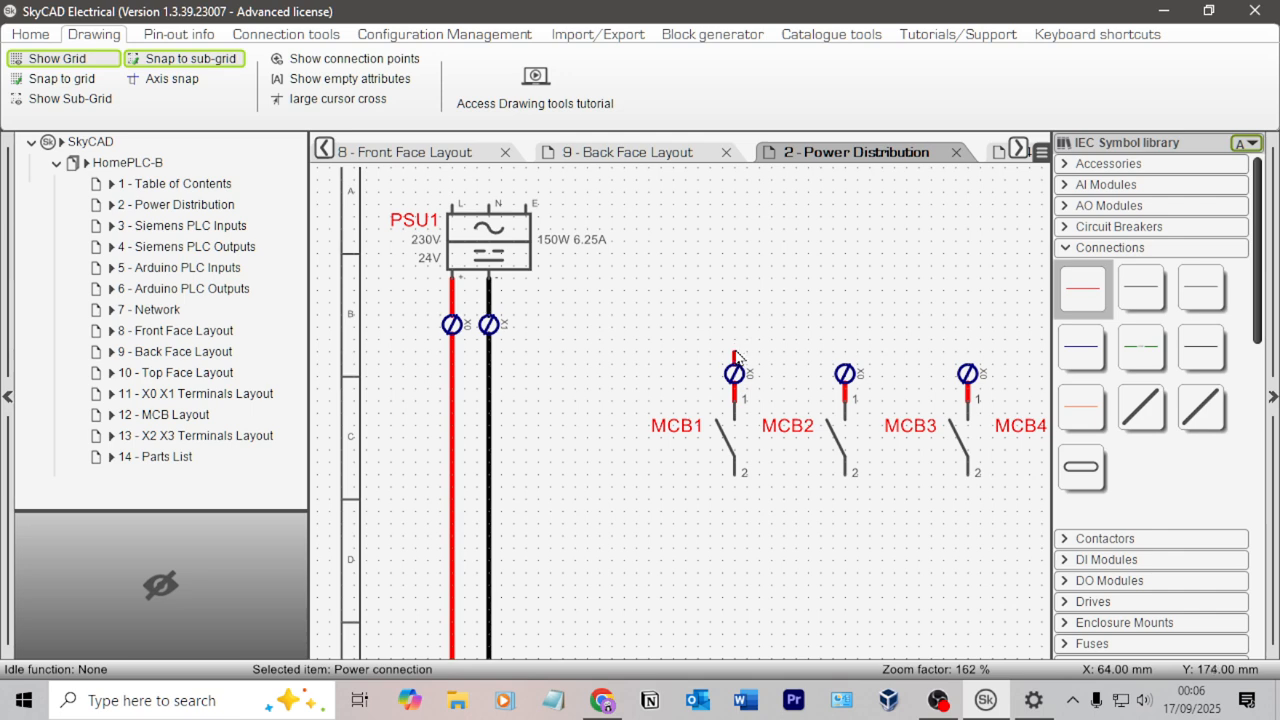
{"action": "left_click", "coordinate": [452, 352]}
{"action": "middle_click_drag", "start_coordinate": [794, 320], "coordinate": [770, 285]}
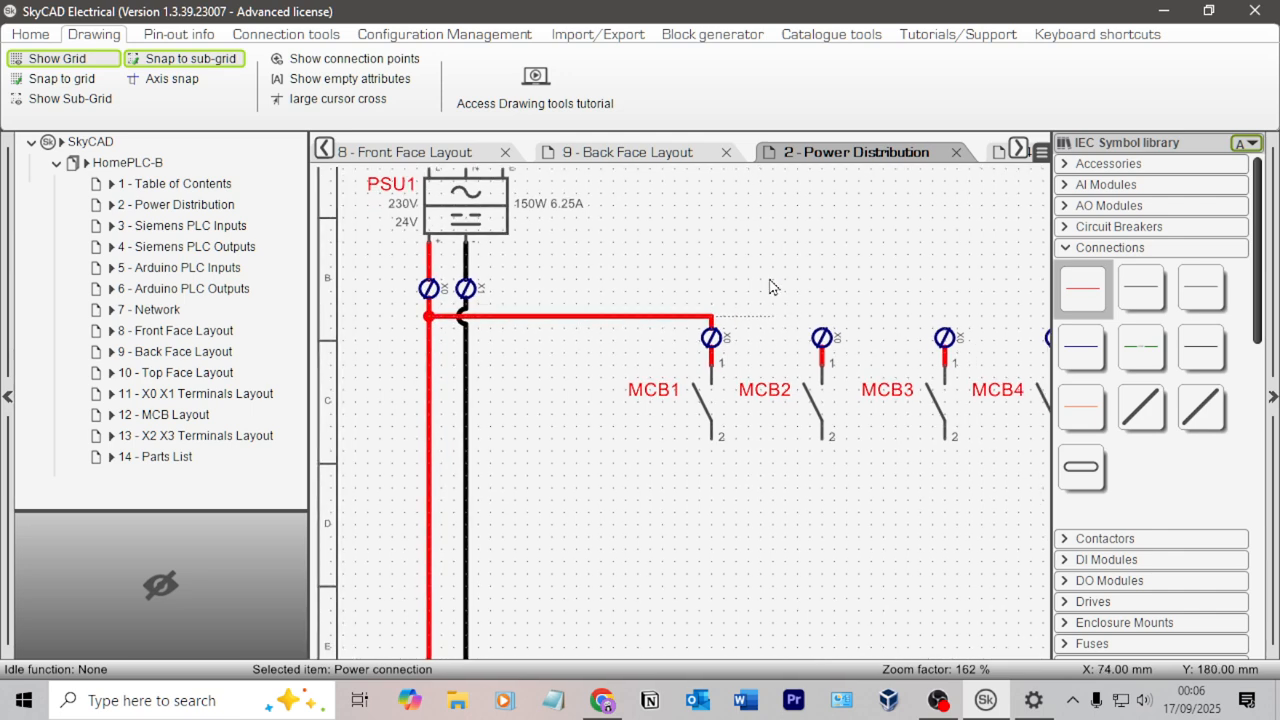
Extend the red power connection from the corner above MCB1's X0 terminal across to the X0 terminal above MCB4.
{"action": "key", "text": "Escape"}
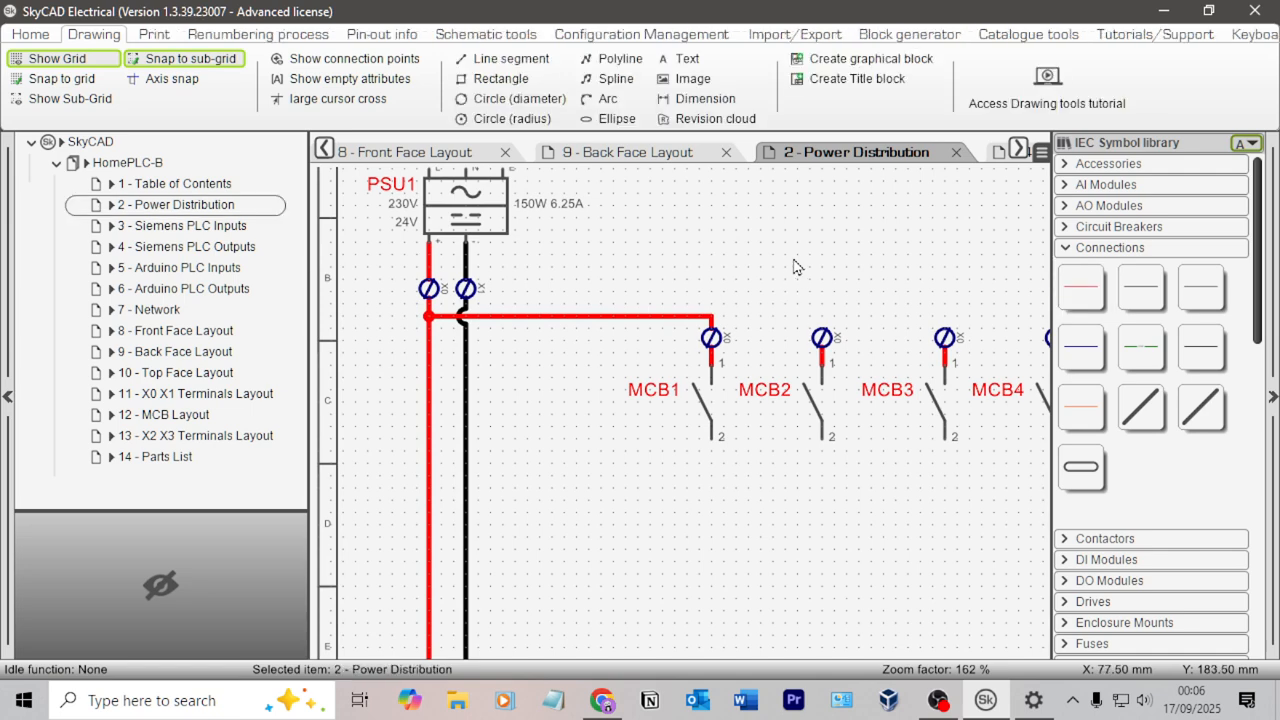
{"action": "middle_click_drag", "start_coordinate": [809, 286], "coordinate": [745, 302]}
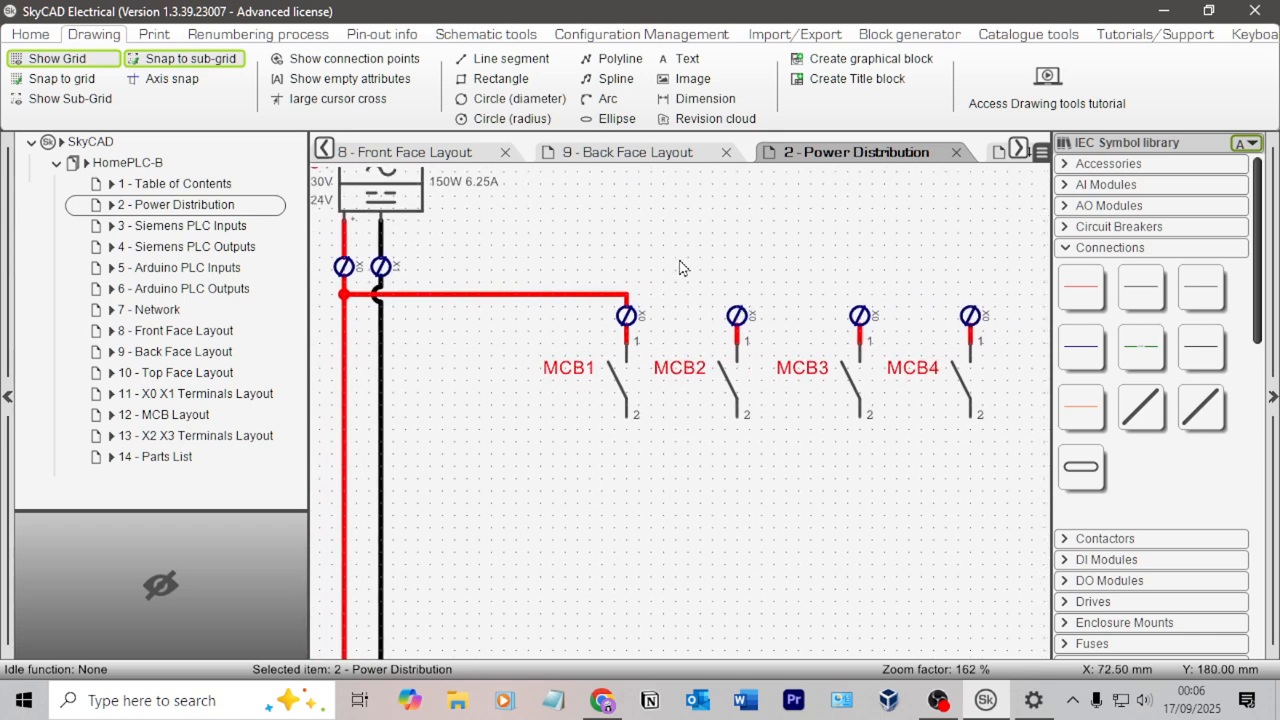
{"action": "left_click", "coordinate": [1081, 288]}
{"action": "left_click", "coordinate": [626, 295]}
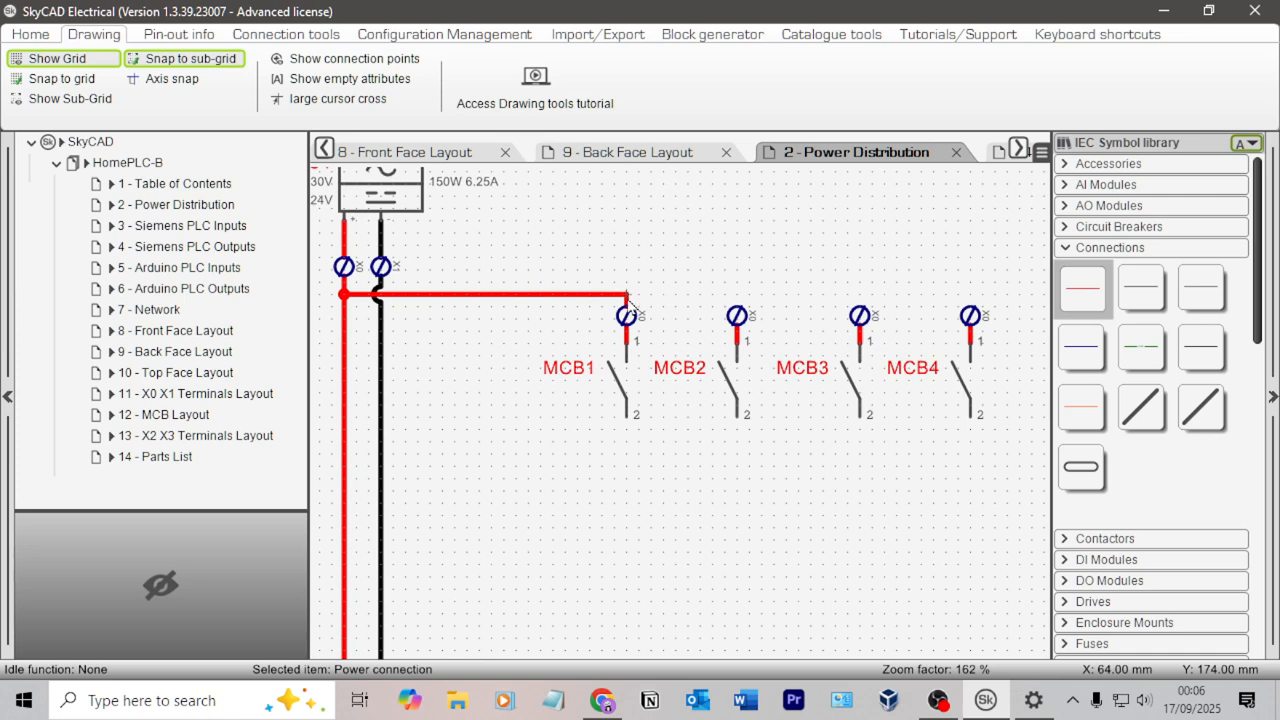
{"action": "left_click", "coordinate": [971, 296]}
{"action": "left_click", "coordinate": [972, 311]}
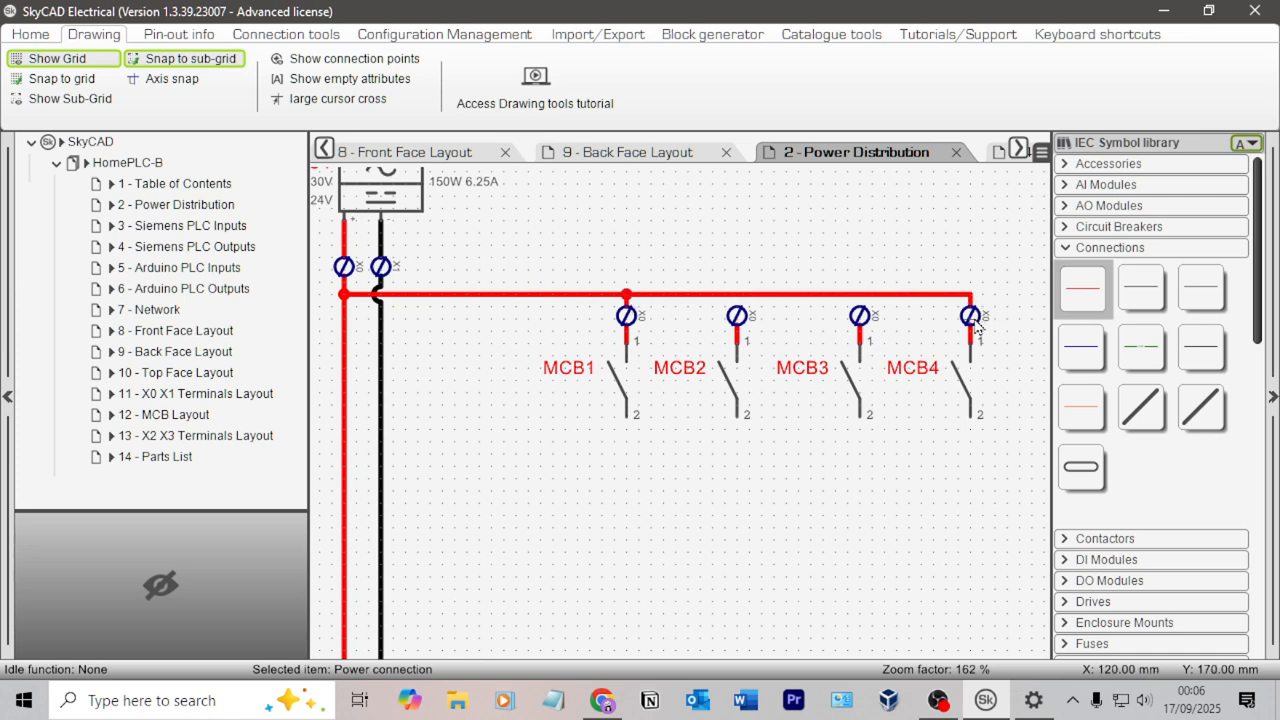
Draw power connections joining the X0 terminals above MCB3 and MCB2 to the horizontal red supply line.
{"action": "left_click", "coordinate": [861, 308]}
{"action": "left_click", "coordinate": [861, 296]}
{"action": "left_click", "coordinate": [737, 311]}
{"action": "left_click", "coordinate": [737, 296]}
{"action": "left_click", "coordinate": [786, 257]}
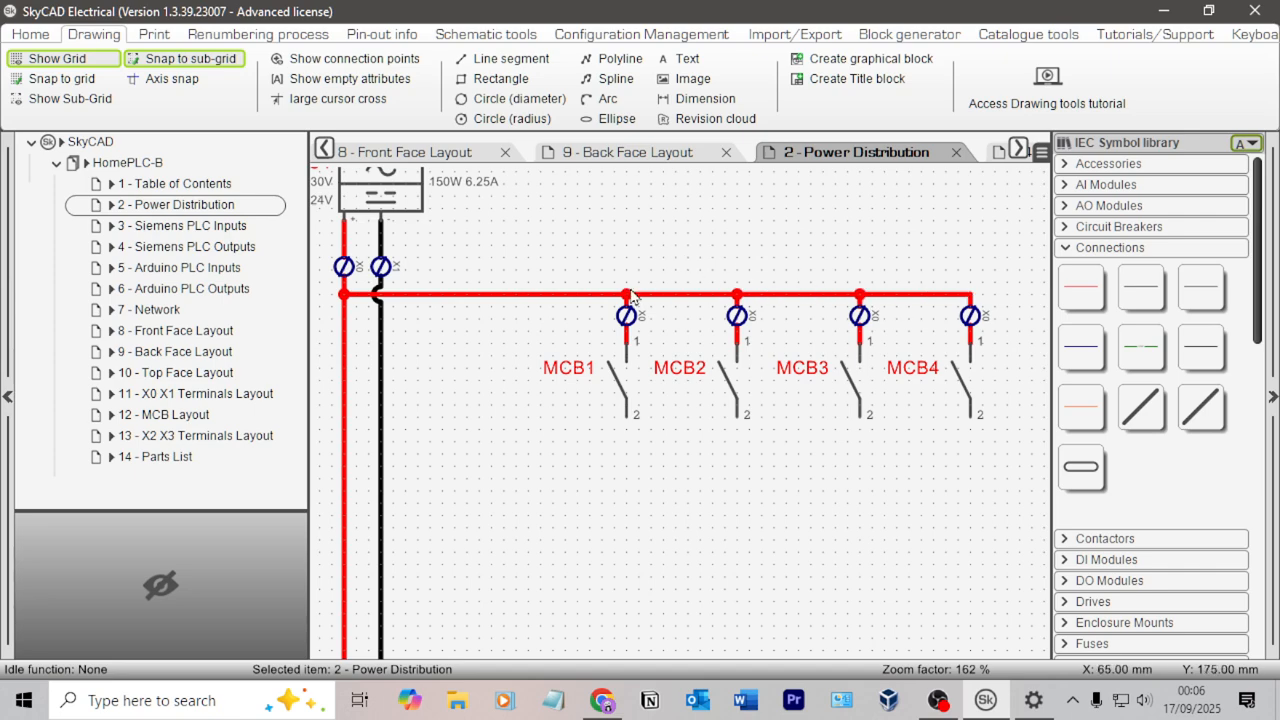
Check the PSU1 and MCB supply wiring on the schematic against the hardware shown in the paused YouTube video.
{"action": "scroll", "coordinate": [636, 297], "scroll_direction": "down", "scroll_amount": 2}
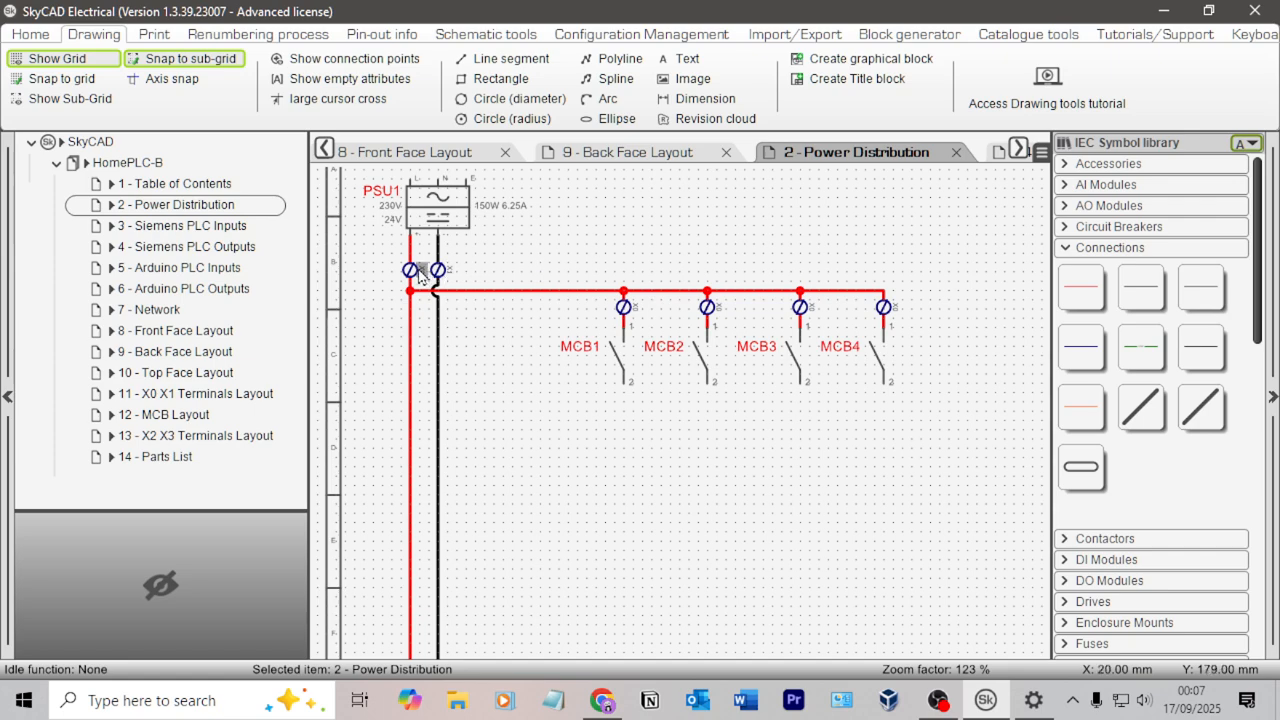
{"action": "key", "text": "alt+Tab"}
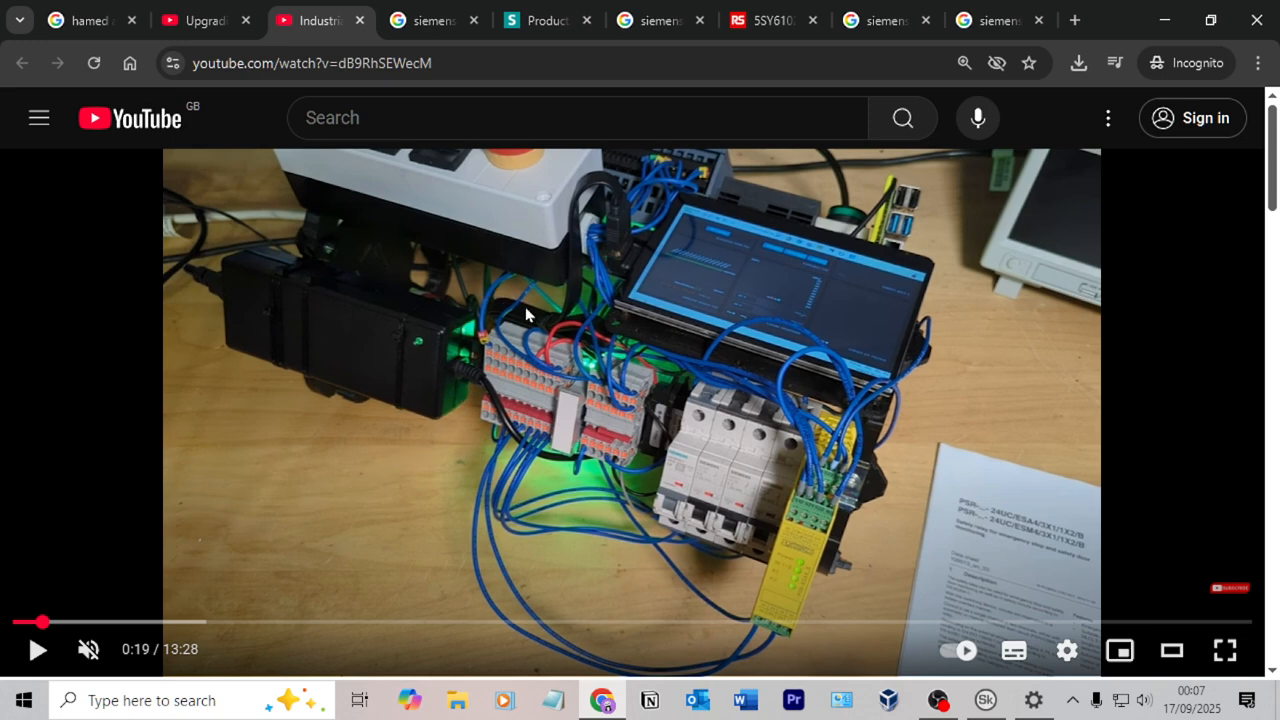
{"action": "key", "text": "alt+Tab"}
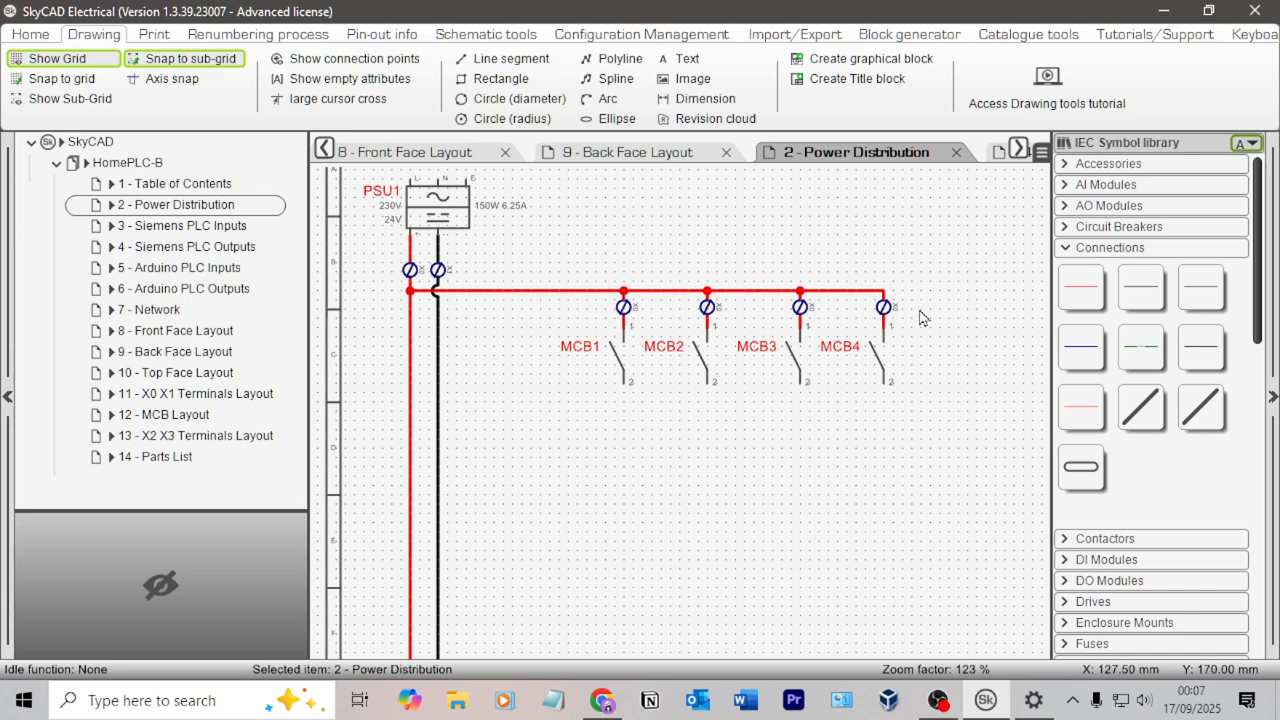
{"action": "scroll", "coordinate": [891, 320], "scroll_direction": "up", "scroll_amount": 1}
{"action": "scroll", "coordinate": [760, 218], "scroll_direction": "up", "scroll_amount": 2}
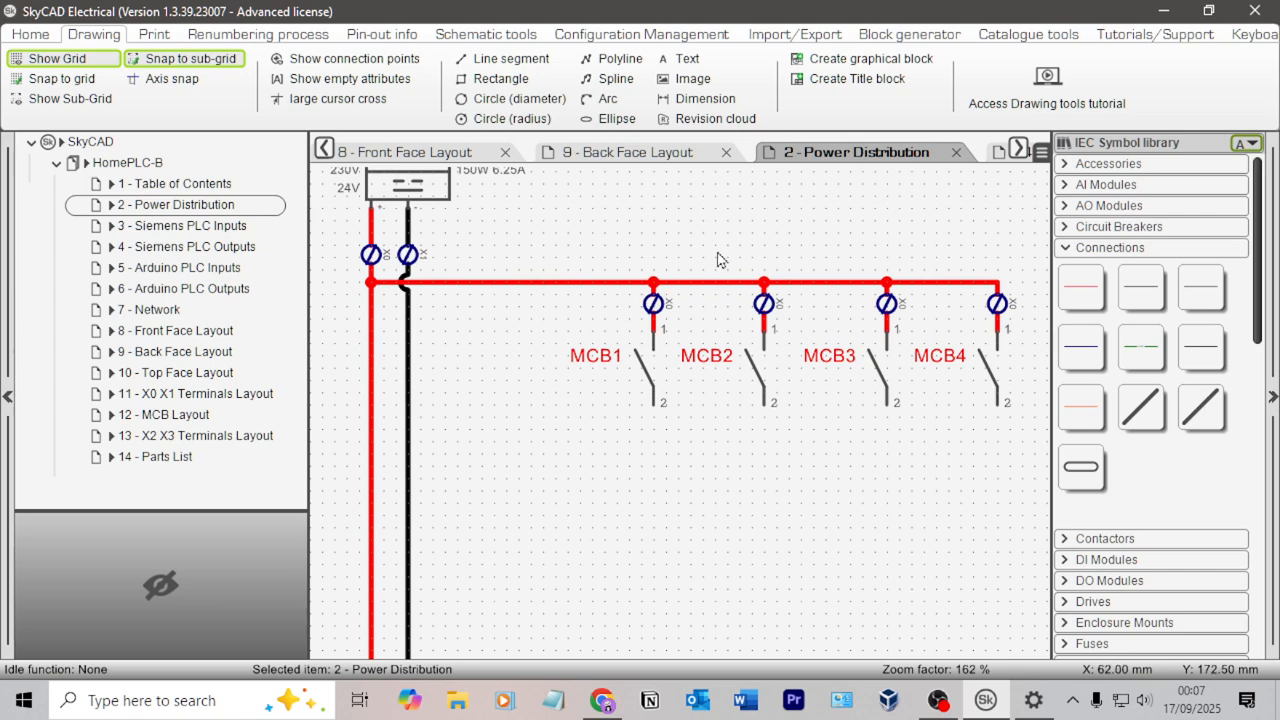
{"action": "scroll", "coordinate": [690, 260], "scroll_direction": "down", "scroll_amount": 3}
{"action": "middle_click_drag", "start_coordinate": [689, 302], "coordinate": [671, 323]}
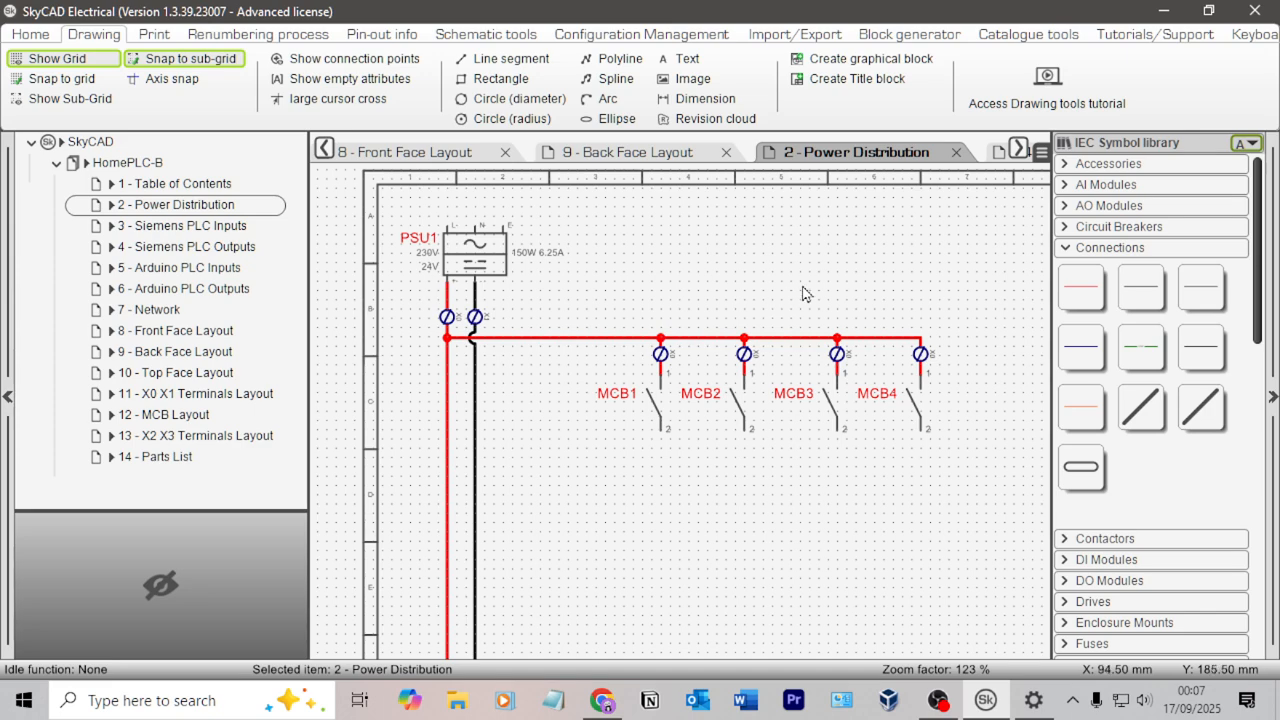
{"action": "scroll", "coordinate": [805, 277], "scroll_direction": "up", "scroll_amount": 1}
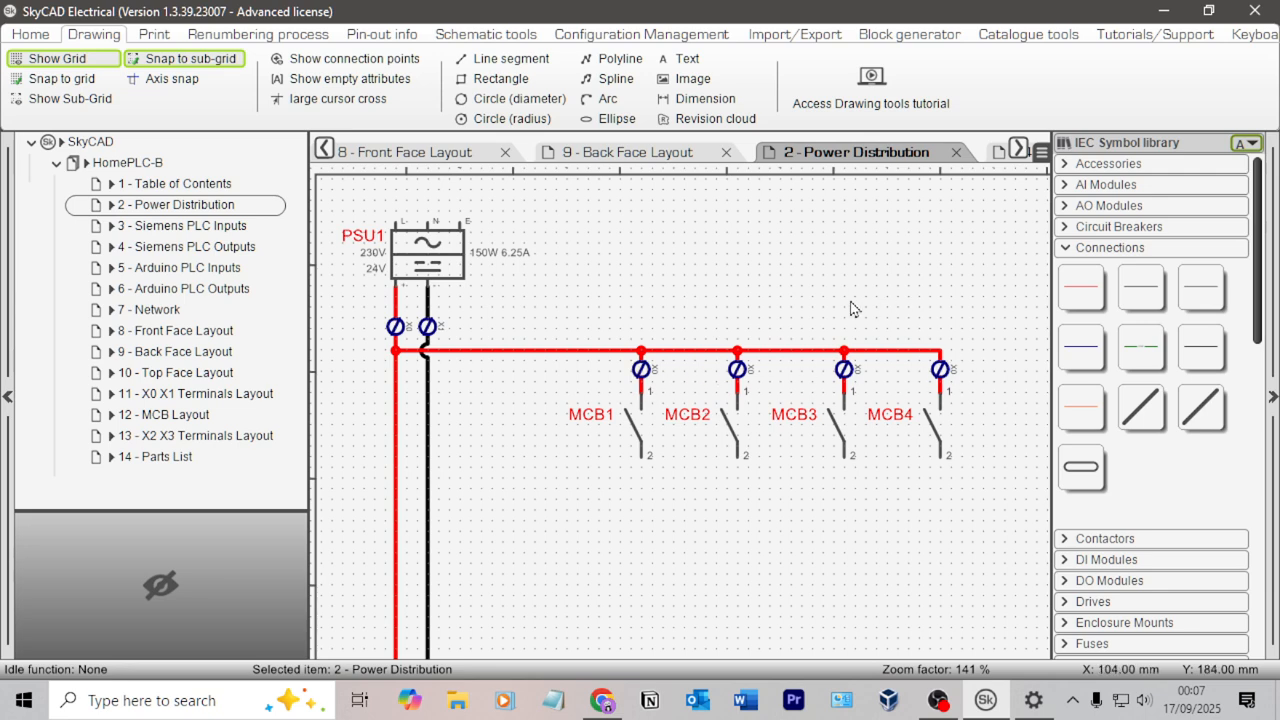
{"action": "scroll", "coordinate": [789, 294], "scroll_direction": "down", "scroll_amount": 3}
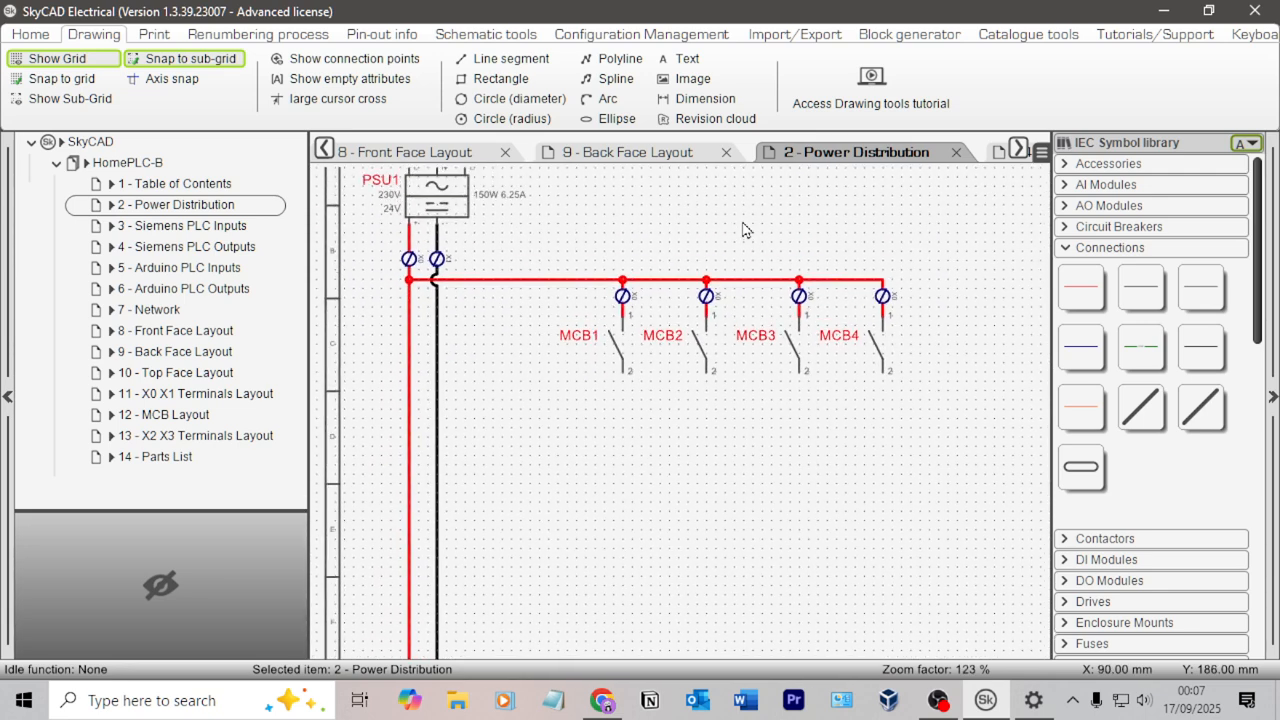
Switch to the browser and examine the MCBs and safety relay in the paused YouTube hardware video.
{"action": "key", "text": "alt+Tab"}
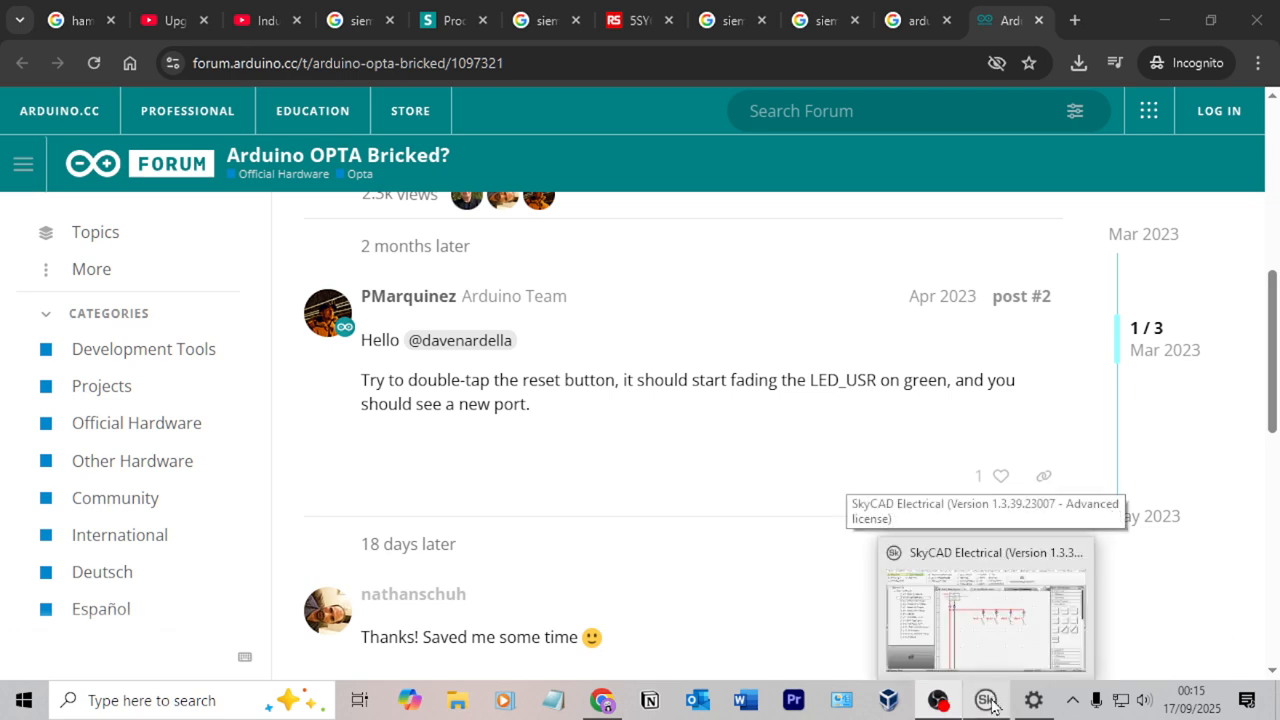
{"action": "left_click", "coordinate": [268, 22]}
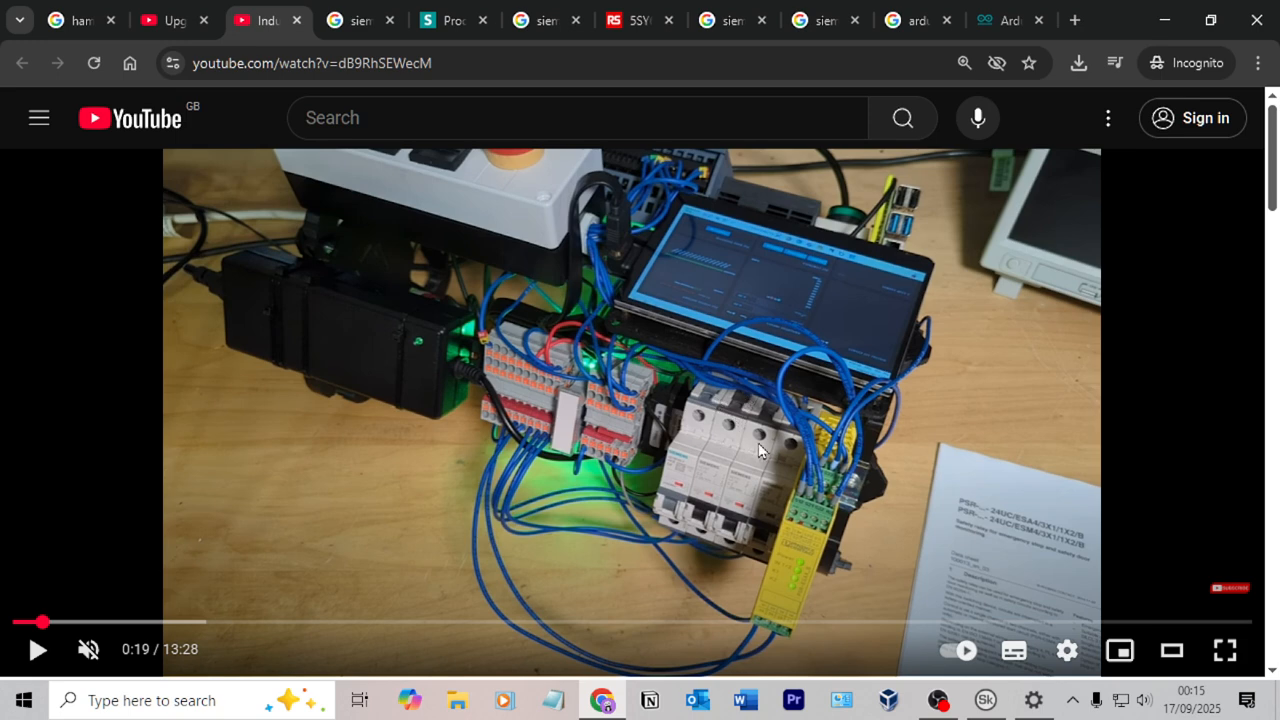
{"action": "right_click", "coordinate": [790, 455]}
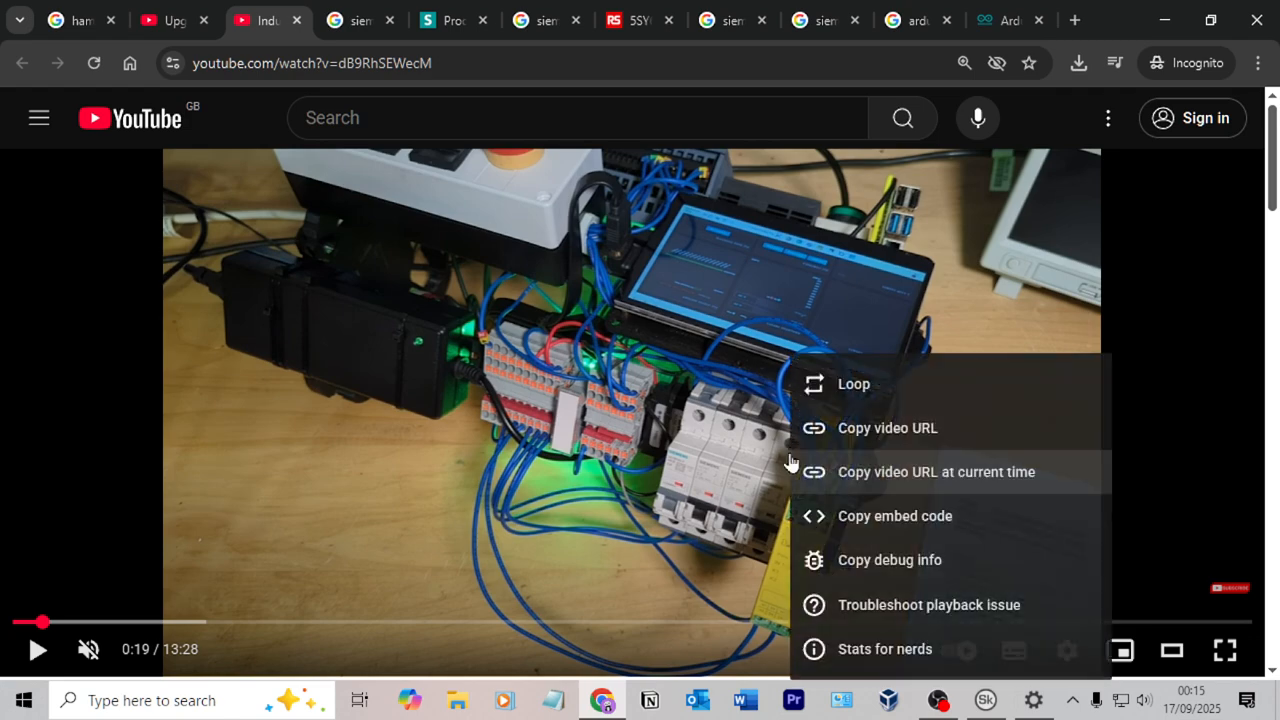
{"action": "left_click", "coordinate": [658, 497]}
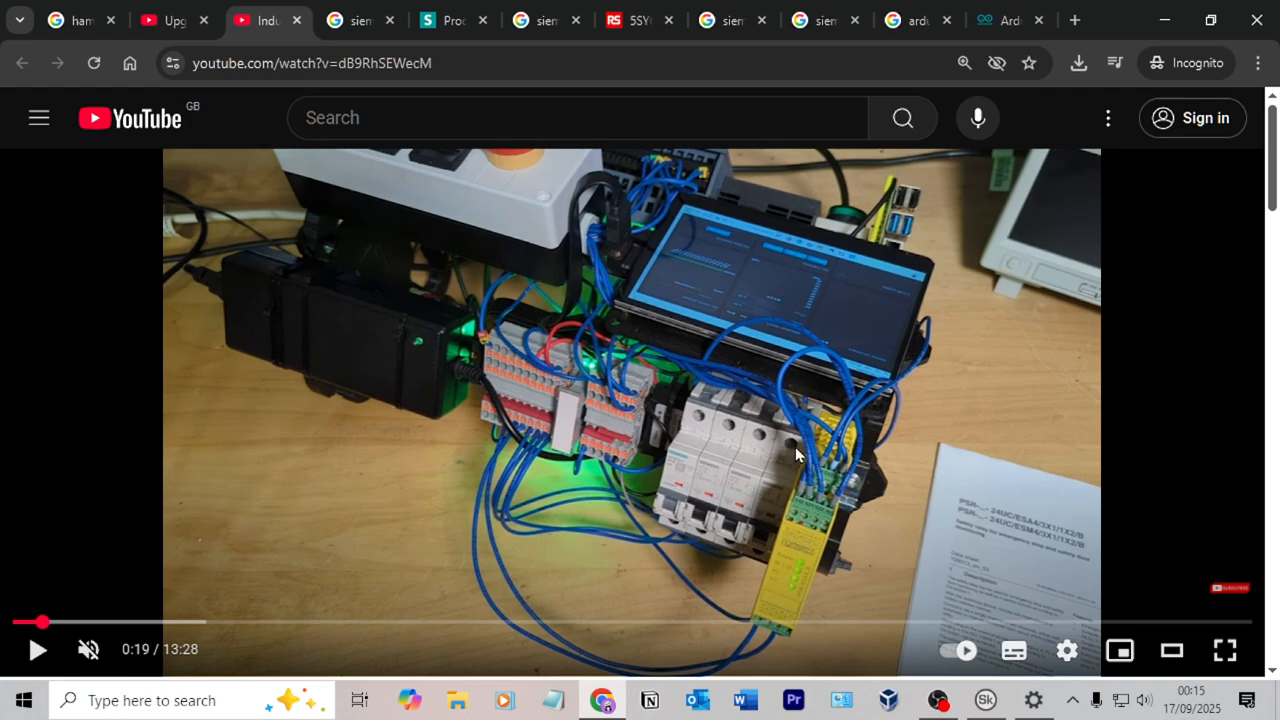
Read the Arduino forum thread "Arduino OPTA Bricked?", covering the original post and the Arduino Team's reply.
{"action": "left_click", "coordinate": [978, 29]}
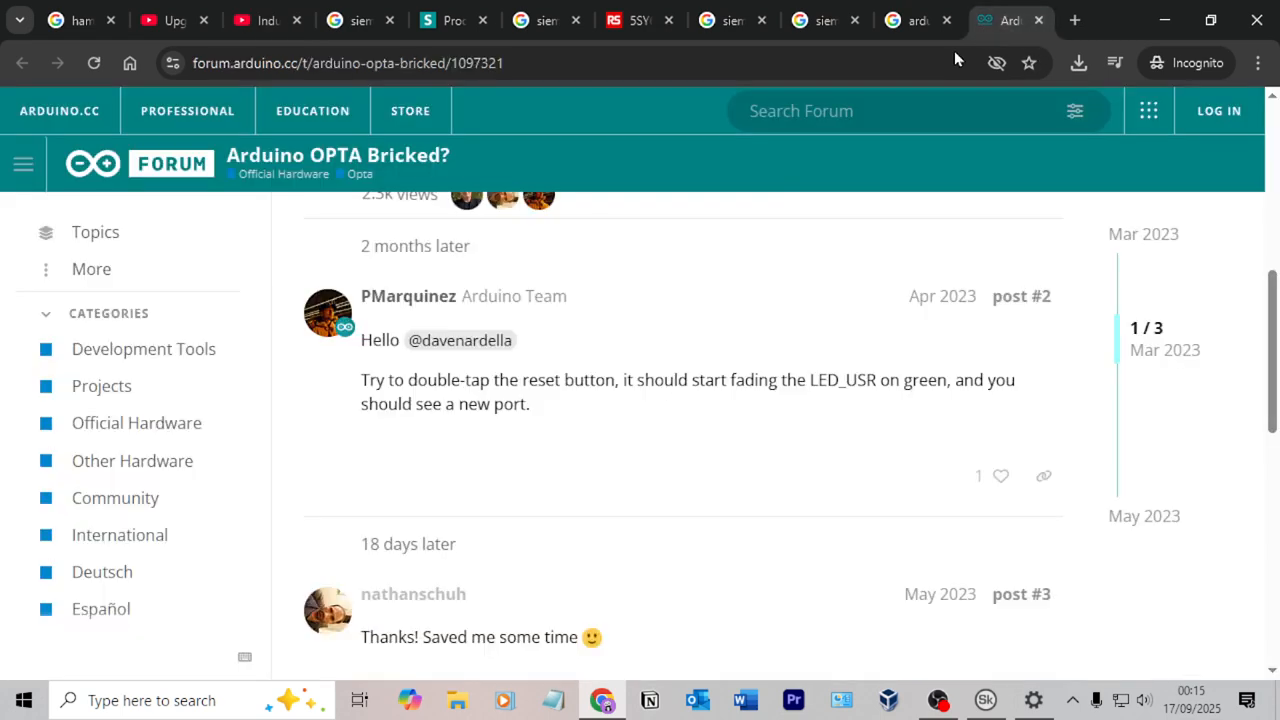
{"action": "scroll", "coordinate": [666, 405], "scroll_direction": "up", "scroll_amount": 5}
{"action": "scroll", "coordinate": [754, 383], "scroll_direction": "up", "scroll_amount": 1}
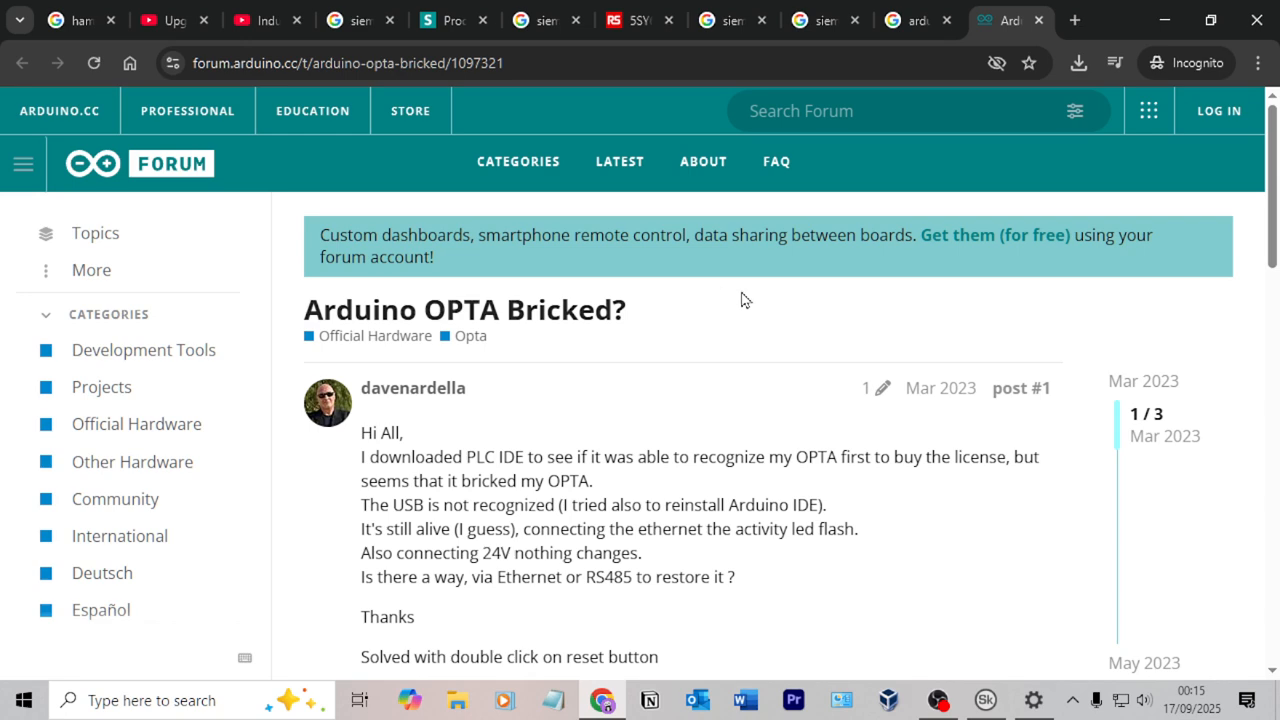
{"action": "scroll", "coordinate": [743, 294], "scroll_direction": "down", "scroll_amount": 6}
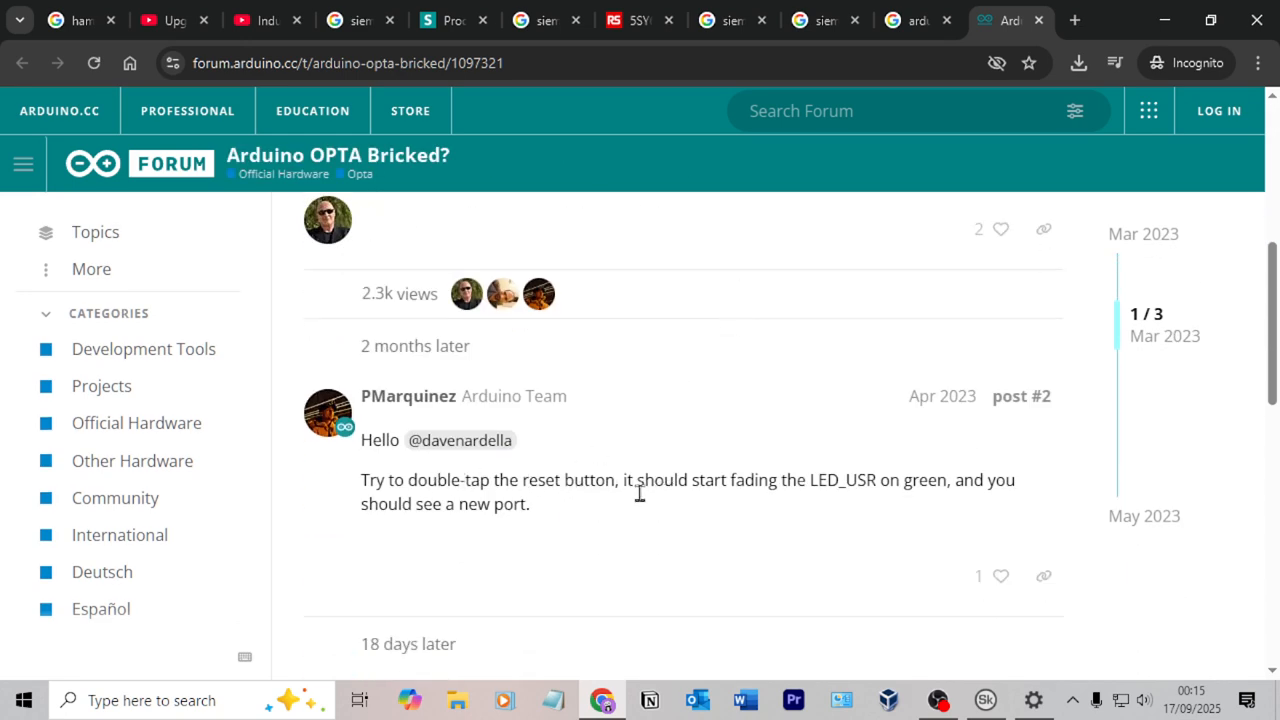
{"action": "scroll", "coordinate": [746, 446], "scroll_direction": "up", "scroll_amount": 6}
{"action": "scroll", "coordinate": [763, 430], "scroll_direction": "down", "scroll_amount": 1}
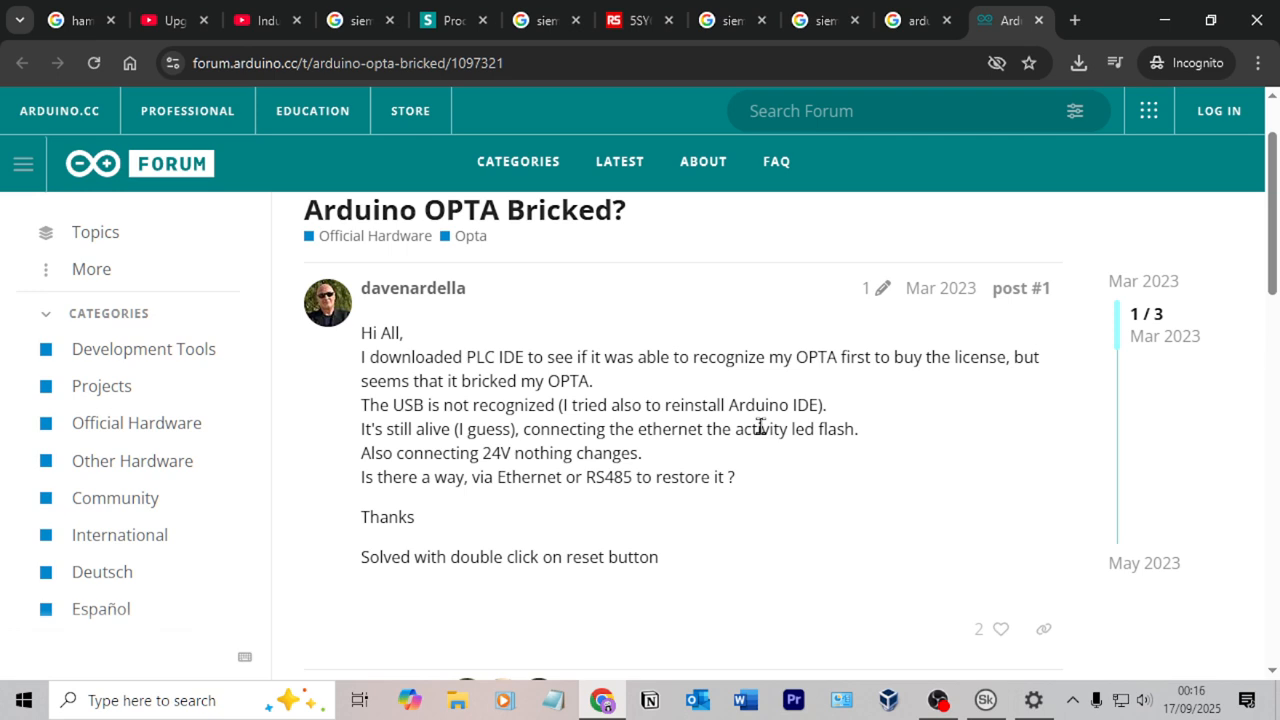
{"action": "scroll", "coordinate": [823, 443], "scroll_direction": "down", "scroll_amount": 5}
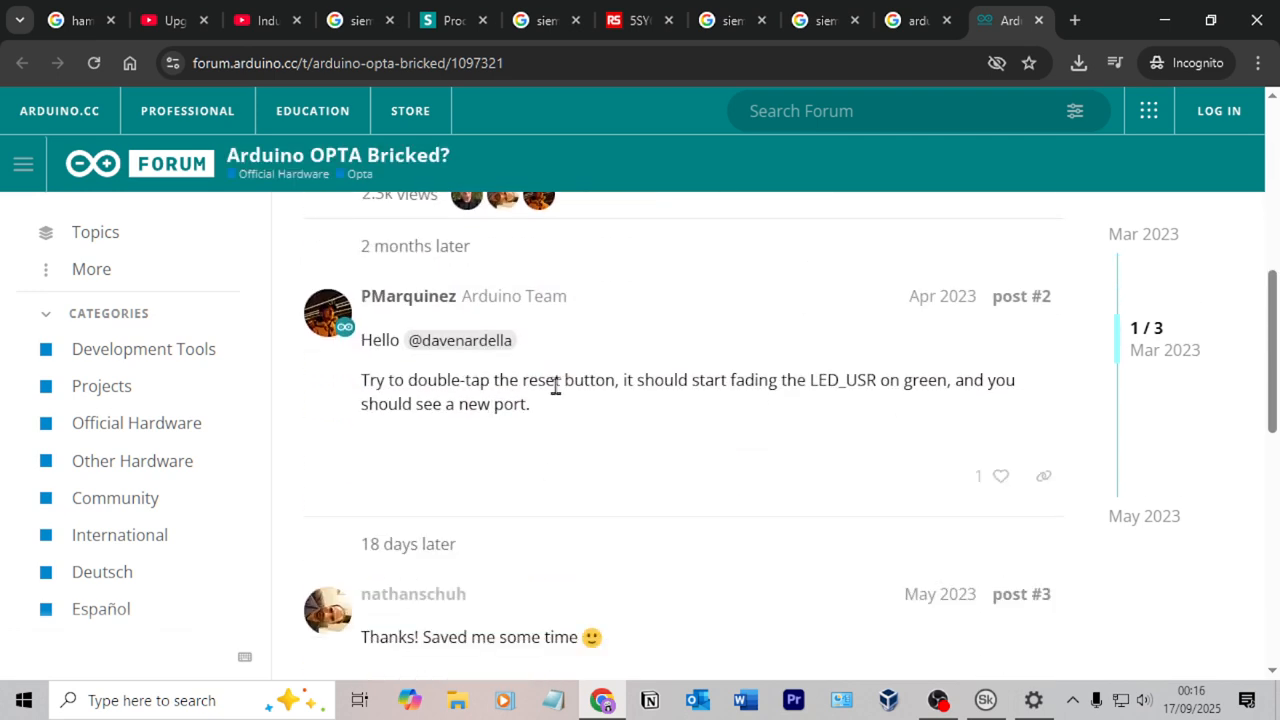
Close the Arduino forum and Arduino search pages, and switch back to SkyCAD Electrical.
{"action": "left_click", "coordinate": [1038, 20]}
{"action": "left_click", "coordinate": [1038, 20]}
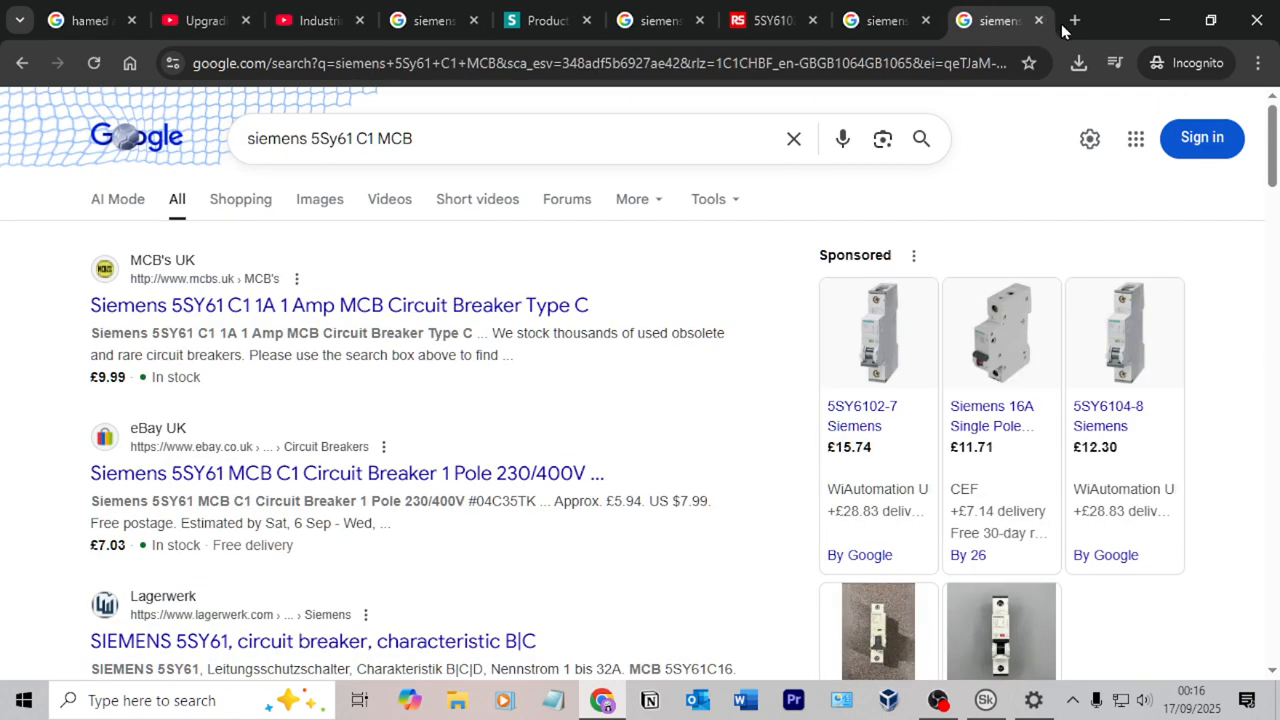
{"action": "left_click", "coordinate": [316, 26]}
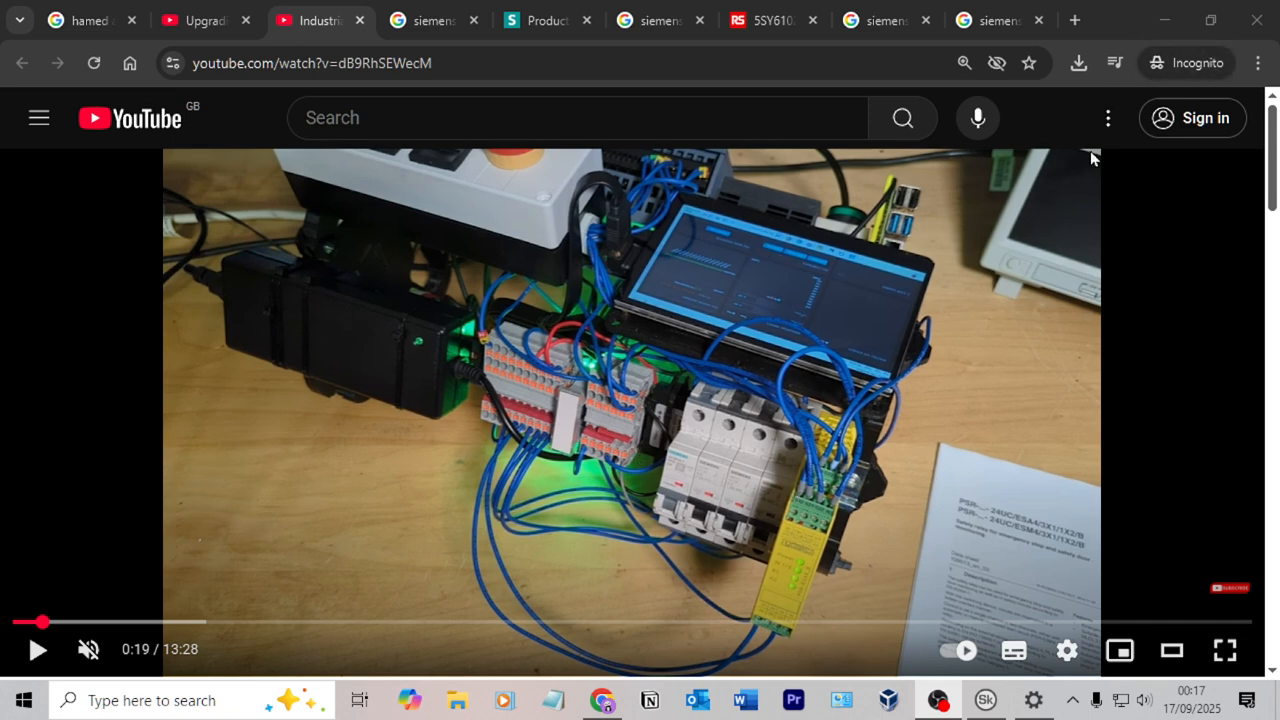
{"action": "left_click", "coordinate": [1164, 20]}
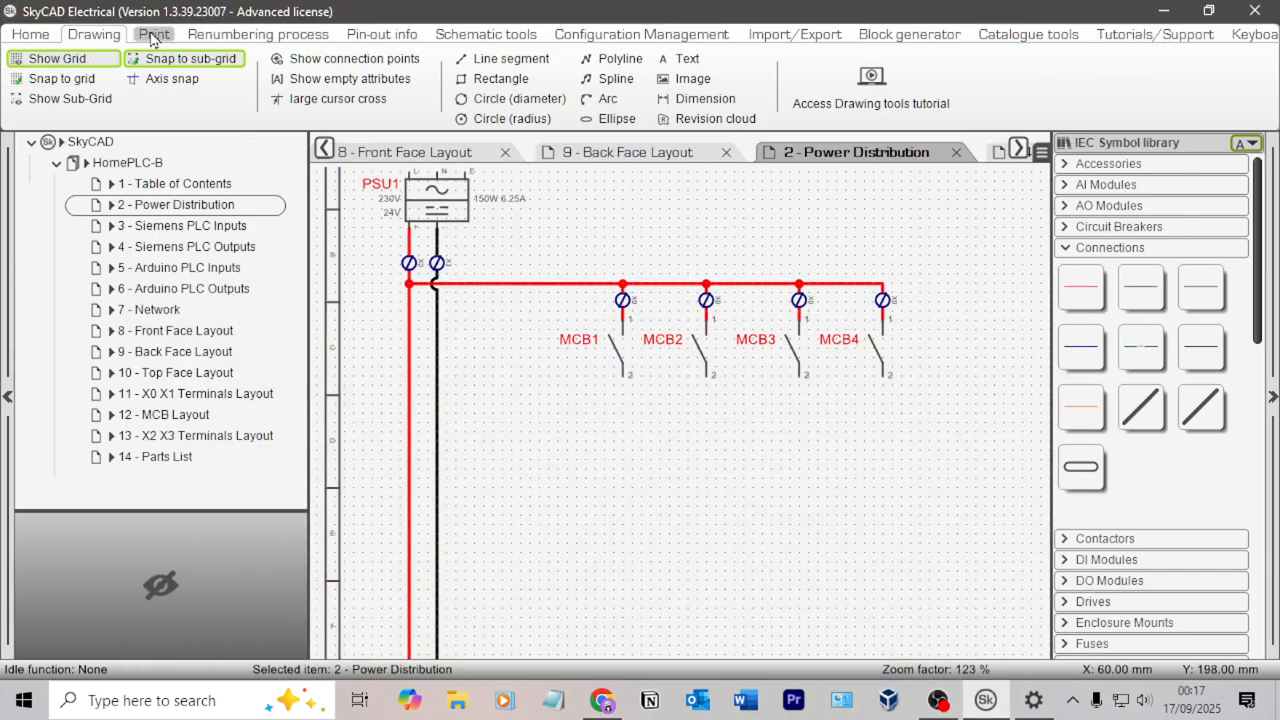
Add the text labels "Siemens PLC" below the MCB1 name and "Network Switch" below the MCB2 name.
{"action": "left_click", "coordinate": [687, 58]}
{"action": "scroll", "coordinate": [670, 386], "scroll_direction": "up", "scroll_amount": 3}
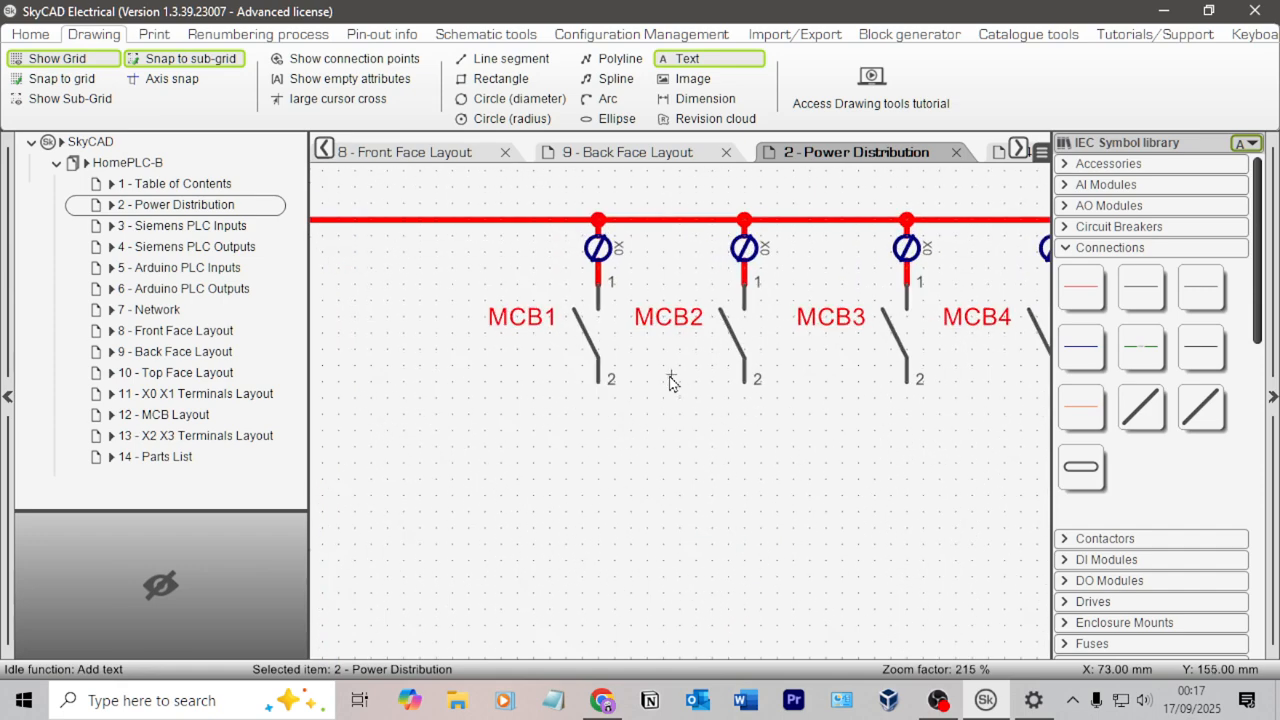
{"action": "left_click", "coordinate": [523, 368]}
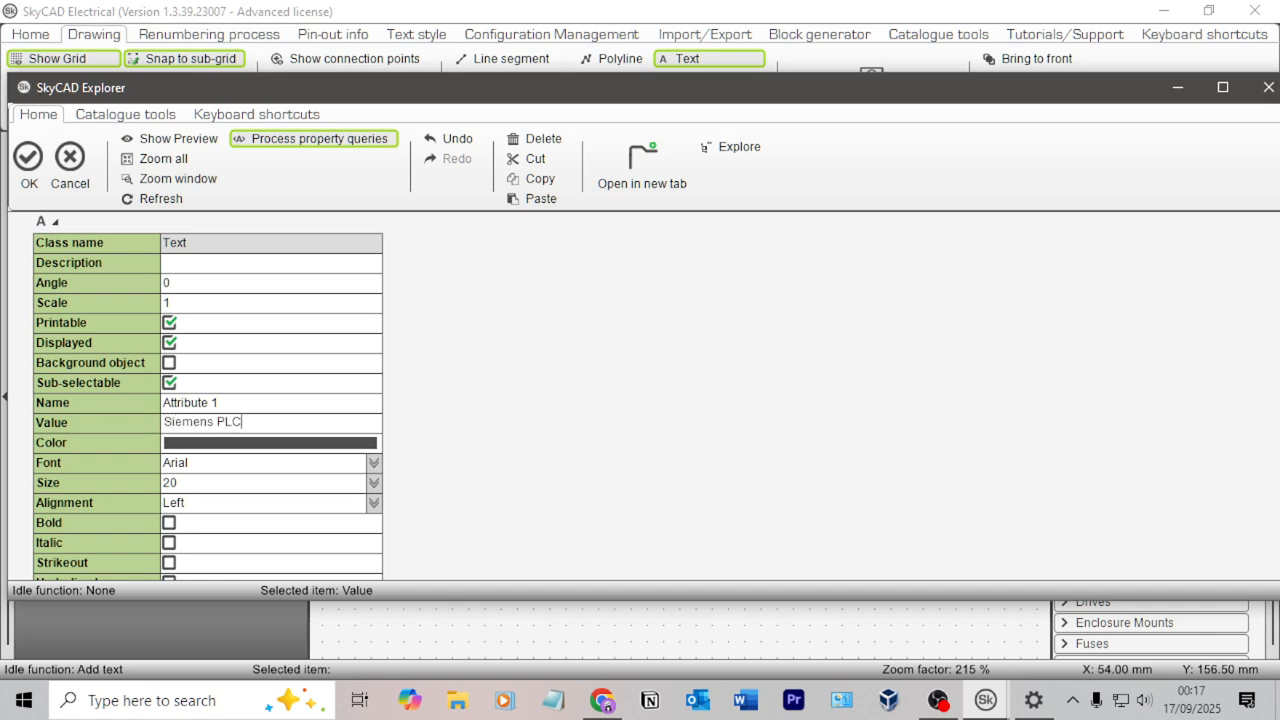
{"action": "key", "text": "Return"}
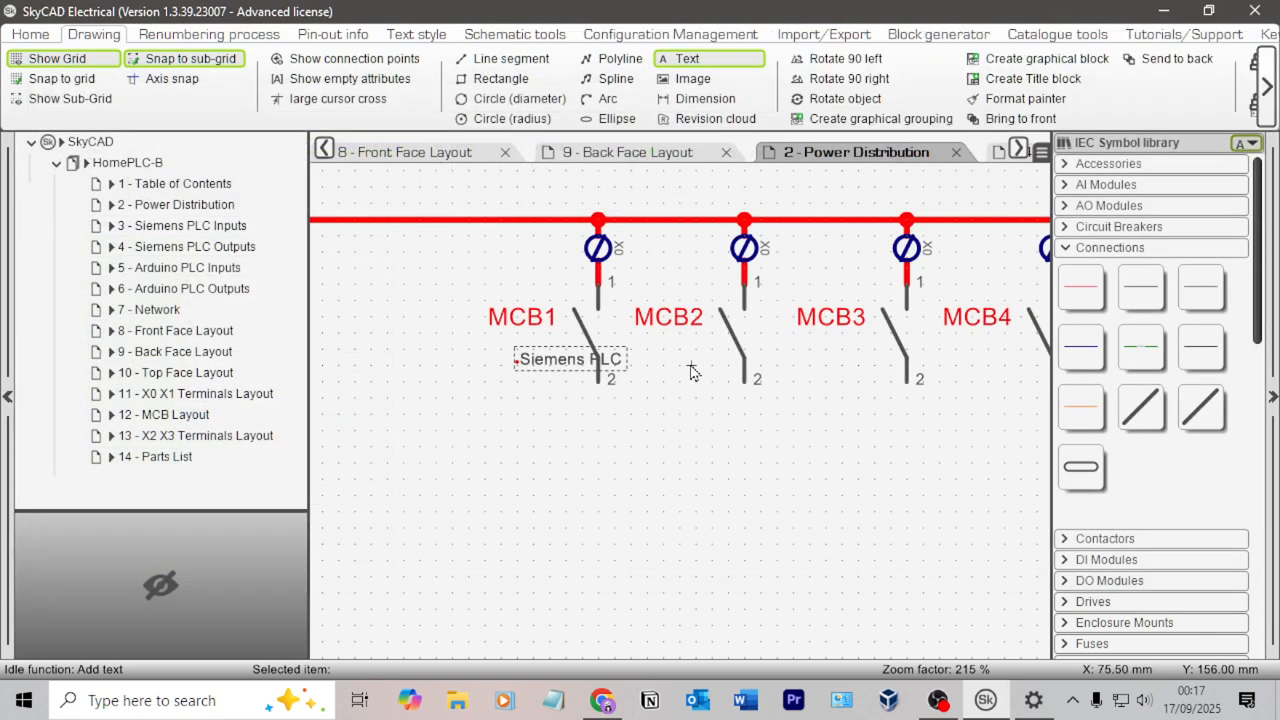
{"action": "left_click", "coordinate": [718, 393]}
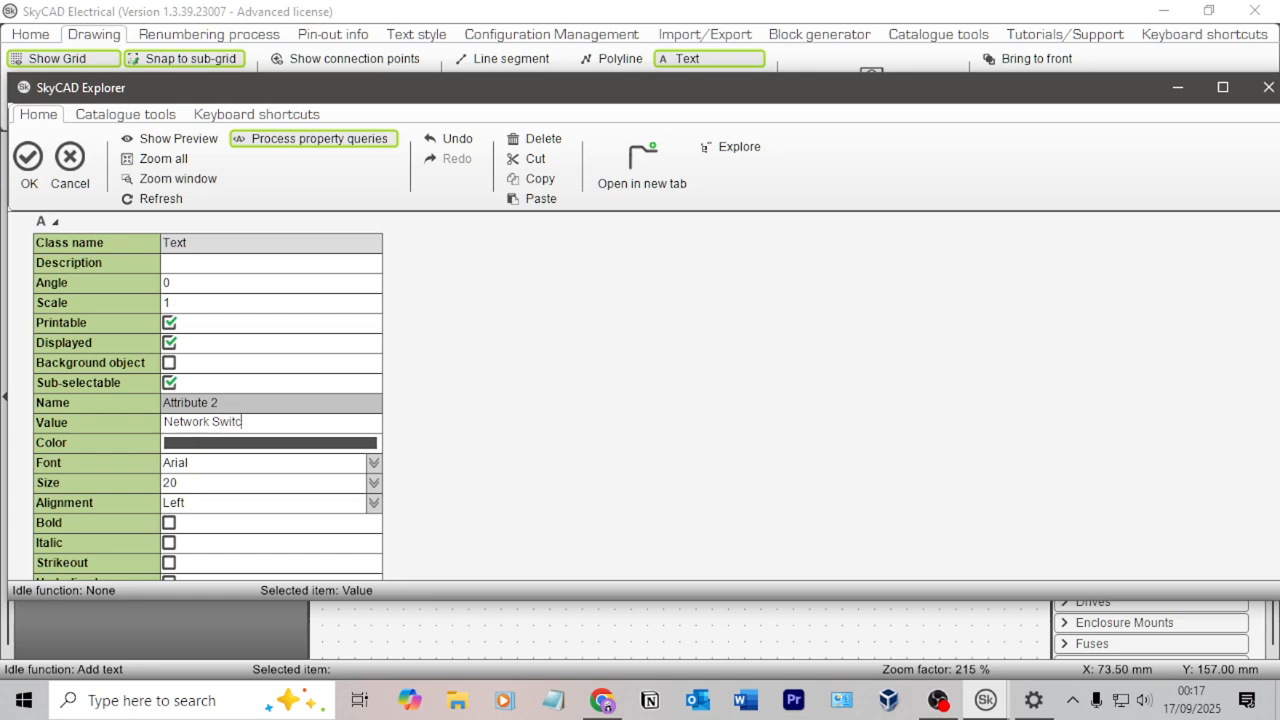
{"action": "key", "text": "Return"}
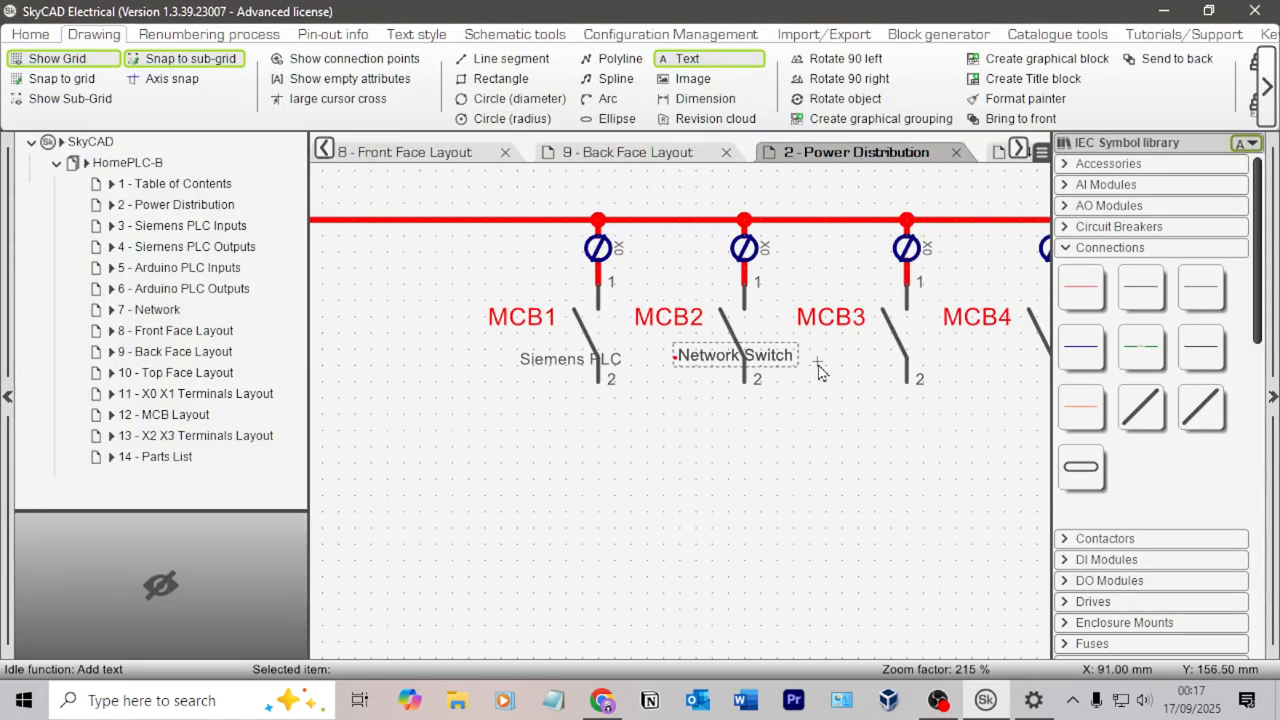
Add the text labels "PC" below the MCB3 name and "Arduino PLC" below the MCB4 name.
{"action": "left_click", "coordinate": [912, 378]}
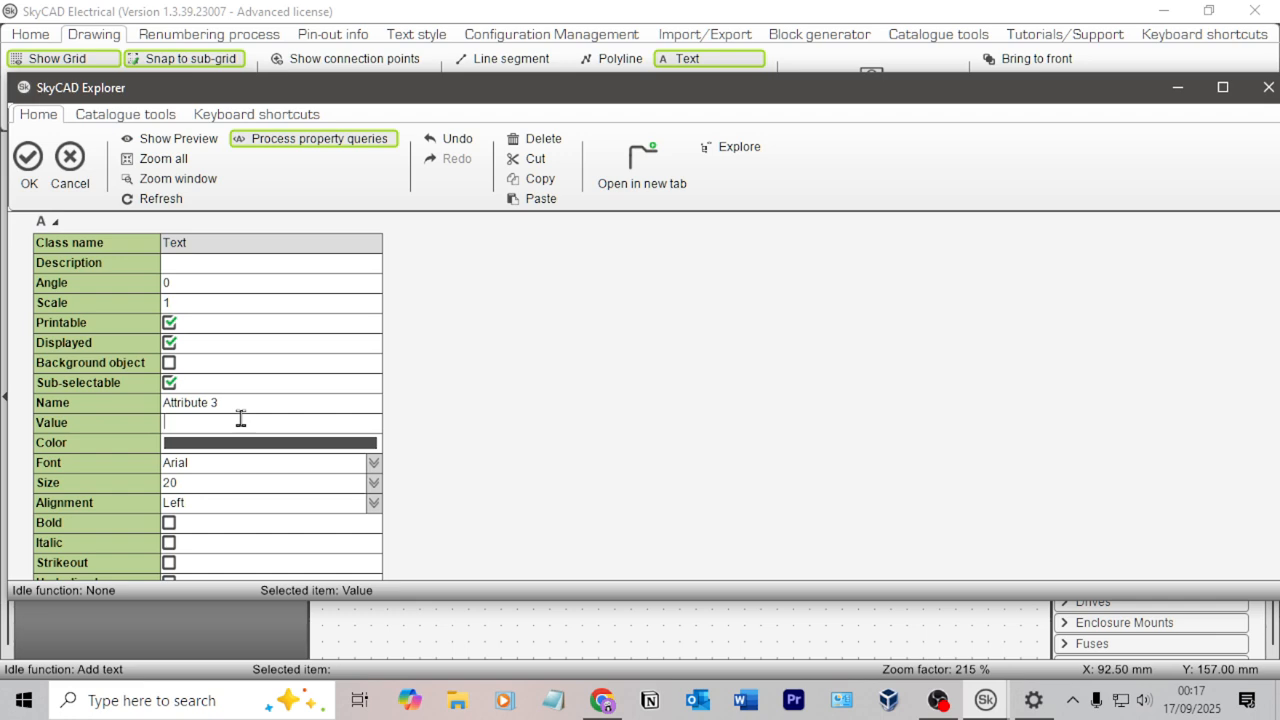
{"action": "type", "text": "PC"}
{"action": "left_click", "coordinate": [28, 158]}
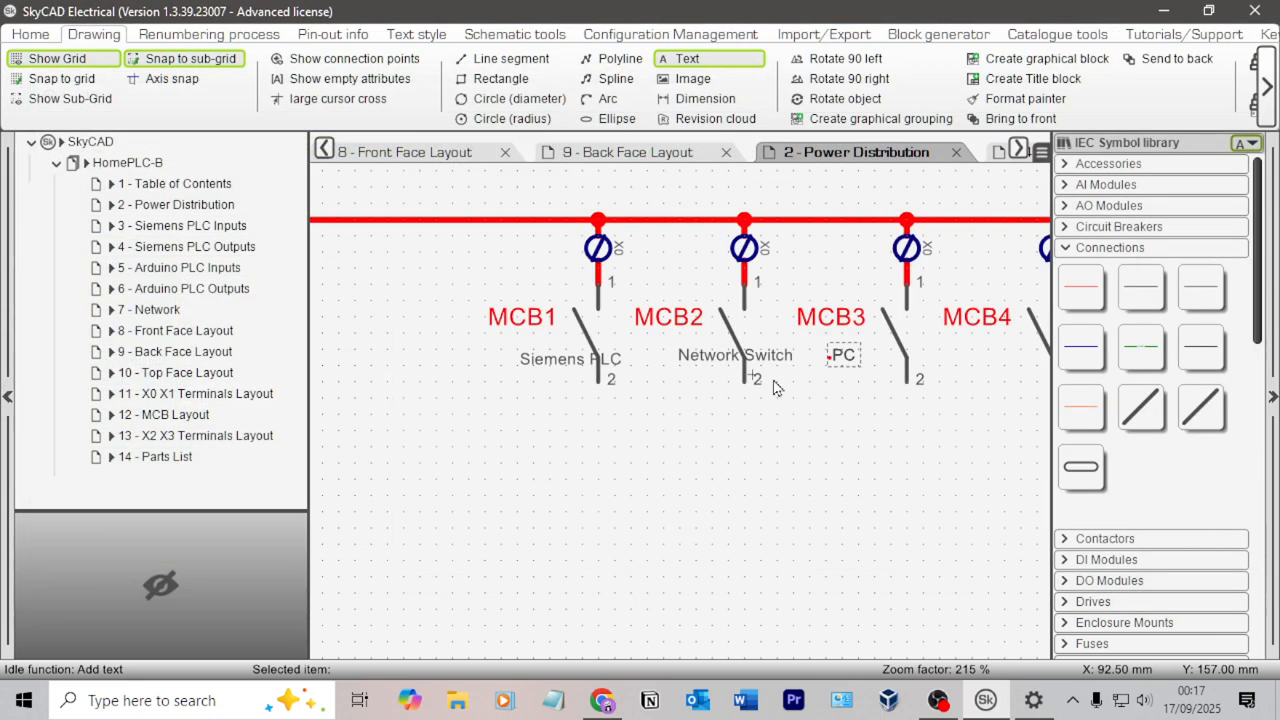
{"action": "left_click", "coordinate": [966, 356]}
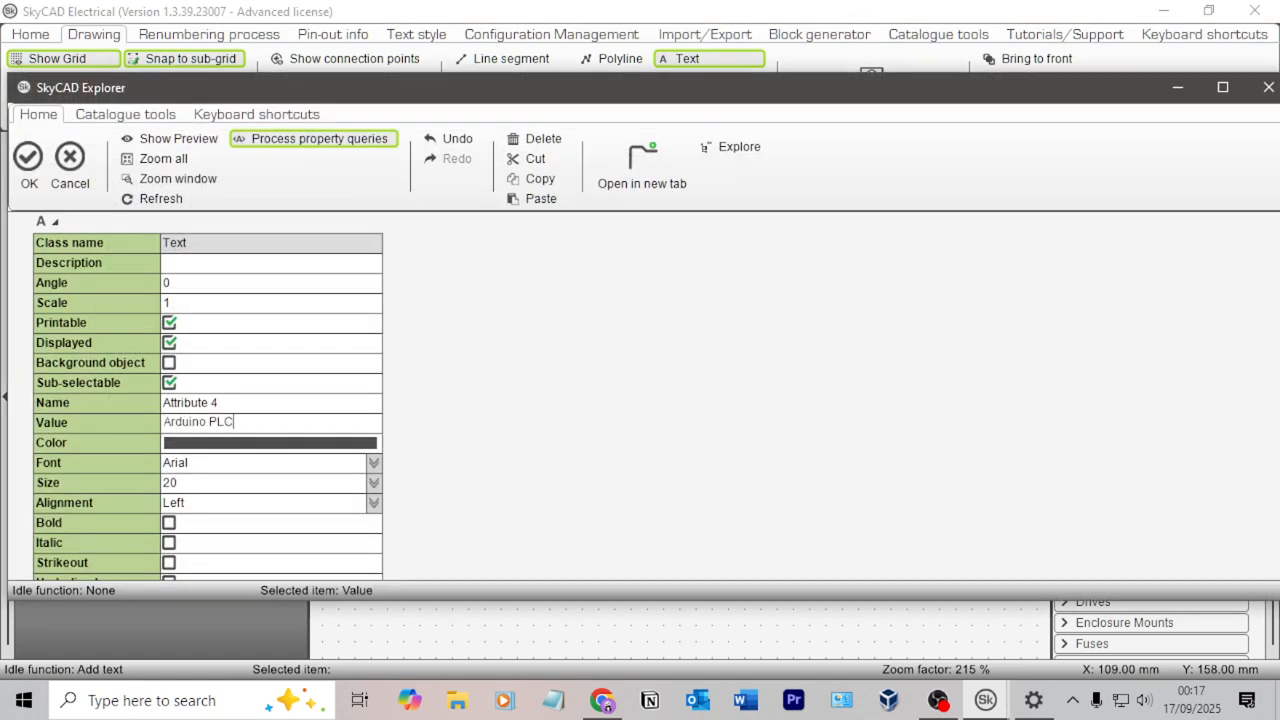
{"action": "left_click", "coordinate": [28, 158]}
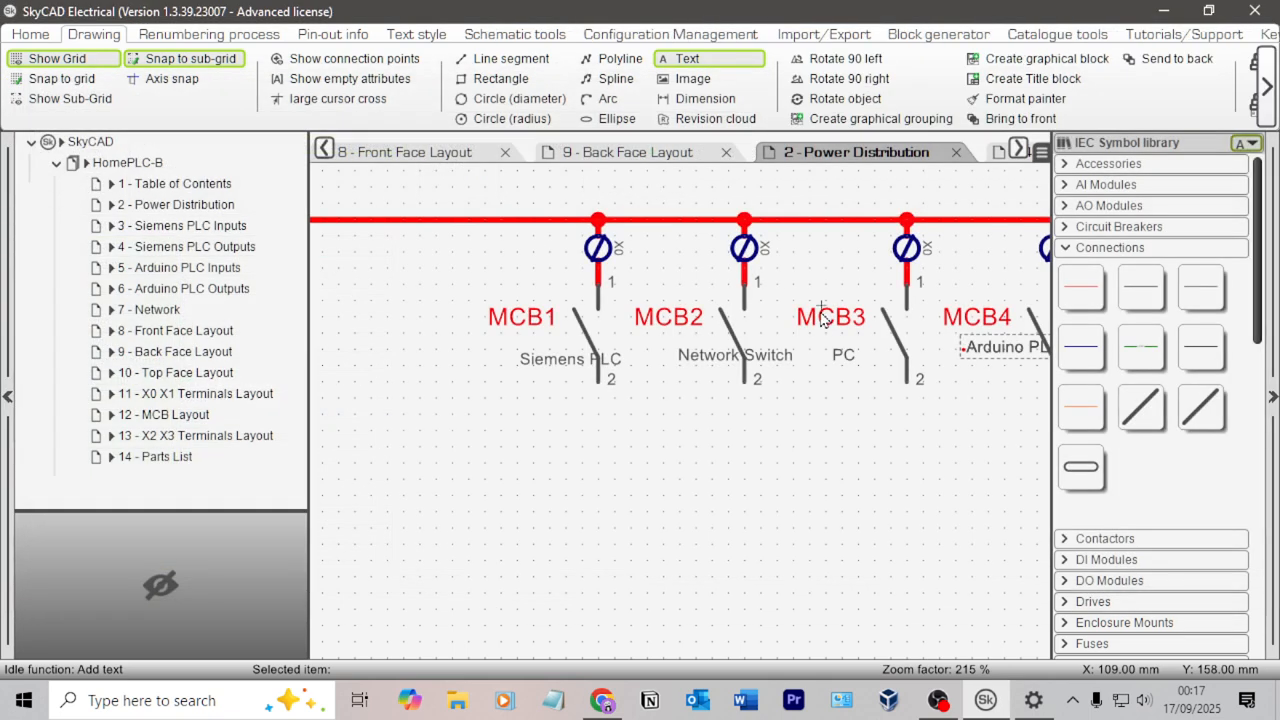
Finish placing text, and shift the Arduino PLC and Network Switch labels slightly down and to the left.
{"action": "scroll", "coordinate": [841, 375], "scroll_direction": "down", "scroll_amount": 3}
{"action": "left_click", "coordinate": [773, 340]}
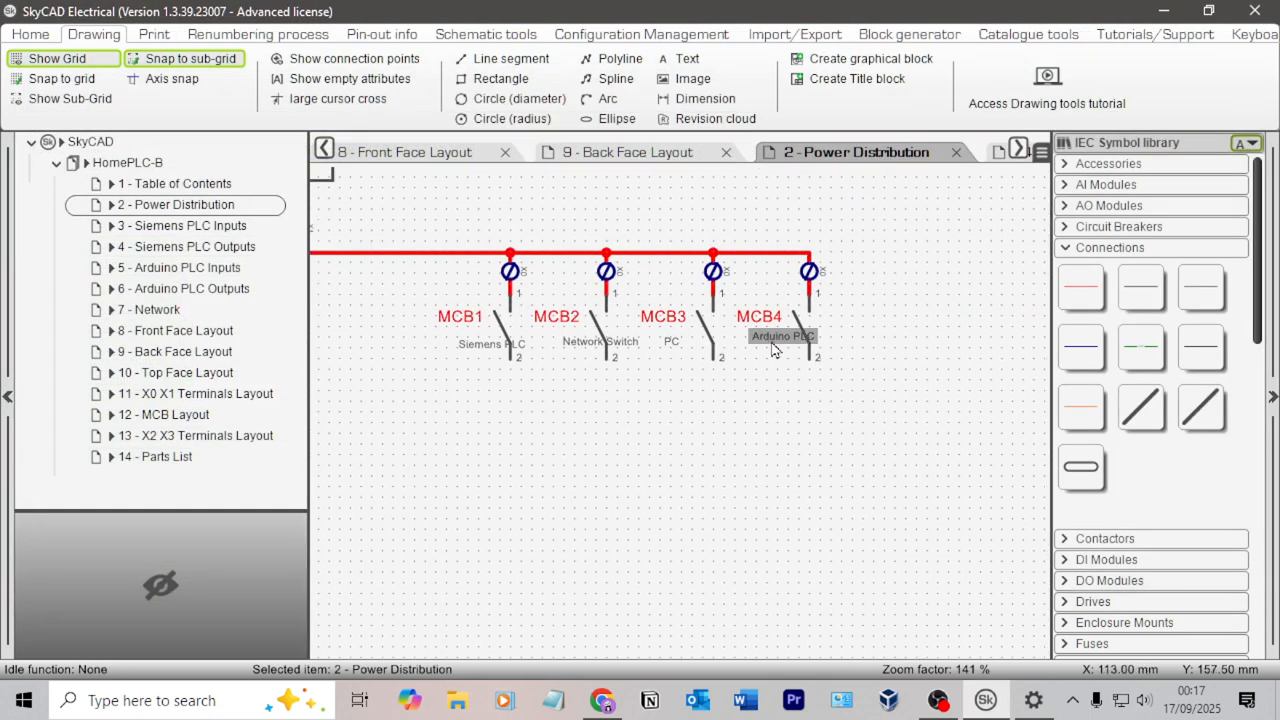
{"action": "left_click_drag", "start_coordinate": [770, 350], "coordinate": [765, 357]}
{"action": "left_click", "coordinate": [573, 357]}
{"action": "left_click_drag", "start_coordinate": [573, 357], "coordinate": [568, 362]}
{"action": "left_click", "coordinate": [614, 423]}
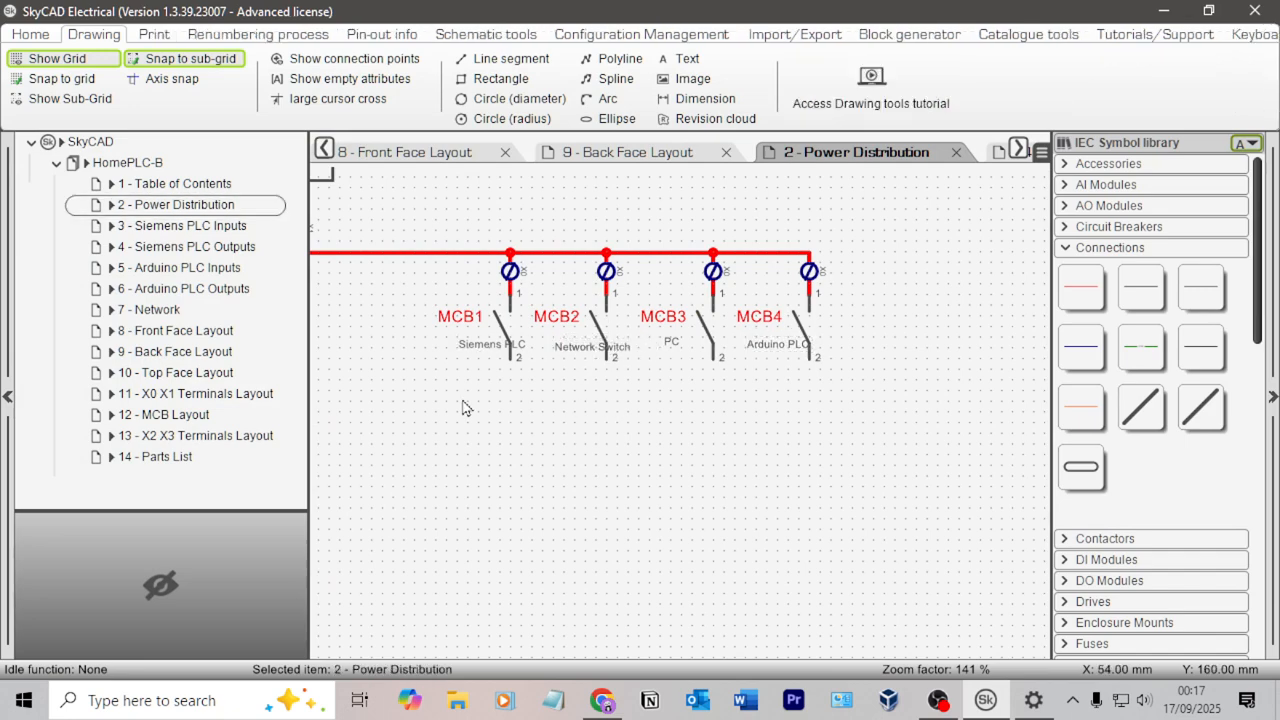
Place the HMI symbol from the PLC's library category below MCB1 and MCB2, and view its properties without changing them.
{"action": "middle_click_drag", "start_coordinate": [515, 453], "coordinate": [551, 420]}
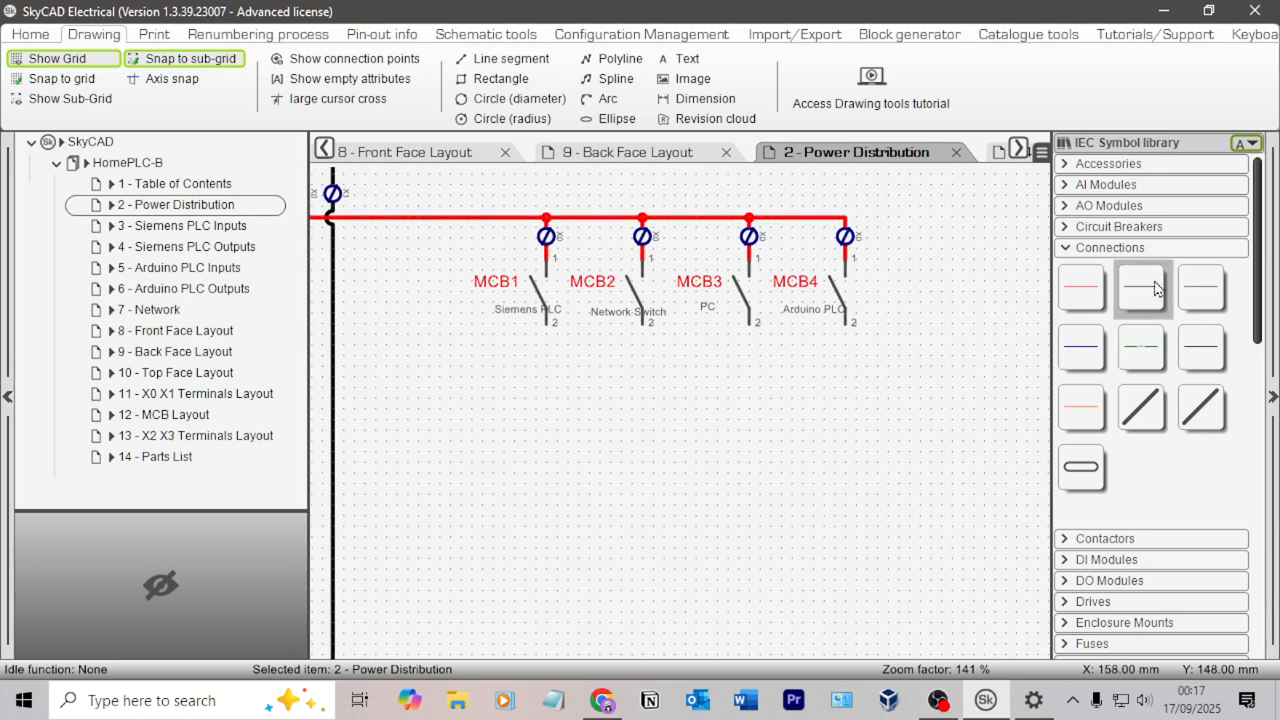
{"action": "scroll", "coordinate": [1159, 314], "scroll_direction": "down", "scroll_amount": 1}
{"action": "scroll", "coordinate": [1160, 345], "scroll_direction": "down", "scroll_amount": 4}
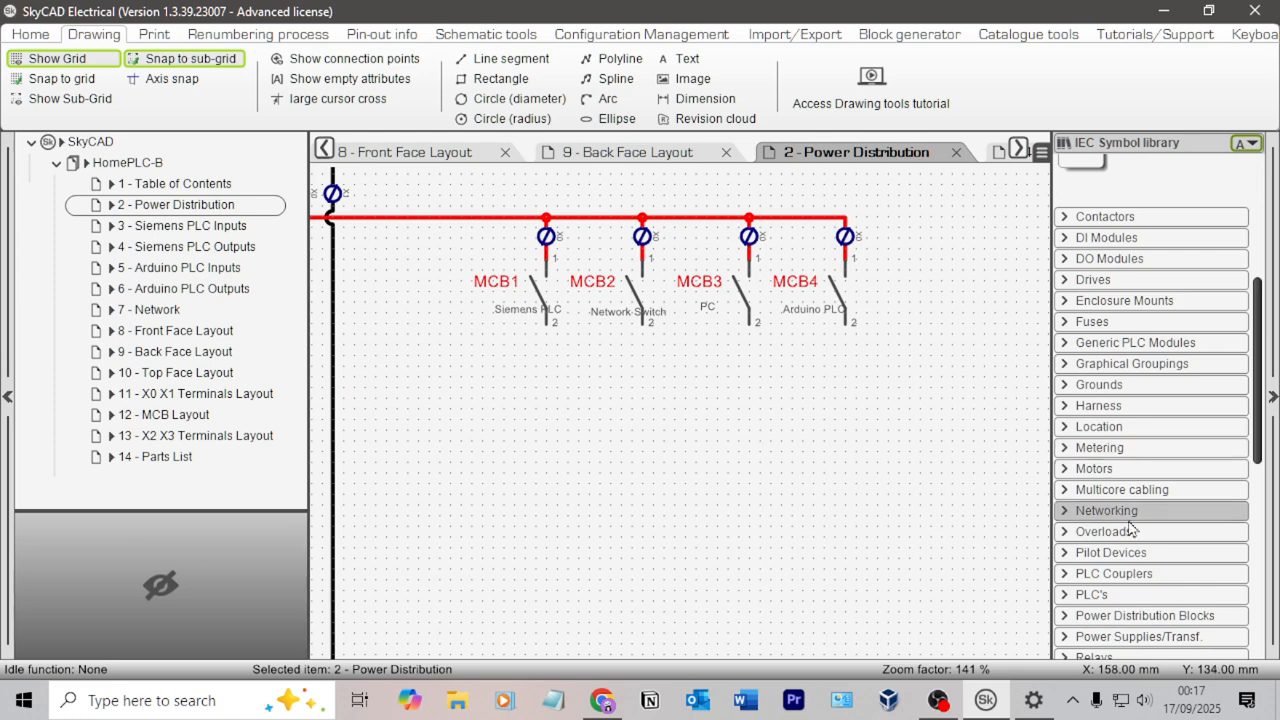
{"action": "left_click", "coordinate": [1068, 596]}
{"action": "scroll", "coordinate": [1130, 452], "scroll_direction": "down", "scroll_amount": 1}
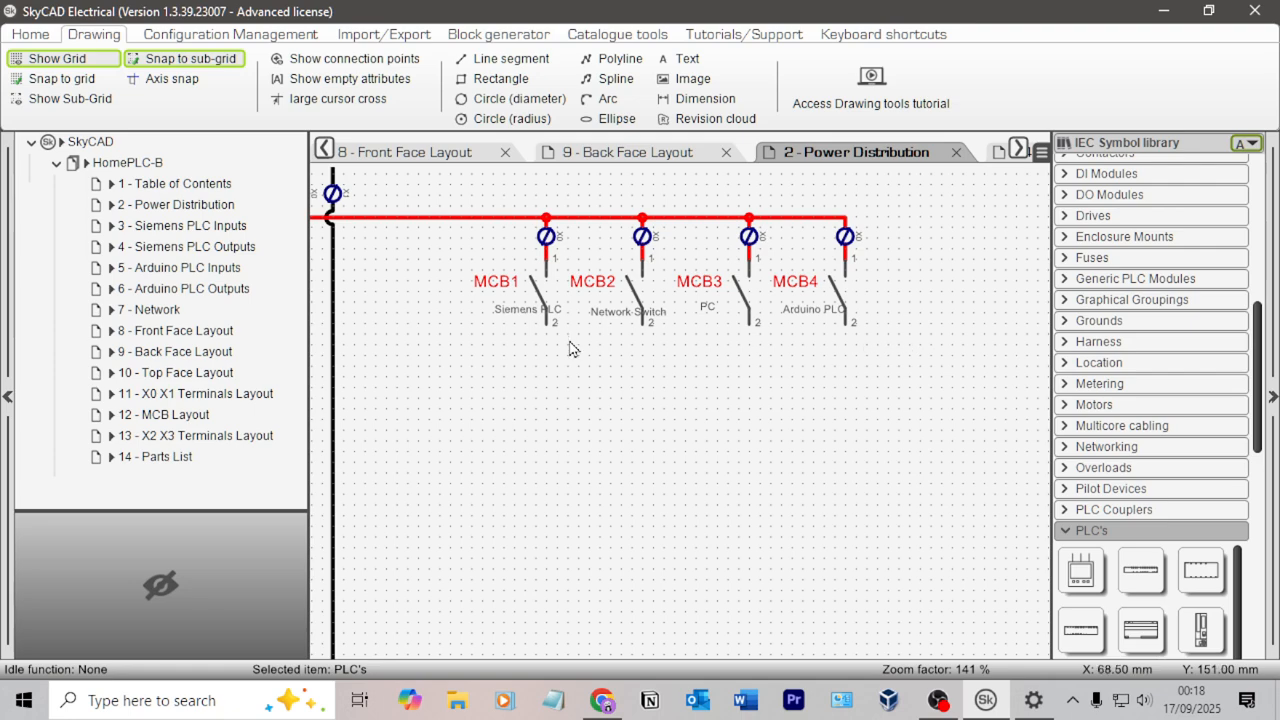
{"action": "scroll", "coordinate": [1100, 405], "scroll_direction": "down", "scroll_amount": 3}
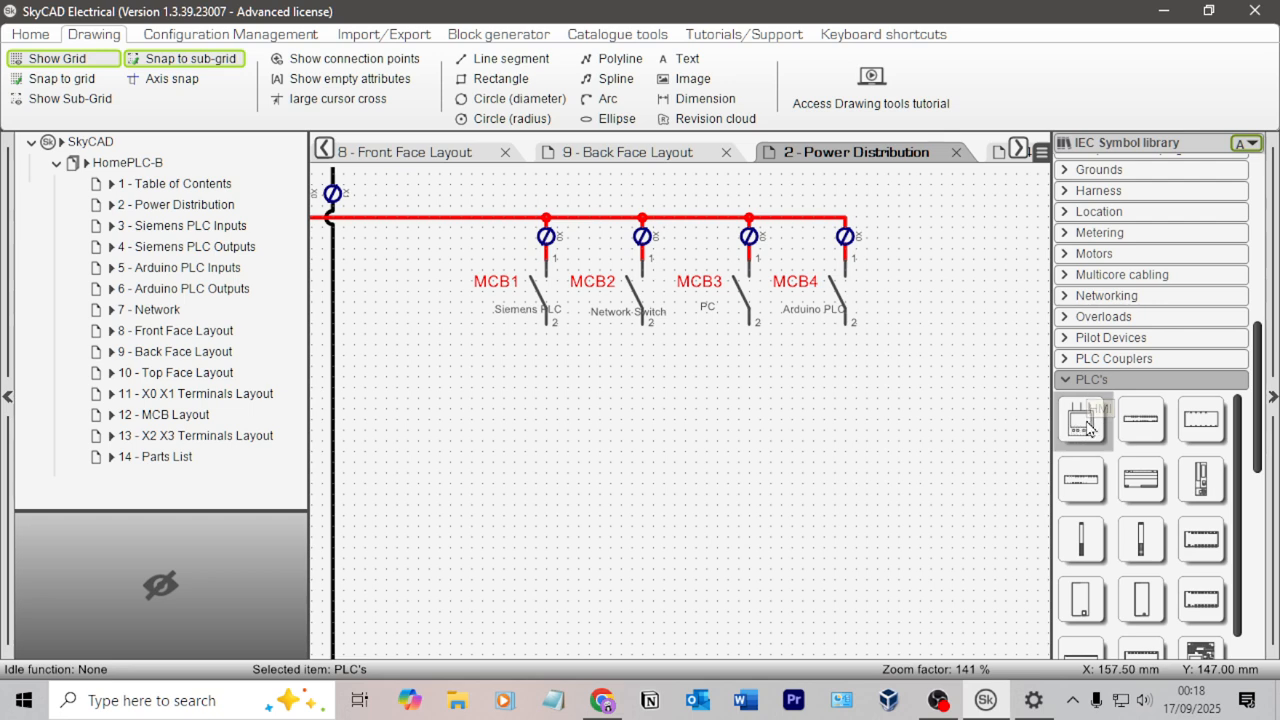
{"action": "left_click_drag", "start_coordinate": [1085, 424], "coordinate": [615, 443]}
{"action": "left_click", "coordinate": [705, 482]}
{"action": "scroll", "coordinate": [705, 478], "scroll_direction": "up", "scroll_amount": 5}
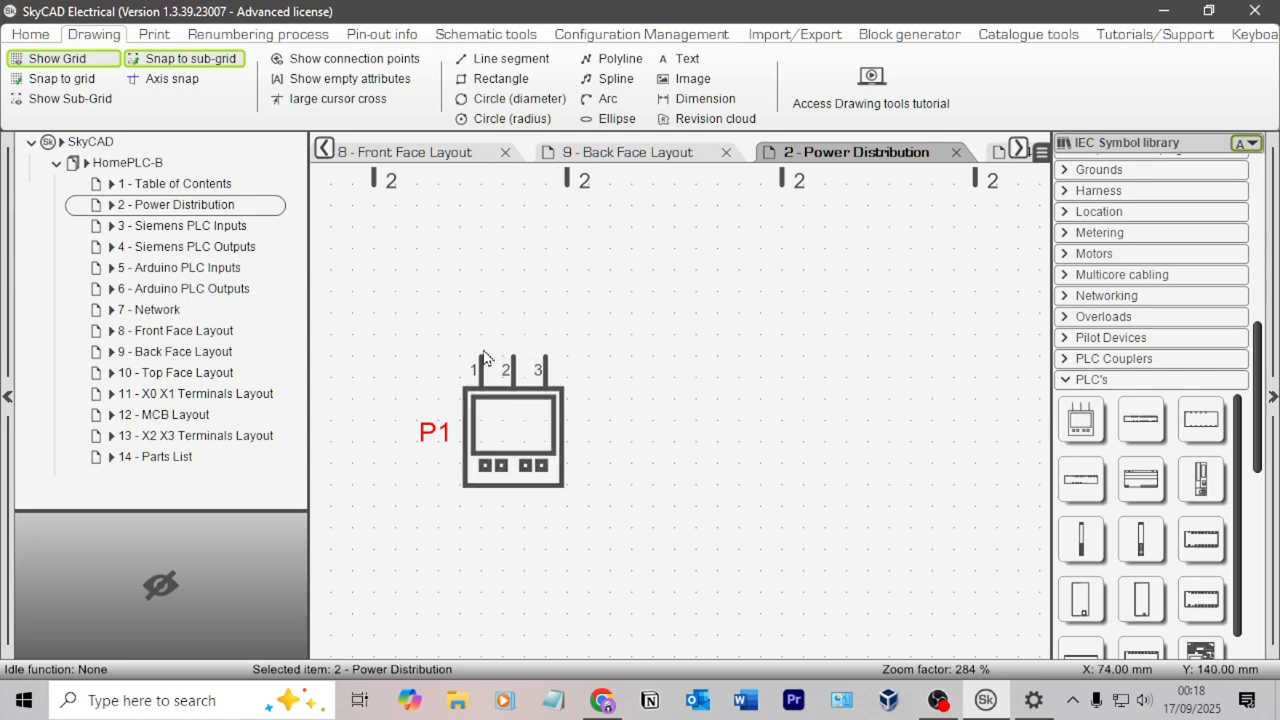
{"action": "scroll", "coordinate": [690, 313], "scroll_direction": "down", "scroll_amount": 1}
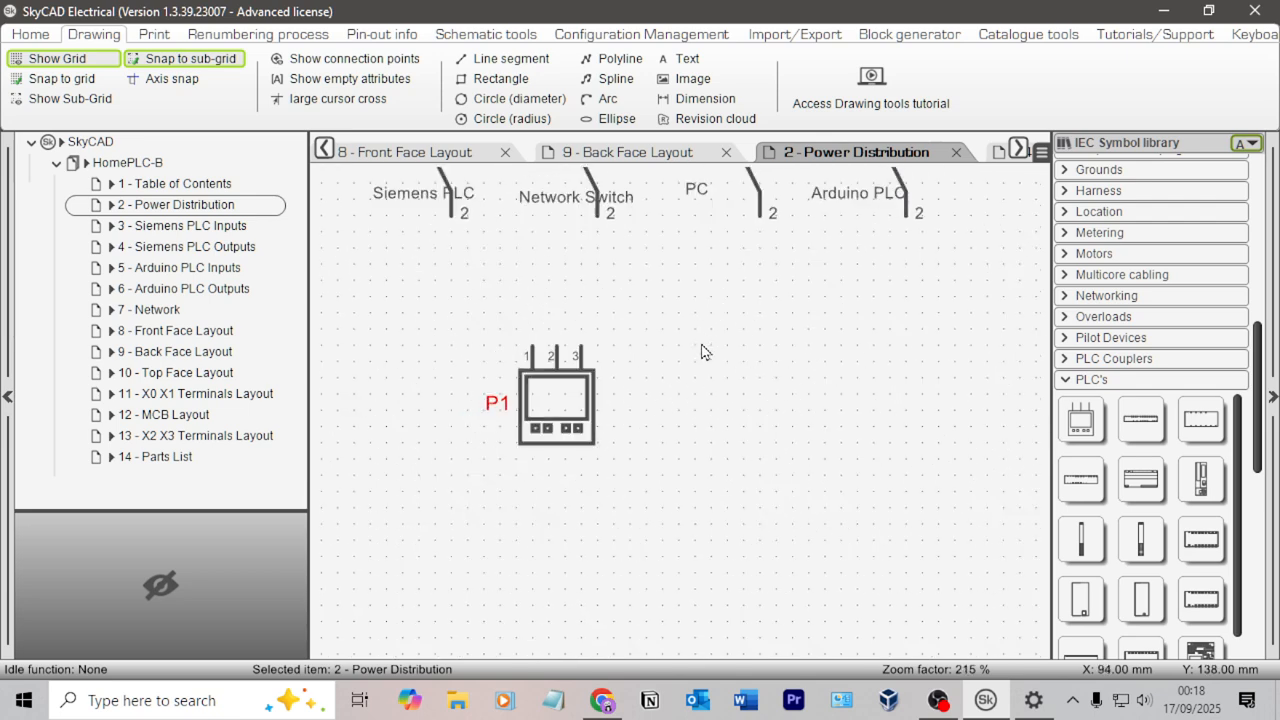
{"action": "double_click", "coordinate": [585, 407]}
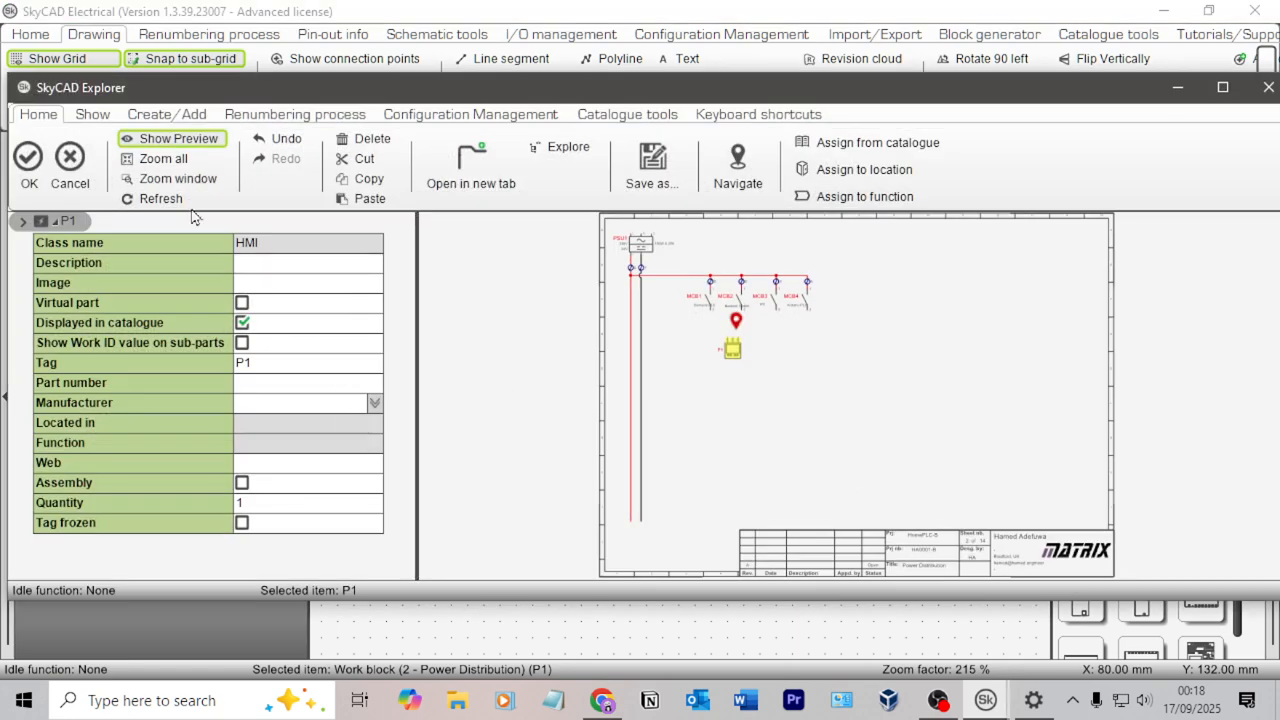
{"action": "left_click", "coordinate": [69, 165]}
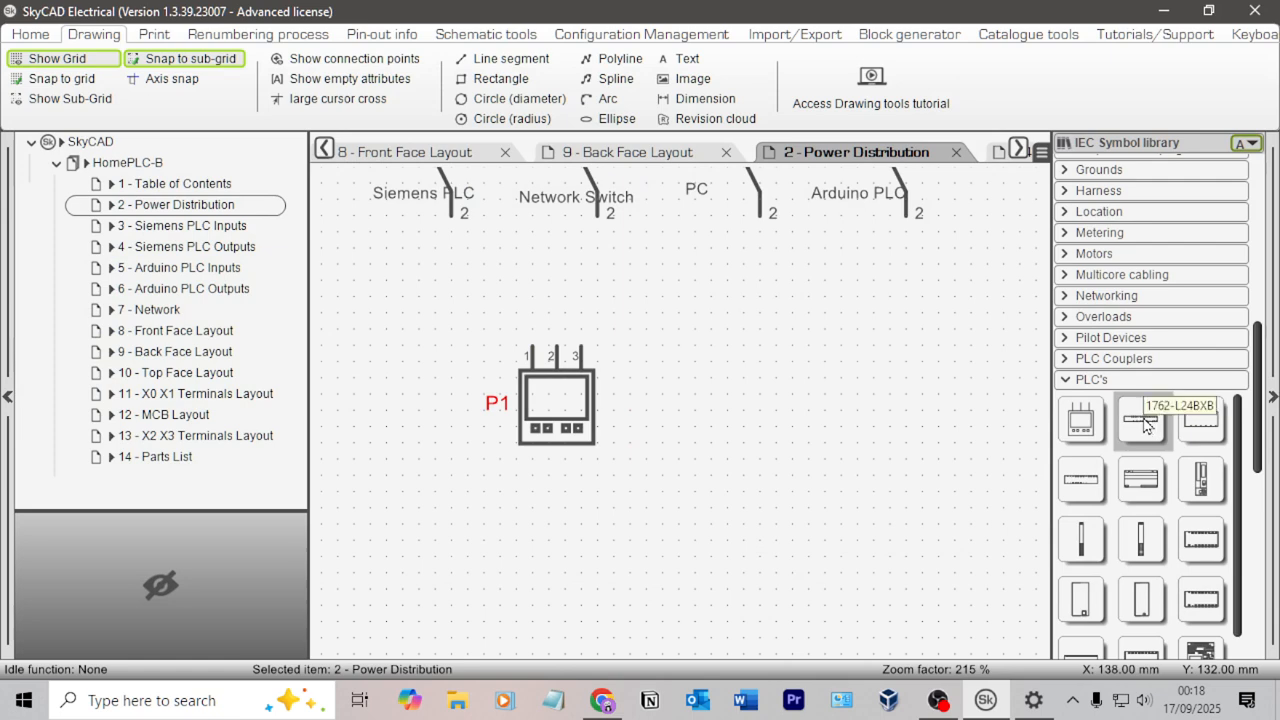
Try the Allen Bradley 1762-L24BXB PLC symbol below the MCBs, examine its terminals, and delete it.
{"action": "left_click", "coordinate": [1144, 421]}
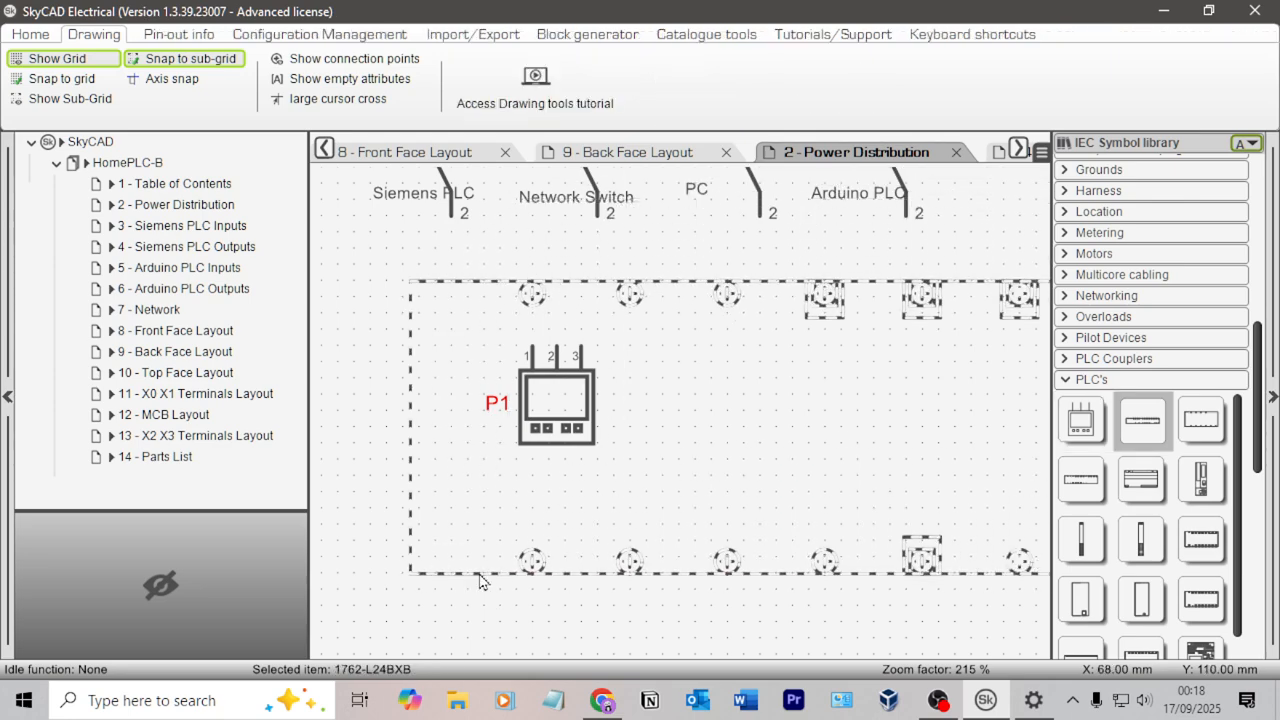
{"action": "left_click", "coordinate": [513, 575]}
{"action": "scroll", "coordinate": [840, 451], "scroll_direction": "down", "scroll_amount": 2}
{"action": "scroll", "coordinate": [910, 440], "scroll_direction": "down", "scroll_amount": 2}
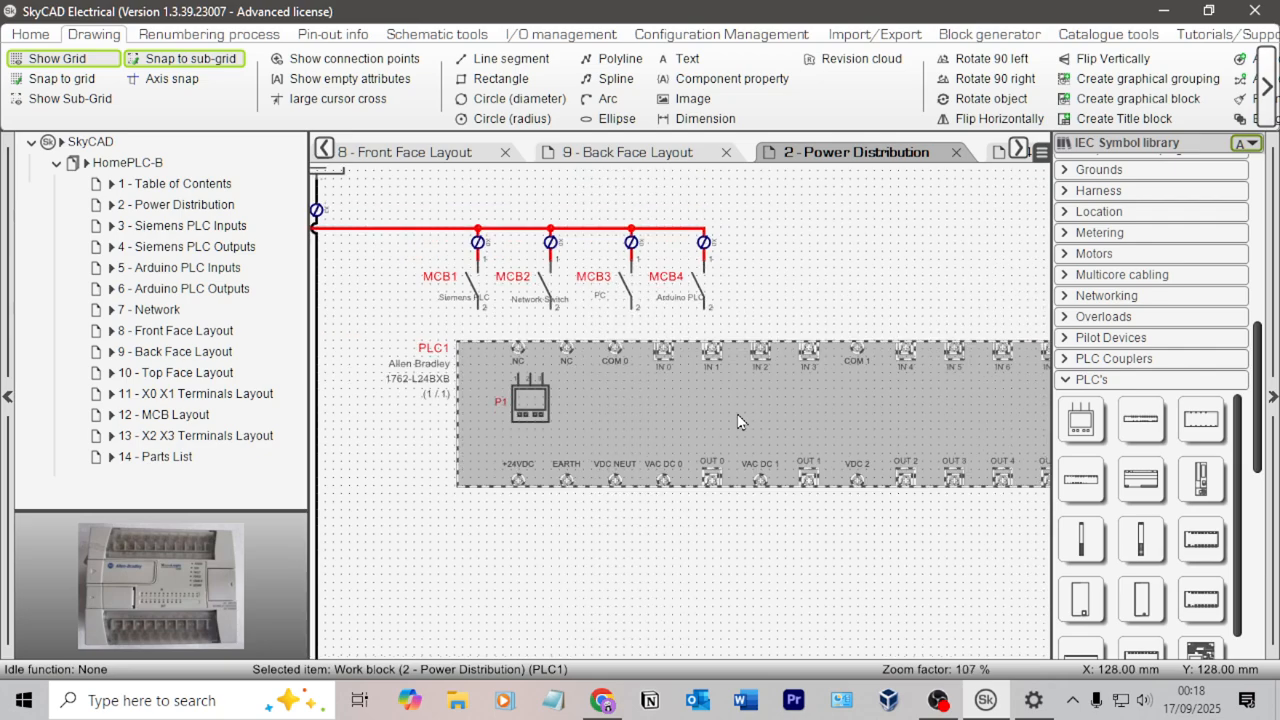
{"action": "scroll", "coordinate": [723, 437], "scroll_direction": "down", "scroll_amount": 1}
{"action": "left_click", "coordinate": [724, 528]}
{"action": "scroll", "coordinate": [720, 516], "scroll_direction": "up", "scroll_amount": 2}
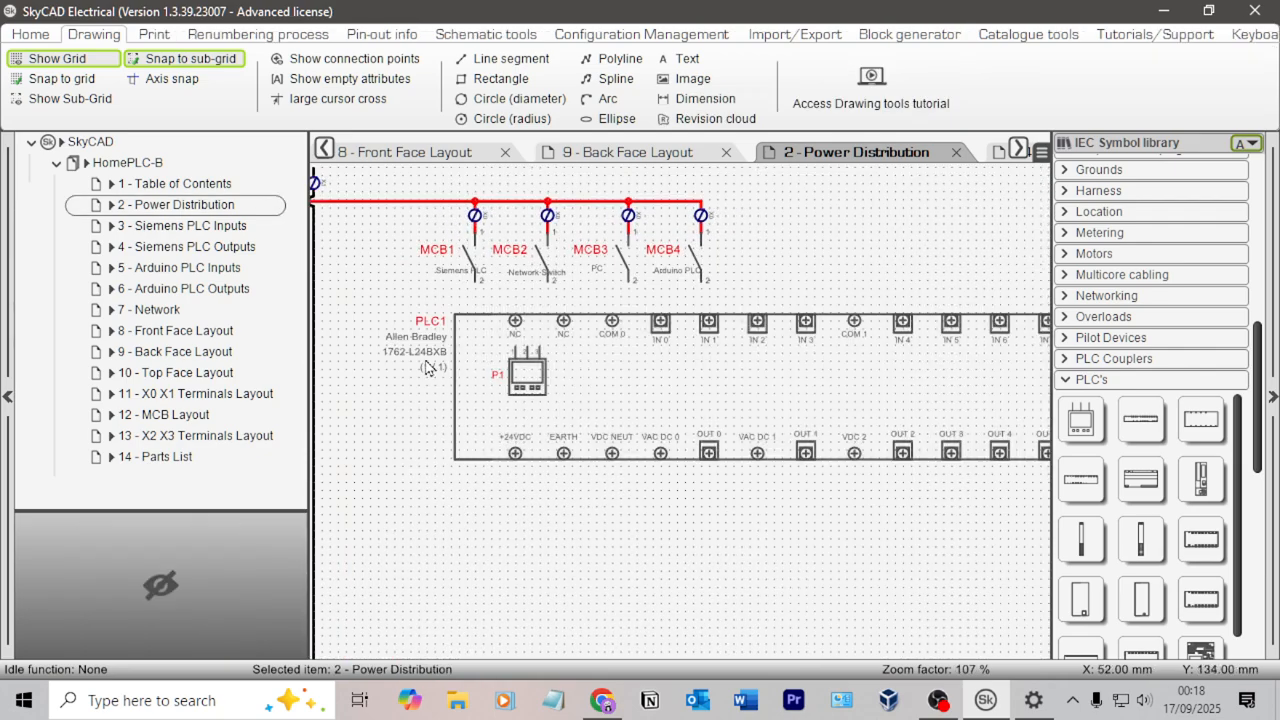
{"action": "scroll", "coordinate": [426, 365], "scroll_direction": "down", "scroll_amount": 1}
{"action": "scroll", "coordinate": [605, 389], "scroll_direction": "down", "scroll_amount": 3}
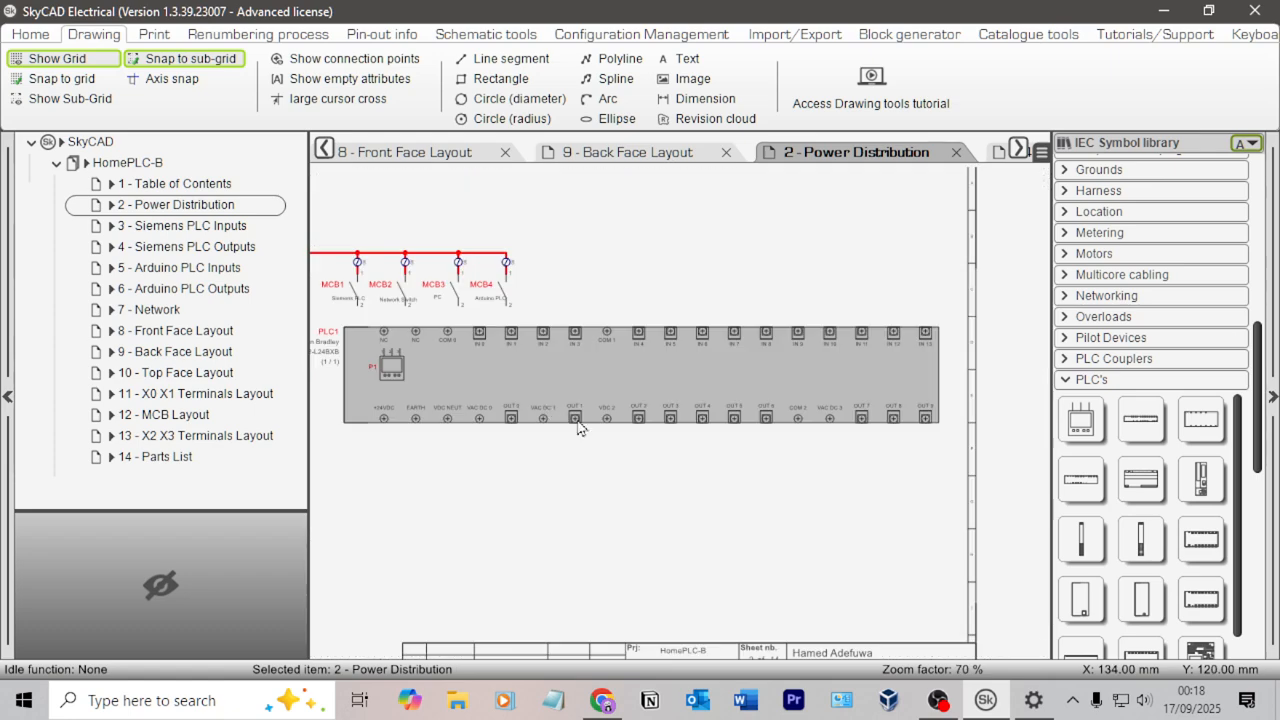
{"action": "scroll", "coordinate": [647, 459], "scroll_direction": "up", "scroll_amount": 1}
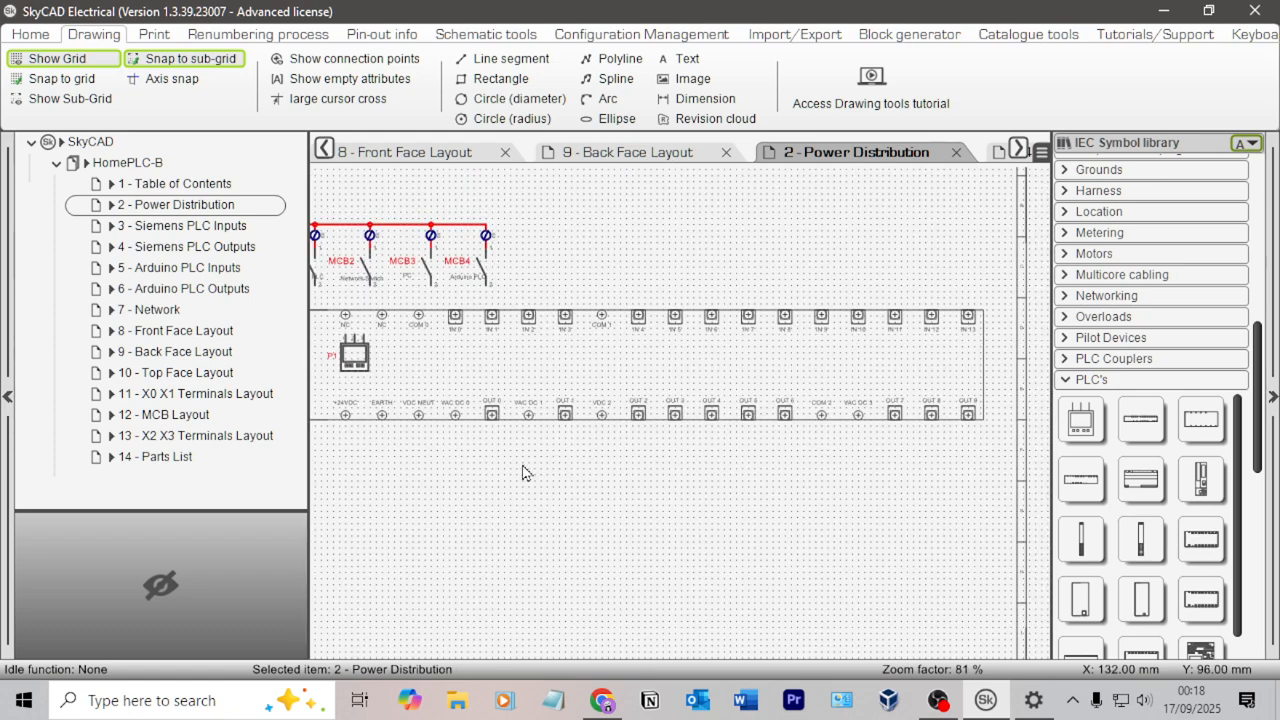
{"action": "middle_click_drag", "start_coordinate": [545, 472], "coordinate": [633, 478]}
{"action": "scroll", "coordinate": [490, 398], "scroll_direction": "up", "scroll_amount": 3}
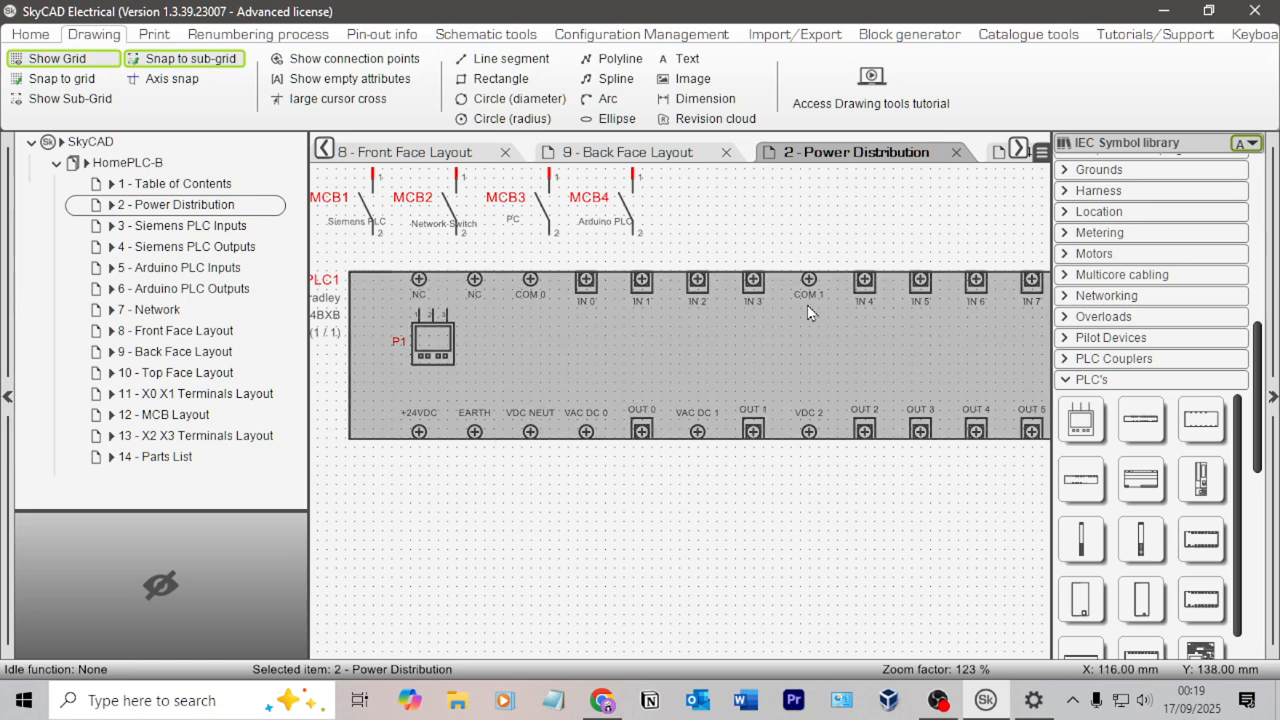
{"action": "middle_click_drag", "start_coordinate": [903, 341], "coordinate": [615, 328]}
{"action": "mouse_move", "coordinate": [973, 380]}
{"action": "middle_mouse_down"}
{"action": "mouse_move", "coordinate": [674, 391]}
{"action": "mouse_move", "coordinate": [1036, 447]}
{"action": "middle_mouse_up"}
{"action": "middle_click_drag", "start_coordinate": [482, 401], "coordinate": [745, 375]}
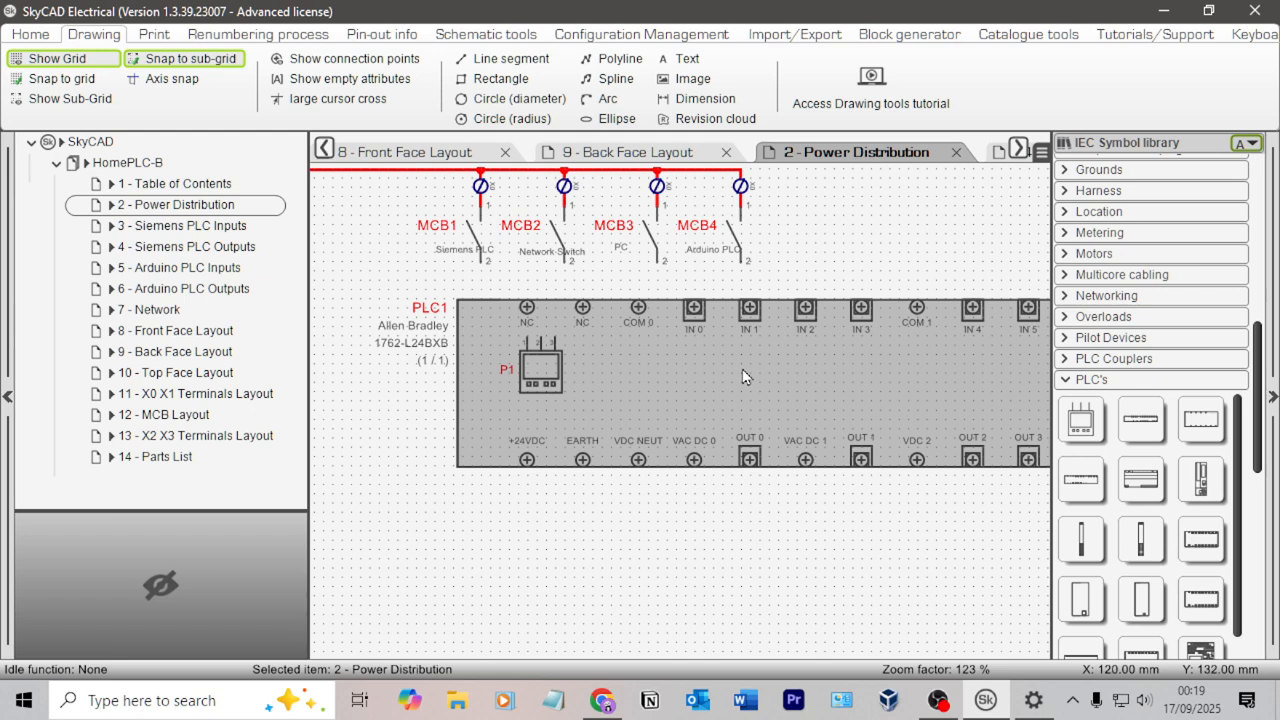
{"action": "left_click", "coordinate": [742, 377]}
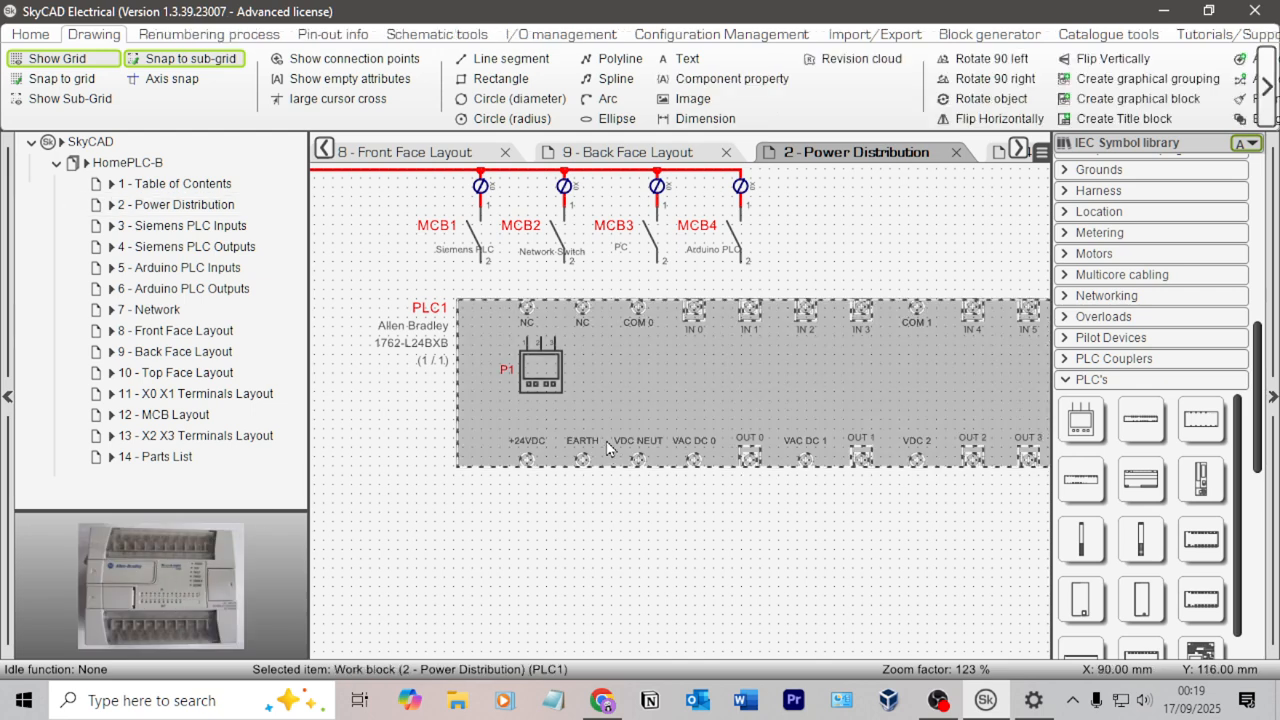
{"action": "key", "text": "Delete"}
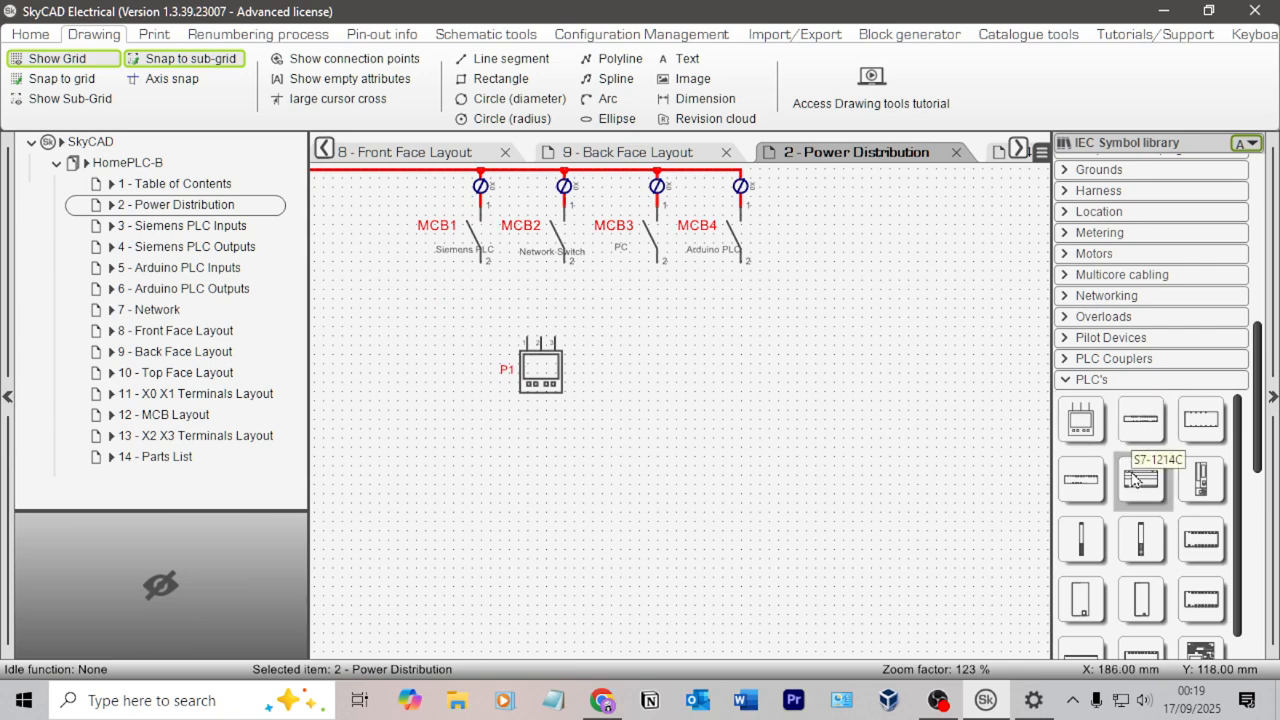
Try the ET 200SP IM 155-6 PN symbol in the space below MCB4, and delete it.
{"action": "left_click_drag", "start_coordinate": [1195, 478], "coordinate": [749, 332]}
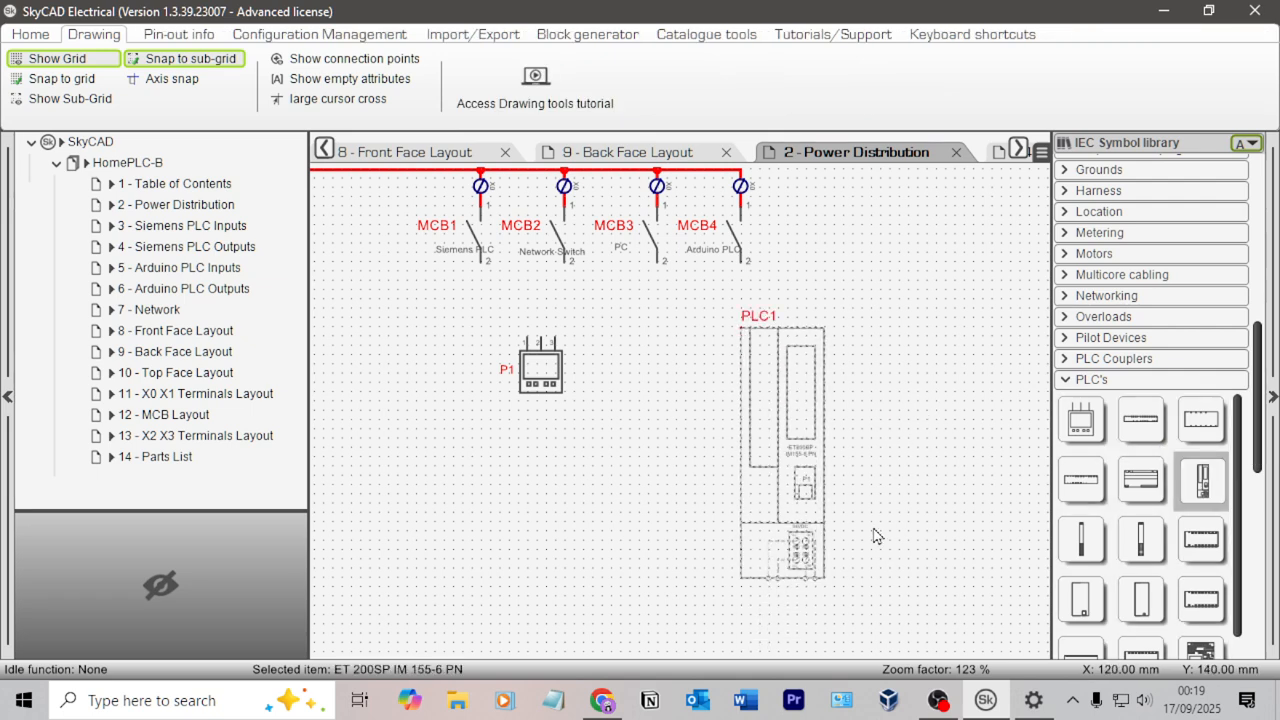
{"action": "left_click", "coordinate": [805, 535]}
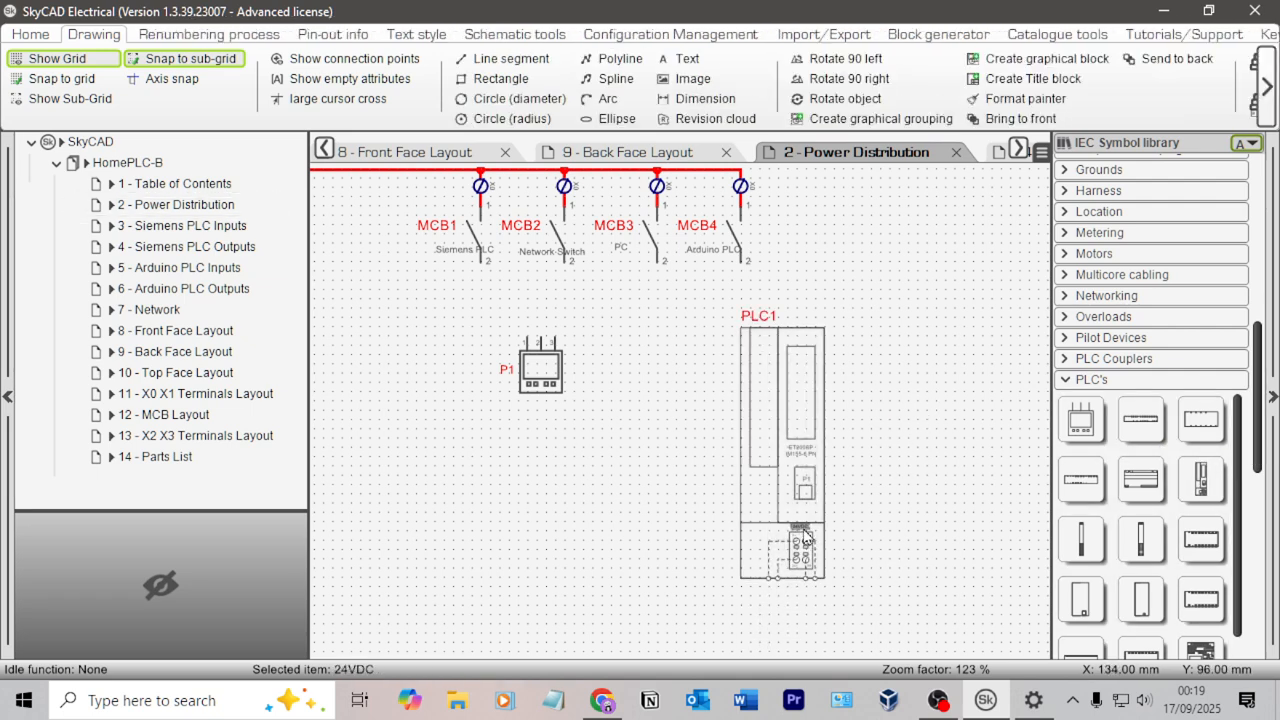
{"action": "left_click_drag", "start_coordinate": [908, 606], "coordinate": [701, 321]}
{"action": "key", "text": "Delete"}
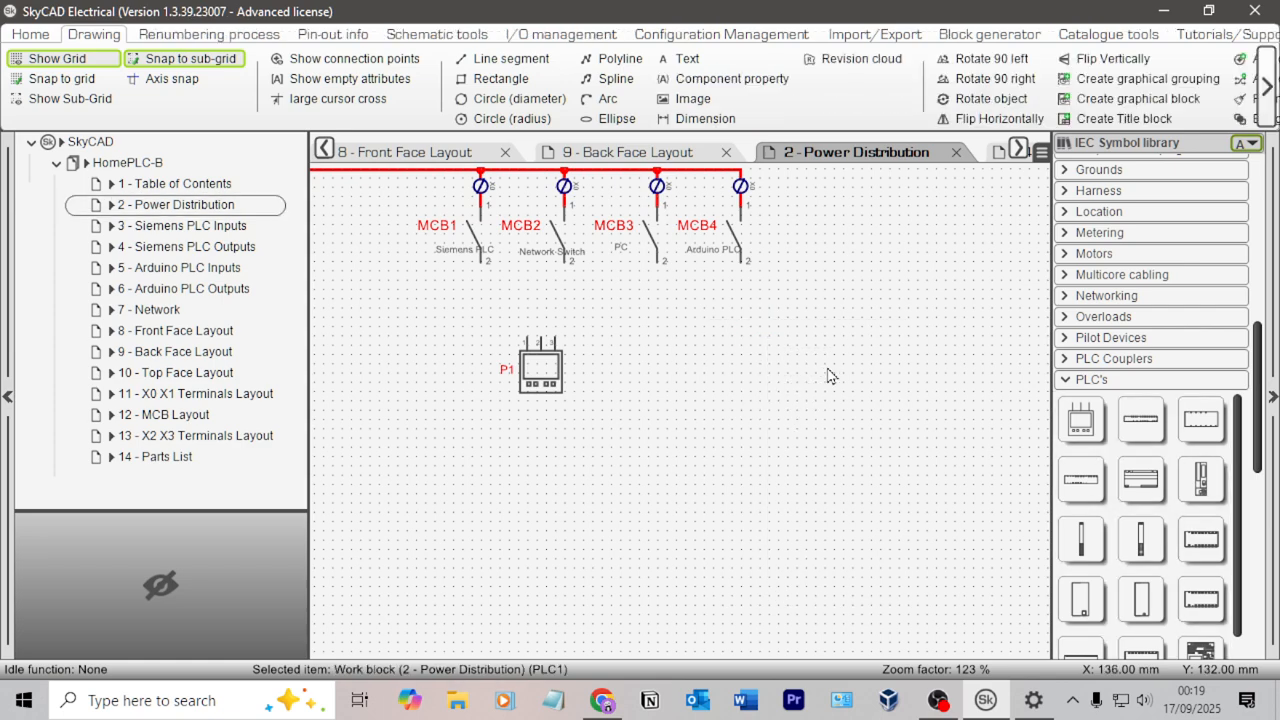
Try the Siemens S7-1214C PLC symbol beside the HMI, and delete it.
{"action": "left_click_drag", "start_coordinate": [1141, 480], "coordinate": [558, 318]}
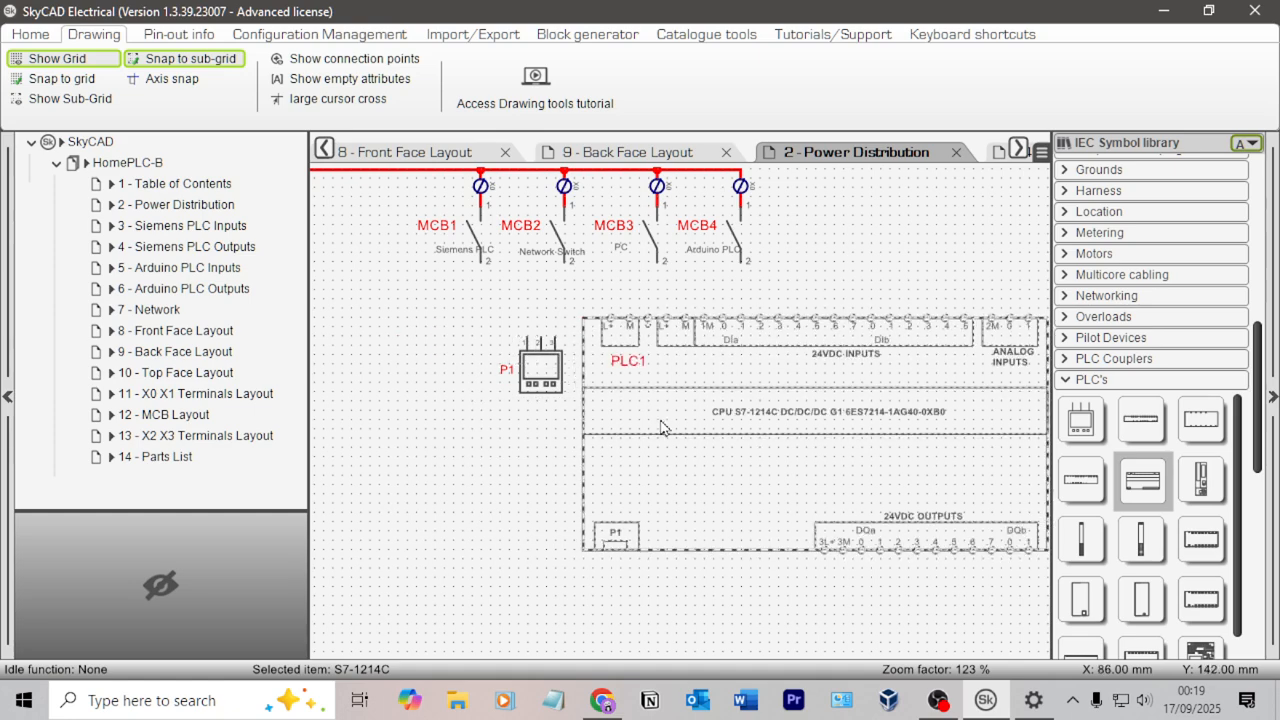
{"action": "scroll", "coordinate": [677, 436], "scroll_direction": "down", "scroll_amount": 1}
{"action": "middle_click_drag", "start_coordinate": [973, 441], "coordinate": [793, 433]}
{"action": "left_click", "coordinate": [891, 425]}
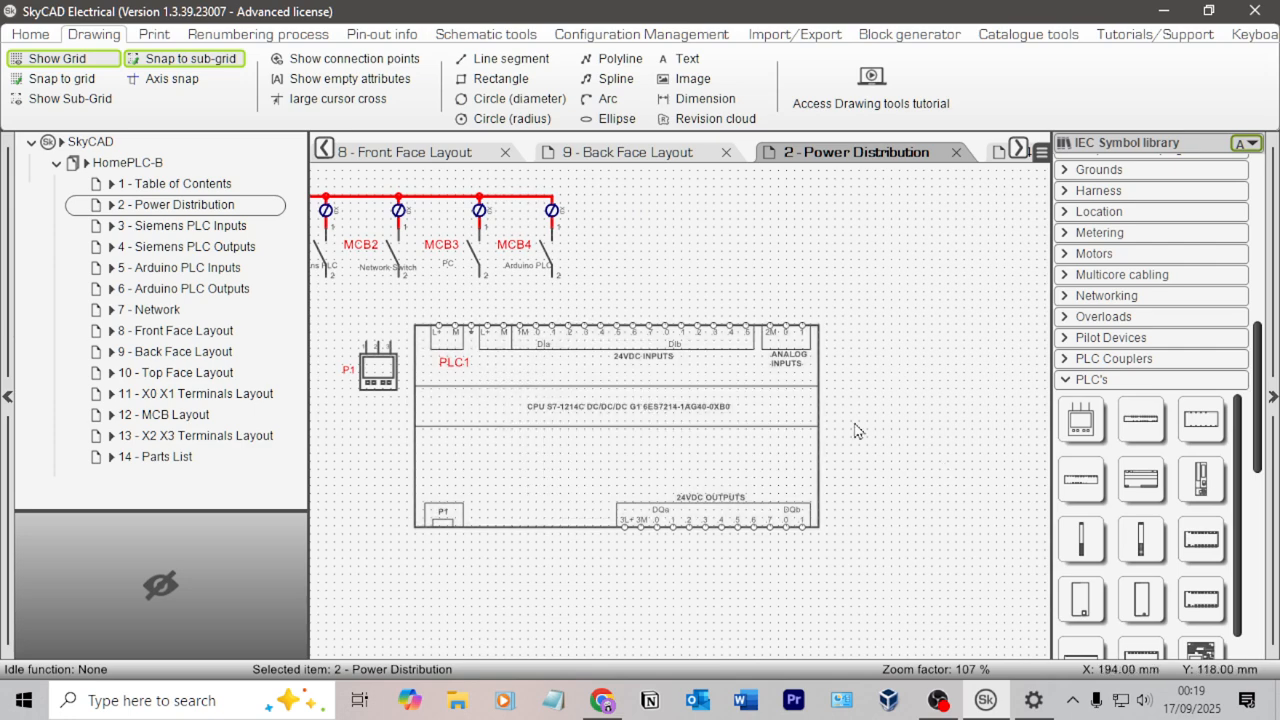
{"action": "left_click", "coordinate": [760, 428]}
{"action": "key", "text": "Delete"}
Try the Siemens PLC_LOGO symbol in the empty area beside MCB4, and delete it.
{"action": "scroll", "coordinate": [1210, 570], "scroll_direction": "down", "scroll_amount": 1}
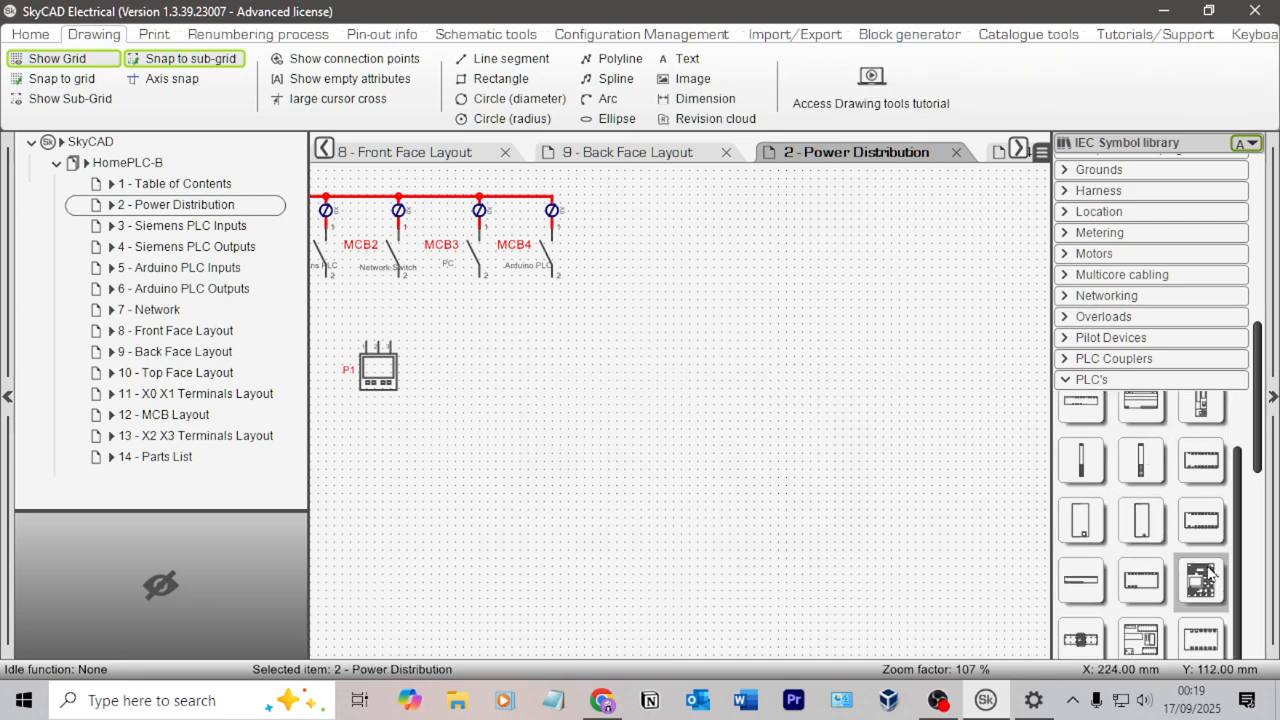
{"action": "left_click_drag", "start_coordinate": [1206, 585], "coordinate": [615, 587]}
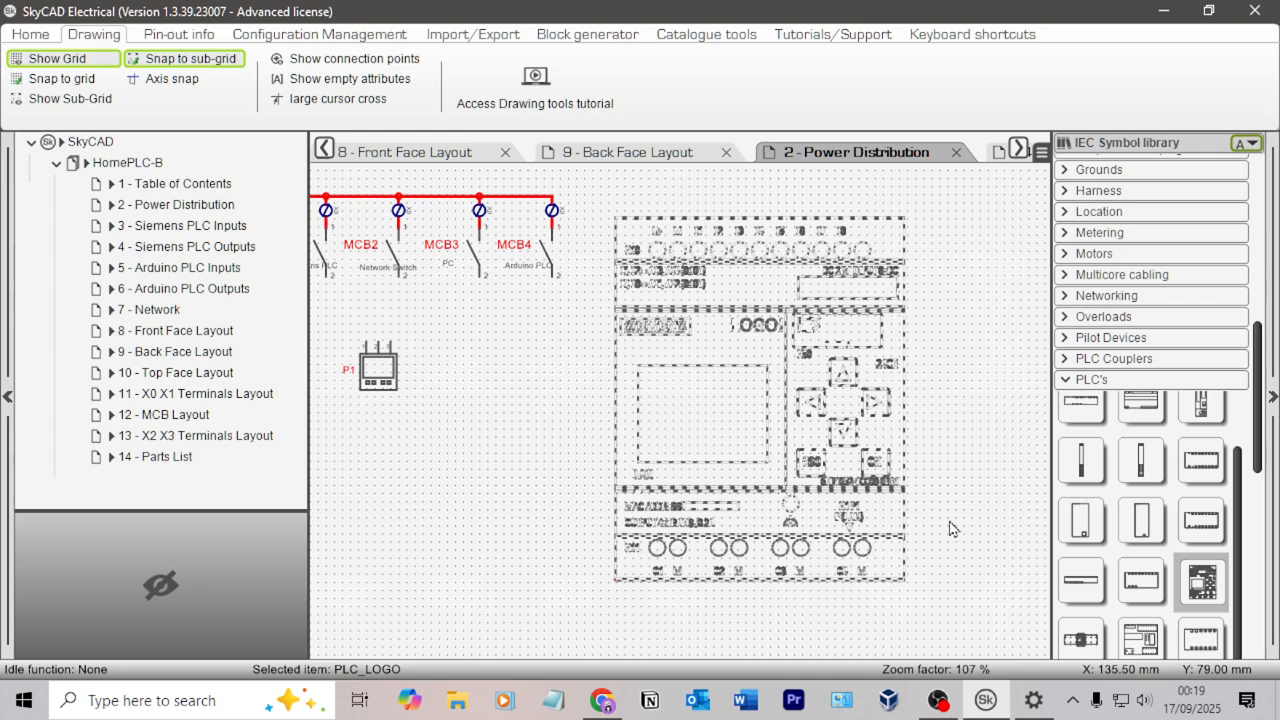
{"action": "left_click", "coordinate": [781, 383]}
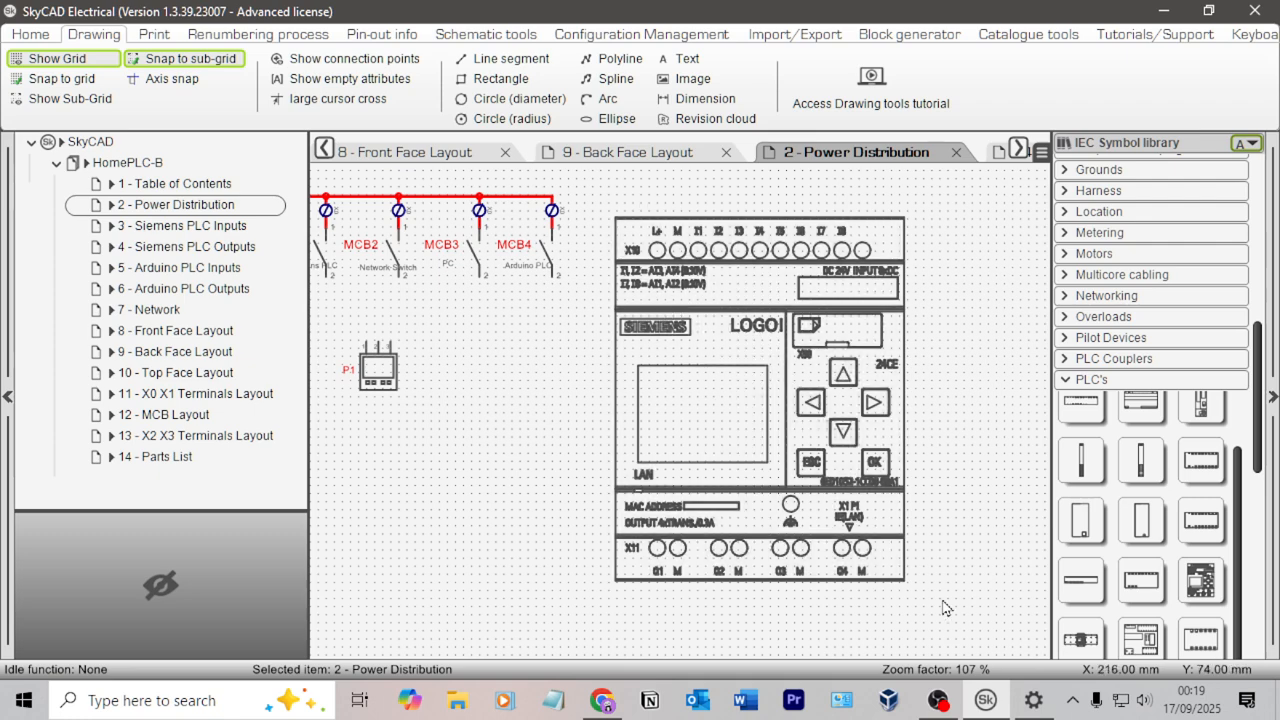
{"action": "left_click_drag", "start_coordinate": [948, 620], "coordinate": [581, 204]}
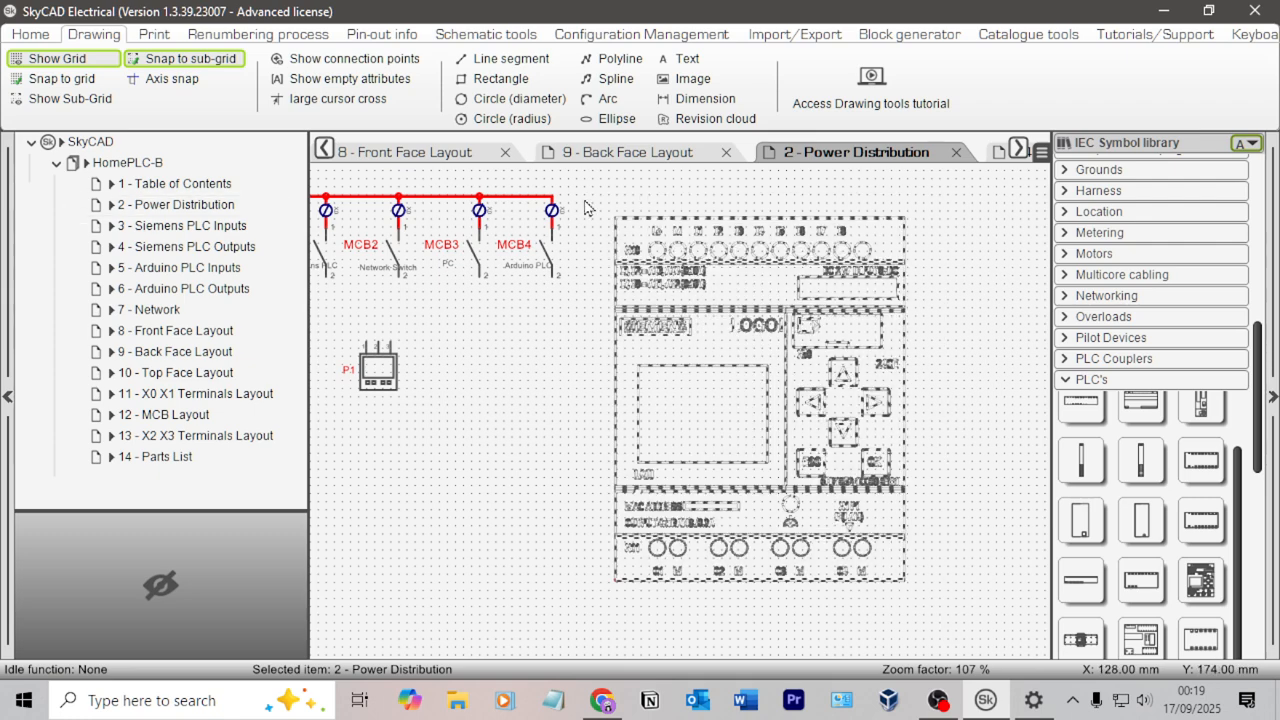
{"action": "key", "text": "Delete"}
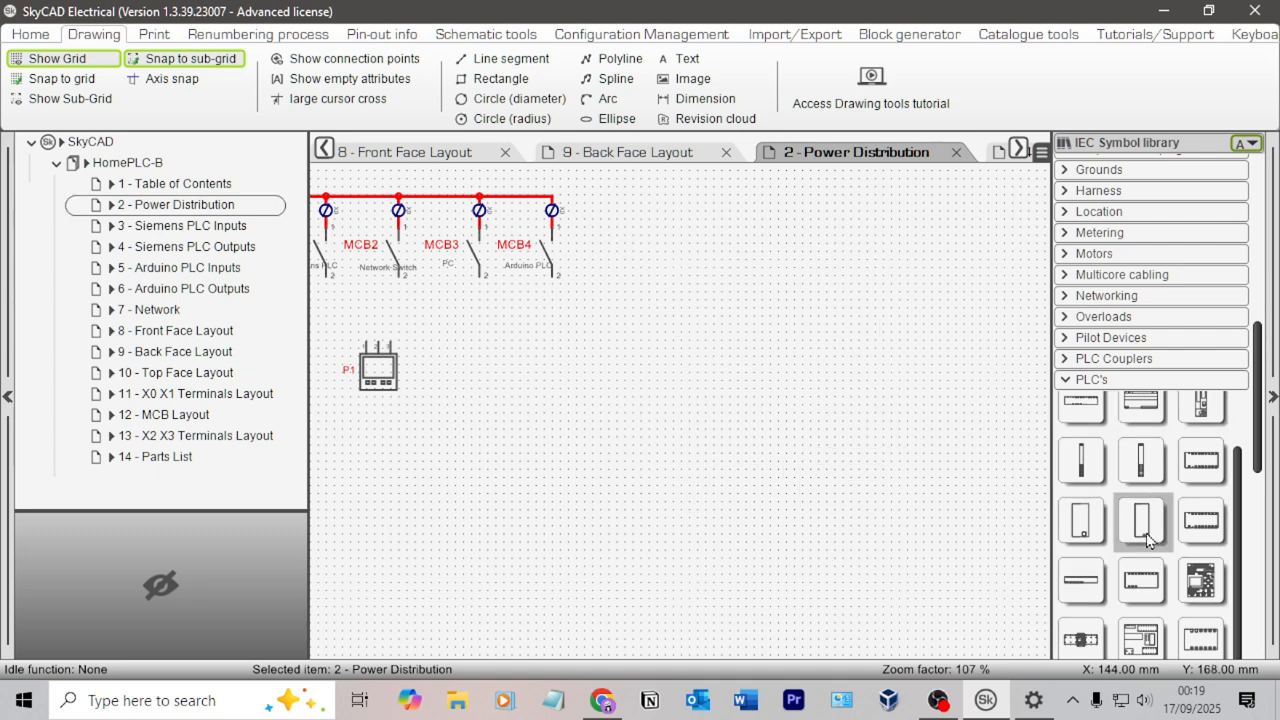
Try the 1200 G2 Power Terminals symbol beside the HMI, examine its terminals, and delete it.
{"action": "scroll", "coordinate": [1190, 540], "scroll_direction": "down", "scroll_amount": 3}
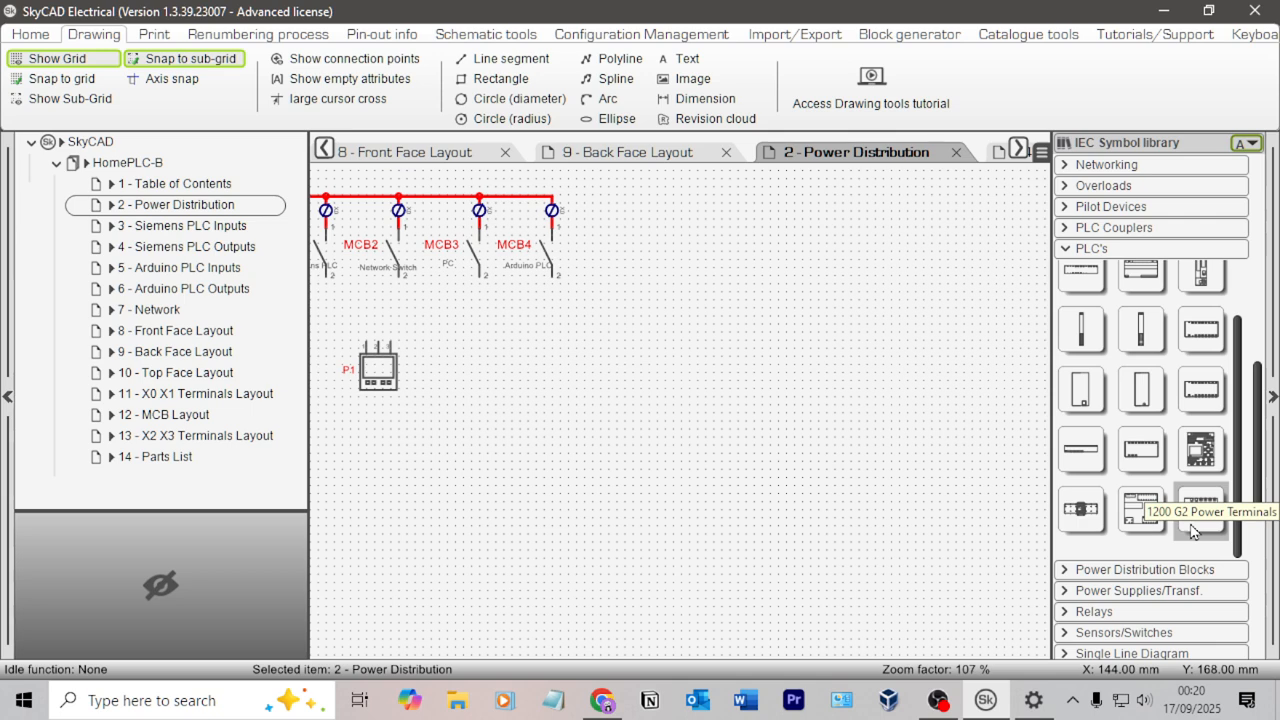
{"action": "scroll", "coordinate": [1203, 513], "scroll_direction": "up", "scroll_amount": 1}
{"action": "scroll", "coordinate": [1205, 513], "scroll_direction": "down", "scroll_amount": 1}
{"action": "left_click_drag", "start_coordinate": [1205, 513], "coordinate": [643, 457]}
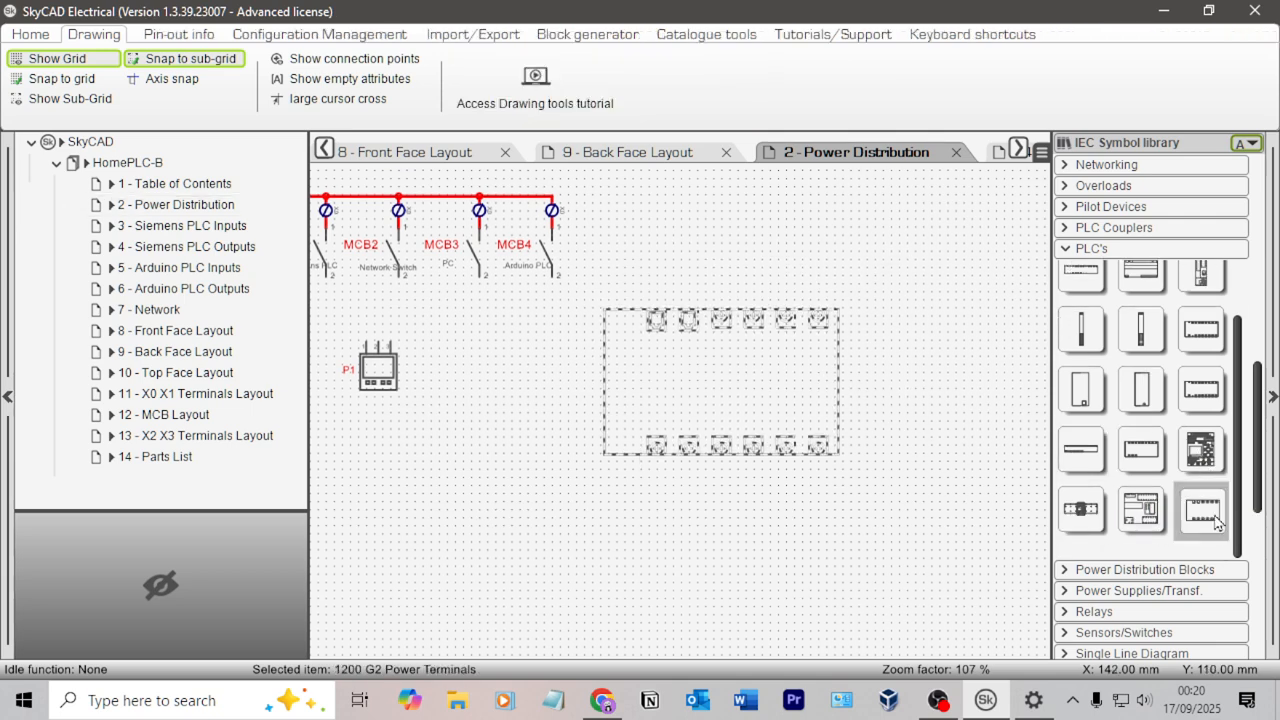
{"action": "left_click", "coordinate": [585, 402]}
{"action": "scroll", "coordinate": [585, 402], "scroll_direction": "up", "scroll_amount": 3}
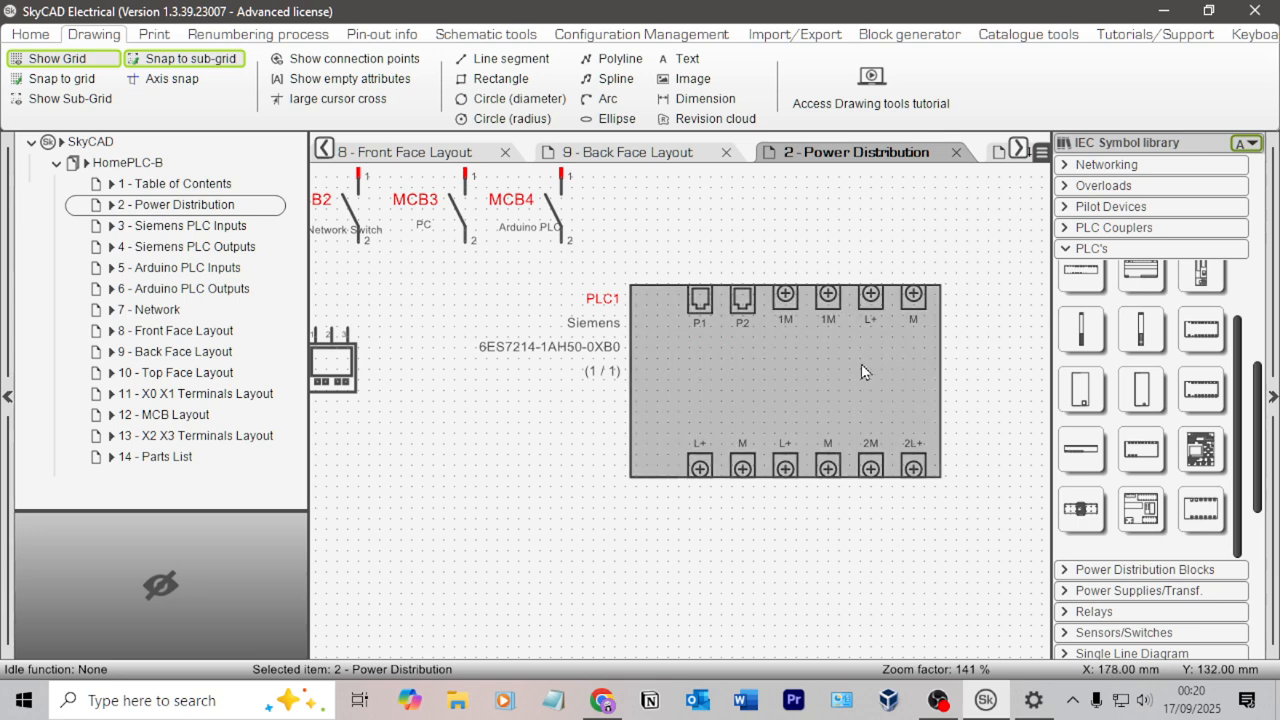
{"action": "left_click", "coordinate": [808, 401]}
{"action": "key", "text": "Delete"}
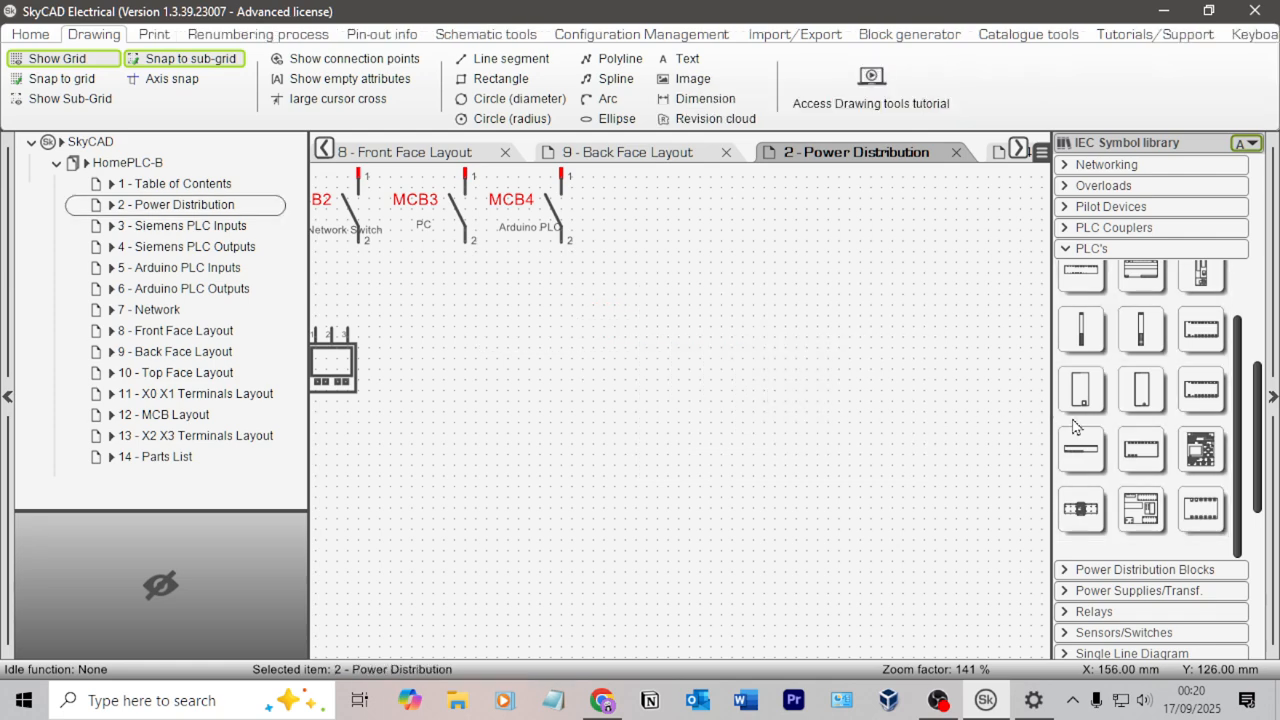
Try the 6ES7155-6AU02-0BN0 PLC coupler symbol in the space below MCB4, and cancel its PLC assignment.
{"action": "scroll", "coordinate": [1097, 402], "scroll_direction": "up", "scroll_amount": 1}
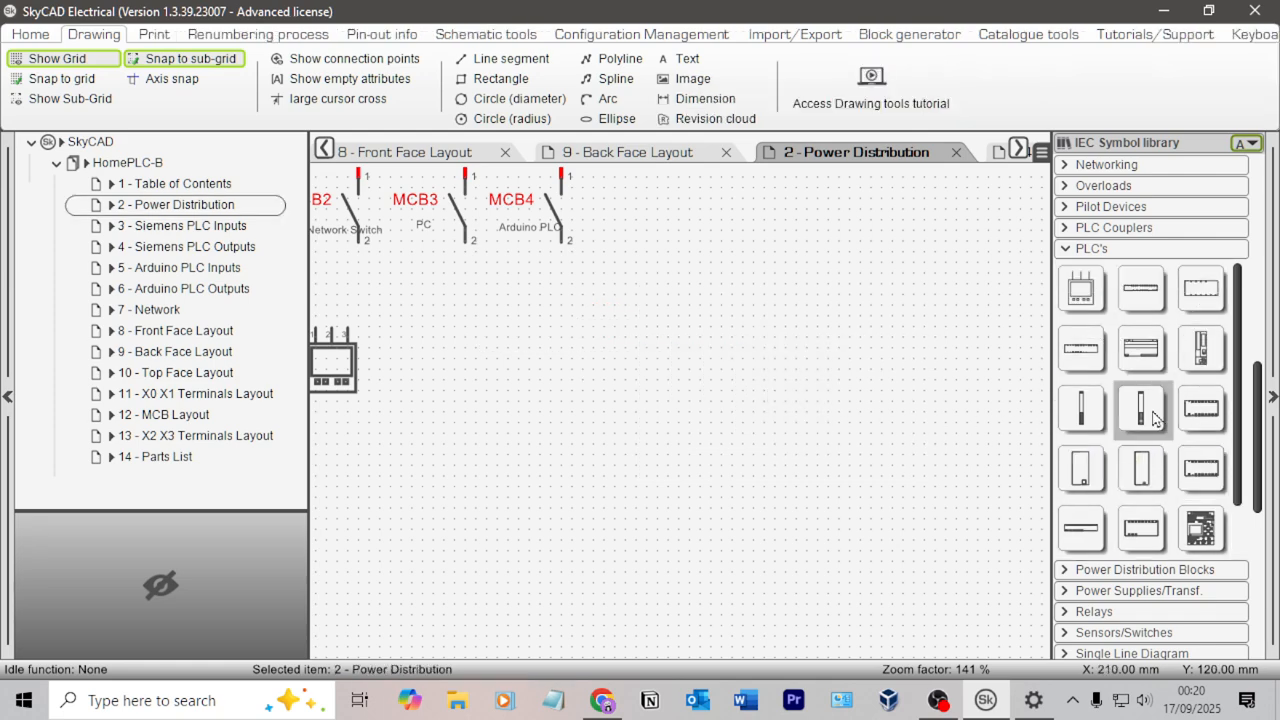
{"action": "scroll", "coordinate": [1137, 474], "scroll_direction": "up", "scroll_amount": 2}
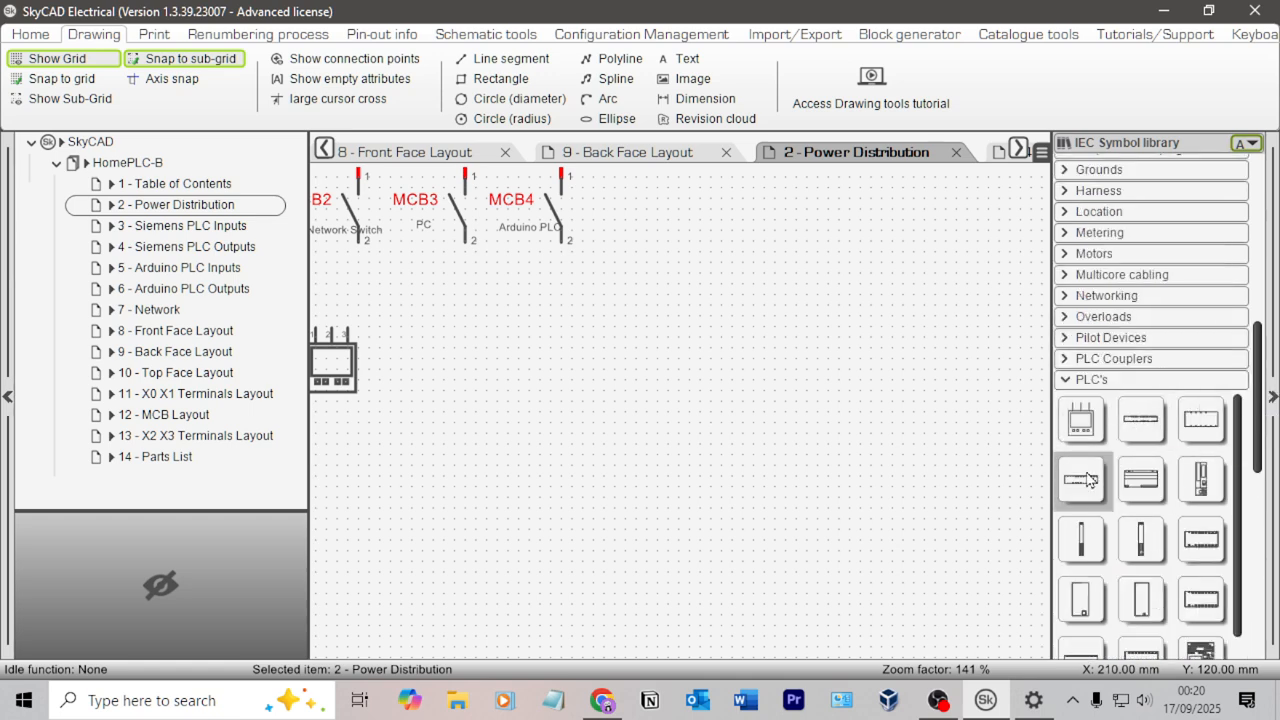
{"action": "left_click", "coordinate": [1065, 360]}
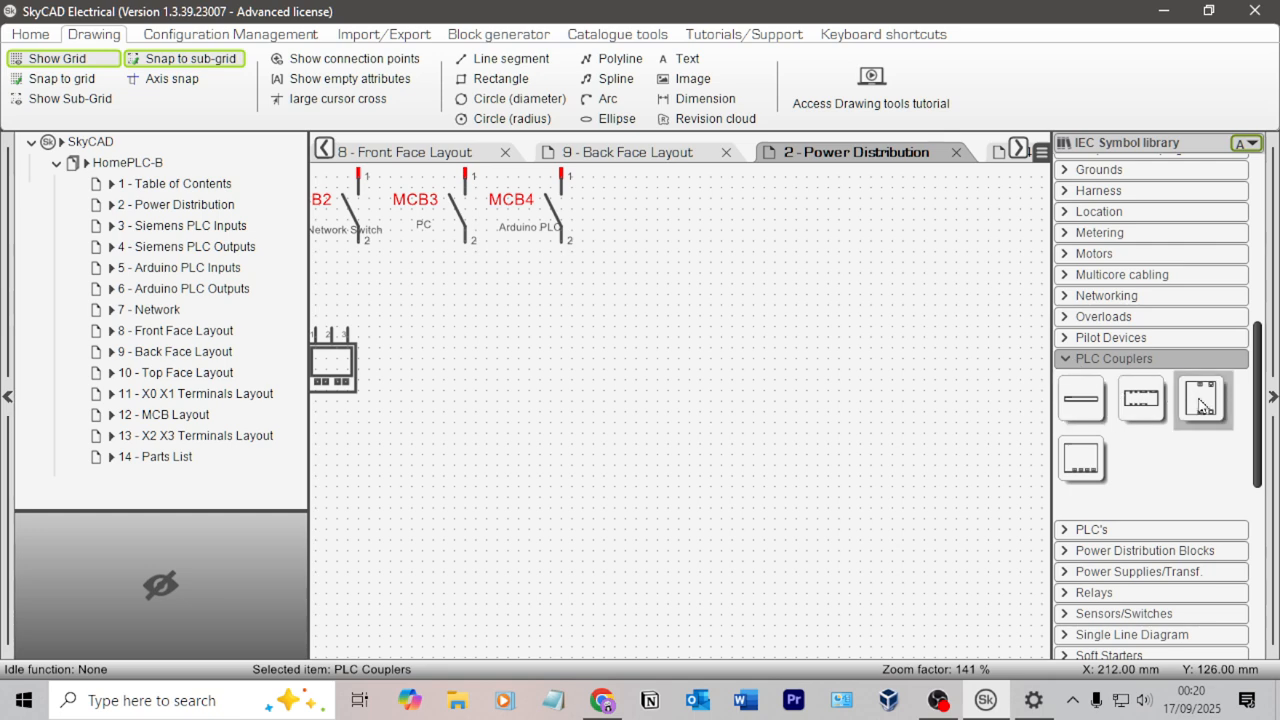
{"action": "left_click", "coordinate": [1092, 466]}
{"action": "left_click", "coordinate": [684, 426]}
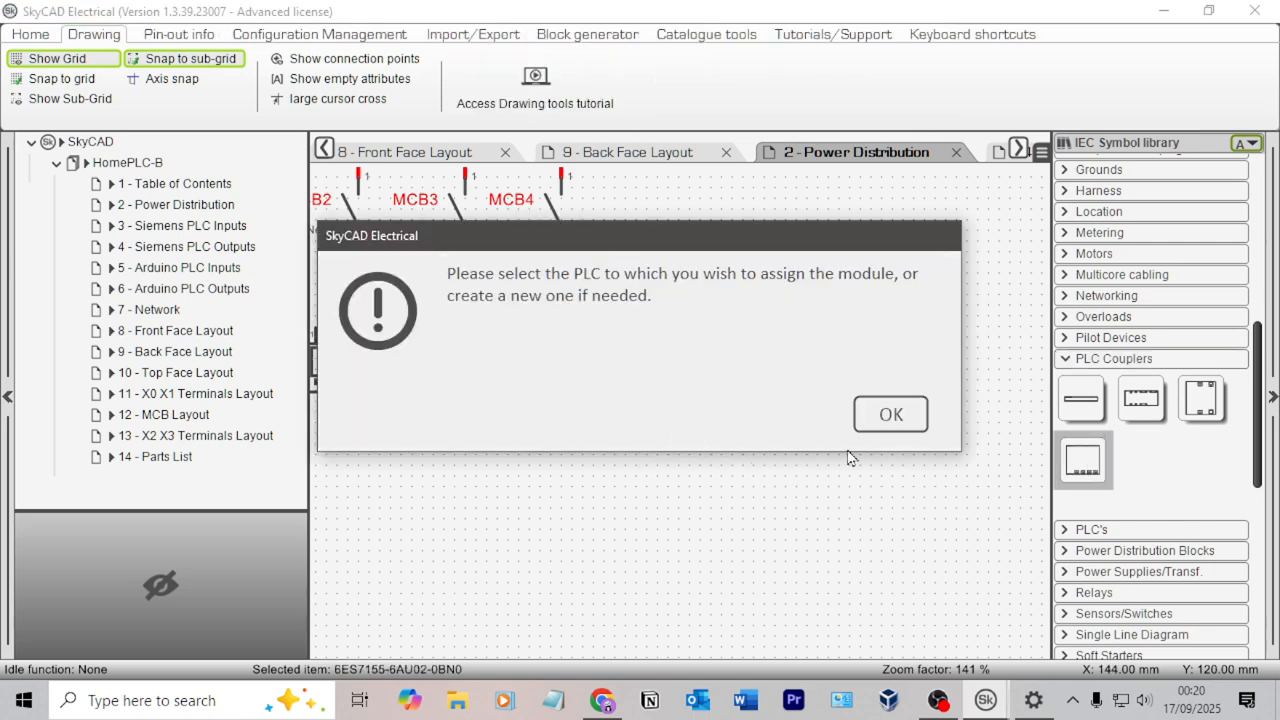
{"action": "left_click", "coordinate": [891, 416]}
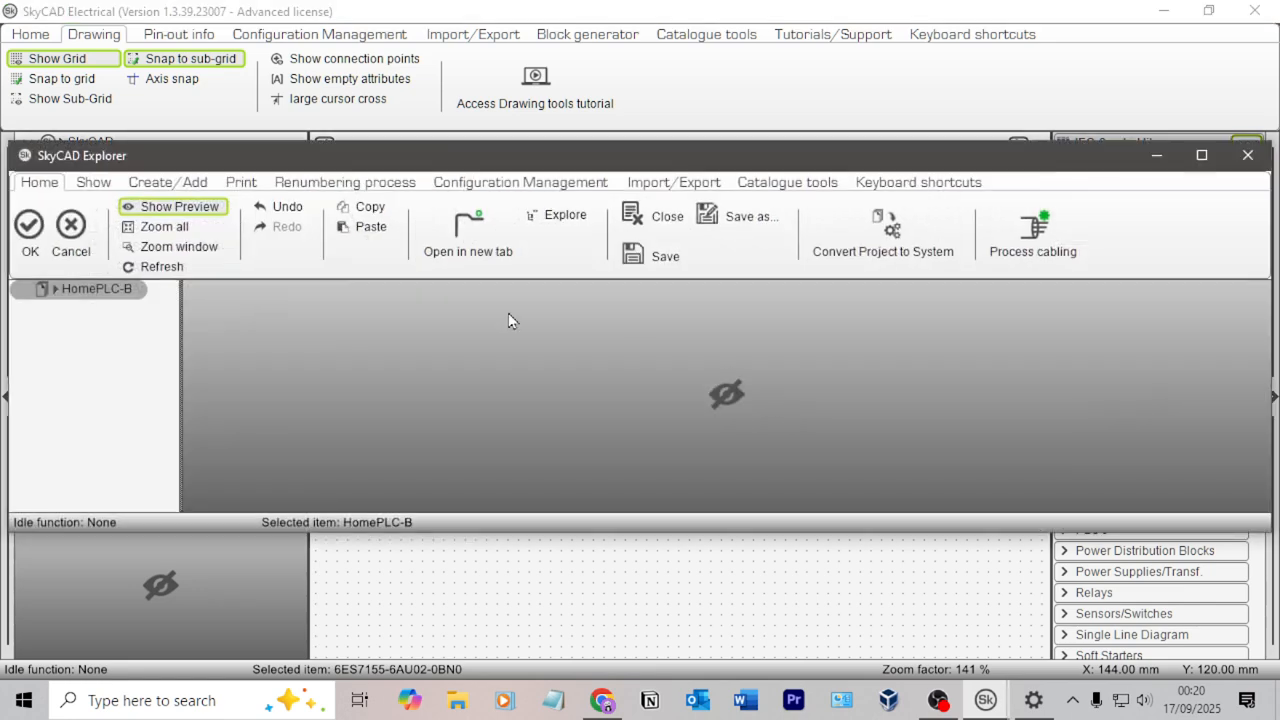
{"action": "left_click", "coordinate": [76, 245]}
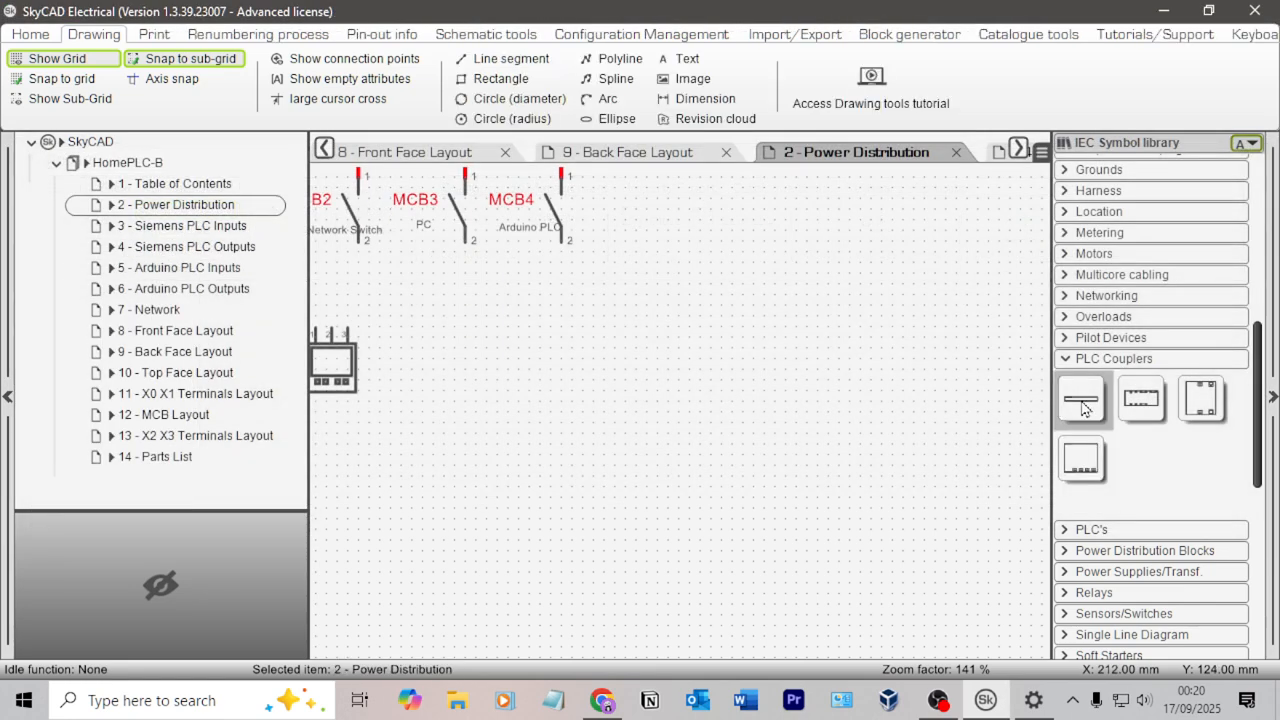
{"action": "left_click", "coordinate": [1072, 359]}
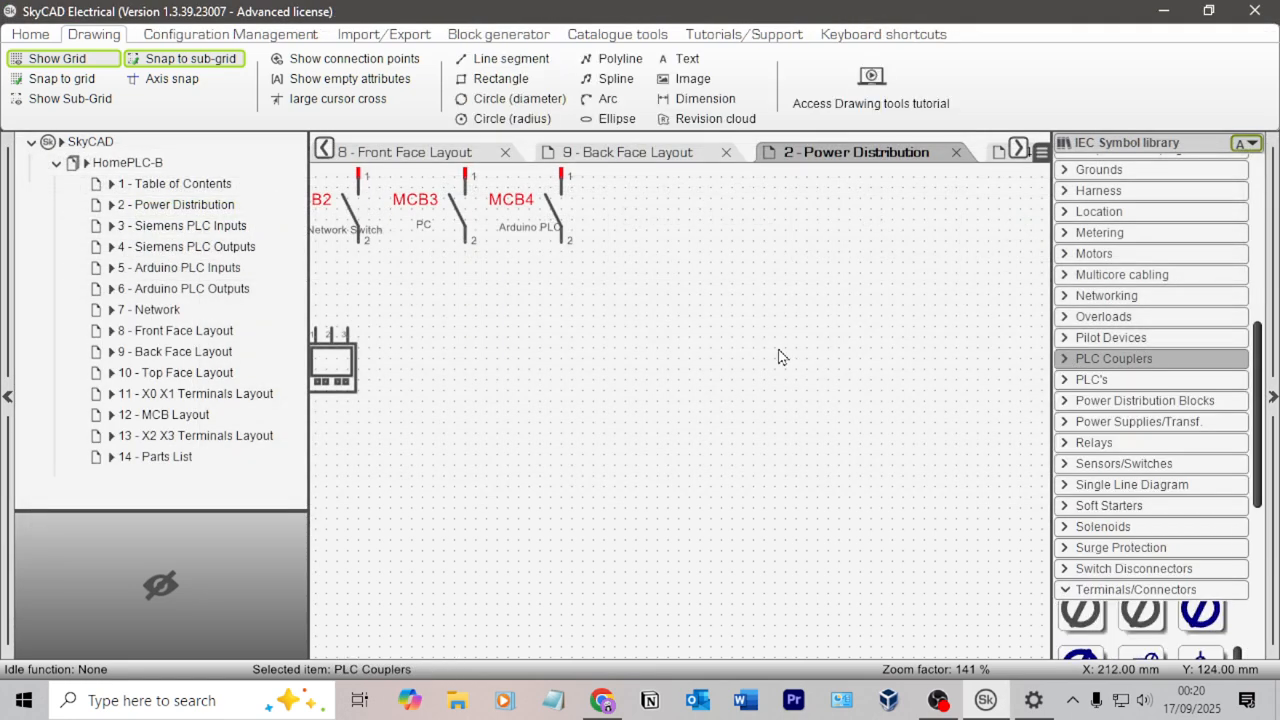
Delete the HMI symbol P1 from the space below the breakers.
{"action": "scroll", "coordinate": [790, 350], "scroll_direction": "down", "scroll_amount": 2}
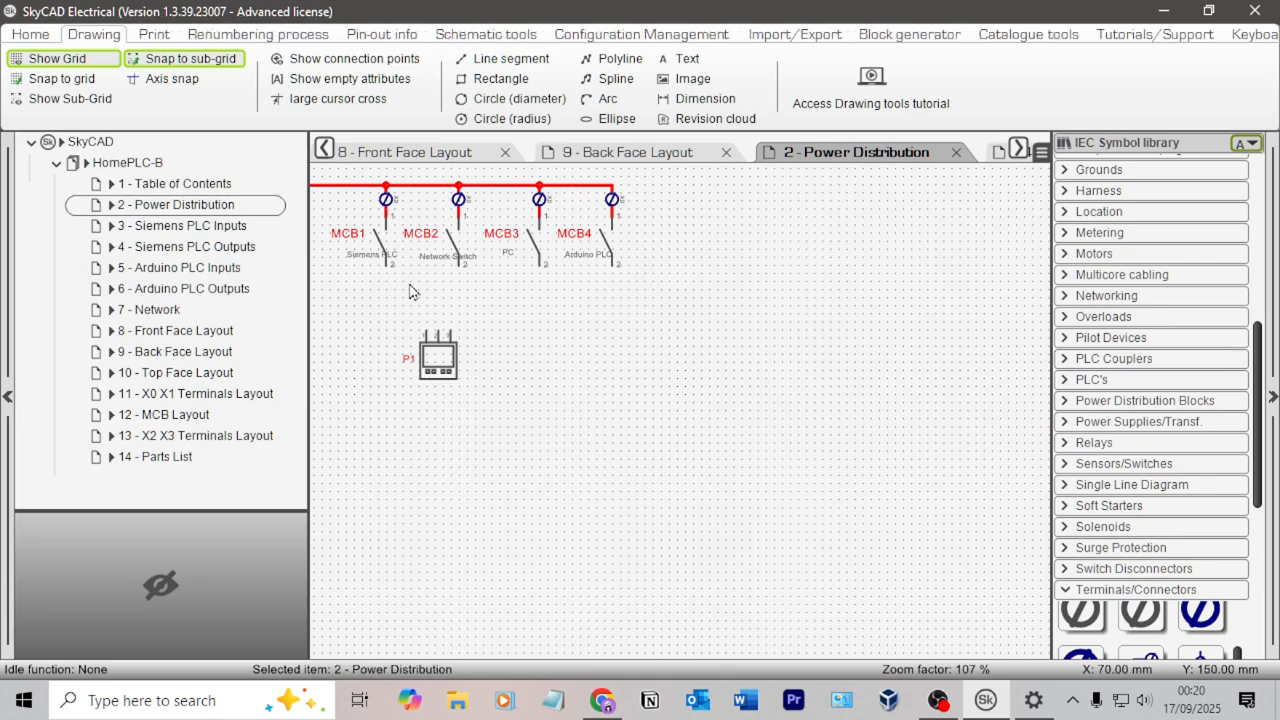
{"action": "scroll", "coordinate": [1100, 395], "scroll_direction": "up", "scroll_amount": 1}
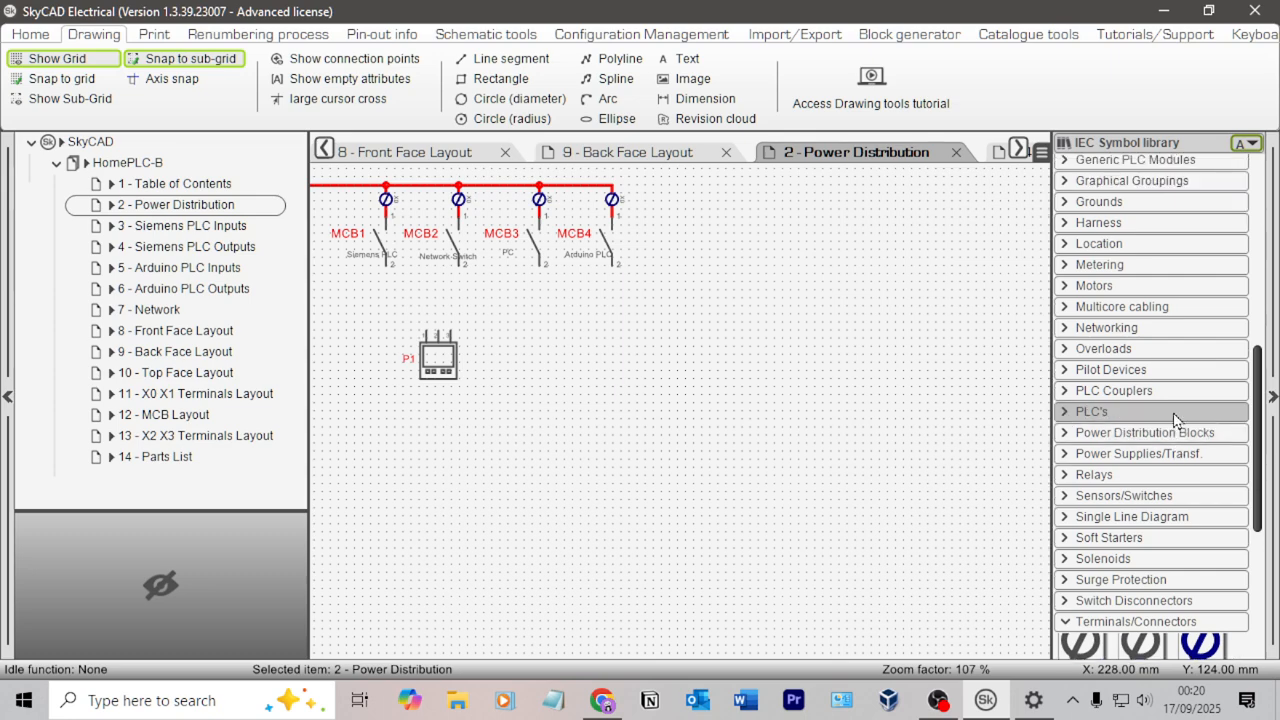
{"action": "scroll", "coordinate": [1100, 395], "scroll_direction": "down", "scroll_amount": 2}
{"action": "scroll", "coordinate": [634, 357], "scroll_direction": "up", "scroll_amount": 2}
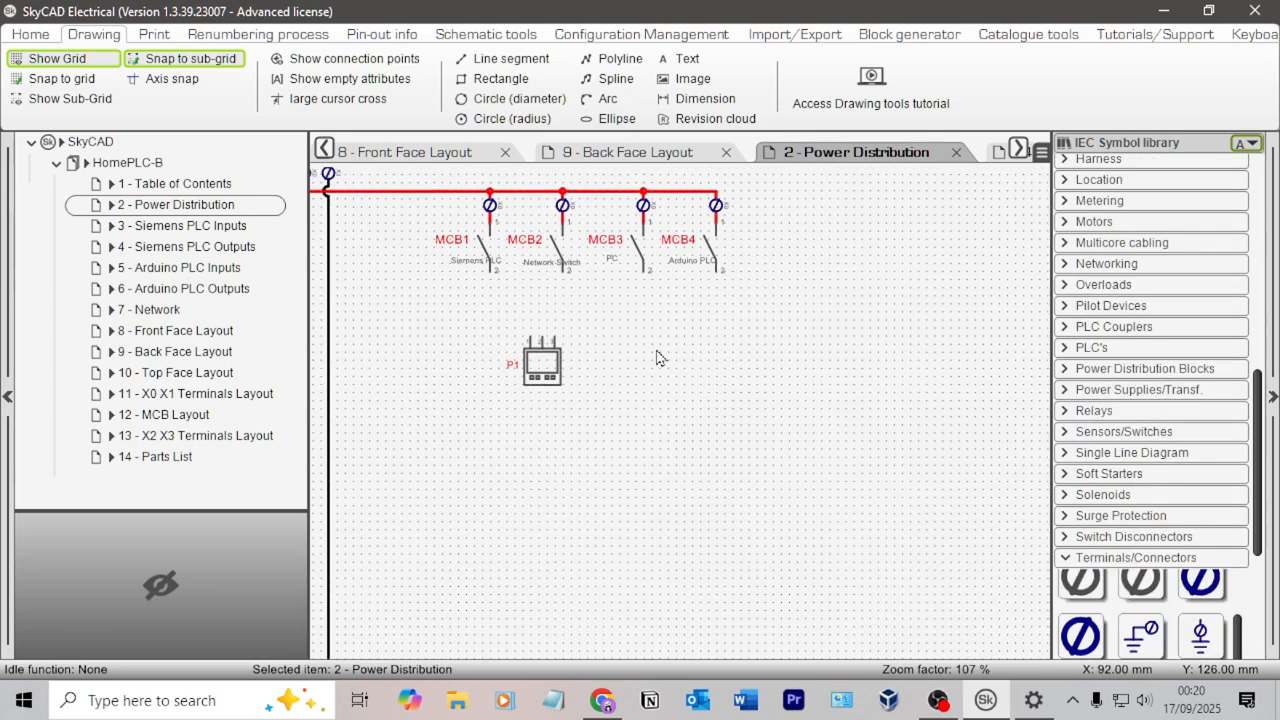
{"action": "left_click", "coordinate": [641, 437]}
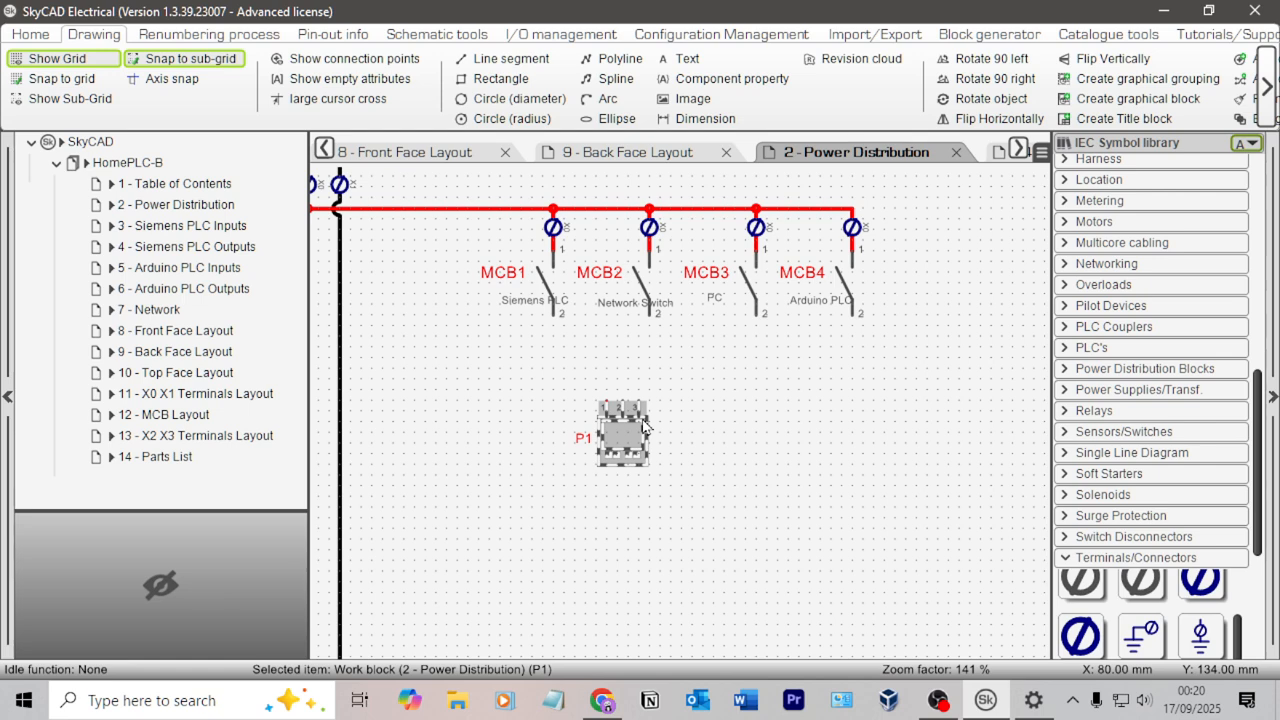
{"action": "key", "text": "Delete"}
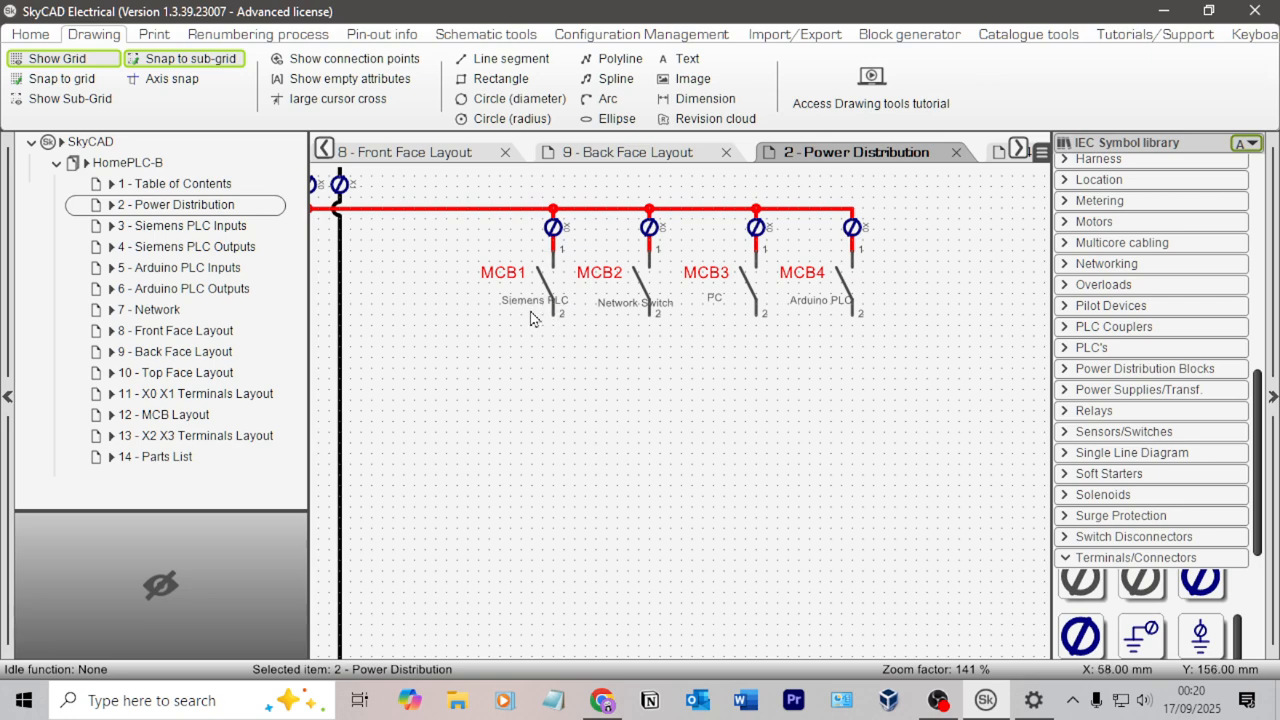
Examine the Terminals/Connectors and PLC's symbol categories for a usable PLC power symbol, and collapse both.
{"action": "scroll", "coordinate": [1170, 485], "scroll_direction": "down", "scroll_amount": 5}
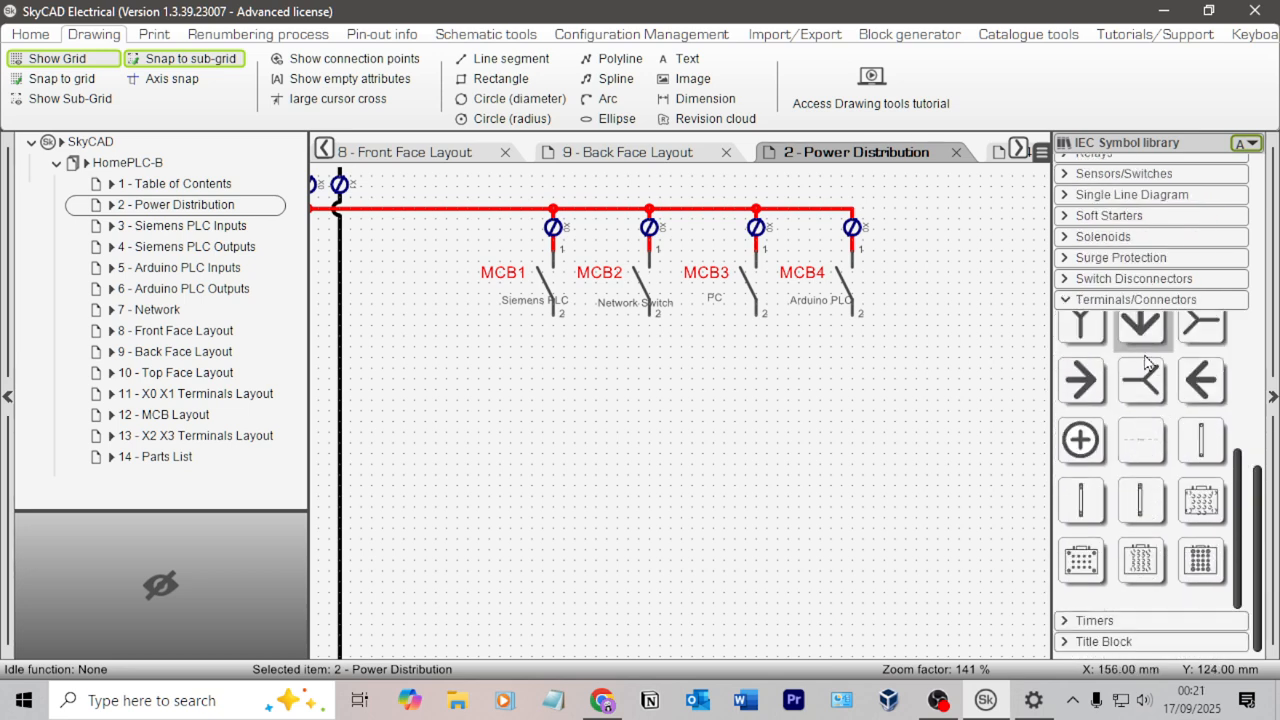
{"action": "scroll", "coordinate": [1160, 570], "scroll_direction": "up", "scroll_amount": 1}
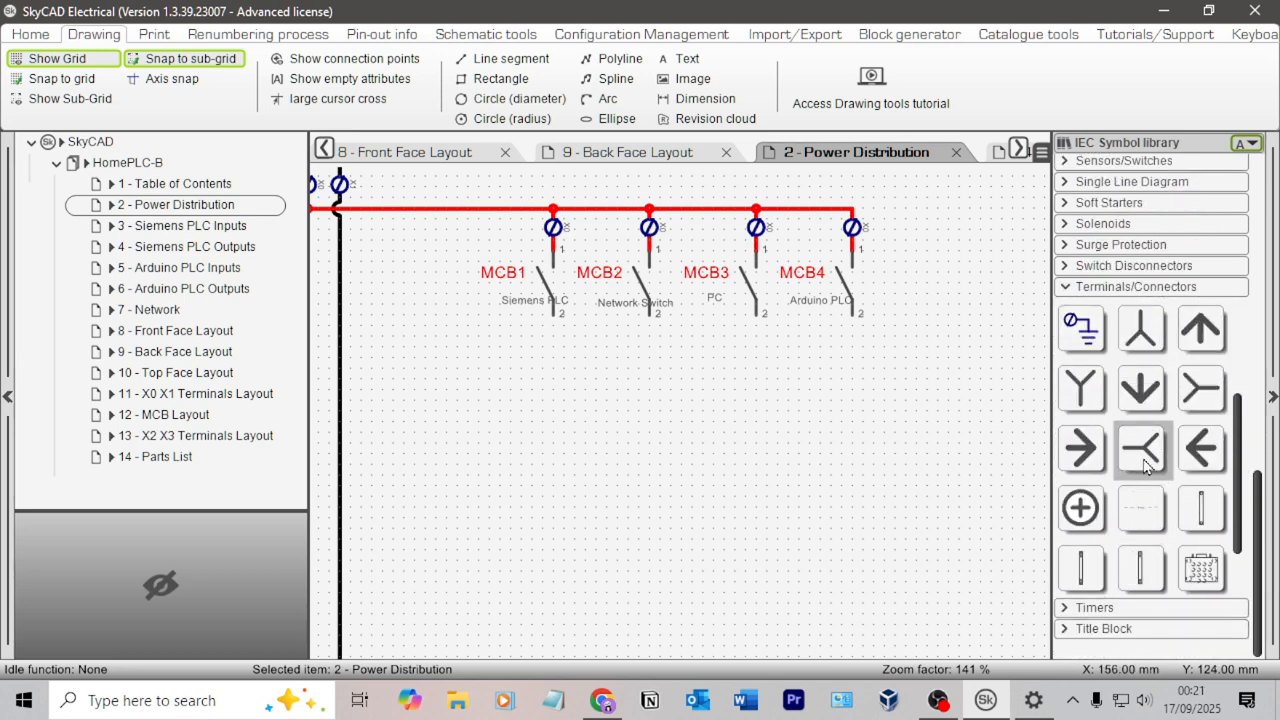
{"action": "left_click", "coordinate": [1066, 287]}
{"action": "scroll", "coordinate": [1140, 360], "scroll_direction": "up", "scroll_amount": 1}
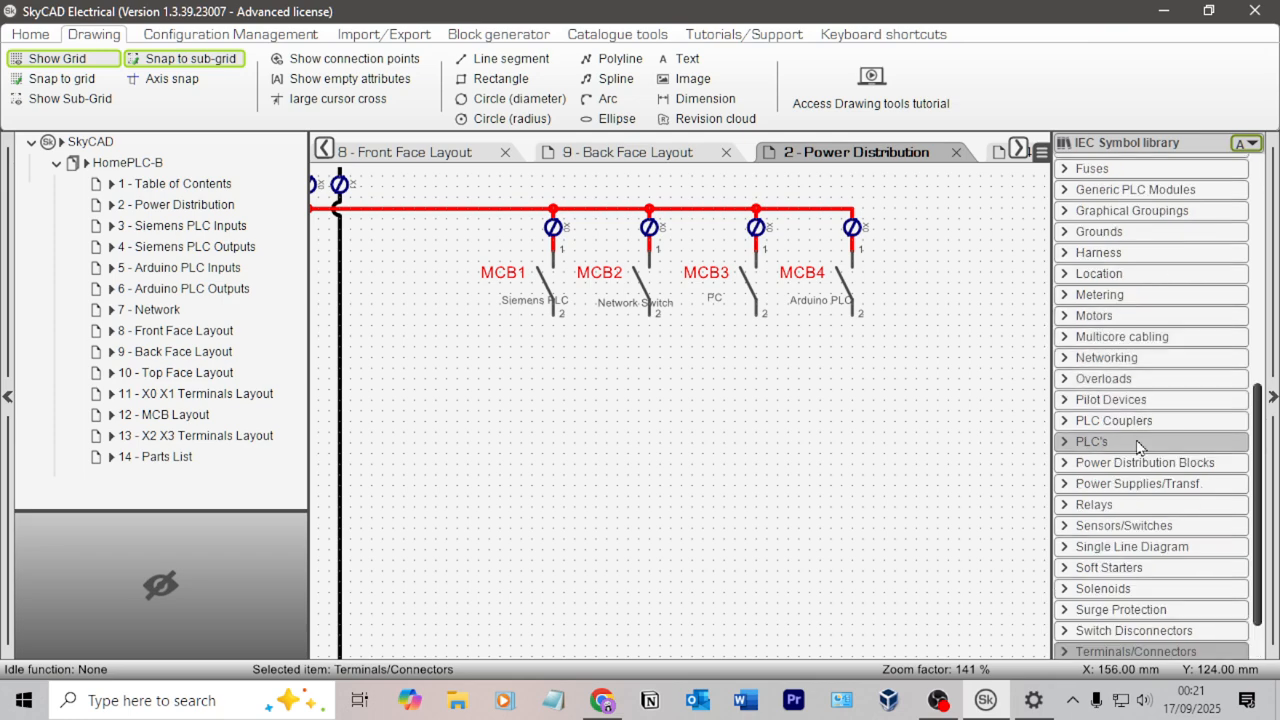
{"action": "scroll", "coordinate": [1110, 425], "scroll_direction": "down", "scroll_amount": 1}
{"action": "left_click", "coordinate": [1065, 377]}
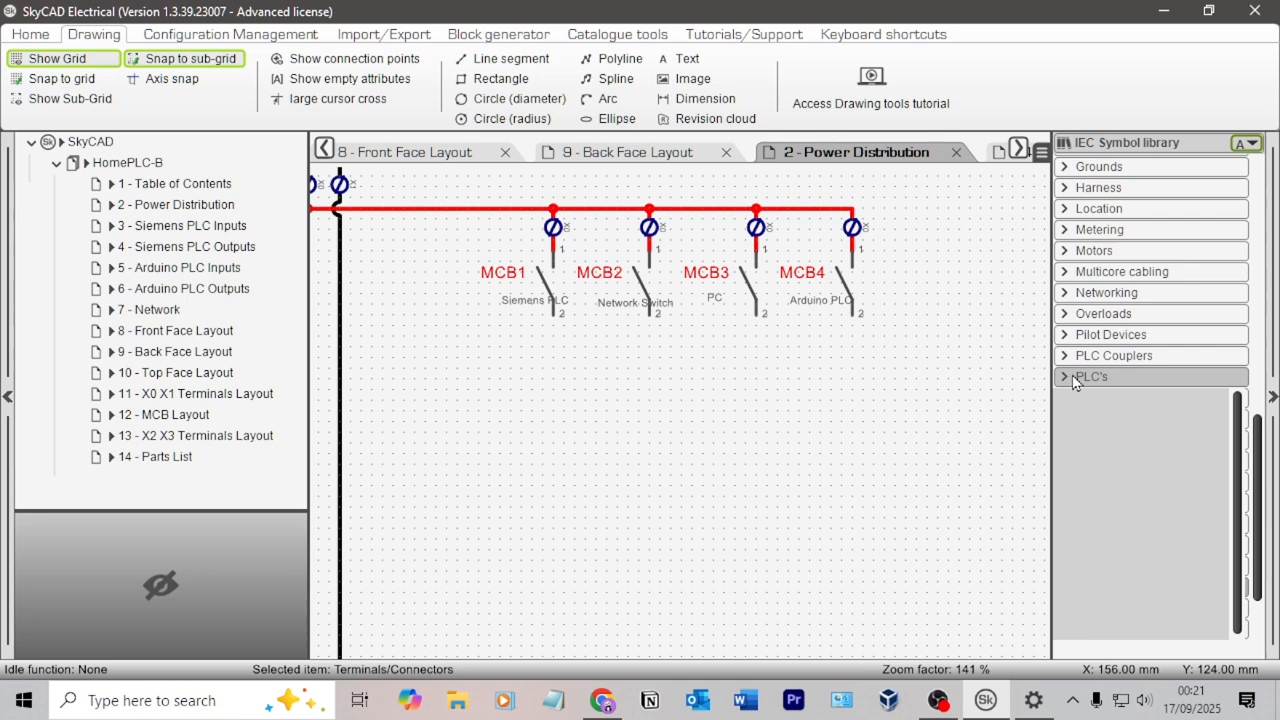
{"action": "left_click", "coordinate": [1067, 378]}
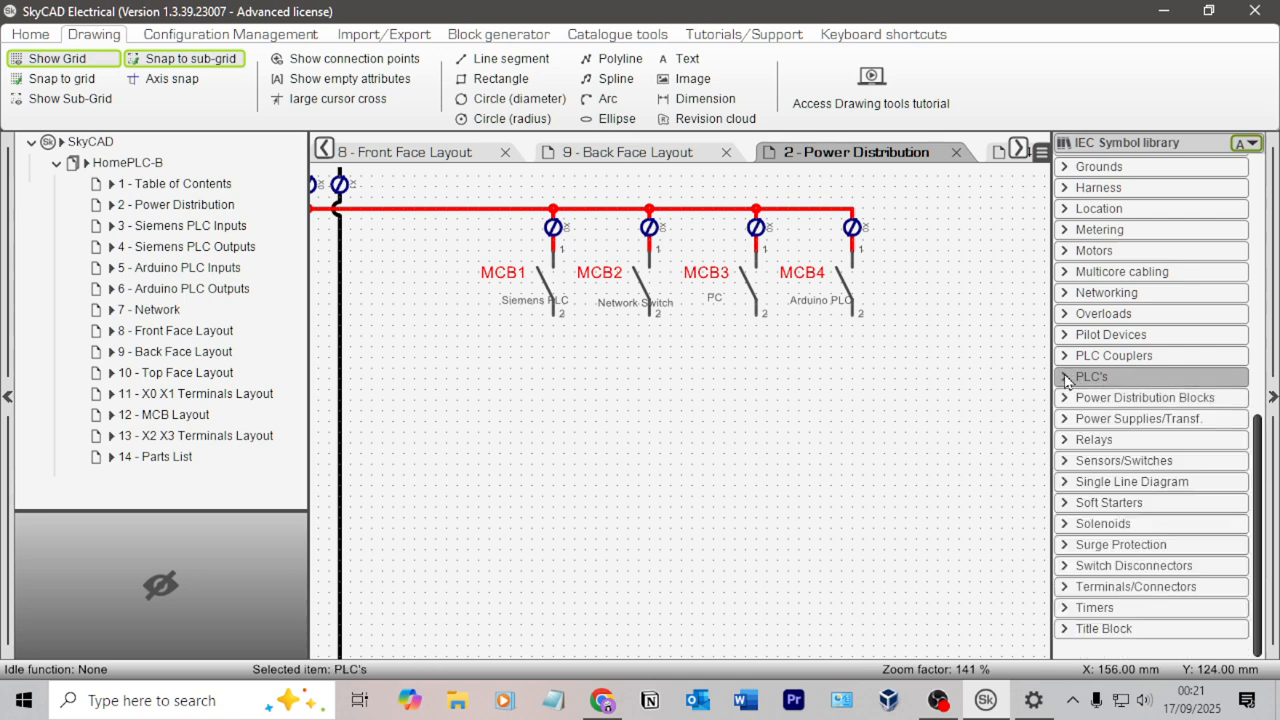
{"action": "left_click", "coordinate": [1066, 378]}
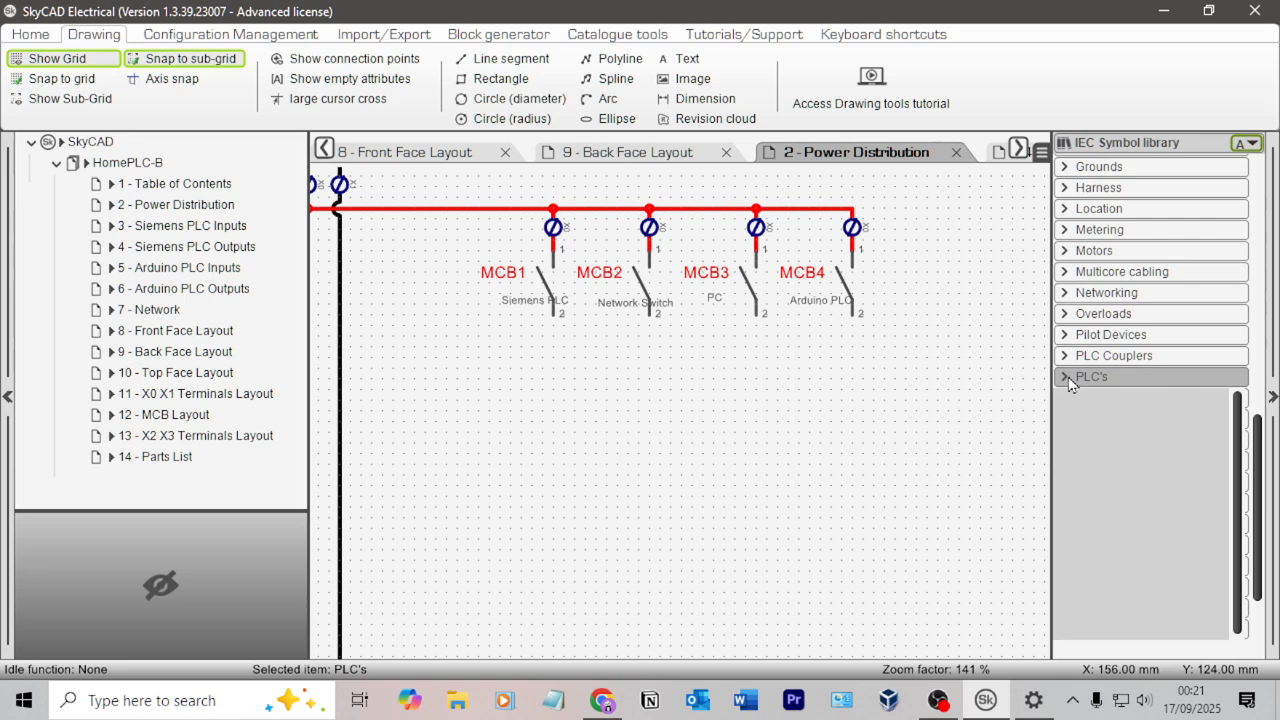
{"action": "left_click", "coordinate": [848, 401]}
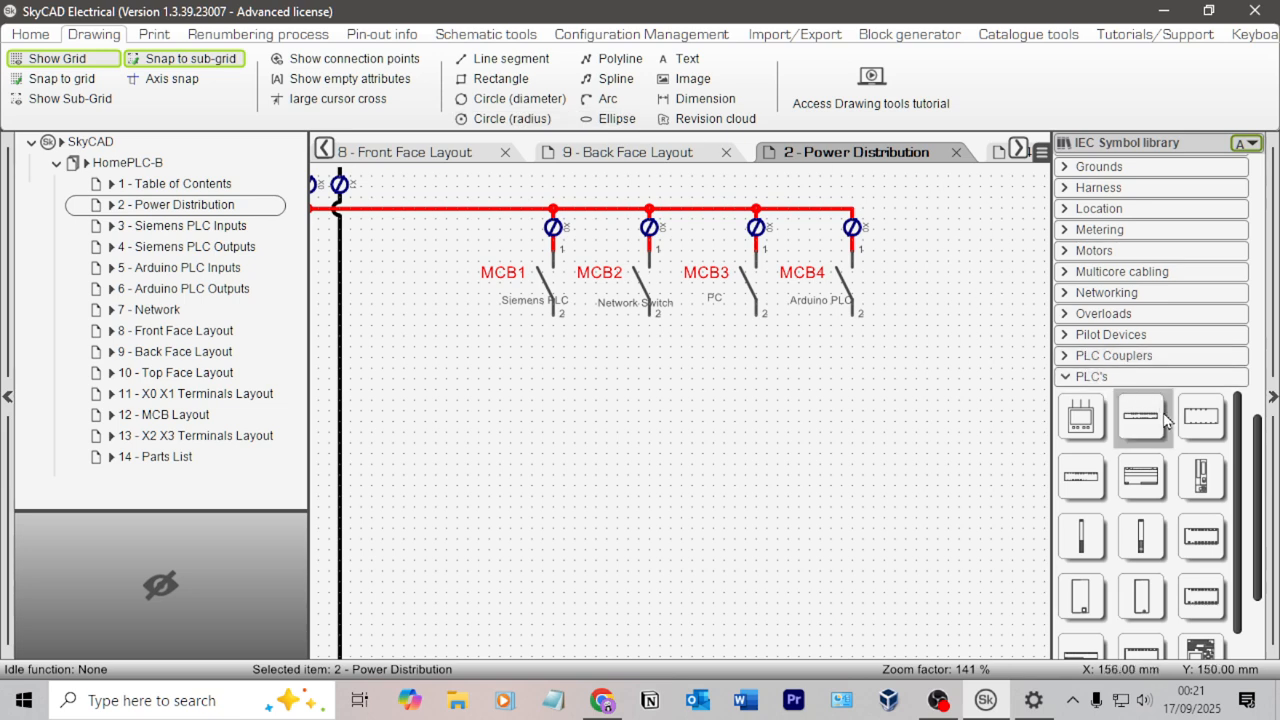
{"action": "left_click", "coordinate": [1066, 378]}
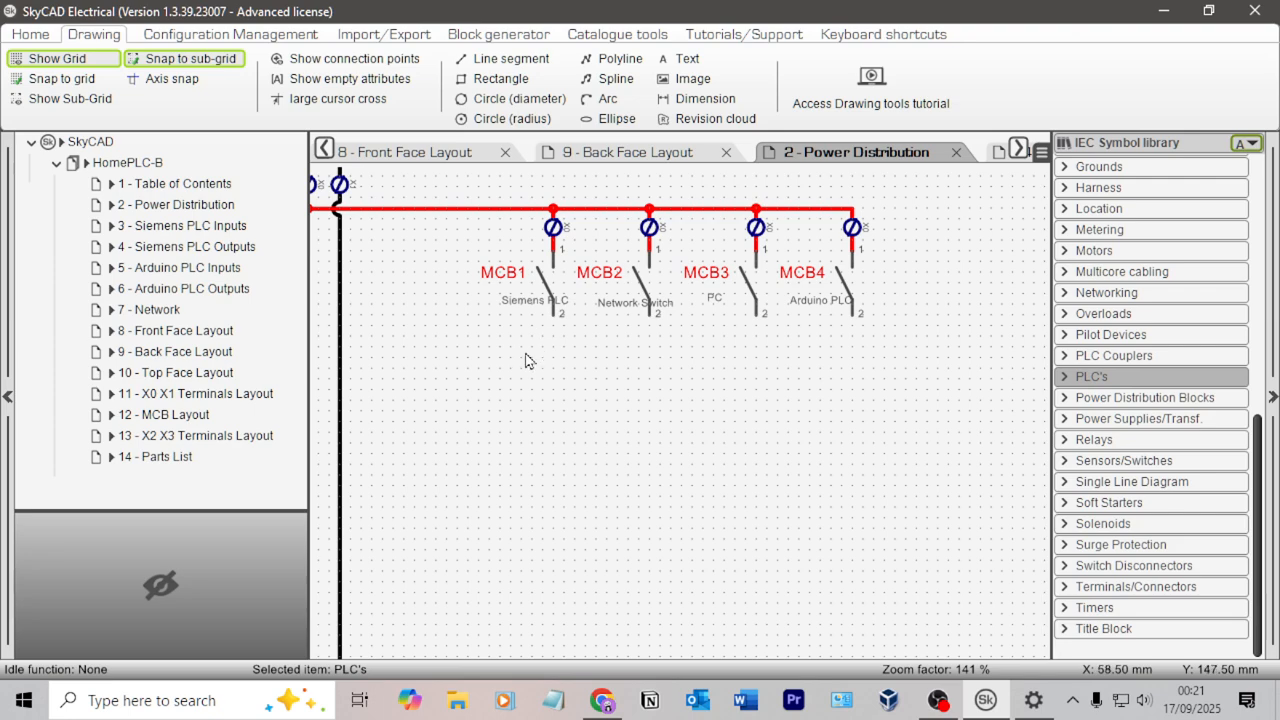
Try to draw a rectangle below MCB1 with sub-grid snapping, and cancel it.
{"action": "middle_click_drag", "start_coordinate": [557, 246], "coordinate": [661, 291]}
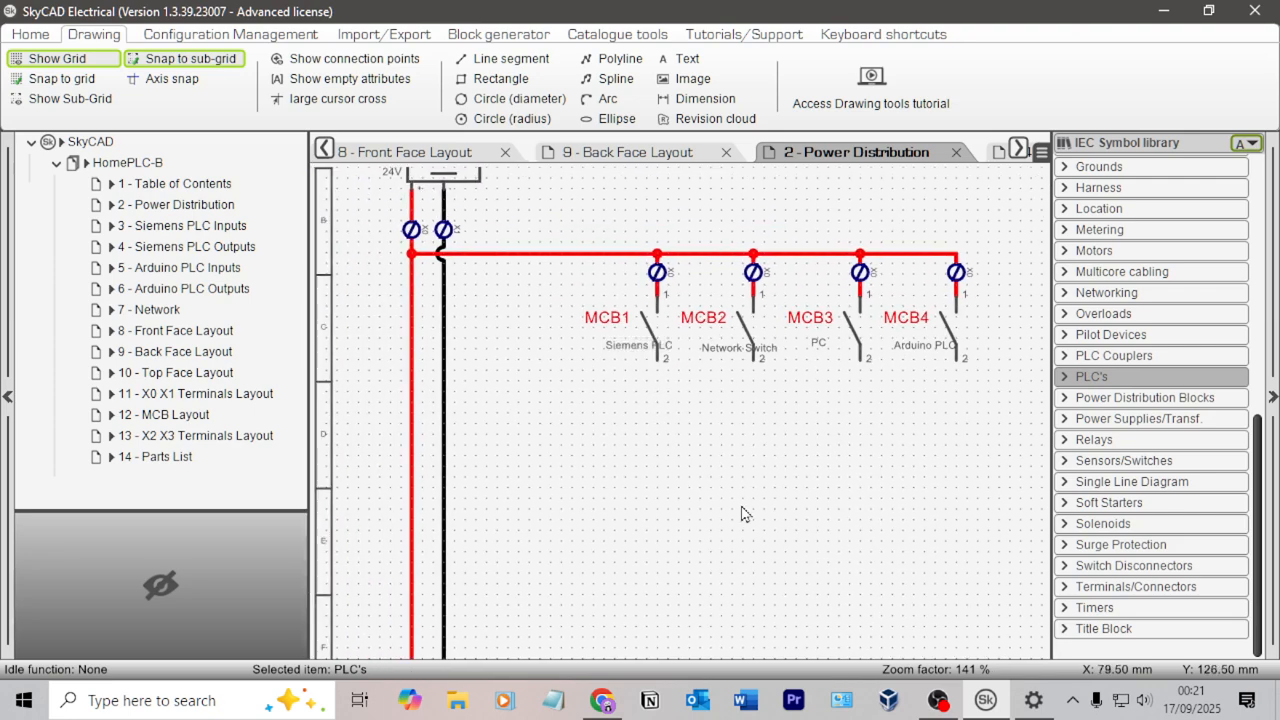
{"action": "middle_click_drag", "start_coordinate": [737, 513], "coordinate": [538, 172]}
{"action": "scroll", "coordinate": [489, 516], "scroll_direction": "up", "scroll_amount": 3}
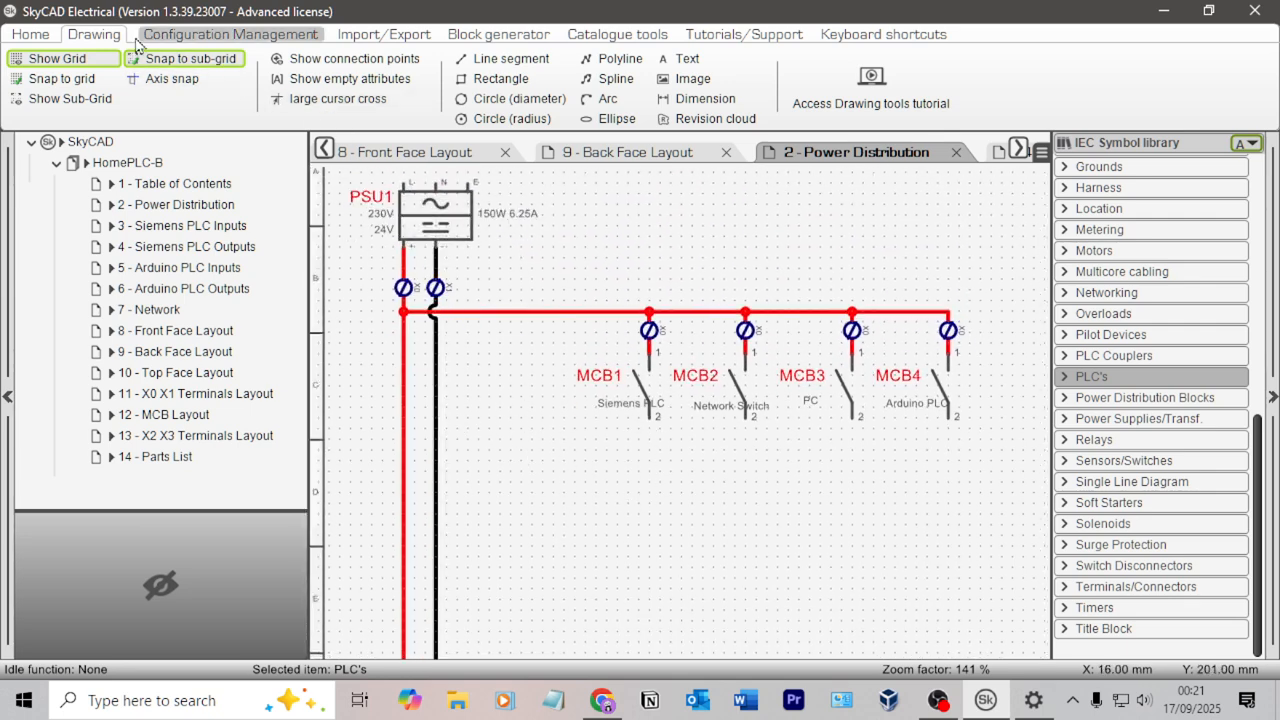
{"action": "left_click", "coordinate": [512, 80]}
{"action": "scroll", "coordinate": [699, 473], "scroll_direction": "up", "scroll_amount": 2, "text": "ctrl"}
{"action": "left_click_drag", "start_coordinate": [502, 443], "coordinate": [640, 563]}
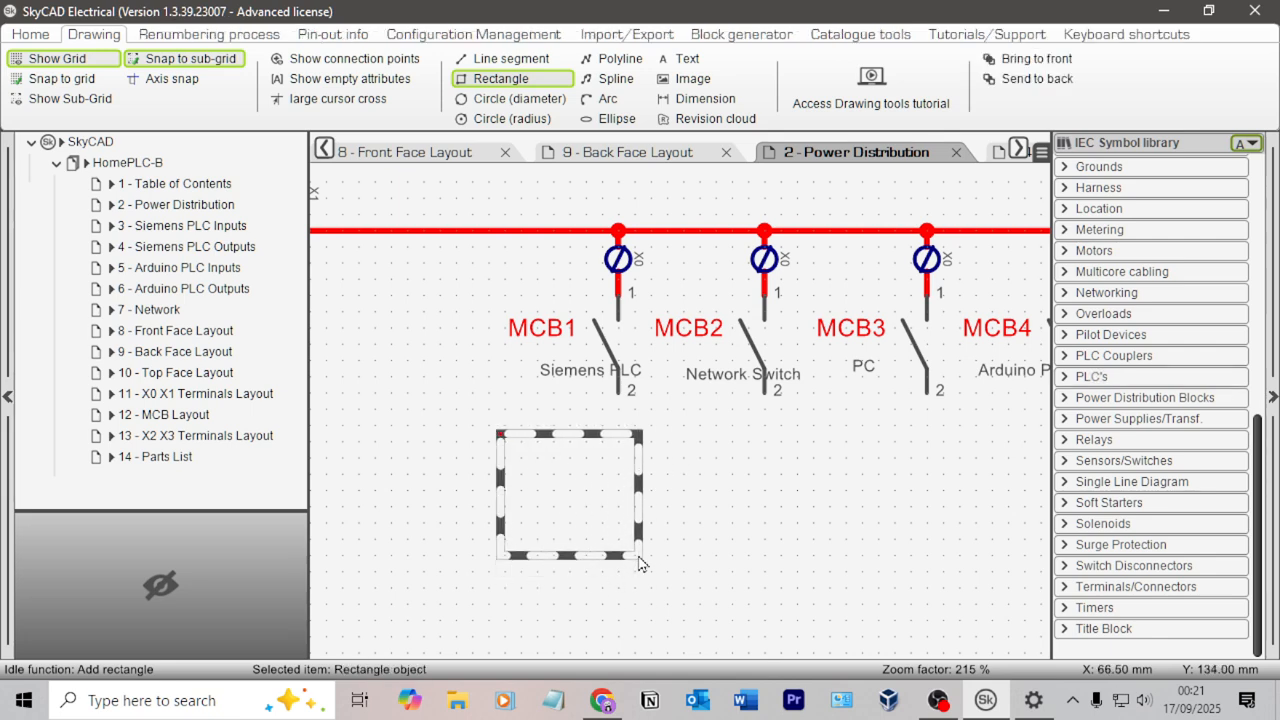
{"action": "key", "text": "Escape"}
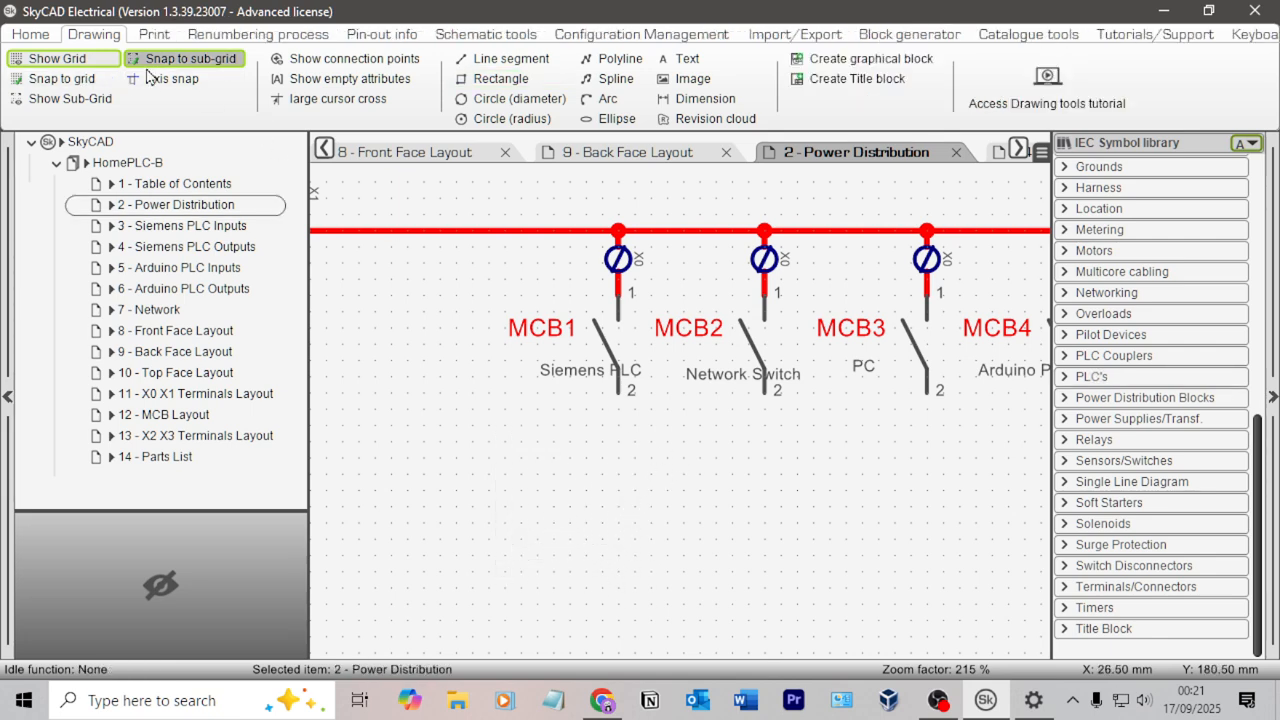
Switch snapping from the sub-grid to the main grid and draw a square below MCB1 for the Siemens PLC.
{"action": "left_click", "coordinate": [197, 63]}
{"action": "middle_click_drag", "start_coordinate": [688, 518], "coordinate": [735, 446]}
{"action": "left_click", "coordinate": [520, 78]}
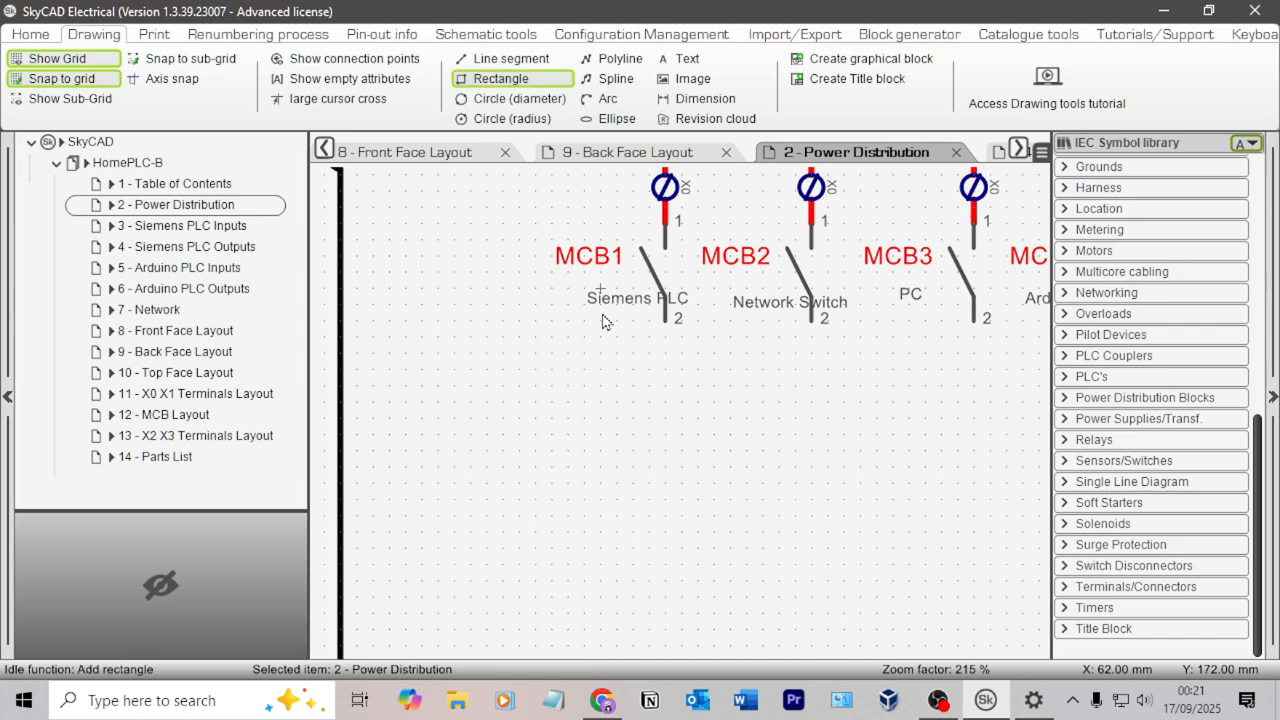
{"action": "mouse_move", "coordinate": [467, 374]}
{"action": "left_mouse_down"}
{"action": "mouse_move", "coordinate": [686, 550]}
{"action": "mouse_move", "coordinate": [670, 571]}
{"action": "left_mouse_up"}
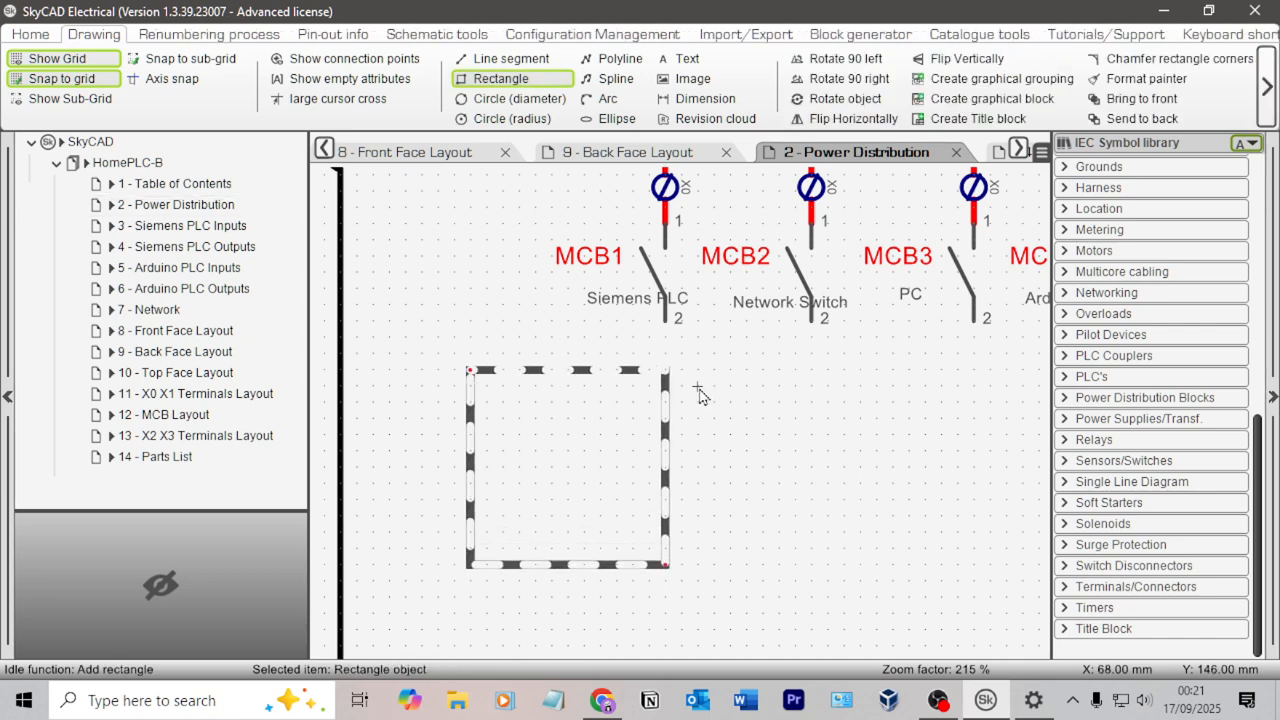
{"action": "key", "text": "Escape"}
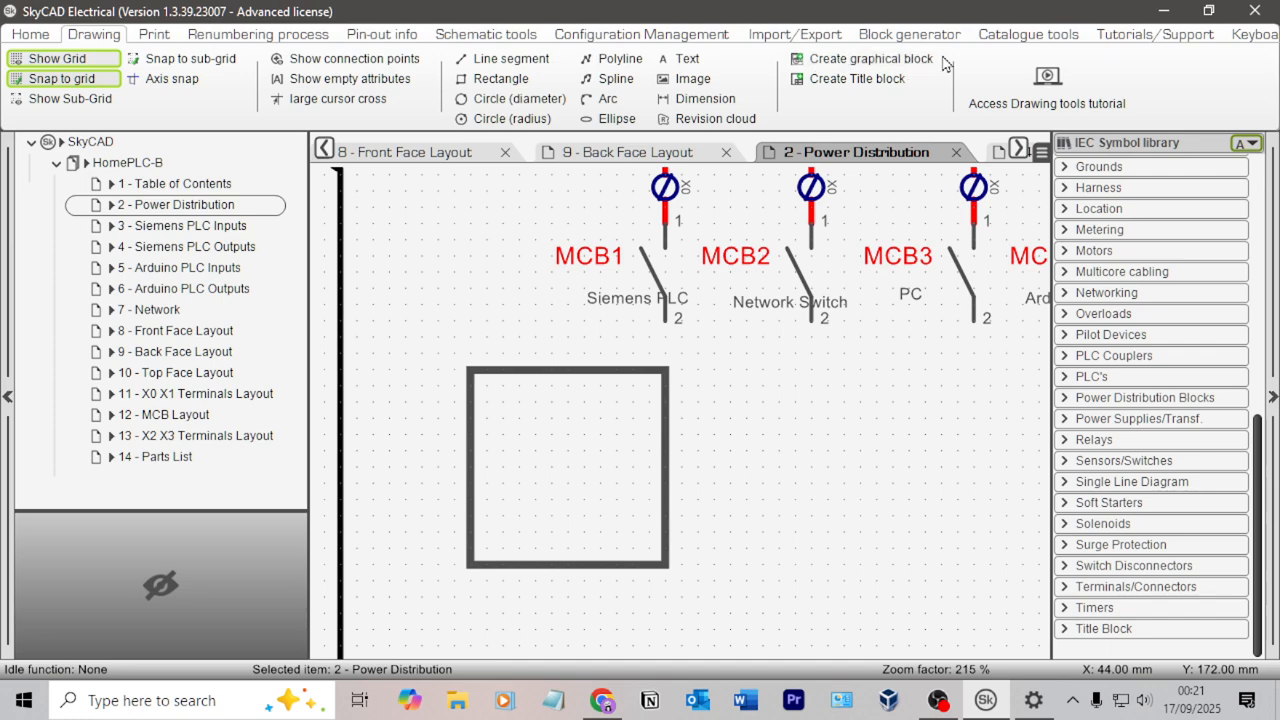
Switch to Chrome and search Google for "skycad creating PLCs".
{"action": "left_click", "coordinate": [603, 701]}
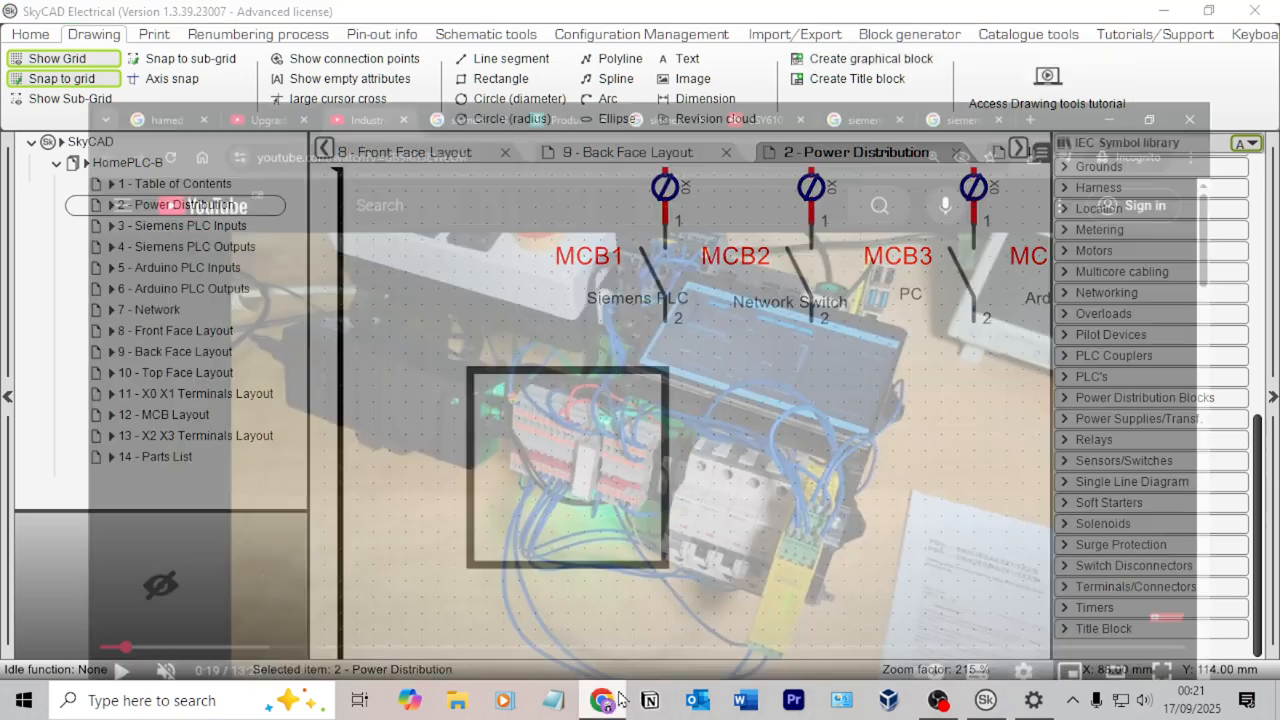
{"action": "left_click", "coordinate": [965, 22]}
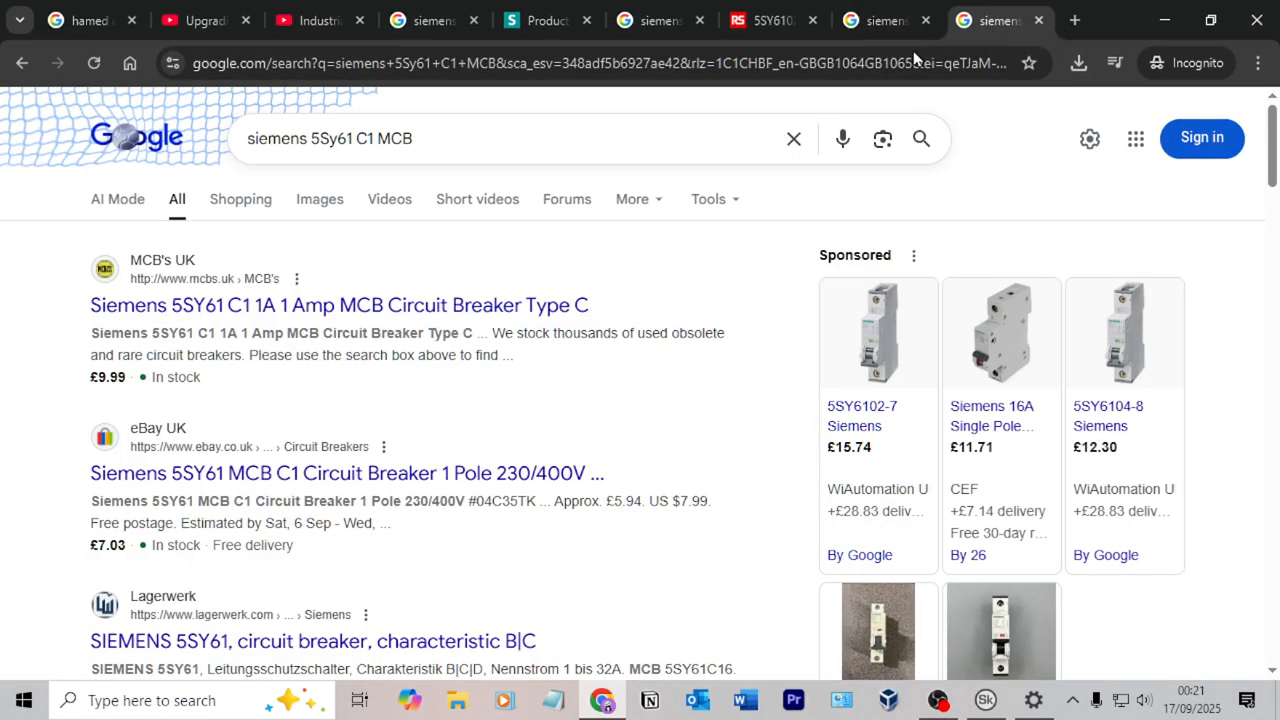
{"action": "left_click", "coordinate": [873, 62]}
{"action": "type", "text": "skycad "}
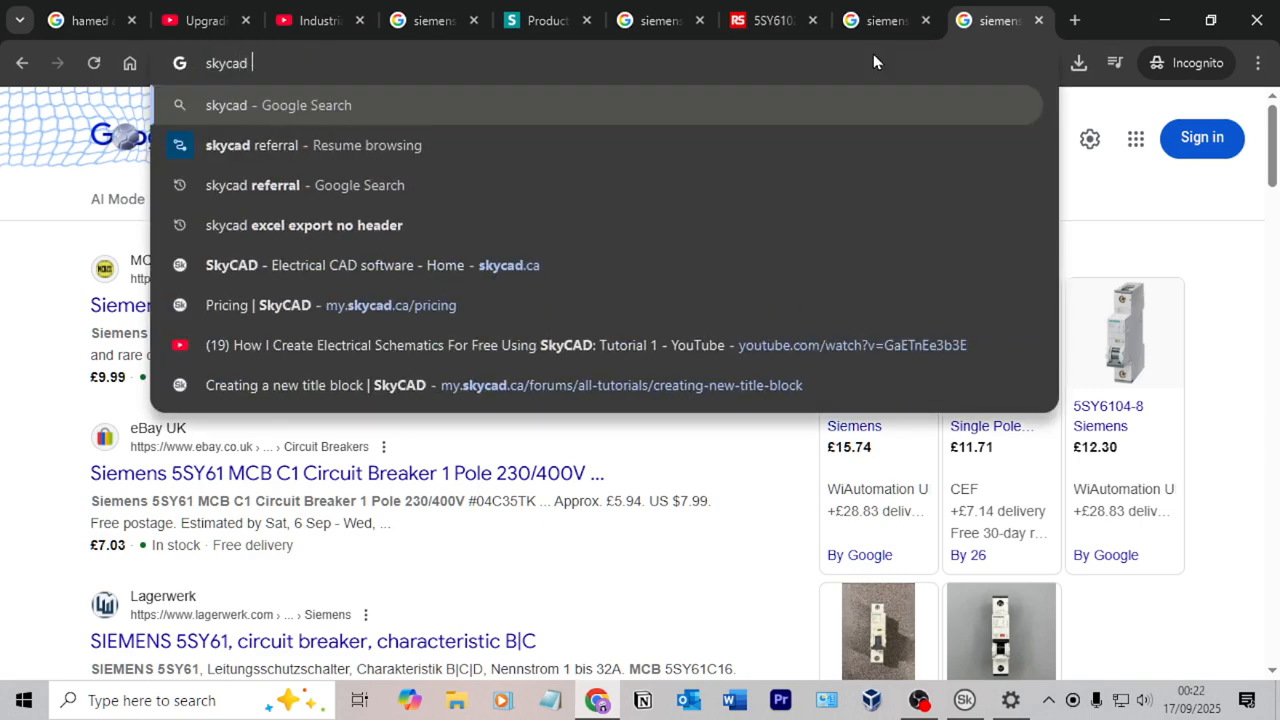
{"action": "type", "text": "creating PLCs"}
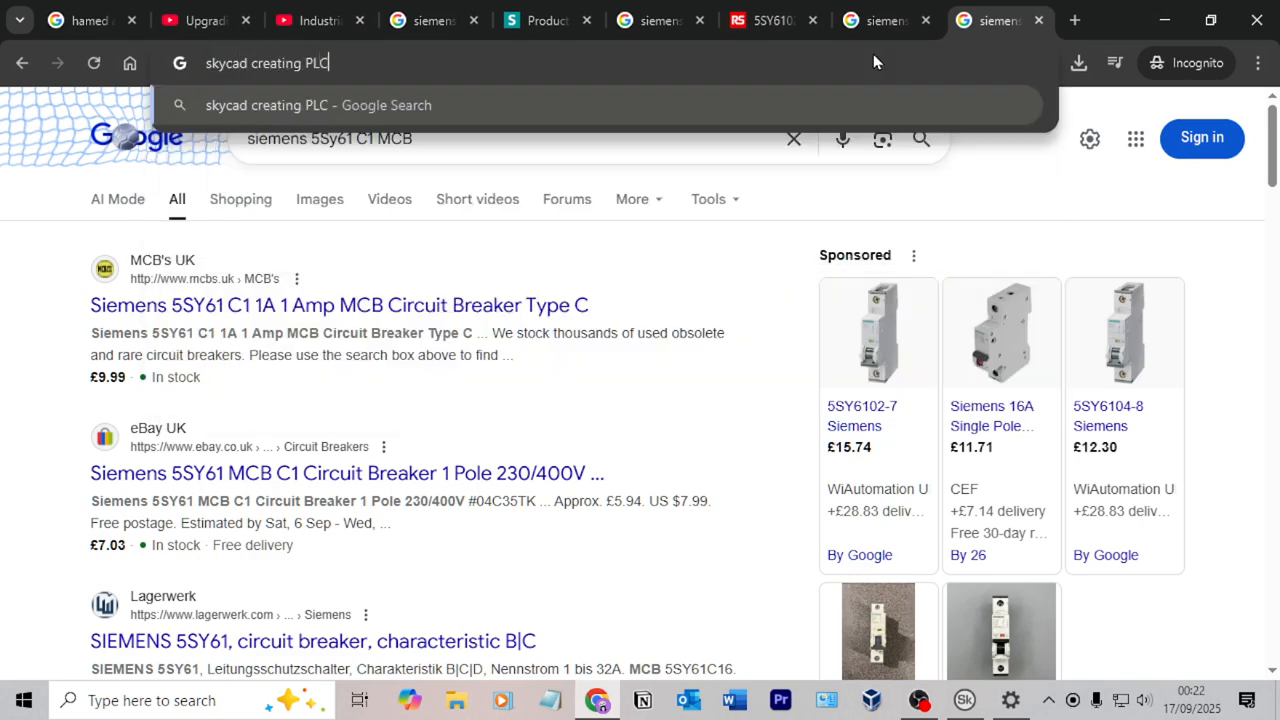
{"action": "key", "text": "Return"}
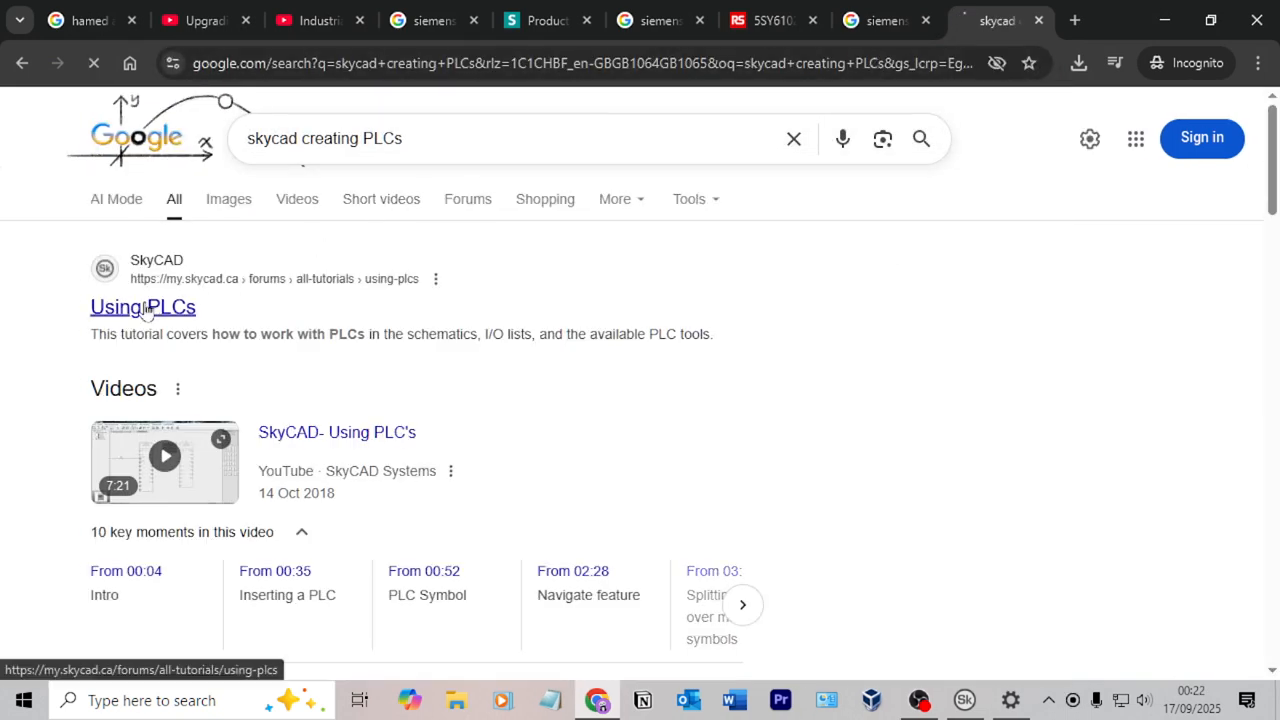
Open SkyCAD's "Using PLCs" tutorial and examine its main content, video and related links.
{"action": "left_click", "coordinate": [150, 308]}
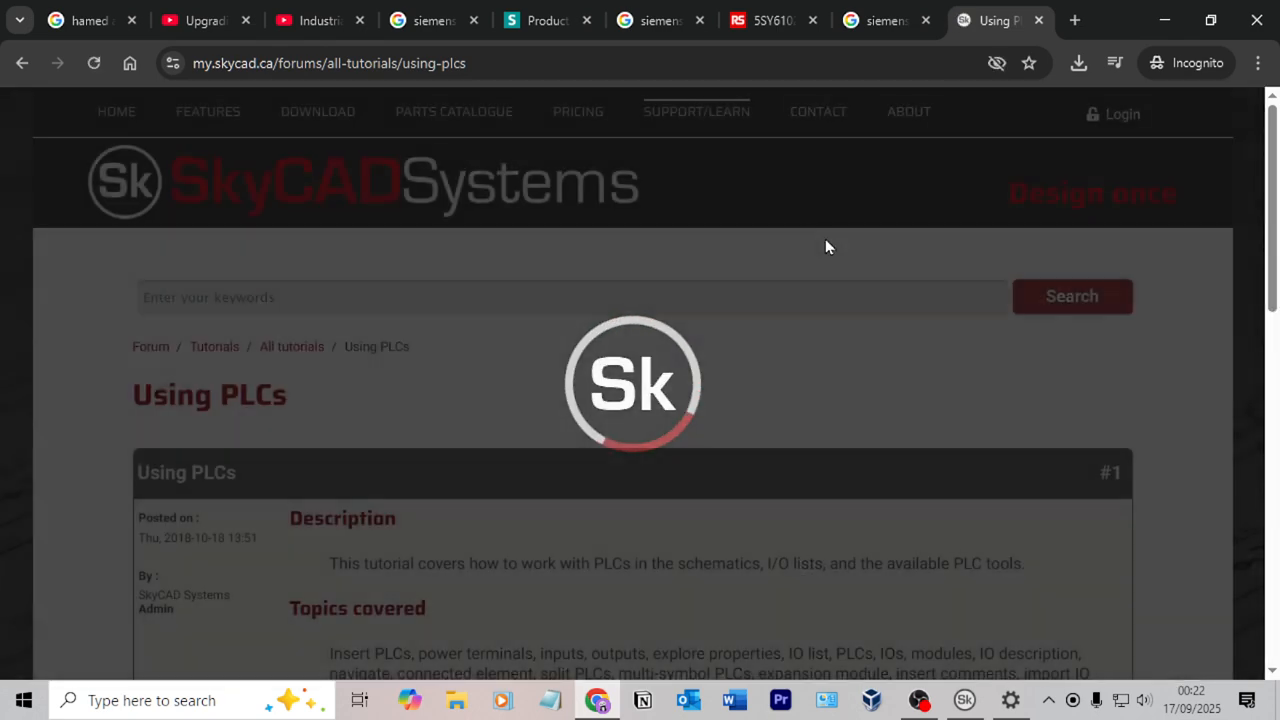
{"action": "scroll", "coordinate": [690, 320], "scroll_direction": "down", "scroll_amount": 3}
{"action": "scroll", "coordinate": [640, 345], "scroll_direction": "down", "scroll_amount": 4}
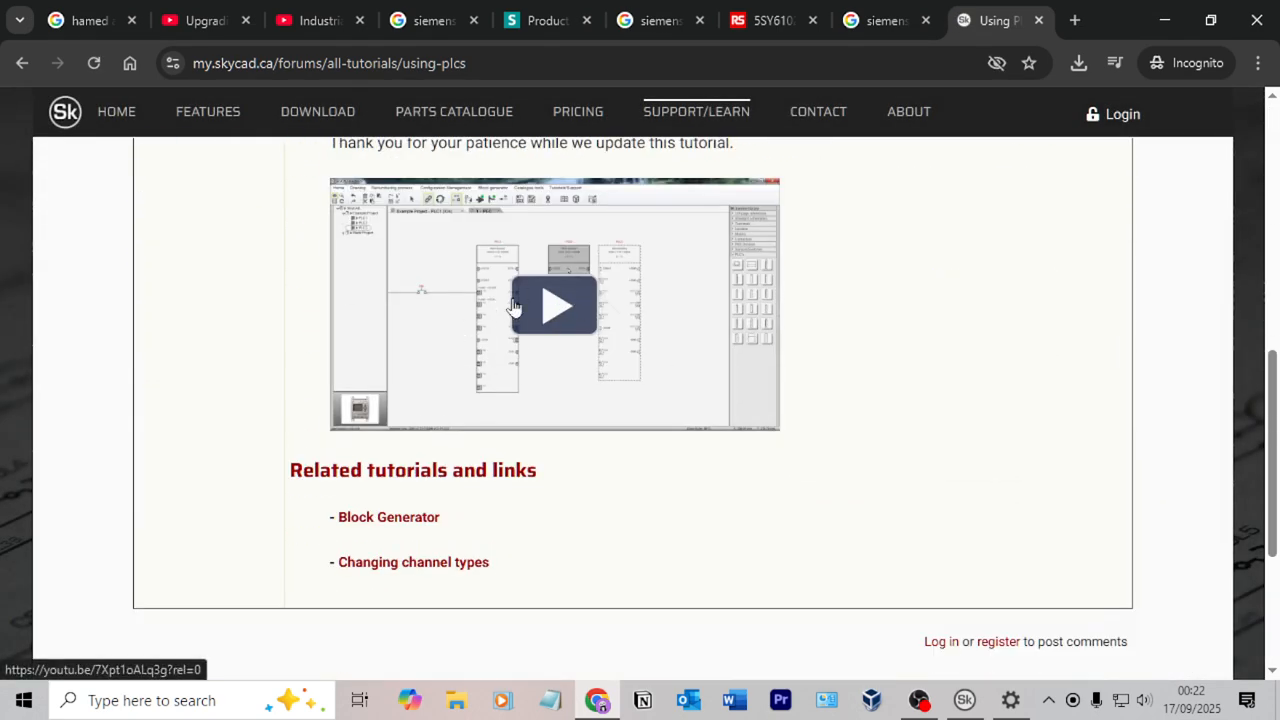
{"action": "scroll", "coordinate": [686, 306], "scroll_direction": "down", "scroll_amount": 3}
{"action": "scroll", "coordinate": [605, 405], "scroll_direction": "up", "scroll_amount": 4}
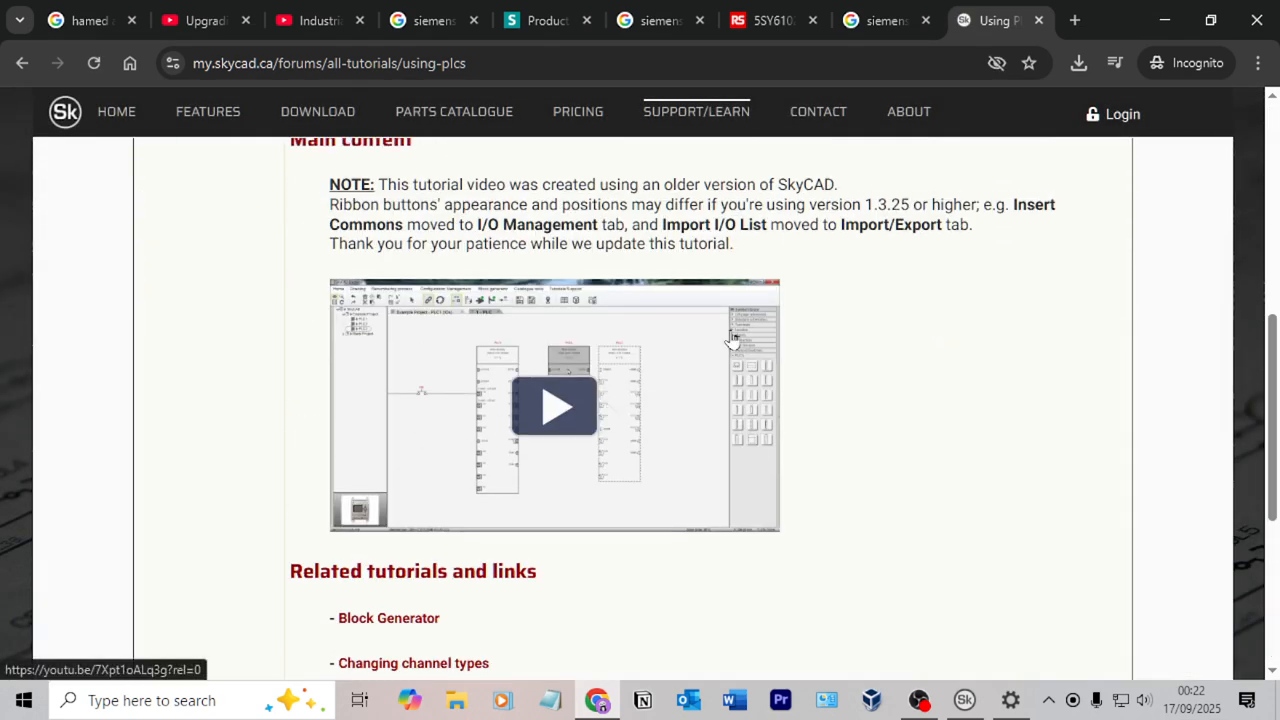
Switch back to SkyCAD and move the square below MCB1 about 4 mm left and 2 mm down.
{"action": "left_click", "coordinate": [1166, 20]}
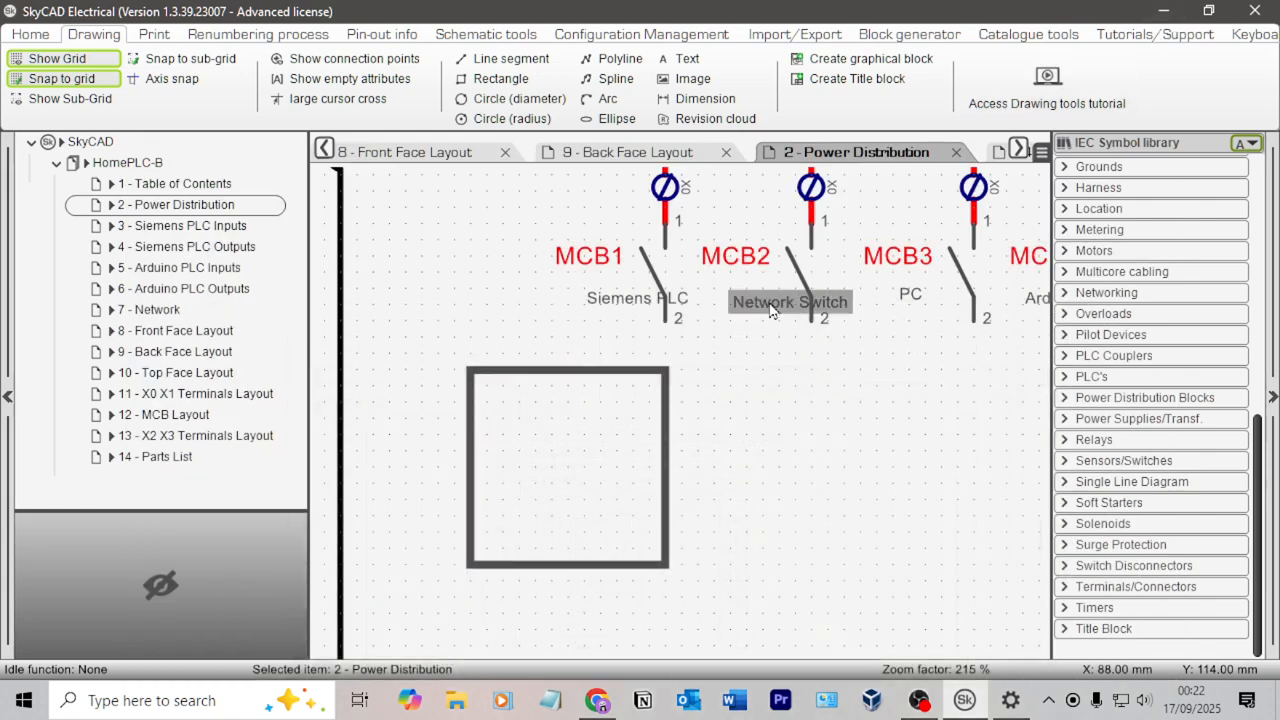
{"action": "left_click_drag", "start_coordinate": [686, 358], "coordinate": [654, 374]}
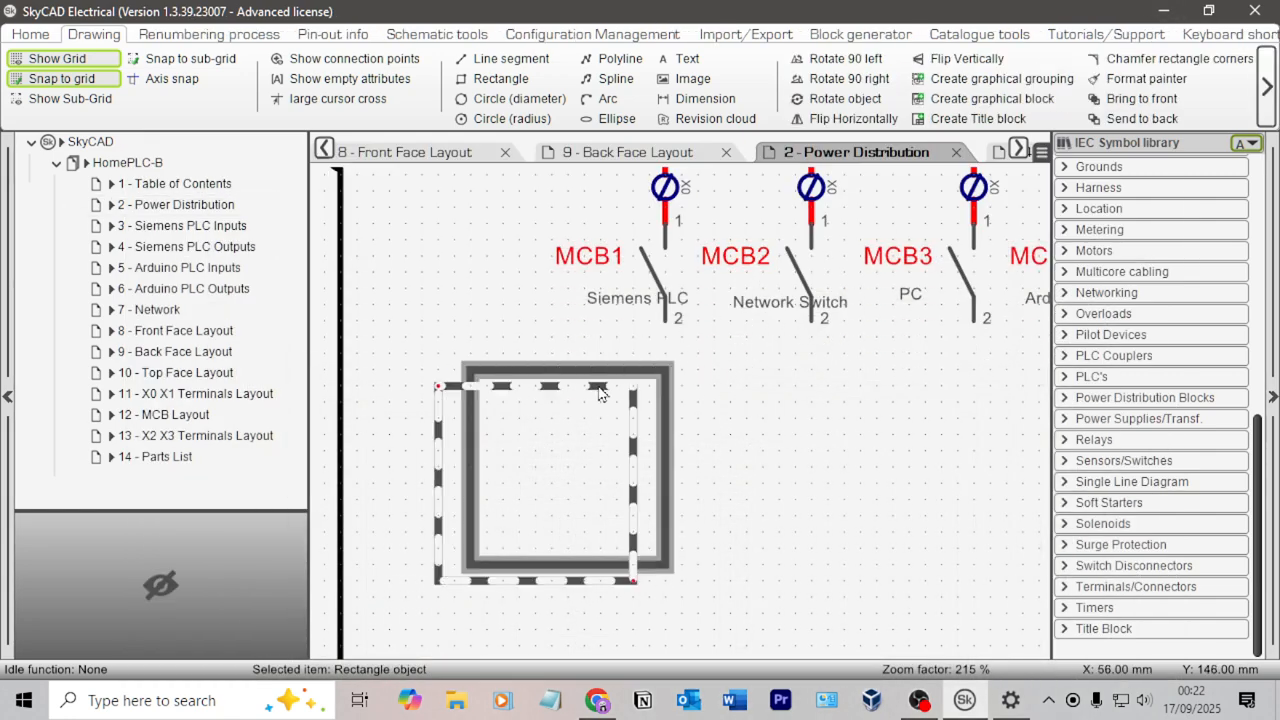
{"action": "left_click", "coordinate": [766, 372]}
{"action": "scroll", "coordinate": [682, 382], "scroll_direction": "down", "scroll_amount": 1}
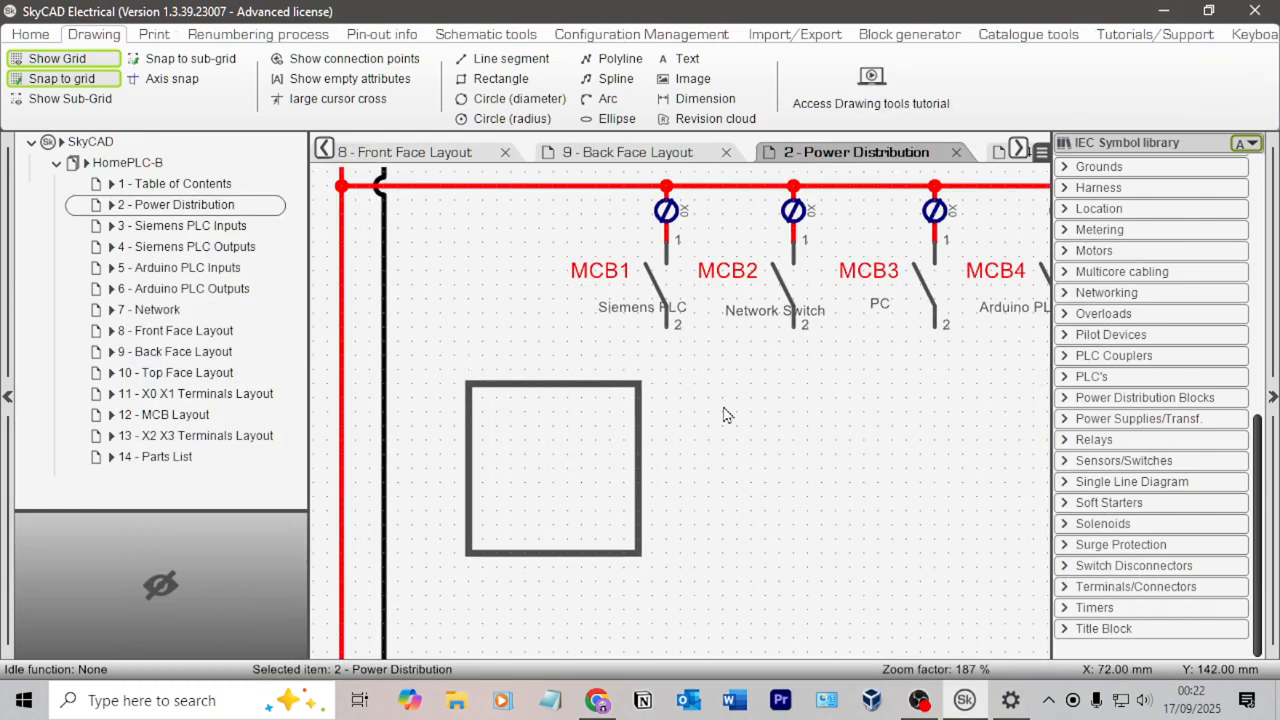
Draw two equal circles by radius, centred on the square's lower edge near its left and right ends.
{"action": "left_click", "coordinate": [502, 100]}
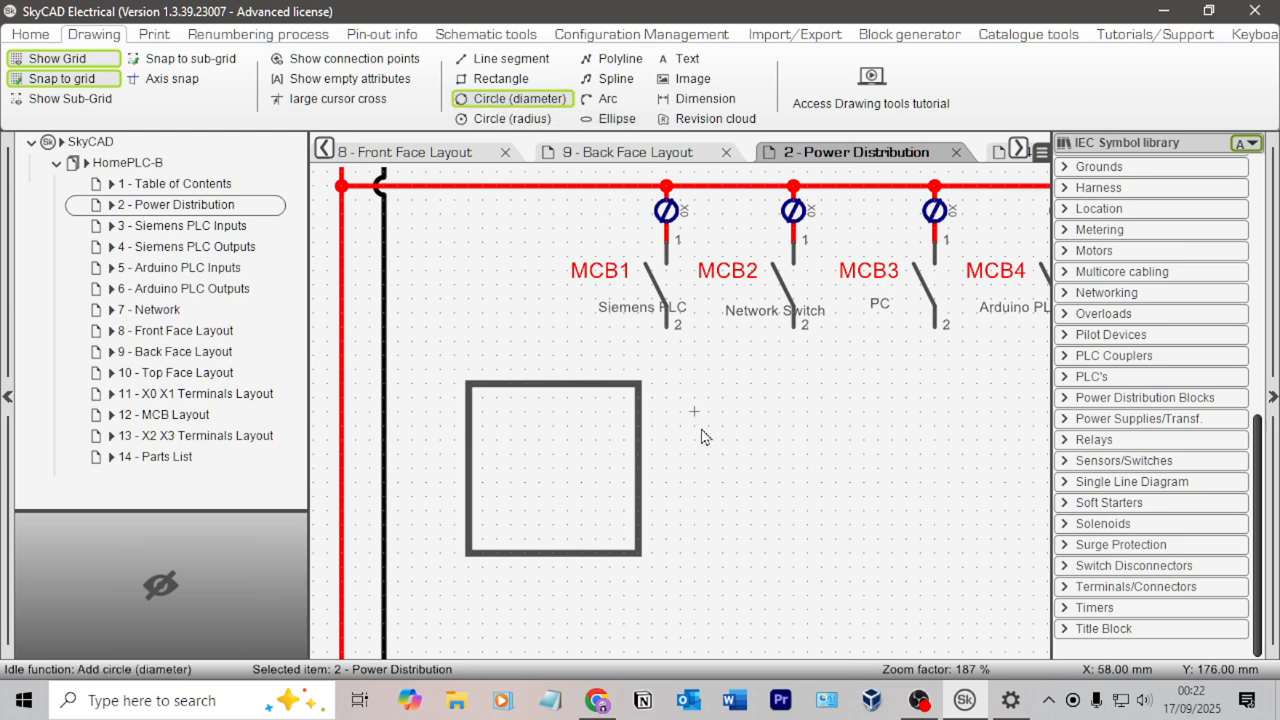
{"action": "left_click", "coordinate": [512, 118]}
{"action": "scroll", "coordinate": [548, 323], "scroll_direction": "up", "scroll_amount": 4}
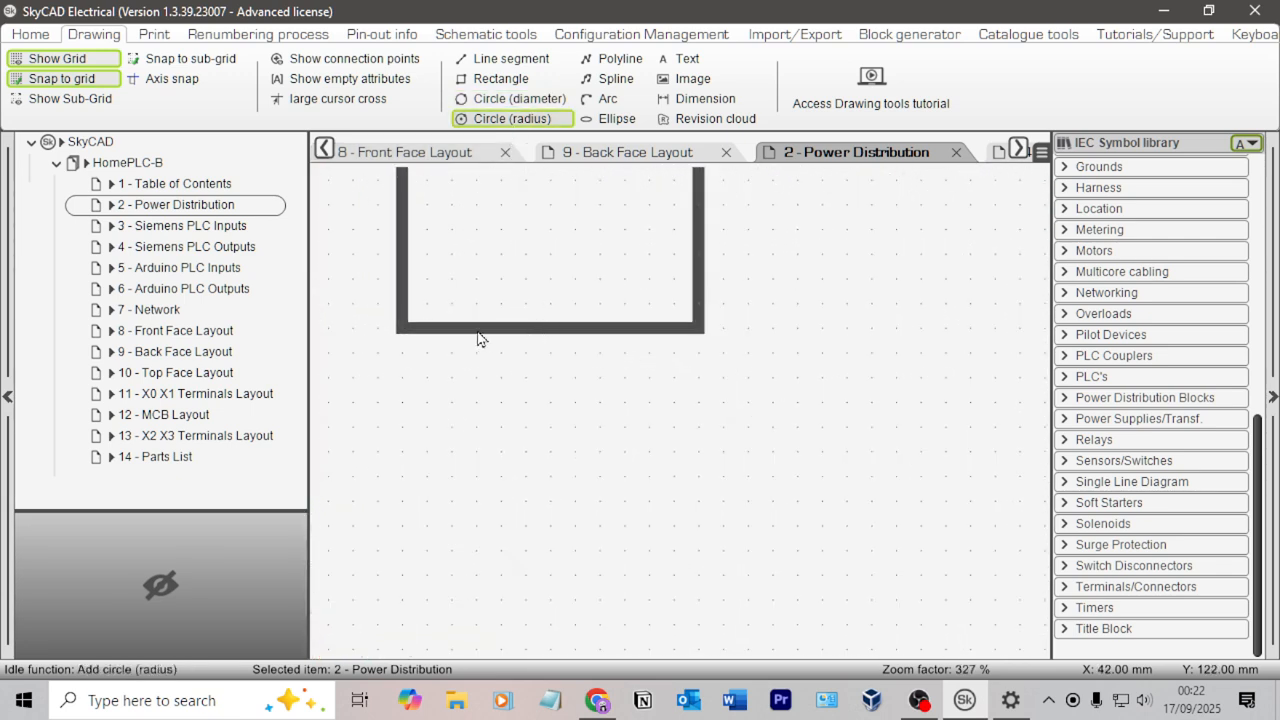
{"action": "left_click", "coordinate": [478, 332]}
{"action": "left_click", "coordinate": [505, 305]}
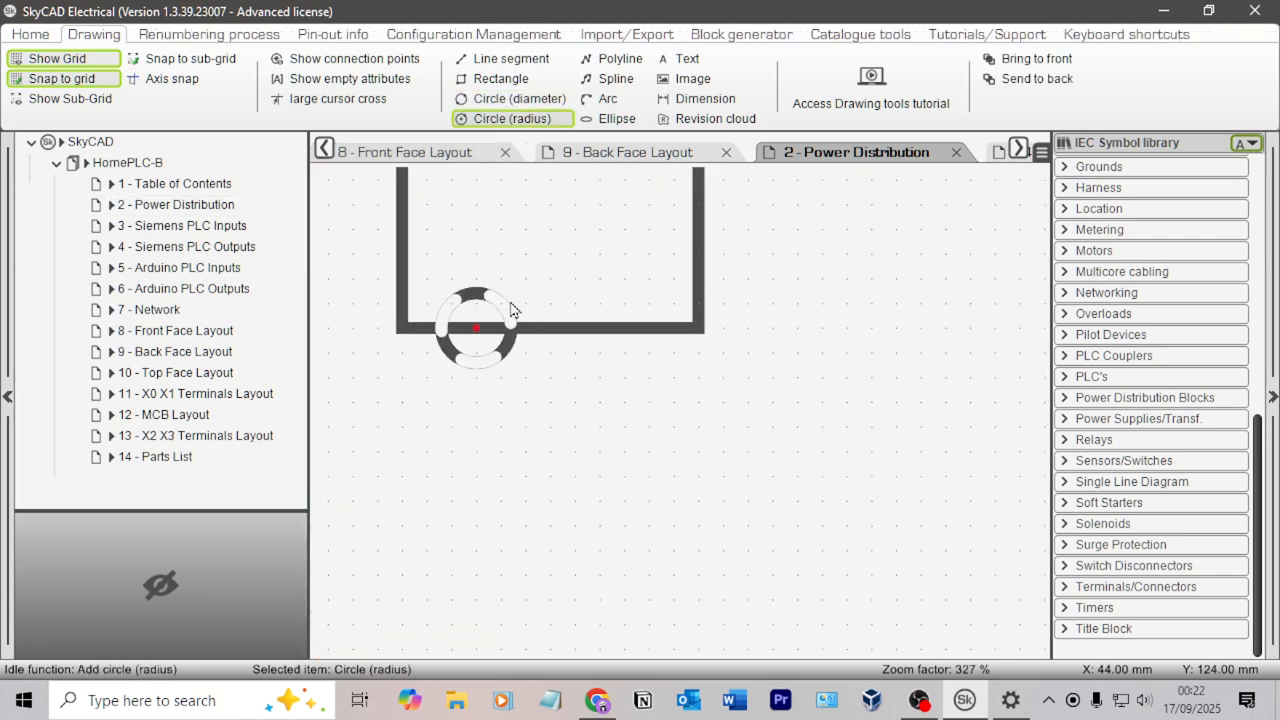
{"action": "left_click", "coordinate": [624, 328]}
{"action": "left_click", "coordinate": [649, 303]}
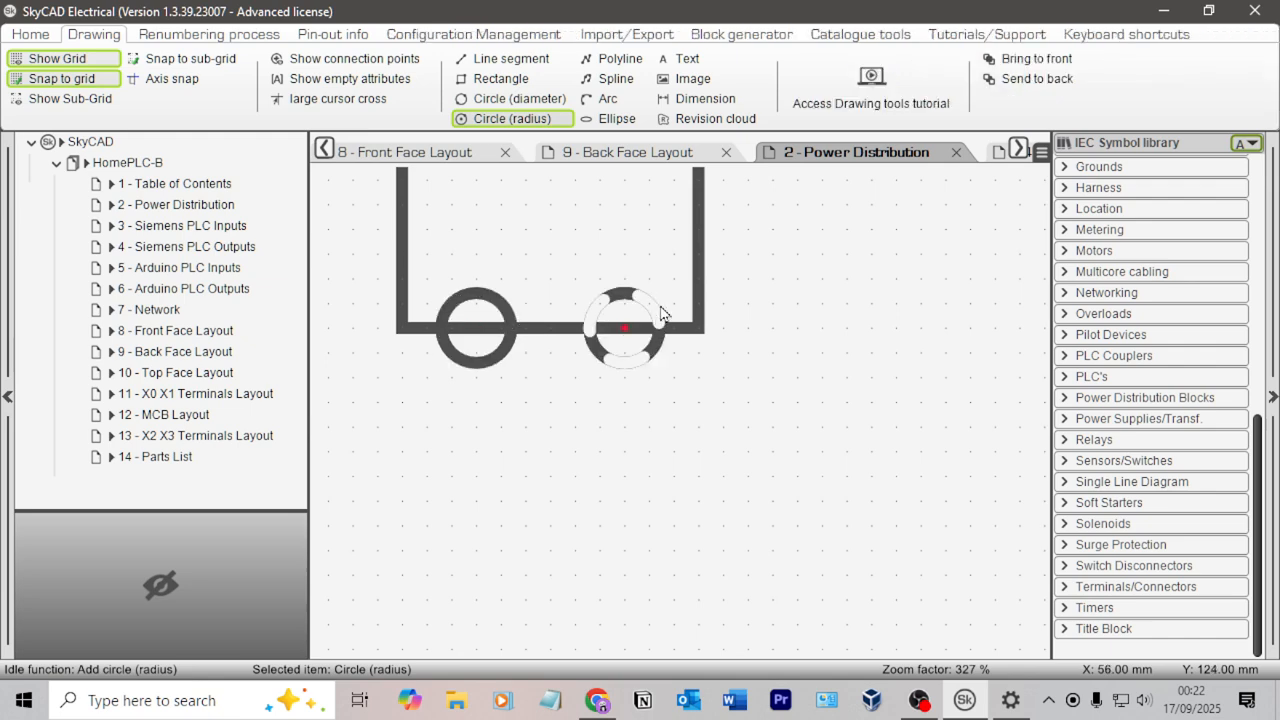
{"action": "key", "text": "Escape"}
{"action": "scroll", "coordinate": [526, 273], "scroll_direction": "down", "scroll_amount": 3}
{"action": "middle_click_drag", "start_coordinate": [674, 262], "coordinate": [664, 388]}
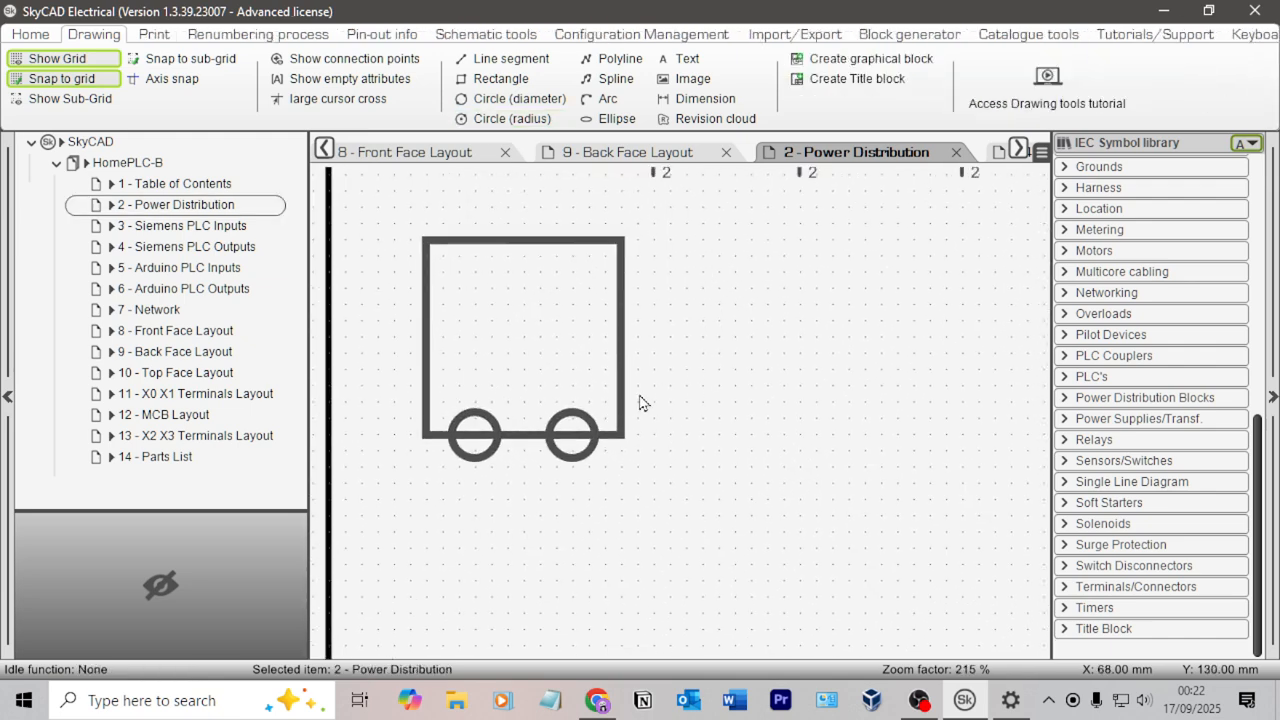
{"action": "mouse_move", "coordinate": [708, 311]}
{"action": "middle_mouse_down"}
{"action": "mouse_move", "coordinate": [766, 434]}
{"action": "mouse_move", "coordinate": [760, 401]}
{"action": "middle_mouse_up"}
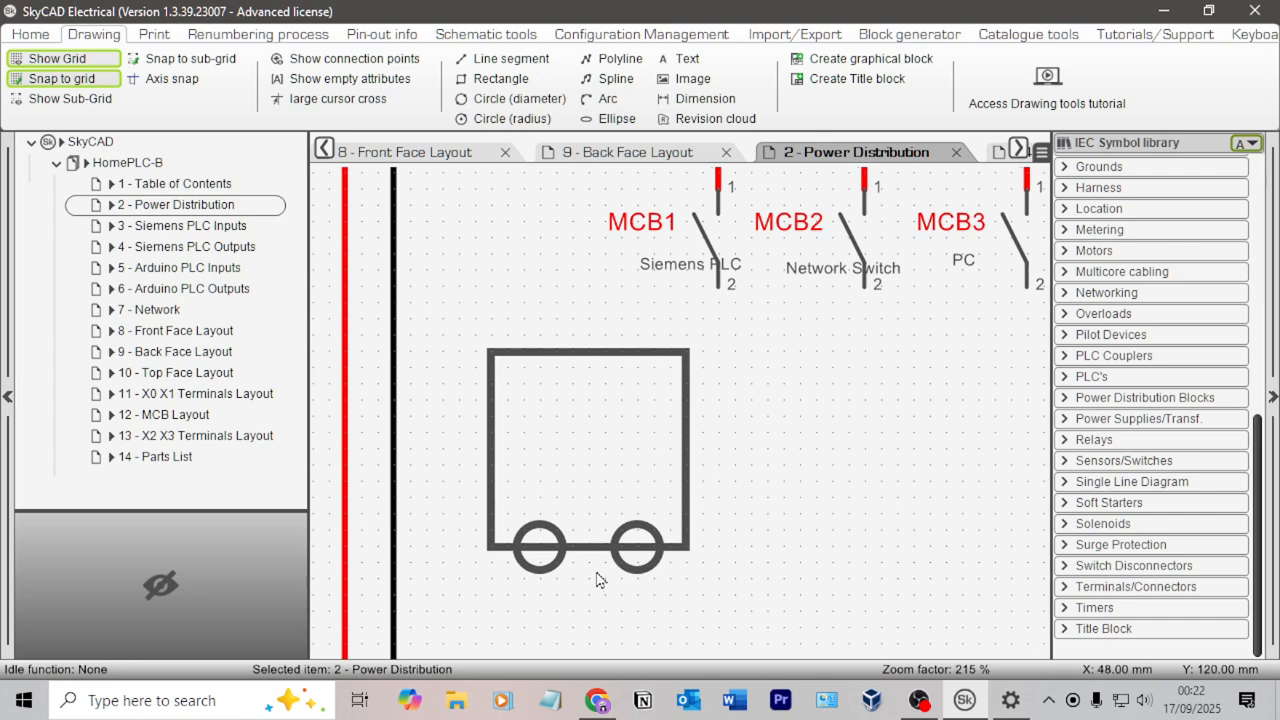
Switch to Chrome and skim forward through the industrial PLC YouTube video to examine the rig's devices and wiring.
{"action": "key", "text": "alt+Tab"}
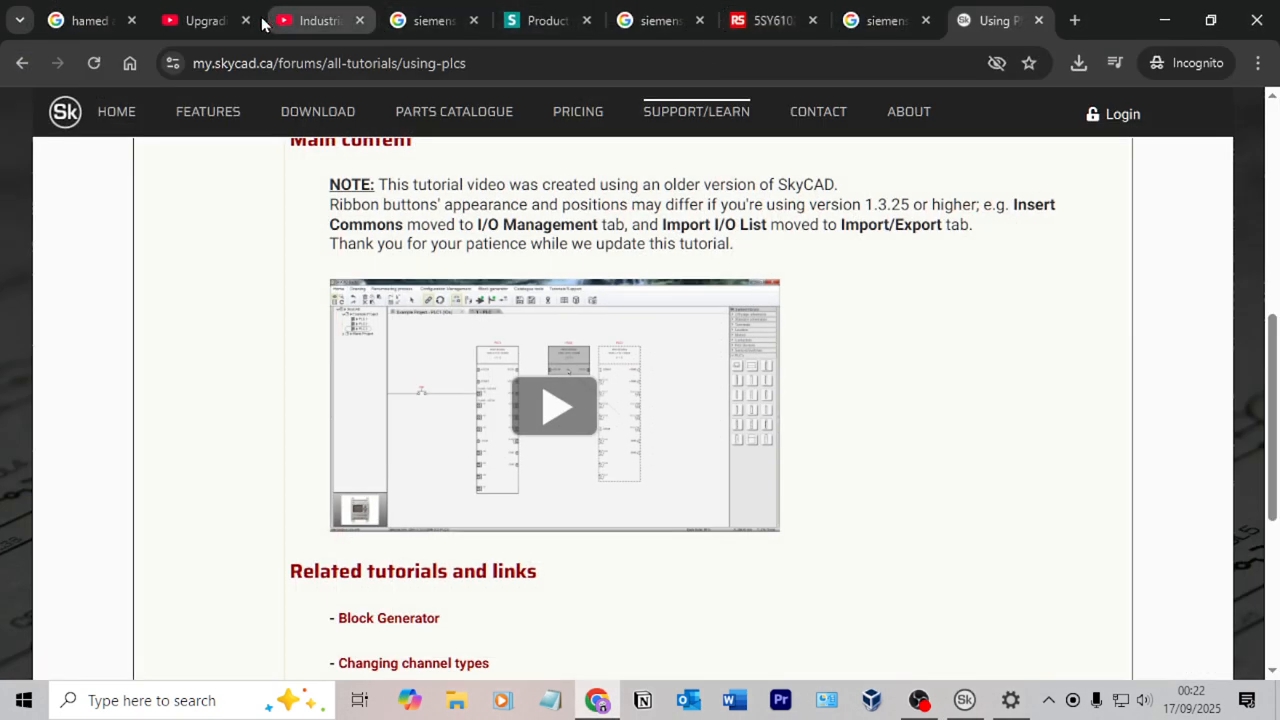
{"action": "left_click", "coordinate": [205, 22]}
{"action": "left_click", "coordinate": [315, 28]}
{"action": "left_click", "coordinate": [665, 368]}
{"action": "key", "text": "Right"}
{"action": "key", "text": "Right"}
{"action": "key", "text": "Right"}
{"action": "key", "text": "Right"}
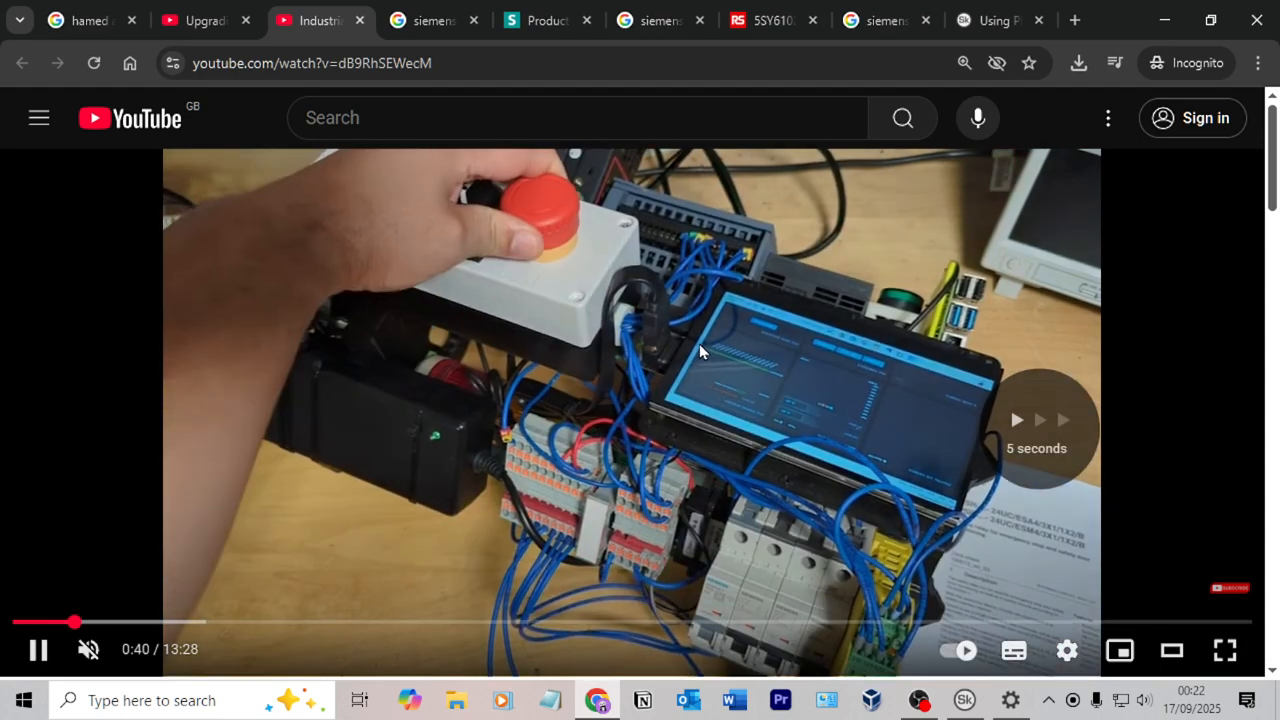
{"action": "key", "text": "Right"}
{"action": "key", "text": "Right"}
{"action": "key", "text": "Right"}
{"action": "key", "text": "Right"}
{"action": "key", "text": "Right"}
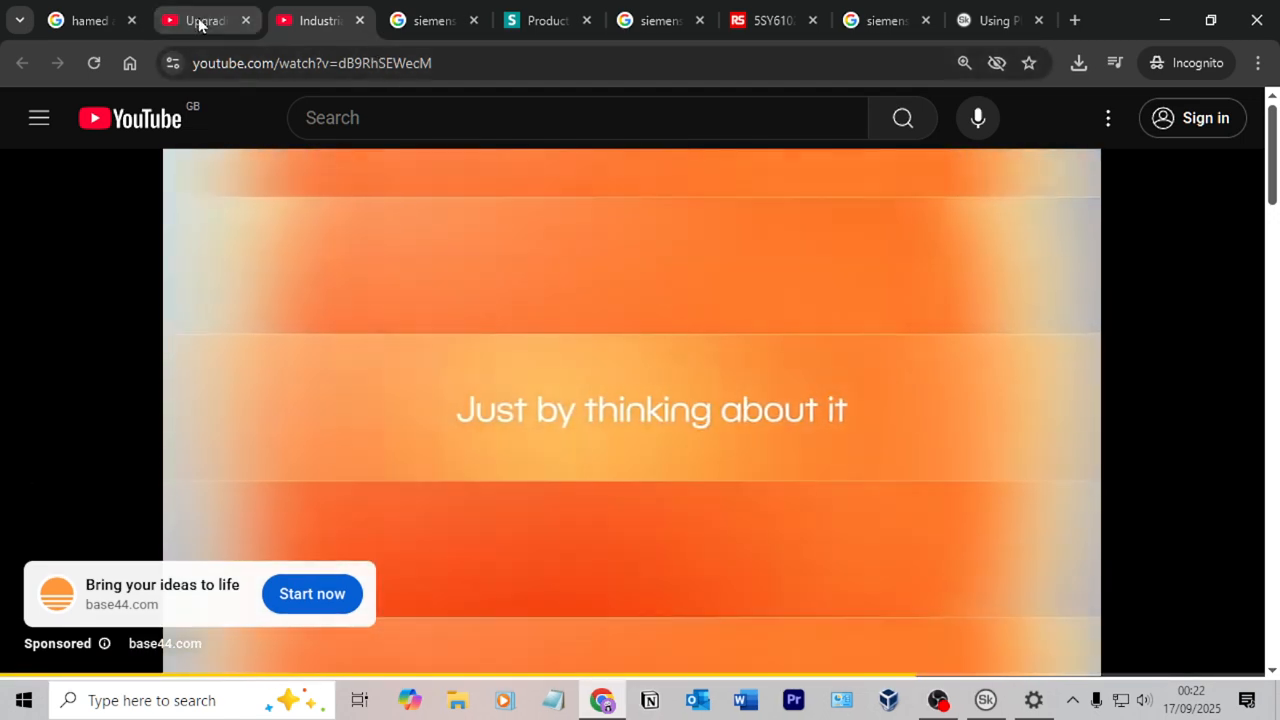
Skim the "Upgrading My Din Rail PLC Training Setup Rig" video for a clear view of the Siemens PLC's wiring.
{"action": "left_click", "coordinate": [196, 20]}
{"action": "key", "text": "Right"}
{"action": "key", "text": "Right"}
{"action": "key", "text": "Right"}
{"action": "key", "text": "Left"}
{"action": "key", "text": "Right"}
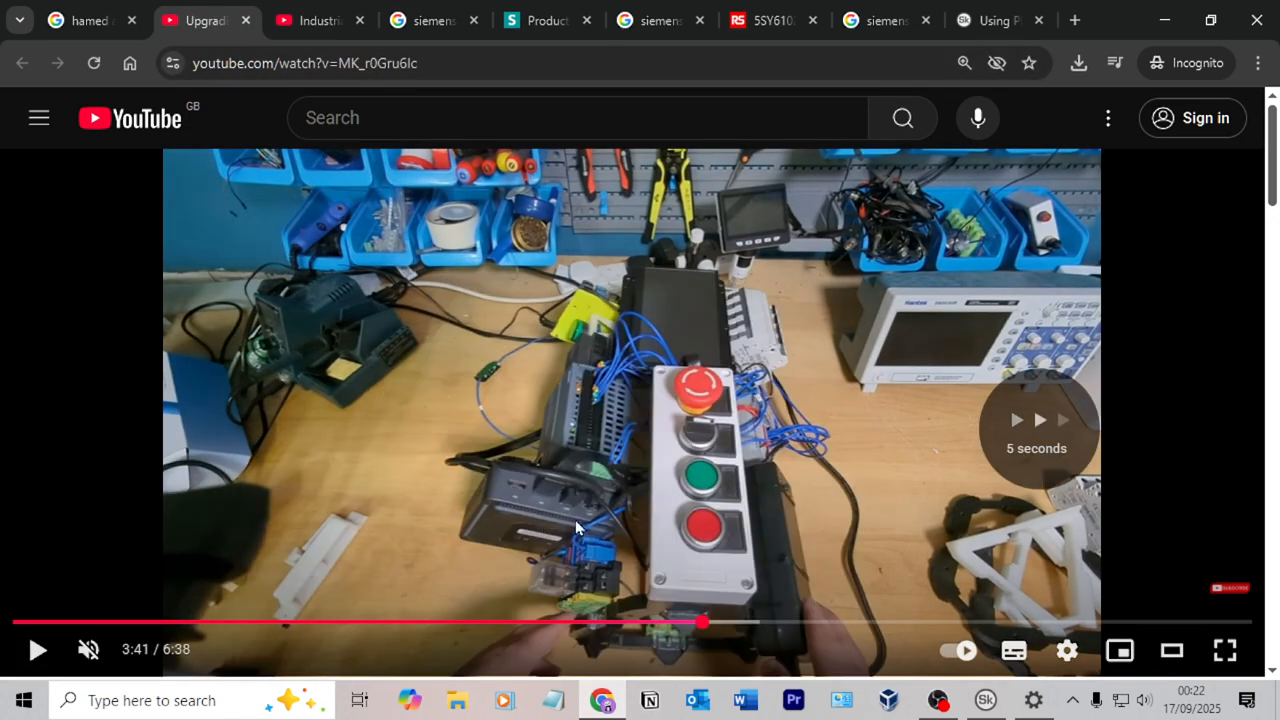
{"action": "key", "text": "Right"}
{"action": "key", "text": "Right"}
{"action": "key", "text": "Right"}
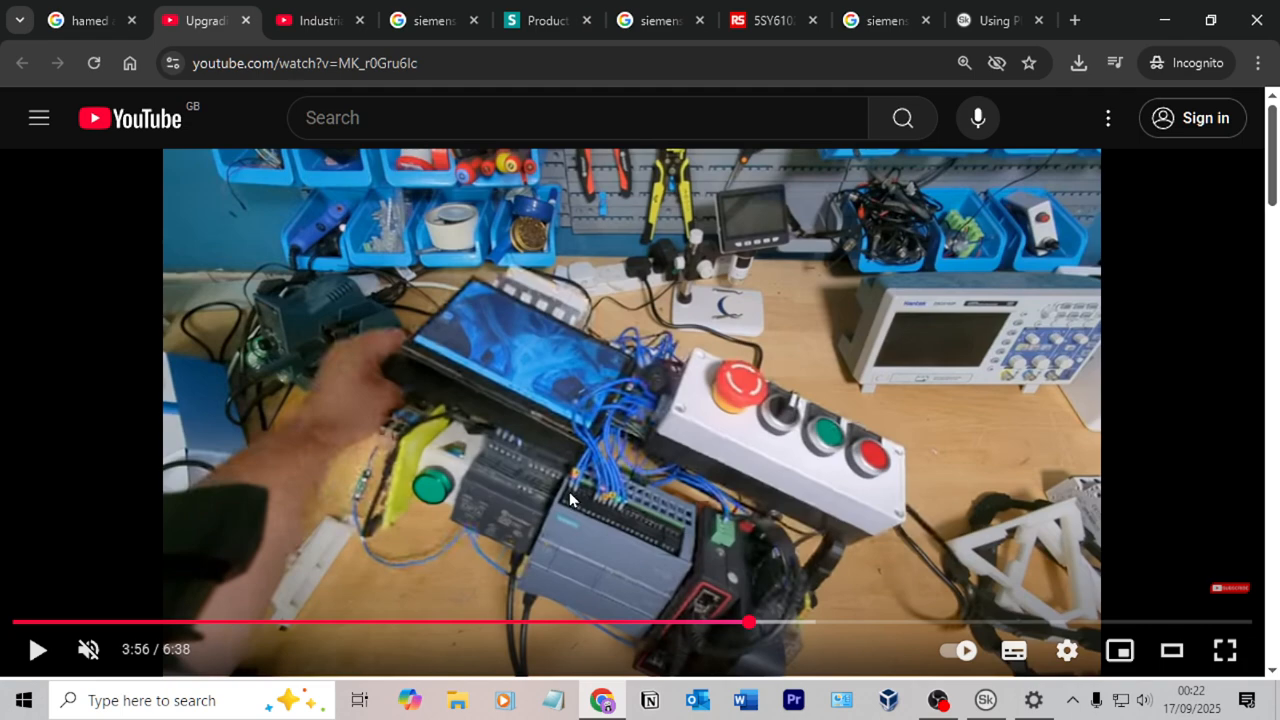
{"action": "right_click", "coordinate": [585, 503]}
{"action": "scroll", "coordinate": [520, 466], "scroll_direction": "down", "scroll_amount": 3}
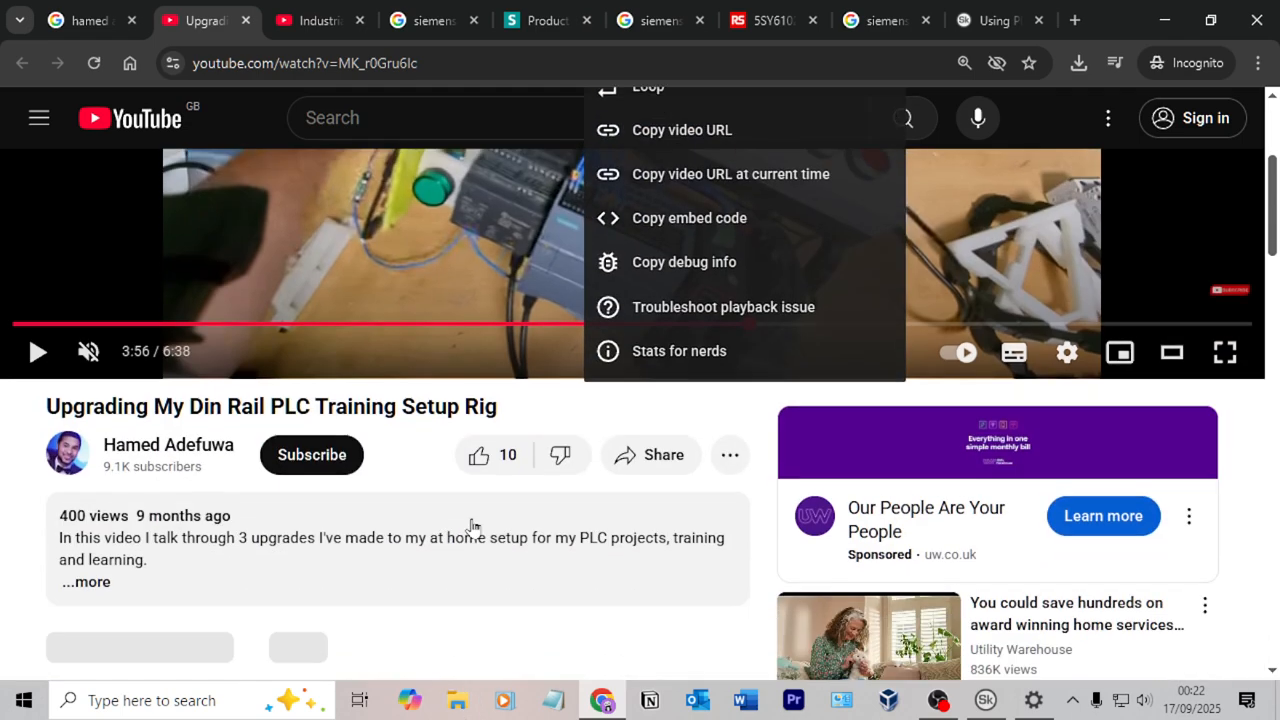
{"action": "scroll", "coordinate": [603, 380], "scroll_direction": "up", "scroll_amount": 3}
{"action": "left_click", "coordinate": [492, 318]}
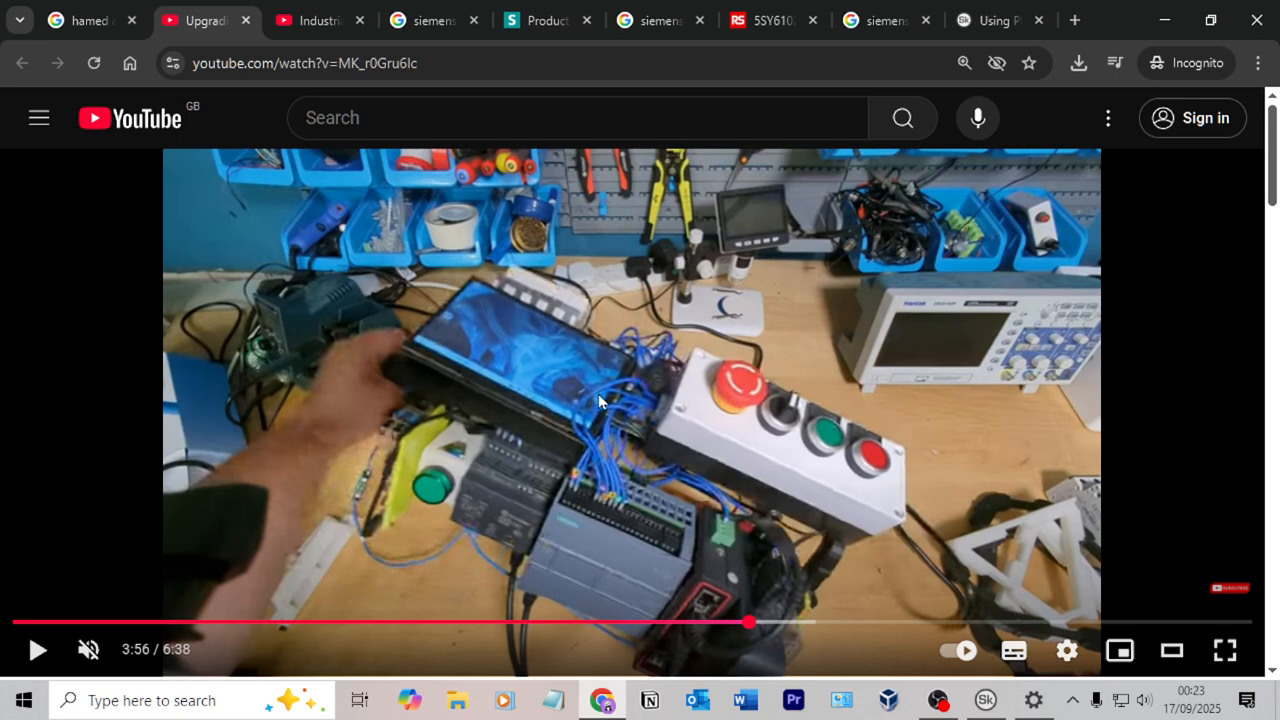
{"action": "key", "text": "alt+Tab"}
{"action": "scroll", "coordinate": [700, 370], "scroll_direction": "down", "scroll_amount": 4}
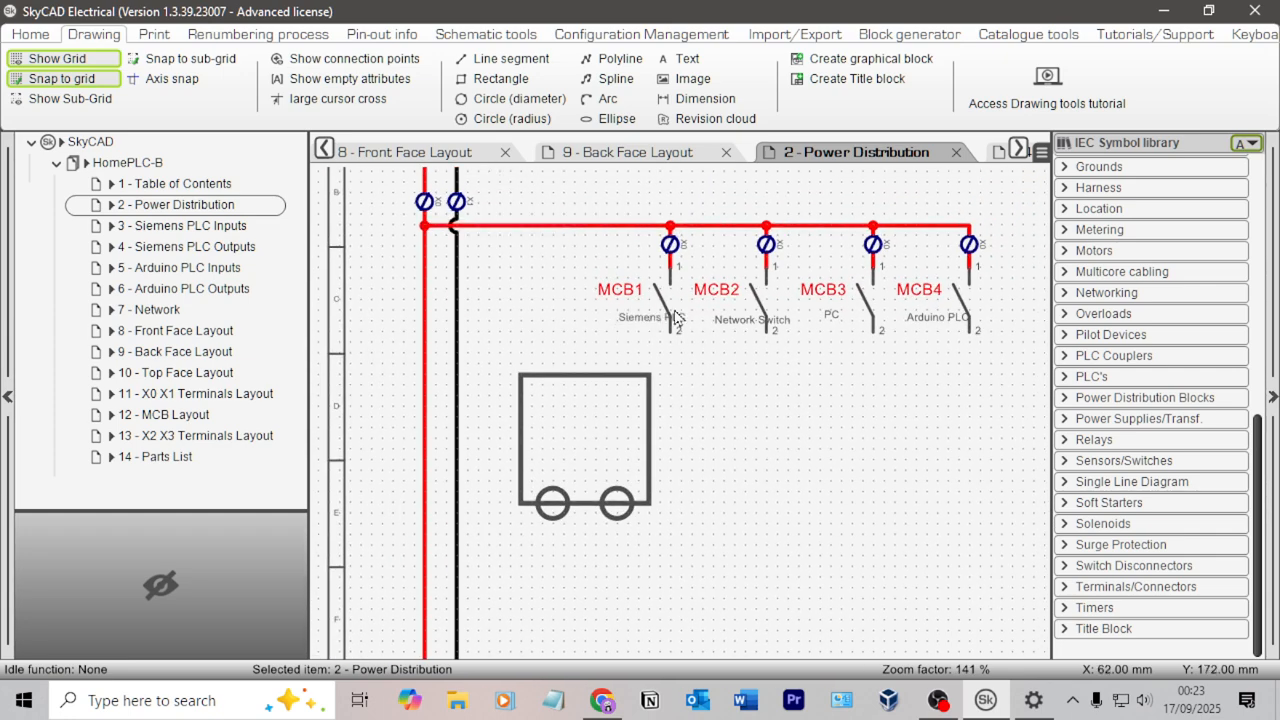
{"action": "scroll", "coordinate": [680, 463], "scroll_direction": "down", "scroll_amount": 2}
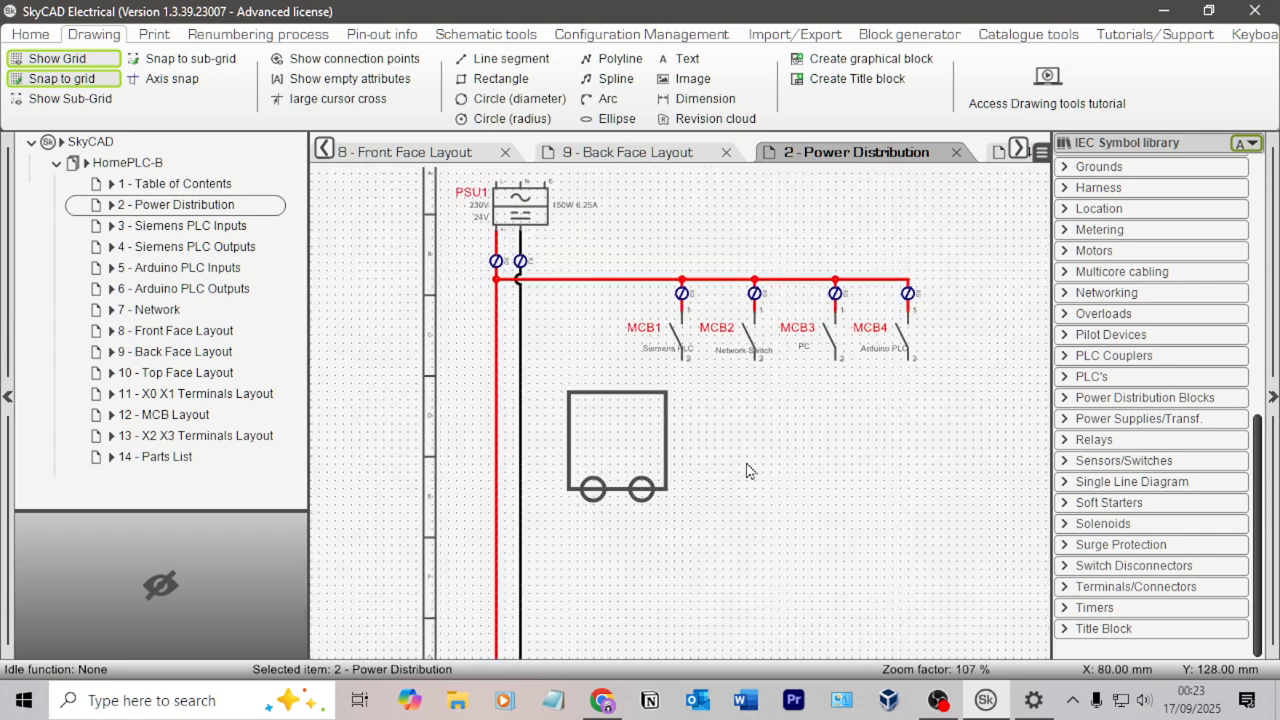
{"action": "left_click", "coordinate": [658, 391]}
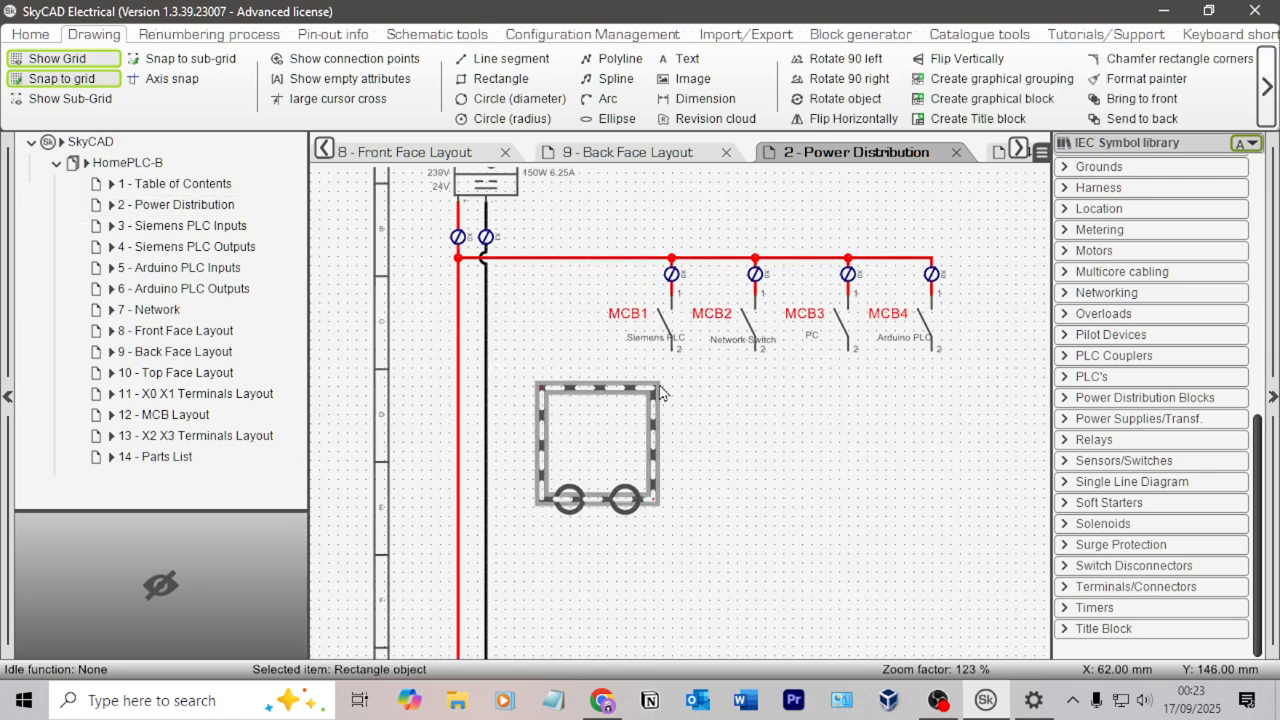
{"action": "left_click", "coordinate": [737, 429]}
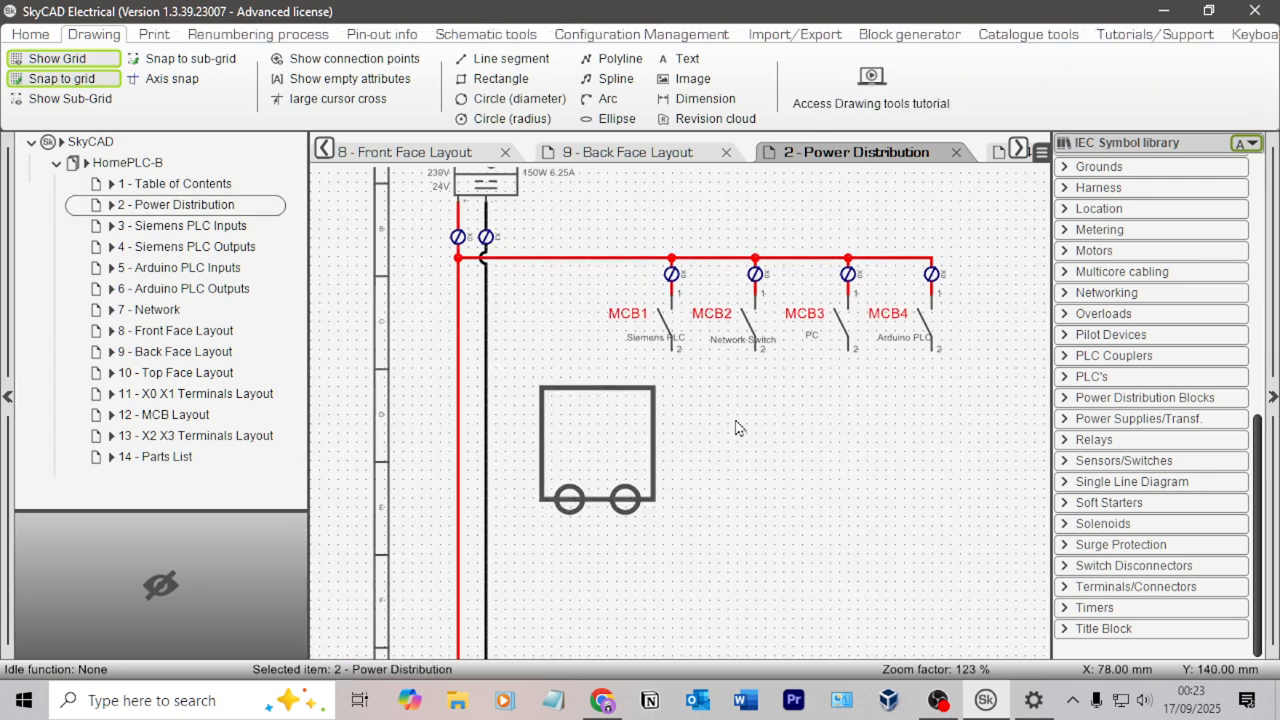
Switch to Chrome and search Google for "s7-1200 wiring diagram".
{"action": "key", "text": "alt+Tab"}
{"action": "left_click", "coordinate": [1000, 21]}
{"action": "left_click", "coordinate": [865, 60]}
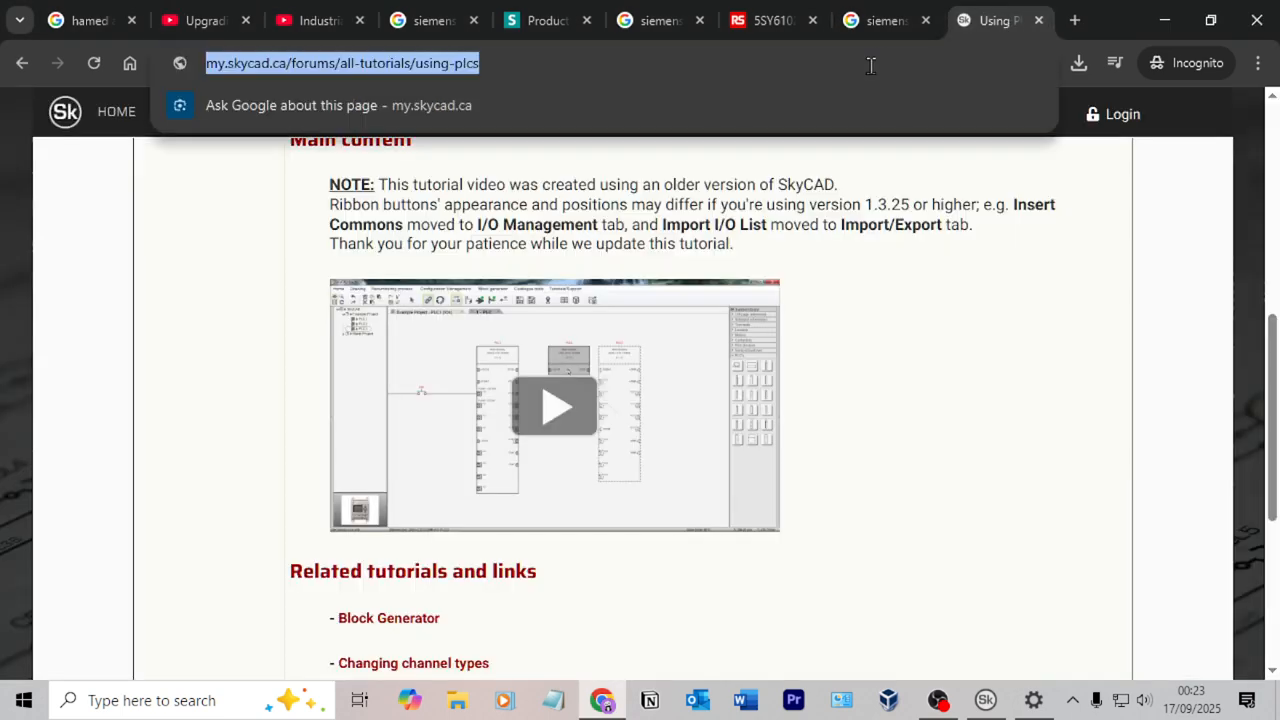
{"action": "type", "text": "s7-1200"}
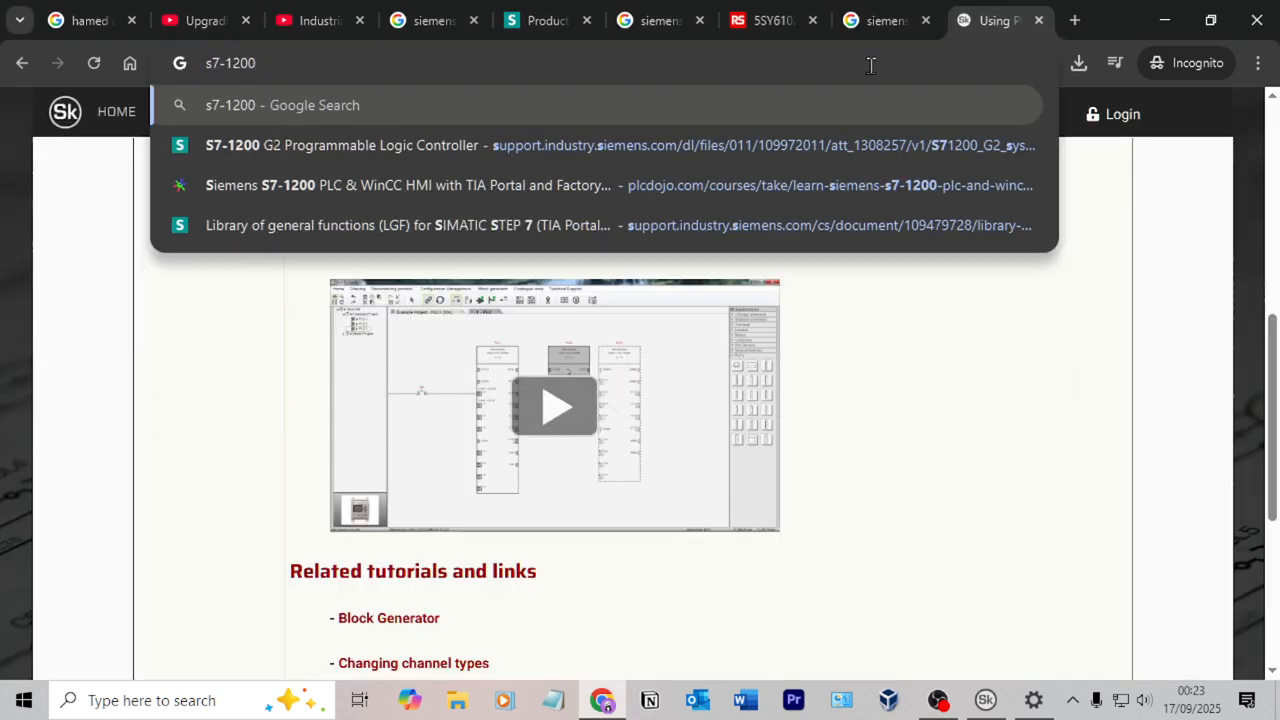
{"action": "type", "text": " wiring diagram"}
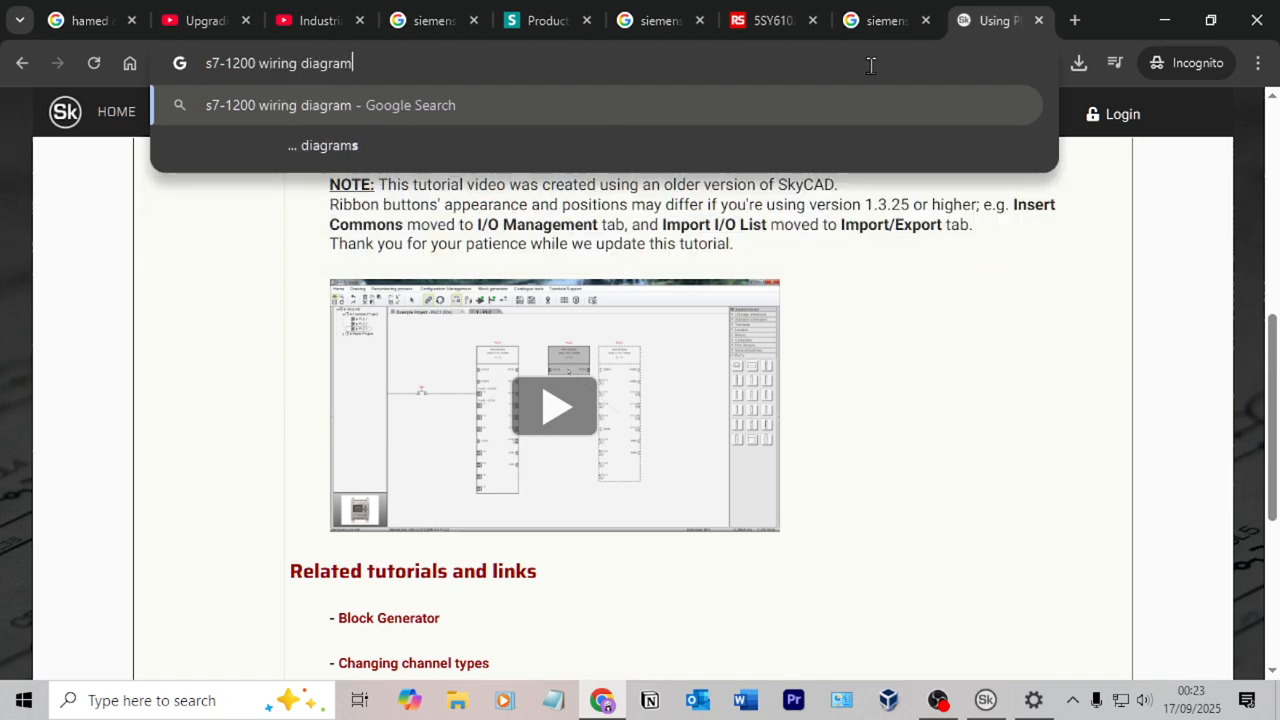
{"action": "key", "text": "Return"}
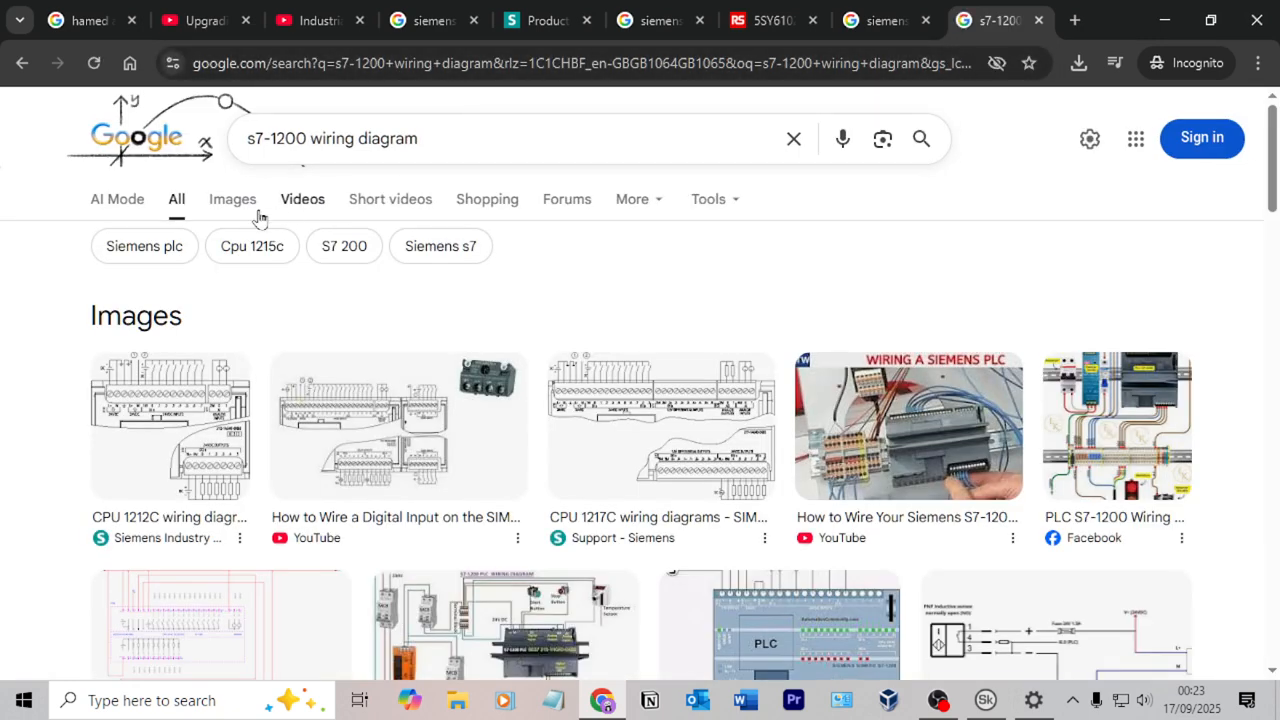
Open the CPU 1212C wiring diagram image in its own tab, examine its power terminals, and return to SkyCAD.
{"action": "left_click", "coordinate": [204, 420]}
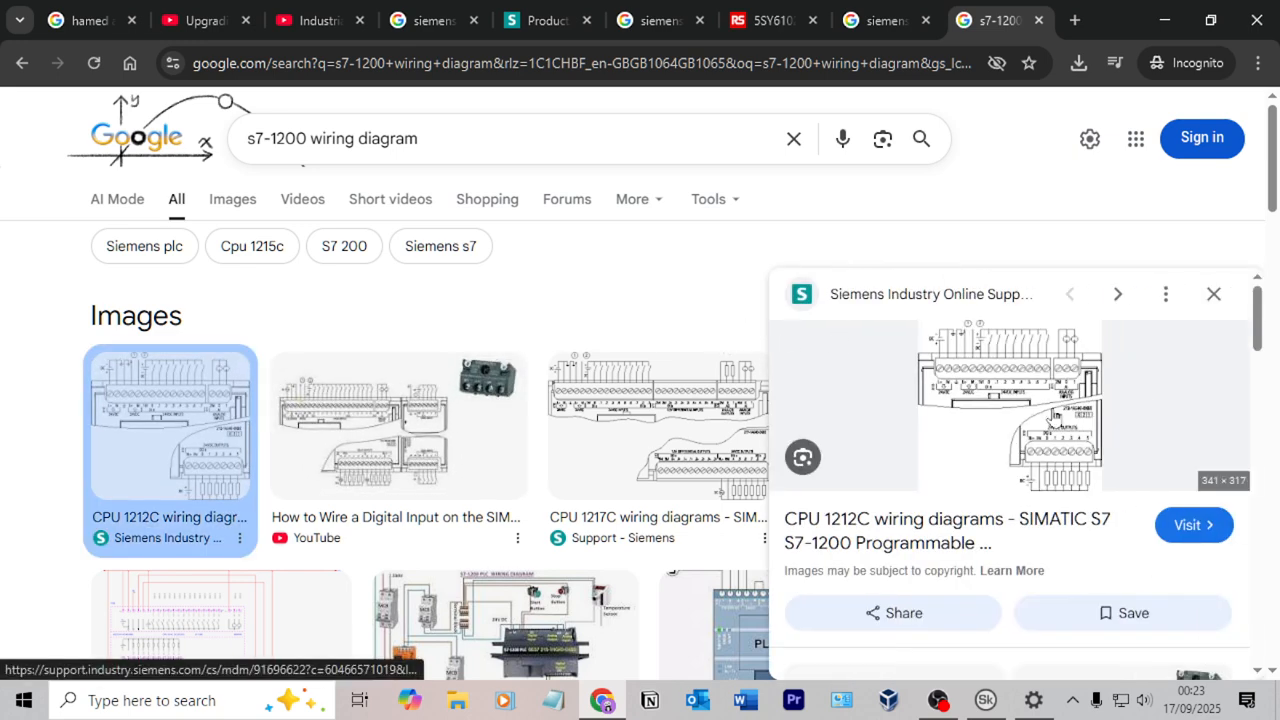
{"action": "right_click", "coordinate": [1013, 424]}
{"action": "left_click", "coordinate": [1142, 499]}
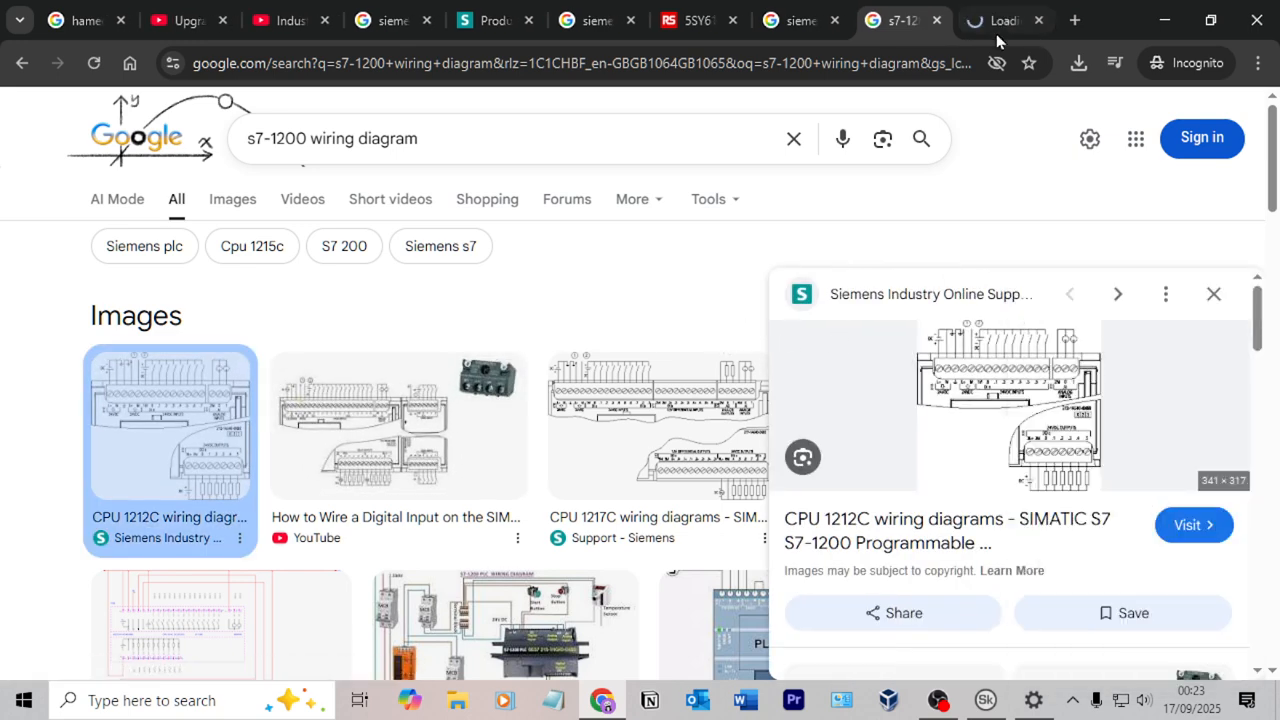
{"action": "left_click", "coordinate": [1010, 34]}
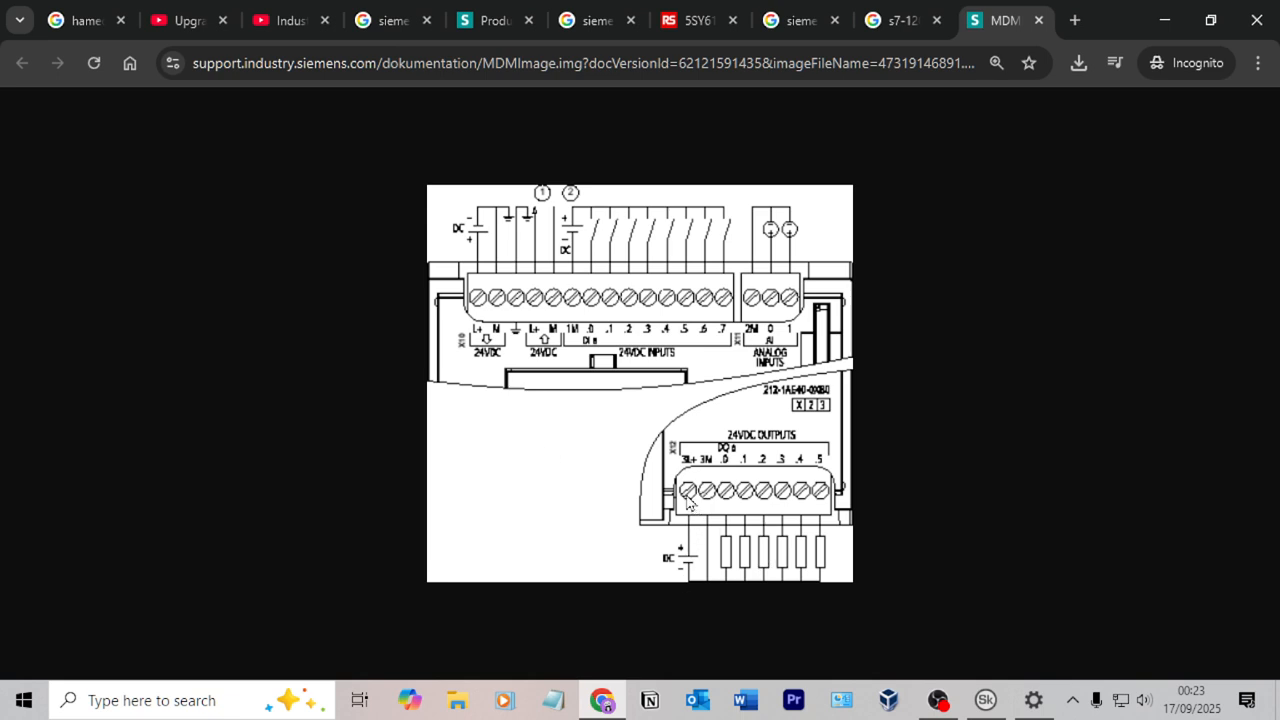
{"action": "key", "text": "alt+Tab"}
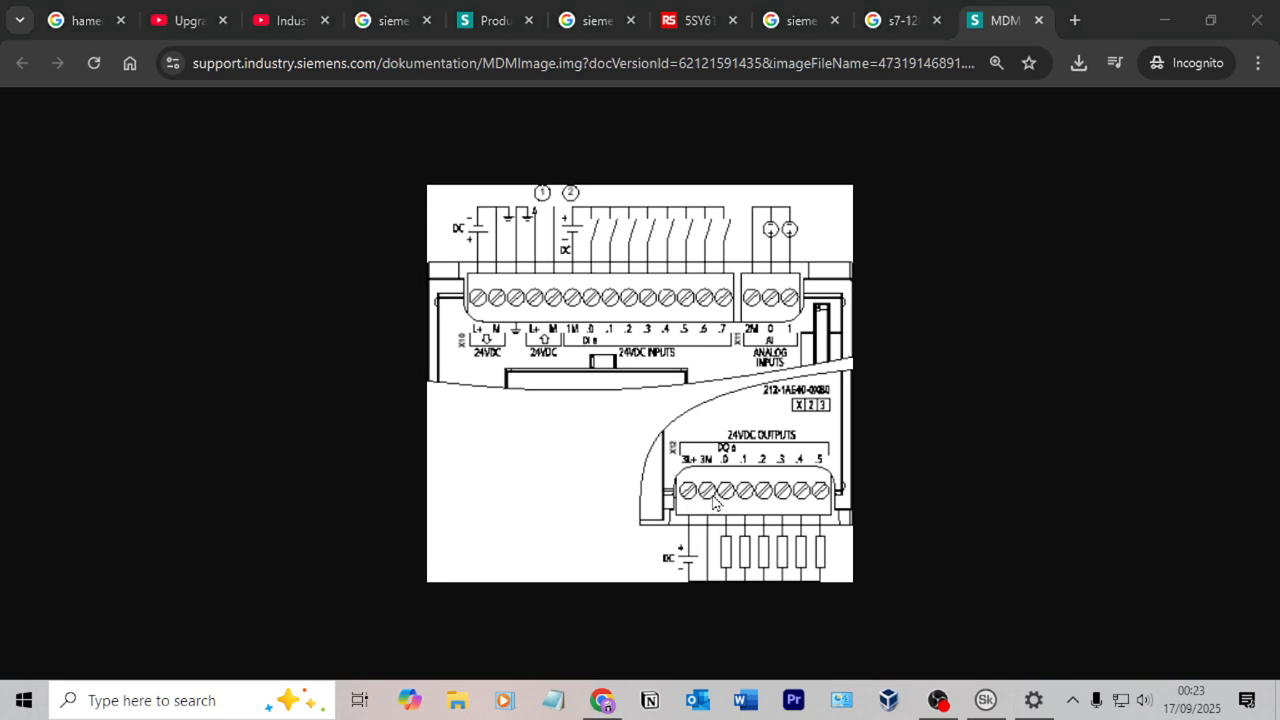
{"action": "key", "text": "alt+Tab"}
{"action": "key", "text": "alt+Tab"}
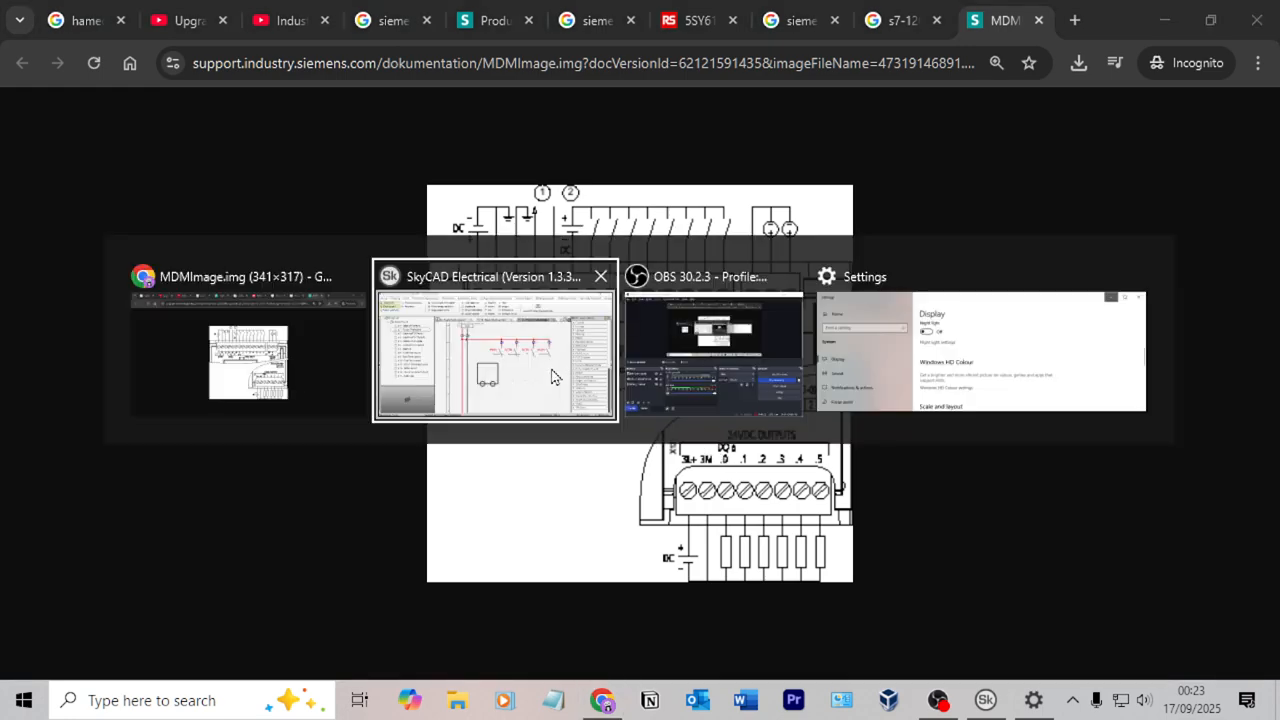
{"action": "left_click", "coordinate": [530, 365]}
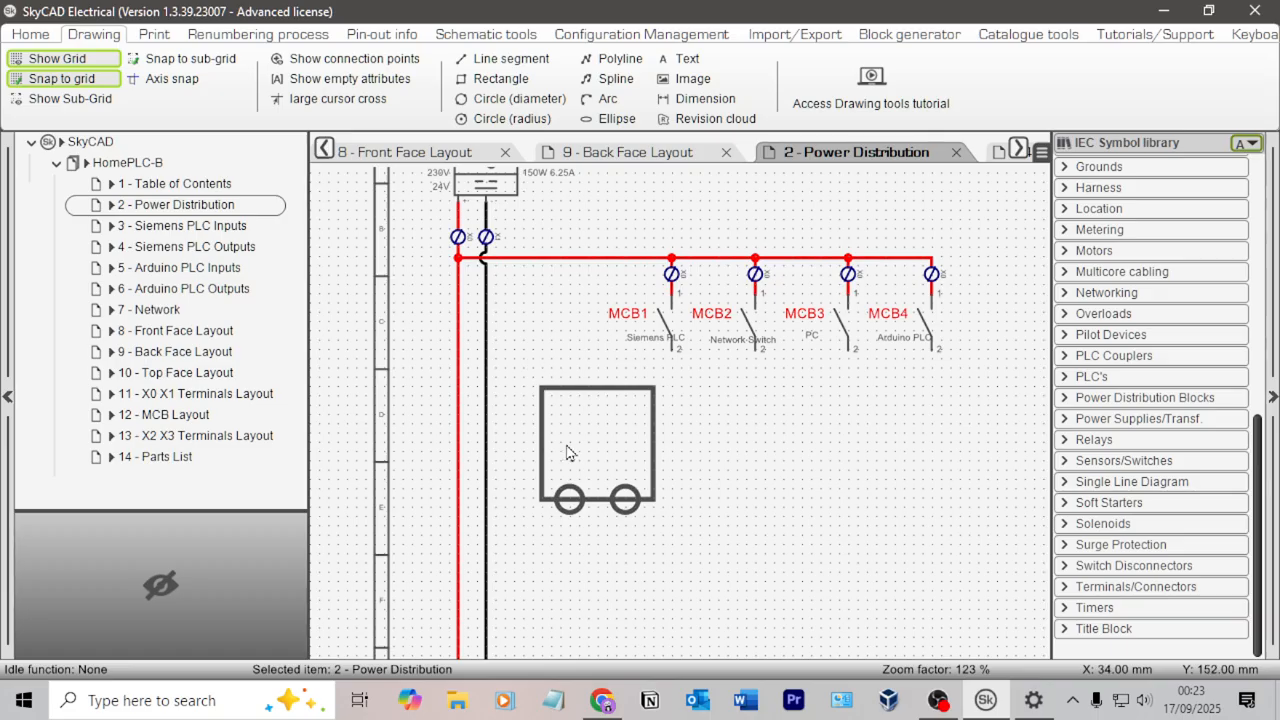
Move MCB2 to MCB4 with their shared supply line well to the right of MCB1, and remove the red line linking MCB1 to the main bus.
{"action": "left_click", "coordinate": [653, 500]}
{"action": "scroll", "coordinate": [740, 463], "scroll_direction": "down", "scroll_amount": 2}
{"action": "middle_click_drag", "start_coordinate": [766, 463], "coordinate": [633, 412]}
{"action": "scroll", "coordinate": [710, 372], "scroll_direction": "up", "scroll_amount": 3}
{"action": "left_click", "coordinate": [741, 350]}
{"action": "scroll", "coordinate": [747, 346], "scroll_direction": "down", "scroll_amount": 2}
{"action": "mouse_move", "coordinate": [784, 338]}
{"action": "left_mouse_down"}
{"action": "mouse_move", "coordinate": [643, 231]}
{"action": "mouse_move", "coordinate": [517, 206]}
{"action": "left_mouse_up"}
{"action": "left_click_drag", "start_coordinate": [548, 285], "coordinate": [828, 288]}
{"action": "left_click", "coordinate": [645, 370]}
{"action": "scroll", "coordinate": [598, 302], "scroll_direction": "down", "scroll_amount": 3}
{"action": "middle_click_drag", "start_coordinate": [599, 300], "coordinate": [721, 279]}
{"action": "left_click_drag", "start_coordinate": [641, 397], "coordinate": [543, 298]}
{"action": "left_click", "coordinate": [627, 371]}
{"action": "left_click", "coordinate": [614, 382]}
{"action": "left_click", "coordinate": [629, 414]}
{"action": "scroll", "coordinate": [650, 370], "scroll_direction": "up", "scroll_amount": 2}
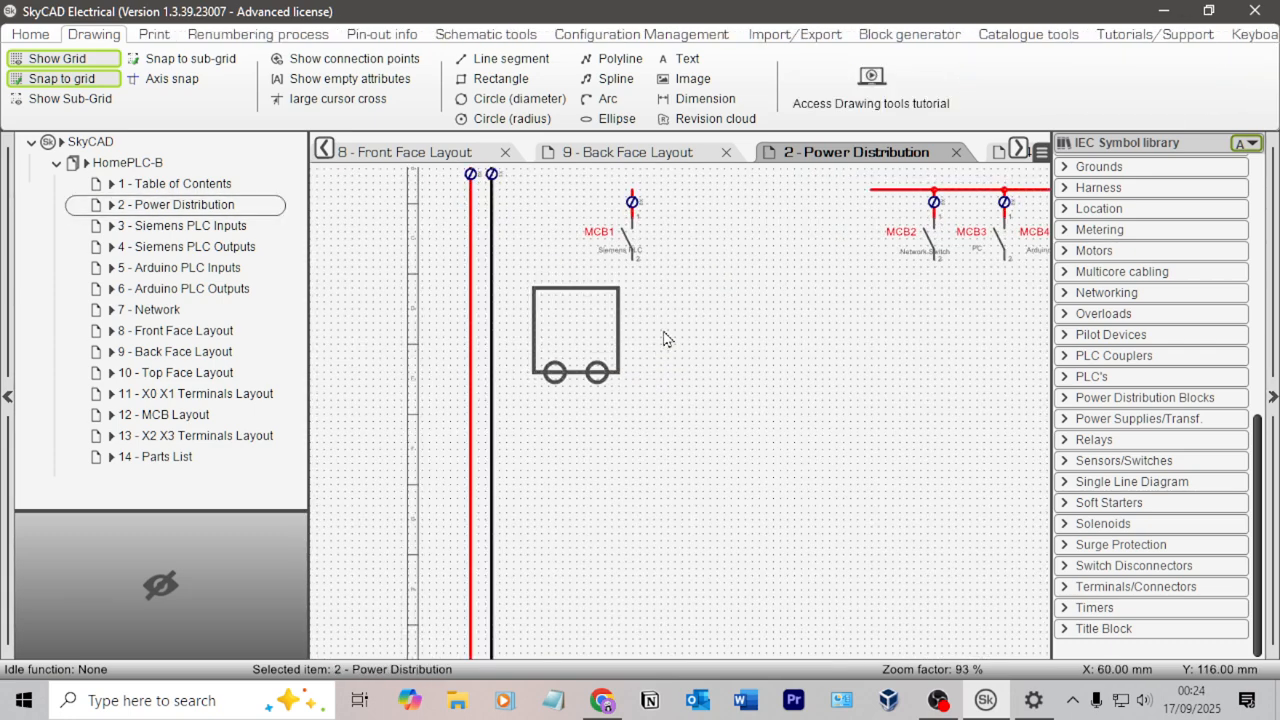
{"action": "middle_click_drag", "start_coordinate": [718, 332], "coordinate": [709, 439]}
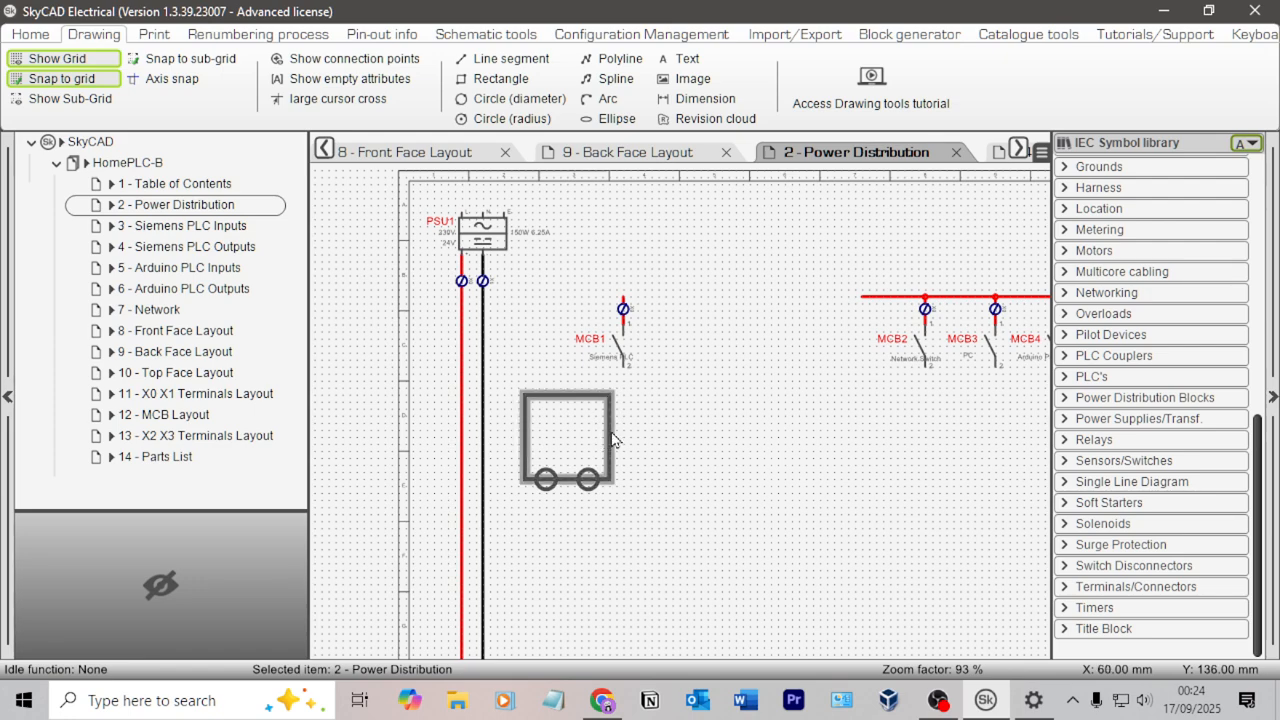
Set the line width of the square below MCB1 to 0.3 mm.
{"action": "left_click", "coordinate": [612, 435]}
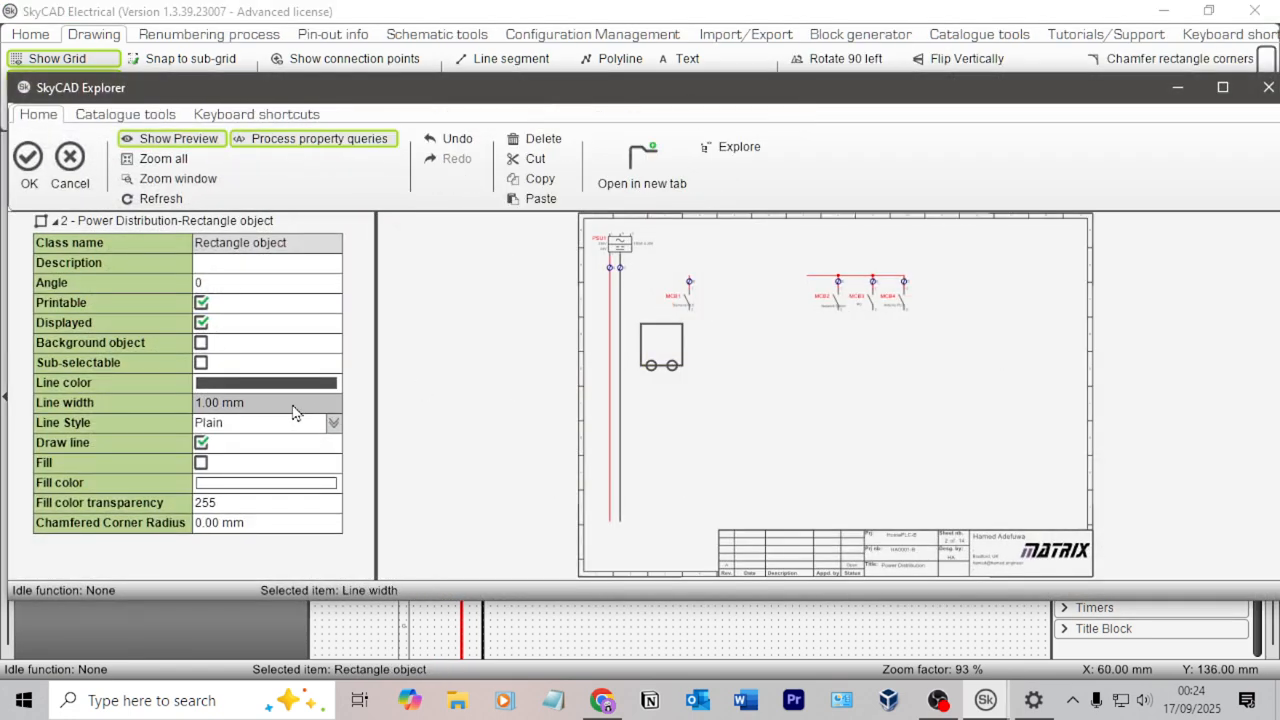
{"action": "left_click", "coordinate": [288, 403]}
{"action": "type", "text": "0.3"}
{"action": "key", "text": "Tab"}
{"action": "left_click", "coordinate": [28, 160]}
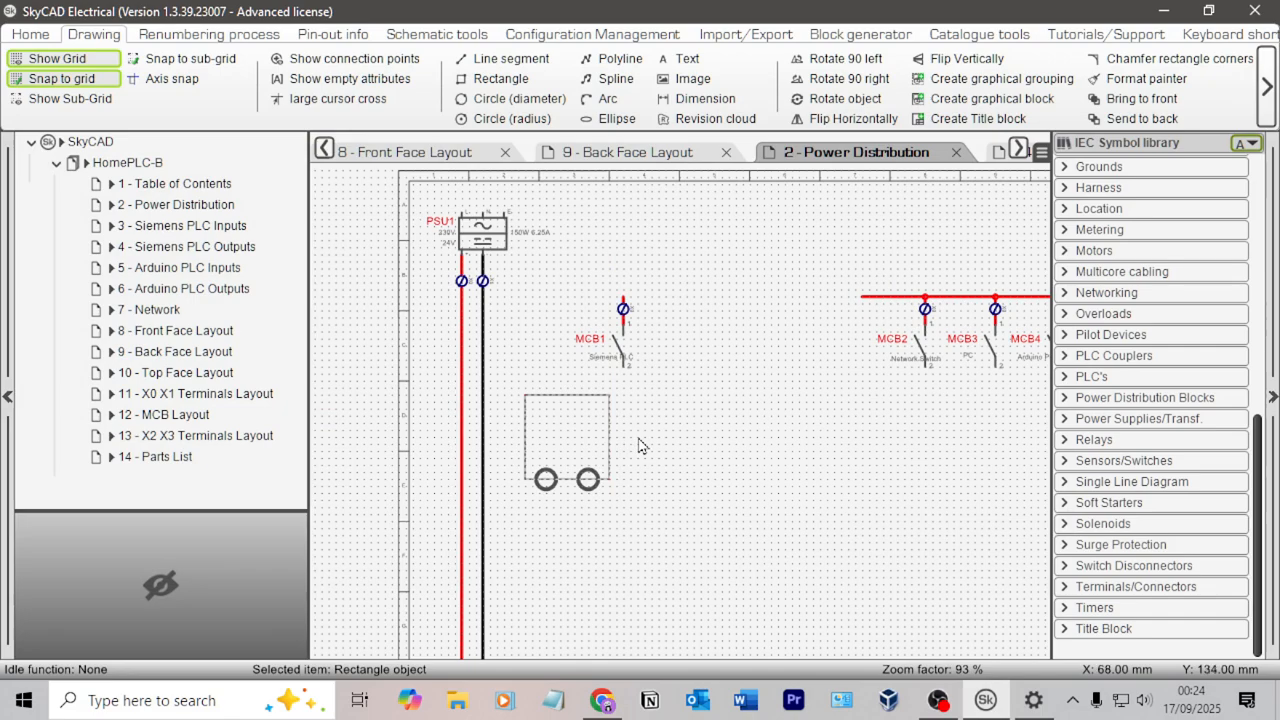
{"action": "left_click", "coordinate": [640, 446]}
Set the line width of both circles on the square's lower edge to 0.3 mm.
{"action": "scroll", "coordinate": [602, 472], "scroll_direction": "up", "scroll_amount": 2}
{"action": "double_click", "coordinate": [538, 486]}
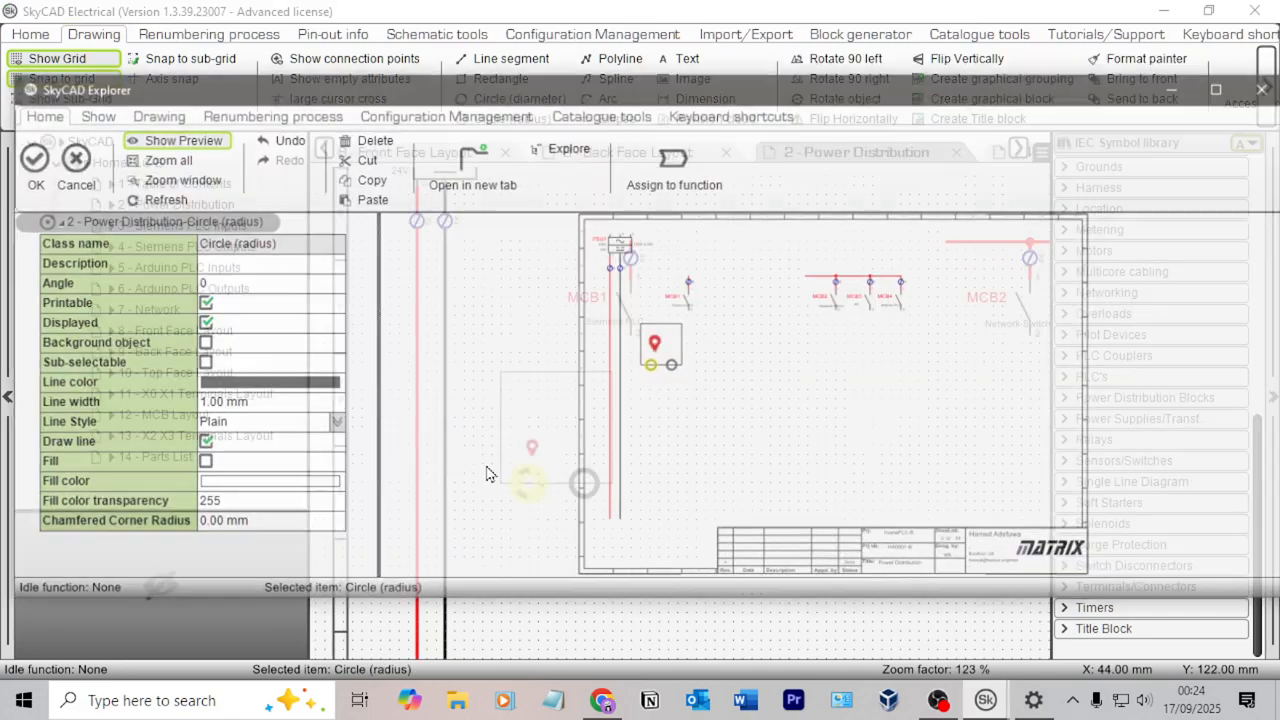
{"action": "left_click", "coordinate": [268, 404]}
{"action": "left_click", "coordinate": [268, 404]}
{"action": "type", "text": "0.3"}
{"action": "key", "text": "Tab"}
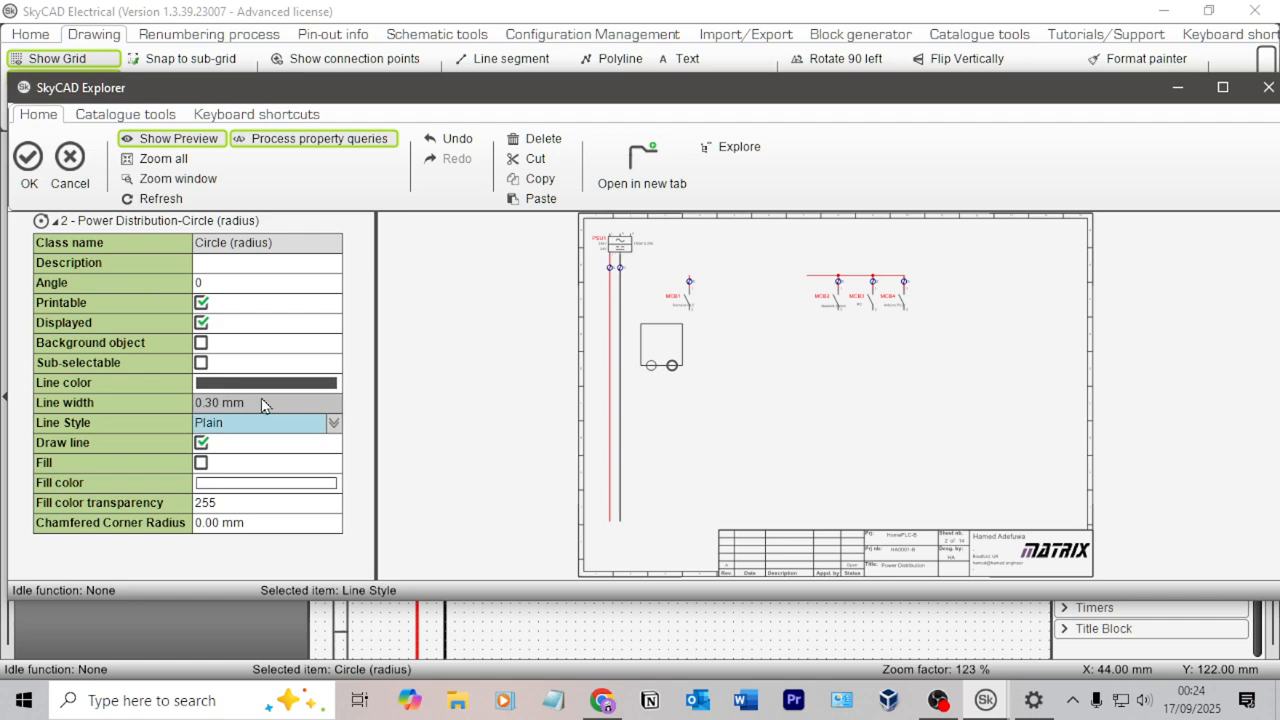
{"action": "left_click", "coordinate": [24, 170]}
{"action": "double_click", "coordinate": [589, 488]}
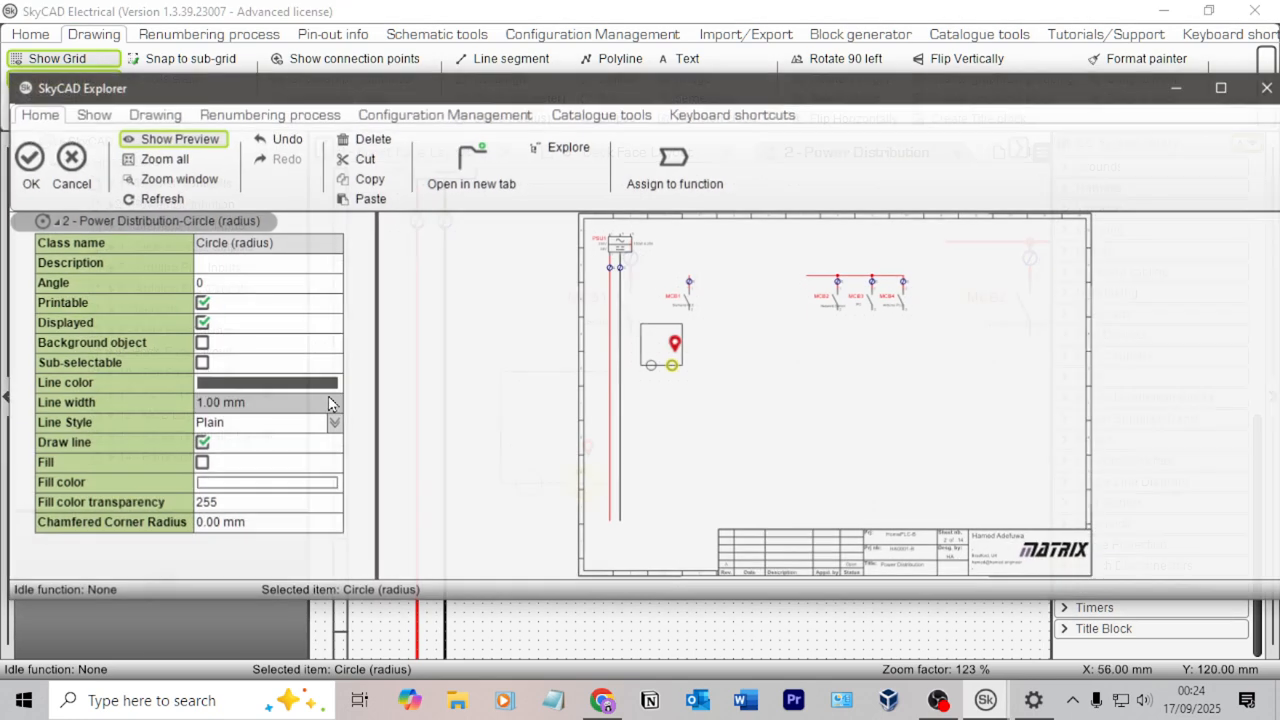
{"action": "left_click", "coordinate": [270, 405]}
{"action": "type", "text": "0.3"}
{"action": "key", "text": "Tab"}
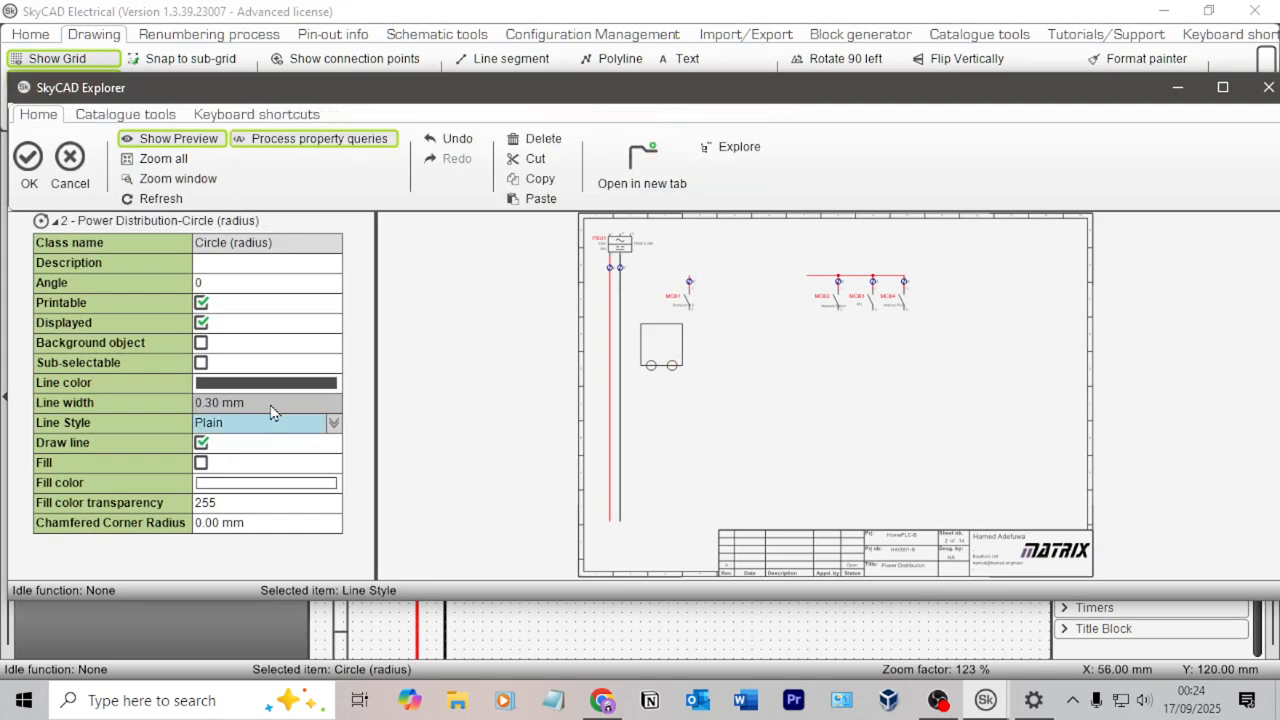
{"action": "left_click", "coordinate": [36, 160]}
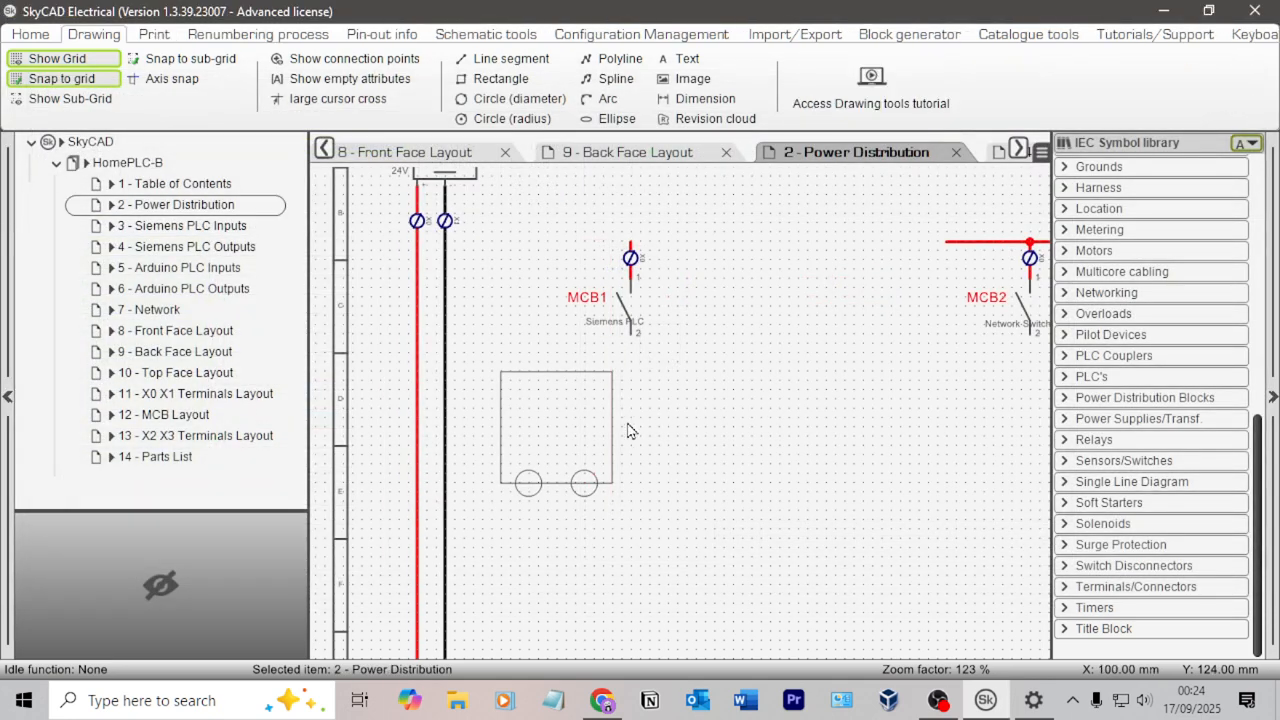
Turn on the white fill for both circles on the square's lower edge.
{"action": "scroll", "coordinate": [592, 465], "scroll_direction": "up", "scroll_amount": 1}
{"action": "scroll", "coordinate": [506, 489], "scroll_direction": "up", "scroll_amount": 1}
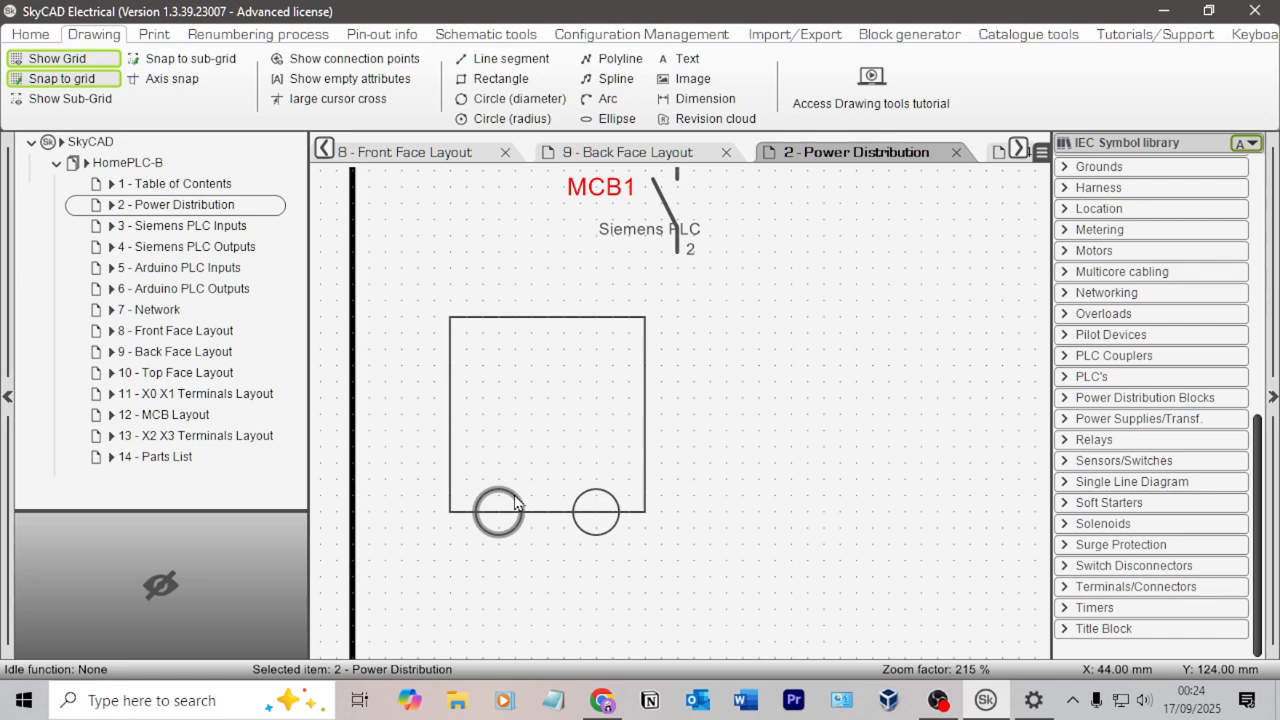
{"action": "left_click", "coordinate": [516, 502]}
{"action": "left_click", "coordinate": [515, 500]}
{"action": "double_click", "coordinate": [517, 499]}
{"action": "left_click", "coordinate": [78, 172]}
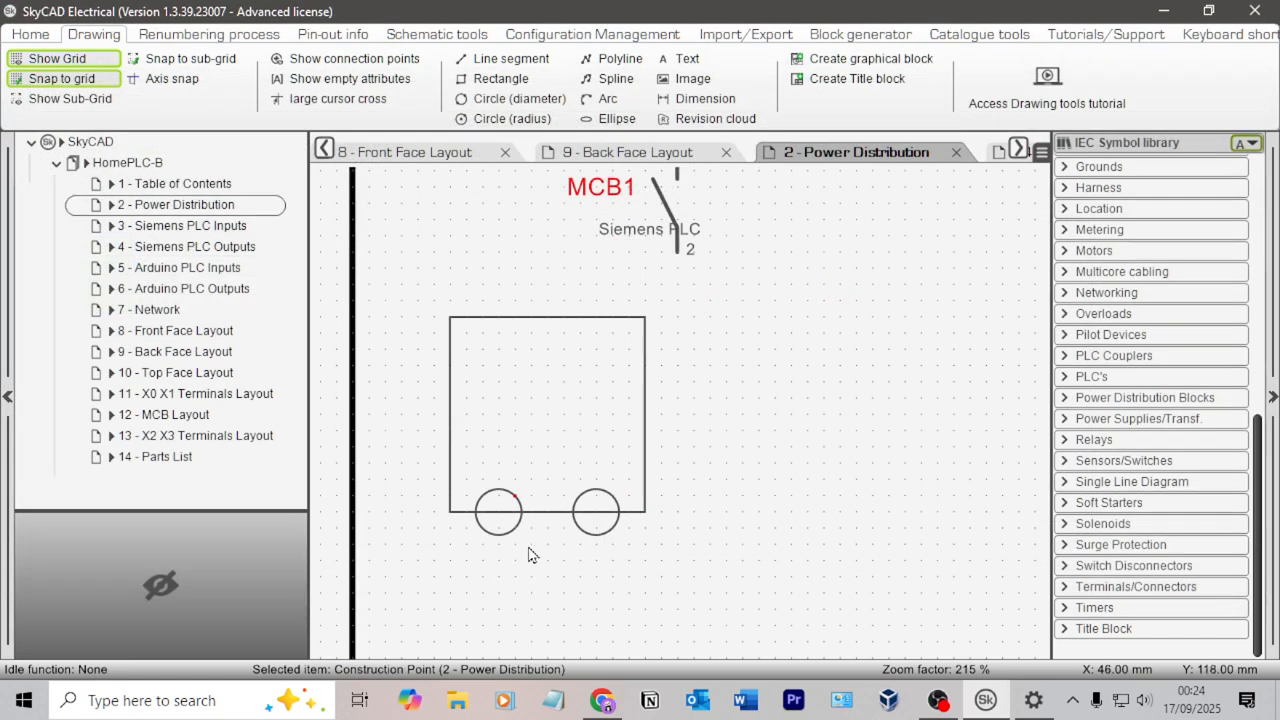
{"action": "double_click", "coordinate": [515, 529]}
{"action": "left_click", "coordinate": [203, 464]}
{"action": "left_click", "coordinate": [28, 160]}
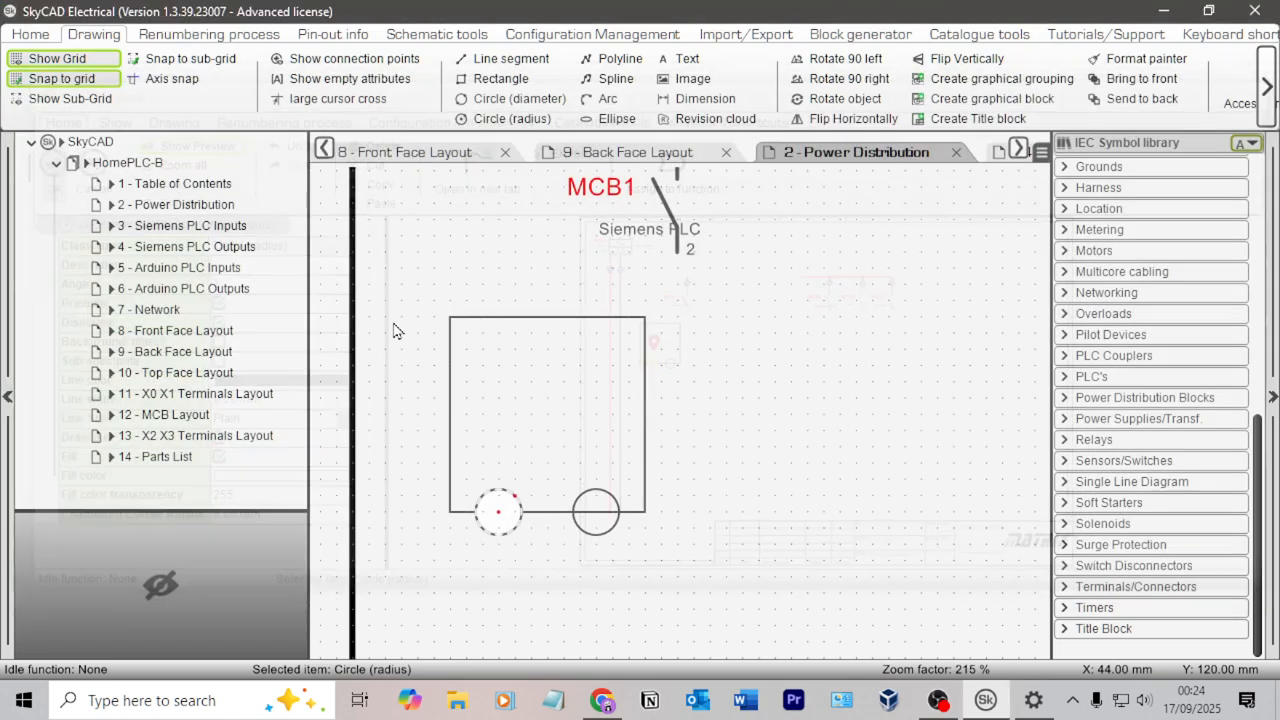
{"action": "double_click", "coordinate": [597, 535]}
{"action": "left_click", "coordinate": [201, 462]}
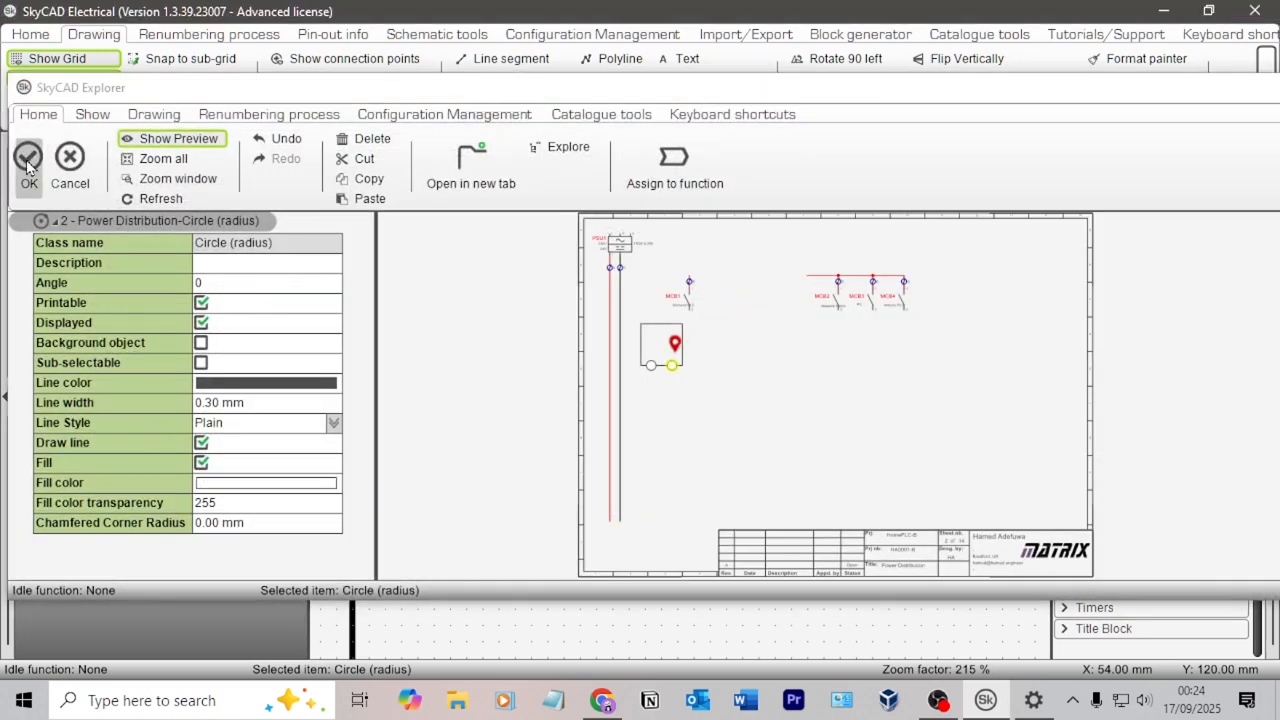
{"action": "left_click", "coordinate": [28, 160]}
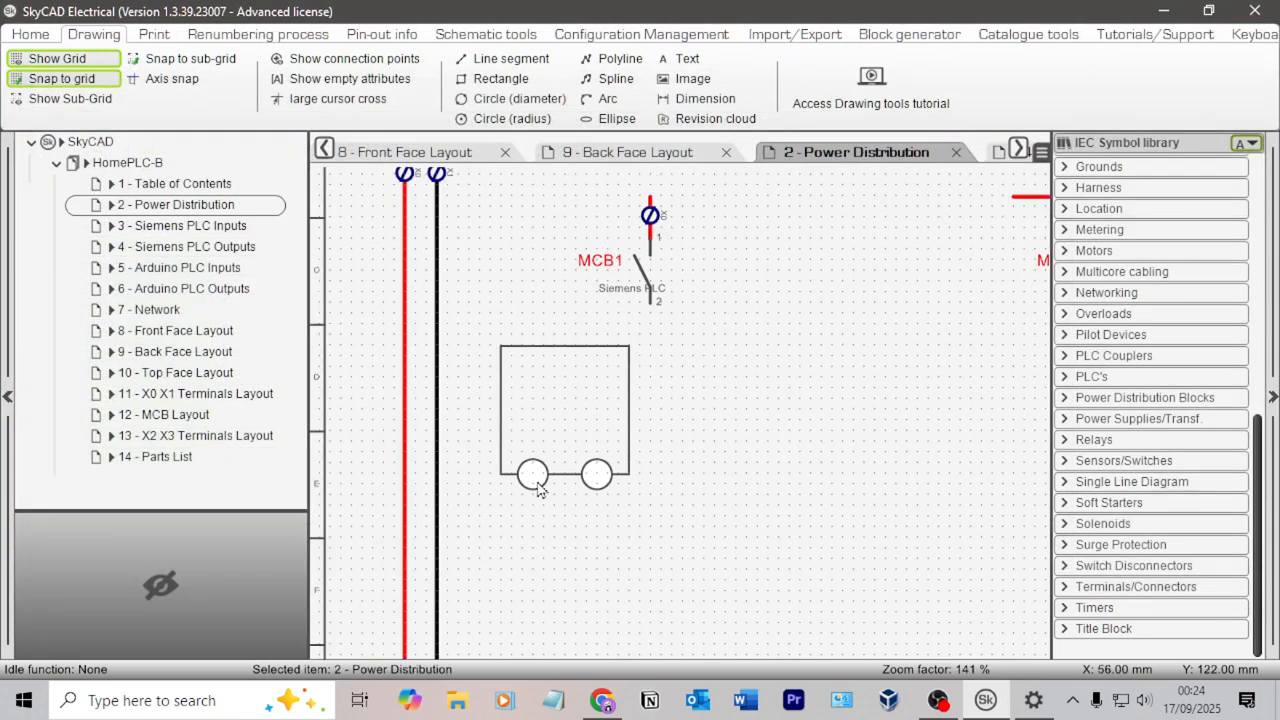
{"action": "left_click", "coordinate": [545, 482]}
{"action": "left_click_drag", "start_coordinate": [528, 477], "coordinate": [565, 480]}
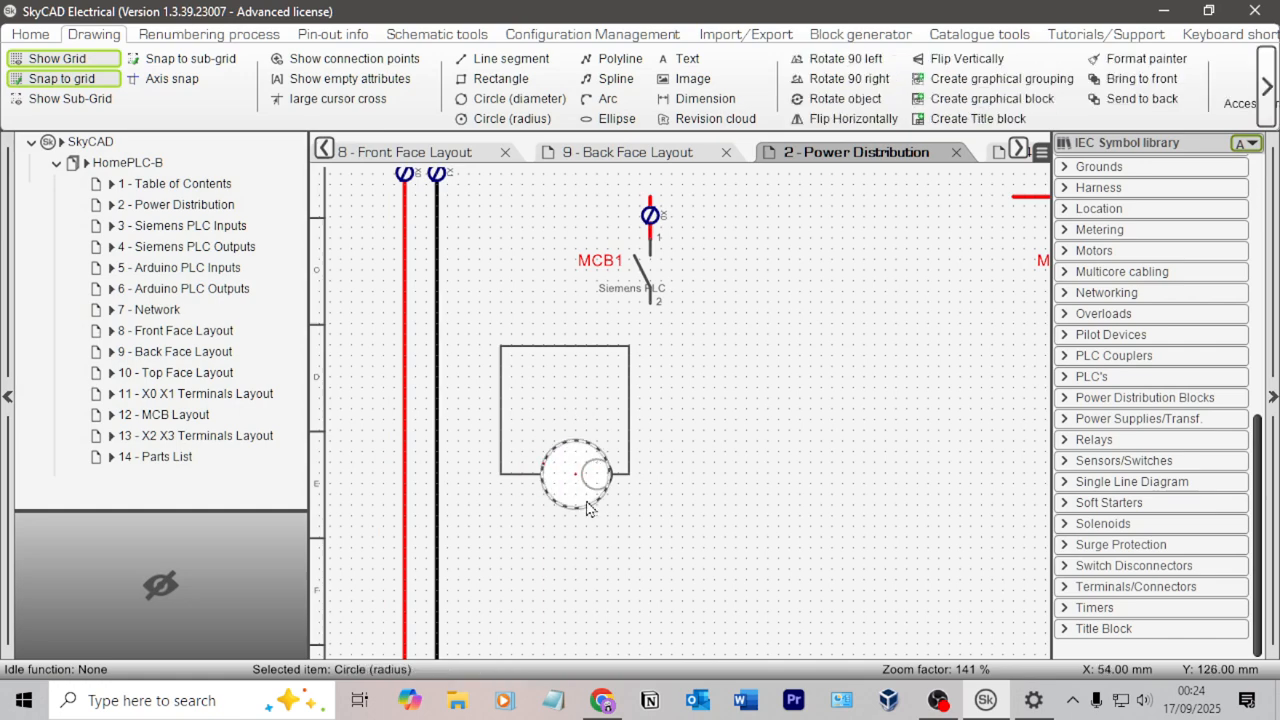
{"action": "key", "text": "ctrl+z"}
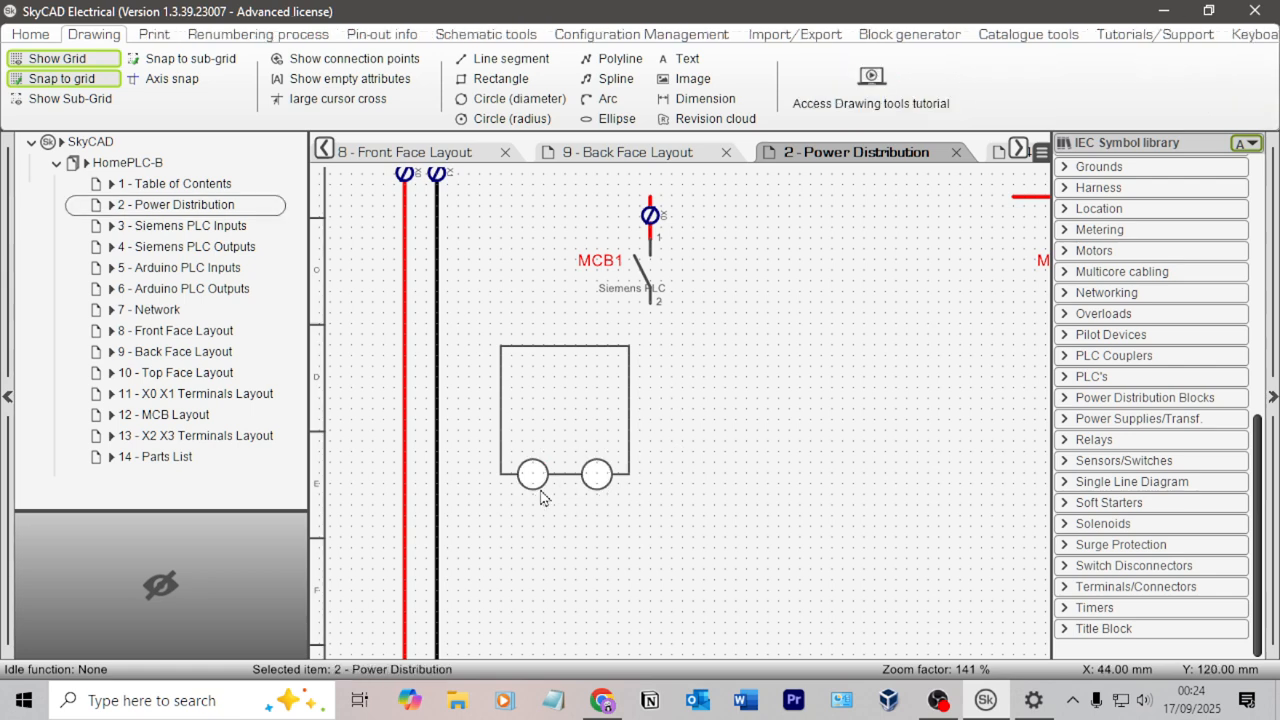
Reposition the circles on the square's lower edge so they sit side by side near its right corner.
{"action": "left_click", "coordinate": [541, 490]}
{"action": "left_click_drag", "start_coordinate": [543, 492], "coordinate": [583, 493]}
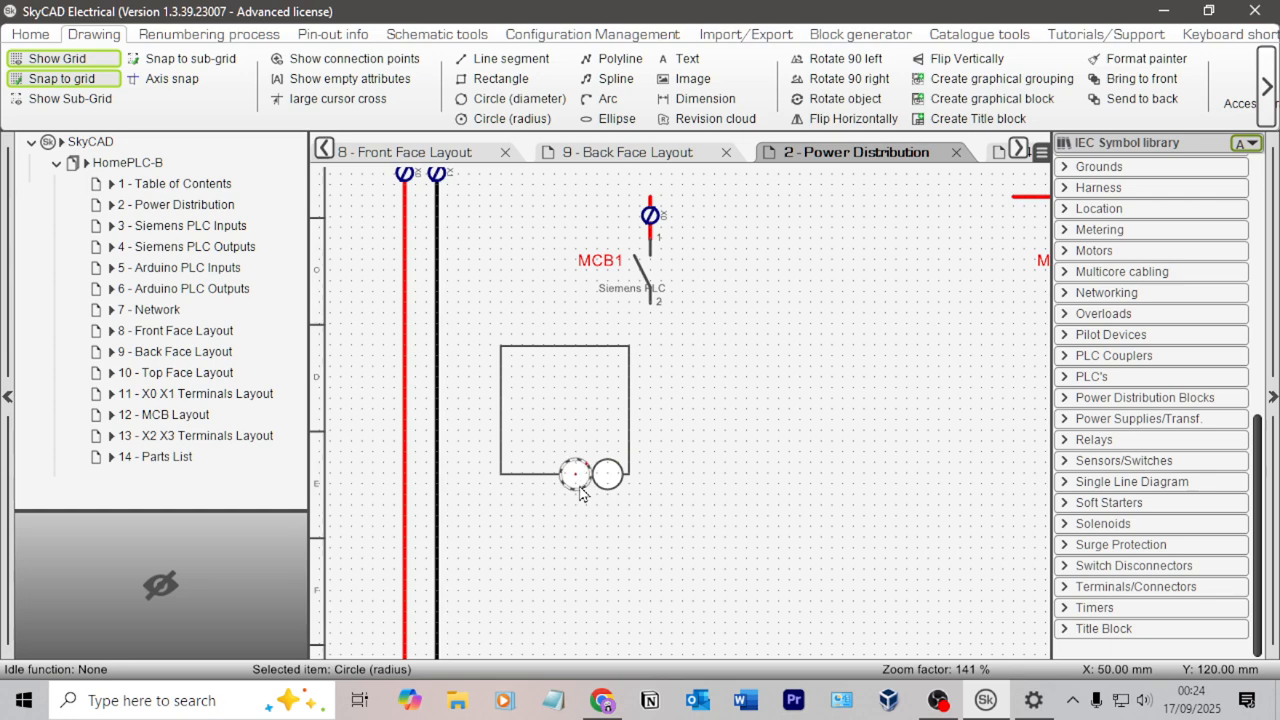
{"action": "left_click", "coordinate": [700, 469]}
Copy a lower terminal circle and place two copies side by side on the square's upper edge near its left corner.
{"action": "left_click", "coordinate": [581, 488]}
{"action": "left_click", "coordinate": [588, 500]}
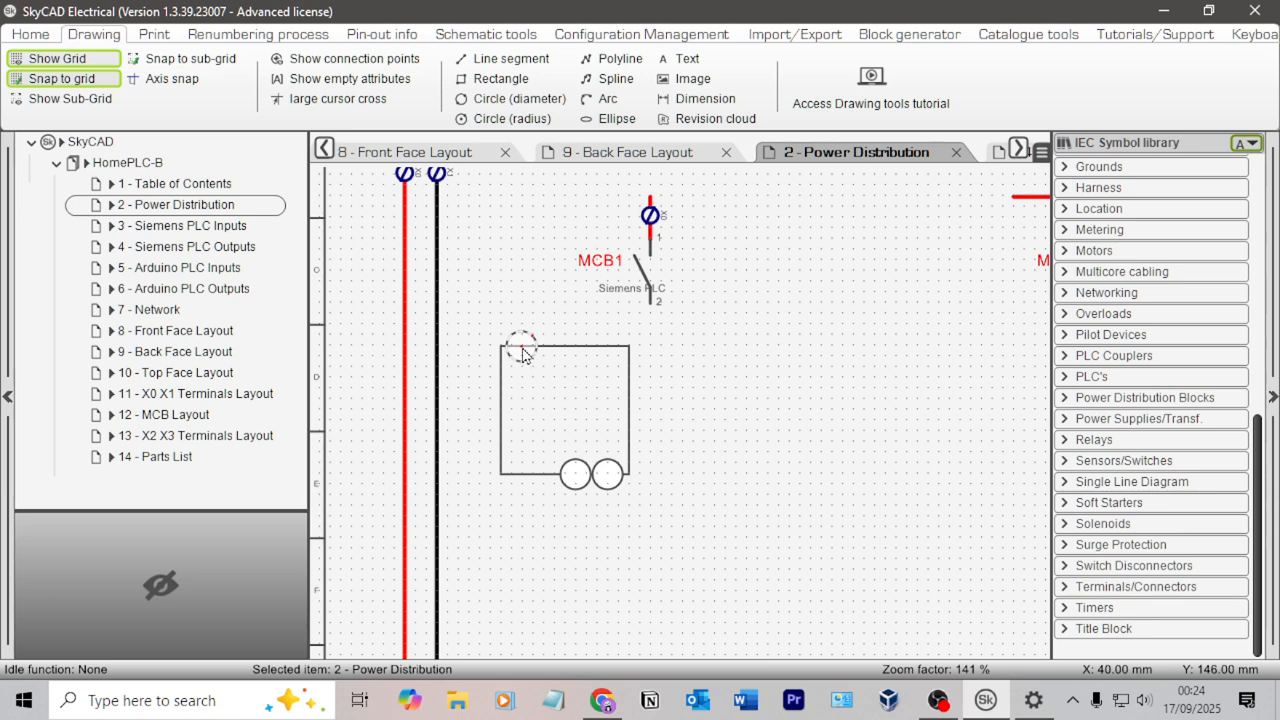
{"action": "left_click", "coordinate": [572, 369]}
{"action": "key", "text": "ctrl+v"}
{"action": "left_click", "coordinate": [554, 348]}
Check the PLC wiring diagram in Chrome, and back in SkyCAD add a third circle on the square's upper edge near its right corner.
{"action": "key", "text": "alt+Tab"}
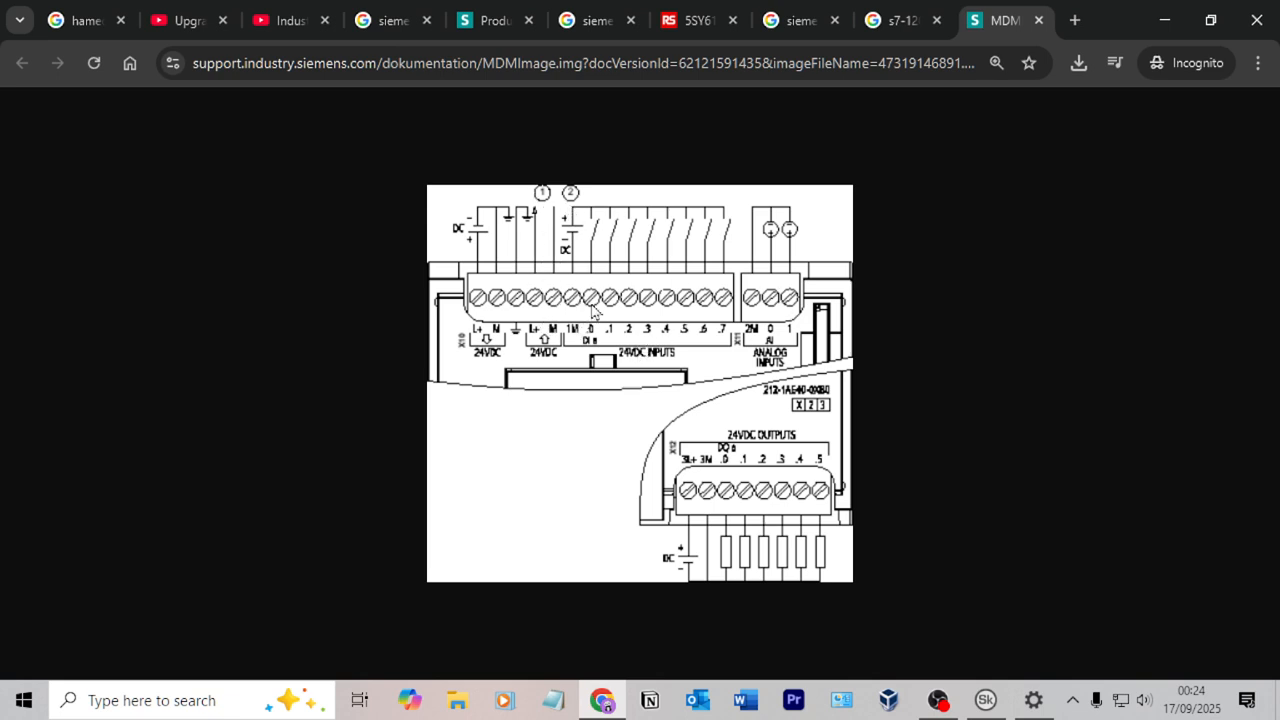
{"action": "key", "text": "alt+Tab"}
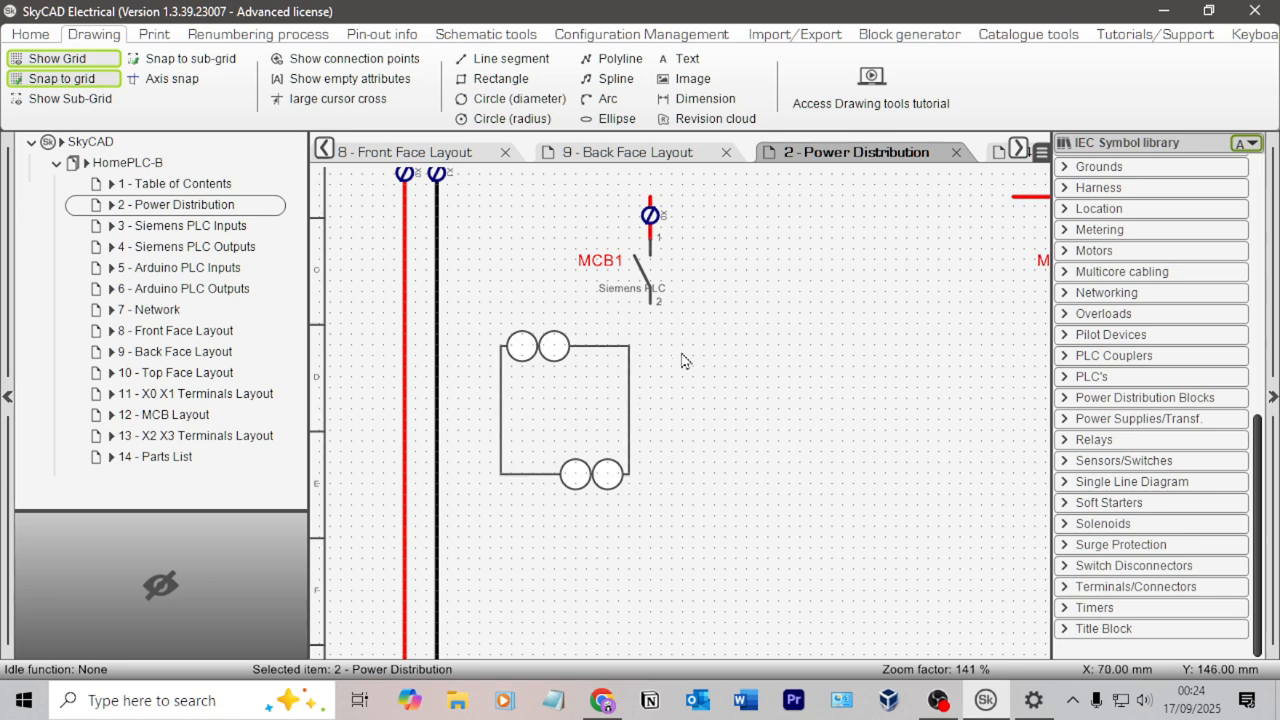
{"action": "left_click", "coordinate": [614, 466]}
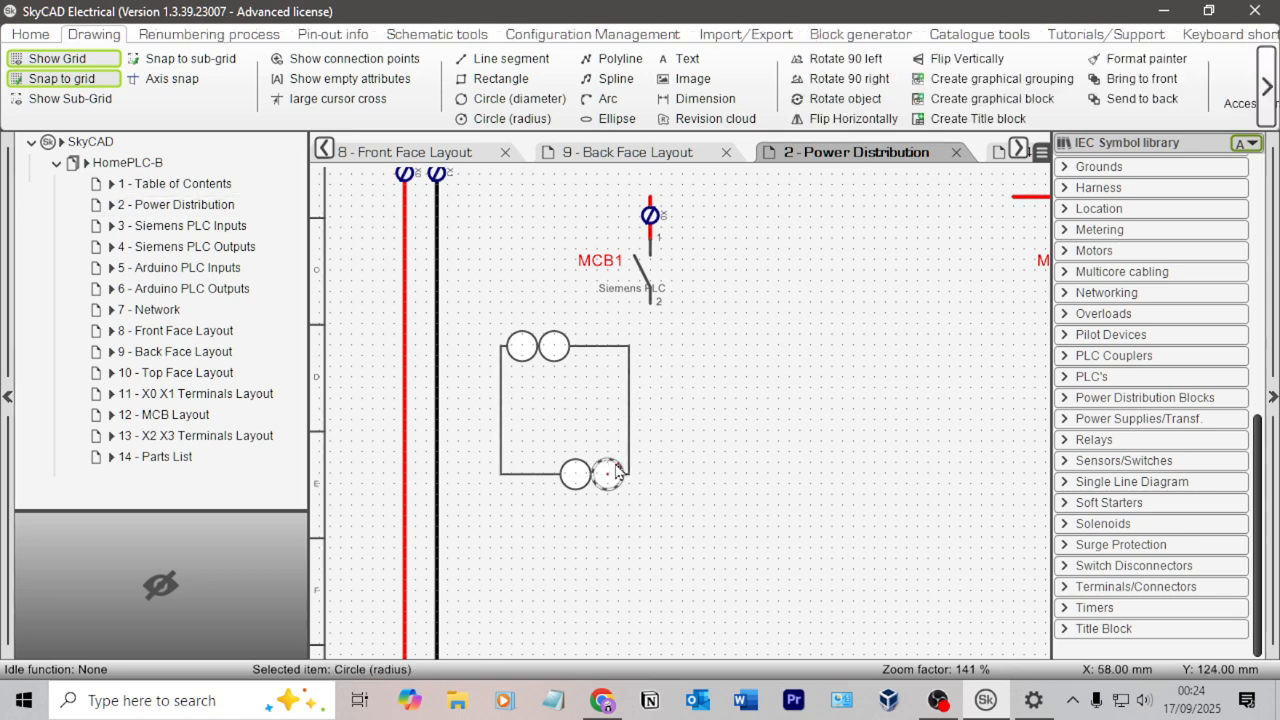
{"action": "left_click", "coordinate": [686, 412]}
{"action": "key", "text": "ctrl+v"}
{"action": "left_click", "coordinate": [607, 347]}
{"action": "left_click", "coordinate": [694, 345]}
Examine the wiring diagram and the PLC hardware shown in both YouTube videos in Chrome, and return to SkyCAD.
{"action": "key", "text": "alt+Tab"}
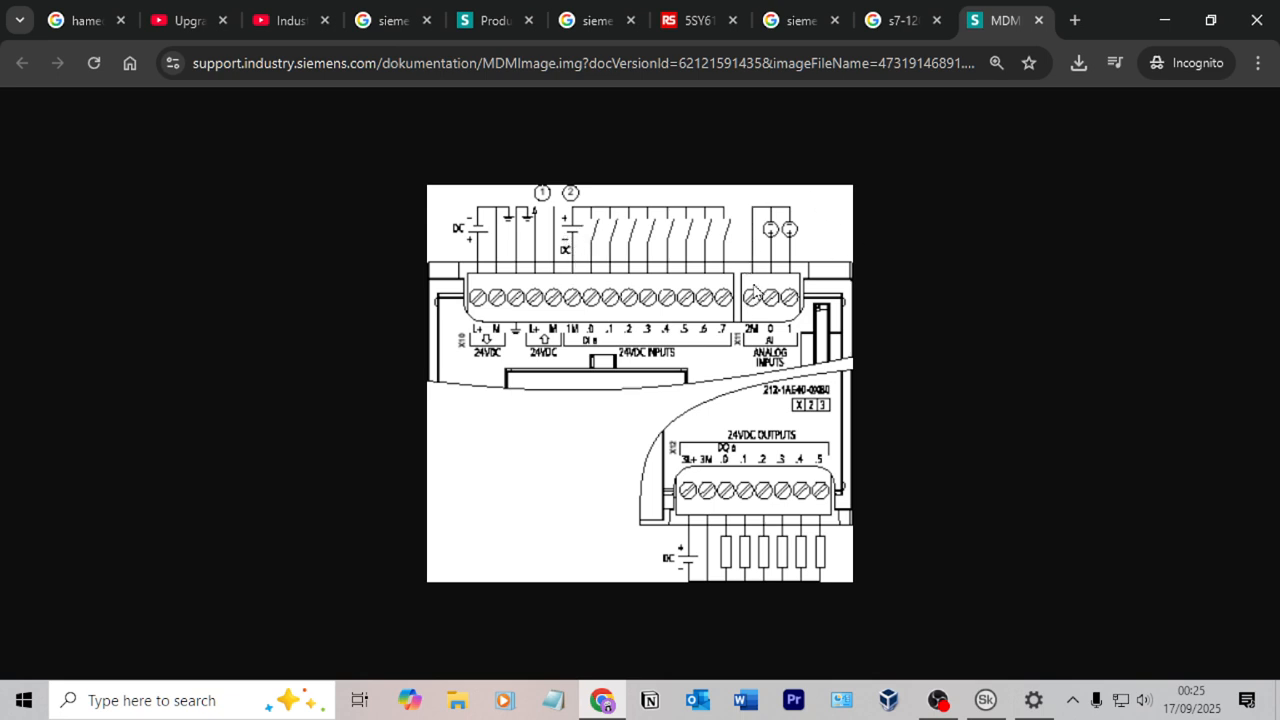
{"action": "key", "text": "alt+Tab"}
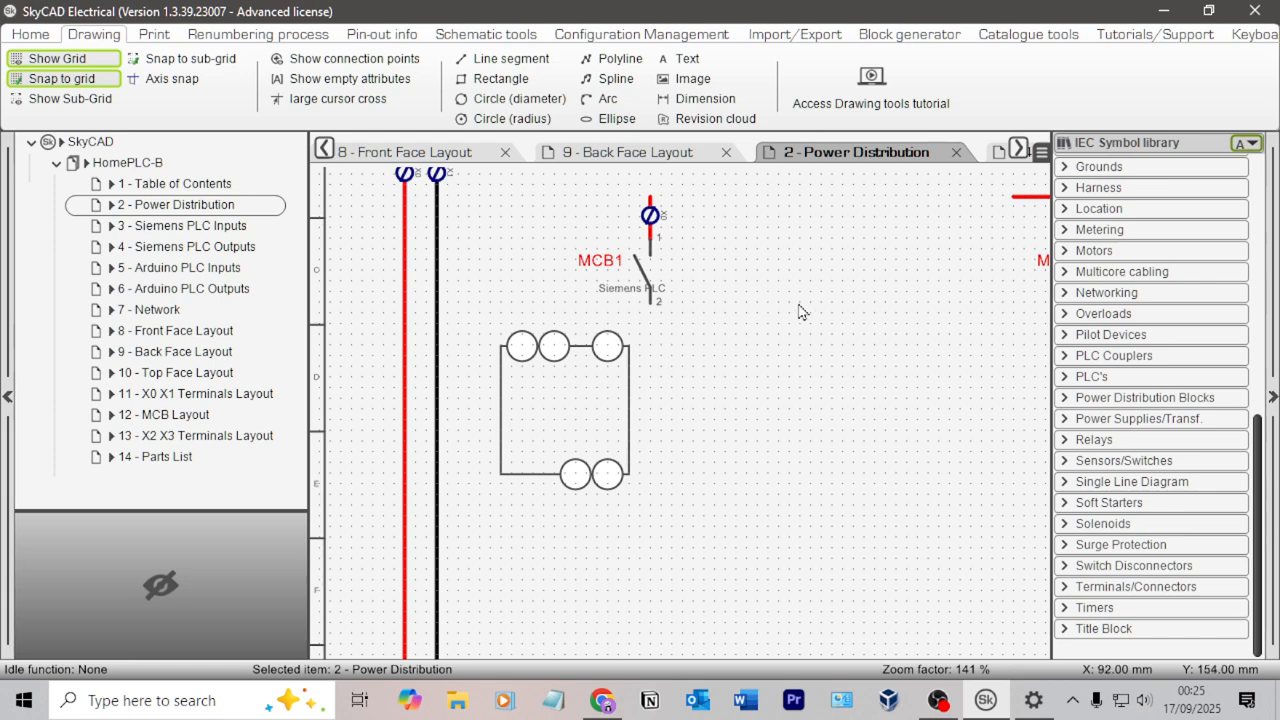
{"action": "key", "text": "alt+Tab"}
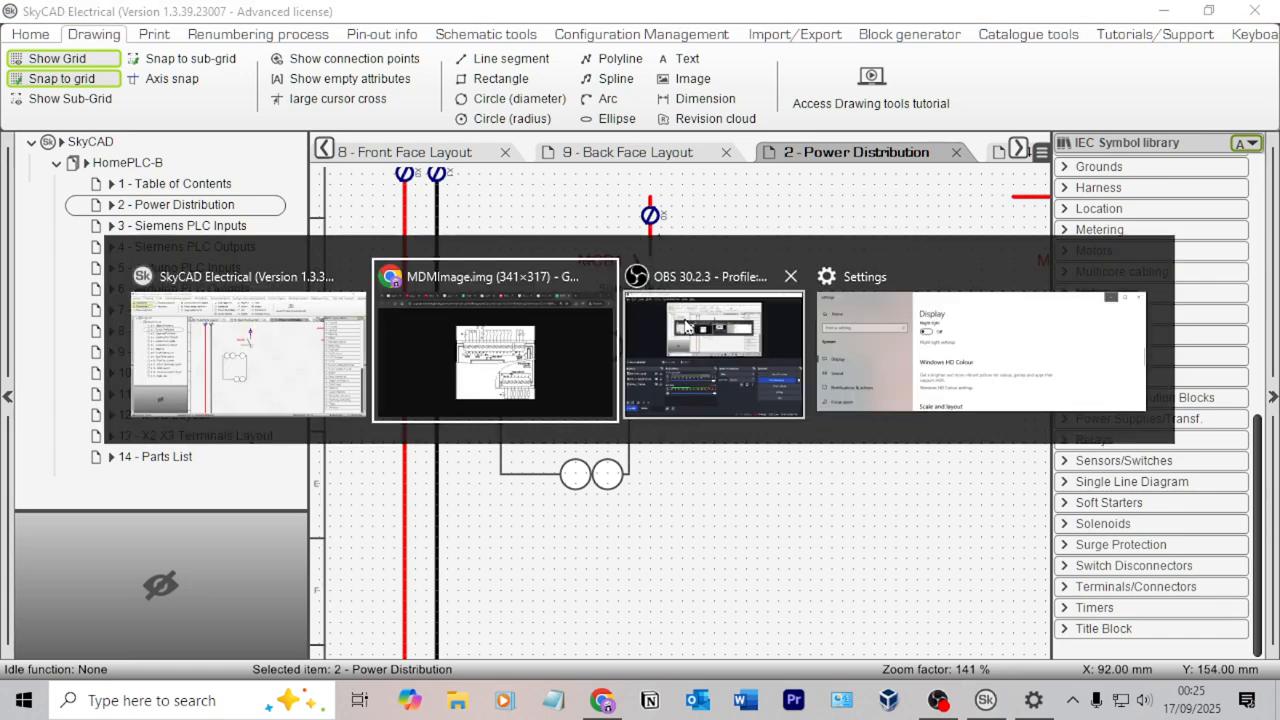
{"action": "left_click", "coordinate": [262, 30]}
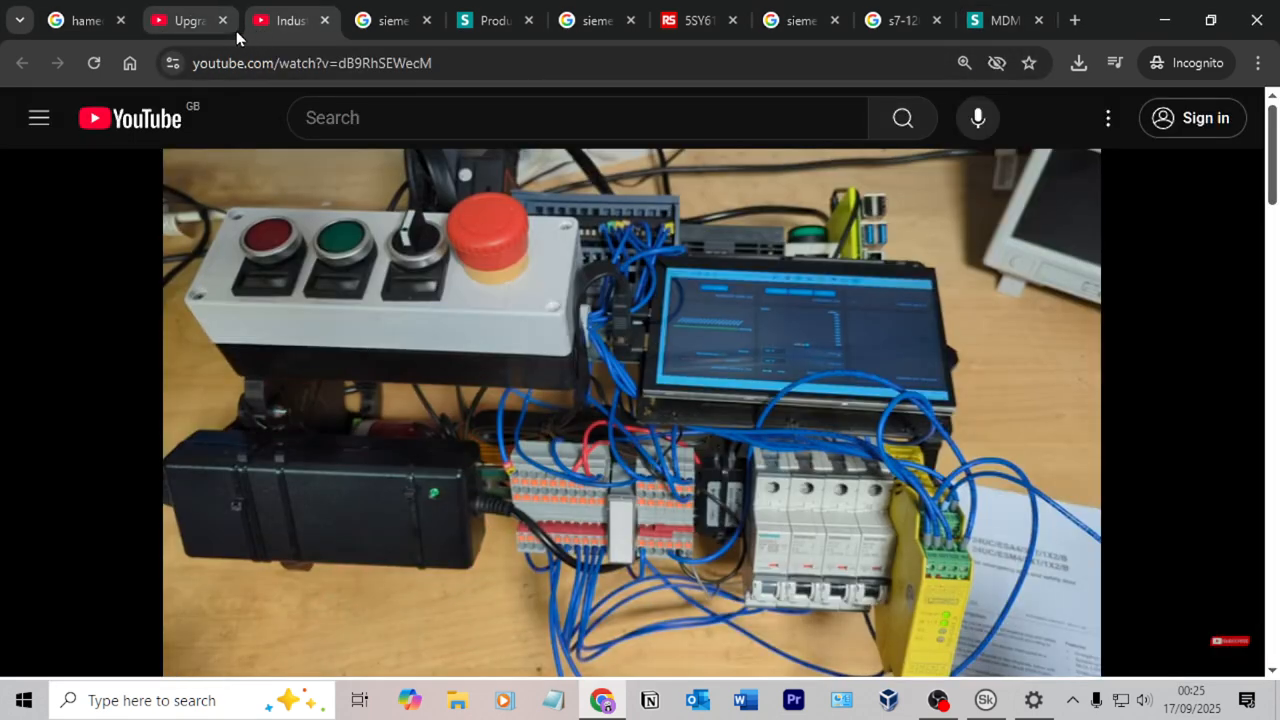
{"action": "left_click", "coordinate": [190, 30]}
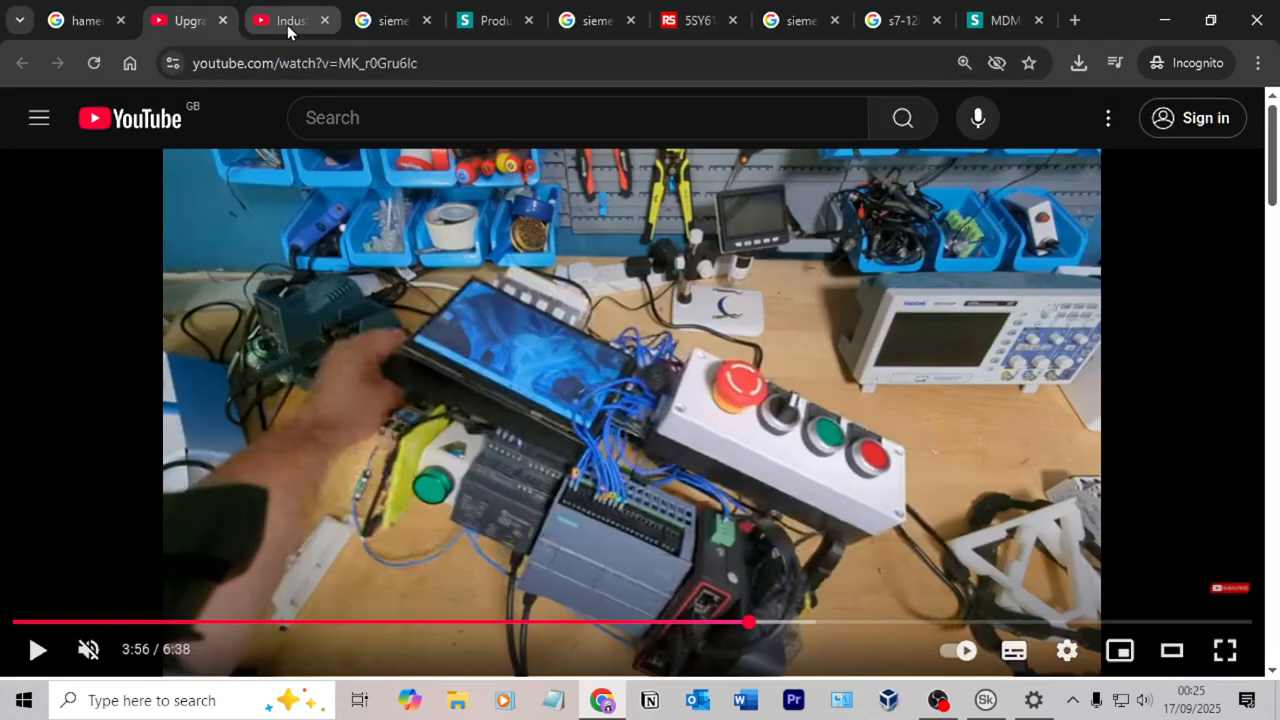
{"action": "left_click", "coordinate": [292, 32]}
{"action": "left_click", "coordinate": [148, 10]}
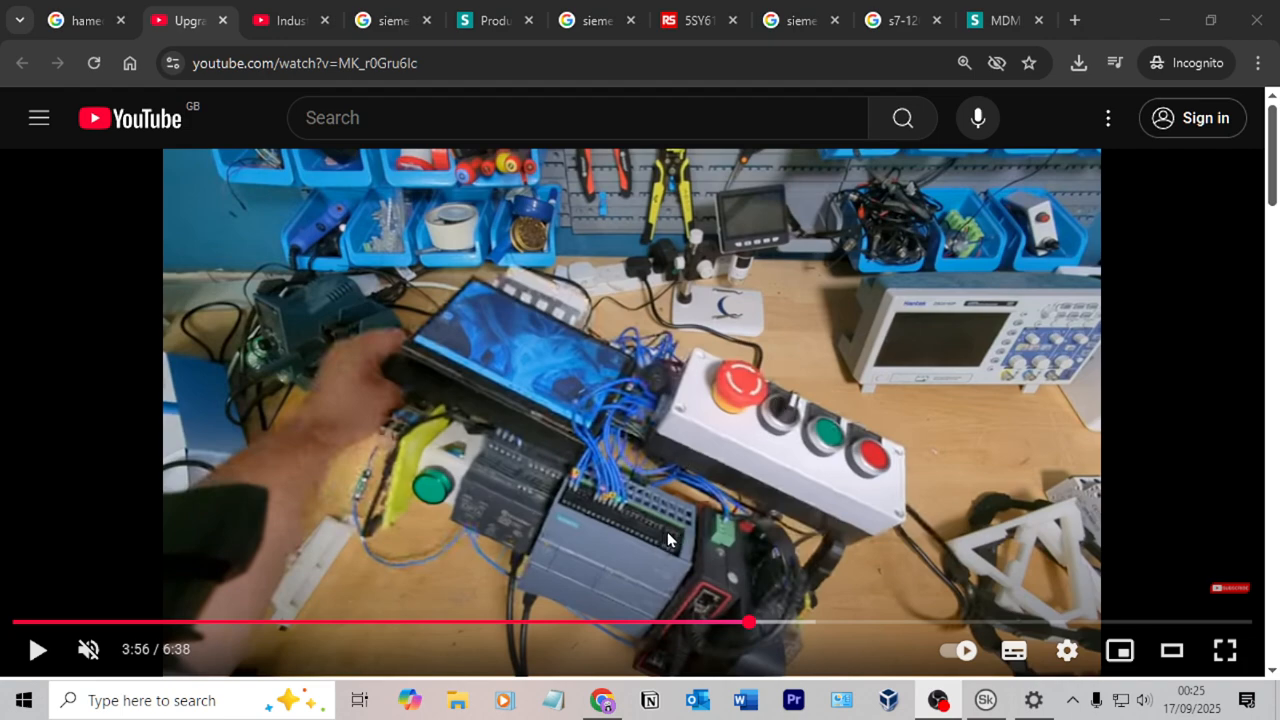
{"action": "key", "text": "alt+Tab"}
{"action": "left_click", "coordinate": [648, 348]}
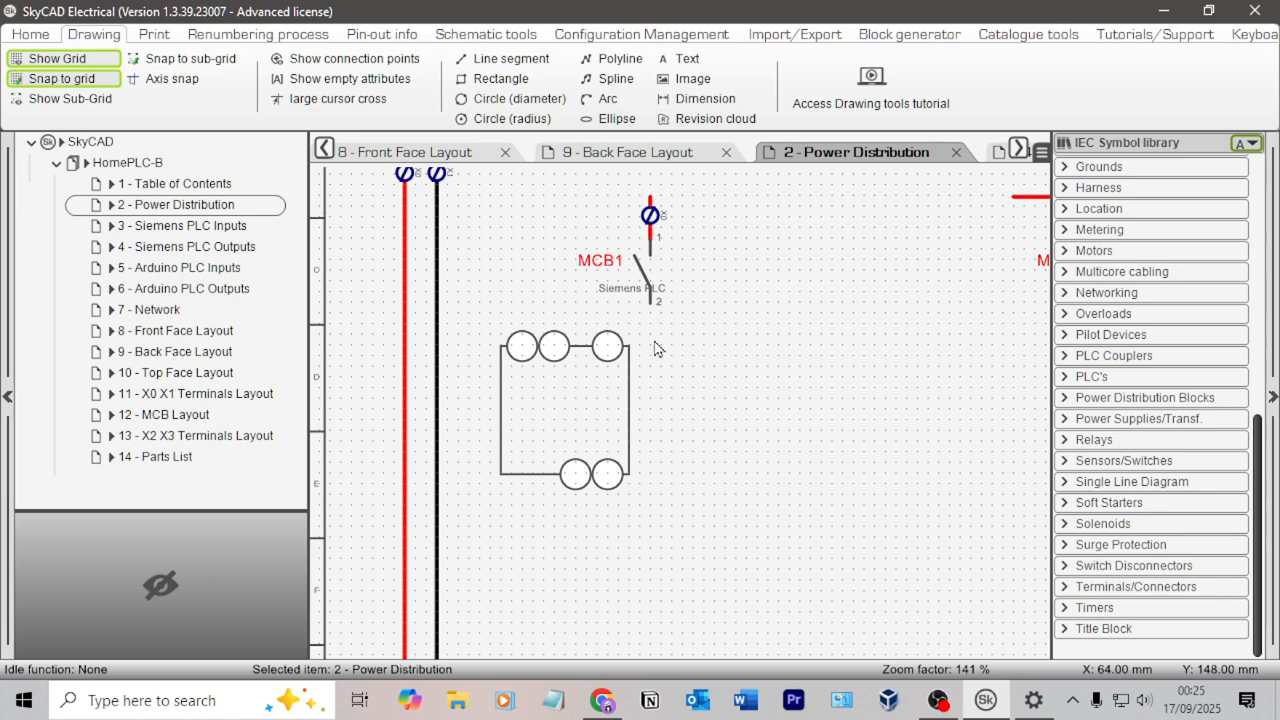
Widen the PLC rectangle to the right and add a fourth terminal circle on its upper edge, spaced right of the third.
{"action": "left_click", "coordinate": [630, 401]}
{"action": "left_click_drag", "start_coordinate": [629, 473], "coordinate": [725, 476]}
{"action": "left_click", "coordinate": [613, 362]}
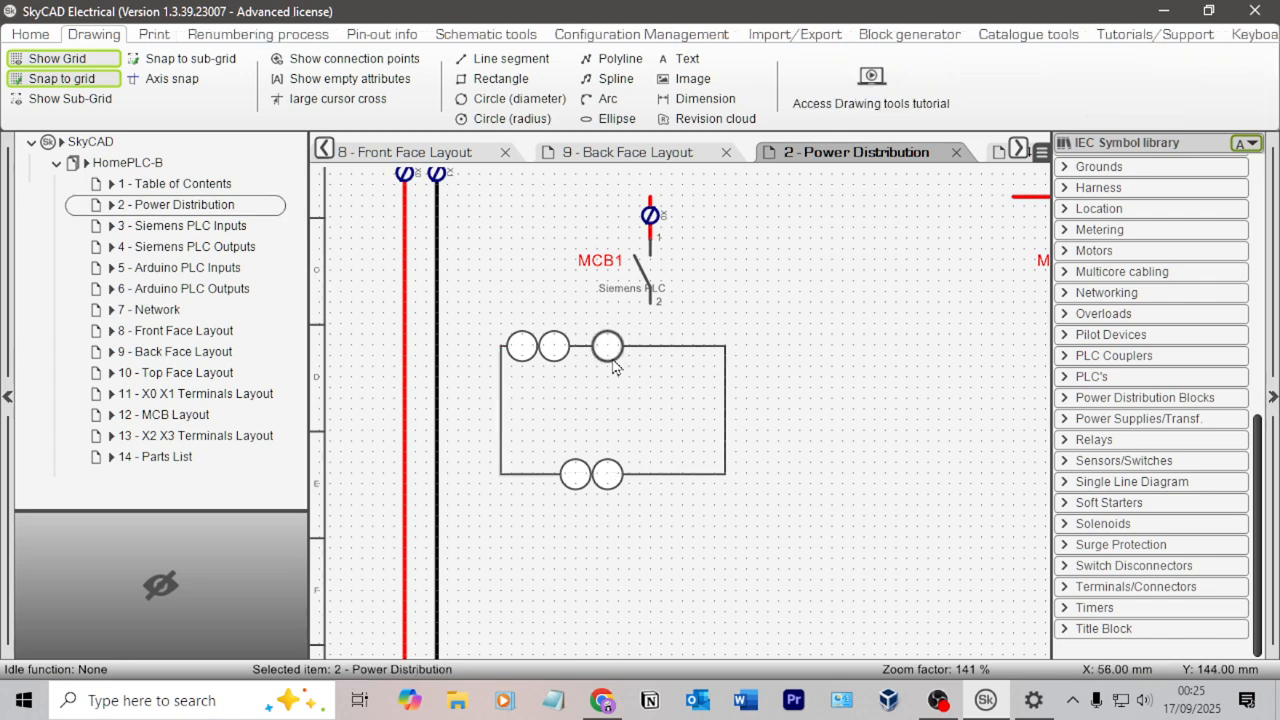
{"action": "left_click", "coordinate": [613, 362]}
{"action": "key", "text": "ctrl+c"}
{"action": "key", "text": "ctrl+v"}
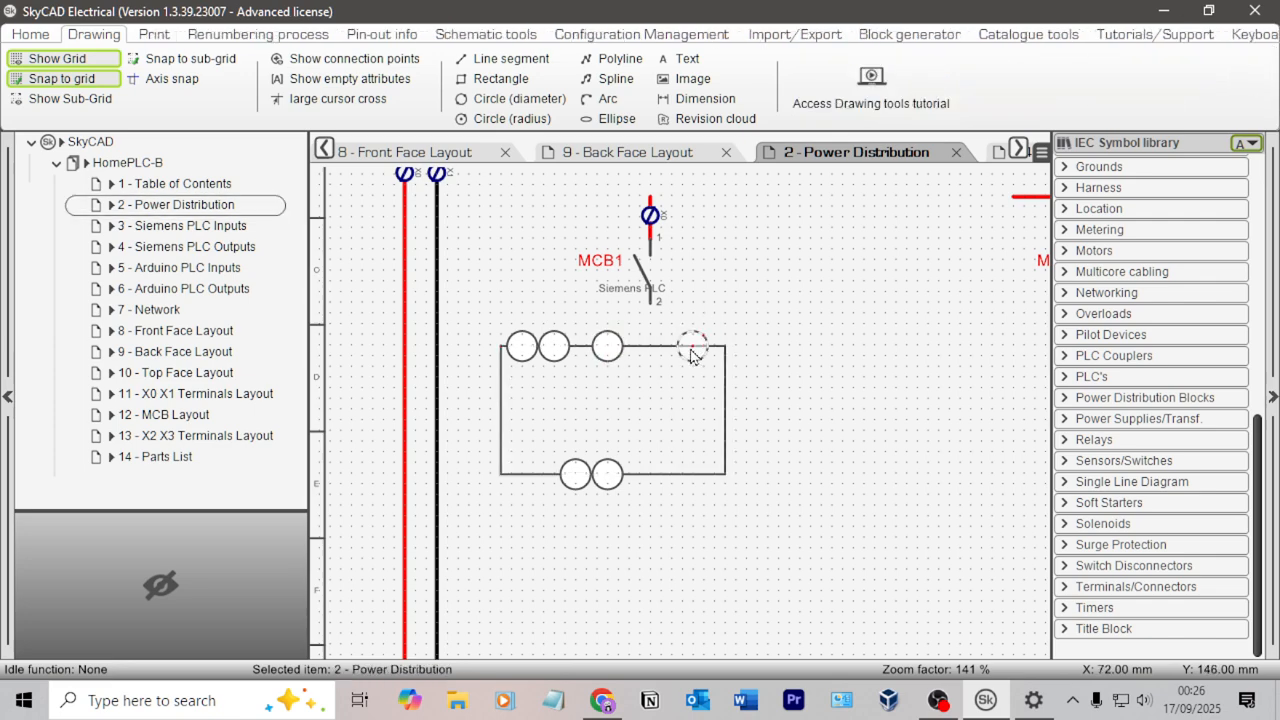
{"action": "left_click", "coordinate": [684, 355]}
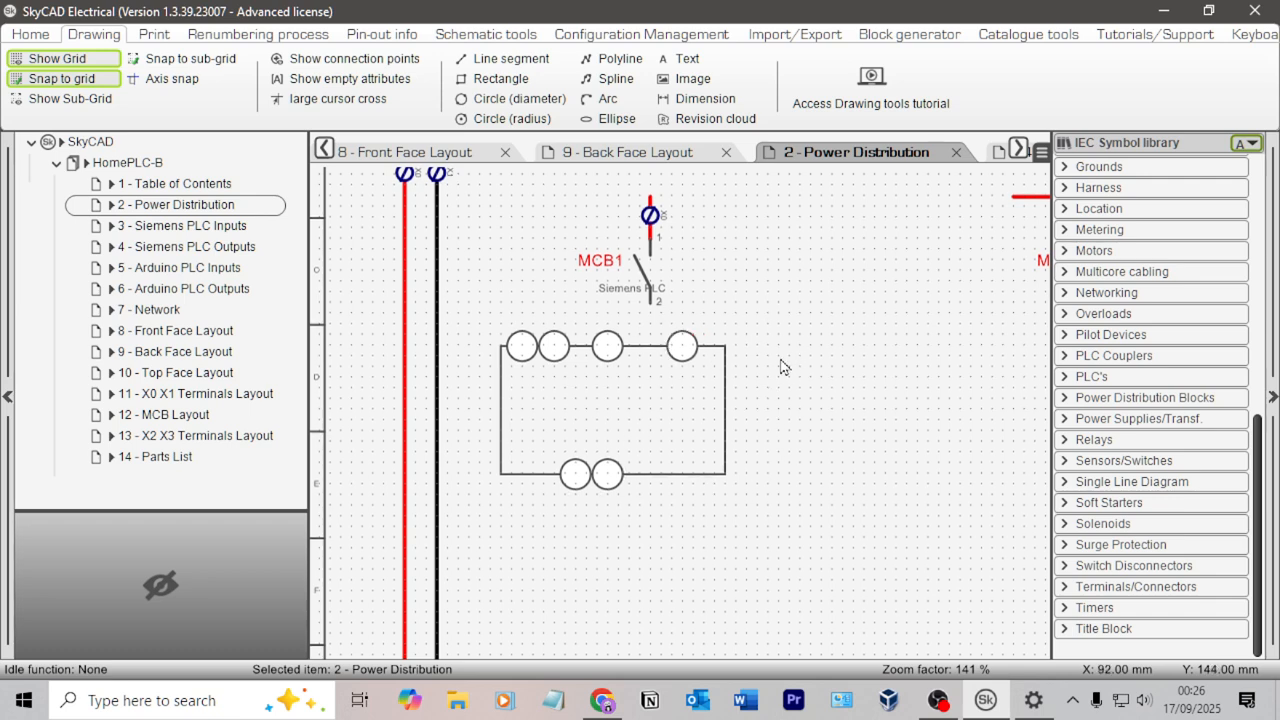
{"action": "scroll", "coordinate": [745, 368], "scroll_direction": "down", "scroll_amount": 2}
{"action": "middle_click_drag", "start_coordinate": [787, 329], "coordinate": [772, 404]}
{"action": "scroll", "coordinate": [768, 405], "scroll_direction": "up", "scroll_amount": 2}
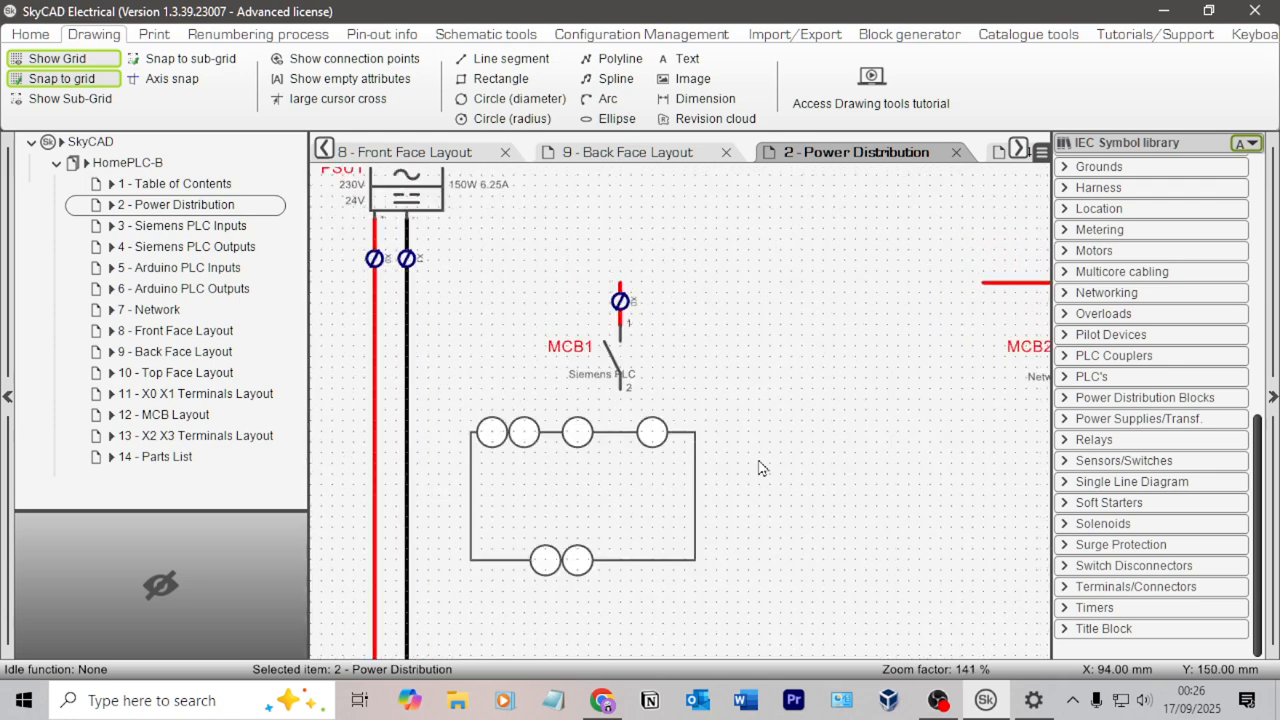
{"action": "scroll", "coordinate": [506, 448], "scroll_direction": "up", "scroll_amount": 1}
{"action": "left_click", "coordinate": [505, 434]}
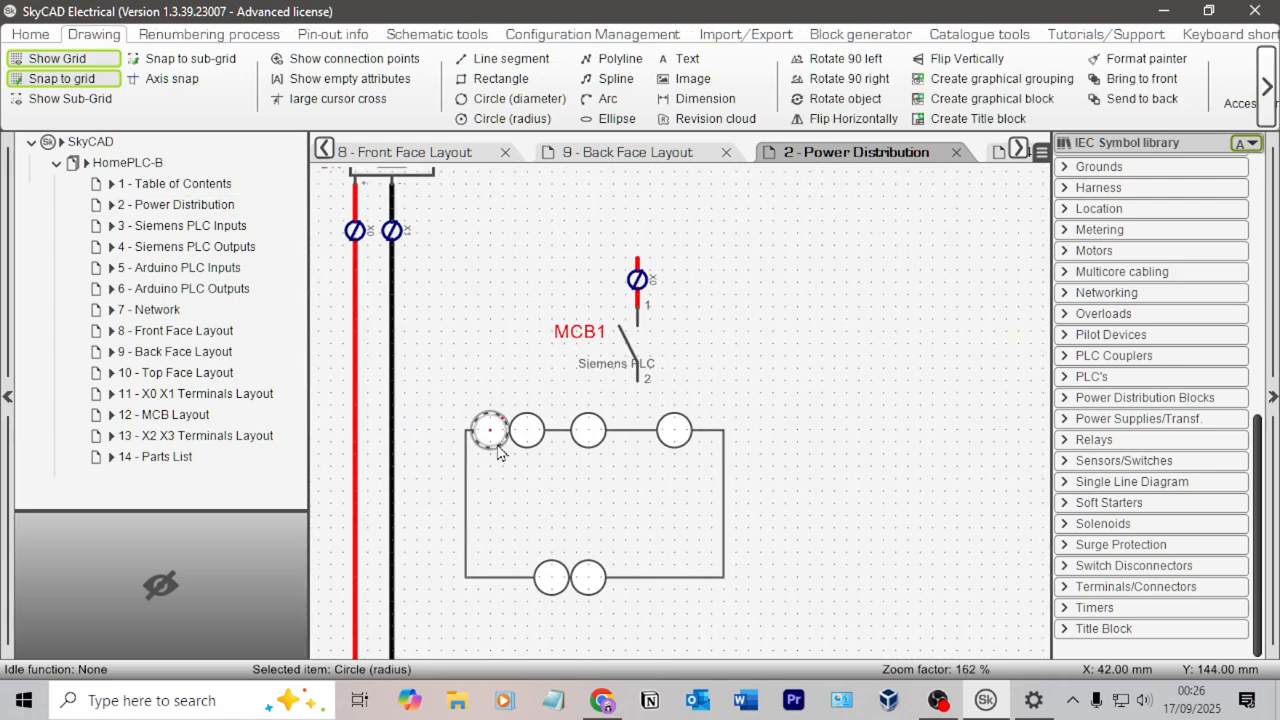
{"action": "left_click", "coordinate": [506, 432]}
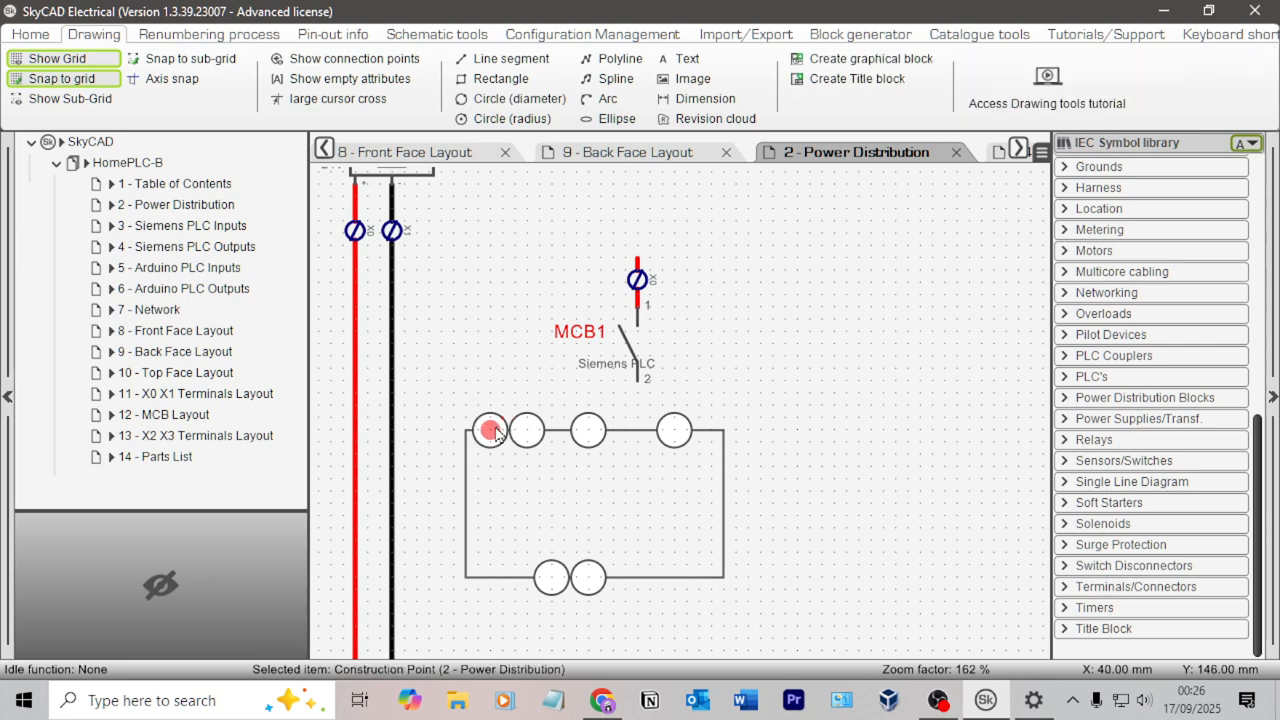
{"action": "left_click", "coordinate": [503, 428]}
{"action": "key", "text": "Delete"}
{"action": "key", "text": "ctrl+z"}
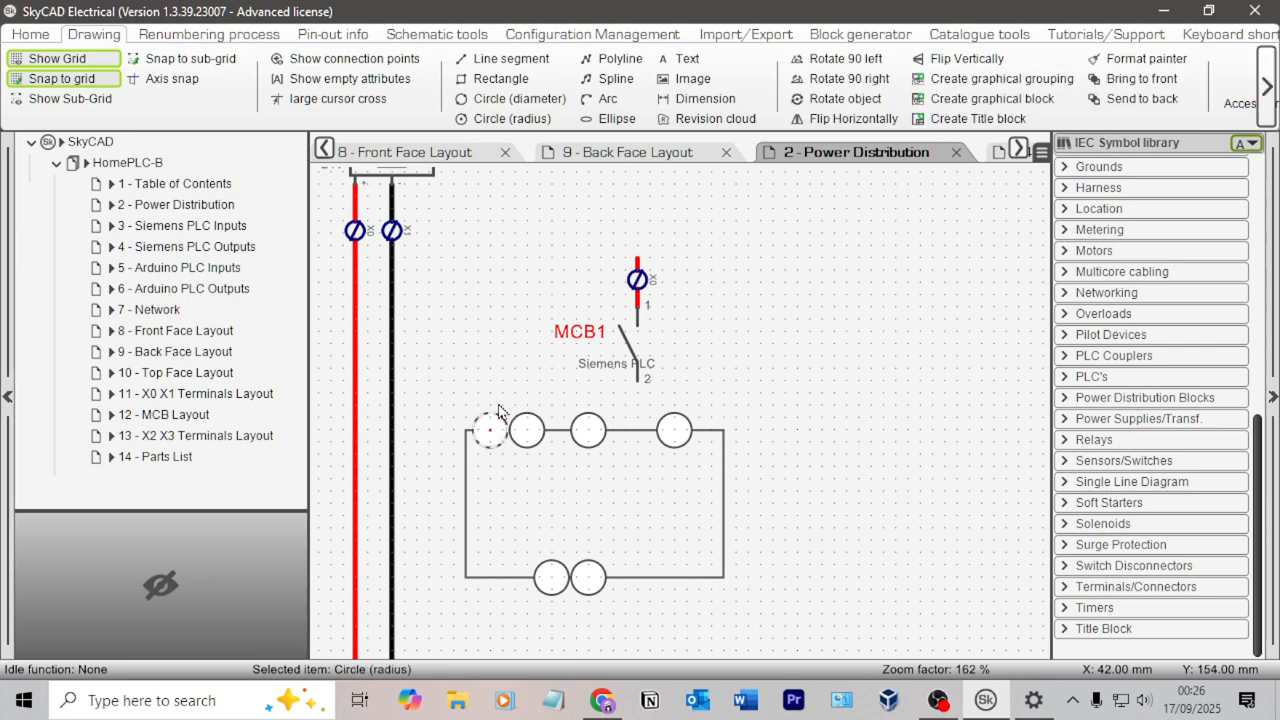
Shrink the first circle on the rectangle's upper edge to a radius of one grid space.
{"action": "scroll", "coordinate": [505, 430], "scroll_direction": "up", "scroll_amount": 6}
{"action": "left_click", "coordinate": [507, 444]}
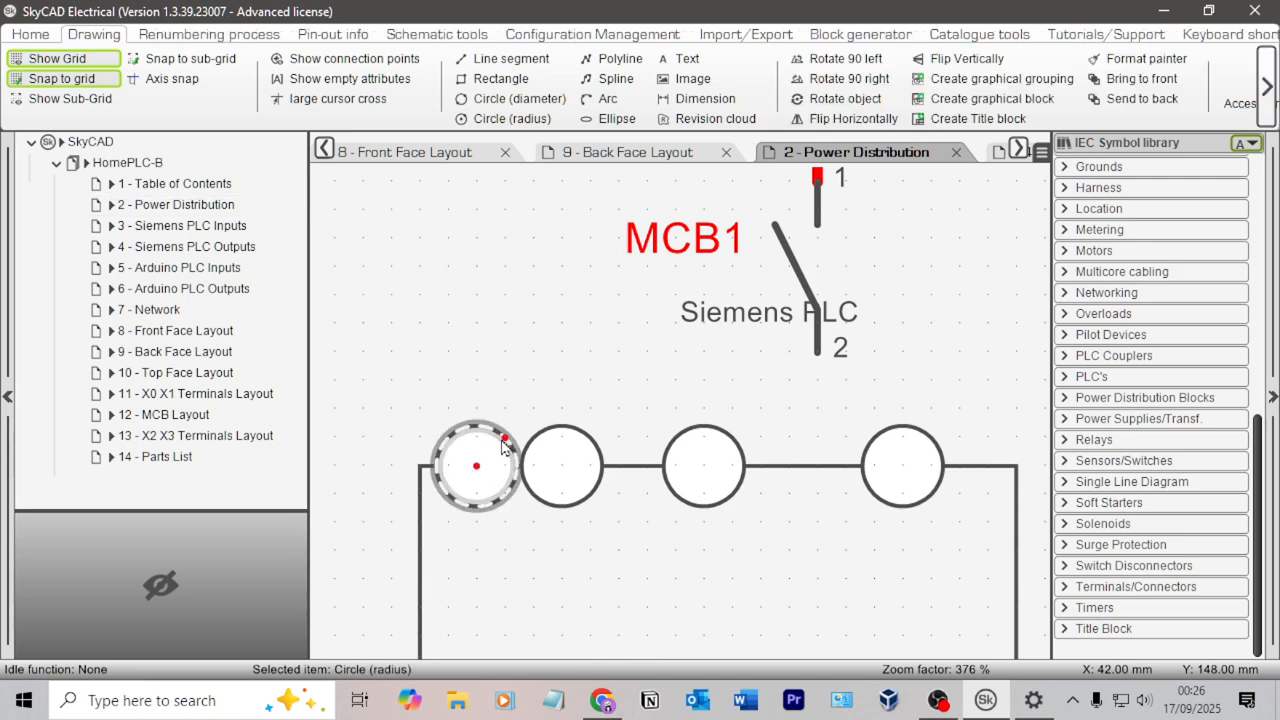
{"action": "left_click", "coordinate": [504, 438]}
{"action": "mouse_move", "coordinate": [500, 449]}
{"action": "left_mouse_down"}
{"action": "mouse_move", "coordinate": [487, 456]}
{"action": "mouse_move", "coordinate": [506, 461]}
{"action": "left_mouse_up"}
{"action": "left_click", "coordinate": [570, 434]}
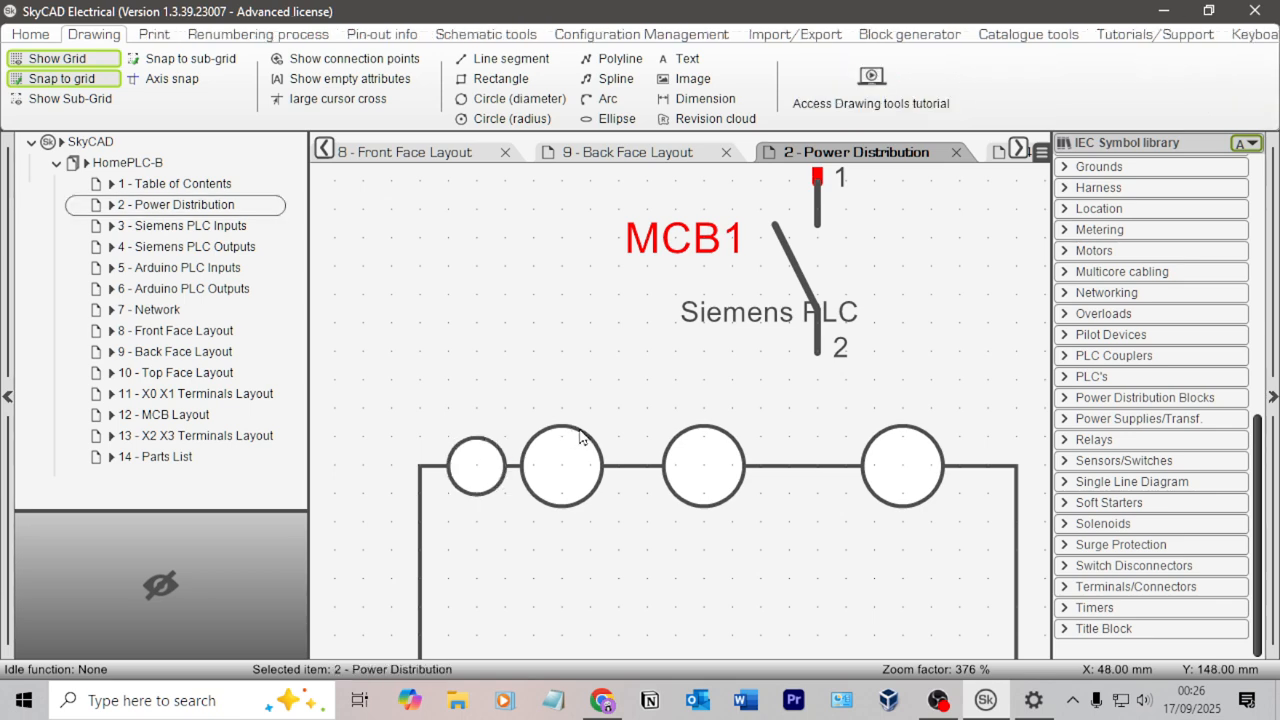
{"action": "left_click", "coordinate": [592, 447]}
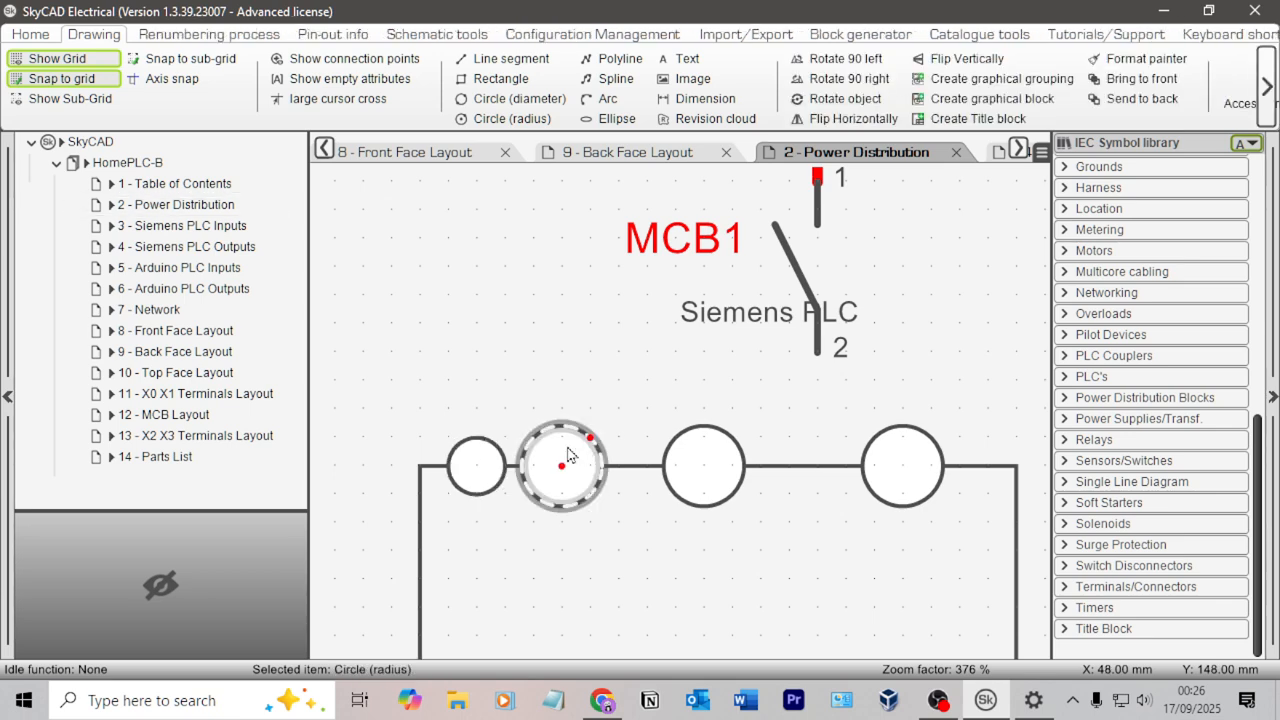
{"action": "key", "text": "Delete"}
{"action": "key", "text": "ctrl+z"}
Shrink the second circle on the rectangle's upper edge to the same one-grid-space radius as the first.
{"action": "left_click", "coordinate": [598, 445]}
{"action": "left_click", "coordinate": [591, 441]}
{"action": "left_click", "coordinate": [564, 465]}
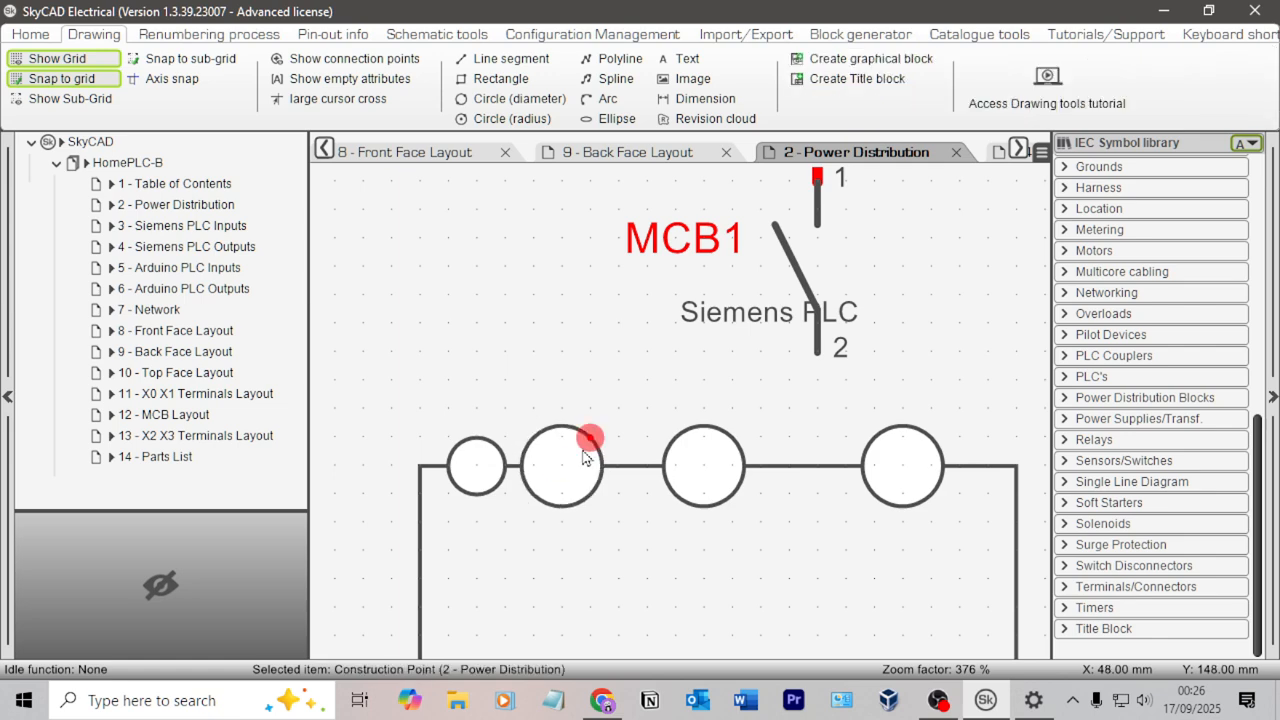
{"action": "left_click", "coordinate": [599, 445]}
{"action": "scroll", "coordinate": [599, 445], "scroll_direction": "up", "scroll_amount": 2}
{"action": "left_click_drag", "start_coordinate": [591, 446], "coordinate": [567, 466]}
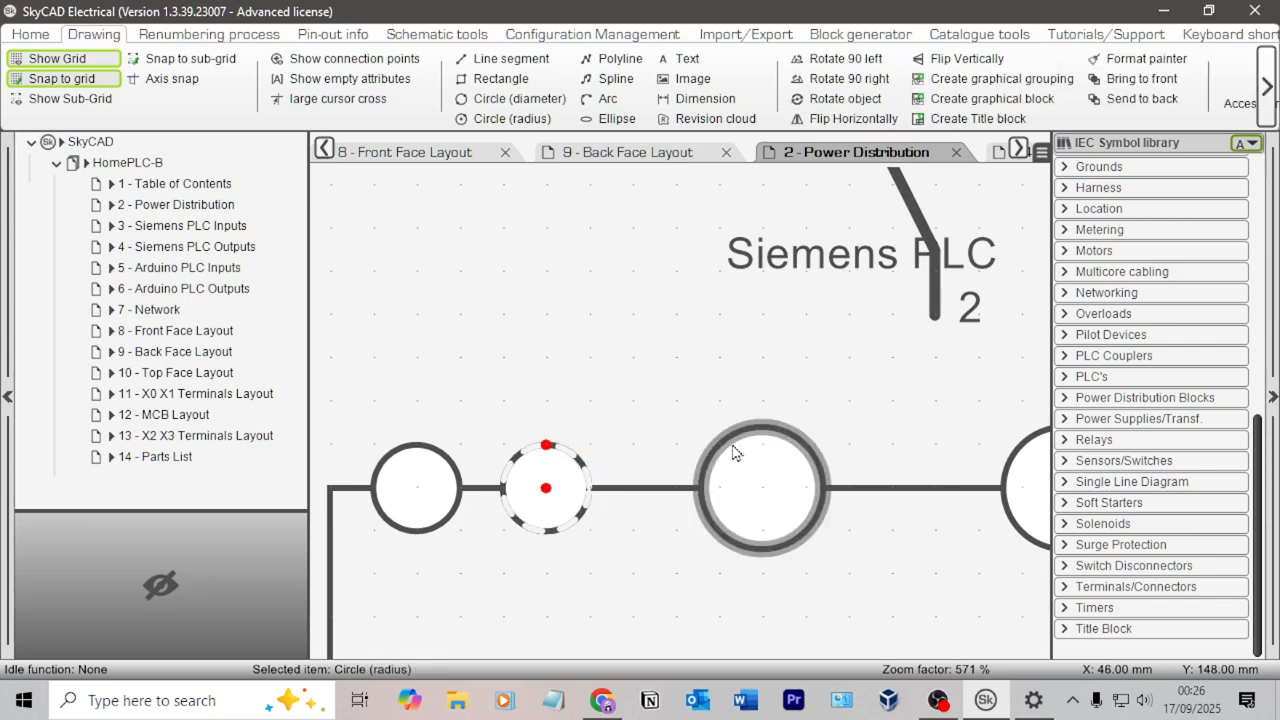
Reduce the third circle on the rectangle's upper edge to a radius of one grid space.
{"action": "left_click", "coordinate": [797, 441]}
{"action": "left_click", "coordinate": [806, 446]}
{"action": "left_click_drag", "start_coordinate": [777, 469], "coordinate": [784, 465]}
{"action": "left_click", "coordinate": [878, 424]}
Reduce the rightmost circle on the rectangle's upper edge to match the other three resized circles.
{"action": "scroll", "coordinate": [895, 410], "scroll_direction": "down", "scroll_amount": 2}
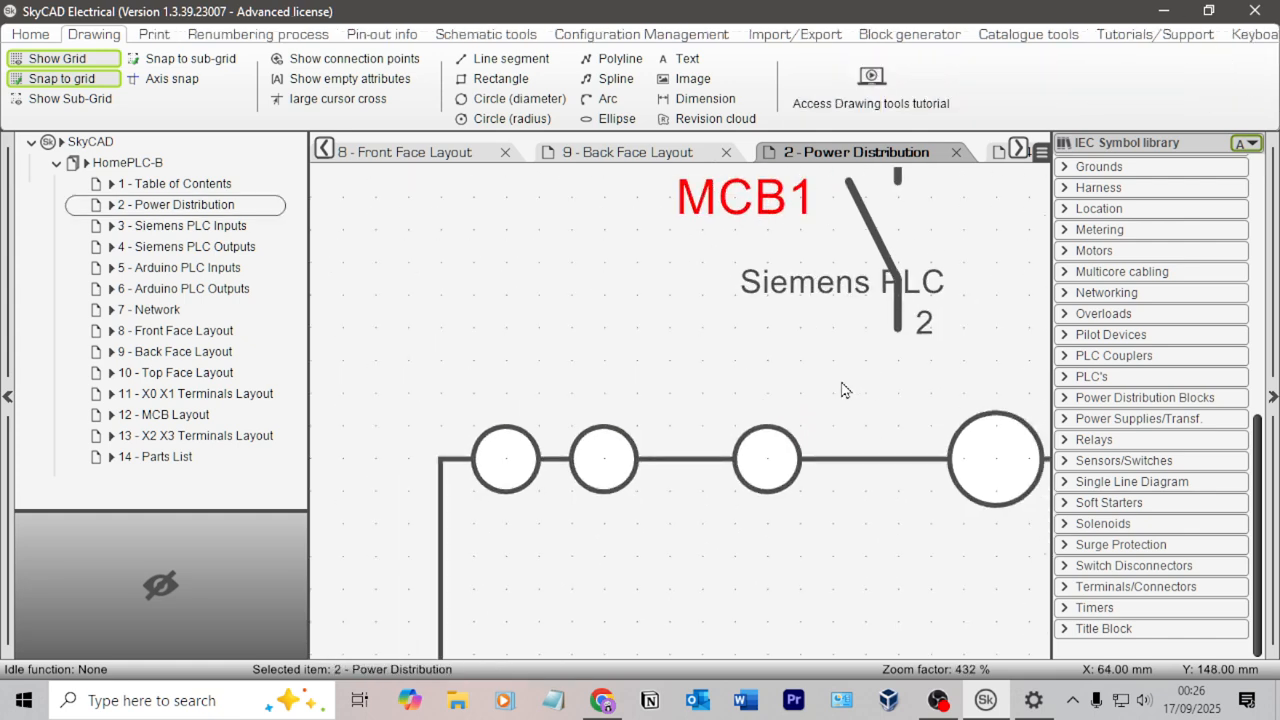
{"action": "left_click", "coordinate": [857, 430]}
{"action": "left_click", "coordinate": [890, 408]}
{"action": "left_click_drag", "start_coordinate": [890, 408], "coordinate": [866, 430]}
{"action": "left_click", "coordinate": [956, 403]}
{"action": "scroll", "coordinate": [674, 423], "scroll_direction": "down", "scroll_amount": 2}
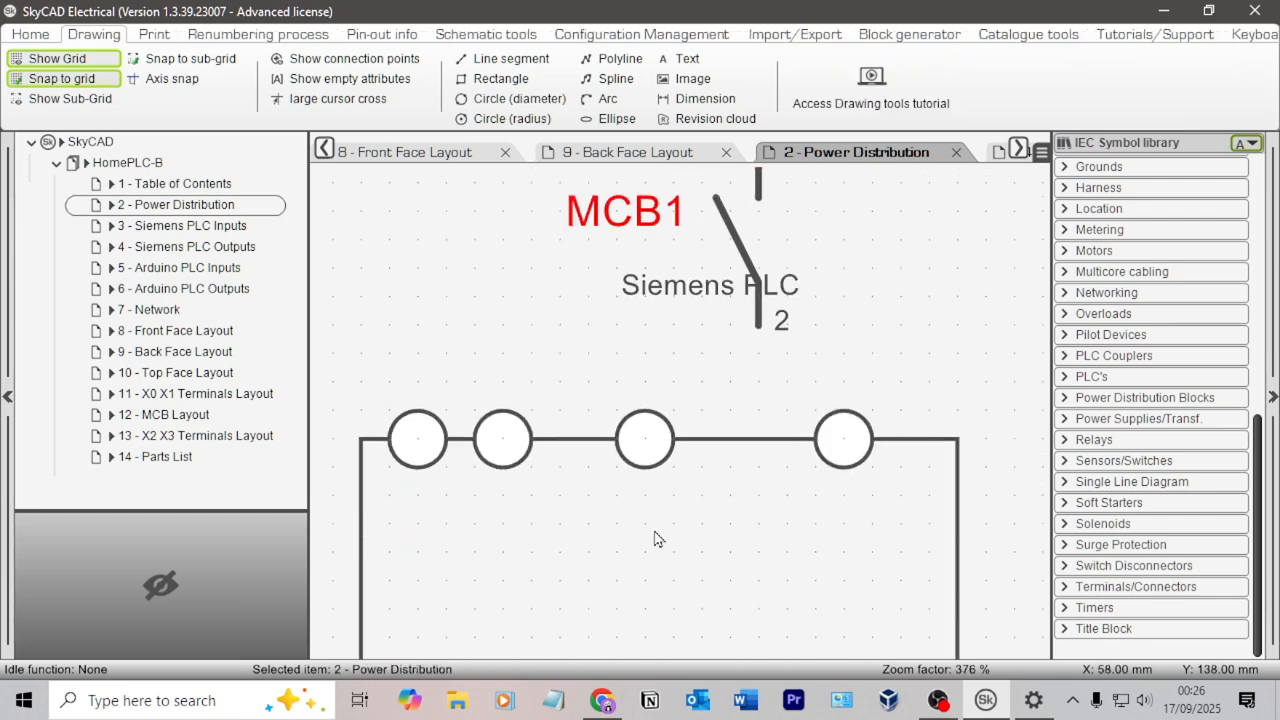
Shrink the left circle on the rectangle's lower edge to a radius of one grid space.
{"action": "left_click", "coordinate": [632, 466]}
{"action": "left_click", "coordinate": [634, 462]}
{"action": "left_click", "coordinate": [634, 462]}
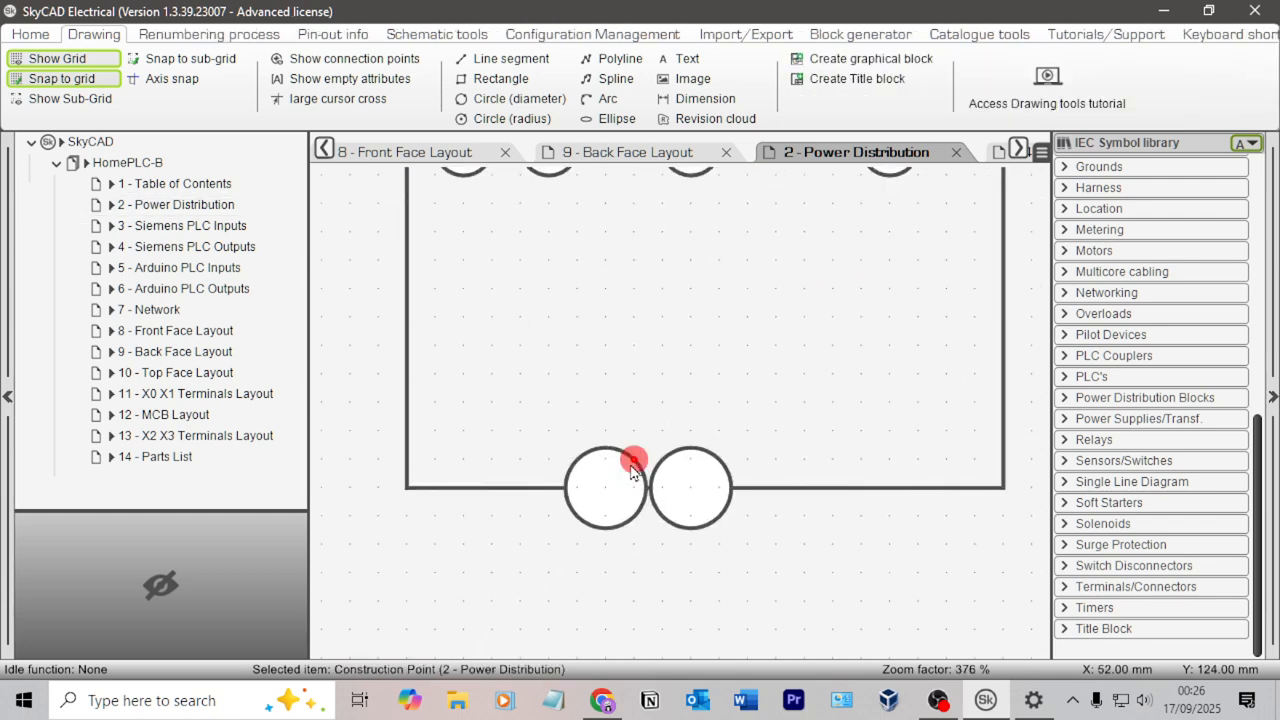
{"action": "left_click", "coordinate": [631, 465]}
{"action": "left_click", "coordinate": [635, 462]}
{"action": "left_click_drag", "start_coordinate": [624, 470], "coordinate": [616, 469]}
Shrink the right circle on the rectangle's lower edge to match the circle beside it.
{"action": "left_click", "coordinate": [712, 466]}
{"action": "left_click", "coordinate": [720, 460]}
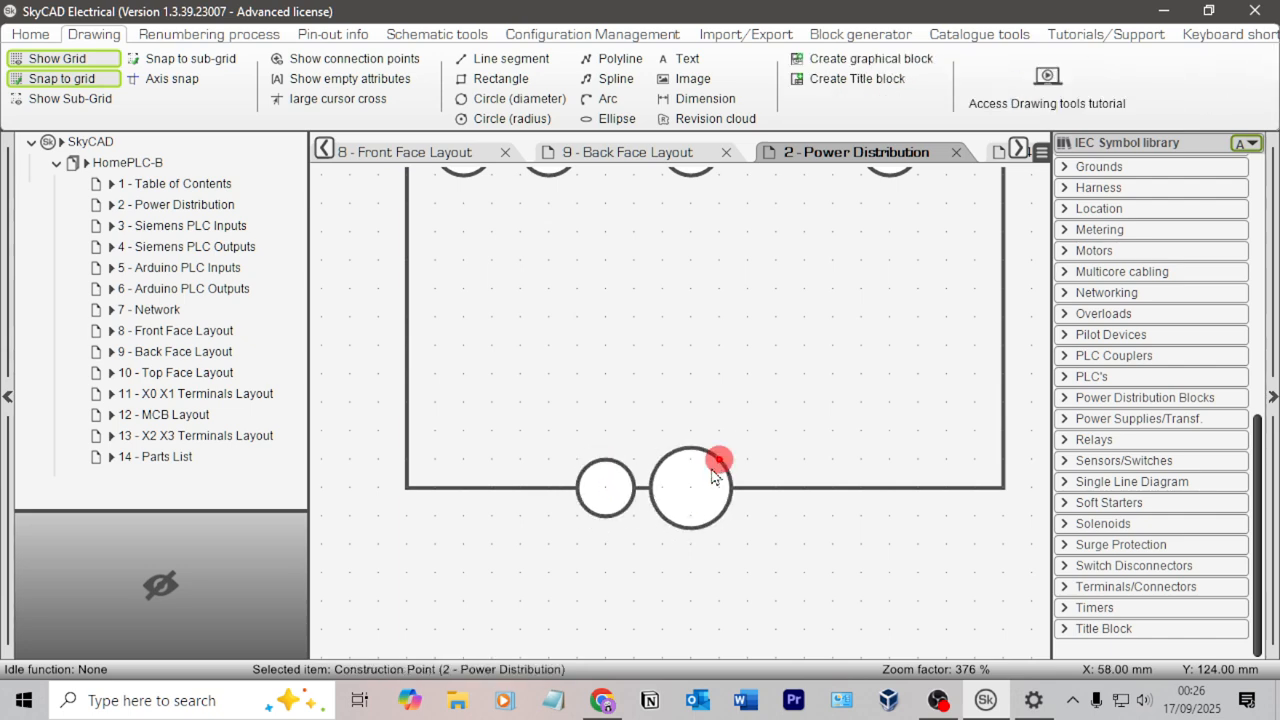
{"action": "left_click_drag", "start_coordinate": [703, 475], "coordinate": [703, 473]}
{"action": "left_click", "coordinate": [766, 416]}
{"action": "scroll", "coordinate": [743, 409], "scroll_direction": "down", "scroll_amount": 3}
{"action": "middle_click_drag", "start_coordinate": [715, 397], "coordinate": [631, 508]}
{"action": "scroll", "coordinate": [632, 507], "scroll_direction": "down", "scroll_amount": 1}
{"action": "scroll", "coordinate": [630, 495], "scroll_direction": "down", "scroll_amount": 1}
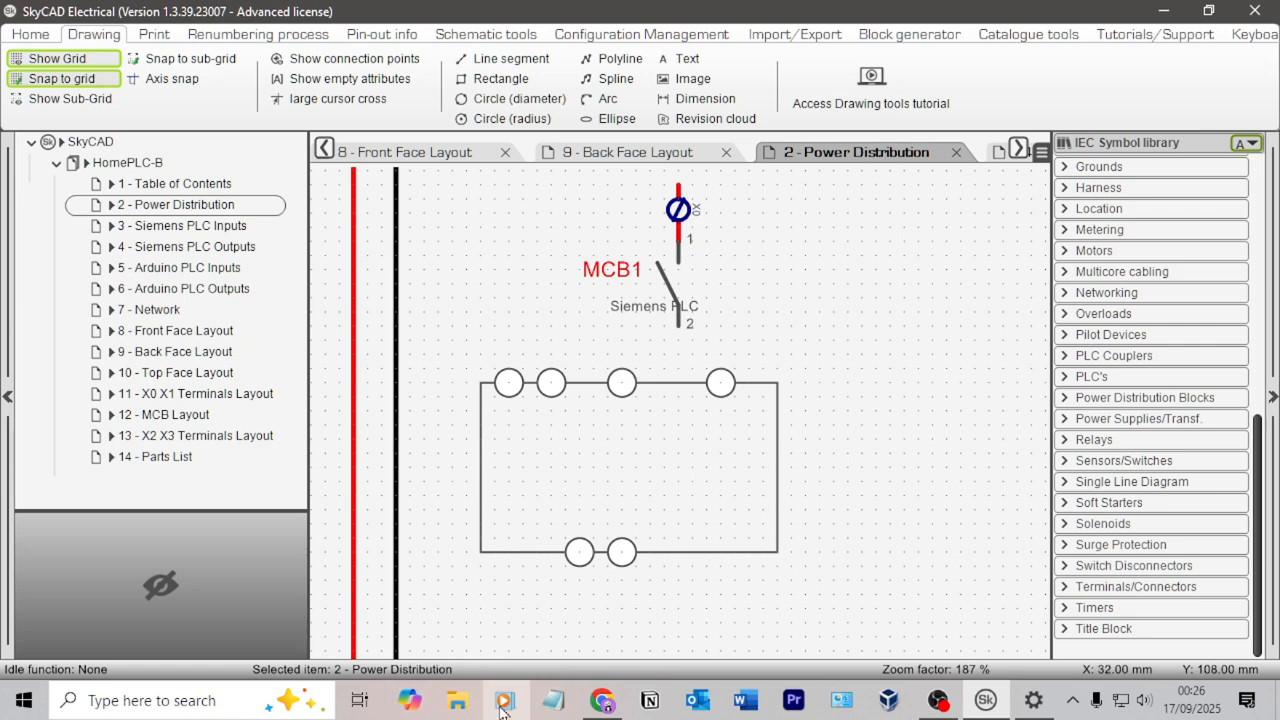
Switch to File Explorer and open the DP0066 PLC Base Module folder inside Industrial Maintenance.
{"action": "left_click", "coordinate": [457, 700]}
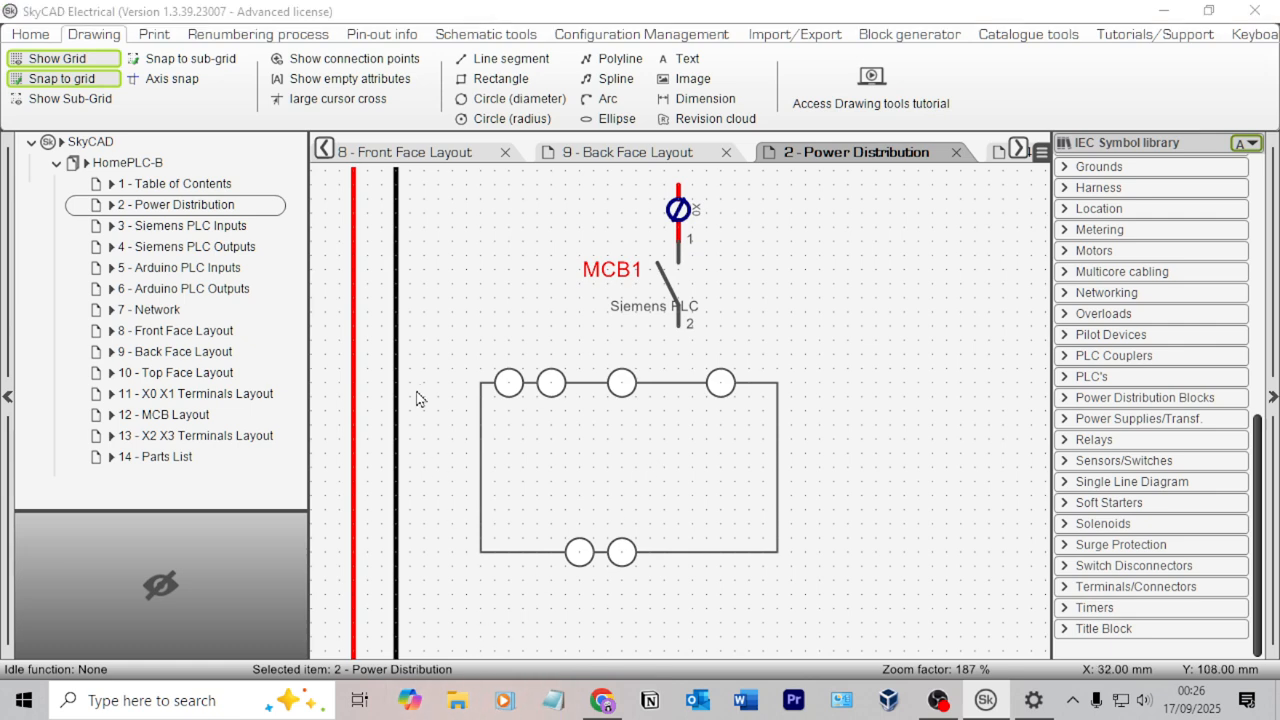
{"action": "scroll", "coordinate": [385, 488], "scroll_direction": "down", "scroll_amount": 2}
{"action": "scroll", "coordinate": [385, 488], "scroll_direction": "down", "scroll_amount": 3}
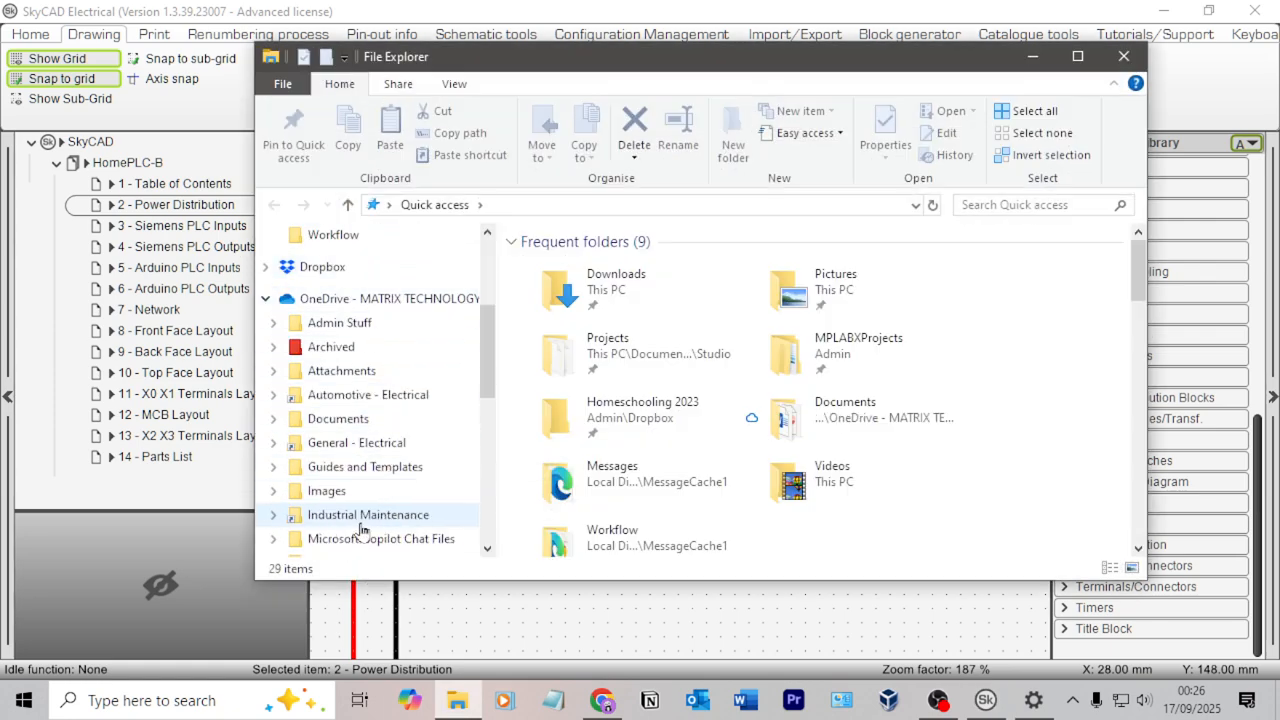
{"action": "left_click", "coordinate": [378, 518]}
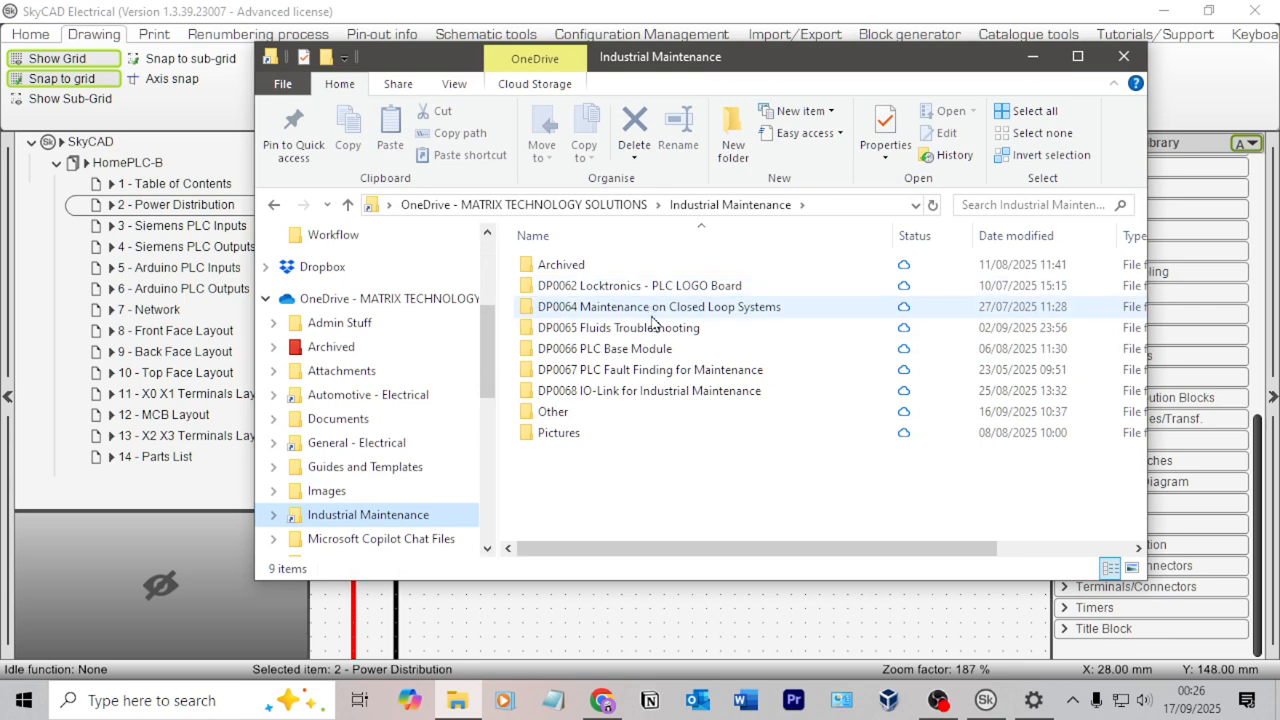
{"action": "double_click", "coordinate": [624, 350]}
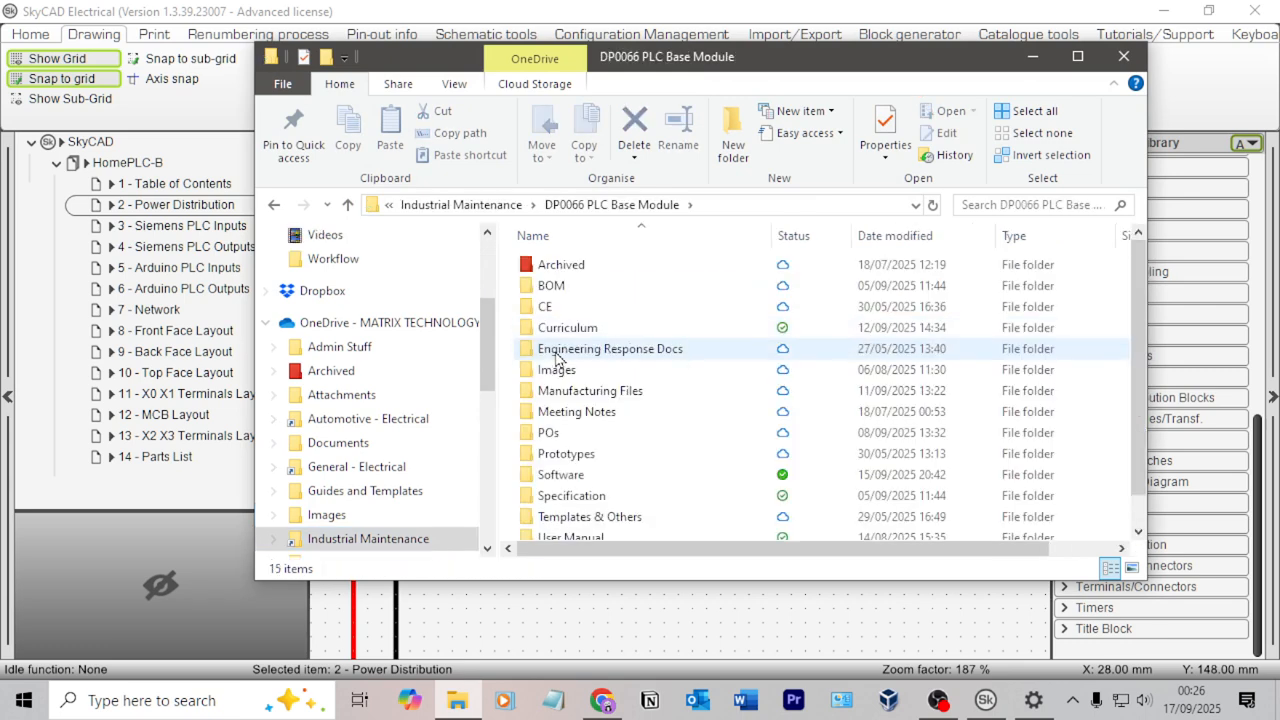
Open IM6930 Electrical Drawings Rev9.pdf from the Manufacturing Files folder and dismiss the premium offer.
{"action": "scroll", "coordinate": [588, 474], "scroll_direction": "down", "scroll_amount": 1}
{"action": "double_click", "coordinate": [578, 361]}
{"action": "left_click", "coordinate": [640, 307]}
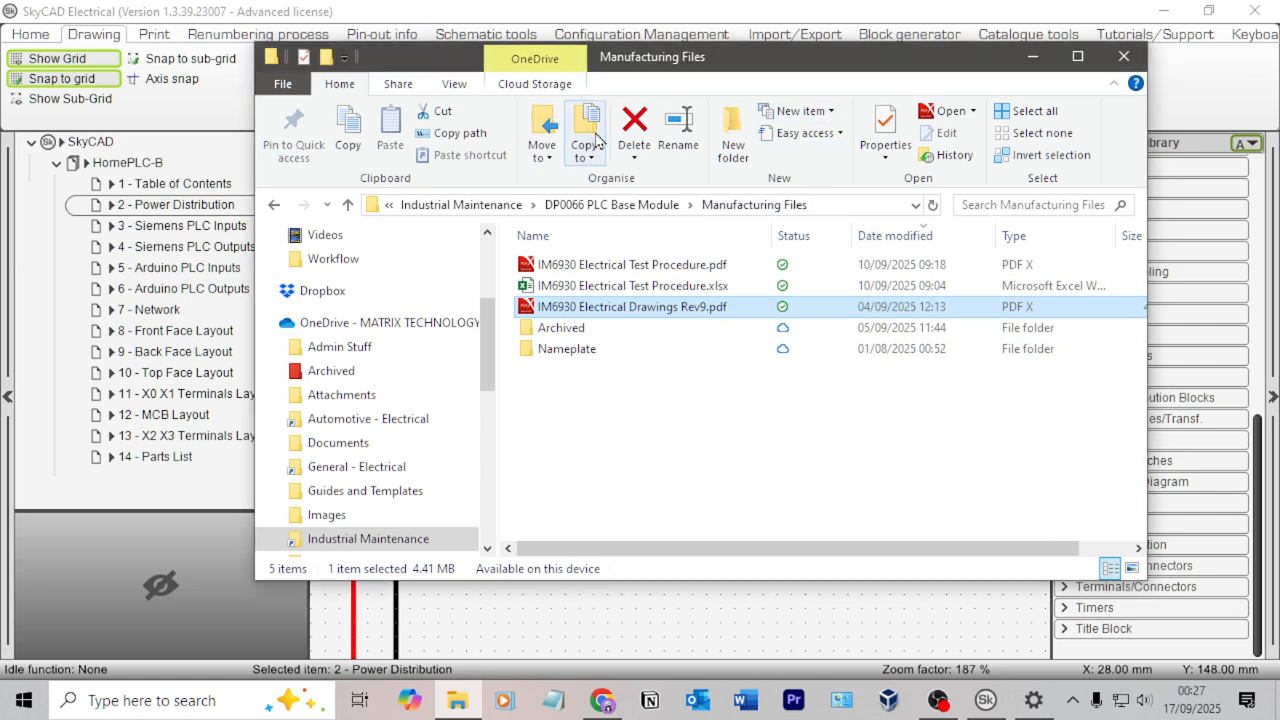
{"action": "key", "text": "Return"}
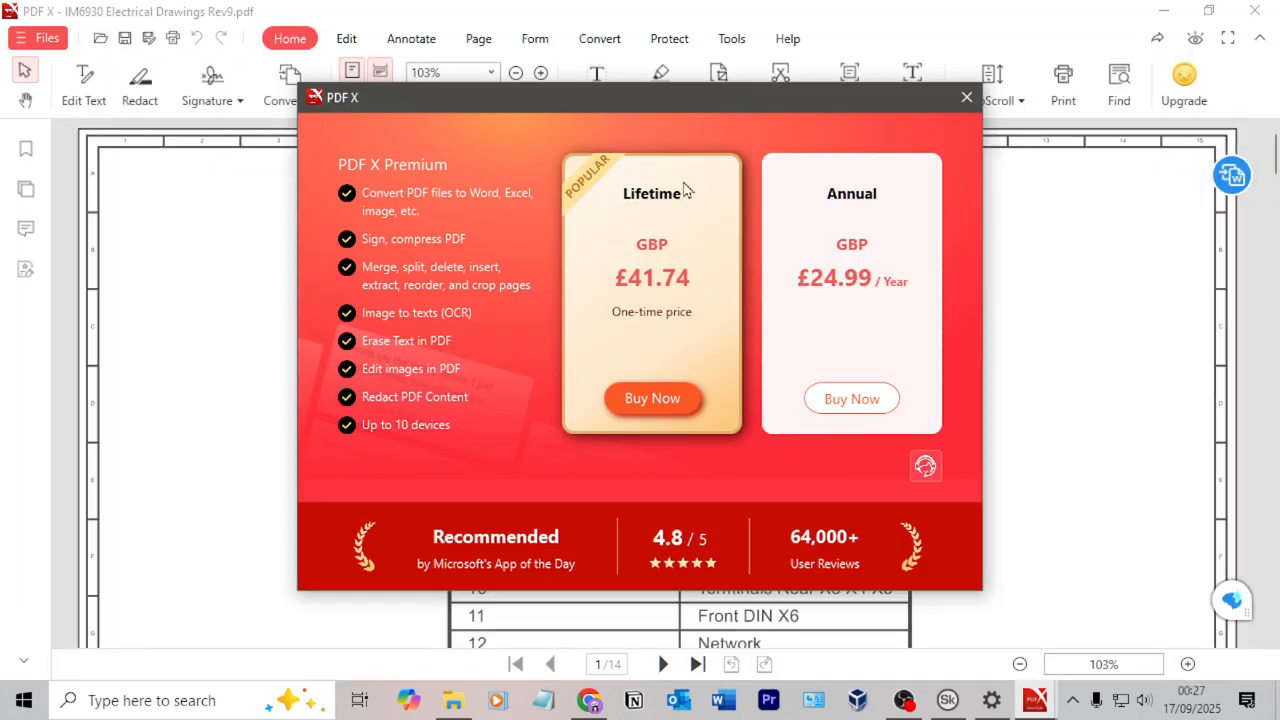
{"action": "left_click", "coordinate": [965, 98]}
Examine the PLC1 supply wiring on page 2 of the reference drawings, then return to SkyCAD.
{"action": "scroll", "coordinate": [734, 243], "scroll_direction": "down", "scroll_amount": 10}
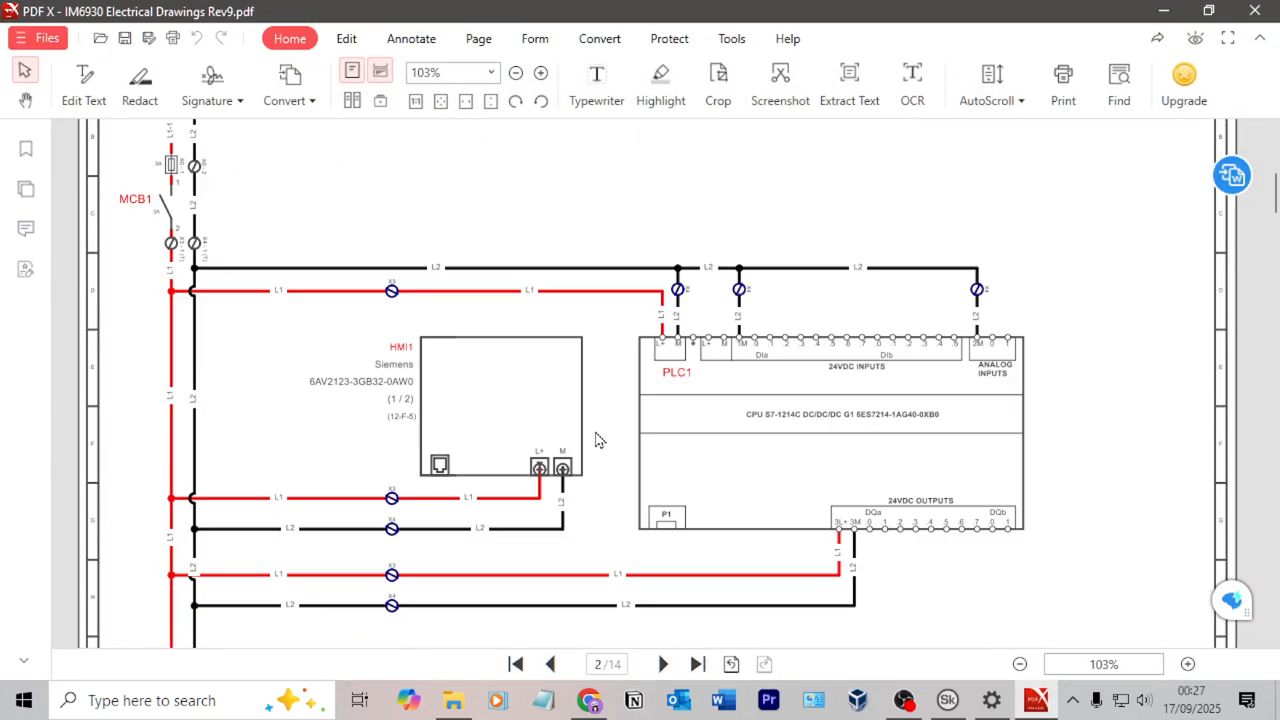
{"action": "scroll", "coordinate": [412, 390], "scroll_direction": "down", "scroll_amount": 1}
{"action": "scroll", "coordinate": [757, 372], "scroll_direction": "up", "scroll_amount": 2, "text": "ctrl"}
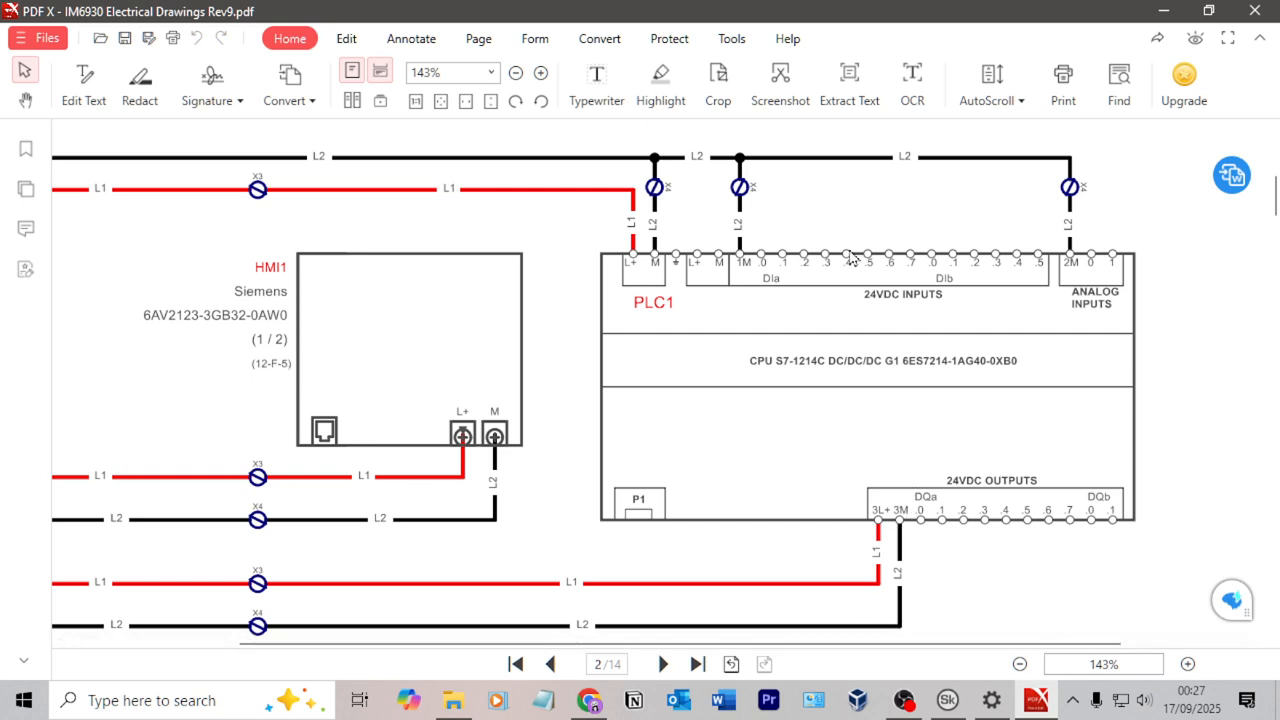
{"action": "left_click", "coordinate": [1163, 20]}
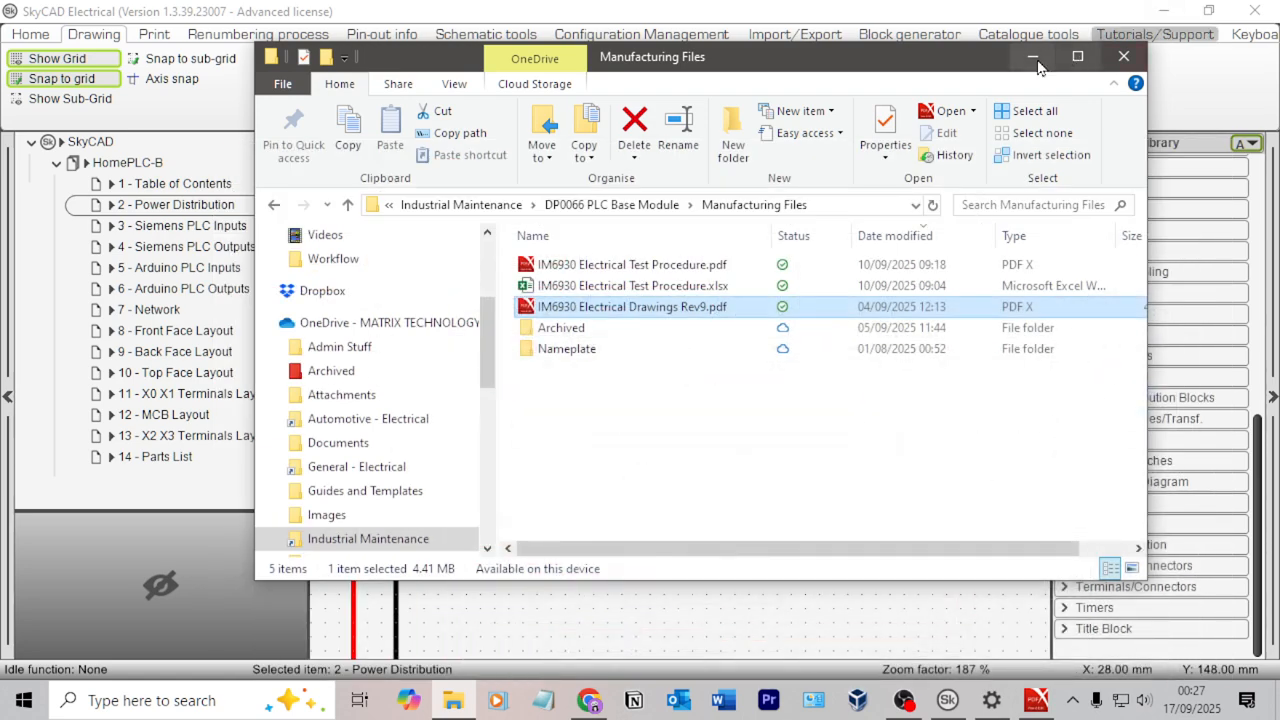
{"action": "left_click", "coordinate": [1040, 61]}
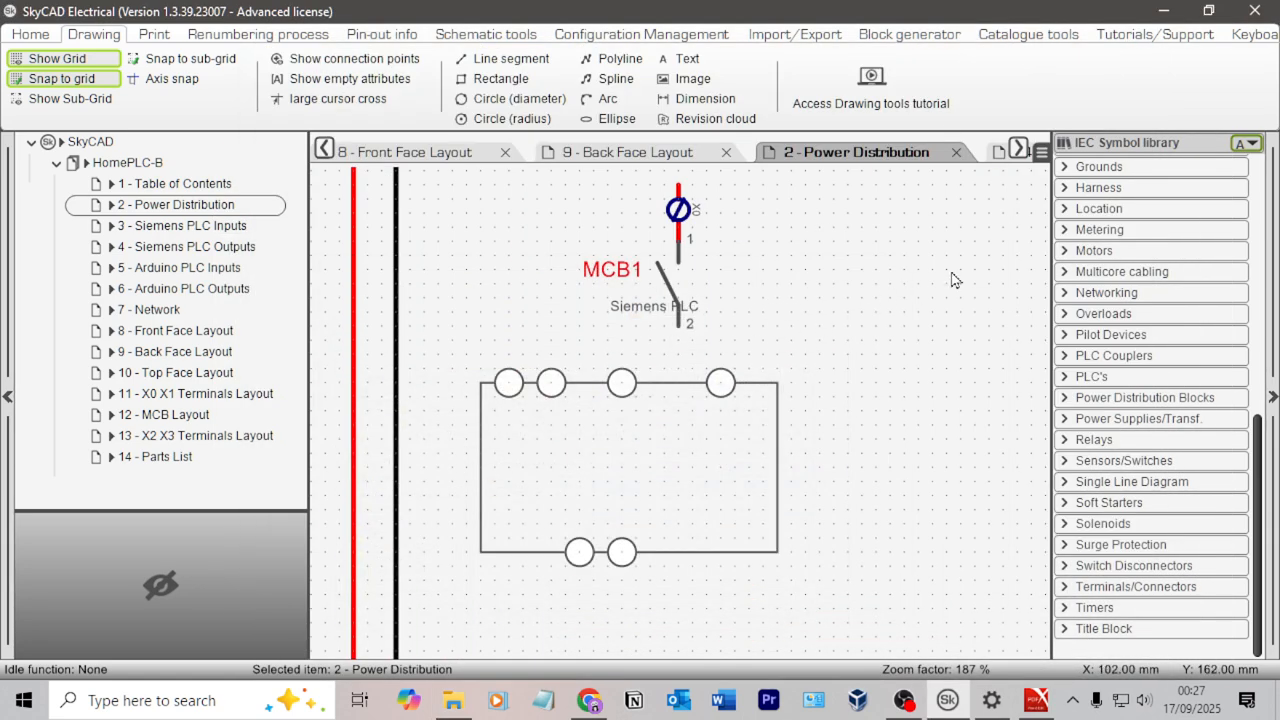
Move the rectangle with all its circles so the first upper circle lines up directly below MCB1.
{"action": "scroll", "coordinate": [952, 279], "scroll_direction": "down", "scroll_amount": 3}
{"action": "left_click_drag", "start_coordinate": [772, 476], "coordinate": [496, 314]}
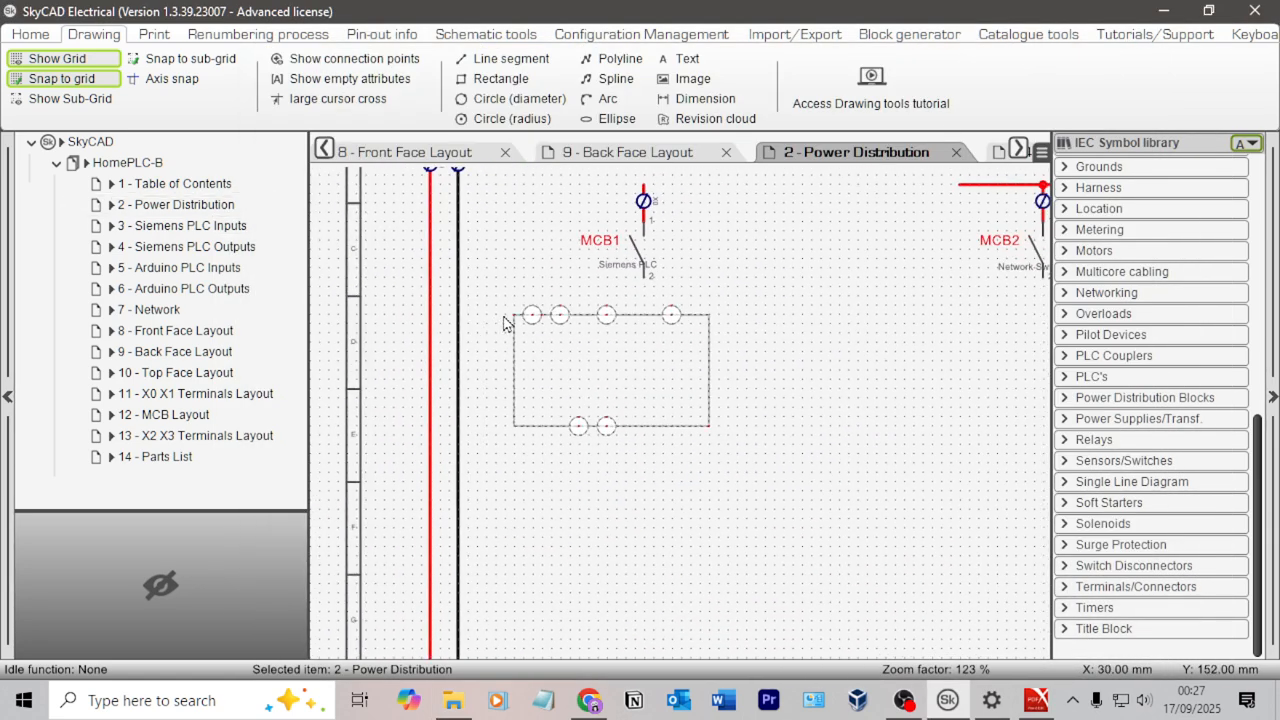
{"action": "left_click_drag", "start_coordinate": [517, 360], "coordinate": [628, 363]}
{"action": "left_click", "coordinate": [744, 260]}
{"action": "middle_click_drag", "start_coordinate": [744, 260], "coordinate": [756, 356]}
Move the Siemens PLC label from MCB1 to the middle of the rectangle.
{"action": "left_click", "coordinate": [1098, 250]}
{"action": "left_click_drag", "start_coordinate": [618, 369], "coordinate": [711, 473]}
{"action": "left_click", "coordinate": [808, 336]}
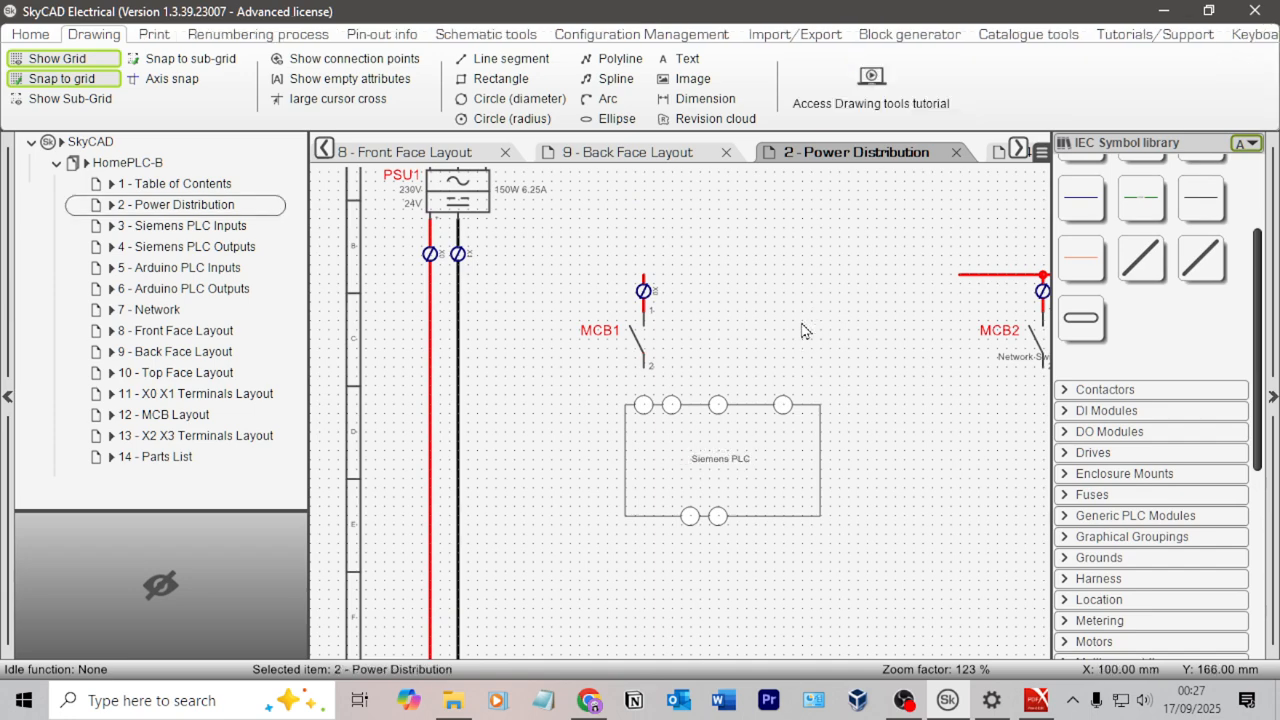
Hide the grid and draw a red power connection from MCB1 terminal 2 to the first upper PLC circle.
{"action": "left_click", "coordinate": [88, 62]}
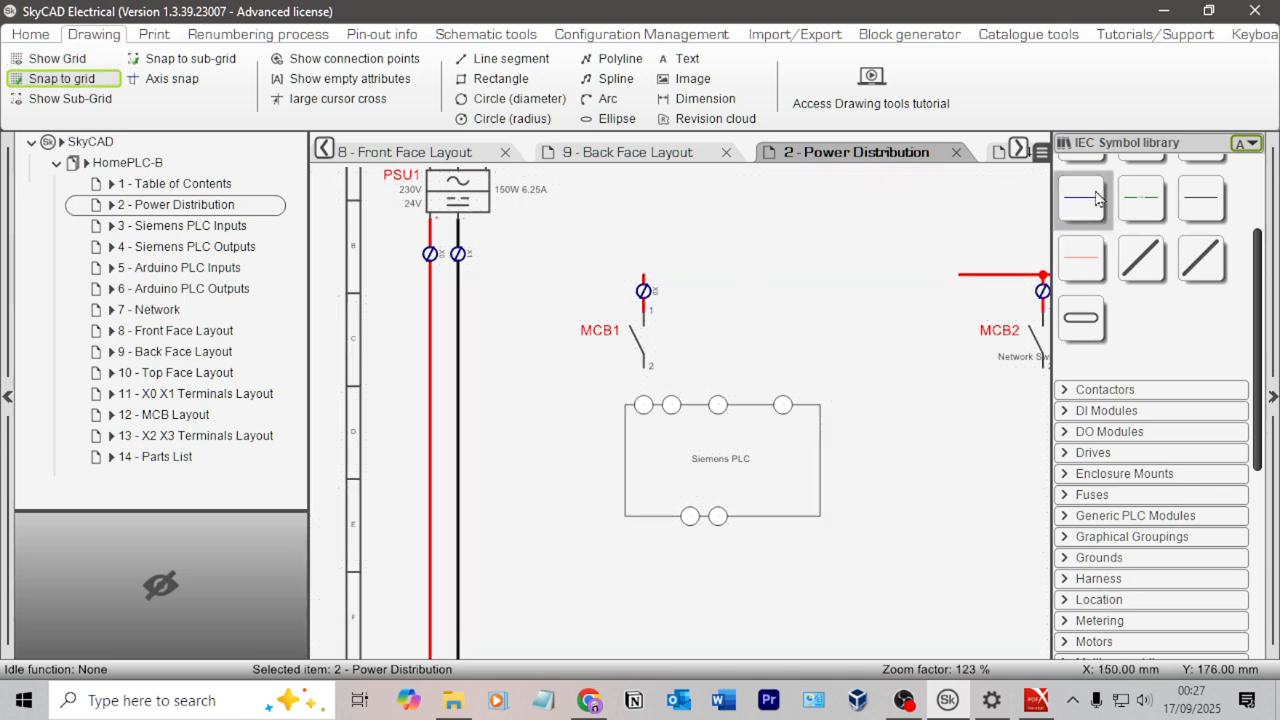
{"action": "scroll", "coordinate": [1097, 198], "scroll_direction": "up", "scroll_amount": 3}
{"action": "left_click", "coordinate": [1082, 268]}
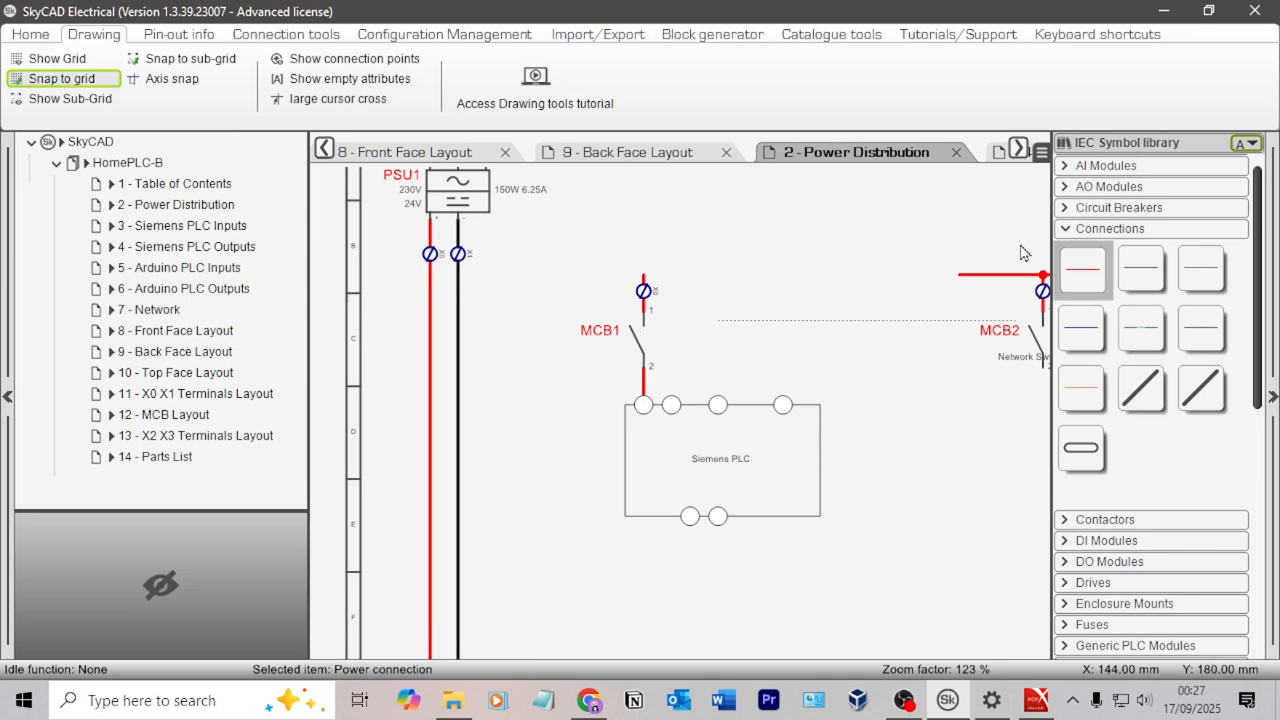
{"action": "left_click", "coordinate": [697, 282]}
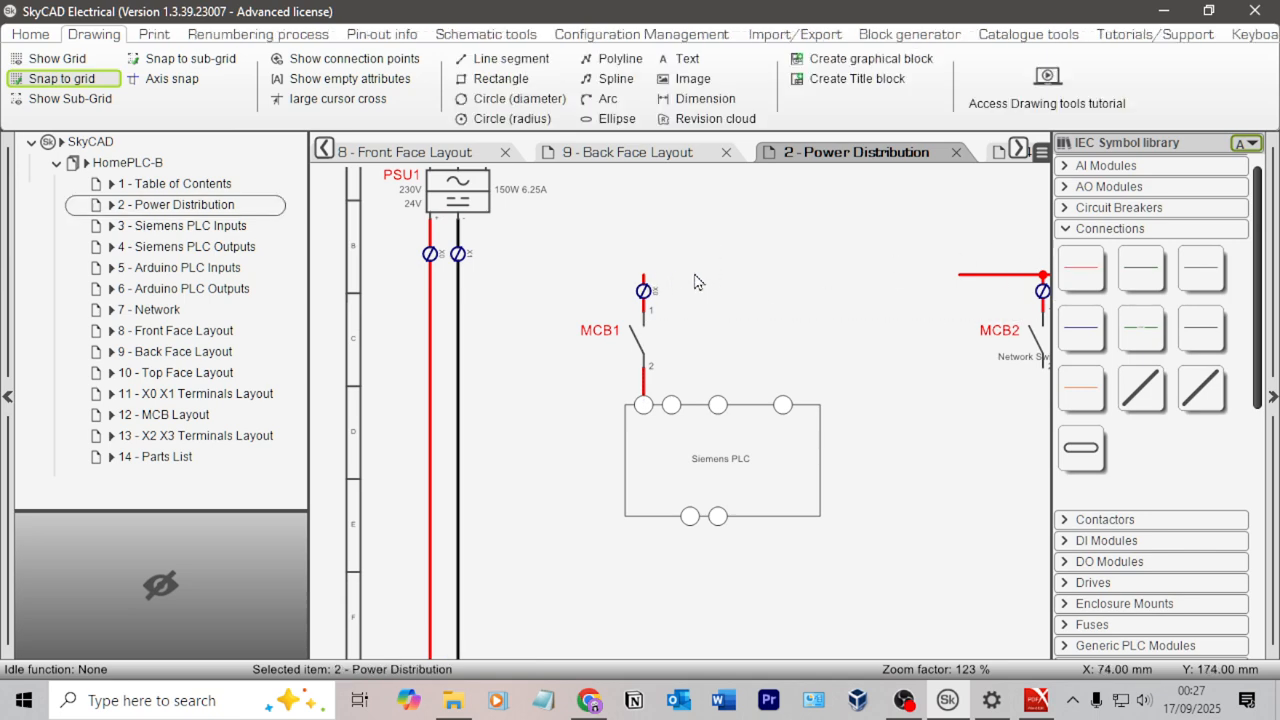
Draw a red power connection from the vertical red supply line below PSU1 to the terminal above MCB1.
{"action": "left_click", "coordinate": [1082, 268]}
{"action": "left_click", "coordinate": [430, 279]}
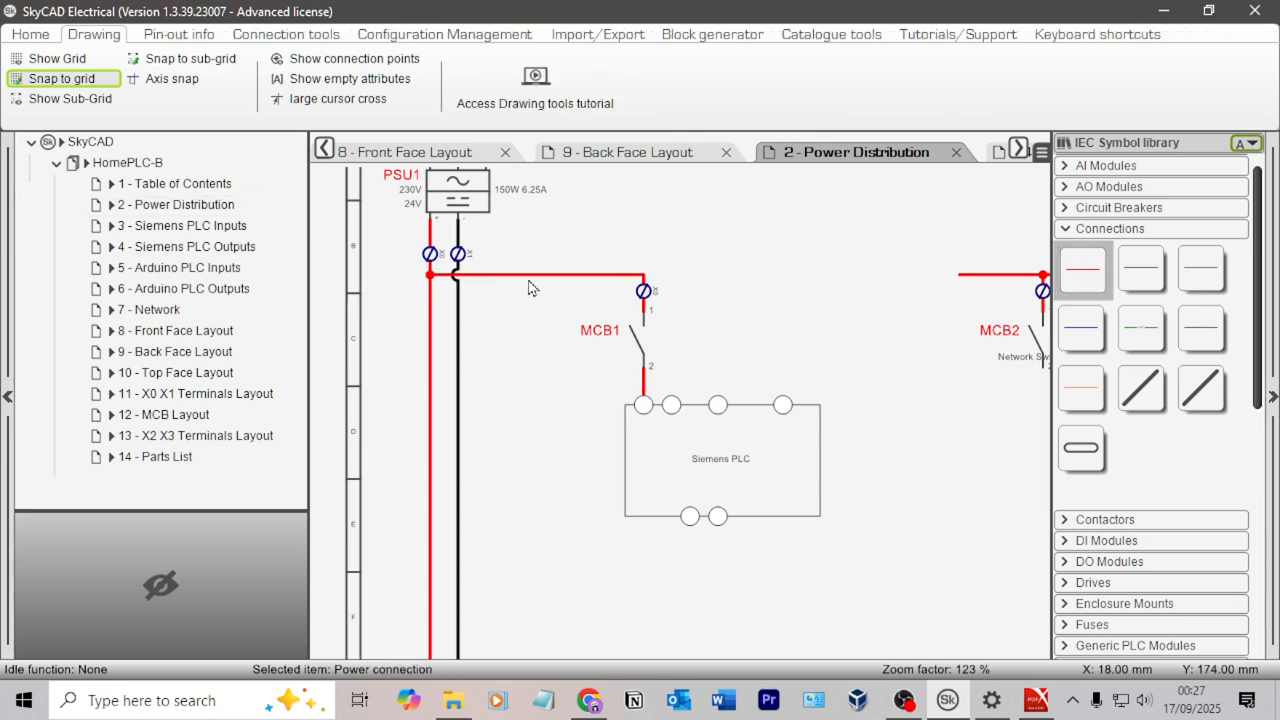
{"action": "left_click", "coordinate": [763, 257]}
Extend the red power connection from above MCB1 to the open end of the rail feeding MCB2.
{"action": "scroll", "coordinate": [763, 262], "scroll_direction": "down", "scroll_amount": 1}
{"action": "middle_click_drag", "start_coordinate": [800, 300], "coordinate": [695, 314]}
{"action": "left_click", "coordinate": [1073, 287]}
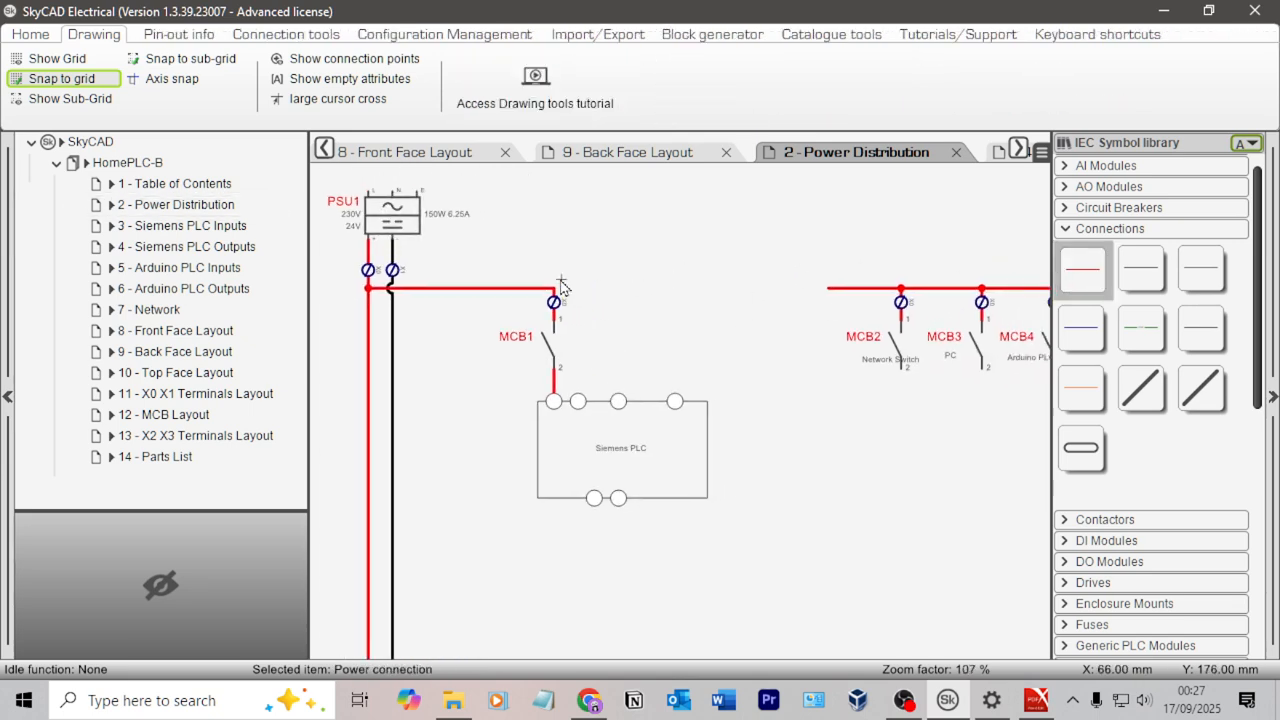
{"action": "left_click", "coordinate": [556, 301]}
{"action": "left_click", "coordinate": [830, 292]}
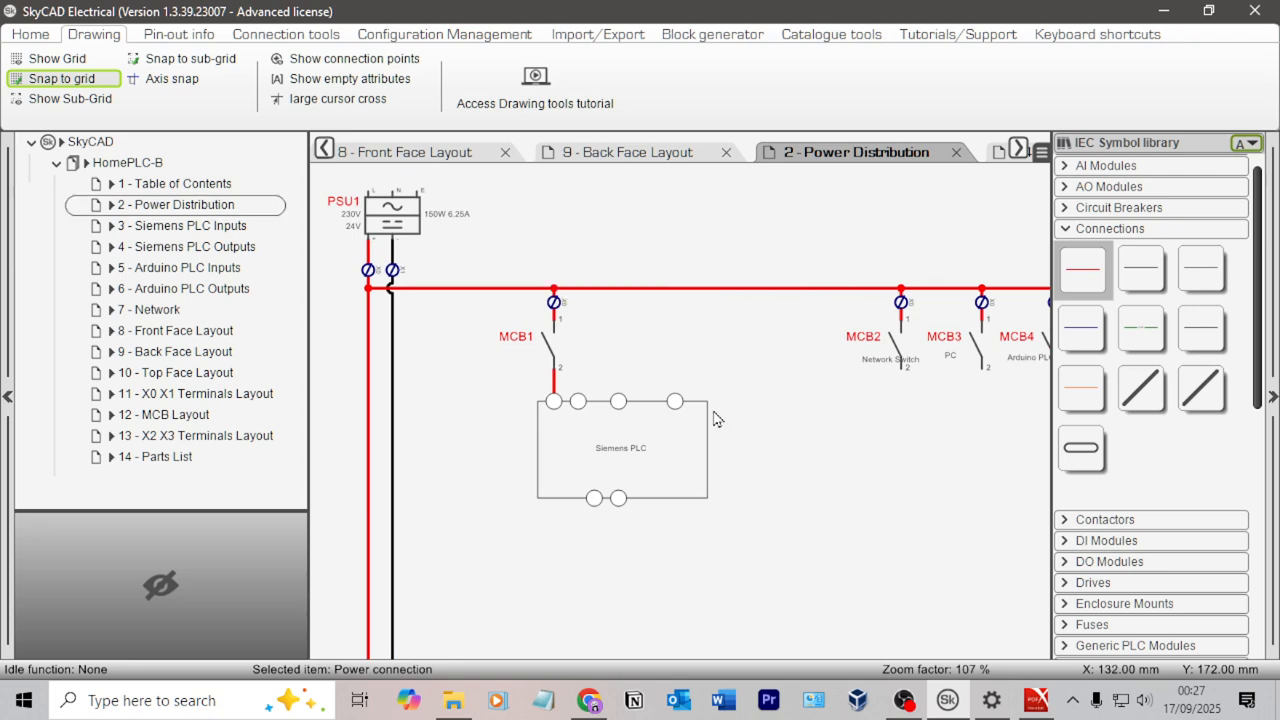
Check the PLC supply terminals against the reference PDF and return to the Siemens PLC block.
{"action": "mouse_move", "coordinate": [450, 492]}
{"action": "middle_mouse_down"}
{"action": "mouse_move", "coordinate": [466, 403]}
{"action": "mouse_move", "coordinate": [499, 372]}
{"action": "middle_mouse_up"}
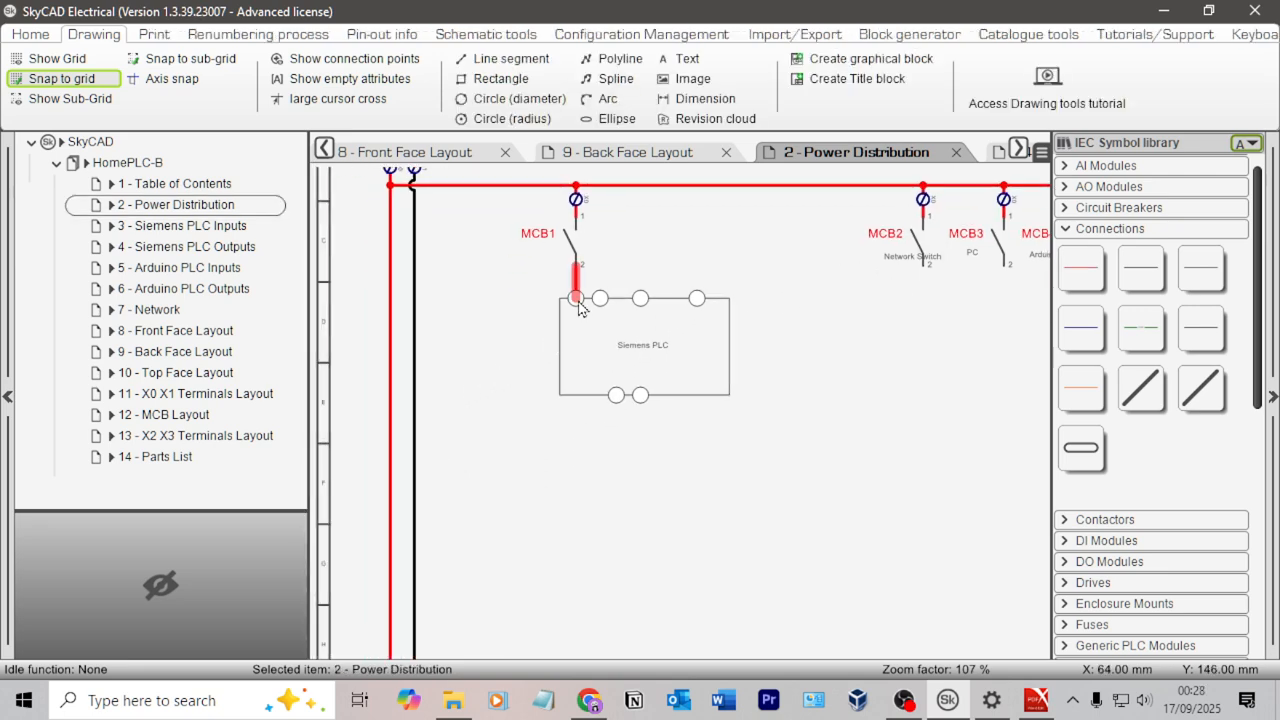
{"action": "key", "text": "alt+Tab"}
{"action": "key", "text": "alt+Tab"}
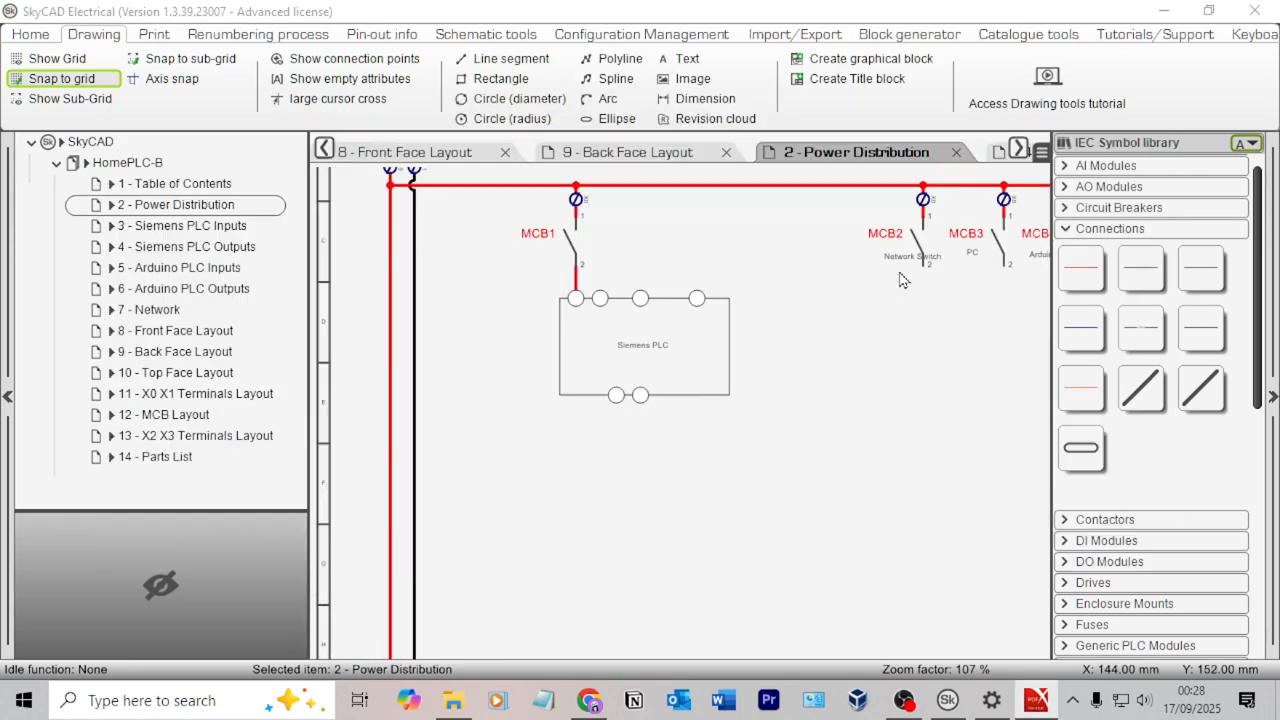
{"action": "key", "text": "alt+Tab"}
{"action": "scroll", "coordinate": [590, 300], "scroll_direction": "up", "scroll_amount": 6}
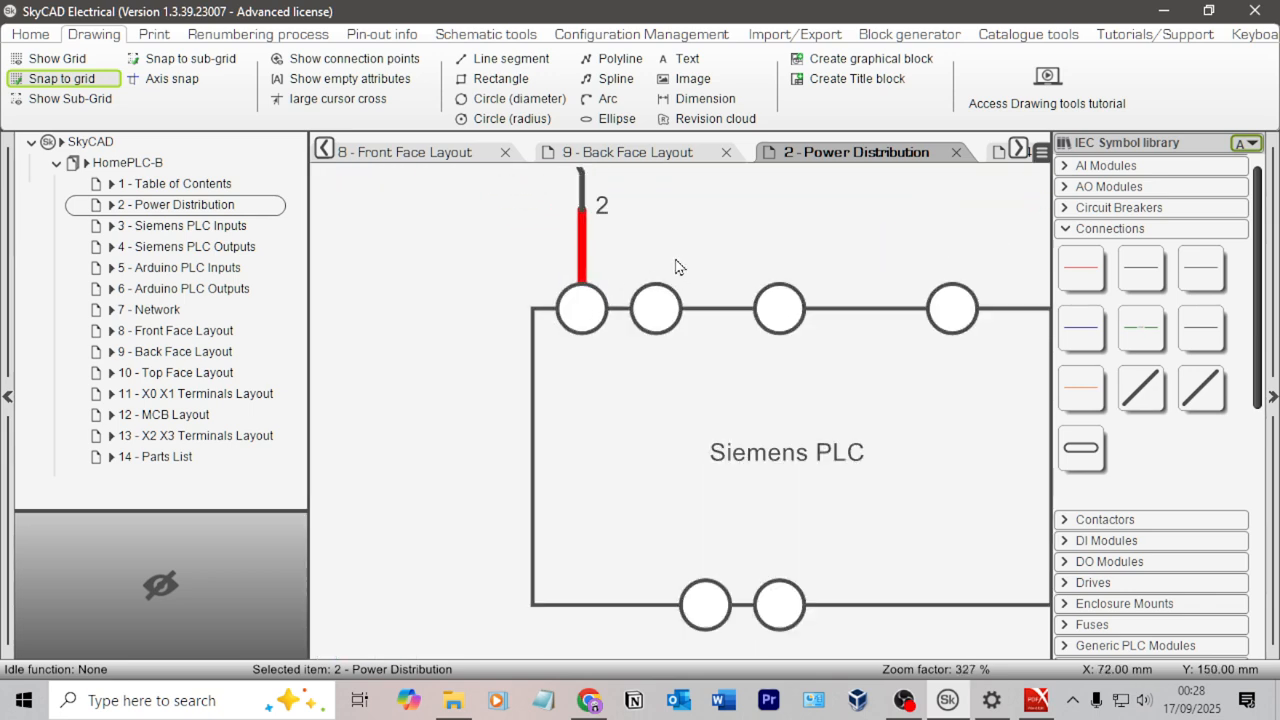
Switch to sub-grid snapping and shrink the first upper circle of the Siemens PLC block to about half its size.
{"action": "scroll", "coordinate": [758, 236], "scroll_direction": "down", "scroll_amount": 6}
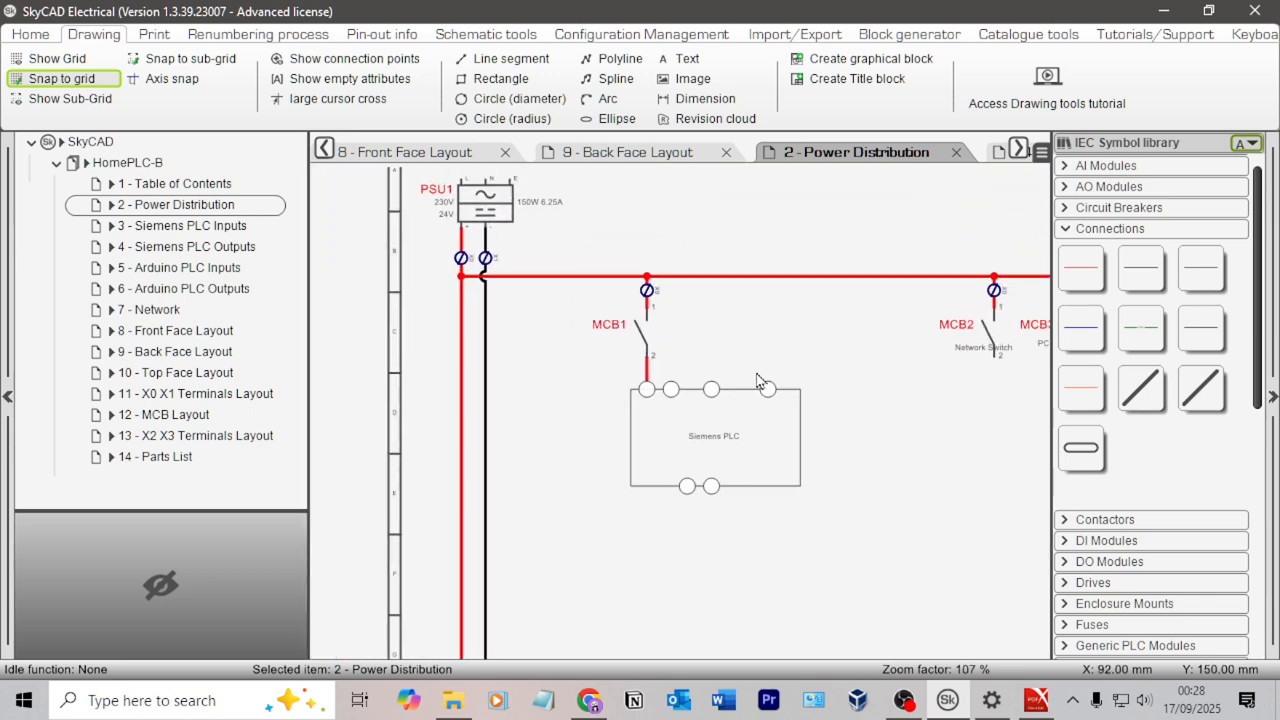
{"action": "scroll", "coordinate": [688, 380], "scroll_direction": "up", "scroll_amount": 4}
{"action": "left_click", "coordinate": [603, 429]}
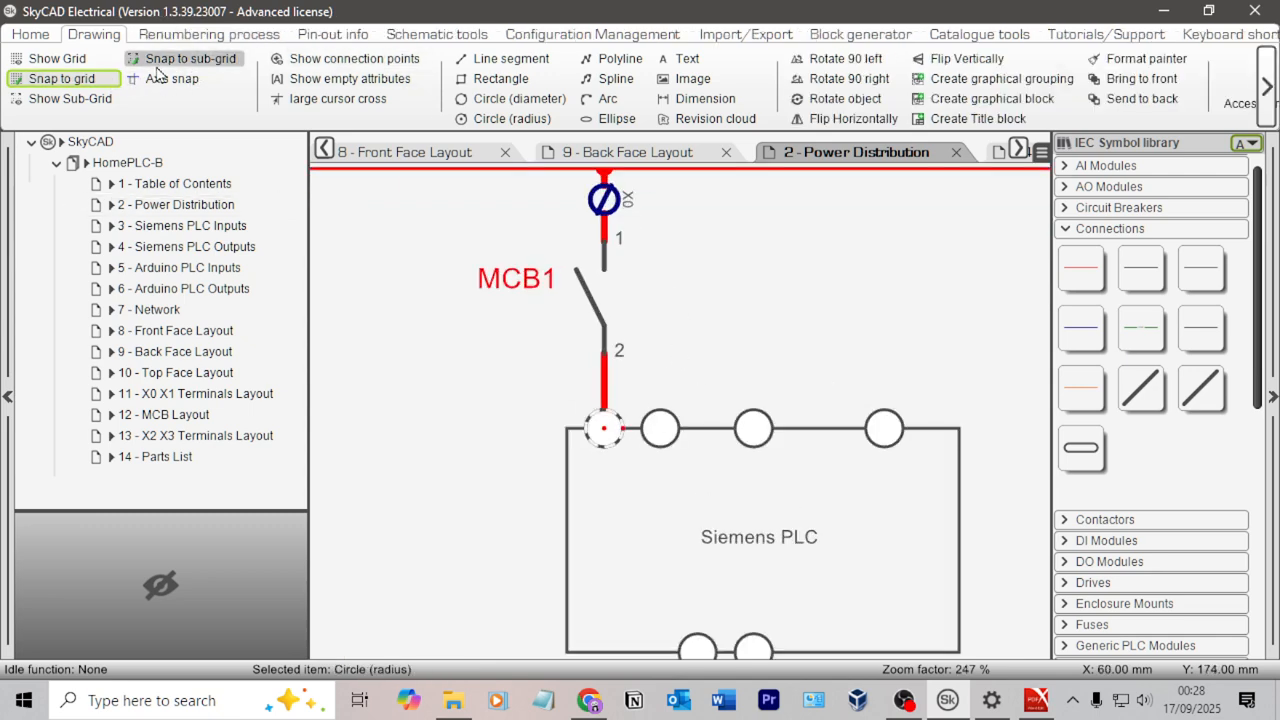
{"action": "left_click", "coordinate": [190, 60]}
{"action": "scroll", "coordinate": [650, 420], "scroll_direction": "up", "scroll_amount": 5}
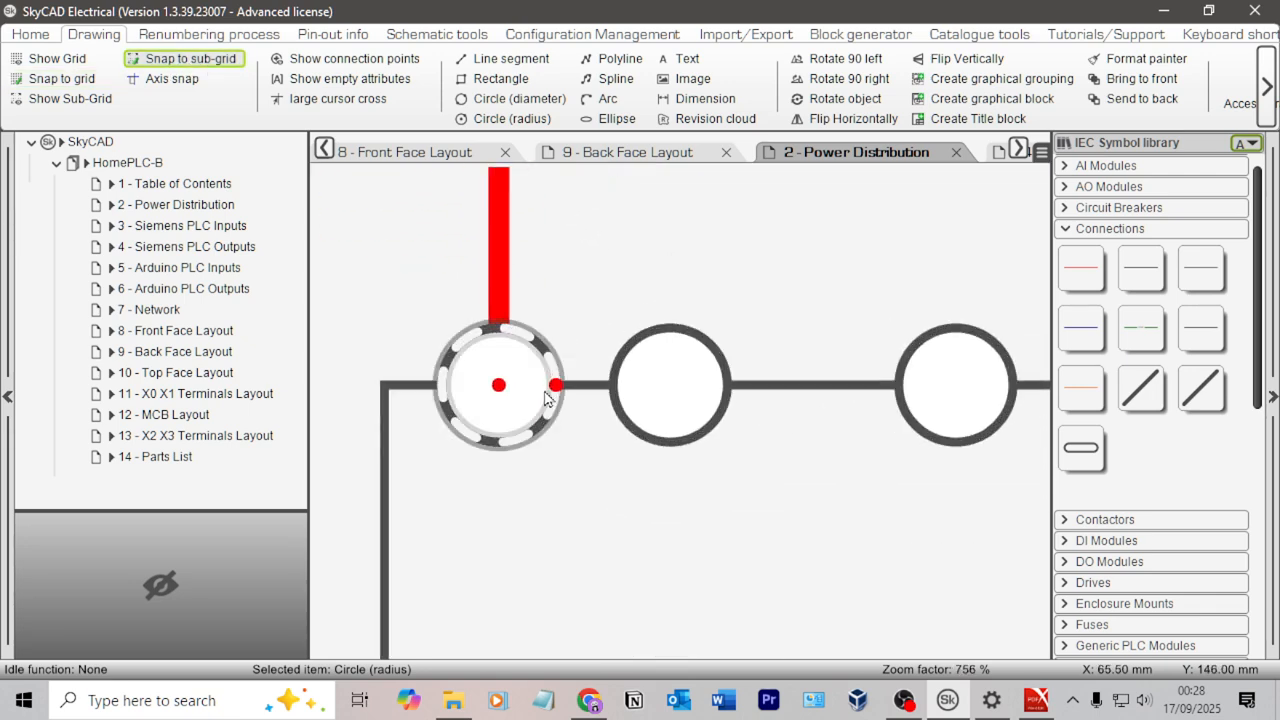
{"action": "left_click_drag", "start_coordinate": [557, 392], "coordinate": [528, 386]}
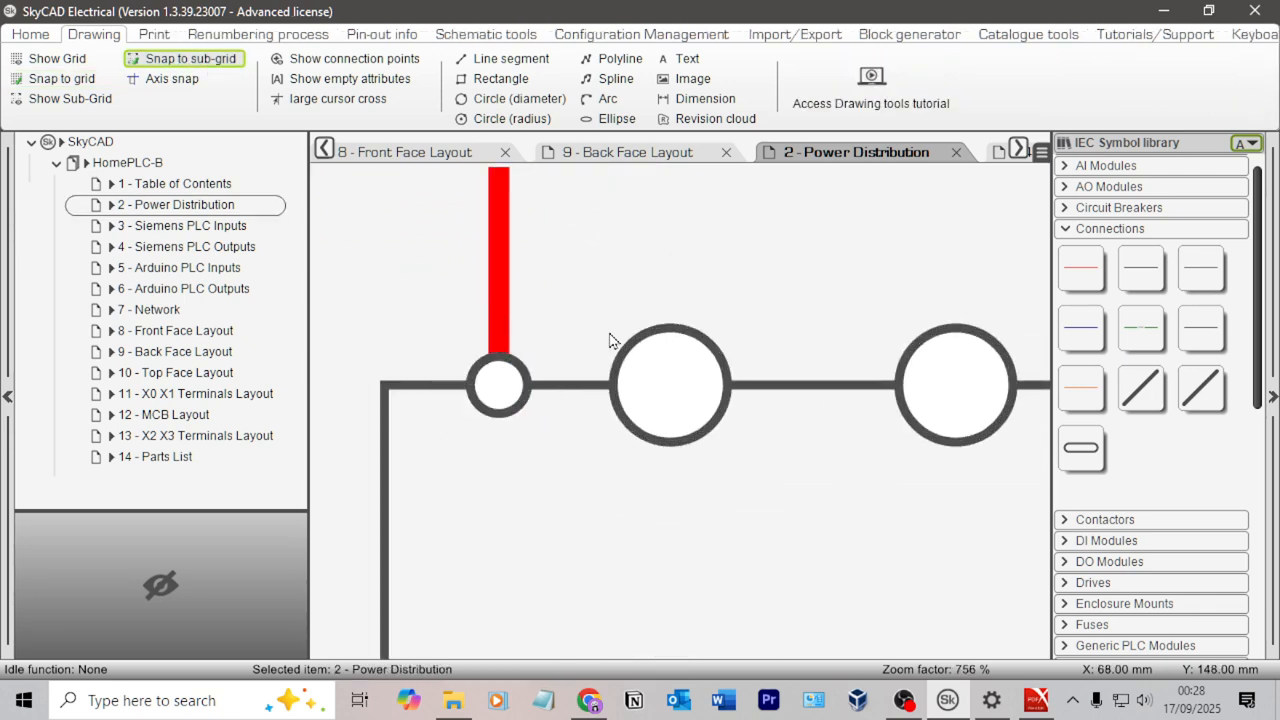
Shrink the second, third and fourth upper PLC circles to the same size as the first one.
{"action": "left_click", "coordinate": [714, 387]}
{"action": "left_click_drag", "start_coordinate": [670, 328], "coordinate": [678, 352]}
{"action": "left_click", "coordinate": [952, 330]}
{"action": "left_click_drag", "start_coordinate": [956, 328], "coordinate": [956, 364]}
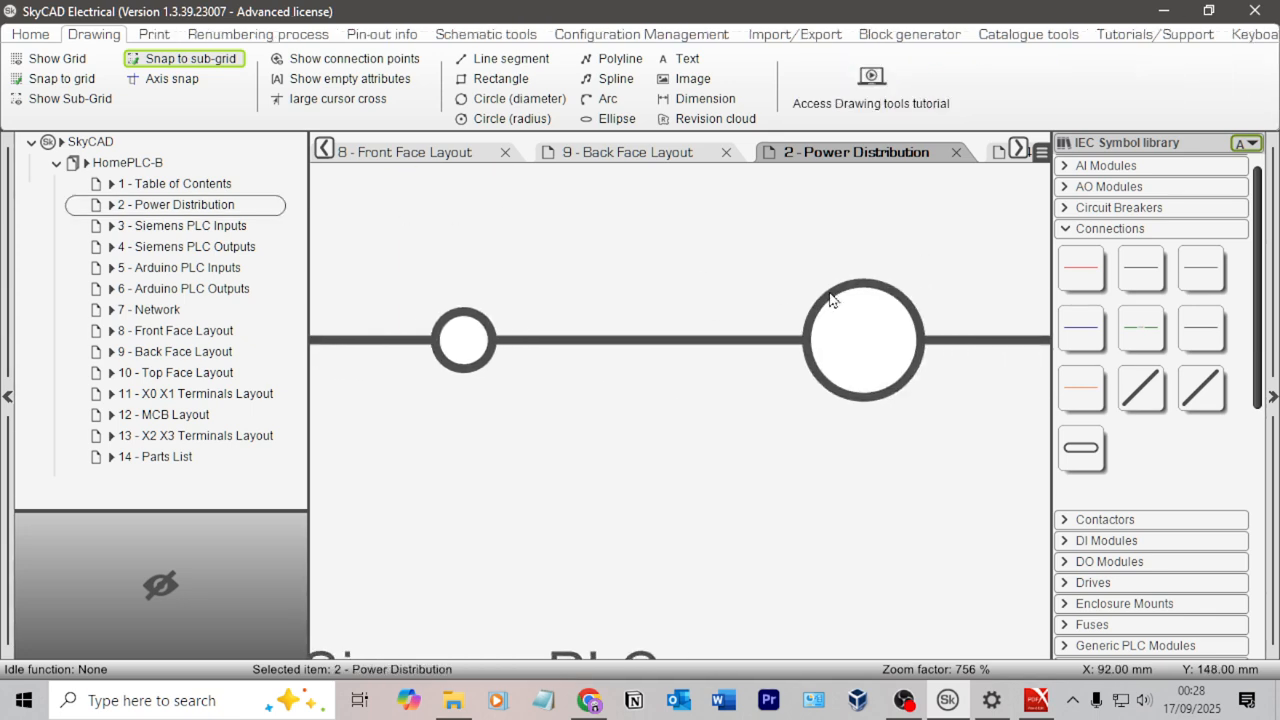
{"action": "left_click", "coordinate": [830, 298]}
{"action": "left_click_drag", "start_coordinate": [863, 282], "coordinate": [863, 312]}
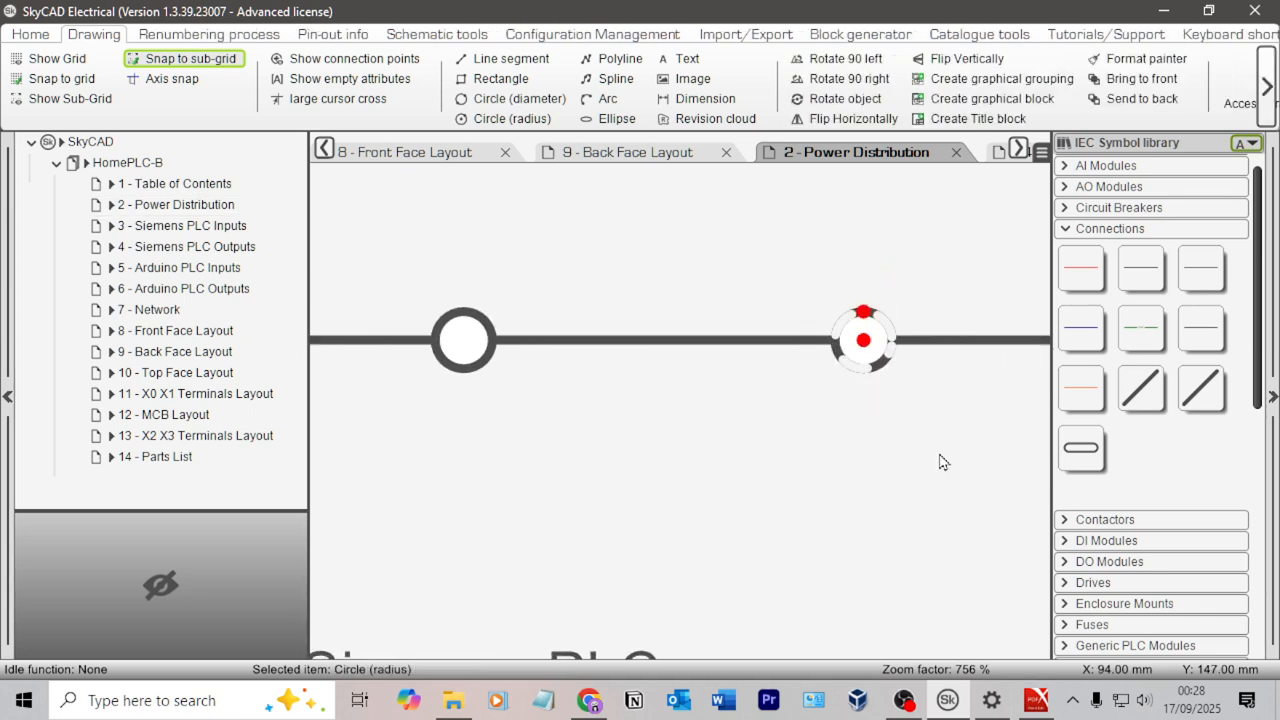
{"action": "left_click_drag", "start_coordinate": [863, 312], "coordinate": [863, 314]}
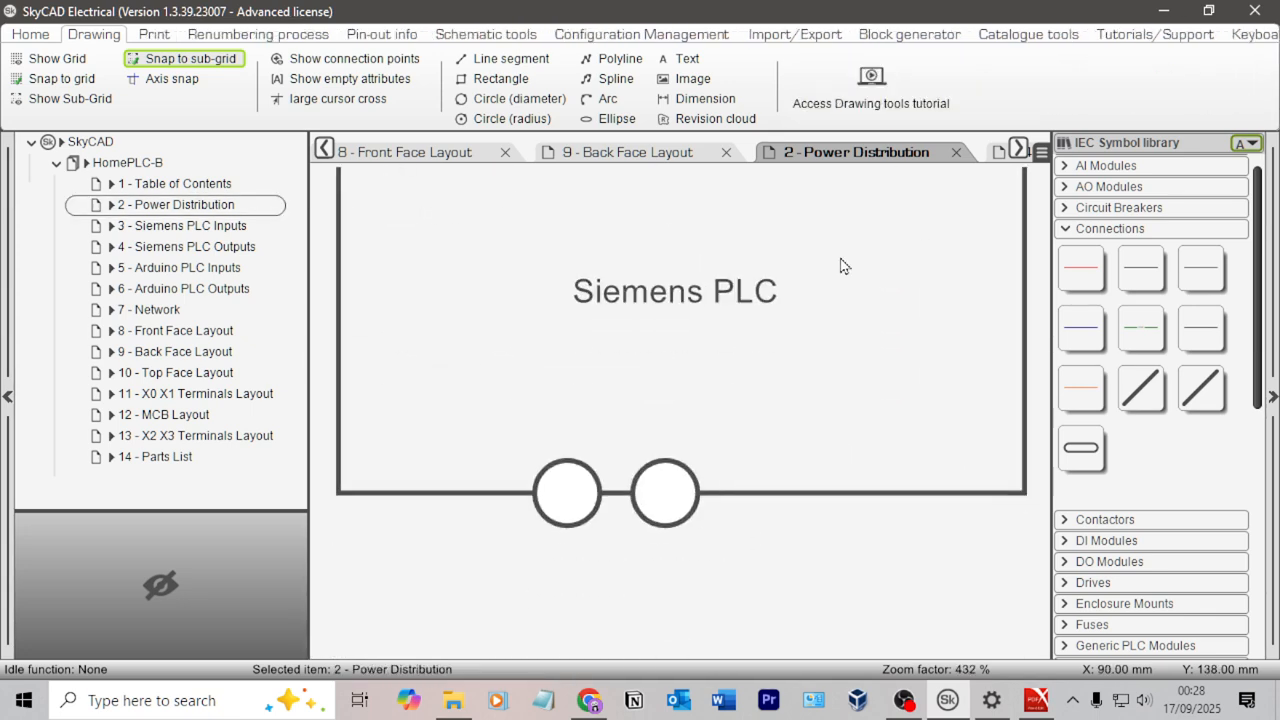
Shrink the two lower PLC circles to match the upper ones and switch back to main grid snapping.
{"action": "left_click", "coordinate": [670, 463]}
{"action": "left_click_drag", "start_coordinate": [666, 461], "coordinate": [666, 474]}
{"action": "left_click", "coordinate": [565, 470]}
{"action": "left_click_drag", "start_coordinate": [567, 458], "coordinate": [570, 477]}
{"action": "scroll", "coordinate": [575, 345], "scroll_direction": "down", "scroll_amount": 3}
{"action": "middle_click_drag", "start_coordinate": [577, 334], "coordinate": [590, 473]}
{"action": "scroll", "coordinate": [660, 428], "scroll_direction": "down", "scroll_amount": 2}
{"action": "left_click", "coordinate": [60, 78]}
{"action": "left_click", "coordinate": [1082, 268]}
{"action": "scroll", "coordinate": [565, 368], "scroll_direction": "down", "scroll_amount": 1}
{"action": "scroll", "coordinate": [640, 280], "scroll_direction": "down", "scroll_amount": 3}
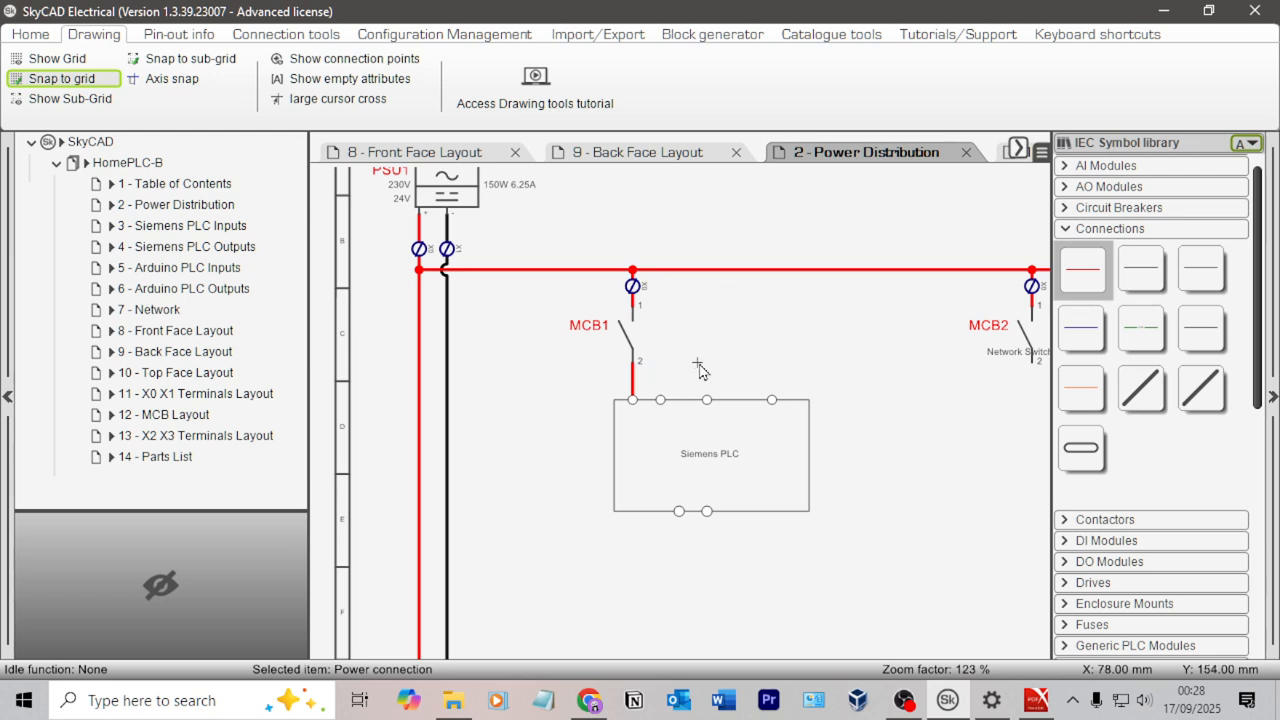
{"action": "scroll", "coordinate": [760, 358], "scroll_direction": "up", "scroll_amount": 1}
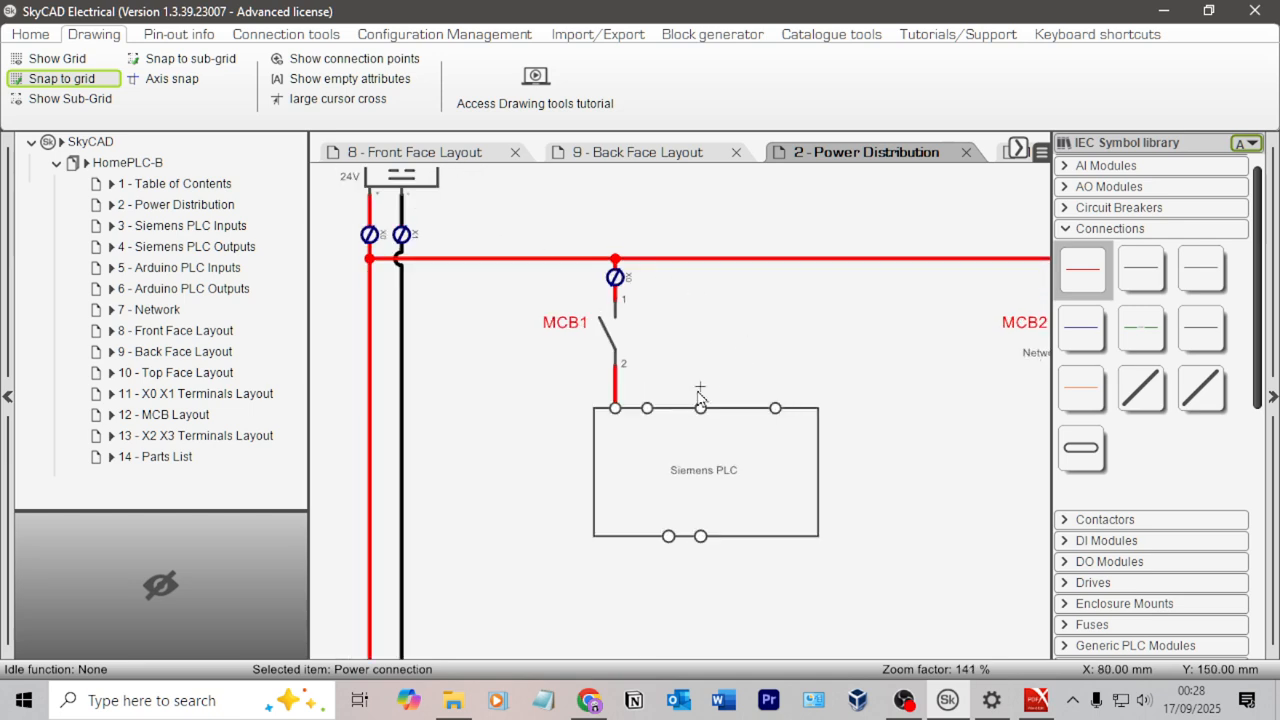
{"action": "left_click", "coordinate": [749, 368]}
Switch to the browser, check the terminals in the Siemens PLC wiring diagram, and return to the Power Distribution page in SkyCAD.
{"action": "key", "text": "alt+Tab"}
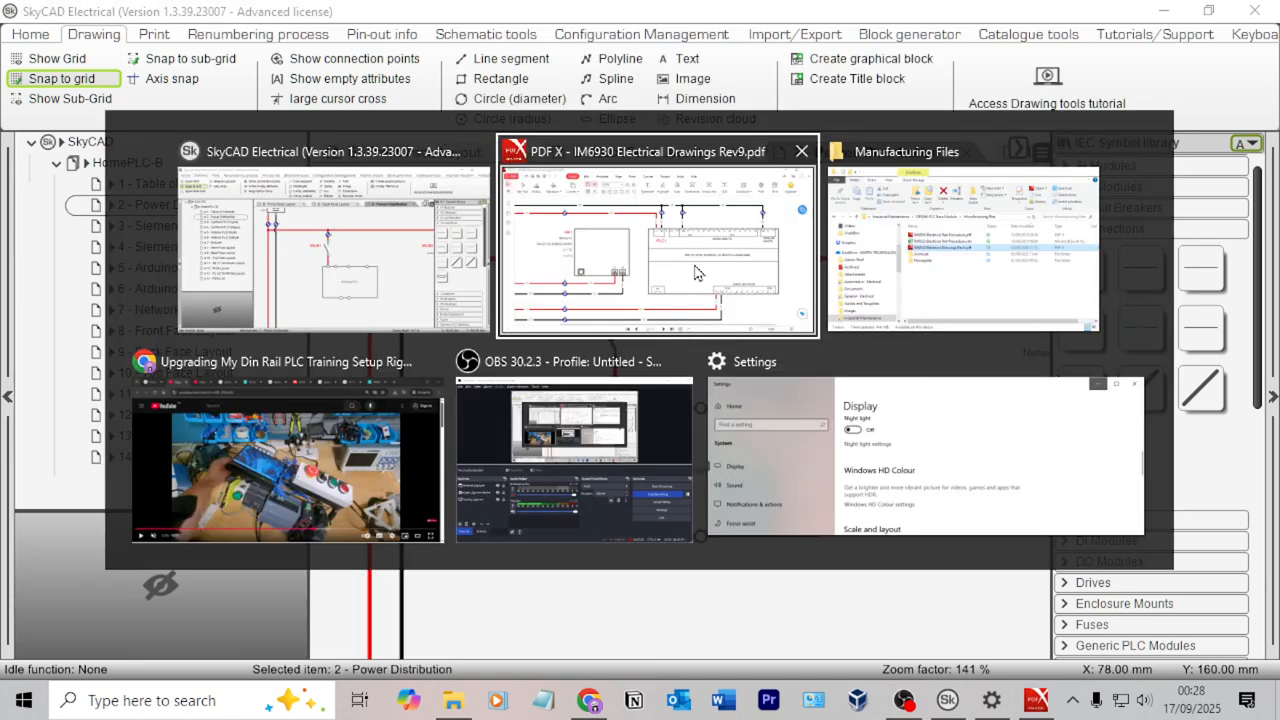
{"action": "left_click", "coordinate": [398, 440]}
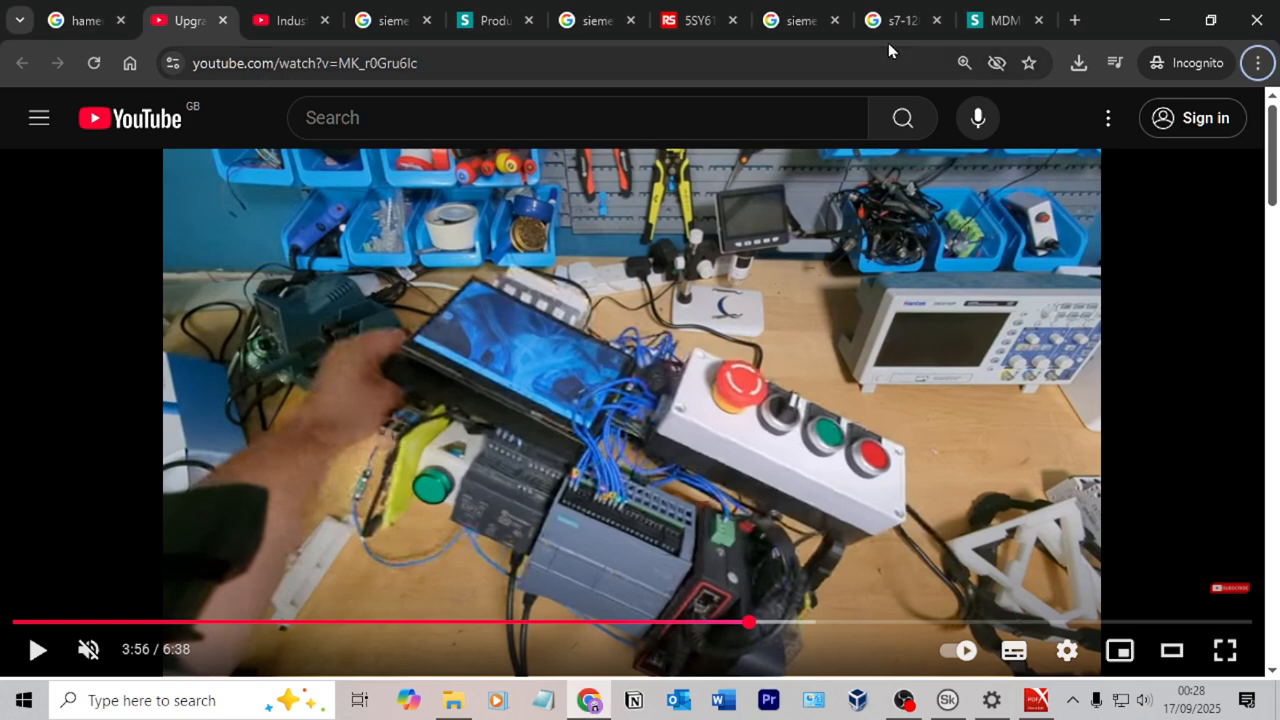
{"action": "left_click", "coordinate": [998, 20]}
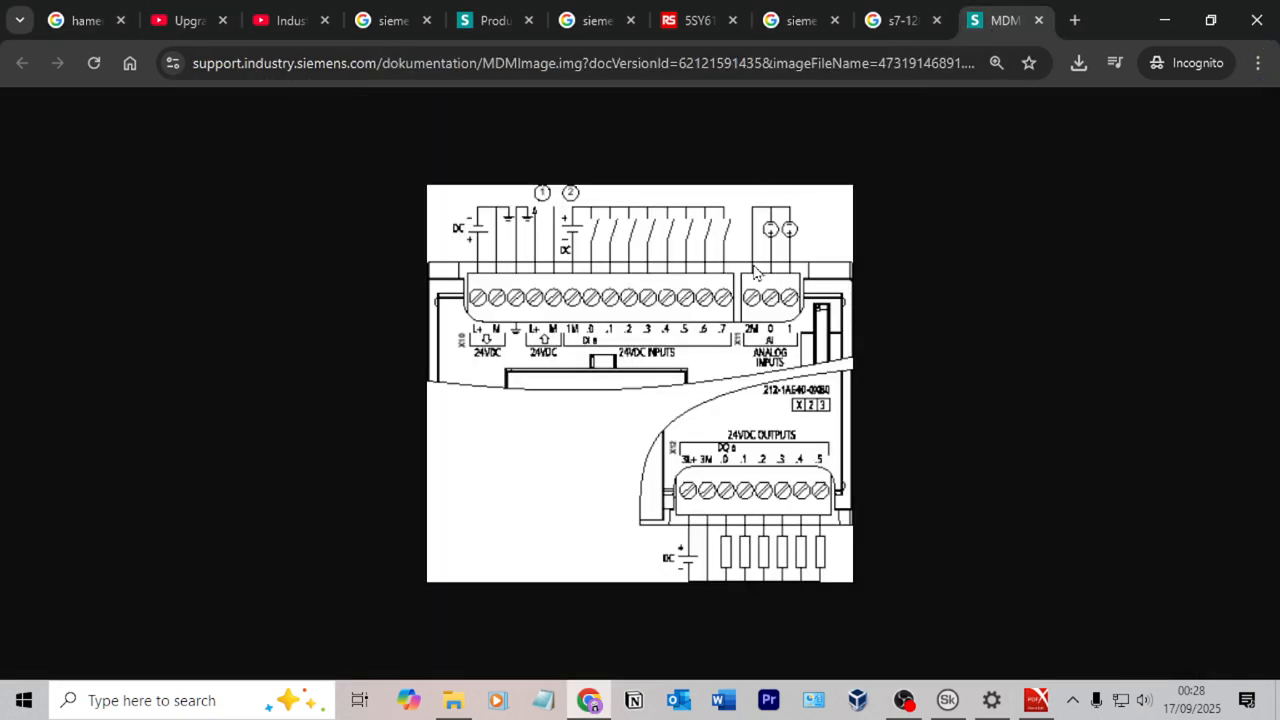
{"action": "key", "text": "alt+Tab"}
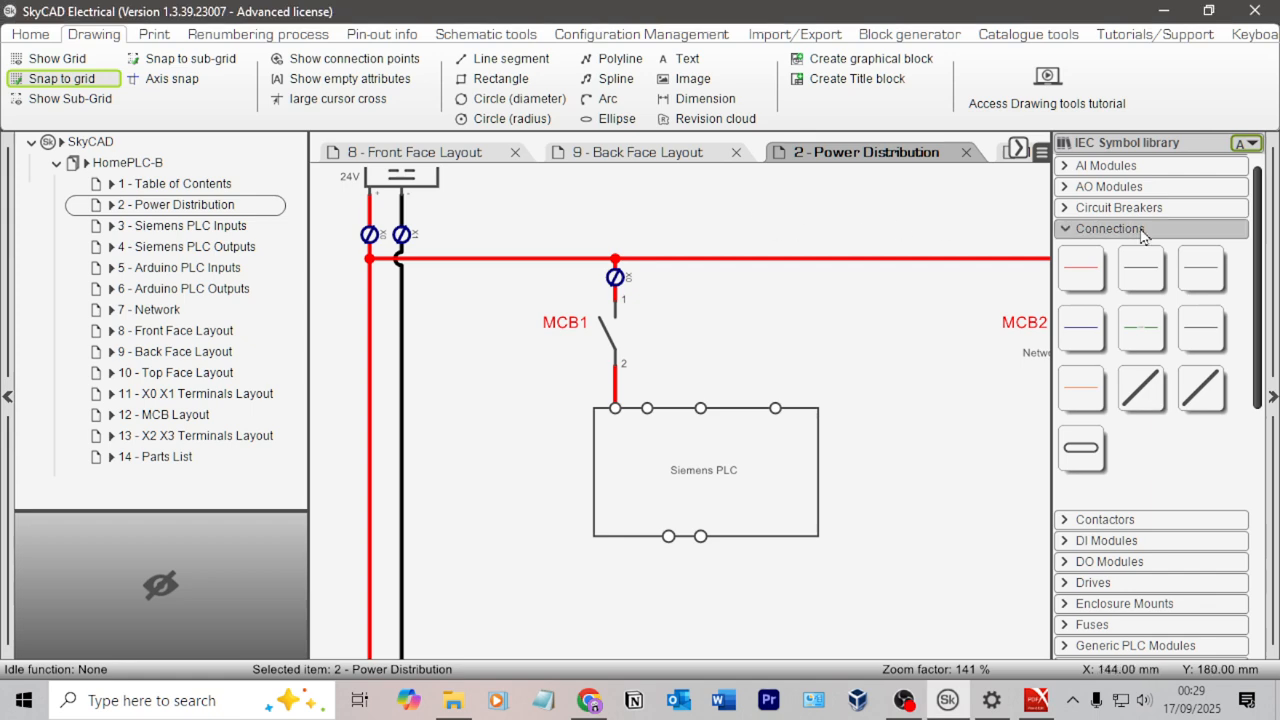
Draw a black 0V connection from the second upper PLC circle across to the vertical 0V line below PSU1.
{"action": "left_click", "coordinate": [1143, 270]}
{"action": "scroll", "coordinate": [740, 312], "scroll_direction": "down", "scroll_amount": 3}
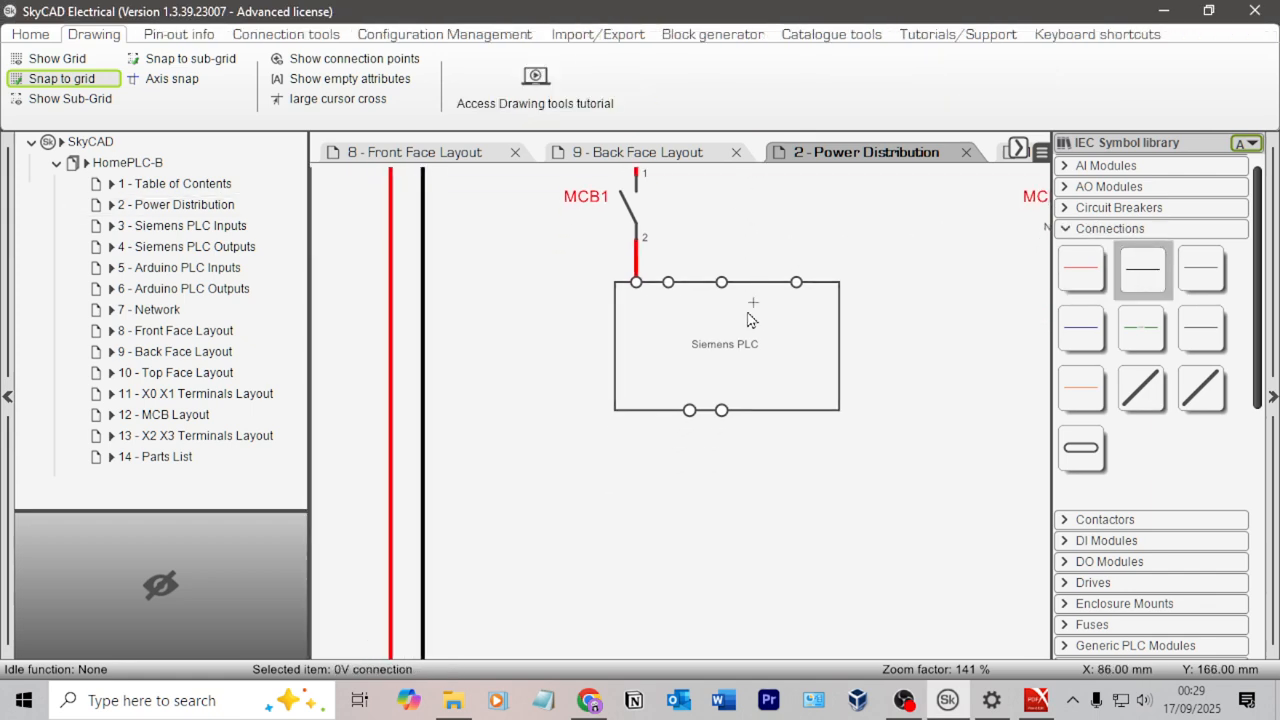
{"action": "left_click", "coordinate": [670, 268]}
{"action": "left_click", "coordinate": [424, 266]}
{"action": "scroll", "coordinate": [556, 250], "scroll_direction": "down", "scroll_amount": 3}
{"action": "middle_click_drag", "start_coordinate": [754, 208], "coordinate": [745, 317]}
{"action": "key", "text": "Escape"}
{"action": "scroll", "coordinate": [656, 335], "scroll_direction": "up", "scroll_amount": 2}
{"action": "scroll", "coordinate": [660, 352], "scroll_direction": "up", "scroll_amount": 2}
{"action": "scroll", "coordinate": [449, 345], "scroll_direction": "down", "scroll_amount": 2}
{"action": "middle_click_drag", "start_coordinate": [591, 333], "coordinate": [691, 331]}
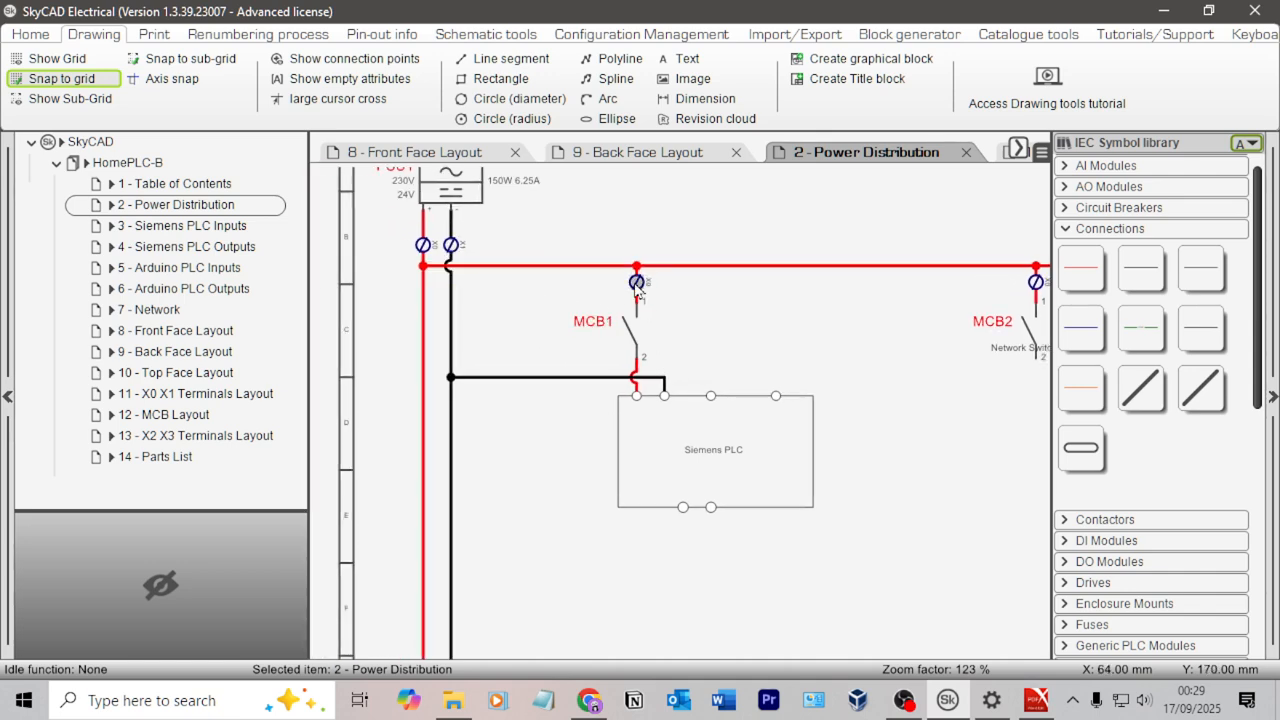
Delete the X0 terminal above MCB1.
{"action": "scroll", "coordinate": [762, 288], "scroll_direction": "up", "scroll_amount": 1}
{"action": "scroll", "coordinate": [790, 300], "scroll_direction": "down", "scroll_amount": 4}
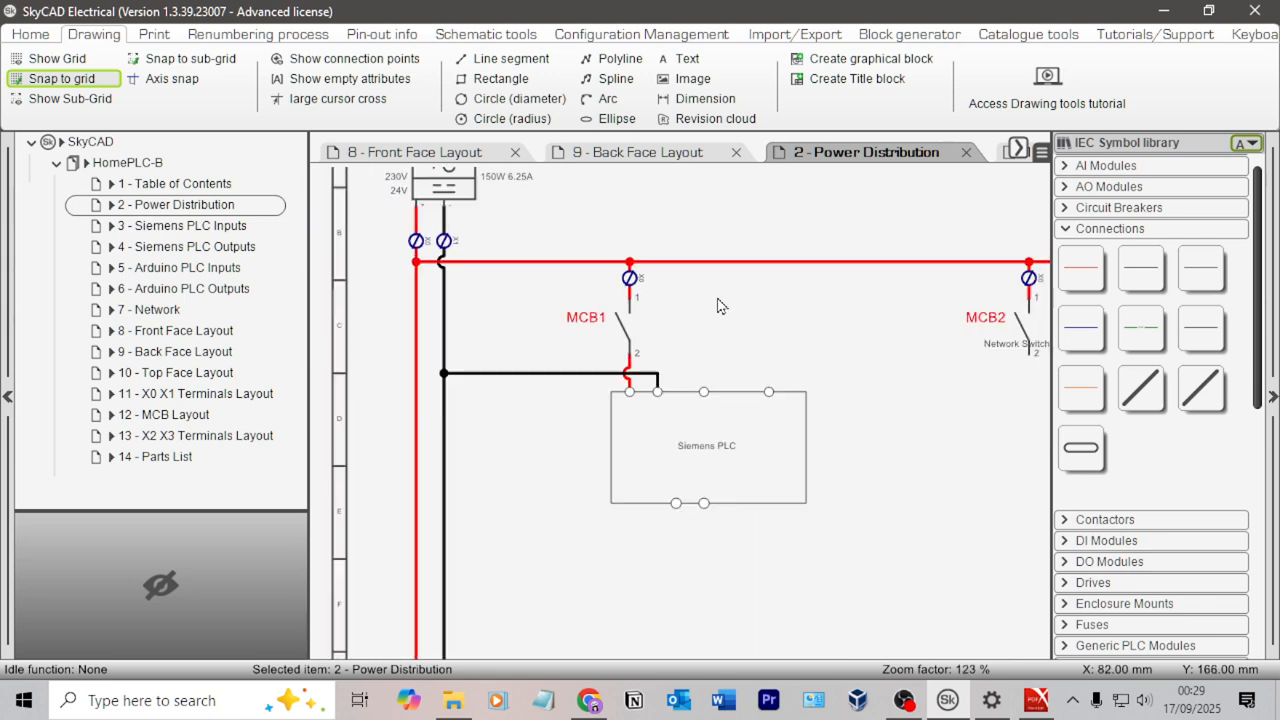
{"action": "scroll", "coordinate": [578, 376], "scroll_direction": "up", "scroll_amount": 4}
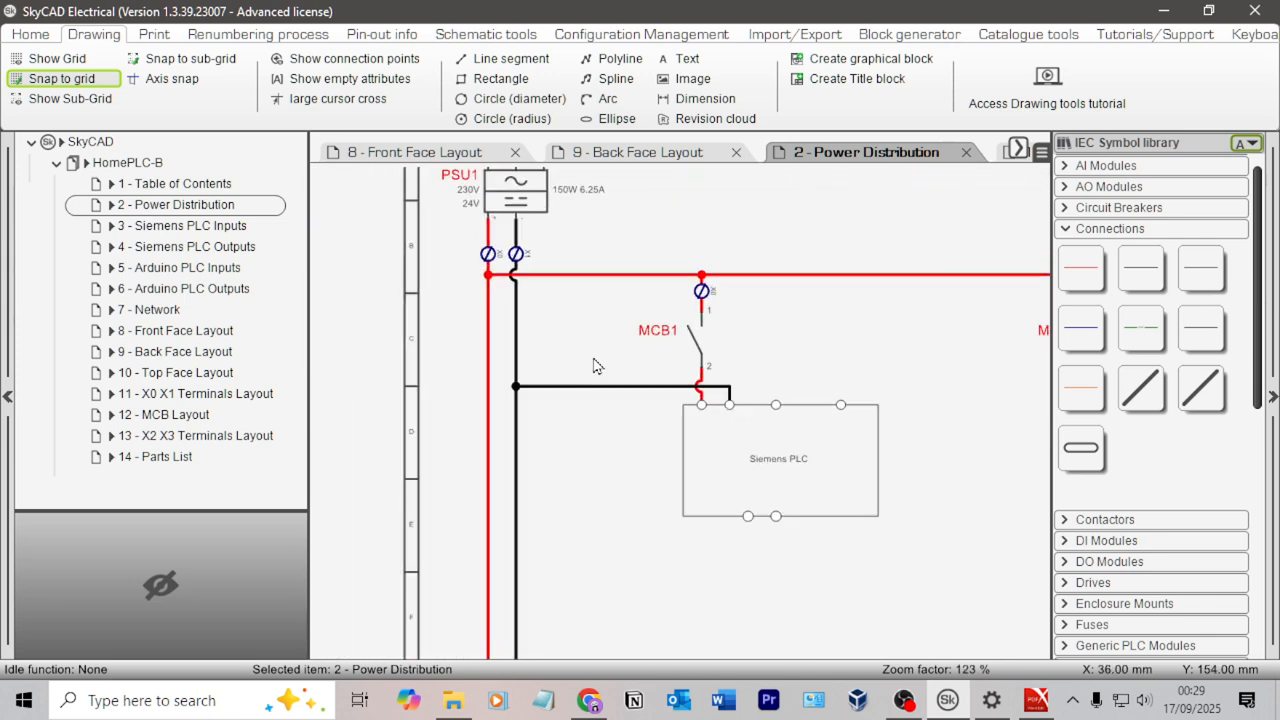
{"action": "left_click", "coordinate": [705, 305]}
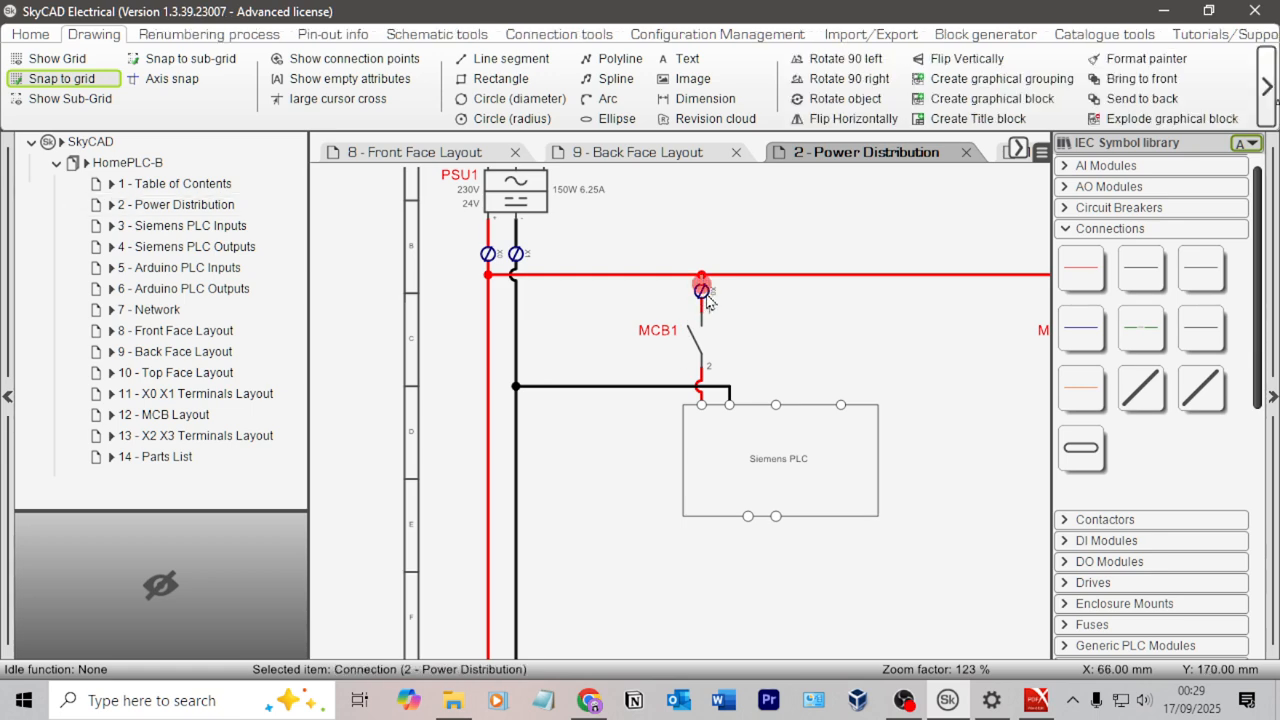
{"action": "scroll", "coordinate": [800, 308], "scroll_direction": "up", "scroll_amount": 2}
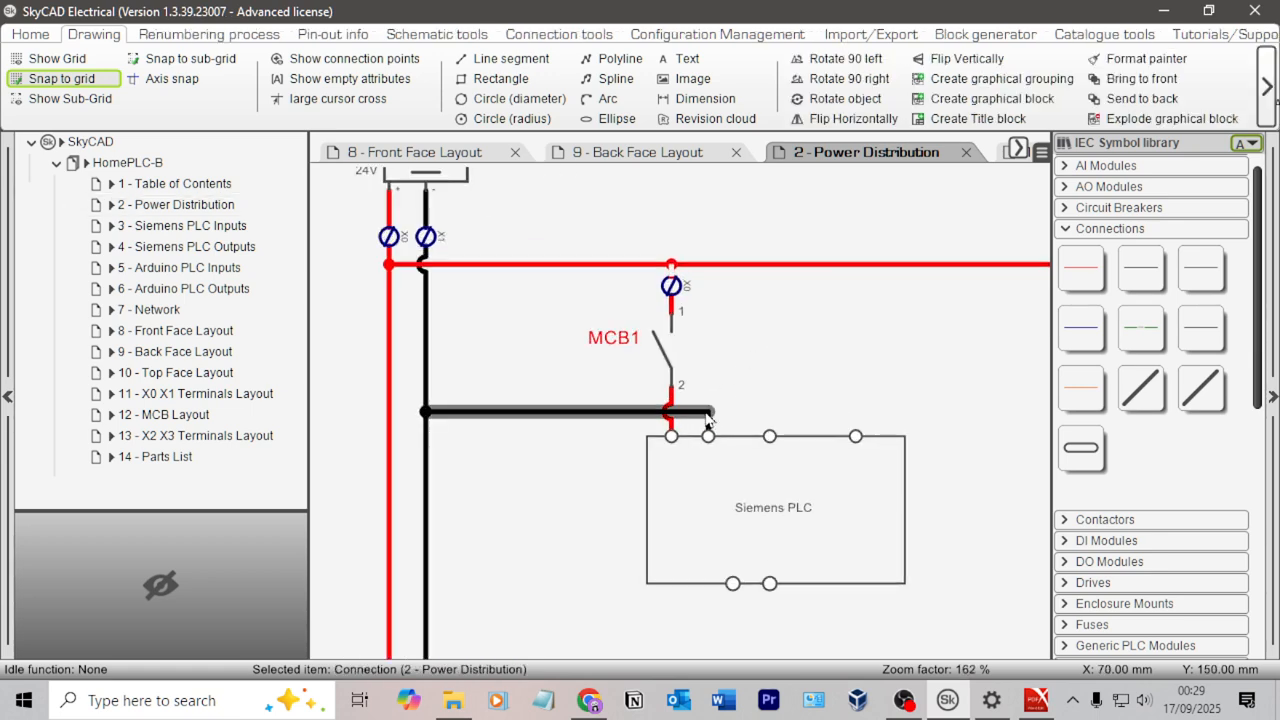
{"action": "left_click", "coordinate": [664, 289]}
{"action": "left_click", "coordinate": [782, 293]}
{"action": "middle_click_drag", "start_coordinate": [829, 301], "coordinate": [716, 337]}
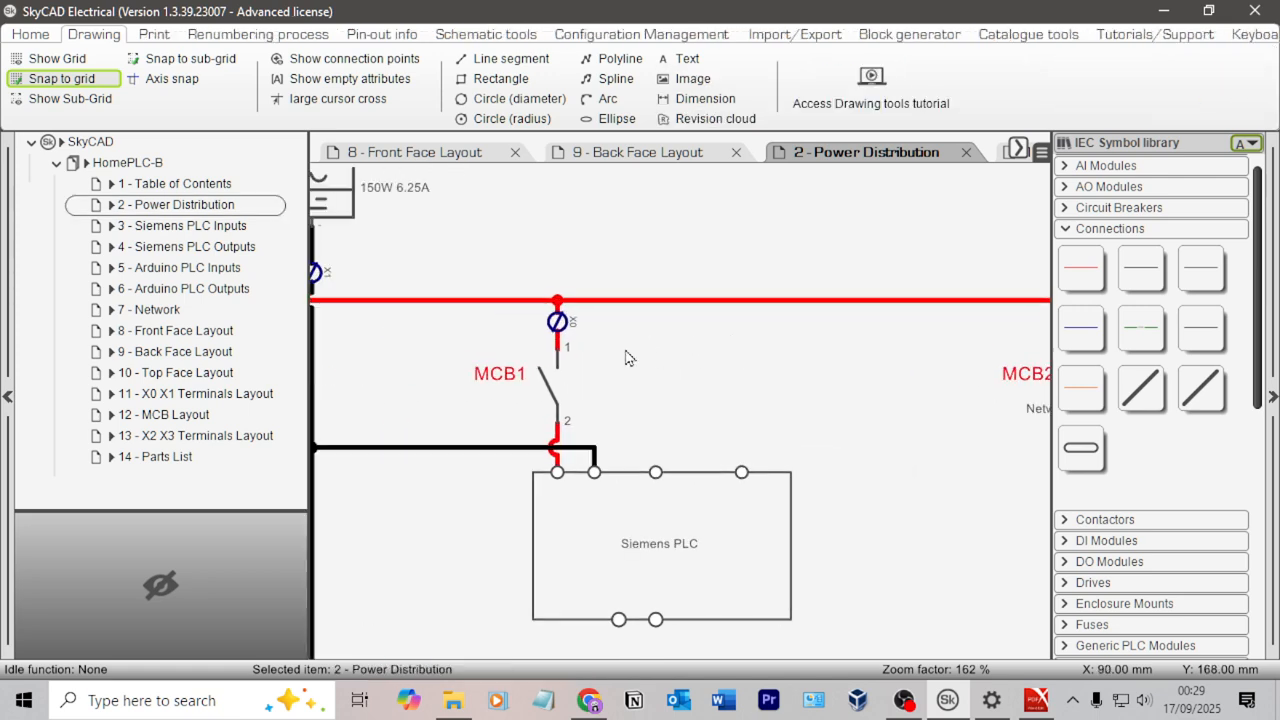
{"action": "scroll", "coordinate": [810, 365], "scroll_direction": "down", "scroll_amount": 3}
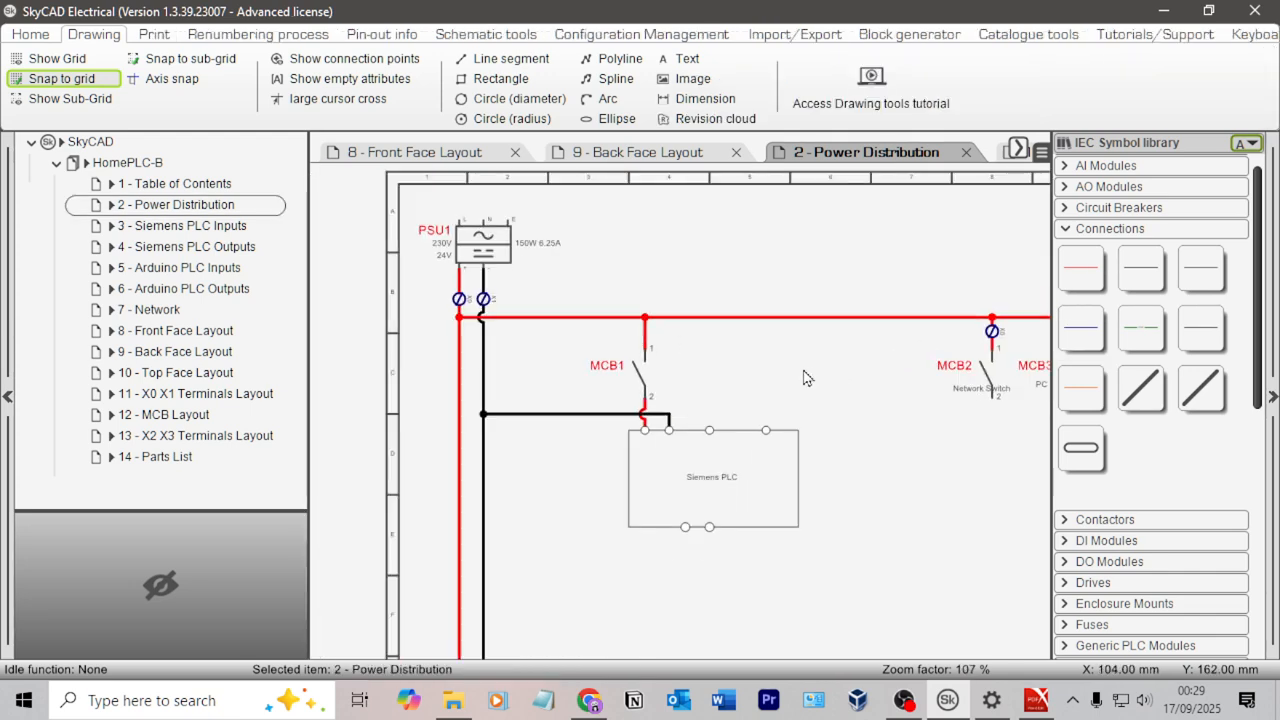
Delete the X0 terminals above MCB2, MCB3 and MCB4.
{"action": "scroll", "coordinate": [721, 404], "scroll_direction": "up", "scroll_amount": 2}
{"action": "scroll", "coordinate": [816, 366], "scroll_direction": "down", "scroll_amount": 1}
{"action": "middle_click_drag", "start_coordinate": [883, 366], "coordinate": [670, 339]}
{"action": "left_click", "coordinate": [833, 282]}
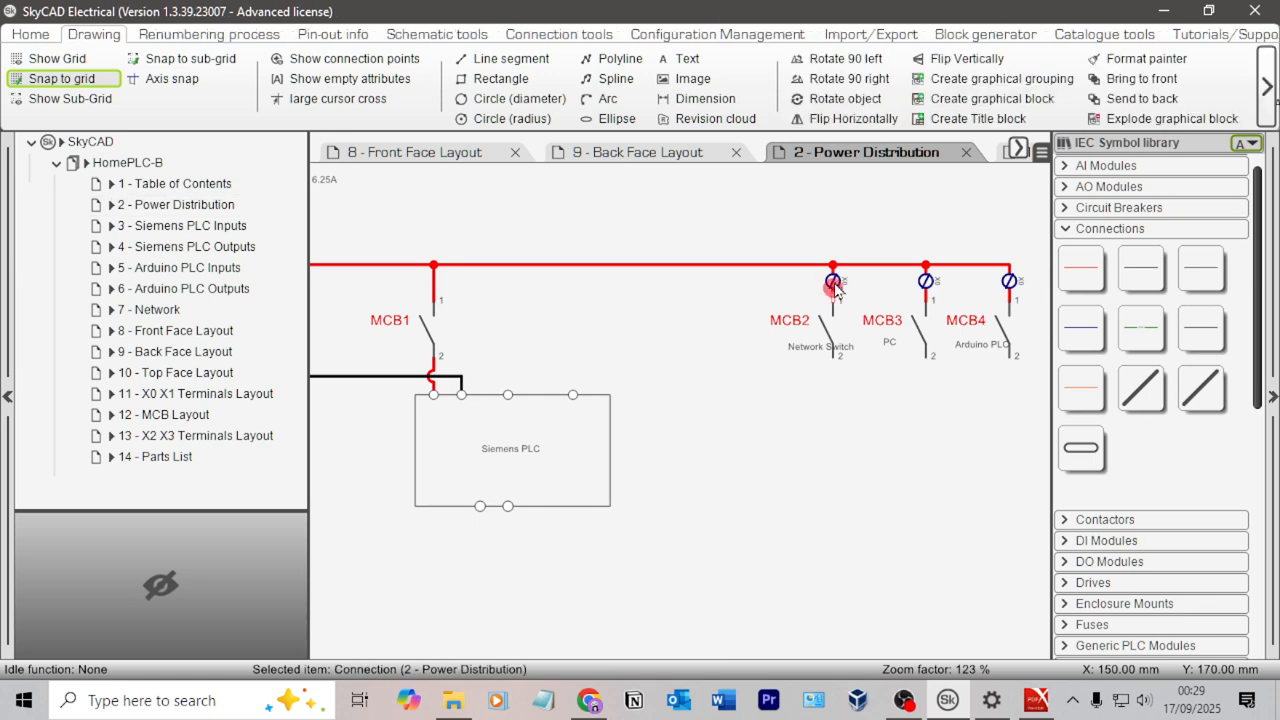
{"action": "left_click", "coordinate": [834, 283]}
{"action": "scroll", "coordinate": [828, 290], "scroll_direction": "up", "scroll_amount": 2}
{"action": "left_click", "coordinate": [856, 284]}
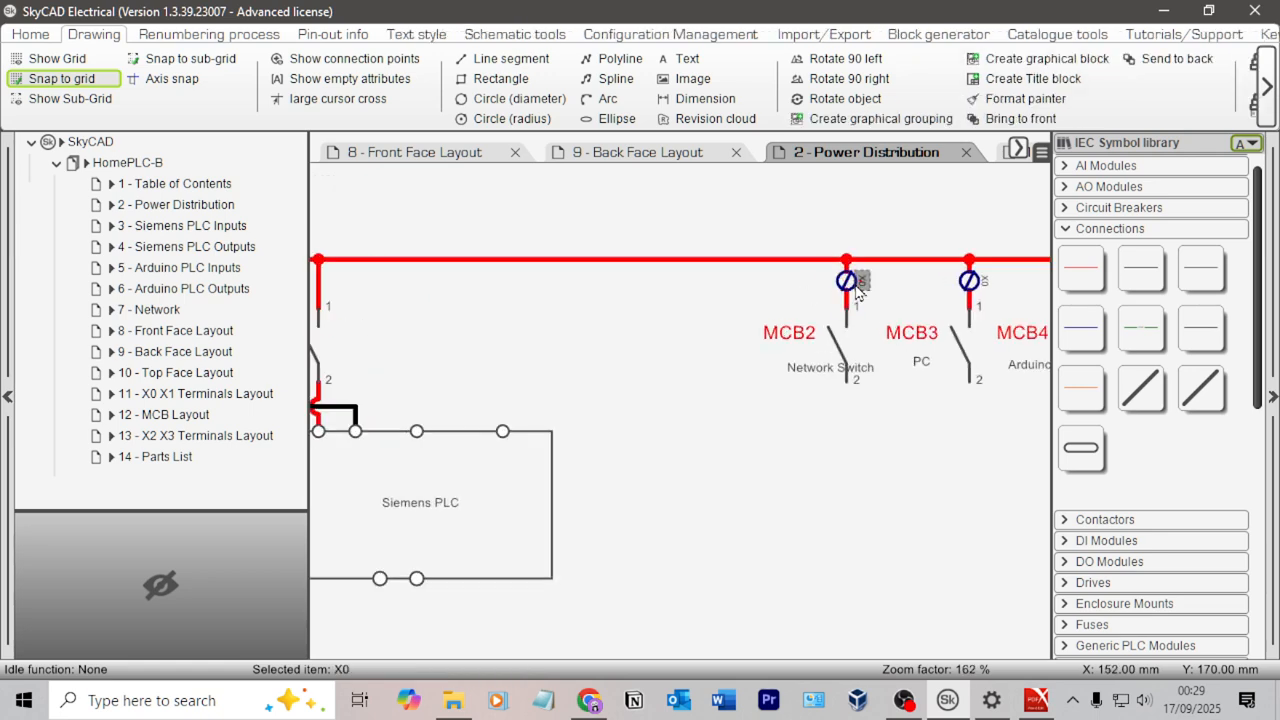
{"action": "left_click", "coordinate": [848, 283]}
{"action": "key", "text": "Delete"}
{"action": "left_click", "coordinate": [974, 286]}
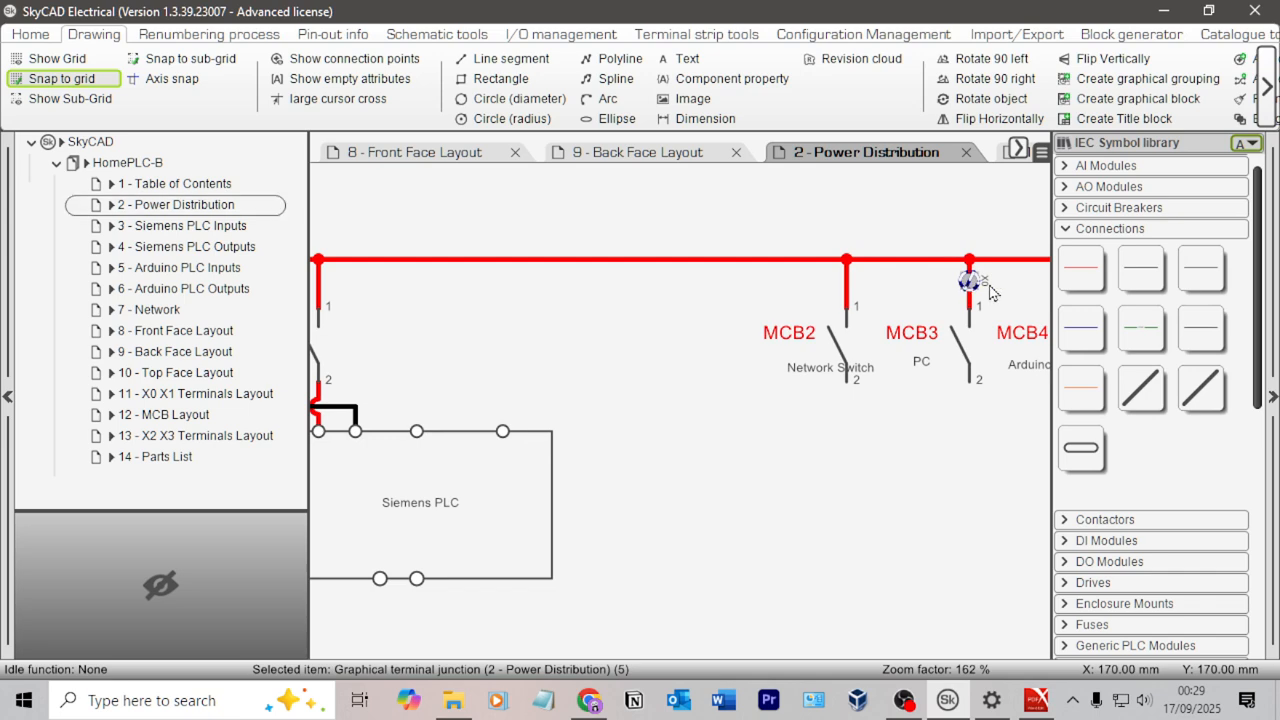
{"action": "key", "text": "Delete"}
{"action": "left_click", "coordinate": [764, 291]}
{"action": "key", "text": "Delete"}
{"action": "scroll", "coordinate": [600, 305], "scroll_direction": "down", "scroll_amount": 3}
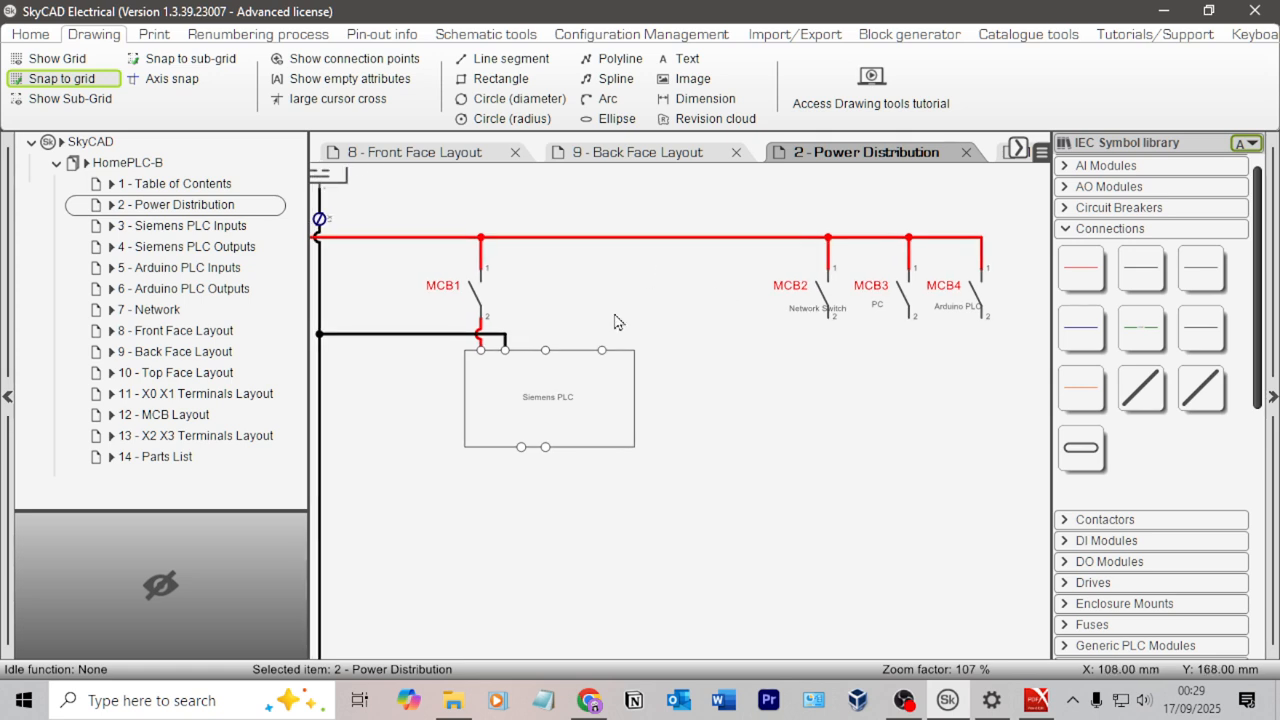
Inspect the properties of the 0V connection to the second upper PLC circle and cancel the dialog.
{"action": "middle_click_drag", "start_coordinate": [612, 290], "coordinate": [659, 301]}
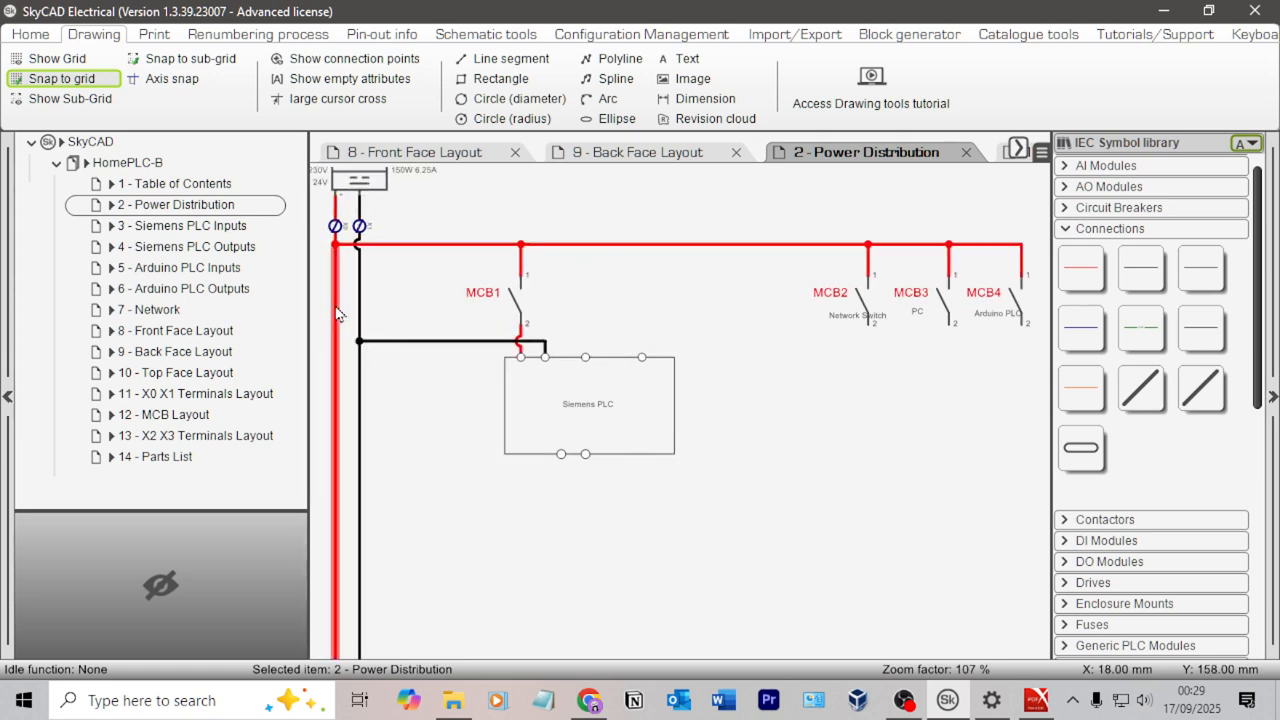
{"action": "left_click", "coordinate": [541, 344]}
{"action": "mouse_move", "coordinate": [541, 344]}
{"action": "left_mouse_down"}
{"action": "mouse_move", "coordinate": [540, 318]}
{"action": "mouse_move", "coordinate": [541, 344]}
{"action": "left_mouse_up"}
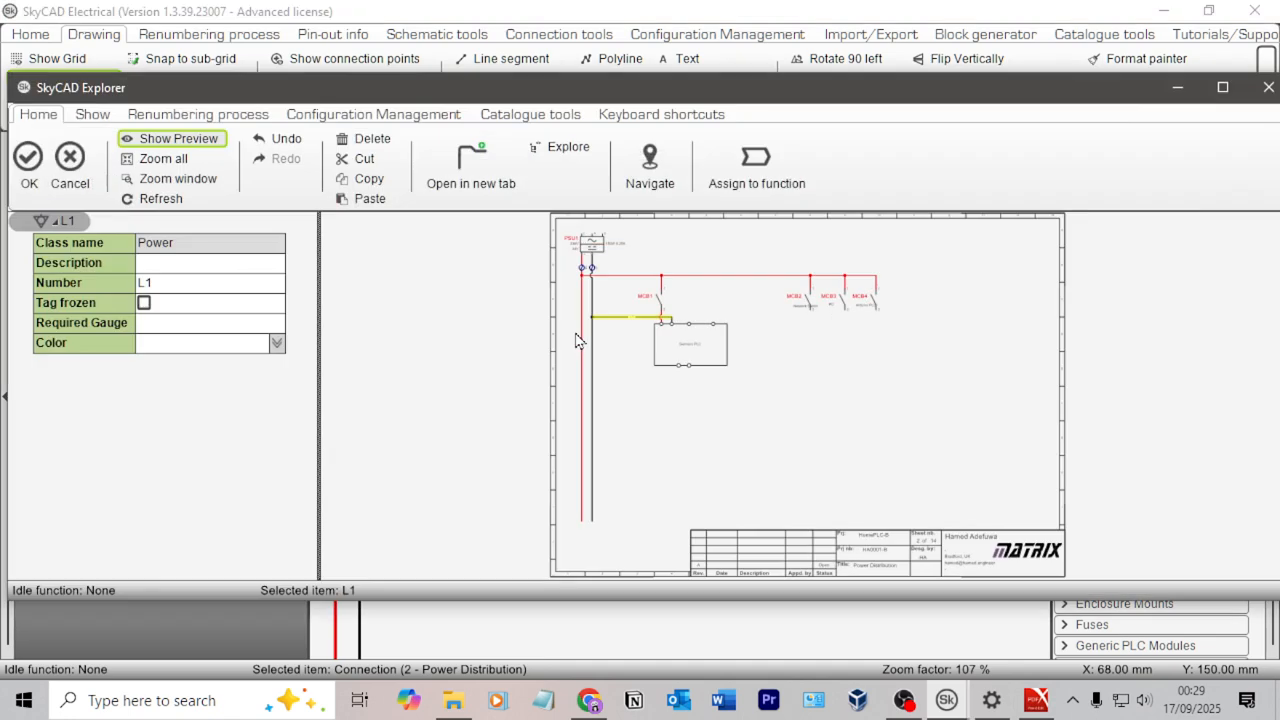
{"action": "left_click", "coordinate": [66, 165]}
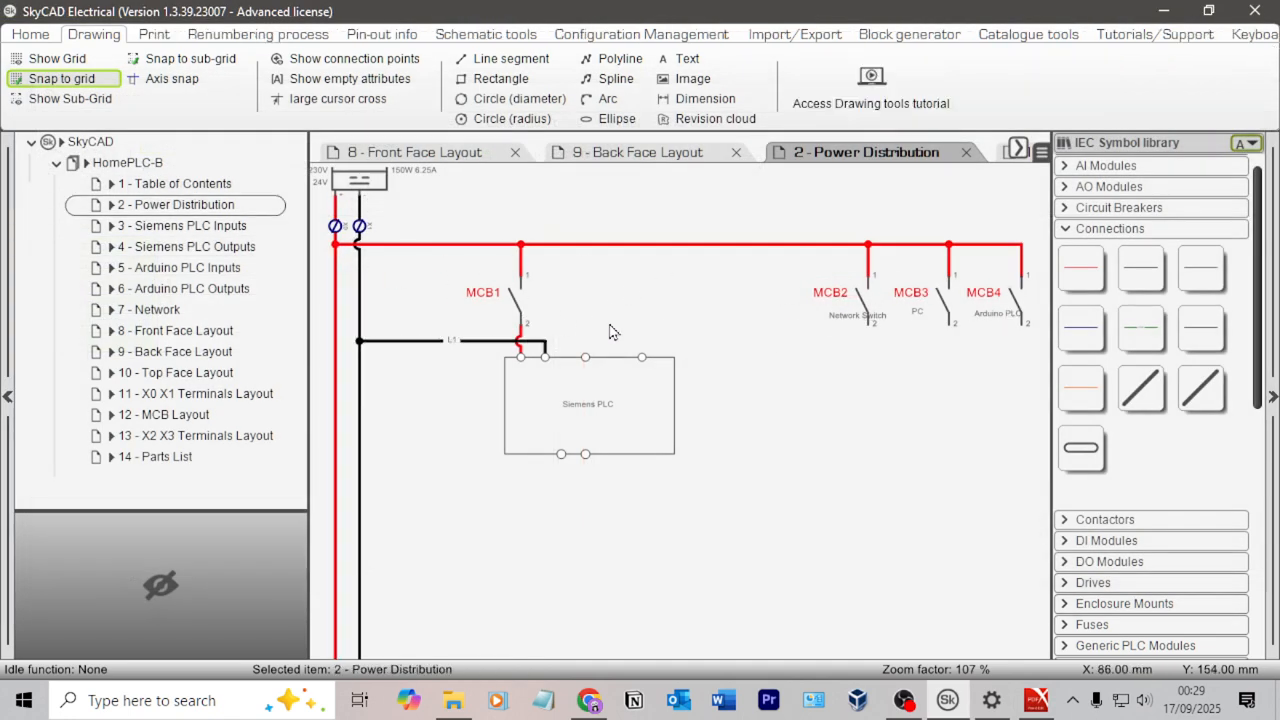
Extend the 0V connection above the PLC block to the third and fourth upper circles.
{"action": "left_click", "coordinate": [1141, 268]}
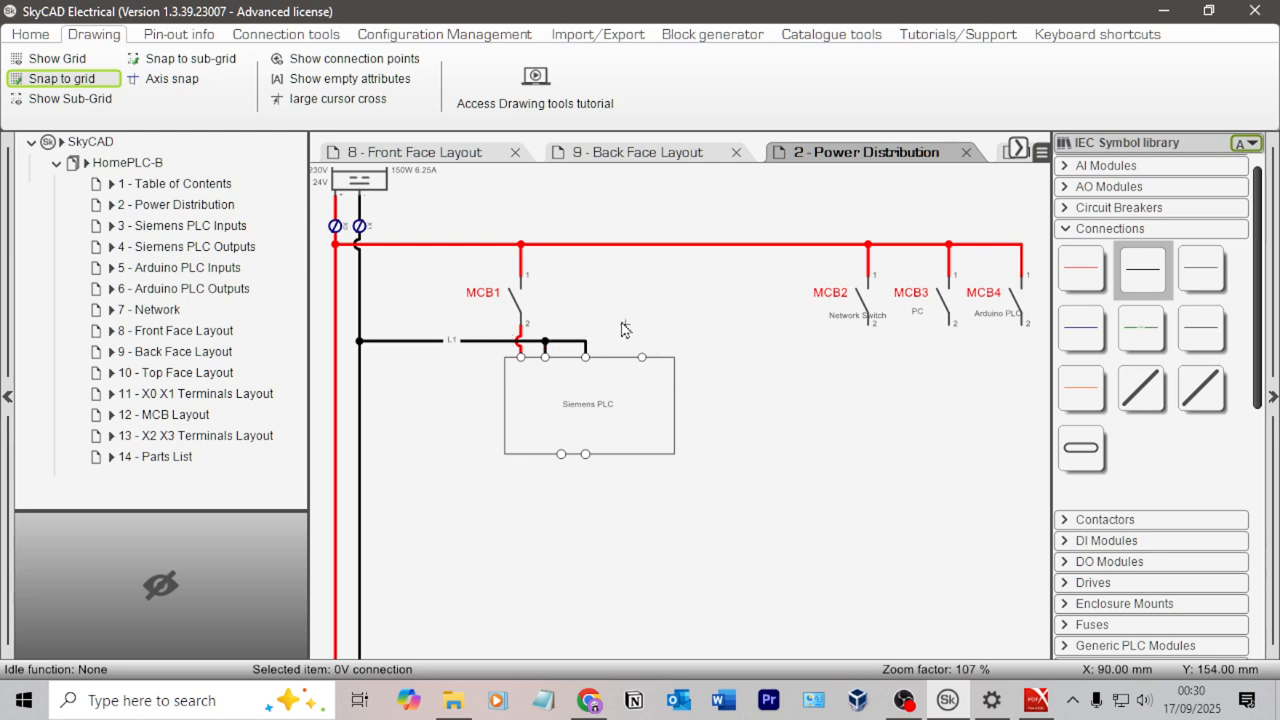
{"action": "scroll", "coordinate": [464, 352], "scroll_direction": "up", "scroll_amount": 1}
{"action": "scroll", "coordinate": [397, 355], "scroll_direction": "up", "scroll_amount": 2}
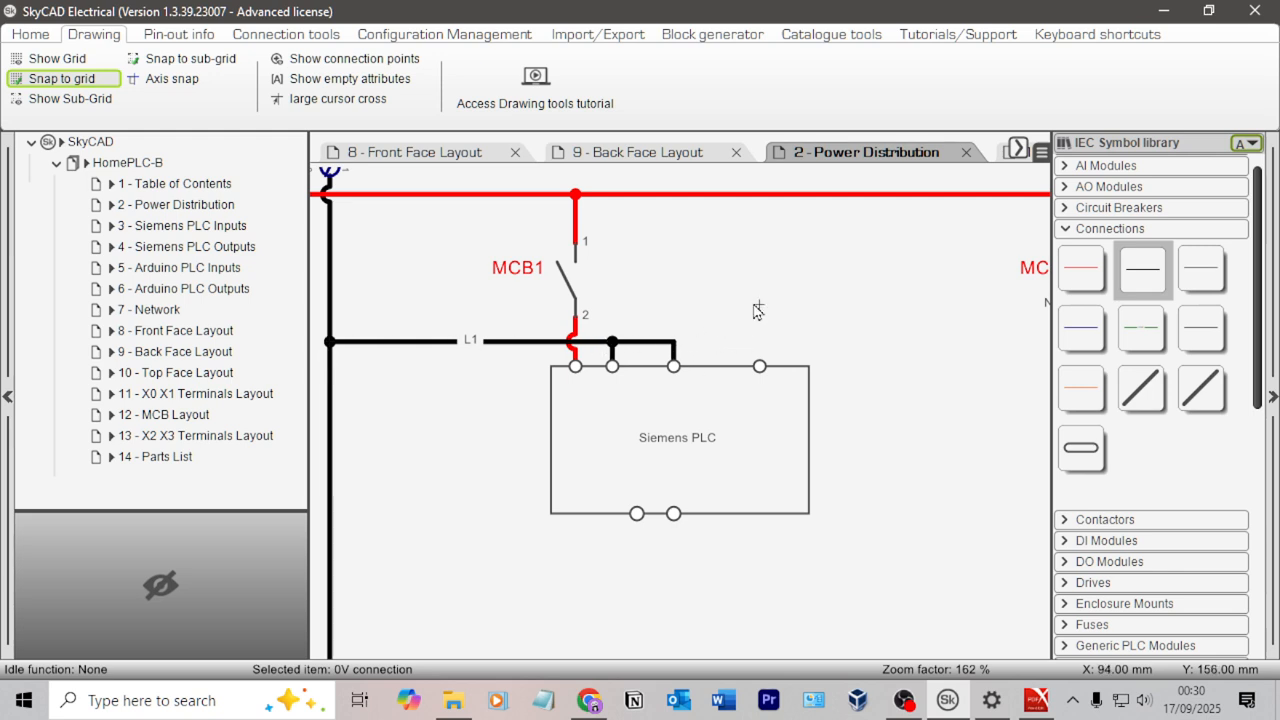
{"action": "scroll", "coordinate": [752, 312], "scroll_direction": "down", "scroll_amount": 2}
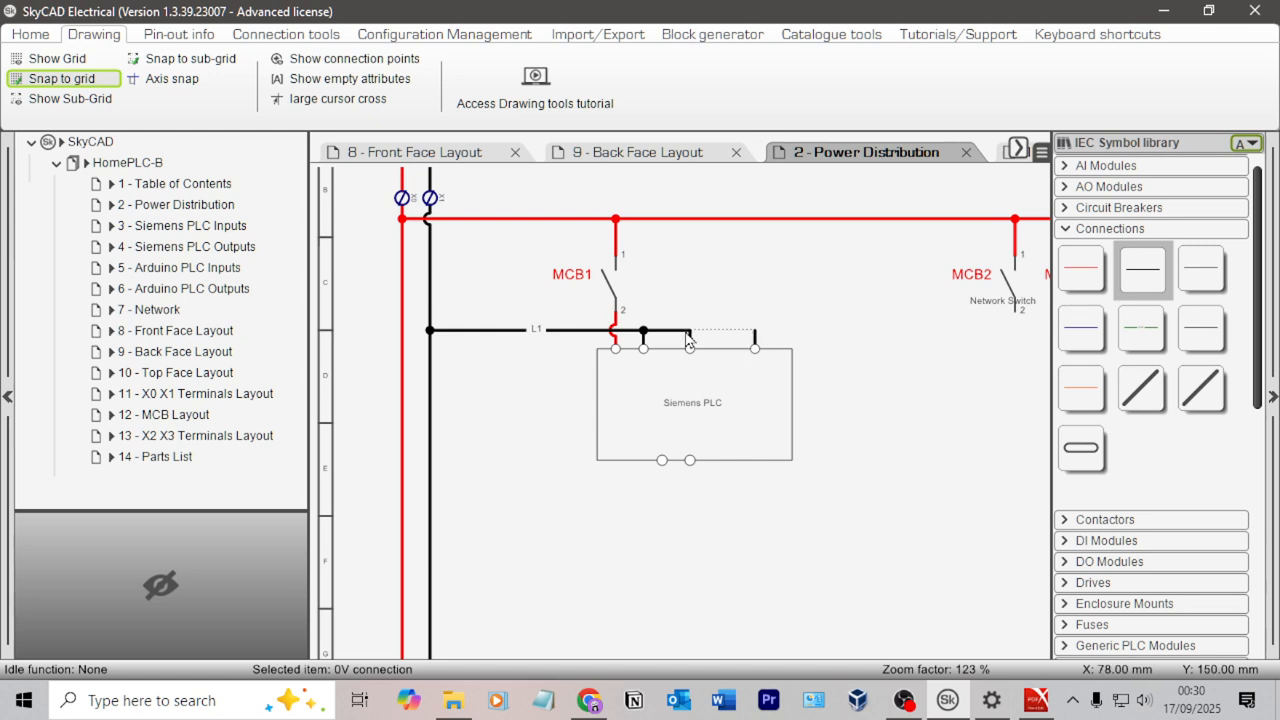
{"action": "scroll", "coordinate": [714, 474], "scroll_direction": "up", "scroll_amount": 1}
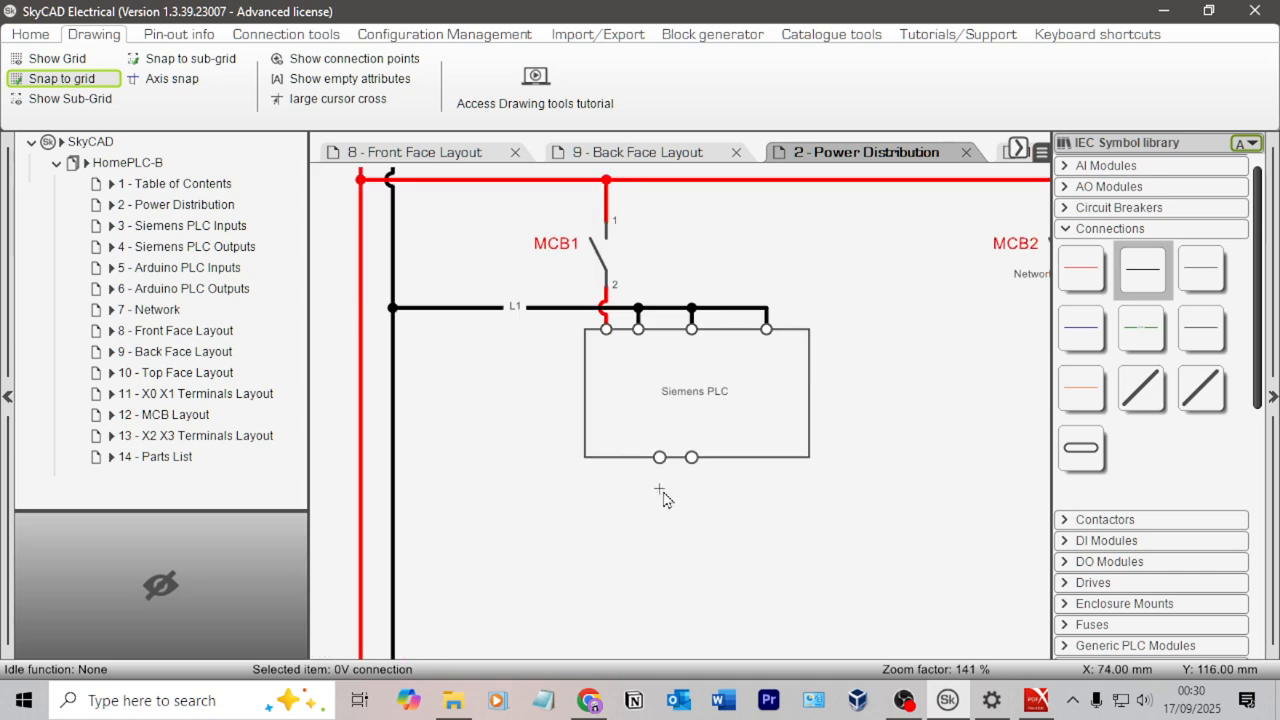
Draw a 0V connection from the second lower PLC circle down and across to the vertical 0V line.
{"action": "scroll", "coordinate": [688, 494], "scroll_direction": "down", "scroll_amount": 2}
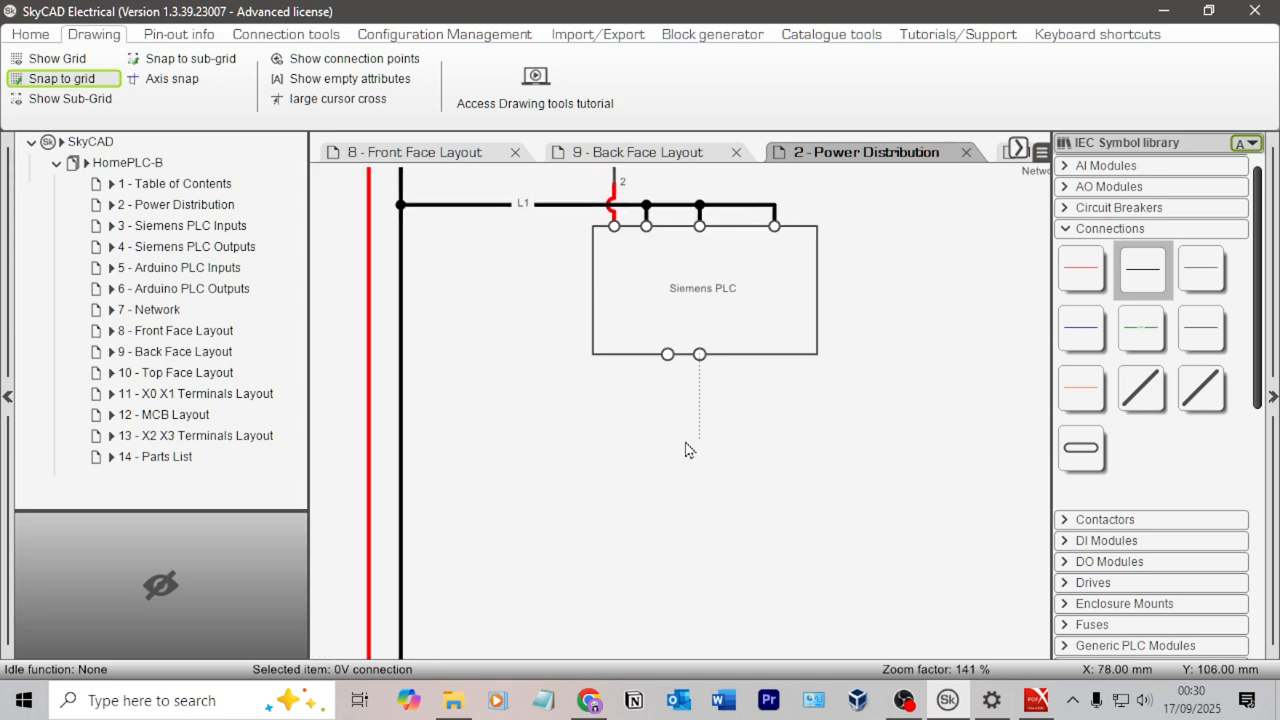
{"action": "left_click", "coordinate": [699, 438]}
{"action": "left_click", "coordinate": [402, 440]}
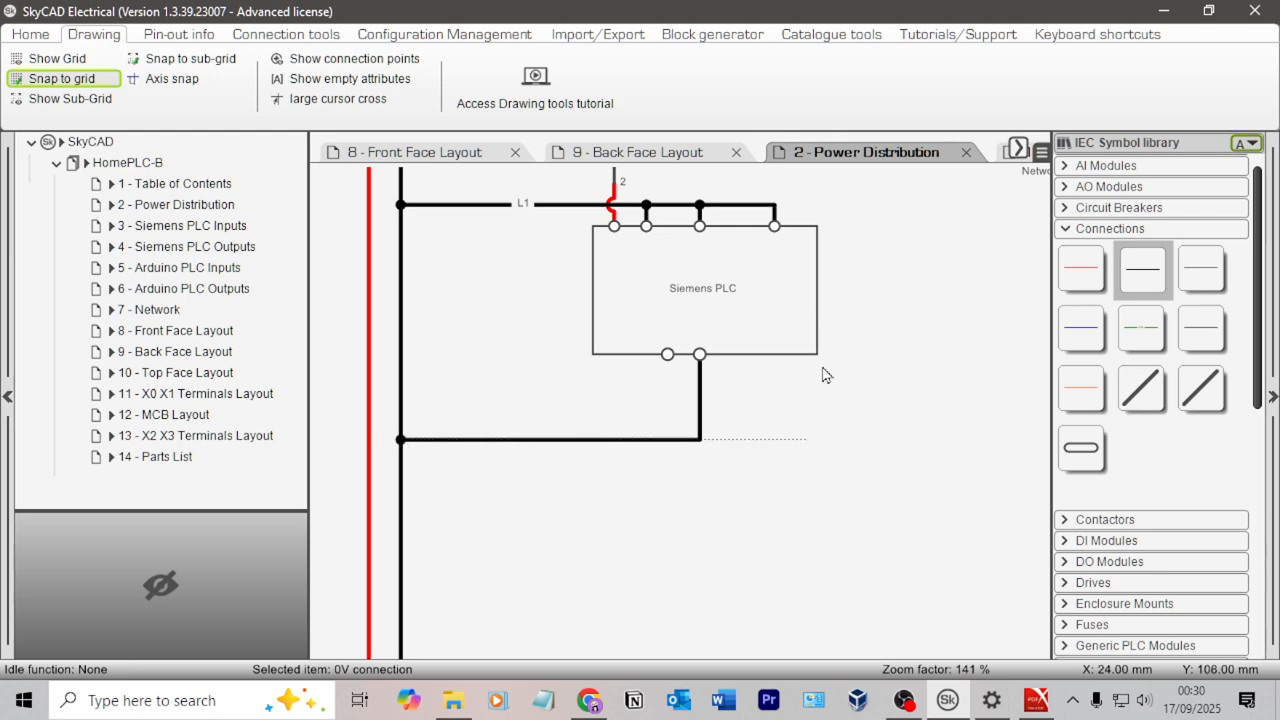
Draw a red Power connection from the first lower PLC circle down and across to the vertical red supply line.
{"action": "left_click", "coordinate": [1082, 268]}
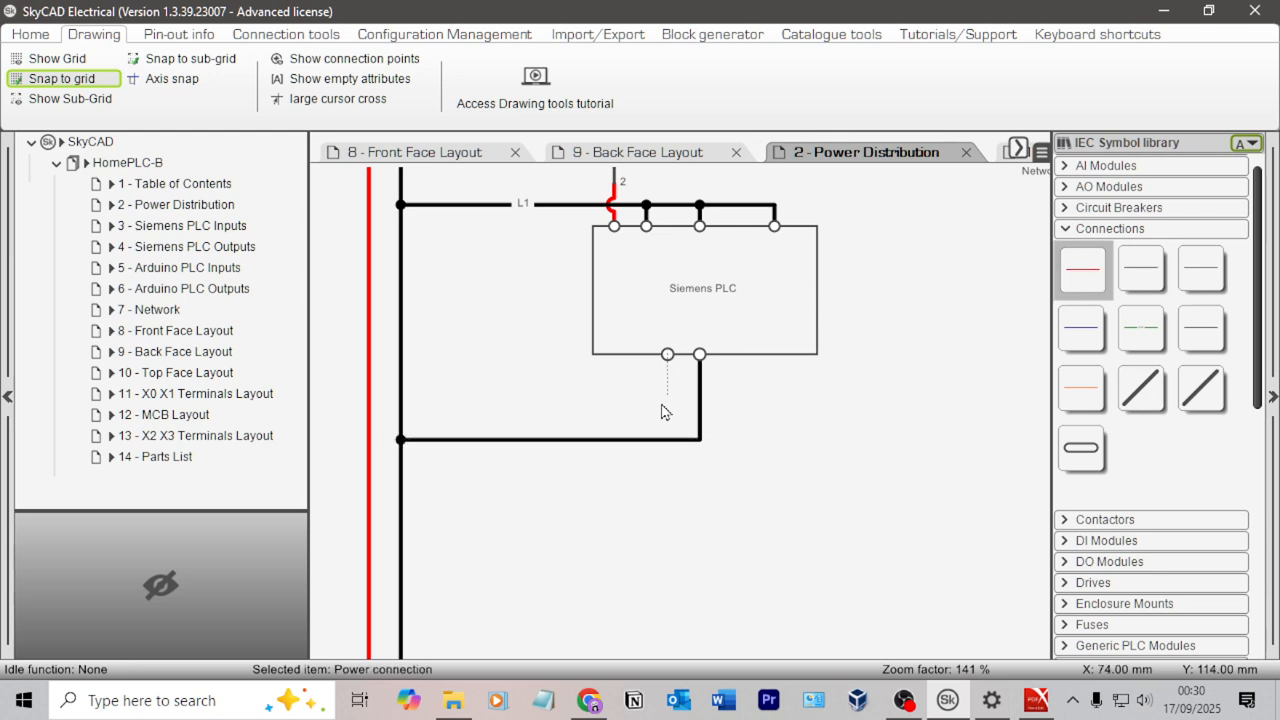
{"action": "left_click", "coordinate": [369, 418]}
{"action": "key", "text": "Escape"}
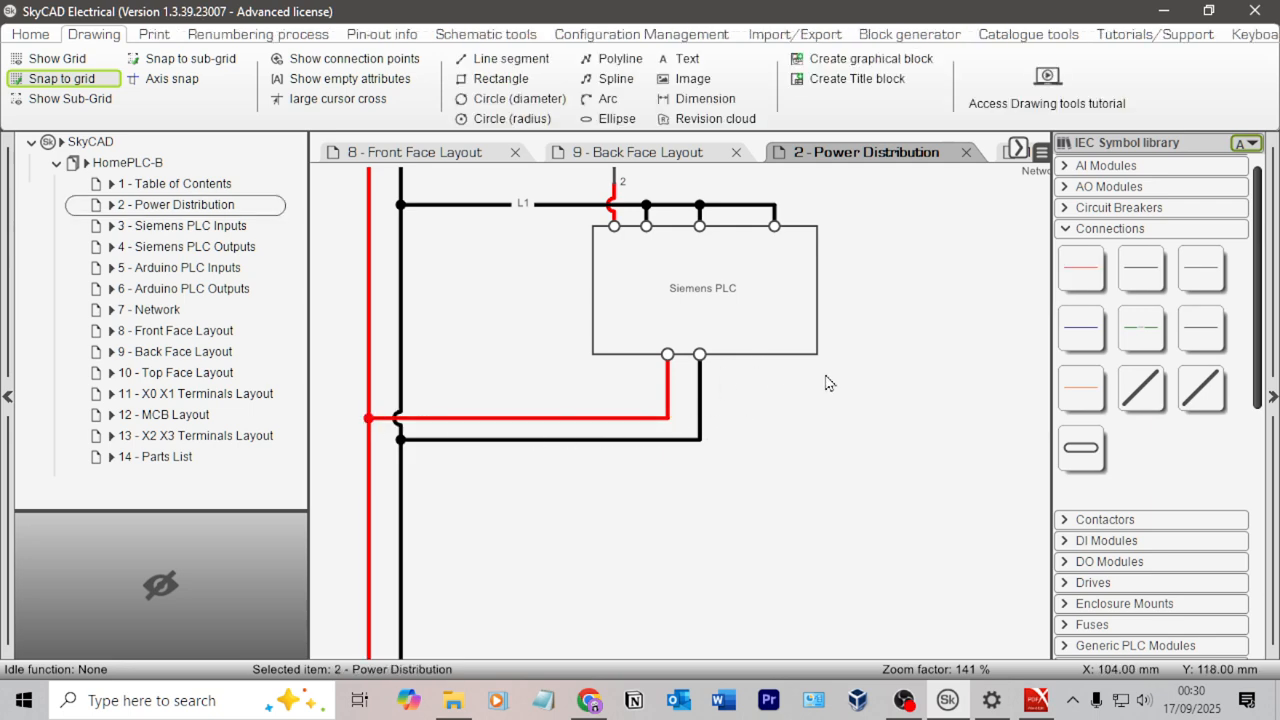
Change the PLC block's label to Siemens S7-1214C PLC at text size 36 and centre it within the block.
{"action": "scroll", "coordinate": [825, 370], "scroll_direction": "down", "scroll_amount": 4}
{"action": "scroll", "coordinate": [757, 471], "scroll_direction": "down", "scroll_amount": 8}
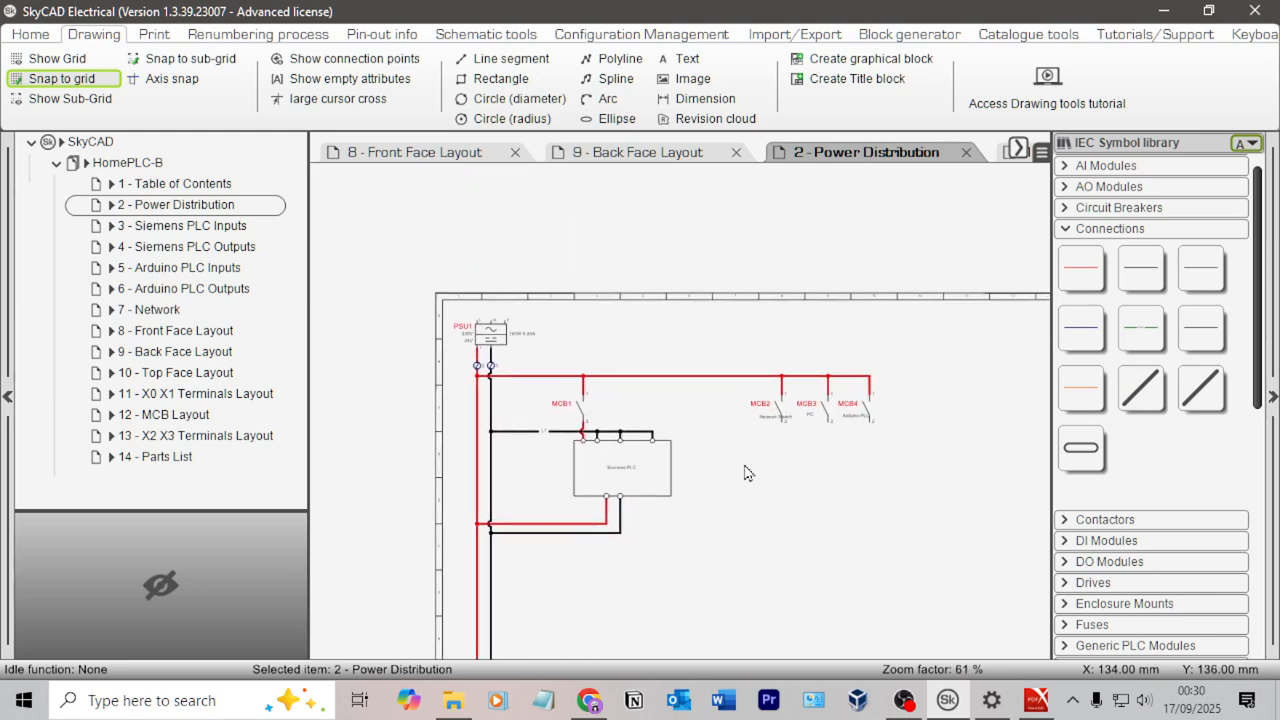
{"action": "middle_click_drag", "start_coordinate": [776, 318], "coordinate": [748, 358]}
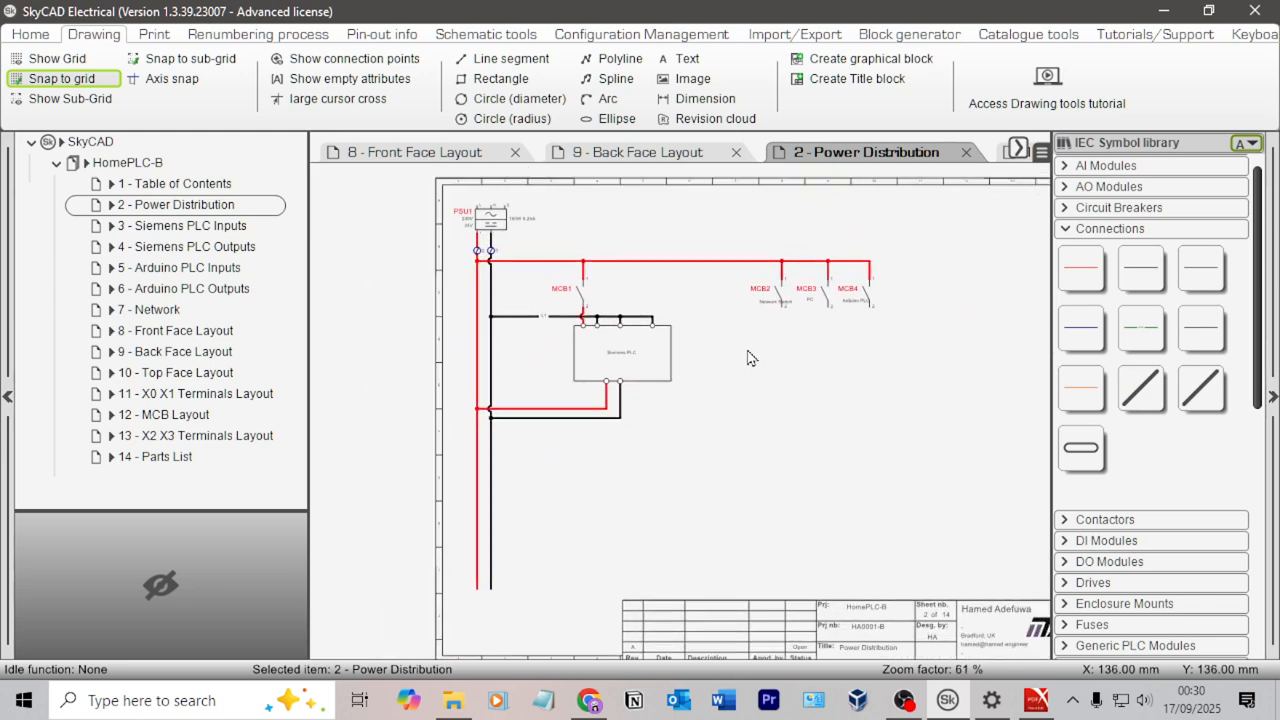
{"action": "scroll", "coordinate": [635, 372], "scroll_direction": "up", "scroll_amount": 5}
{"action": "double_click", "coordinate": [651, 363]}
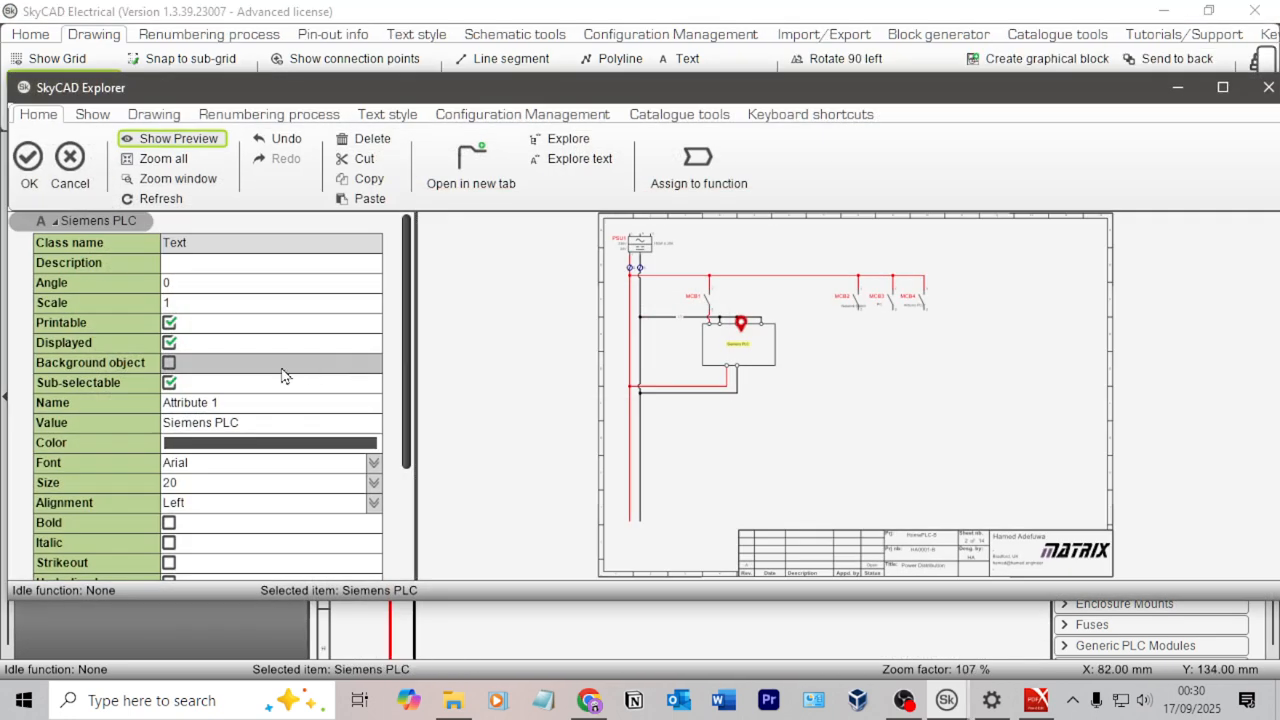
{"action": "left_click", "coordinate": [204, 482]}
{"action": "left_click", "coordinate": [204, 480]}
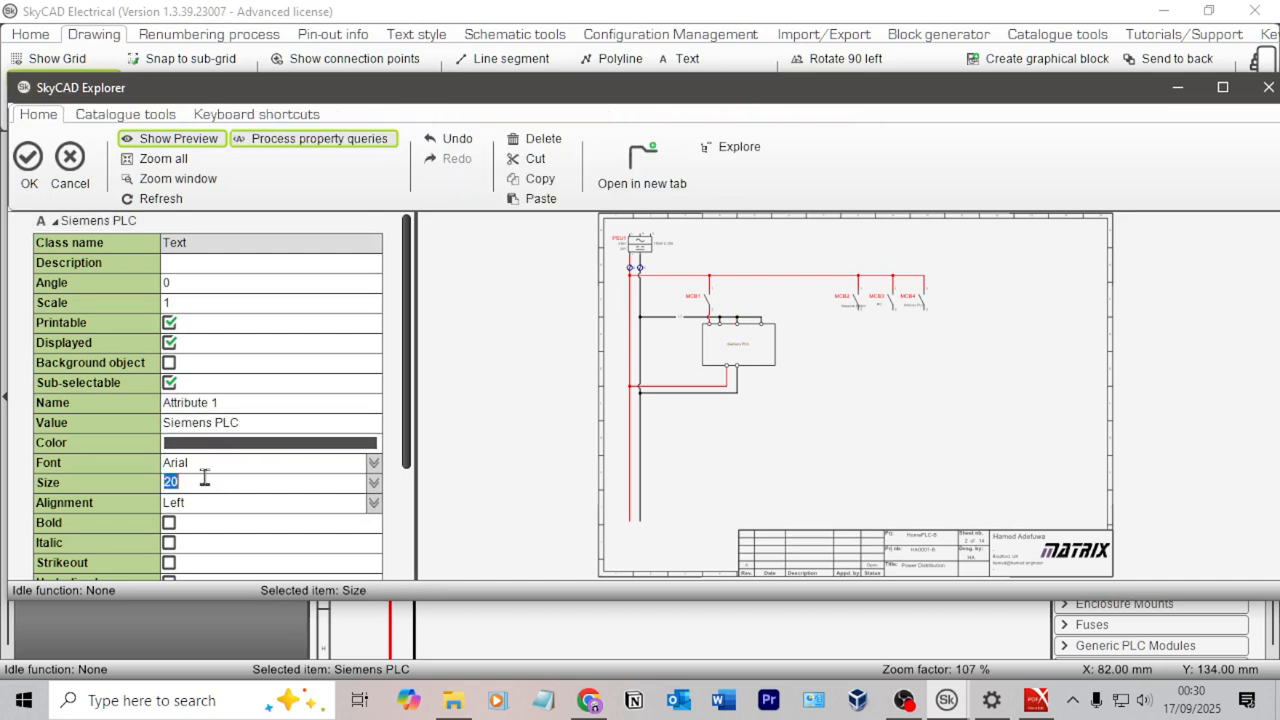
{"action": "left_click", "coordinate": [211, 421]}
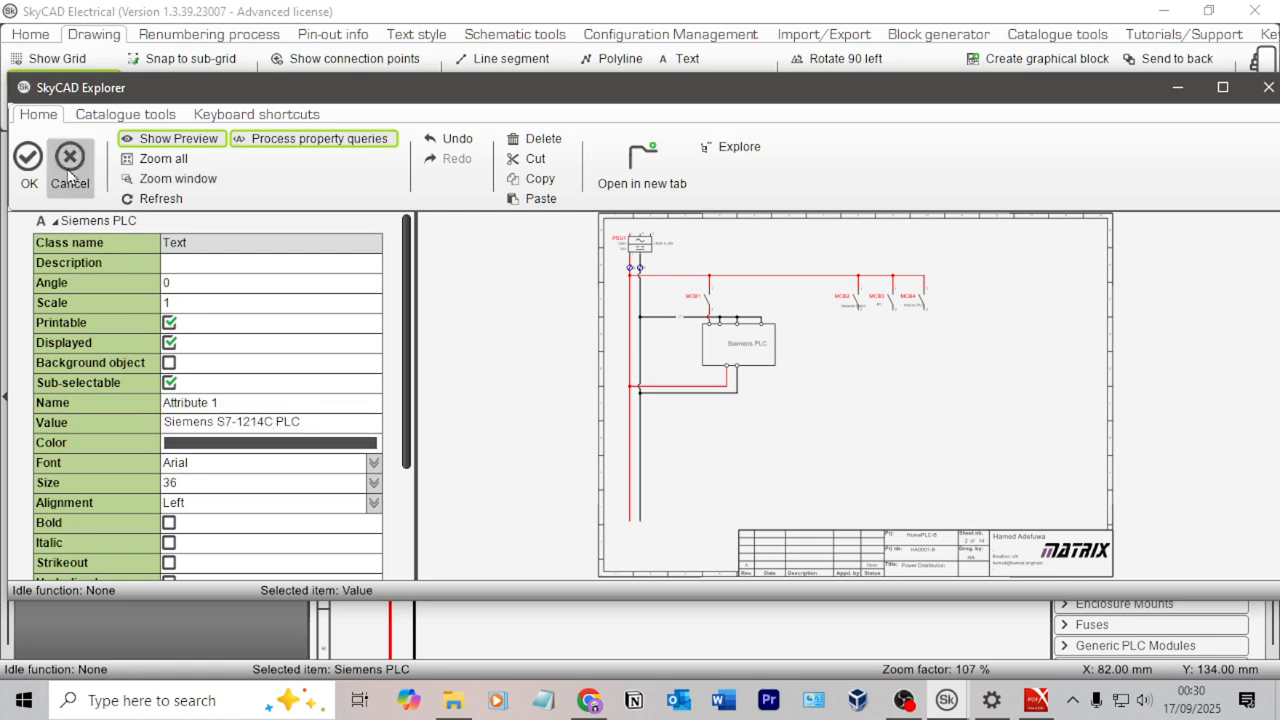
{"action": "left_click", "coordinate": [30, 165]}
{"action": "left_click_drag", "start_coordinate": [756, 346], "coordinate": [700, 348]}
{"action": "left_click", "coordinate": [813, 331]}
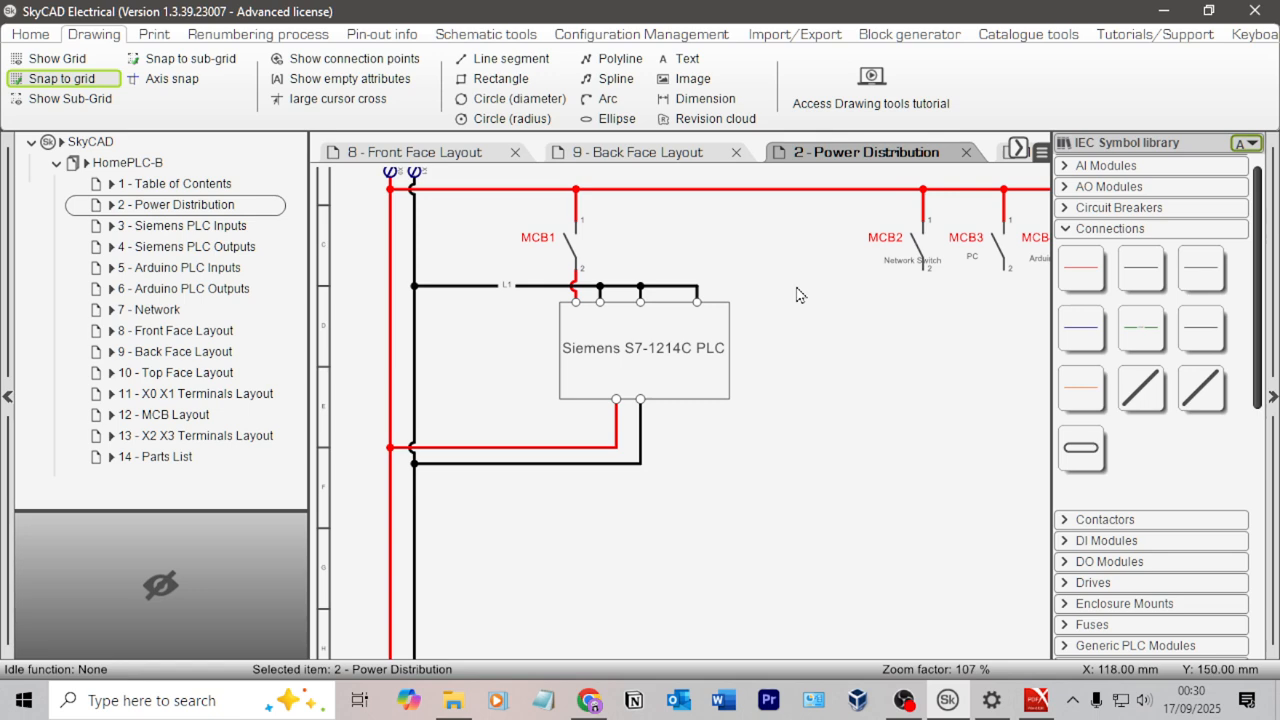
Shift the second upper PLC circle and its 0V drop two grid steps left, towards the first circle.
{"action": "scroll", "coordinate": [604, 250], "scroll_direction": "up", "scroll_amount": 6}
{"action": "scroll", "coordinate": [468, 317], "scroll_direction": "up", "scroll_amount": 4}
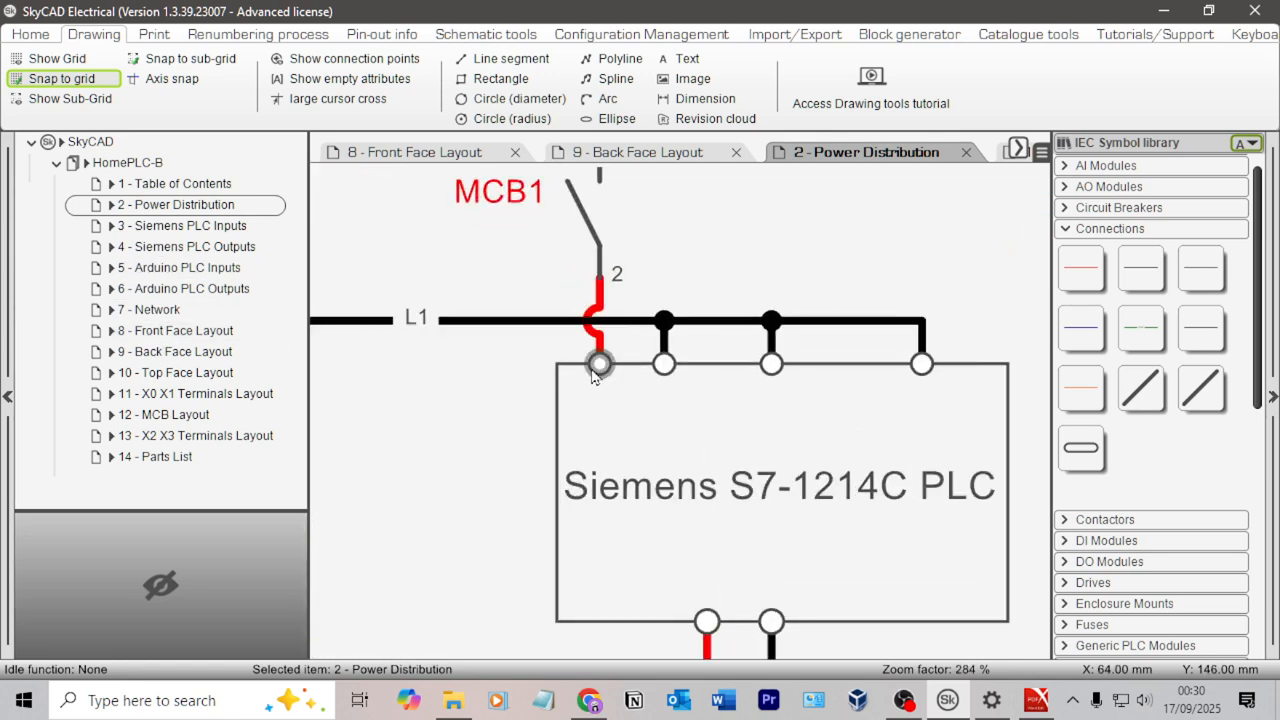
{"action": "left_click", "coordinate": [668, 368]}
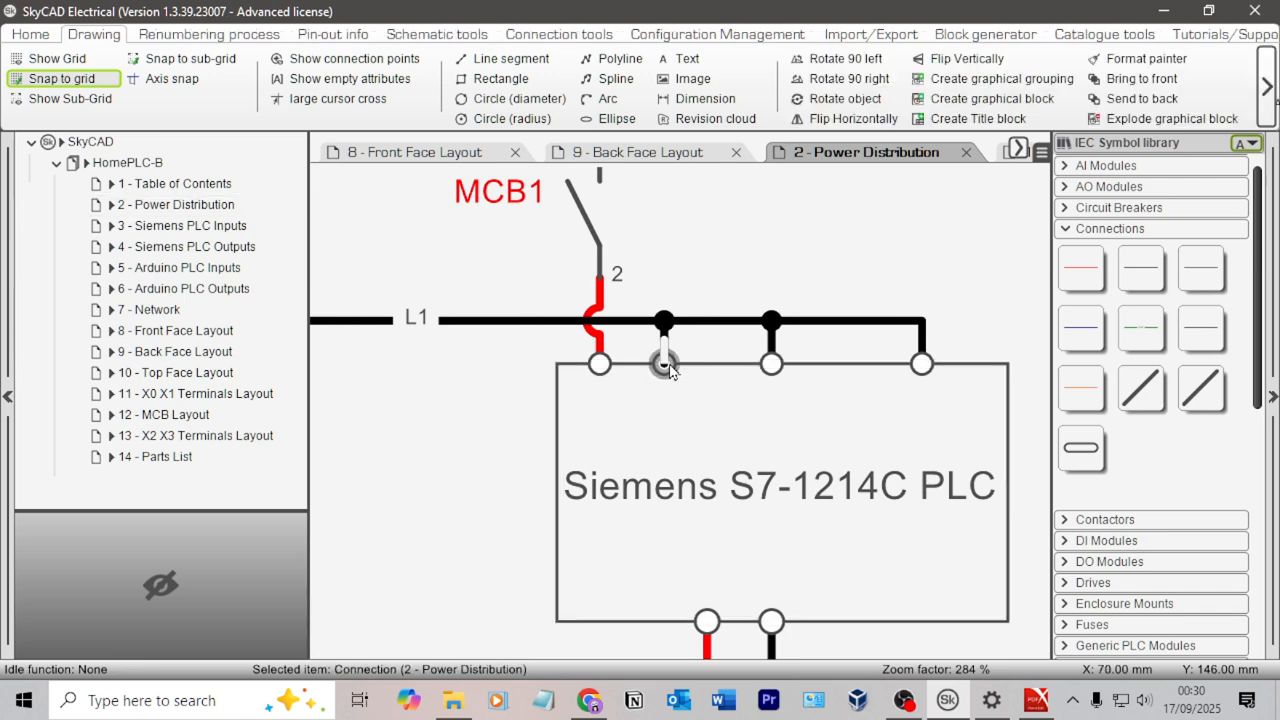
{"action": "left_click", "coordinate": [670, 369]}
{"action": "key", "text": "Left"}
{"action": "key", "text": "Left"}
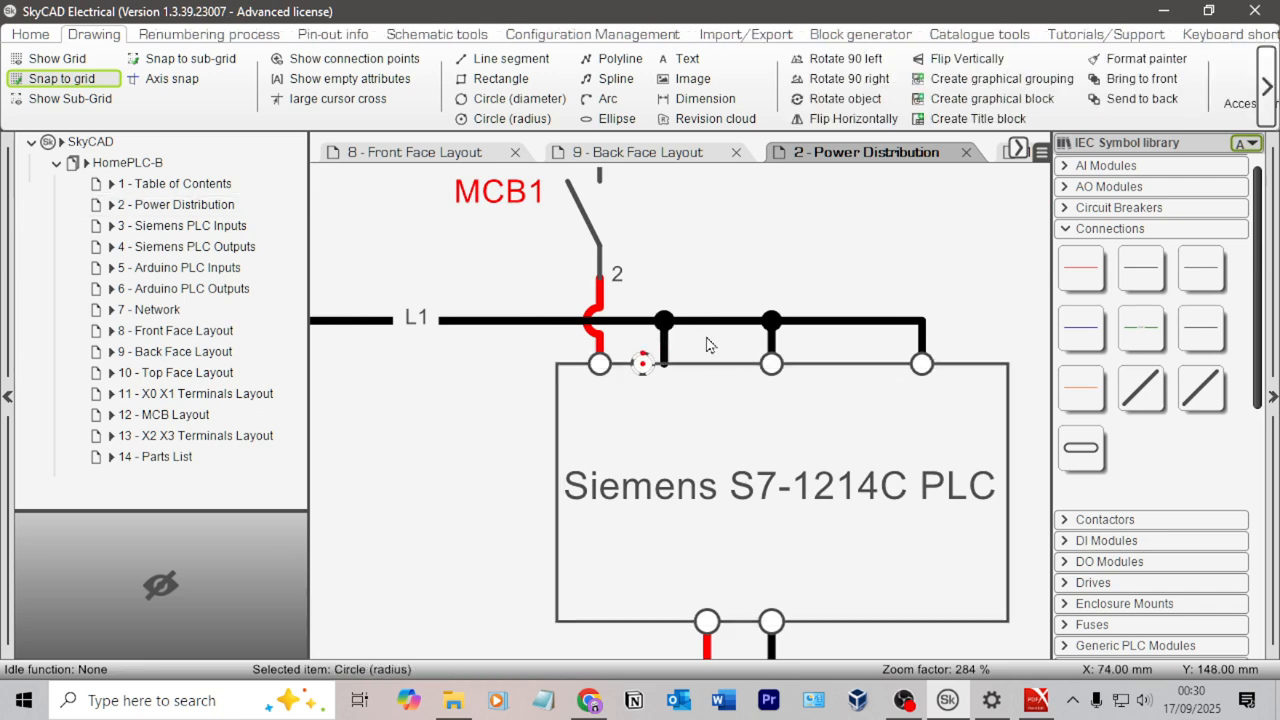
{"action": "left_click", "coordinate": [665, 323]}
{"action": "key", "text": "Left"}
{"action": "key", "text": "Left"}
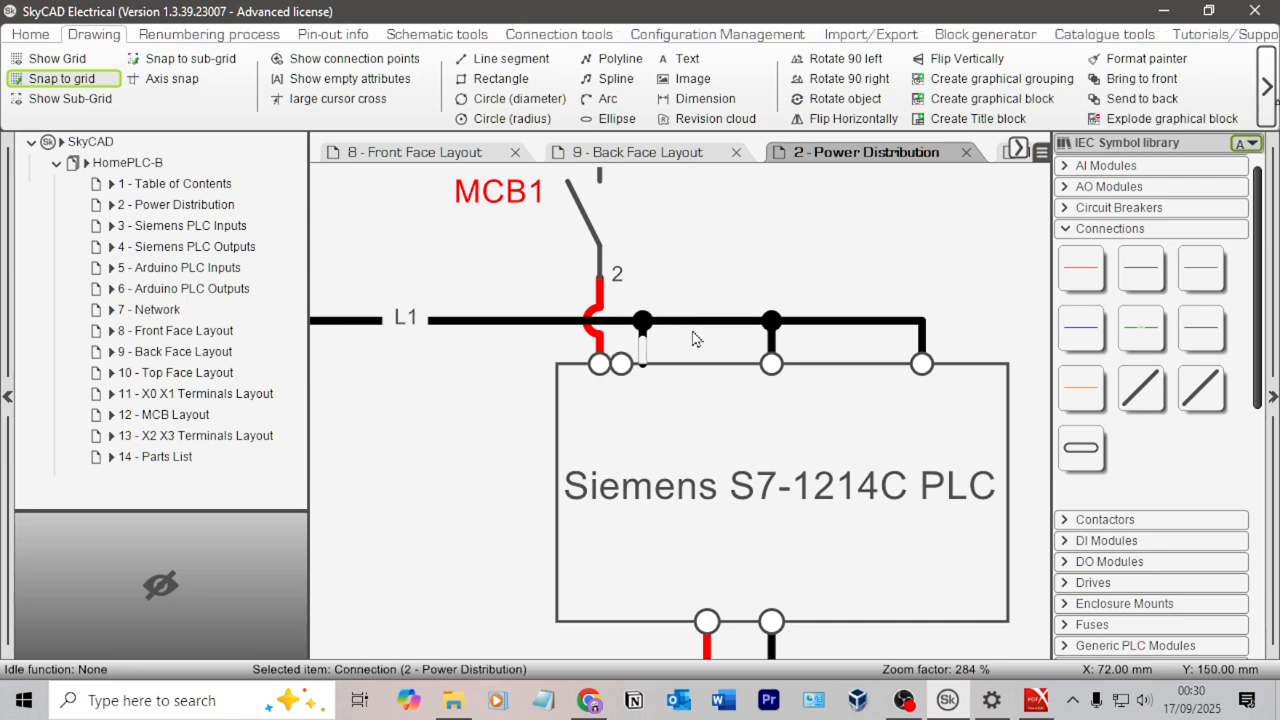
{"action": "left_click", "coordinate": [697, 322]}
{"action": "left_click", "coordinate": [720, 282]}
{"action": "scroll", "coordinate": [595, 343], "scroll_direction": "down", "scroll_amount": 3}
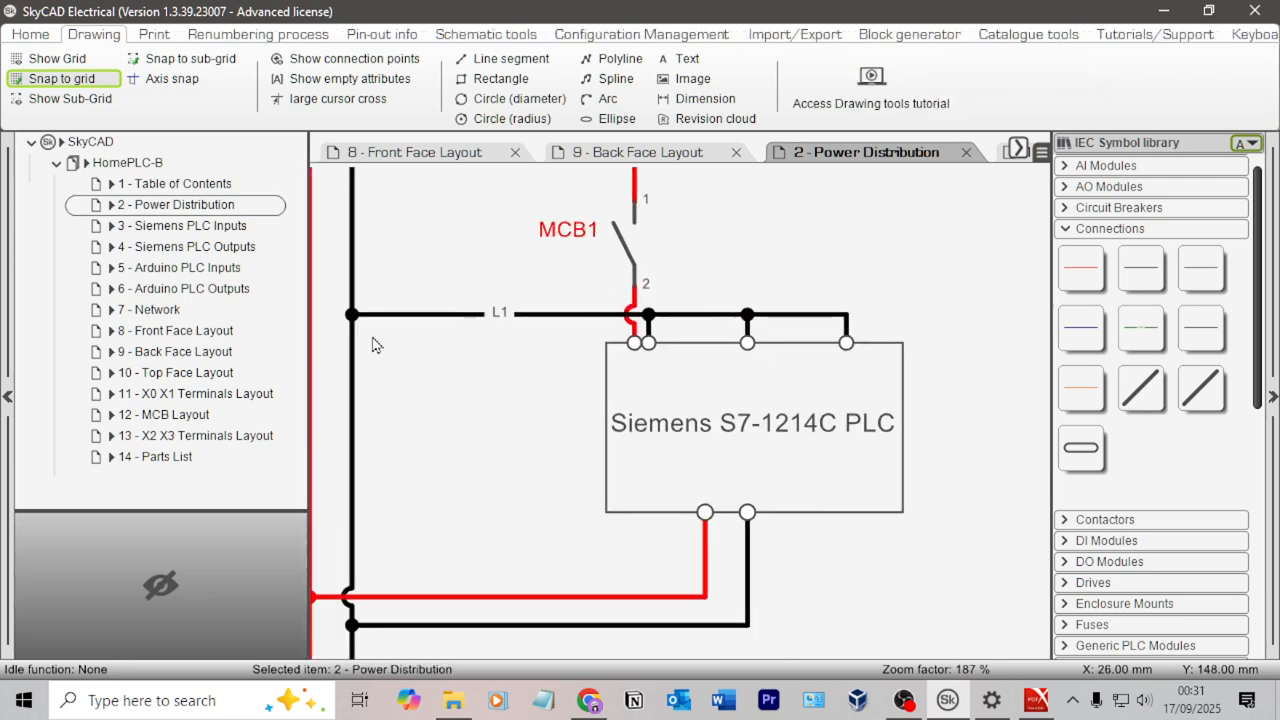
Nudge the second upper PLC circle and its 0V drop one grid step back to the right.
{"action": "scroll", "coordinate": [940, 321], "scroll_direction": "up", "scroll_amount": 3}
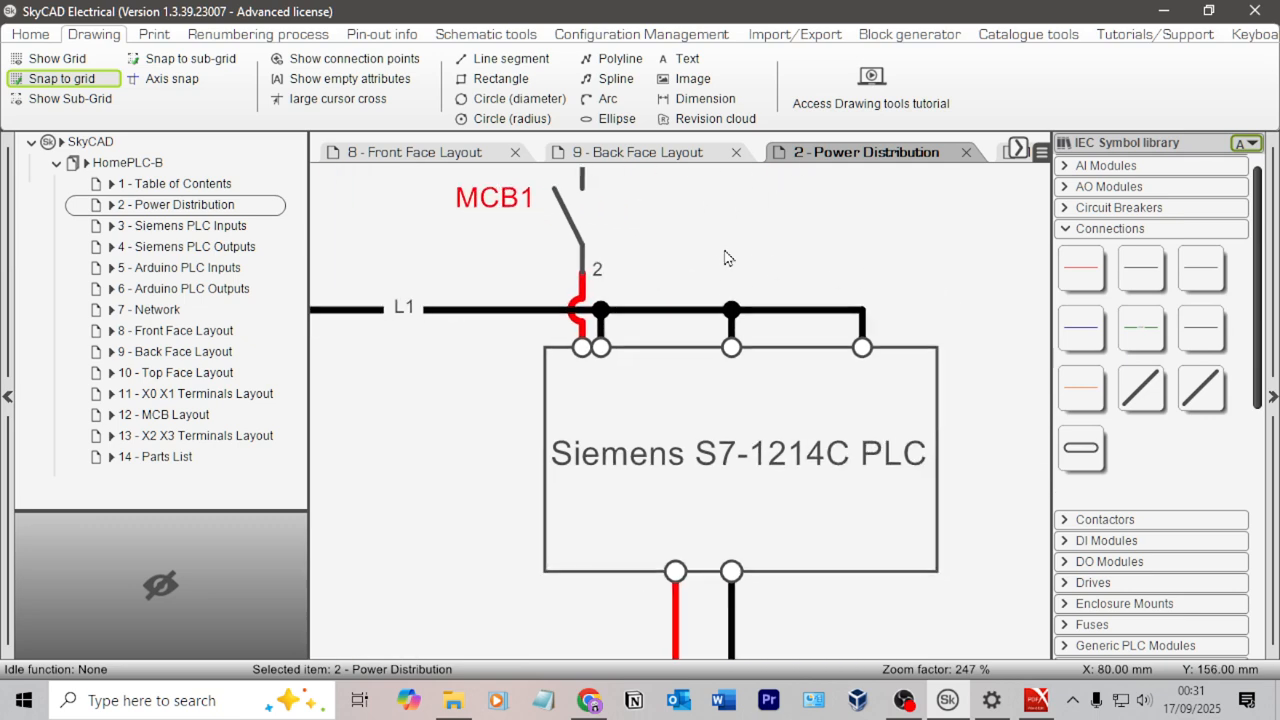
{"action": "left_click", "coordinate": [604, 345]}
{"action": "key", "text": "Right"}
{"action": "left_click", "coordinate": [601, 325]}
{"action": "key", "text": "Right"}
{"action": "left_click", "coordinate": [670, 292]}
Shift the third upper PLC circle and its 0V drop three grid steps left, nearer the second circle.
{"action": "scroll", "coordinate": [700, 280], "scroll_direction": "down", "scroll_amount": 1}
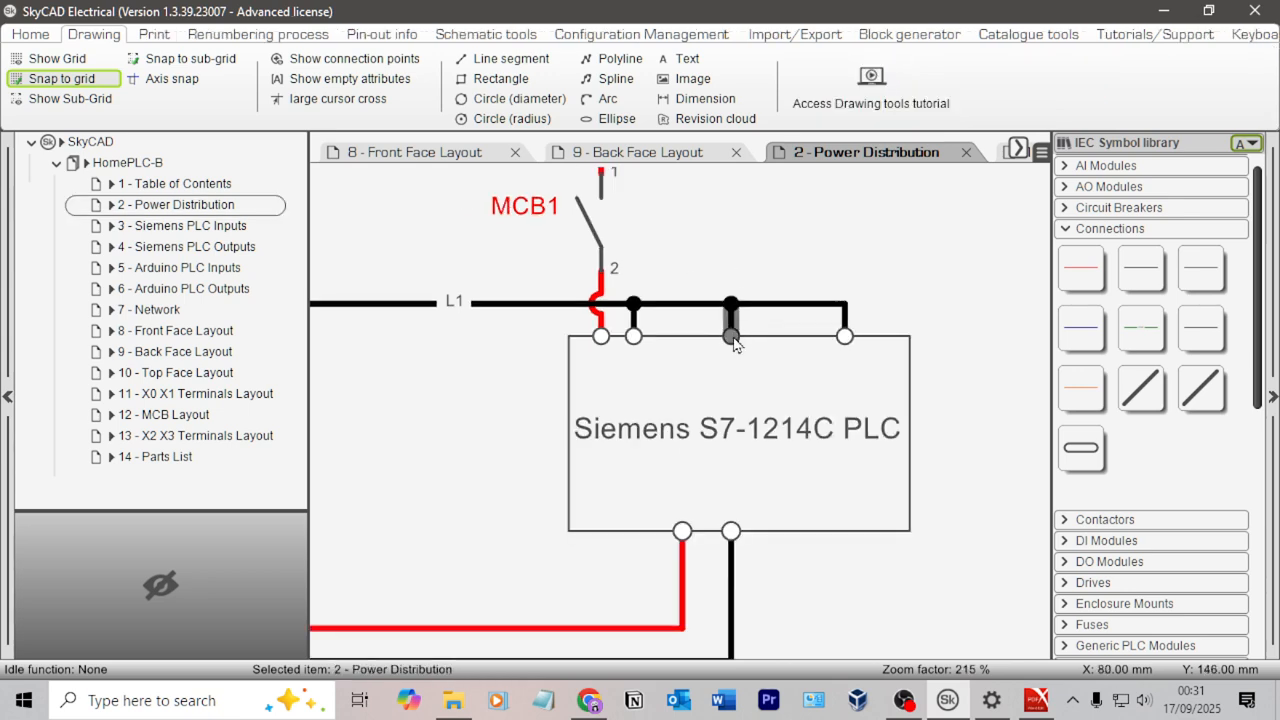
{"action": "left_click", "coordinate": [733, 335]}
{"action": "left_click", "coordinate": [731, 362]}
{"action": "left_click", "coordinate": [731, 337]}
{"action": "key", "text": "Left"}
{"action": "left_click", "coordinate": [733, 316]}
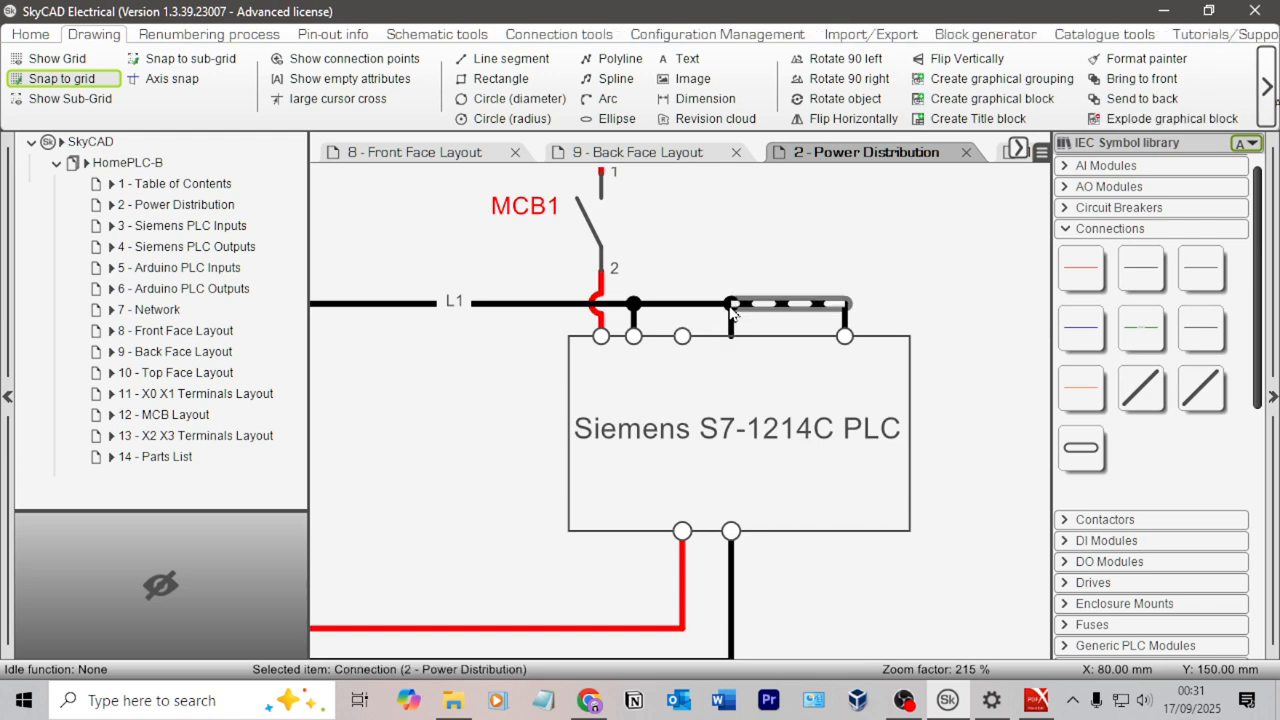
{"action": "key", "text": "Left"}
{"action": "key", "text": "Left"}
{"action": "key", "text": "Left"}
{"action": "left_click", "coordinate": [789, 266]}
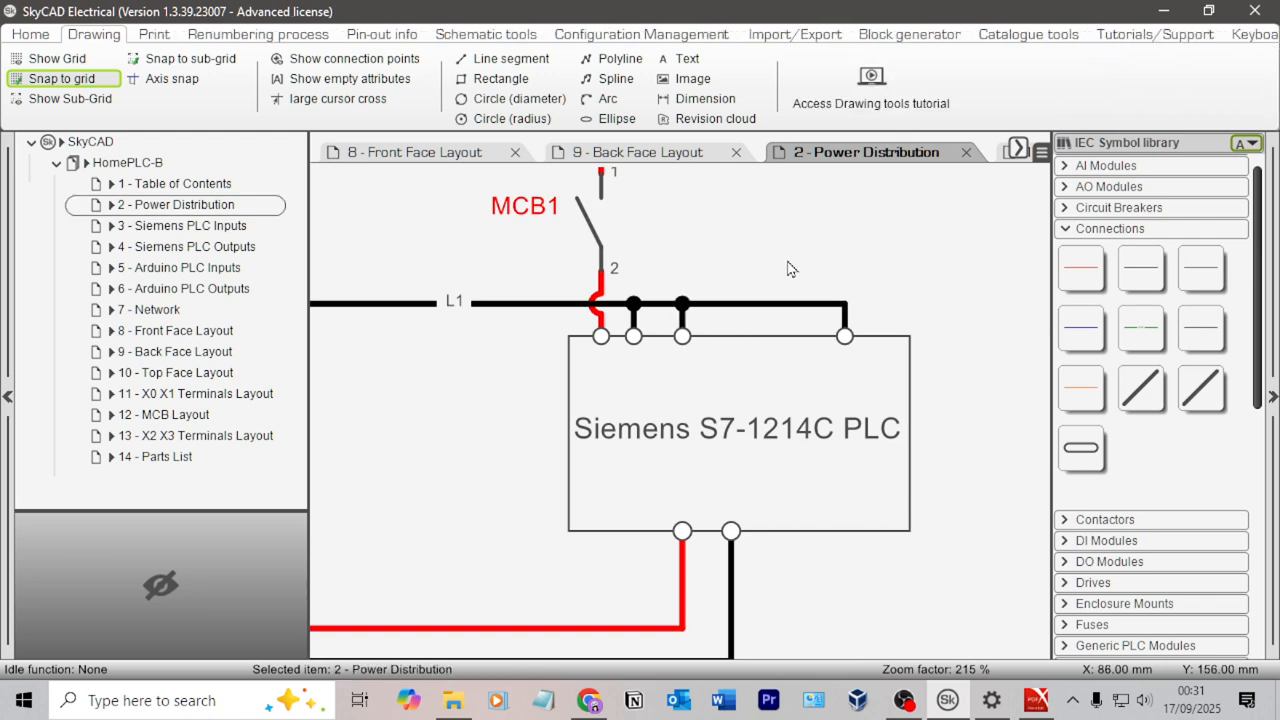
Shift the first lower PLC circle one grid step right and realign the red supply connection beneath it.
{"action": "left_click", "coordinate": [682, 537]}
{"action": "left_click", "coordinate": [685, 531]}
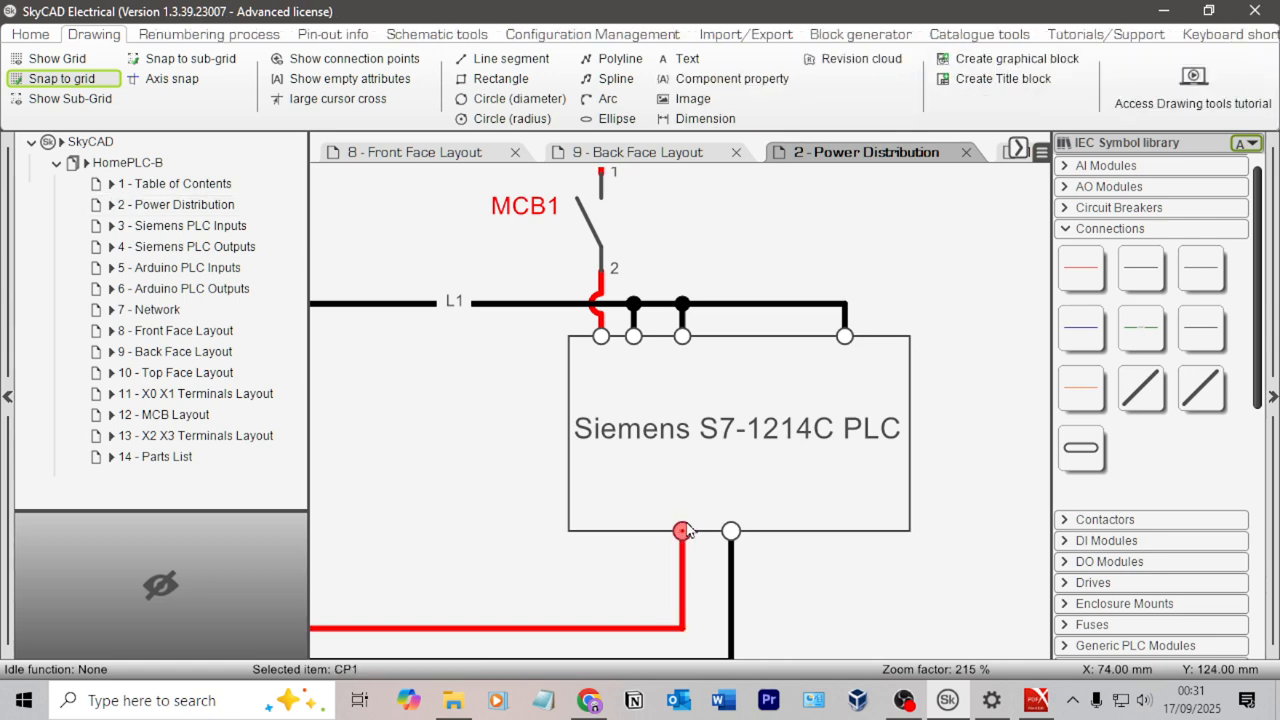
{"action": "key", "text": "Right"}
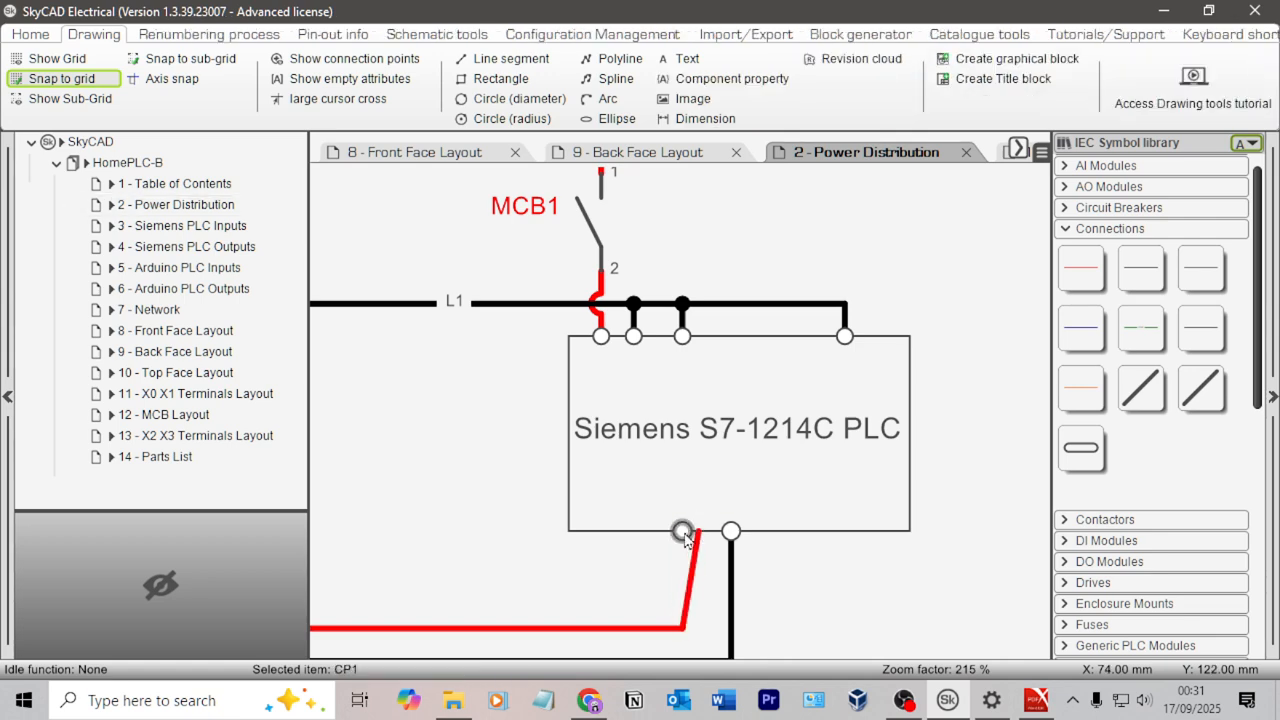
{"action": "left_click", "coordinate": [685, 535]}
{"action": "left_click", "coordinate": [684, 628]}
{"action": "left_click_drag", "start_coordinate": [685, 630], "coordinate": [698, 630]}
{"action": "left_click", "coordinate": [686, 602]}
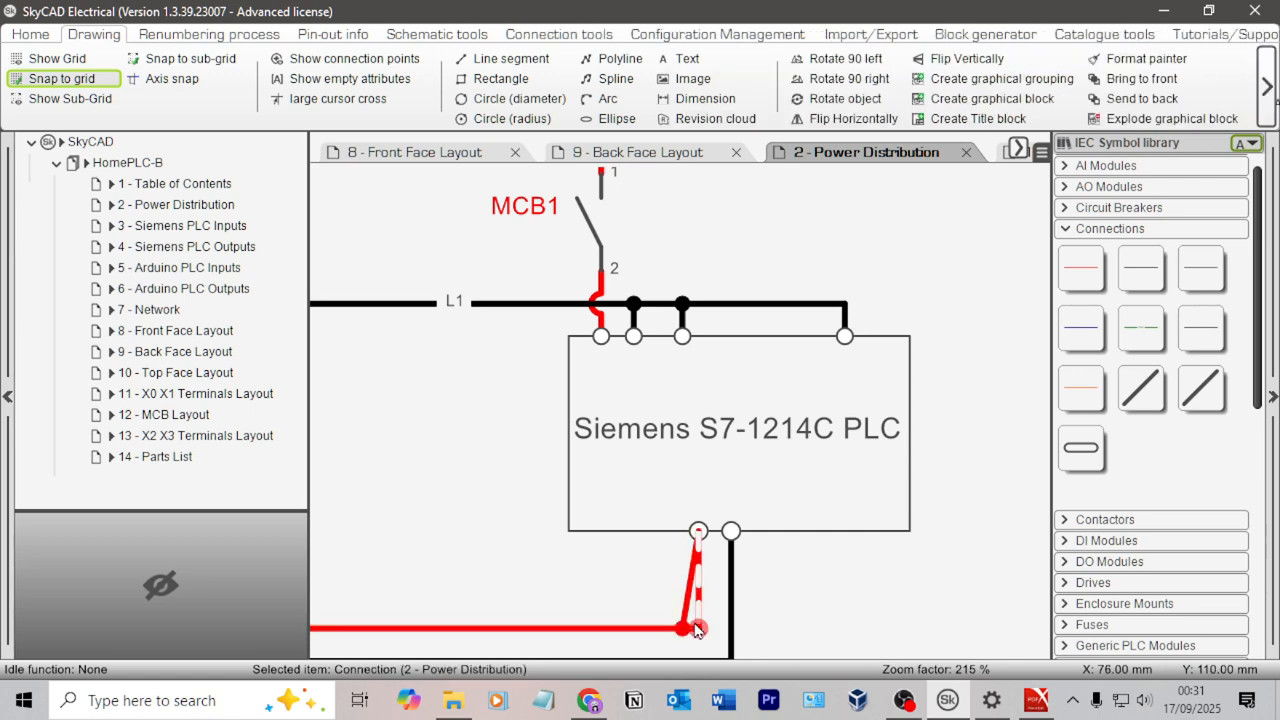
{"action": "left_click", "coordinate": [715, 595]}
Add the text label L+ beneath the first upper PLC circle and fine-position it using sub-grid snapping.
{"action": "scroll", "coordinate": [818, 529], "scroll_direction": "down", "scroll_amount": 3}
{"action": "middle_click_drag", "start_coordinate": [857, 578], "coordinate": [880, 530]}
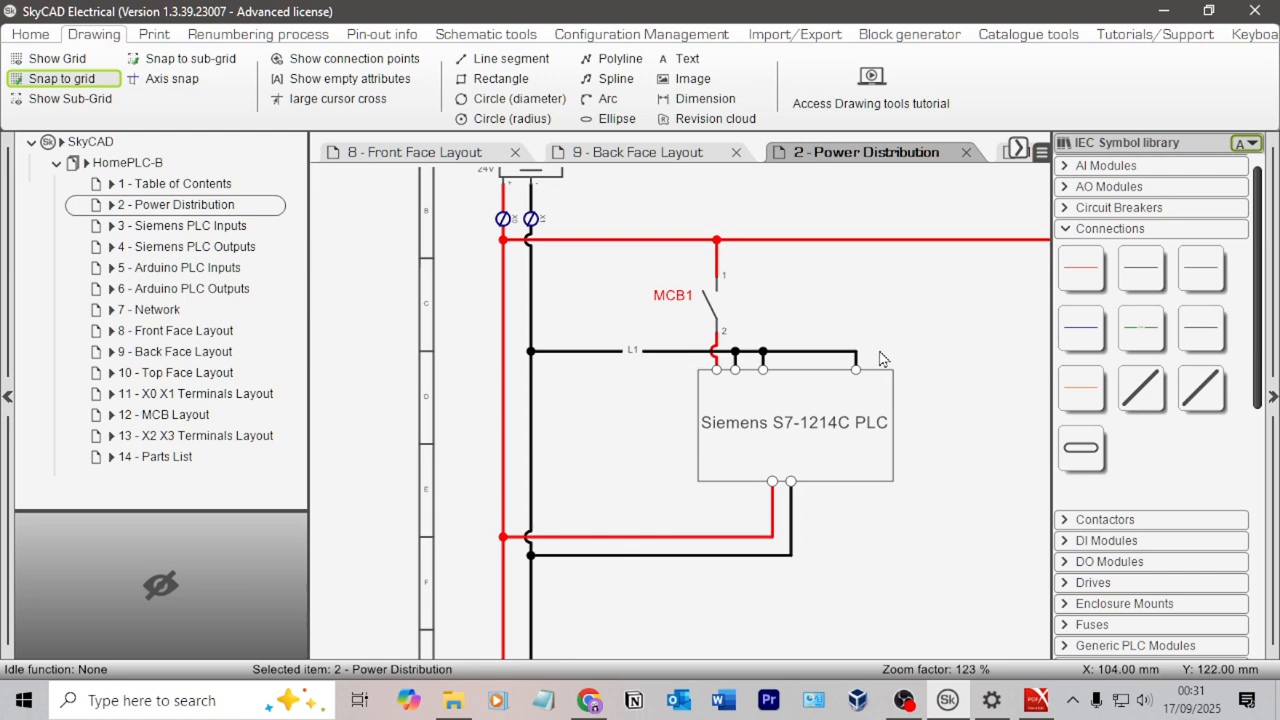
{"action": "scroll", "coordinate": [870, 312], "scroll_direction": "down", "scroll_amount": 3}
{"action": "scroll", "coordinate": [922, 316], "scroll_direction": "up", "scroll_amount": 5}
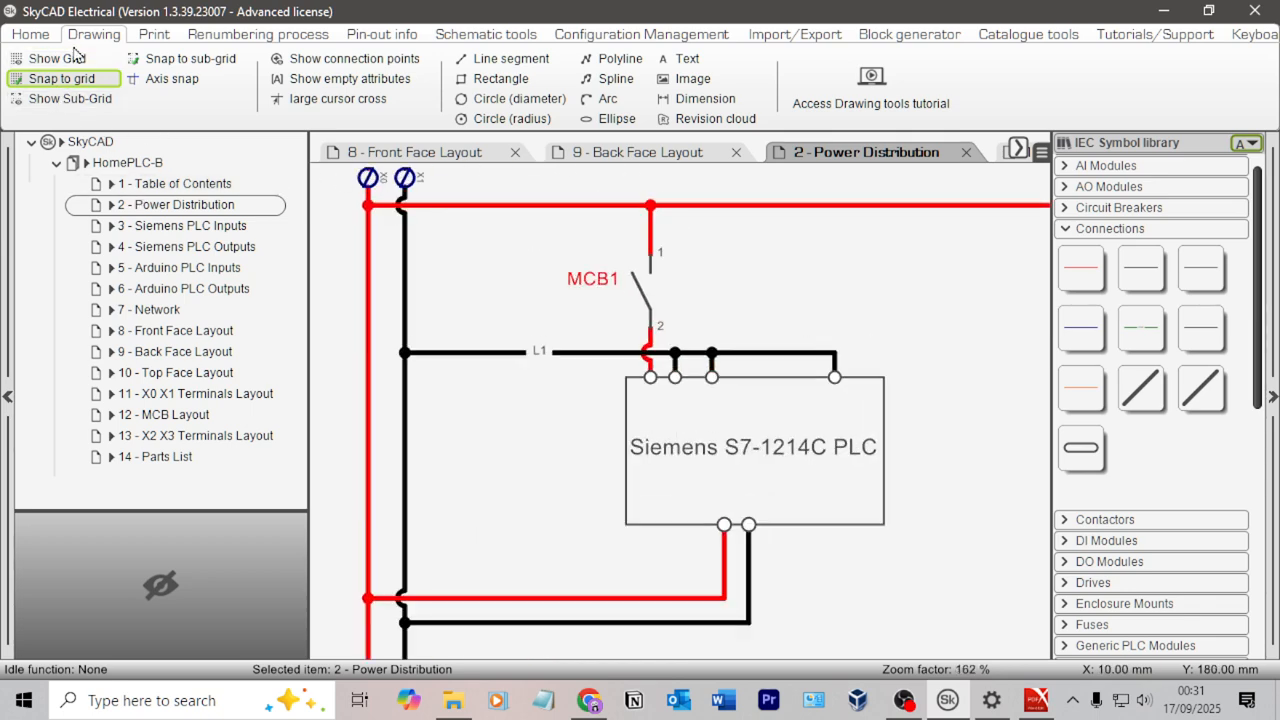
{"action": "left_click", "coordinate": [666, 60]}
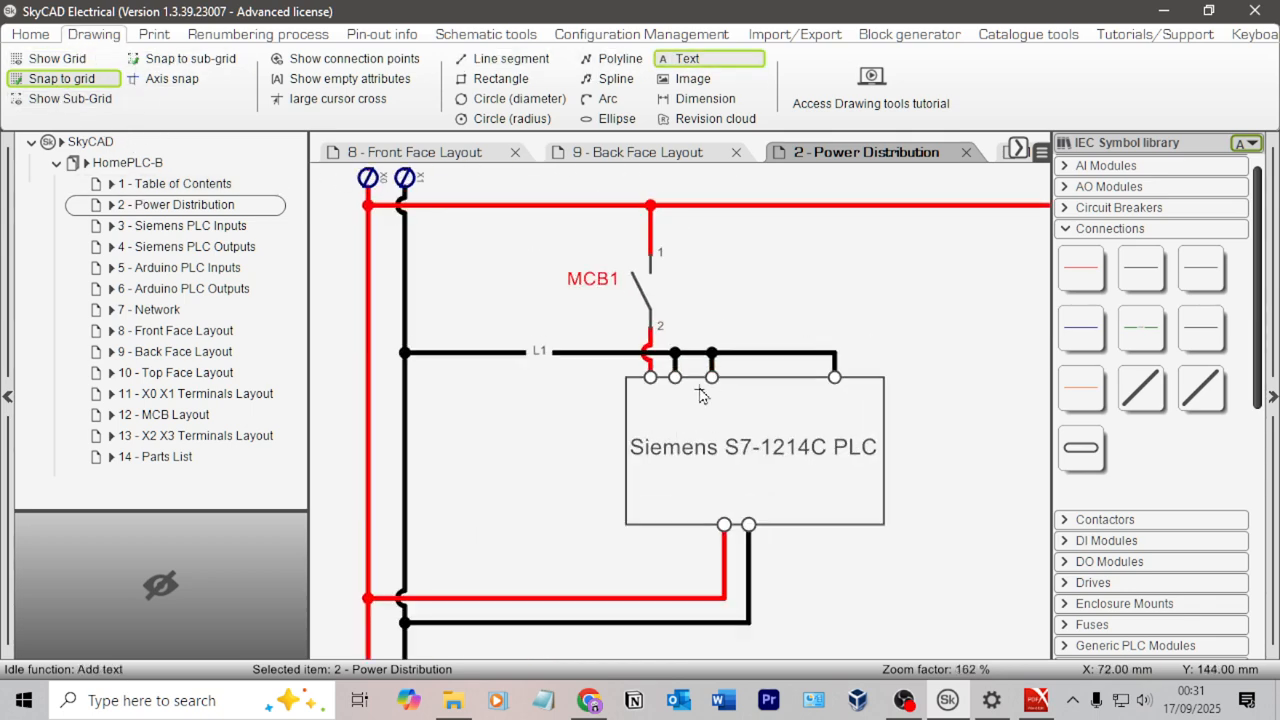
{"action": "scroll", "coordinate": [690, 378], "scroll_direction": "up", "scroll_amount": 3}
{"action": "left_click", "coordinate": [612, 399]}
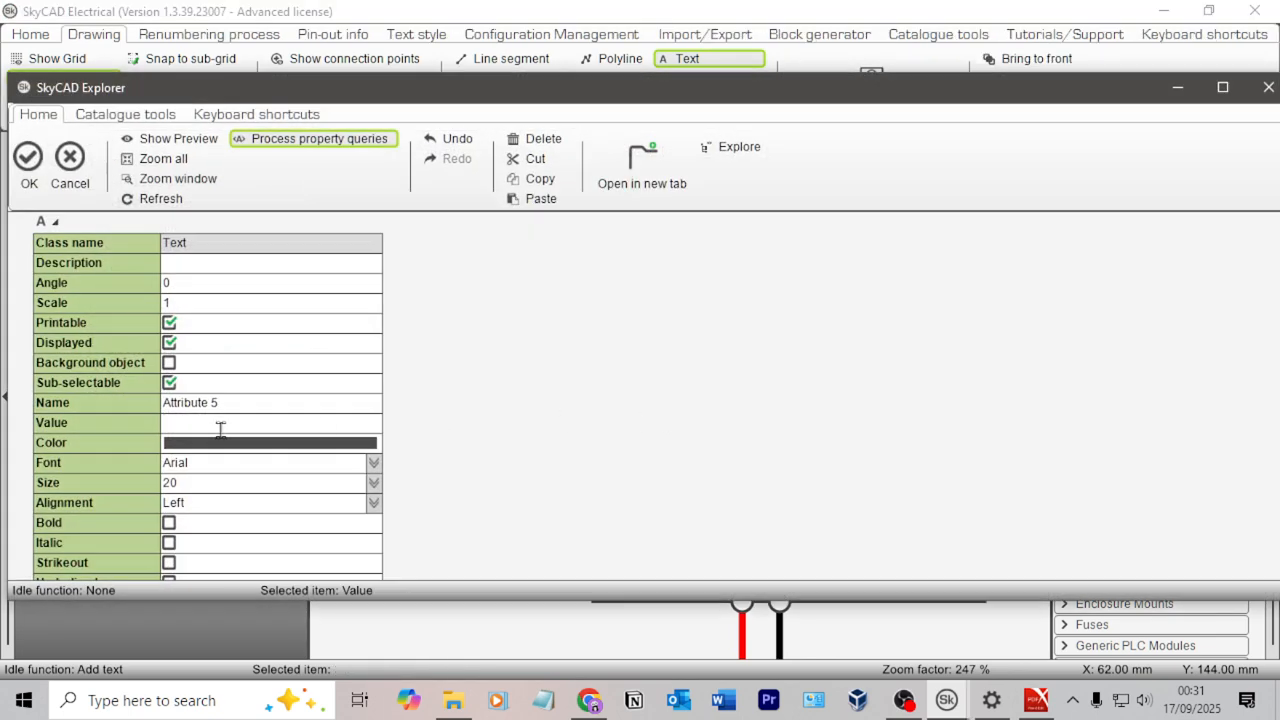
{"action": "key", "text": "alt+Tab"}
{"action": "key", "text": "alt+Tab"}
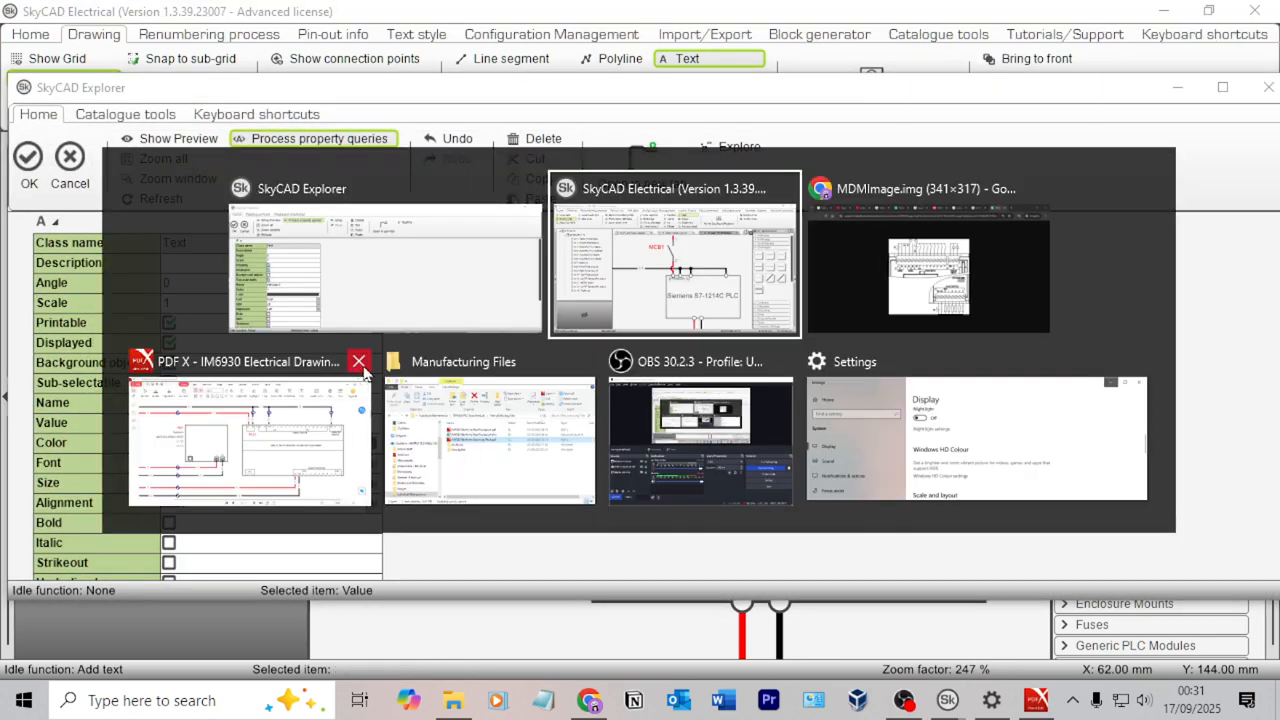
{"action": "key", "text": "alt+Tab"}
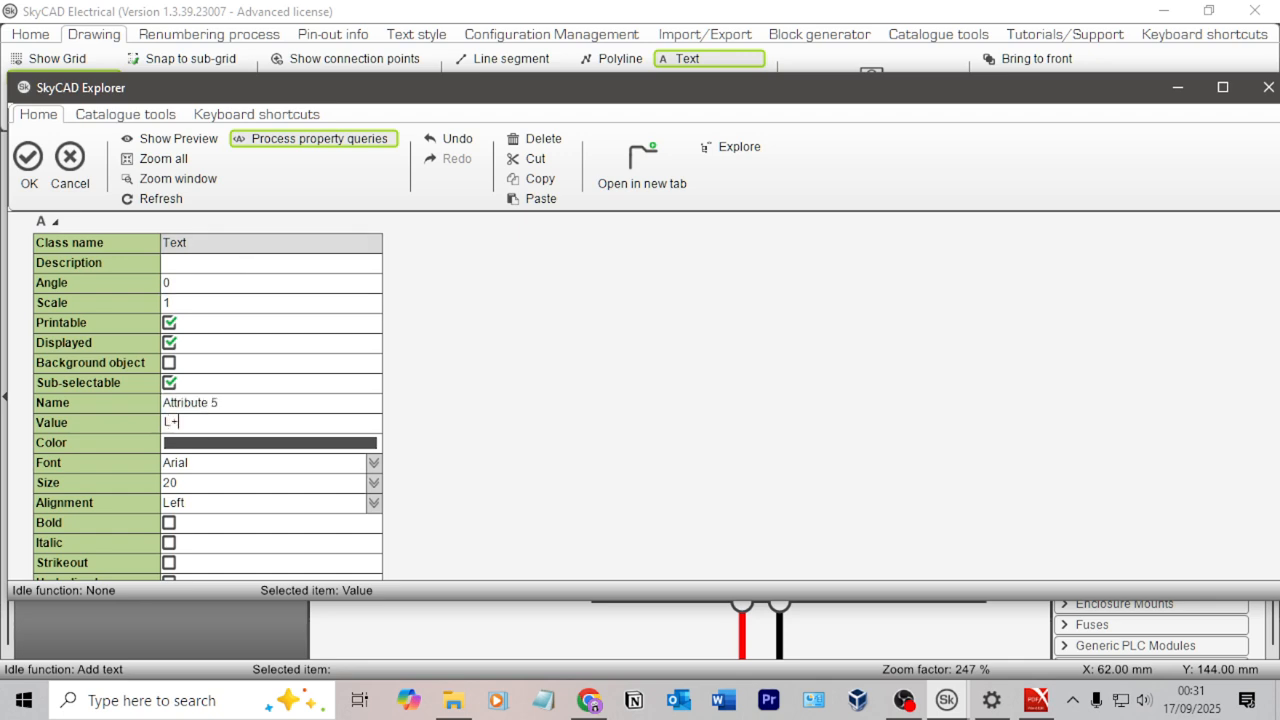
{"action": "left_click", "coordinate": [37, 146]}
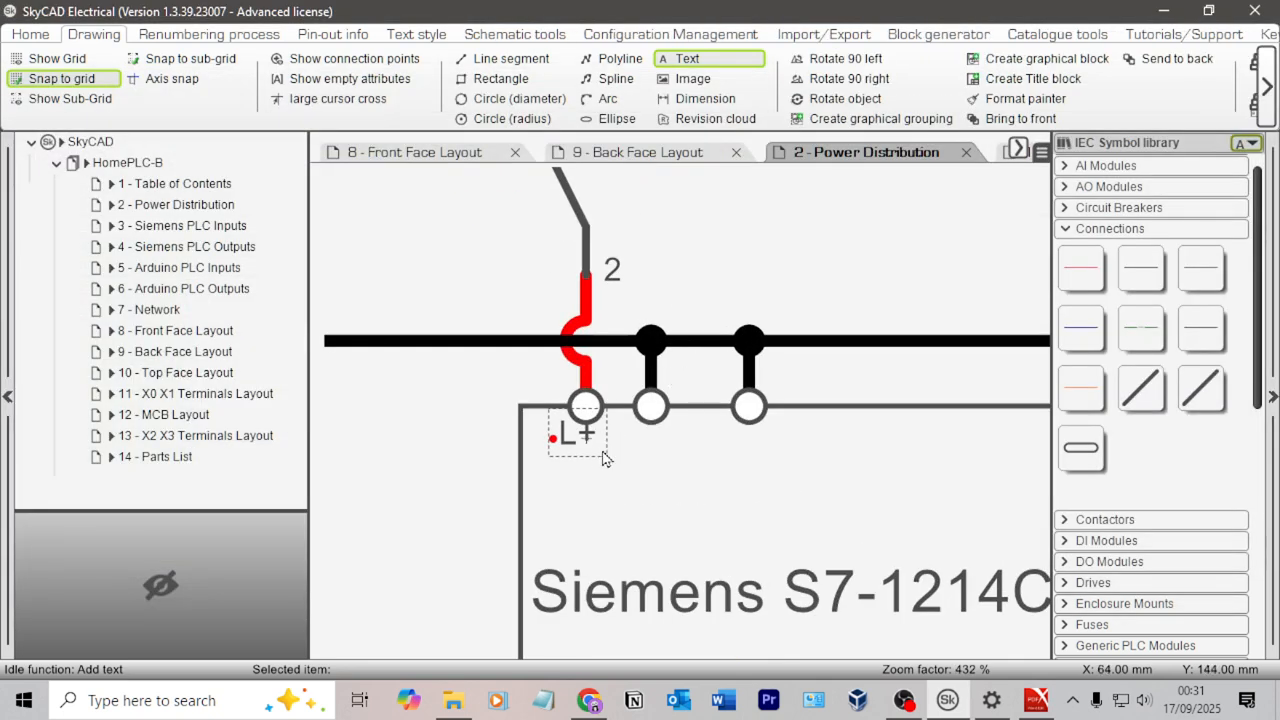
{"action": "mouse_move", "coordinate": [585, 446]}
{"action": "left_mouse_down"}
{"action": "mouse_move", "coordinate": [585, 479]}
{"action": "mouse_move", "coordinate": [595, 455]}
{"action": "left_mouse_up"}
{"action": "left_click", "coordinate": [185, 58]}
{"action": "left_click", "coordinate": [648, 460]}
Copy the L+ label beneath the second upper PLC circle and change the copy's value to M.
{"action": "left_click", "coordinate": [587, 449]}
{"action": "key", "text": "ctrl+c"}
{"action": "left_click", "coordinate": [709, 474]}
{"action": "key", "text": "ctrl+v"}
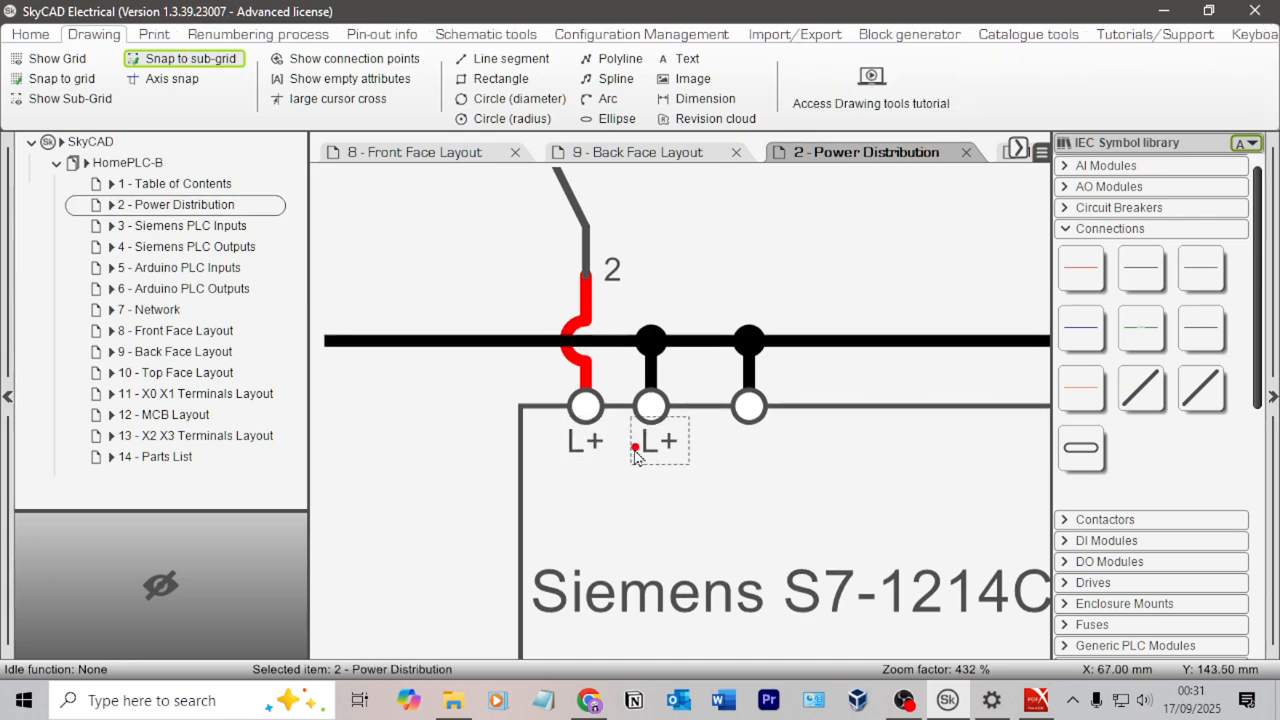
{"action": "double_click", "coordinate": [651, 452]}
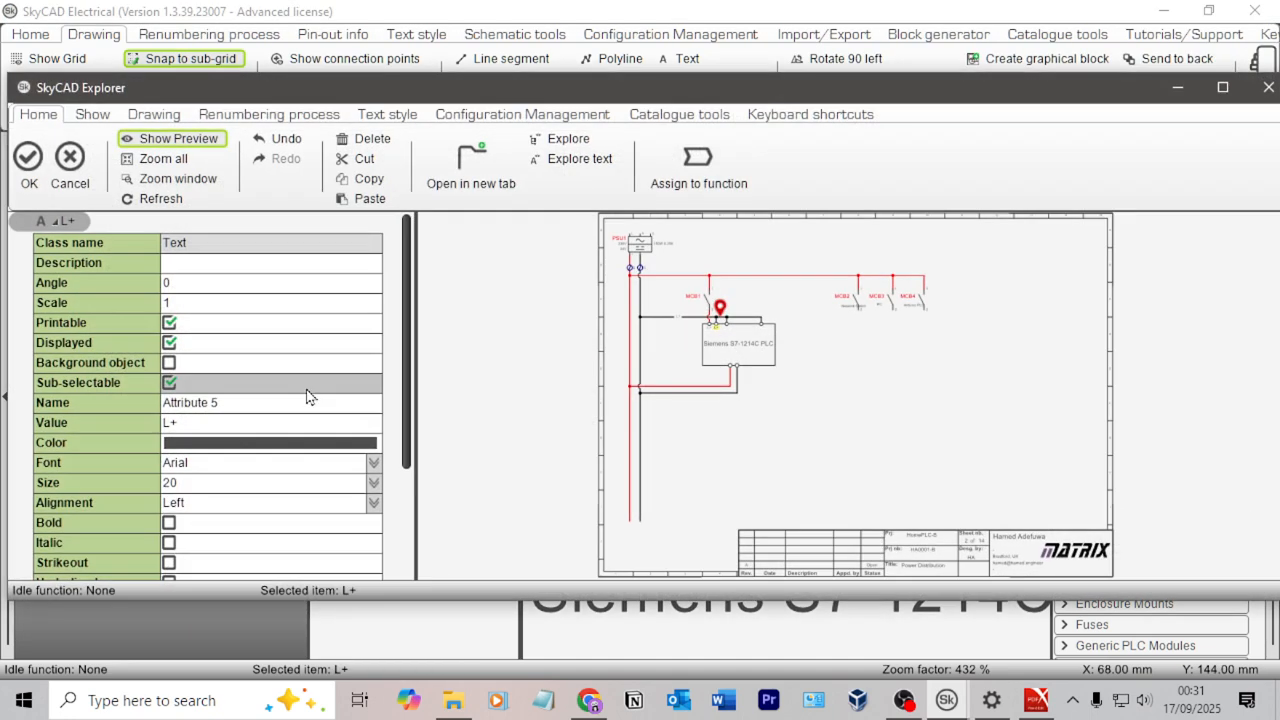
{"action": "left_click", "coordinate": [231, 420]}
{"action": "left_click", "coordinate": [231, 421]}
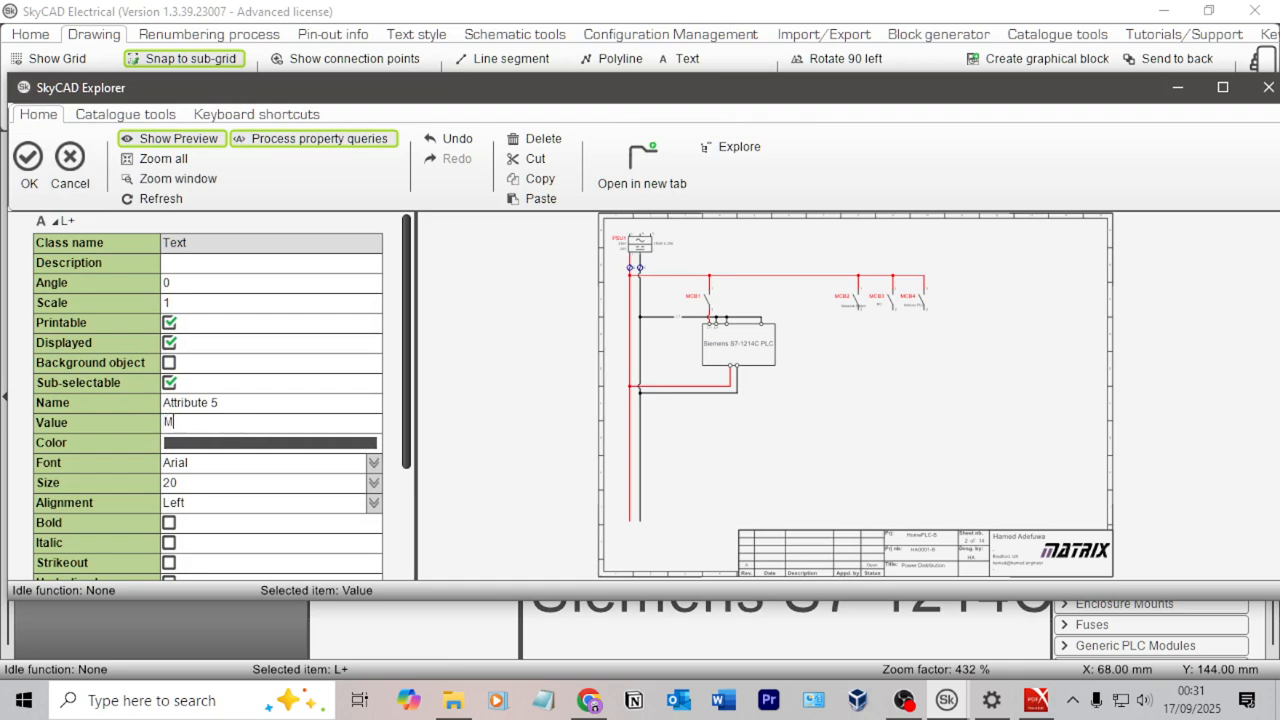
{"action": "left_click", "coordinate": [28, 157]}
Paste another label beneath the third upper PLC circle and change its value to 2M.
{"action": "key", "text": "ctrl+v"}
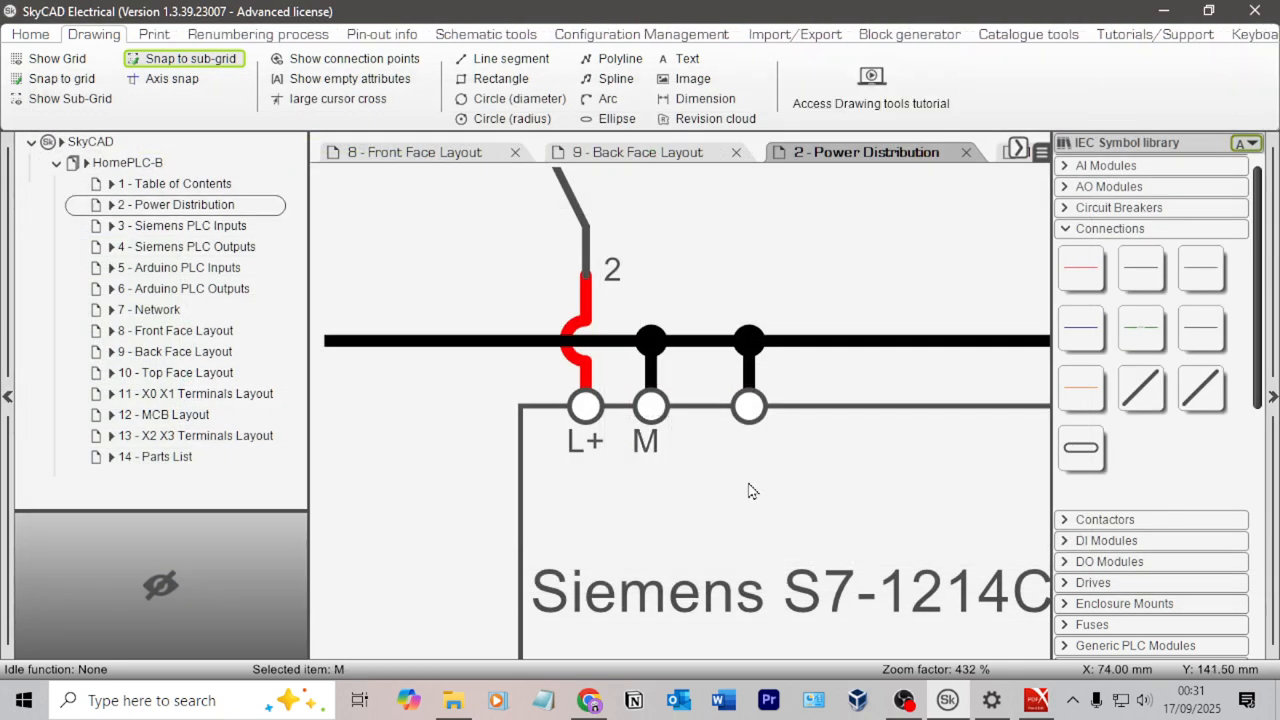
{"action": "left_click", "coordinate": [752, 447]}
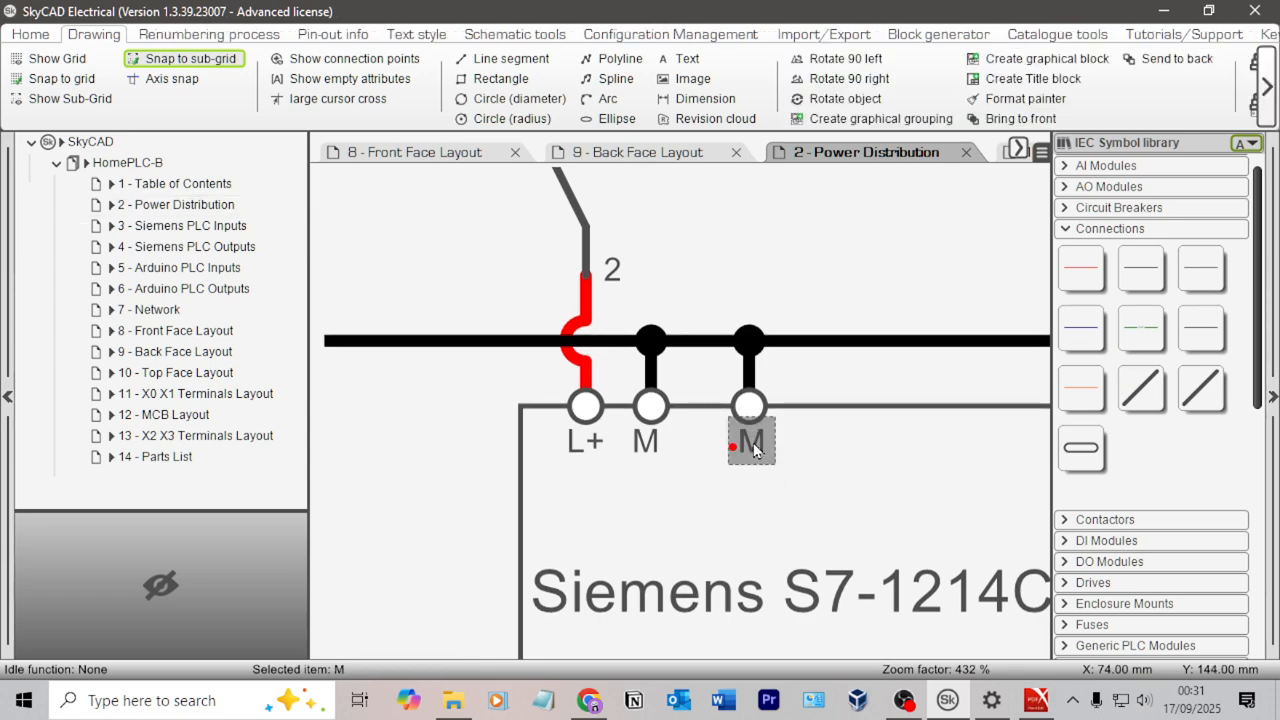
{"action": "double_click", "coordinate": [755, 450]}
{"action": "left_click", "coordinate": [188, 422]}
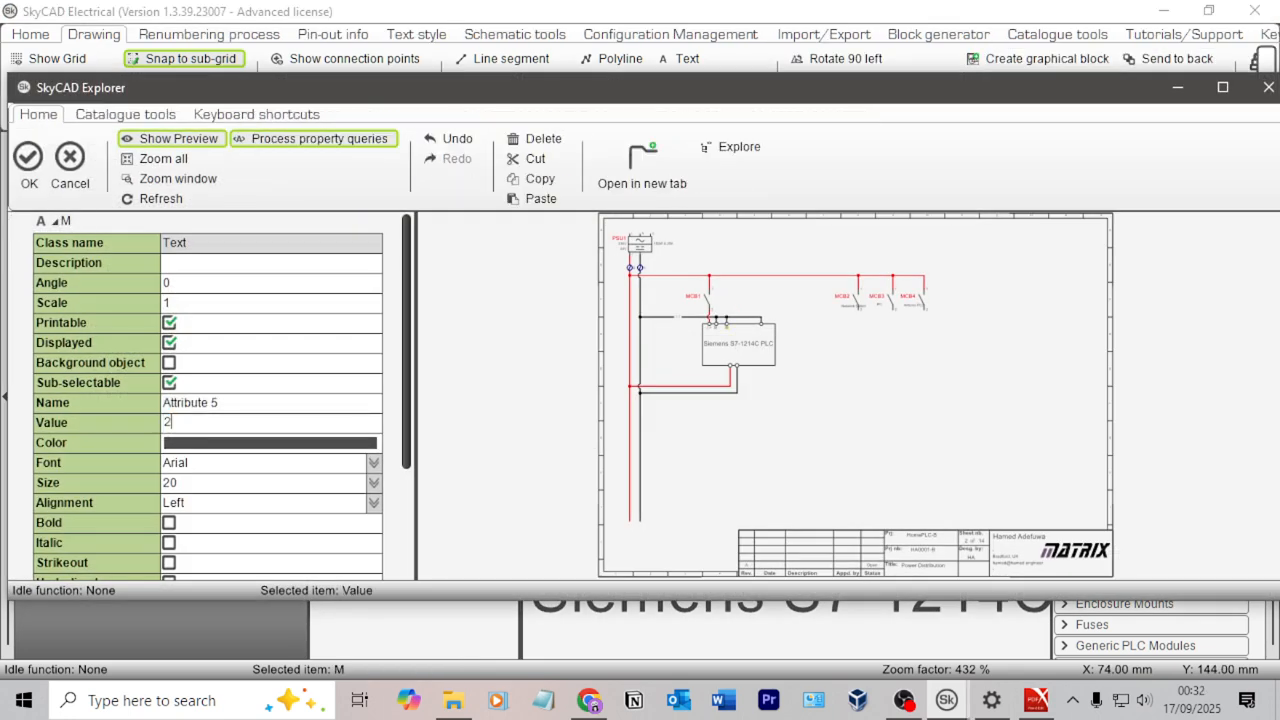
{"action": "left_click", "coordinate": [28, 157]}
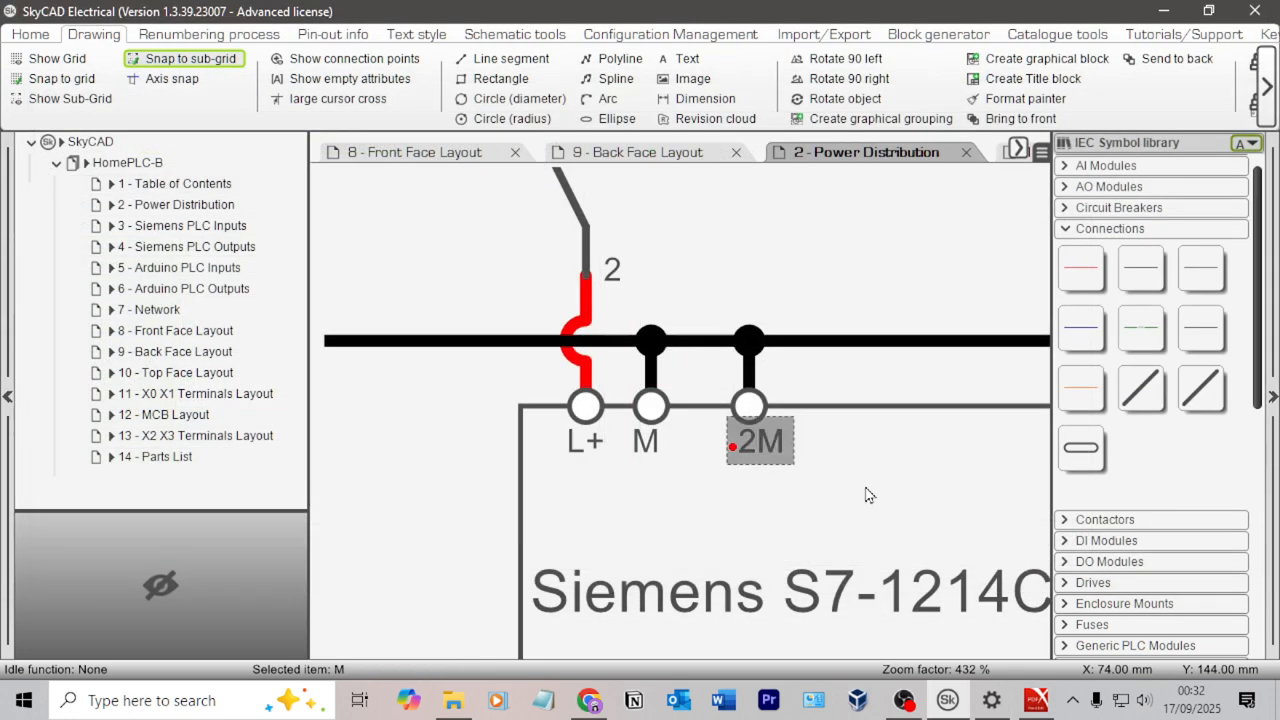
Check the terminal names in the Siemens wiring diagram and change the third upper PLC circle's label to 1M.
{"action": "key", "text": "alt+Tab"}
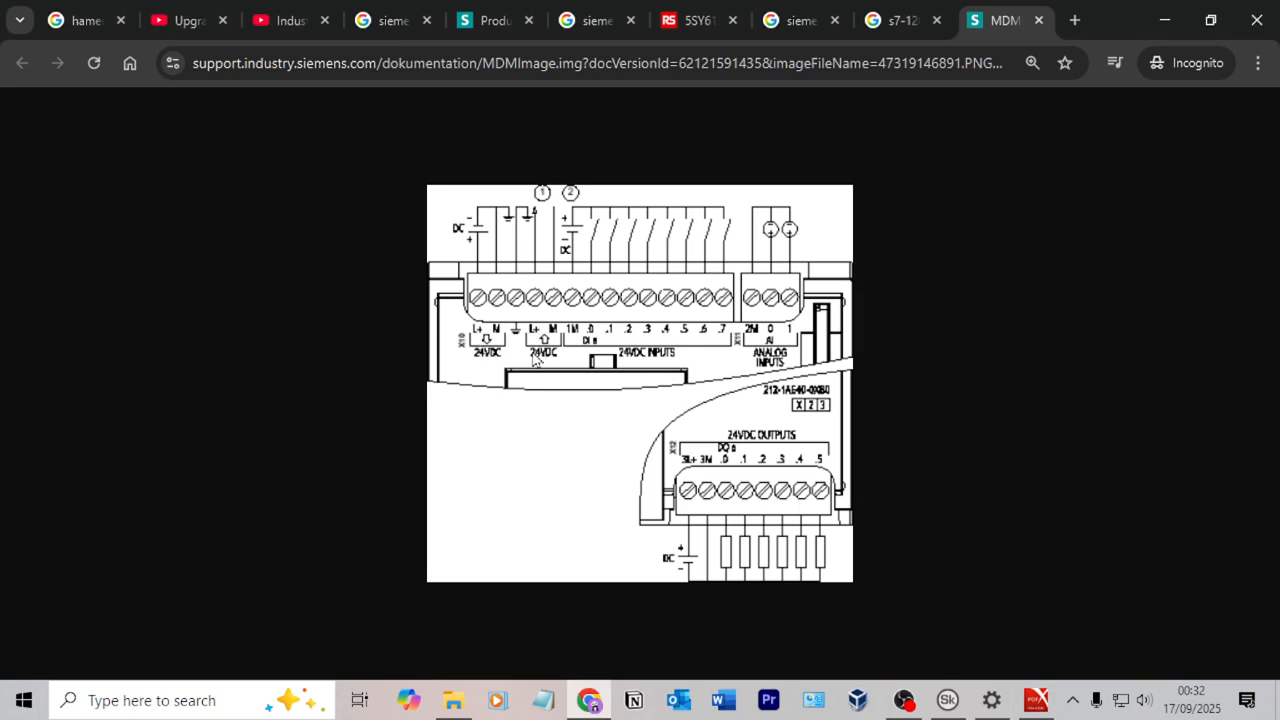
{"action": "key", "text": "alt+Tab"}
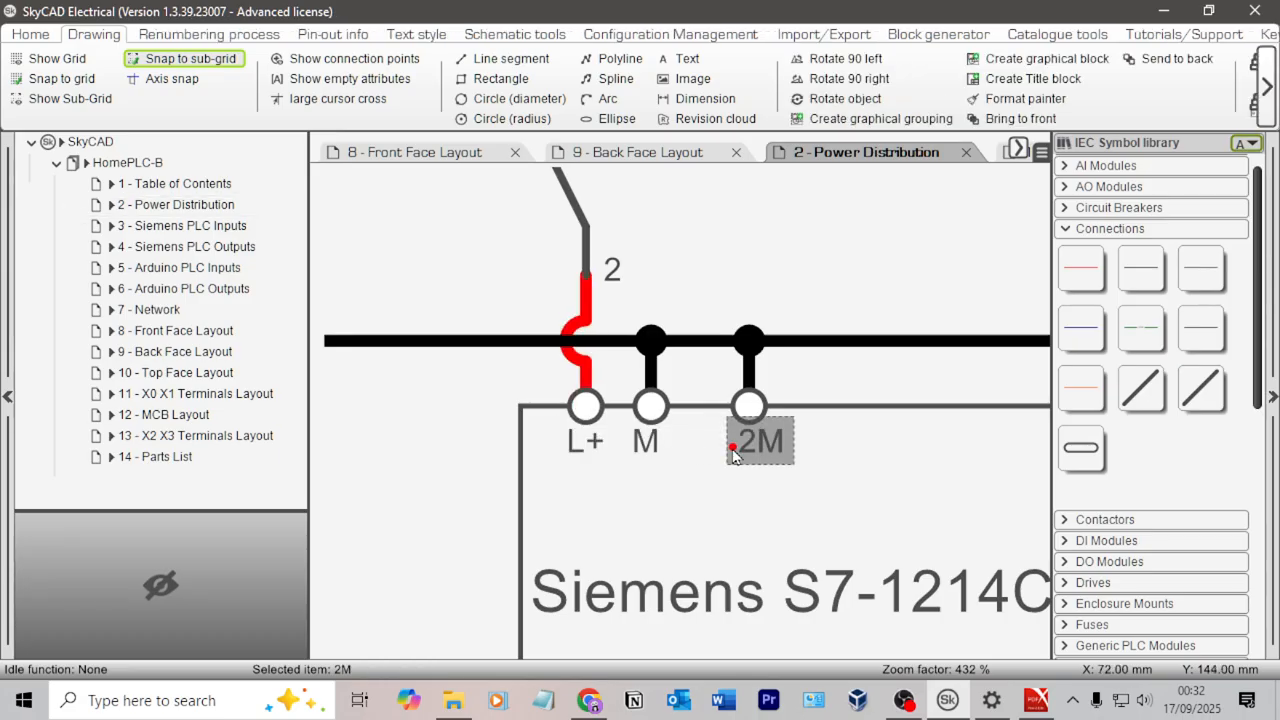
{"action": "double_click", "coordinate": [757, 365]}
{"action": "left_click", "coordinate": [237, 422]}
{"action": "type", "text": "1M"}
{"action": "left_click", "coordinate": [28, 157]}
Check the diagram again, paste a label beneath the fourth upper PLC circle and set its value to 2M.
{"action": "key", "text": "alt+Tab"}
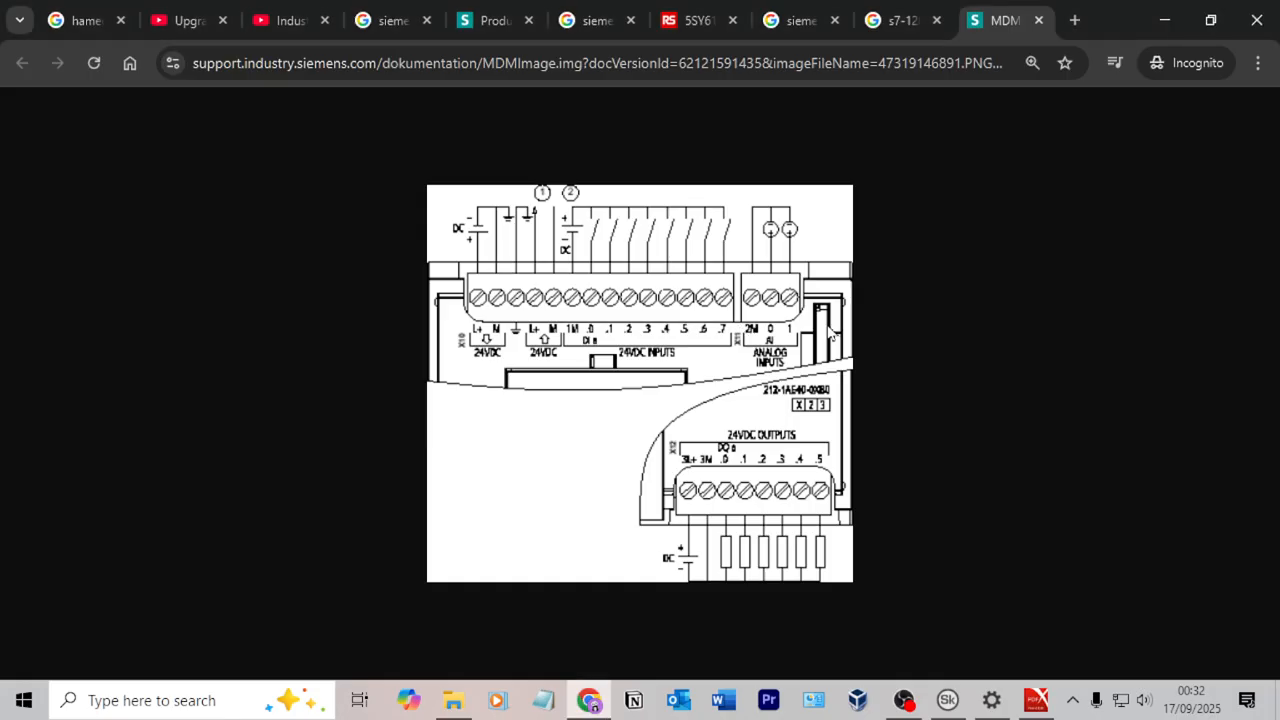
{"action": "key", "text": "alt+Tab"}
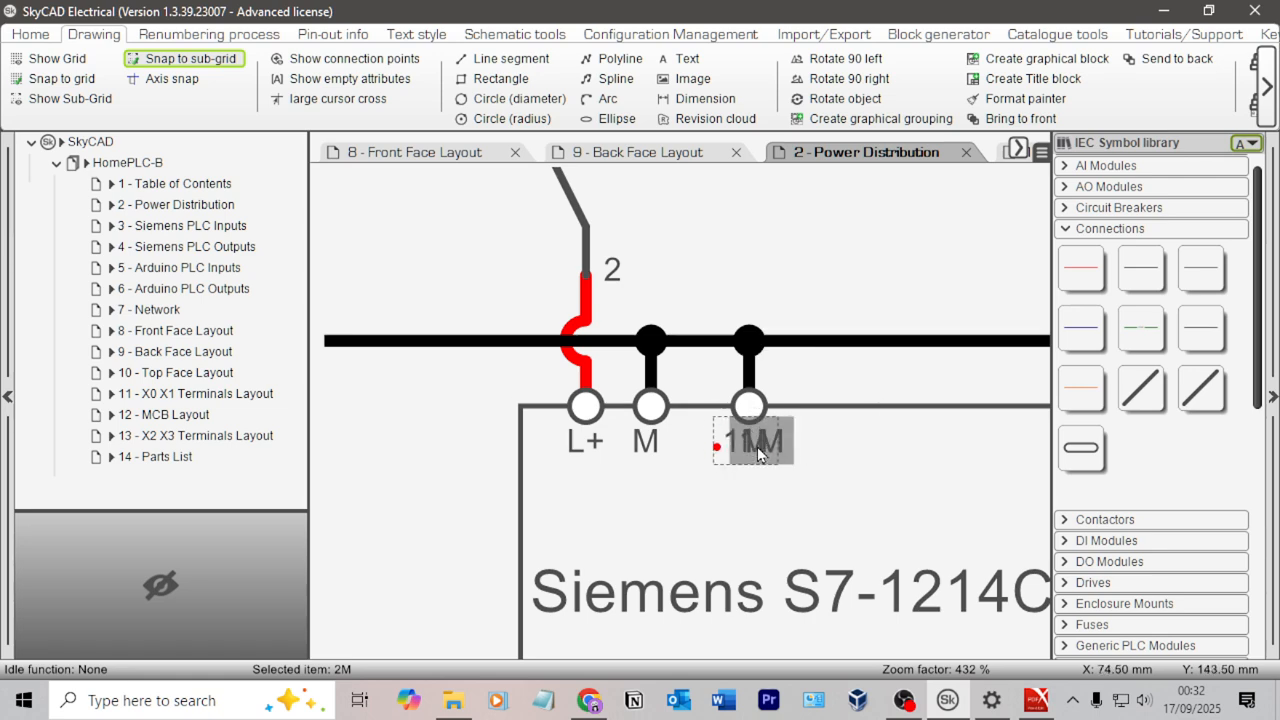
{"action": "left_click_drag", "start_coordinate": [964, 454], "coordinate": [623, 402]}
{"action": "key", "text": "ctrl+v"}
{"action": "left_click", "coordinate": [718, 394]}
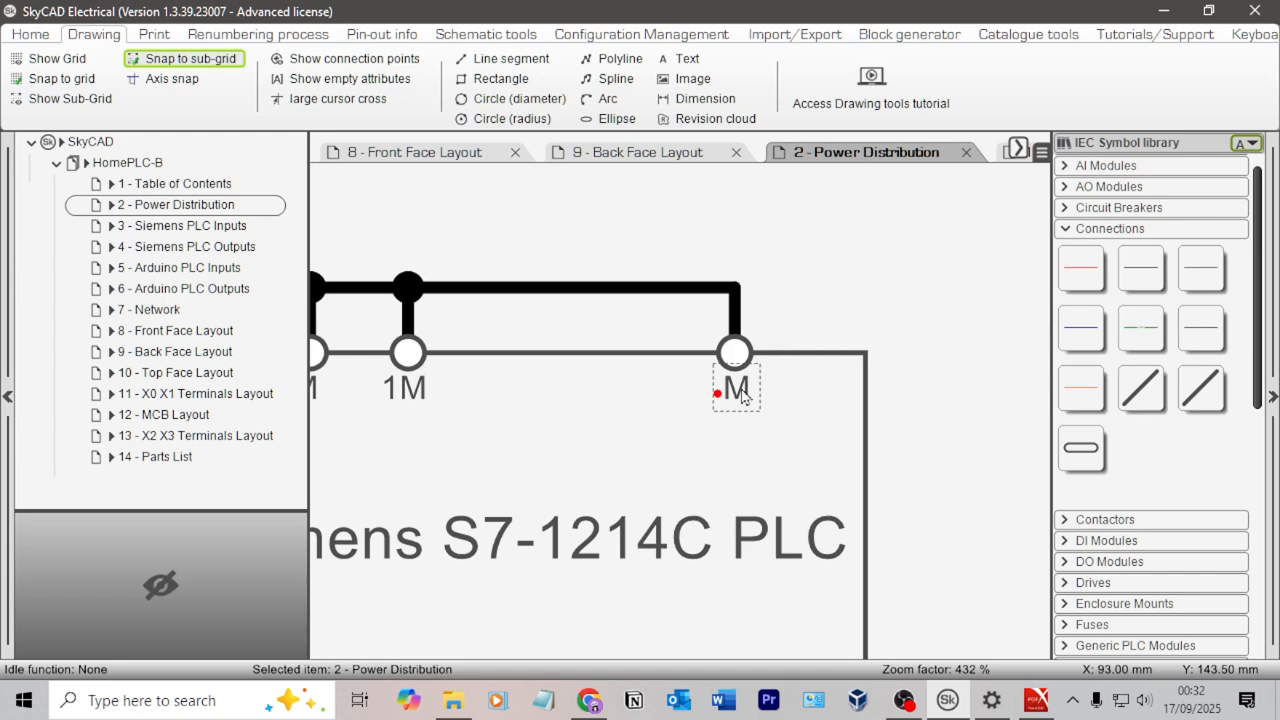
{"action": "double_click", "coordinate": [742, 396]}
{"action": "left_click", "coordinate": [245, 422]}
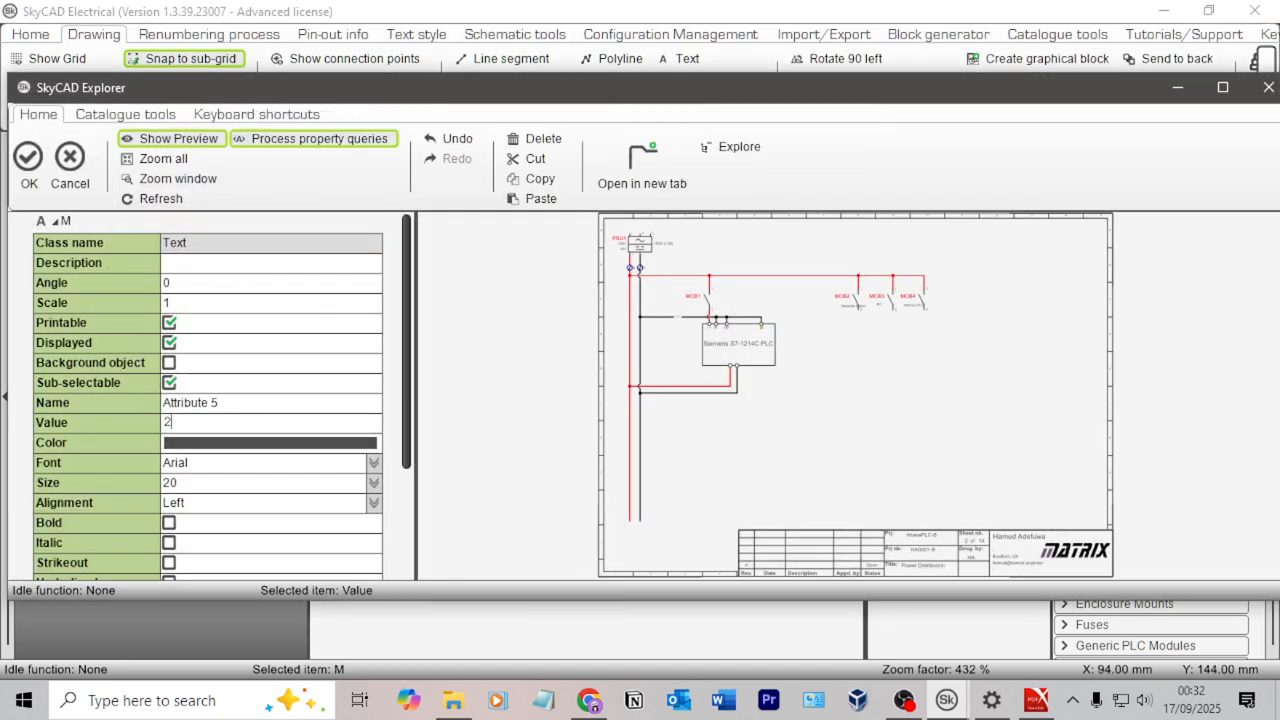
{"action": "type", "text": "2M"}
{"action": "left_click", "coordinate": [28, 160]}
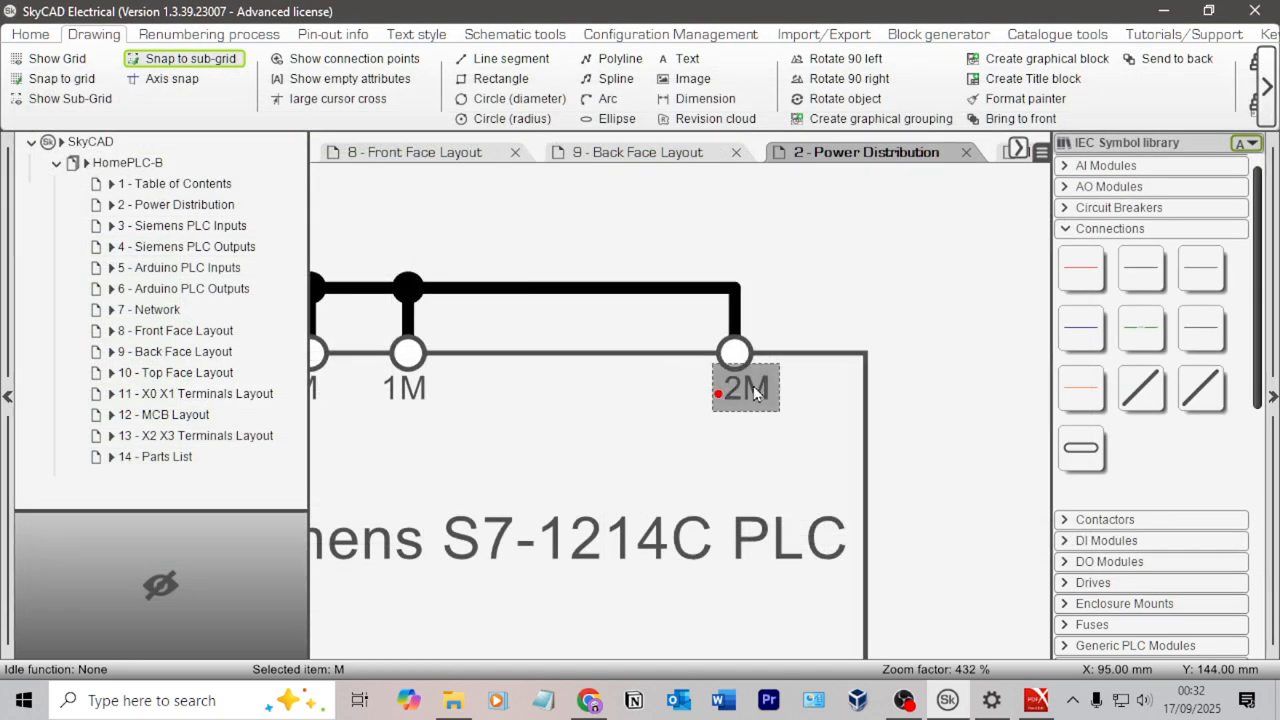
{"action": "left_click_drag", "start_coordinate": [742, 396], "coordinate": [742, 396]}
{"action": "left_click", "coordinate": [707, 457]}
{"action": "scroll", "coordinate": [496, 439], "scroll_direction": "down", "scroll_amount": 3}
{"action": "middle_click_drag", "start_coordinate": [491, 439], "coordinate": [734, 370]}
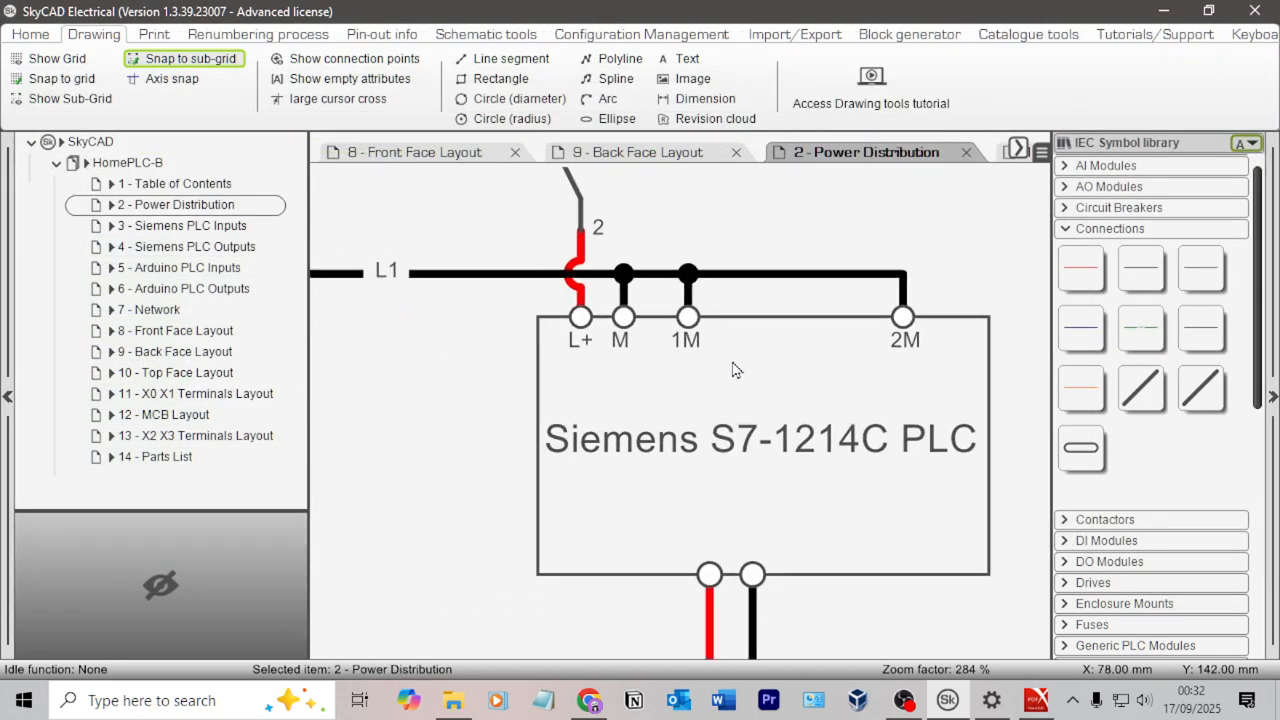
Check the output terminal names, copy the 2M label above the second lower PLC circle and change the copy's value to 3M.
{"action": "key", "text": "alt+Tab"}
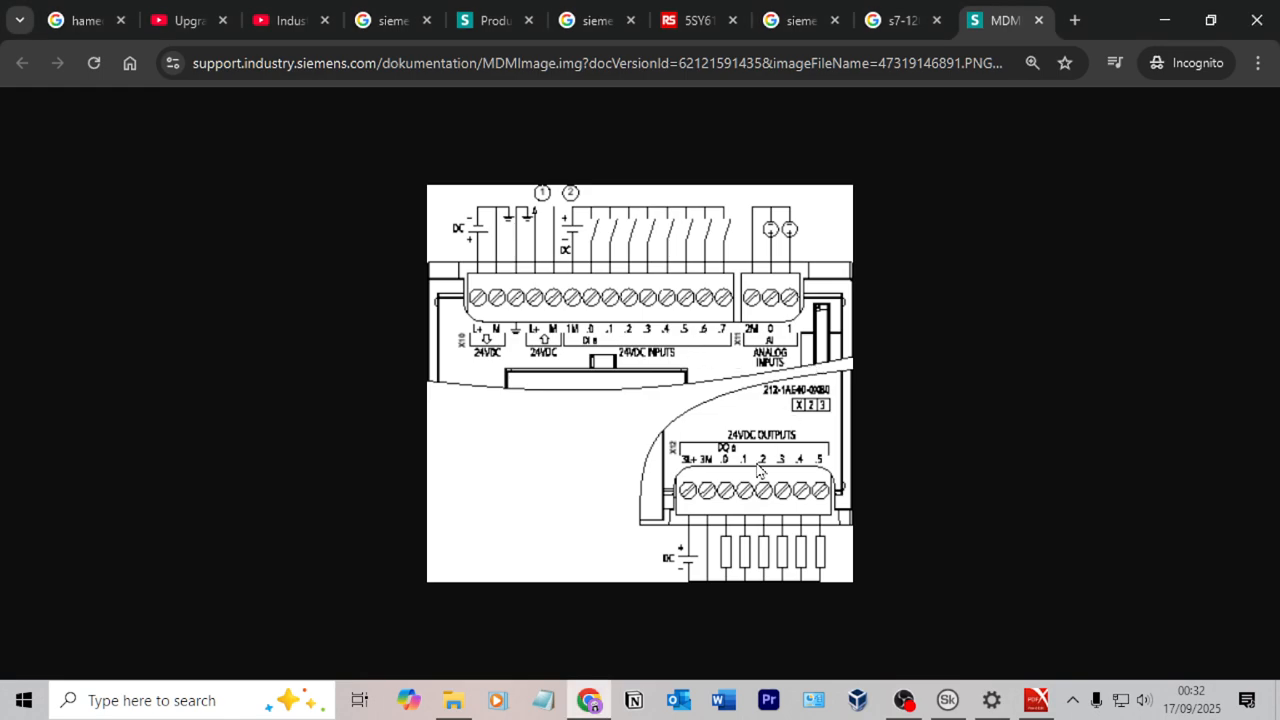
{"action": "key", "text": "alt+Tab"}
{"action": "key", "text": "alt+Tab"}
{"action": "key", "text": "alt+Tab"}
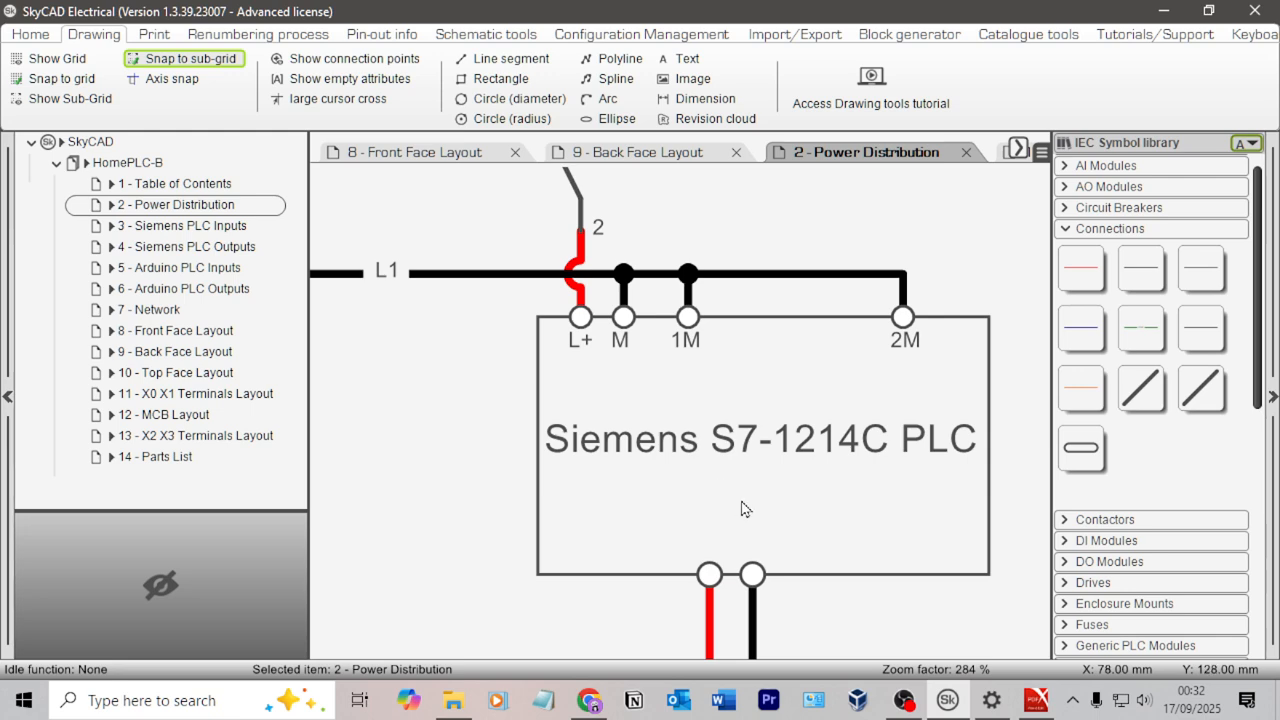
{"action": "left_click", "coordinate": [898, 341]}
{"action": "key", "text": "ctrl+c"}
{"action": "key", "text": "ctrl+v"}
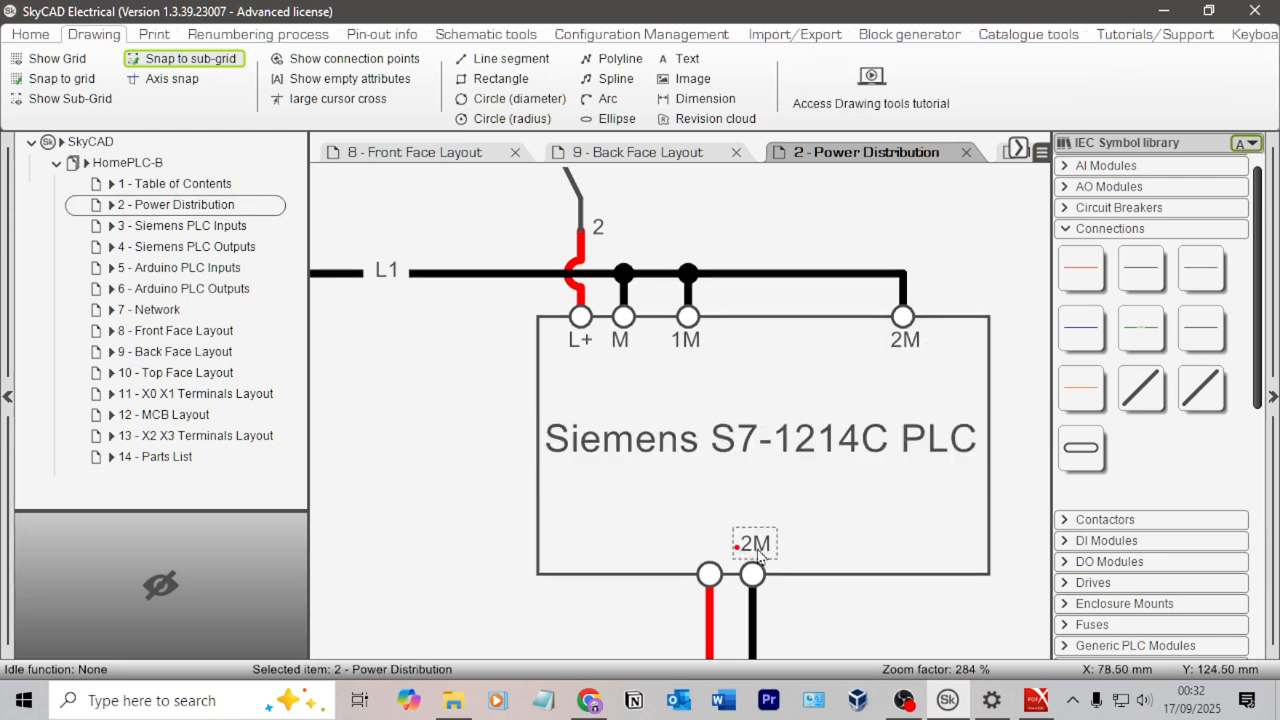
{"action": "left_click", "coordinate": [760, 553]}
{"action": "double_click", "coordinate": [760, 553]}
{"action": "left_click", "coordinate": [272, 421]}
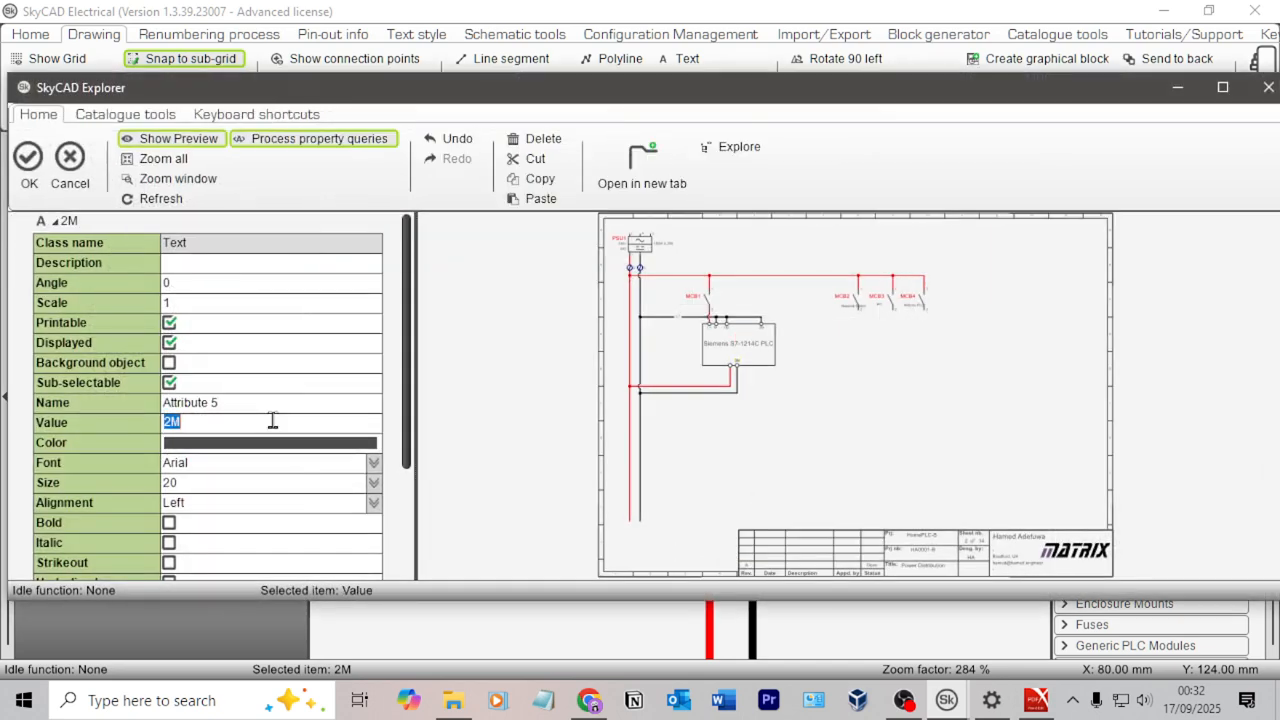
{"action": "type", "text": "3M"}
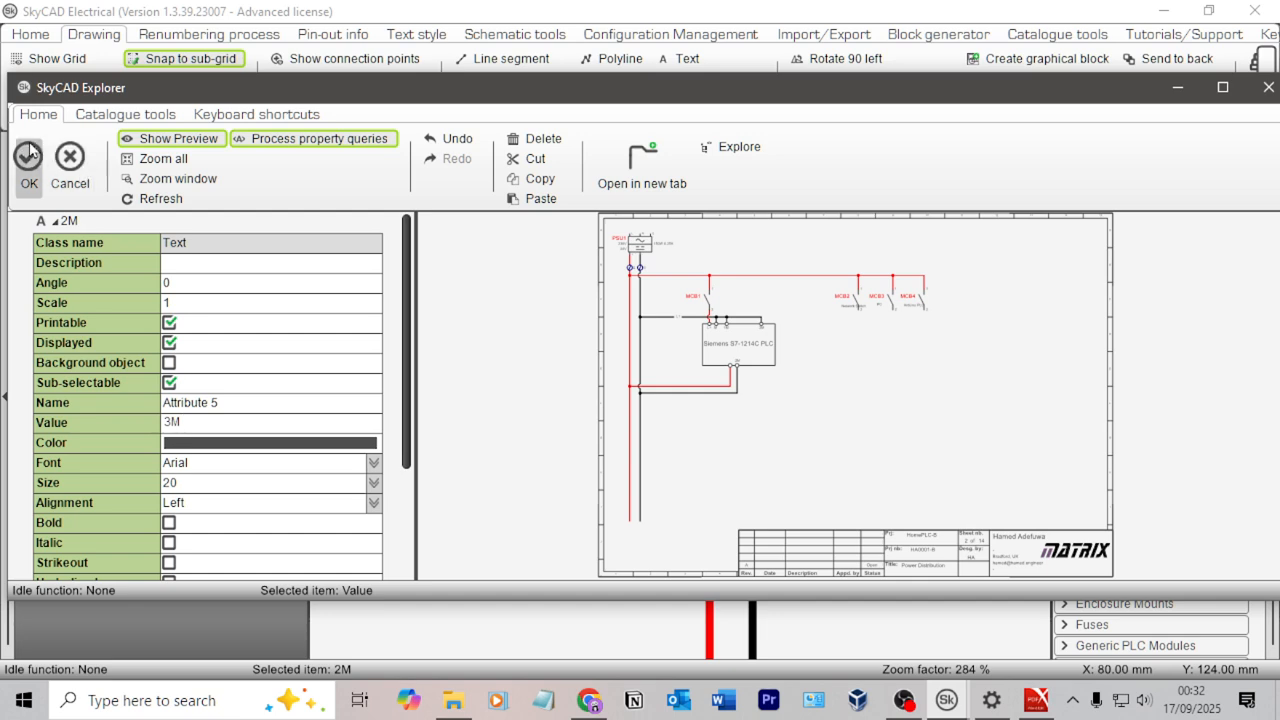
{"action": "left_click", "coordinate": [28, 160]}
Copy the 3M label above the first lower PLC circle and change the copy's value to 3L+.
{"action": "left_click", "coordinate": [756, 540]}
{"action": "key", "text": "ctrl+c"}
{"action": "key", "text": "ctrl+v"}
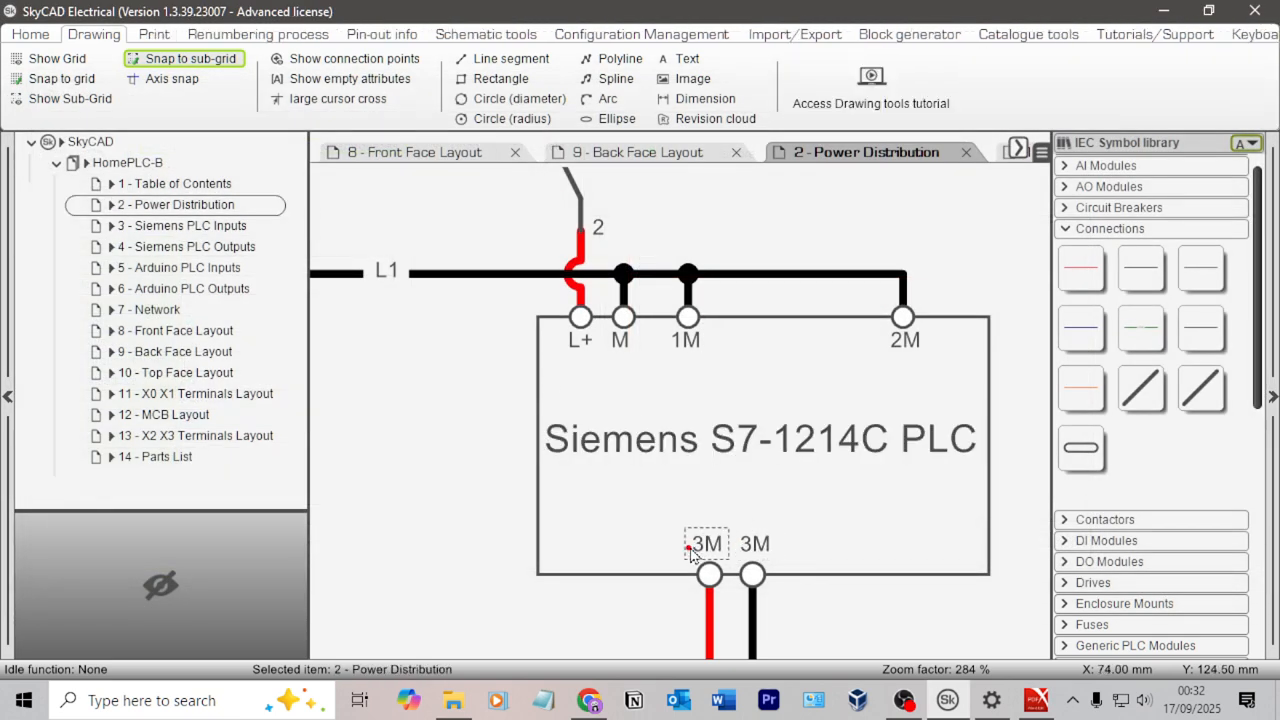
{"action": "left_click", "coordinate": [697, 546]}
{"action": "double_click", "coordinate": [703, 541]}
{"action": "left_click", "coordinate": [213, 422]}
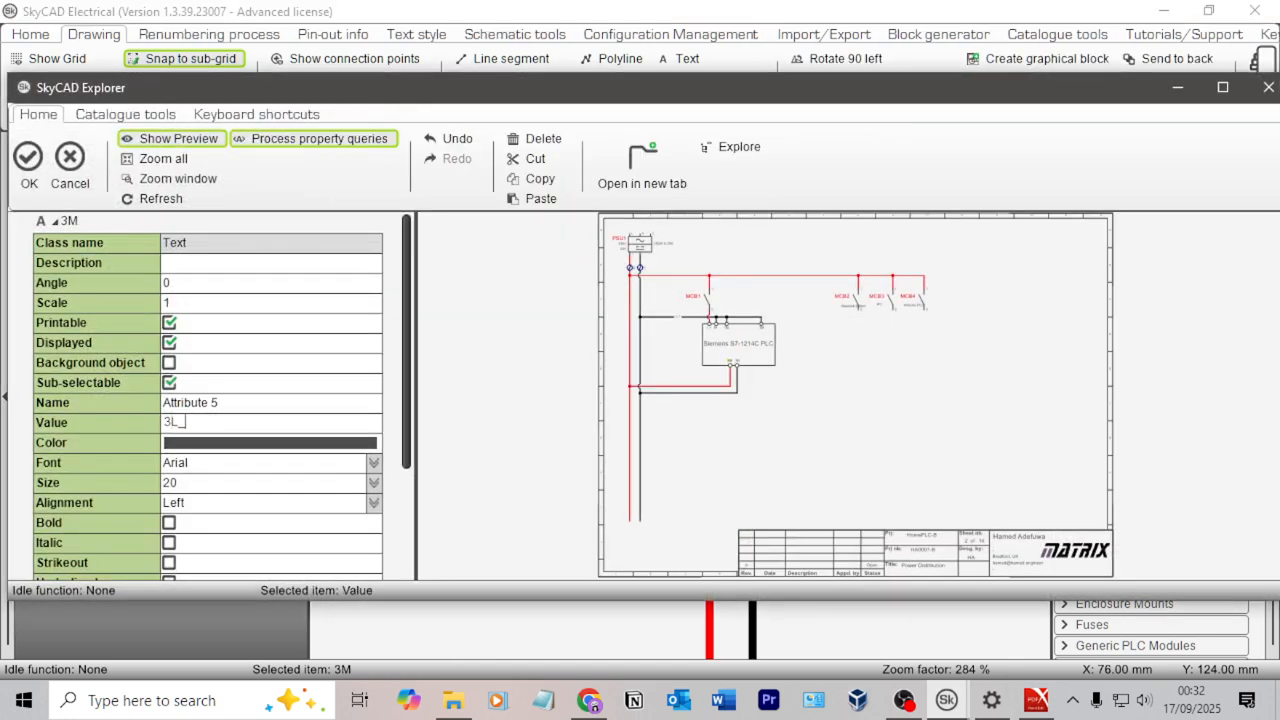
{"action": "left_click", "coordinate": [28, 160]}
Switch to IM6930 Electrical Drawings Rev9.pdf in PDF X and examine the PLC and HMI supply wiring on sheet 2.
{"action": "key", "text": "alt+Tab"}
{"action": "key", "text": "alt+Tab"}
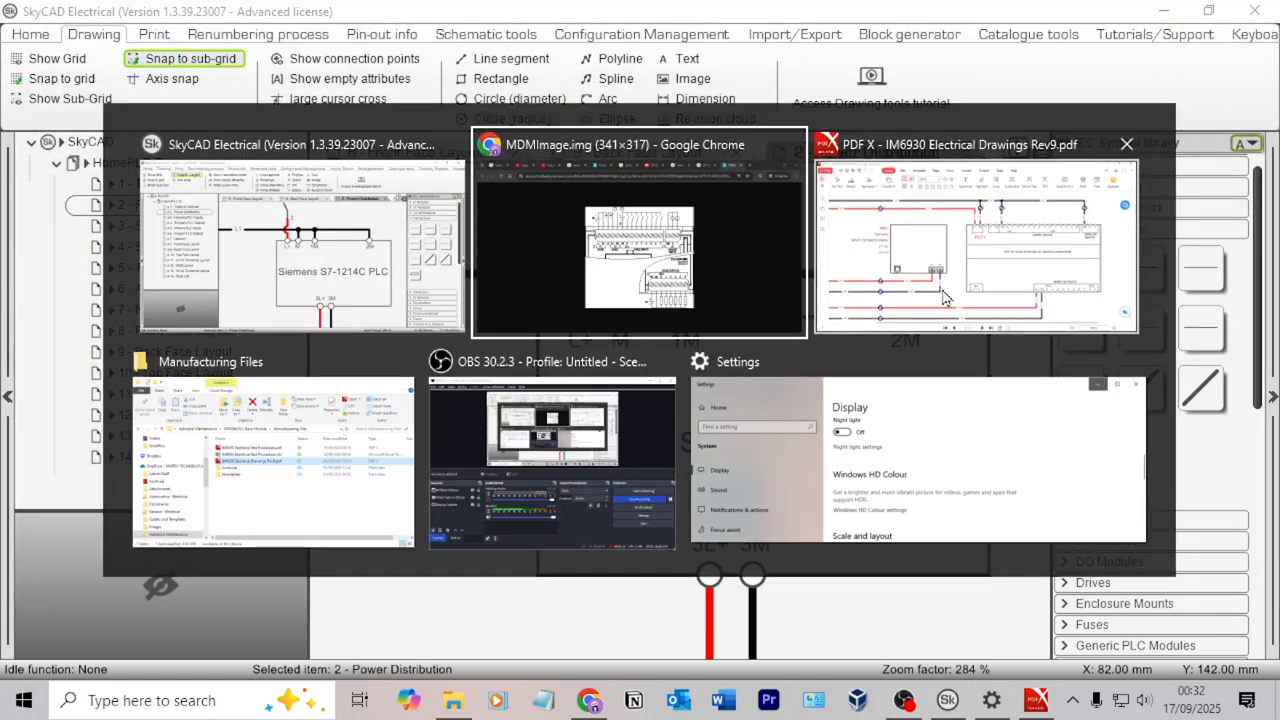
{"action": "scroll", "coordinate": [578, 318], "scroll_direction": "down", "scroll_amount": 3, "text": "ctrl"}
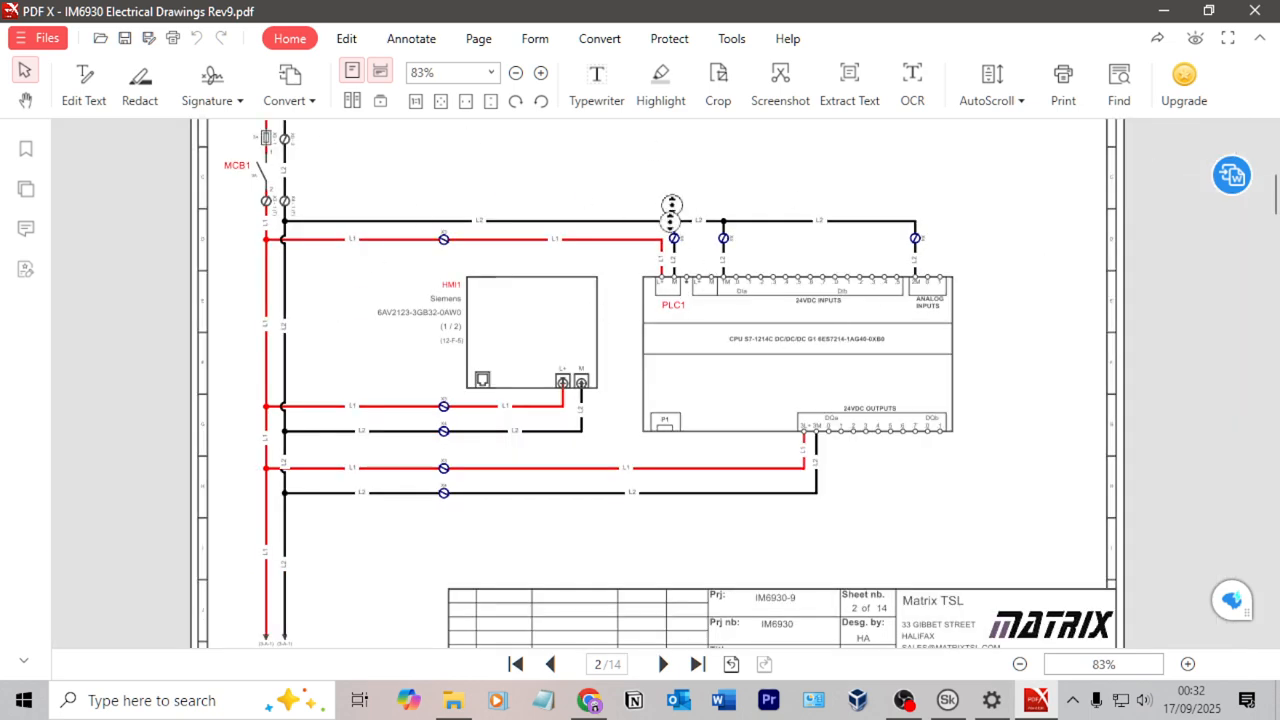
{"action": "scroll", "coordinate": [671, 205], "scroll_direction": "down", "scroll_amount": 5}
{"action": "scroll", "coordinate": [726, 243], "scroll_direction": "up", "scroll_amount": 8}
{"action": "scroll", "coordinate": [600, 430], "scroll_direction": "down", "scroll_amount": 1}
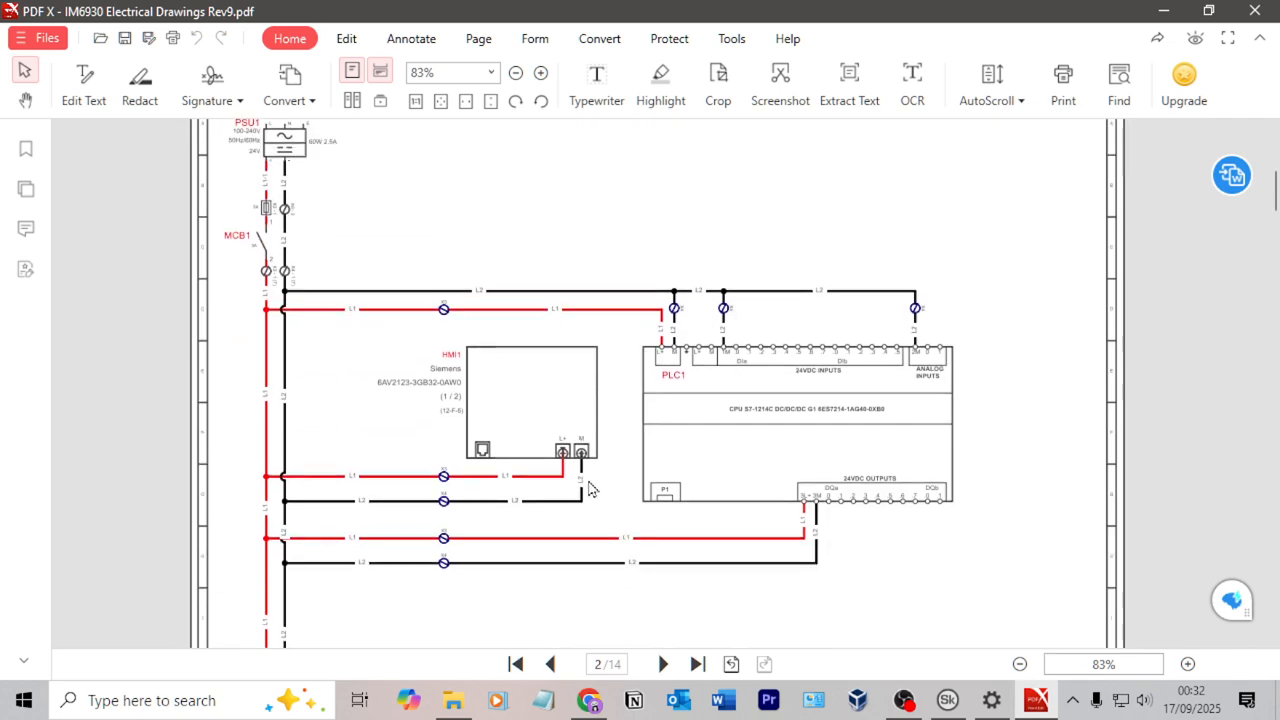
{"action": "left_click", "coordinate": [1163, 10]}
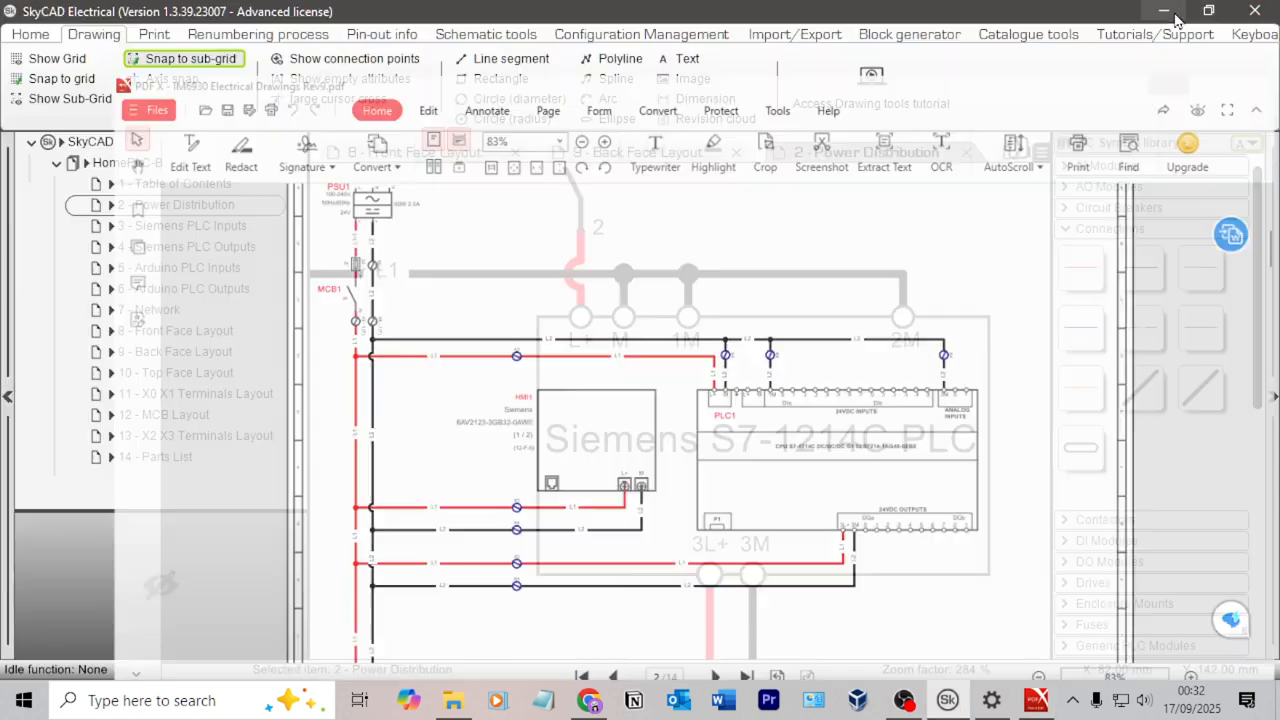
Review the Power Distribution page in SkyCAD, from the PLC's supply wiring to the MCB1 to MCB4 branches.
{"action": "middle_click_drag", "start_coordinate": [984, 236], "coordinate": [789, 354]}
{"action": "middle_click_drag", "start_coordinate": [892, 395], "coordinate": [689, 391]}
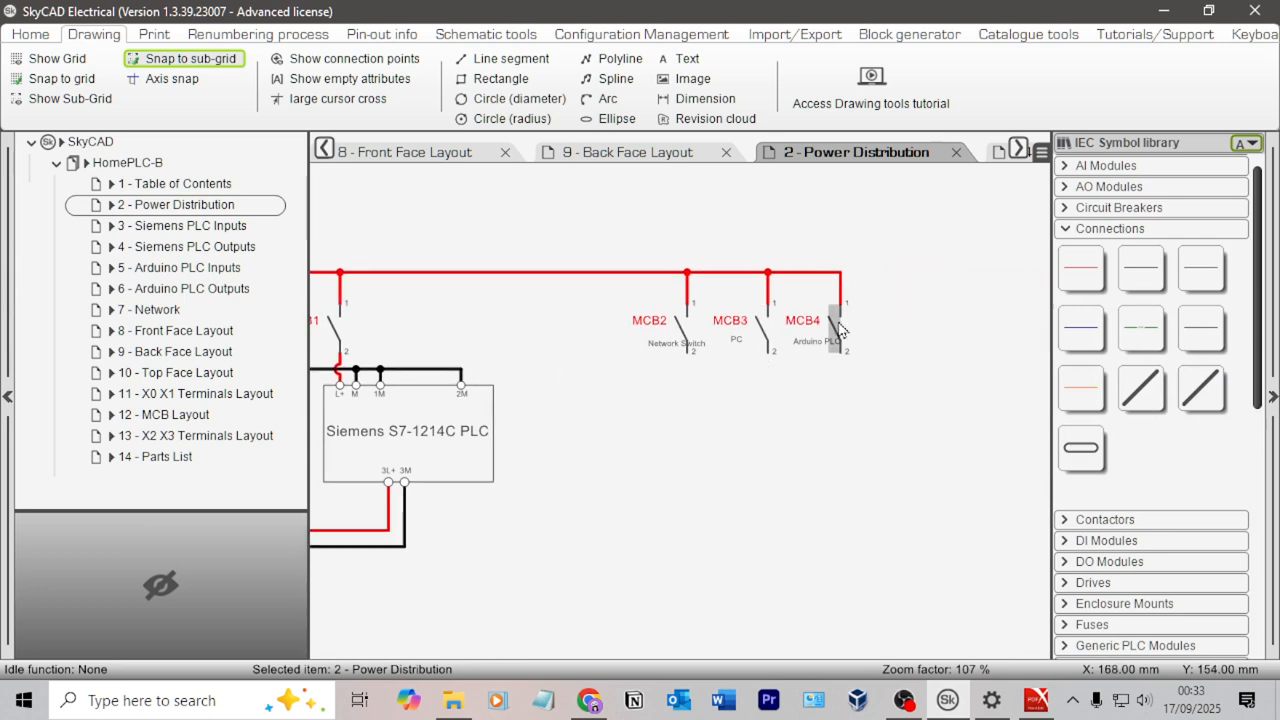
{"action": "middle_click_drag", "start_coordinate": [515, 357], "coordinate": [769, 345]}
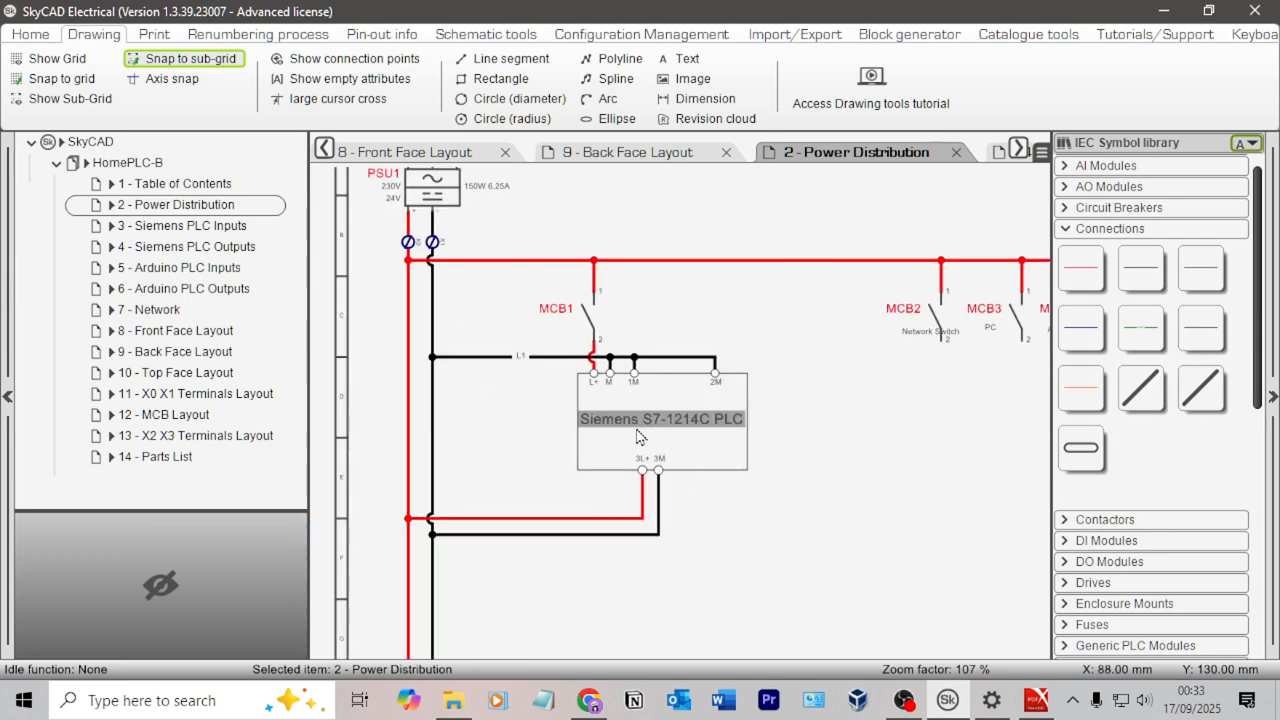
{"action": "scroll", "coordinate": [652, 392], "scroll_direction": "up", "scroll_amount": 4}
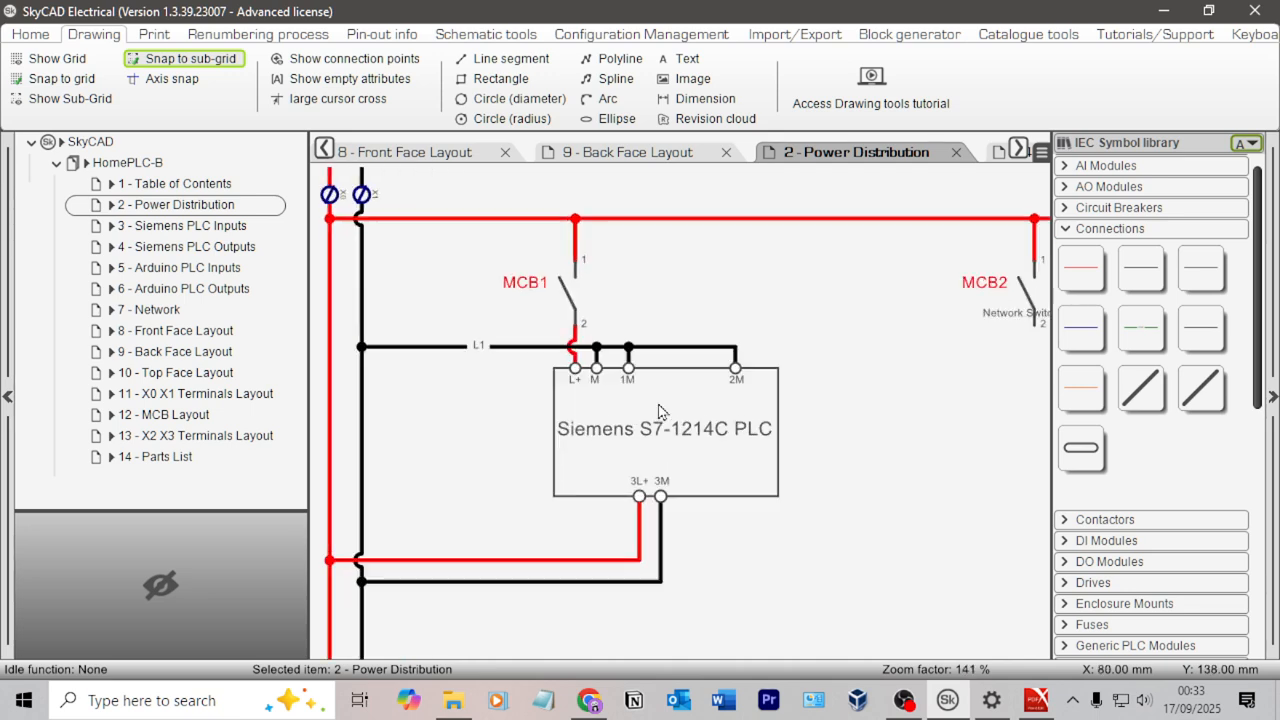
{"action": "middle_click_drag", "start_coordinate": [462, 431], "coordinate": [549, 392]}
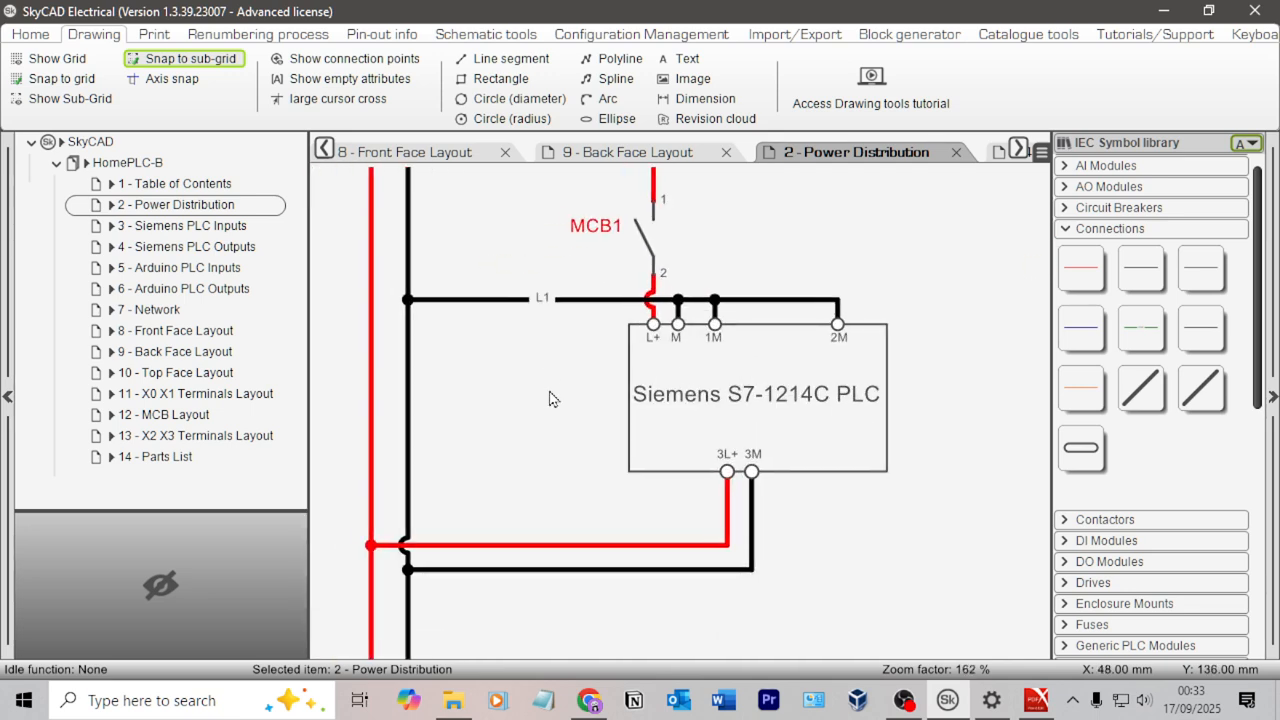
{"action": "scroll", "coordinate": [591, 378], "scroll_direction": "down", "scroll_amount": 1}
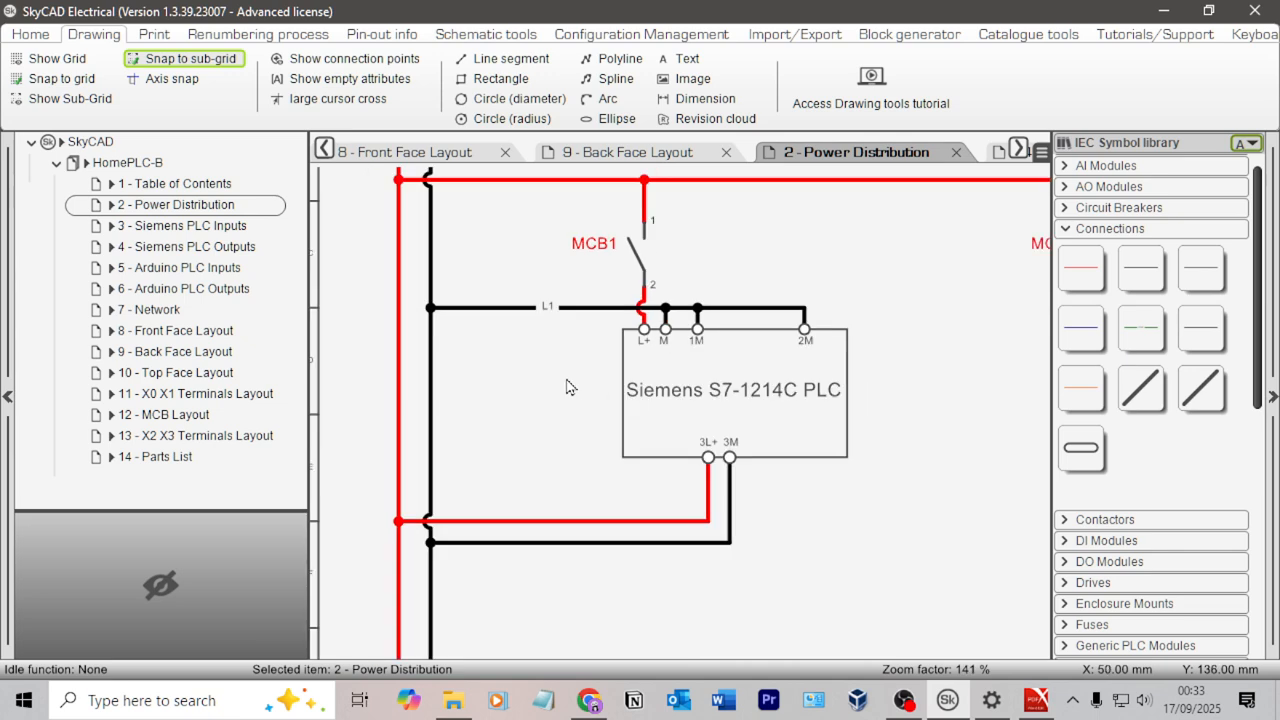
{"action": "middle_click_drag", "start_coordinate": [566, 383], "coordinate": [582, 452]}
{"action": "left_click", "coordinate": [669, 338]}
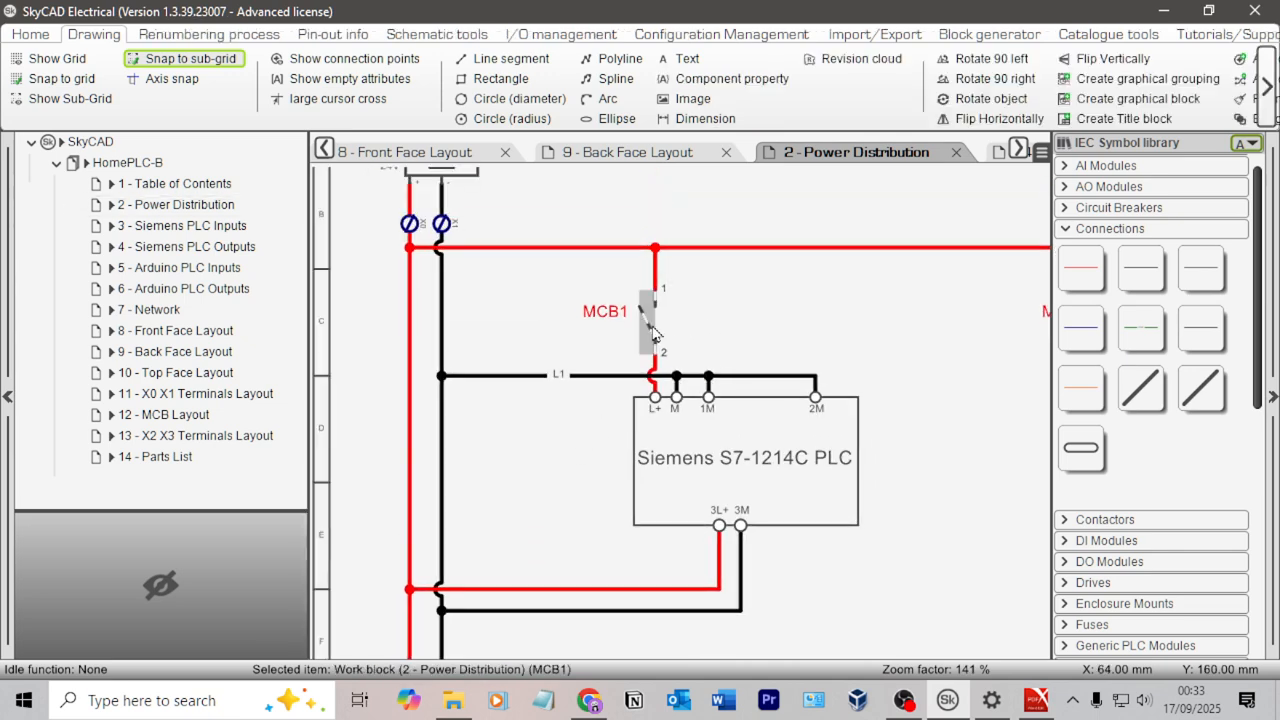
{"action": "scroll", "coordinate": [870, 302], "scroll_direction": "down", "scroll_amount": 2}
{"action": "left_click", "coordinate": [851, 323]}
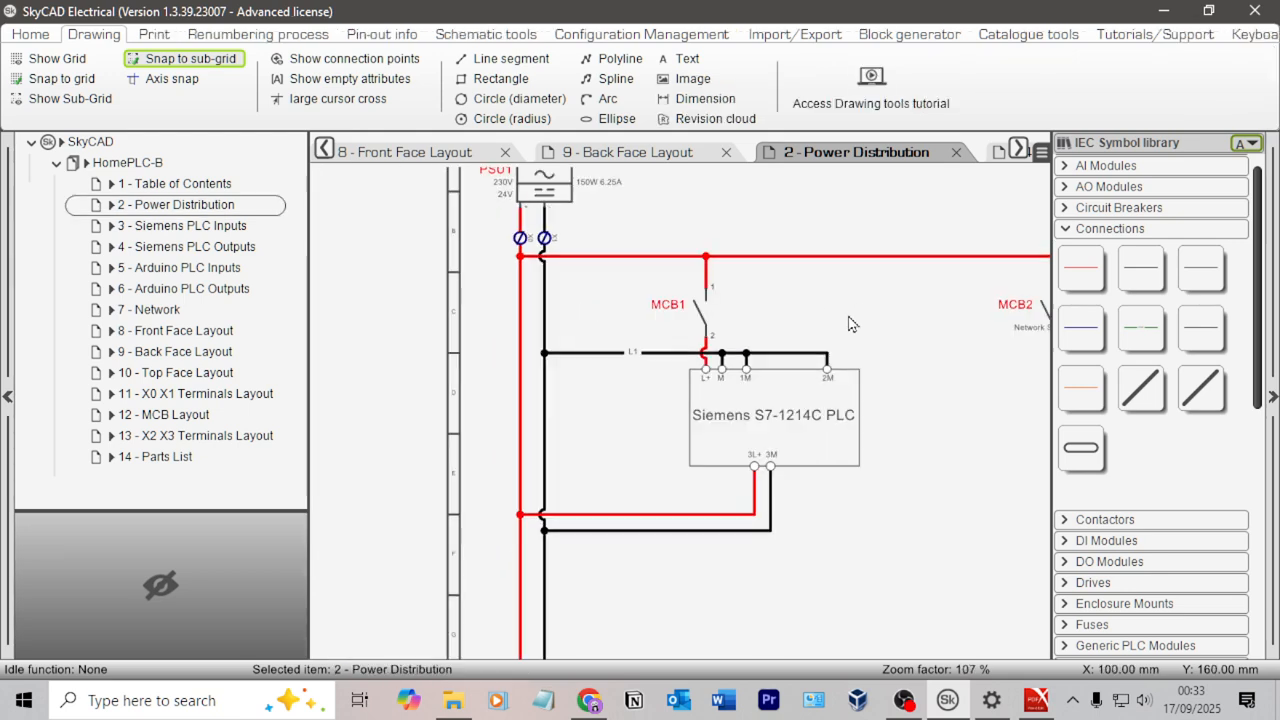
{"action": "scroll", "coordinate": [875, 467], "scroll_direction": "up", "scroll_amount": 2}
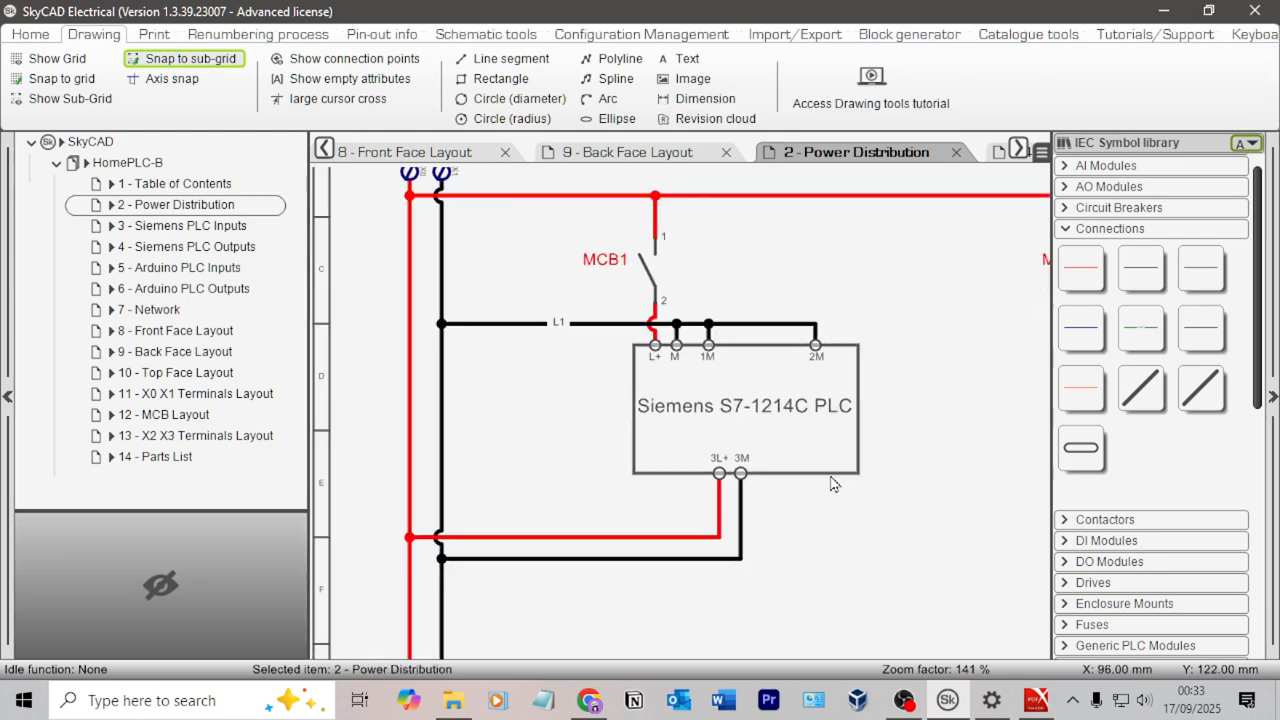
Create a graphical block from the PLC rectangle, its name, terminal circles and labels, with the insertion point at the rectangle's upper-left corner.
{"action": "scroll", "coordinate": [684, 360], "scroll_direction": "up", "scroll_amount": 3}
{"action": "middle_click_drag", "start_coordinate": [965, 356], "coordinate": [827, 343]}
{"action": "left_click", "coordinate": [808, 341]}
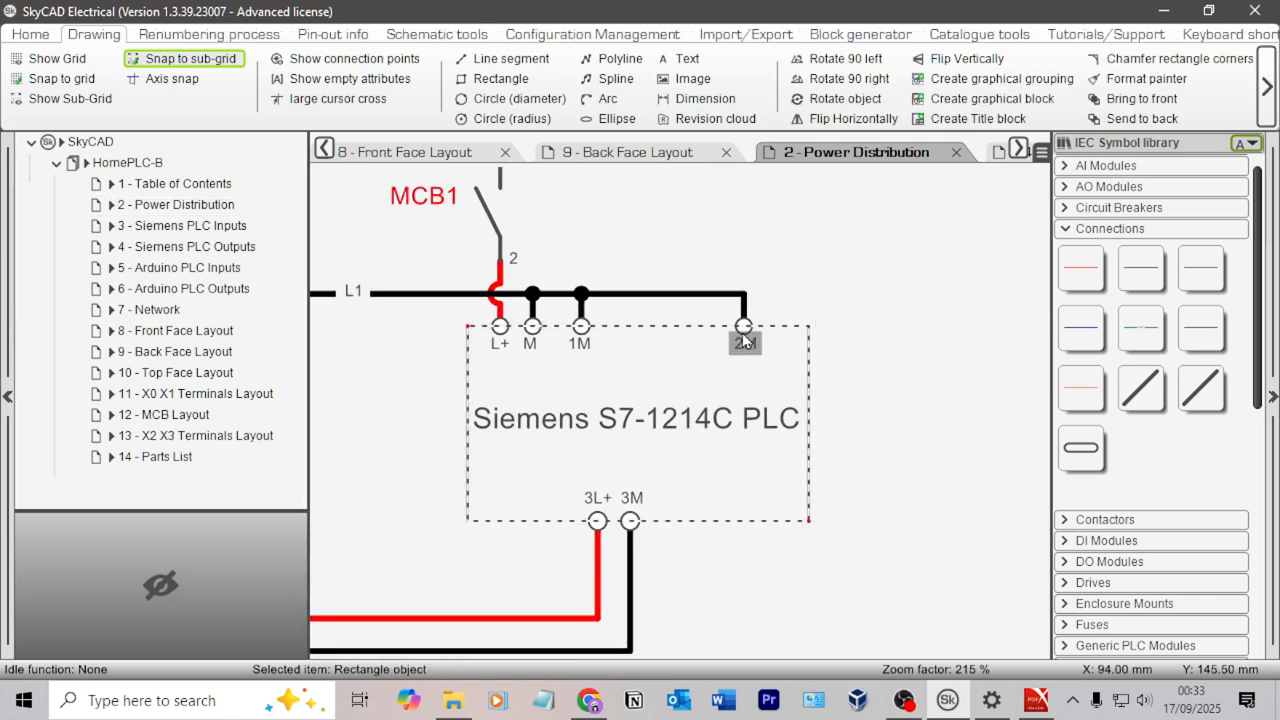
{"action": "left_click", "coordinate": [869, 425]}
{"action": "left_click_drag", "start_coordinate": [865, 546], "coordinate": [437, 316]}
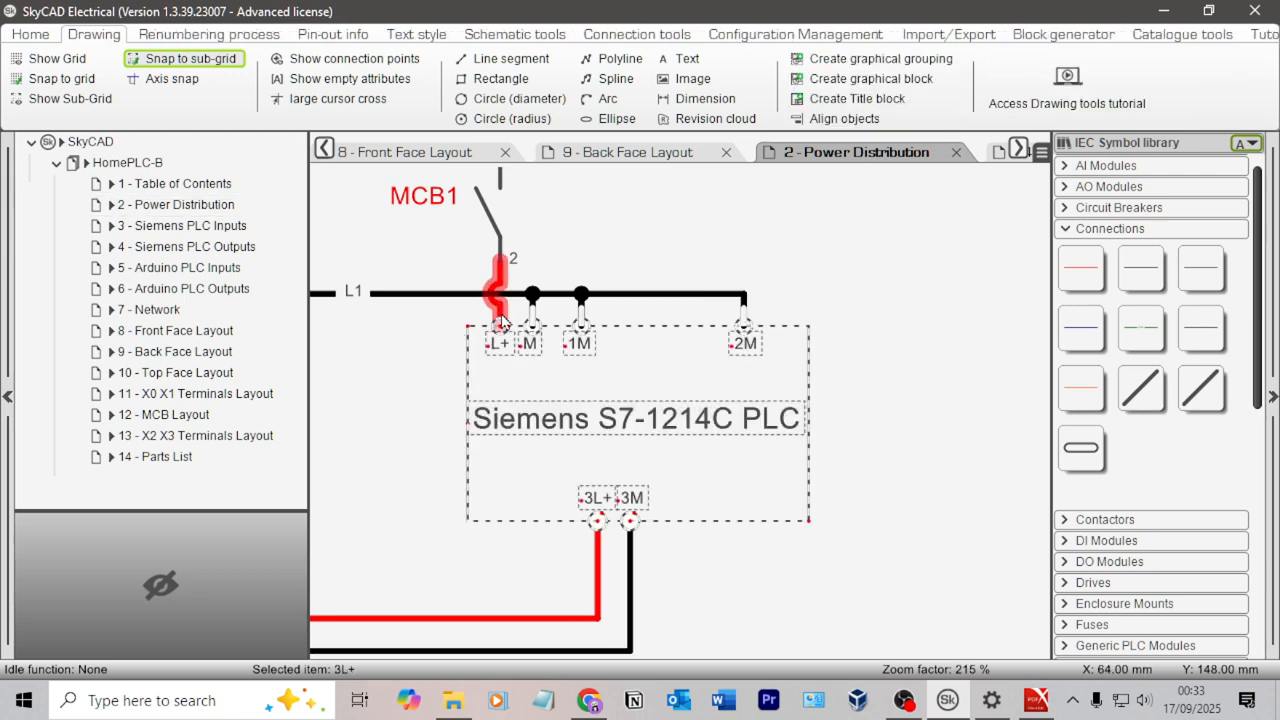
{"action": "left_click", "coordinate": [586, 318]}
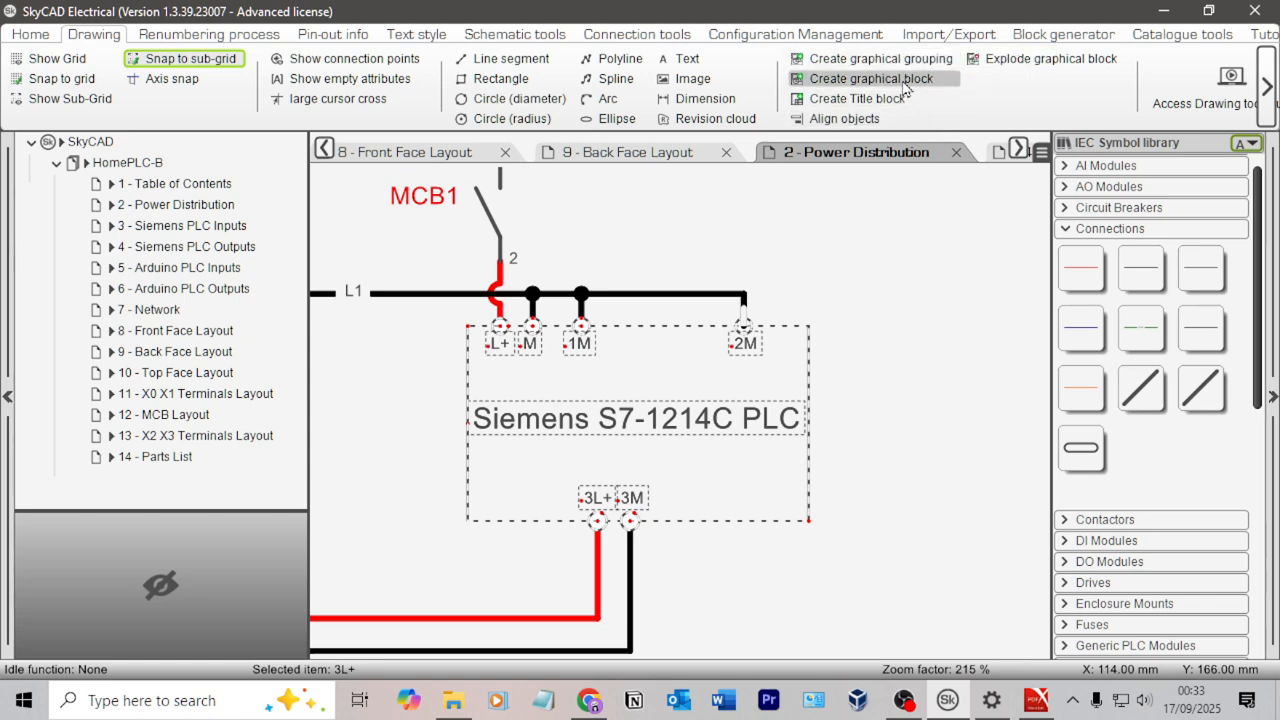
{"action": "left_click", "coordinate": [906, 80]}
{"action": "left_click", "coordinate": [888, 413]}
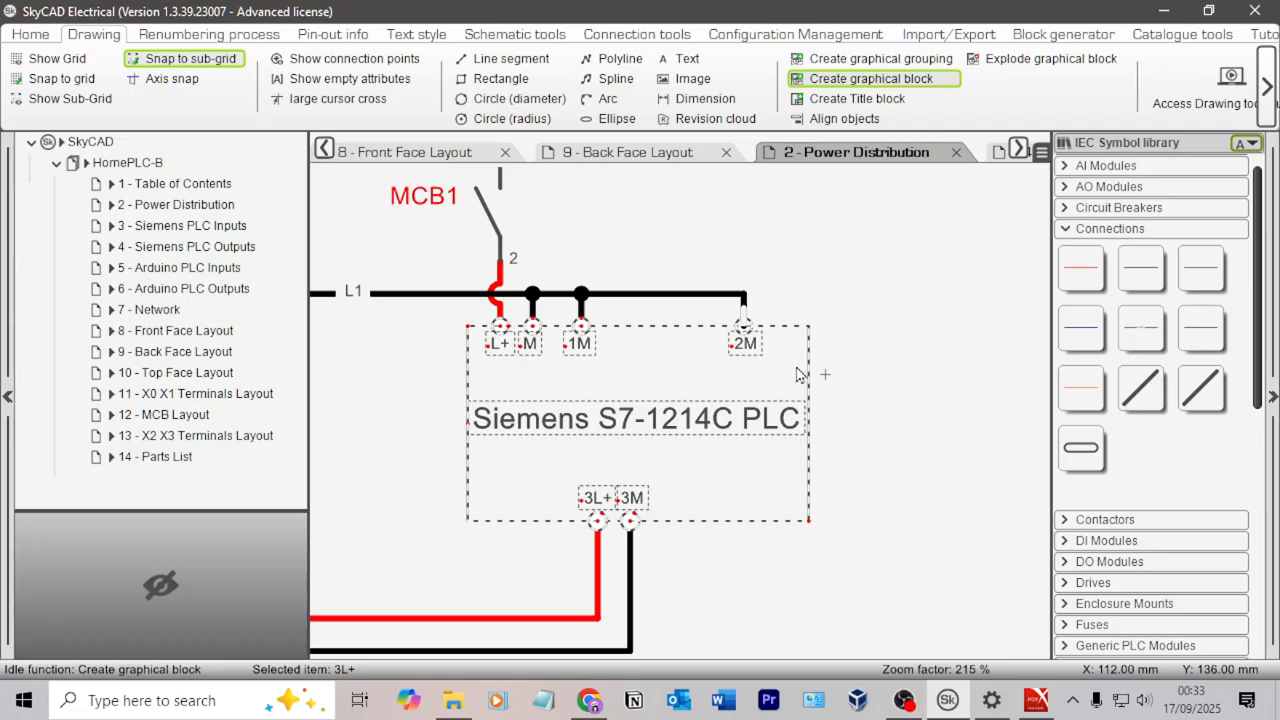
{"action": "left_click", "coordinate": [470, 332]}
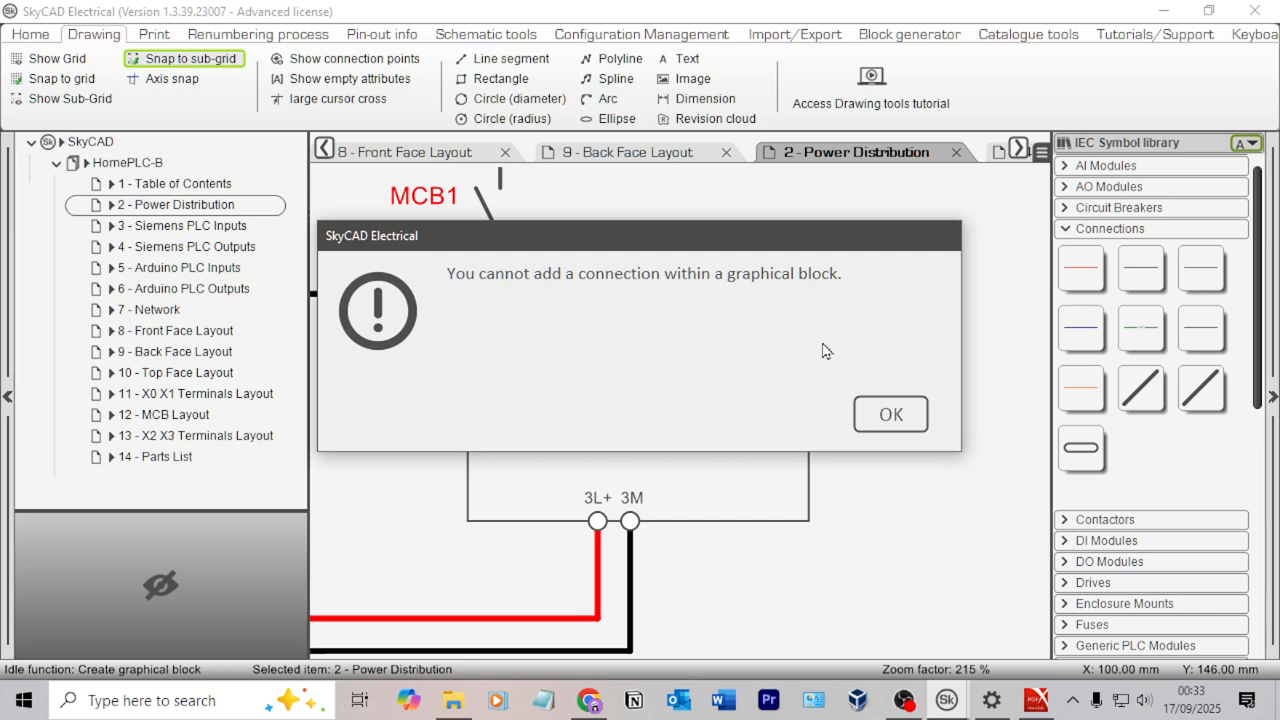
{"action": "left_click", "coordinate": [893, 414]}
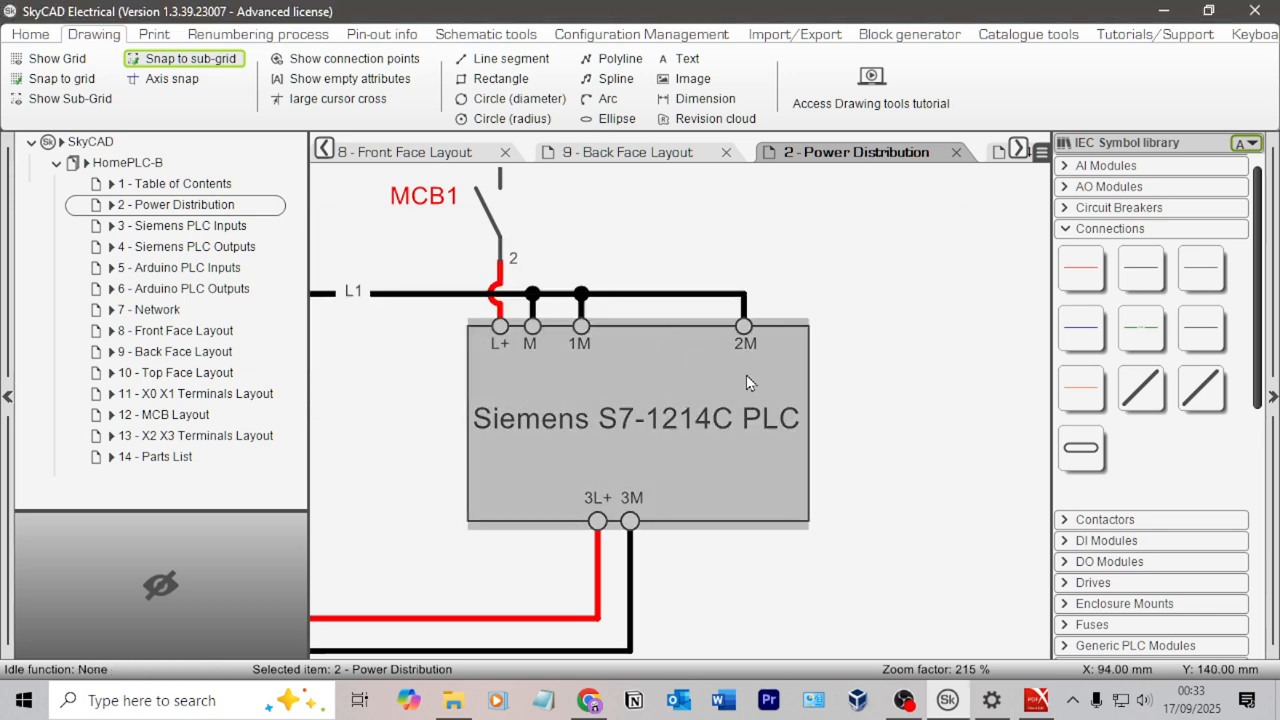
Try moving the new Siemens PLC block to the right of its wiring, and undo the move.
{"action": "left_click", "coordinate": [709, 371]}
{"action": "left_click_drag", "start_coordinate": [627, 375], "coordinate": [789, 382]}
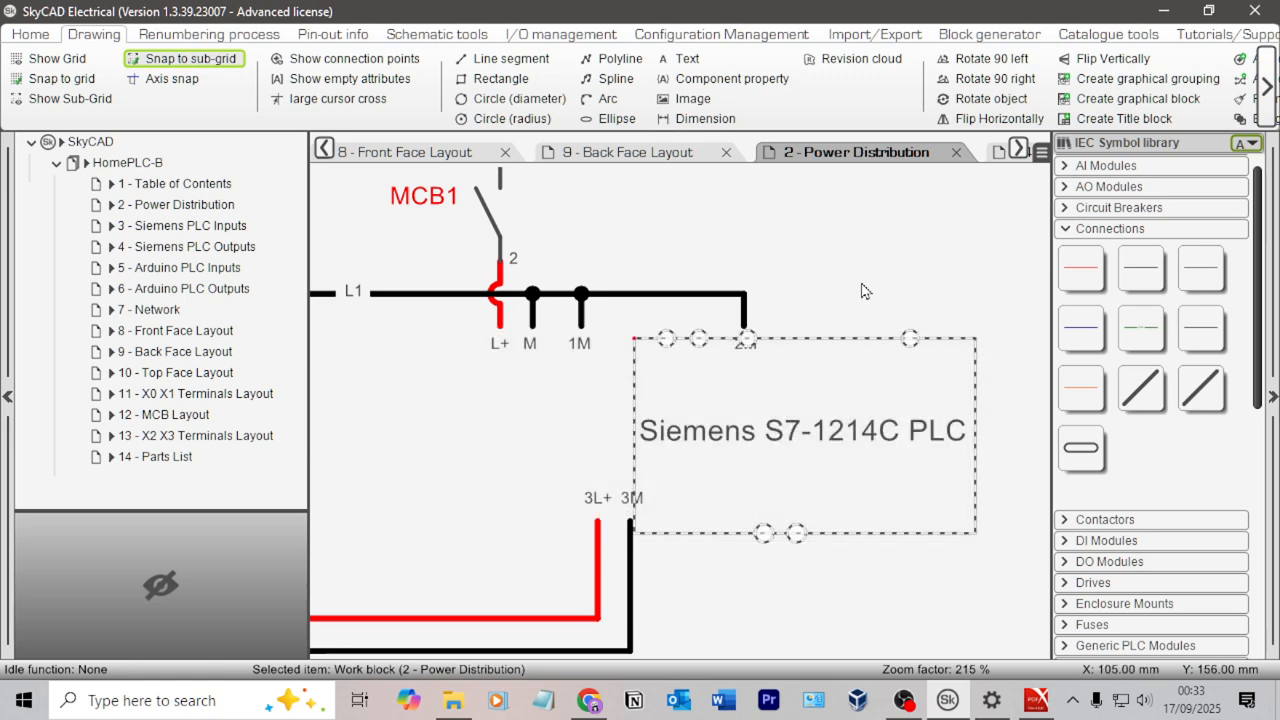
{"action": "key", "text": "ctrl+z"}
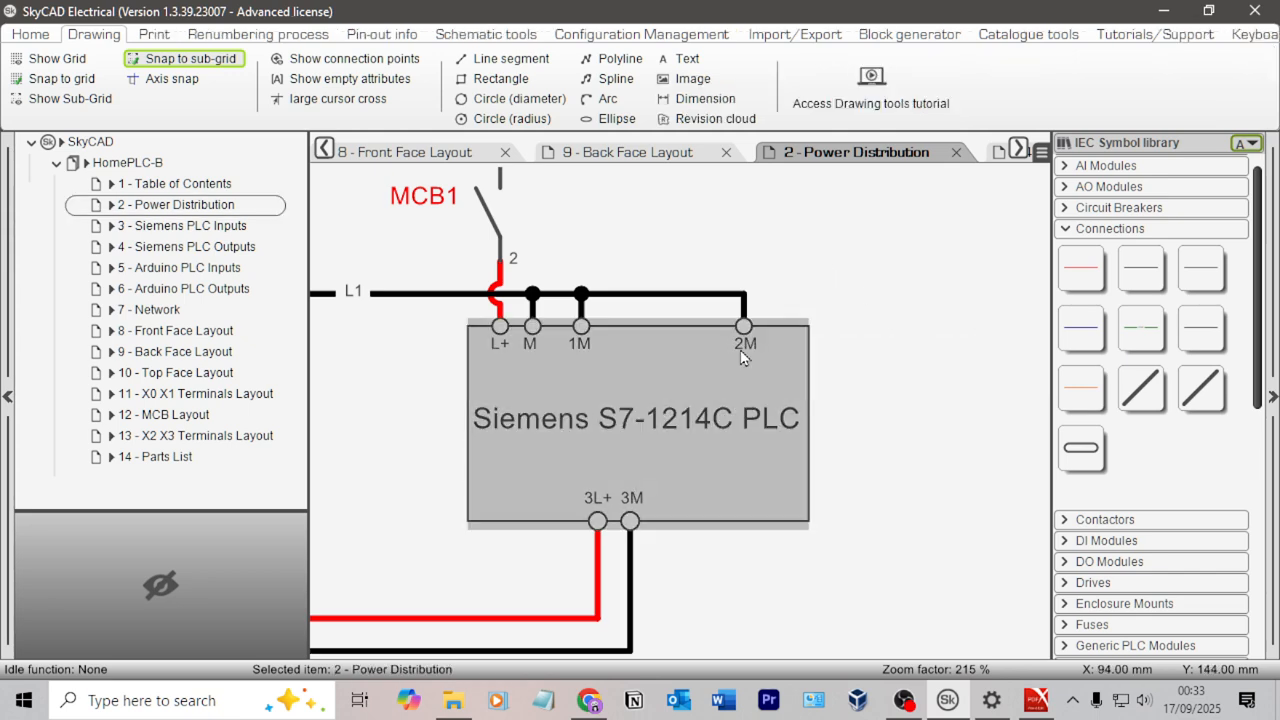
Create a graphical block from the PLC rectangle, name, terminal circles and labels, placing its insertion point at the rectangle's upper-left corner.
{"action": "left_click", "coordinate": [873, 348]}
{"action": "left_click", "coordinate": [809, 346]}
{"action": "left_click", "coordinate": [925, 438]}
{"action": "left_click_drag", "start_coordinate": [843, 538], "coordinate": [443, 320]}
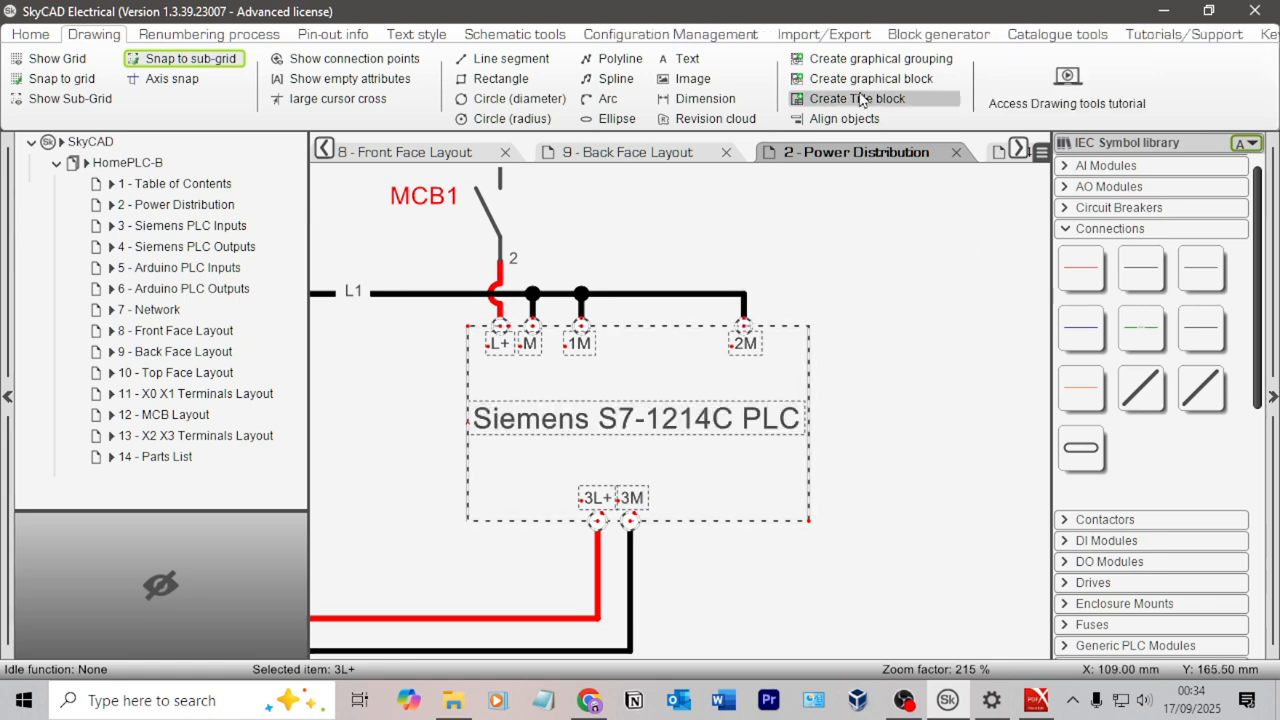
{"action": "left_click", "coordinate": [903, 90]}
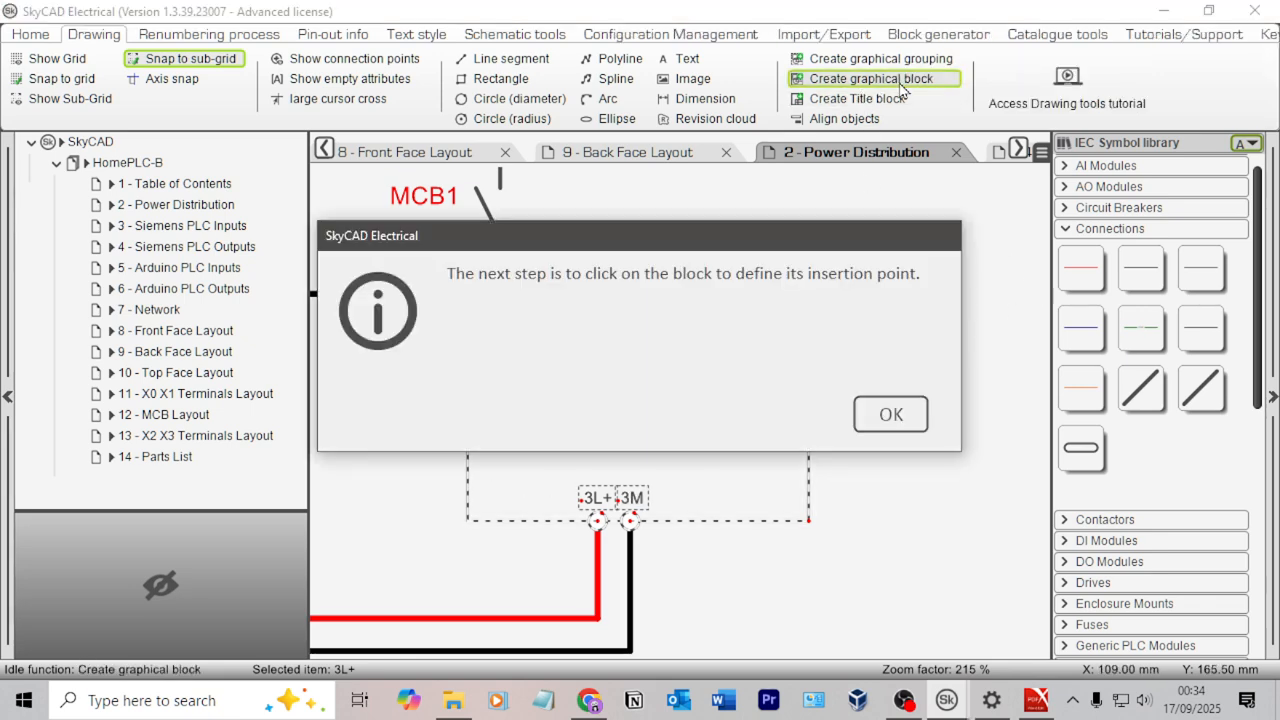
{"action": "left_click", "coordinate": [870, 412]}
{"action": "left_click", "coordinate": [463, 338]}
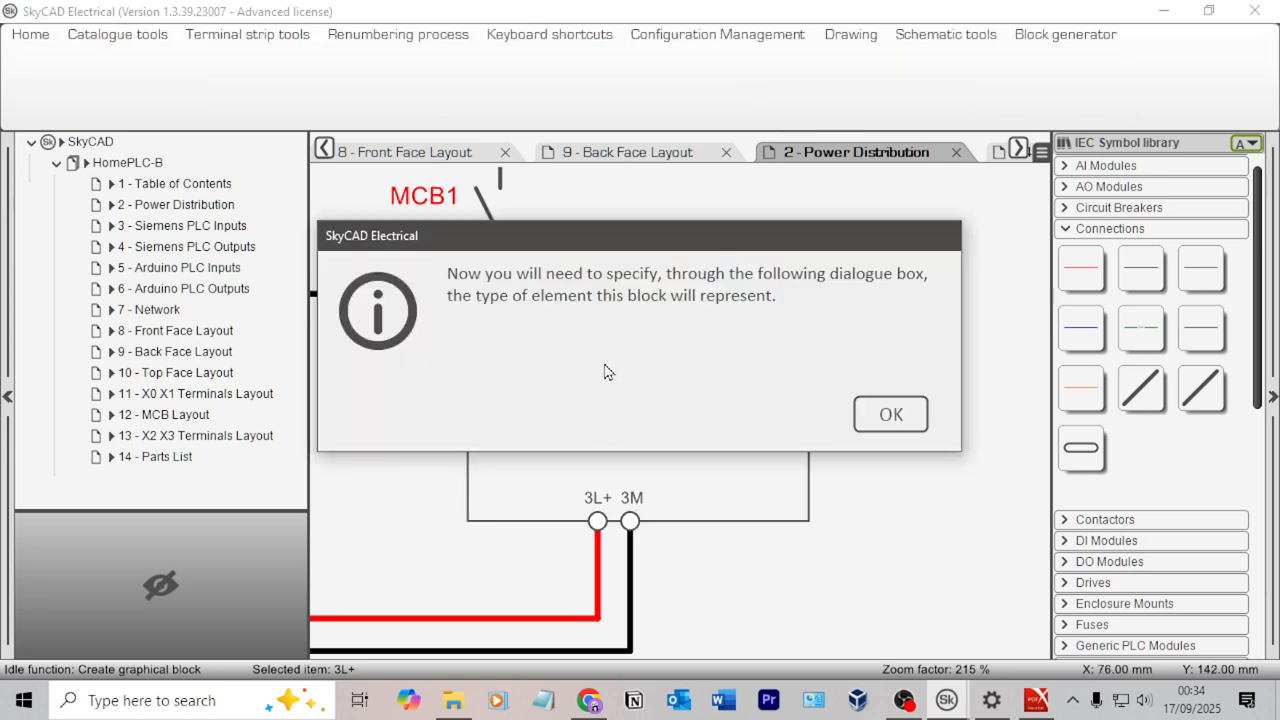
Assign PLC from the Standard environment as the element type of the new block.
{"action": "left_click", "coordinate": [880, 410]}
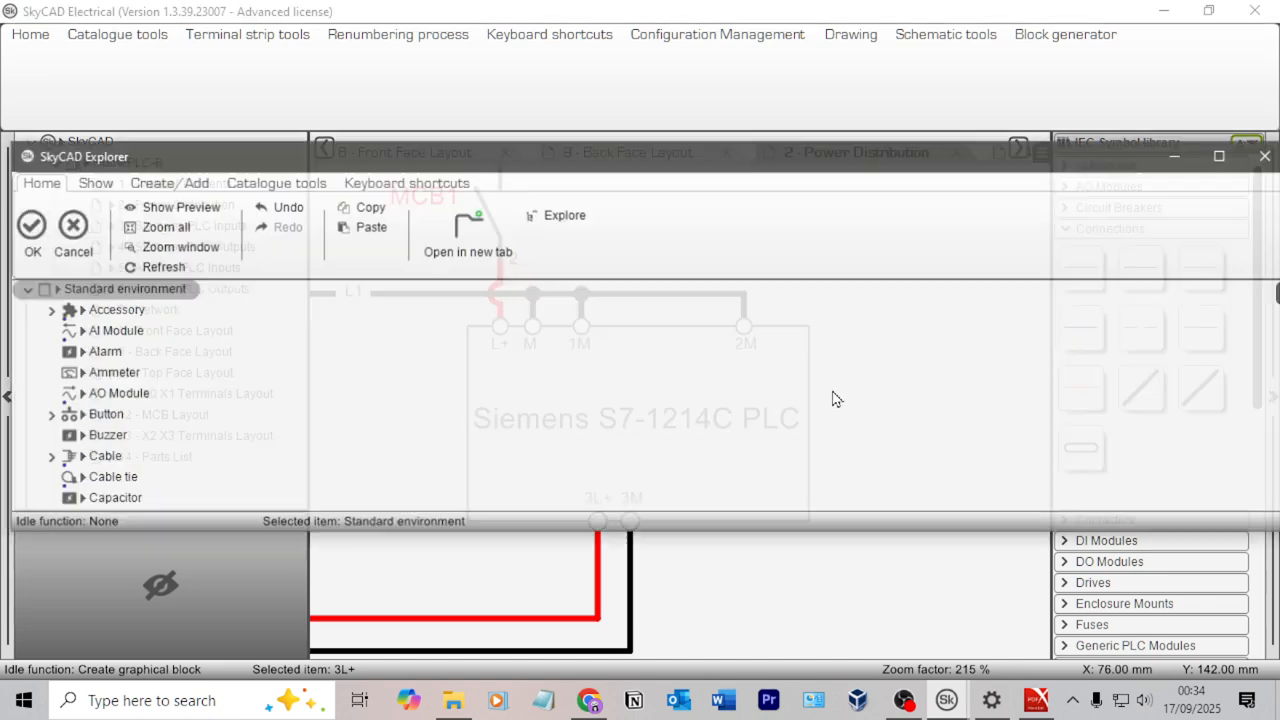
{"action": "scroll", "coordinate": [140, 400], "scroll_direction": "down", "scroll_amount": 2}
{"action": "scroll", "coordinate": [140, 410], "scroll_direction": "down", "scroll_amount": 5}
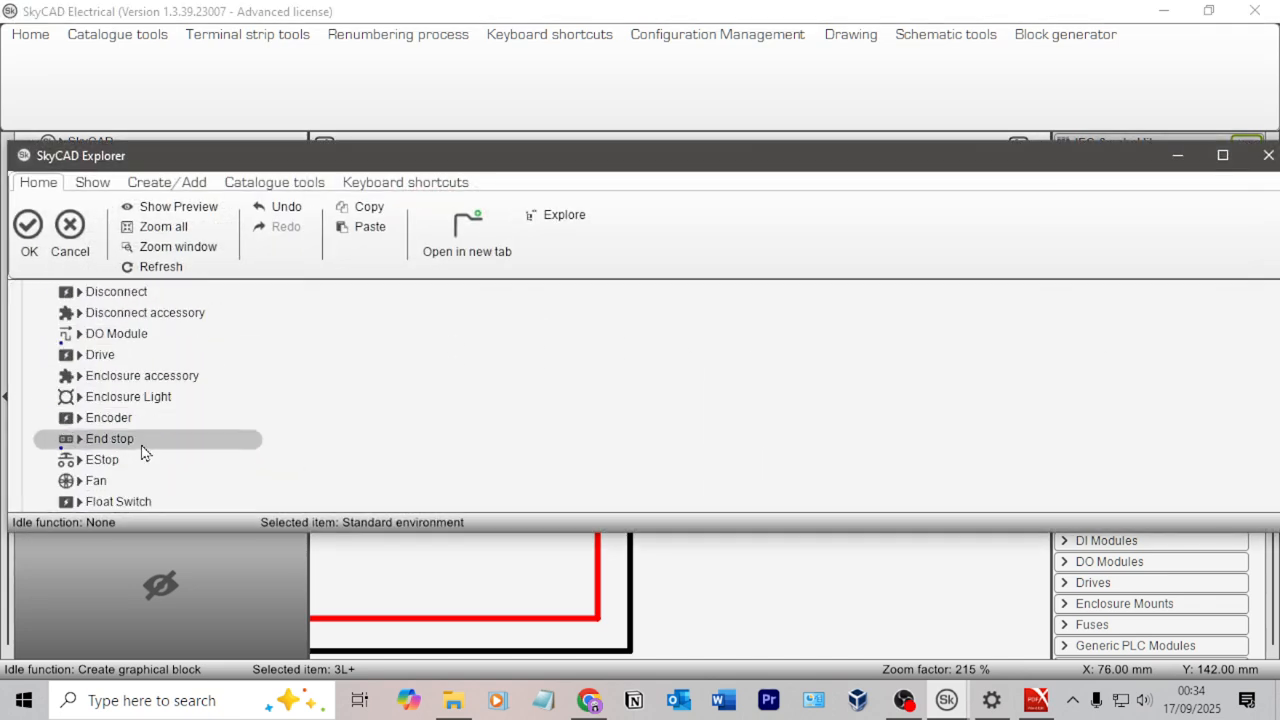
{"action": "scroll", "coordinate": [140, 460], "scroll_direction": "down", "scroll_amount": 4}
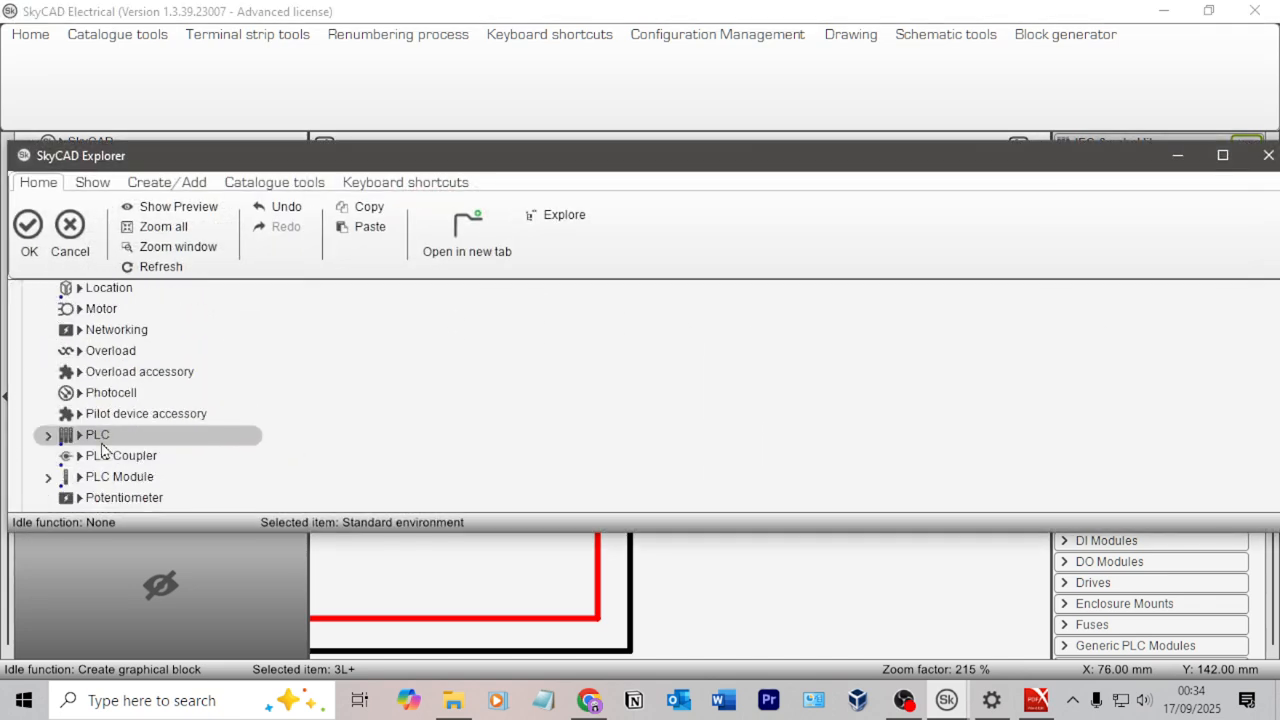
{"action": "left_click", "coordinate": [80, 434]}
{"action": "left_click", "coordinate": [29, 228]}
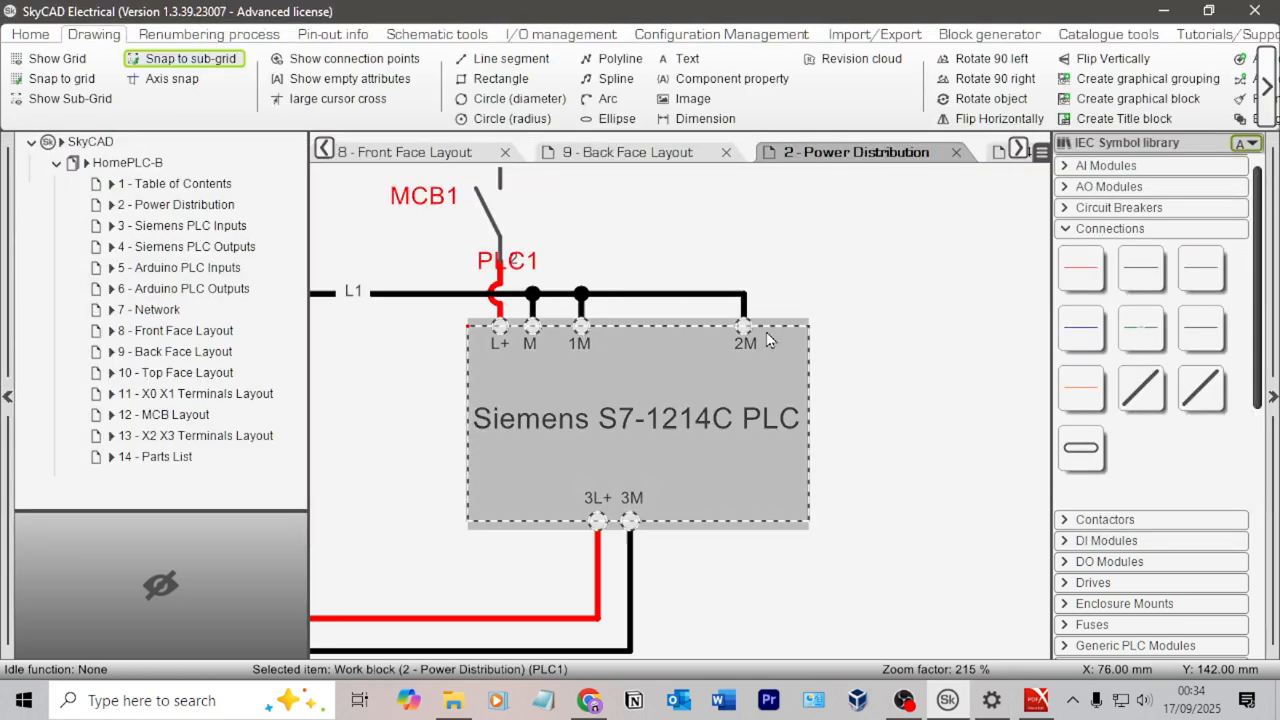
Look for the new PLC block in the symbol library's Generic PLC Modules and PLC's categories.
{"action": "scroll", "coordinate": [1190, 400], "scroll_direction": "down", "scroll_amount": 3}
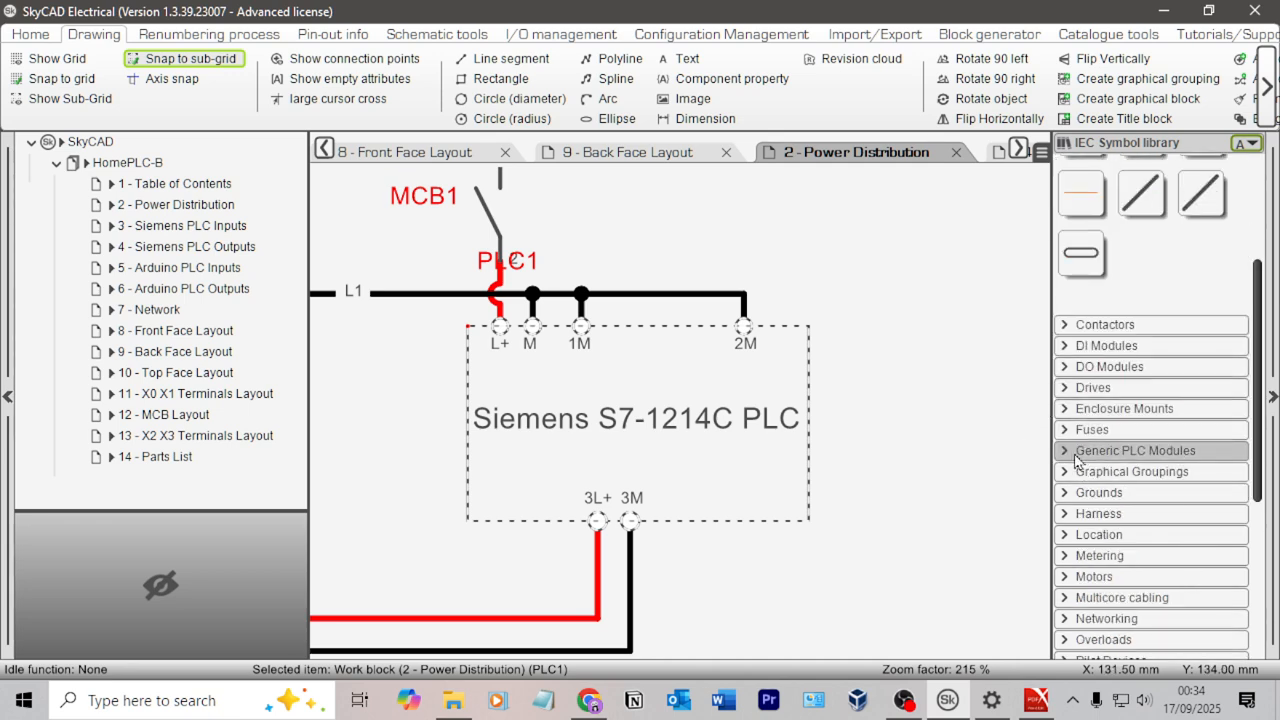
{"action": "scroll", "coordinate": [1064, 455], "scroll_direction": "down", "scroll_amount": 4}
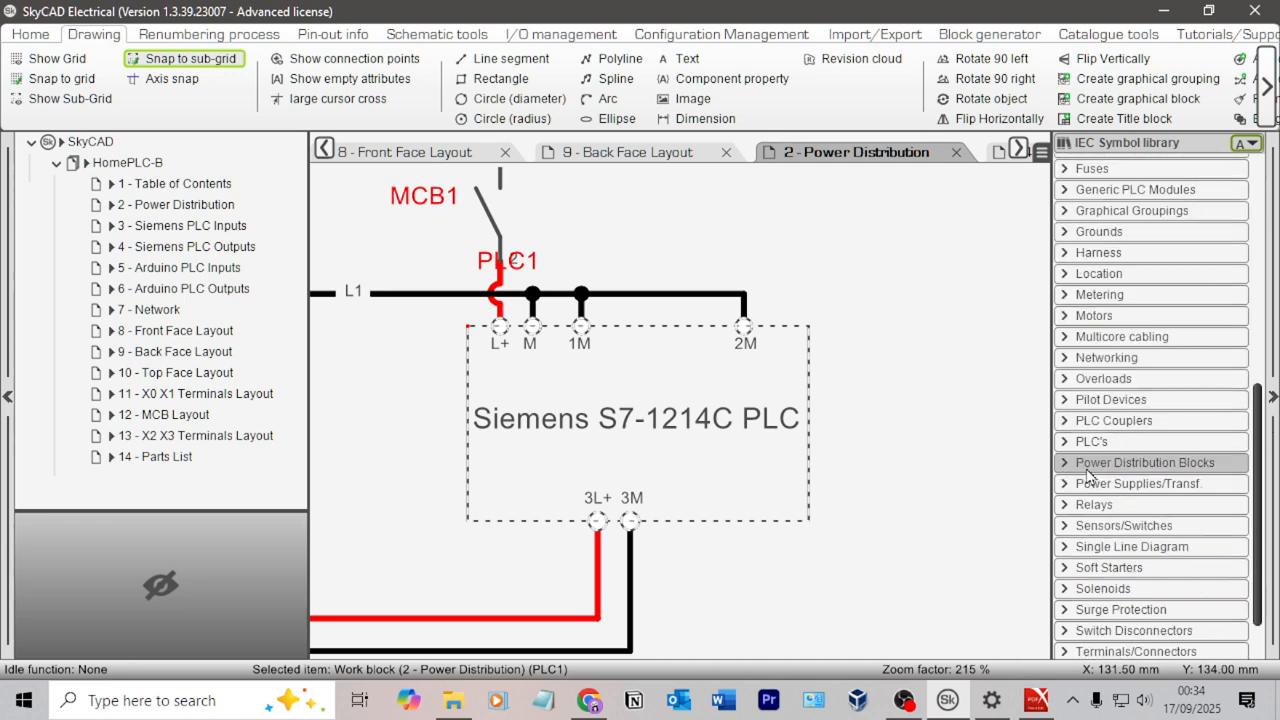
{"action": "left_click", "coordinate": [1066, 192]}
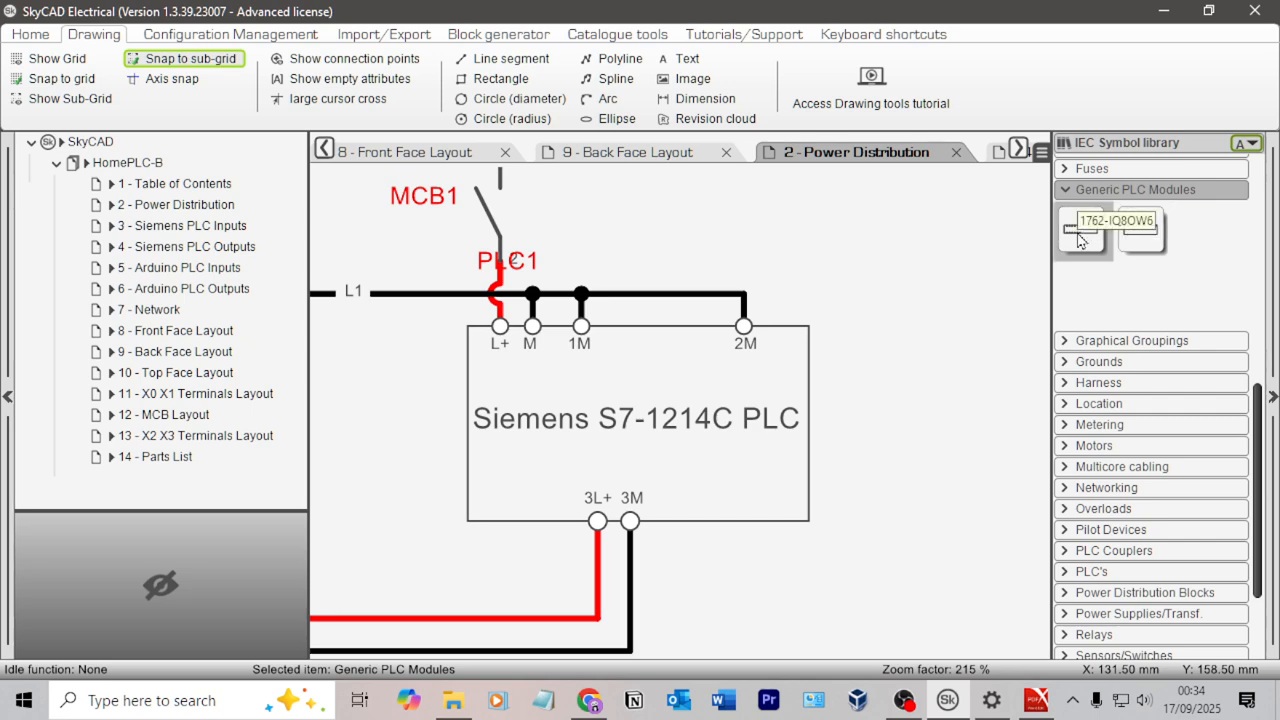
{"action": "left_click", "coordinate": [1068, 574]}
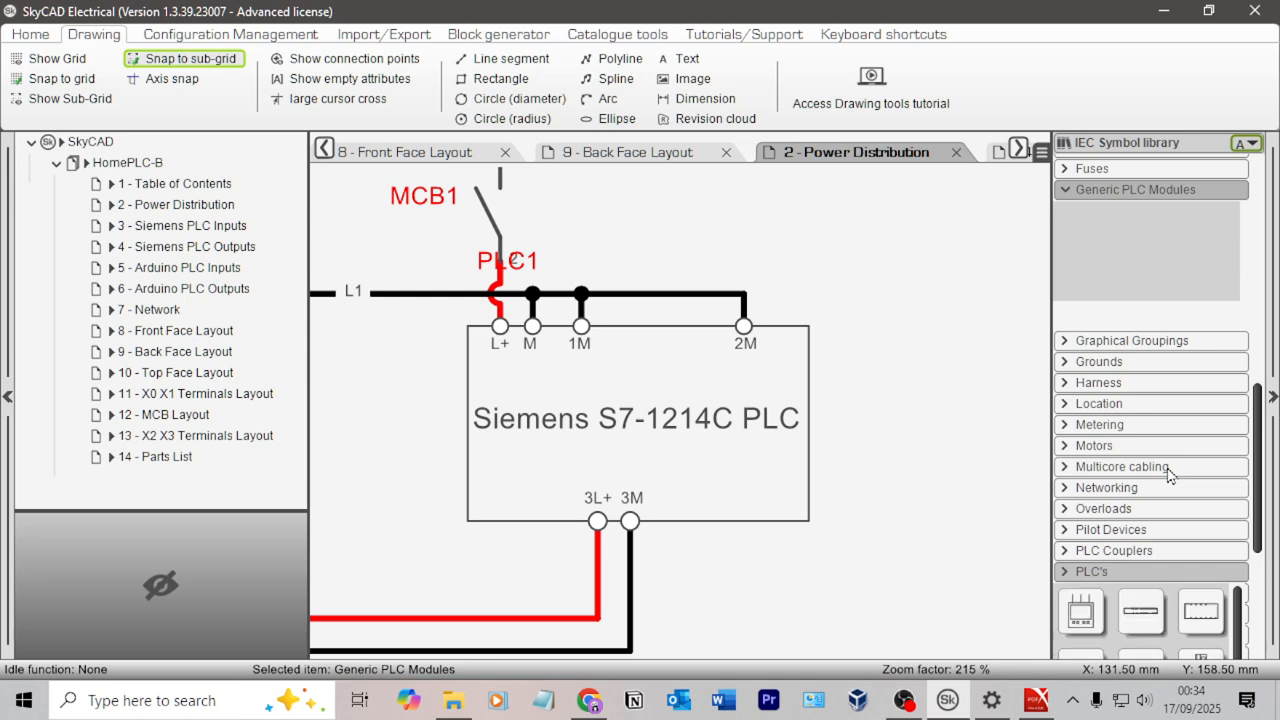
{"action": "scroll", "coordinate": [1168, 476], "scroll_direction": "down", "scroll_amount": 8}
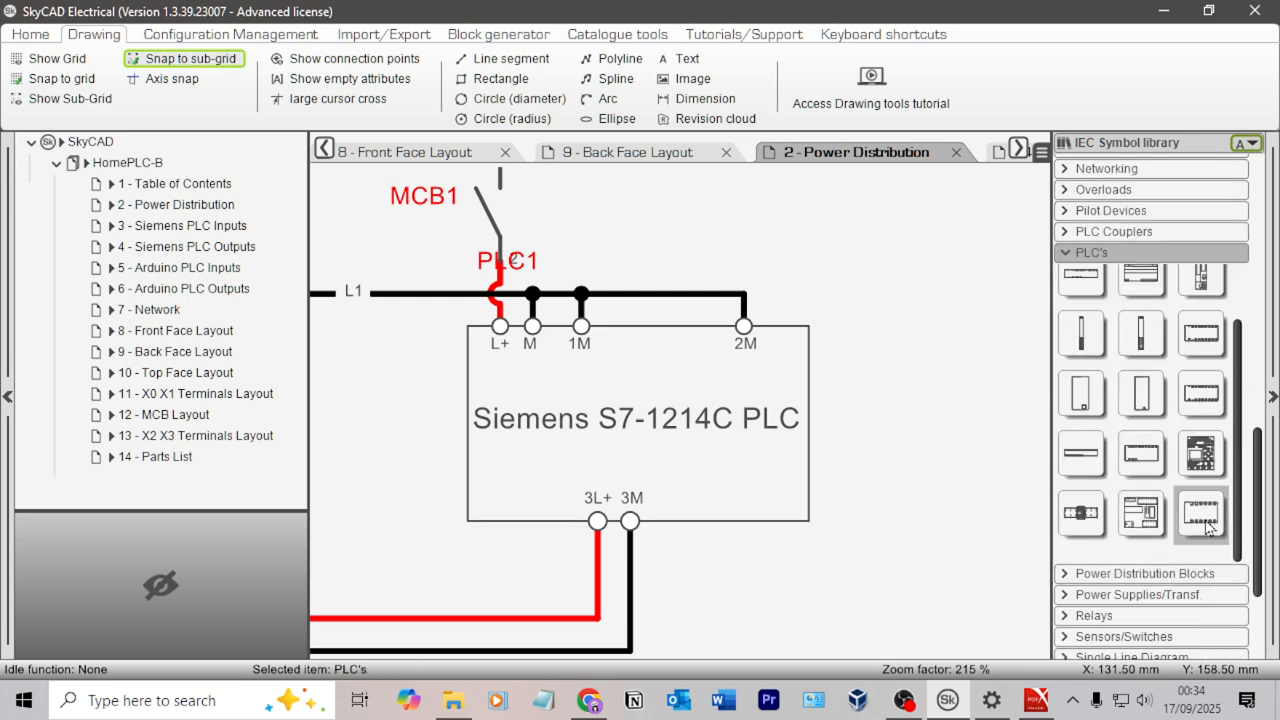
{"action": "left_click", "coordinate": [806, 385]}
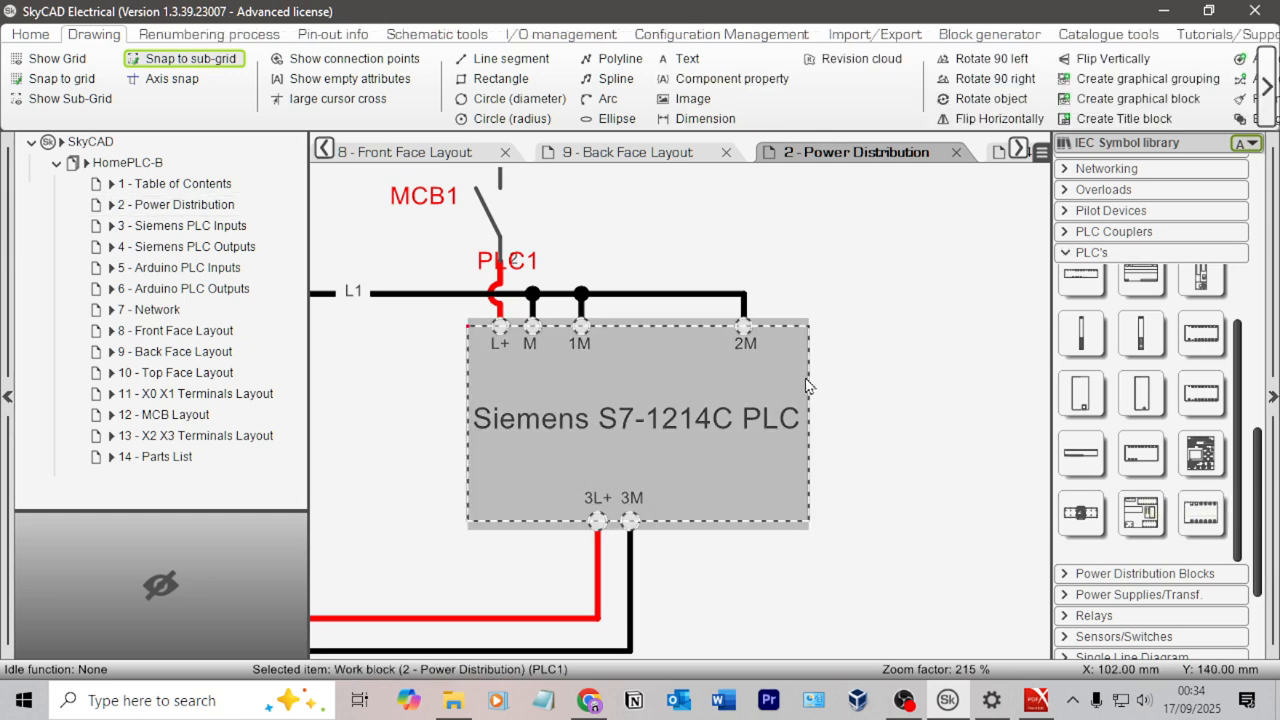
{"action": "right_click", "coordinate": [808, 386]}
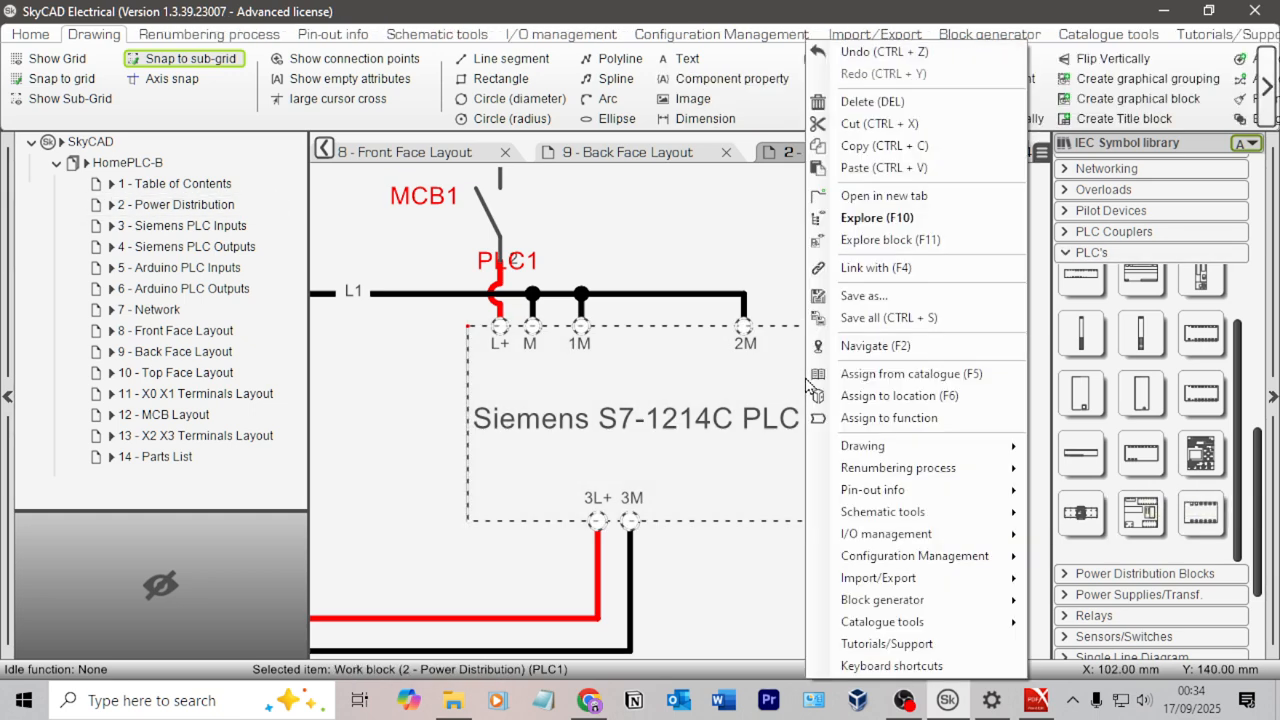
{"action": "mouse_move", "coordinate": [902, 453]}
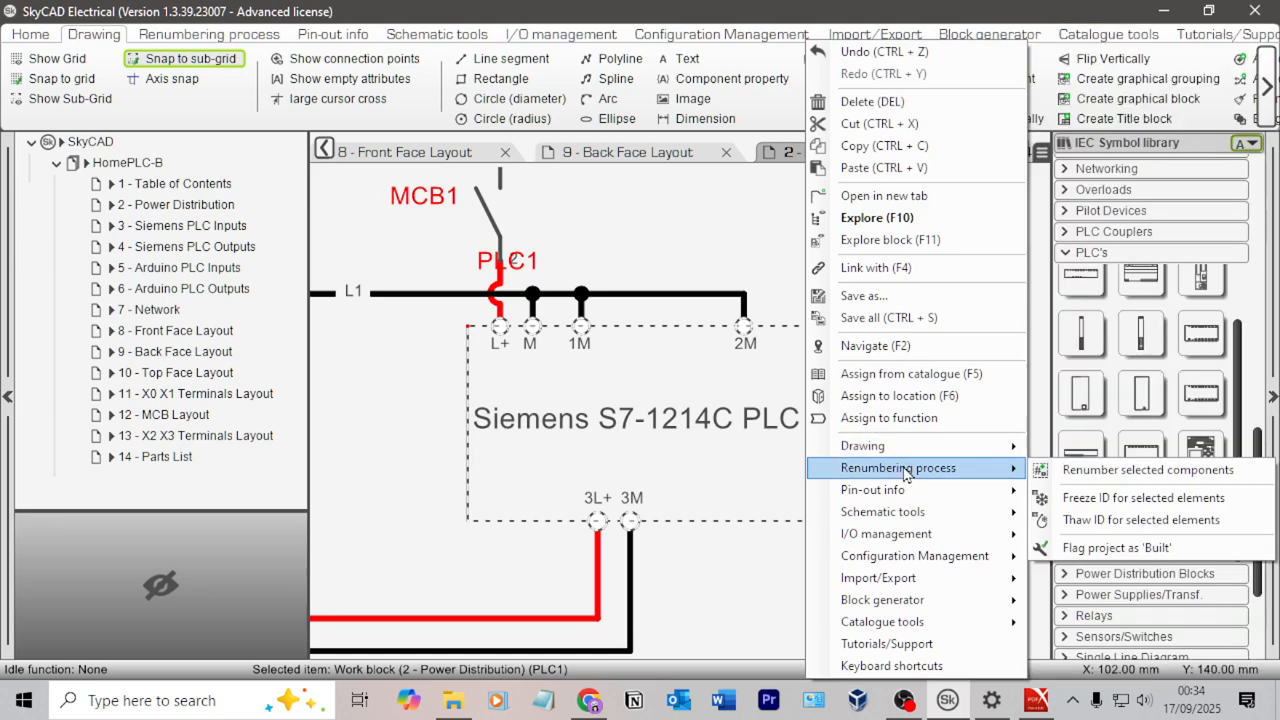
{"action": "mouse_move", "coordinate": [895, 601]}
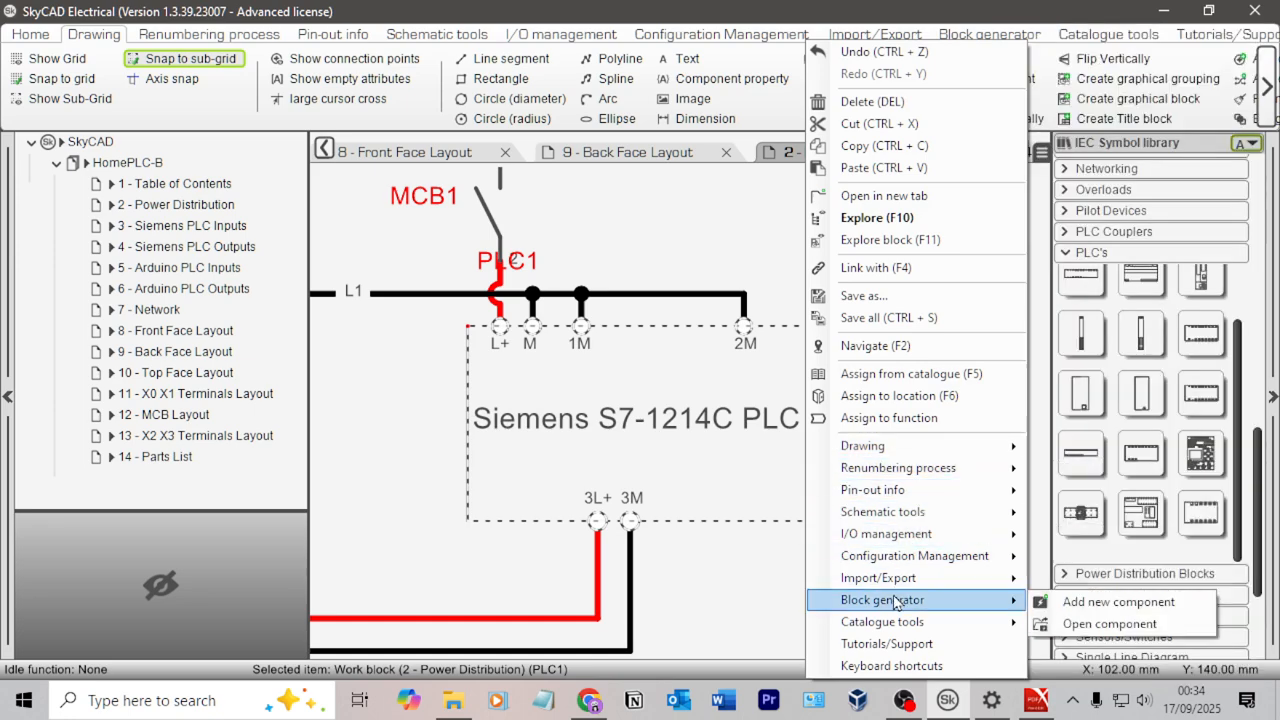
{"action": "mouse_move", "coordinate": [917, 520]}
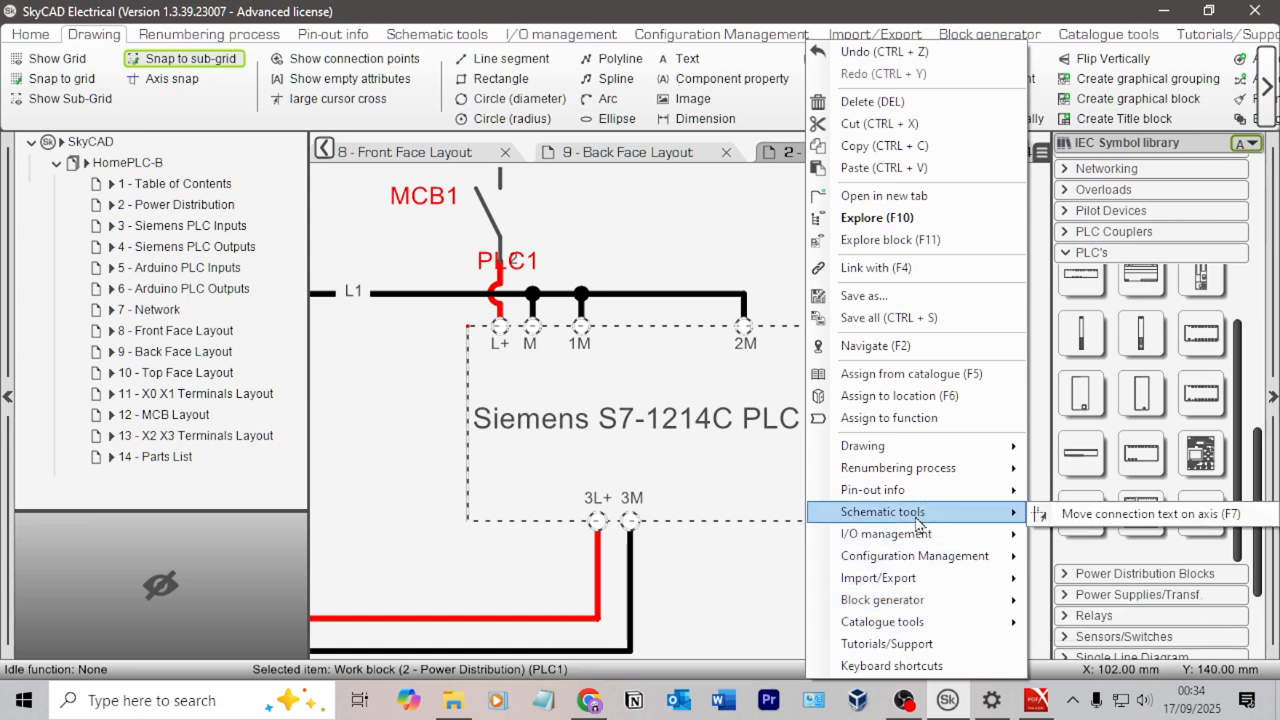
{"action": "left_click", "coordinate": [688, 341]}
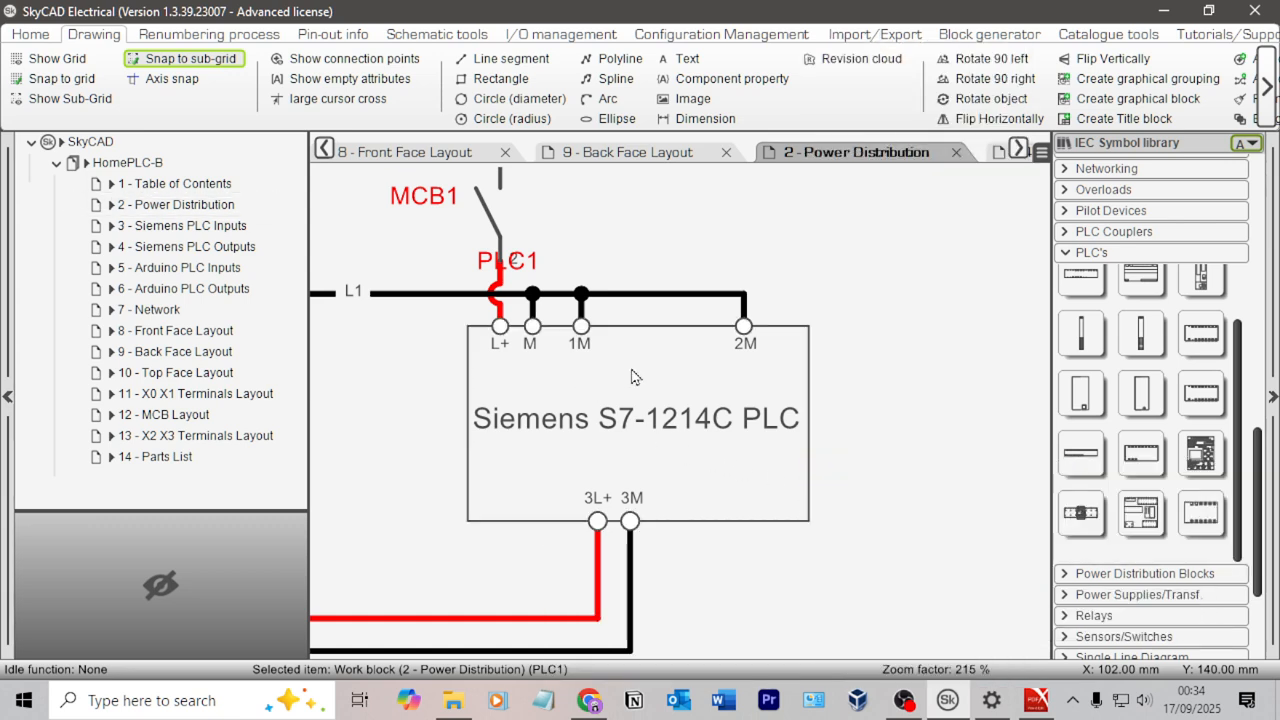
Start a graphical grouping from the Siemens PLC block, with the insertion point at its upper-left corner.
{"action": "left_click", "coordinate": [688, 341]}
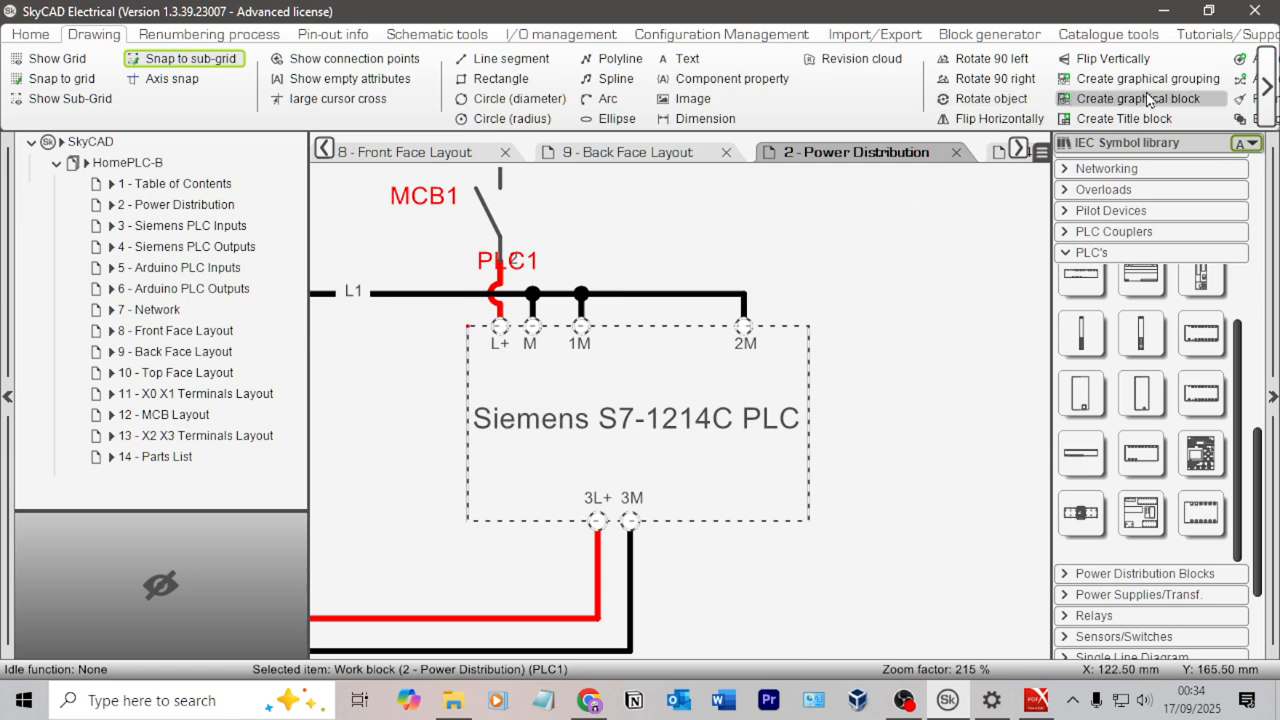
{"action": "scroll", "coordinate": [1148, 98], "scroll_direction": "down", "scroll_amount": 5}
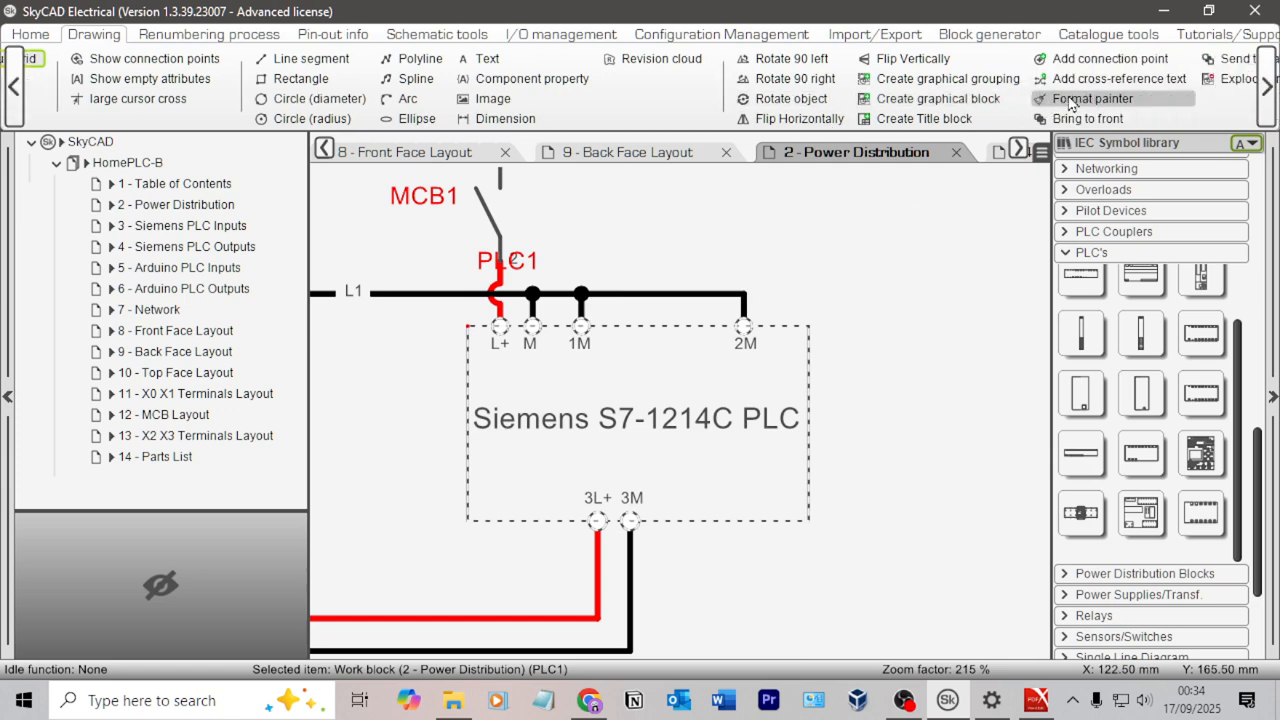
{"action": "scroll", "coordinate": [1070, 100], "scroll_direction": "down", "scroll_amount": 4}
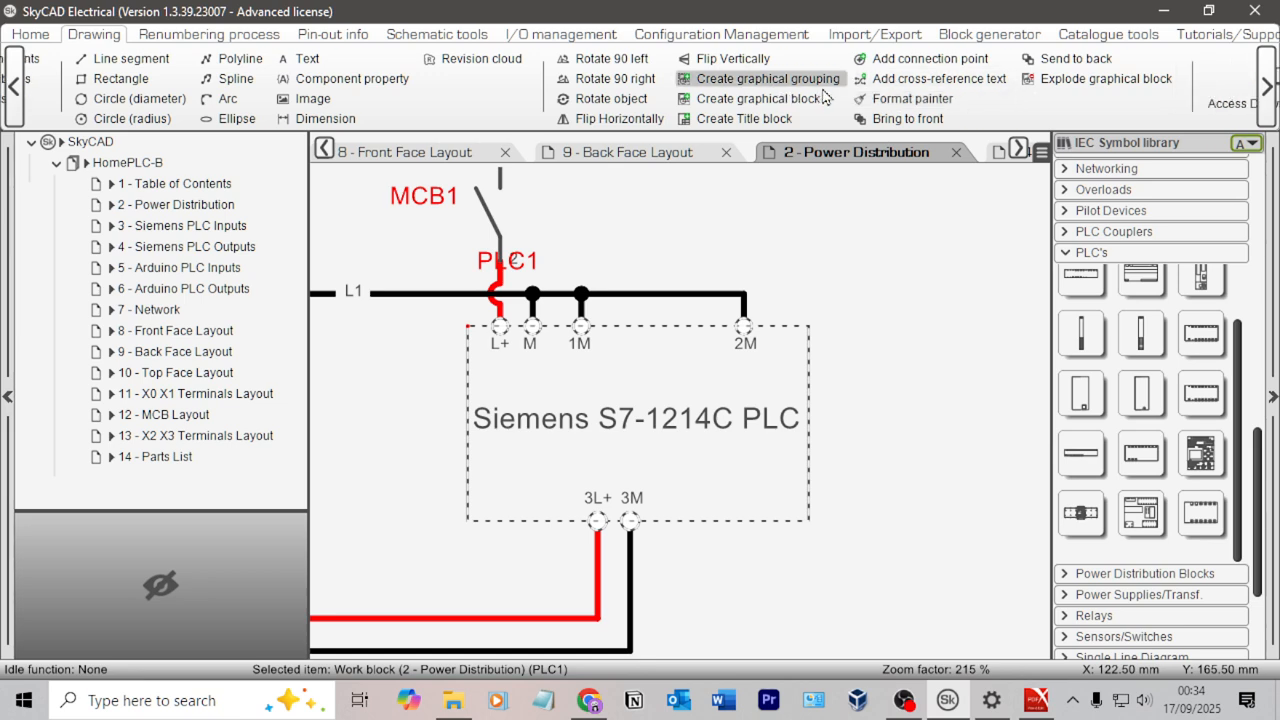
{"action": "left_click", "coordinate": [714, 80]}
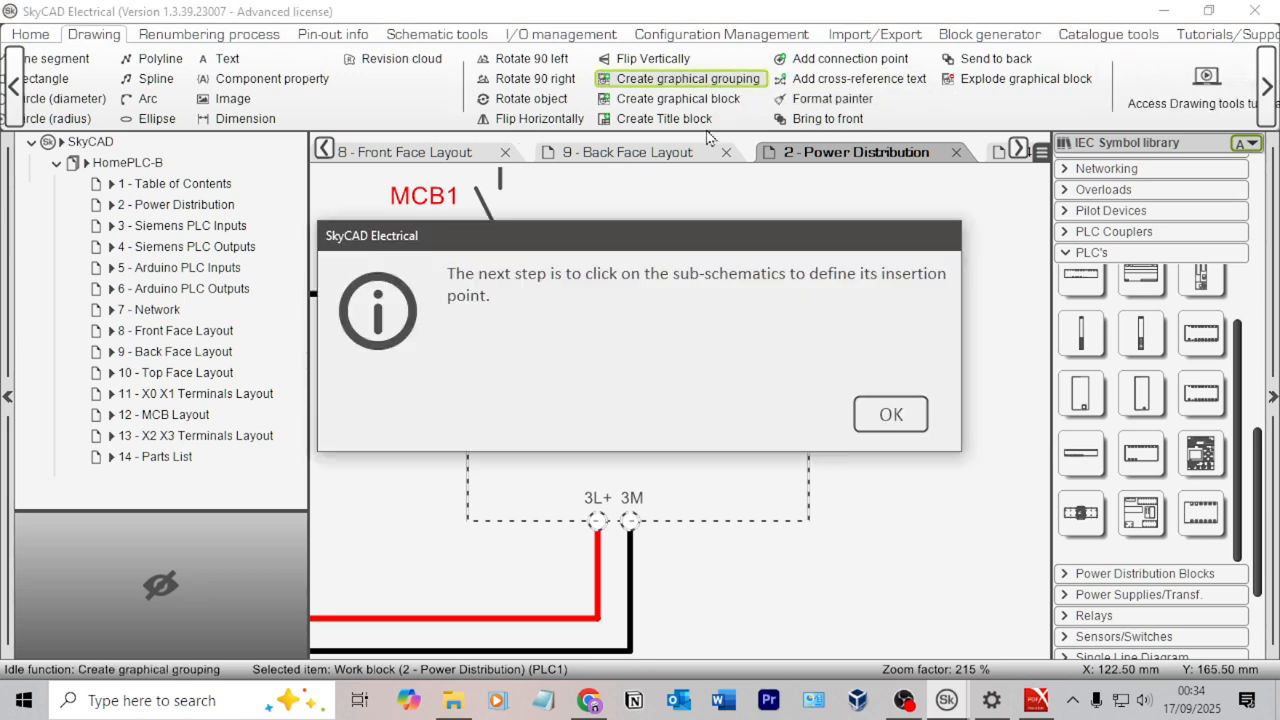
{"action": "left_click", "coordinate": [889, 414]}
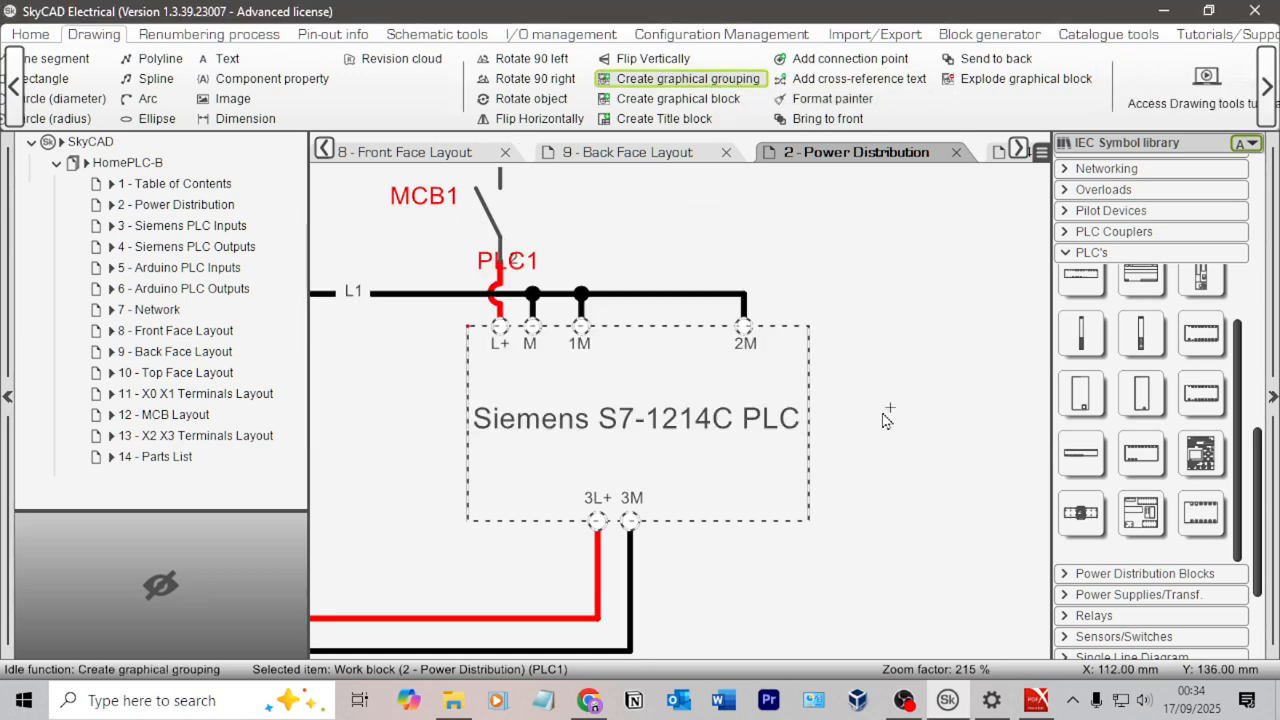
{"action": "left_click", "coordinate": [470, 331]}
Save the grouping as S7-1214C.SkyCadFile in the Graphical grouping folder.
{"action": "left_click", "coordinate": [257, 427]}
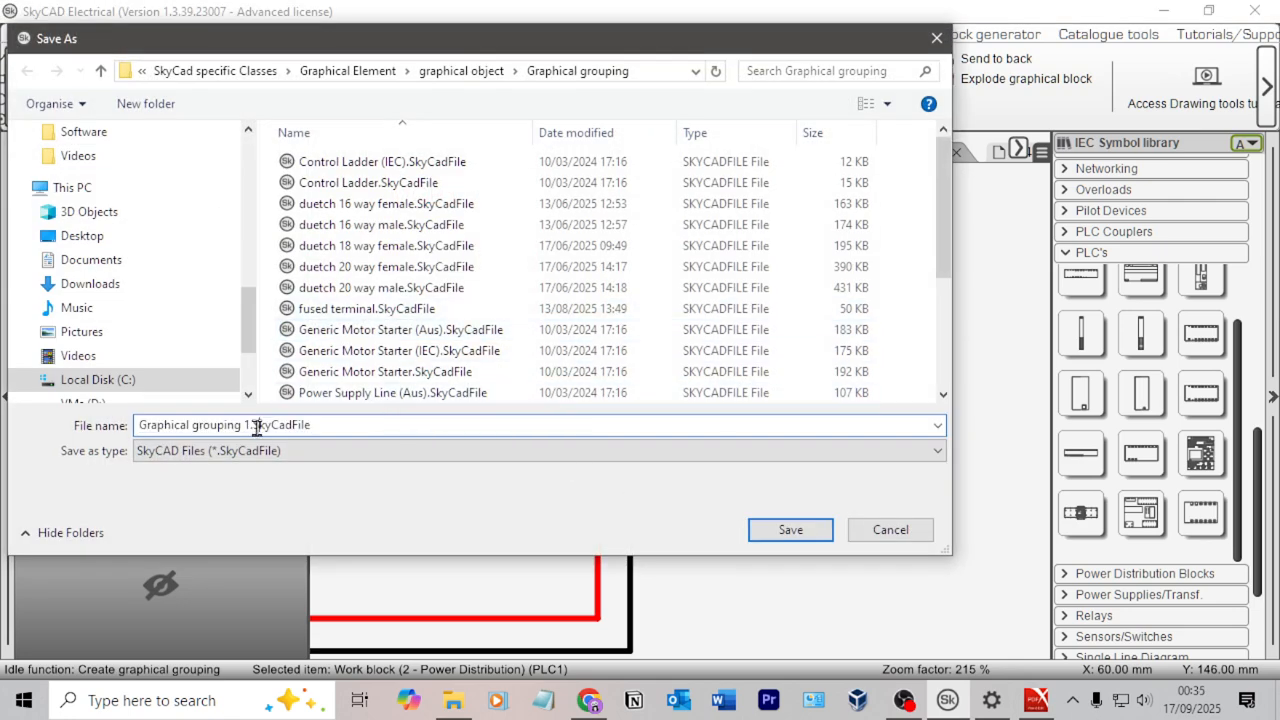
{"action": "left_click_drag", "start_coordinate": [250, 425], "coordinate": [172, 425]}
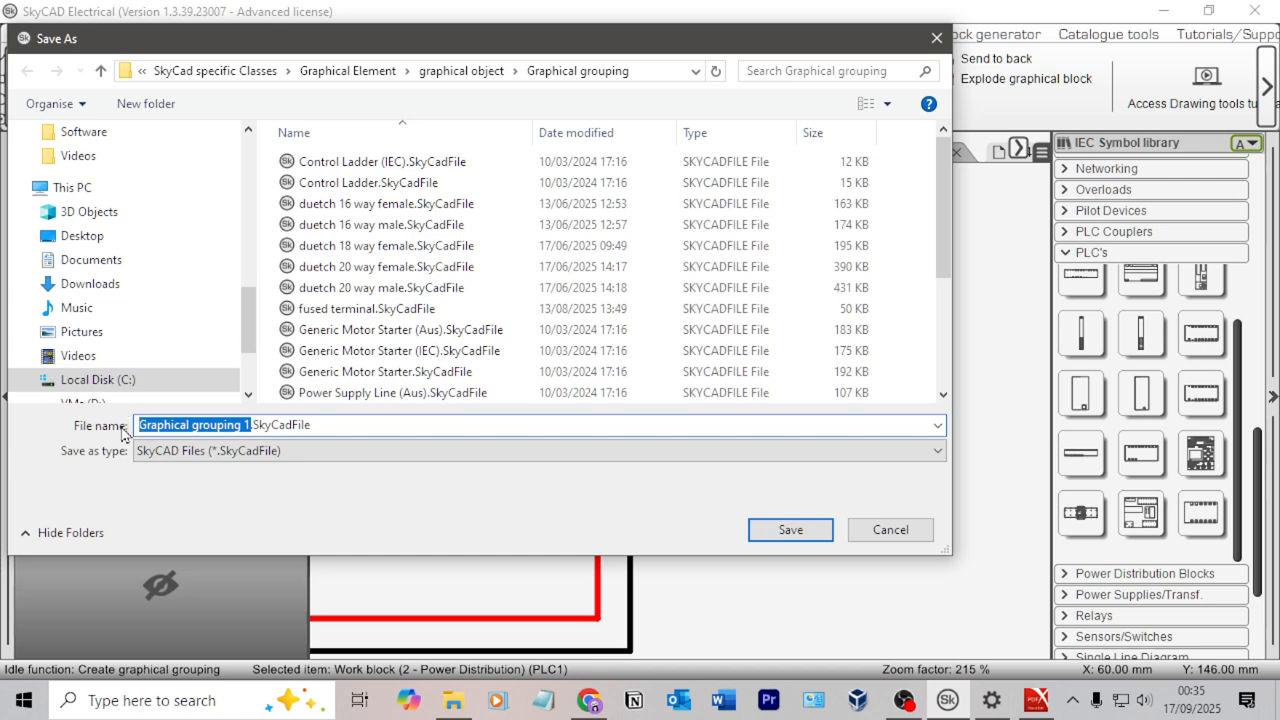
{"action": "type", "text": "S7-1214C"}
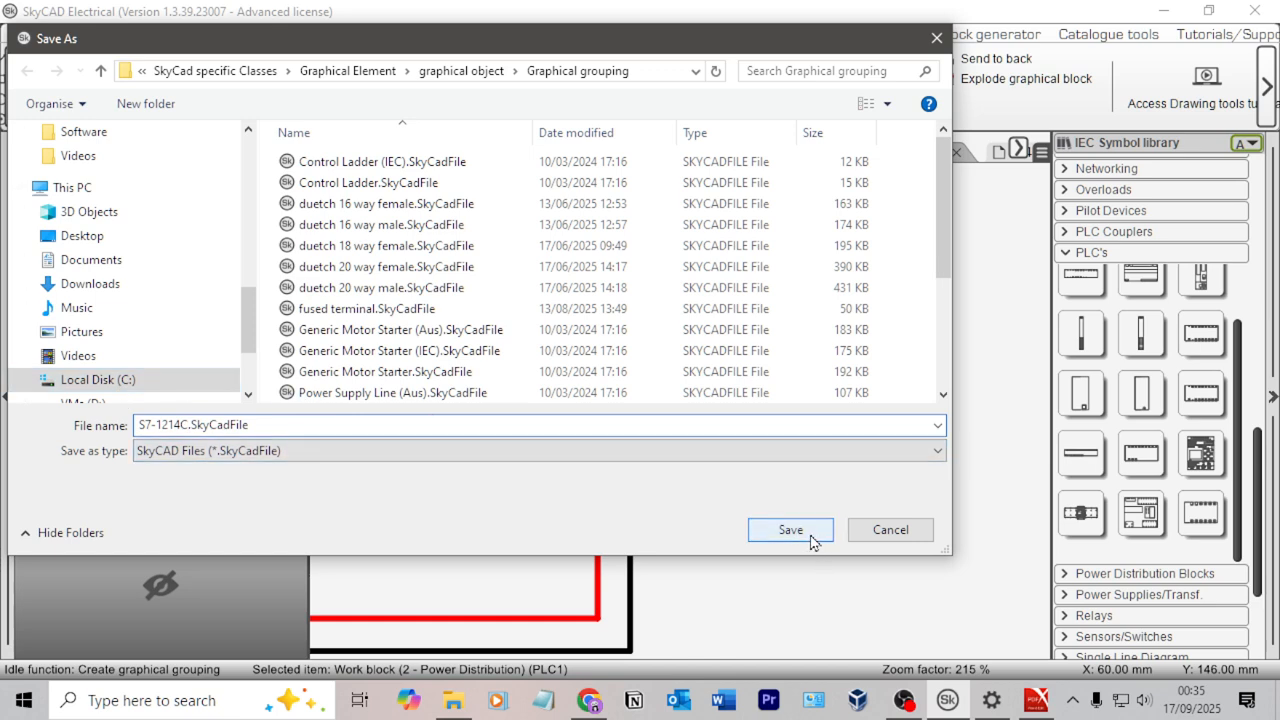
{"action": "left_click", "coordinate": [462, 72]}
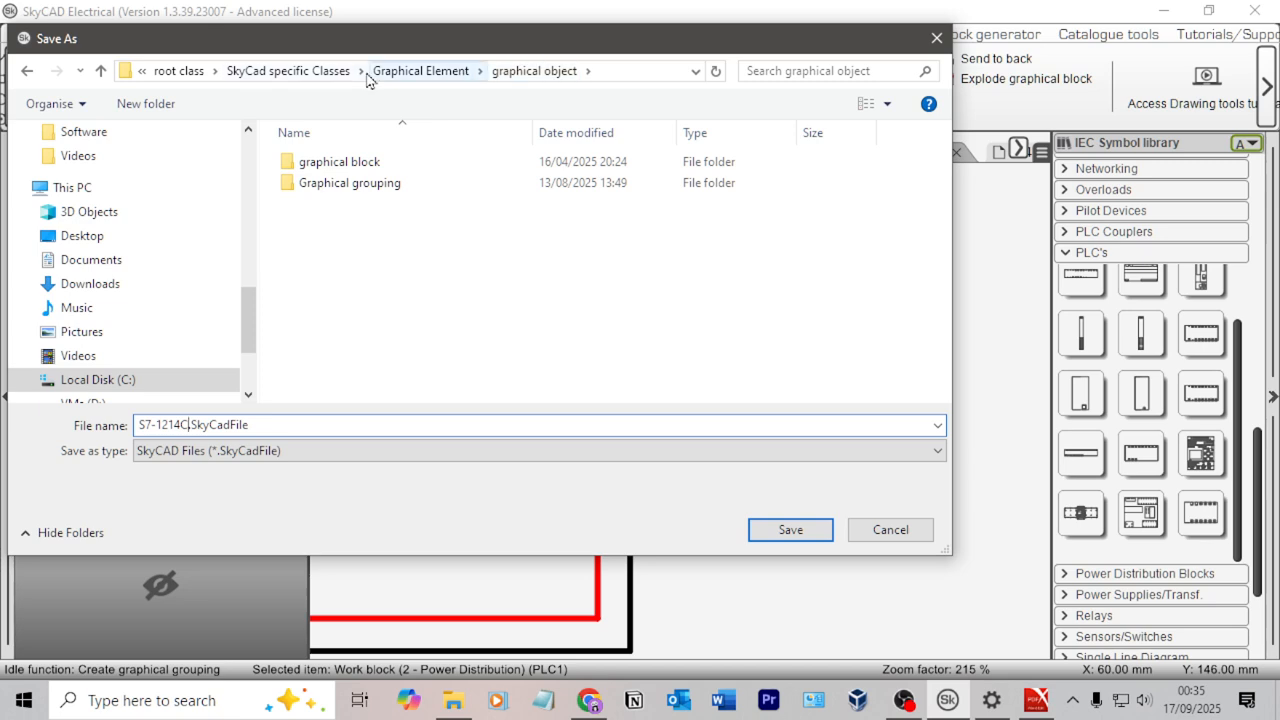
{"action": "left_click", "coordinate": [390, 186]}
{"action": "double_click", "coordinate": [390, 186]}
{"action": "scroll", "coordinate": [477, 249], "scroll_direction": "down", "scroll_amount": 3}
{"action": "scroll", "coordinate": [563, 320], "scroll_direction": "up", "scroll_amount": 2}
{"action": "left_click", "coordinate": [812, 529]}
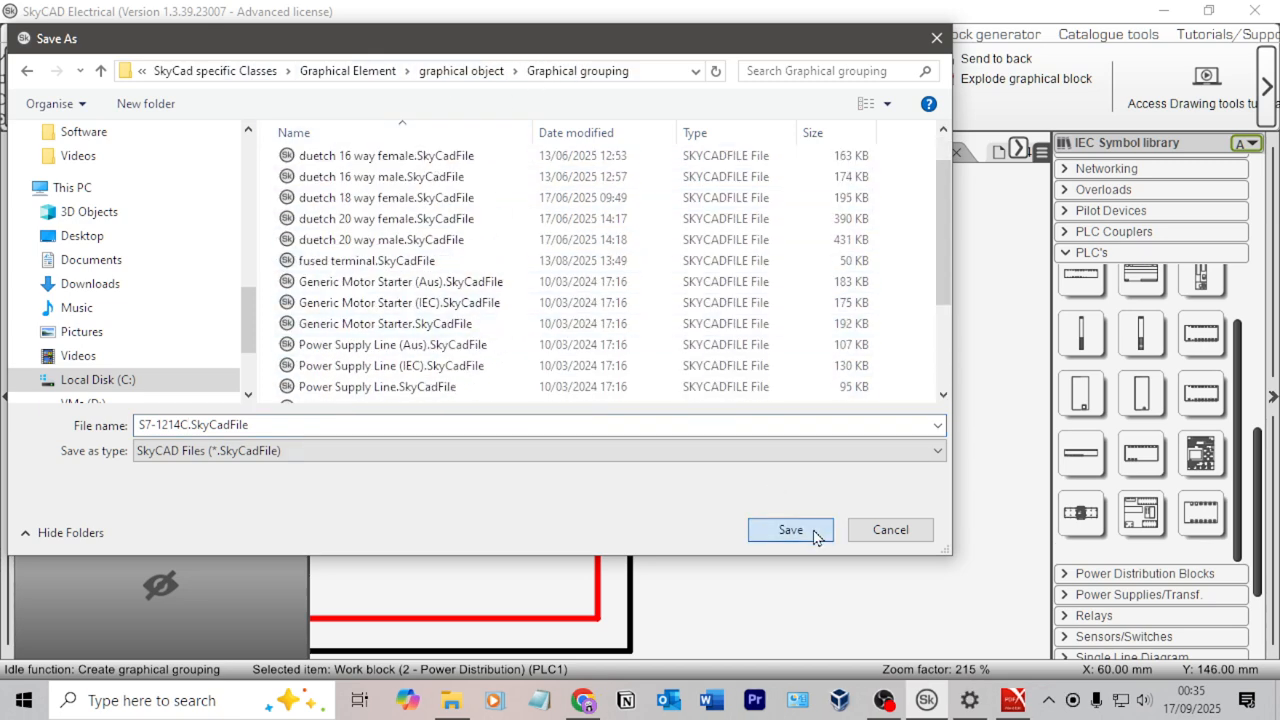
Add the saved S7-1214C symbol to the PLC's category of the IEC Symbol library.
{"action": "left_click", "coordinate": [893, 416]}
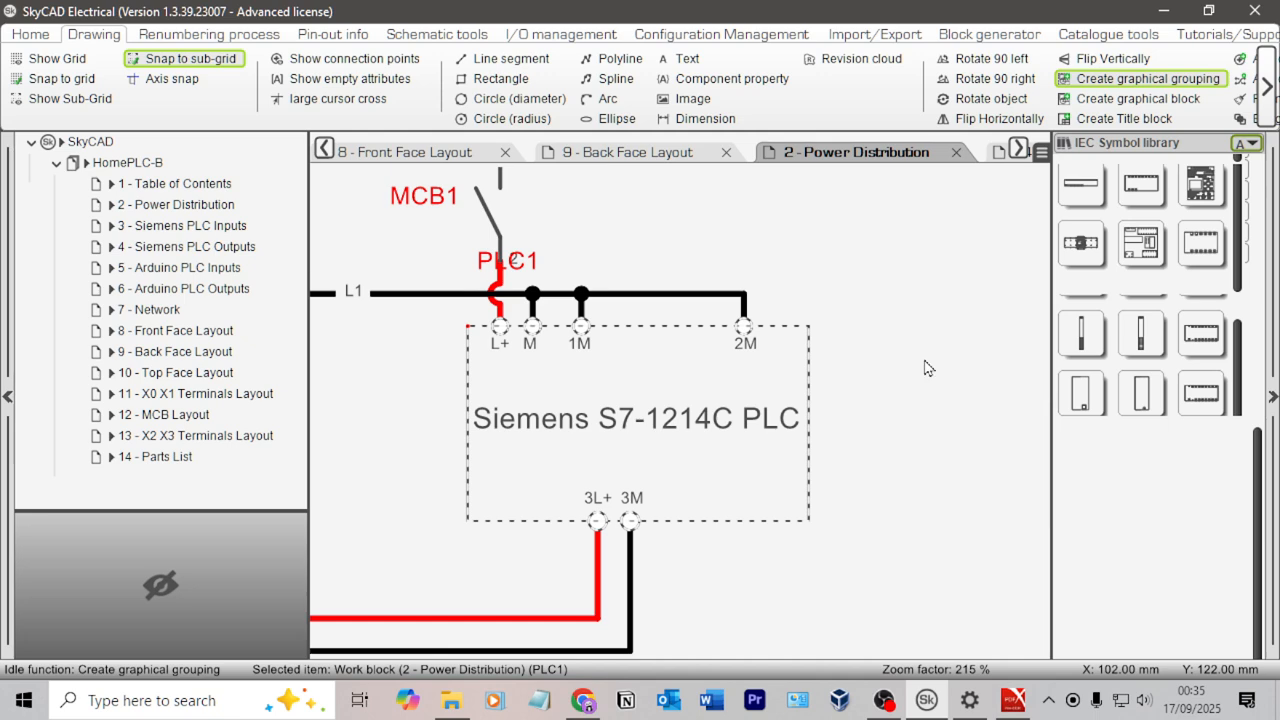
{"action": "scroll", "coordinate": [617, 341], "scroll_direction": "down", "scroll_amount": 3}
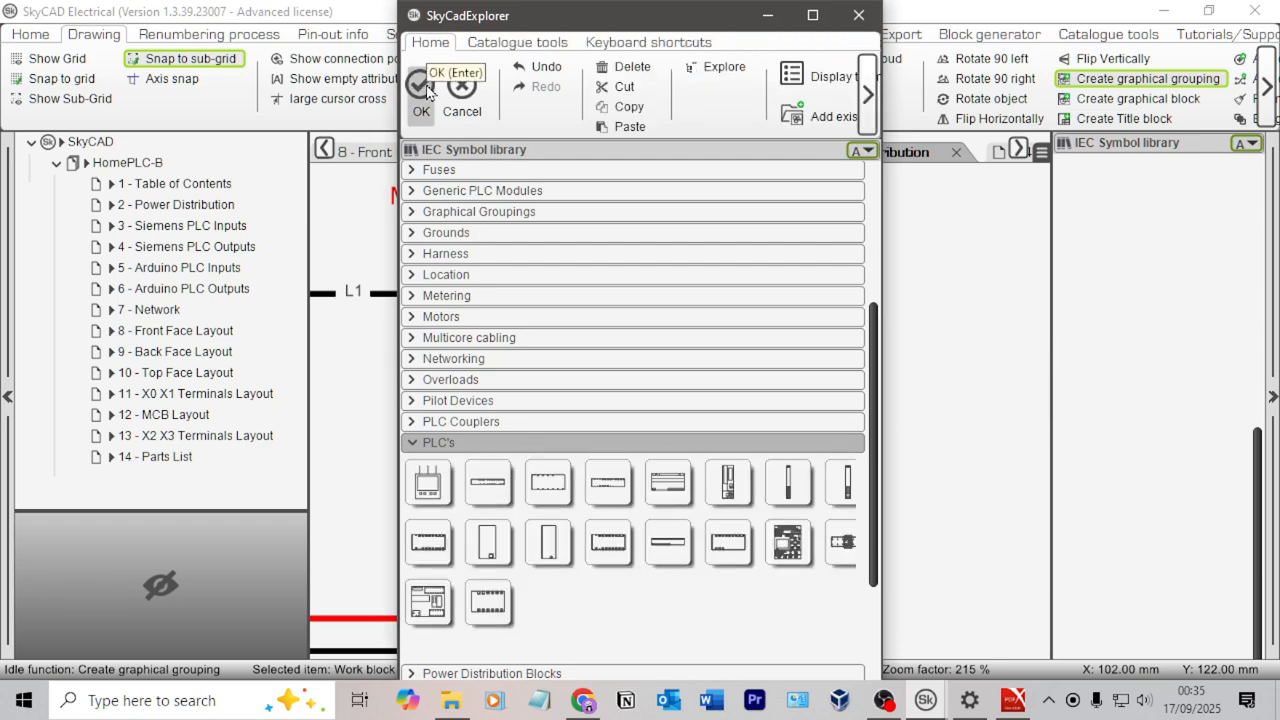
{"action": "left_click", "coordinate": [427, 90]}
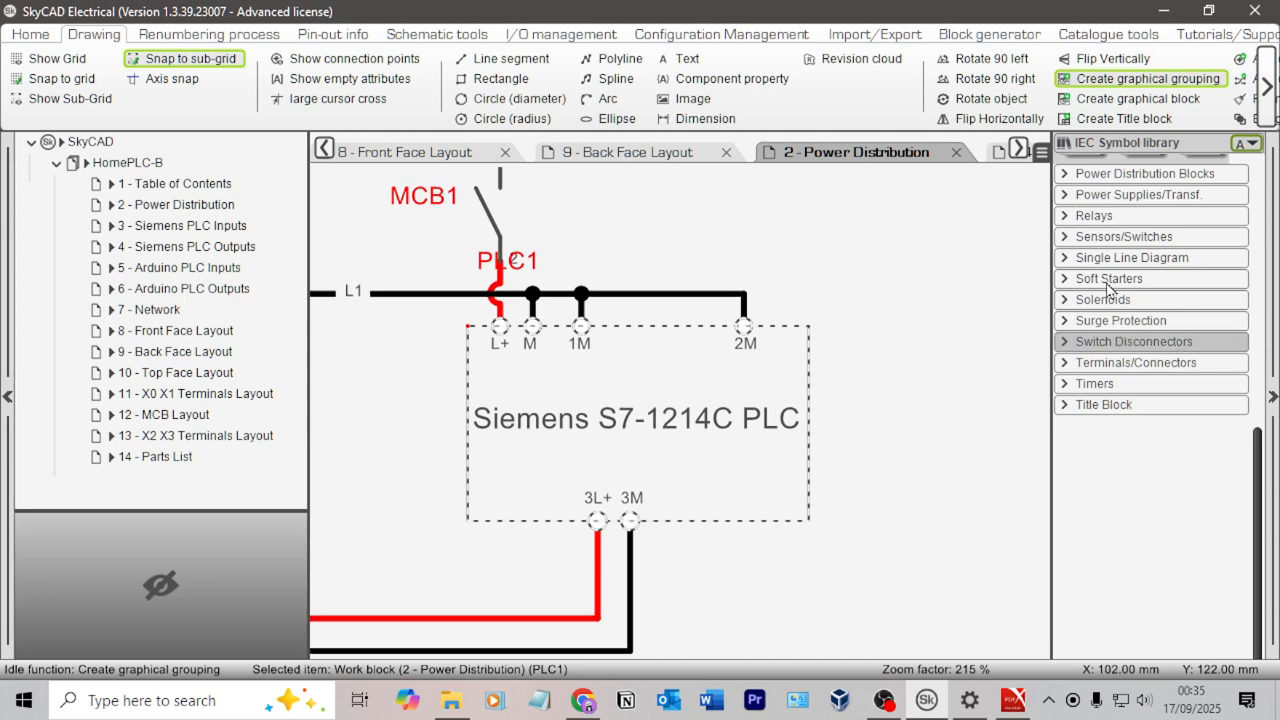
{"action": "left_click", "coordinate": [891, 412]}
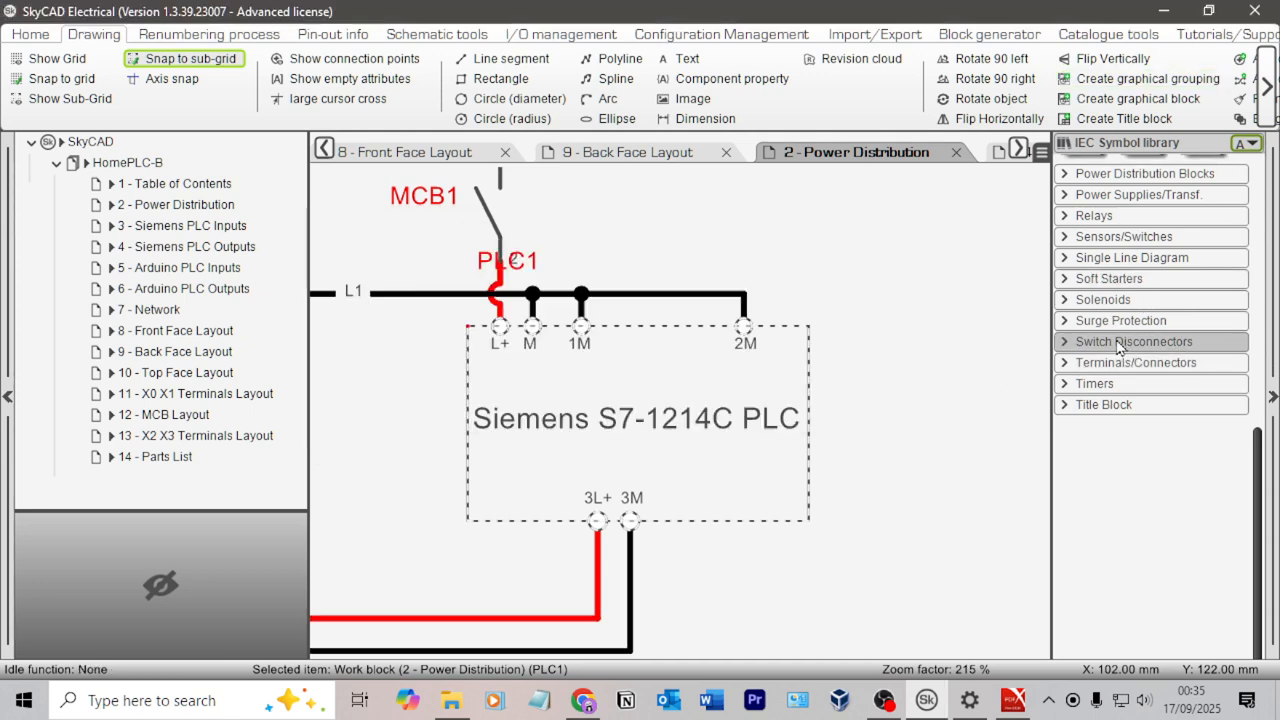
Insert a copy of the S7-1214C library symbol to the right of the wired PLC, below the MCB2 and MCB3 branches.
{"action": "scroll", "coordinate": [1200, 476], "scroll_direction": "down", "scroll_amount": 3}
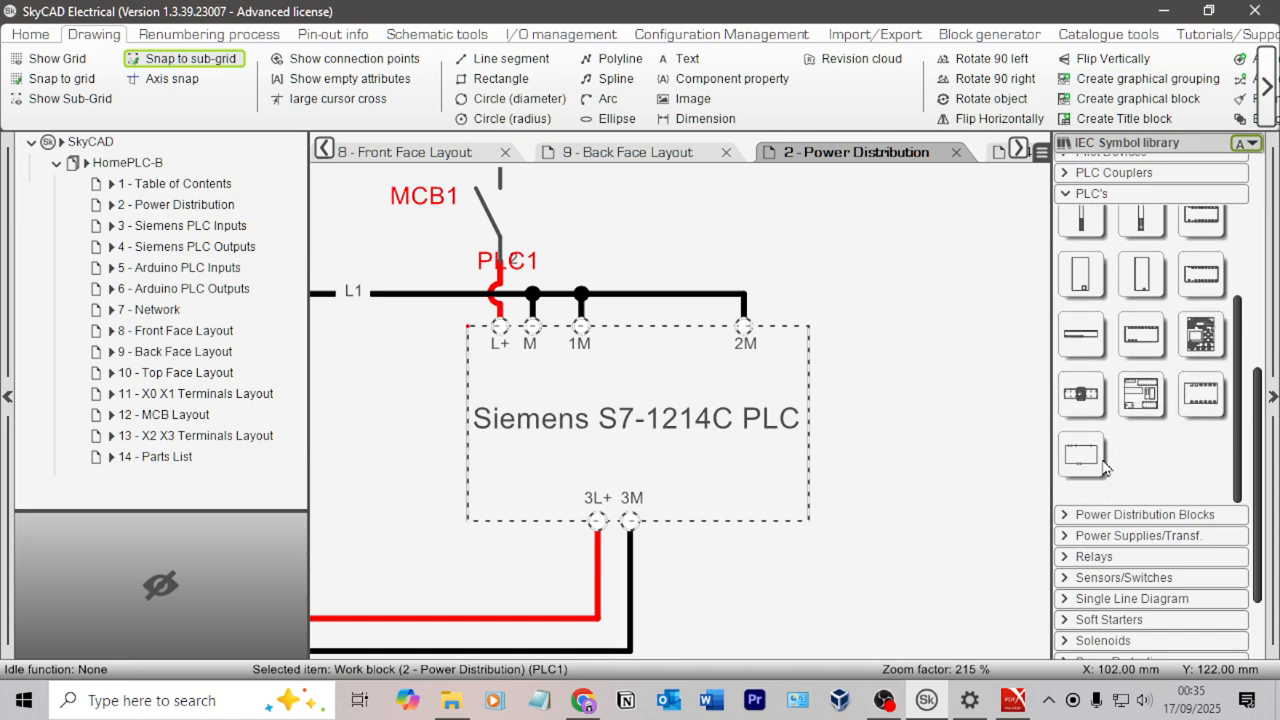
{"action": "scroll", "coordinate": [912, 363], "scroll_direction": "down", "scroll_amount": 1}
{"action": "left_click_drag", "start_coordinate": [962, 351], "coordinate": [632, 335]}
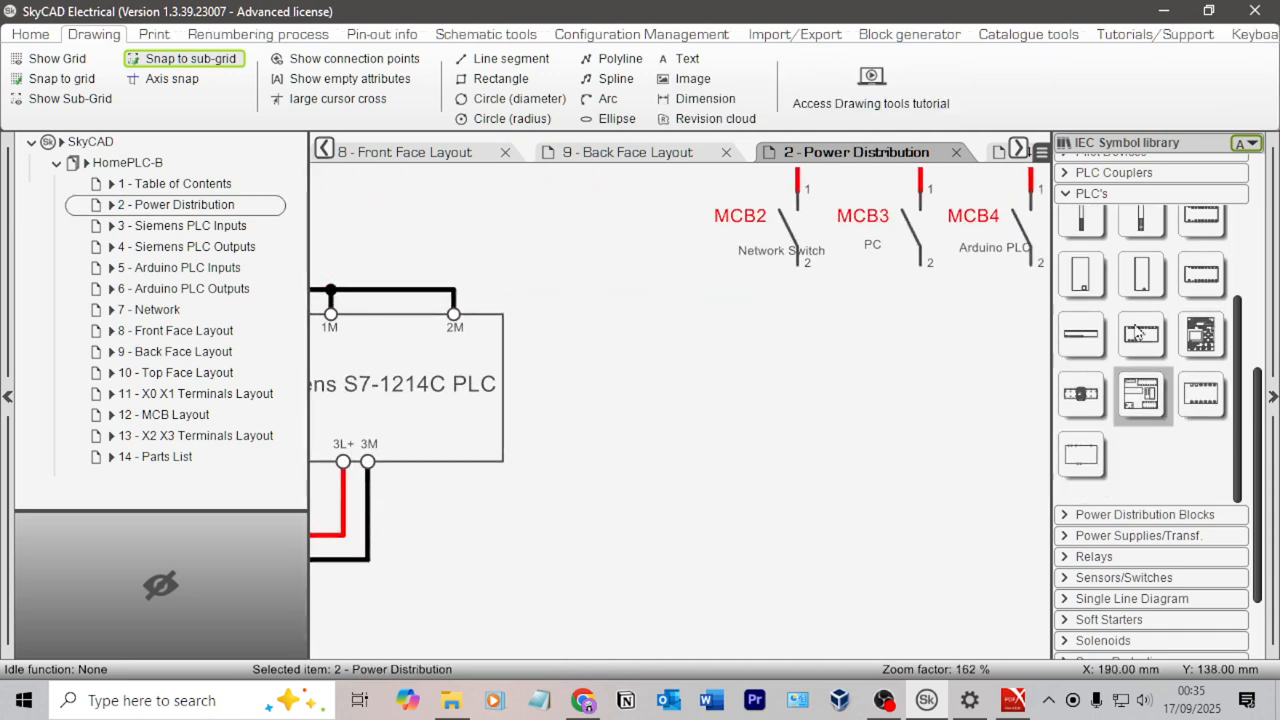
{"action": "left_click_drag", "start_coordinate": [1082, 455], "coordinate": [627, 354]}
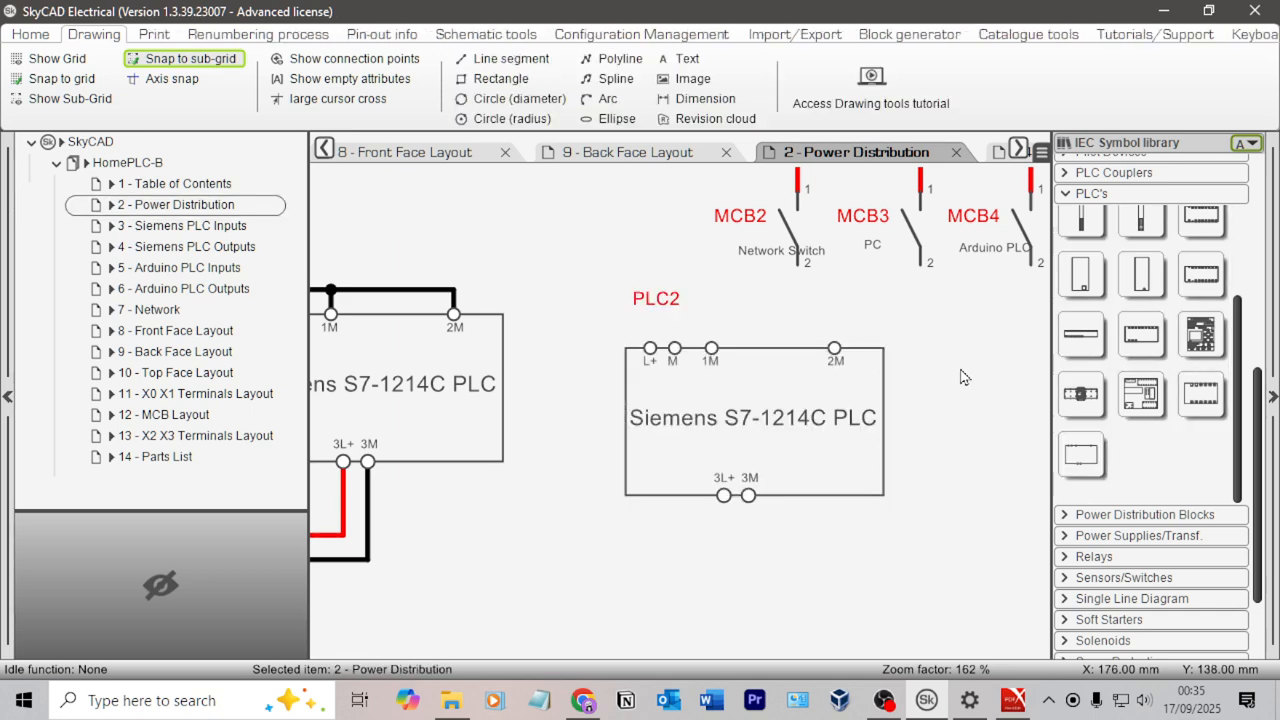
Delete the PLC2 copy of the Siemens S7-1214C PLC below the MCB2 and MCB3 branches.
{"action": "scroll", "coordinate": [700, 317], "scroll_direction": "down", "scroll_amount": 3}
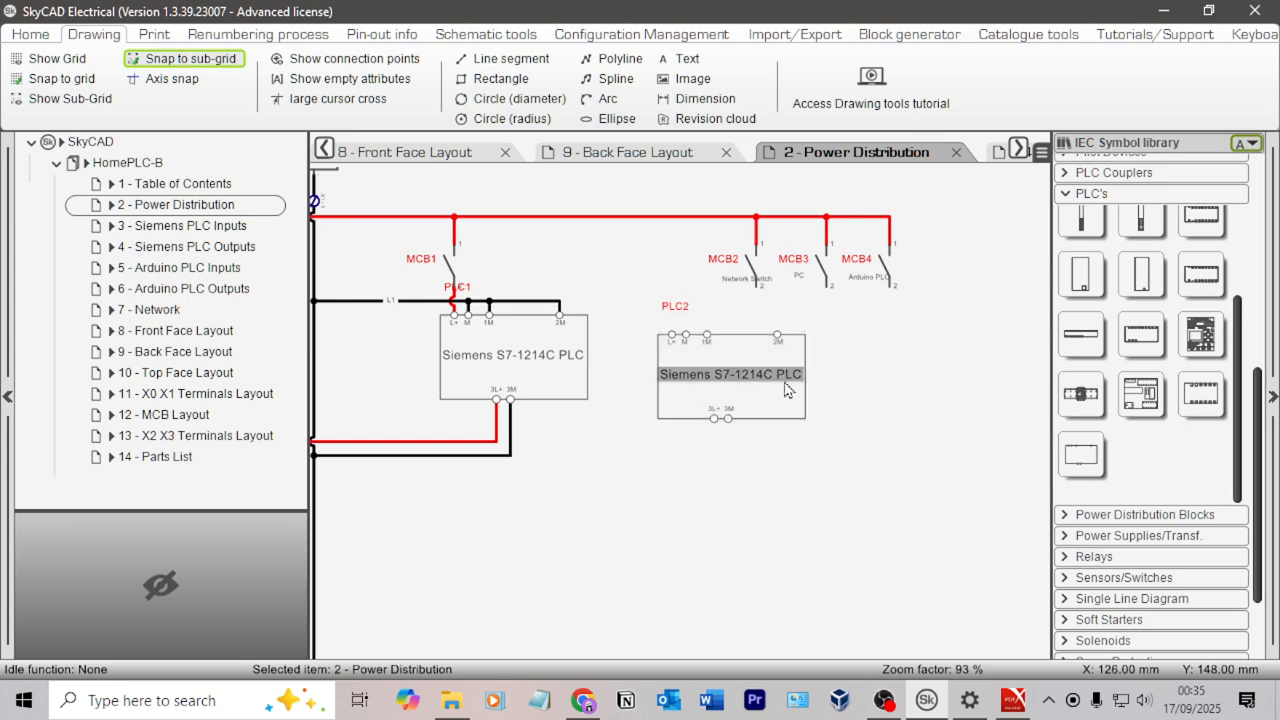
{"action": "left_click", "coordinate": [750, 352]}
{"action": "key", "text": "Delete"}
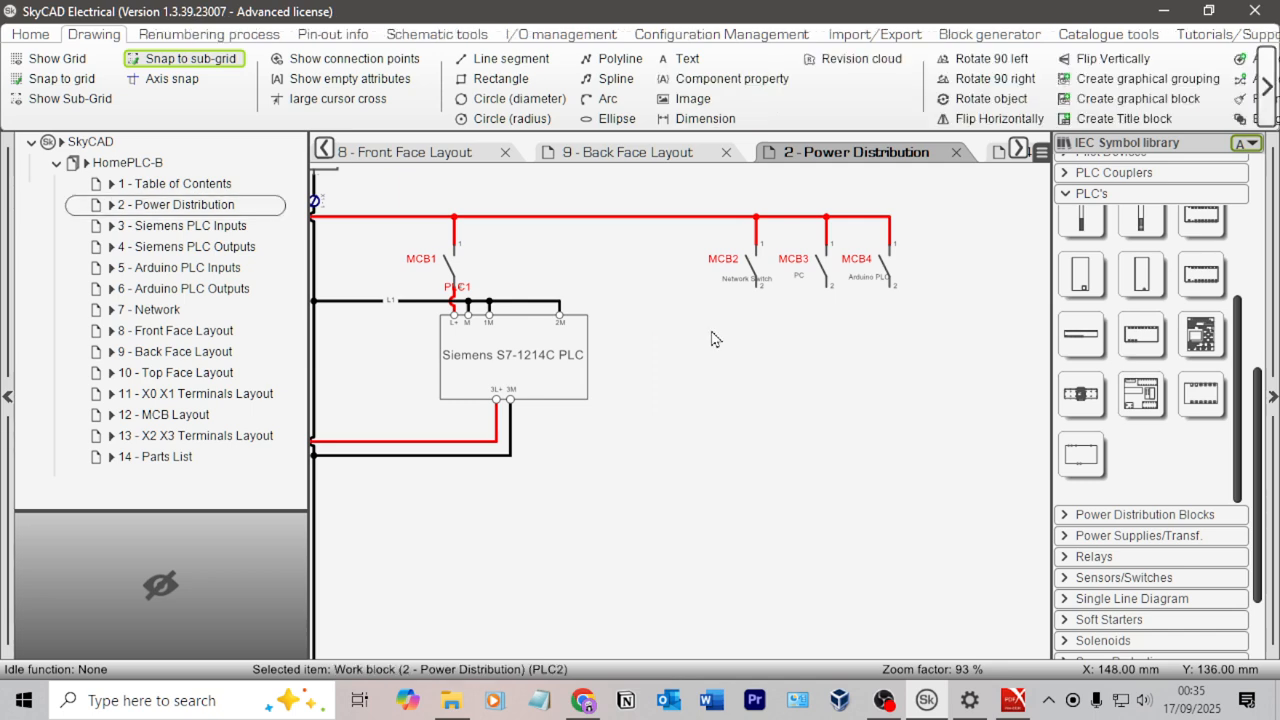
Move the PLC1 tag off the wiring to just outside the lower-left corner of the Siemens PLC block.
{"action": "left_click", "coordinate": [458, 289]}
{"action": "left_click_drag", "start_coordinate": [467, 292], "coordinate": [454, 397]}
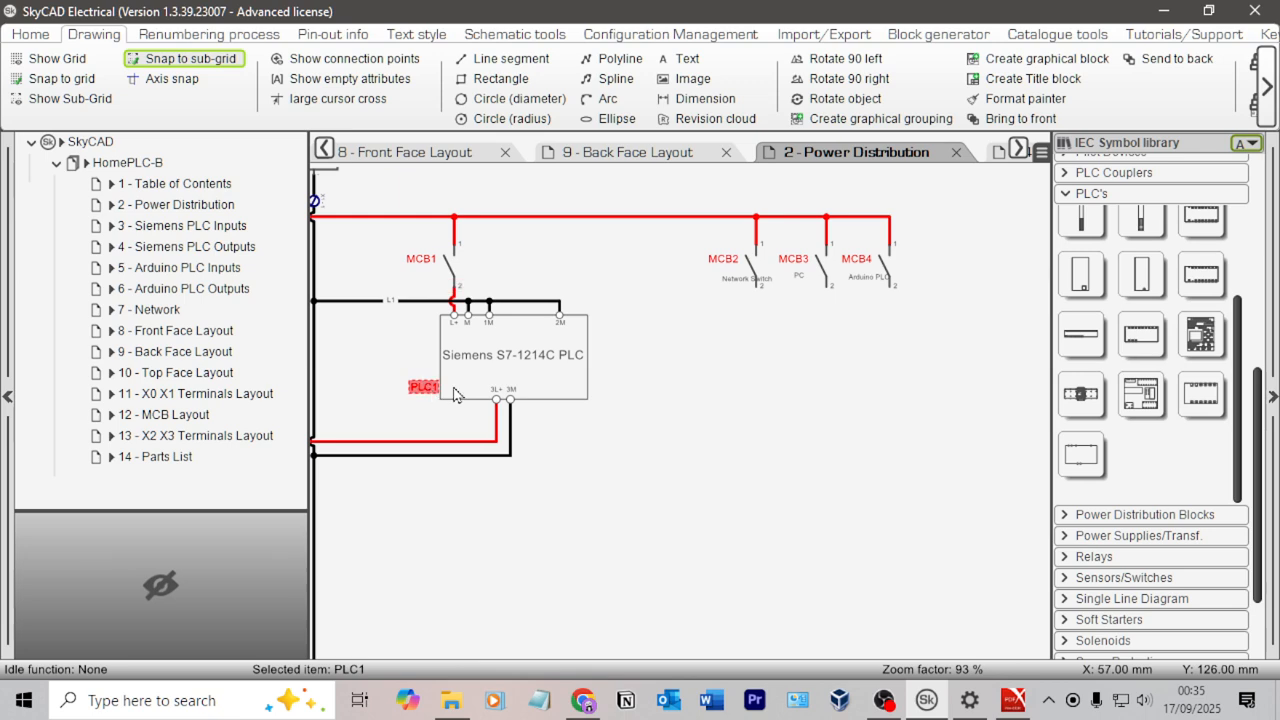
{"action": "left_click", "coordinate": [680, 397]}
{"action": "middle_click_drag", "start_coordinate": [392, 347], "coordinate": [636, 361]}
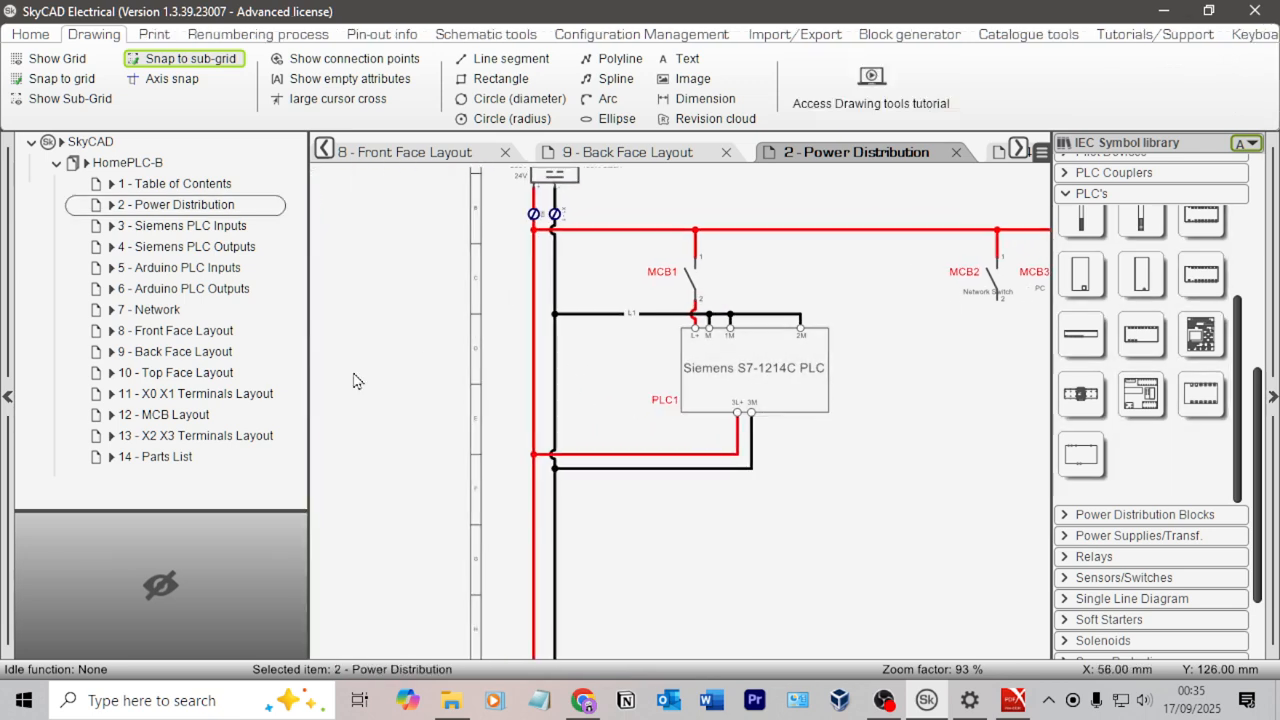
Check the PLC1 entry on the Parts List page, and set PLC1's manufacturer to Siemens from the Power Distribution page.
{"action": "left_click", "coordinate": [180, 457]}
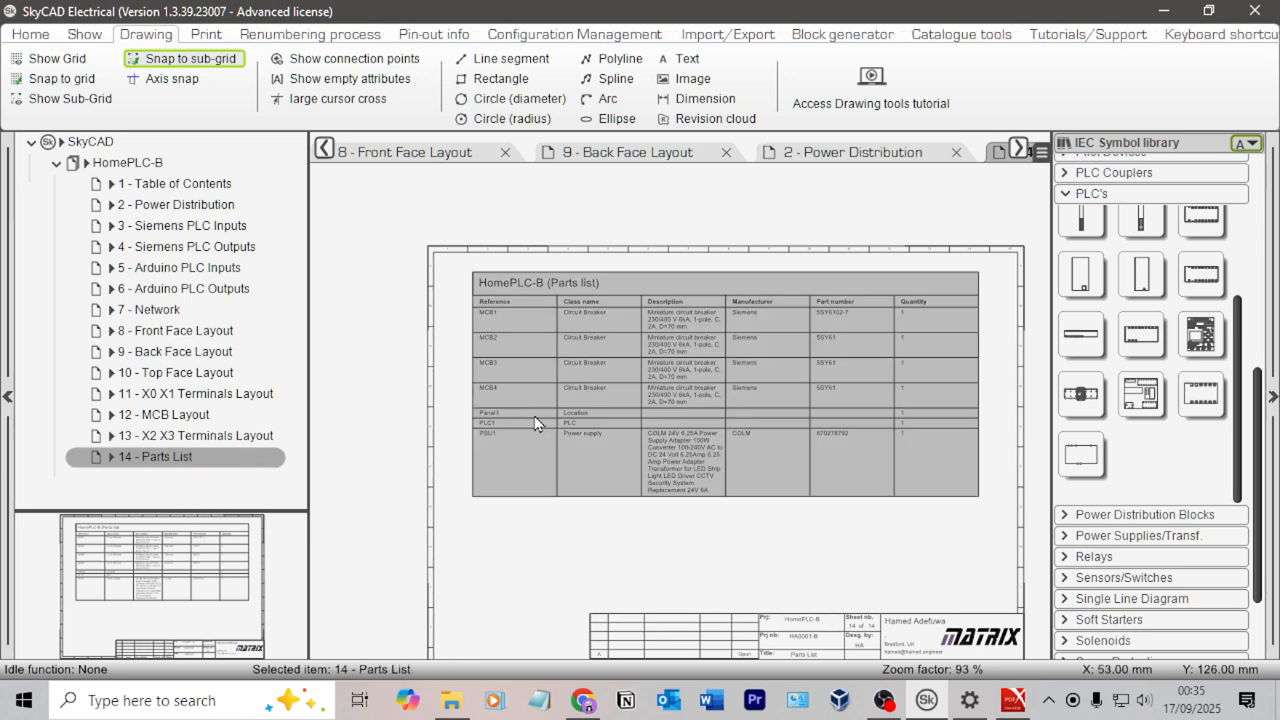
{"action": "left_click", "coordinate": [185, 205]}
{"action": "left_click", "coordinate": [770, 393]}
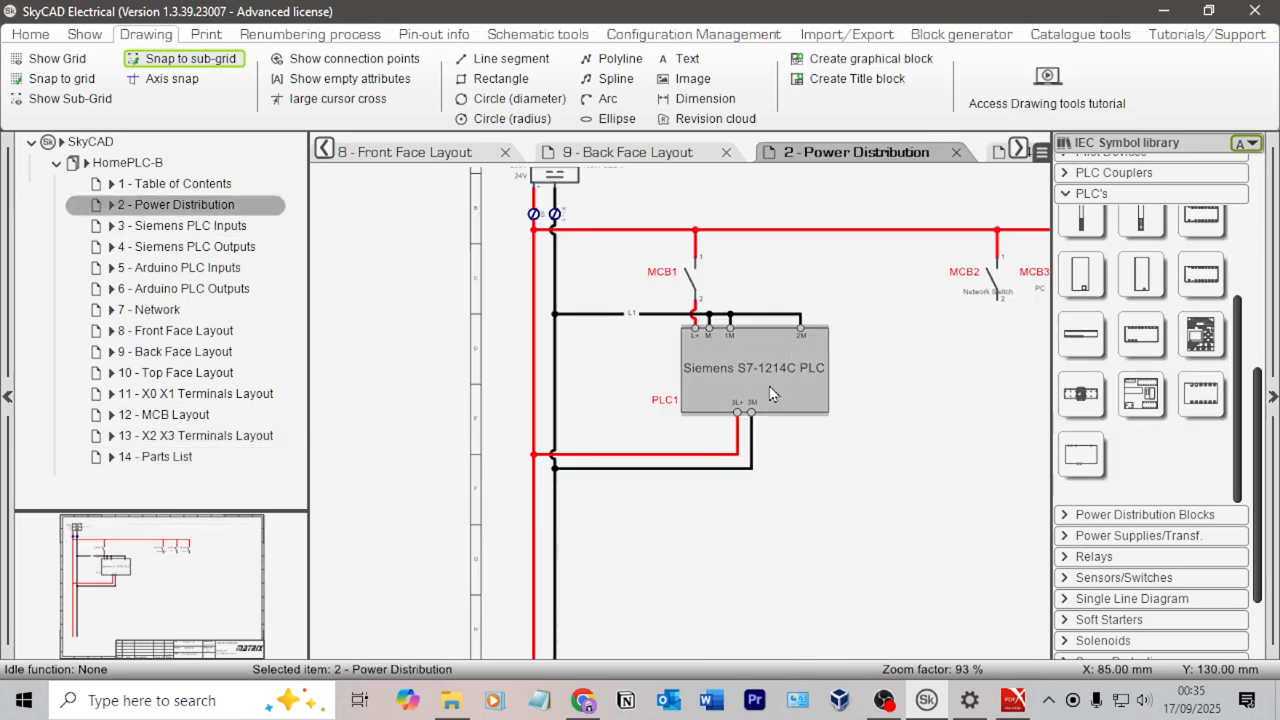
{"action": "double_click", "coordinate": [770, 393]}
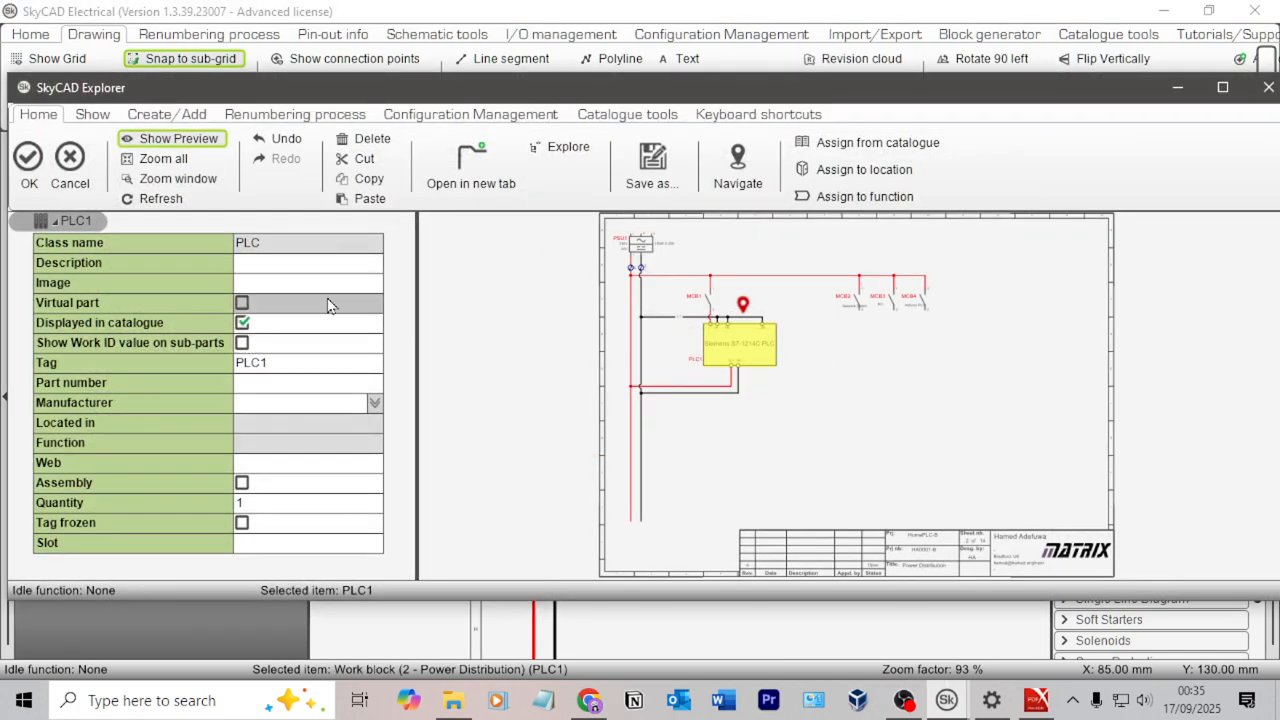
{"action": "left_click", "coordinate": [289, 400]}
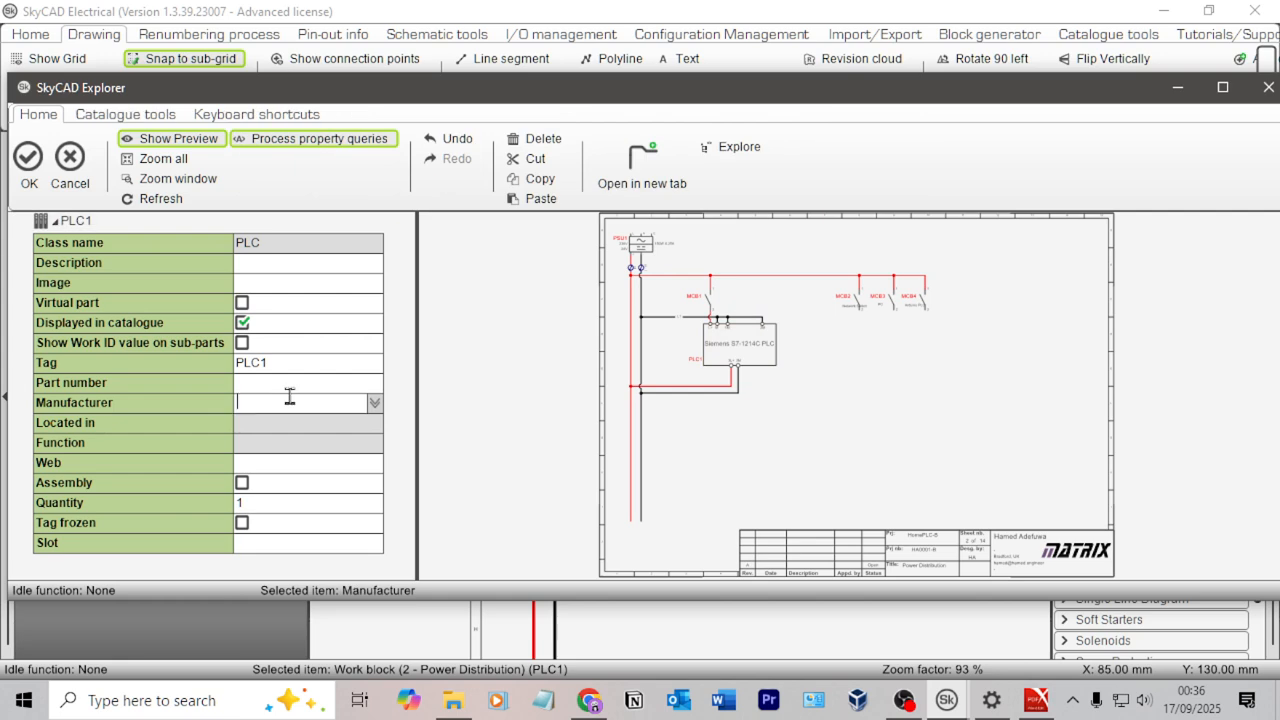
Switch to Chrome, search for S7-1214C and open Parmley Graham's CPU 1214C product page, answering its privacy prompt.
{"action": "key", "text": "alt+Tab"}
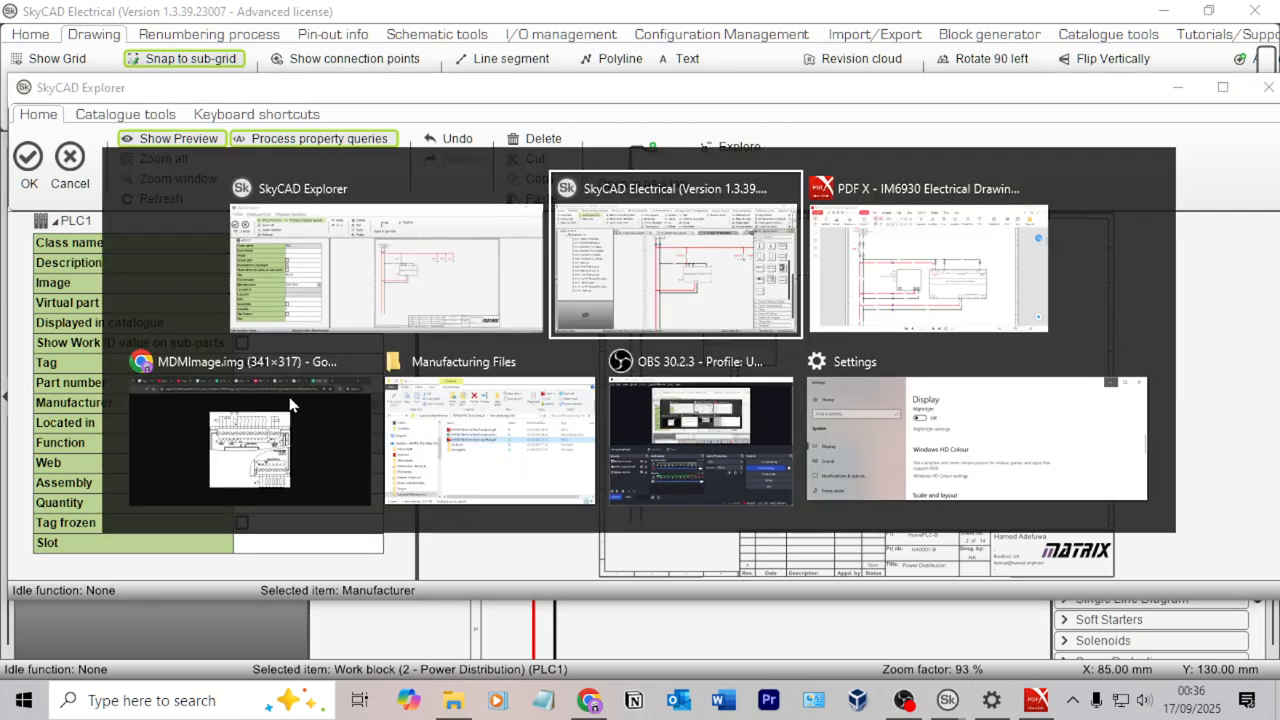
{"action": "left_click", "coordinate": [320, 419]}
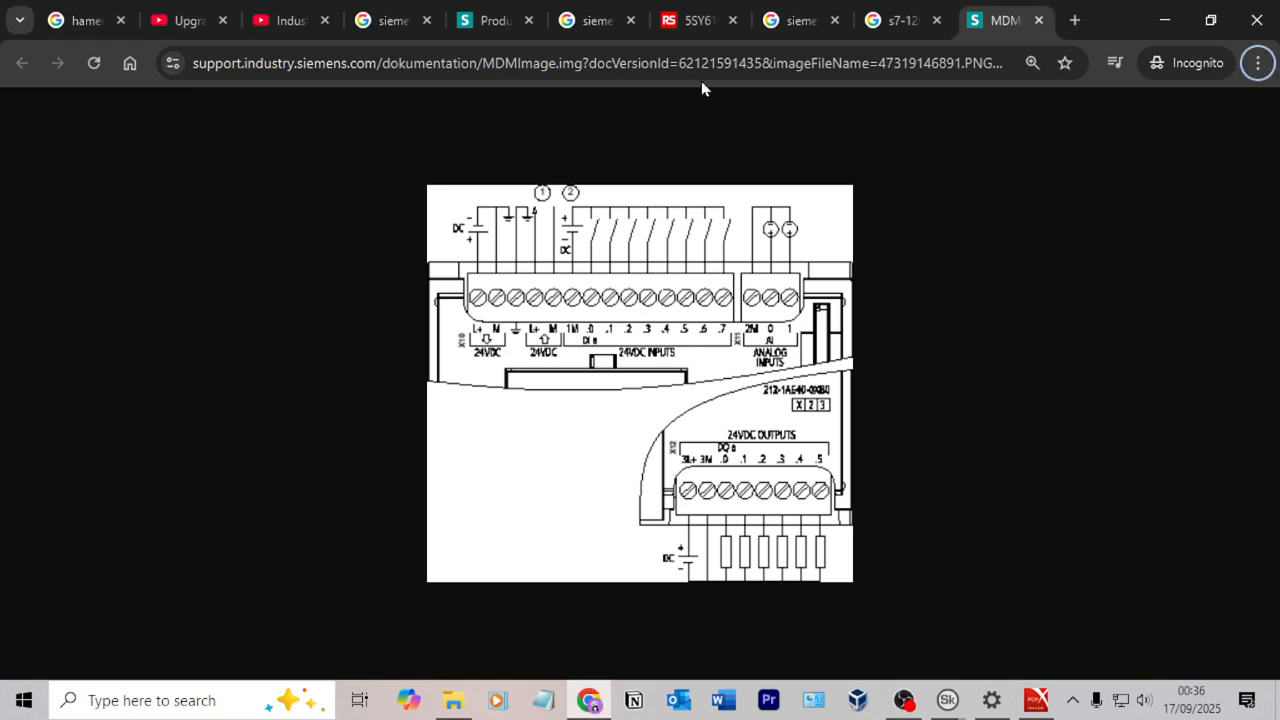
{"action": "left_click", "coordinate": [1073, 21]}
{"action": "type", "text": "S7-1214C"}
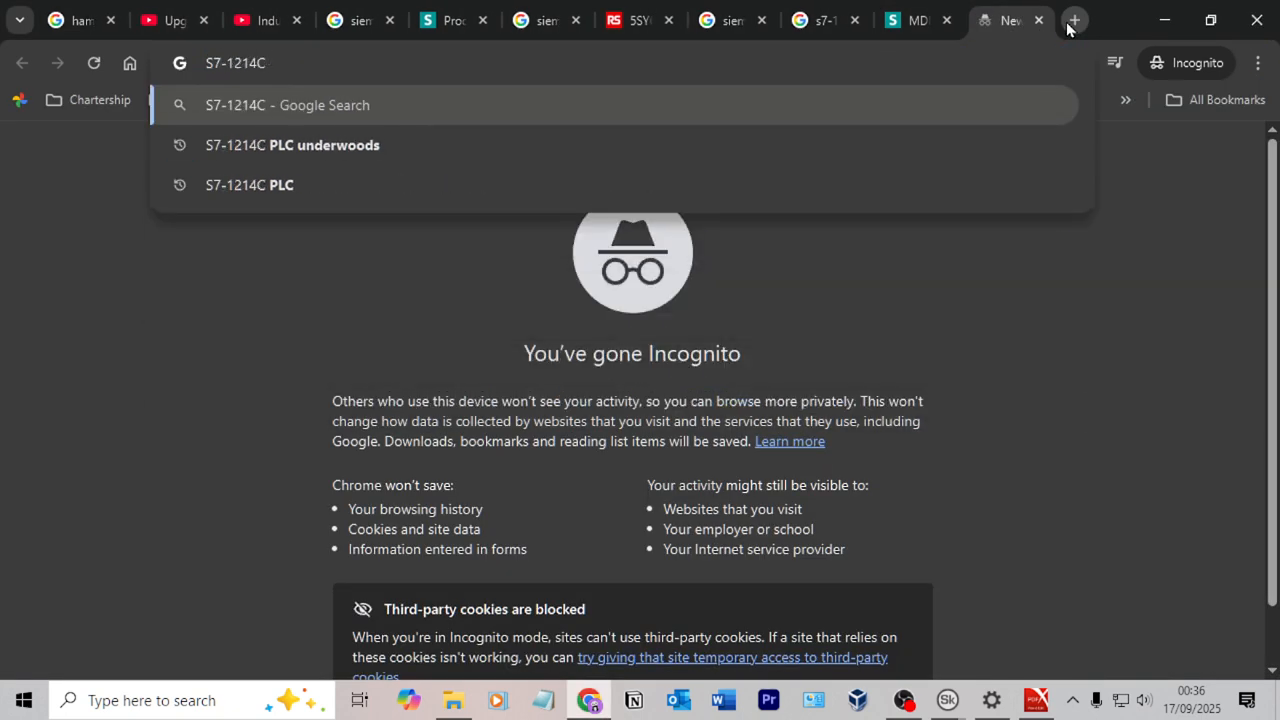
{"action": "key", "text": "Return"}
{"action": "scroll", "coordinate": [263, 334], "scroll_direction": "down", "scroll_amount": 5}
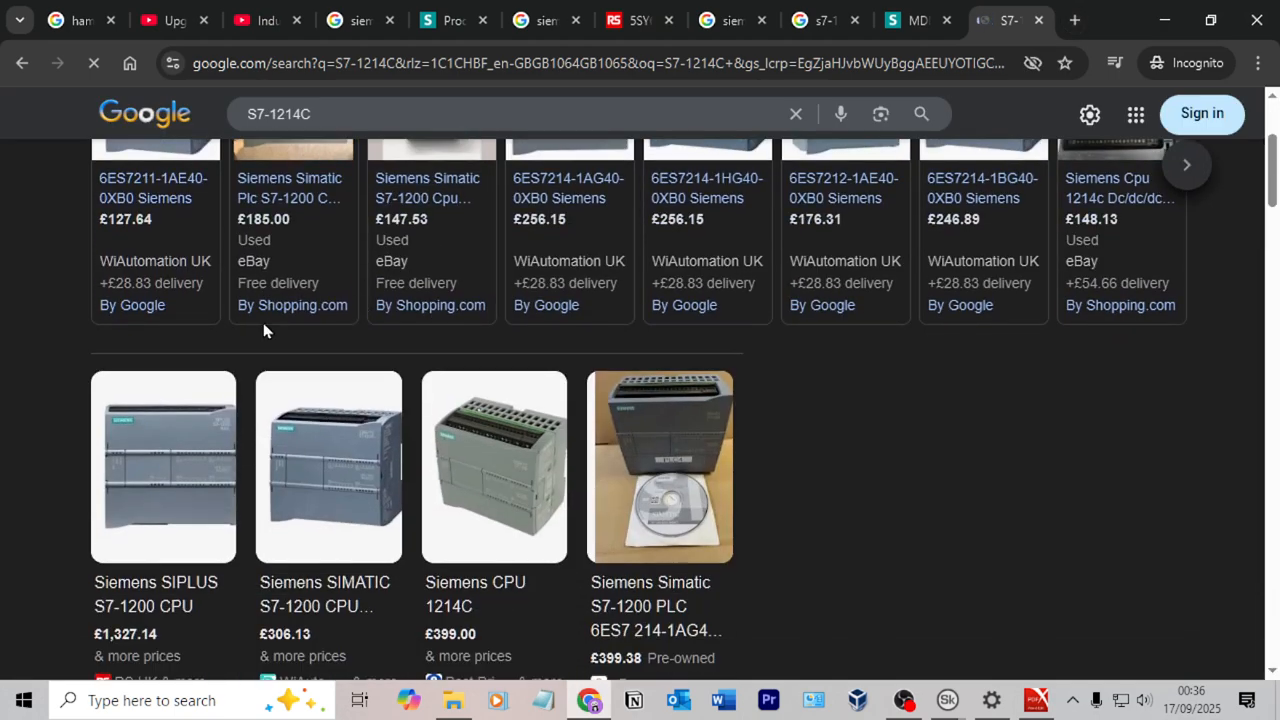
{"action": "left_click", "coordinate": [131, 243]}
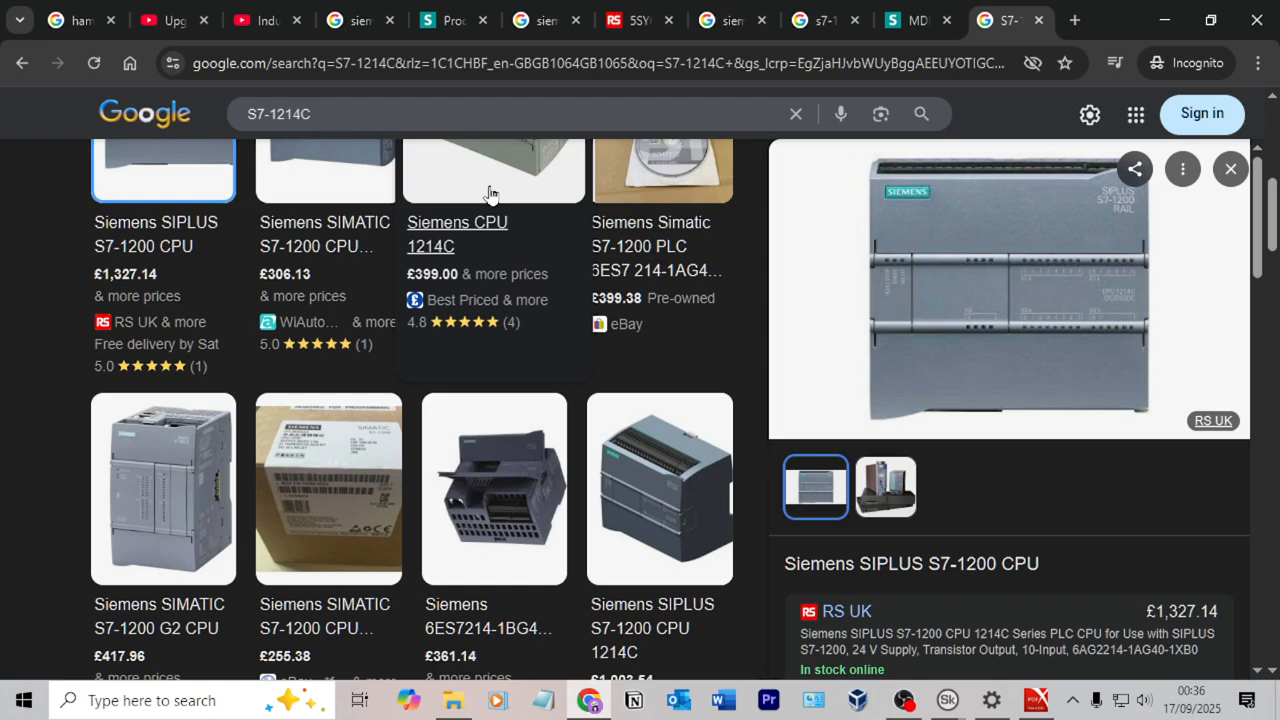
{"action": "scroll", "coordinate": [689, 514], "scroll_direction": "down", "scroll_amount": 10}
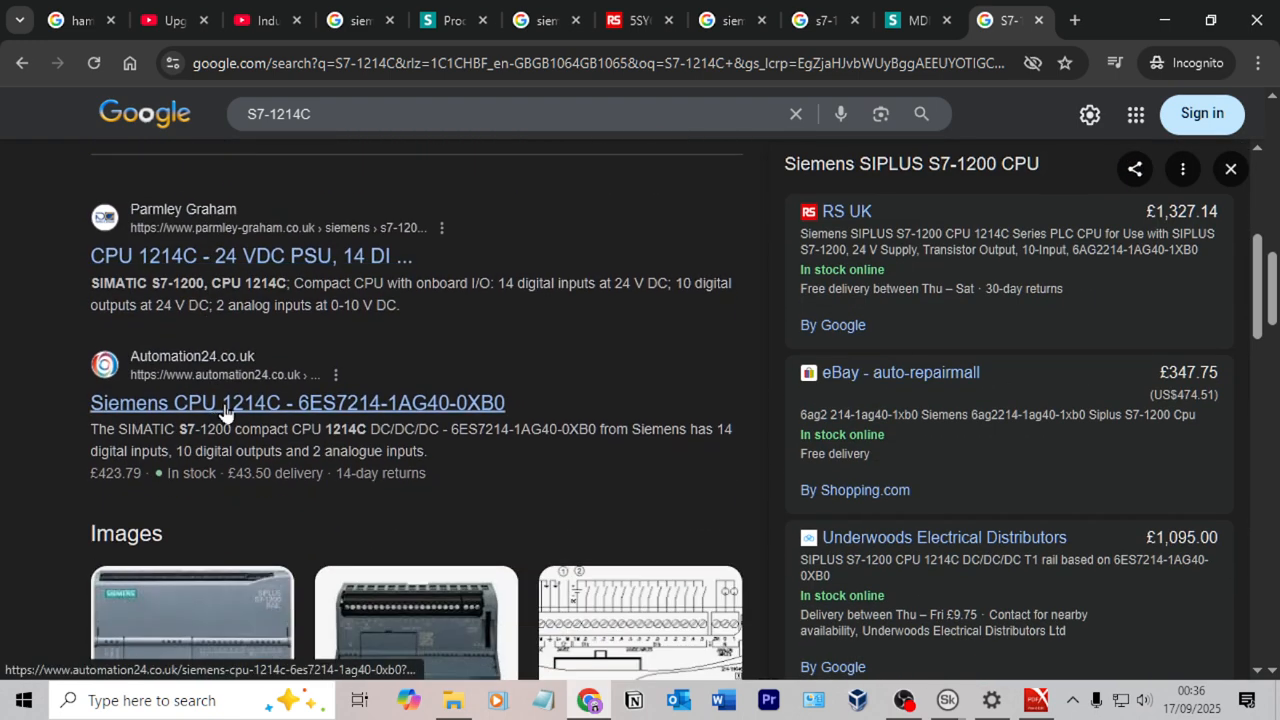
{"action": "left_click", "coordinate": [284, 262]}
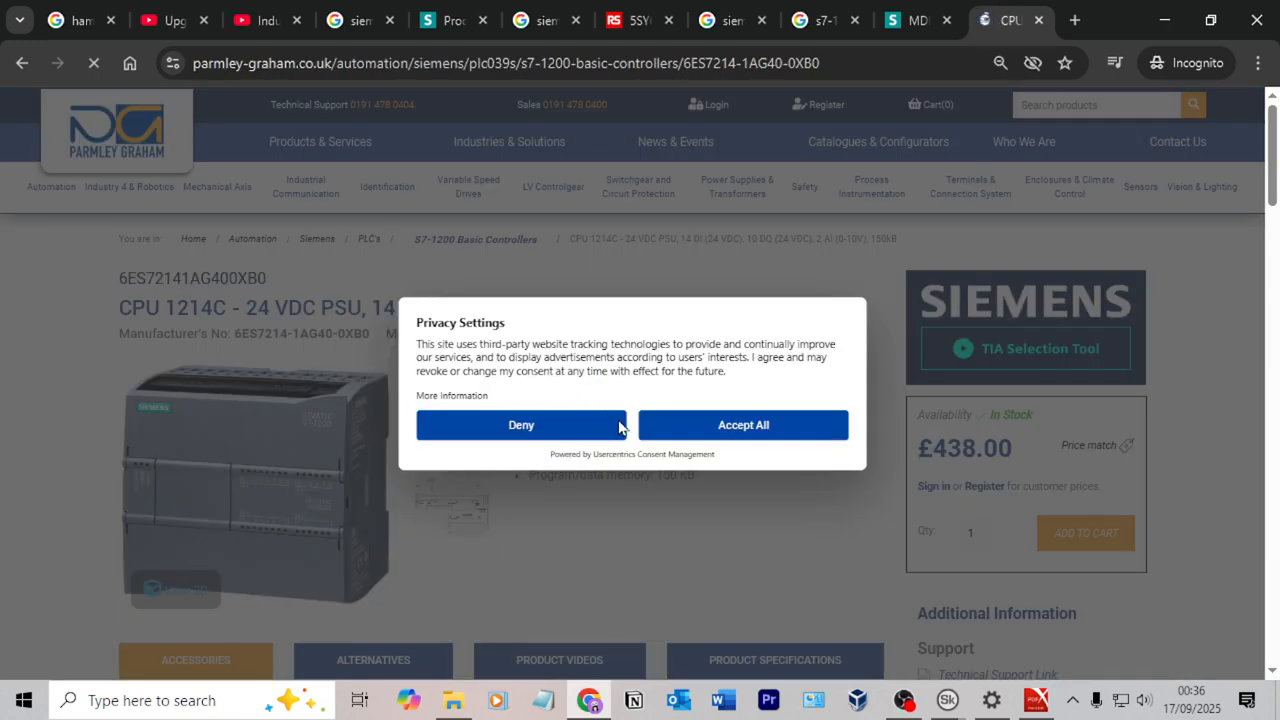
{"action": "left_click", "coordinate": [648, 427]}
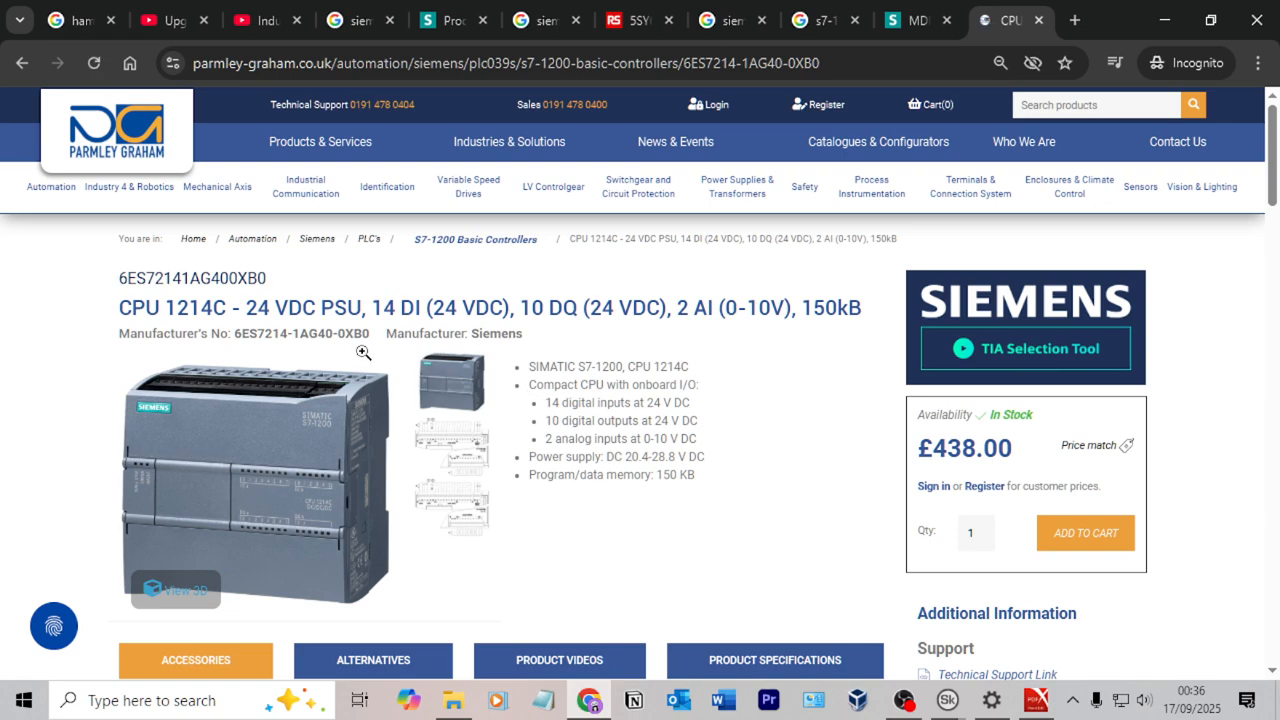
Copy the manufacturer's number from the product page into PLC1's part number in SkyCAD: 6ES7214-1AG40-0XB0.
{"action": "left_click_drag", "start_coordinate": [370, 334], "coordinate": [244, 336]}
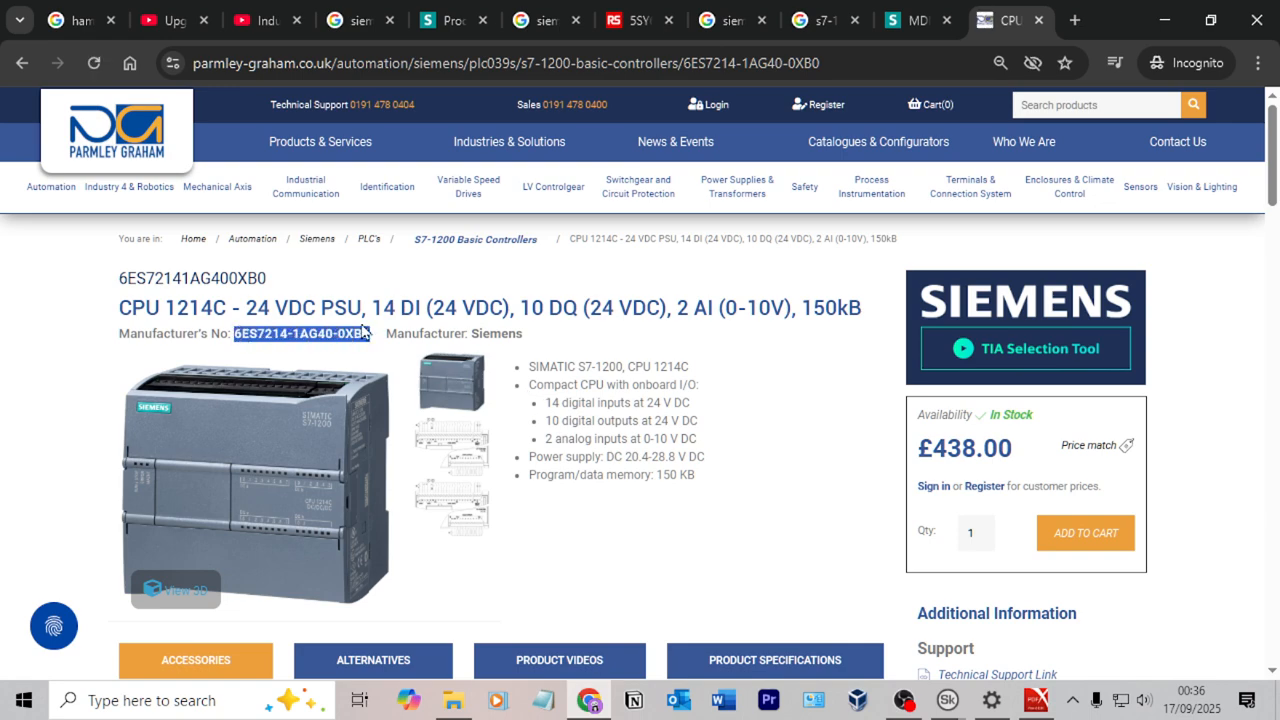
{"action": "key", "text": "alt+Tab"}
{"action": "left_click", "coordinate": [343, 381]}
{"action": "type", "text": "6ES7214-1AG40-0XB0"}
{"action": "key", "text": "Return"}
Copy the product page's title, CPU 1214C - 24 VDC PSU, 14 DI (24 VDC), 10 DQ (24 VDC), 2 AI (0-10V), 150kB, into PLC1's description.
{"action": "left_click", "coordinate": [283, 268]}
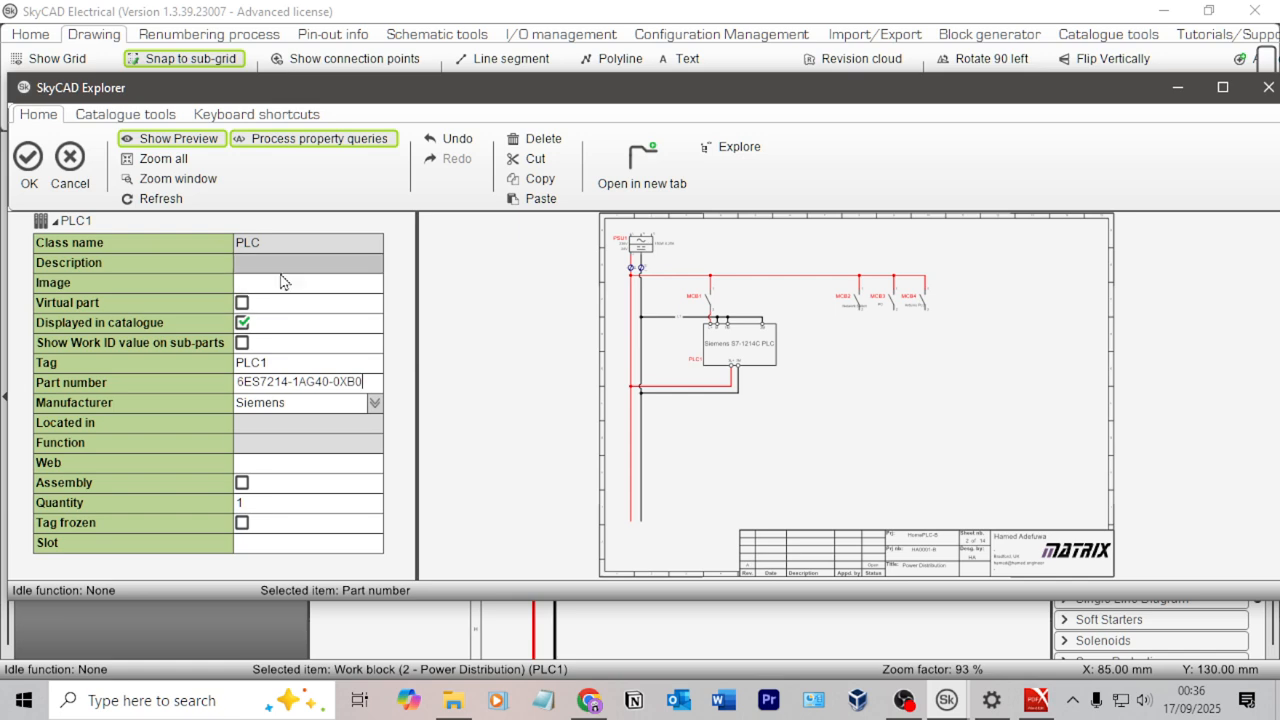
{"action": "key", "text": "alt+Tab"}
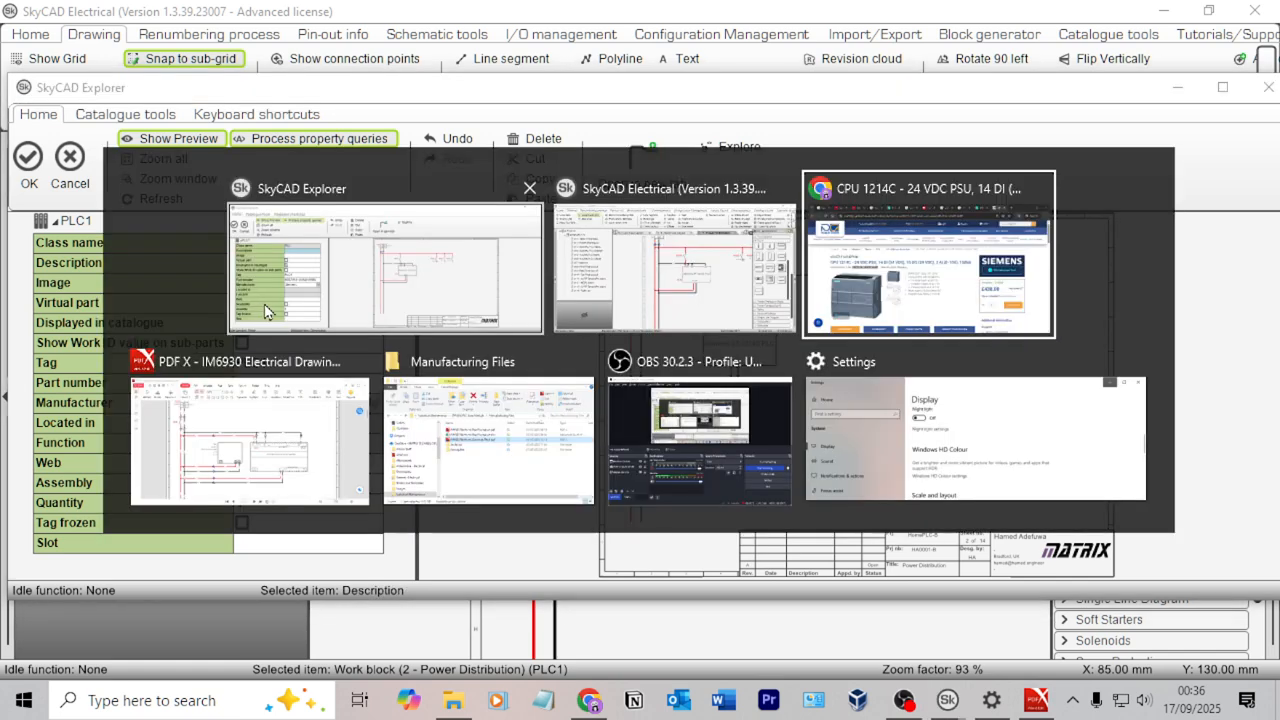
{"action": "triple_click", "coordinate": [343, 312]}
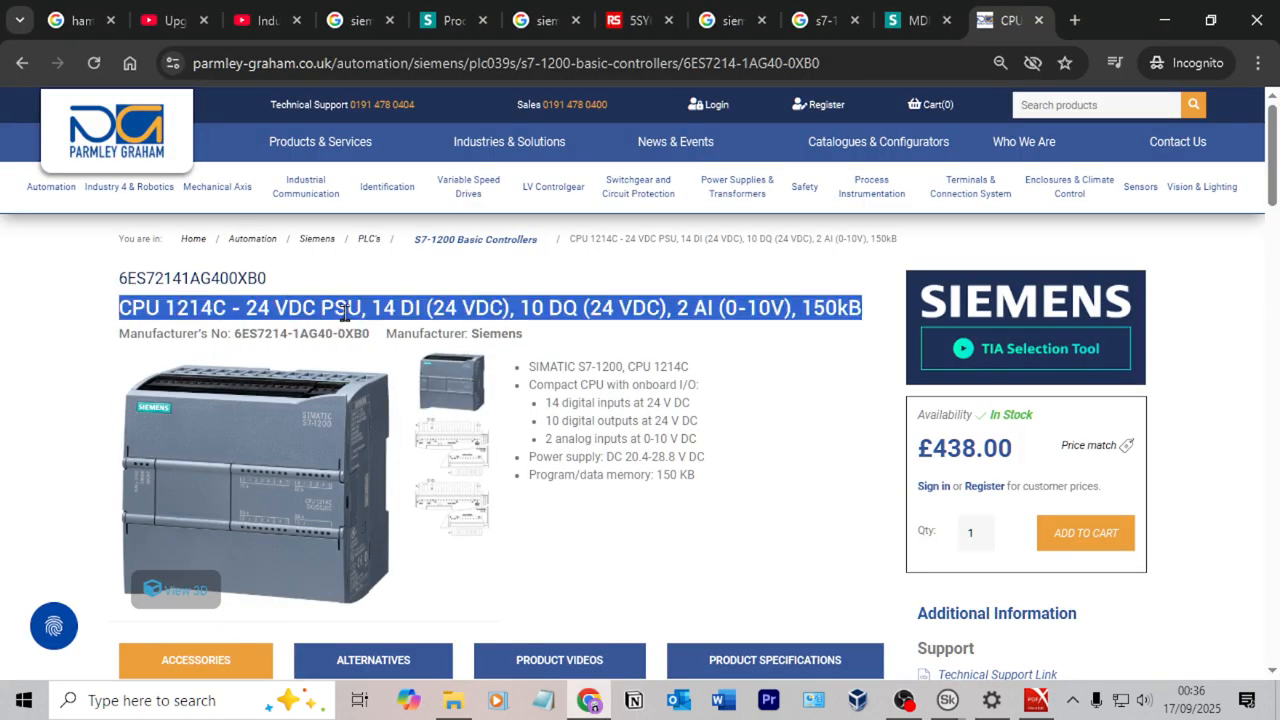
{"action": "key", "text": "alt+Tab"}
{"action": "left_click", "coordinate": [300, 262]}
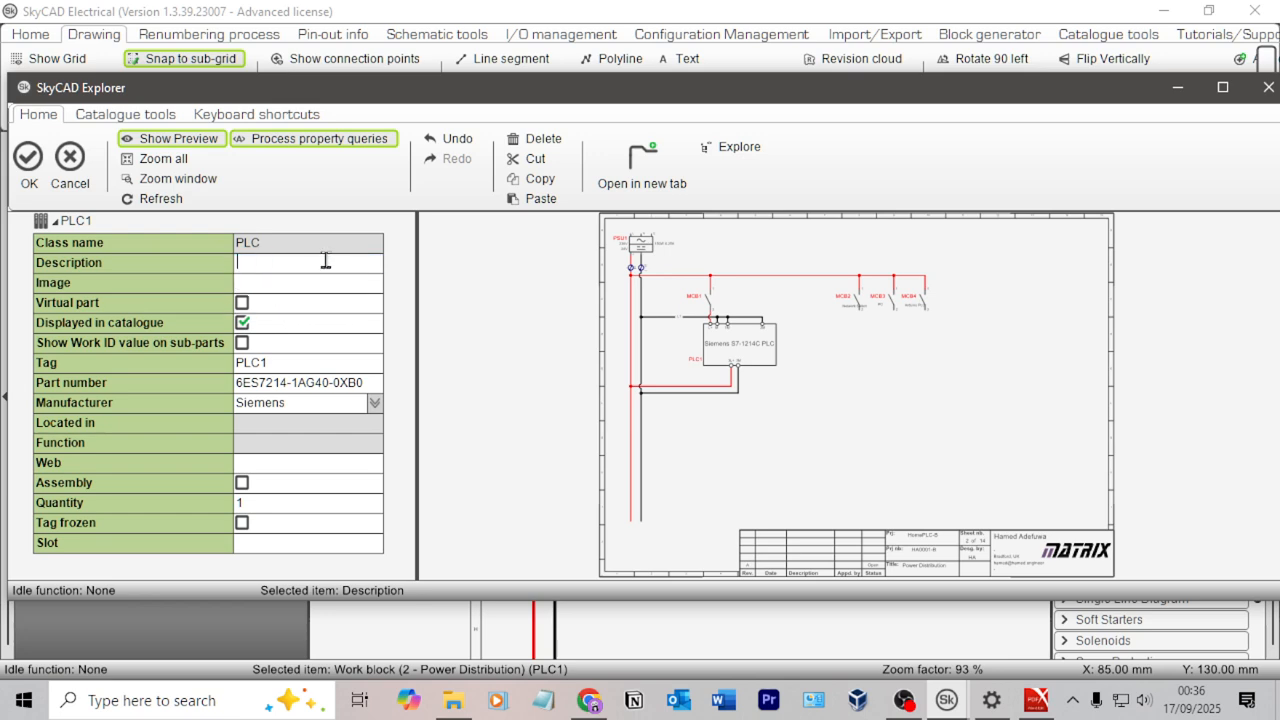
{"action": "key", "text": "ctrl+v"}
{"action": "left_click", "coordinate": [28, 160]}
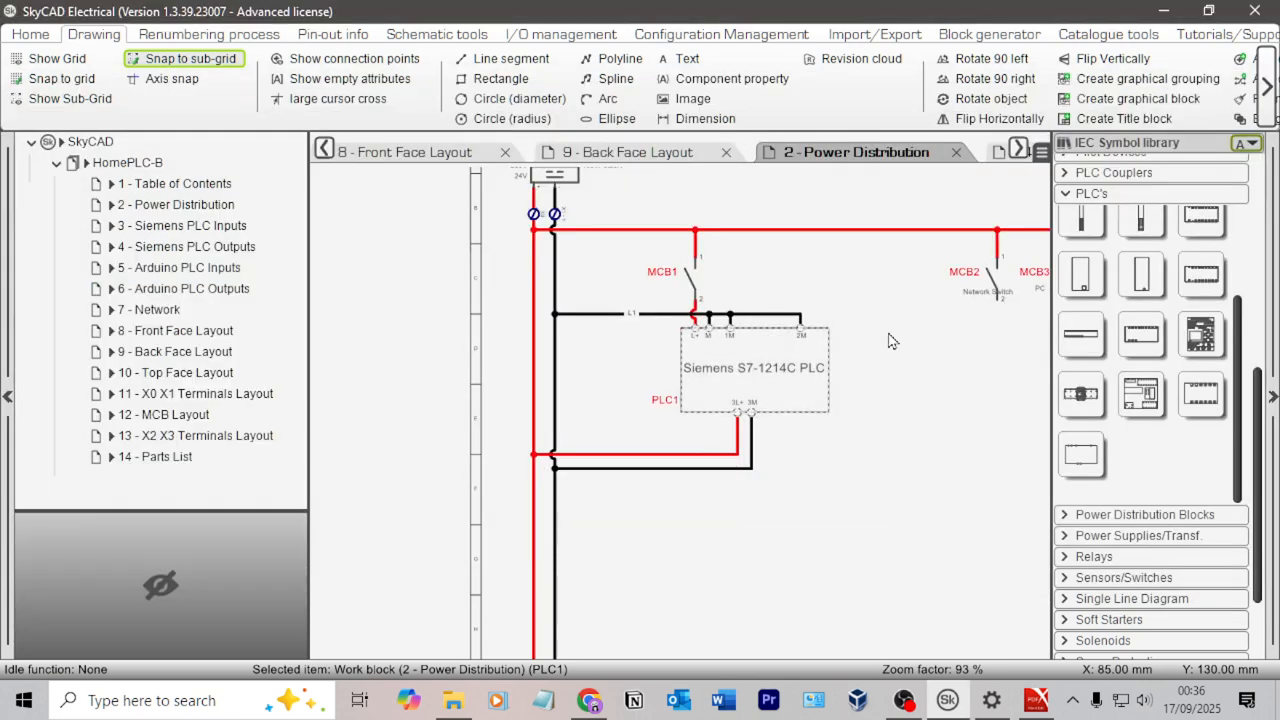
Refresh the HomePLC-B parts list table on the Parts List page with the new PLC1 data.
{"action": "left_click", "coordinate": [176, 456]}
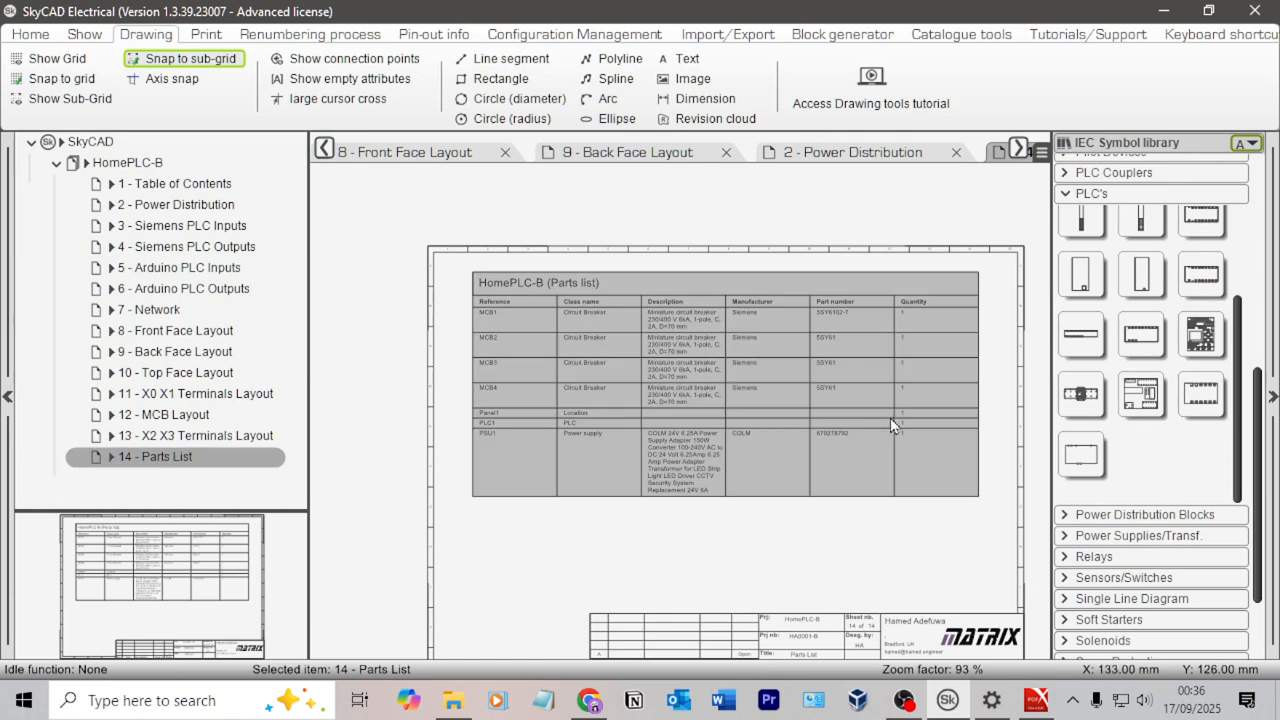
{"action": "left_click", "coordinate": [490, 290]}
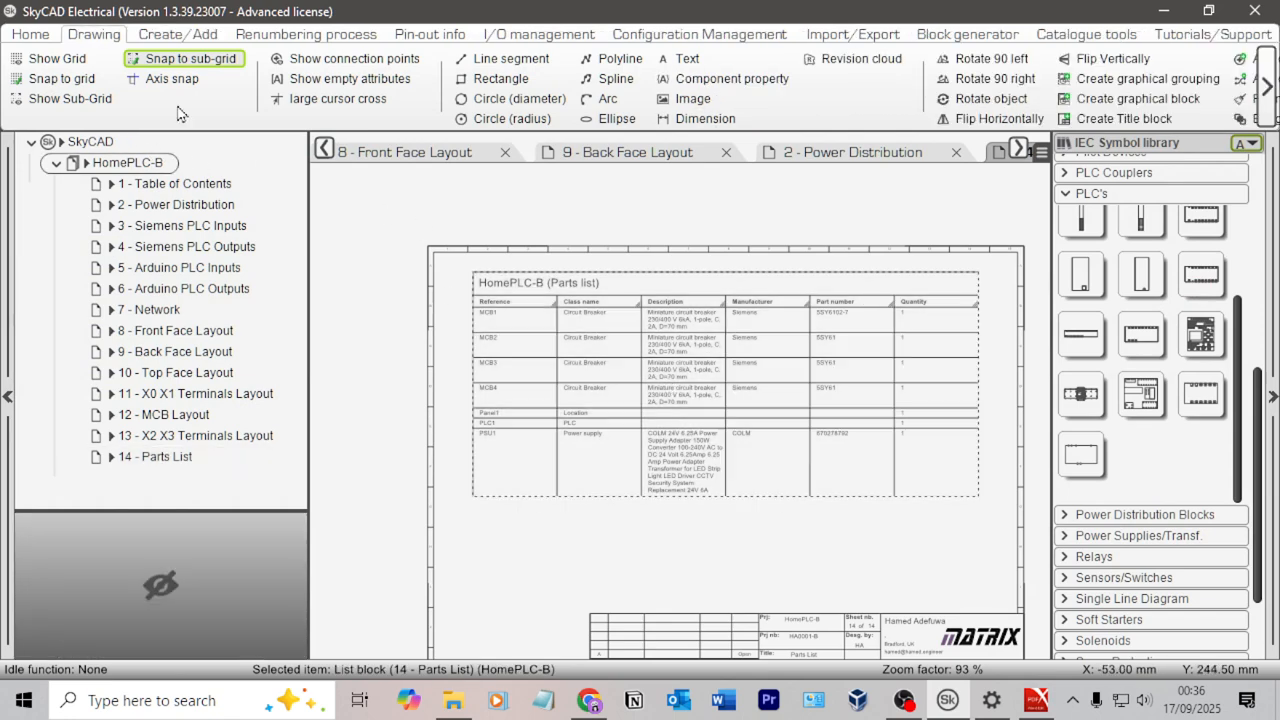
{"action": "left_click", "coordinate": [30, 34]}
{"action": "left_click", "coordinate": [916, 557]}
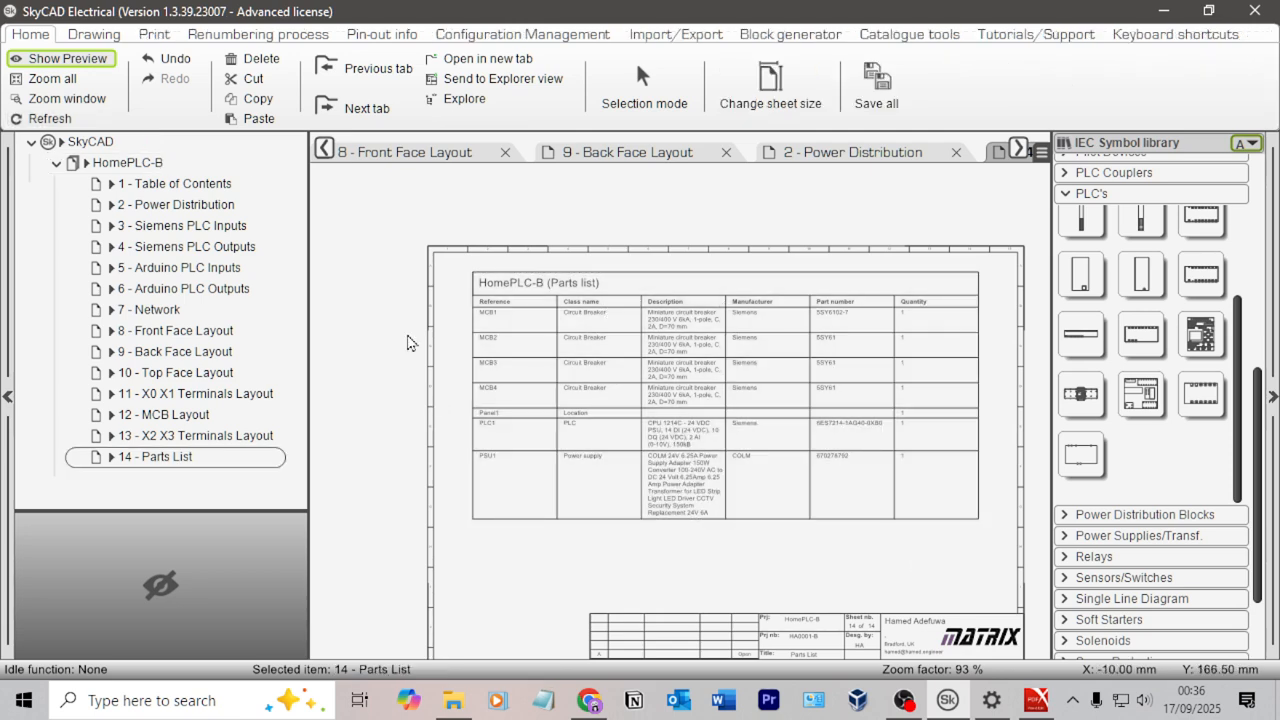
Return to the Power Distribution page, activate the Rectangle tool, and turn on grid display and snapping to the main grid.
{"action": "left_click", "coordinate": [195, 206]}
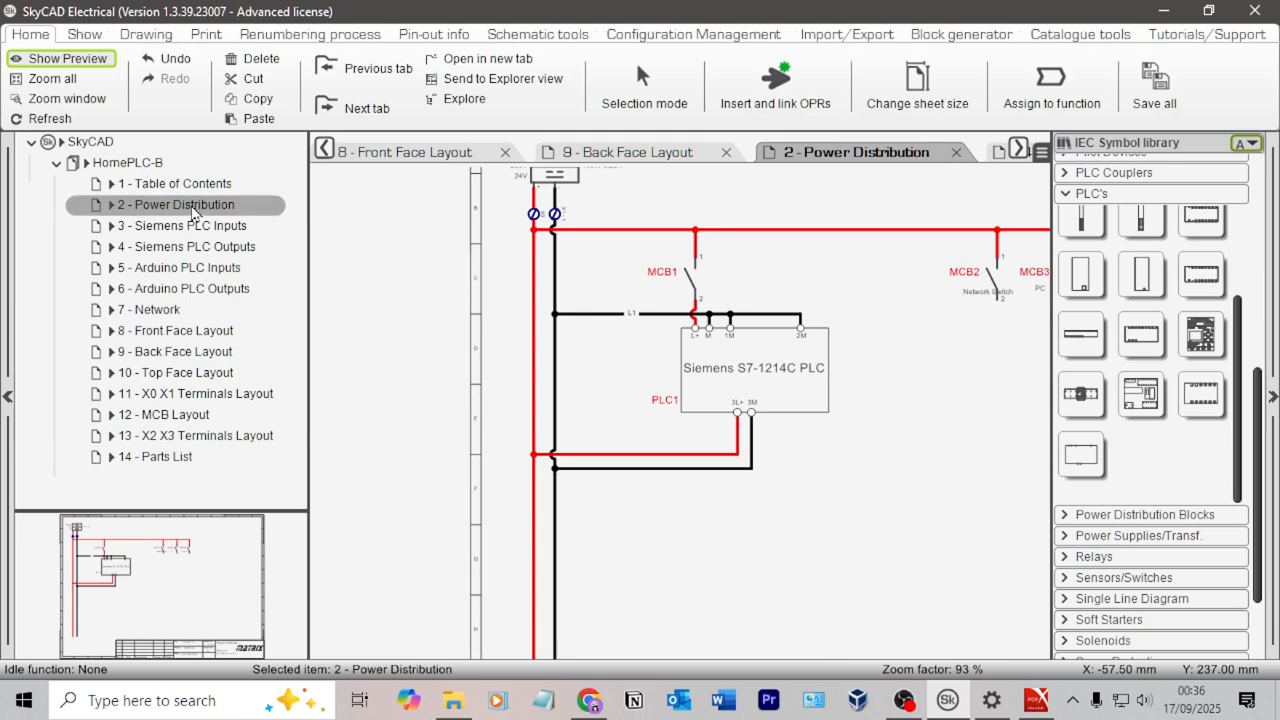
{"action": "middle_click_drag", "start_coordinate": [911, 336], "coordinate": [716, 365]}
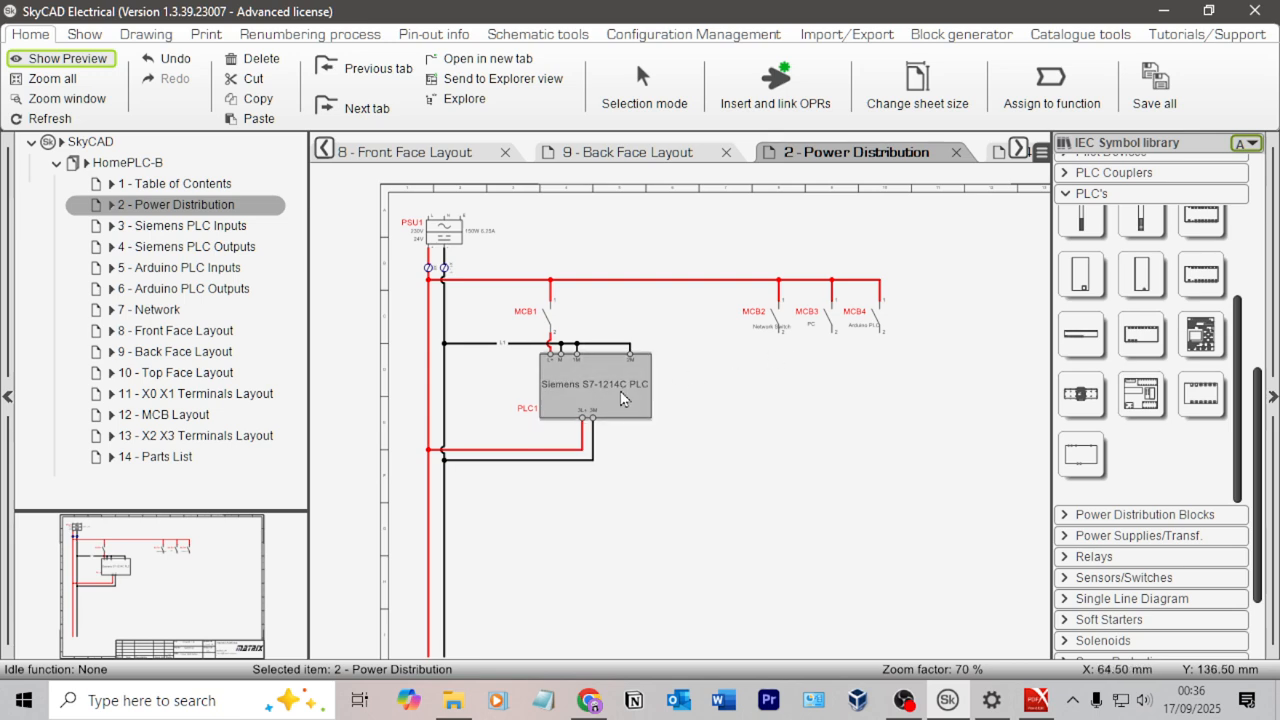
{"action": "scroll", "coordinate": [770, 364], "scroll_direction": "up", "scroll_amount": 2}
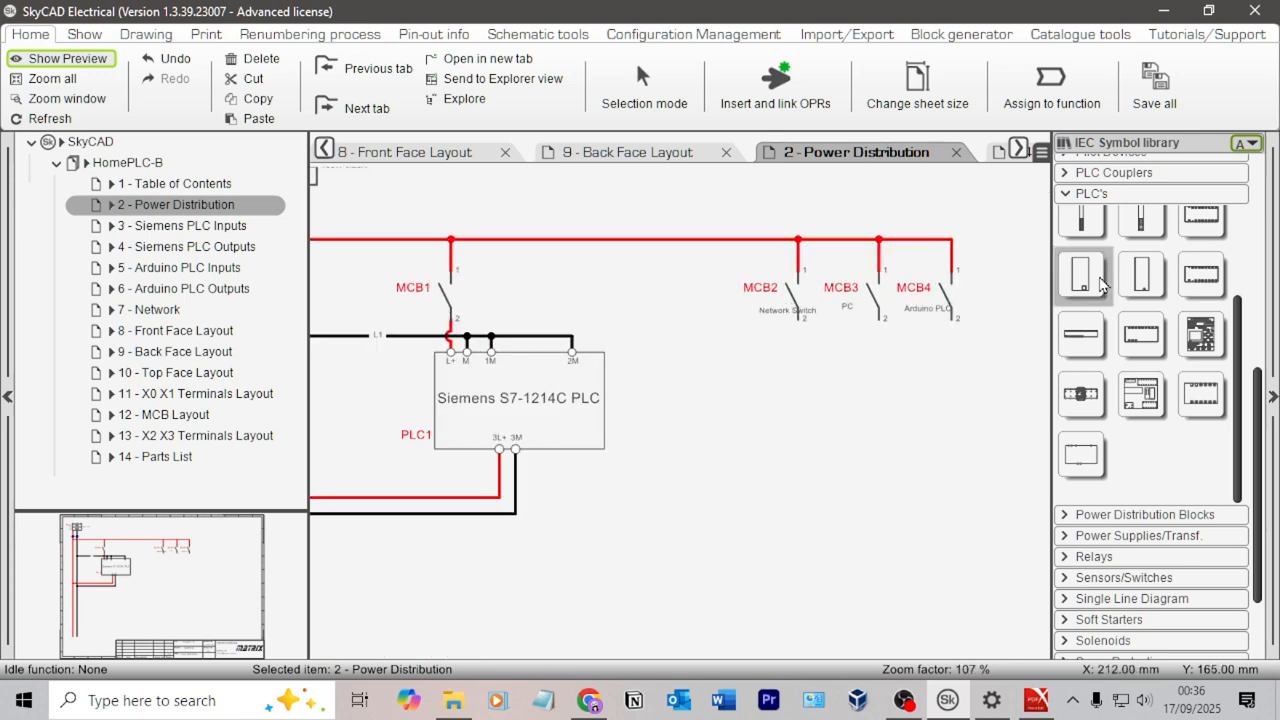
{"action": "scroll", "coordinate": [1085, 275], "scroll_direction": "up", "scroll_amount": 2}
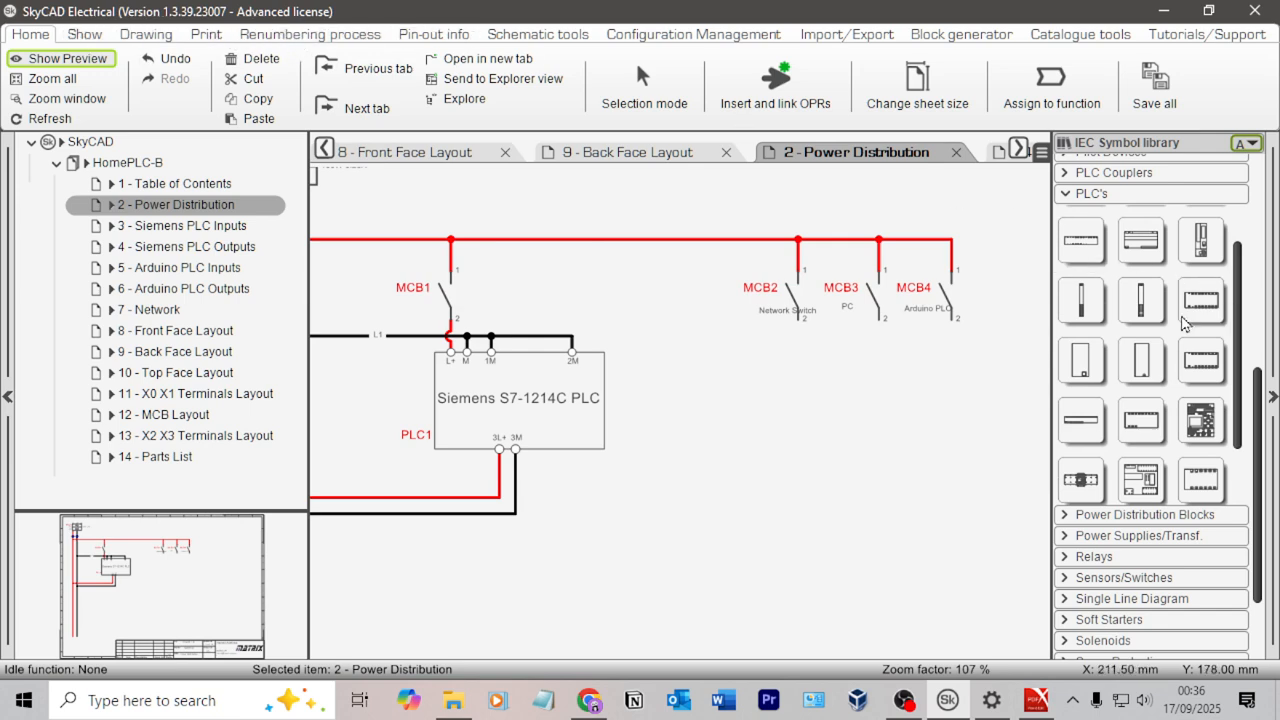
{"action": "scroll", "coordinate": [1200, 317], "scroll_direction": "up", "scroll_amount": 1}
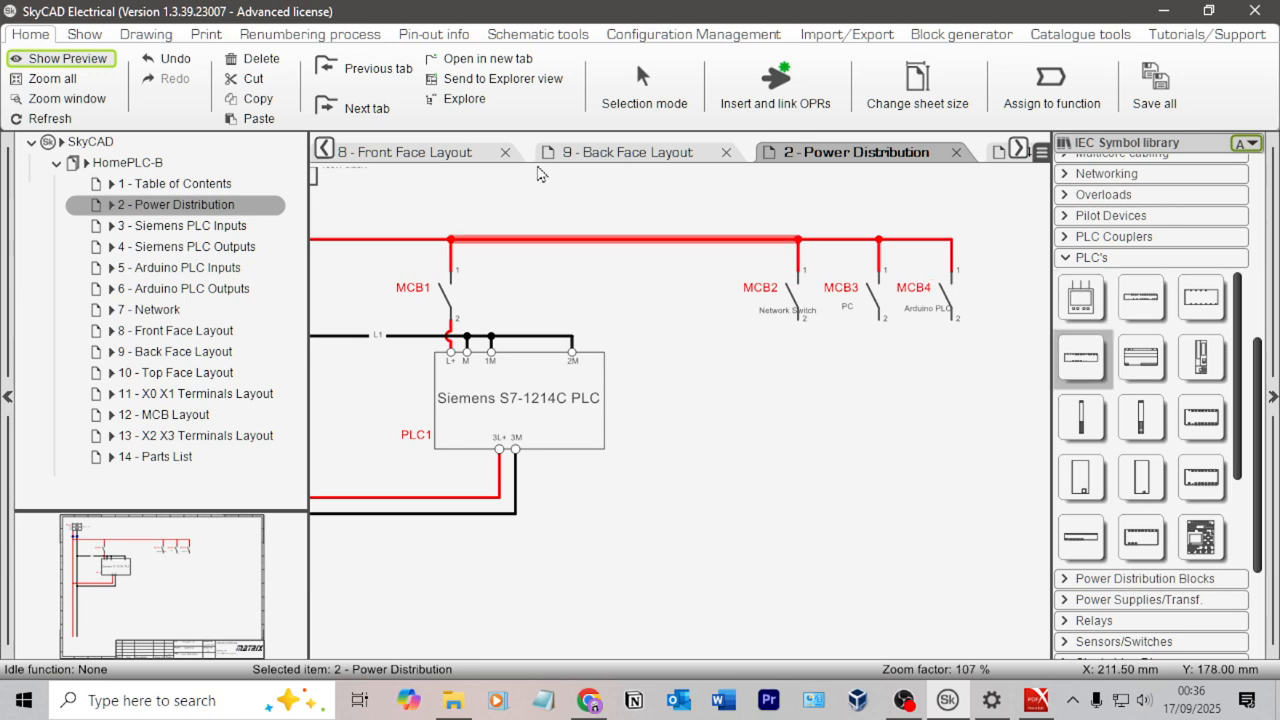
{"action": "left_click", "coordinate": [86, 36]}
{"action": "left_click", "coordinate": [146, 36]}
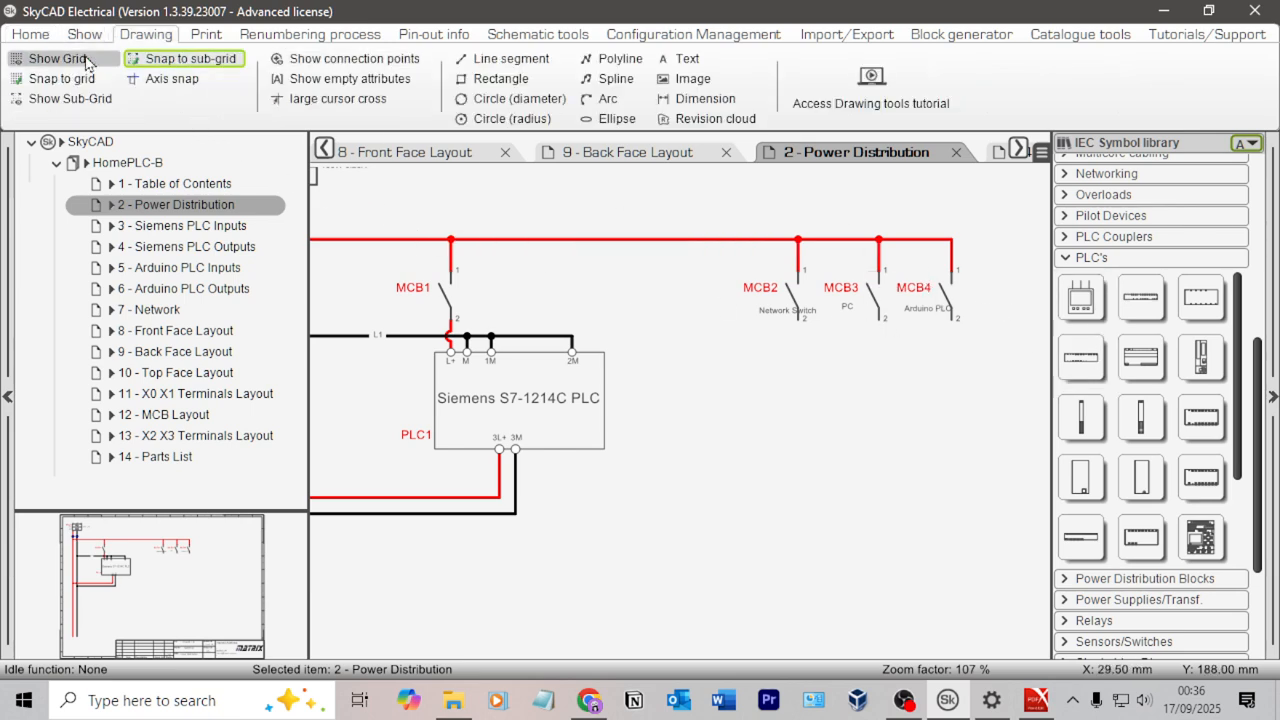
{"action": "left_click", "coordinate": [495, 78]}
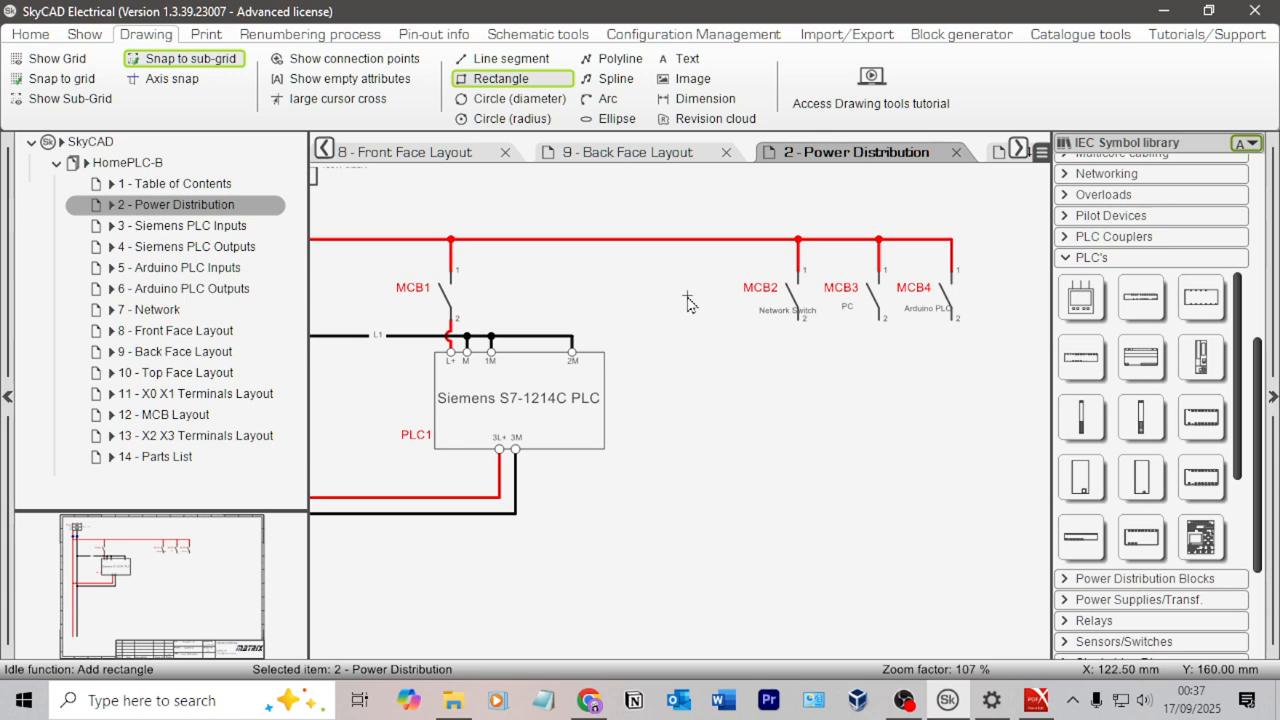
{"action": "left_click", "coordinate": [57, 58]}
{"action": "left_click", "coordinate": [62, 78]}
Draw a narrow upright rectangle beside the Siemens PLC block, matching the block's height and aligned with its upper edge.
{"action": "scroll", "coordinate": [712, 314], "scroll_direction": "up", "scroll_amount": 2}
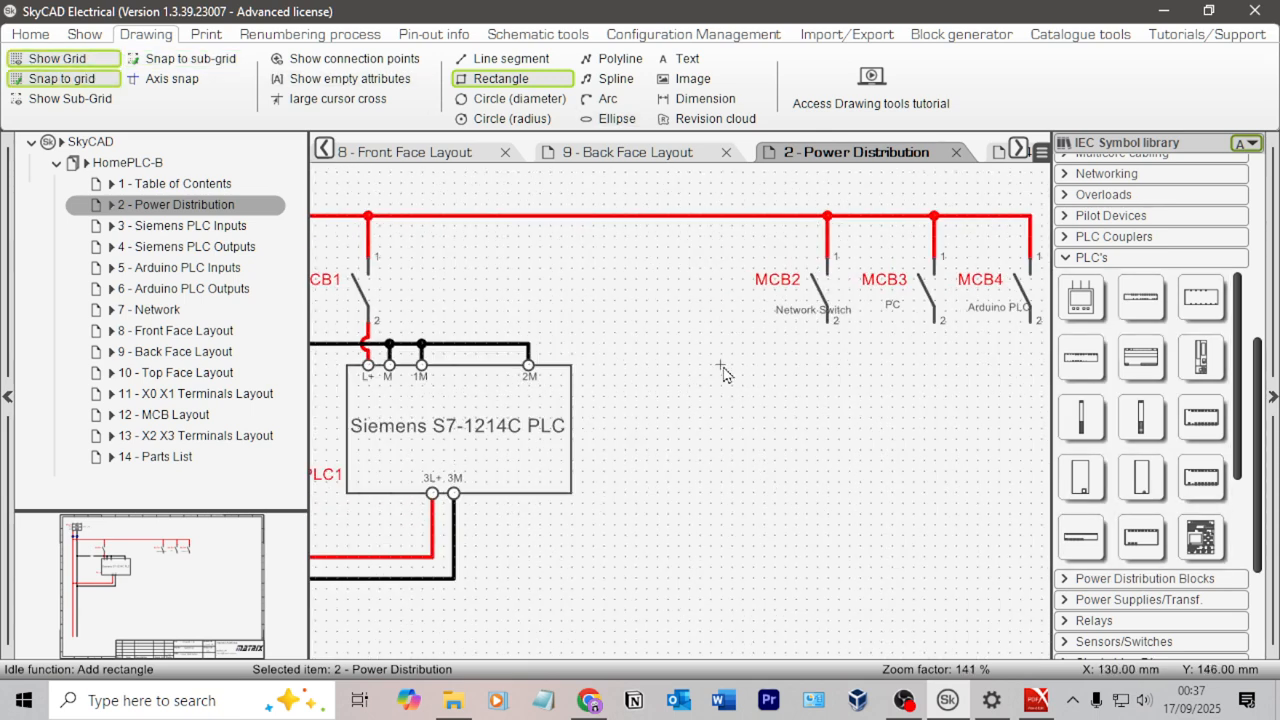
{"action": "mouse_move", "coordinate": [624, 366]}
{"action": "left_mouse_down"}
{"action": "mouse_move", "coordinate": [677, 418]}
{"action": "mouse_move", "coordinate": [688, 492]}
{"action": "left_mouse_up"}
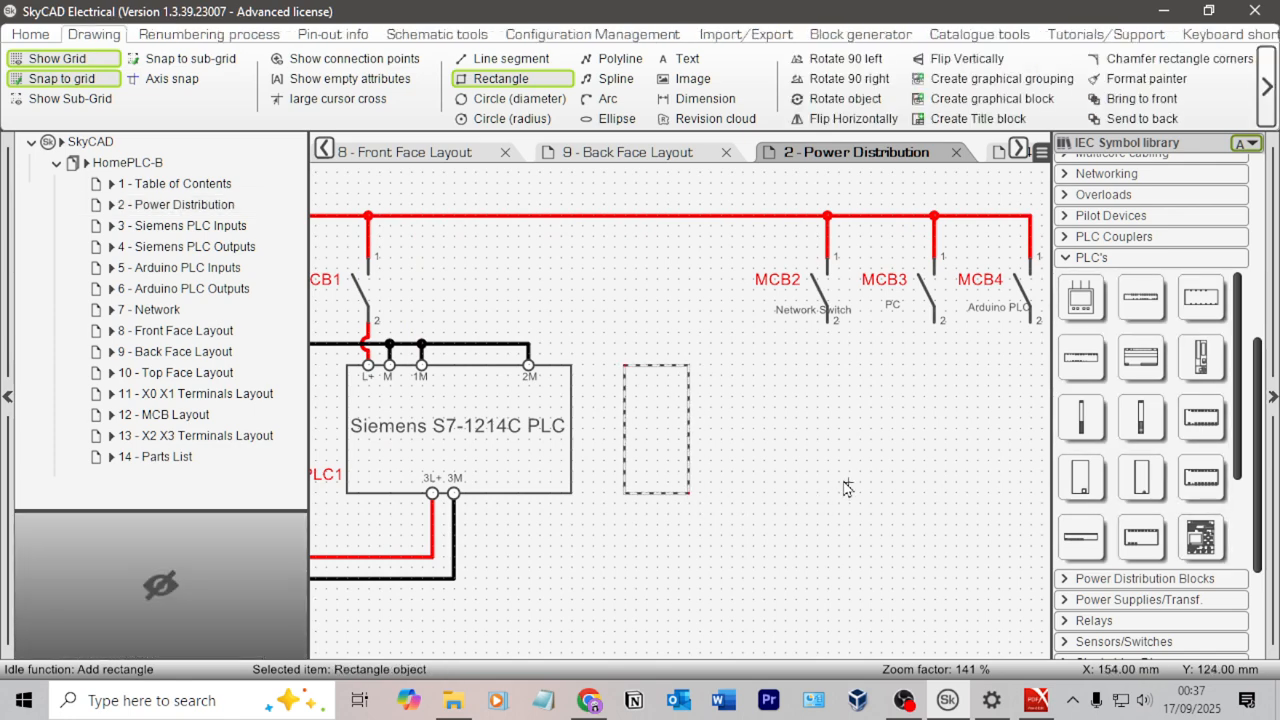
{"action": "key", "text": "Escape"}
Draw a radius-defined circle over the Siemens block's 3M terminal, using sub-grid snapping to match that terminal's size.
{"action": "left_click", "coordinate": [455, 495]}
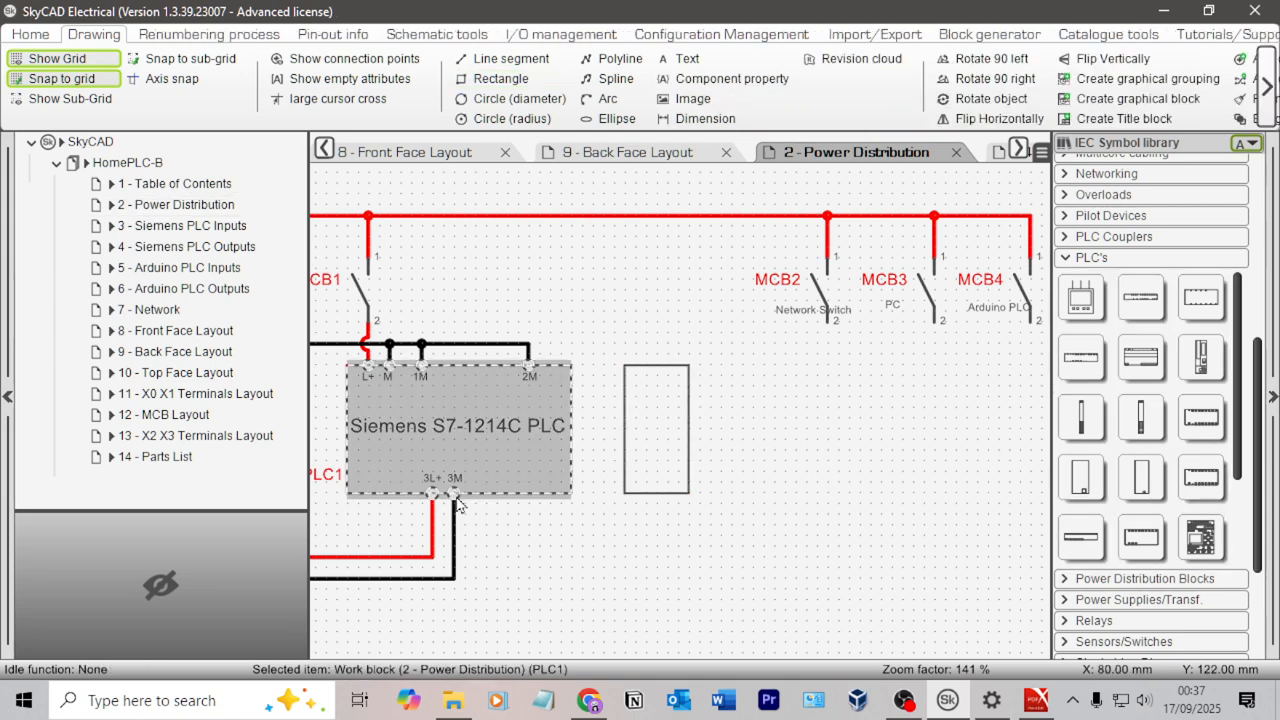
{"action": "double_click", "coordinate": [455, 500]}
{"action": "left_click", "coordinate": [69, 171]}
{"action": "scroll", "coordinate": [489, 484], "scroll_direction": "up", "scroll_amount": 5}
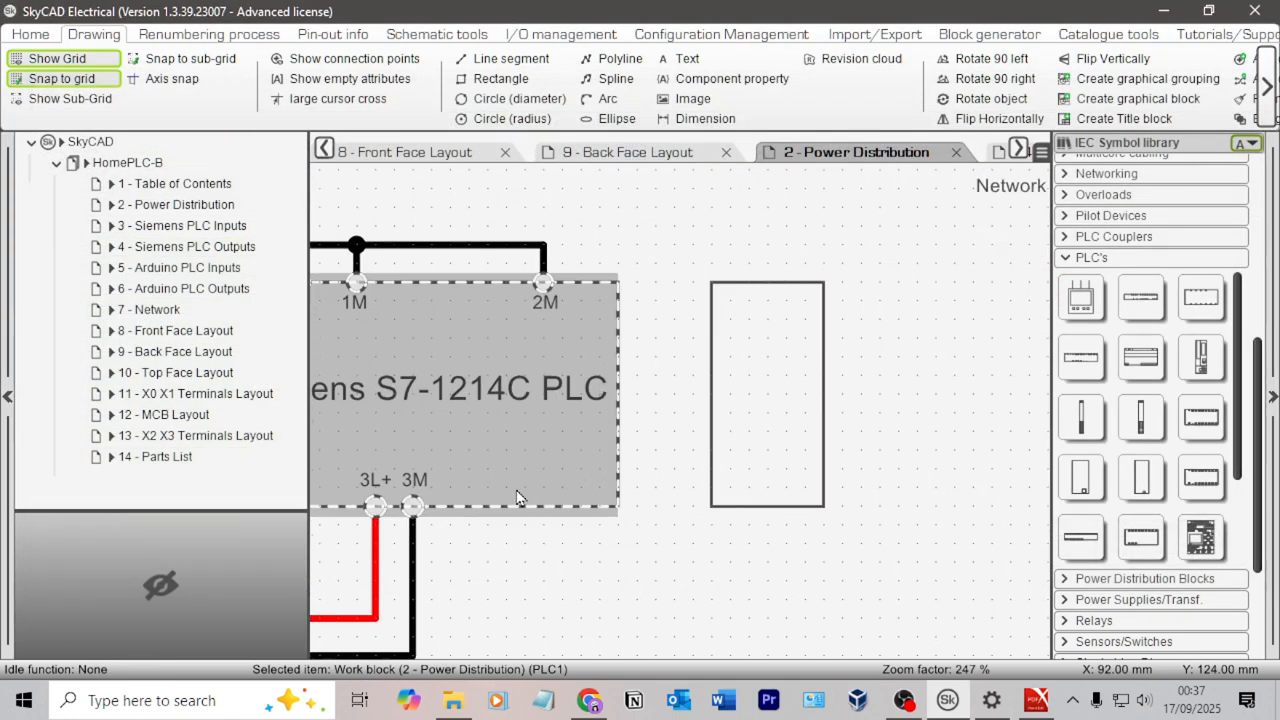
{"action": "scroll", "coordinate": [413, 503], "scroll_direction": "up", "scroll_amount": 5}
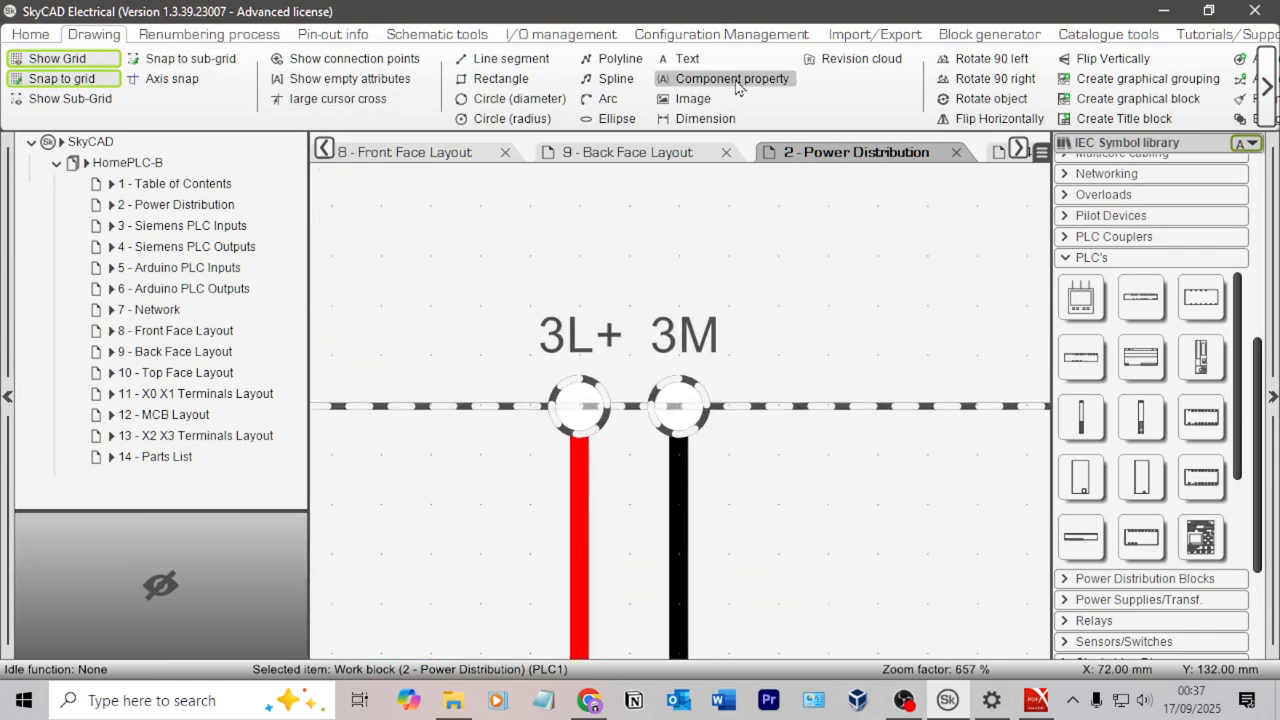
{"action": "left_click", "coordinate": [512, 118]}
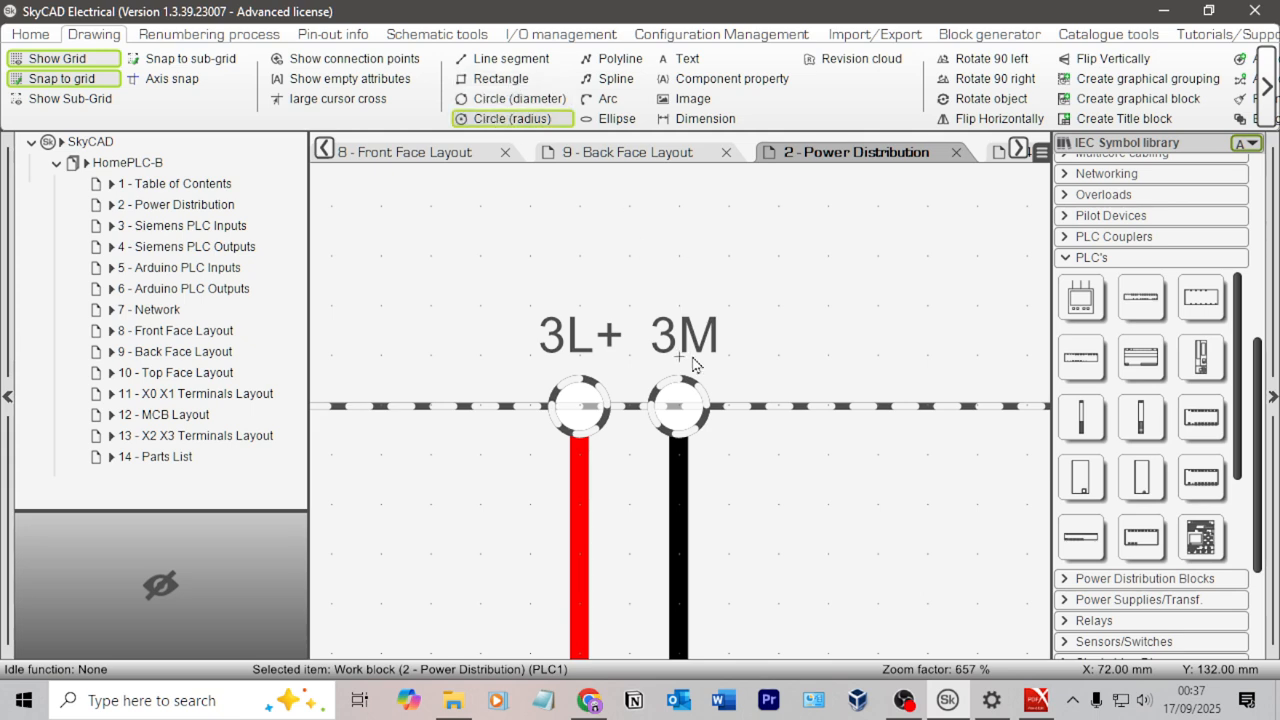
{"action": "left_click", "coordinate": [697, 413]}
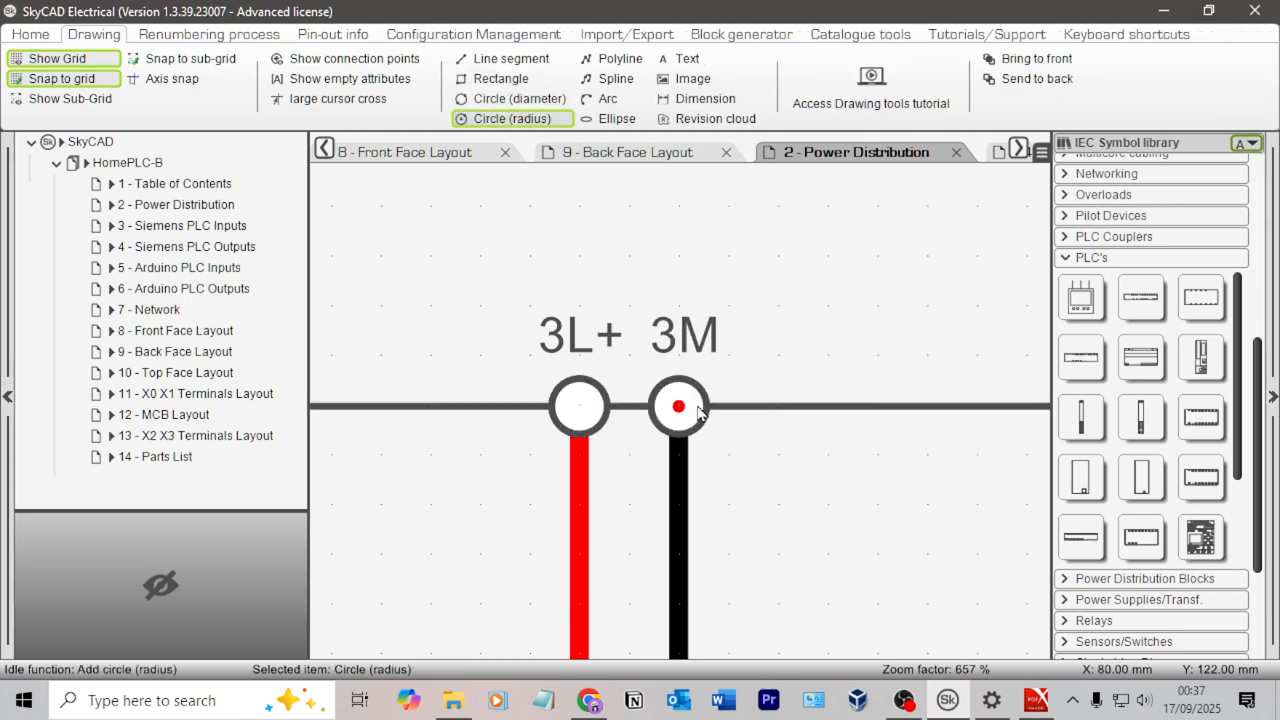
{"action": "left_click", "coordinate": [206, 63]}
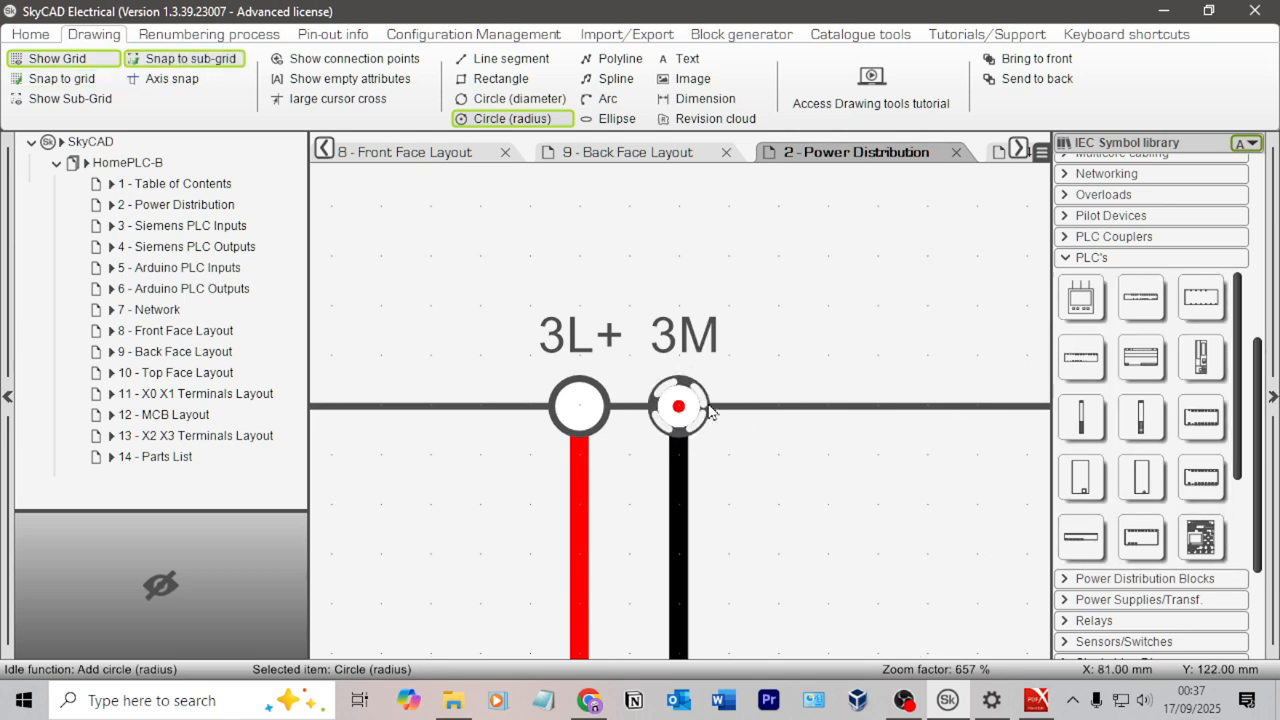
{"action": "left_click", "coordinate": [826, 407]}
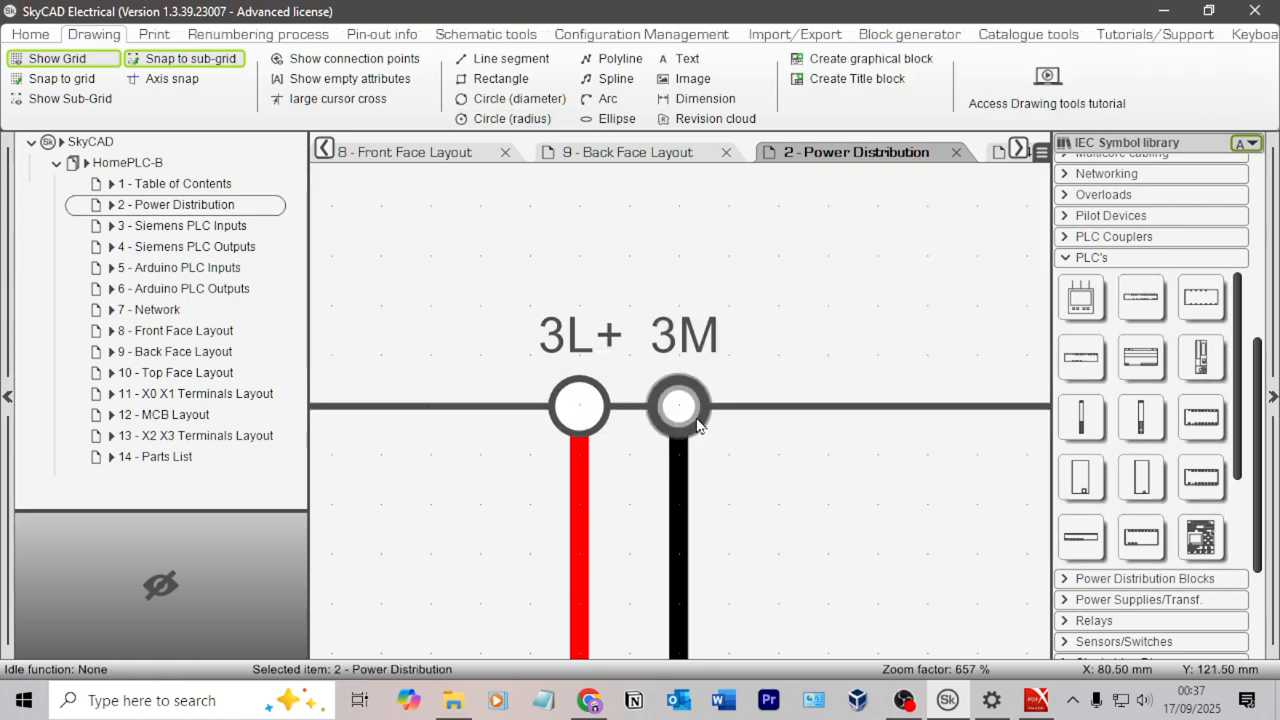
Move the new circle onto the lower edge of the blank rectangle beside the PLC and fill it with white.
{"action": "left_click_drag", "start_coordinate": [799, 460], "coordinate": [912, 482]}
{"action": "middle_click_drag", "start_coordinate": [989, 481], "coordinate": [508, 470]}
{"action": "scroll", "coordinate": [490, 450], "scroll_direction": "down", "scroll_amount": 4}
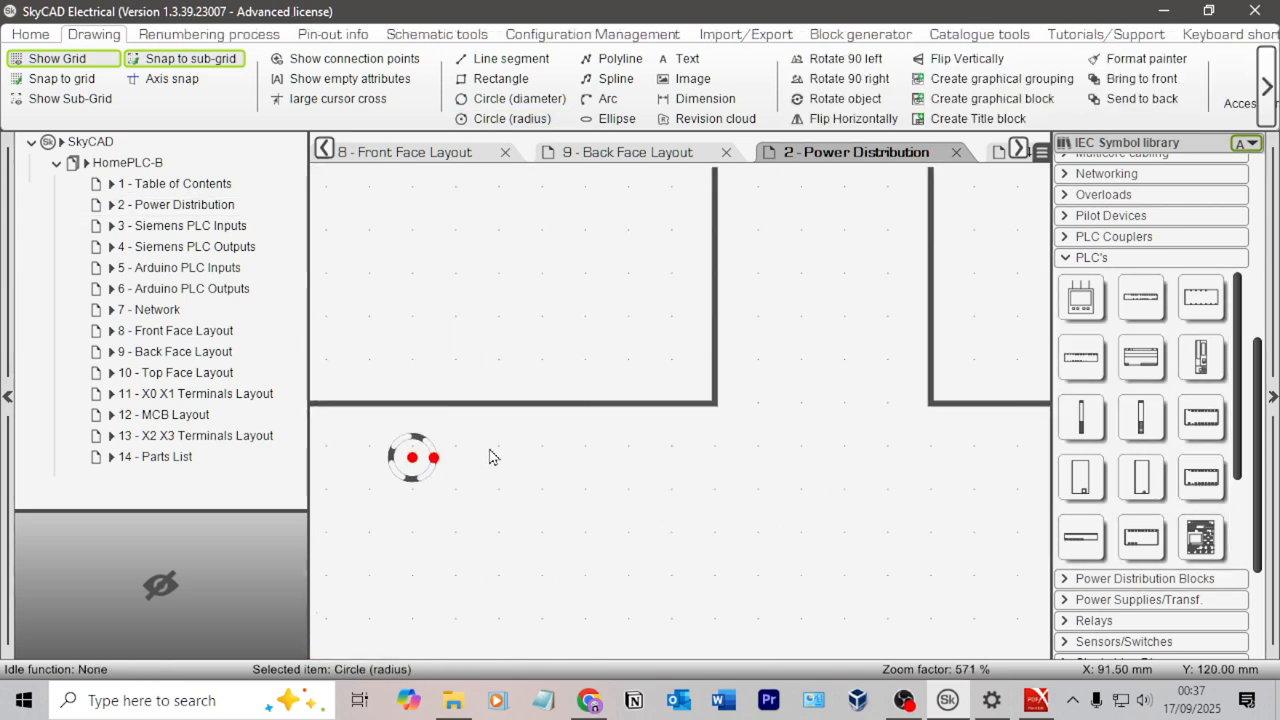
{"action": "left_click_drag", "start_coordinate": [454, 466], "coordinate": [883, 429]}
{"action": "left_click", "coordinate": [910, 457]}
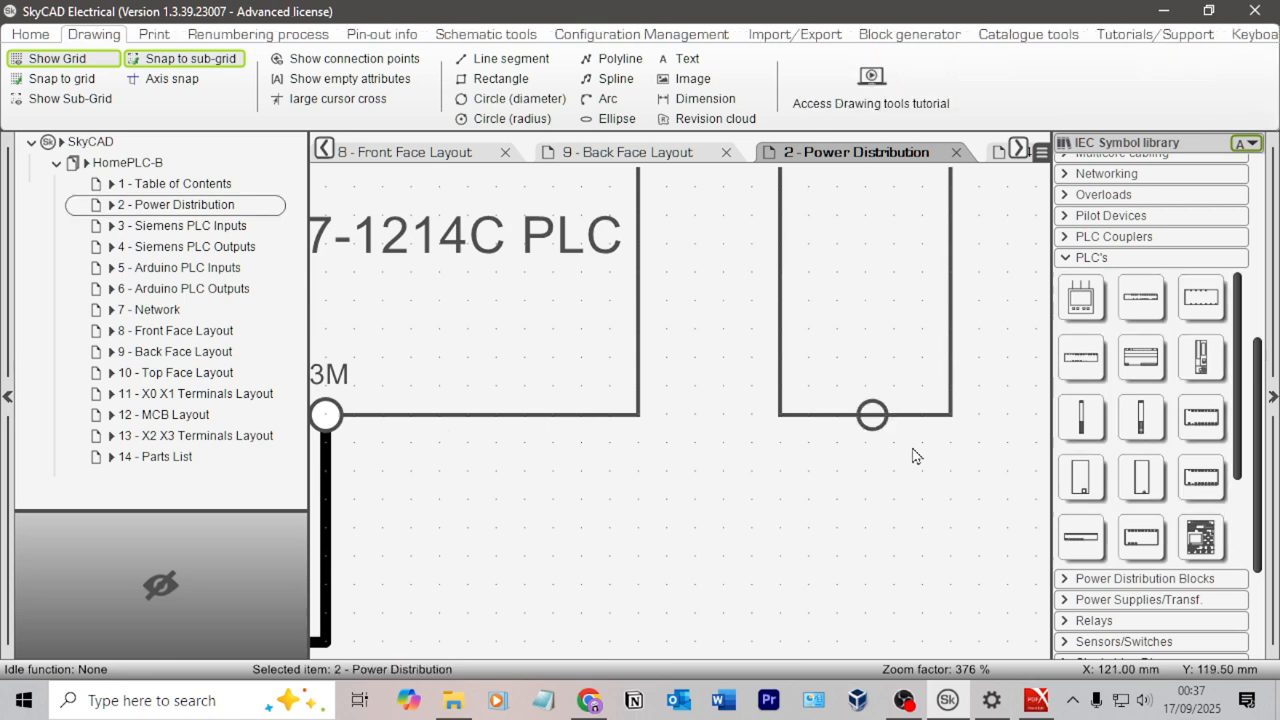
{"action": "double_click", "coordinate": [871, 414]}
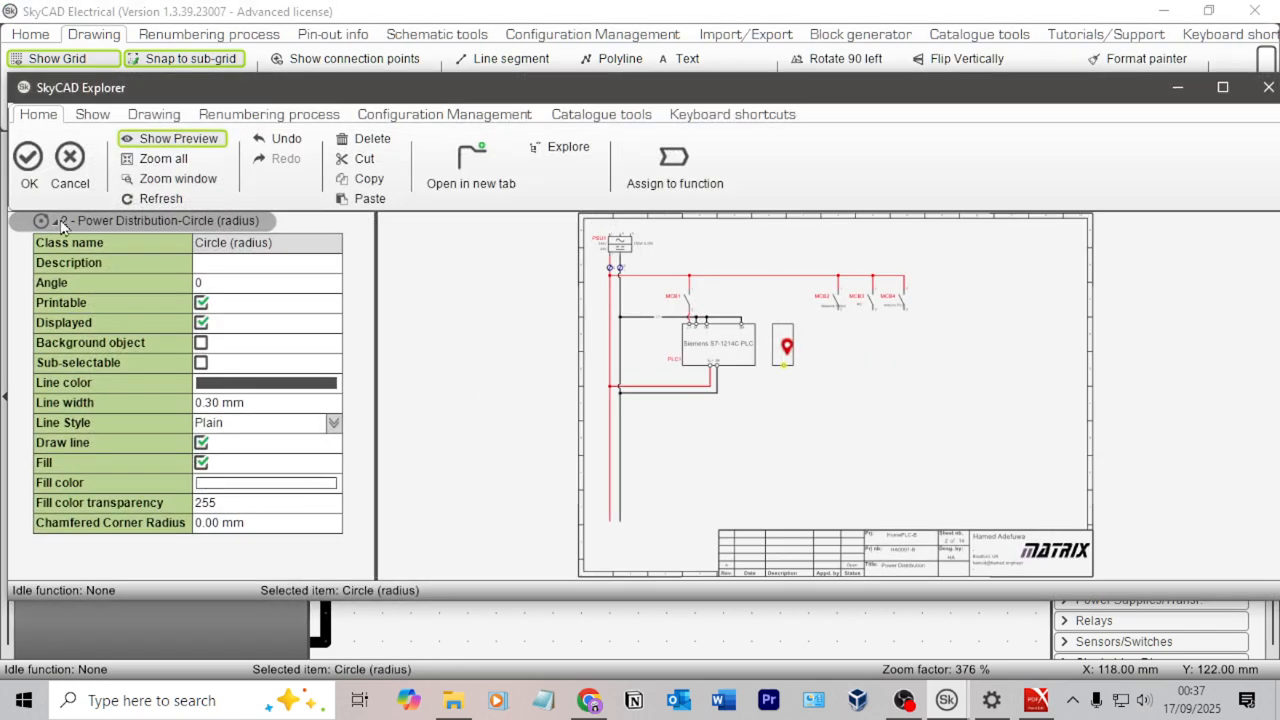
{"action": "left_click", "coordinate": [28, 160]}
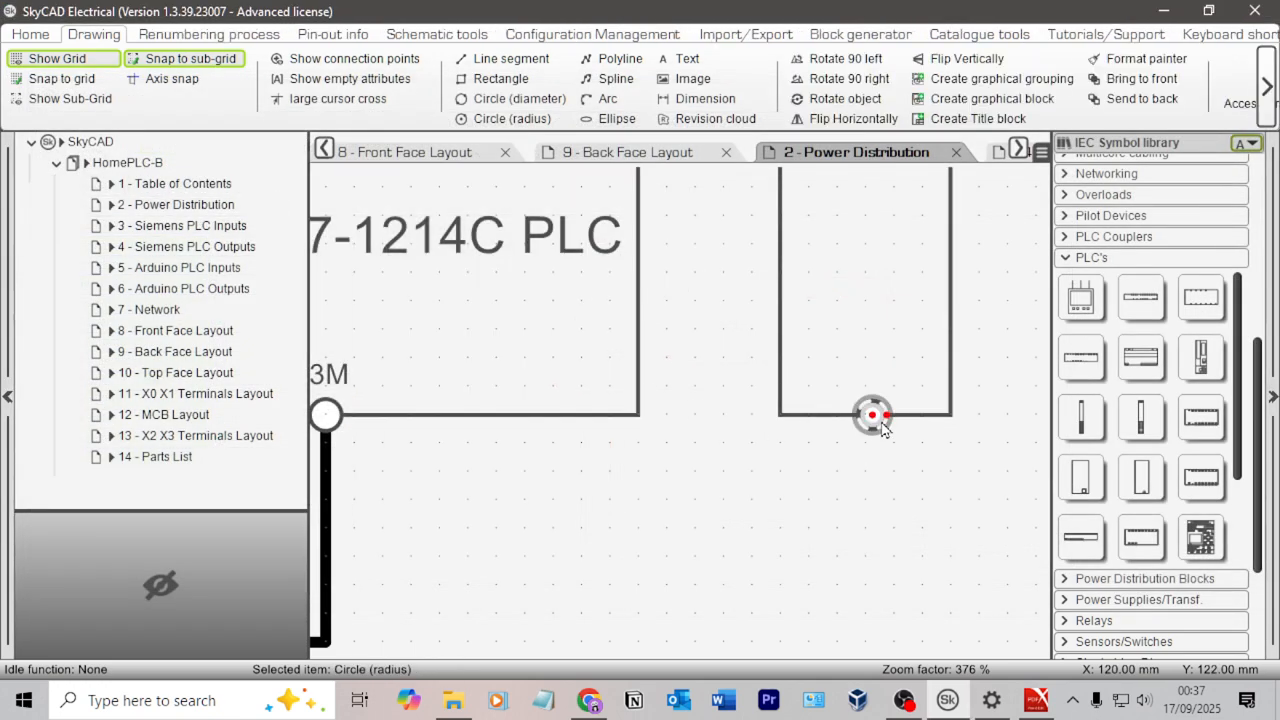
Duplicate the filled terminal circle and place the copy directly to its right on the rectangle's lower edge.
{"action": "scroll", "coordinate": [990, 425], "scroll_direction": "up", "scroll_amount": 1}
{"action": "middle_click_drag", "start_coordinate": [997, 427], "coordinate": [828, 540]}
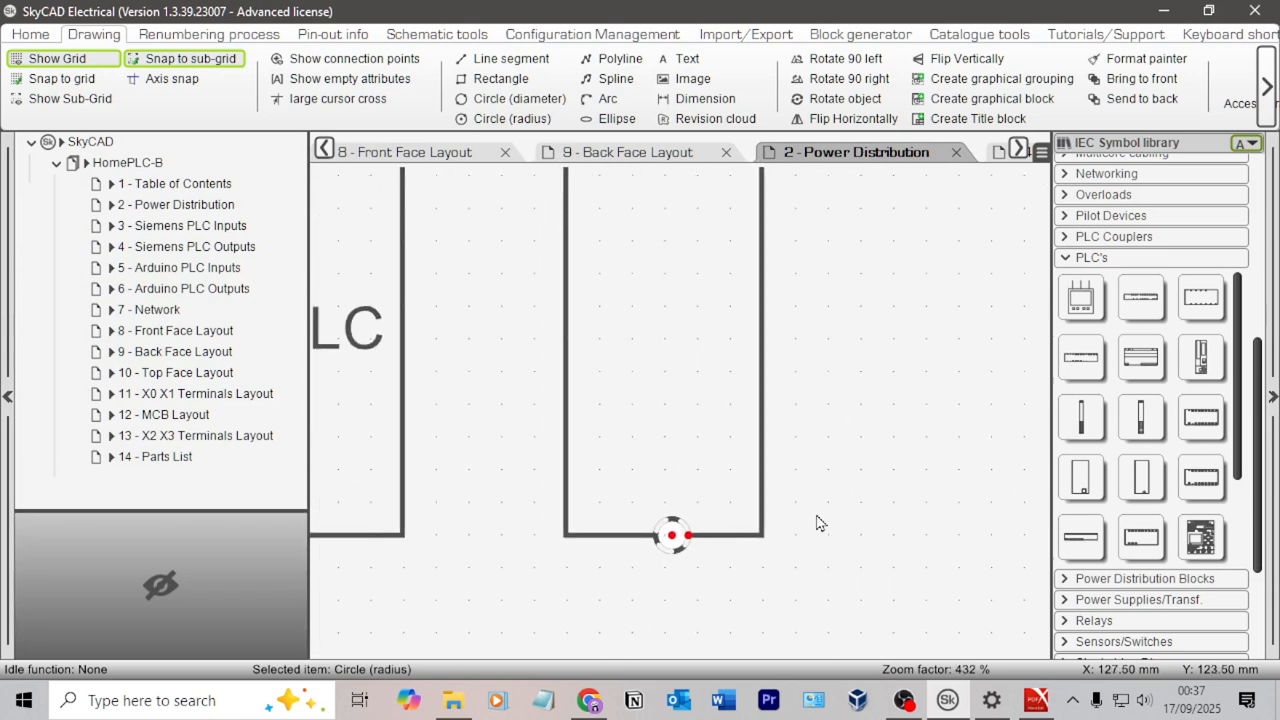
{"action": "left_click", "coordinate": [750, 464]}
{"action": "left_click", "coordinate": [686, 531]}
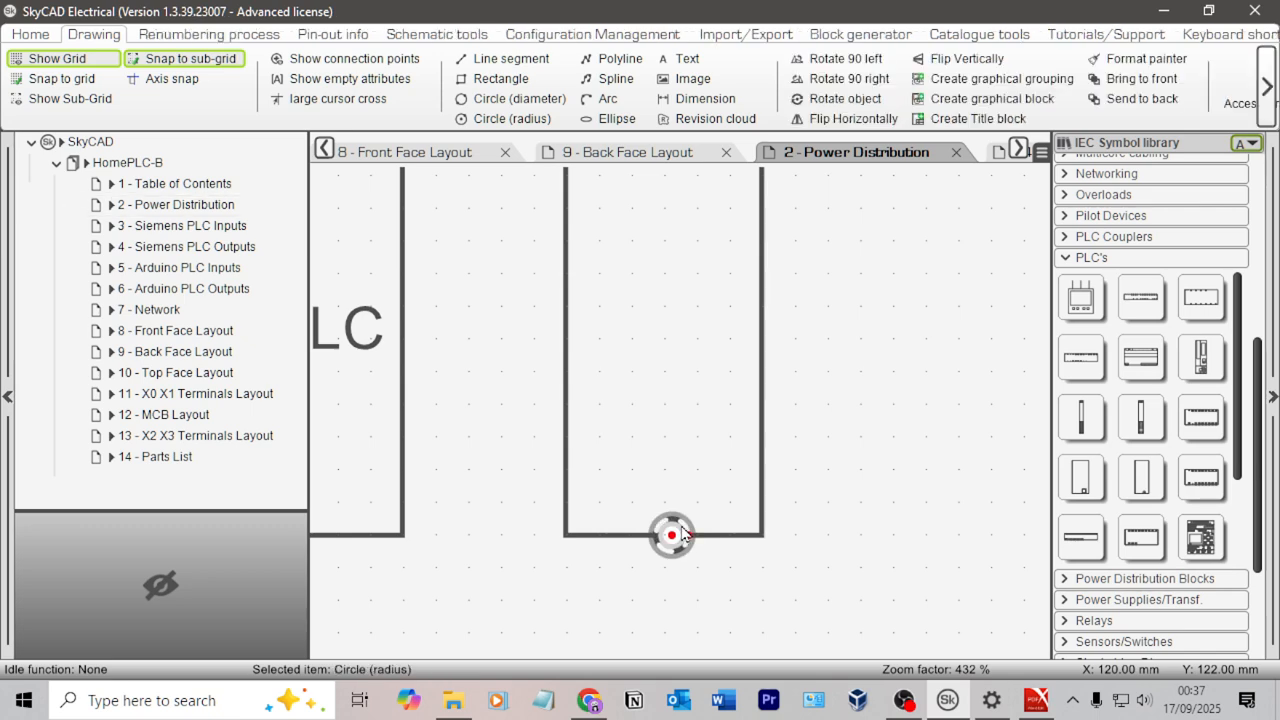
{"action": "left_click", "coordinate": [858, 511]}
{"action": "key", "text": "ctrl+v"}
{"action": "left_click", "coordinate": [722, 540]}
{"action": "left_click", "coordinate": [829, 507]}
{"action": "scroll", "coordinate": [828, 505], "scroll_direction": "down", "scroll_amount": 3}
{"action": "mouse_move", "coordinate": [842, 416]}
{"action": "middle_mouse_down"}
{"action": "mouse_move", "coordinate": [857, 453]}
{"action": "mouse_move", "coordinate": [914, 416]}
{"action": "mouse_move", "coordinate": [921, 382]}
{"action": "mouse_move", "coordinate": [827, 370]}
{"action": "middle_mouse_up"}
{"action": "scroll", "coordinate": [947, 378], "scroll_direction": "down", "scroll_amount": 3}
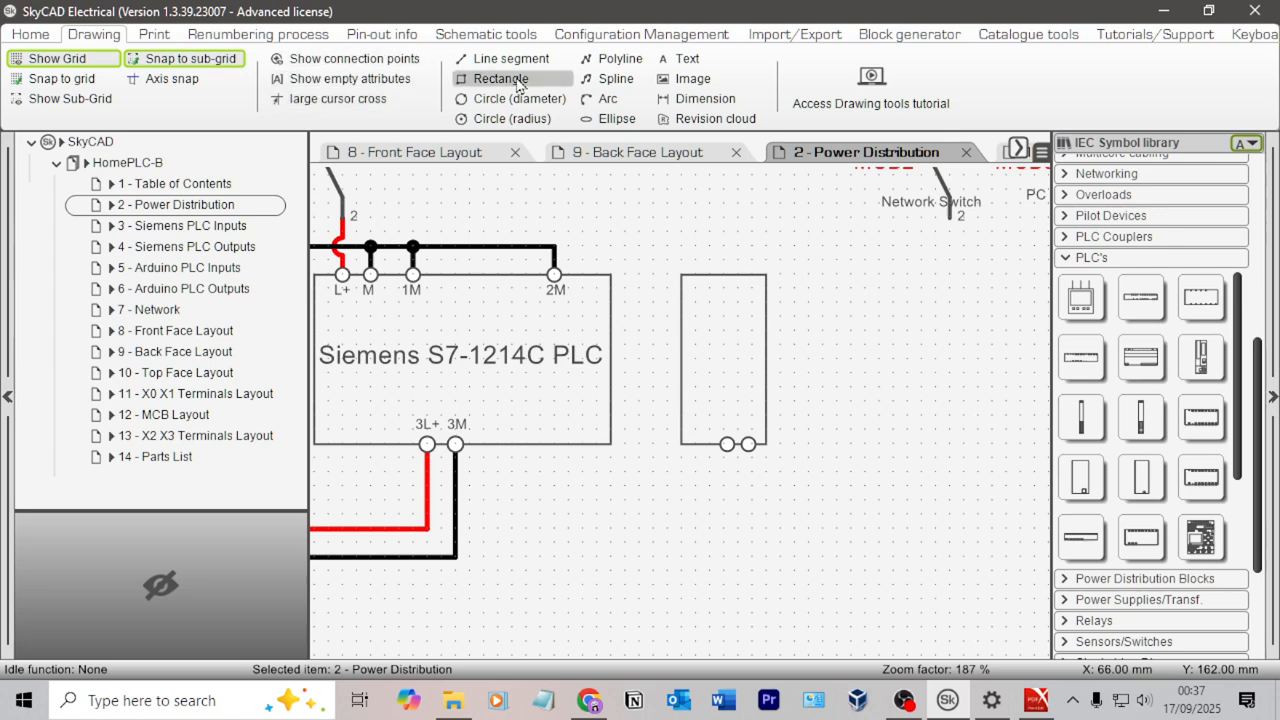
Add a + text label just above the first terminal circle inside the narrow rectangle.
{"action": "left_click", "coordinate": [683, 59]}
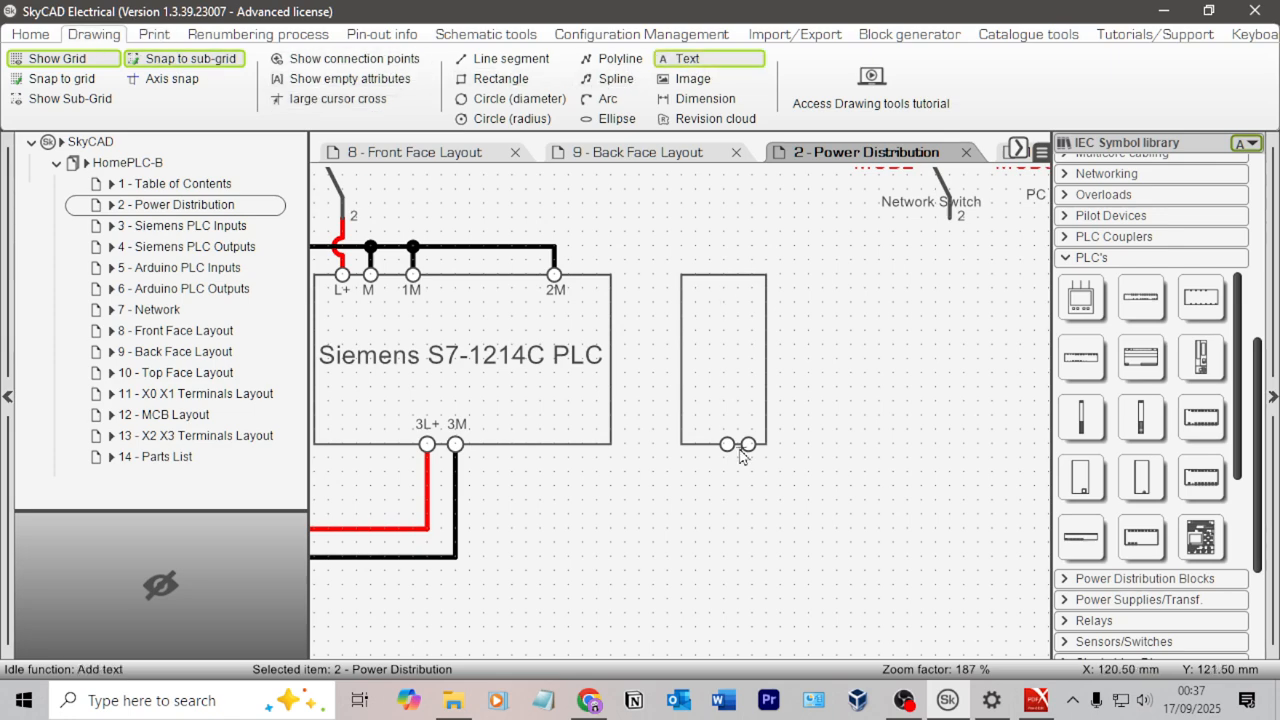
{"action": "left_click", "coordinate": [716, 432]}
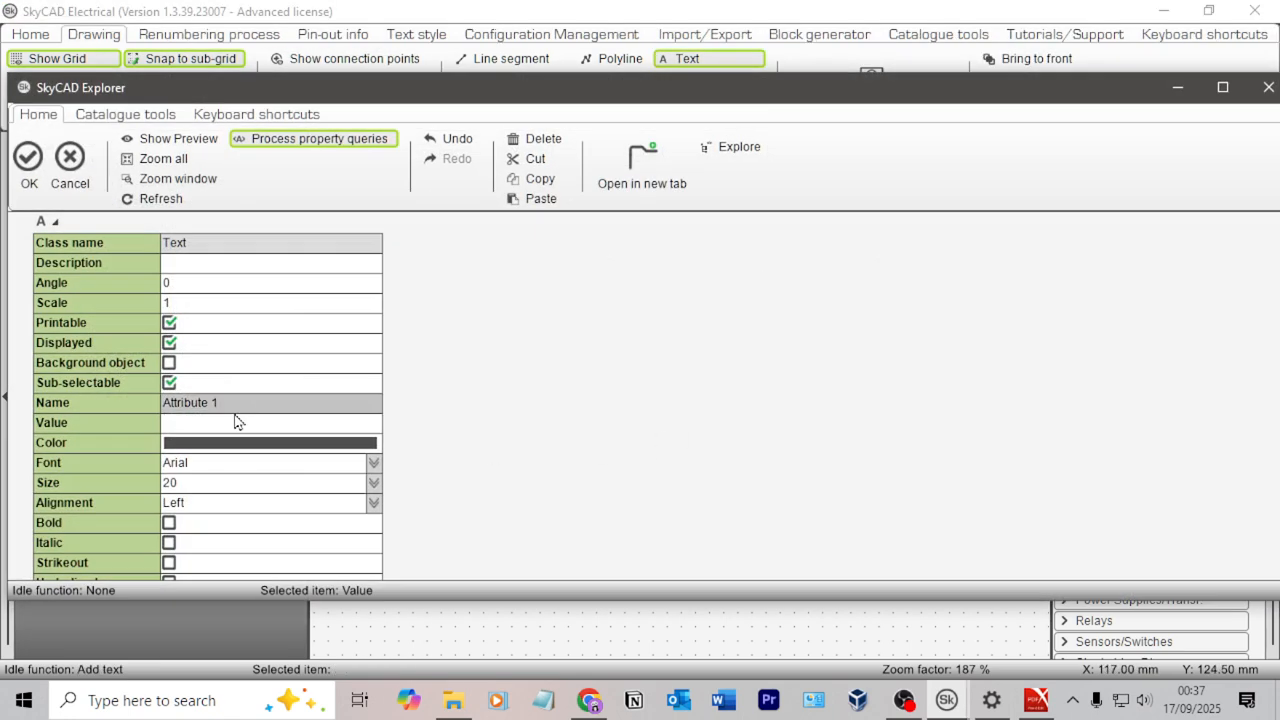
{"action": "left_click", "coordinate": [28, 160]}
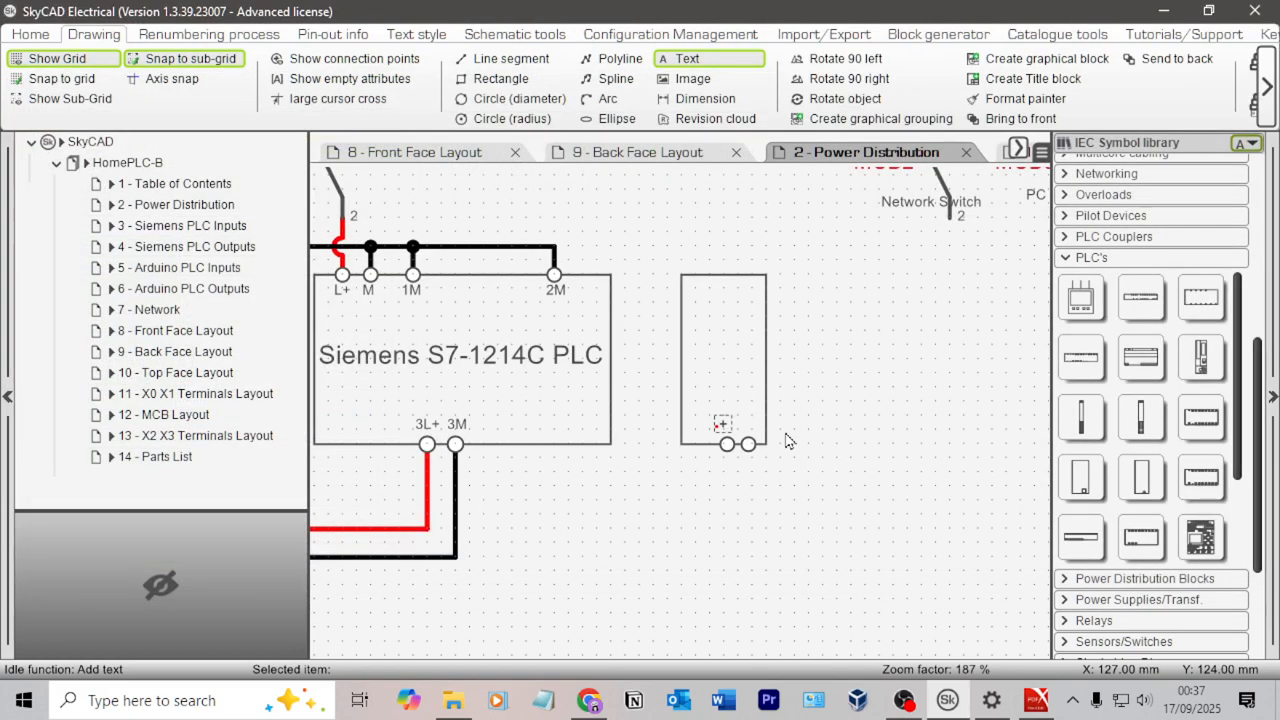
{"action": "scroll", "coordinate": [704, 426], "scroll_direction": "up", "scroll_amount": 2}
{"action": "left_click", "coordinate": [709, 426]}
{"action": "left_click_drag", "start_coordinate": [717, 435], "coordinate": [713, 437]}
{"action": "left_click", "coordinate": [841, 396]}
{"action": "left_click", "coordinate": [712, 439]}
Duplicate the + label above the second terminal circle and change the copy's text to -.
{"action": "key", "text": "ctrl+c"}
{"action": "left_click", "coordinate": [879, 372]}
{"action": "key", "text": "ctrl+v"}
{"action": "left_click", "coordinate": [740, 440]}
{"action": "double_click", "coordinate": [745, 436]}
{"action": "left_click", "coordinate": [257, 422]}
{"action": "type", "text": "-"}
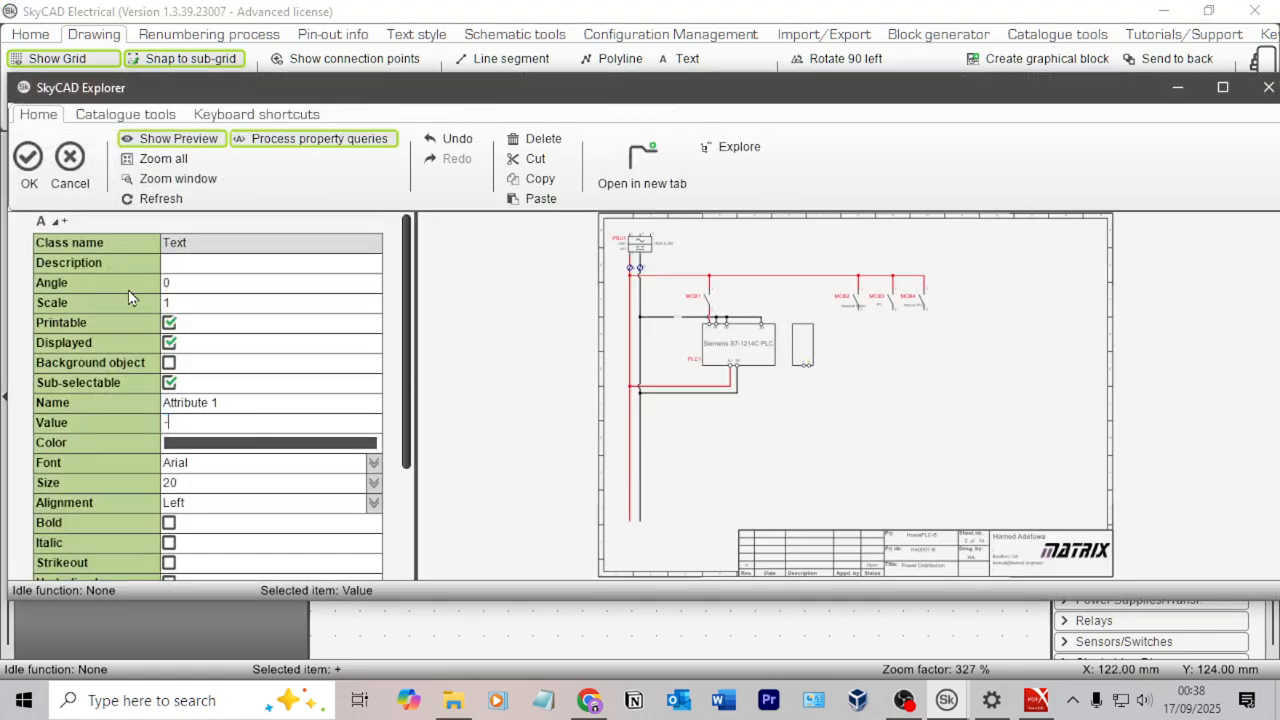
{"action": "left_click", "coordinate": [28, 157]}
Move MCB2 along the supply rail to just above the new block and bring its L2 feed wire in line with it.
{"action": "scroll", "coordinate": [862, 323], "scroll_direction": "down", "scroll_amount": 5}
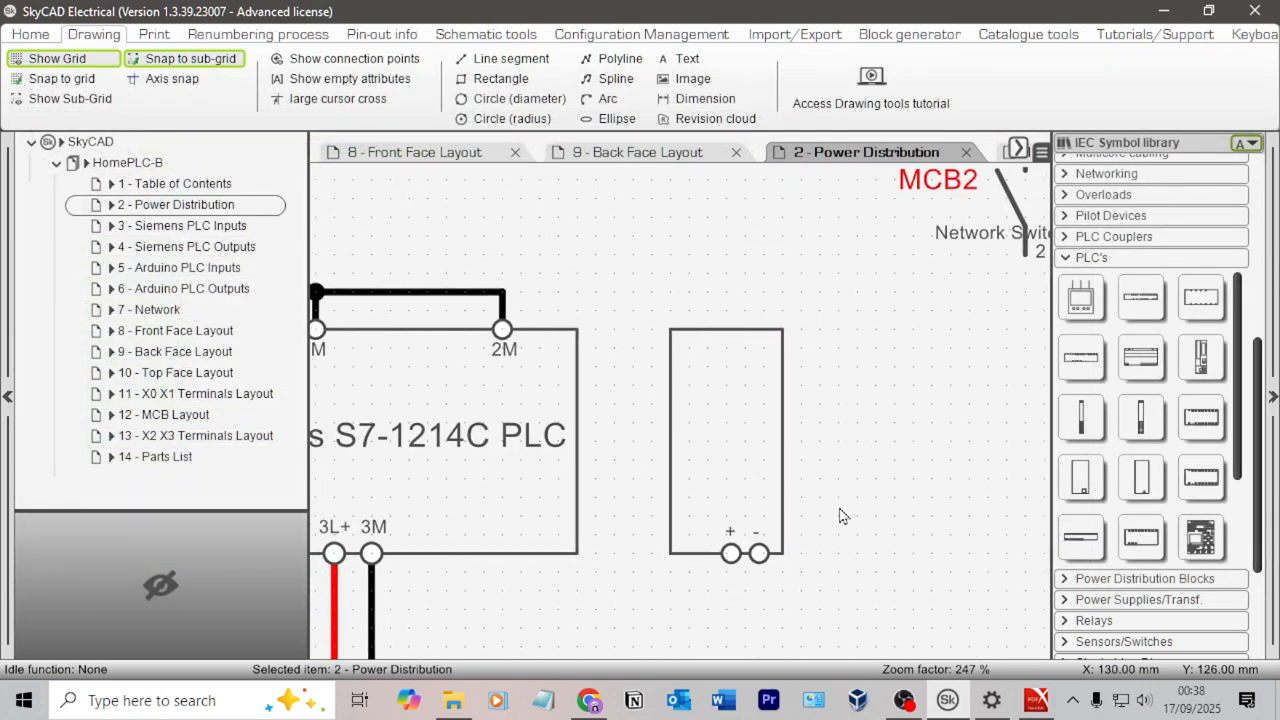
{"action": "scroll", "coordinate": [810, 243], "scroll_direction": "down", "scroll_amount": 2}
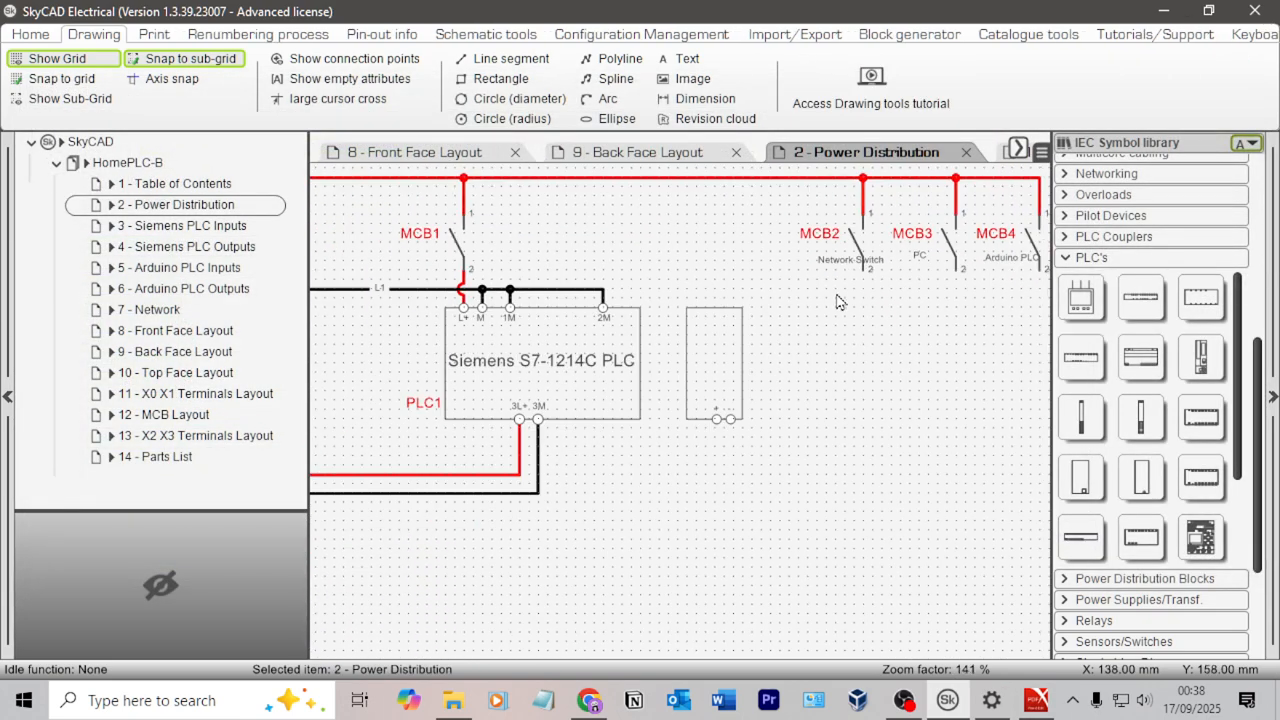
{"action": "left_click", "coordinate": [858, 233]}
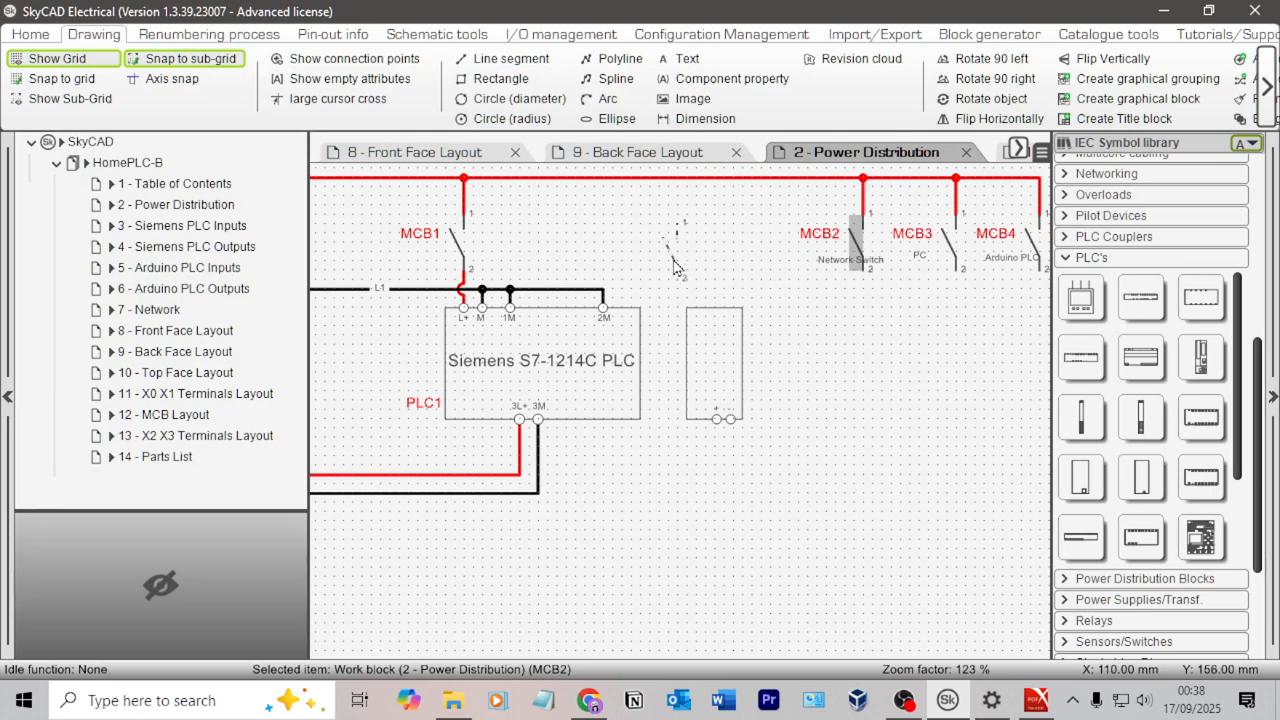
{"action": "left_click_drag", "start_coordinate": [668, 273], "coordinate": [668, 270]}
{"action": "left_click", "coordinate": [875, 212]}
{"action": "left_click", "coordinate": [863, 200]}
{"action": "left_click_drag", "start_coordinate": [838, 203], "coordinate": [668, 207]}
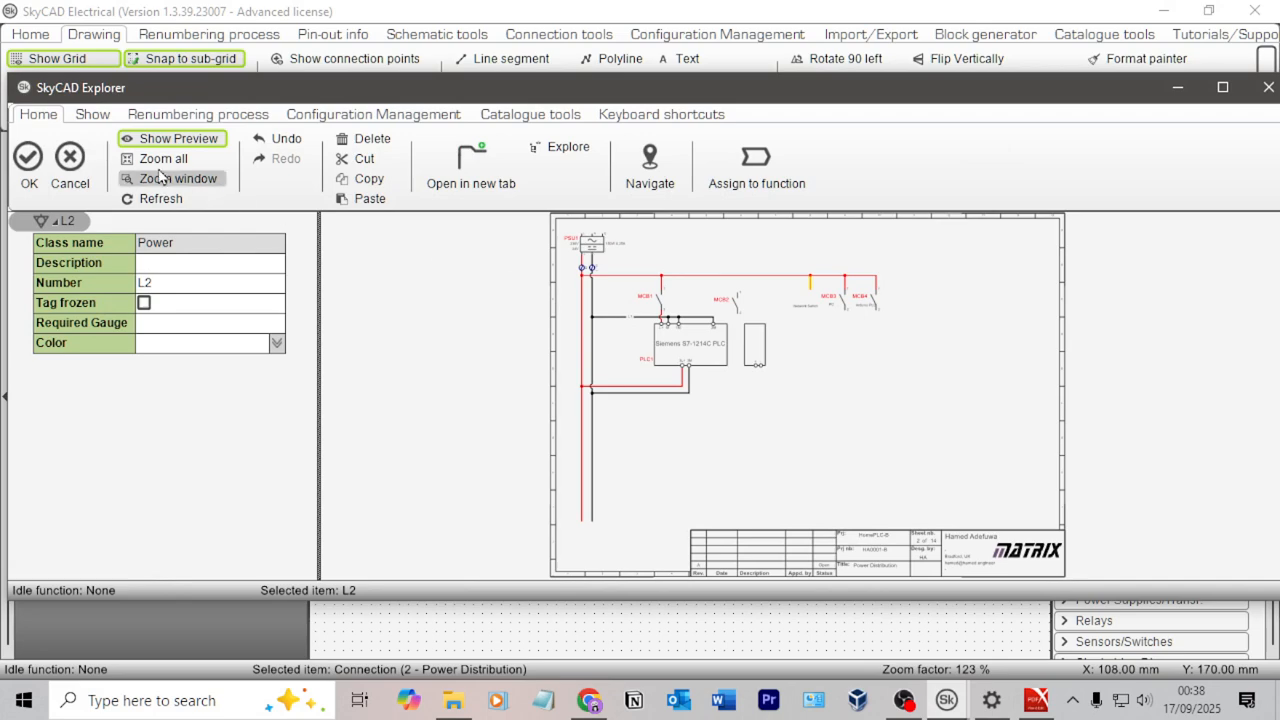
{"action": "left_click", "coordinate": [67, 172]}
{"action": "left_click", "coordinate": [668, 215]}
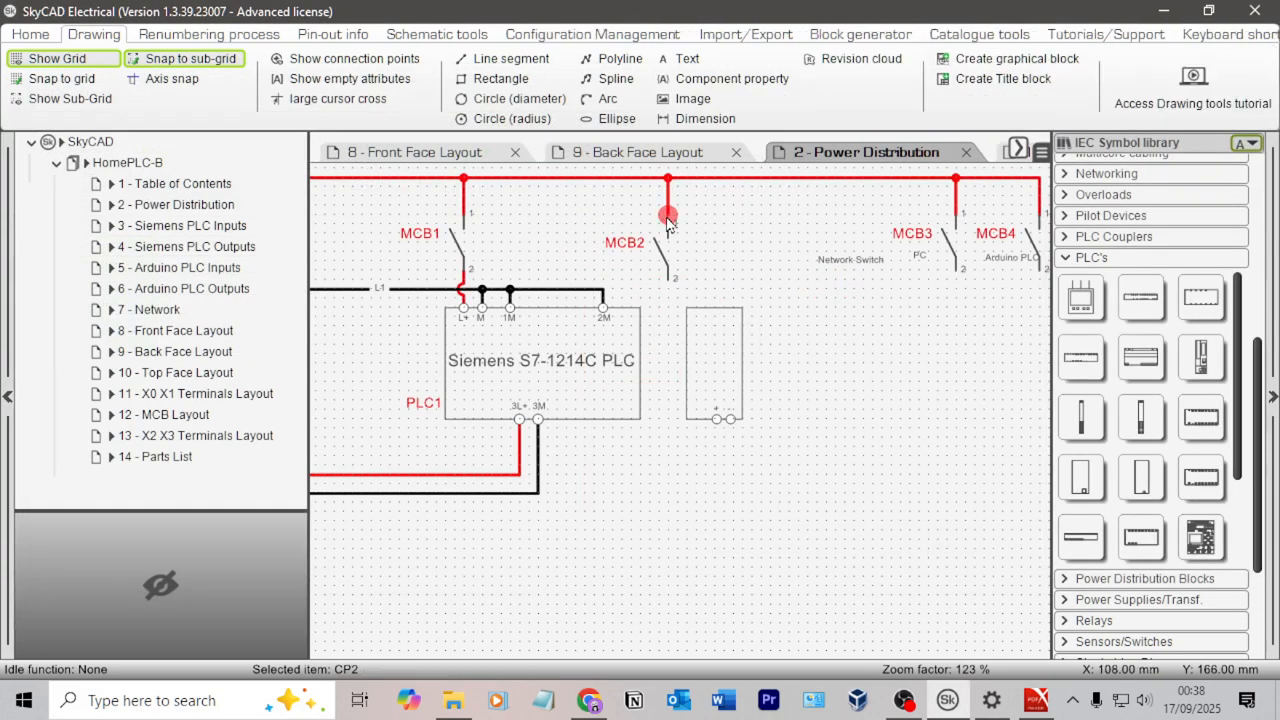
{"action": "left_click", "coordinate": [771, 348]}
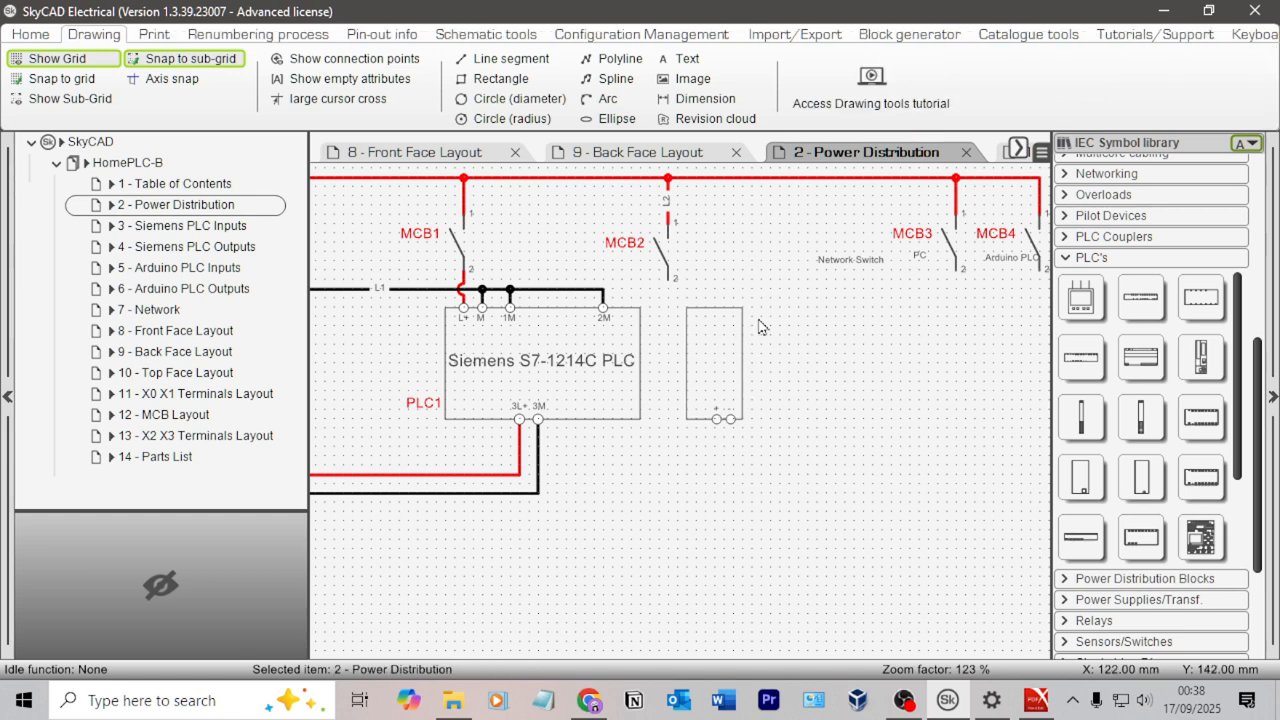
Move the Network Switch label into the narrow rectangle, centre-align it, and split it onto two lines.
{"action": "left_click_drag", "start_coordinate": [856, 261], "coordinate": [724, 362]}
{"action": "double_click", "coordinate": [724, 362]}
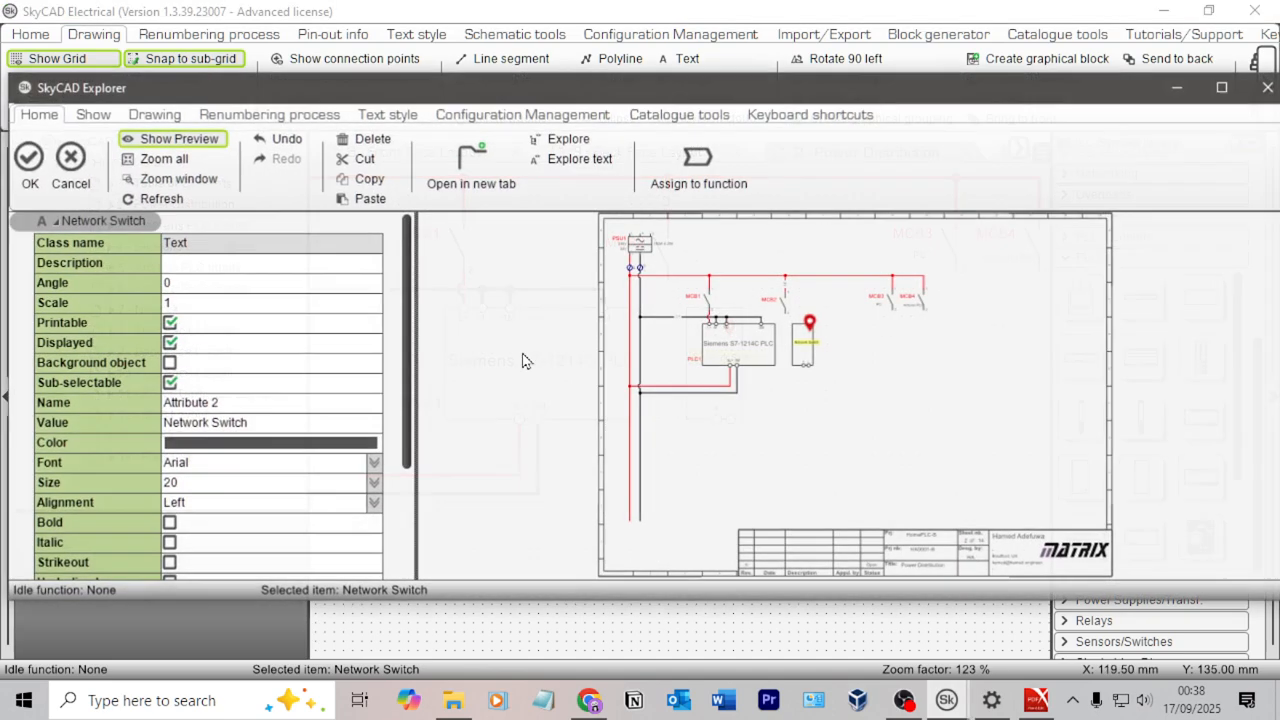
{"action": "left_click", "coordinate": [205, 505]}
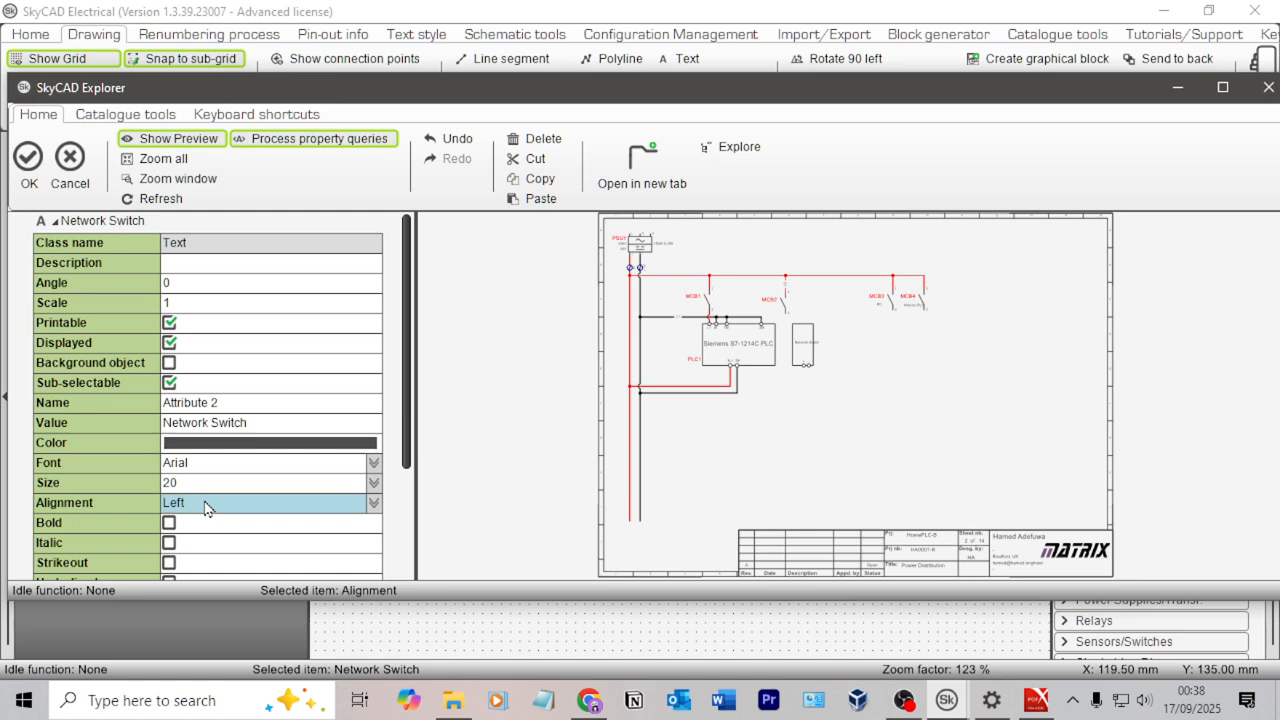
{"action": "left_click", "coordinate": [373, 502]}
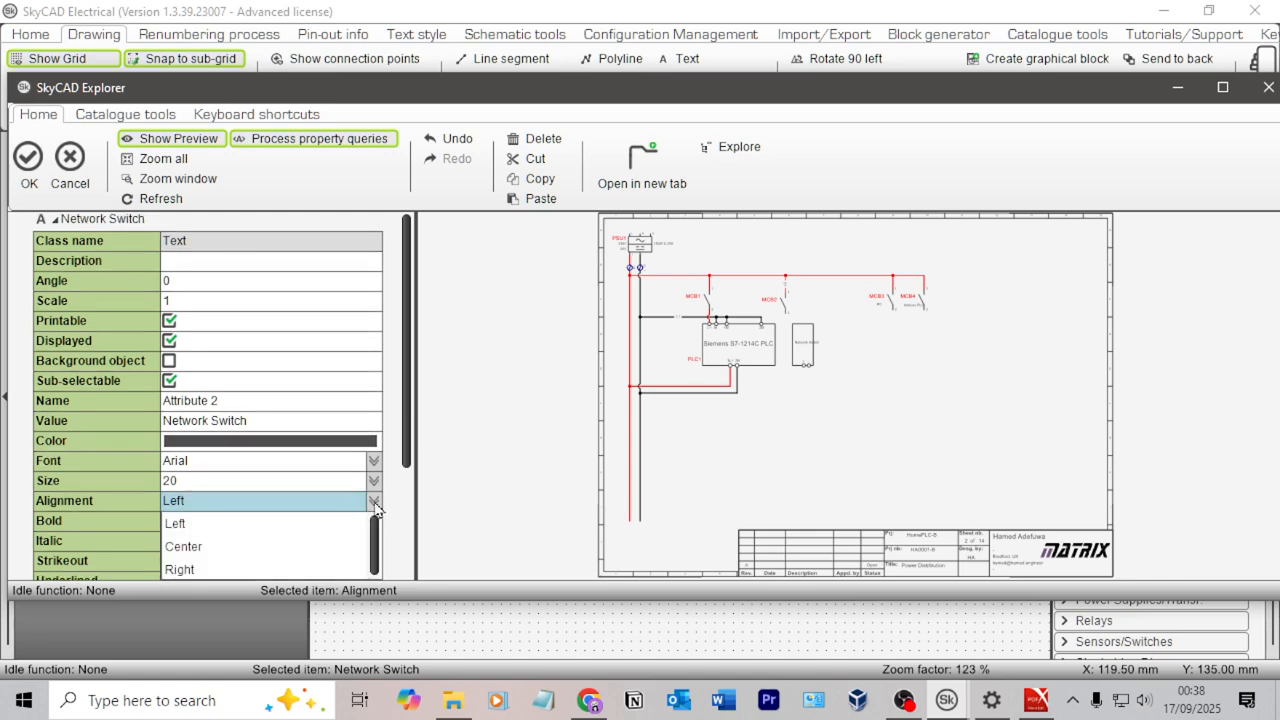
{"action": "left_click", "coordinate": [205, 548]}
{"action": "left_click", "coordinate": [217, 420]}
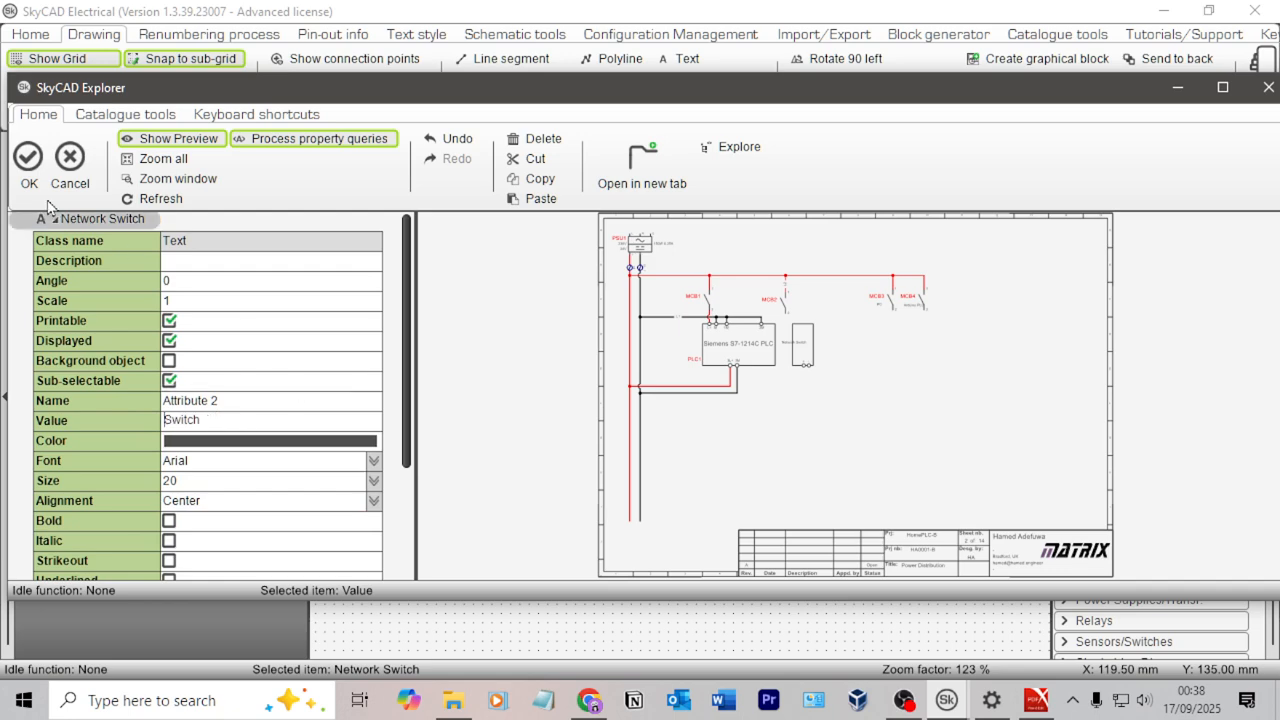
{"action": "left_click", "coordinate": [28, 160]}
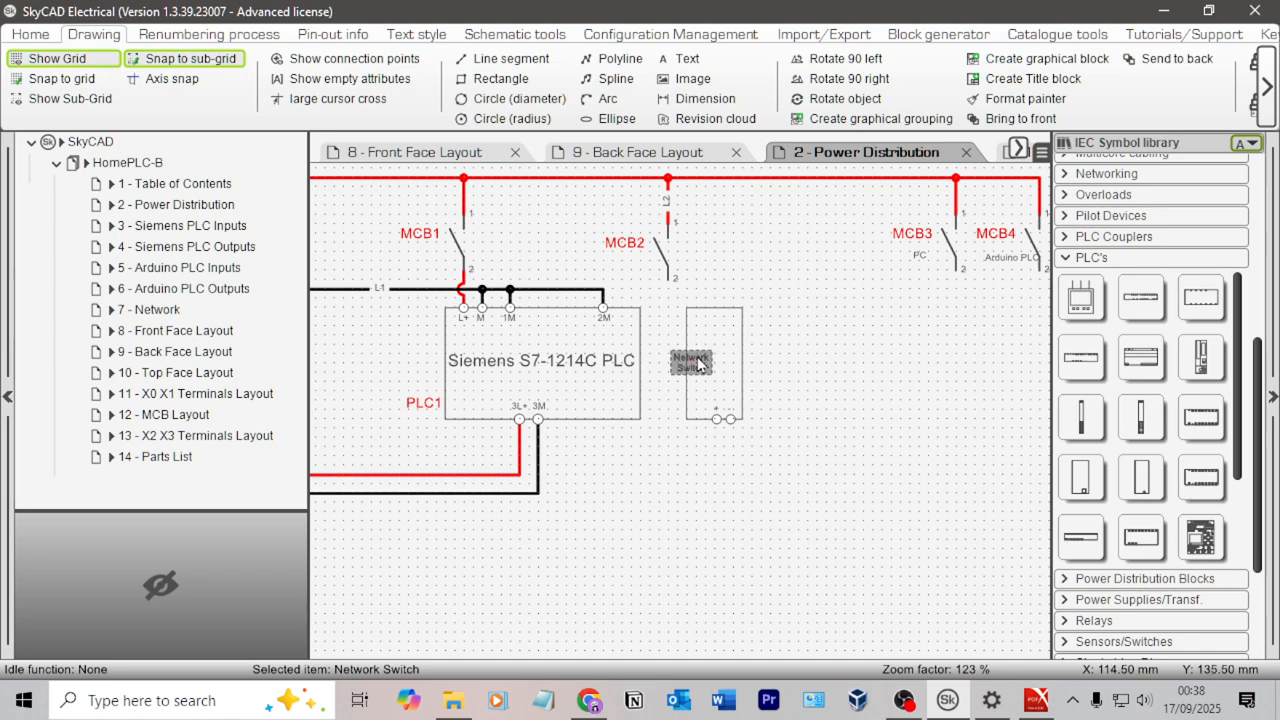
{"action": "left_click", "coordinate": [828, 340]}
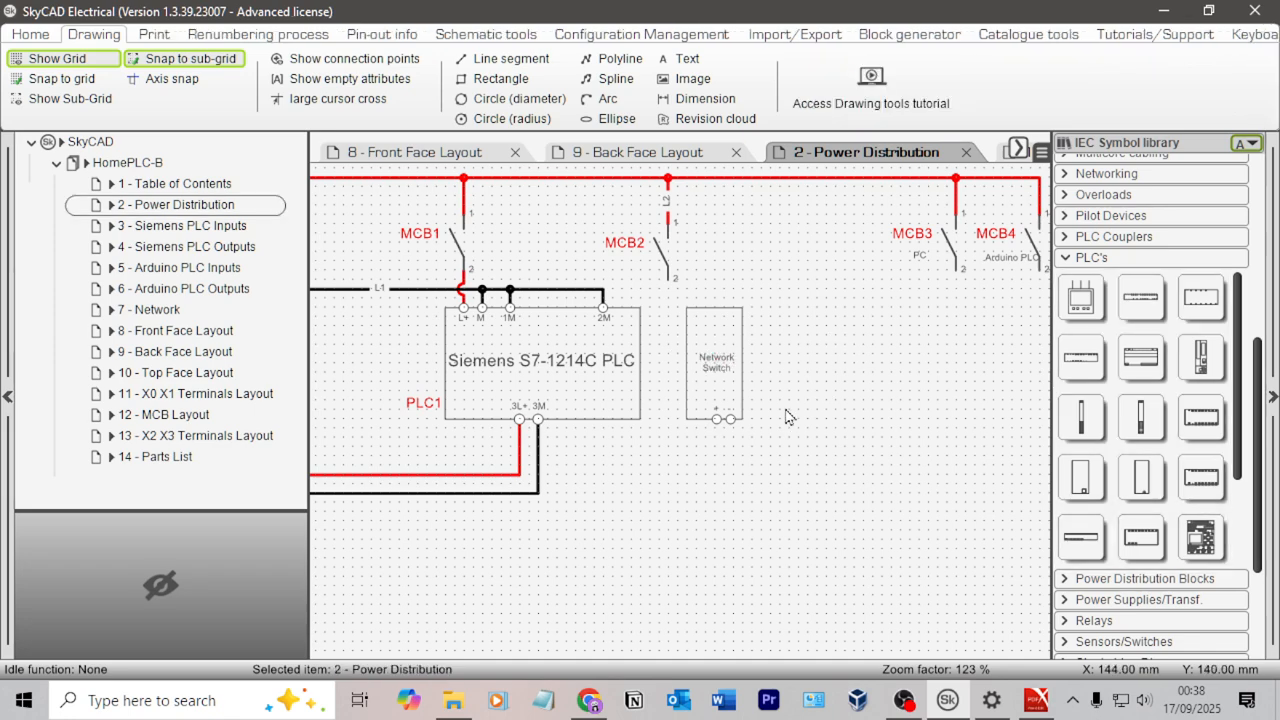
Wire a red power connection from MCB2's terminal 2 down and around to the network switch's + terminal.
{"action": "scroll", "coordinate": [786, 410], "scroll_direction": "up", "scroll_amount": 3}
{"action": "middle_click_drag", "start_coordinate": [917, 338], "coordinate": [928, 340]}
{"action": "scroll", "coordinate": [1065, 253], "scroll_direction": "up", "scroll_amount": 5}
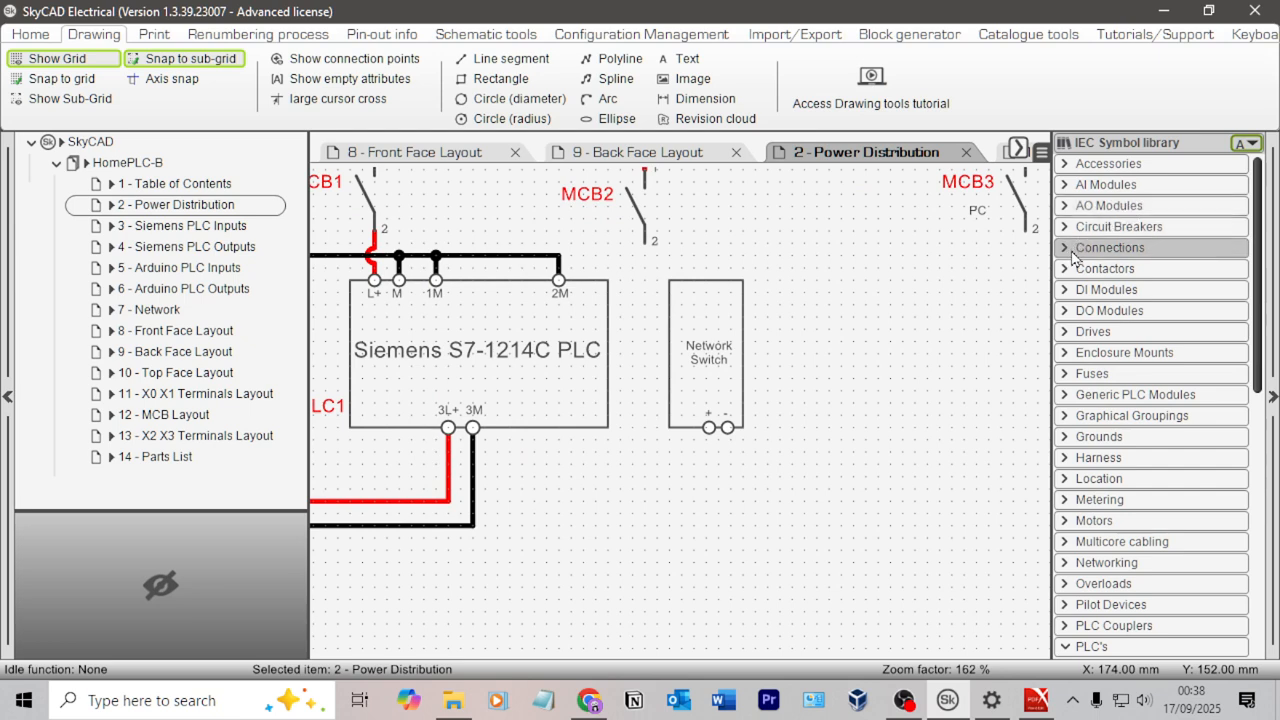
{"action": "left_click", "coordinate": [1070, 250]}
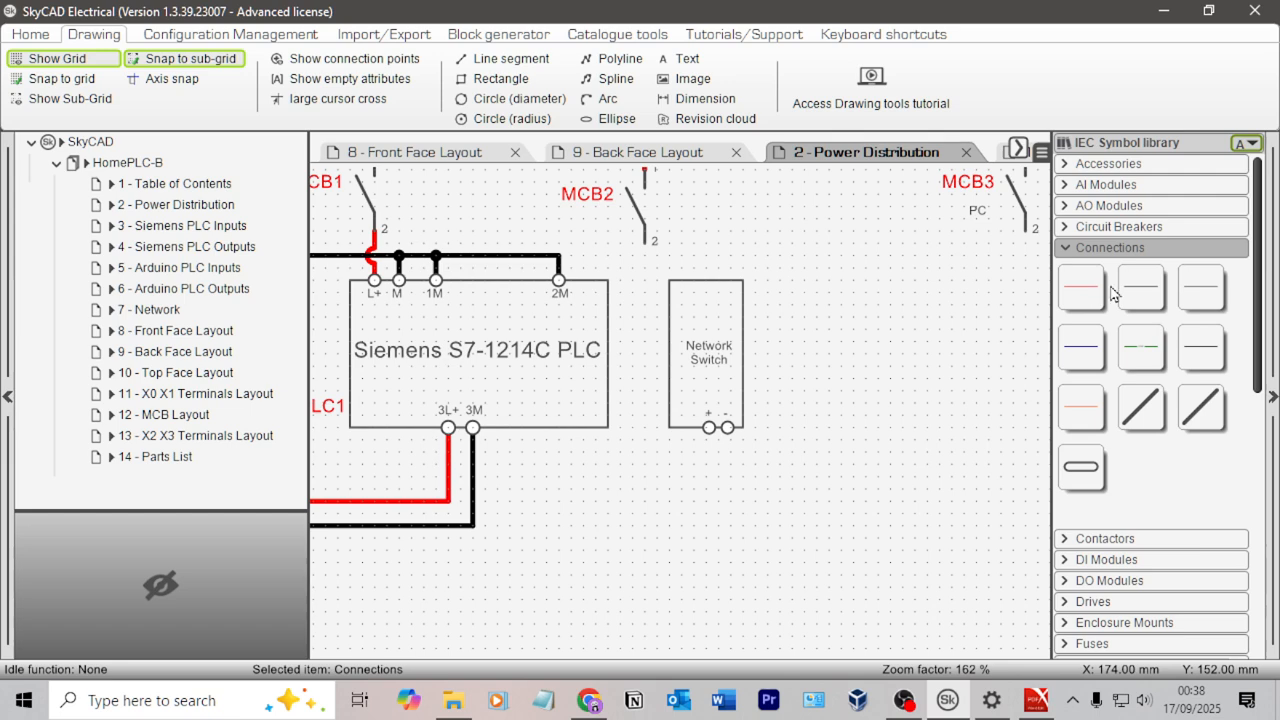
{"action": "left_click", "coordinate": [1090, 250]}
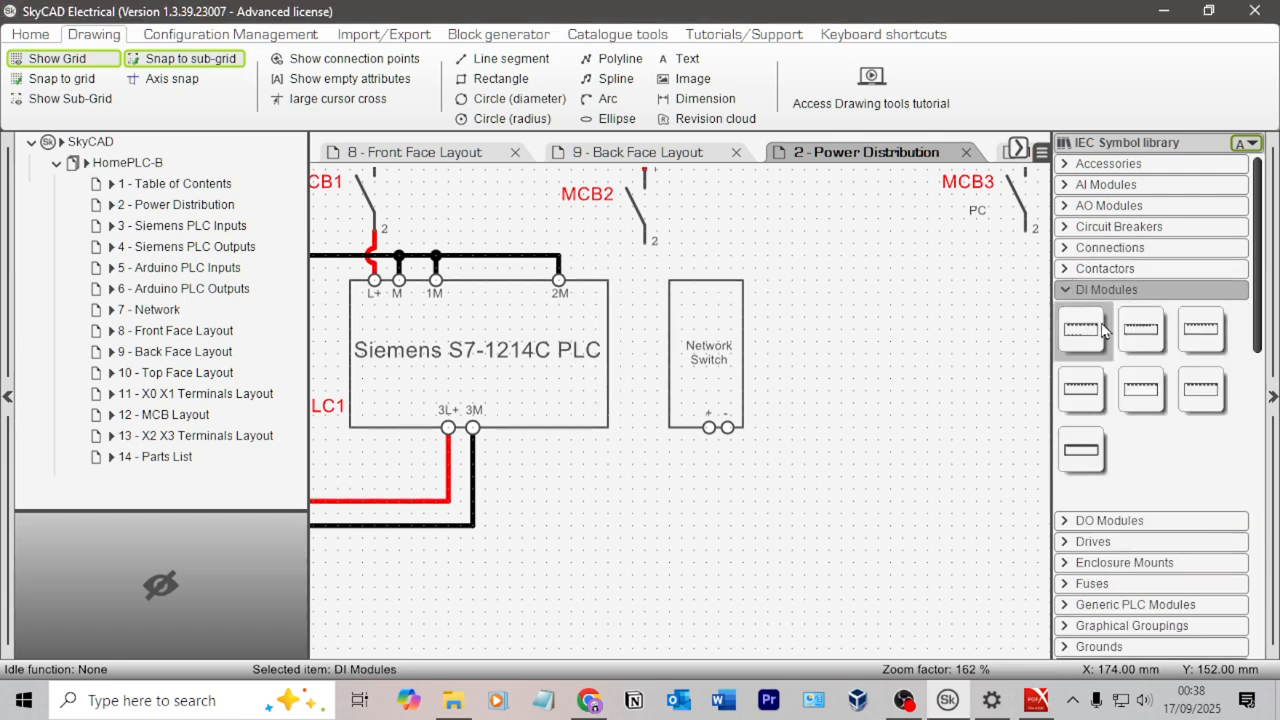
{"action": "left_click", "coordinate": [1077, 249]}
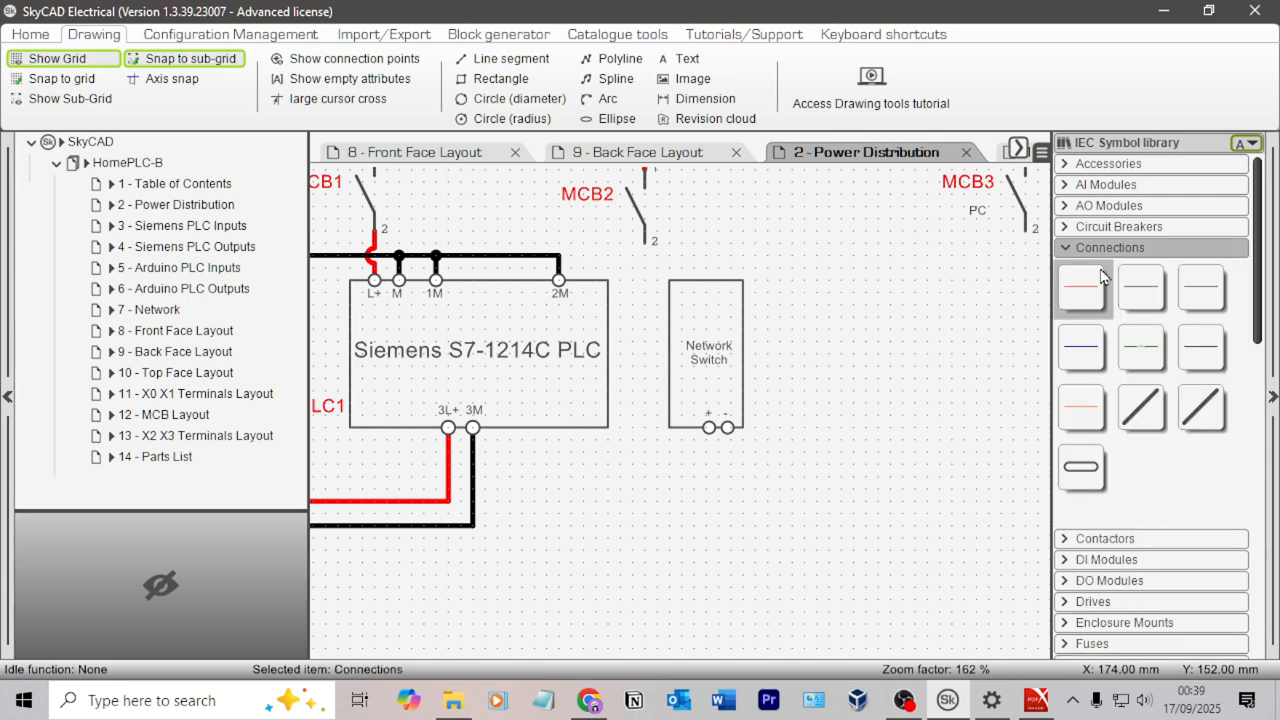
{"action": "left_click", "coordinate": [1090, 285]}
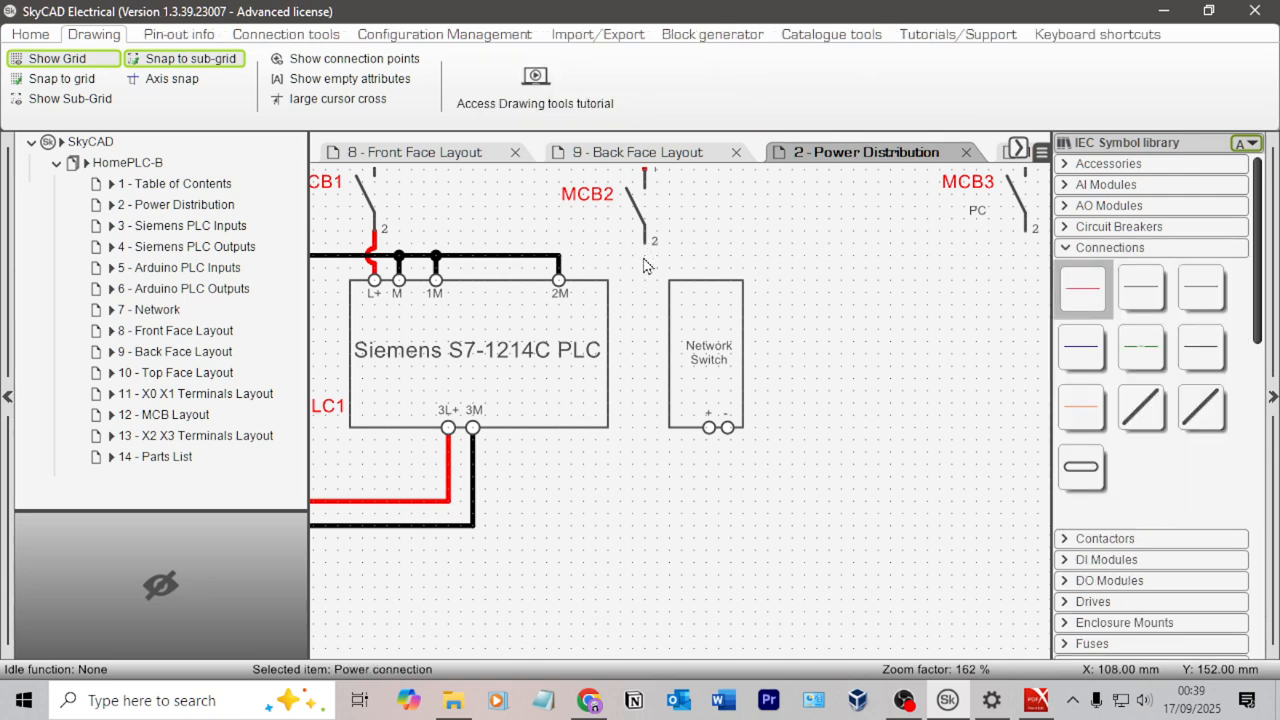
{"action": "left_click", "coordinate": [646, 478]}
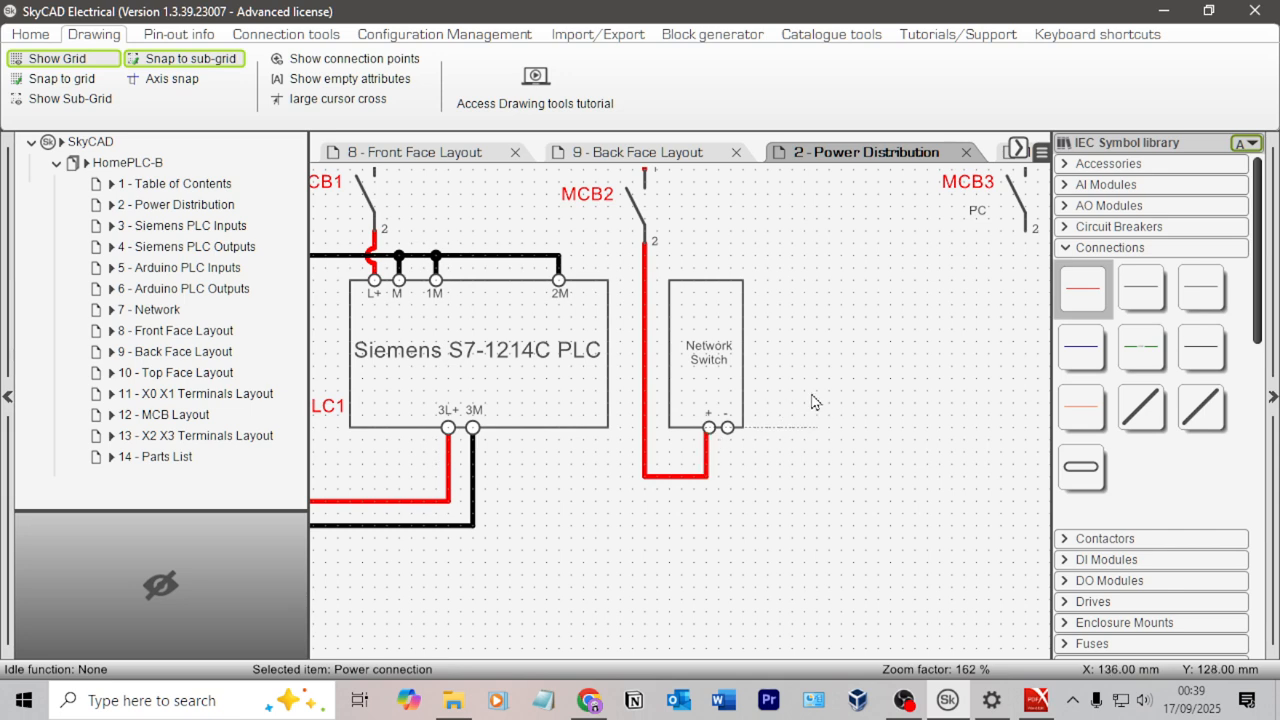
{"action": "key", "text": "Escape"}
Nudge the + and - labels so each sits centred above its terminal circle on the network switch.
{"action": "scroll", "coordinate": [751, 402], "scroll_direction": "up", "scroll_amount": 5}
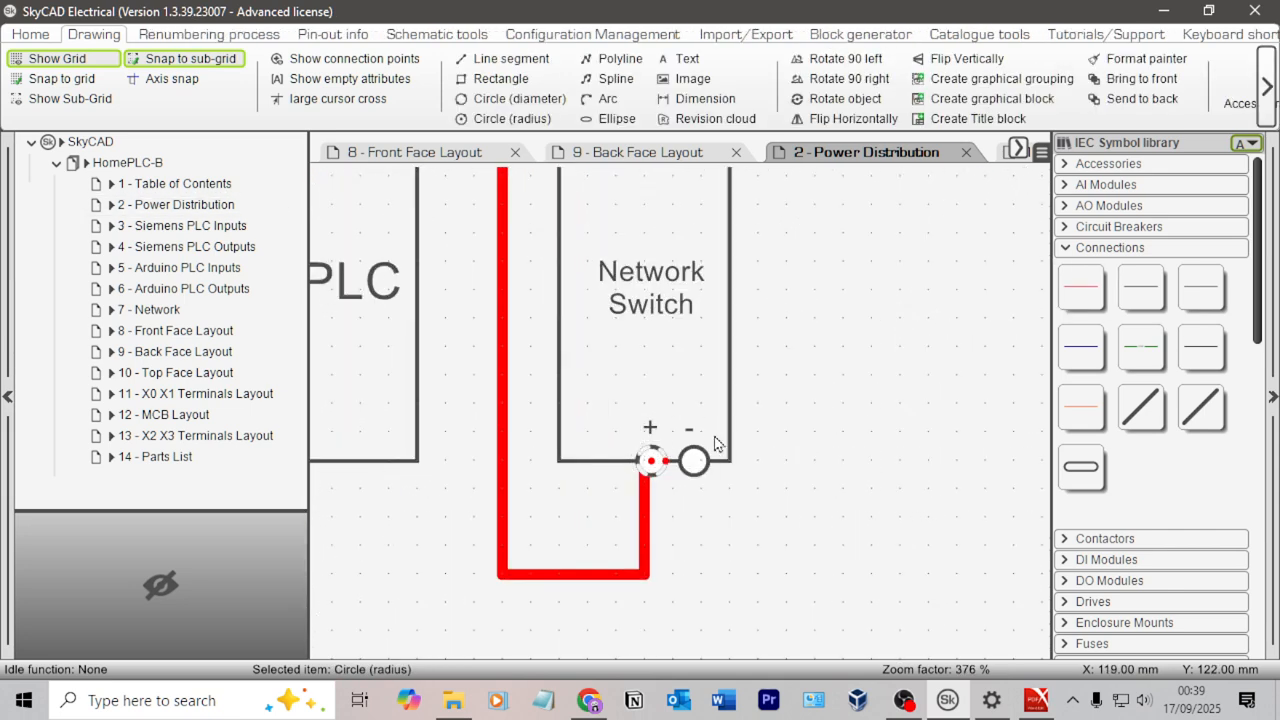
{"action": "left_click", "coordinate": [760, 438]}
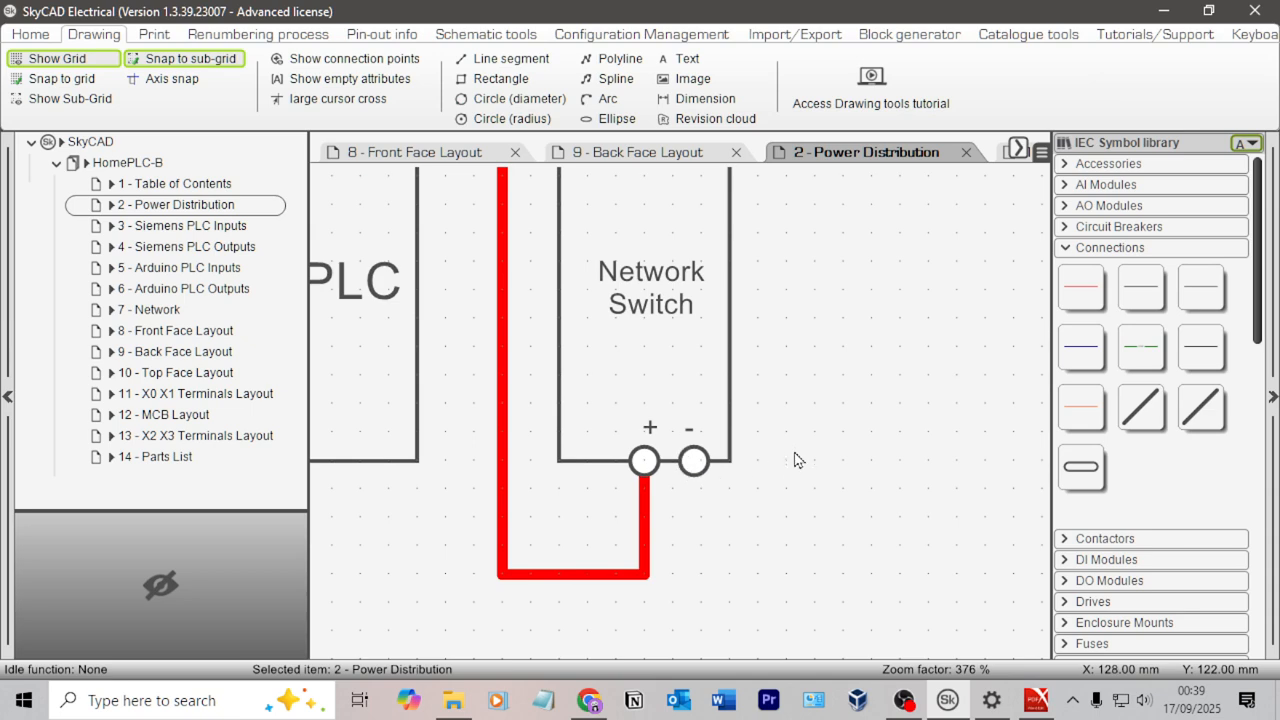
{"action": "scroll", "coordinate": [797, 461], "scroll_direction": "down", "scroll_amount": 3}
{"action": "left_click", "coordinate": [731, 449]}
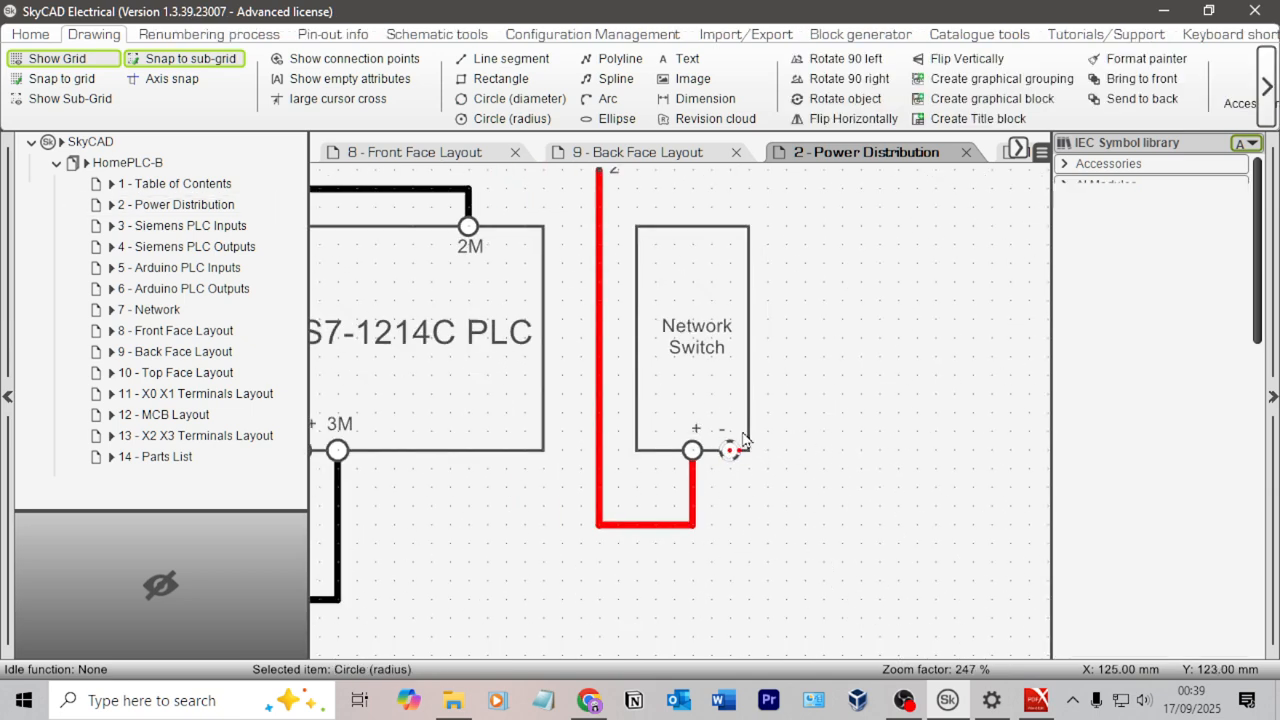
{"action": "left_click", "coordinate": [722, 429]}
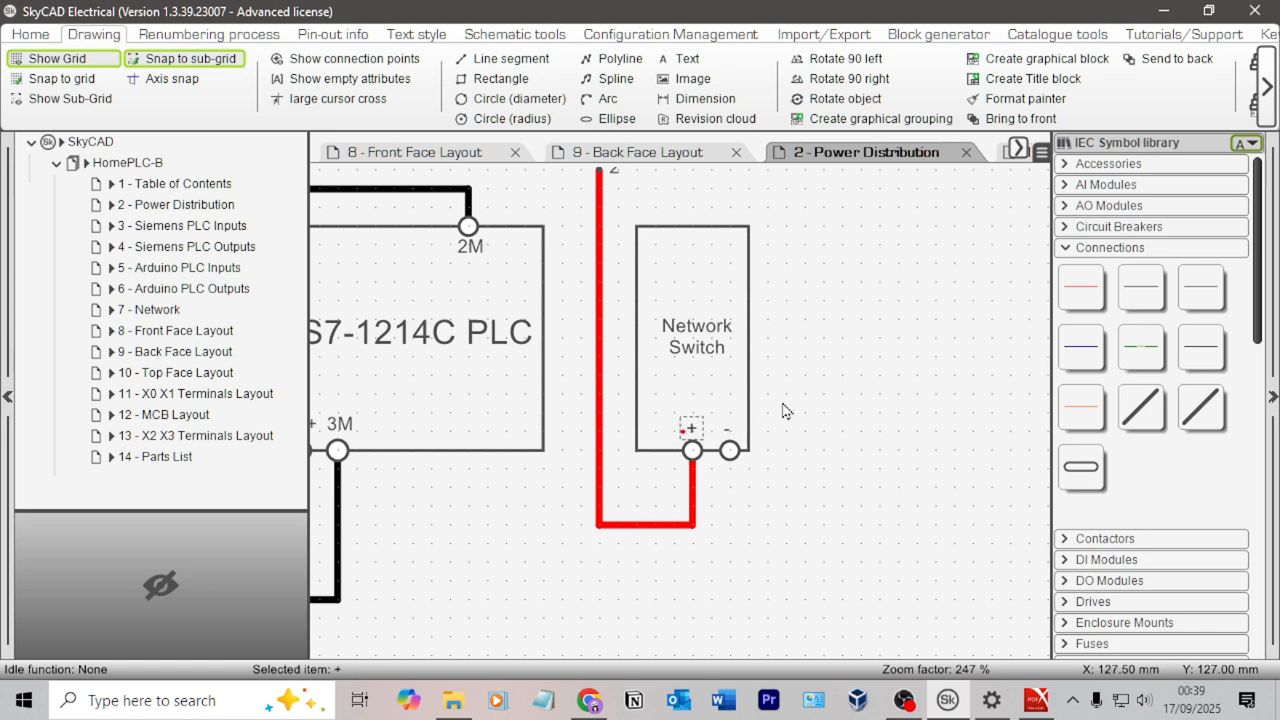
{"action": "left_click", "coordinate": [800, 410]}
{"action": "left_click", "coordinate": [725, 436]}
{"action": "left_click", "coordinate": [806, 428]}
{"action": "scroll", "coordinate": [861, 384], "scroll_direction": "down", "scroll_amount": 2}
{"action": "scroll", "coordinate": [794, 428], "scroll_direction": "up", "scroll_amount": 7}
{"action": "left_click", "coordinate": [720, 428]}
{"action": "left_click", "coordinate": [843, 423]}
{"action": "scroll", "coordinate": [843, 423], "scroll_direction": "down", "scroll_amount": 4}
Wire a black 0V connection from the network switch's - terminal to the vertical 0V rail, routed below the PLC's 3M wire.
{"action": "left_click", "coordinate": [1143, 291]}
{"action": "scroll", "coordinate": [840, 373], "scroll_direction": "down", "scroll_amount": 4}
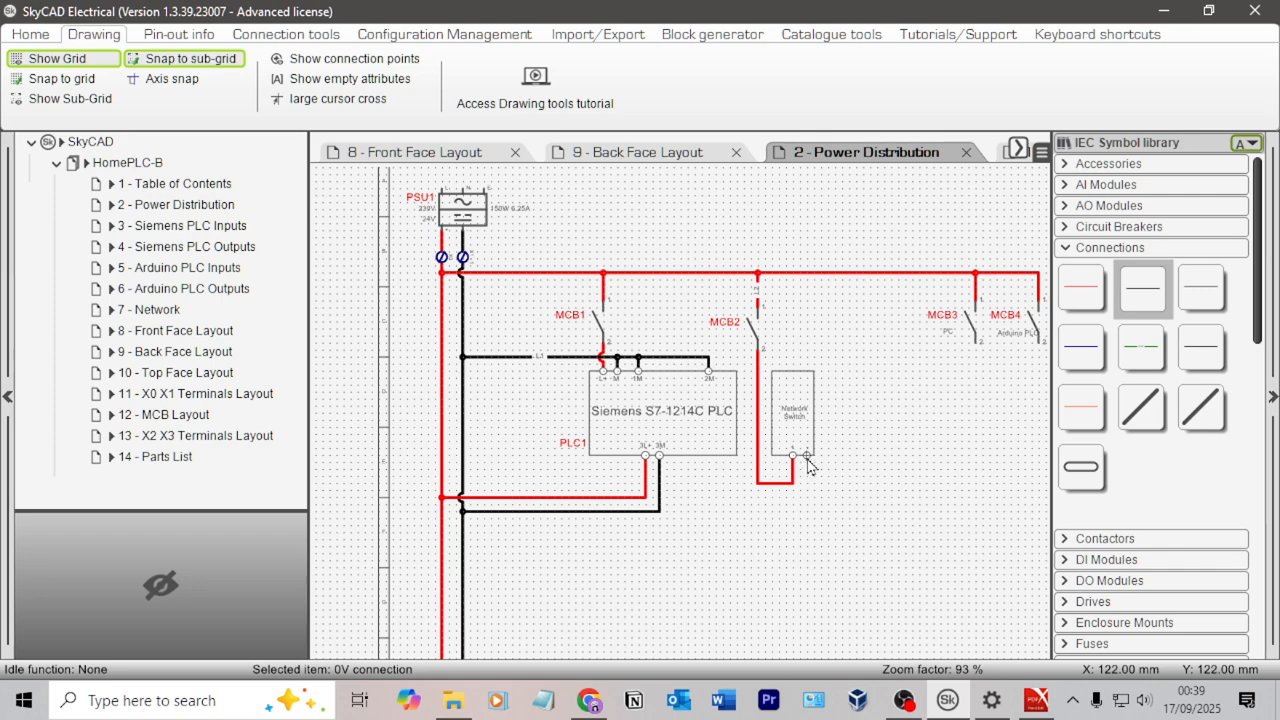
{"action": "scroll", "coordinate": [805, 522], "scroll_direction": "up", "scroll_amount": 3}
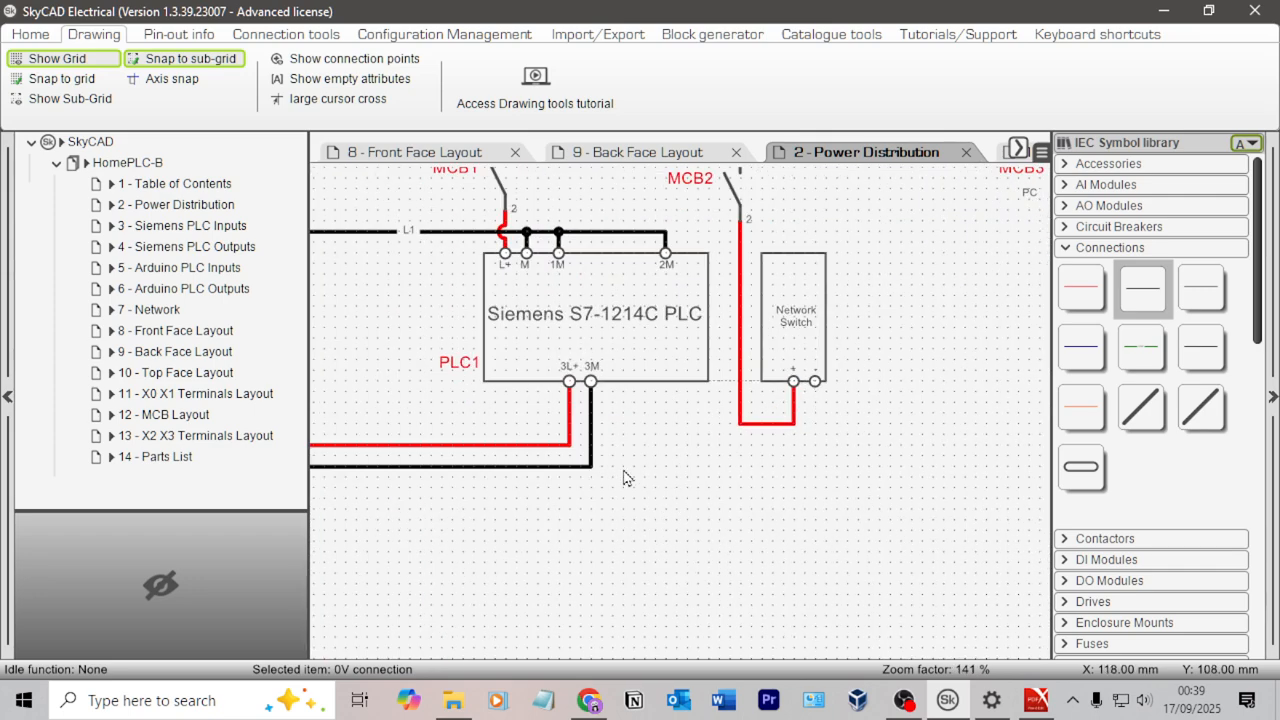
{"action": "middle_click_drag", "start_coordinate": [588, 505], "coordinate": [818, 489]}
{"action": "scroll", "coordinate": [729, 509], "scroll_direction": "down", "scroll_amount": 2}
{"action": "scroll", "coordinate": [831, 491], "scroll_direction": "up", "scroll_amount": 5}
{"action": "scroll", "coordinate": [857, 465], "scroll_direction": "down", "scroll_amount": 4}
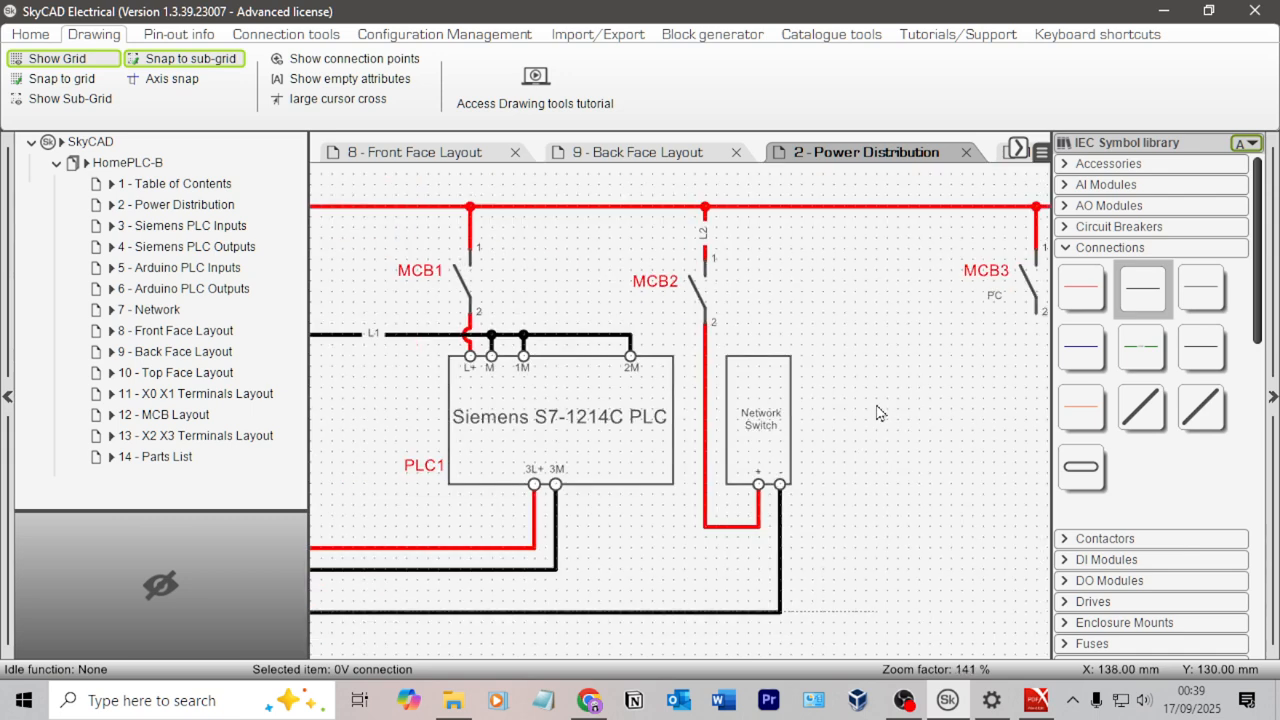
{"action": "left_click", "coordinate": [857, 363]}
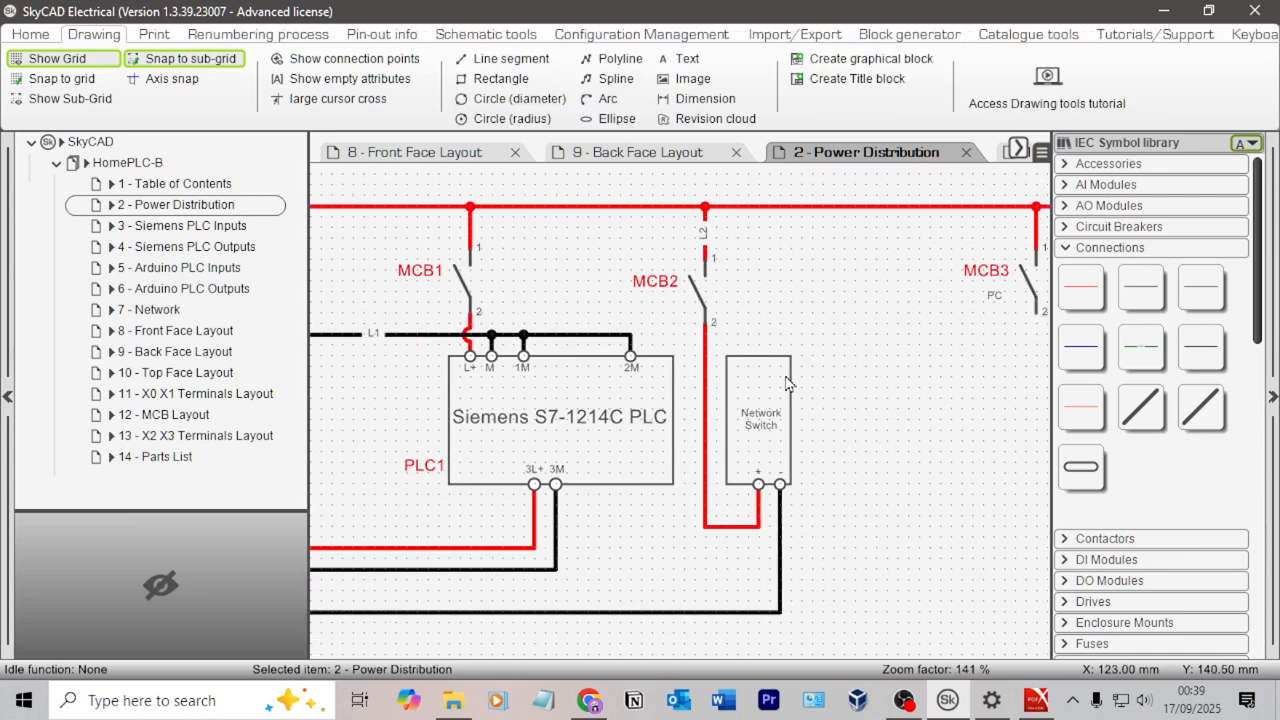
Examine the Amazon product page for the RUANI 5-port industrial DIN rail network switch in the browser, and return to SkyCAD.
{"action": "key", "text": "alt+Tab"}
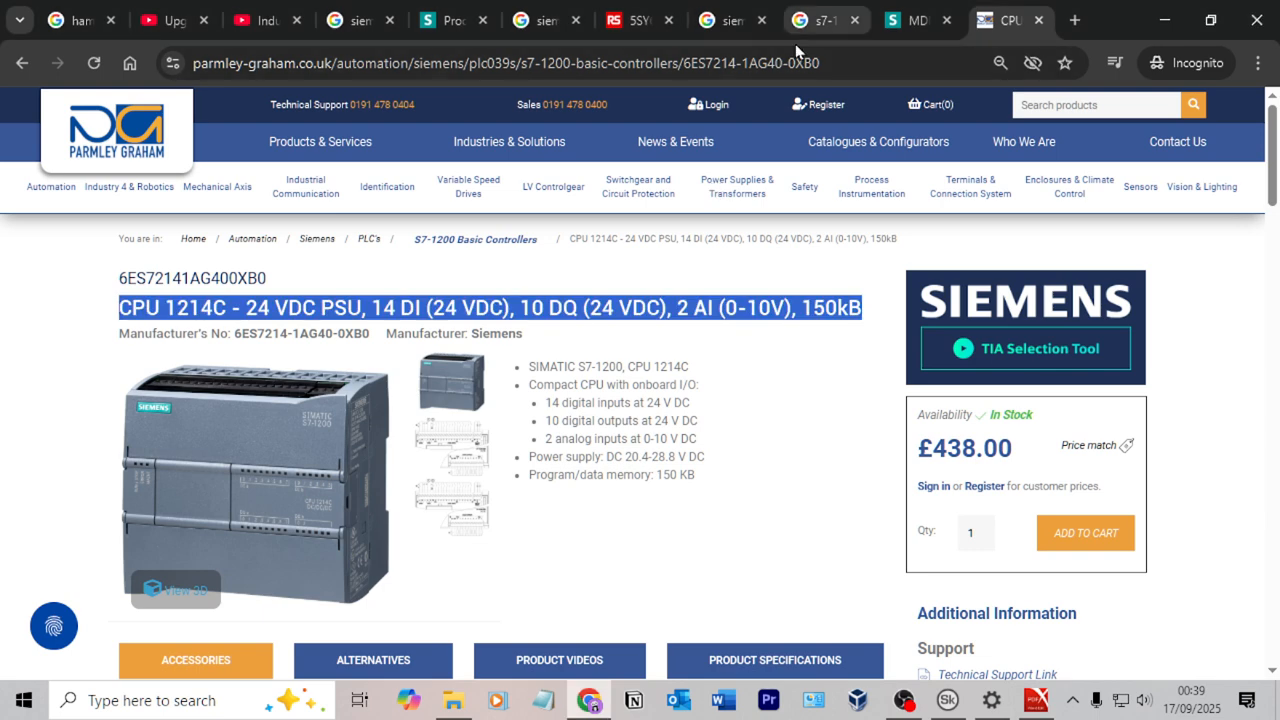
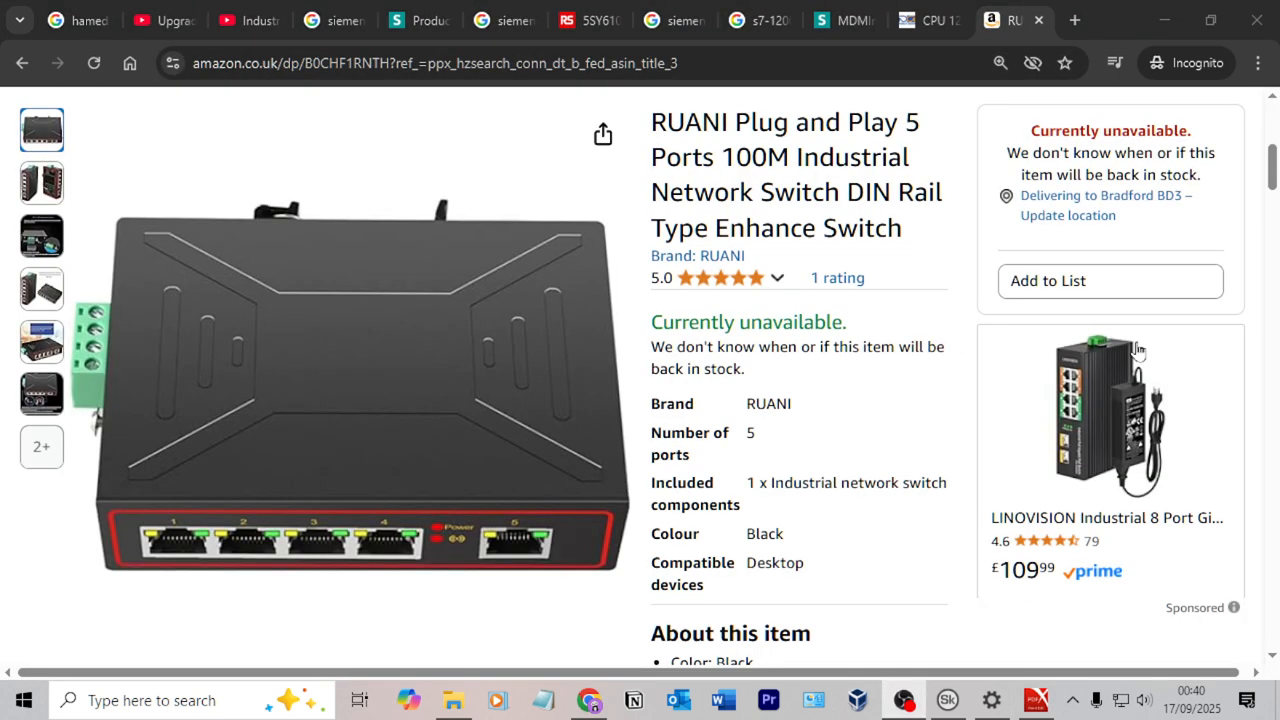
{"action": "scroll", "coordinate": [1160, 346], "scroll_direction": "up", "scroll_amount": 1}
{"action": "triple_click", "coordinate": [765, 227]}
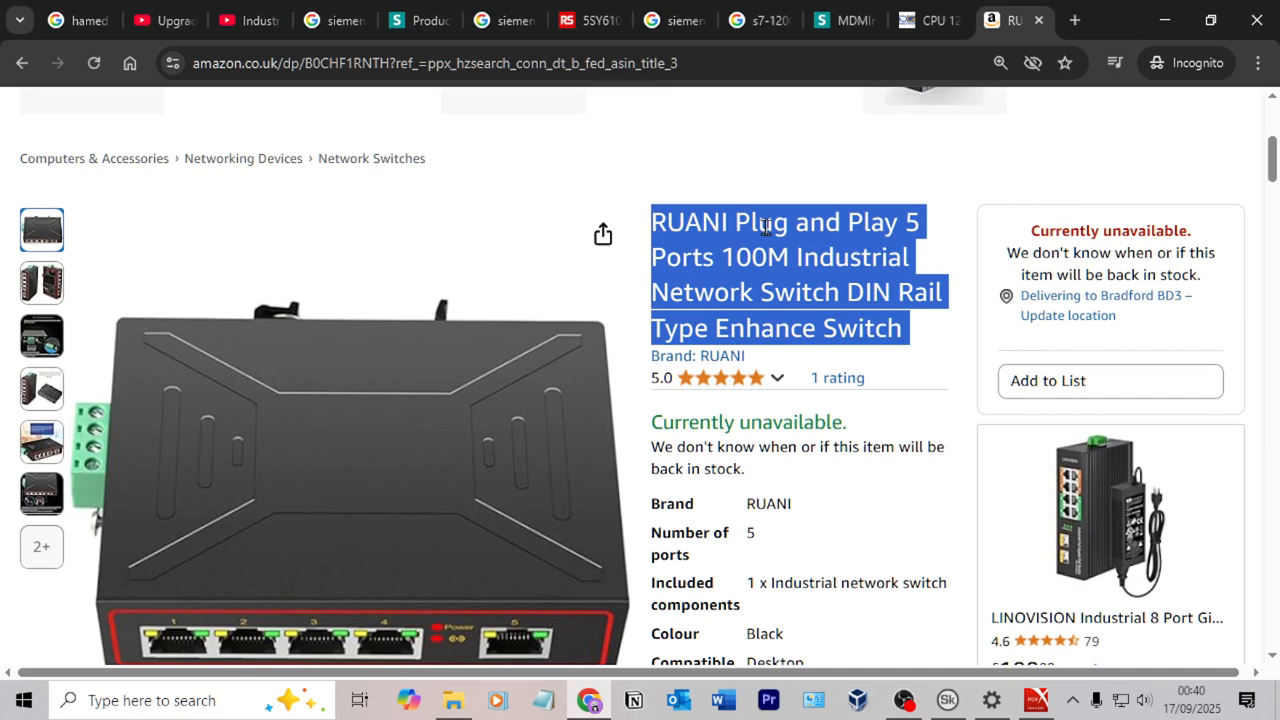
{"action": "scroll", "coordinate": [765, 227], "scroll_direction": "down", "scroll_amount": 1}
{"action": "left_click", "coordinate": [838, 197]}
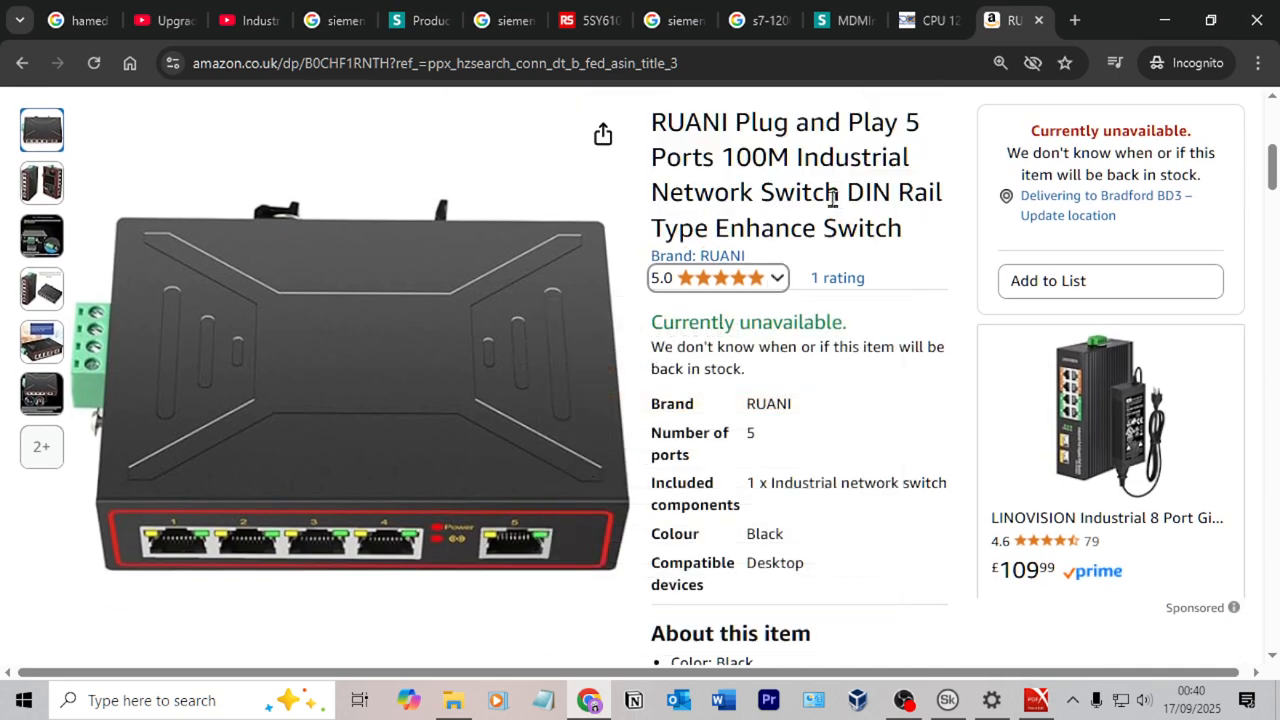
{"action": "key", "text": "alt+Tab"}
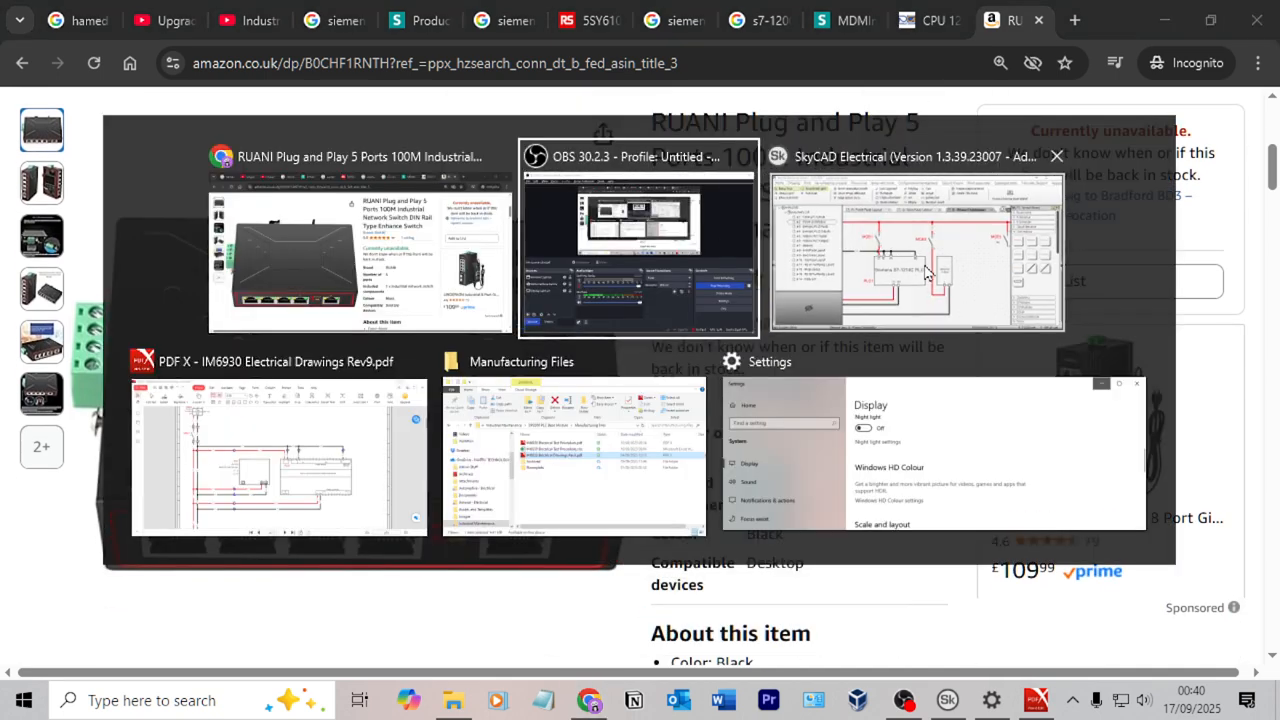
{"action": "left_click", "coordinate": [816, 296]}
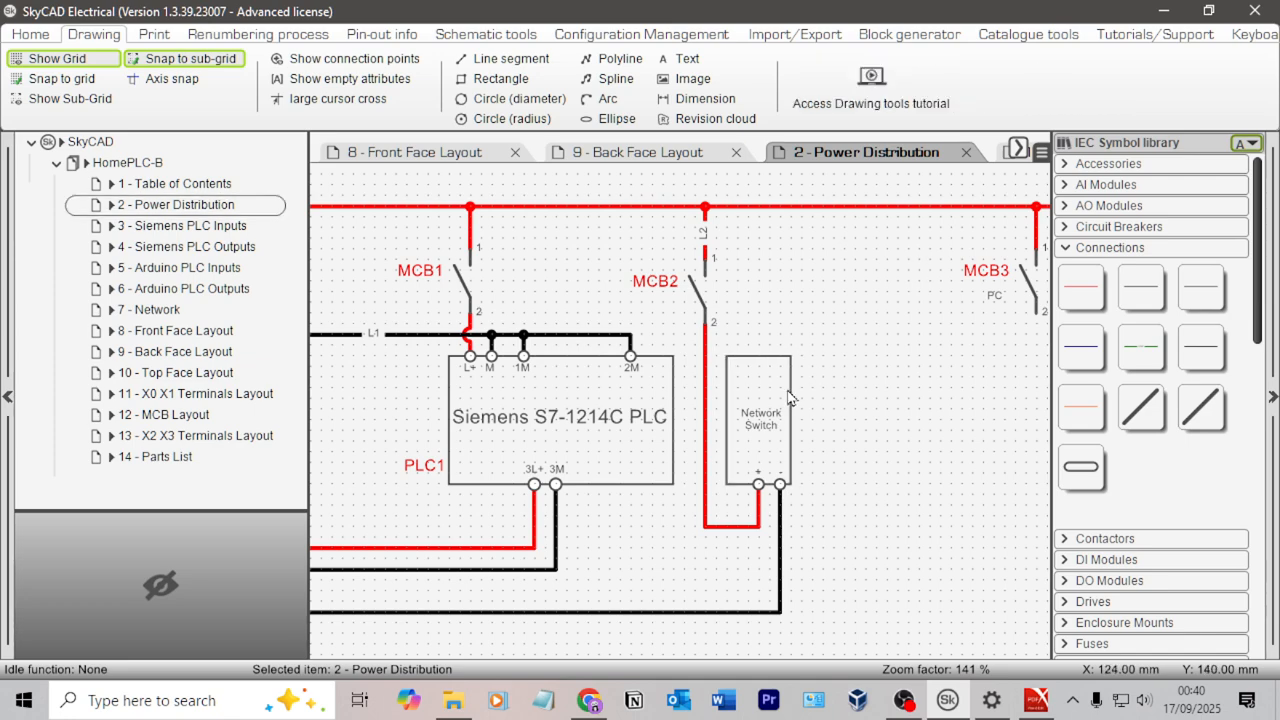
Create a graphical grouping from the network switch's rectangle, name text, terminal circles and +/- labels, with its upper-left corner as reference point.
{"action": "left_click", "coordinate": [792, 398]}
{"action": "scroll", "coordinate": [835, 450], "scroll_direction": "up", "scroll_amount": 4}
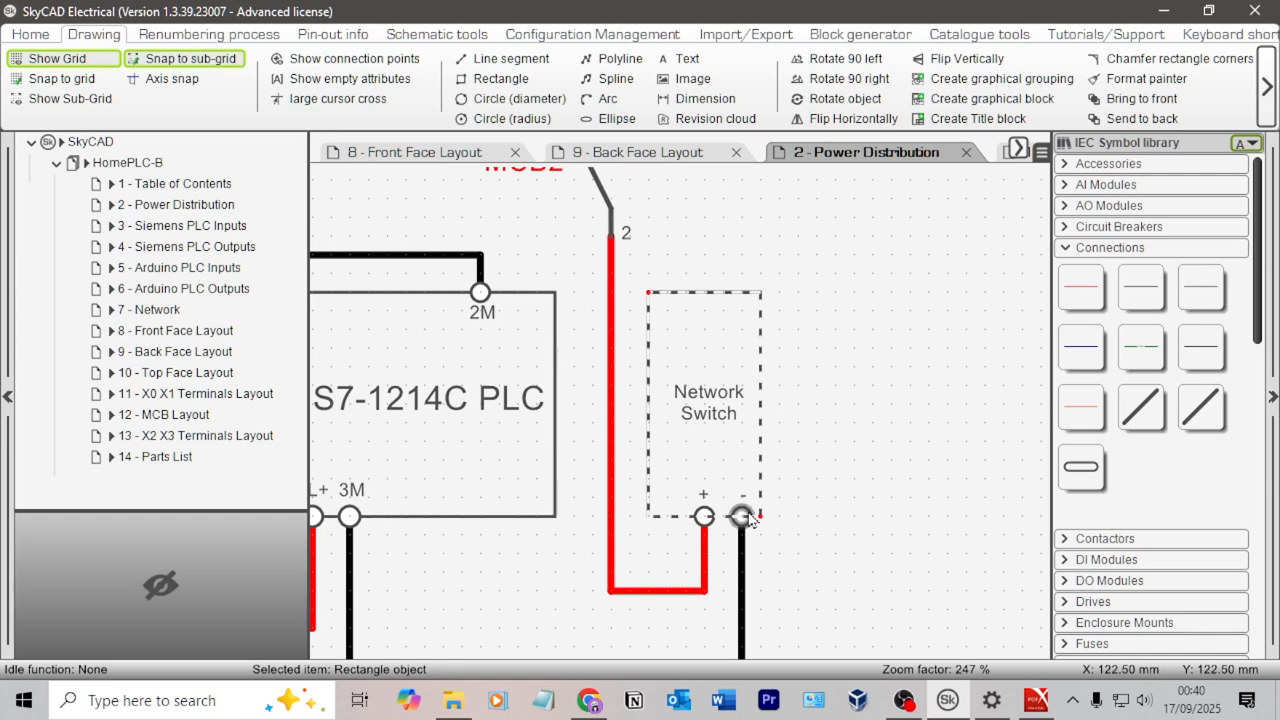
{"action": "left_click", "coordinate": [749, 519]}
{"action": "left_click", "coordinate": [710, 518]}
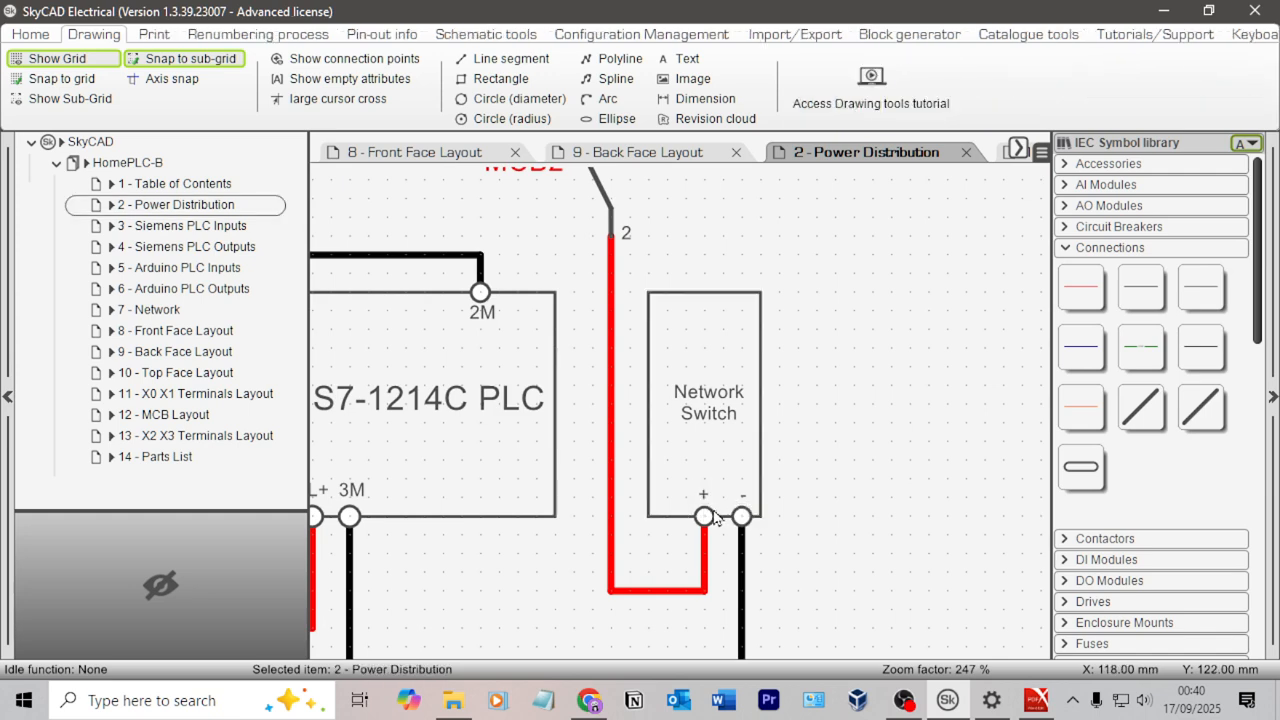
{"action": "left_click", "coordinate": [710, 516]}
{"action": "left_click", "coordinate": [746, 516], "text": "ctrl"}
{"action": "left_click", "coordinate": [745, 497], "text": "ctrl"}
{"action": "left_click", "coordinate": [706, 494], "text": "ctrl"}
{"action": "left_click", "coordinate": [719, 430], "text": "ctrl"}
{"action": "left_click", "coordinate": [762, 430], "text": "ctrl"}
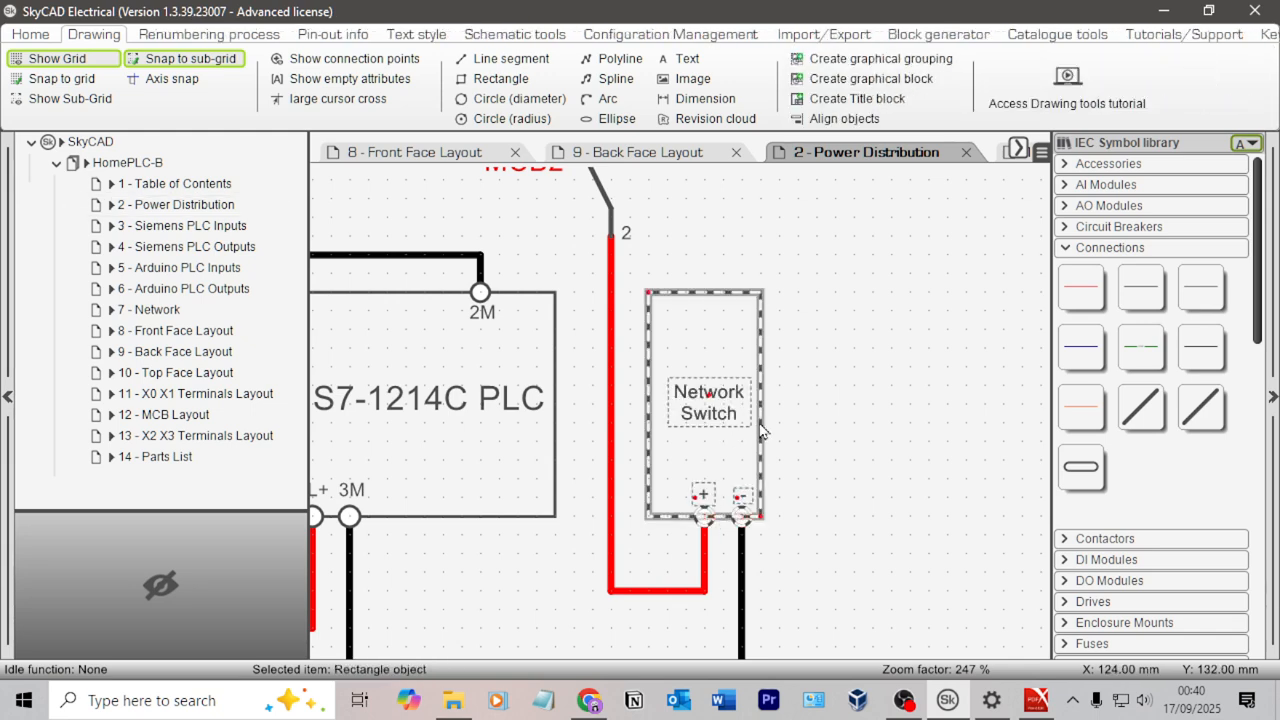
{"action": "left_click", "coordinate": [880, 59]}
{"action": "left_click", "coordinate": [892, 412]}
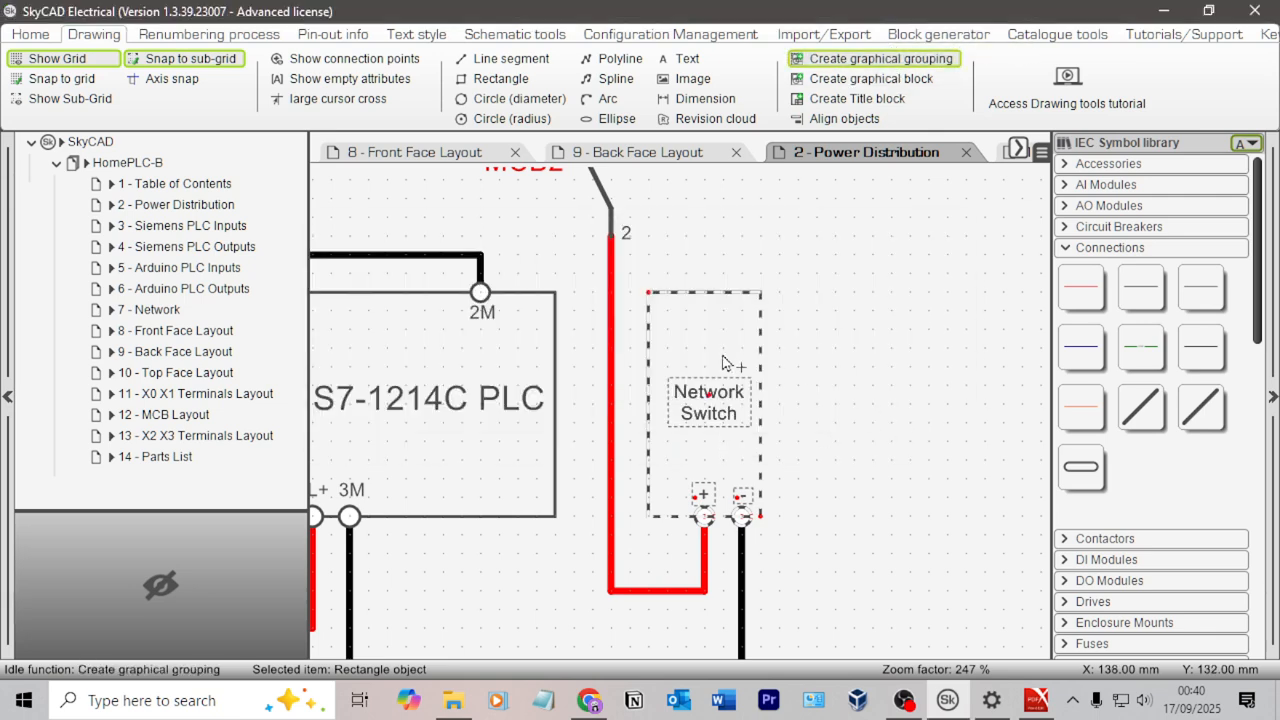
{"action": "left_click", "coordinate": [653, 300]}
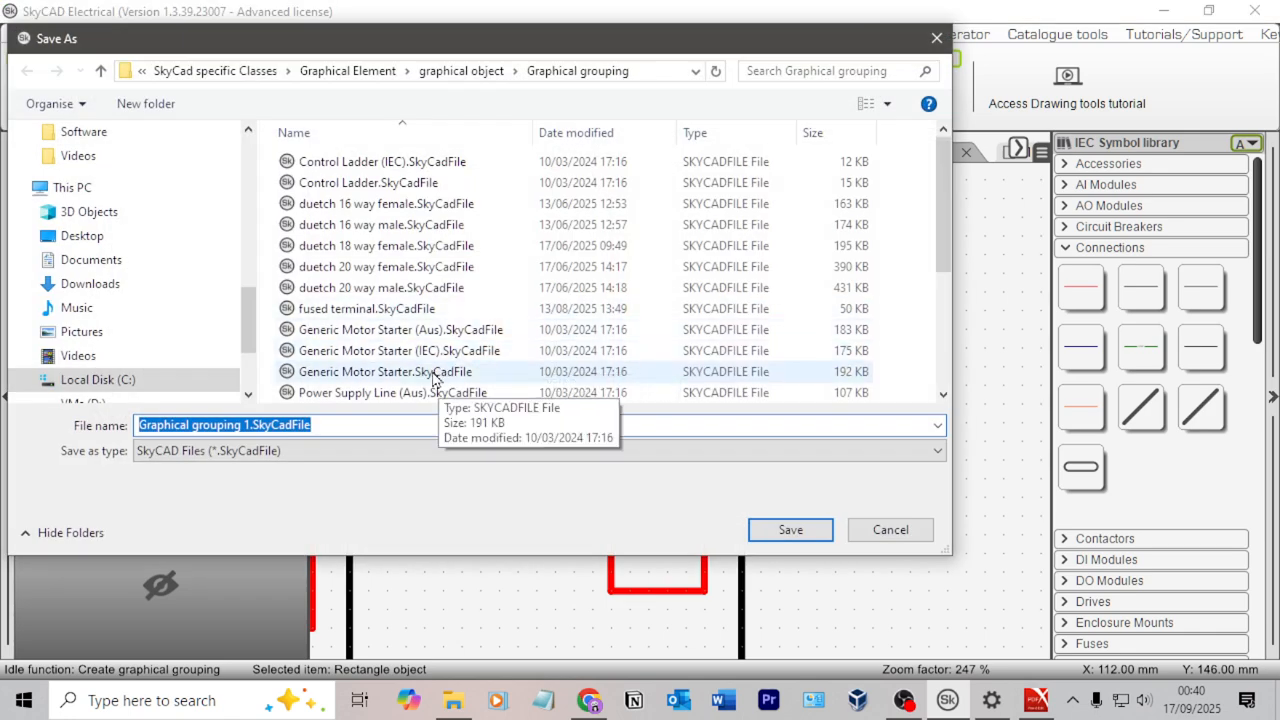
Save the grouping as Network Switch.SkyCadFile and add it to the symbol library's Networking category.
{"action": "left_click", "coordinate": [260, 425]}
{"action": "left_click_drag", "start_coordinate": [250, 426], "coordinate": [139, 426]}
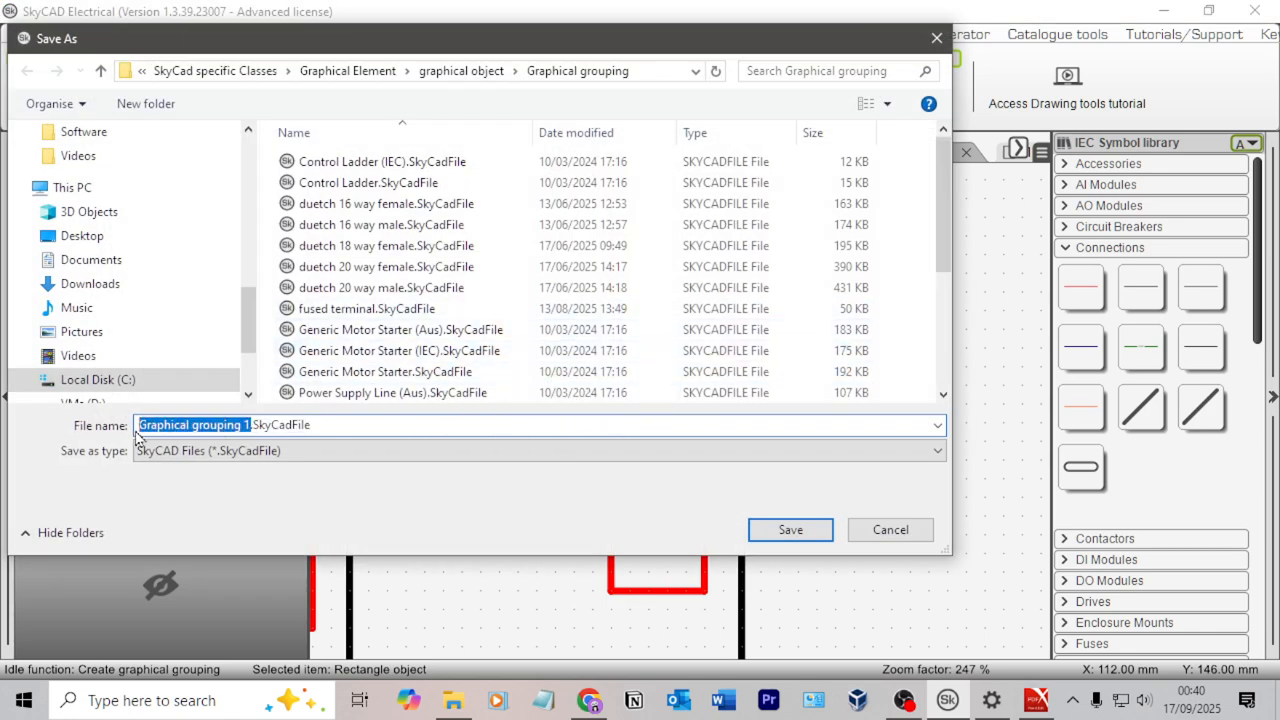
{"action": "type", "text": "Network Switch"}
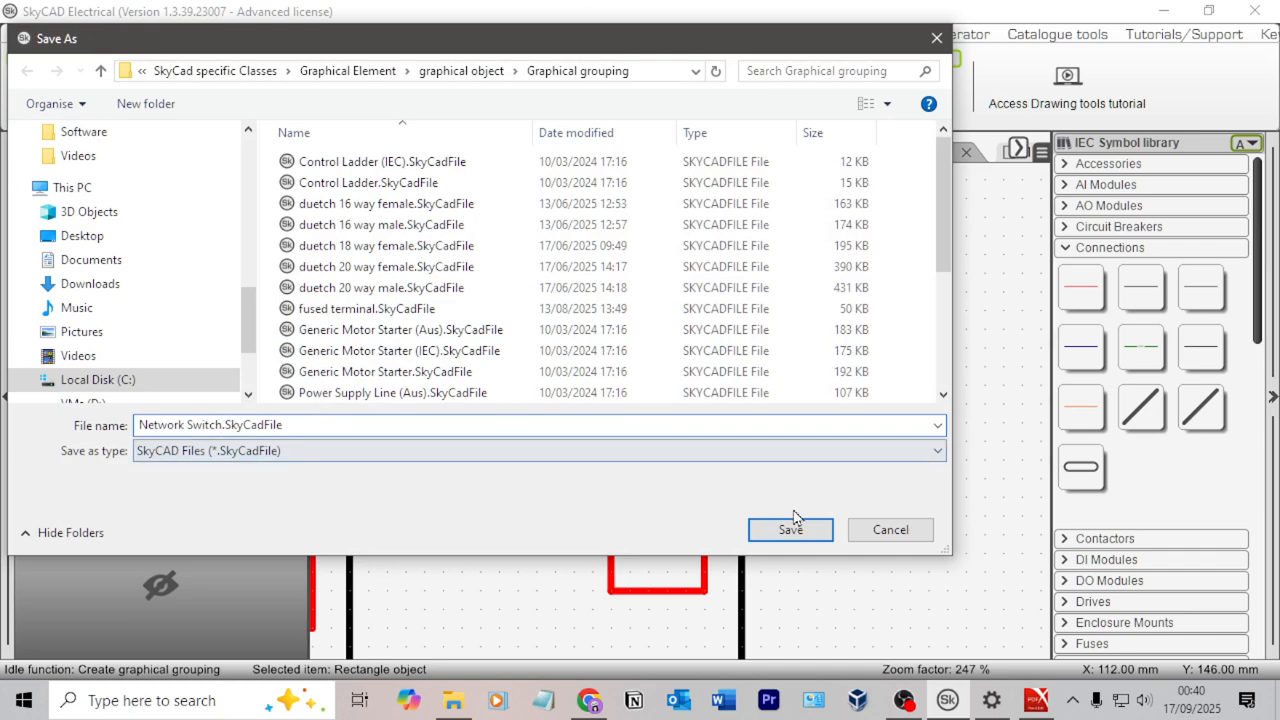
{"action": "left_click", "coordinate": [793, 520]}
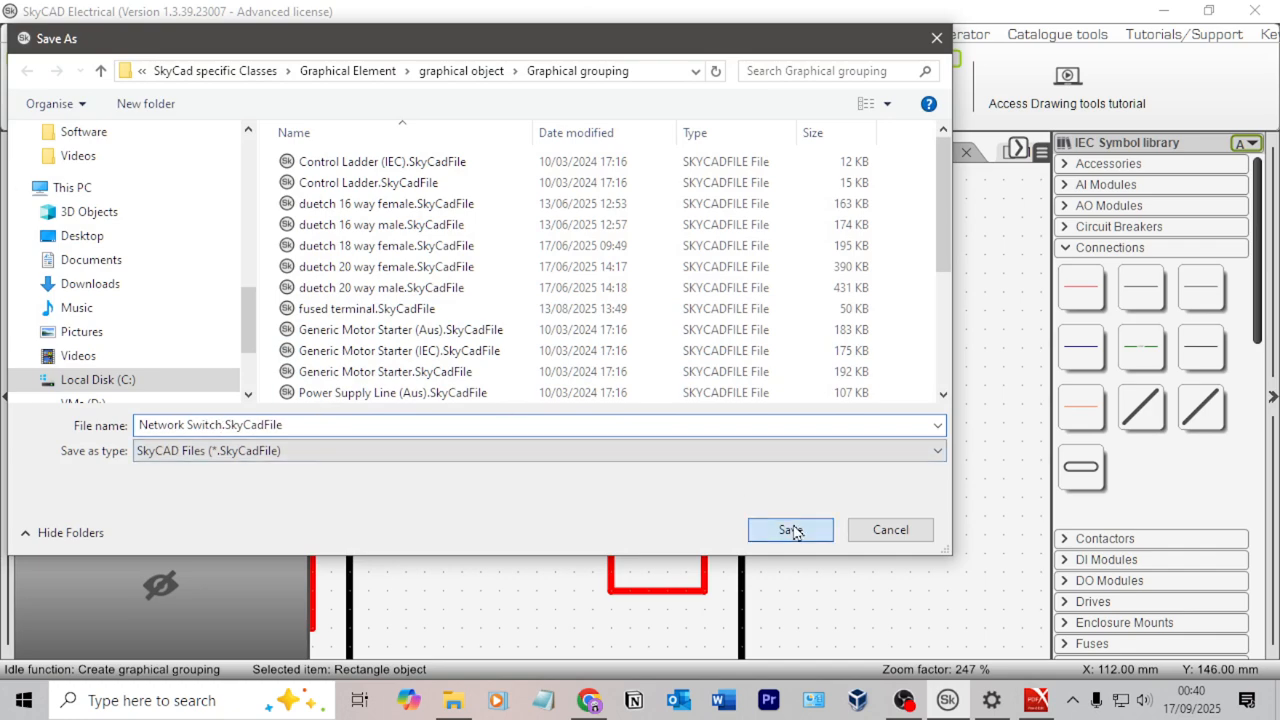
{"action": "left_click", "coordinate": [886, 425]}
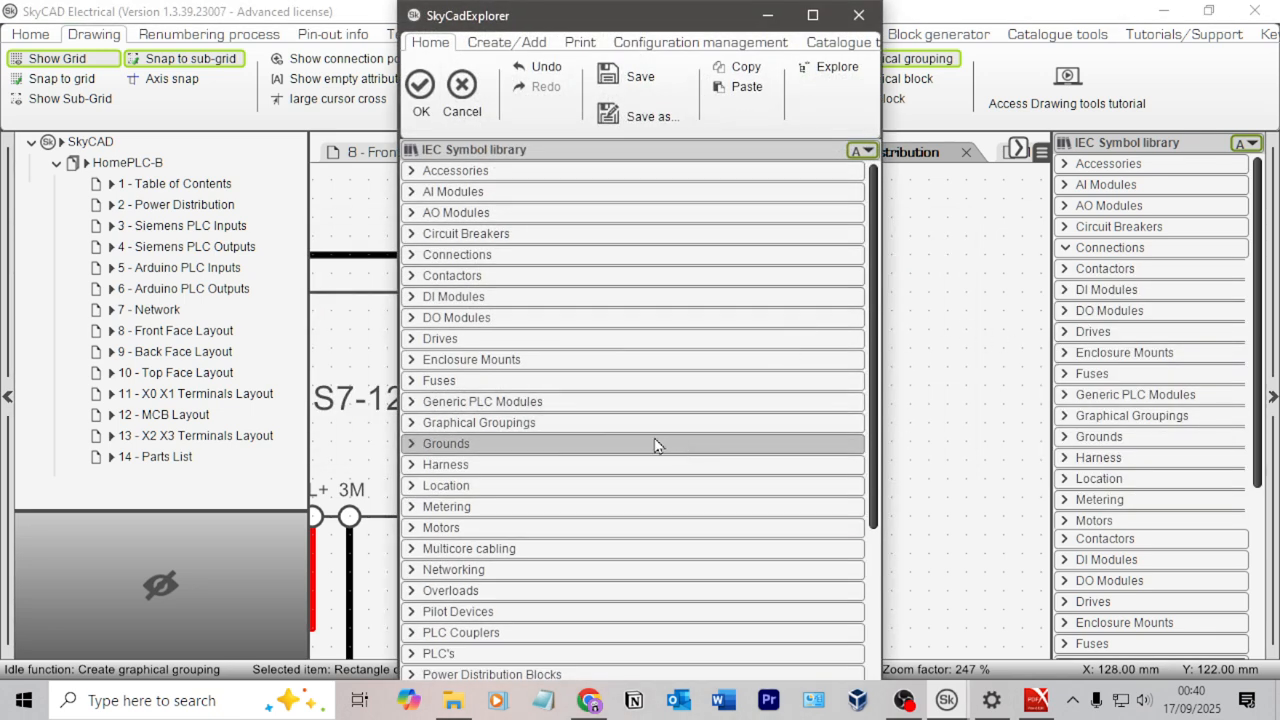
{"action": "scroll", "coordinate": [686, 443], "scroll_direction": "down", "scroll_amount": 4}
{"action": "left_click", "coordinate": [462, 326]}
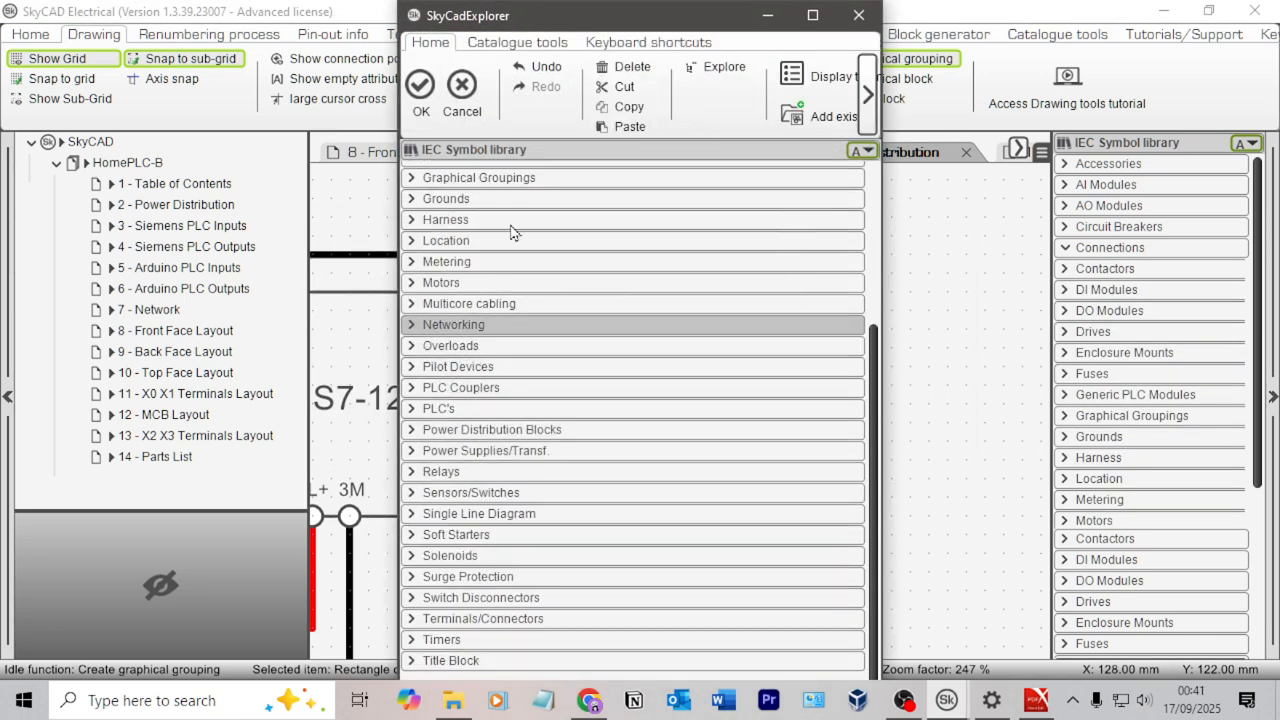
{"action": "left_click", "coordinate": [424, 88]}
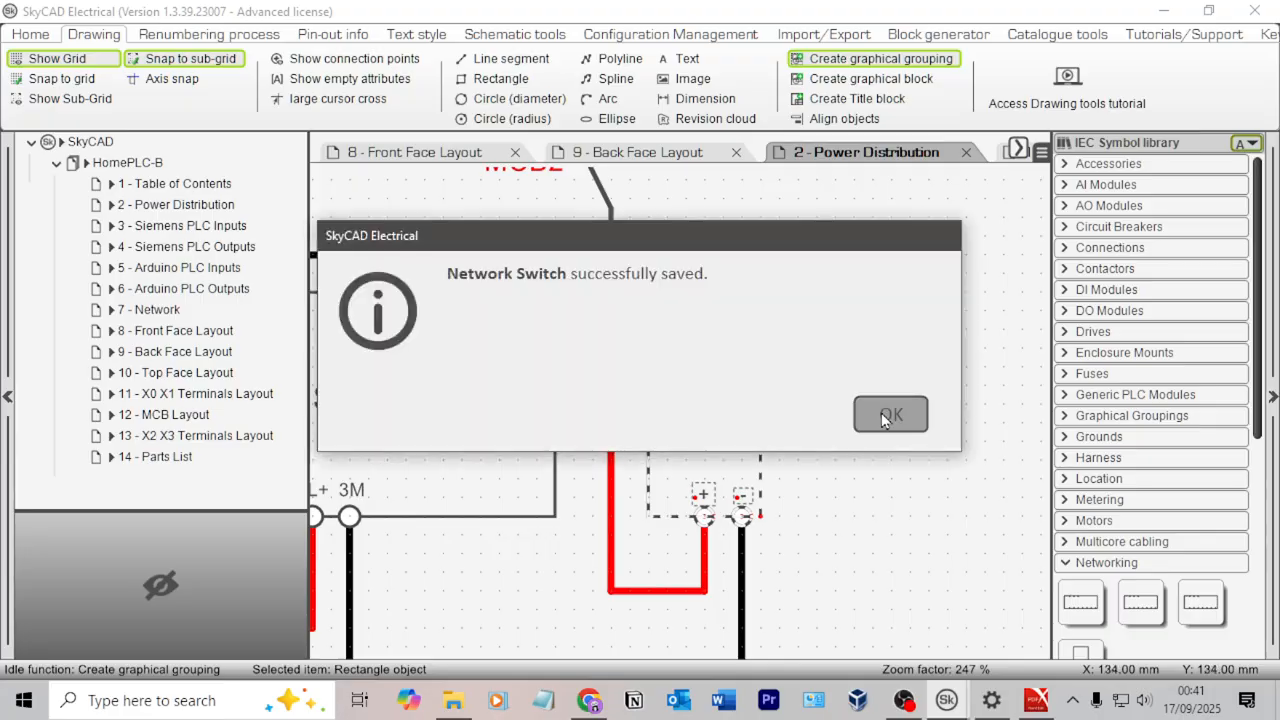
{"action": "left_click", "coordinate": [889, 412]}
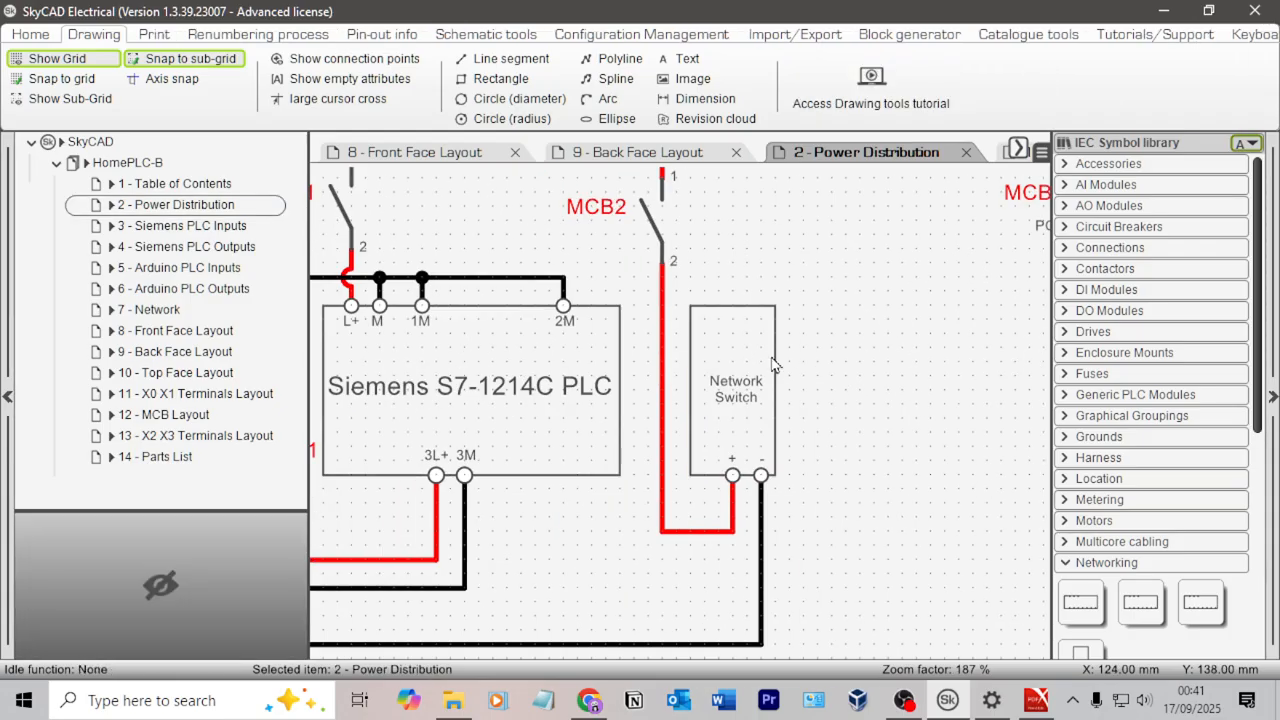
{"action": "left_click", "coordinate": [776, 366]}
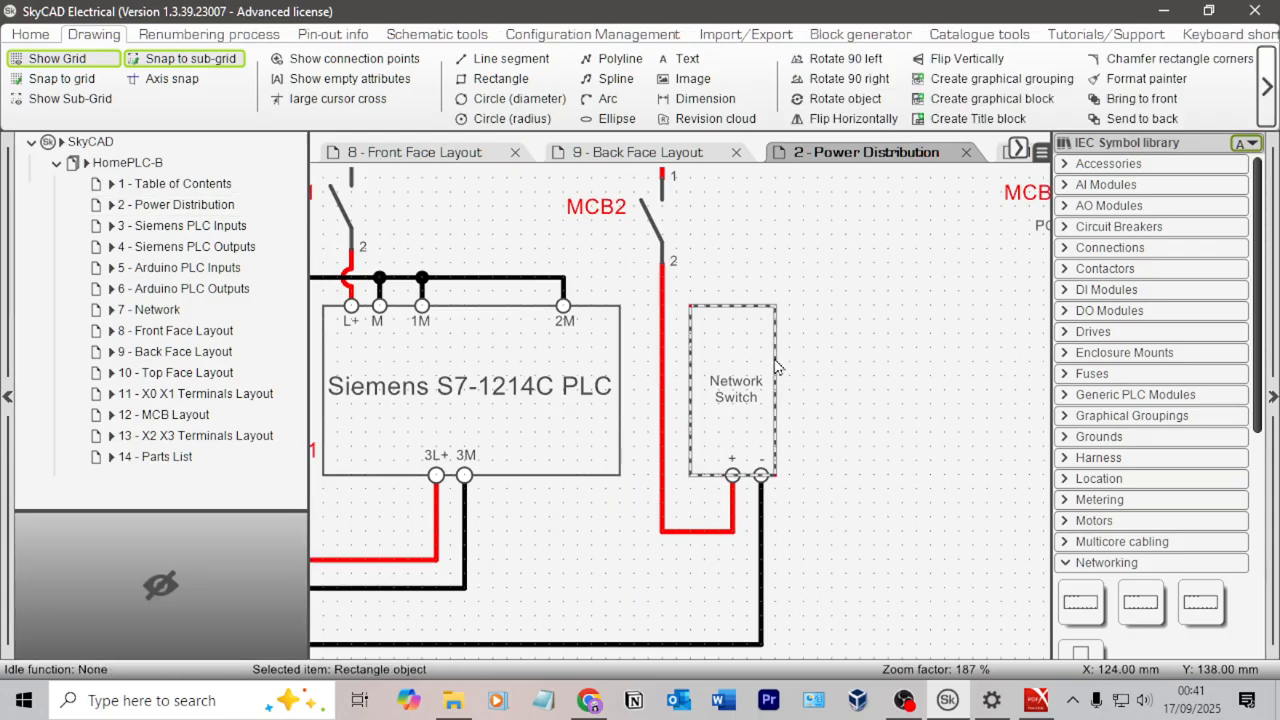
{"action": "scroll", "coordinate": [926, 424], "scroll_direction": "down", "scroll_amount": 2}
{"action": "middle_click_drag", "start_coordinate": [916, 401], "coordinate": [790, 374]}
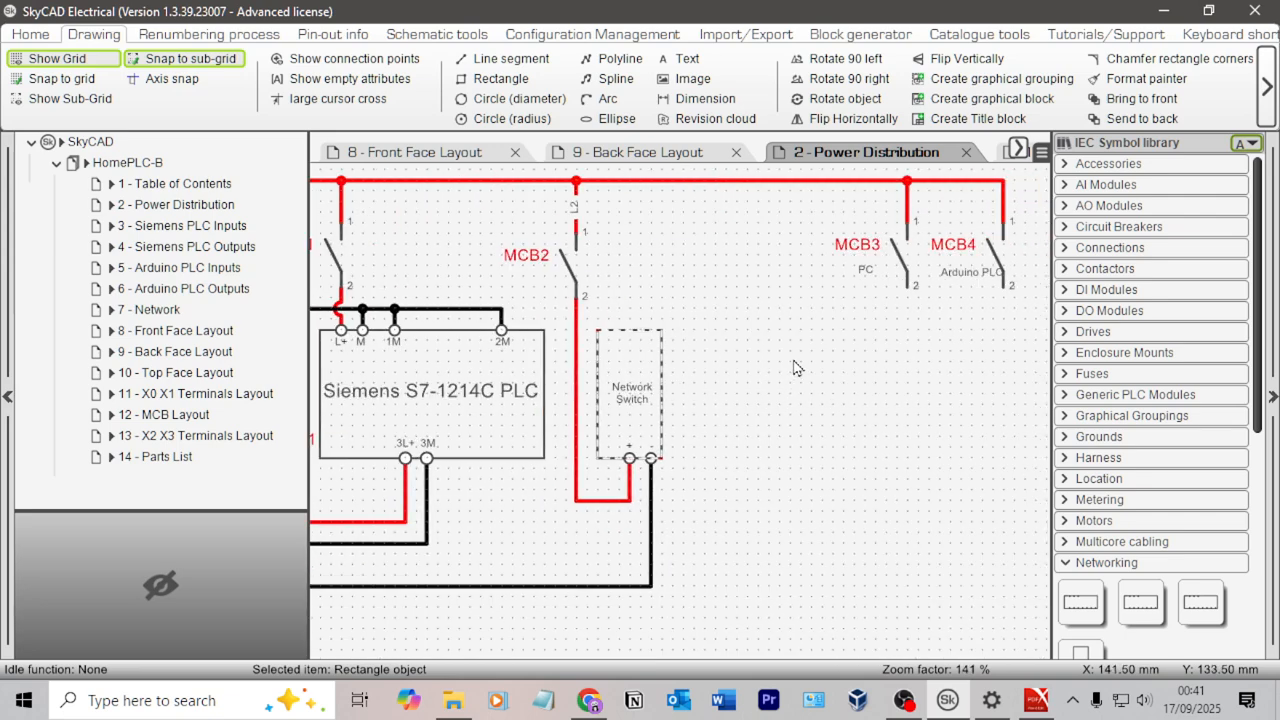
{"action": "scroll", "coordinate": [875, 460], "scroll_direction": "down", "scroll_amount": 2}
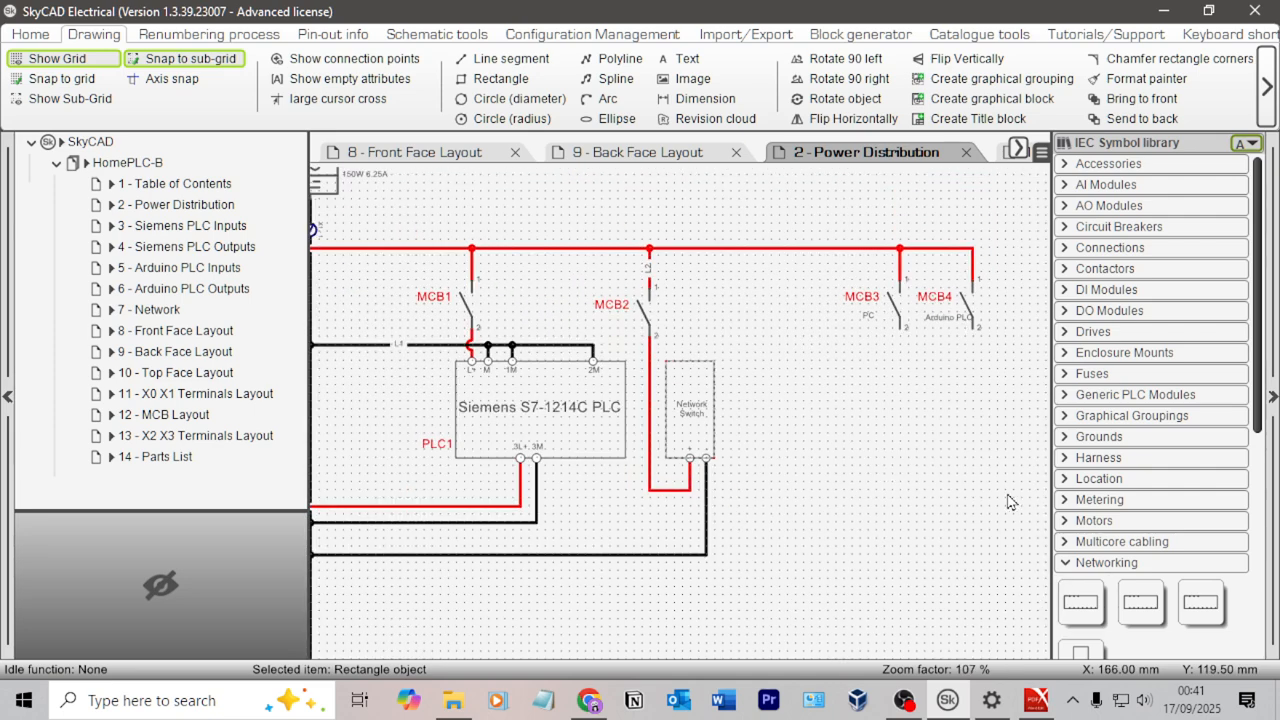
Place a trial copy of the Networking category's Network Switch symbol beside the existing switch, and delete the copy.
{"action": "scroll", "coordinate": [1098, 482], "scroll_direction": "down", "scroll_amount": 3}
{"action": "left_click", "coordinate": [1096, 484]}
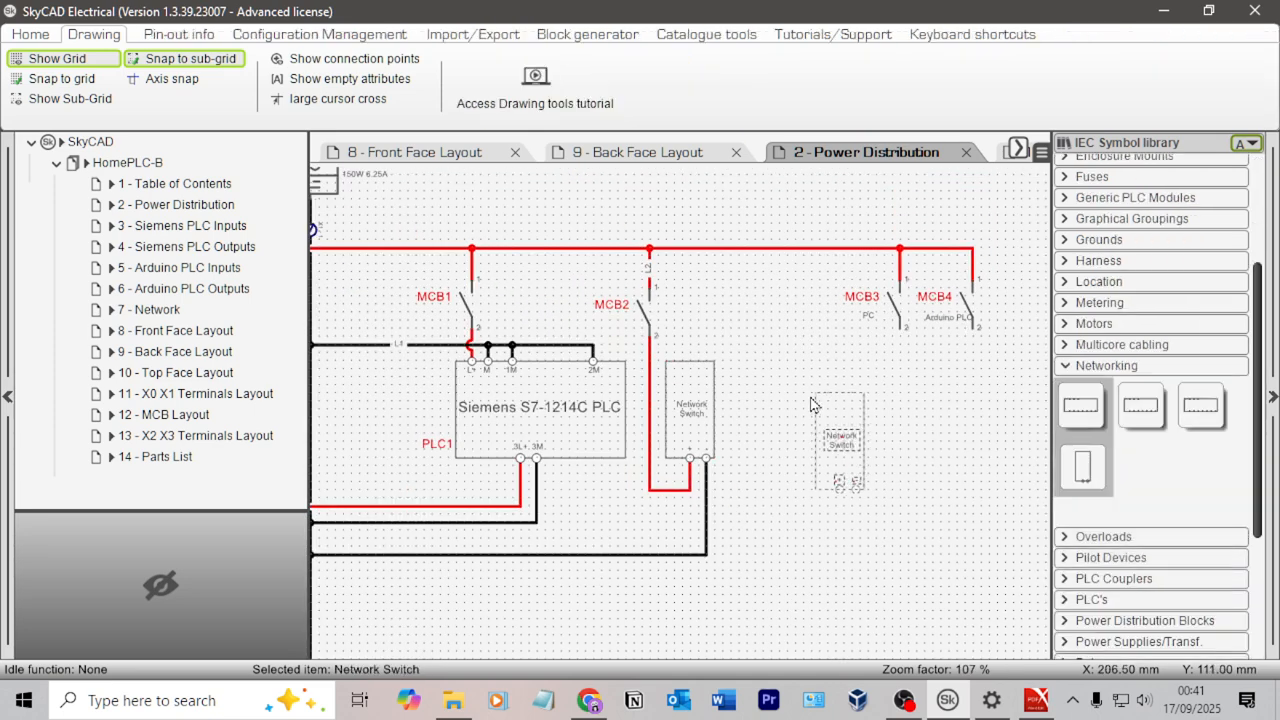
{"action": "left_click", "coordinate": [727, 370]}
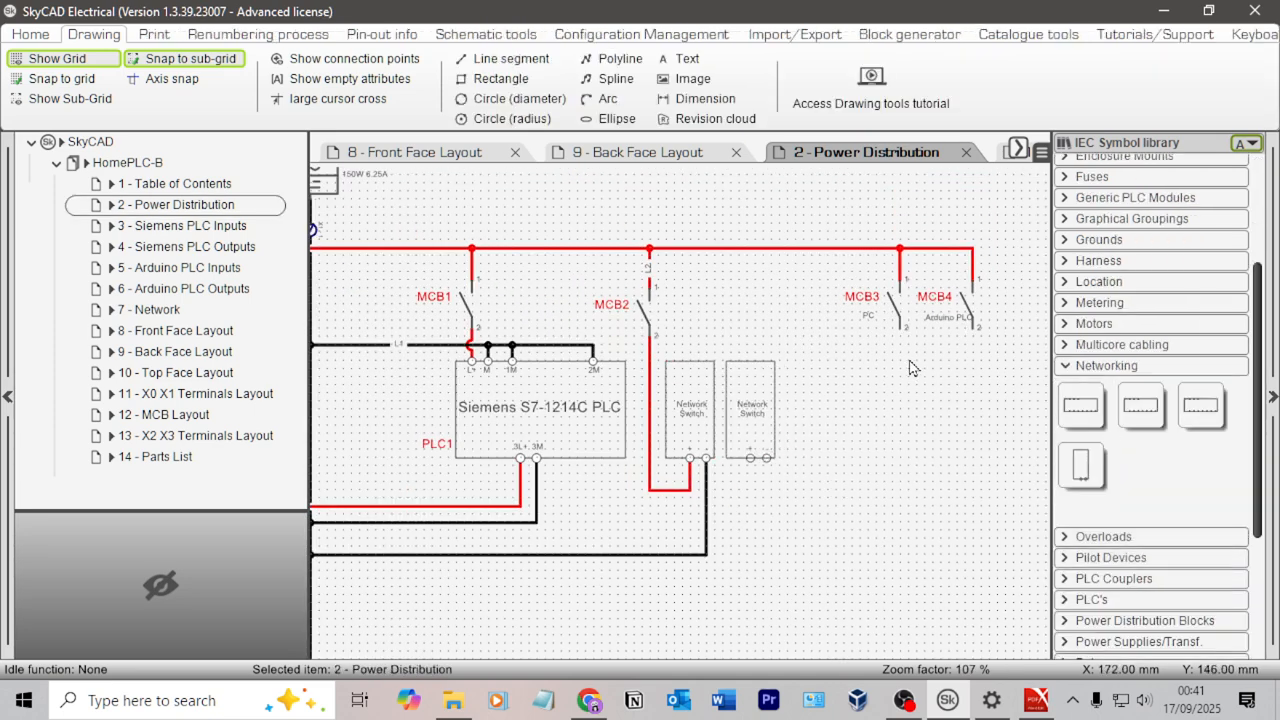
{"action": "scroll", "coordinate": [836, 394], "scroll_direction": "up", "scroll_amount": 4}
{"action": "left_click", "coordinate": [751, 410]}
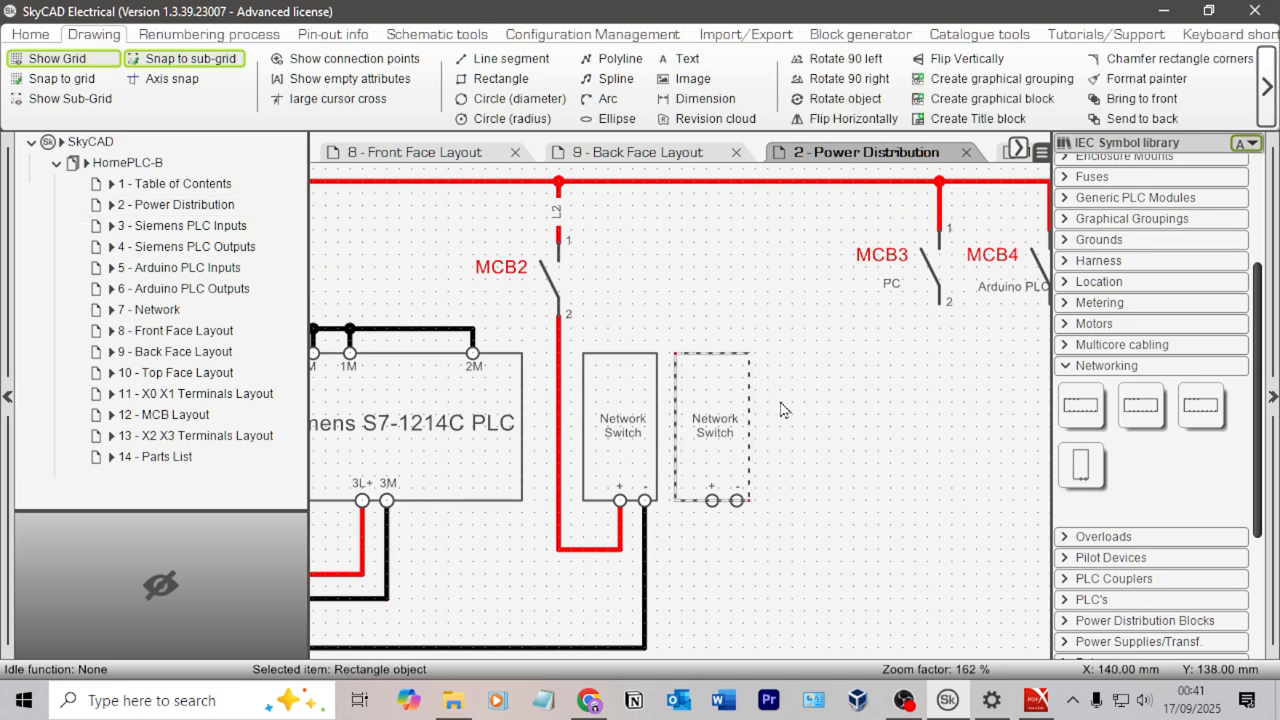
{"action": "key", "text": "Delete"}
{"action": "left_click_drag", "start_coordinate": [774, 520], "coordinate": [678, 370]}
{"action": "key", "text": "Delete"}
Create a graphical block from the network switch's rectangle, name text, terminal circles and +/- labels, with its upper-left corner as insertion point.
{"action": "scroll", "coordinate": [660, 515], "scroll_direction": "up", "scroll_amount": 3}
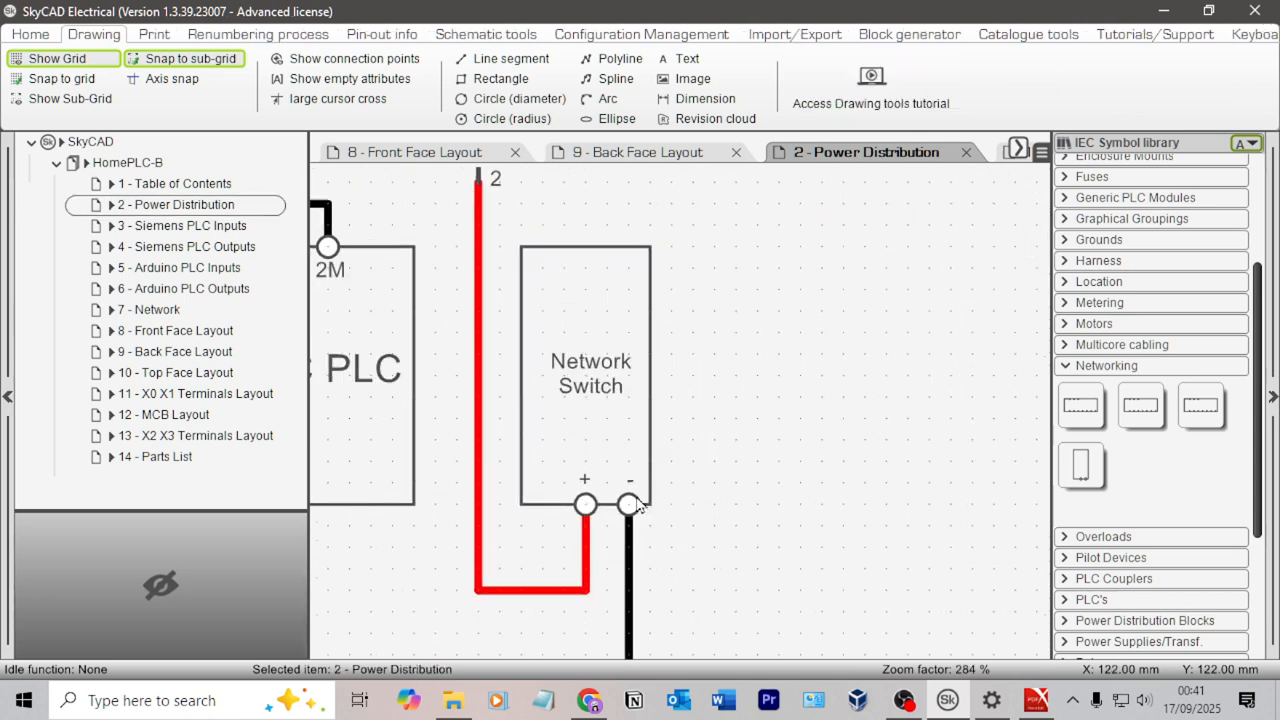
{"action": "left_click", "coordinate": [651, 424]}
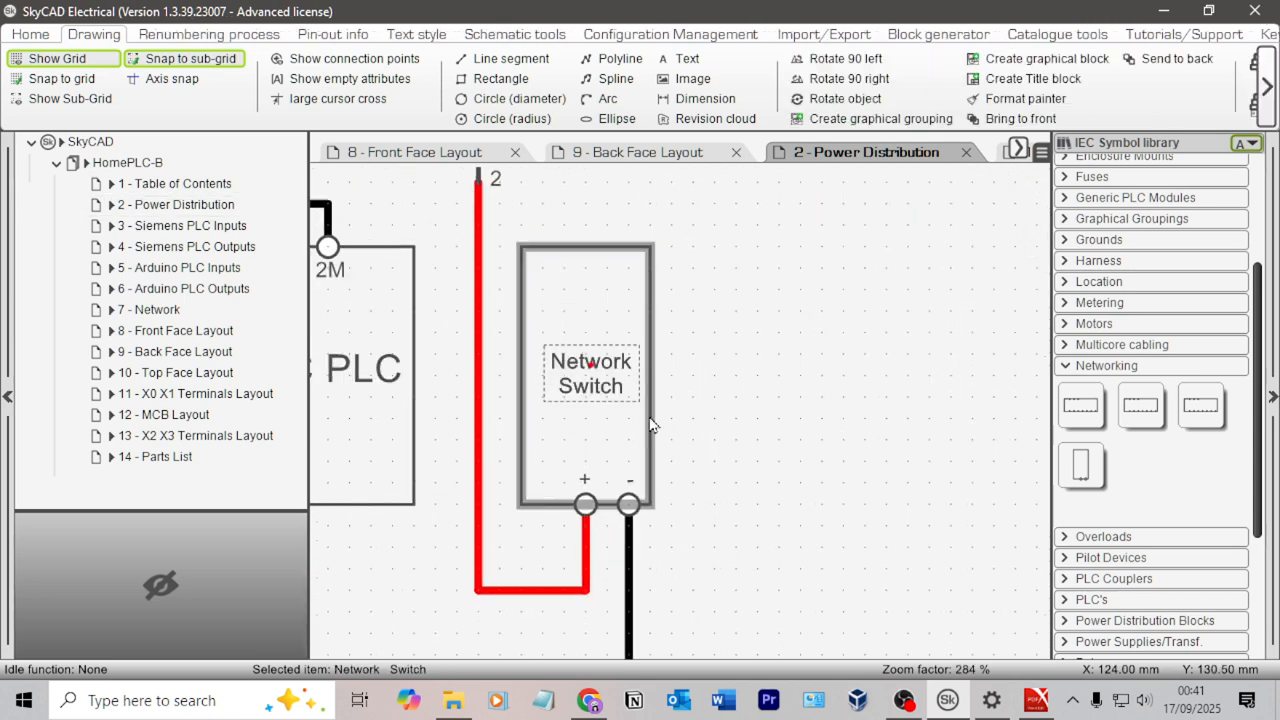
{"action": "left_click", "coordinate": [651, 424]}
{"action": "left_click", "coordinate": [629, 503]}
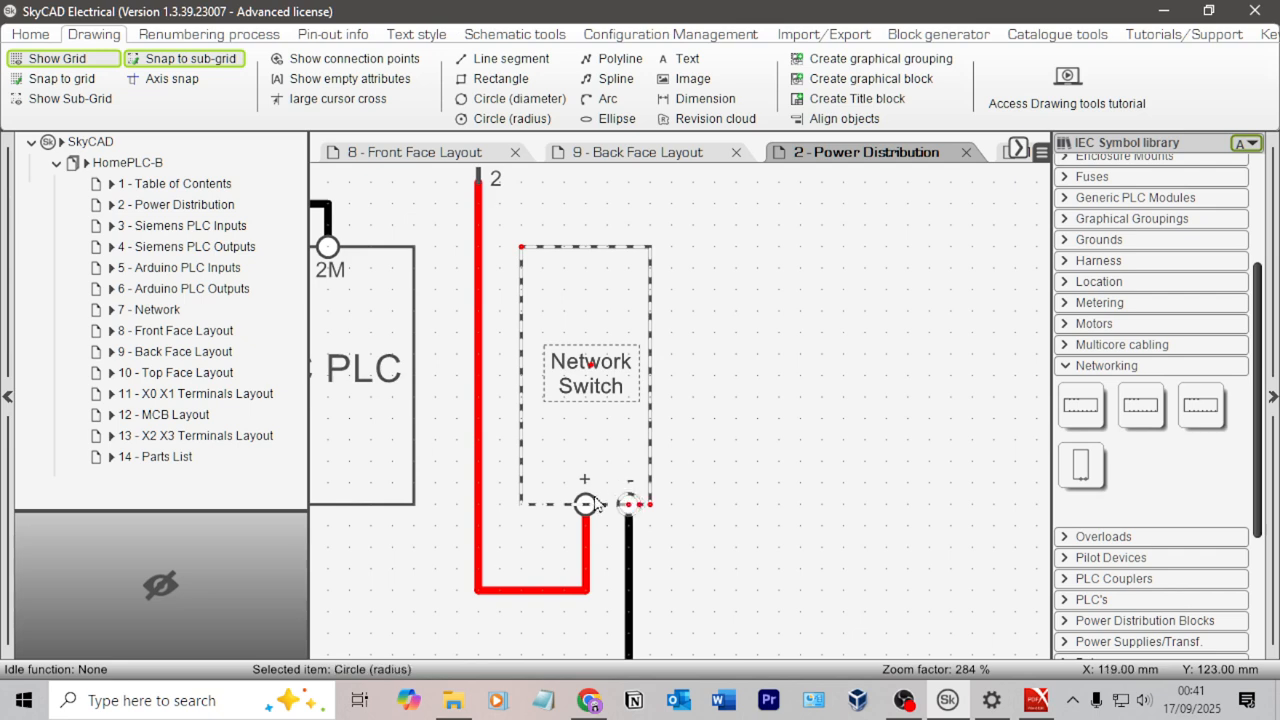
{"action": "left_click", "coordinate": [585, 480]}
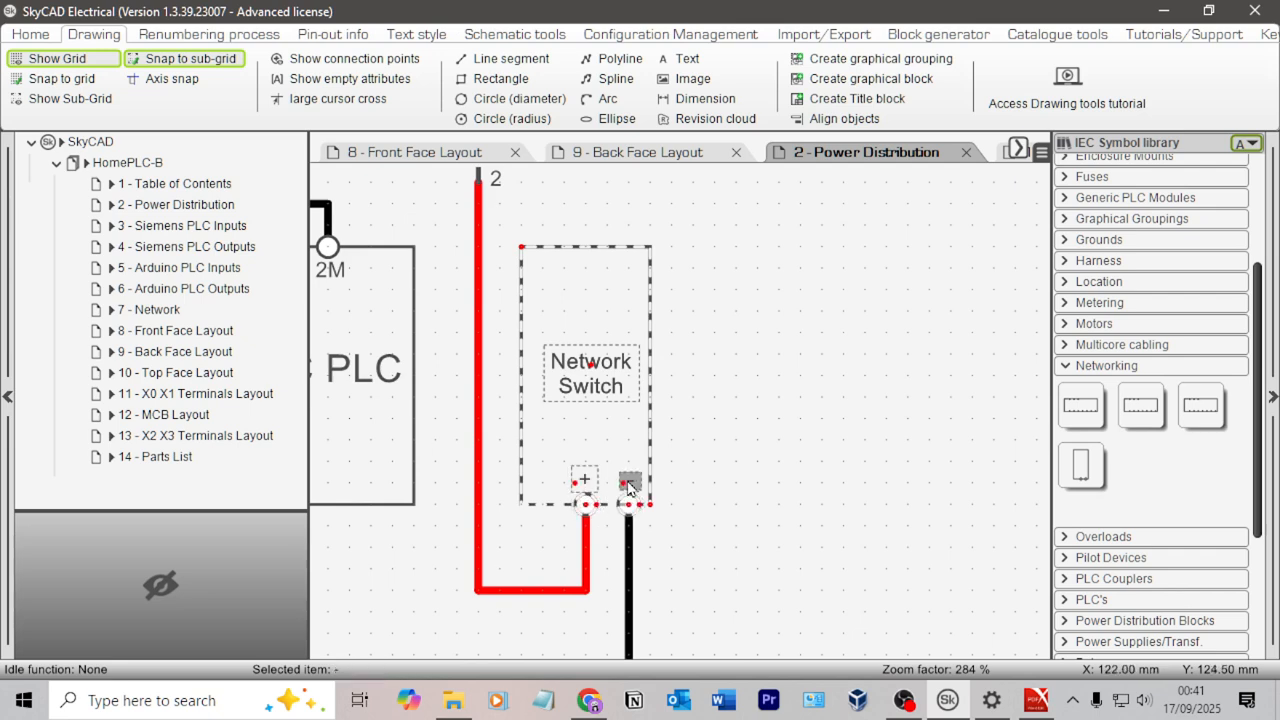
{"action": "left_click", "coordinate": [917, 80]}
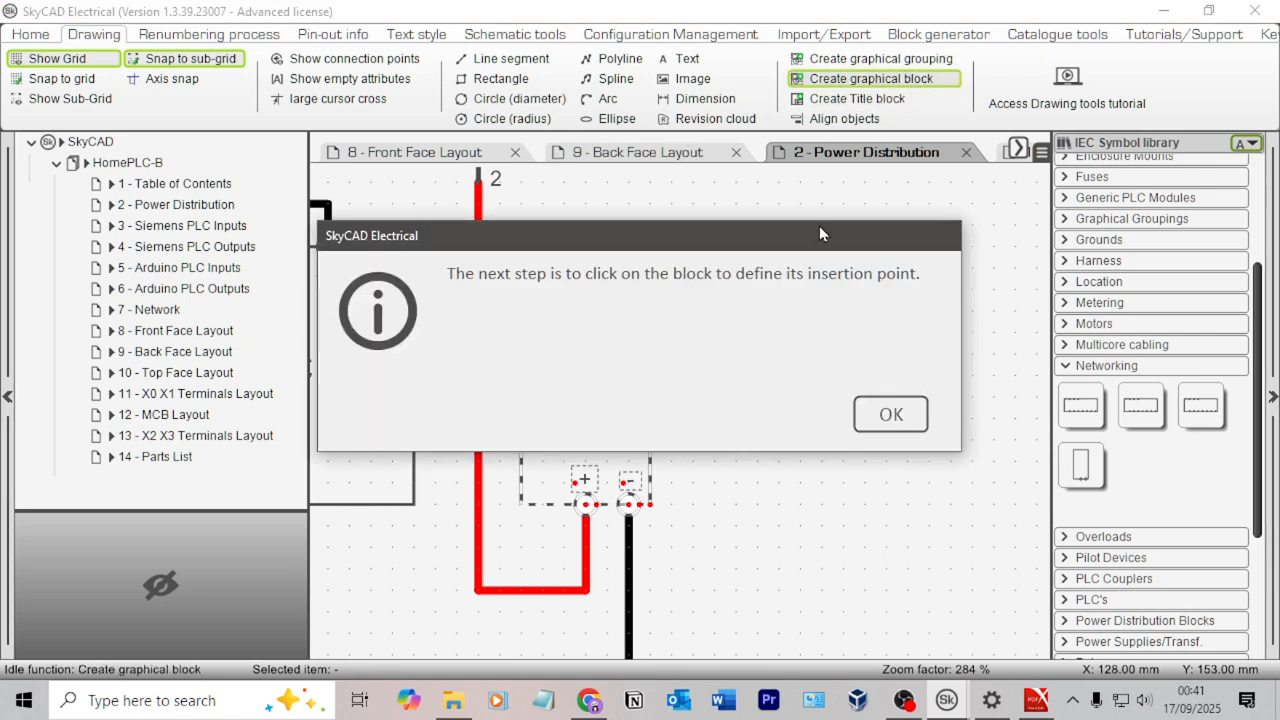
{"action": "left_click", "coordinate": [885, 410]}
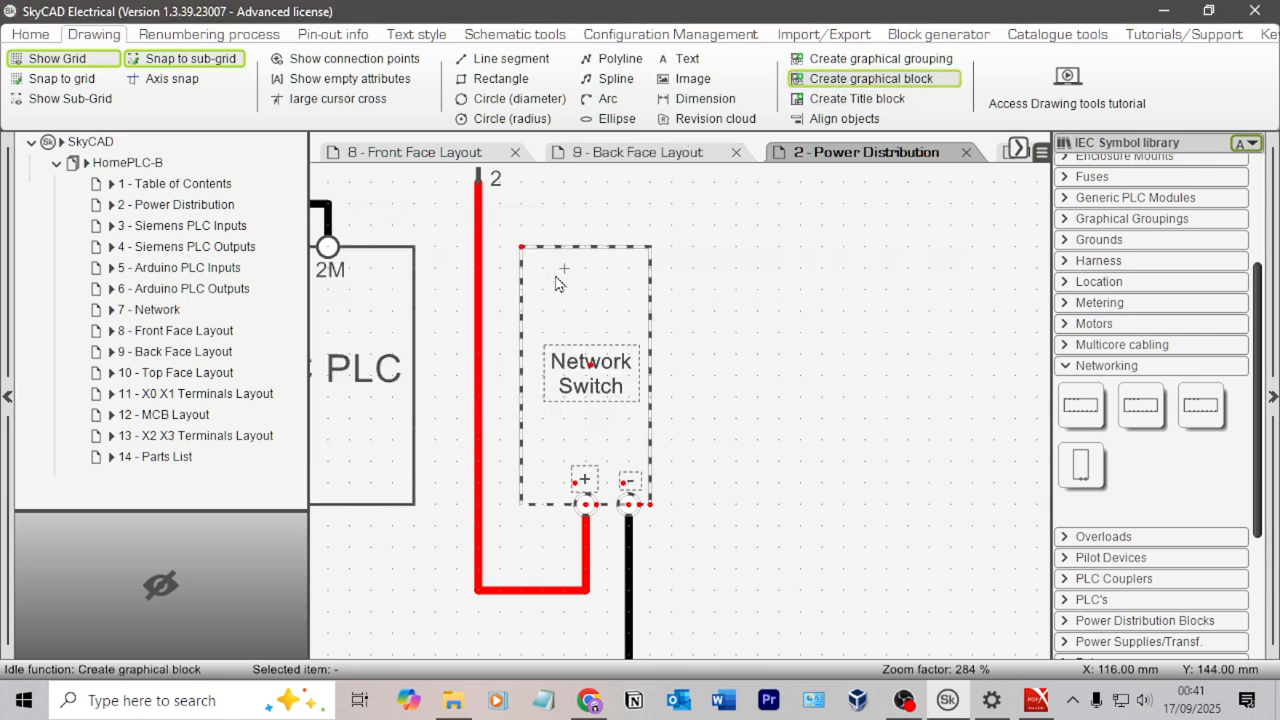
{"action": "left_click", "coordinate": [697, 263]}
Assign the Networking class to the new network switch block.
{"action": "left_click", "coordinate": [889, 414]}
{"action": "scroll", "coordinate": [165, 316], "scroll_direction": "down", "scroll_amount": 10}
{"action": "scroll", "coordinate": [157, 436], "scroll_direction": "down", "scroll_amount": 7}
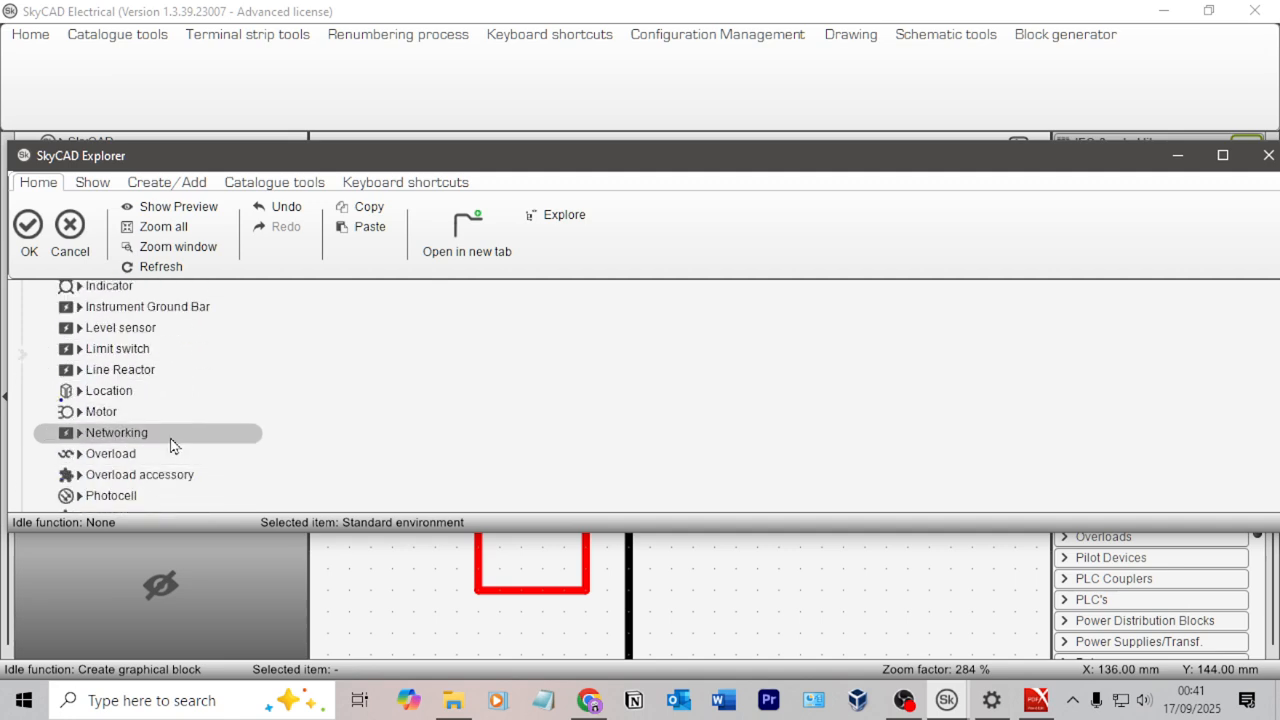
{"action": "scroll", "coordinate": [170, 445], "scroll_direction": "down", "scroll_amount": 2}
{"action": "left_click", "coordinate": [140, 355]}
{"action": "left_click", "coordinate": [28, 224]}
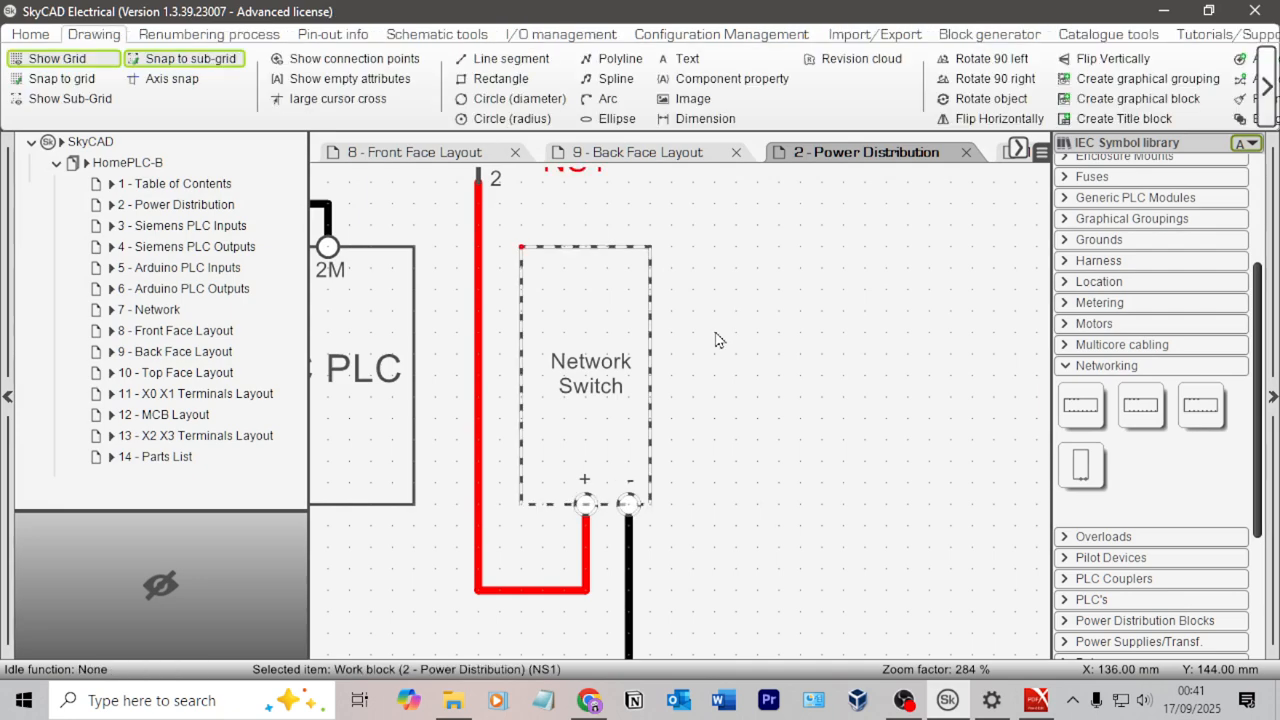
Move the NS1 tag to just above the upper-left corner of the network switch.
{"action": "scroll", "coordinate": [712, 290], "scroll_direction": "down", "scroll_amount": 2}
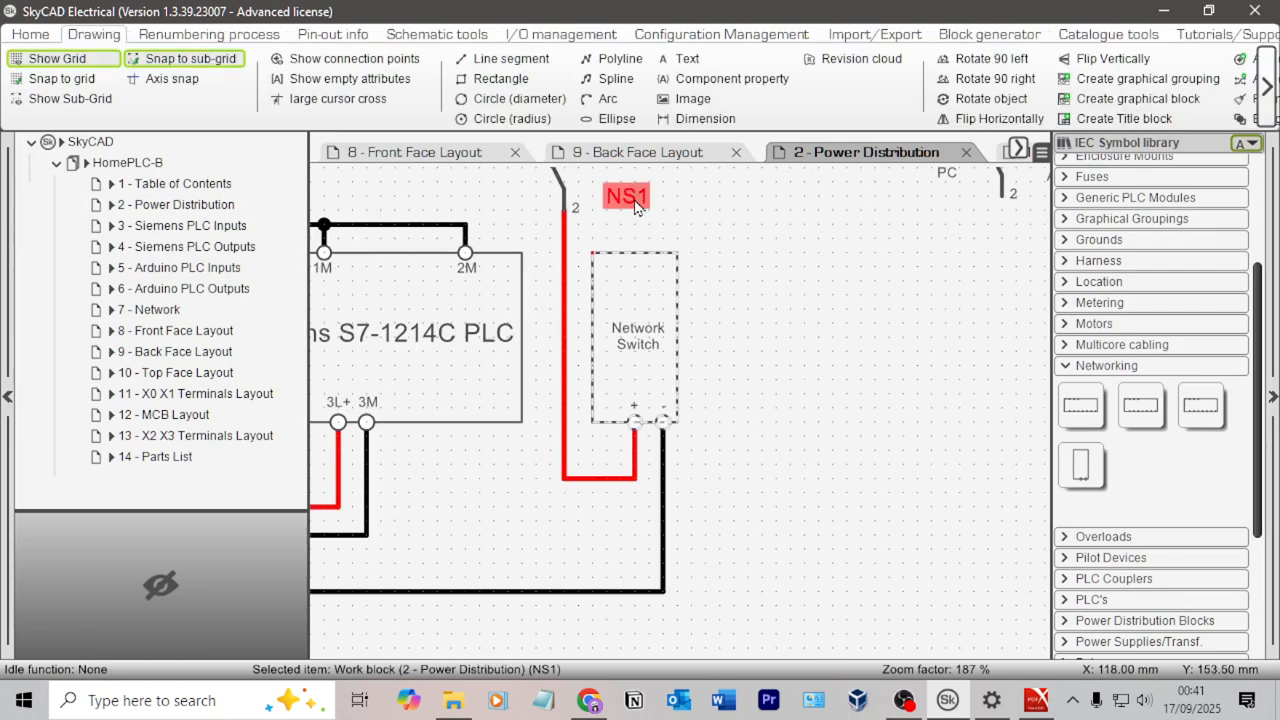
{"action": "left_click_drag", "start_coordinate": [634, 205], "coordinate": [622, 240]}
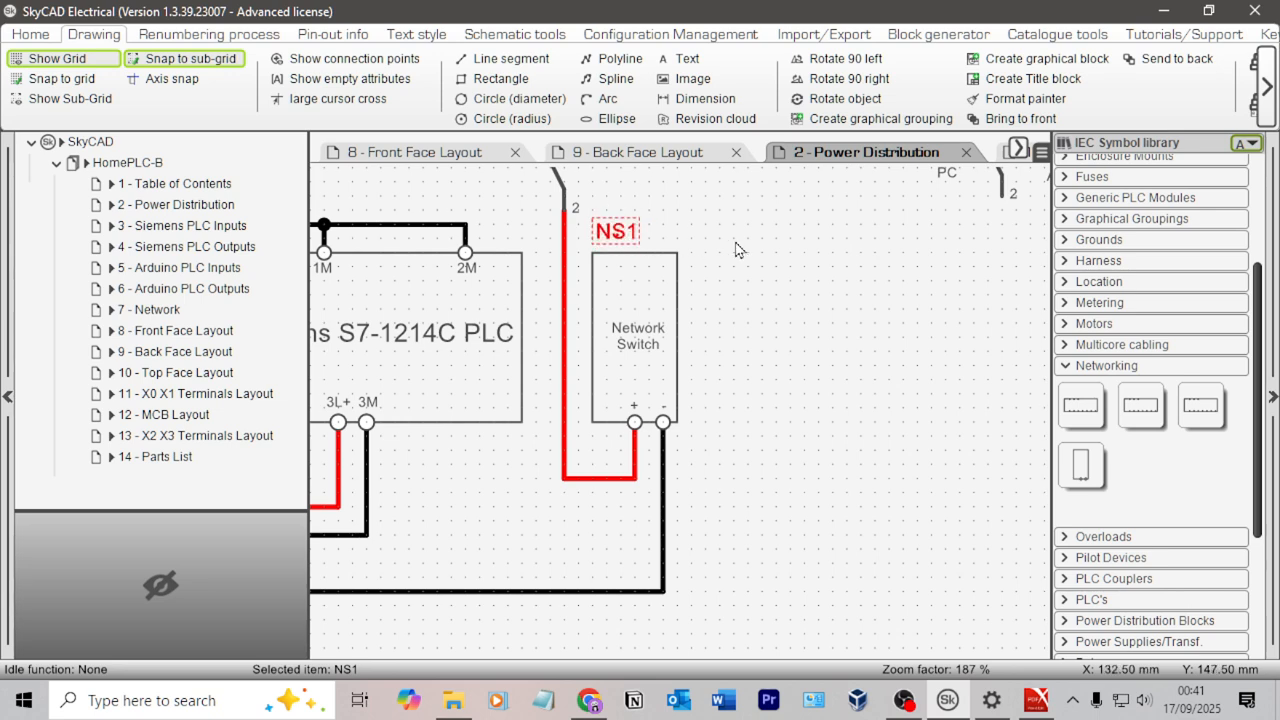
{"action": "left_click", "coordinate": [736, 249]}
Create a graphical grouping from the NS1 block with its upper-left corner as insertion point, overwriting Network Switch.SkyCadFile.
{"action": "left_click", "coordinate": [672, 303]}
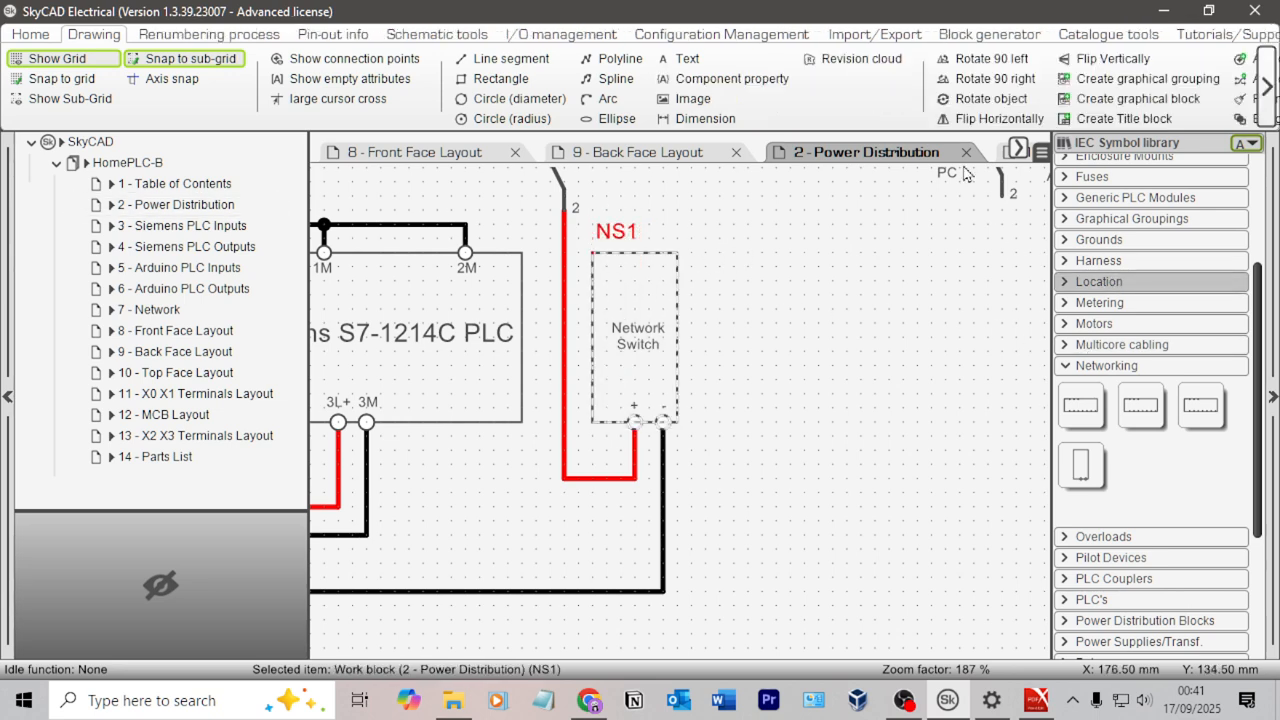
{"action": "left_click", "coordinate": [1165, 80]}
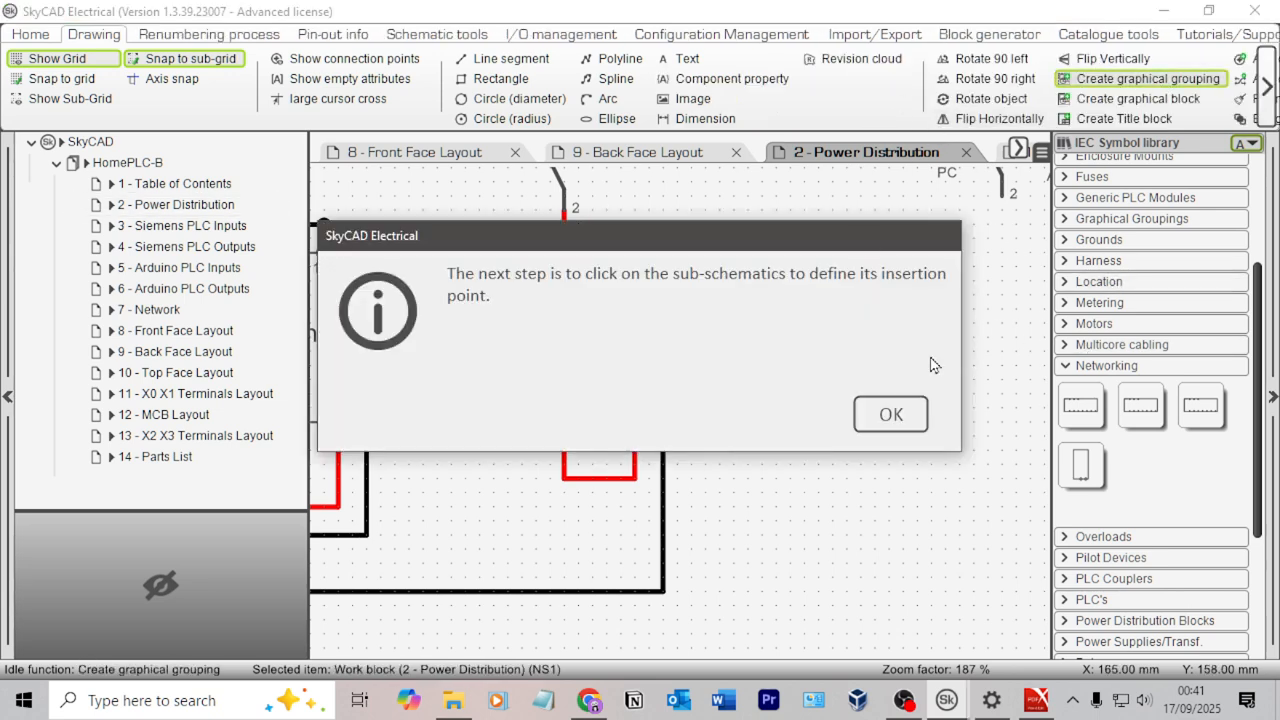
{"action": "left_click", "coordinate": [891, 414]}
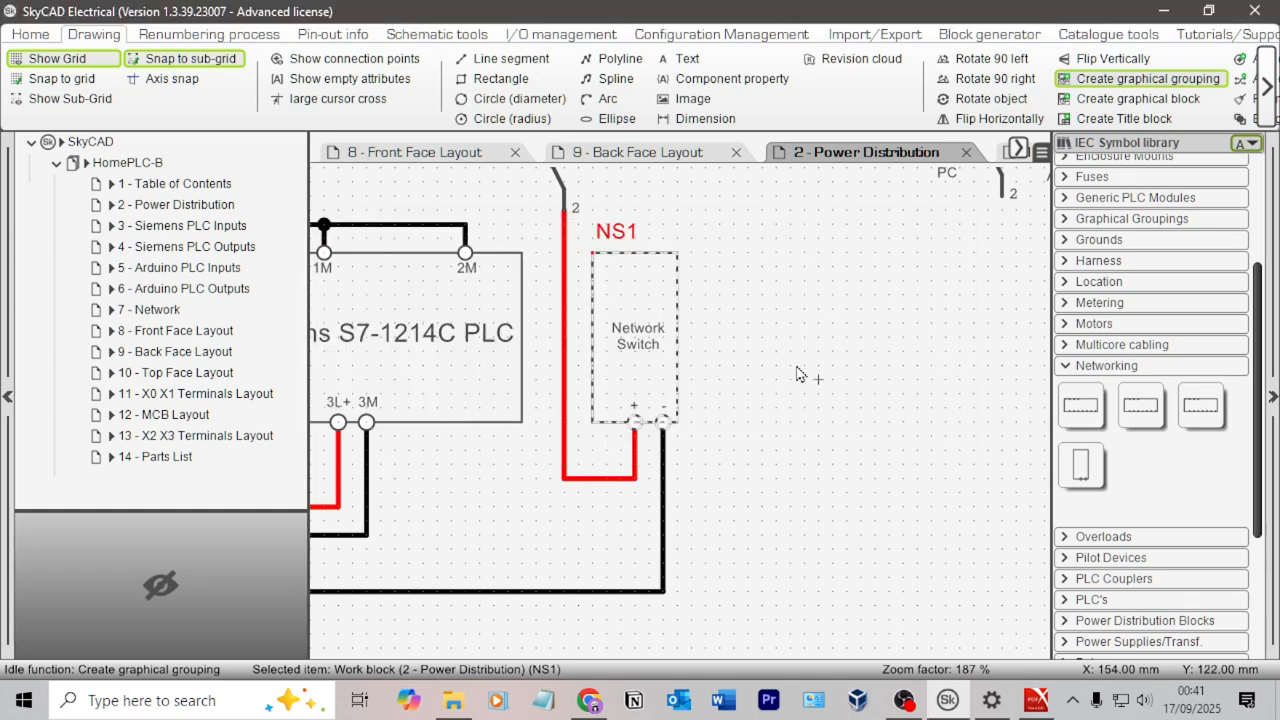
{"action": "left_click", "coordinate": [588, 262]}
{"action": "left_click", "coordinate": [366, 310]}
{"action": "left_click", "coordinate": [392, 393]}
{"action": "left_click", "coordinate": [812, 530]}
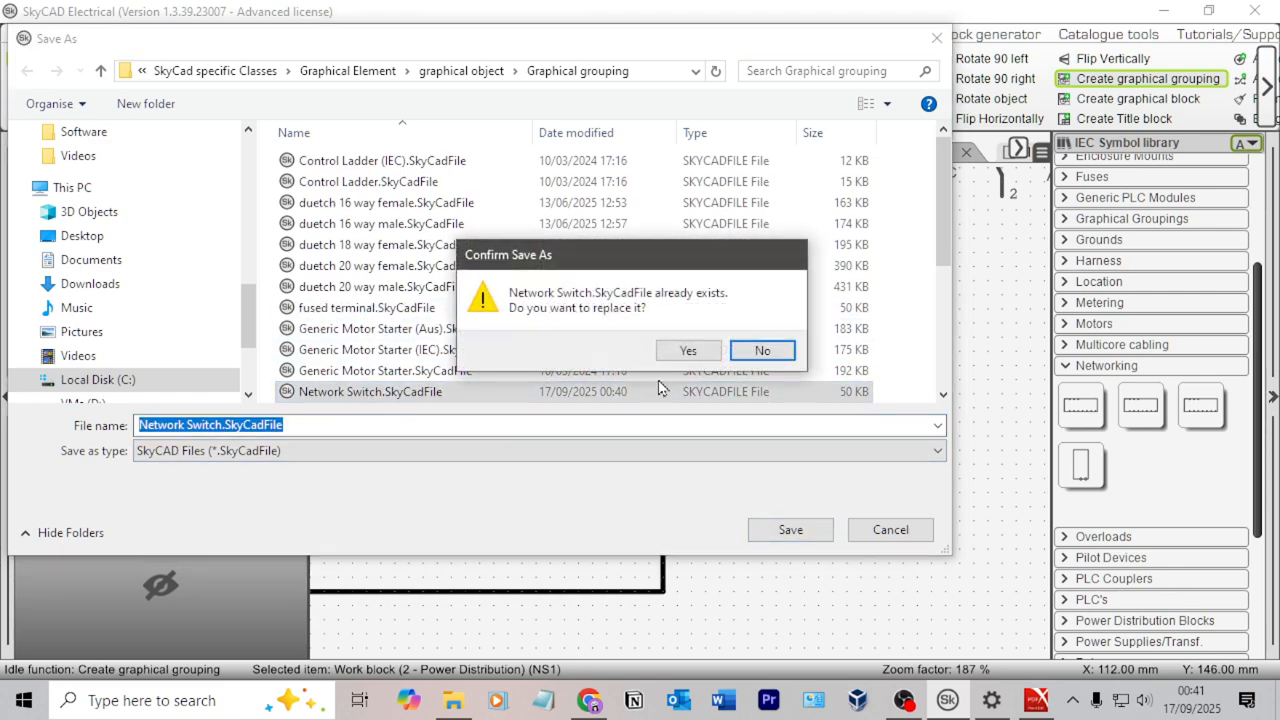
{"action": "left_click", "coordinate": [687, 351]}
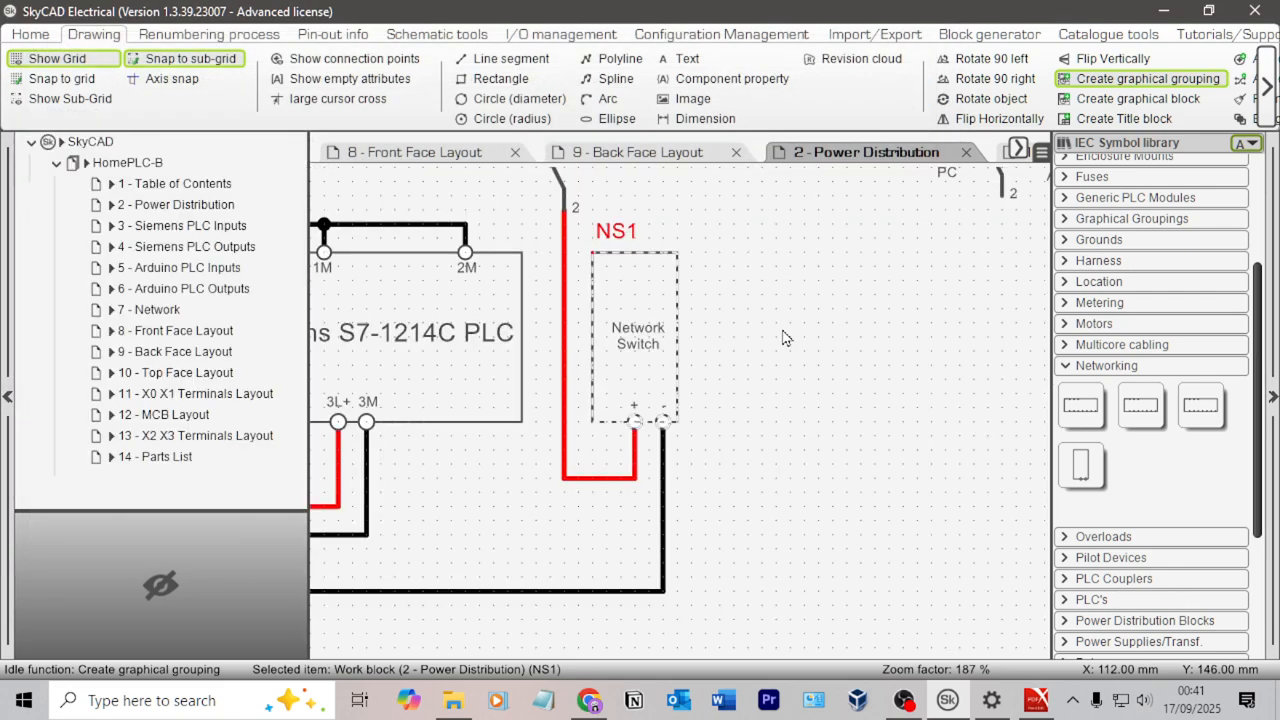
{"action": "left_click", "coordinate": [886, 414]}
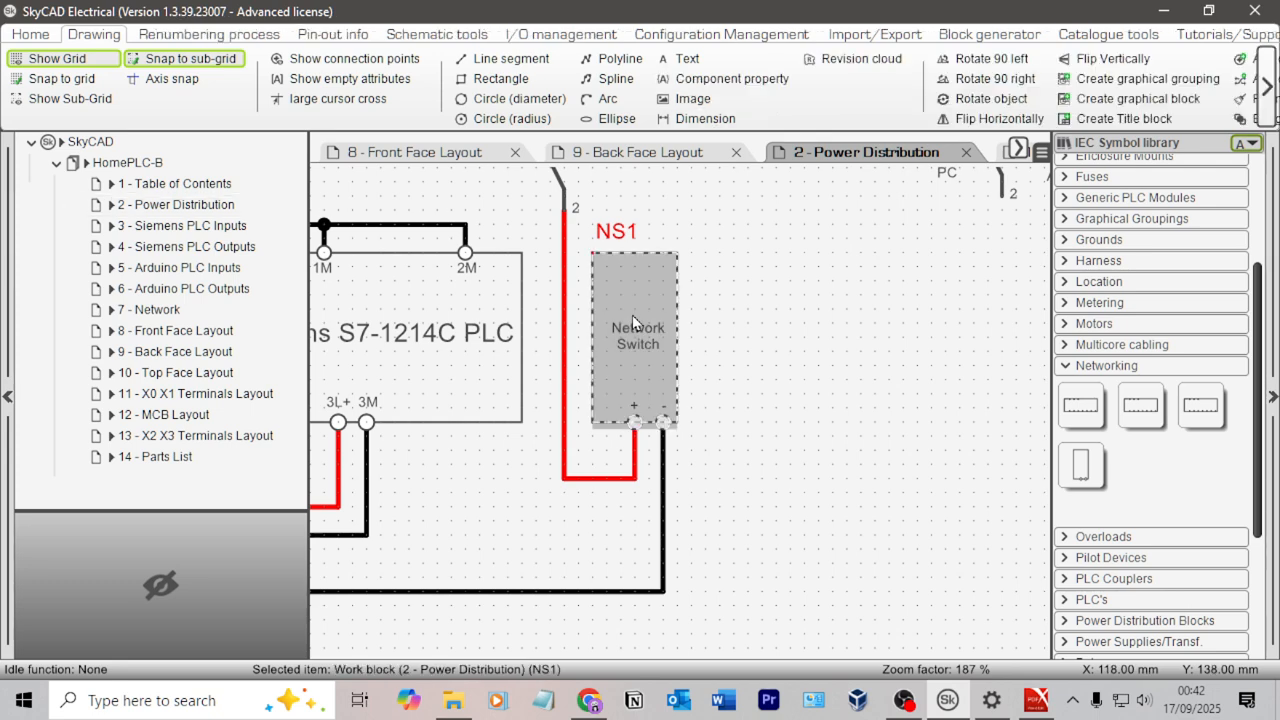
Replace the network switch on its wires with the updated Network Switch library symbol, and check the 14 - Parts List page.
{"action": "key", "text": "Delete"}
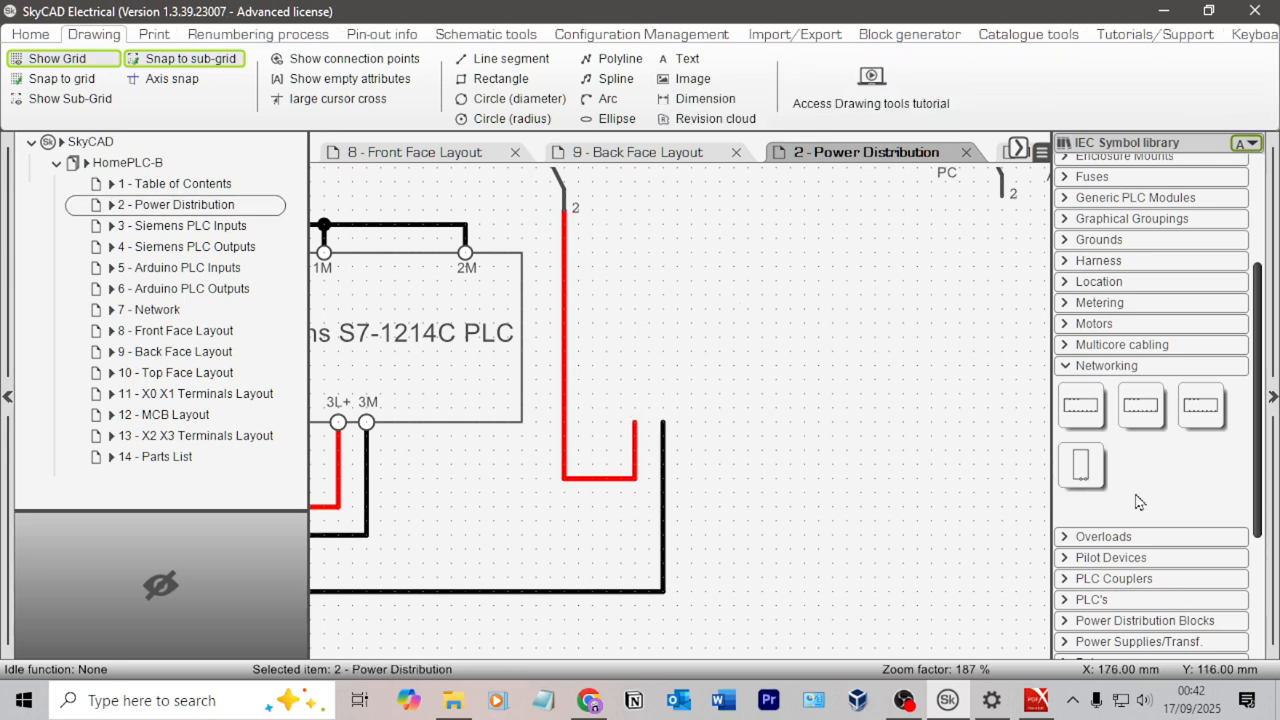
{"action": "left_click", "coordinate": [1081, 465]}
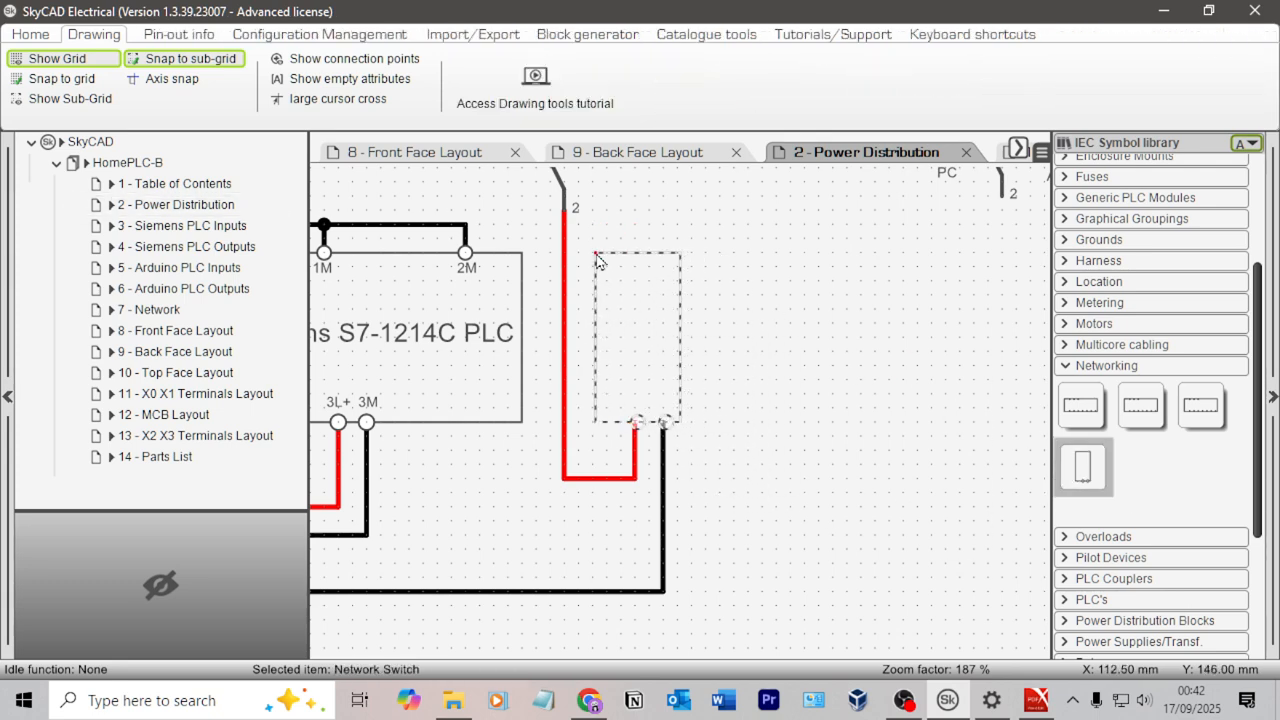
{"action": "left_click", "coordinate": [840, 261]}
{"action": "scroll", "coordinate": [760, 300], "scroll_direction": "down", "scroll_amount": 3}
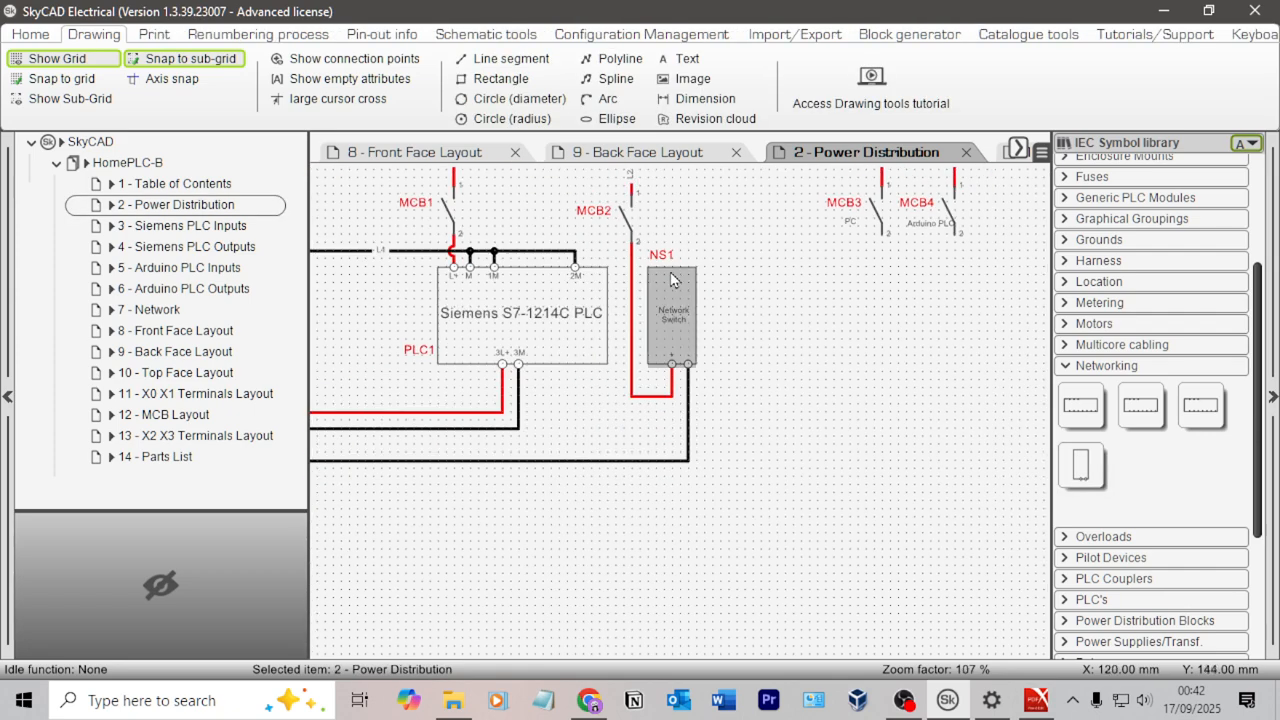
{"action": "left_click", "coordinate": [200, 457]}
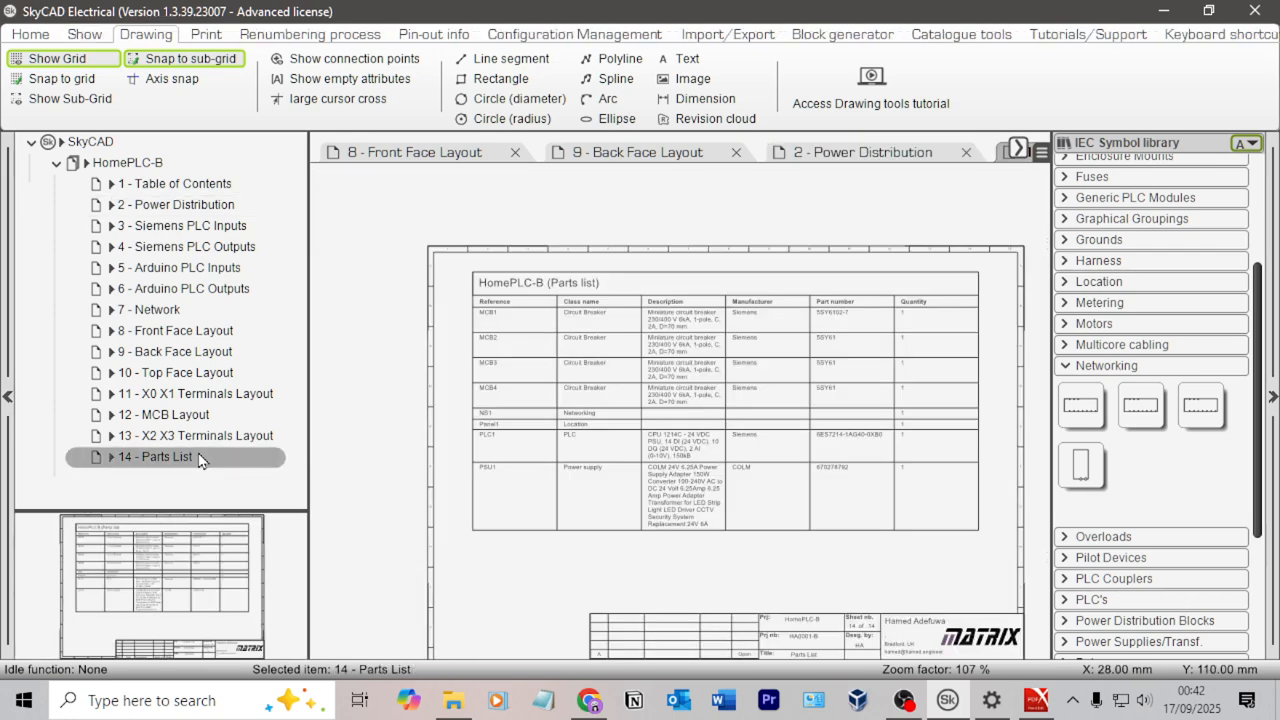
{"action": "left_click", "coordinate": [175, 204]}
Set NS1's description to "RUANI Plug and Play 5 Ports 100M Industrial Network Switch DIN Rail Type Enhance Switch" and its manufacturer to Ruani.
{"action": "double_click", "coordinate": [679, 298]}
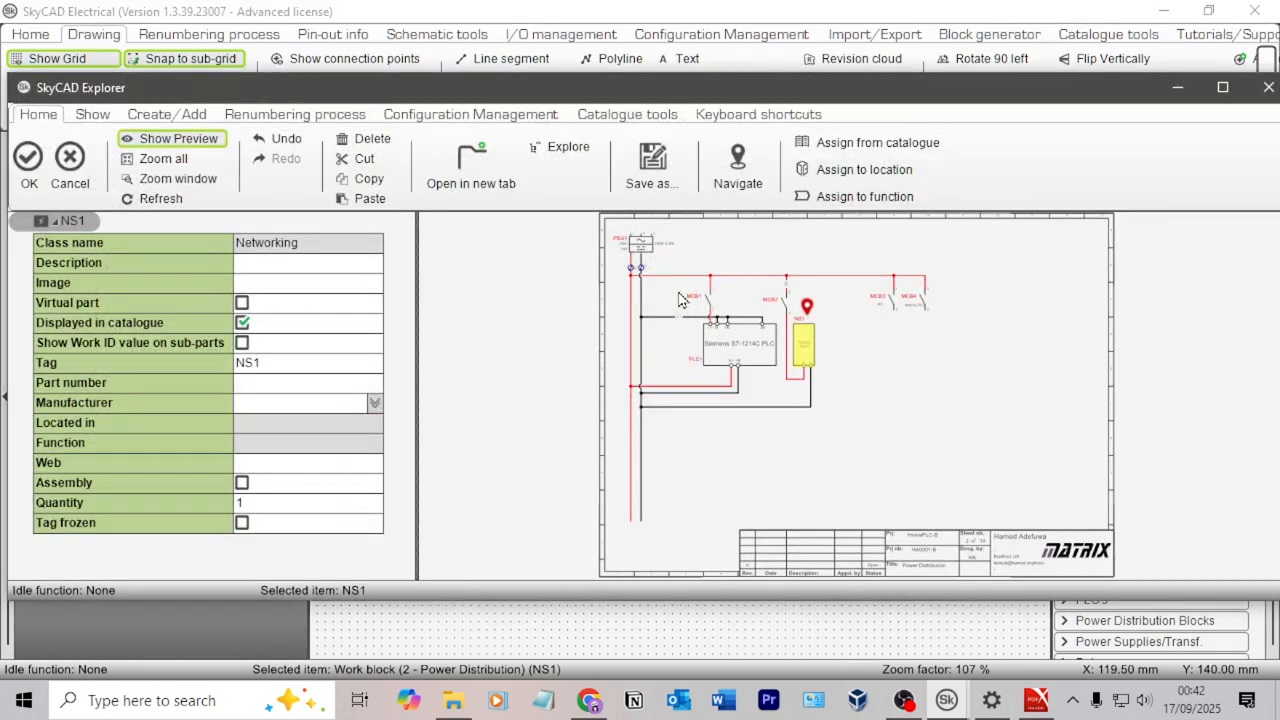
{"action": "left_click", "coordinate": [286, 262]}
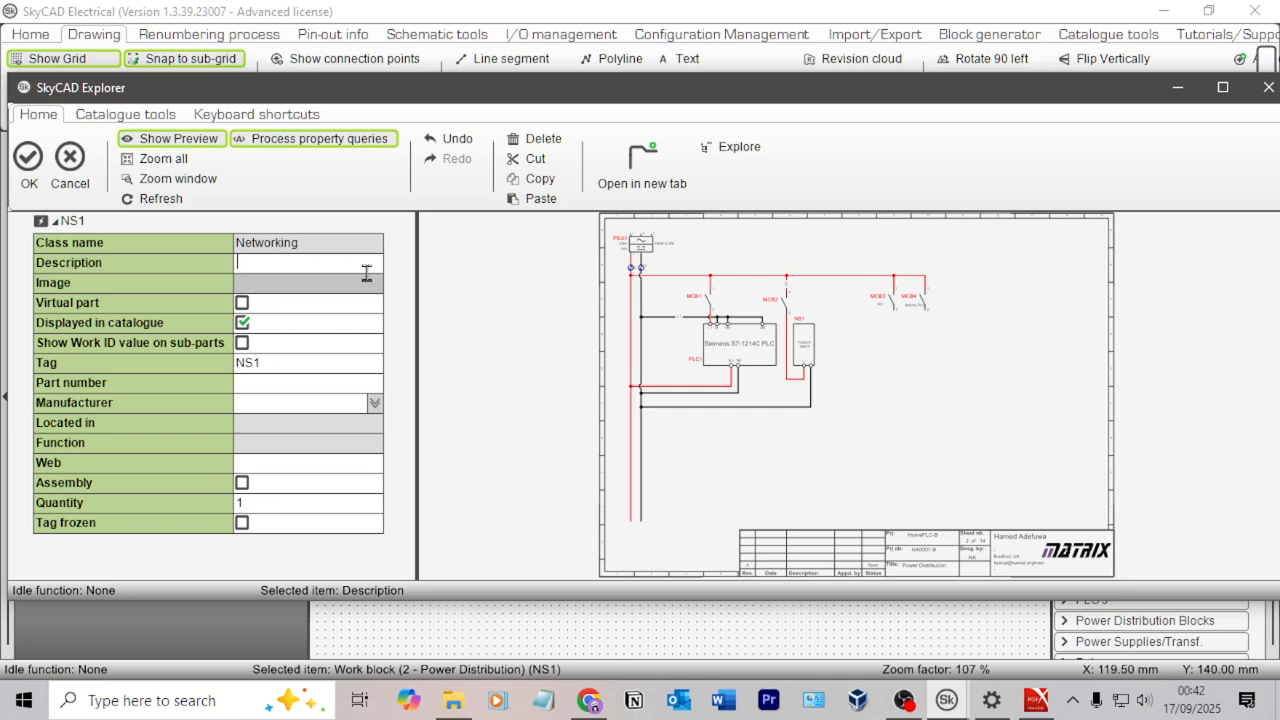
{"action": "type", "text": "RUANI Plug and Play 5 Ports 100M Industrial Network Switch DIN Rail Type Enhance Switch"}
{"action": "left_click", "coordinate": [366, 283]}
{"action": "left_click", "coordinate": [257, 262]}
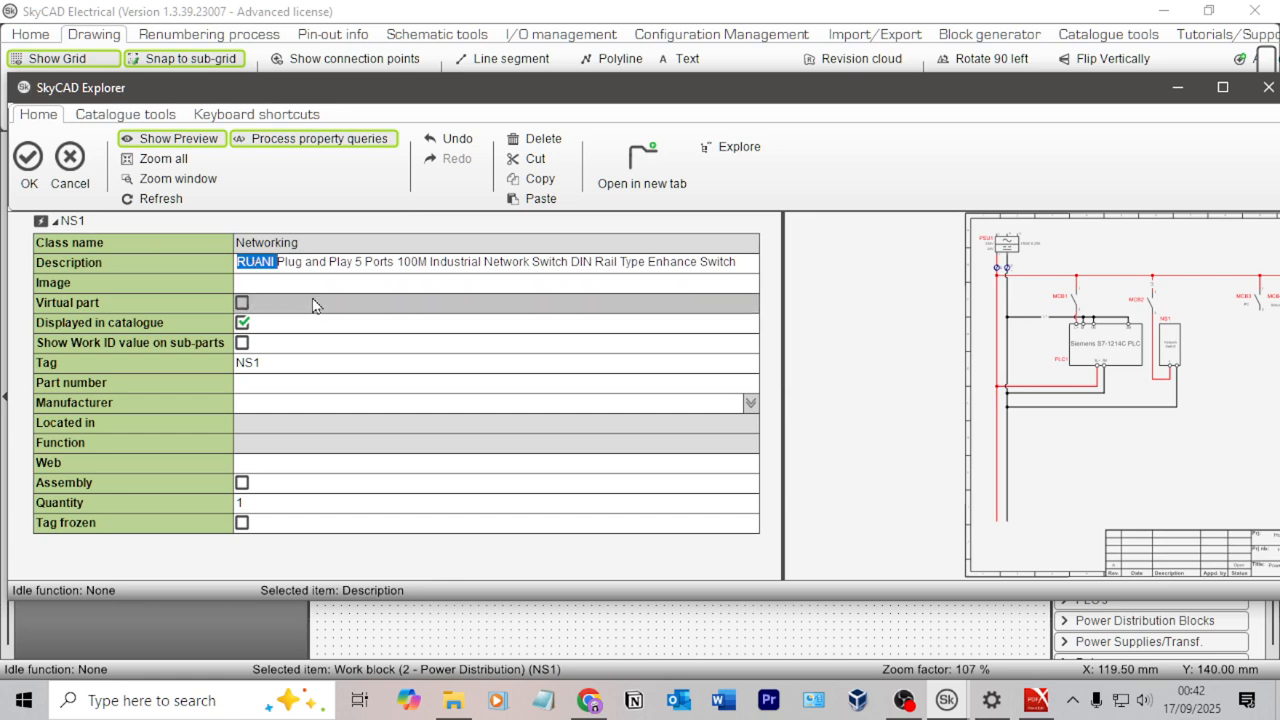
{"action": "left_click", "coordinate": [270, 403]}
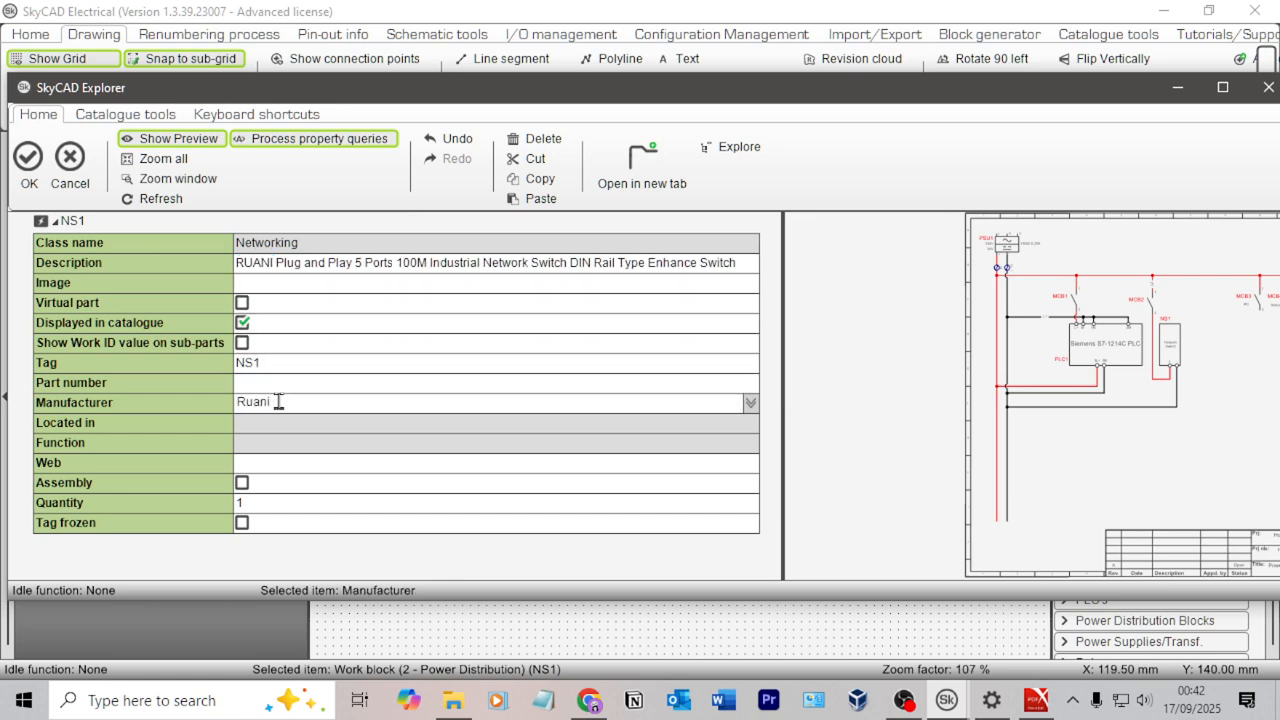
Check the RUANI switch's Amazon page in Chrome for a part number, and search Google for the product's full title.
{"action": "key", "text": "alt+Tab"}
{"action": "key", "text": "alt+Tab"}
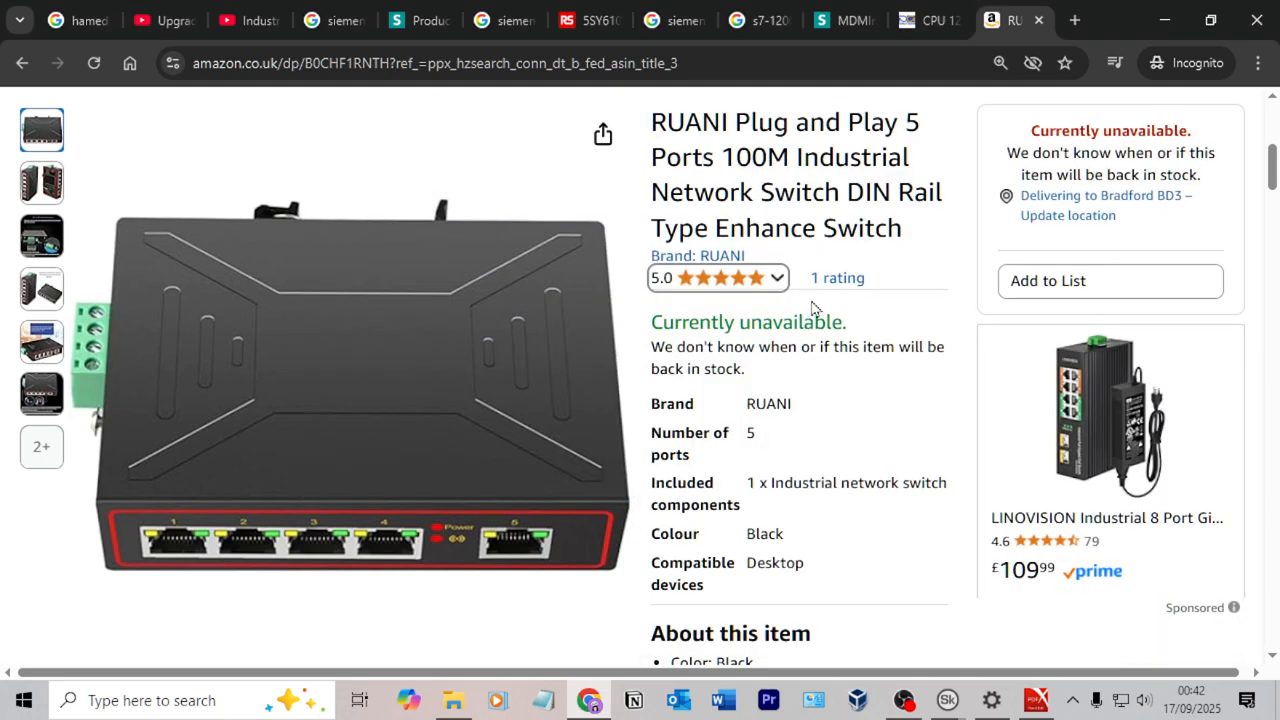
{"action": "scroll", "coordinate": [806, 294], "scroll_direction": "up", "scroll_amount": 2}
{"action": "scroll", "coordinate": [860, 420], "scroll_direction": "down", "scroll_amount": 6}
{"action": "scroll", "coordinate": [865, 418], "scroll_direction": "up", "scroll_amount": 2}
{"action": "scroll", "coordinate": [865, 418], "scroll_direction": "up", "scroll_amount": 4}
{"action": "triple_click", "coordinate": [845, 330]}
{"action": "right_click", "coordinate": [848, 333]}
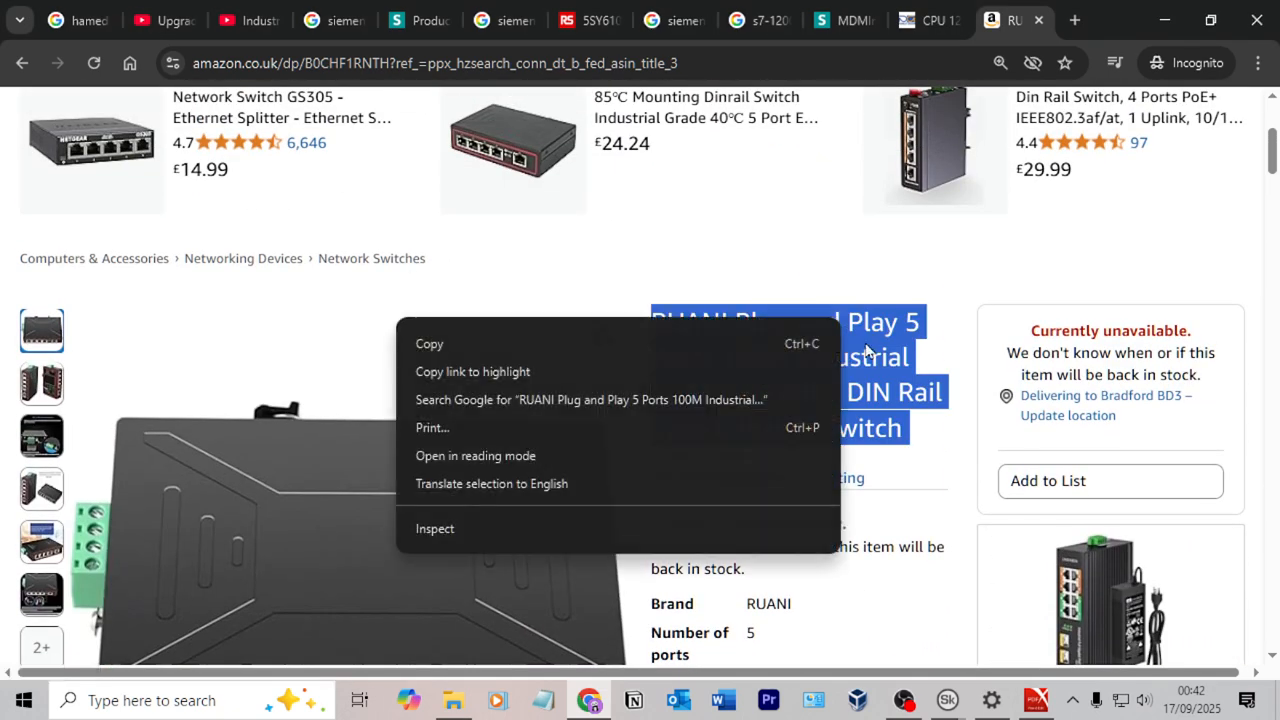
{"action": "left_click", "coordinate": [600, 399]}
Browse the search results for the RUANI switch and open the Yorkshire Outdoor Activity Park listing in a new tab.
{"action": "scroll", "coordinate": [371, 288], "scroll_direction": "down", "scroll_amount": 1}
{"action": "scroll", "coordinate": [371, 288], "scroll_direction": "down", "scroll_amount": 7}
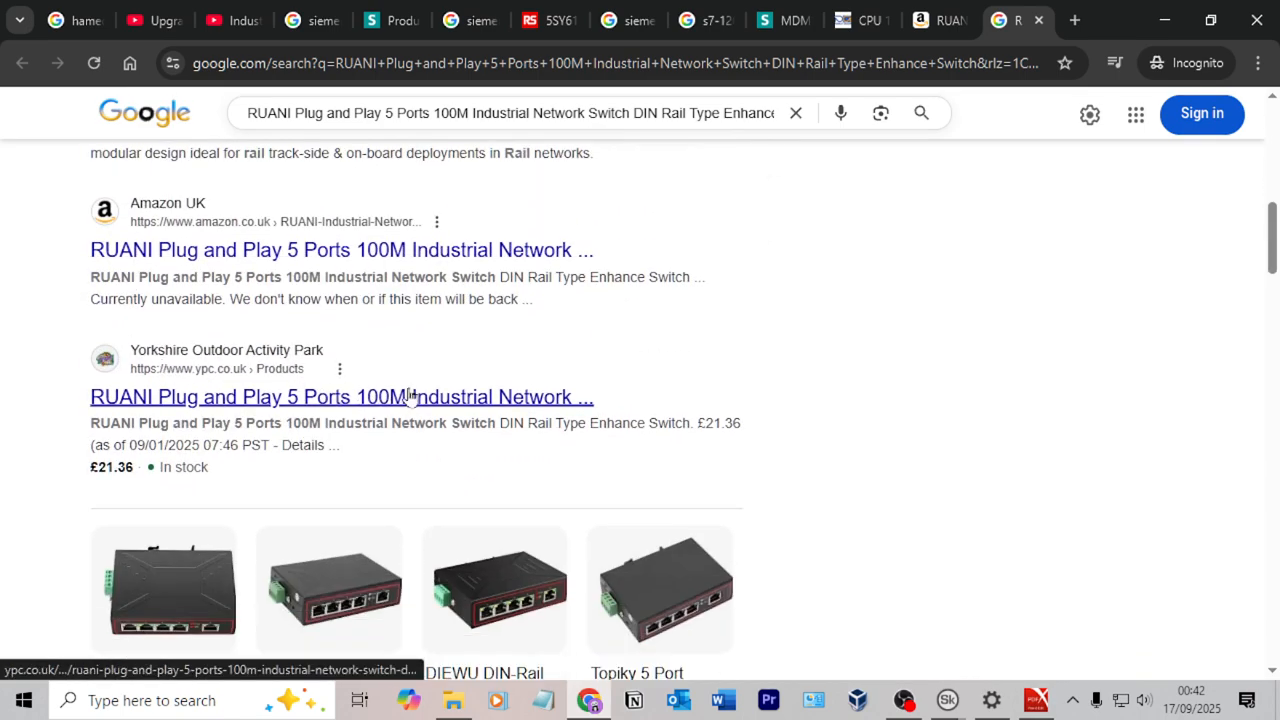
{"action": "scroll", "coordinate": [420, 380], "scroll_direction": "down", "scroll_amount": 1}
{"action": "right_click", "coordinate": [445, 296]}
{"action": "left_click", "coordinate": [480, 318]}
{"action": "scroll", "coordinate": [648, 316], "scroll_direction": "down", "scroll_amount": 2}
{"action": "scroll", "coordinate": [508, 263], "scroll_direction": "up", "scroll_amount": 2}
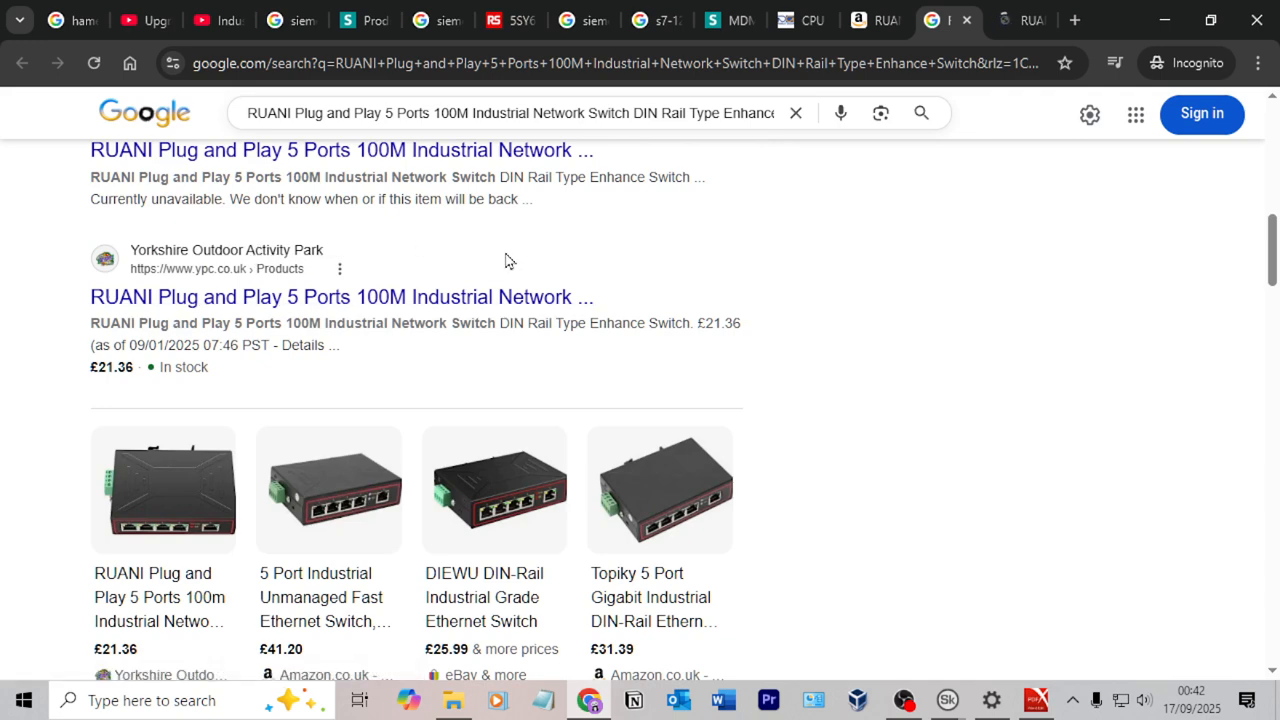
{"action": "left_click", "coordinate": [1010, 26]}
{"action": "left_click", "coordinate": [920, 604]}
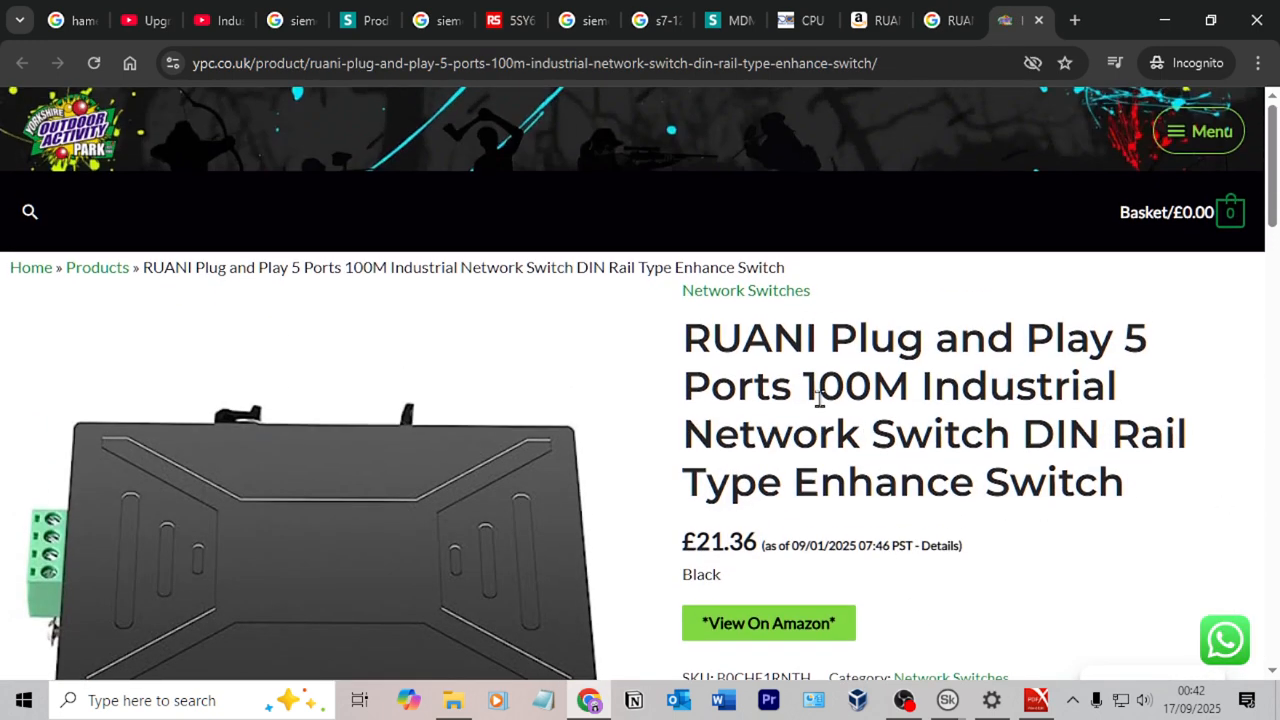
Examine the RUANI switch's listing on ypc.co.uk for its SKU or part number.
{"action": "scroll", "coordinate": [760, 217], "scroll_direction": "down", "scroll_amount": 2}
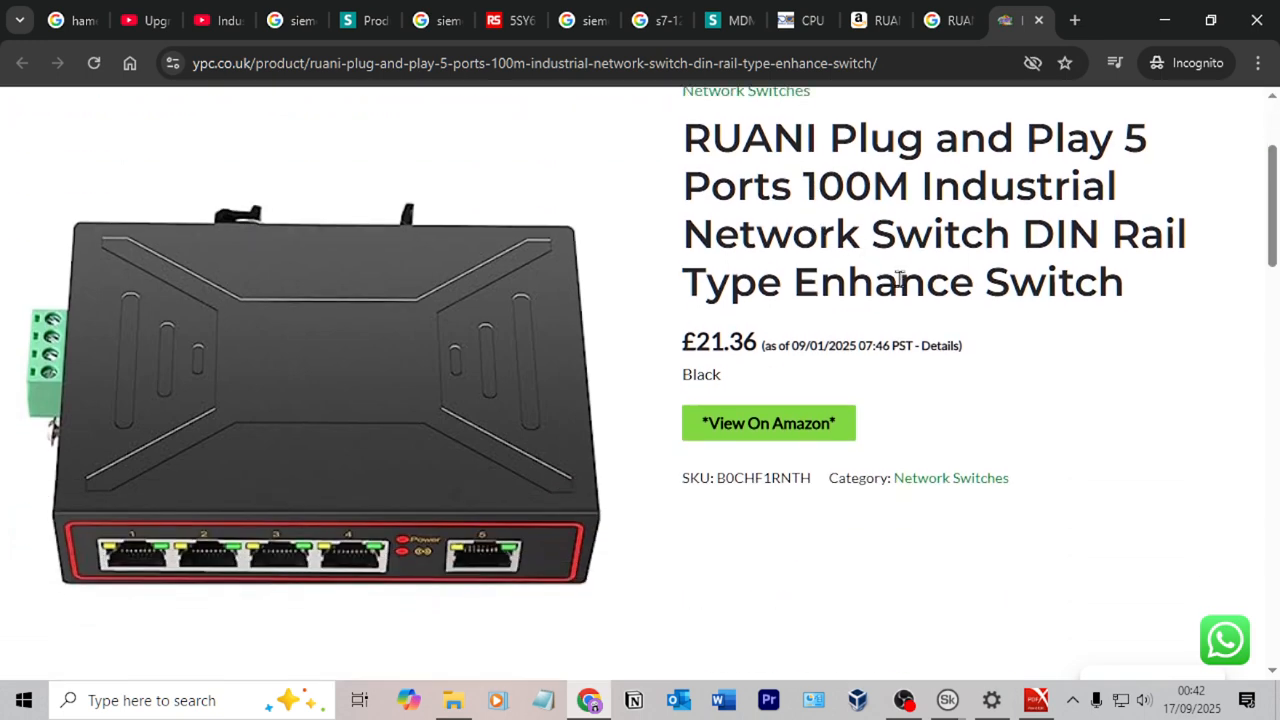
{"action": "scroll", "coordinate": [899, 278], "scroll_direction": "down", "scroll_amount": 6}
{"action": "scroll", "coordinate": [811, 349], "scroll_direction": "up", "scroll_amount": 8}
{"action": "scroll", "coordinate": [806, 374], "scroll_direction": "down", "scroll_amount": 2}
{"action": "double_click", "coordinate": [784, 480]}
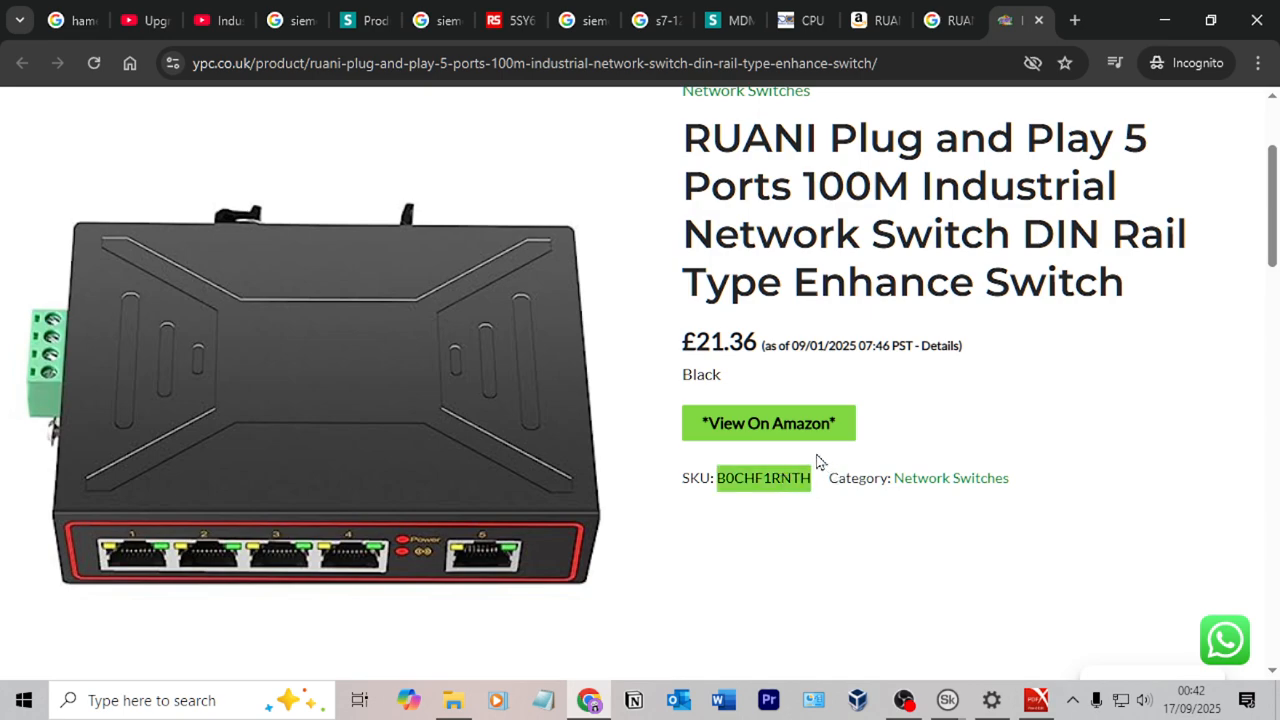
{"action": "scroll", "coordinate": [822, 463], "scroll_direction": "down", "scroll_amount": 8}
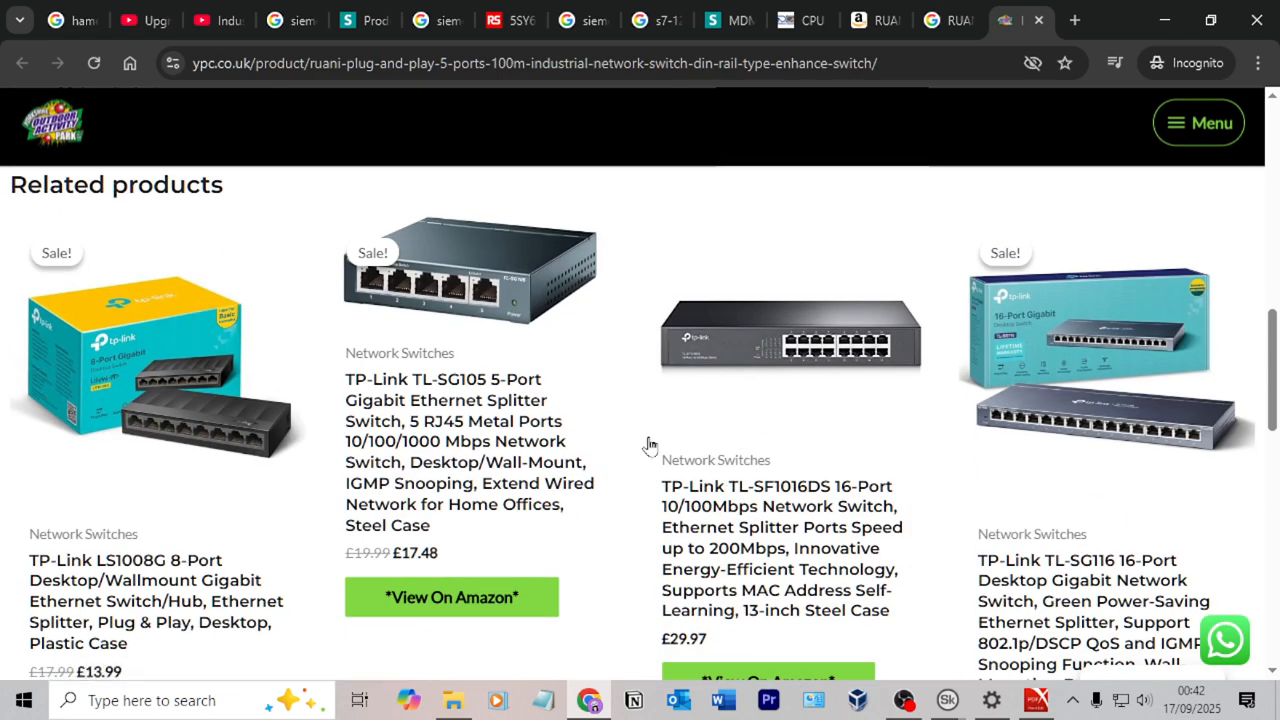
Browse the Google results for the RUANI switch, open the AliExpress listing and reject its cookies.
{"action": "left_click", "coordinate": [940, 20]}
{"action": "scroll", "coordinate": [534, 365], "scroll_direction": "down", "scroll_amount": 8}
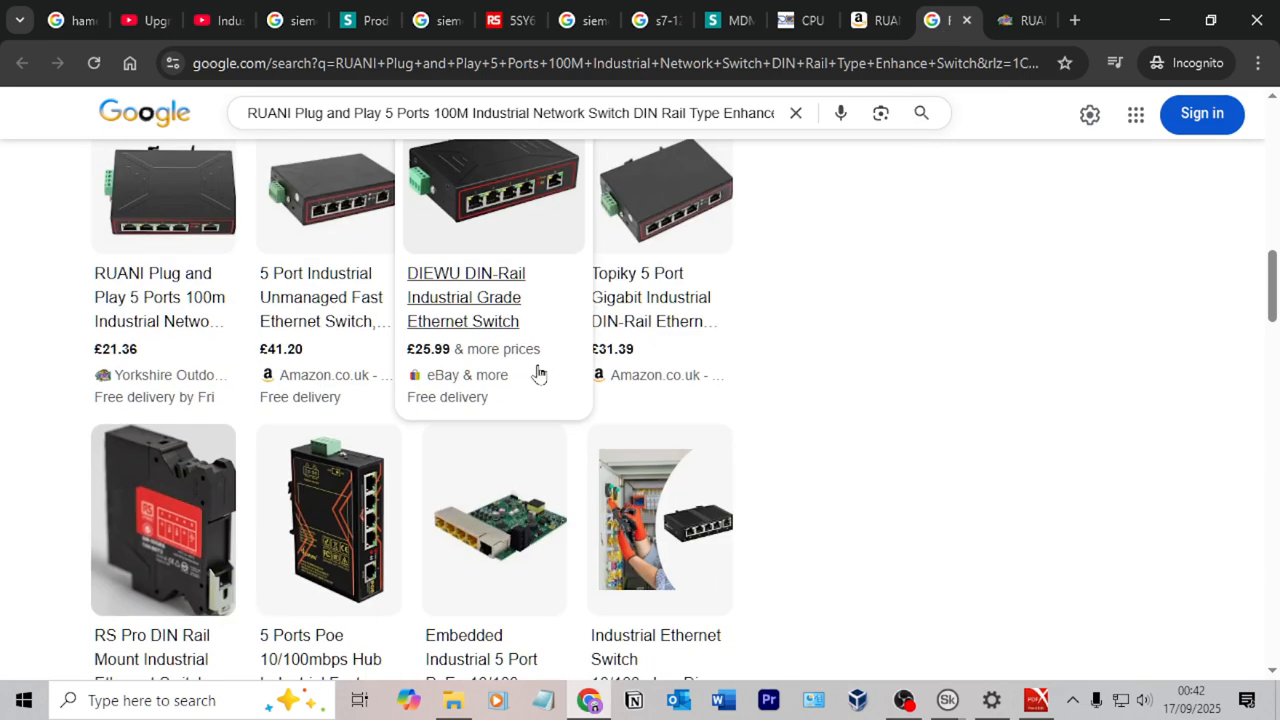
{"action": "scroll", "coordinate": [527, 365], "scroll_direction": "down", "scroll_amount": 1}
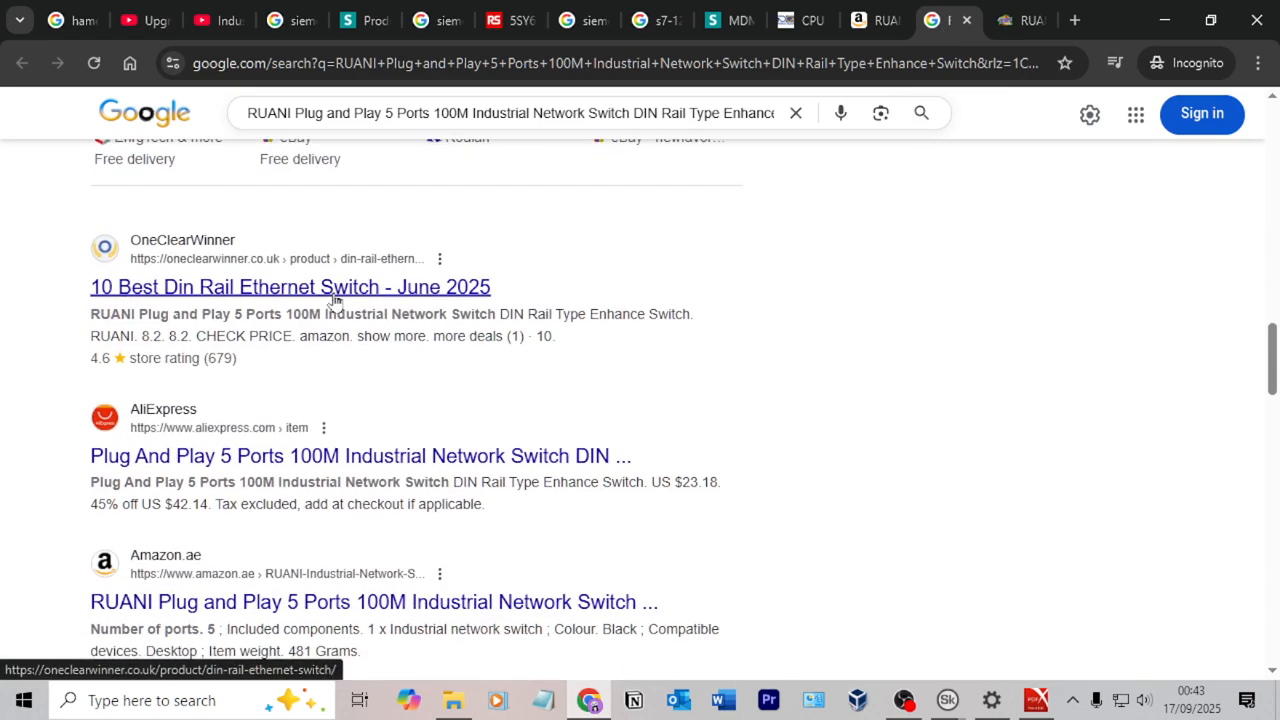
{"action": "scroll", "coordinate": [430, 310], "scroll_direction": "down", "scroll_amount": 2}
{"action": "left_click", "coordinate": [466, 257]}
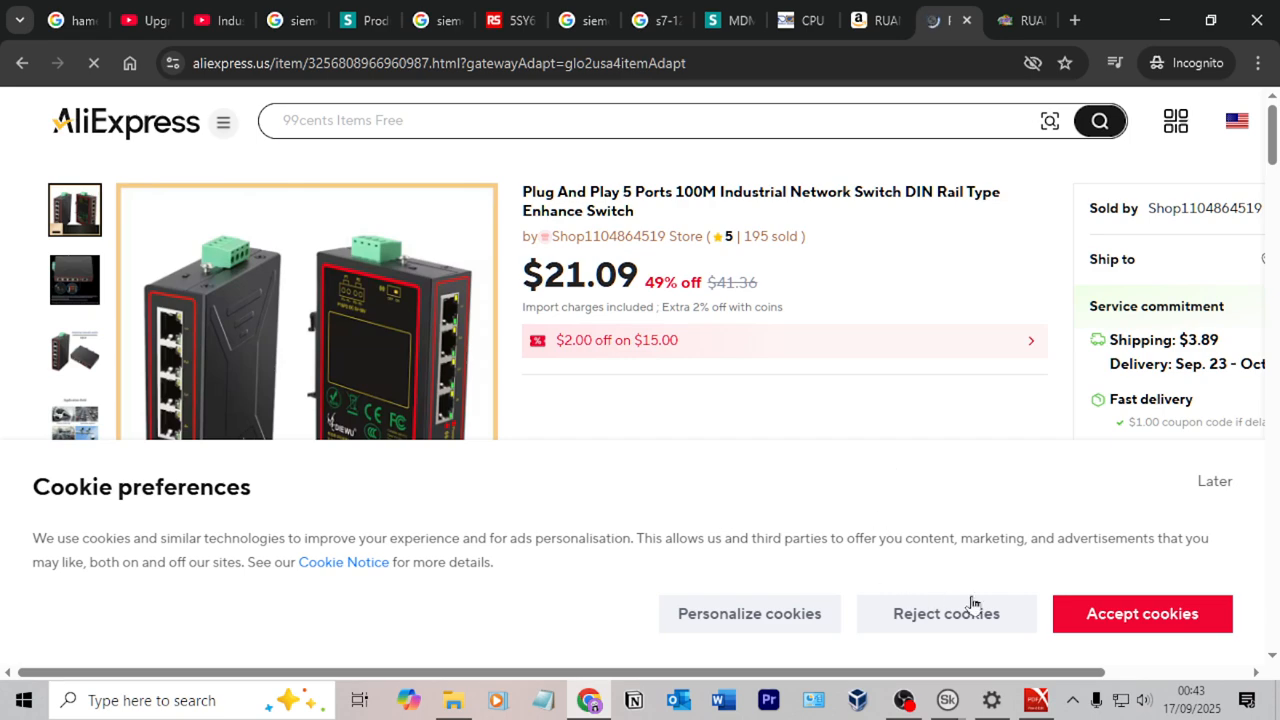
{"action": "left_click", "coordinate": [946, 613]}
Examine the AliExpress listing's specifications, description and product images for the network switch's part number.
{"action": "scroll", "coordinate": [691, 443], "scroll_direction": "down", "scroll_amount": 8}
{"action": "scroll", "coordinate": [615, 450], "scroll_direction": "up", "scroll_amount": 4}
{"action": "scroll", "coordinate": [615, 450], "scroll_direction": "down", "scroll_amount": 5}
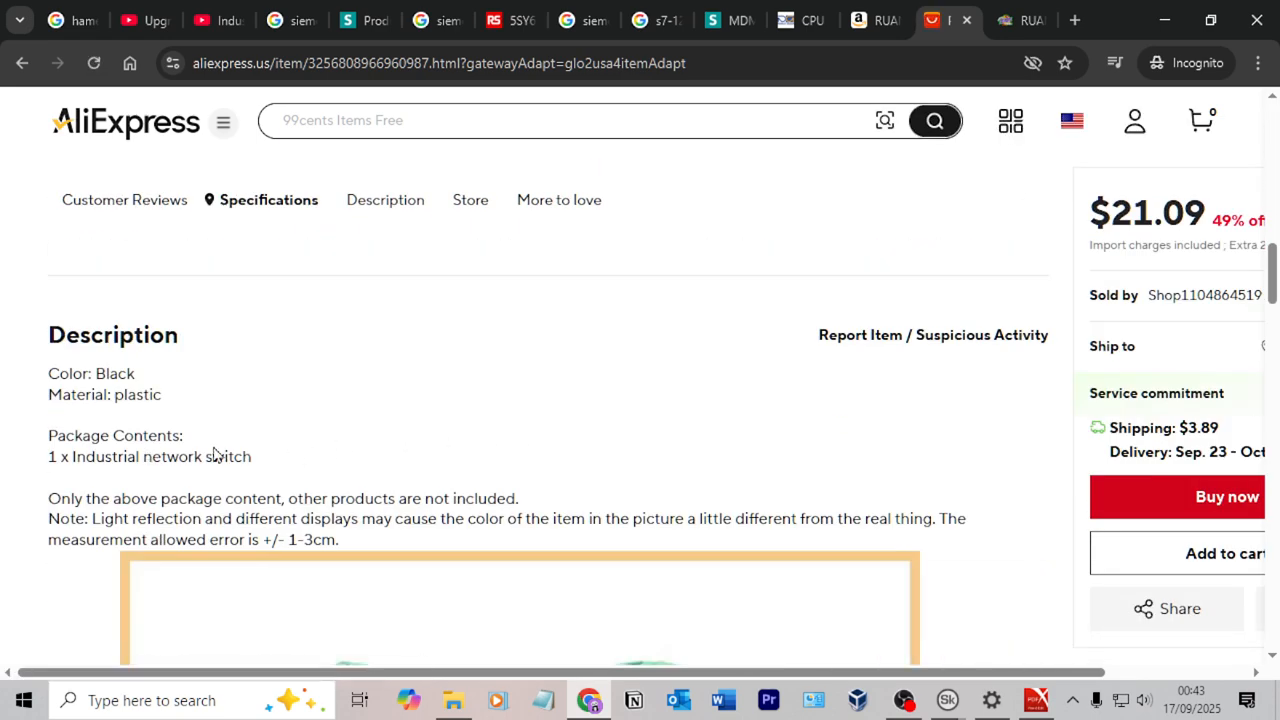
{"action": "scroll", "coordinate": [180, 450], "scroll_direction": "down", "scroll_amount": 10}
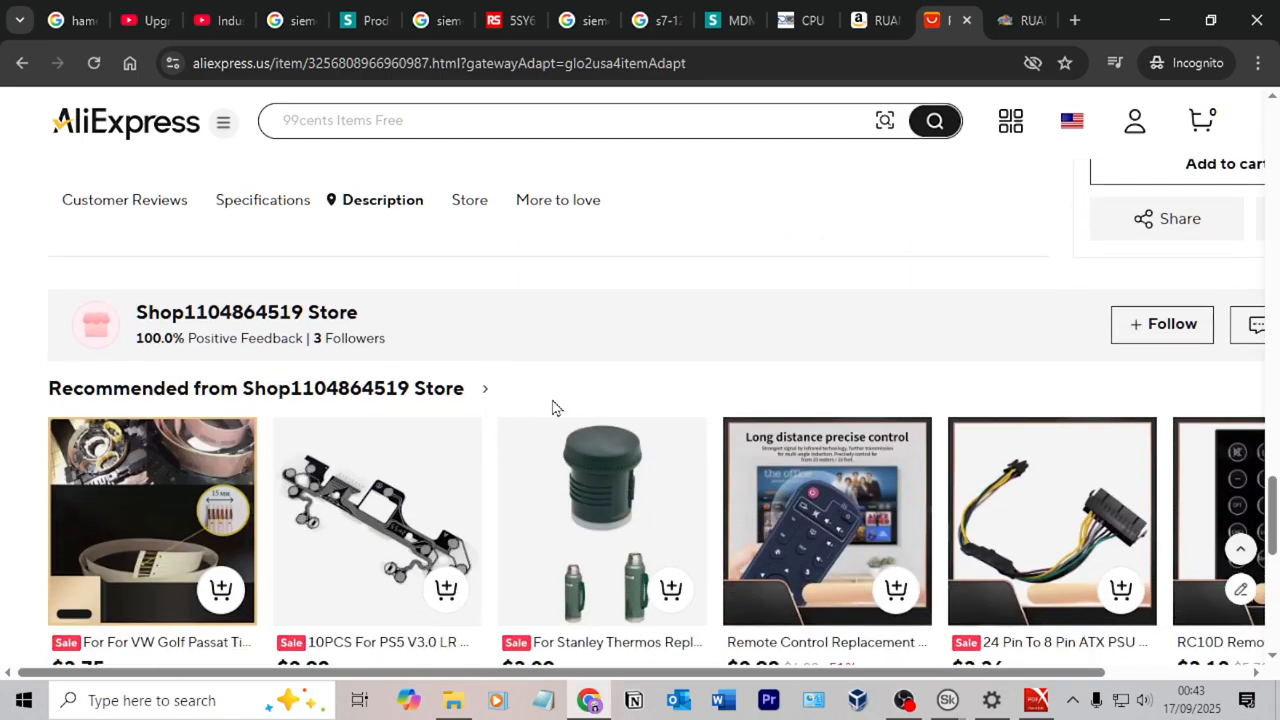
{"action": "scroll", "coordinate": [763, 440], "scroll_direction": "up", "scroll_amount": 5}
{"action": "scroll", "coordinate": [820, 474], "scroll_direction": "down", "scroll_amount": 1}
{"action": "scroll", "coordinate": [786, 472], "scroll_direction": "down", "scroll_amount": 5}
{"action": "scroll", "coordinate": [786, 472], "scroll_direction": "up", "scroll_amount": 10}
{"action": "scroll", "coordinate": [705, 460], "scroll_direction": "down", "scroll_amount": 15}
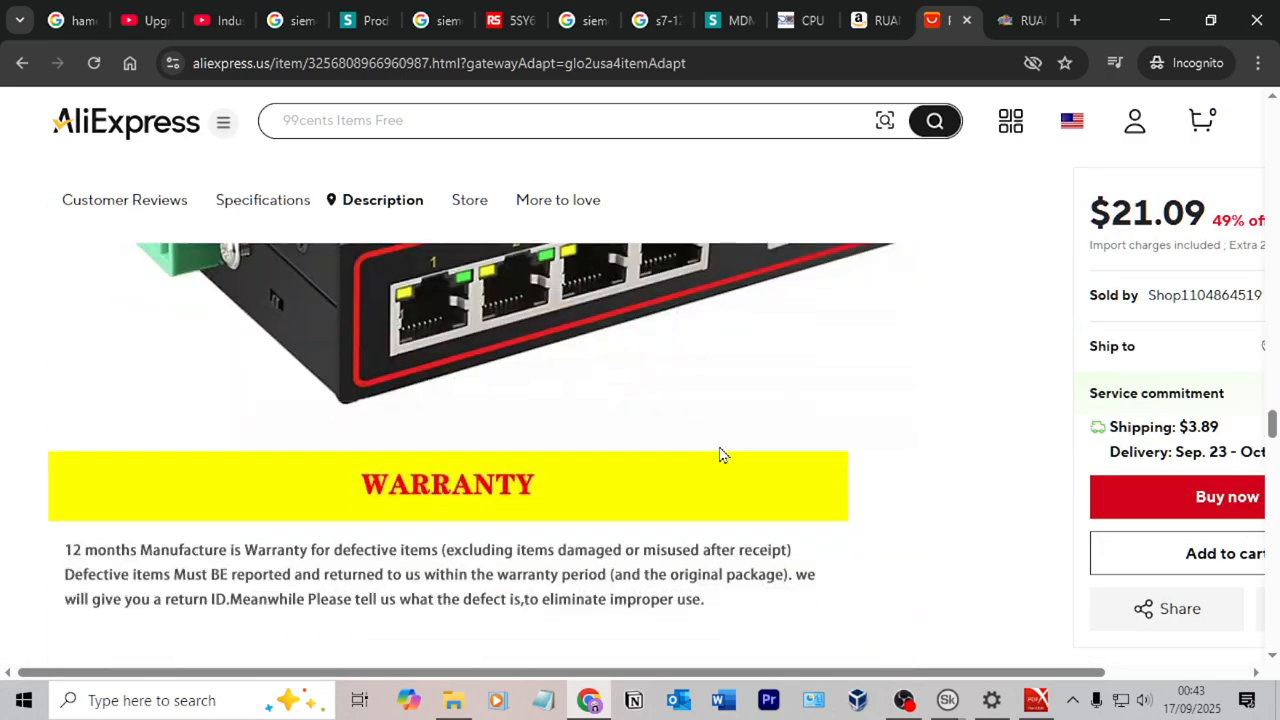
{"action": "scroll", "coordinate": [720, 446], "scroll_direction": "down", "scroll_amount": 20}
Switch back to SkyCAD and close NS1's properties, leaving its part number blank.
{"action": "key", "text": "alt+Tab"}
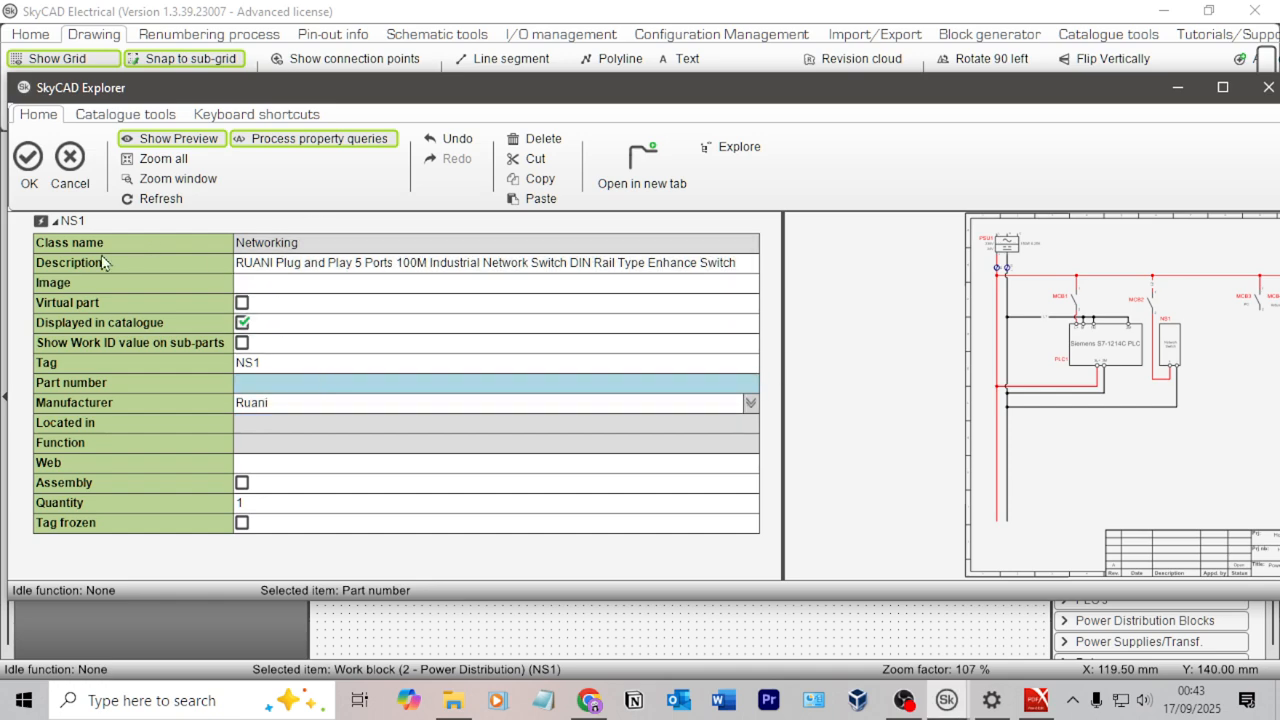
{"action": "left_click", "coordinate": [69, 160]}
{"action": "middle_click_drag", "start_coordinate": [796, 379], "coordinate": [826, 418]}
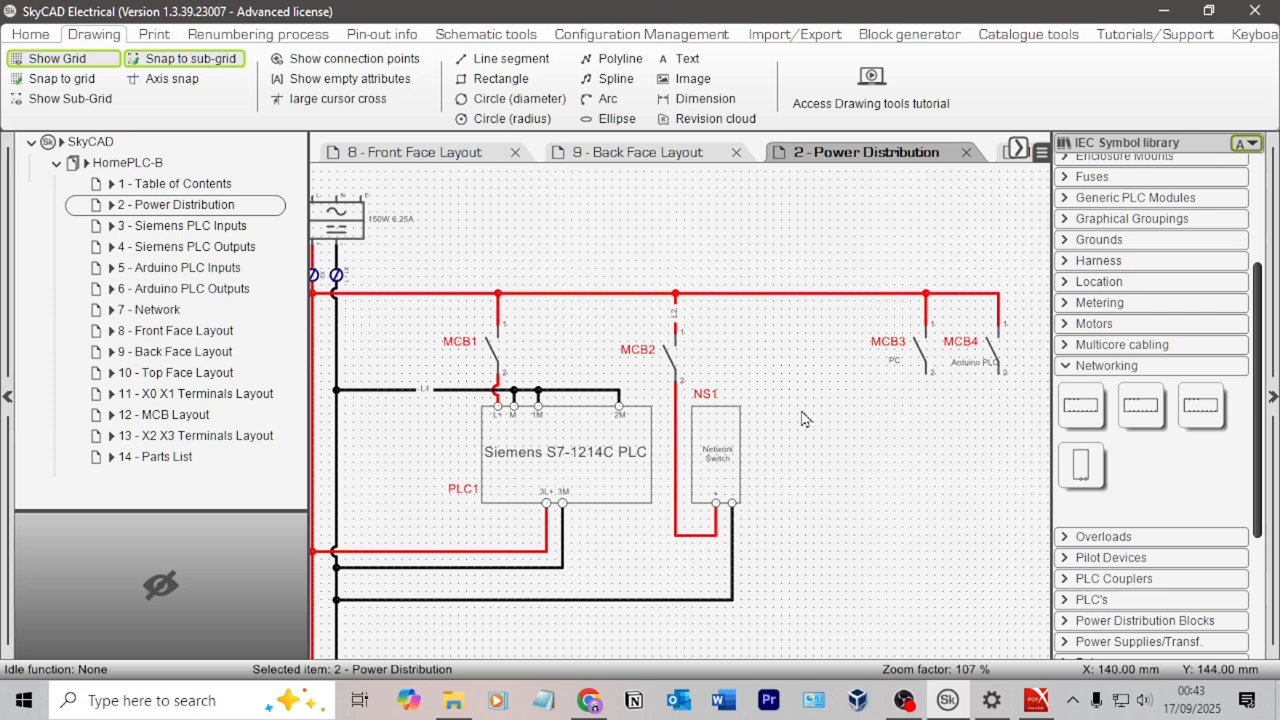
{"action": "scroll", "coordinate": [814, 397], "scroll_direction": "down", "scroll_amount": 1}
{"action": "scroll", "coordinate": [784, 376], "scroll_direction": "up", "scroll_amount": 2}
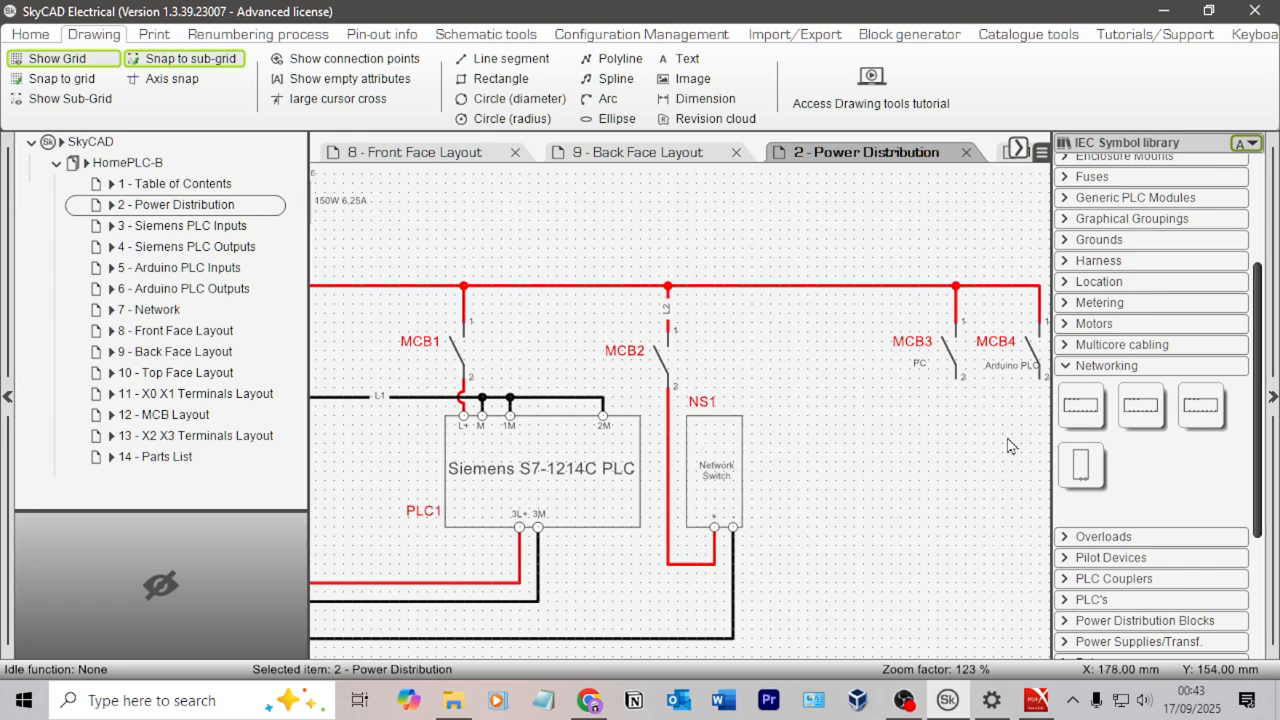
{"action": "middle_click_drag", "start_coordinate": [941, 469], "coordinate": [819, 457]}
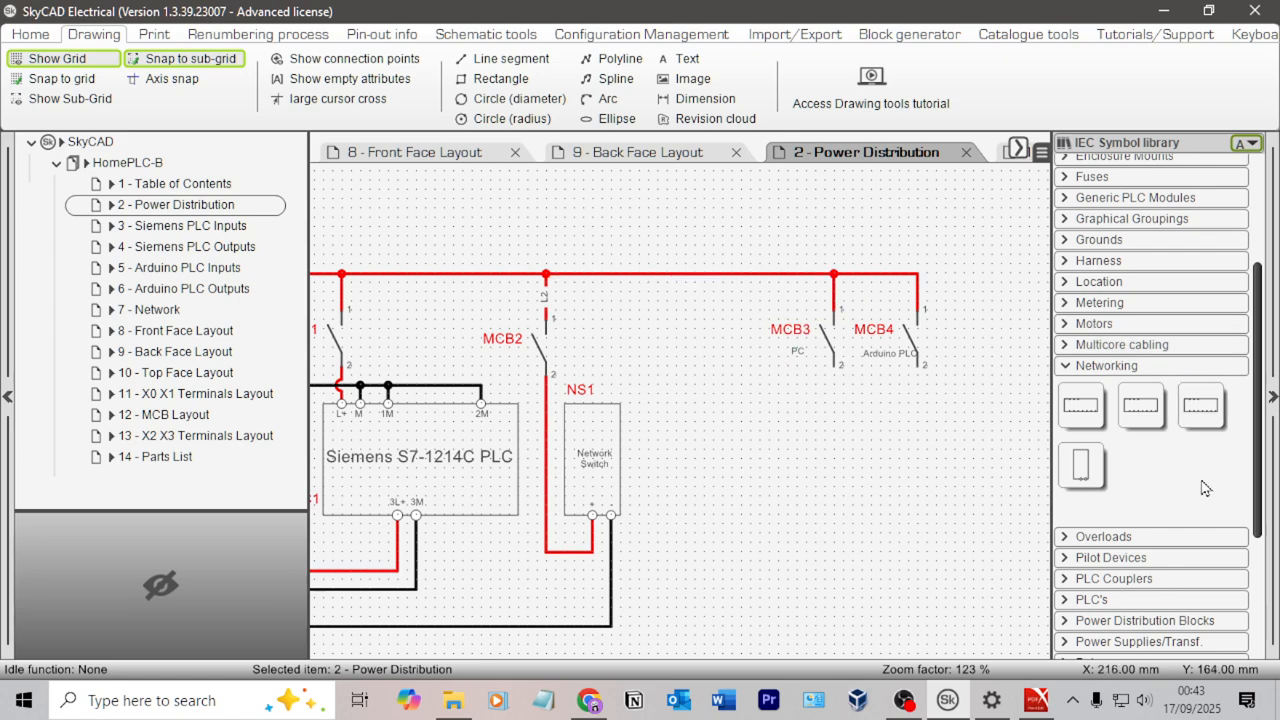
Place a second Network Switch block from the Networking library beside NS1 as a test, and delete it.
{"action": "left_click", "coordinate": [1078, 462]}
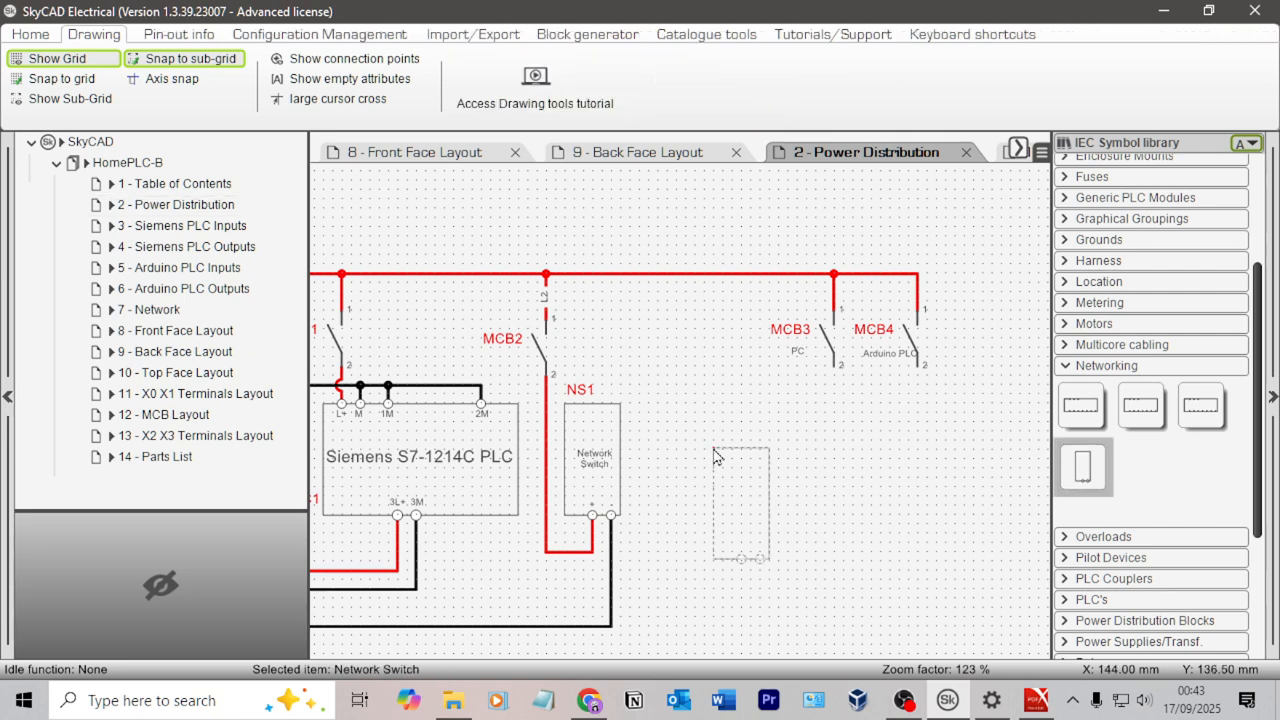
{"action": "left_click", "coordinate": [741, 500]}
{"action": "left_click", "coordinate": [768, 510]}
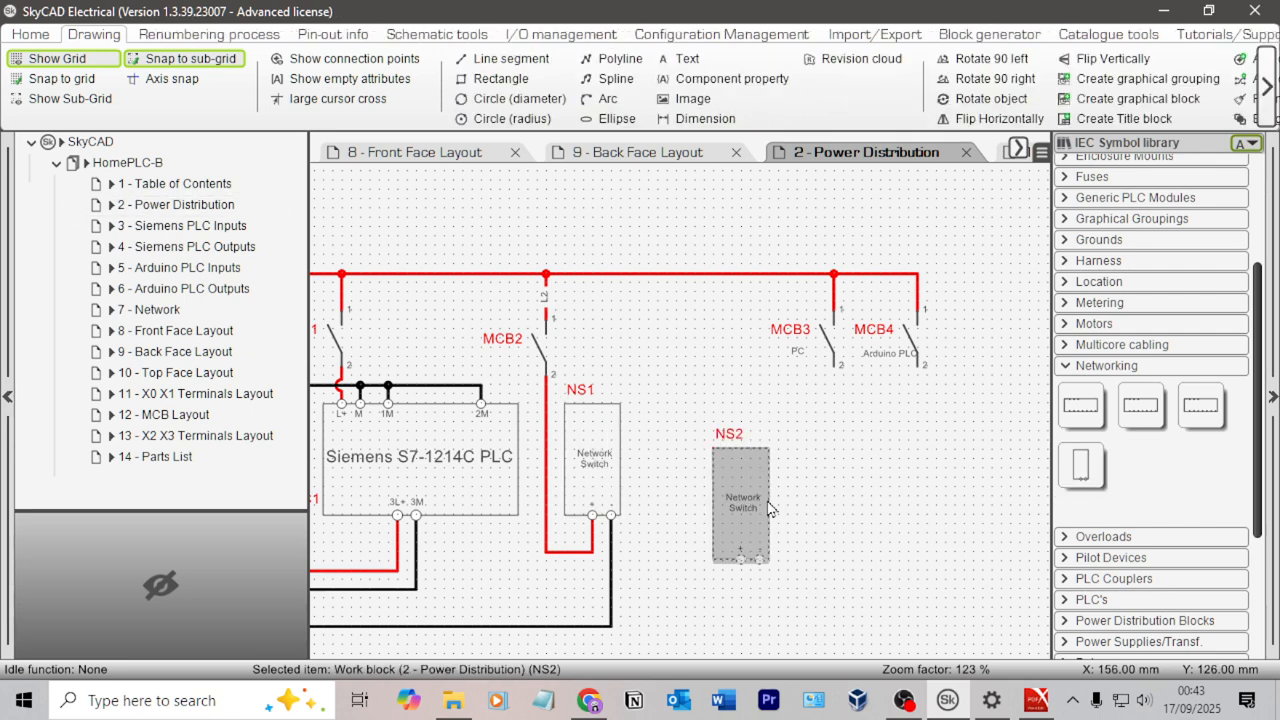
{"action": "key", "text": "Delete"}
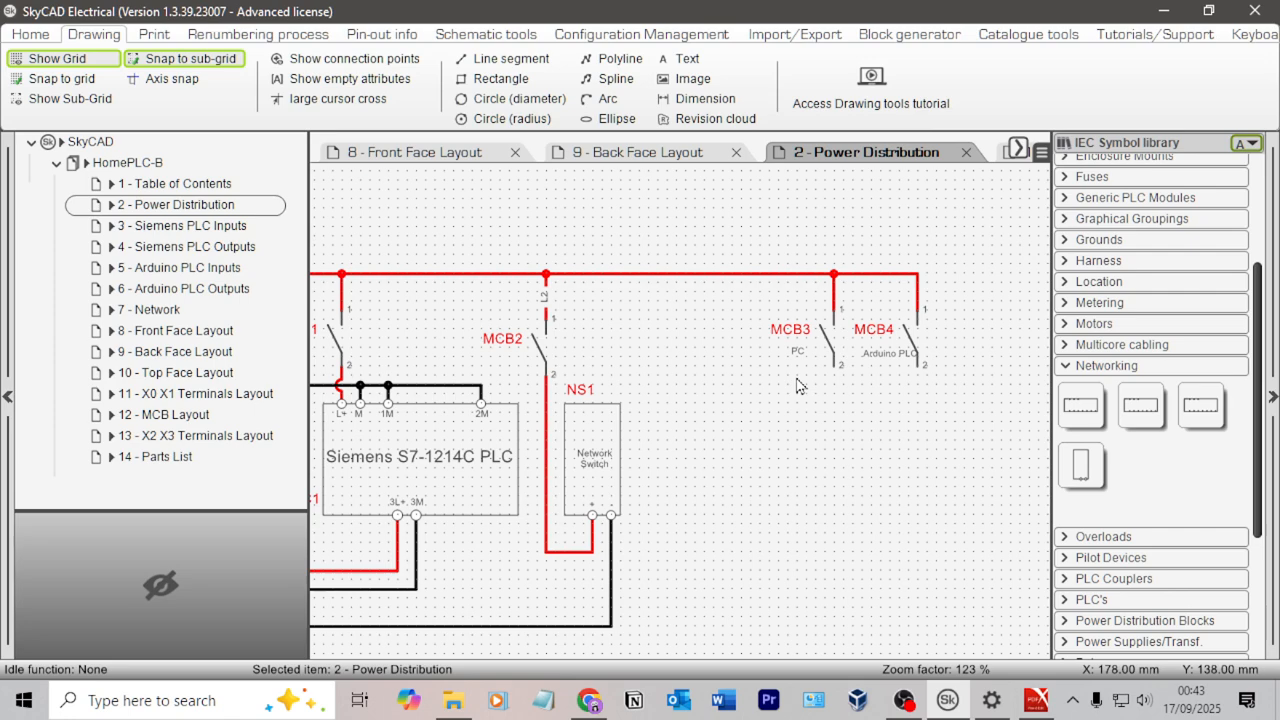
Move MCB3 and its PC label along the red supply line until it sits midway between MCB2 and MCB4.
{"action": "scroll", "coordinate": [812, 408], "scroll_direction": "down", "scroll_amount": 3}
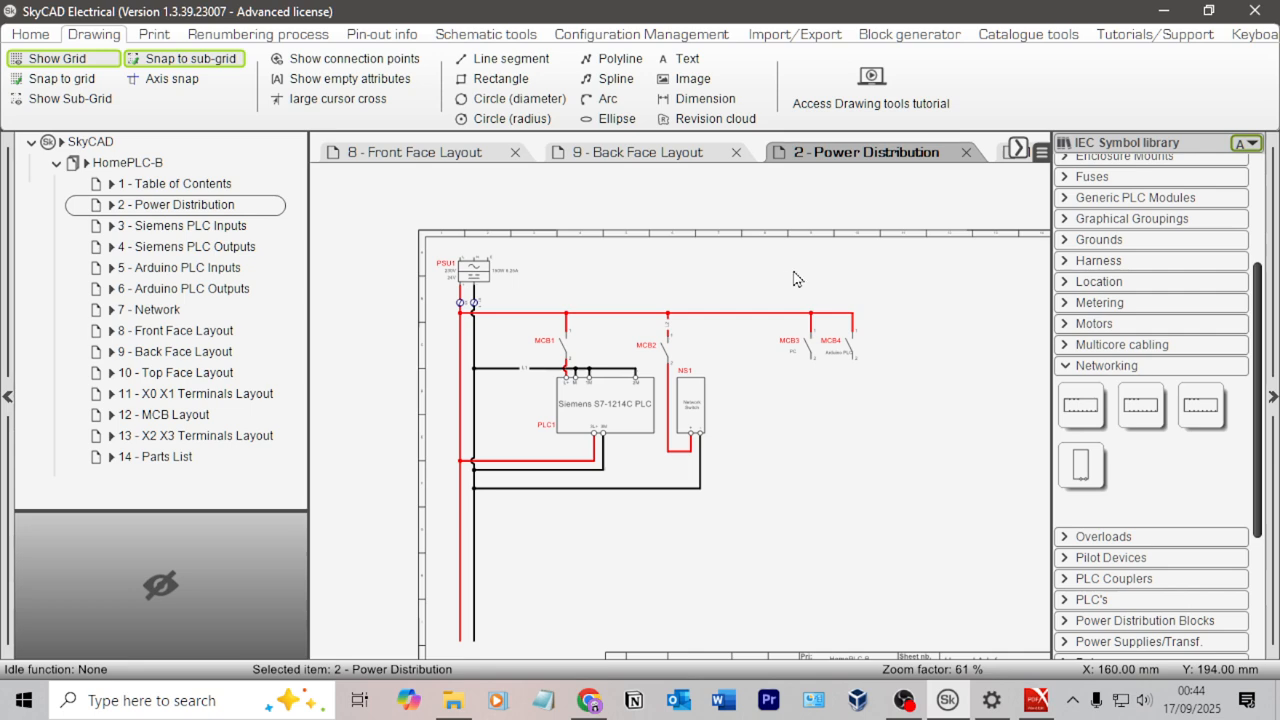
{"action": "scroll", "coordinate": [826, 378], "scroll_direction": "up", "scroll_amount": 5}
{"action": "left_click_drag", "start_coordinate": [829, 400], "coordinate": [690, 303]}
{"action": "key", "text": "Left"}
{"action": "key", "text": "Left"}
{"action": "key", "text": "Left"}
{"action": "key", "text": "Left"}
{"action": "key", "text": "Left"}
{"action": "key", "text": "Left"}
{"action": "key", "text": "Left"}
{"action": "key", "text": "Left"}
{"action": "key", "text": "Left"}
{"action": "key", "text": "Left"}
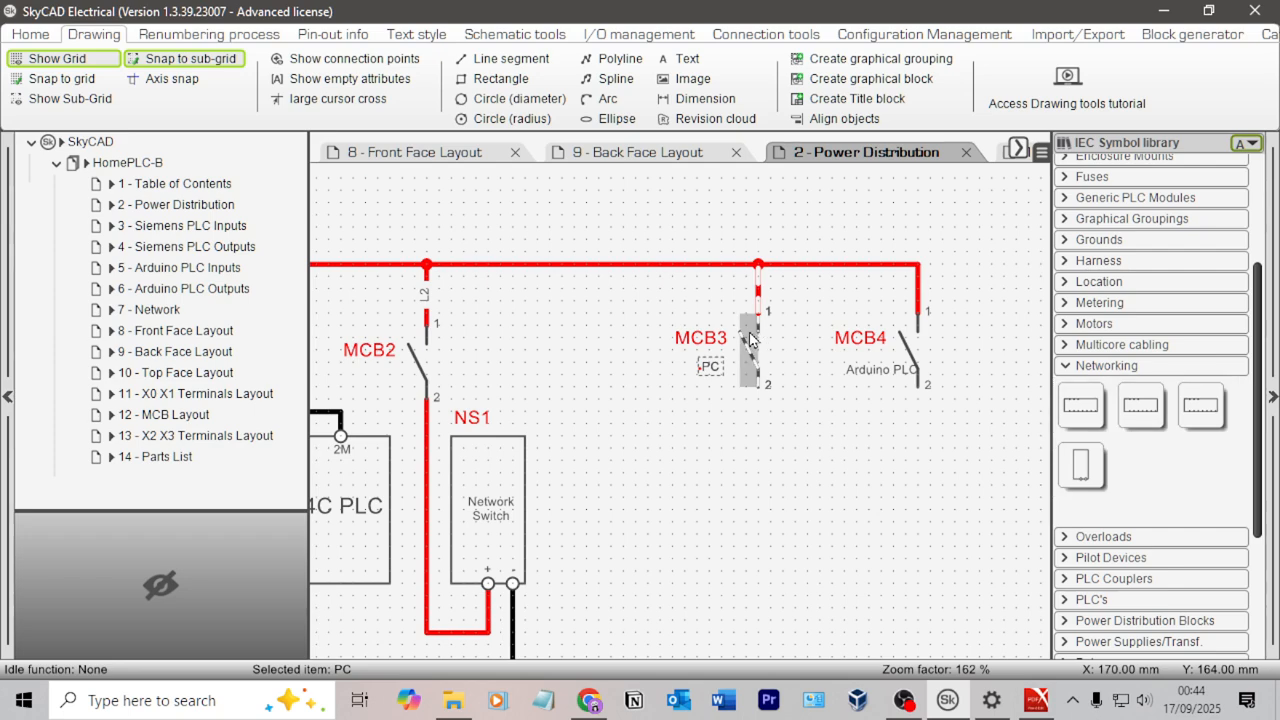
{"action": "key", "text": "Left"}
{"action": "key", "text": "Left"}
{"action": "key", "text": "Left"}
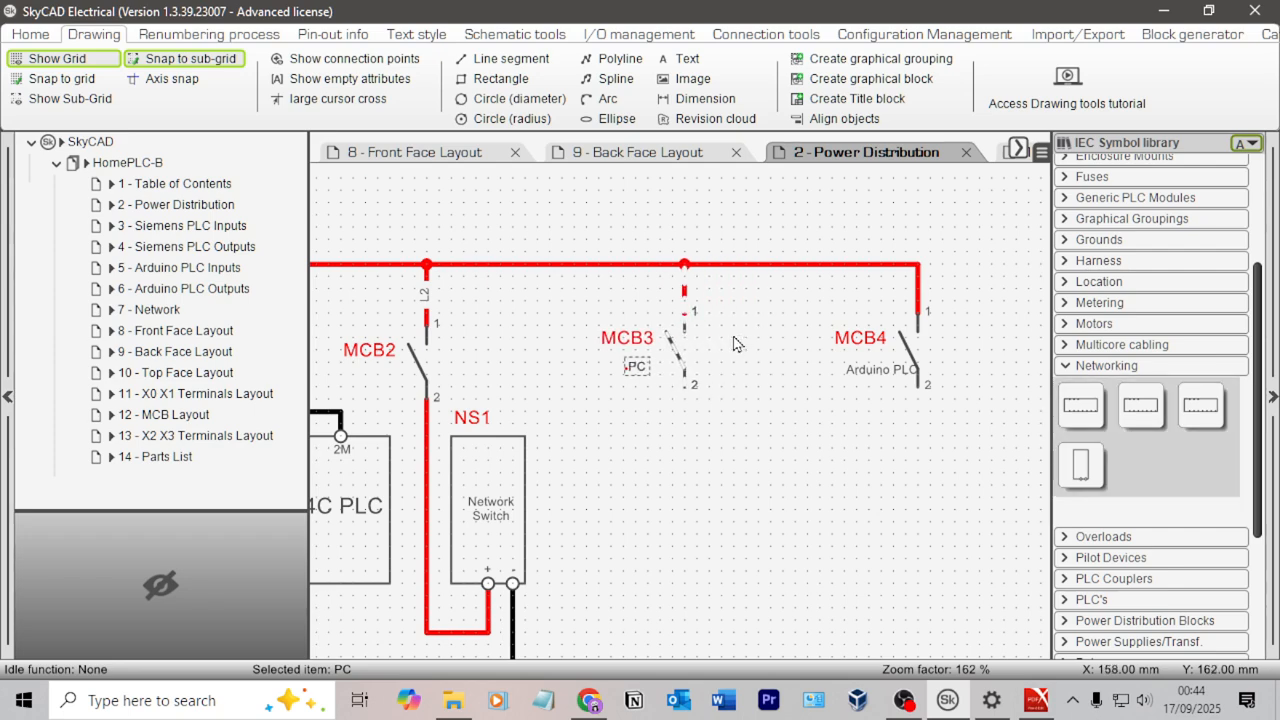
{"action": "left_click", "coordinate": [725, 383]}
{"action": "scroll", "coordinate": [652, 463], "scroll_direction": "down", "scroll_amount": 2}
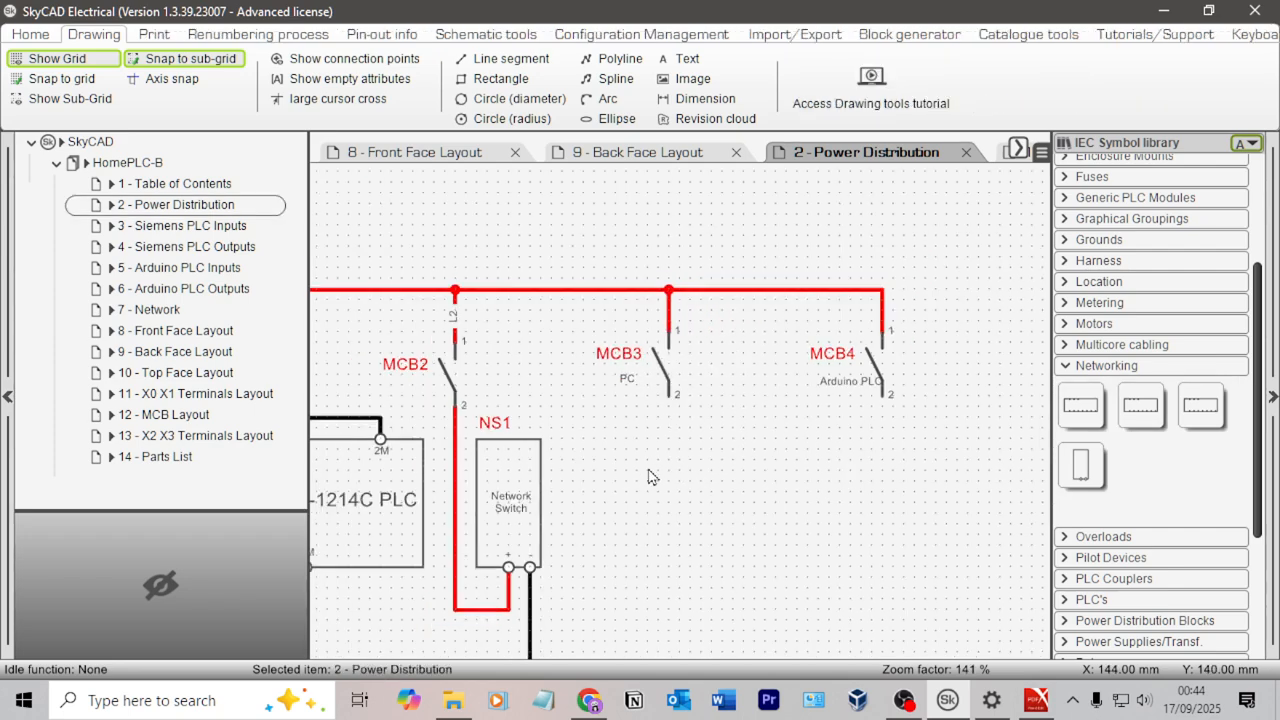
{"action": "middle_click_drag", "start_coordinate": [652, 463], "coordinate": [880, 369]}
{"action": "left_click", "coordinate": [842, 264]}
{"action": "key", "text": "Left"}
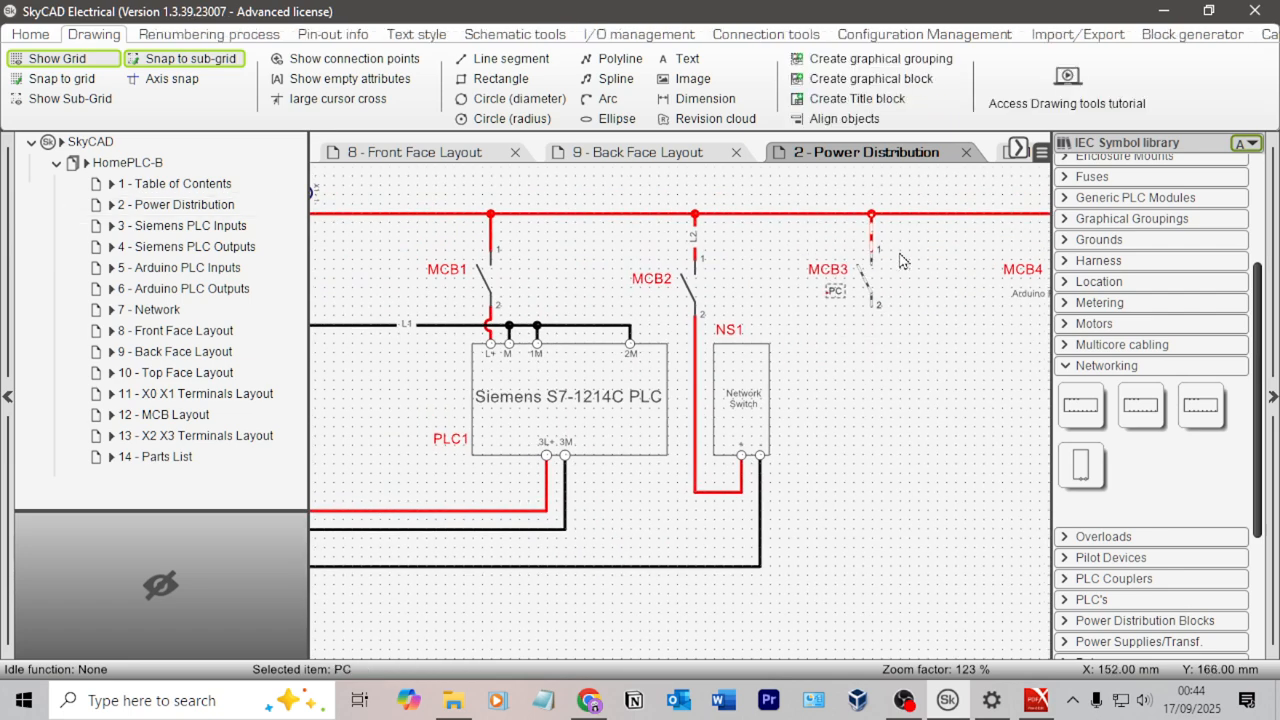
{"action": "left_click", "coordinate": [933, 316]}
{"action": "scroll", "coordinate": [910, 350], "scroll_direction": "down", "scroll_amount": 2}
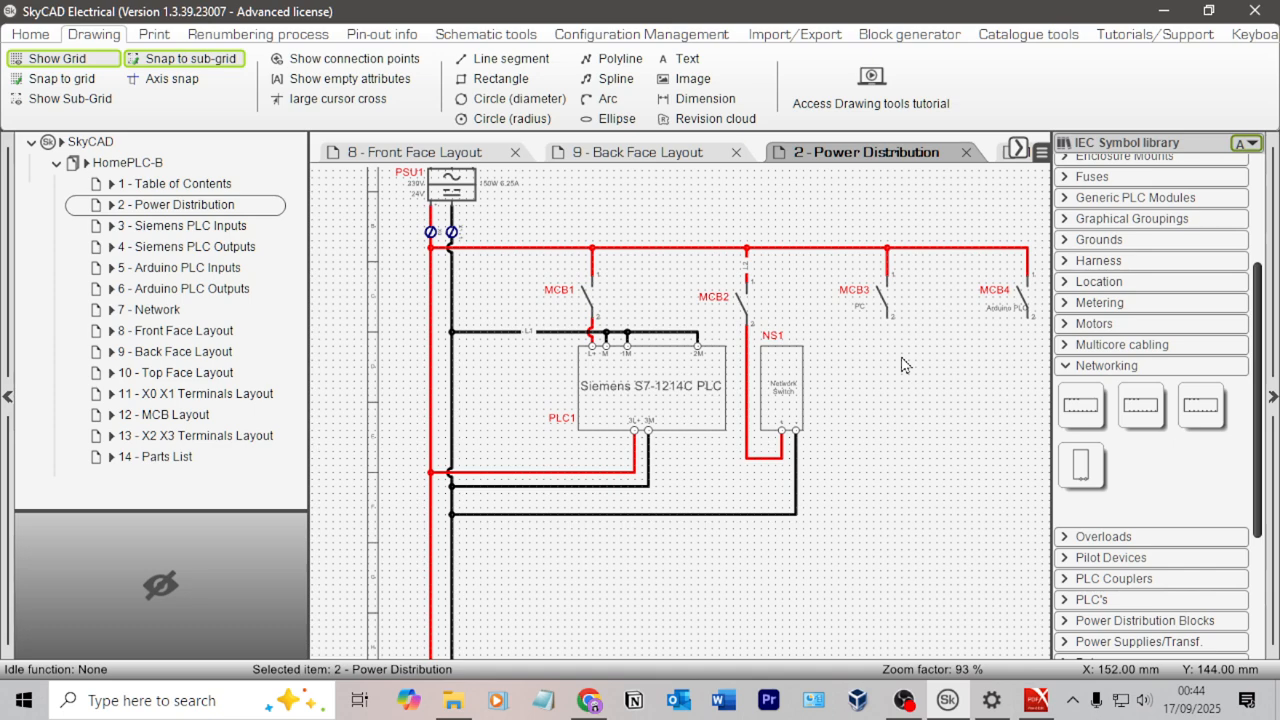
Look over the X0 X1 Terminals Layout, Front Face Layout and Back Face Layout pages.
{"action": "scroll", "coordinate": [752, 365], "scroll_direction": "down", "scroll_amount": 3}
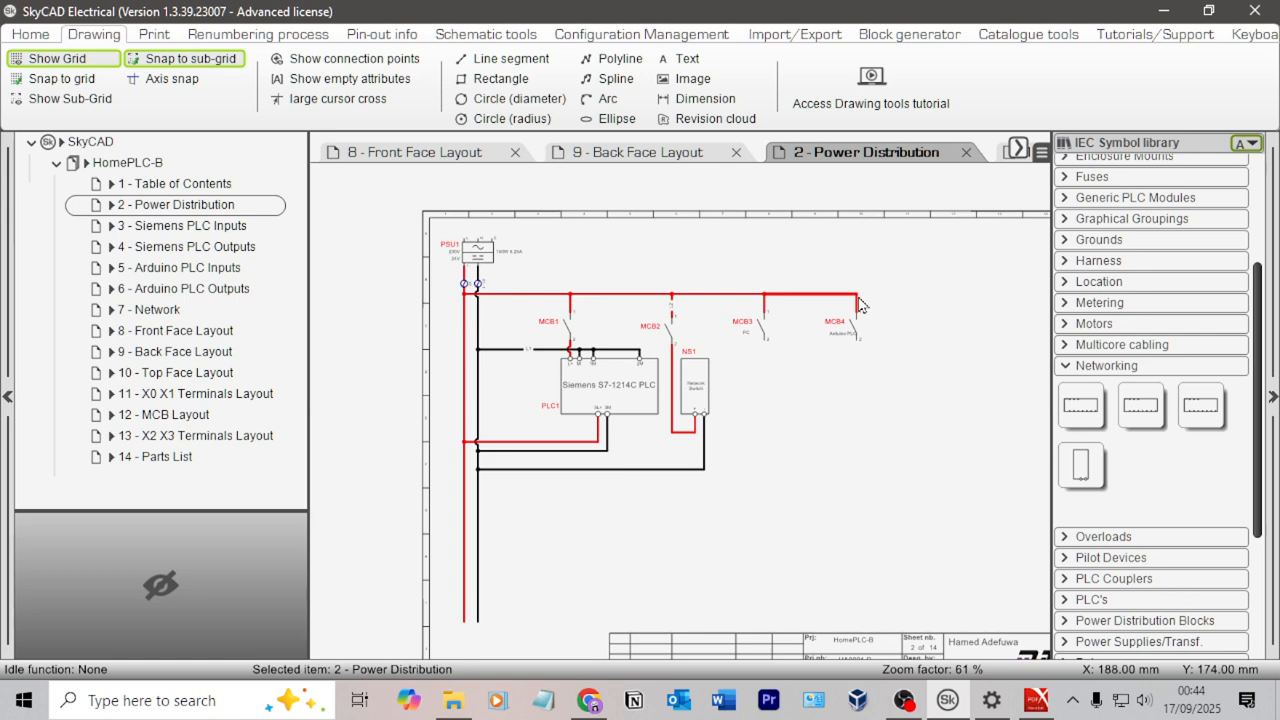
{"action": "double_click", "coordinate": [209, 395]}
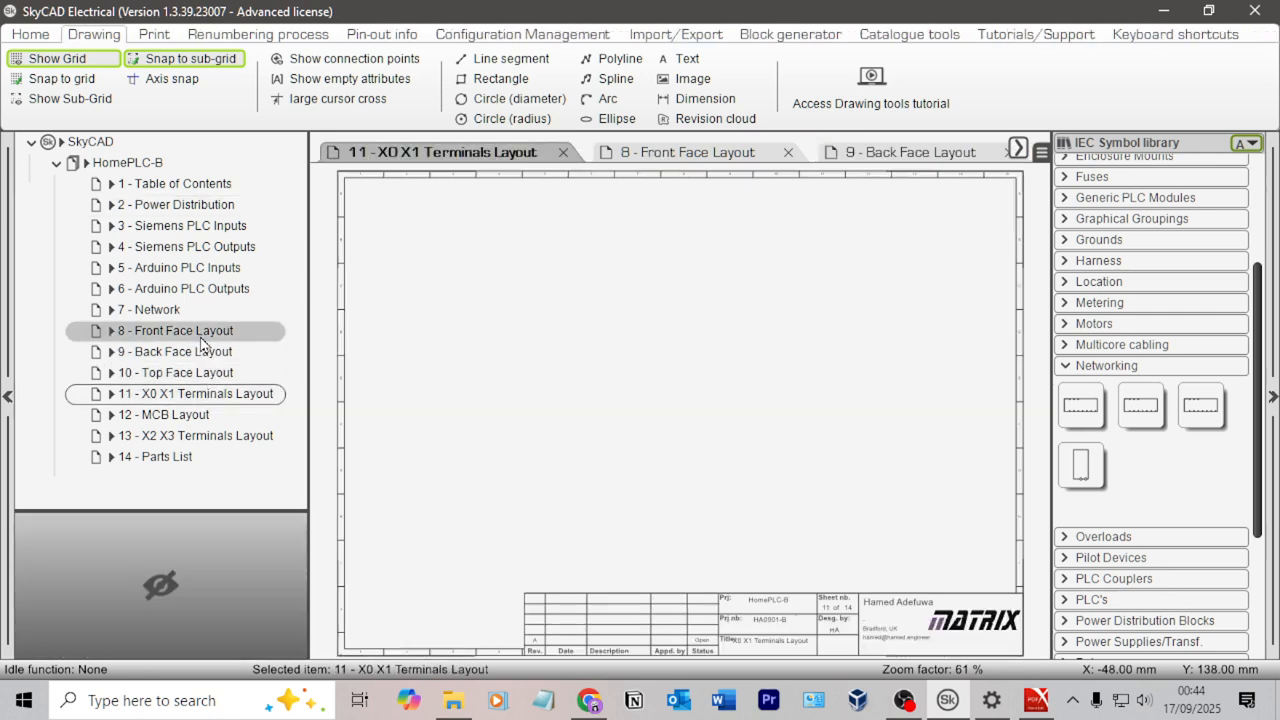
{"action": "double_click", "coordinate": [200, 336]}
{"action": "double_click", "coordinate": [198, 352]}
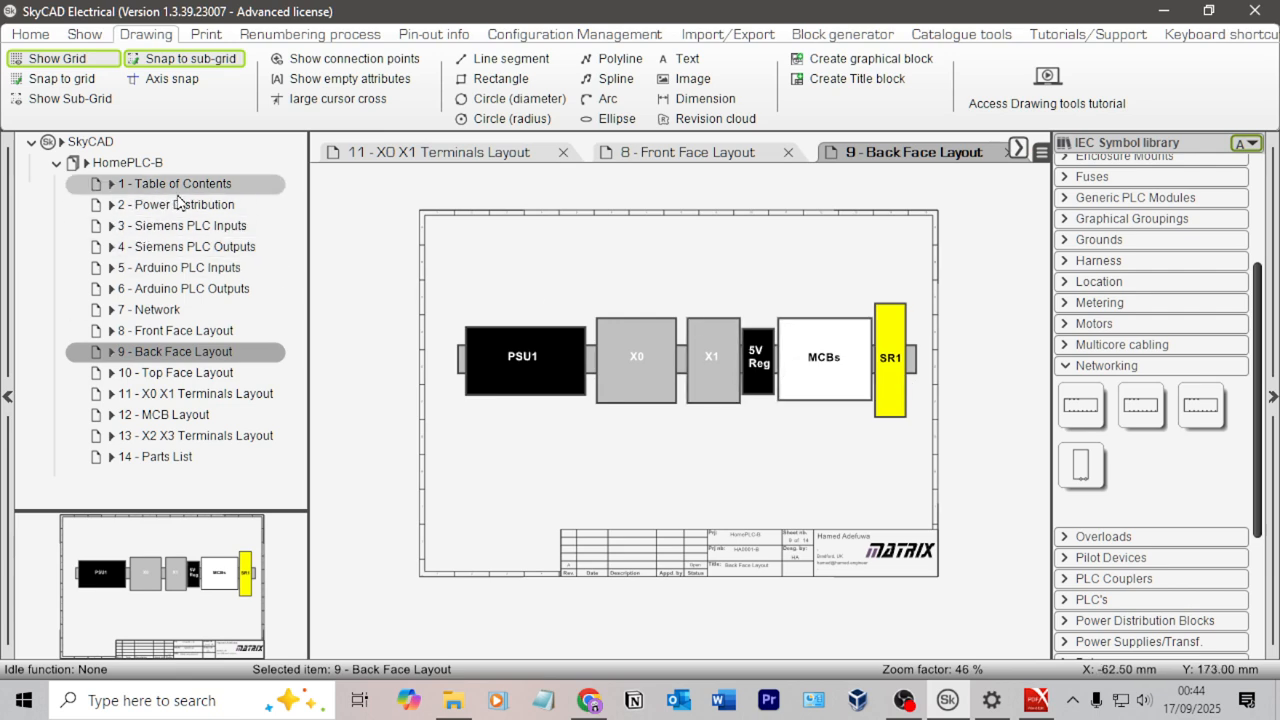
Open the Parts List page, copy it and paste the copy into the HomePLC-B project as page 15.
{"action": "double_click", "coordinate": [160, 456]}
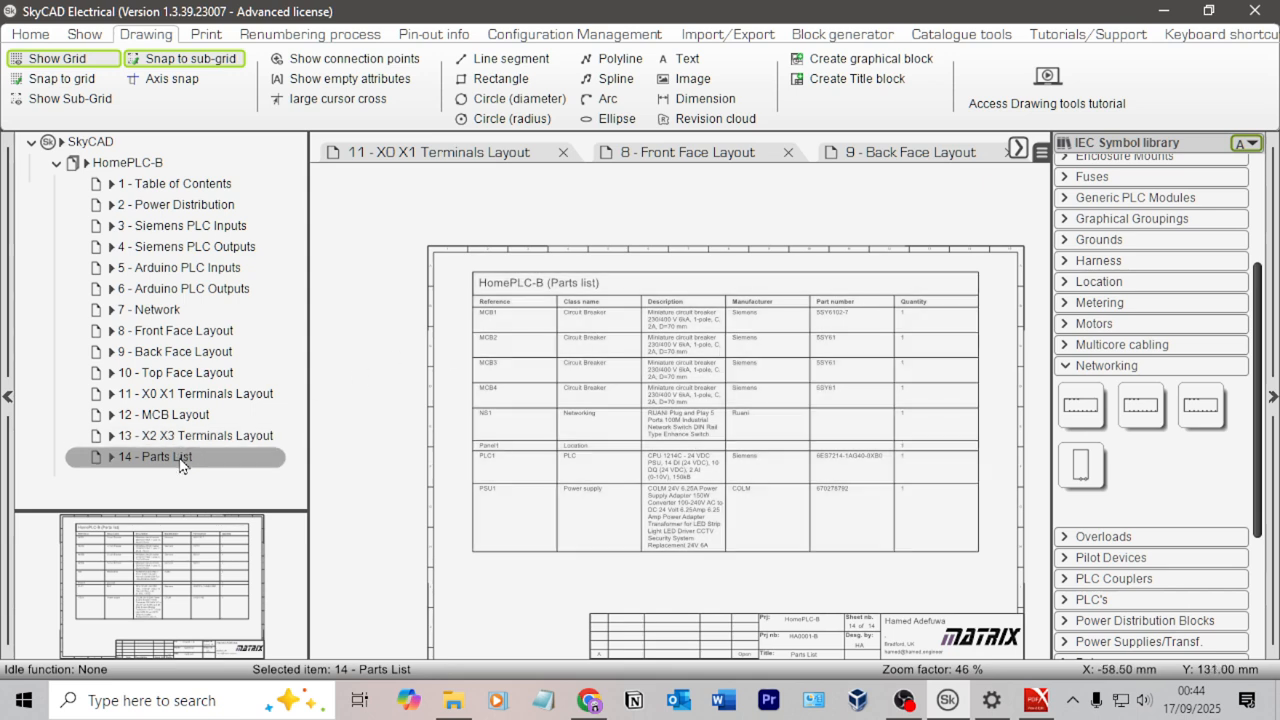
{"action": "right_click", "coordinate": [178, 462]}
{"action": "left_click", "coordinate": [257, 262]}
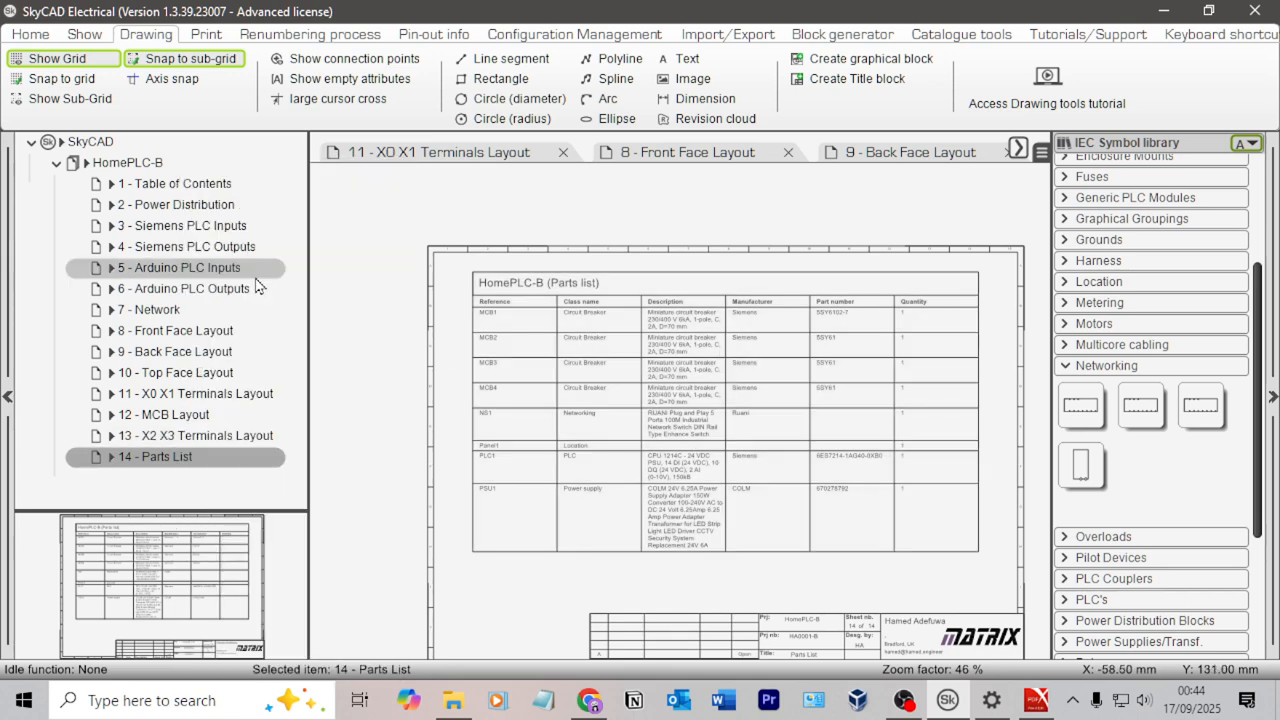
{"action": "right_click", "coordinate": [150, 166]}
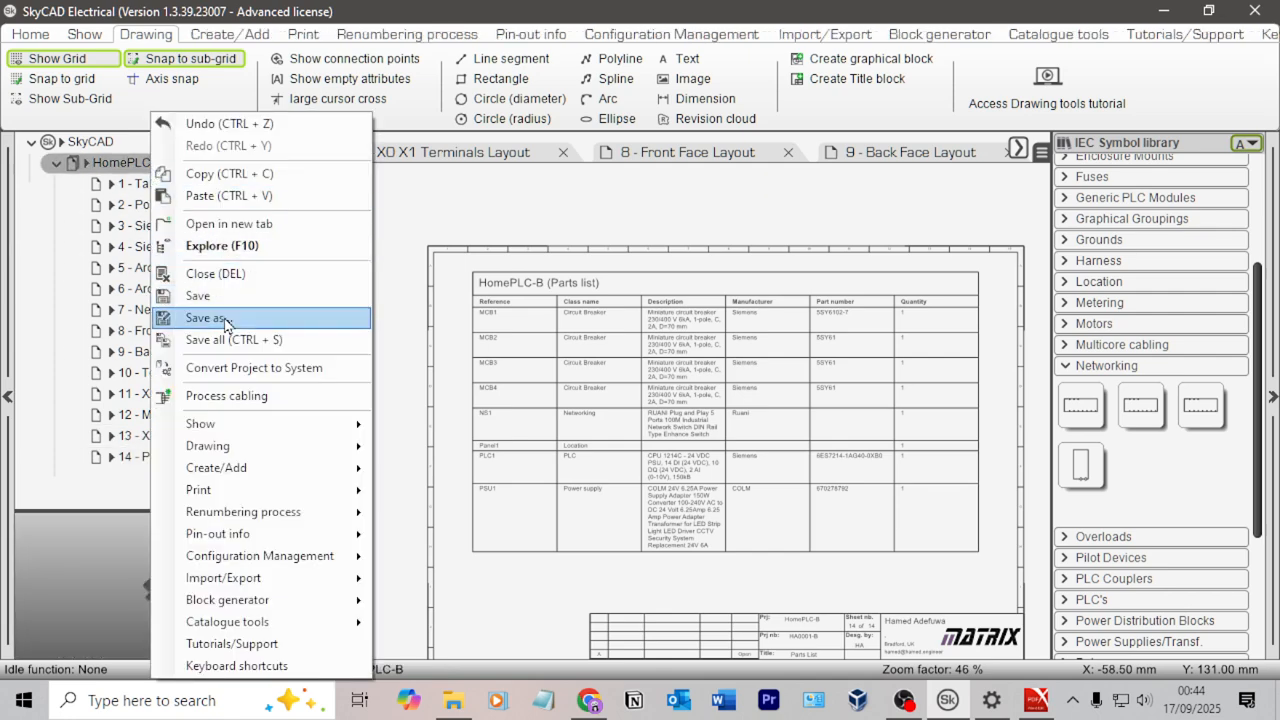
{"action": "left_click", "coordinate": [226, 196]}
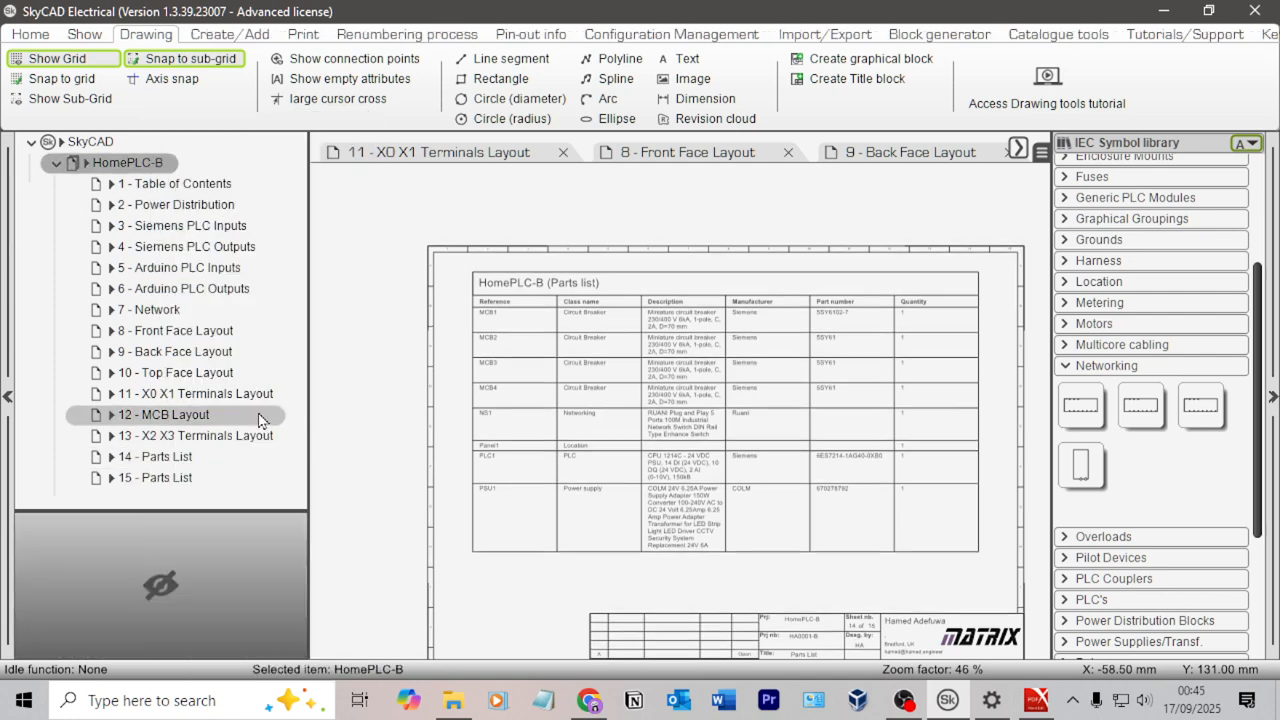
{"action": "left_click", "coordinate": [182, 479]}
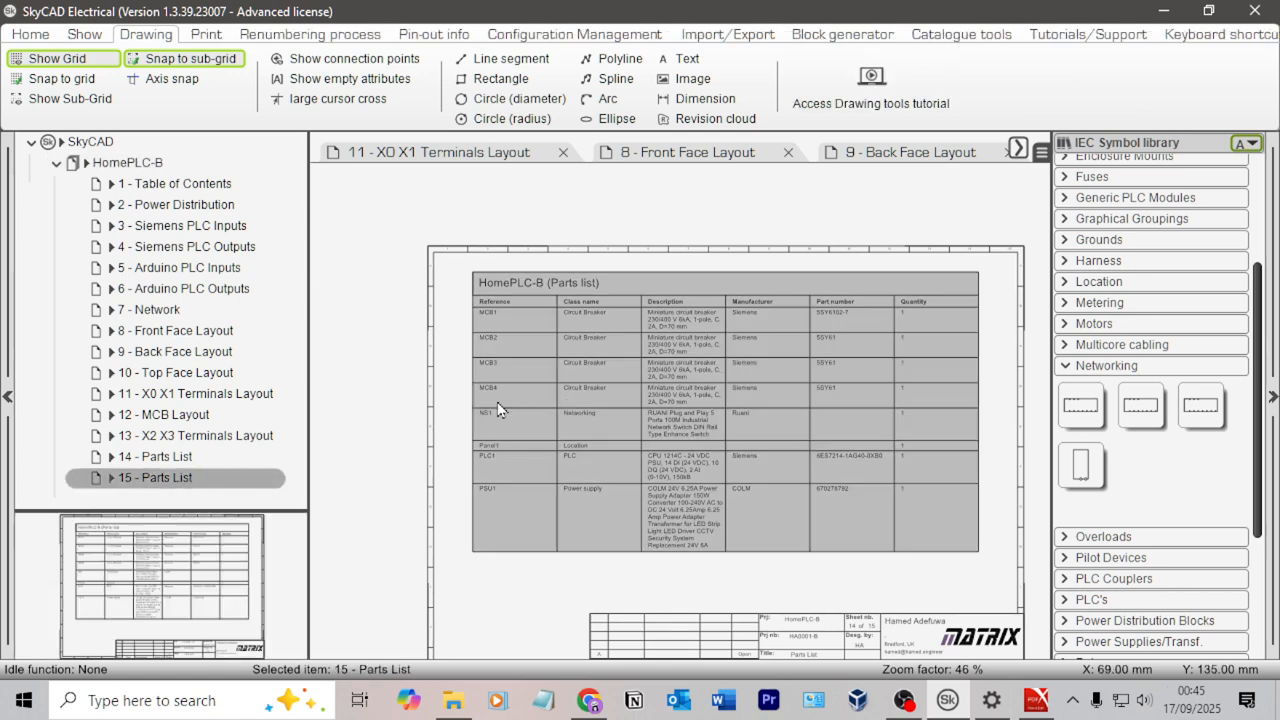
Split page 14's parts list block after the MCB4 row and place the second list below the first.
{"action": "left_click", "coordinate": [505, 413]}
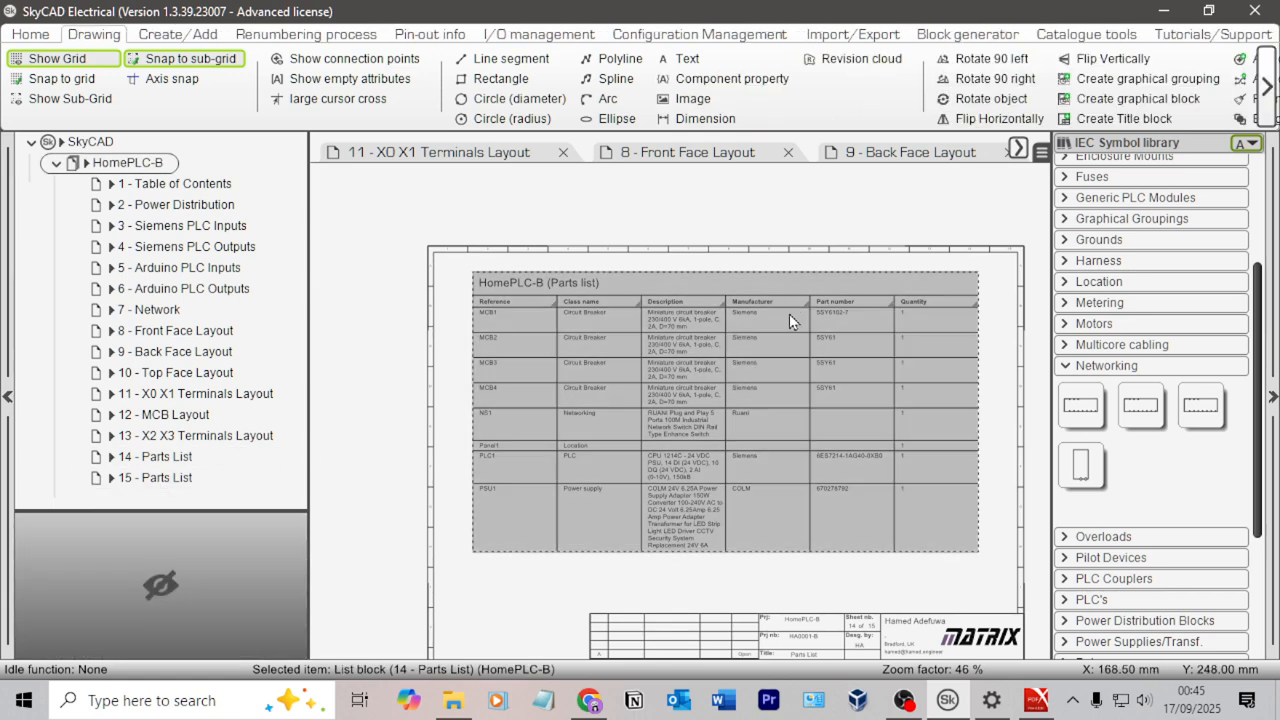
{"action": "scroll", "coordinate": [960, 68], "scroll_direction": "down", "scroll_amount": 5}
{"action": "scroll", "coordinate": [960, 68], "scroll_direction": "down", "scroll_amount": 2}
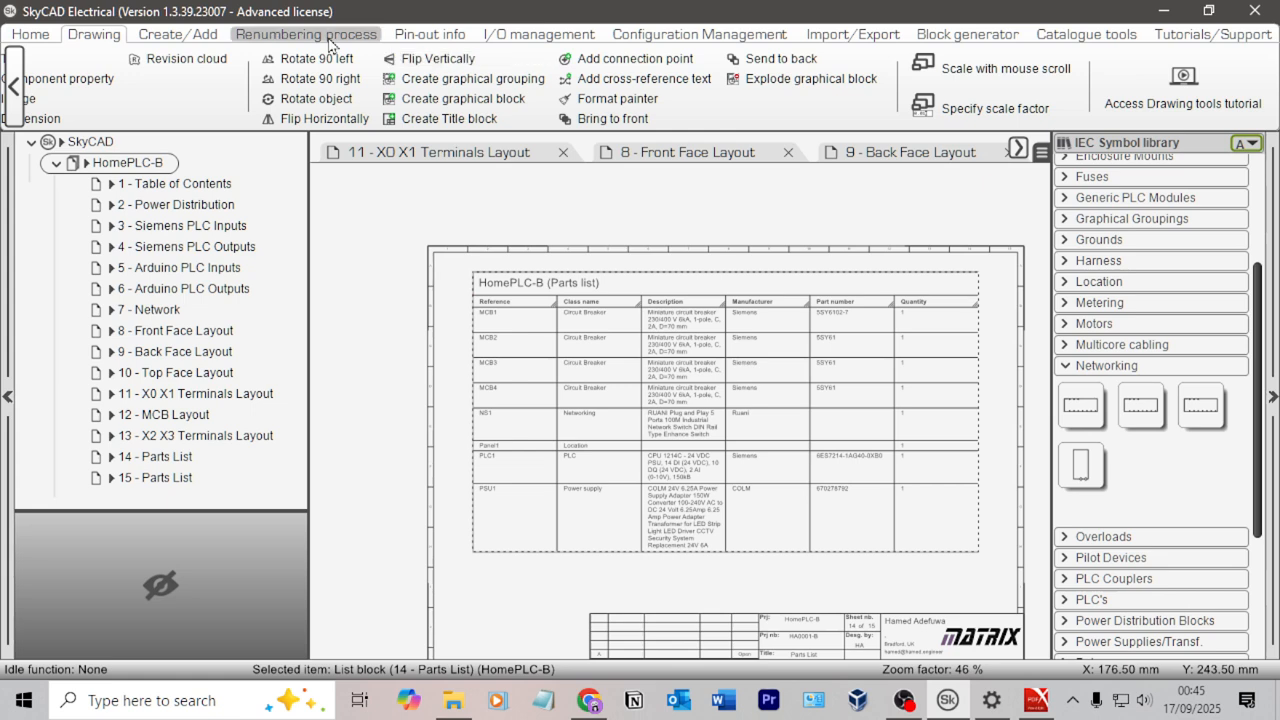
{"action": "left_click", "coordinate": [30, 34]}
{"action": "scroll", "coordinate": [1080, 92], "scroll_direction": "down", "scroll_amount": 1}
{"action": "left_click", "coordinate": [1128, 88]}
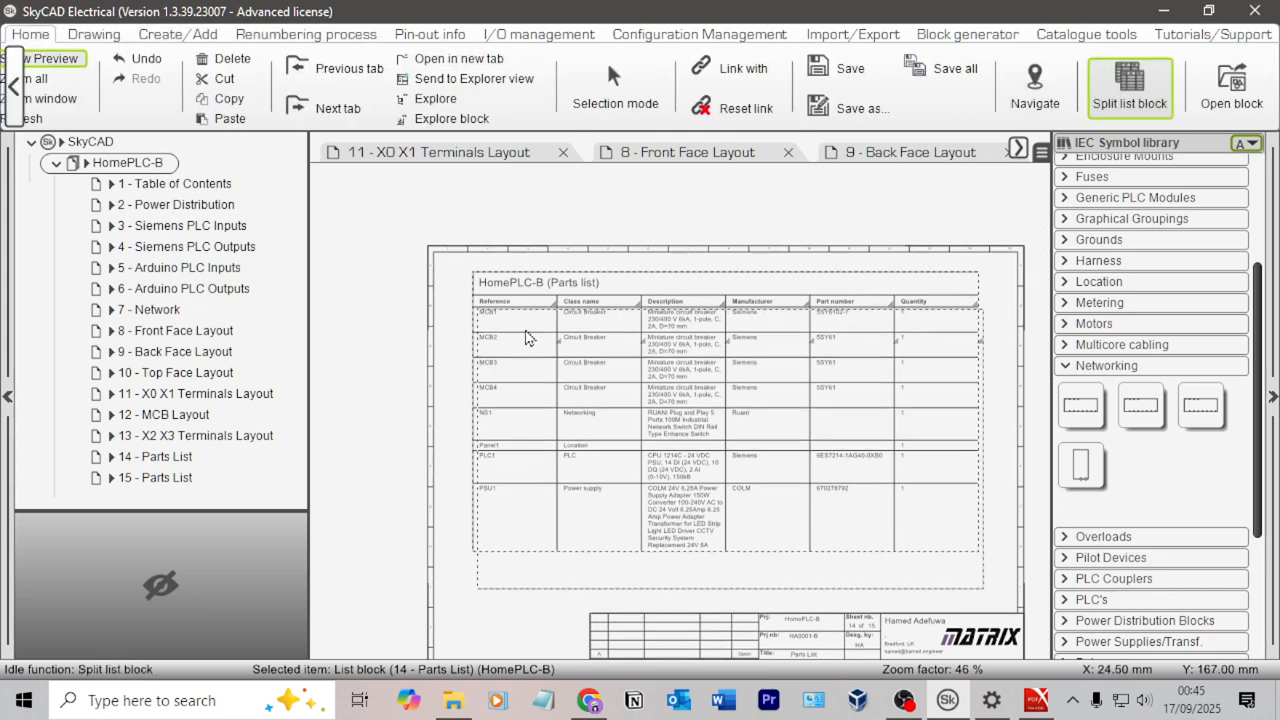
{"action": "left_click", "coordinate": [495, 340]}
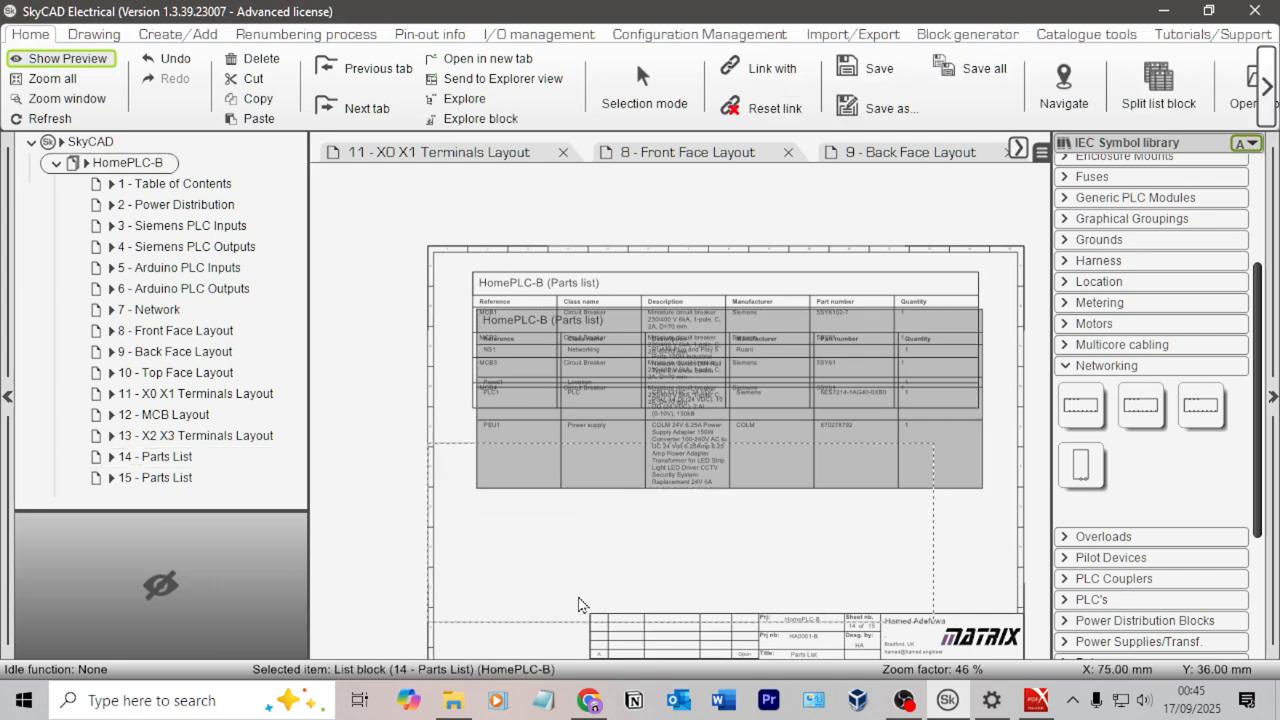
{"action": "left_click", "coordinate": [578, 604]}
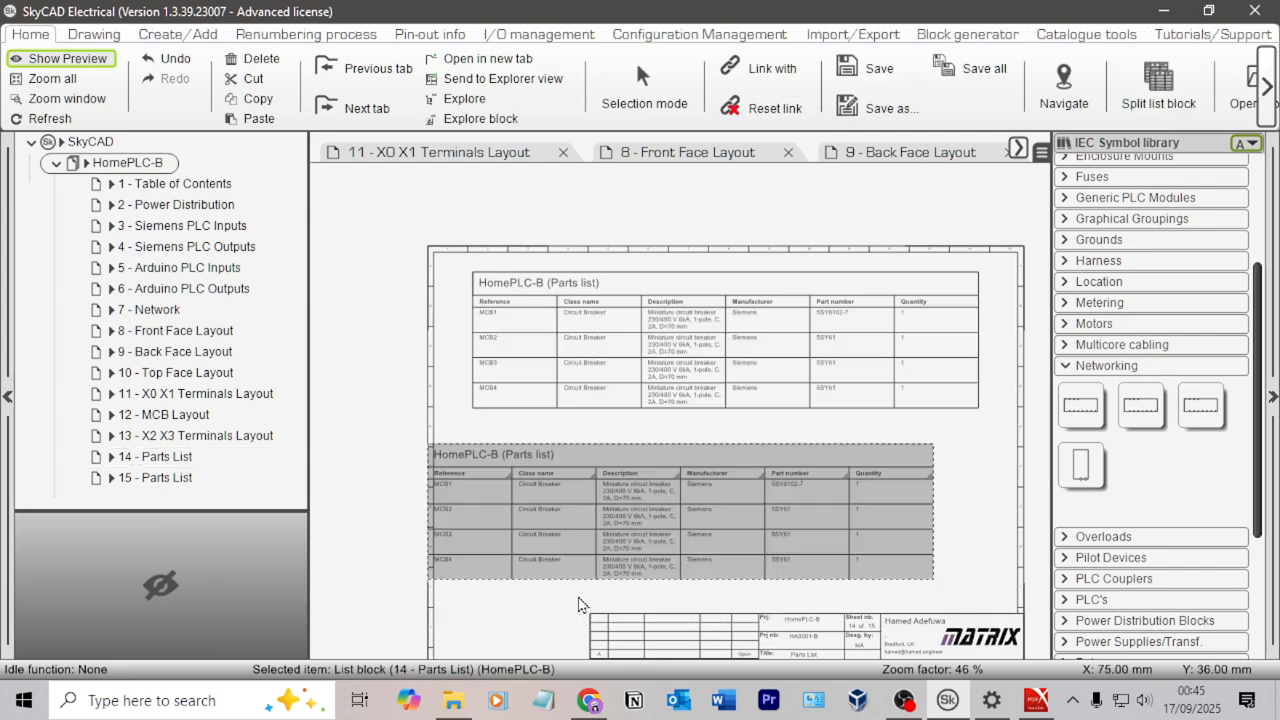
Move the second parts list on page 14 into line beneath the first, then select page 14.
{"action": "scroll", "coordinate": [908, 277], "scroll_direction": "down", "scroll_amount": 2}
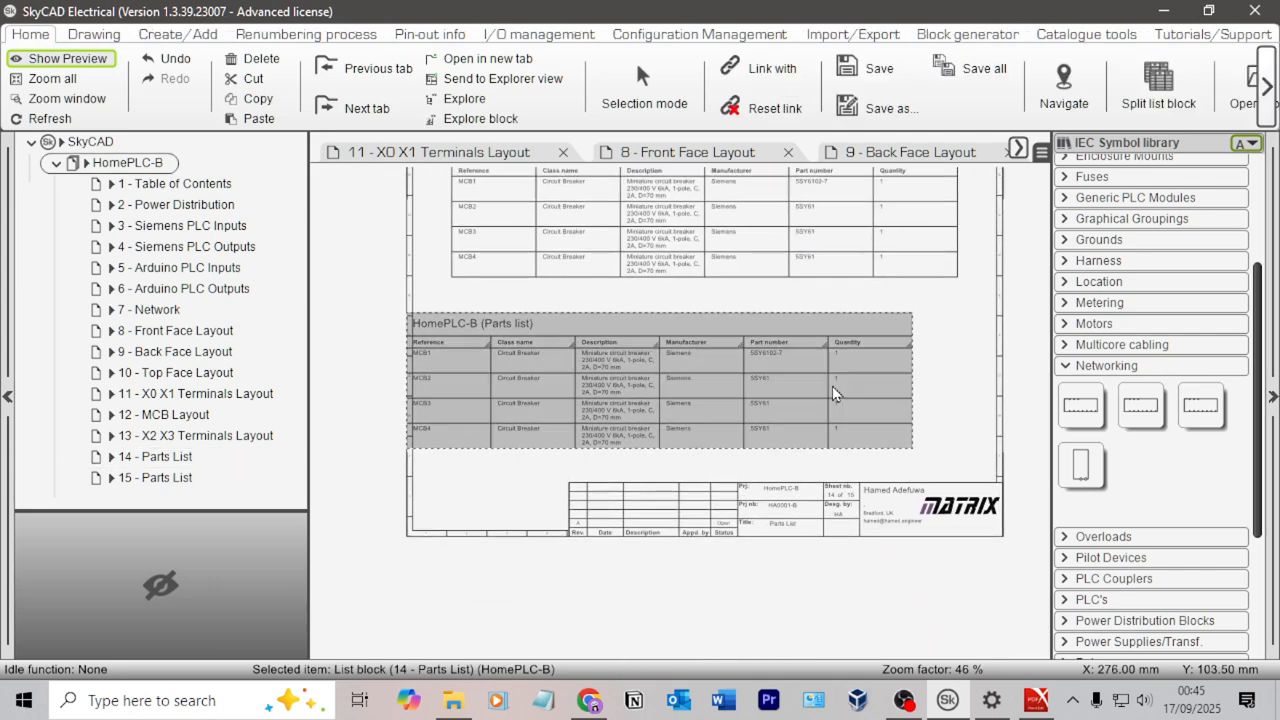
{"action": "middle_click_drag", "start_coordinate": [941, 353], "coordinate": [974, 405]}
{"action": "left_click_drag", "start_coordinate": [691, 449], "coordinate": [733, 440]}
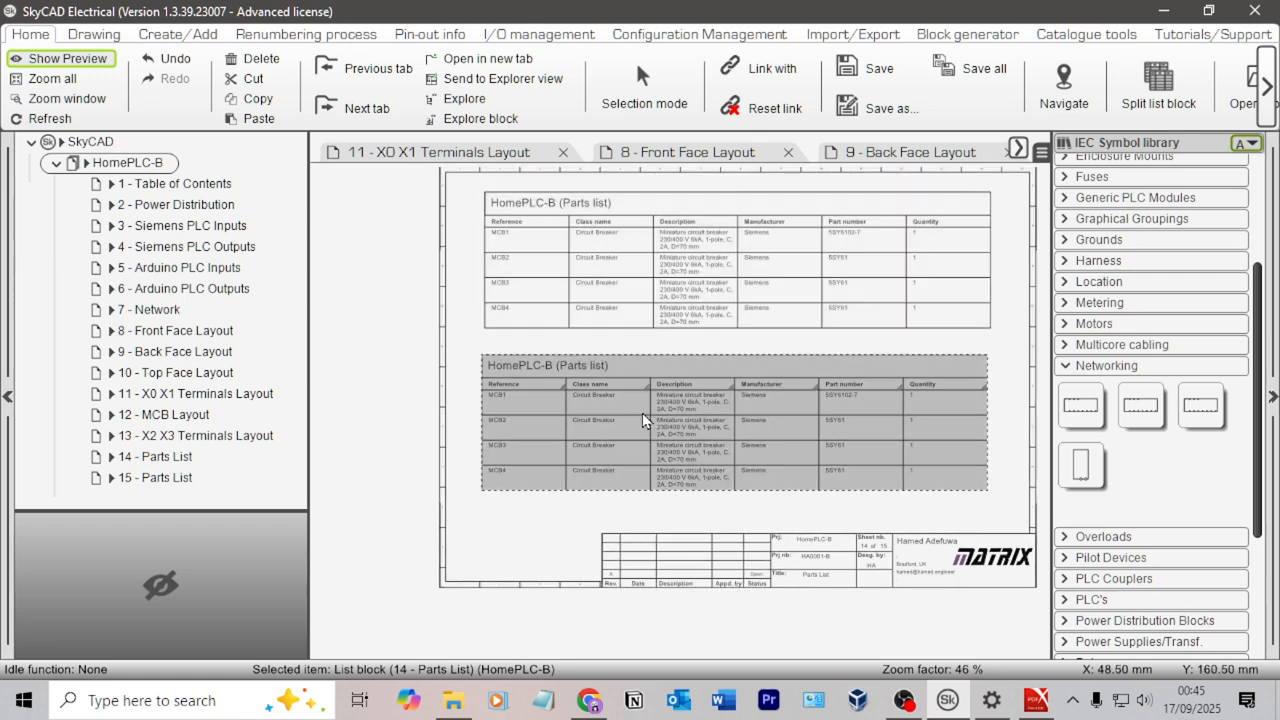
{"action": "left_click", "coordinate": [160, 457]}
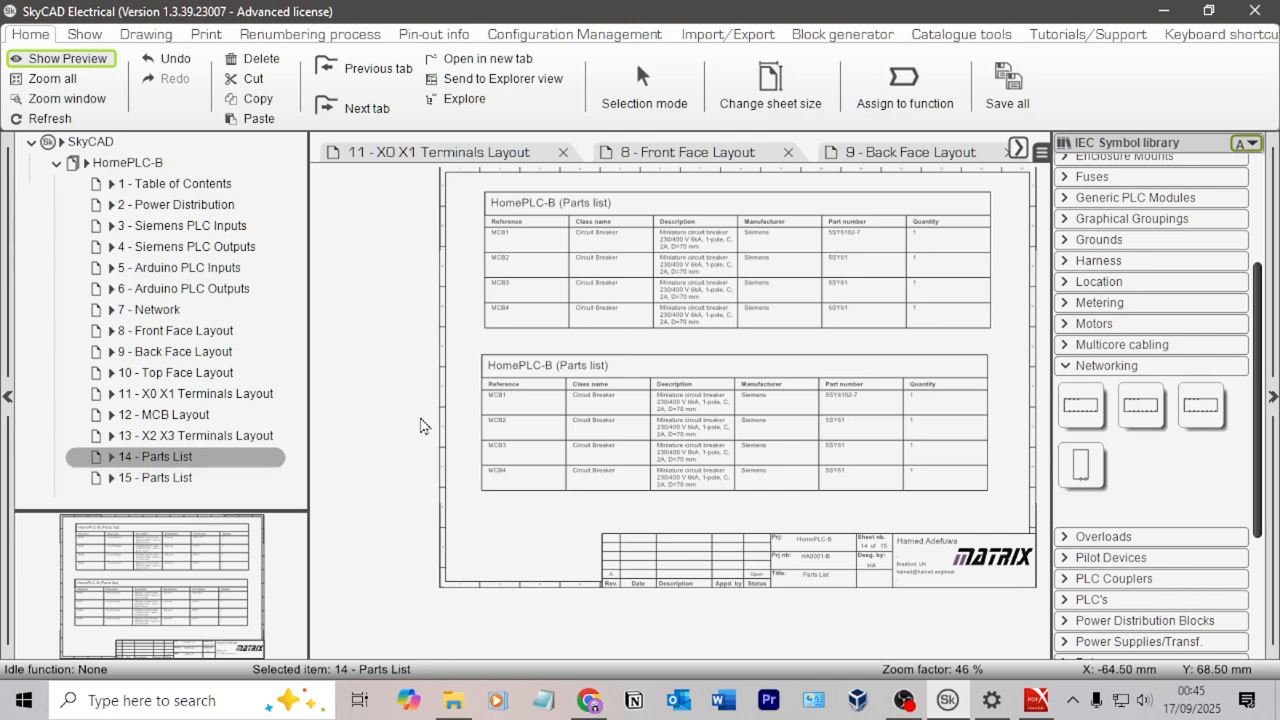
Move the MCB parts list on page 14 down so it clears the NS1 to PSU1 list above it.
{"action": "left_click", "coordinate": [607, 391]}
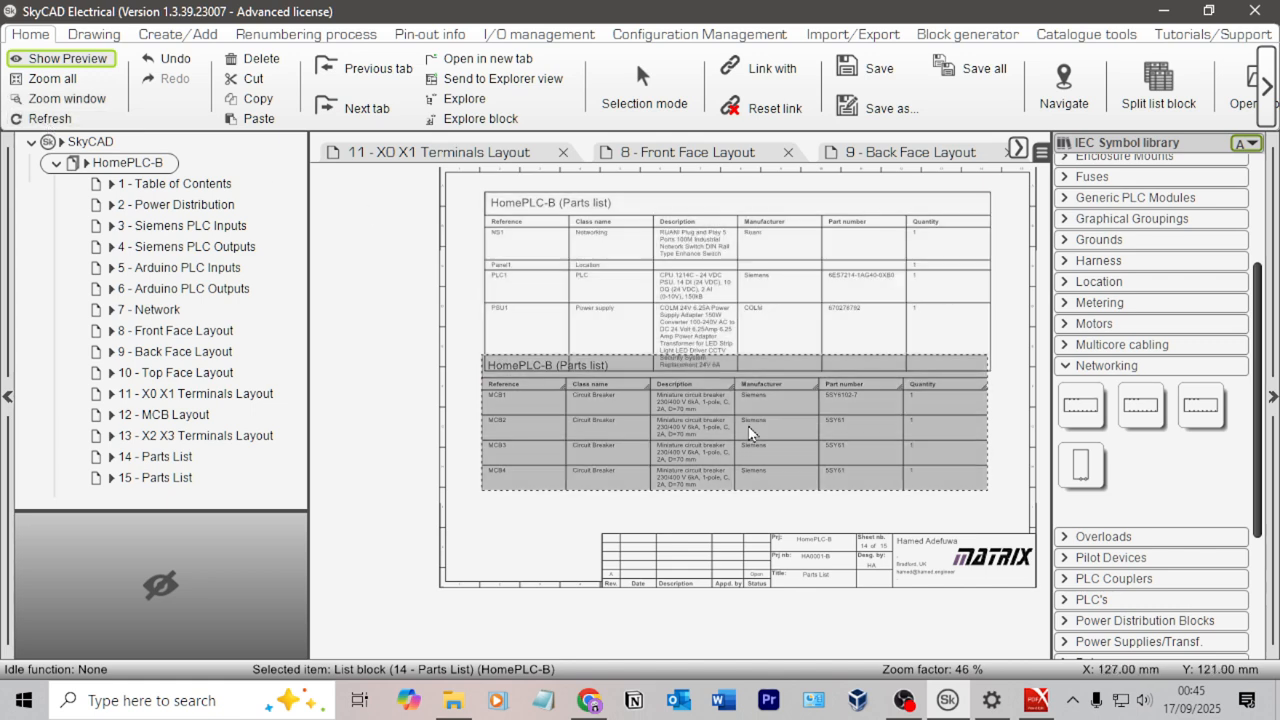
{"action": "left_click_drag", "start_coordinate": [672, 440], "coordinate": [665, 466]}
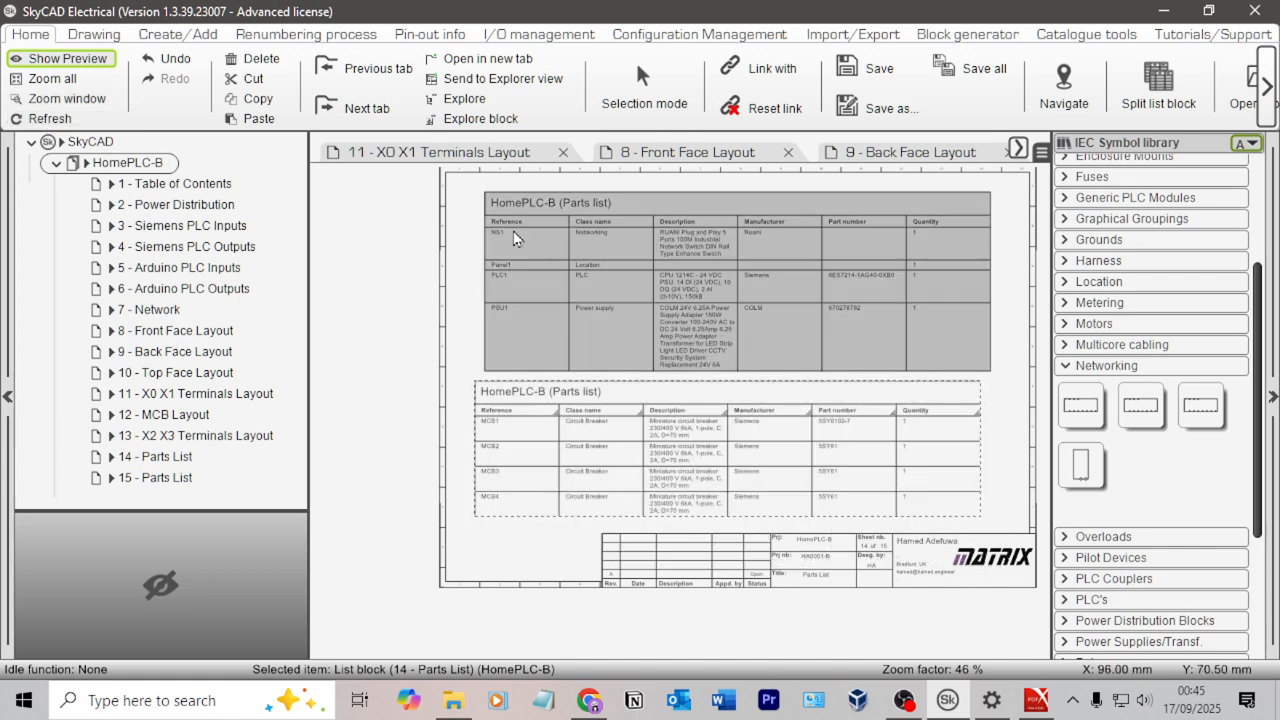
{"action": "left_click", "coordinate": [480, 289]}
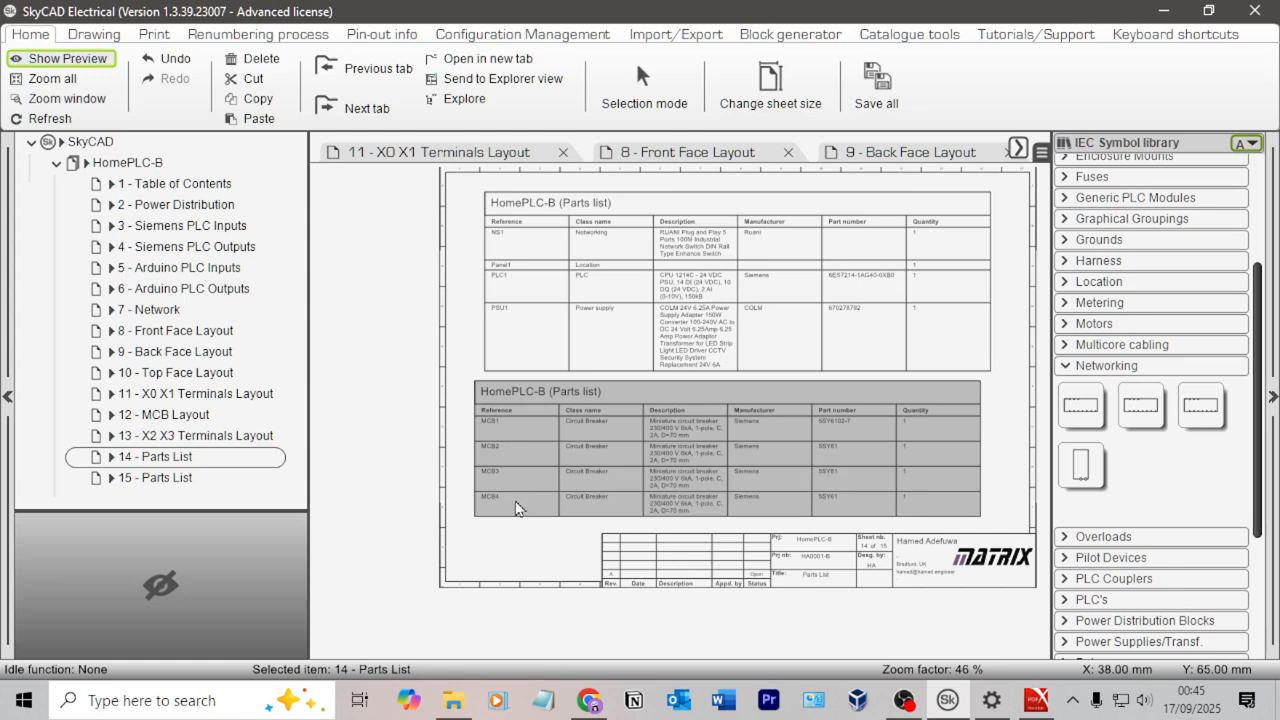
Open the page 15 Parts List and delete its full, unsplit parts list block.
{"action": "left_click", "coordinate": [192, 478]}
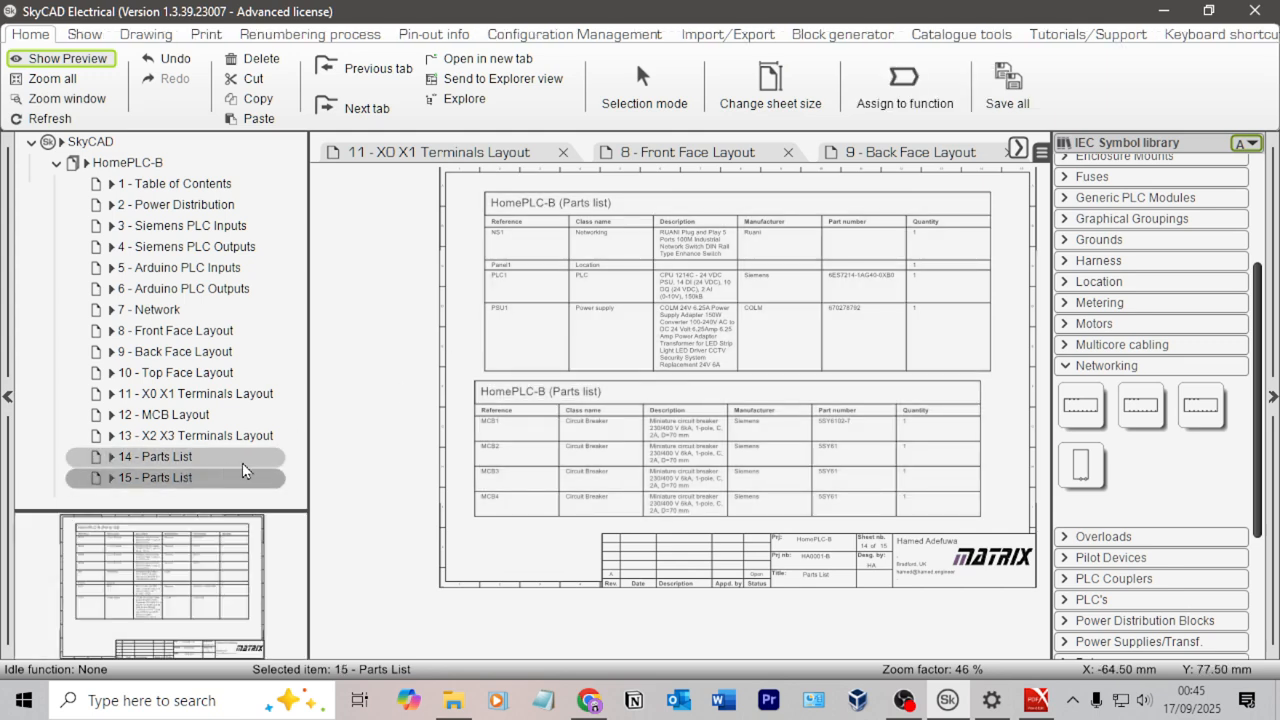
{"action": "left_click", "coordinate": [562, 442]}
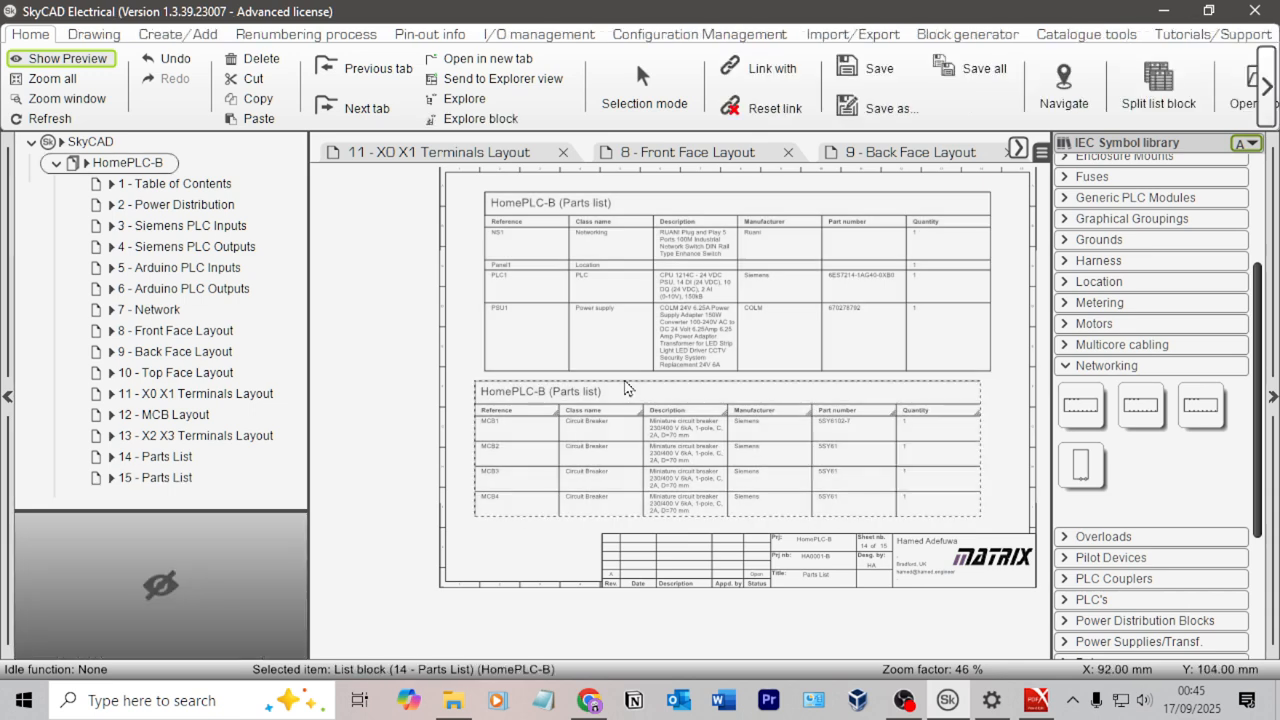
{"action": "left_click", "coordinate": [190, 458]}
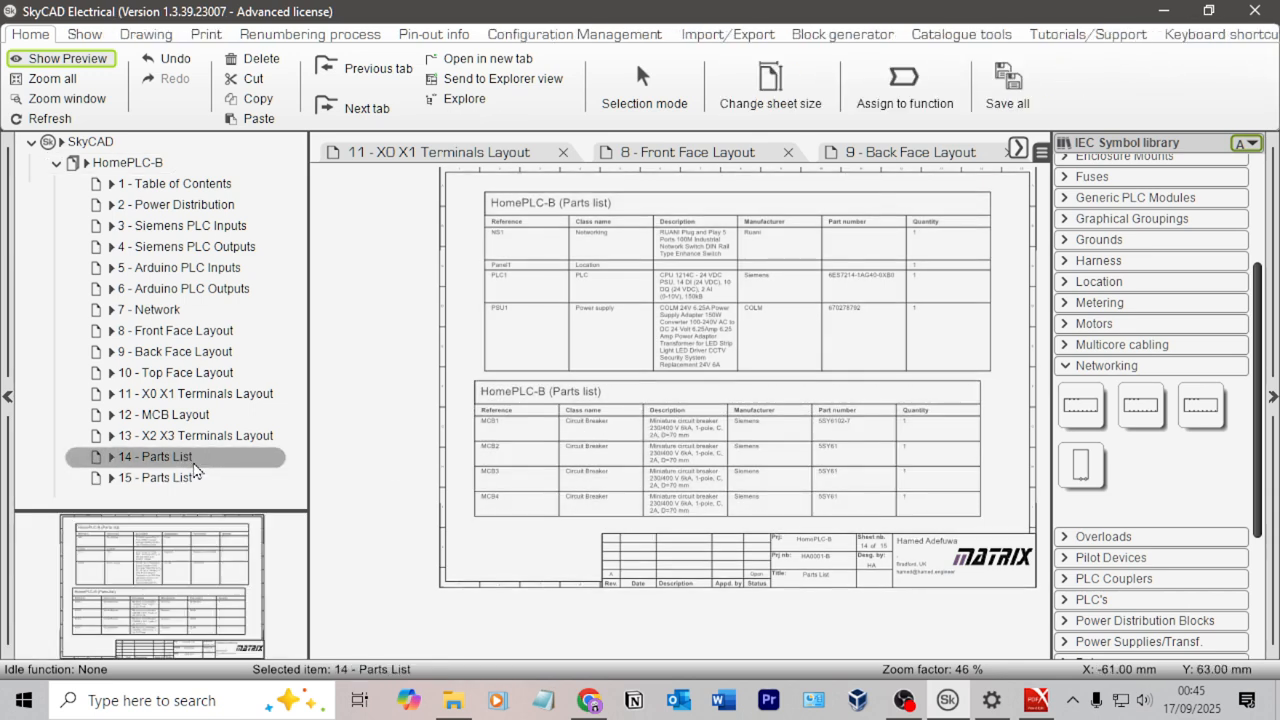
{"action": "left_click", "coordinate": [178, 480]}
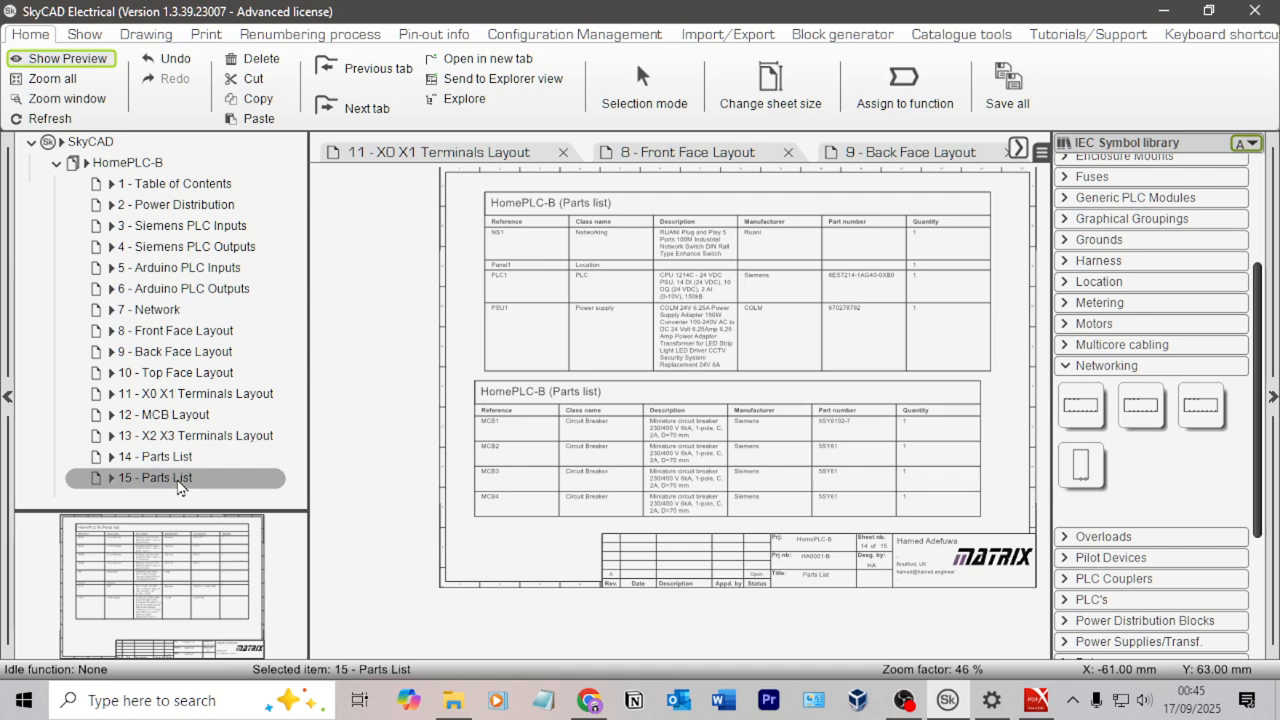
{"action": "double_click", "coordinate": [180, 486]}
{"action": "left_click", "coordinate": [693, 373]}
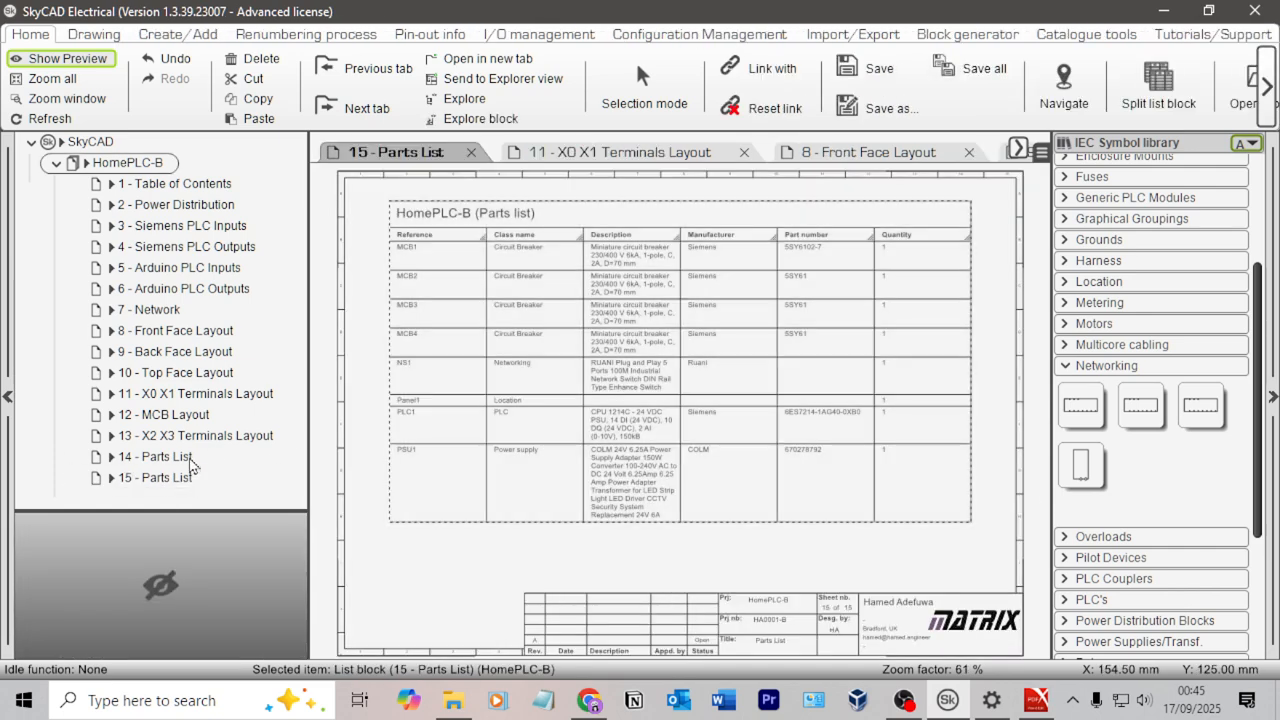
Copy the NS1 to PSU1 parts list block from page 14 and place it in the upper part of page 15.
{"action": "double_click", "coordinate": [192, 458]}
{"action": "left_click", "coordinate": [655, 318]}
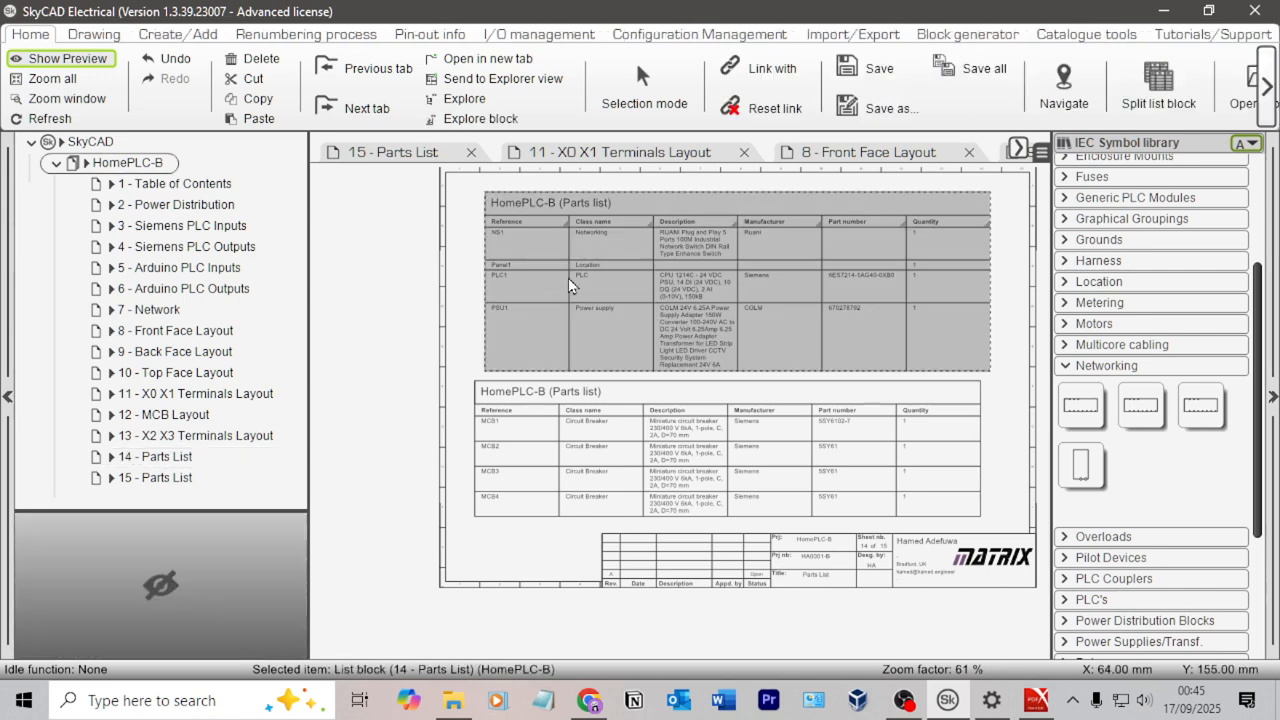
{"action": "double_click", "coordinate": [183, 478]}
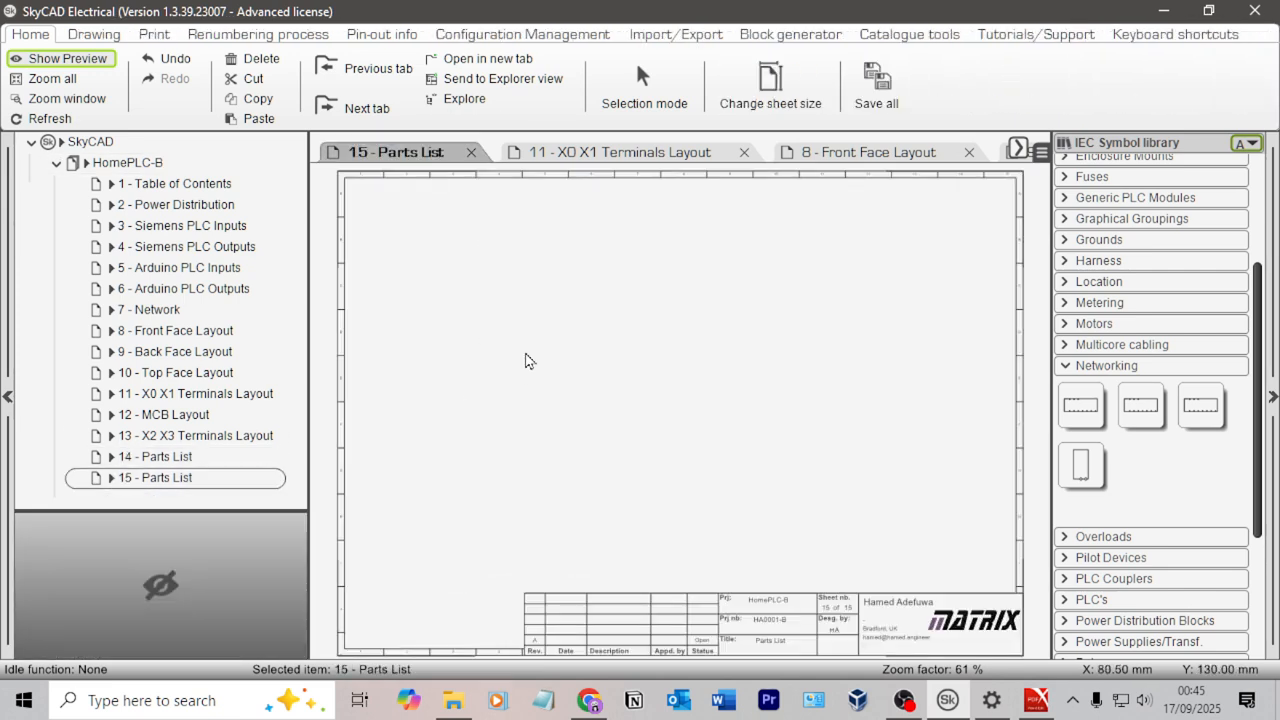
{"action": "left_click_drag", "start_coordinate": [540, 338], "coordinate": [542, 295]}
Delete the NS1 to PSU1 parts list from page 14 and move the MCB list up to the top of the sheet.
{"action": "double_click", "coordinate": [183, 456]}
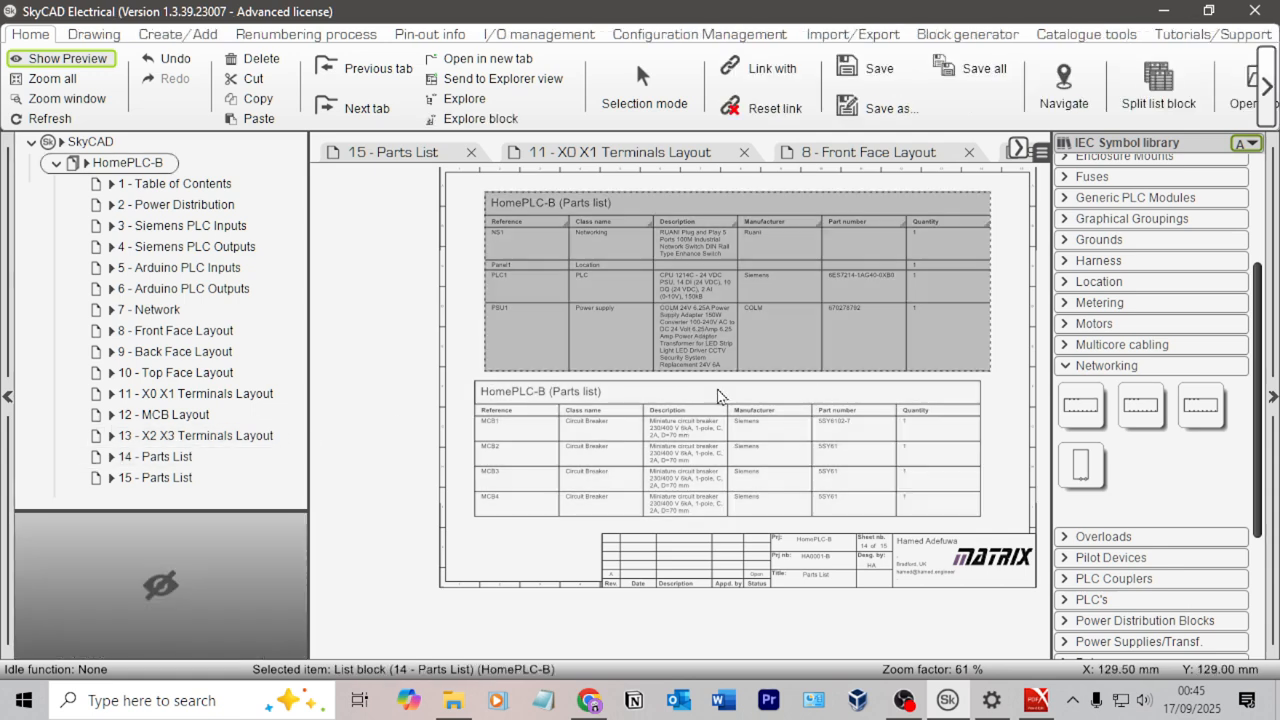
{"action": "key", "text": "Delete"}
{"action": "left_click", "coordinate": [655, 406]}
{"action": "left_click_drag", "start_coordinate": [654, 460], "coordinate": [668, 284]}
{"action": "left_click", "coordinate": [663, 420]}
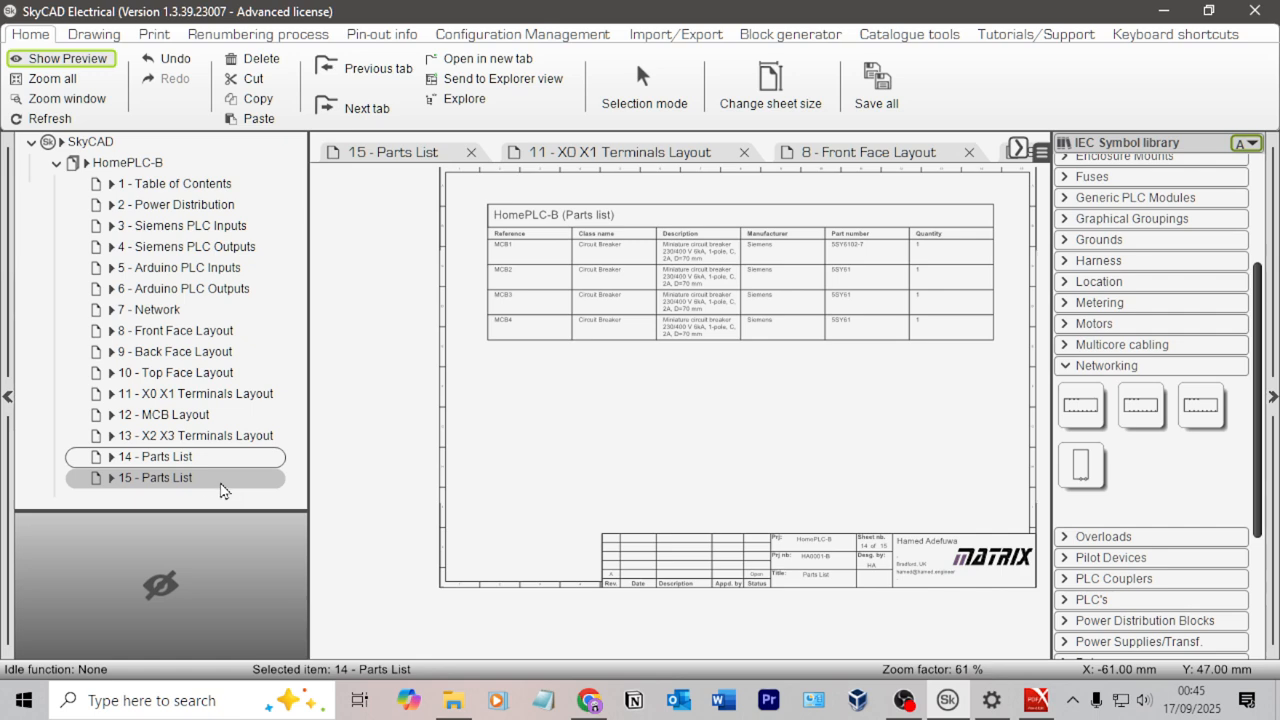
Compare the split parts lists on pages 14 and 15 by viewing the two pages in turn.
{"action": "double_click", "coordinate": [207, 479]}
{"action": "left_click", "coordinate": [585, 449]}
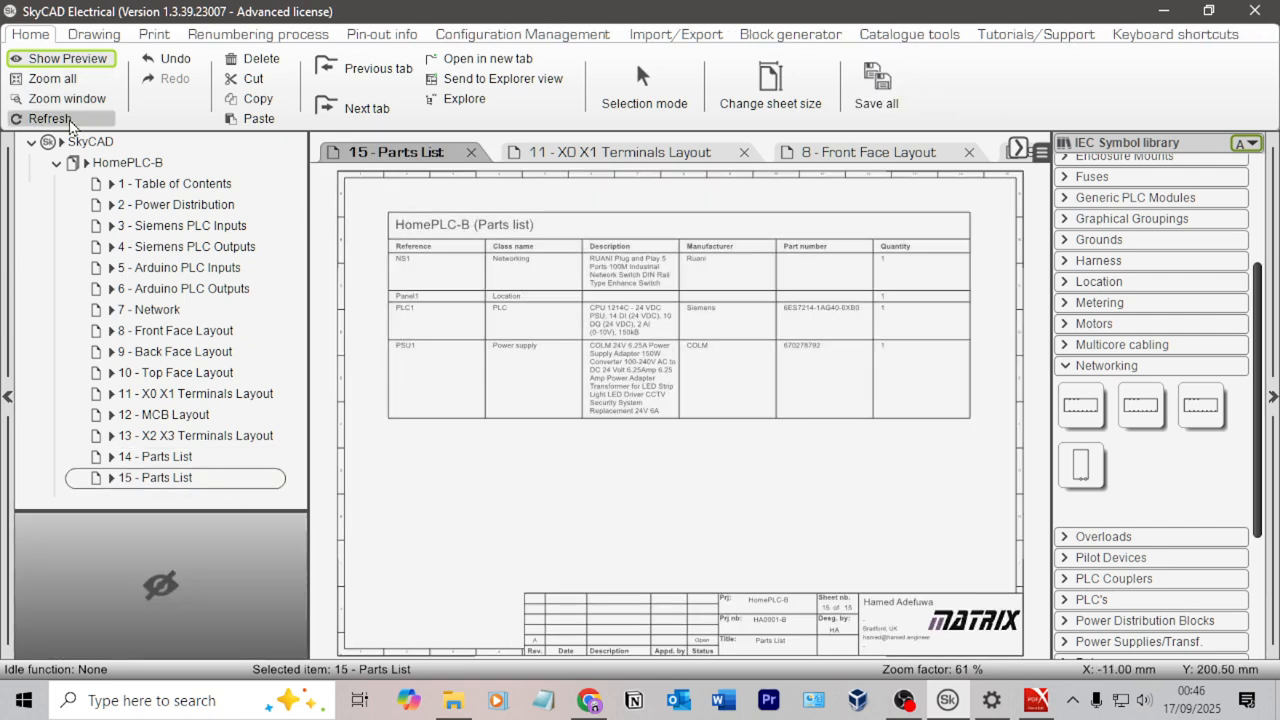
{"action": "double_click", "coordinate": [197, 463]}
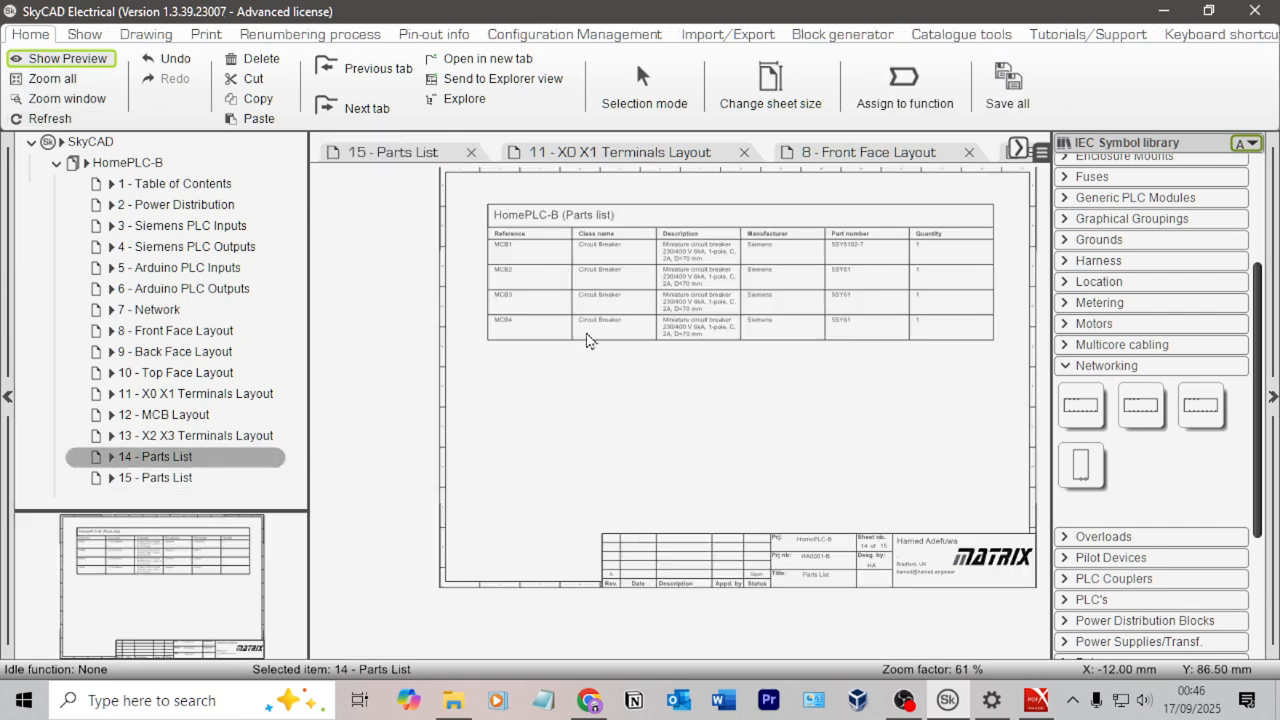
{"action": "double_click", "coordinate": [158, 472]}
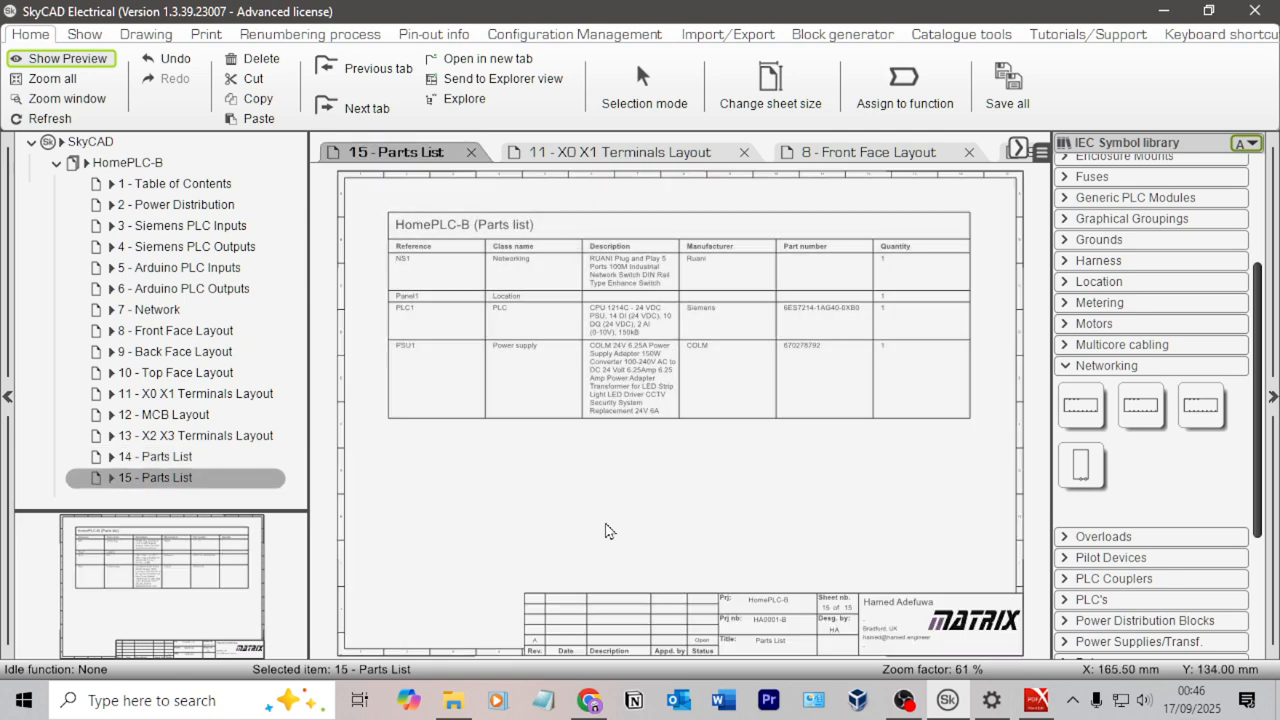
{"action": "double_click", "coordinate": [213, 460]}
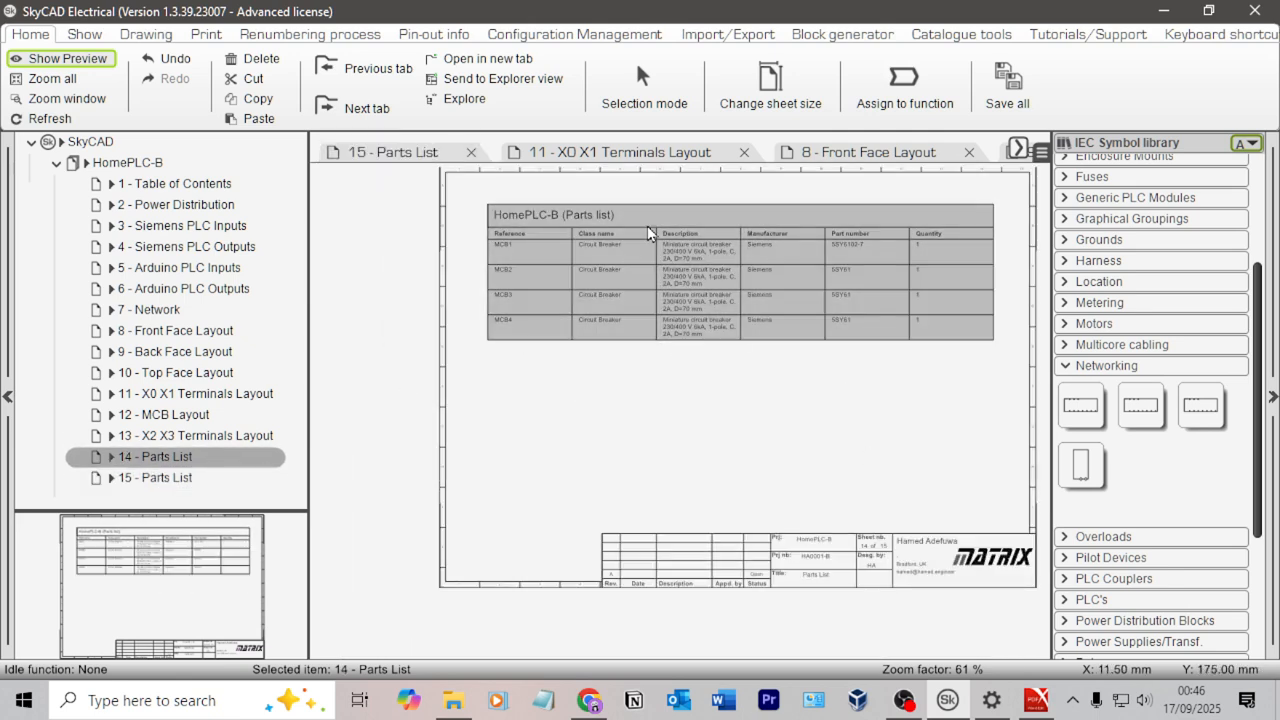
{"action": "double_click", "coordinate": [190, 477]}
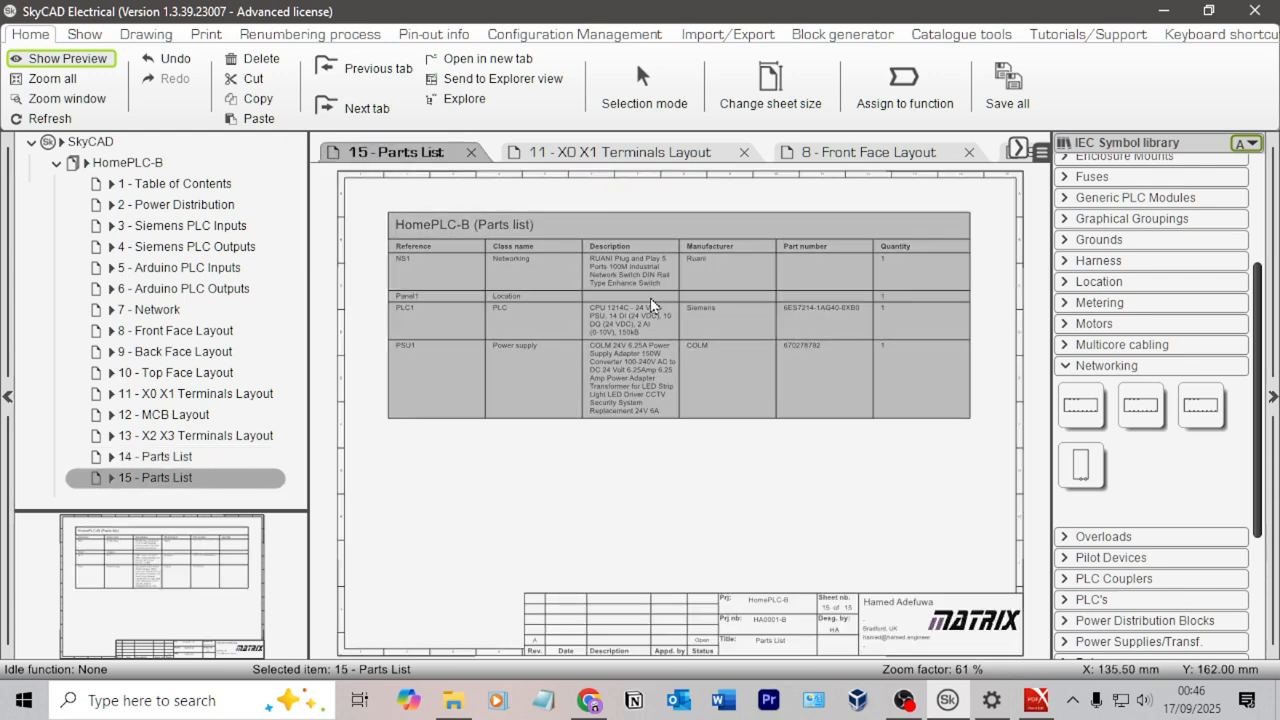
{"action": "double_click", "coordinate": [172, 457]}
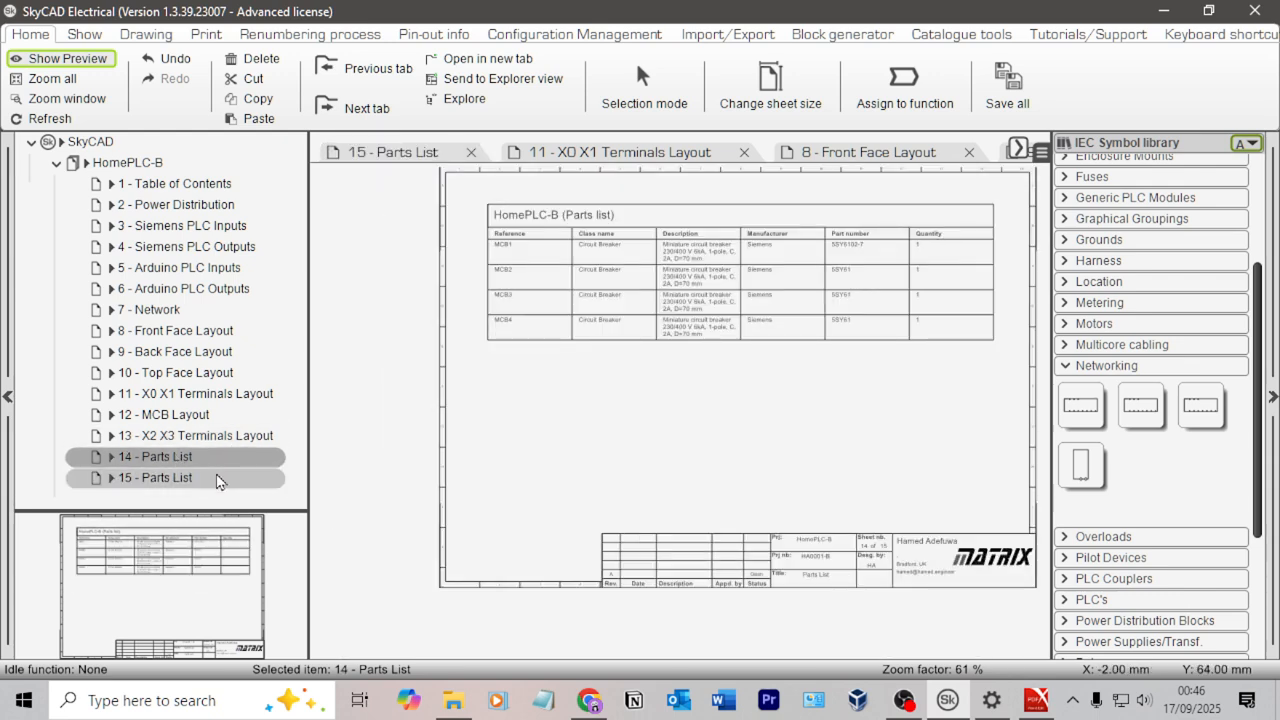
Save the HomePLC-B project as a new file named HomePLC-C.SkyCadFile.
{"action": "left_click", "coordinate": [145, 162]}
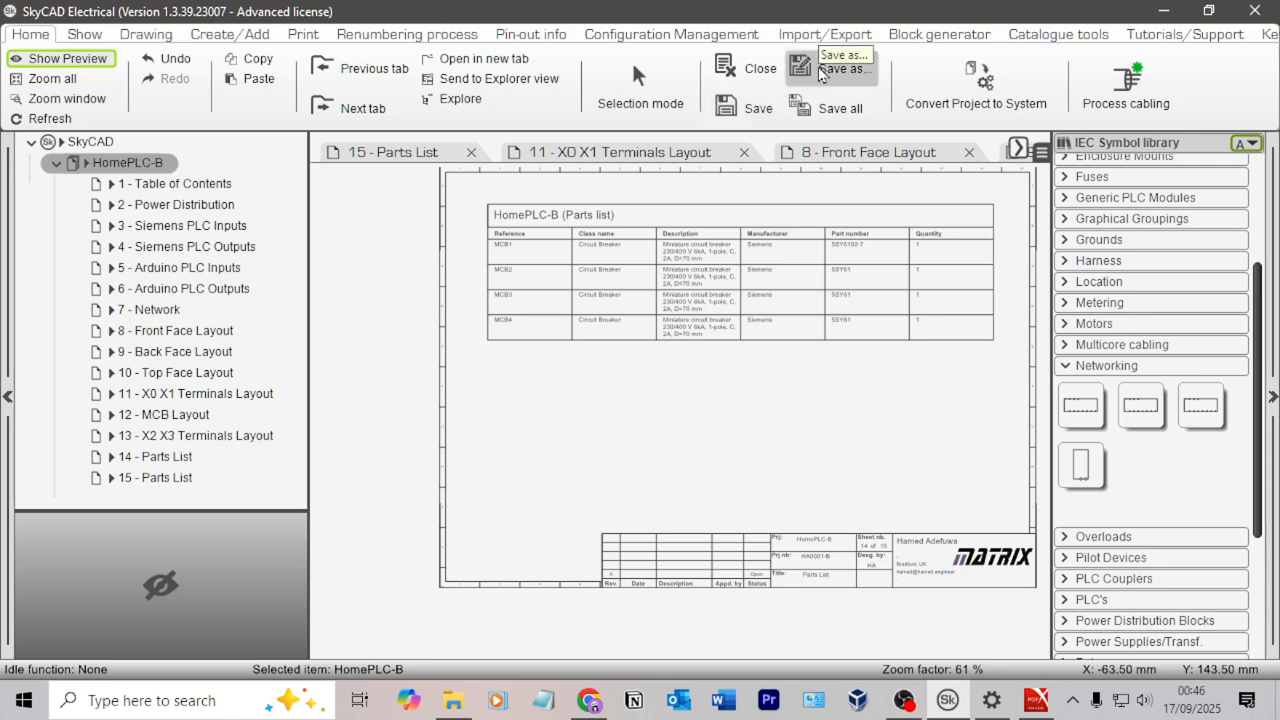
{"action": "left_click", "coordinate": [822, 70]}
{"action": "left_click", "coordinate": [209, 425]}
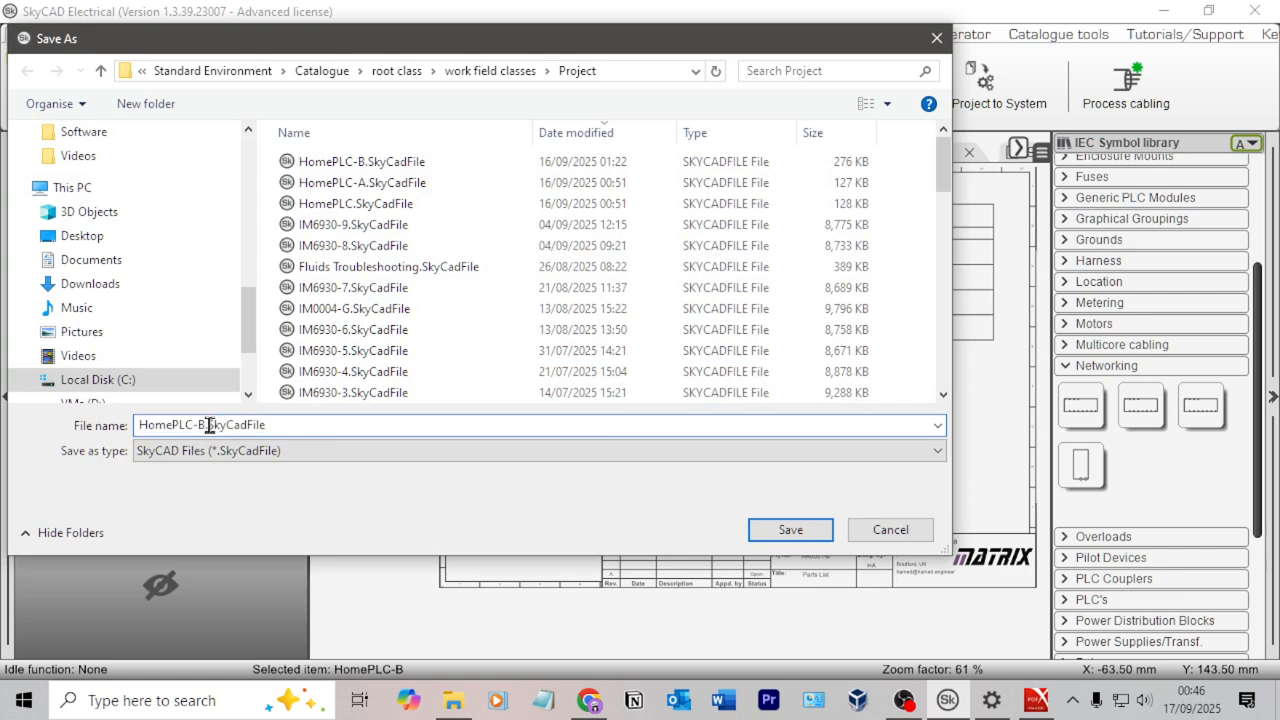
{"action": "key", "text": "BackSpace"}
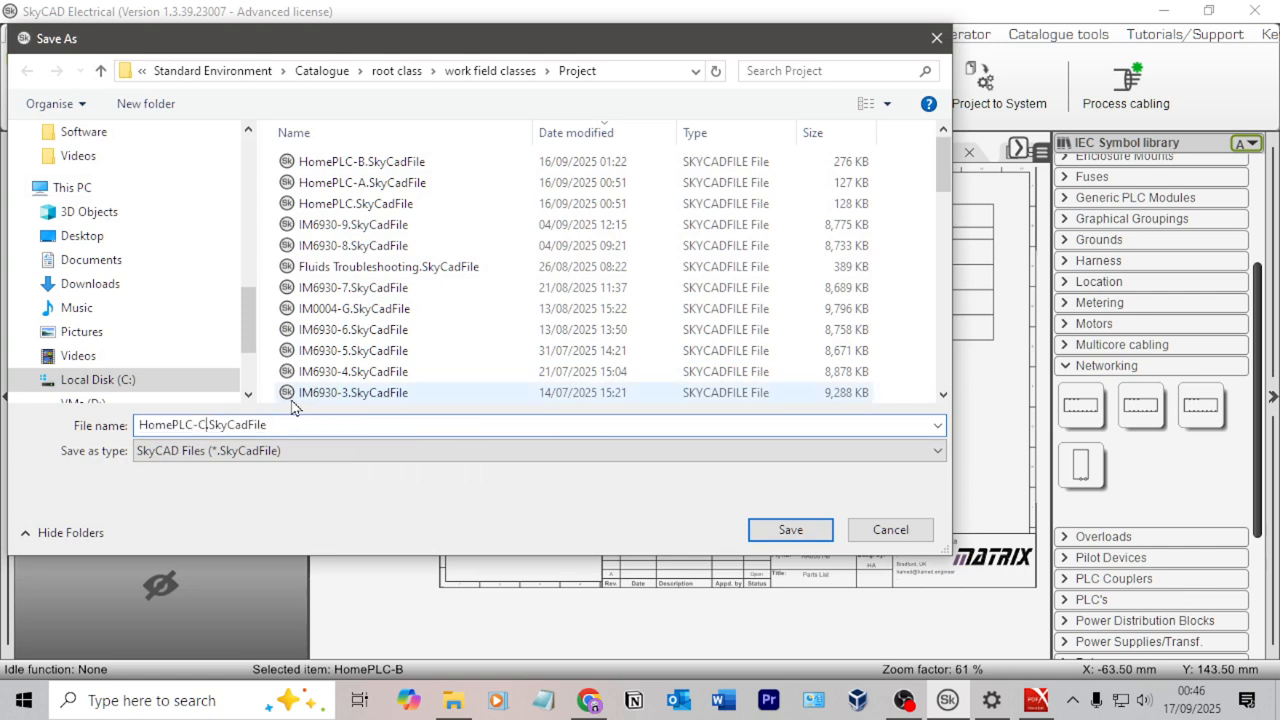
{"action": "left_click", "coordinate": [790, 529]}
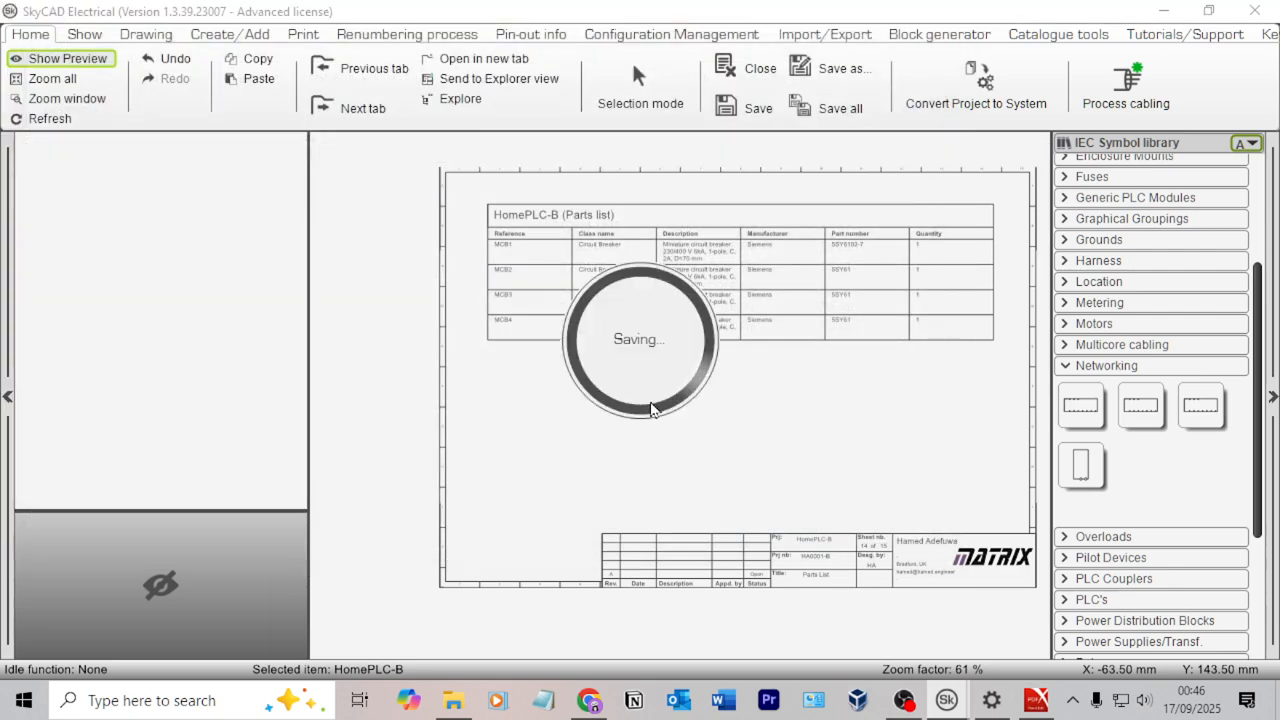
{"action": "key", "text": "Return"}
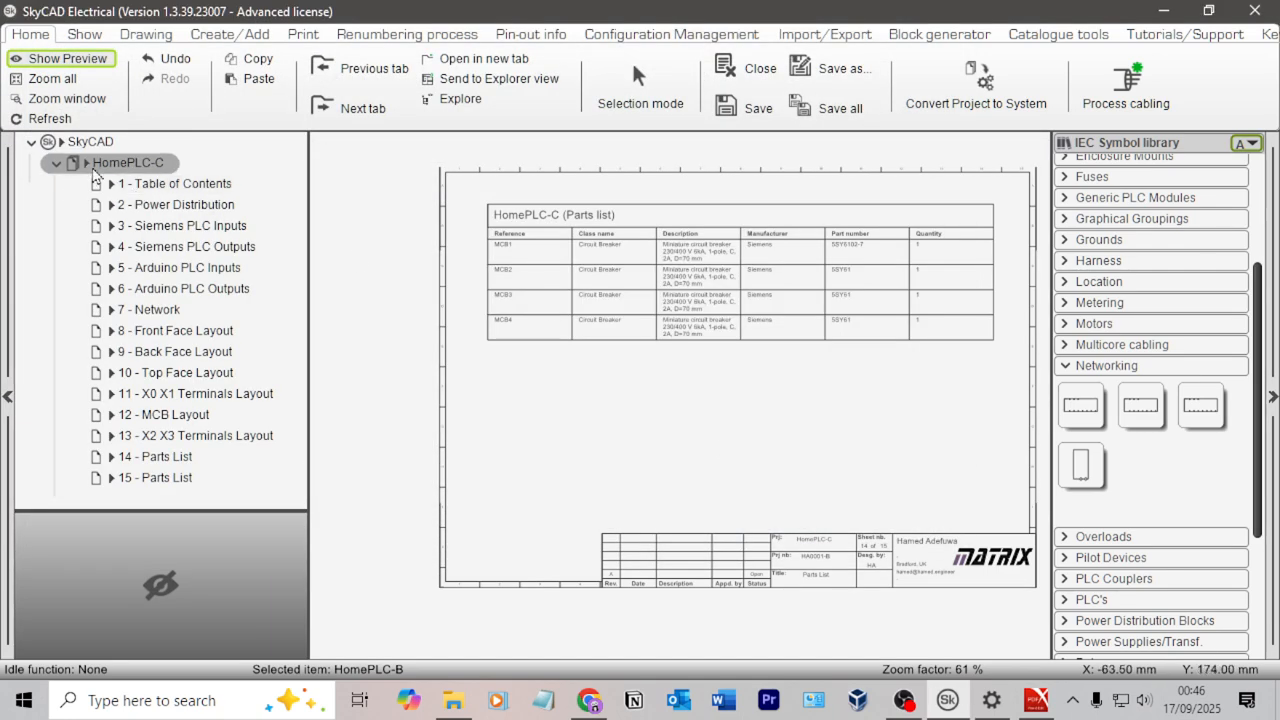
Set the HomePLC-C project's number to HA0001-C in its properties and save everything.
{"action": "left_click", "coordinate": [87, 163]}
{"action": "left_click", "coordinate": [273, 265]}
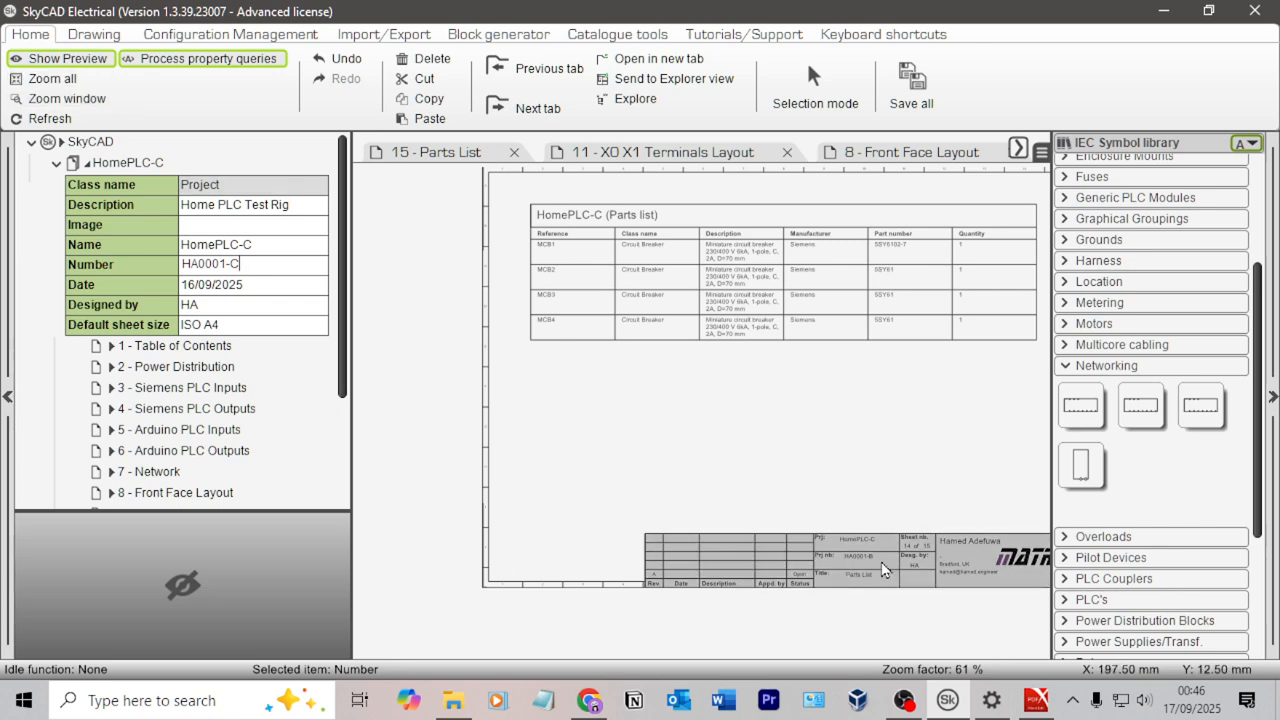
{"action": "key", "text": "Tab"}
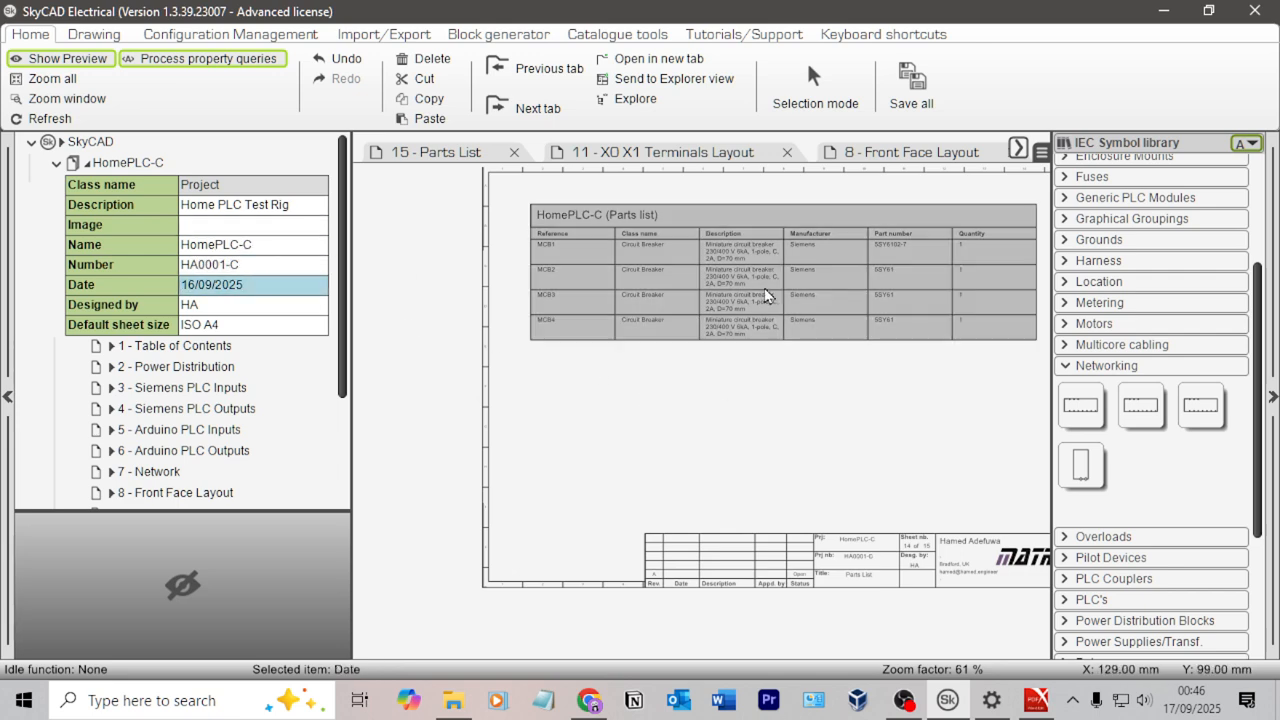
{"action": "left_click", "coordinate": [908, 98]}
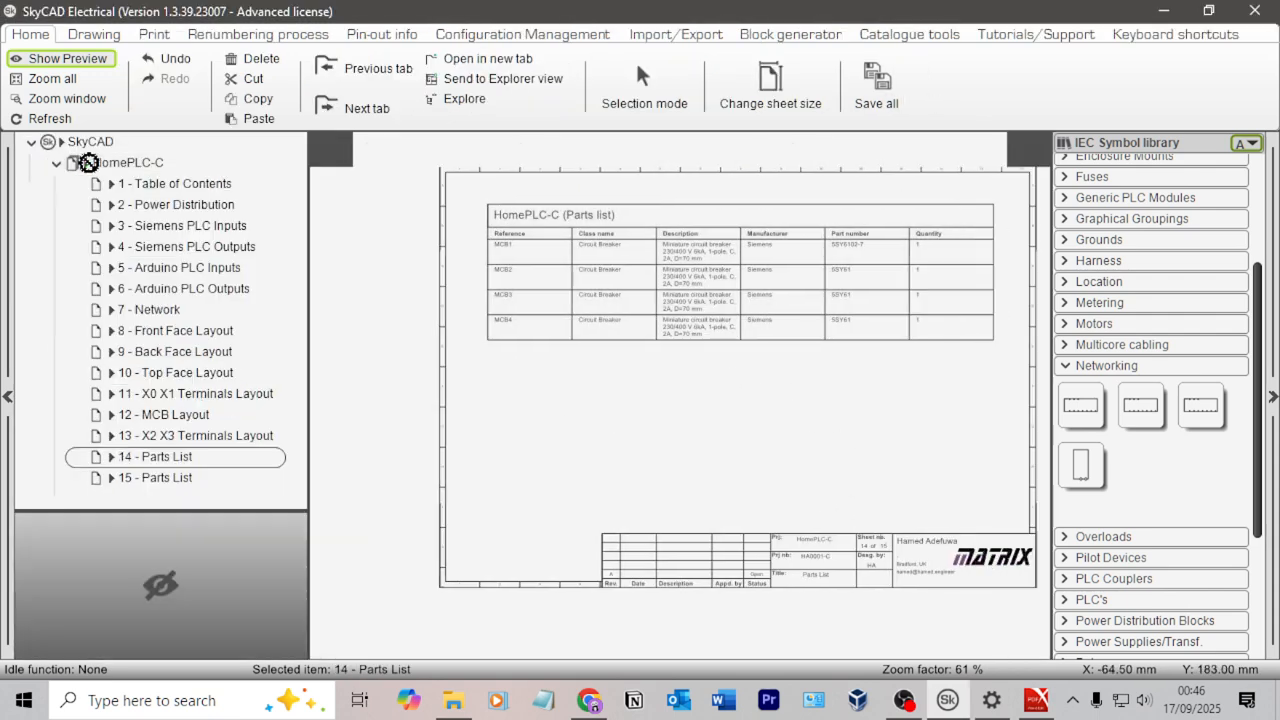
{"action": "left_click", "coordinate": [876, 85]}
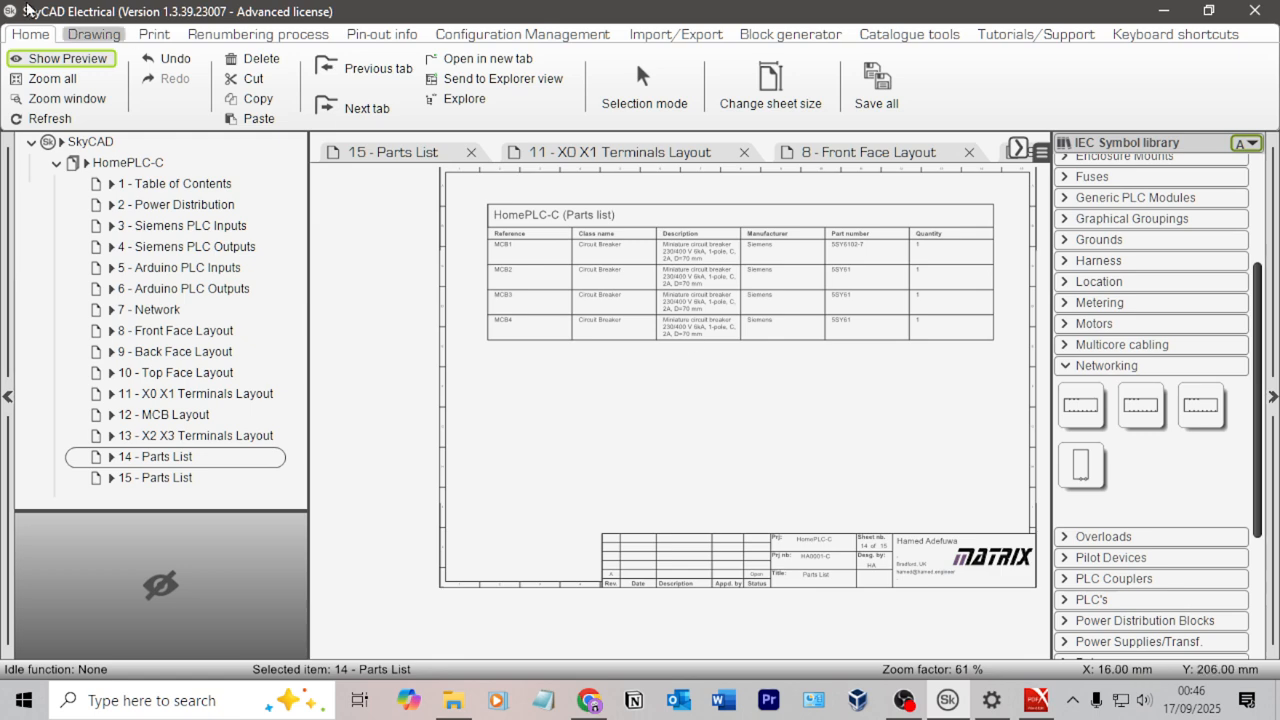
Open the Siemens PLC Inputs page of HomePLC-C.
{"action": "left_click", "coordinate": [199, 206]}
{"action": "key", "text": "Down"}
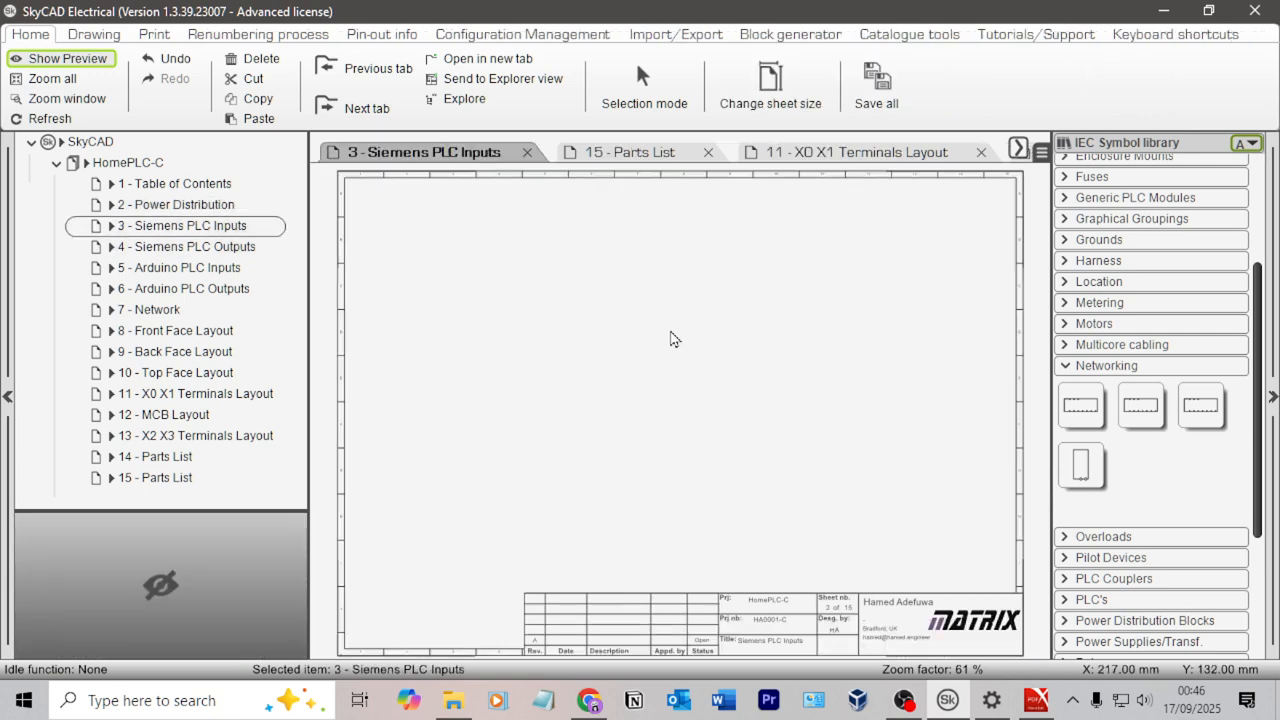